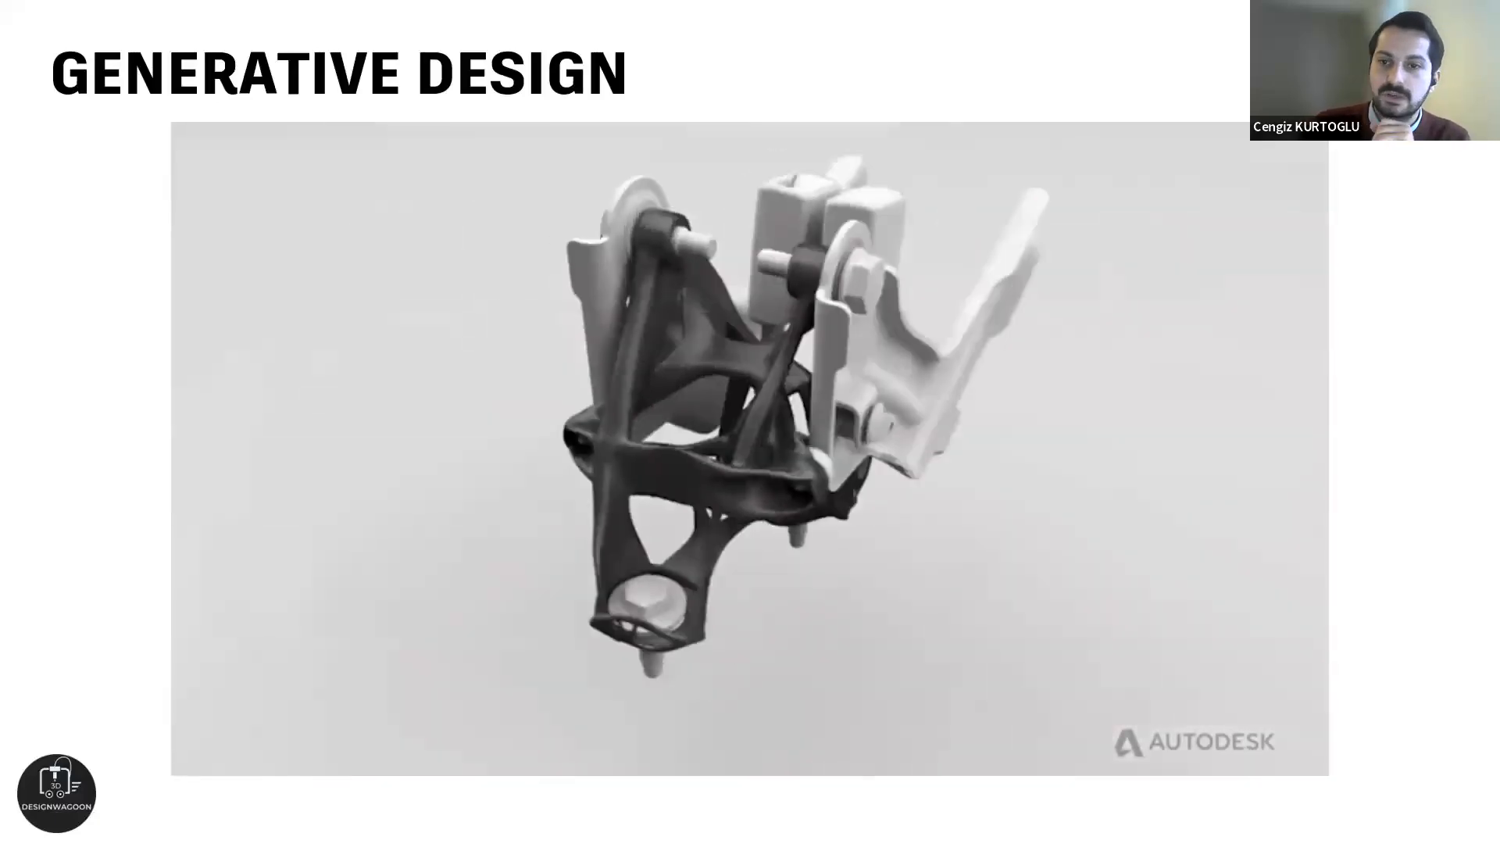
{"action": "key", "text": "Right"}
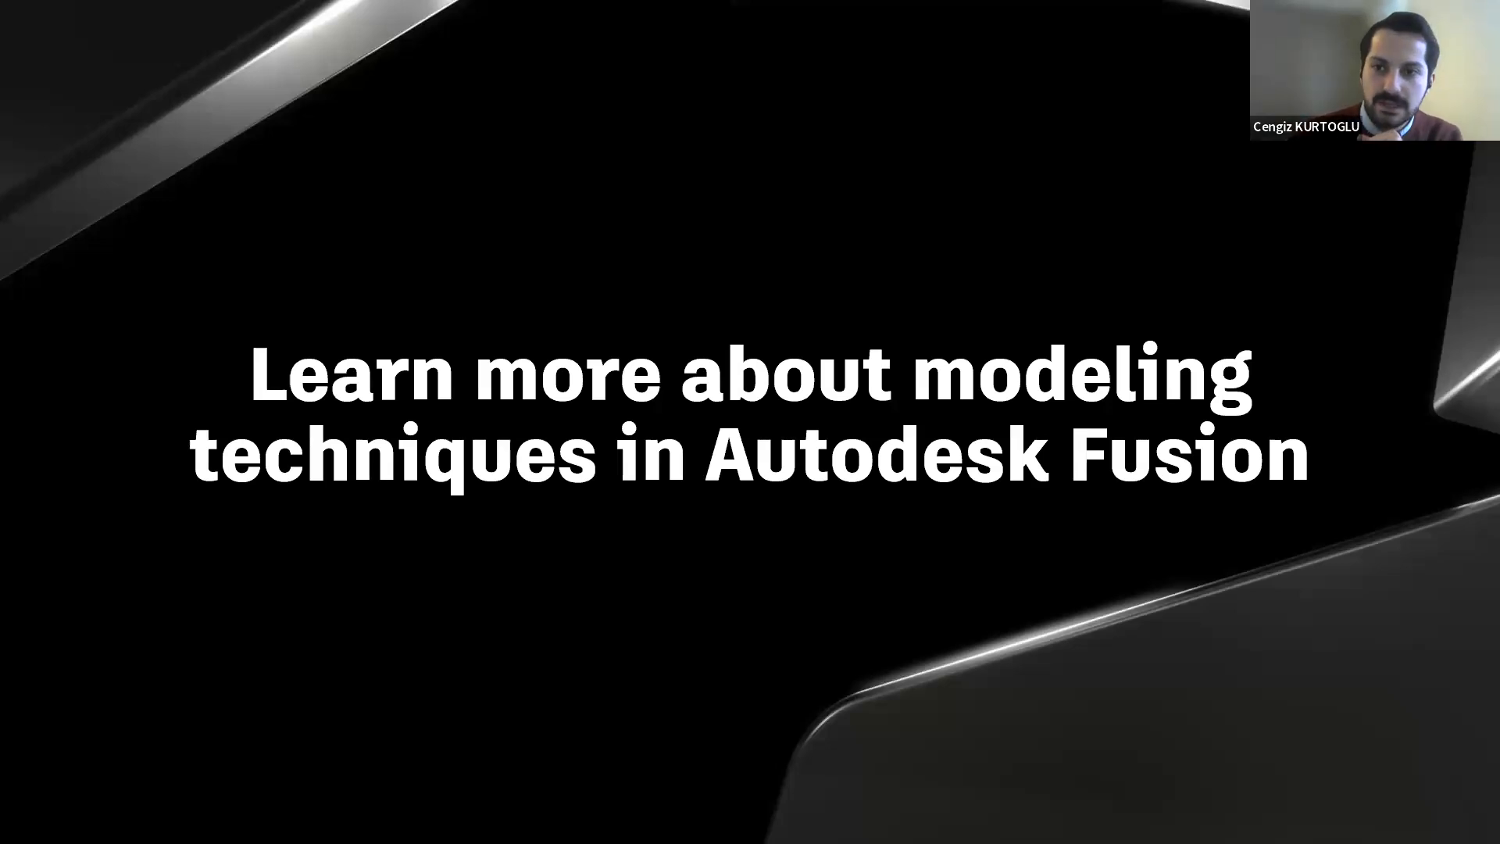
{"action": "key", "text": "Right"}
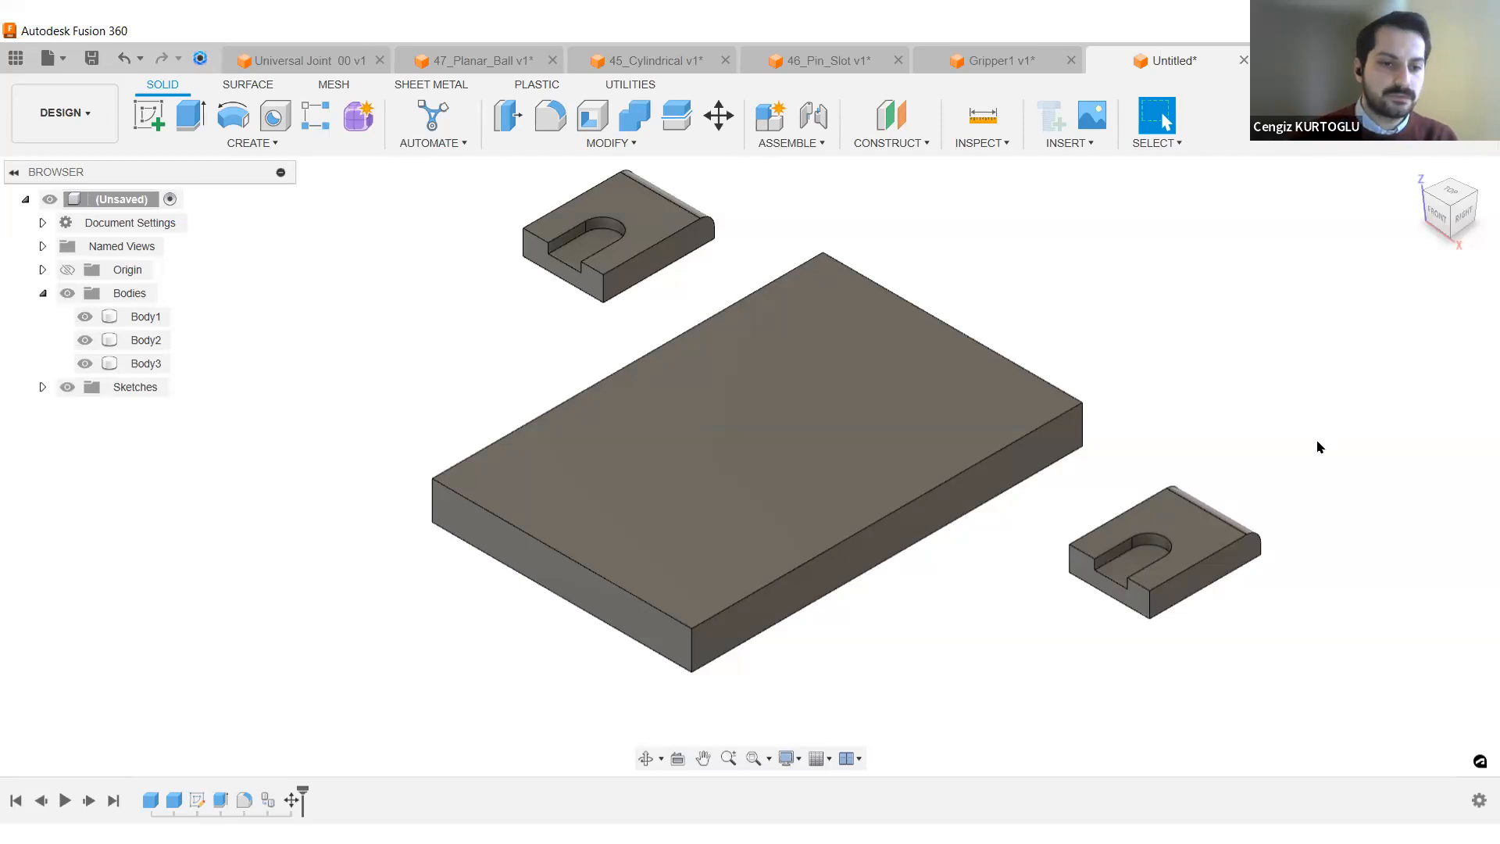
Switch to Fusion 360 and bring up the unsaved design containing the large plate and the two slotted blocks.
{"action": "key", "text": "alt+Tab"}
{"action": "left_click", "coordinate": [1281, 438]}
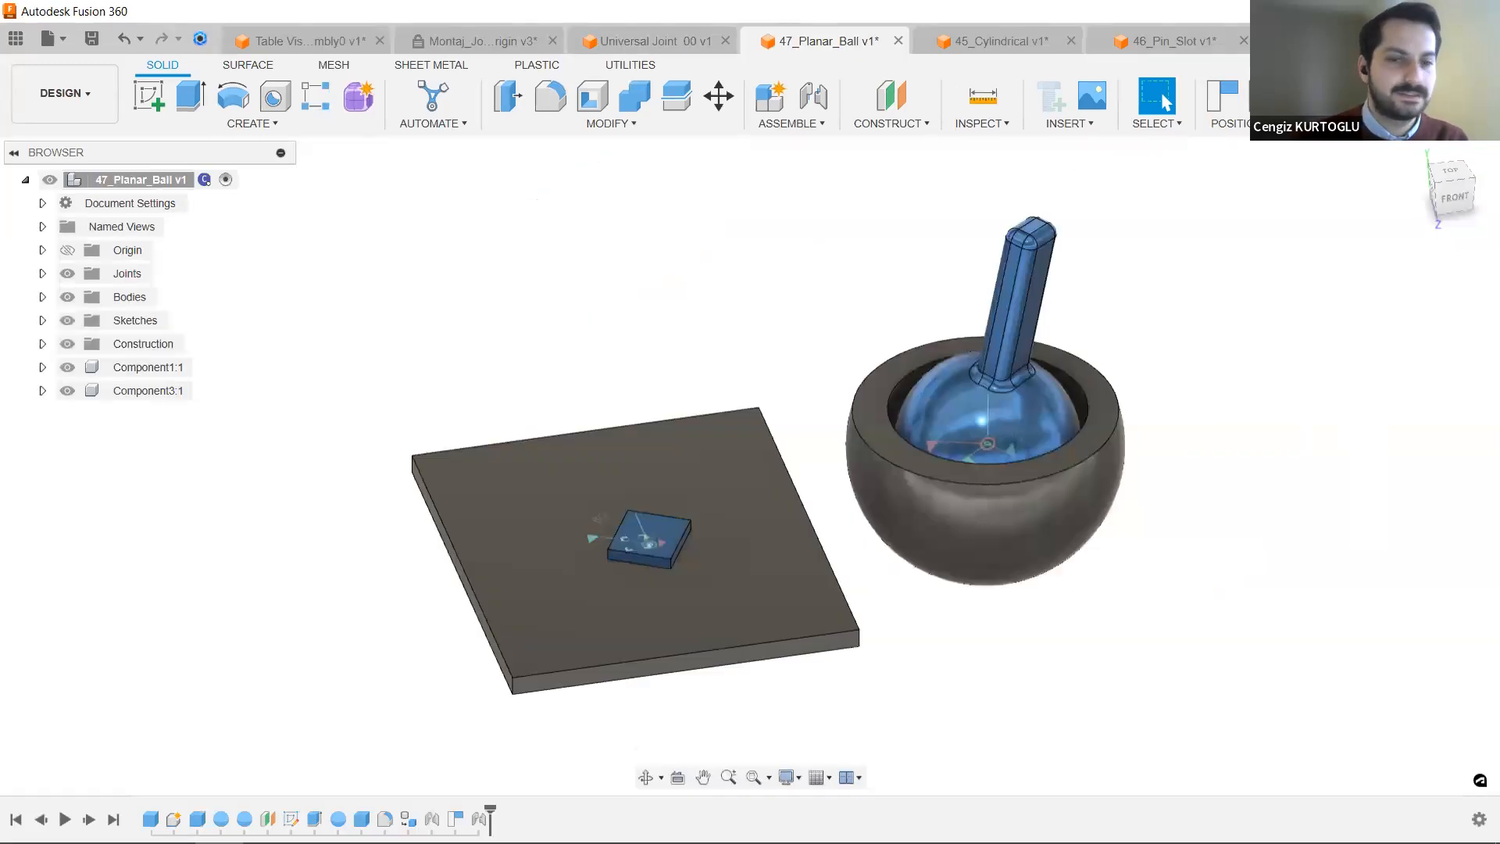
{"action": "left_click", "coordinate": [1308, 40]}
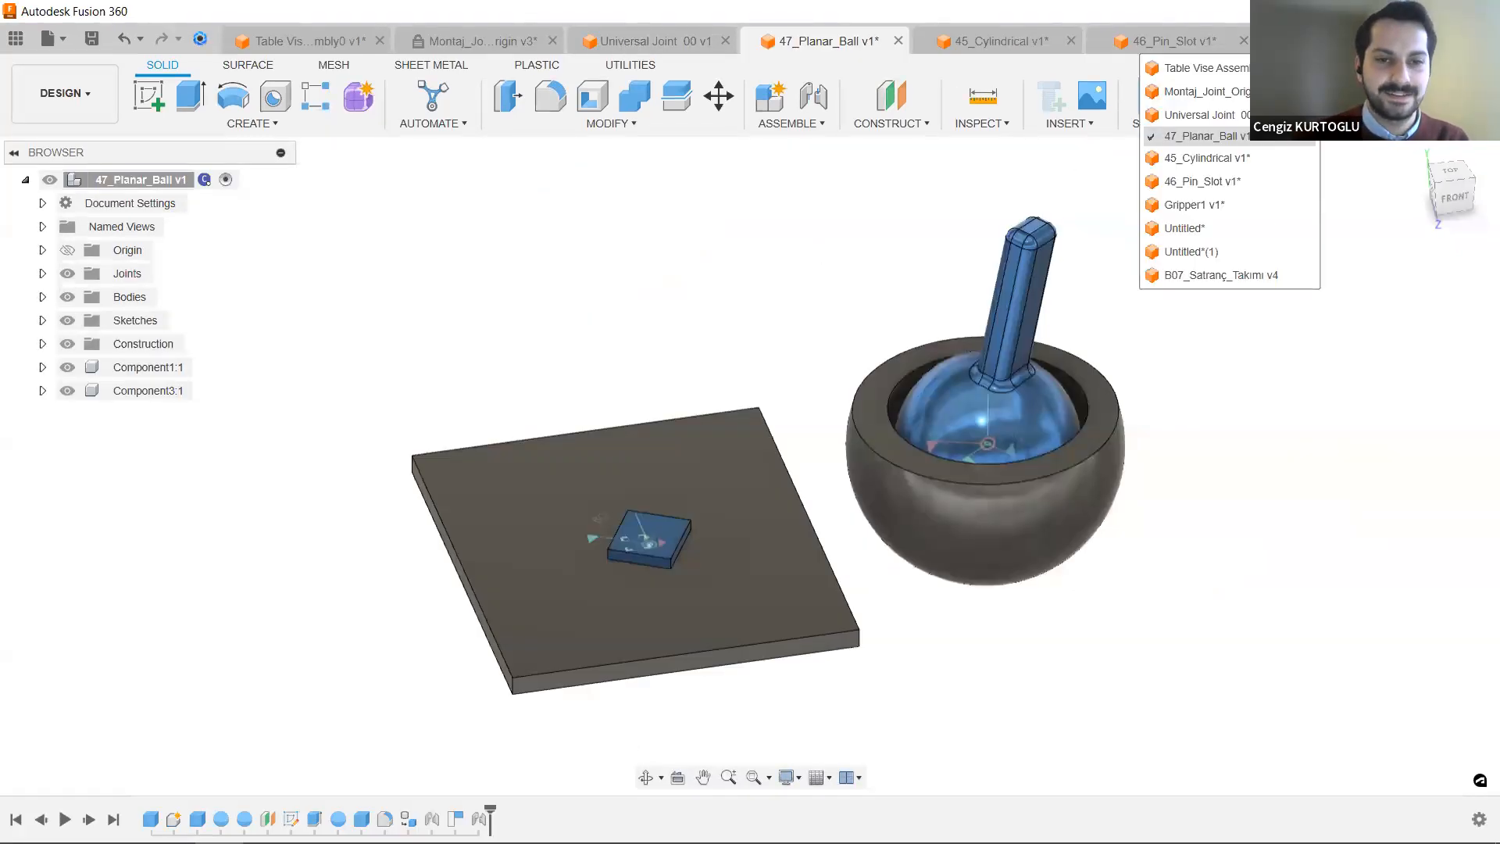
{"action": "left_click", "coordinate": [1244, 251]}
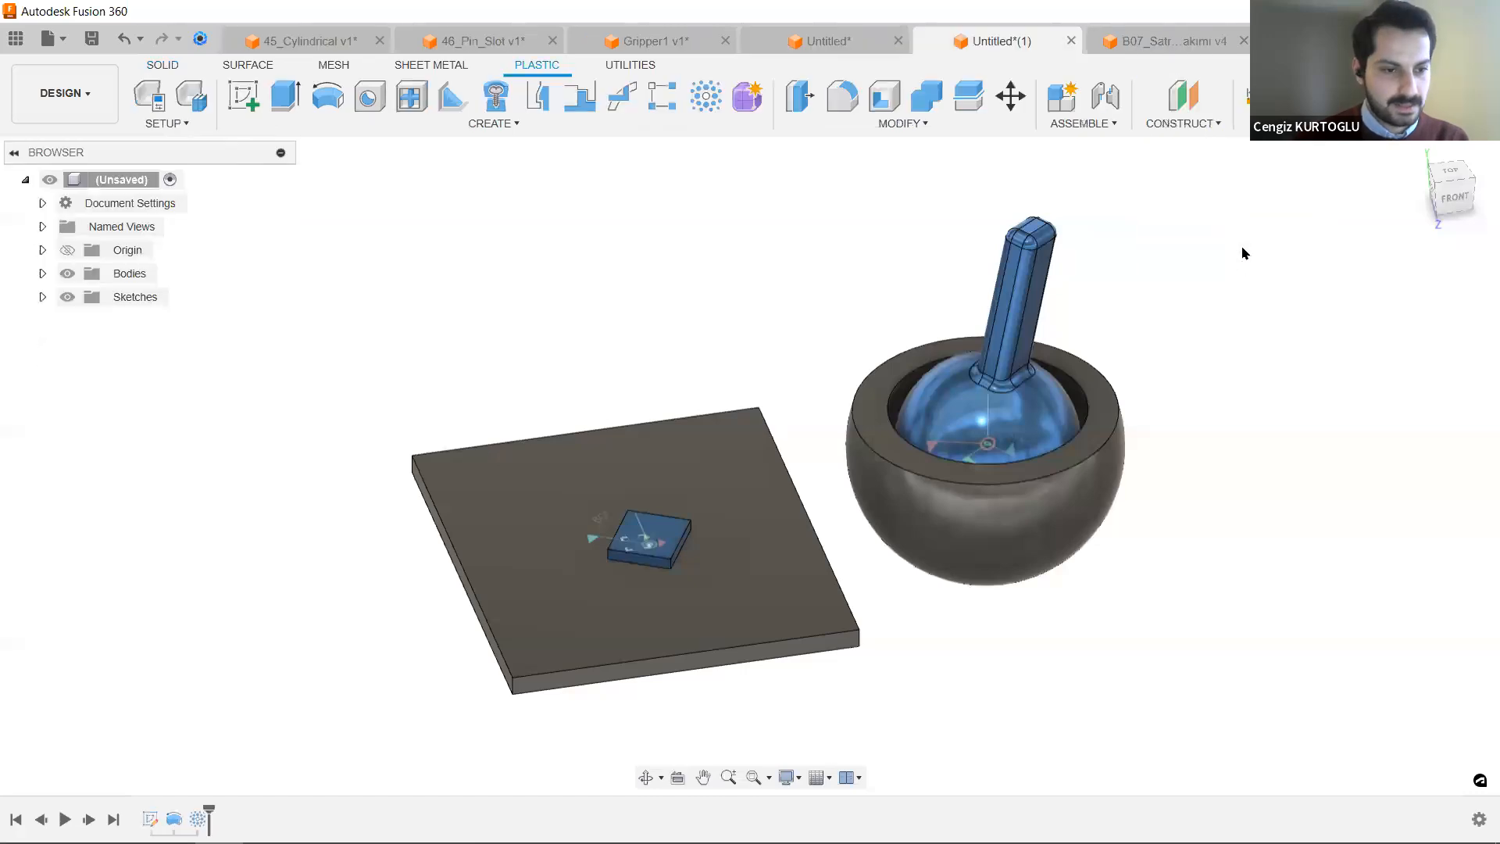
{"action": "left_click", "coordinate": [1308, 40]}
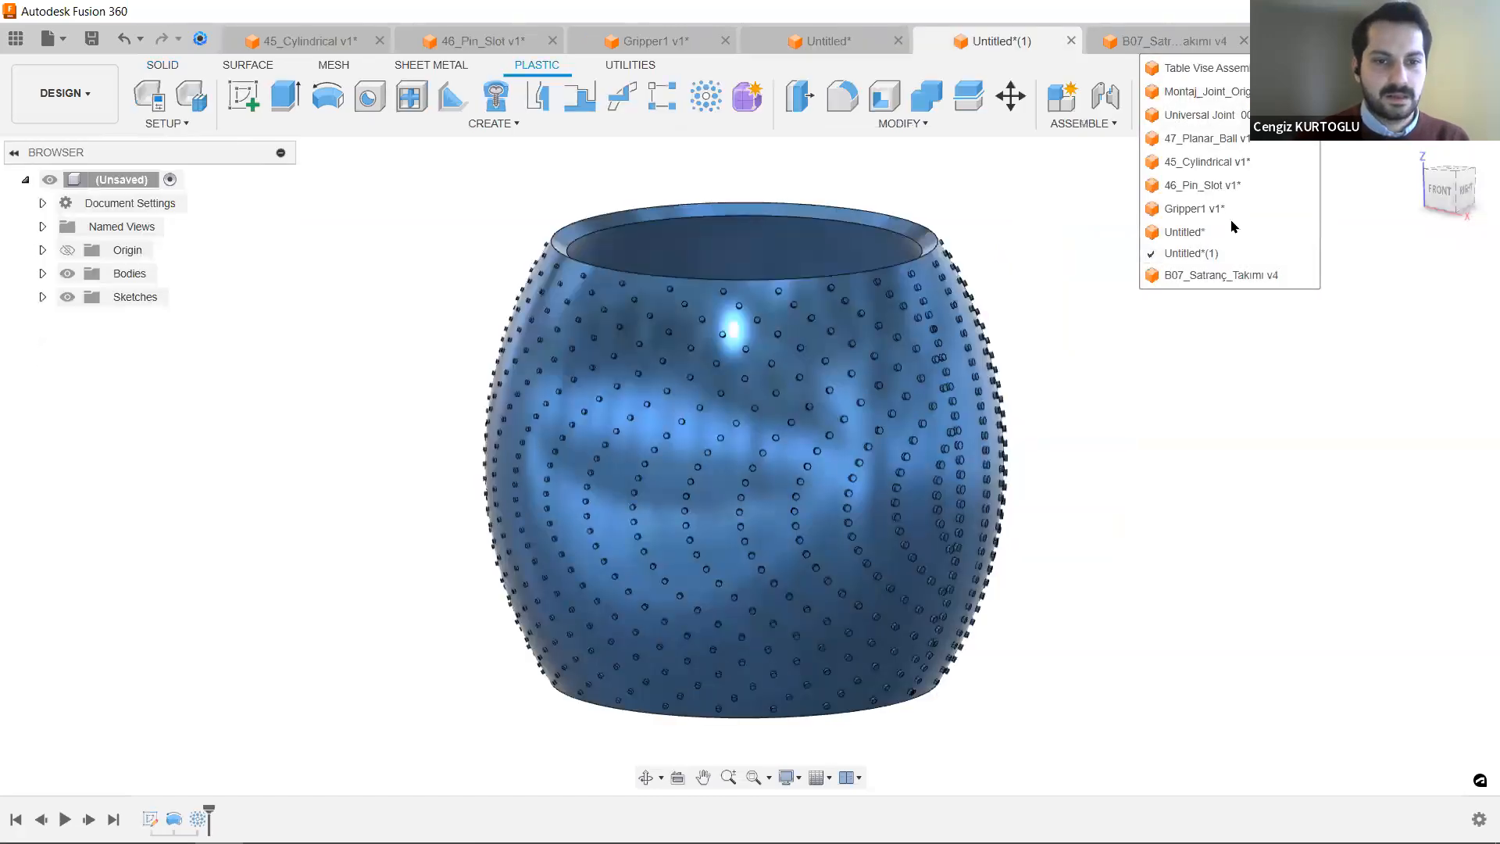
{"action": "left_click", "coordinate": [1228, 233]}
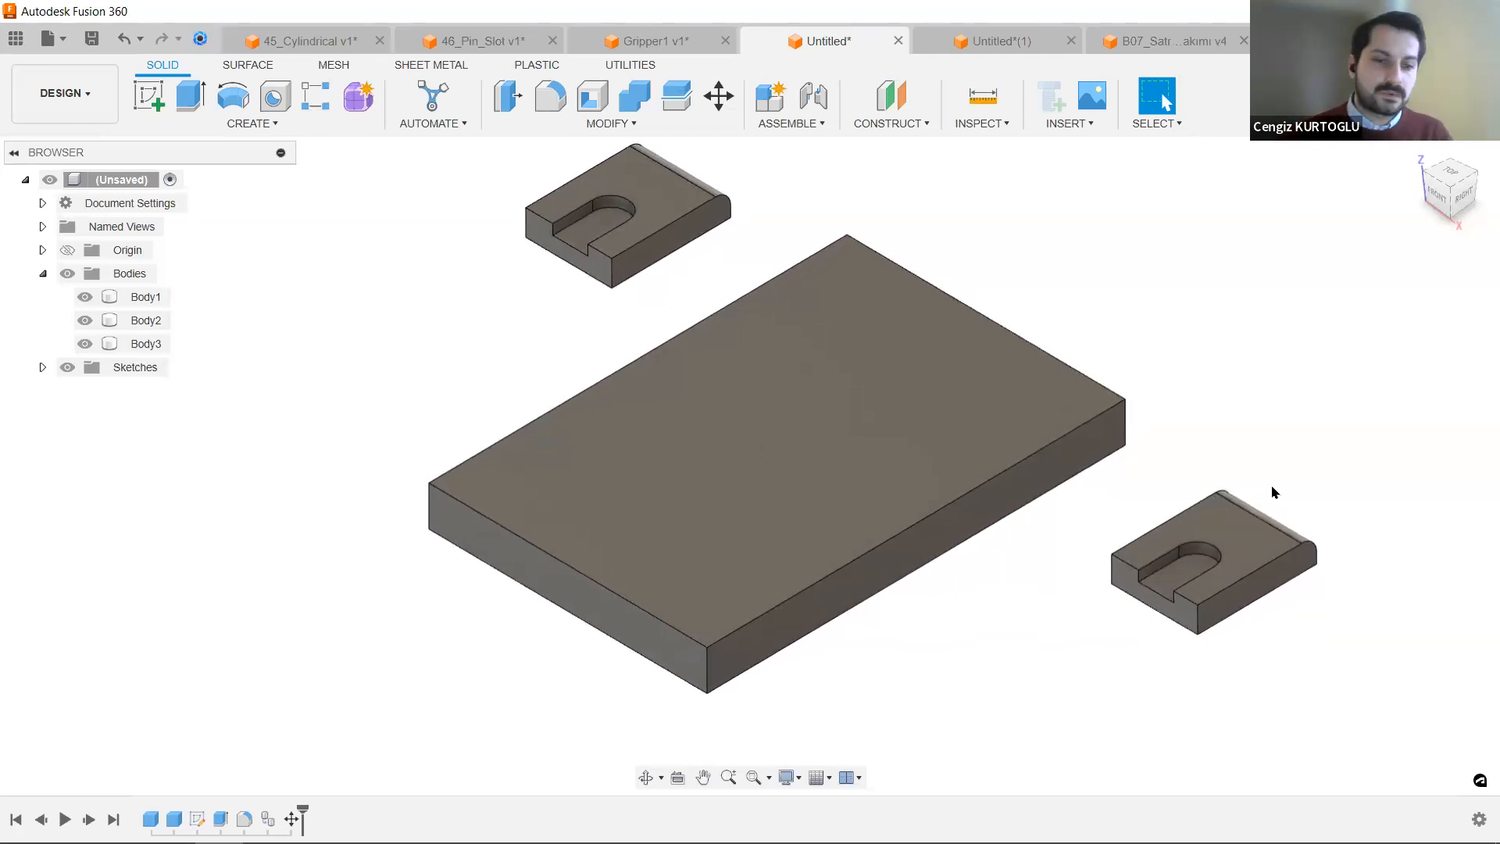
Highlight Body3, Body2 and Body1 in turn to examine which part of the model each body represents.
{"action": "left_click", "coordinate": [1235, 546]}
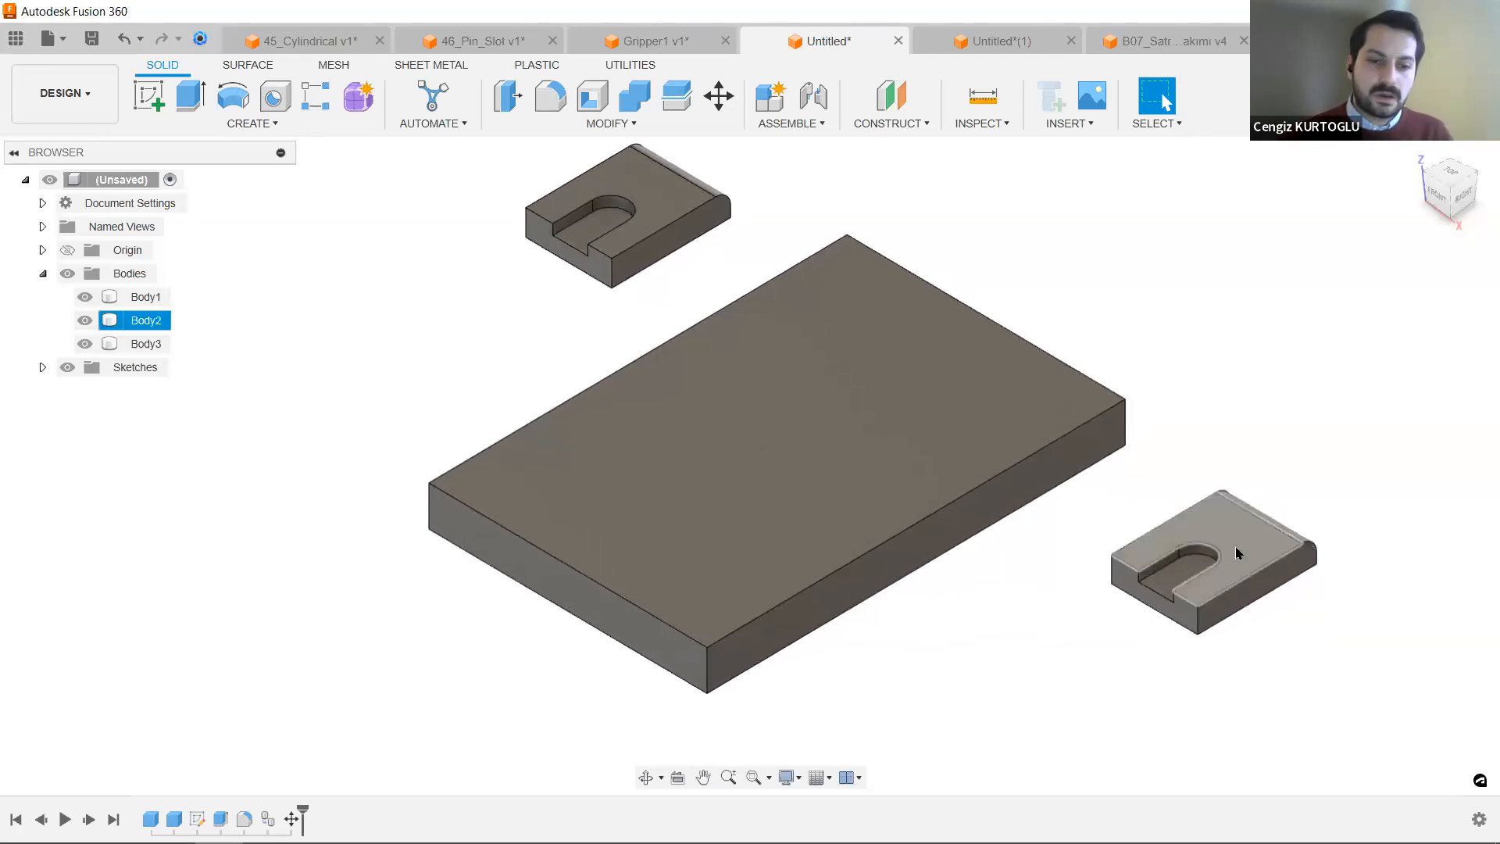
{"action": "left_click", "coordinate": [1133, 500]}
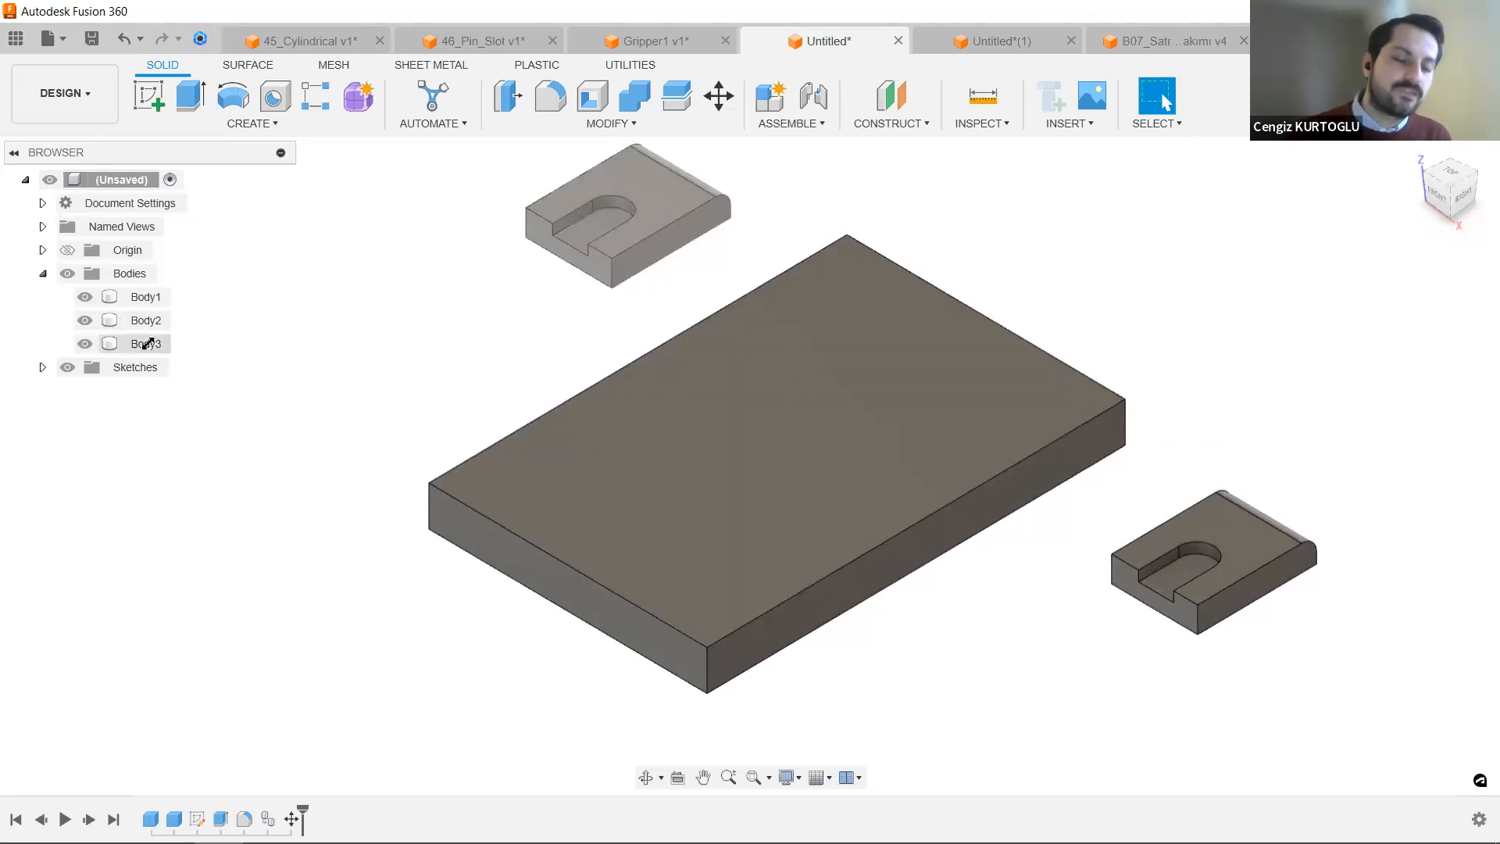
{"action": "left_click", "coordinate": [146, 343]}
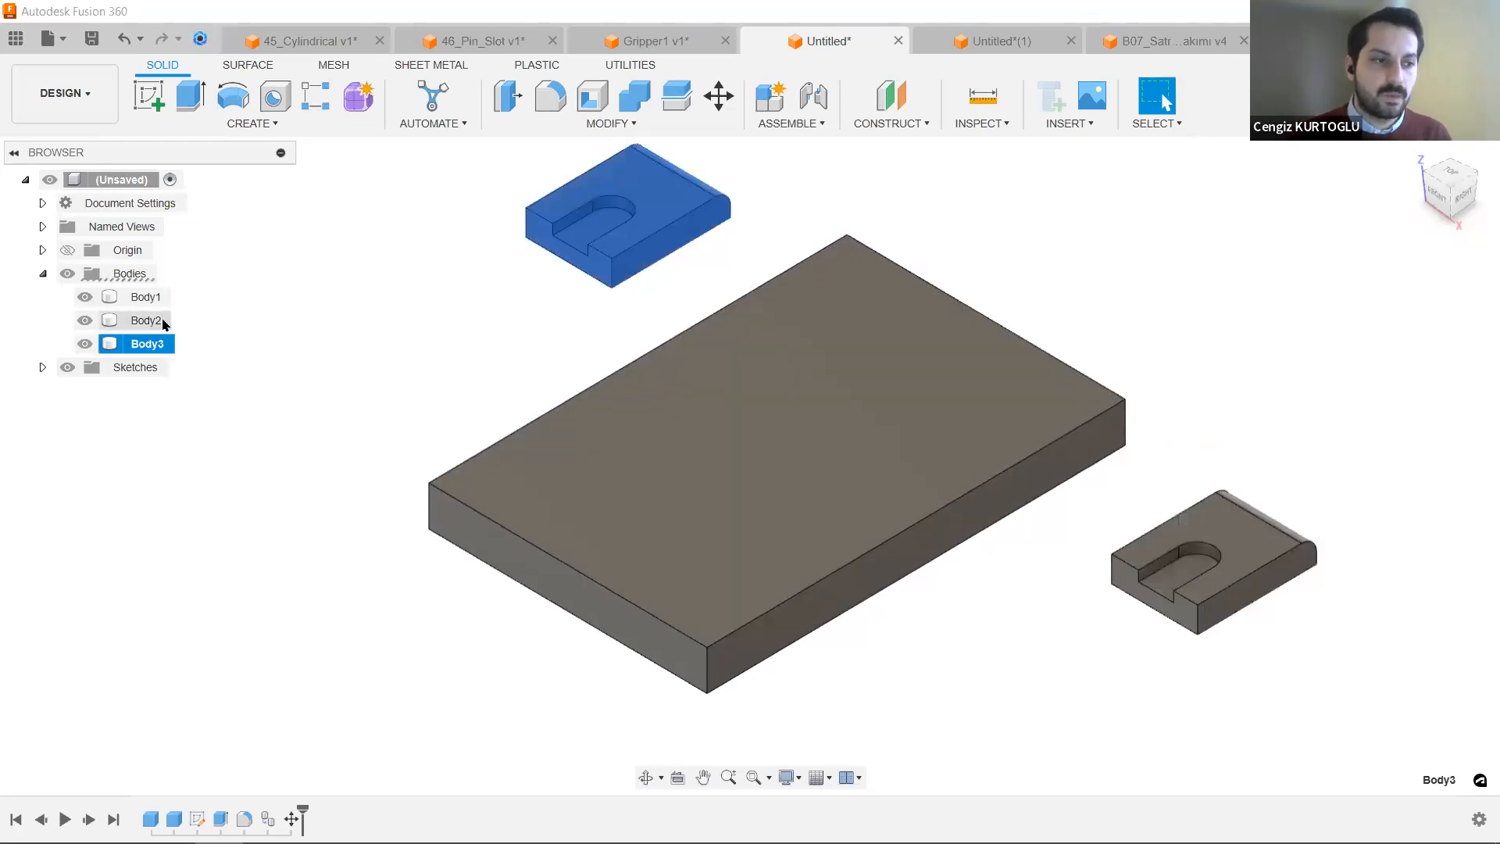
{"action": "left_click", "coordinate": [146, 320]}
{"action": "left_click", "coordinate": [146, 296]}
{"action": "left_click", "coordinate": [463, 318]}
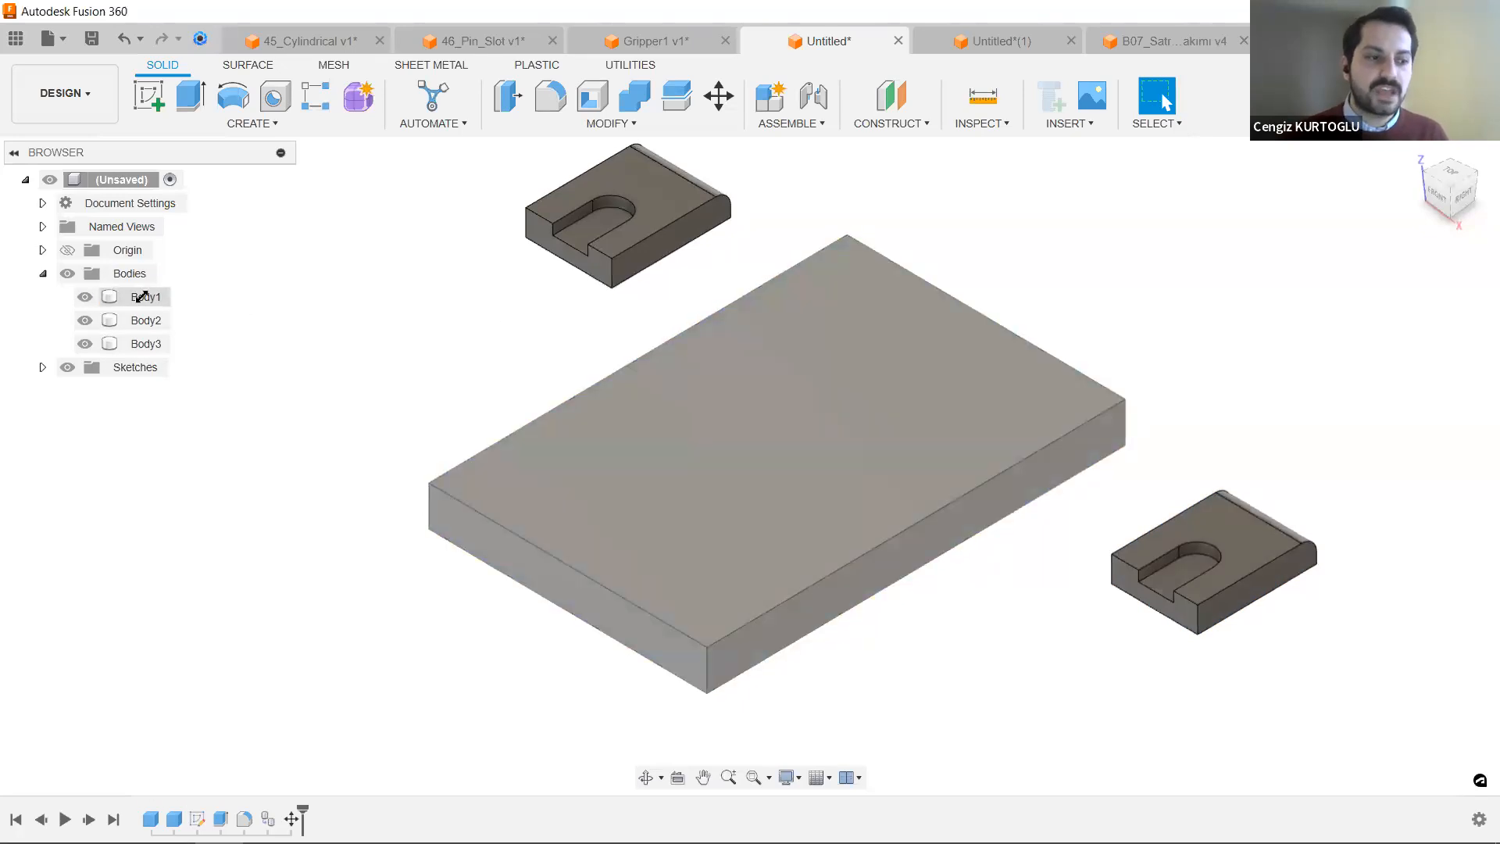
Create a component from Body1, the large plate, and examine the body contained in the new component.
{"action": "right_click", "coordinate": [137, 299]}
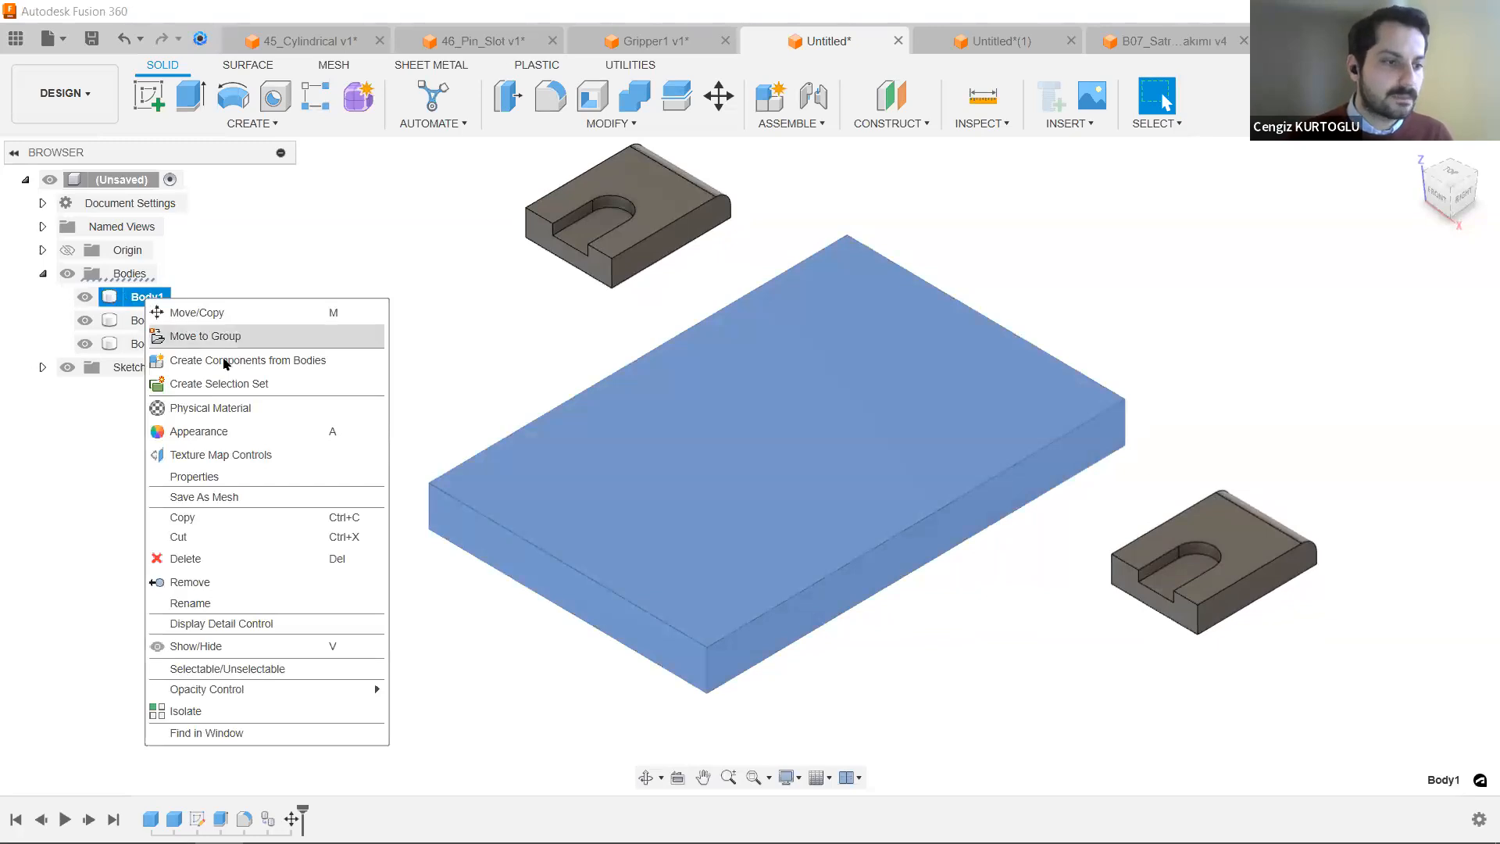
{"action": "left_click", "coordinate": [314, 372]}
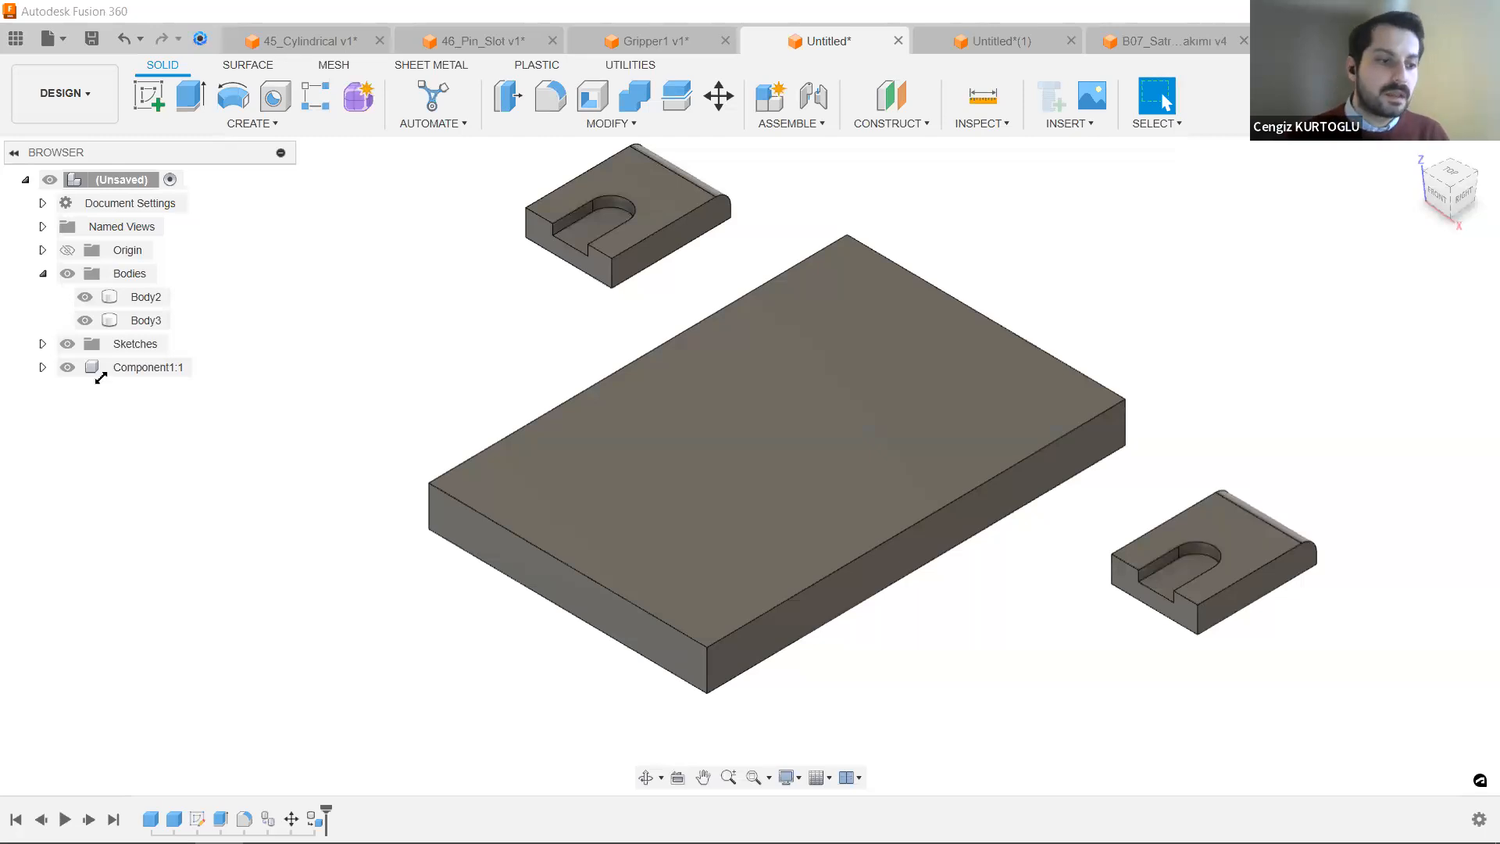
{"action": "left_click", "coordinate": [127, 371]}
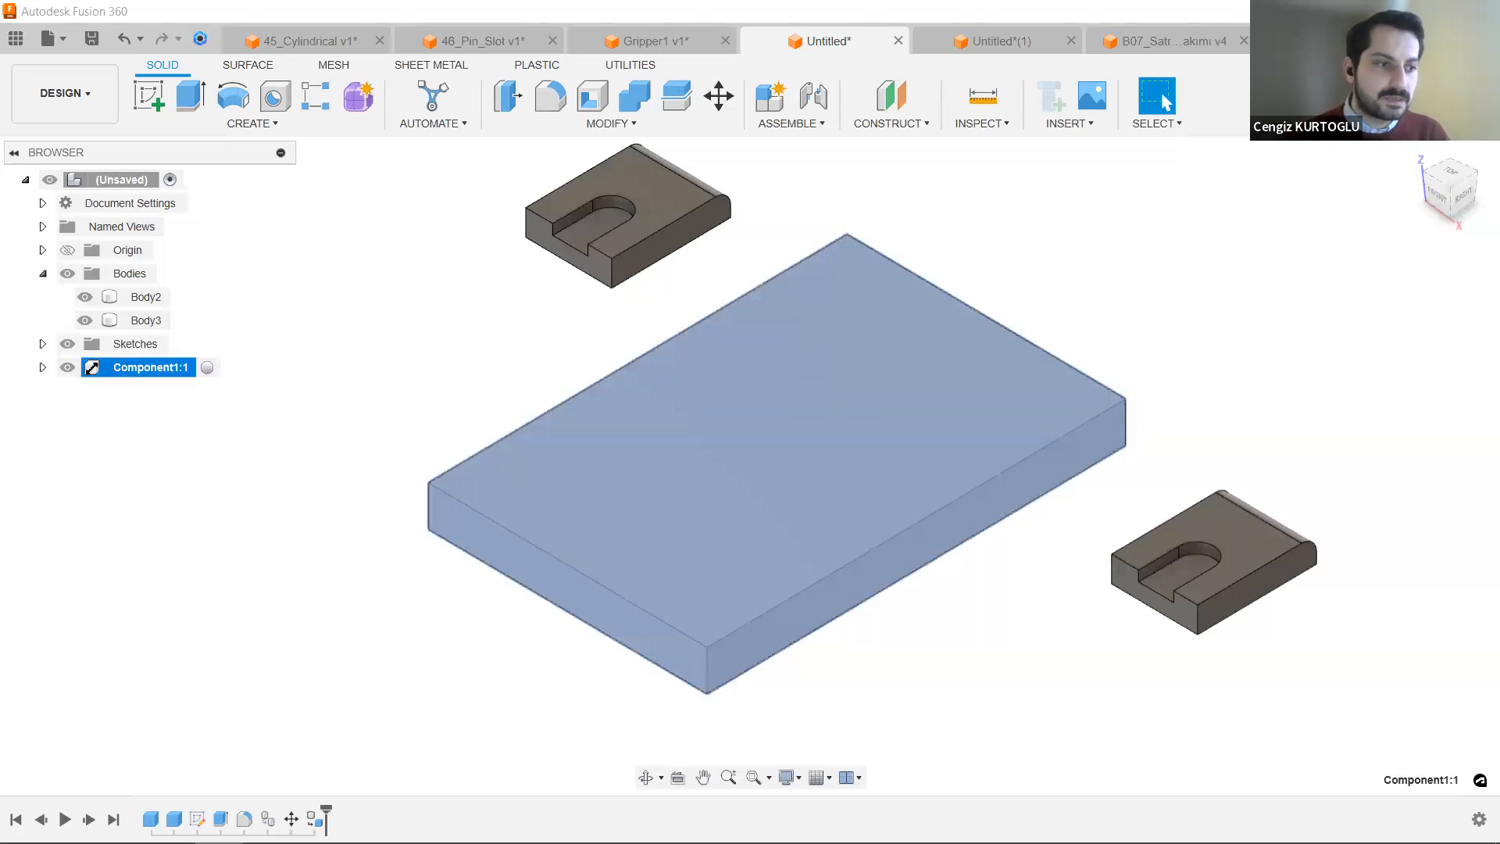
{"action": "left_click", "coordinate": [43, 367]}
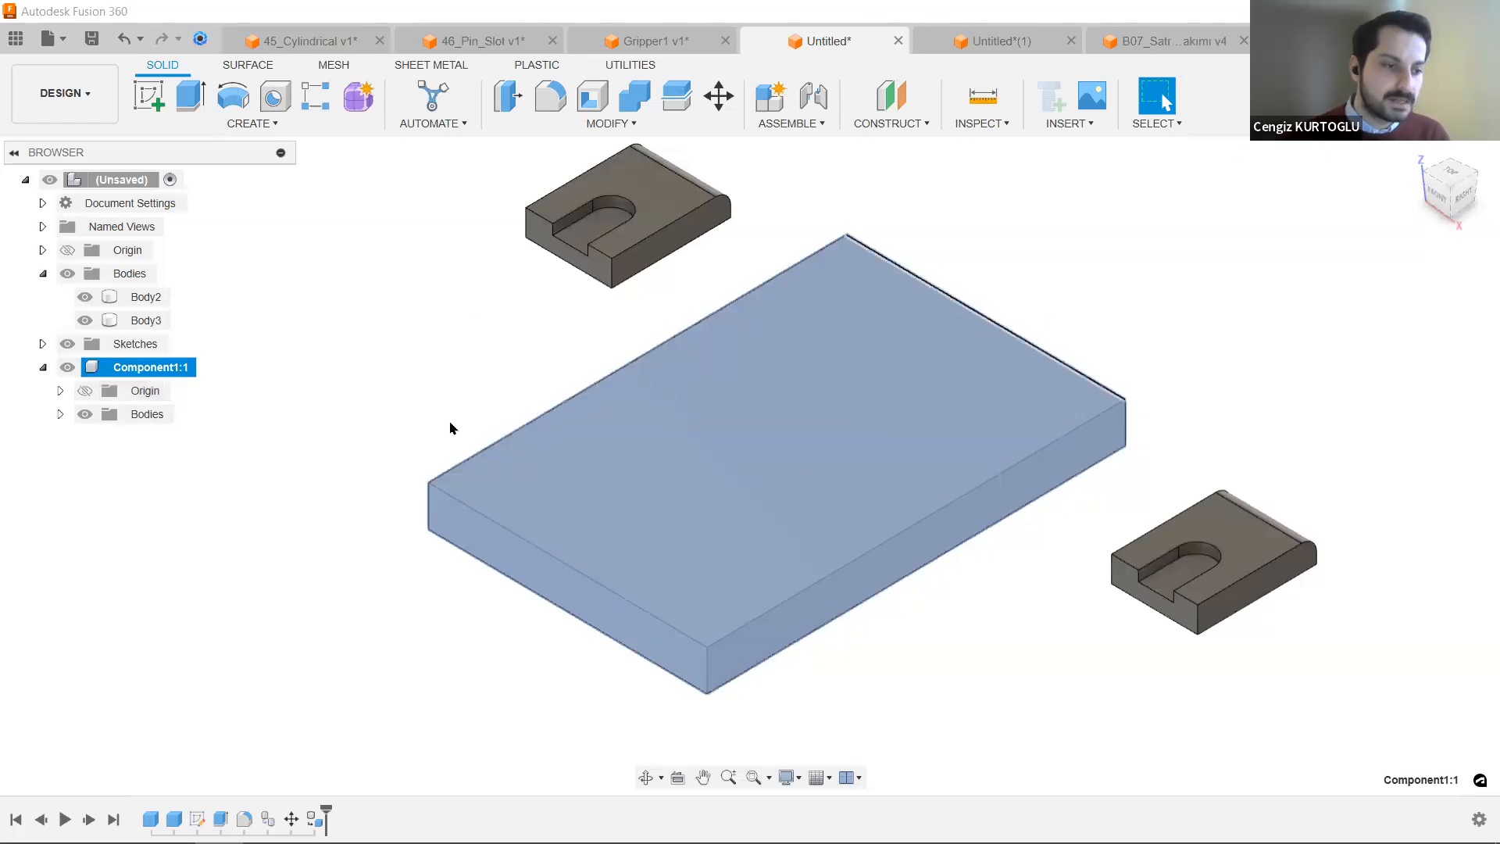
{"action": "left_click", "coordinate": [60, 415]}
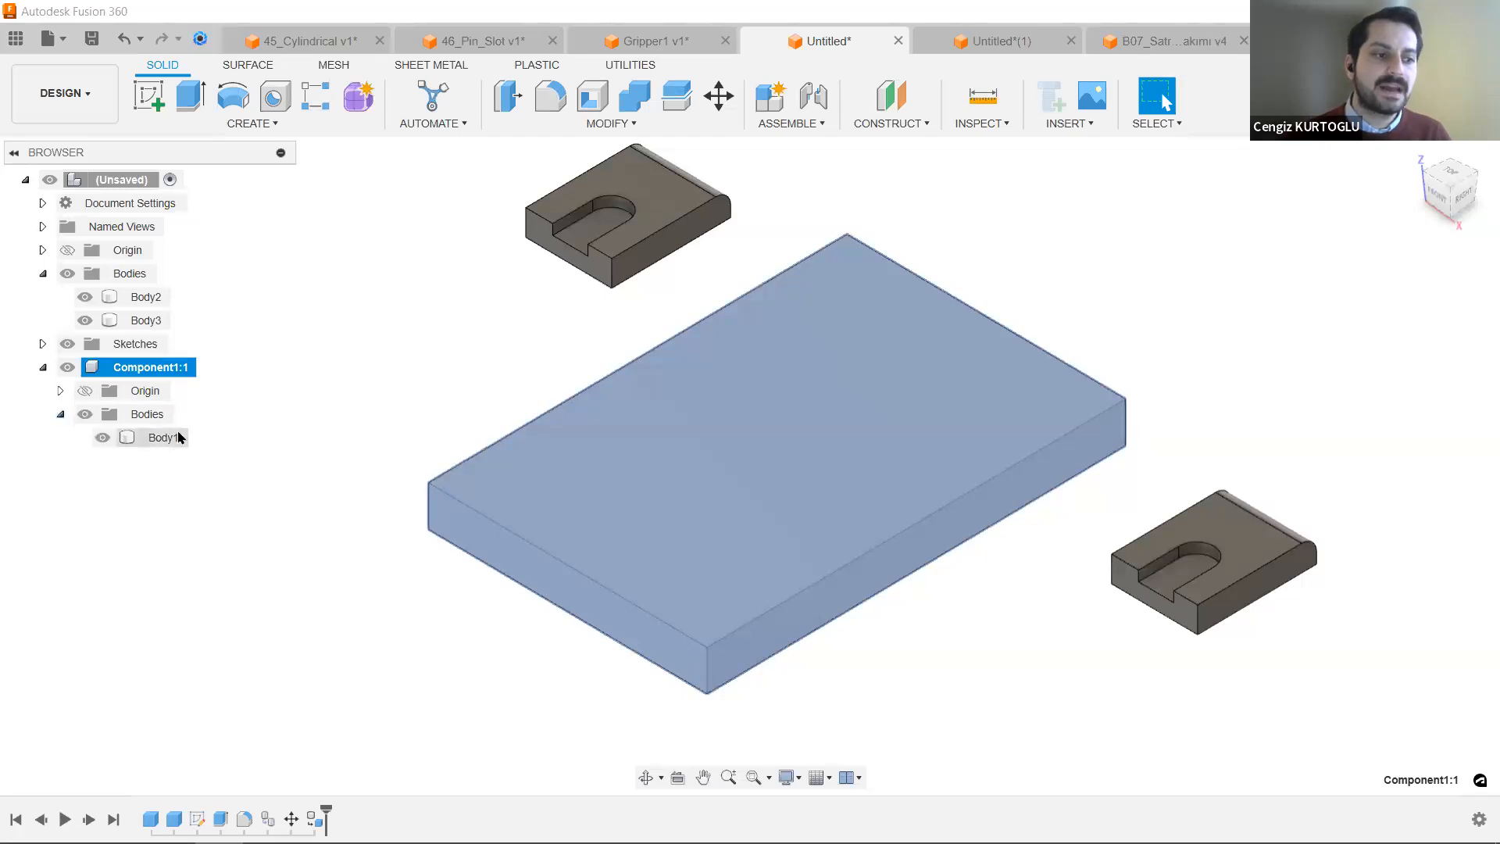
{"action": "left_click", "coordinate": [150, 439]}
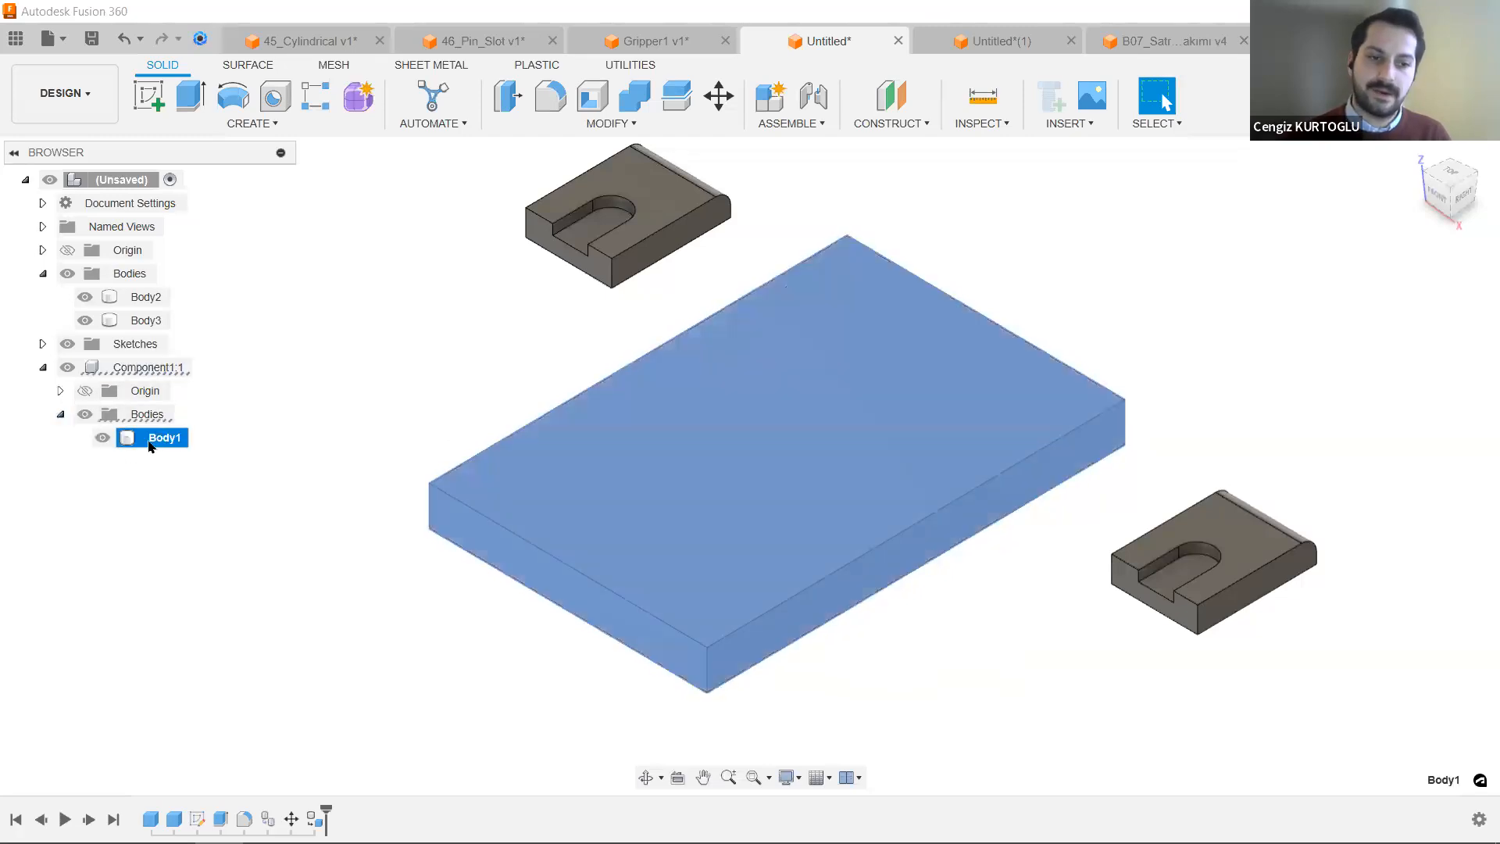
{"action": "left_click", "coordinate": [43, 368]}
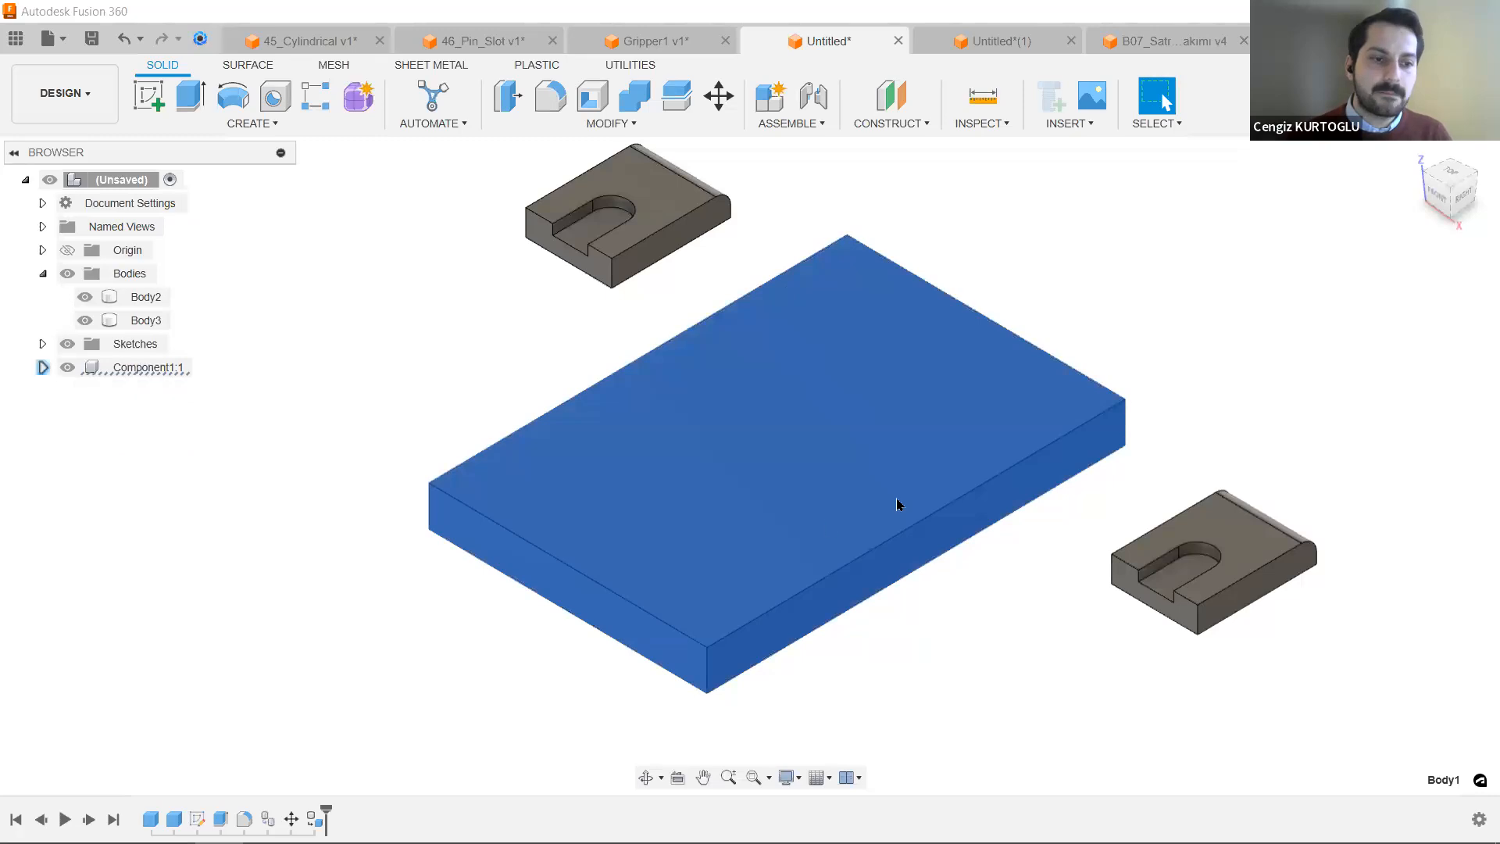
Reposition the plate component freely in the model and try to move the two slotted bodies.
{"action": "left_click_drag", "start_coordinate": [878, 381], "coordinate": [792, 408]}
{"action": "left_click_drag", "start_coordinate": [1244, 536], "coordinate": [701, 204]}
{"action": "left_click", "coordinate": [677, 185]}
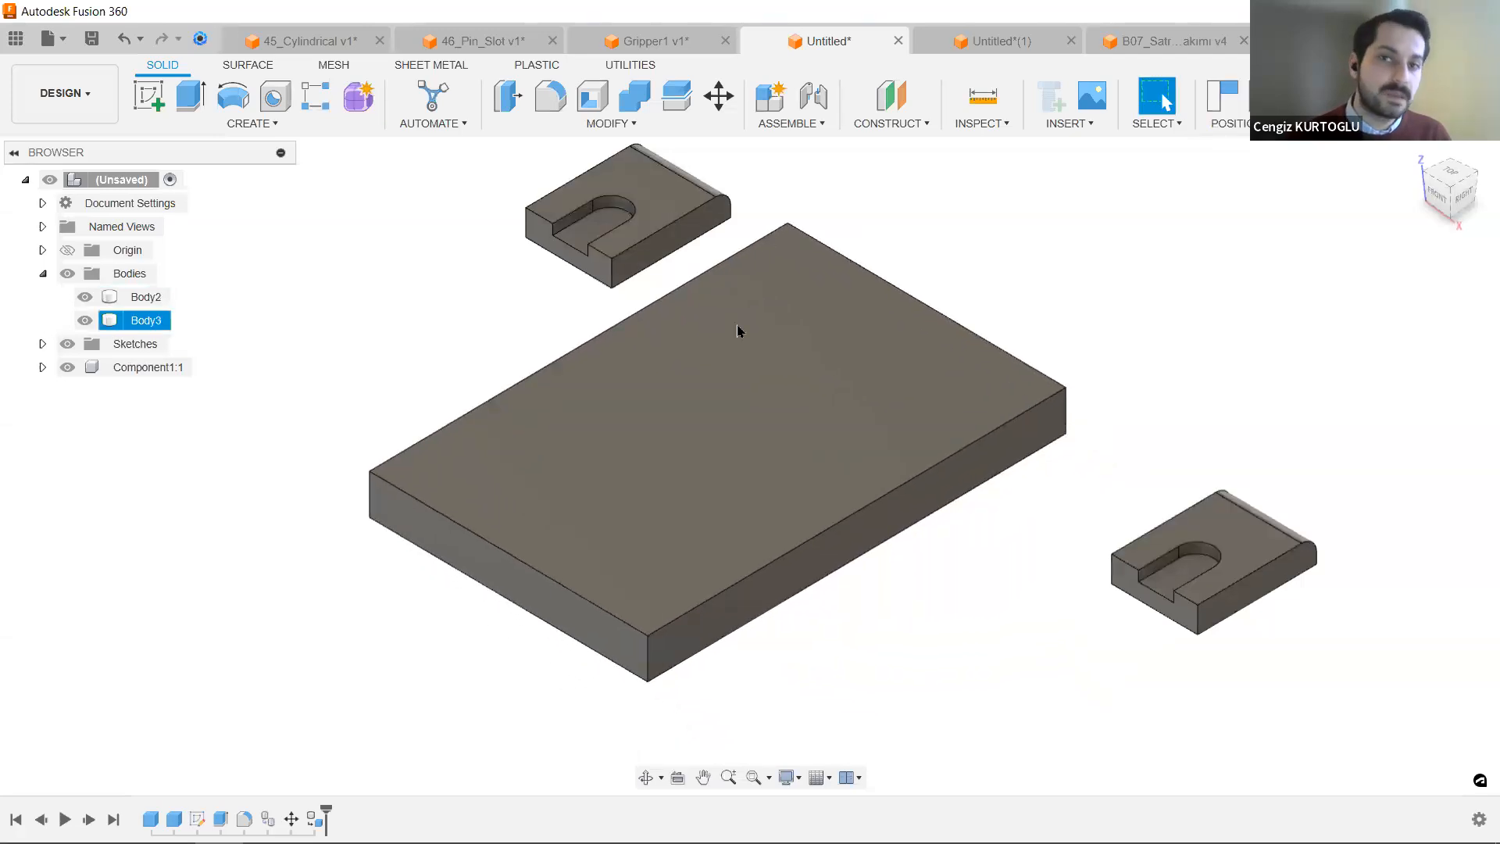
{"action": "left_click_drag", "start_coordinate": [836, 383], "coordinate": [890, 405]}
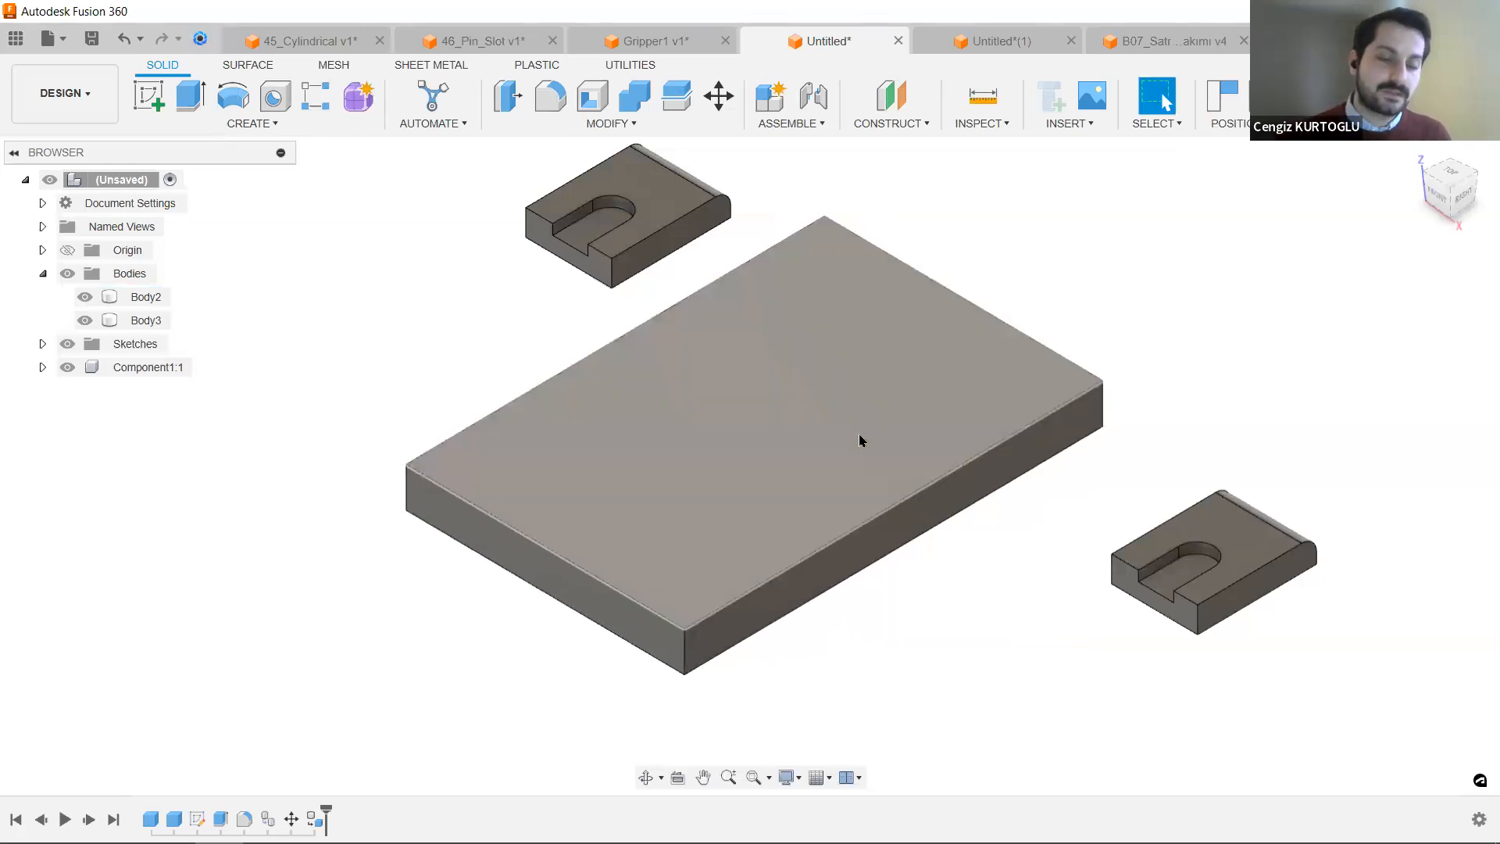
{"action": "left_click_drag", "start_coordinate": [913, 424], "coordinate": [910, 427]}
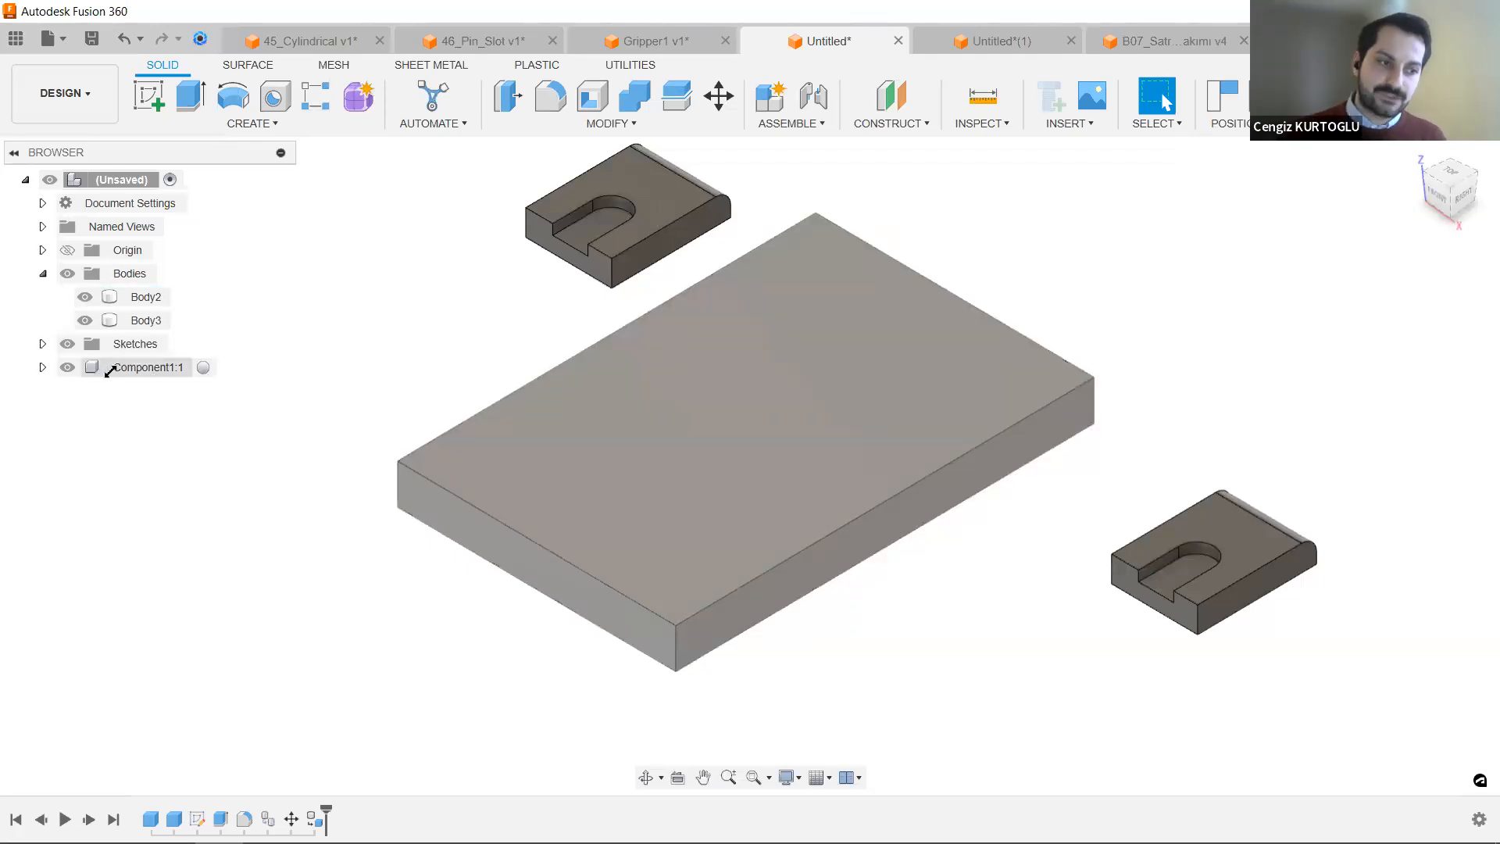
Ground the plate component, capturing its moved position.
{"action": "right_click", "coordinate": [110, 371]}
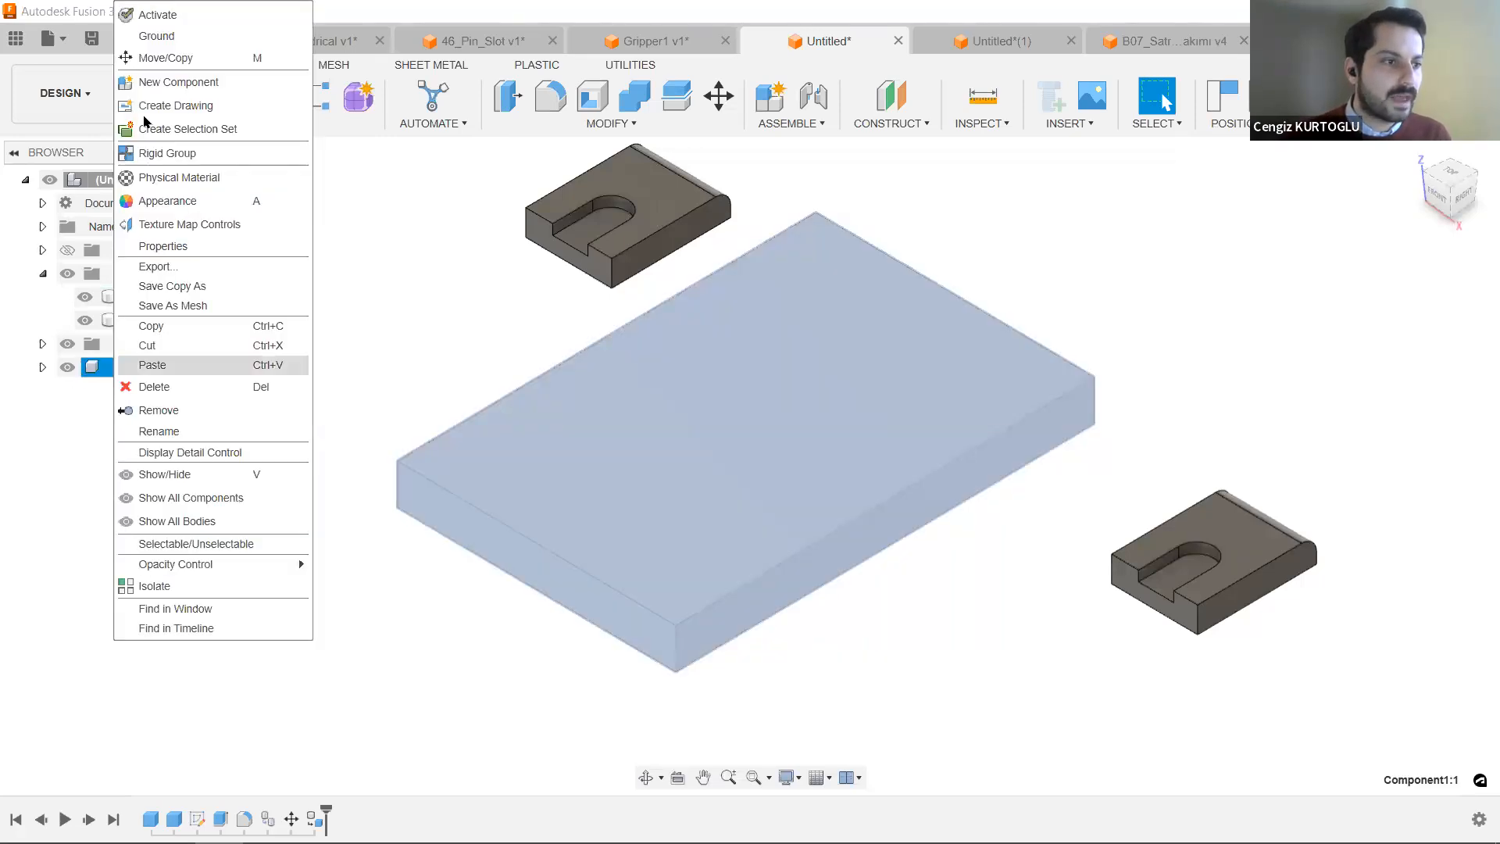
{"action": "left_click", "coordinate": [156, 36]}
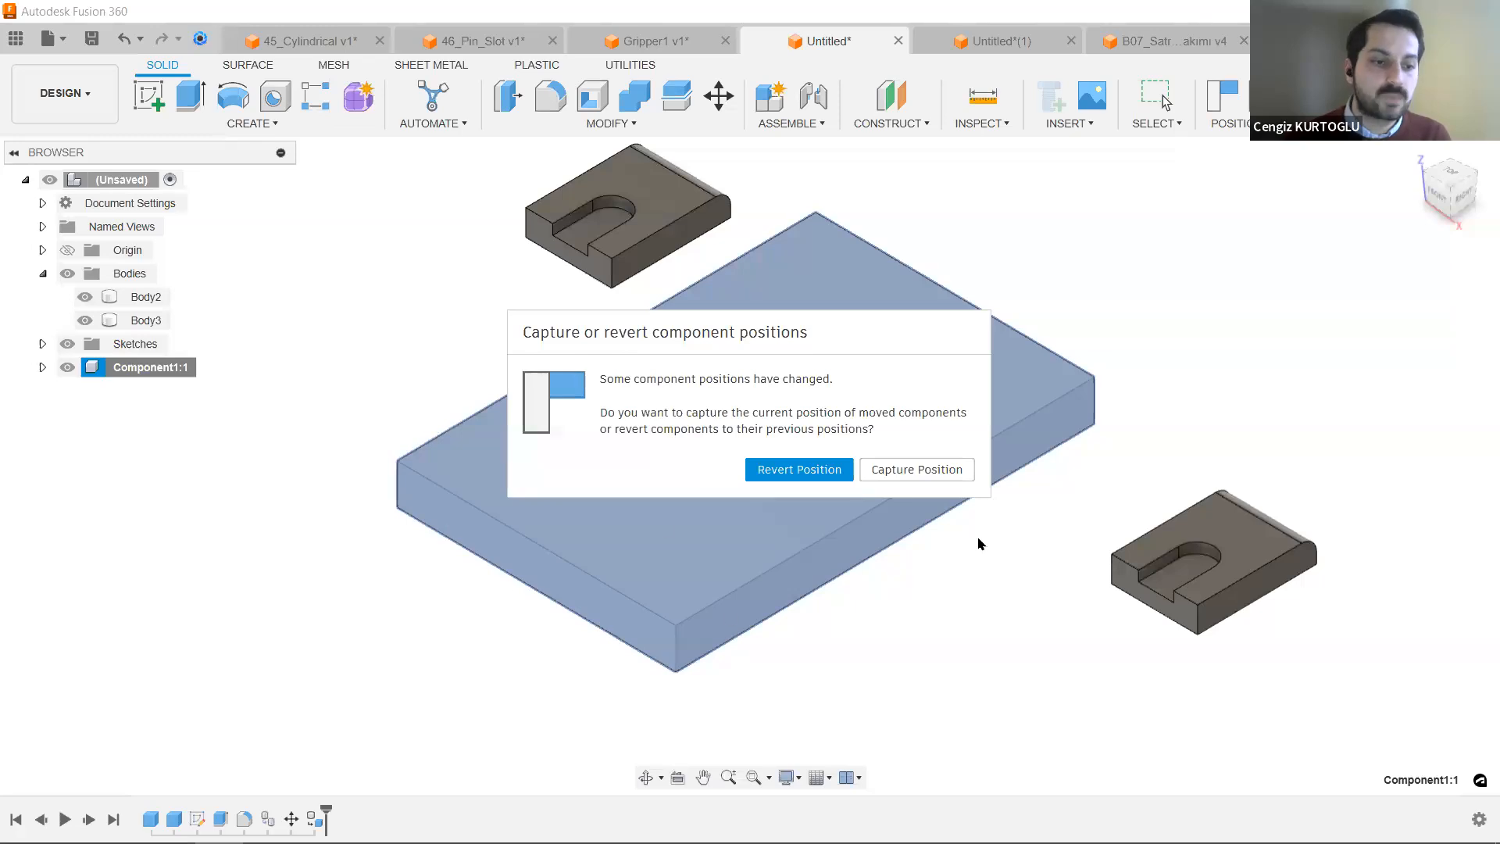
{"action": "left_click", "coordinate": [943, 471]}
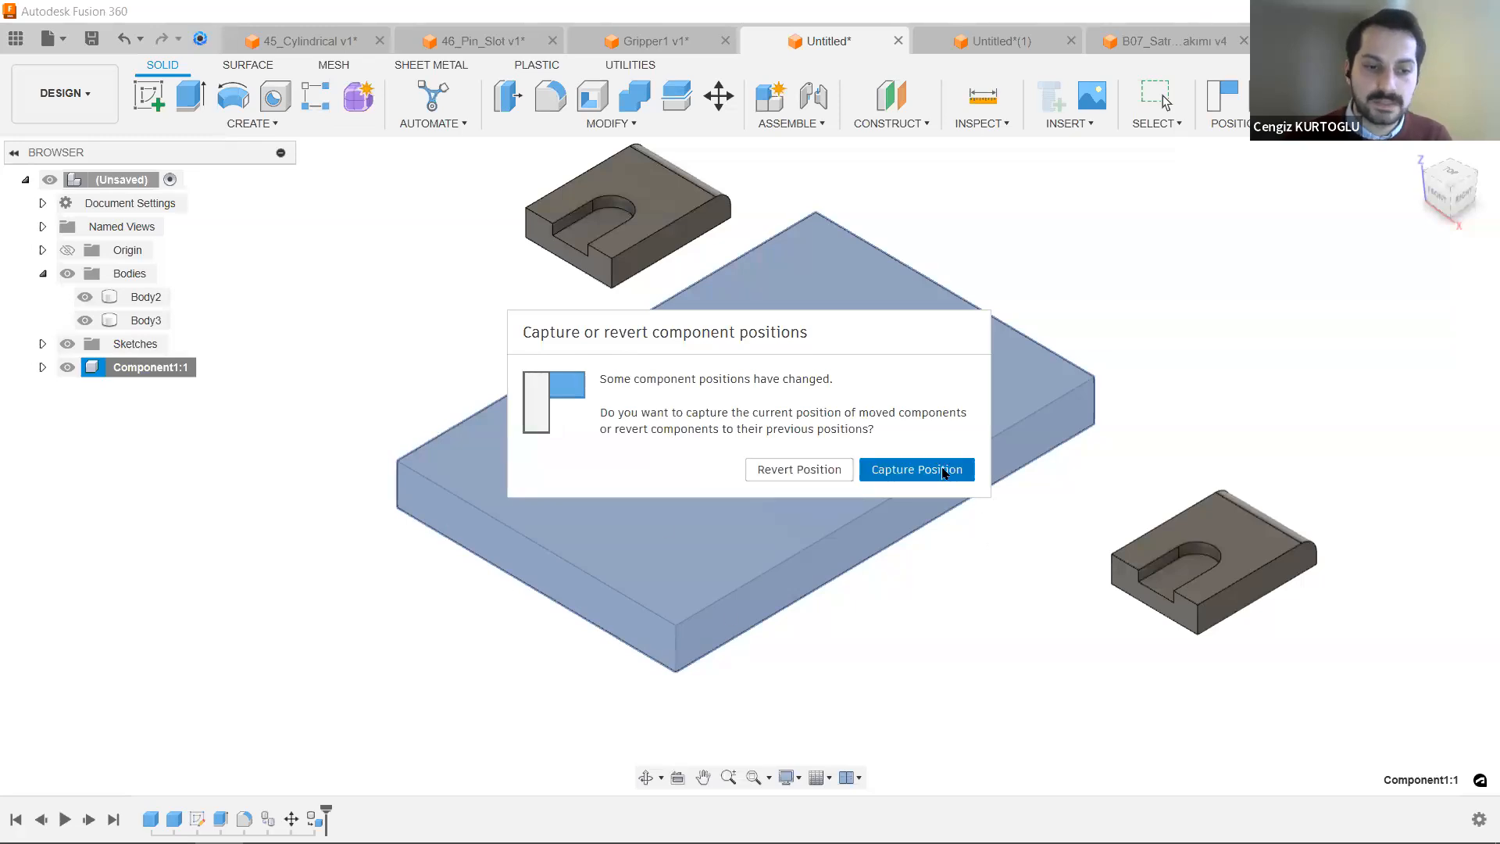
{"action": "left_click", "coordinate": [1193, 313]}
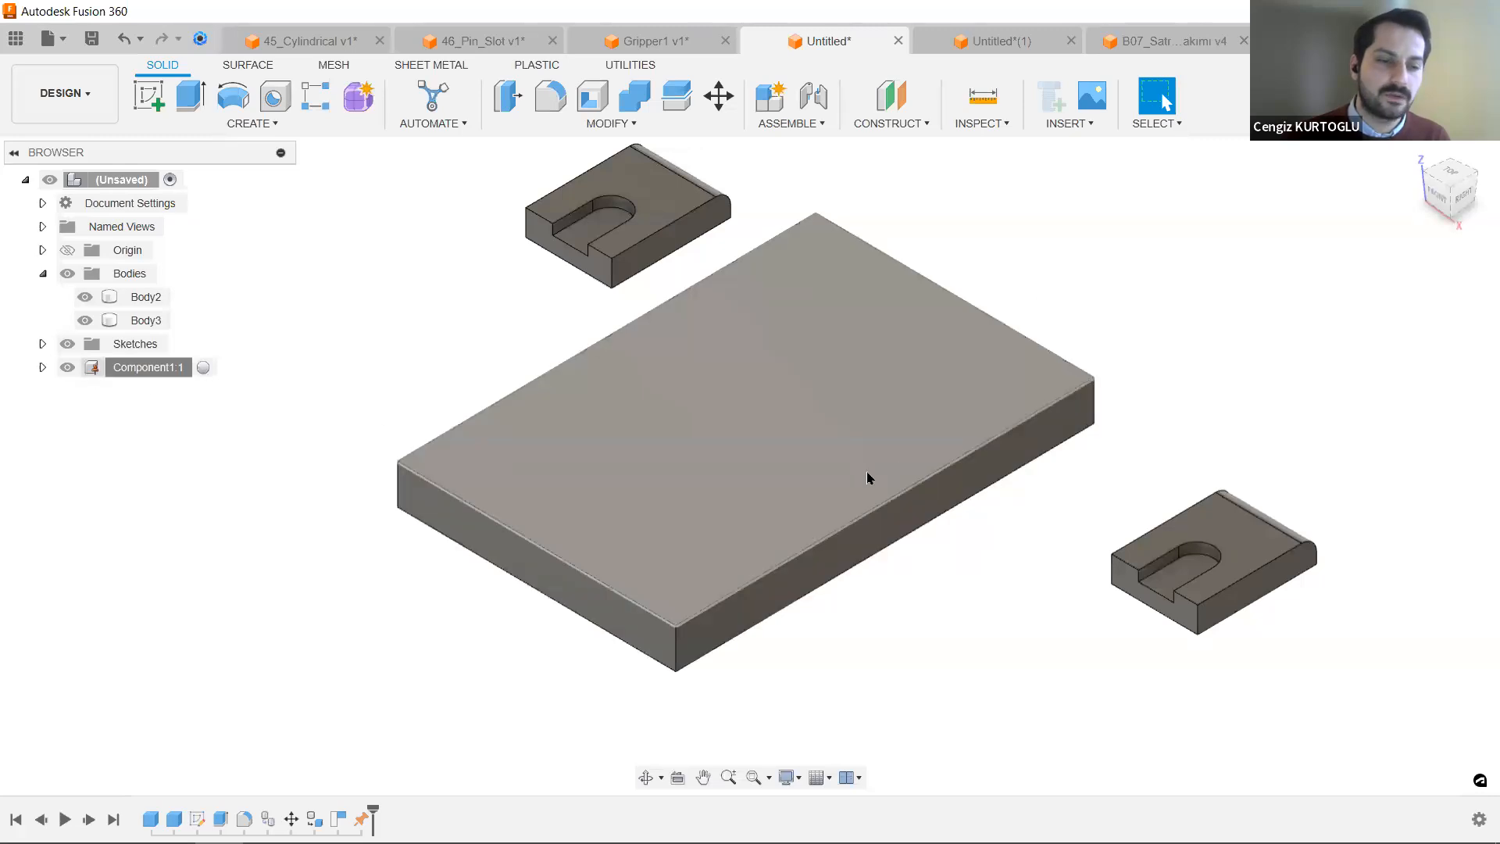
{"action": "left_click", "coordinate": [678, 209]}
{"action": "left_click", "coordinate": [1252, 556]}
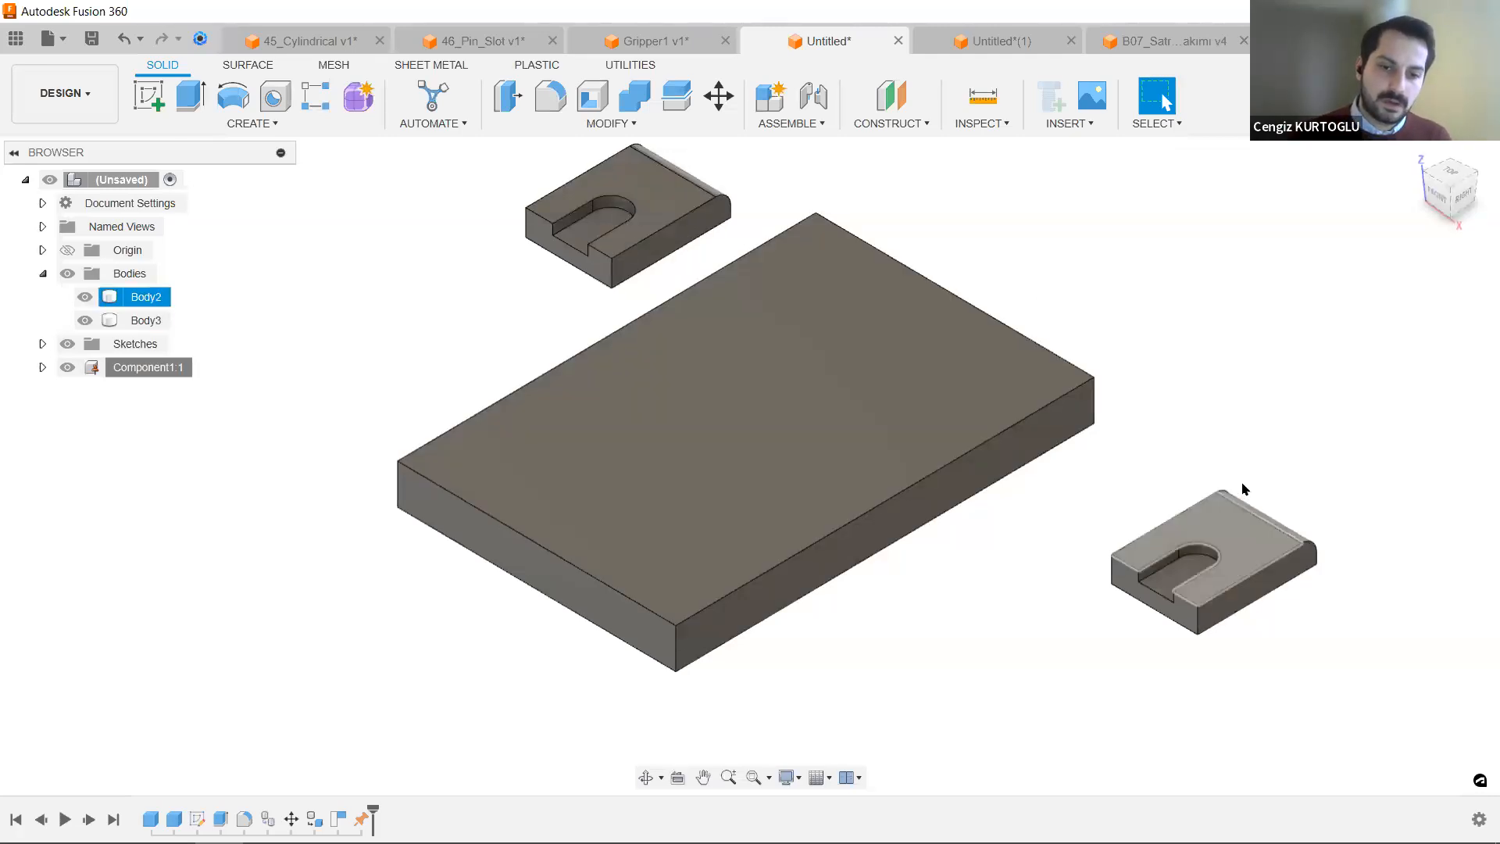
{"action": "key", "text": "Escape"}
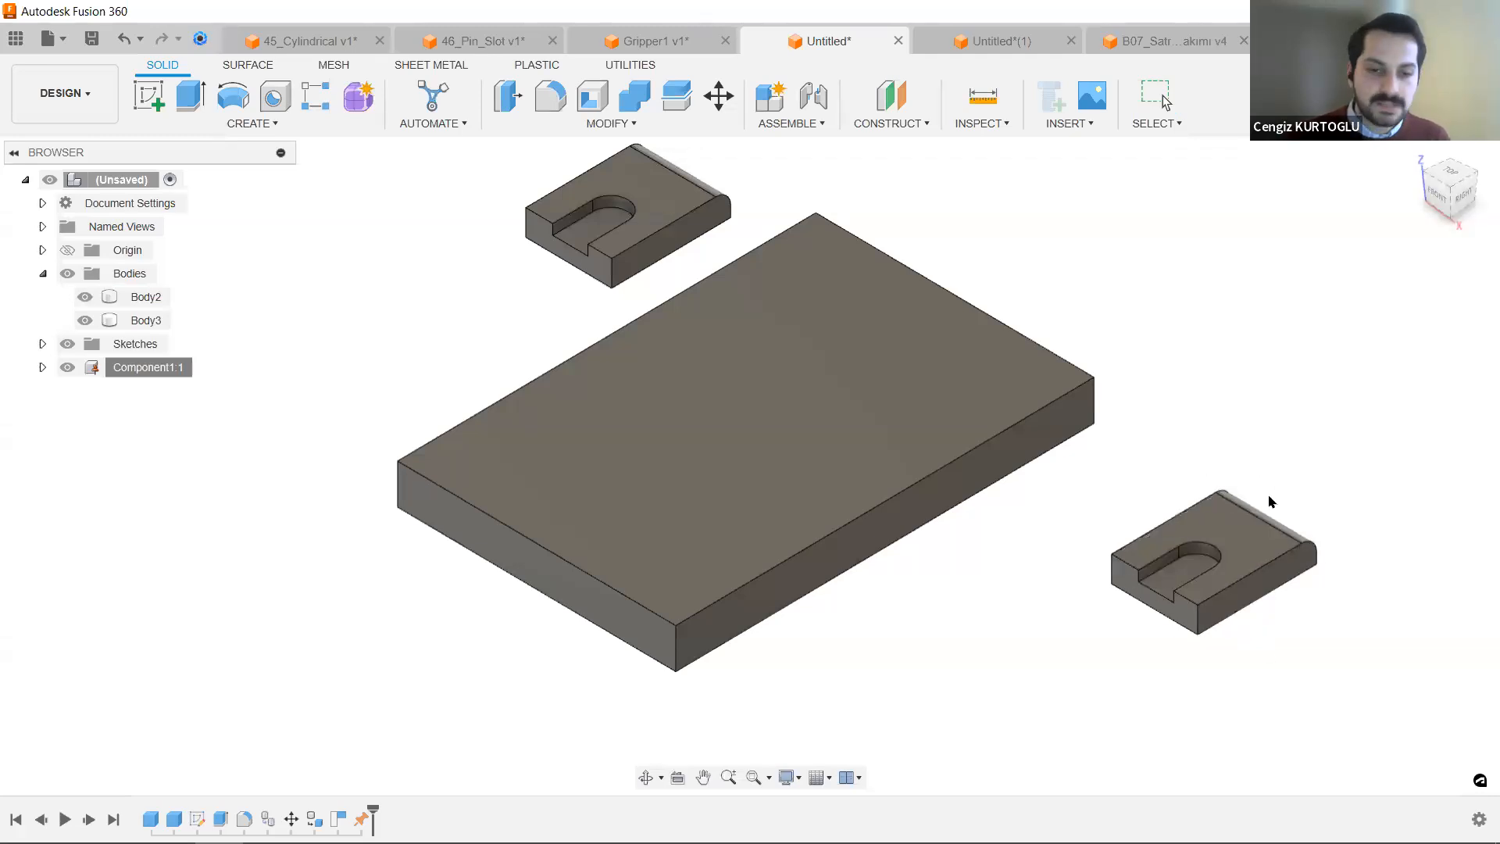
{"action": "middle_click_drag", "start_coordinate": [1349, 521], "coordinate": [1325, 492]}
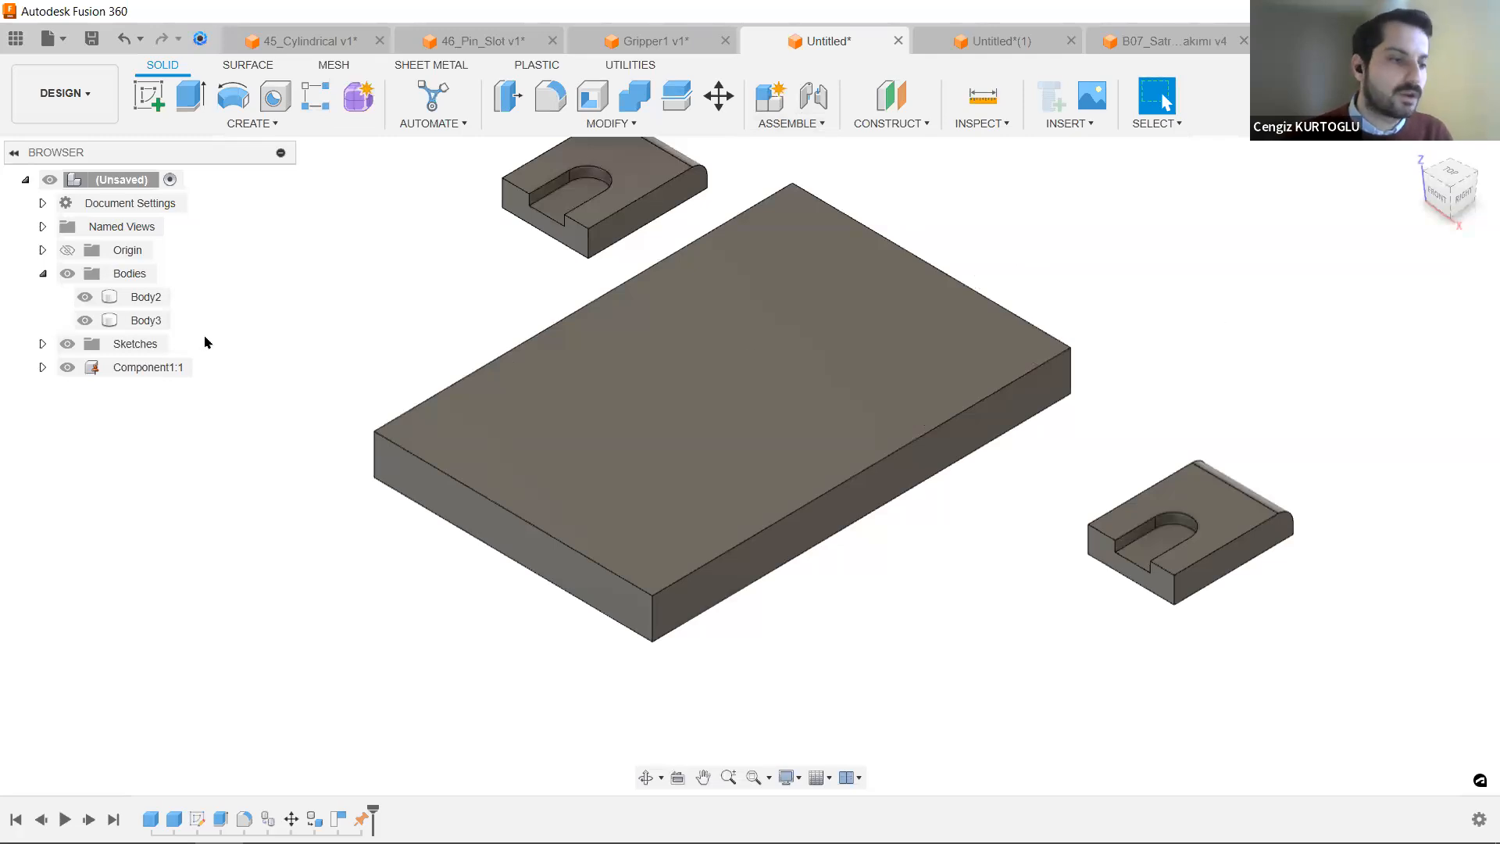
{"action": "right_click", "coordinate": [129, 301]}
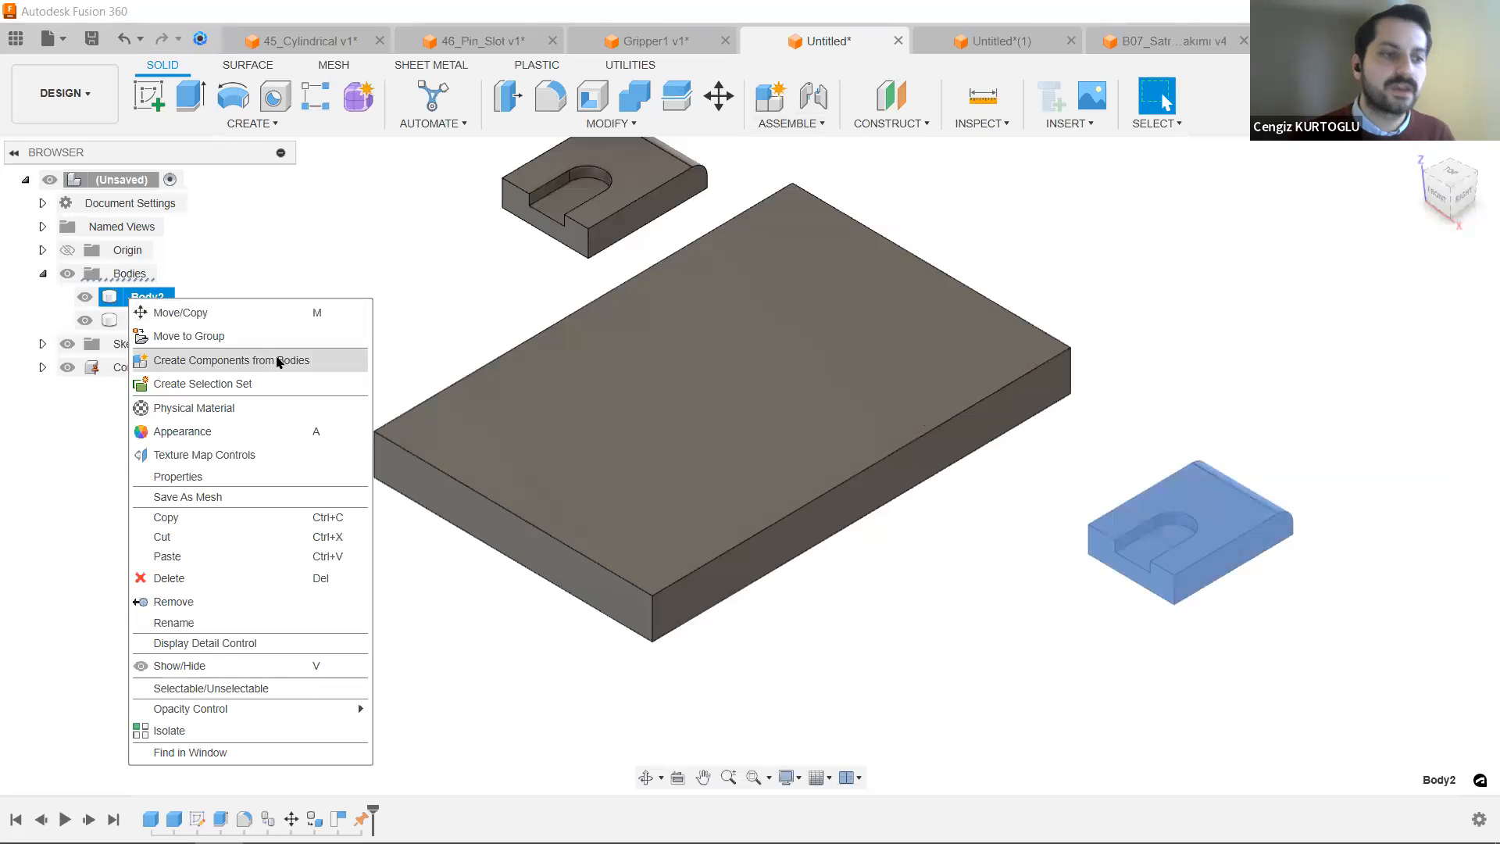
{"action": "left_click", "coordinate": [1136, 233]}
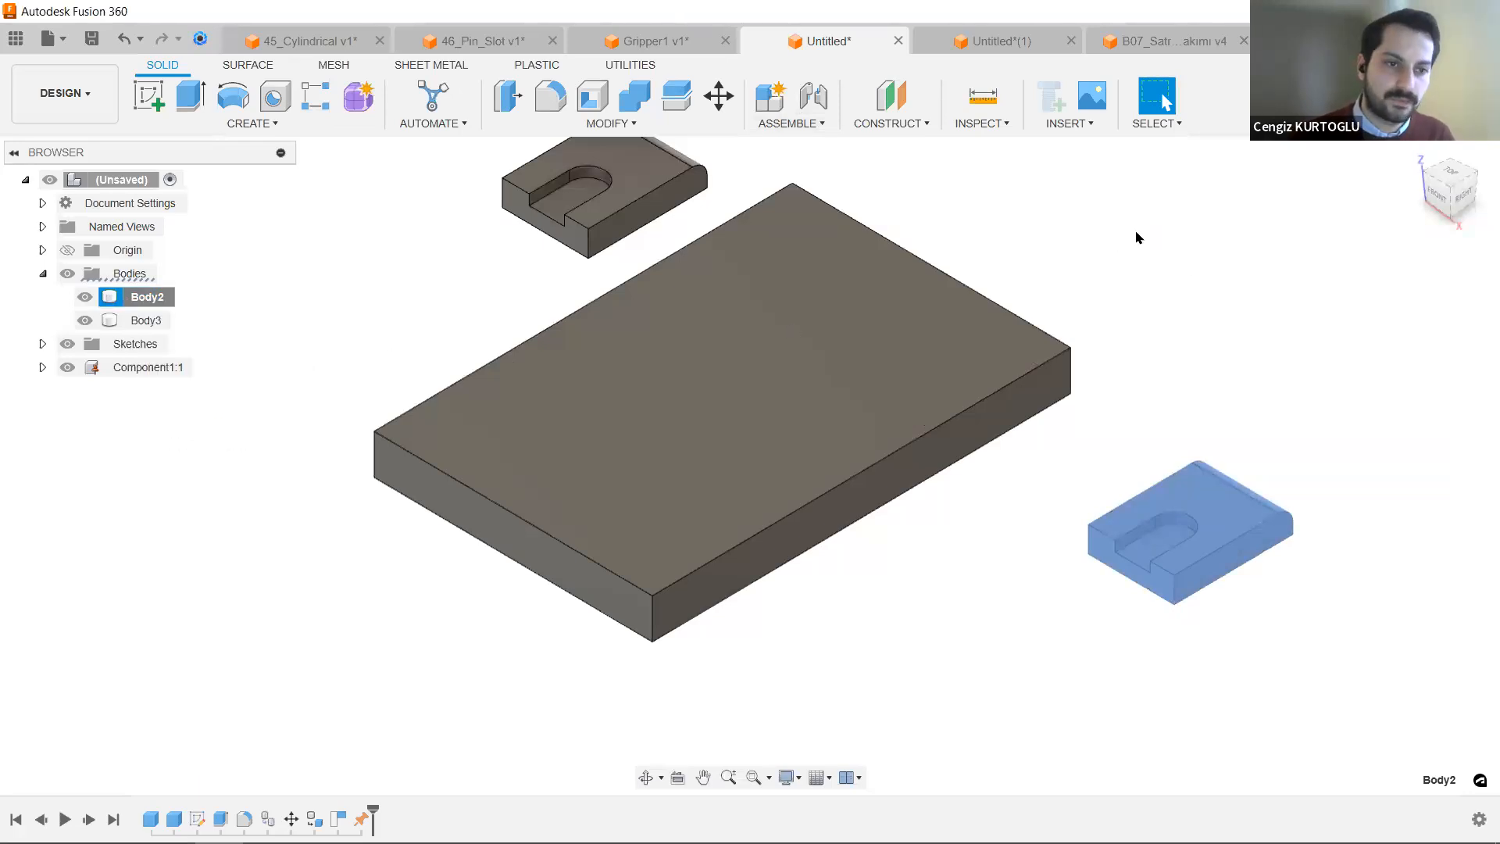
{"action": "left_click", "coordinate": [1148, 305]}
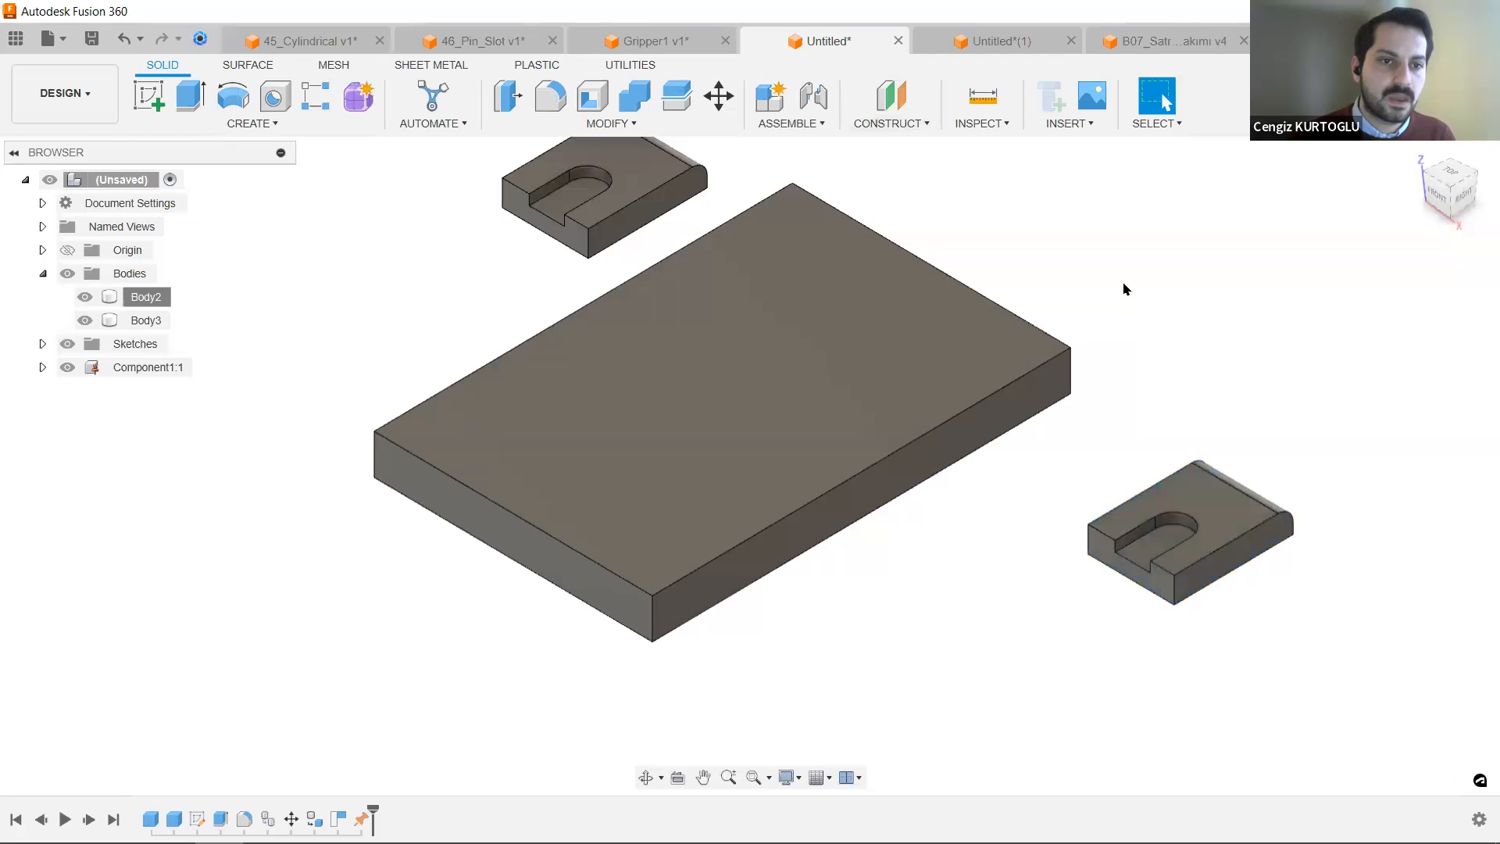
Create an internal standard component from Body2, the slotted block closest to the grounded plate's corner nearest the viewer.
{"action": "left_click", "coordinate": [768, 96]}
{"action": "middle_click_drag", "start_coordinate": [983, 205], "coordinate": [750, 201]}
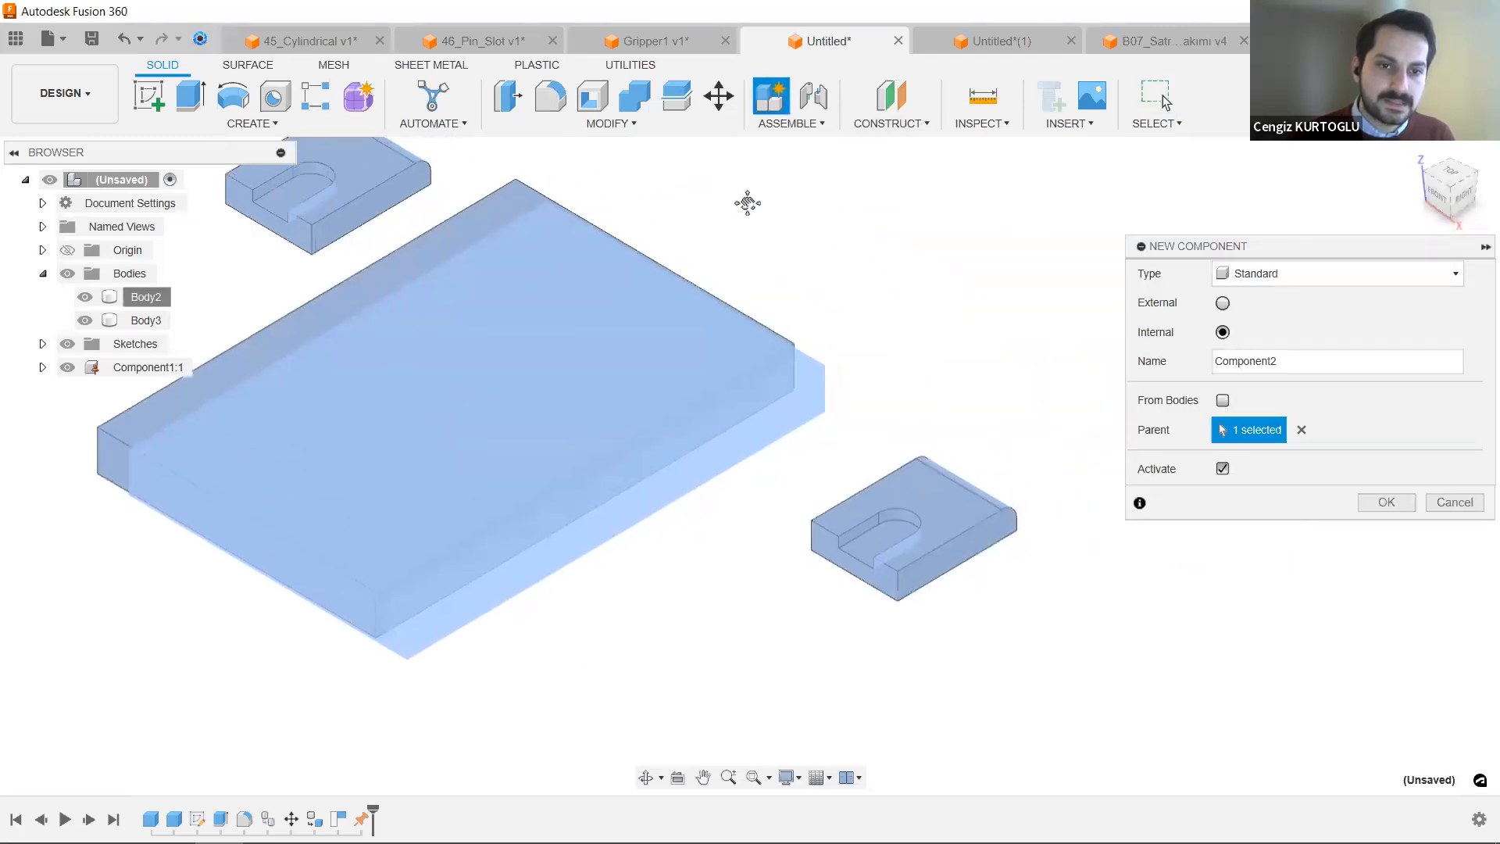
{"action": "middle_click_drag", "start_coordinate": [1012, 298], "coordinate": [1012, 282]}
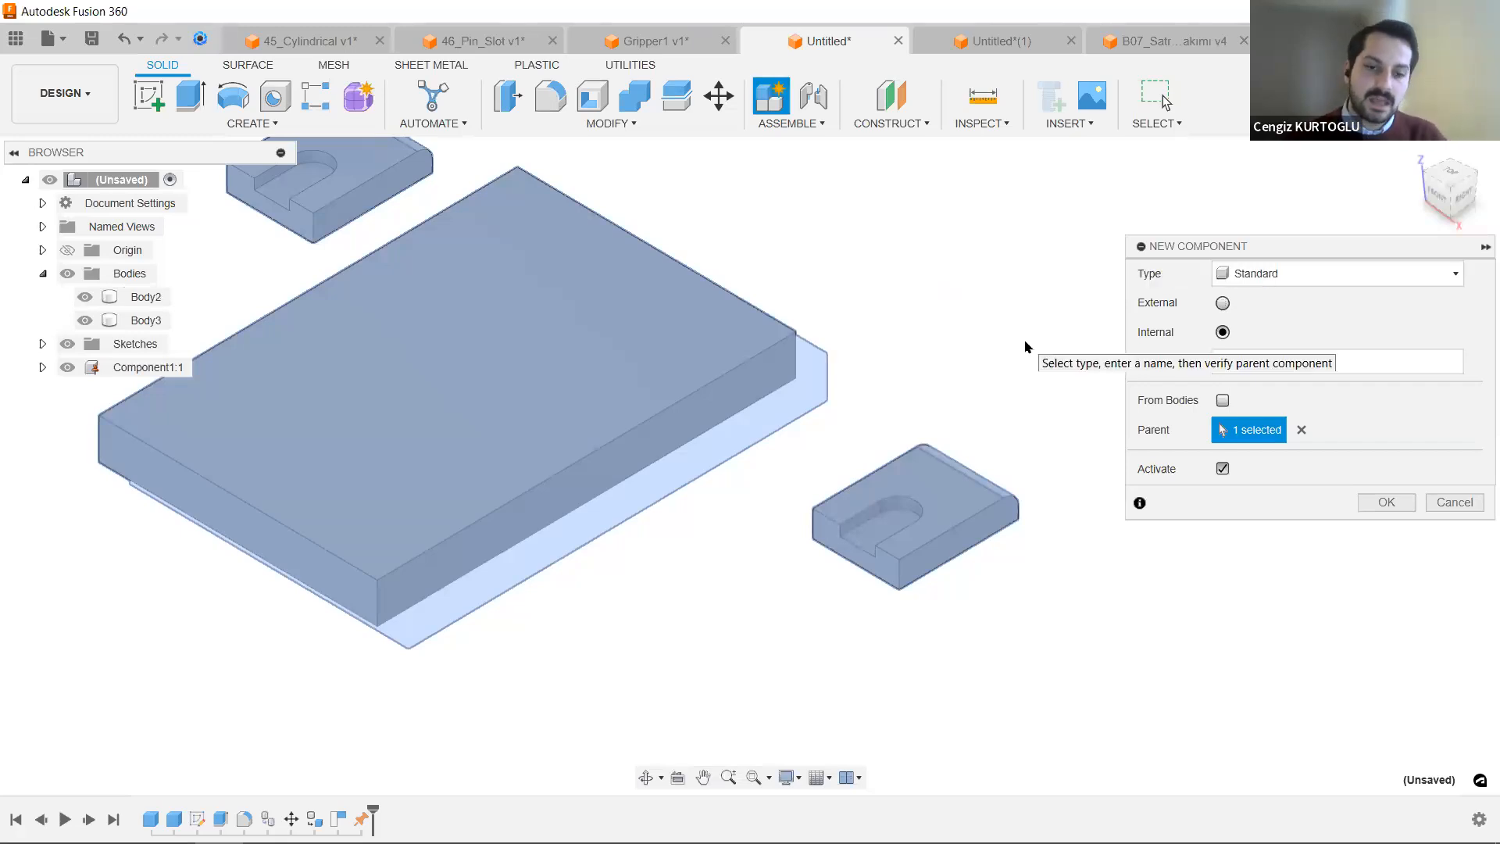
{"action": "left_click", "coordinate": [1301, 429]}
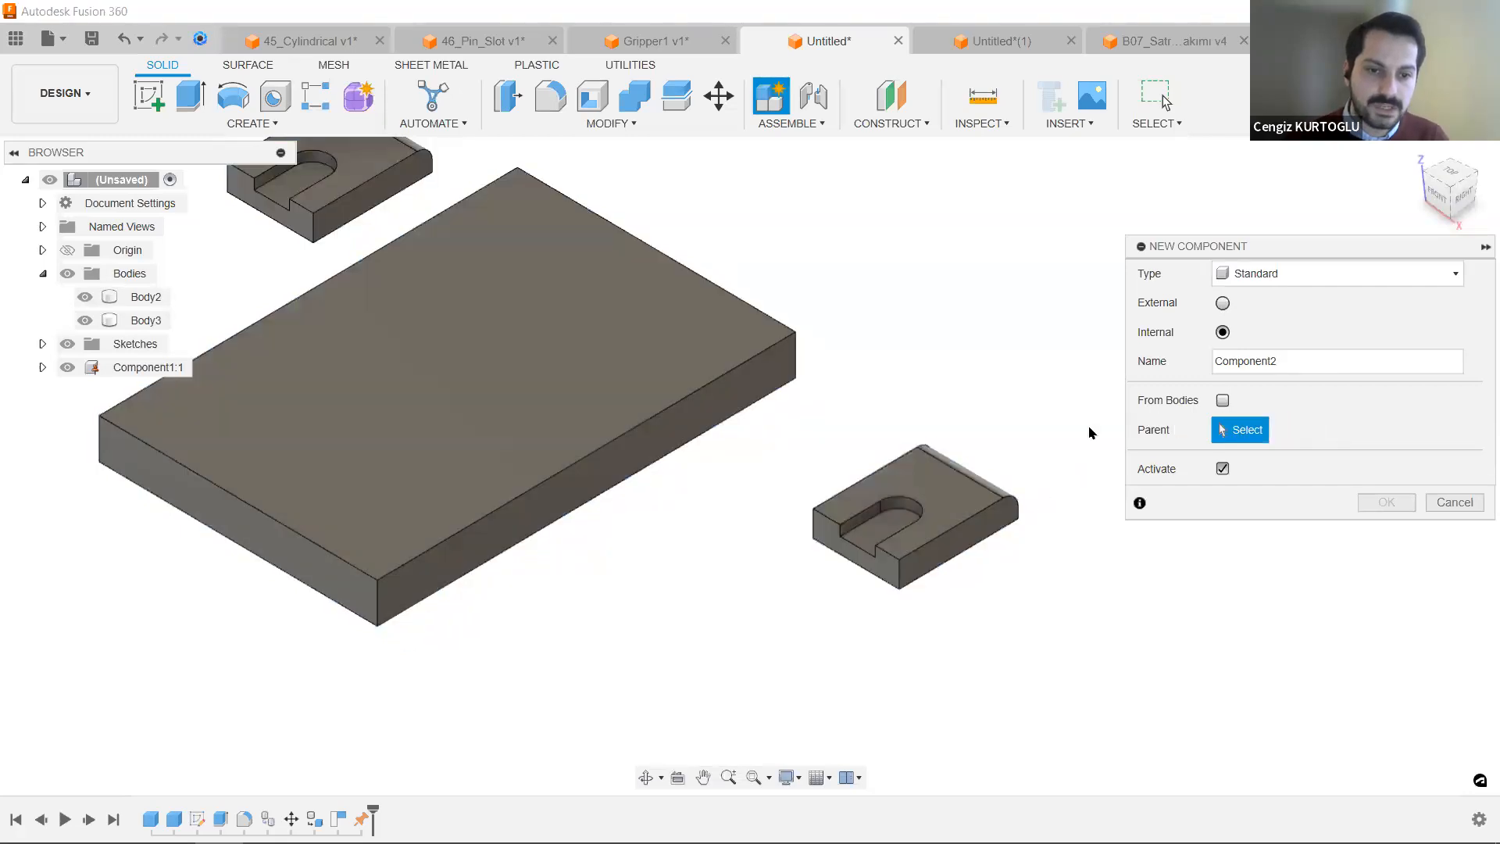
{"action": "middle_click_drag", "start_coordinate": [1048, 375], "coordinate": [1092, 373]}
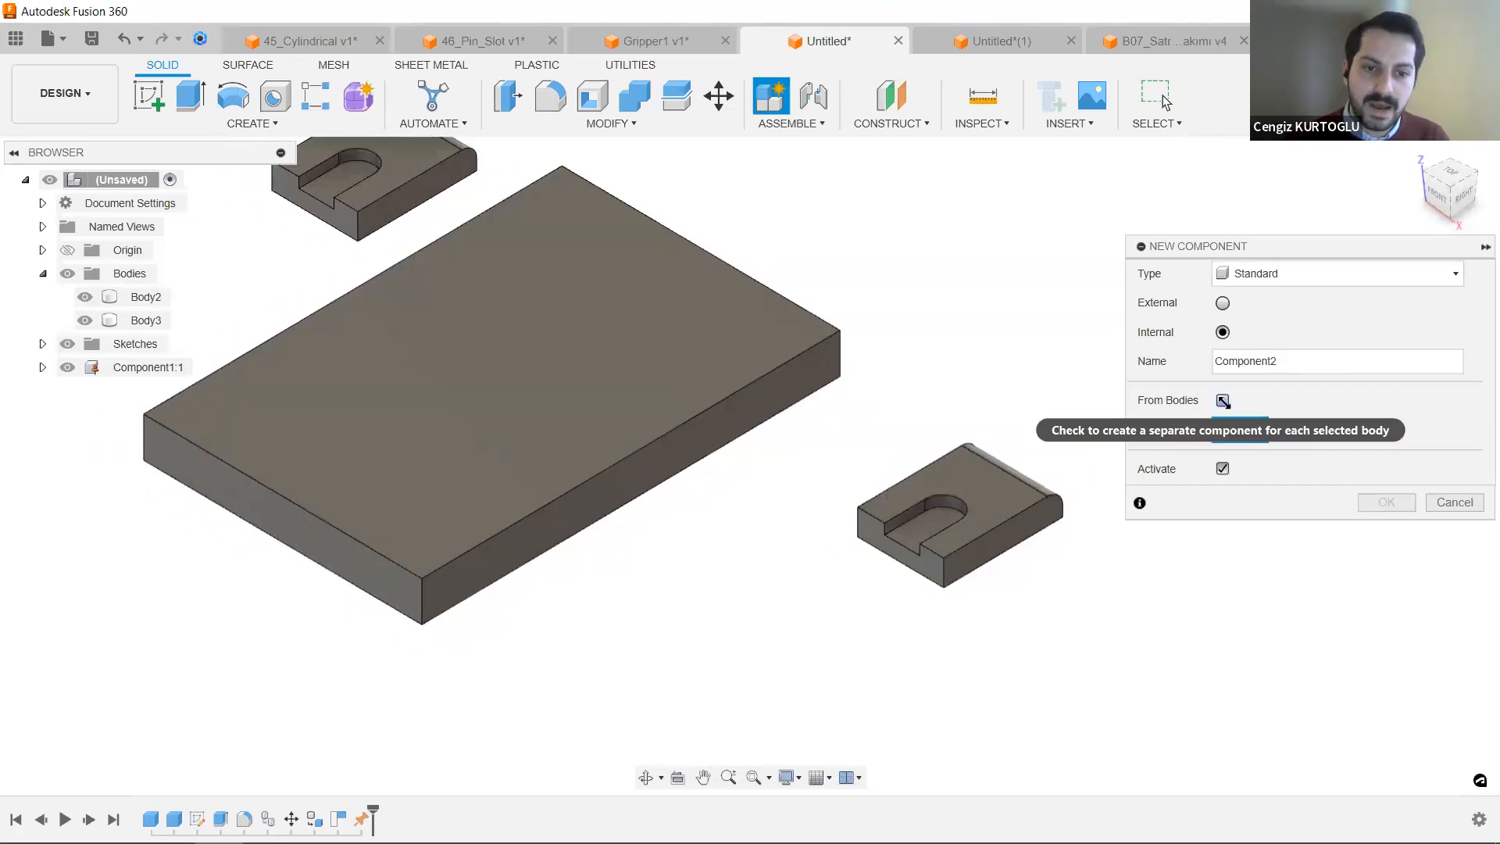
{"action": "left_click", "coordinate": [1222, 400]}
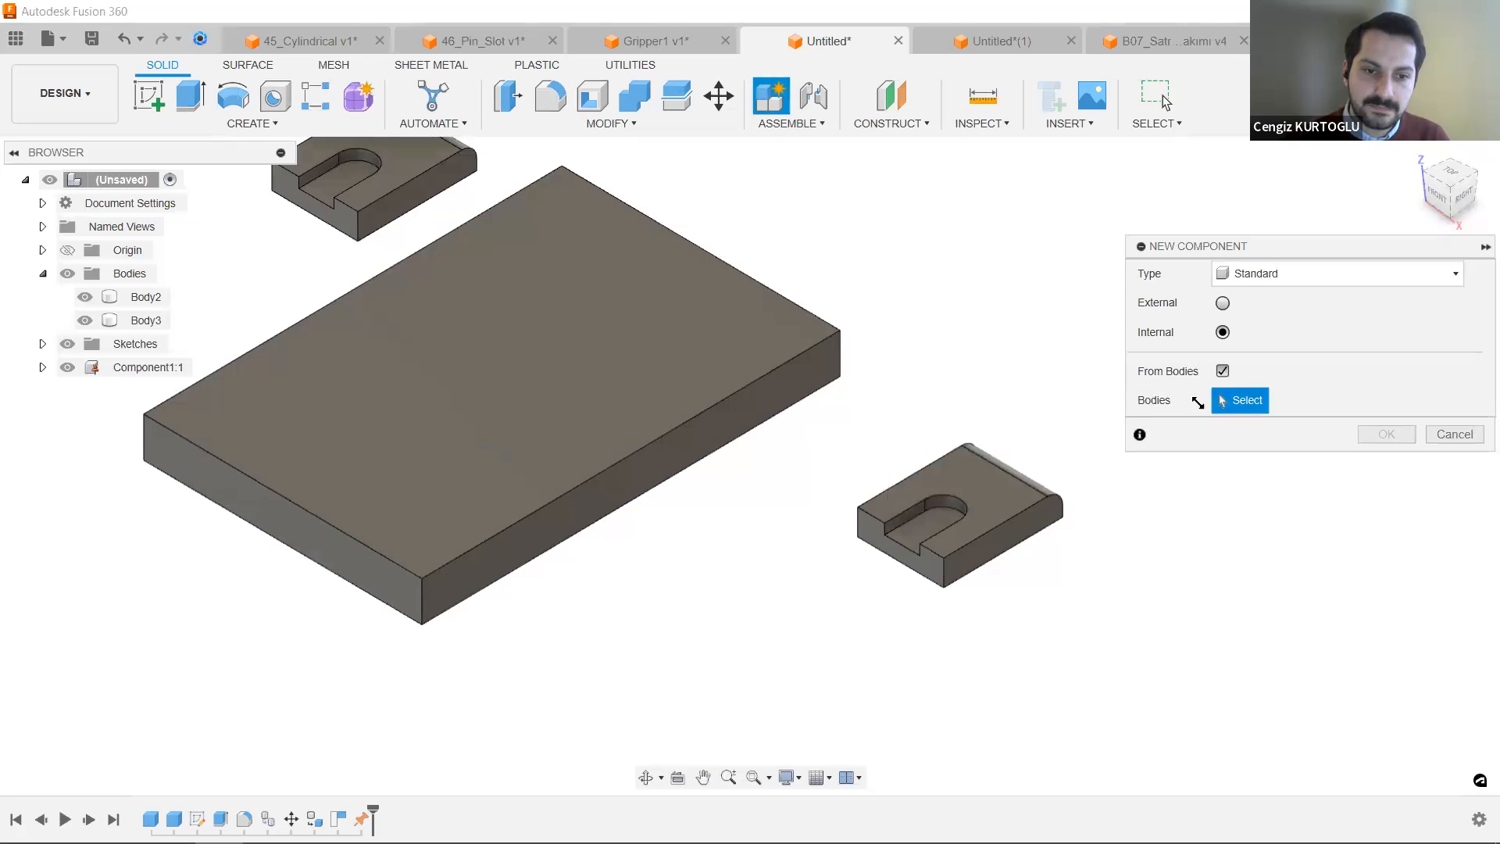
{"action": "left_click", "coordinate": [1004, 510]}
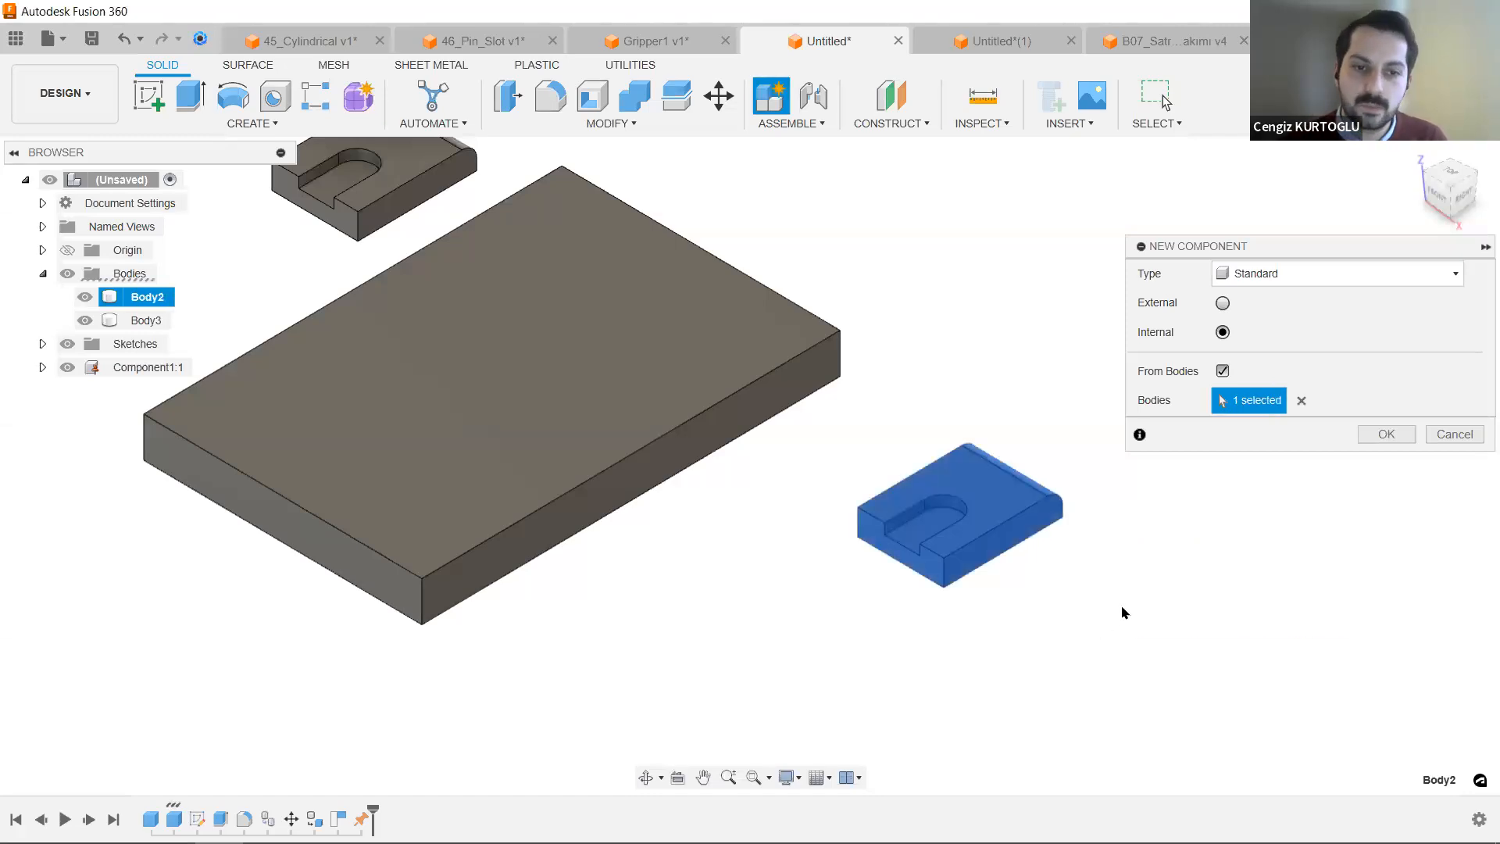
{"action": "left_click", "coordinate": [1381, 433]}
Move the new slotted block component freely beside the plate to test that it can be repositioned.
{"action": "middle_click_drag", "start_coordinate": [981, 395], "coordinate": [1192, 392]}
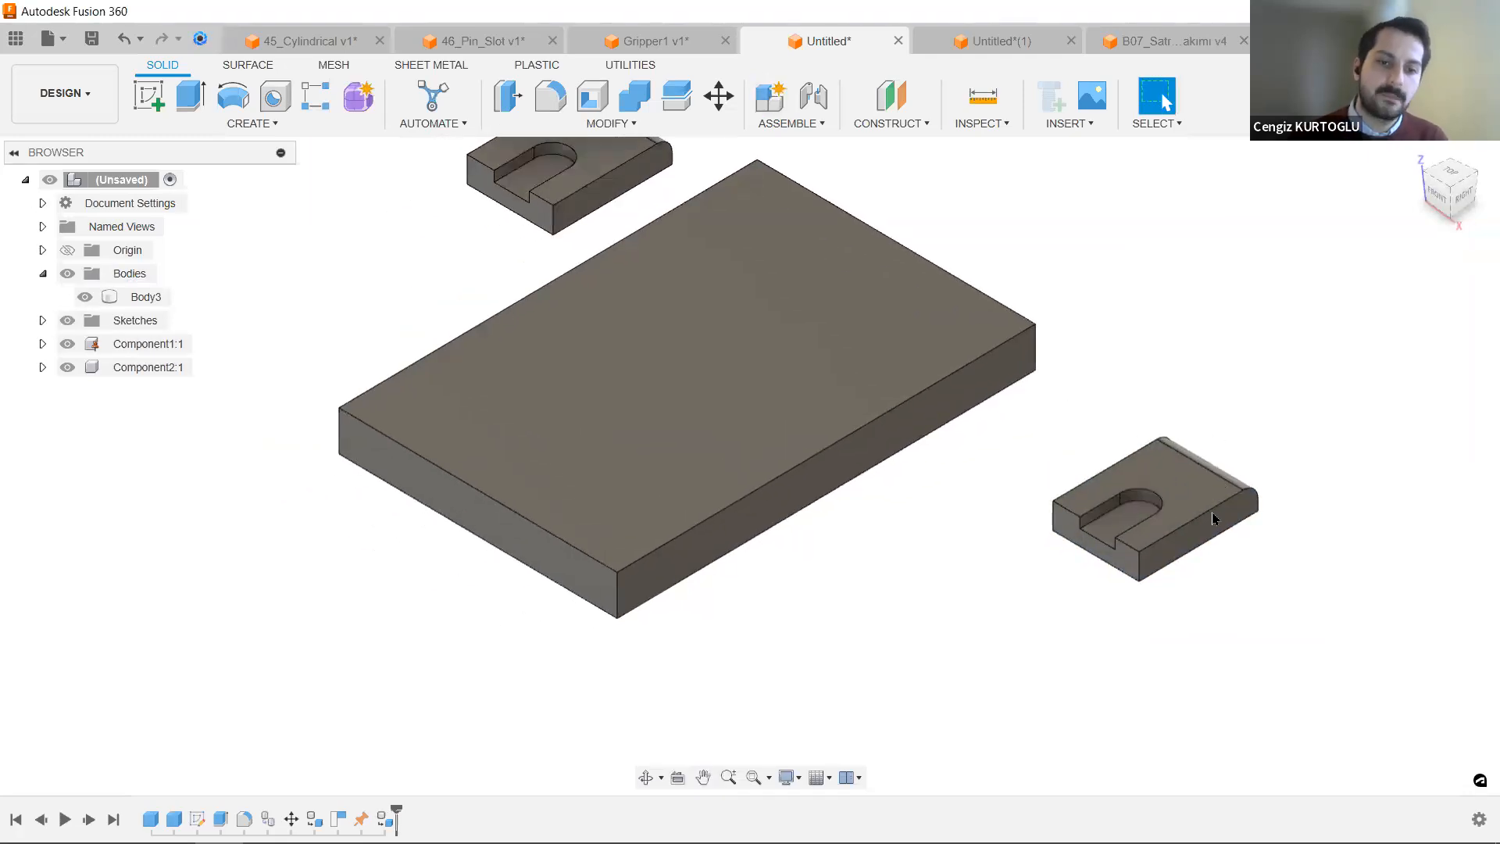
{"action": "left_click_drag", "start_coordinate": [1211, 462], "coordinate": [1200, 494]}
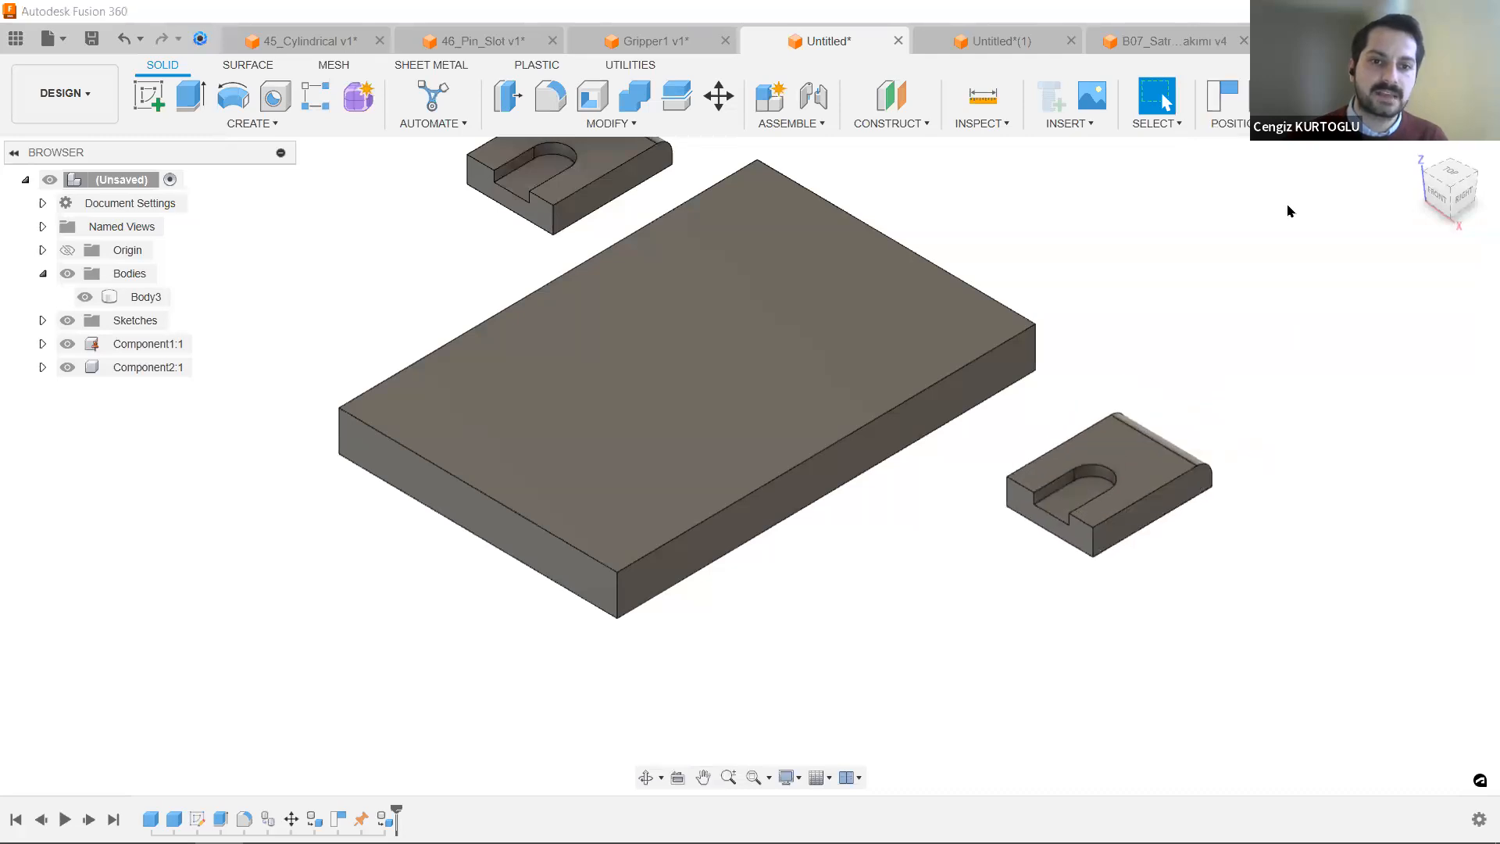
{"action": "left_click_drag", "start_coordinate": [1151, 422], "coordinate": [1149, 441]}
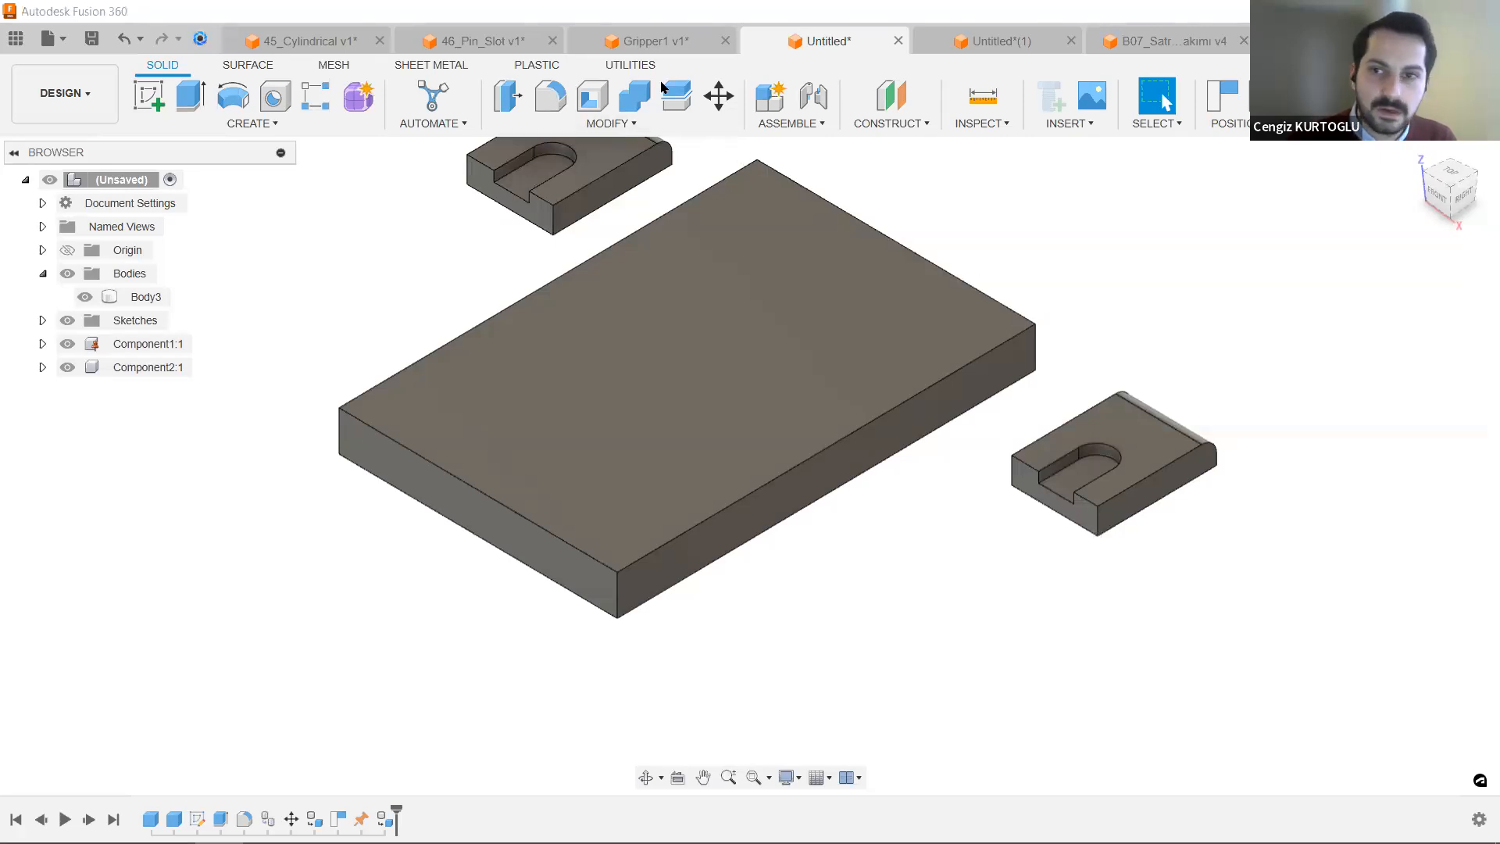
{"action": "mouse_move", "coordinate": [1205, 321]}
{"action": "middle_mouse_down"}
{"action": "mouse_move", "coordinate": [1198, 278]}
{"action": "mouse_move", "coordinate": [1229, 325]}
{"action": "middle_mouse_up"}
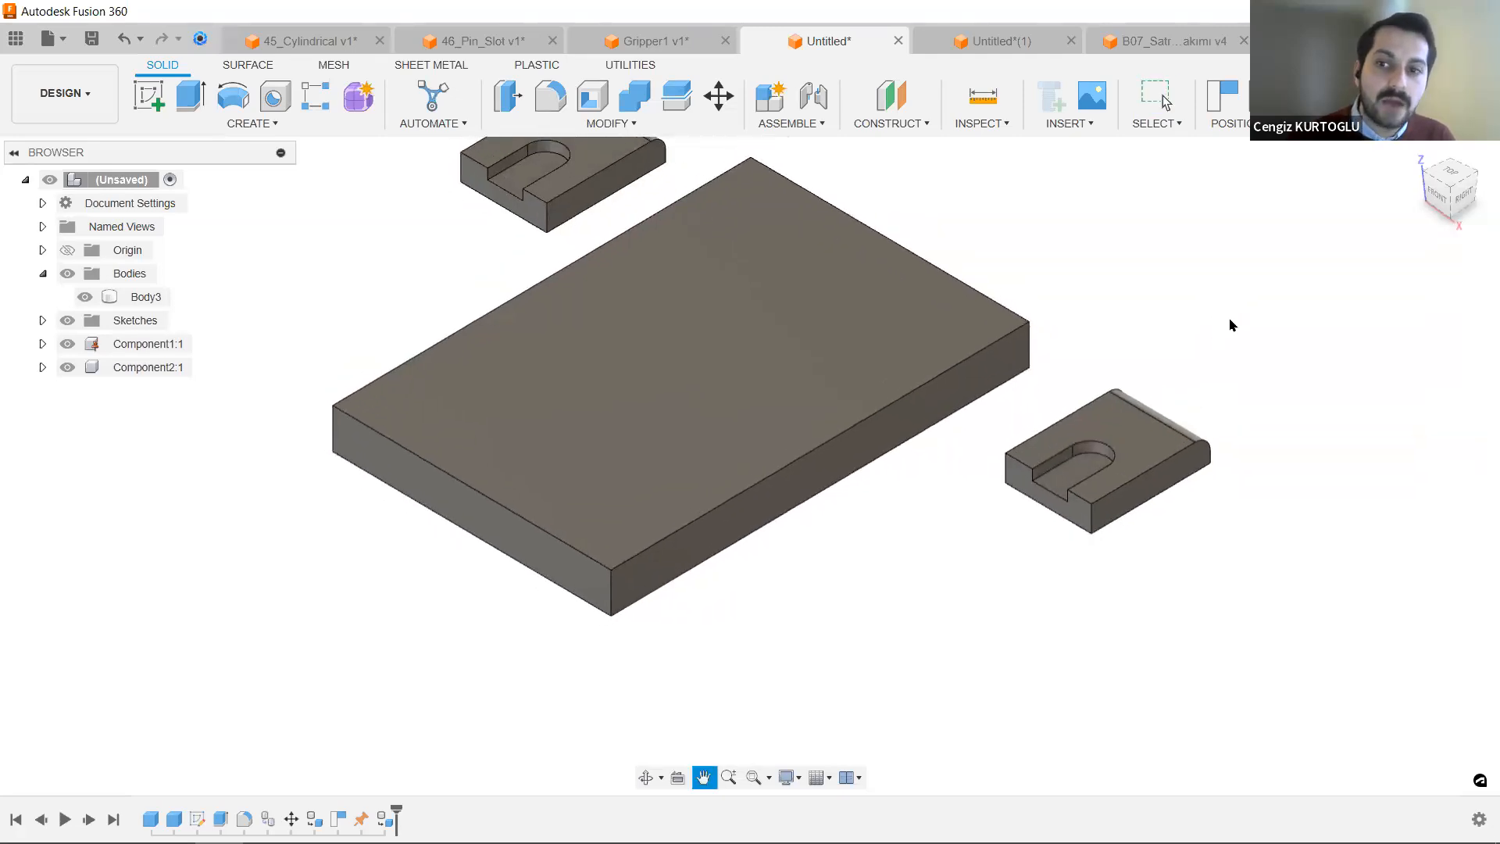
{"action": "middle_click_drag", "start_coordinate": [1260, 273], "coordinate": [1255, 259]}
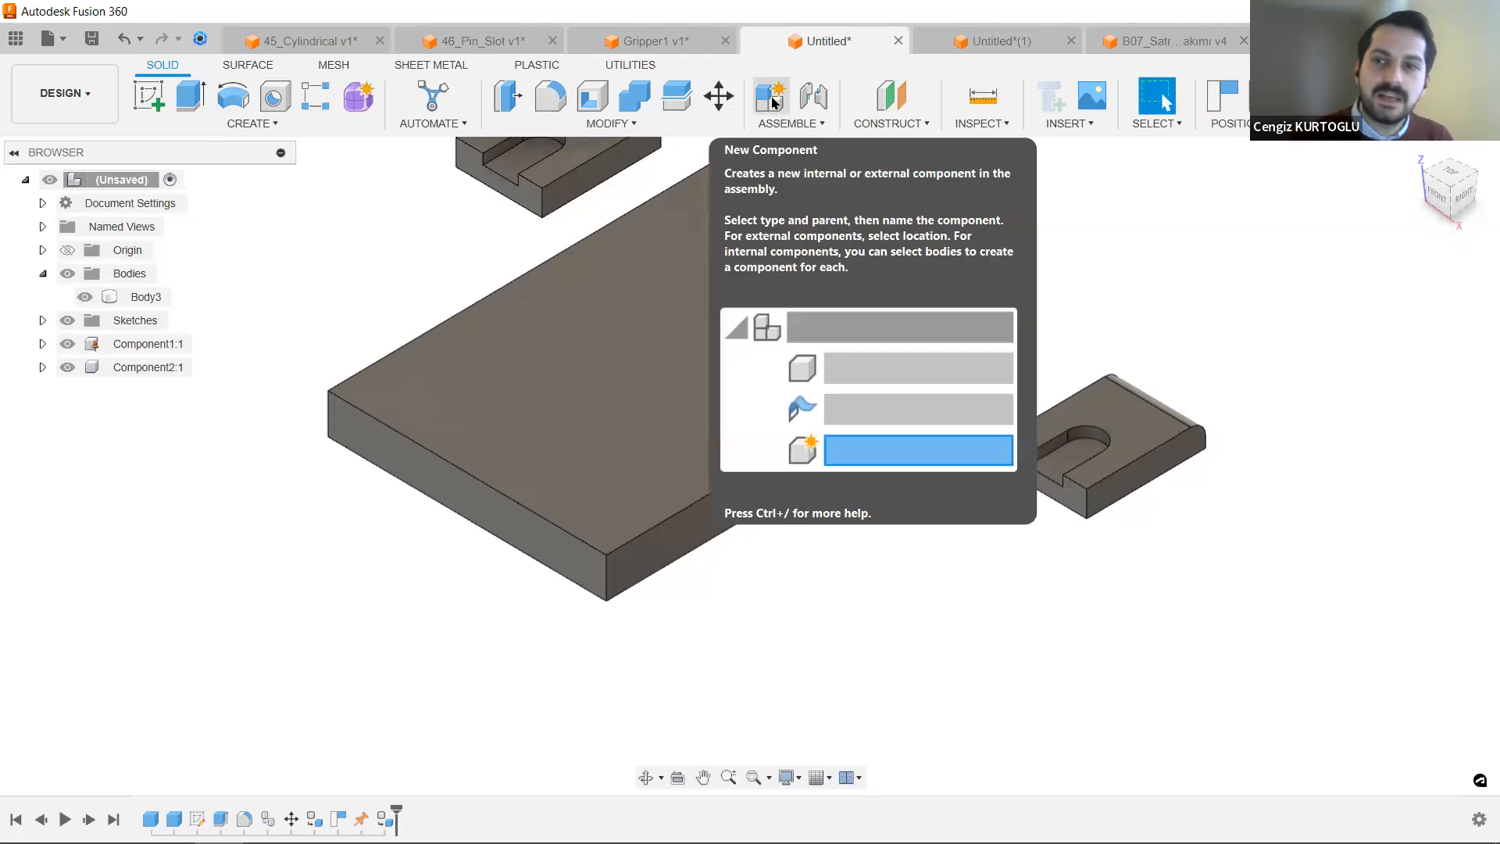
Start a joint and set its first snap point at the lower outer corner of the slotted block component's open-slot end face.
{"action": "left_click", "coordinate": [814, 125]}
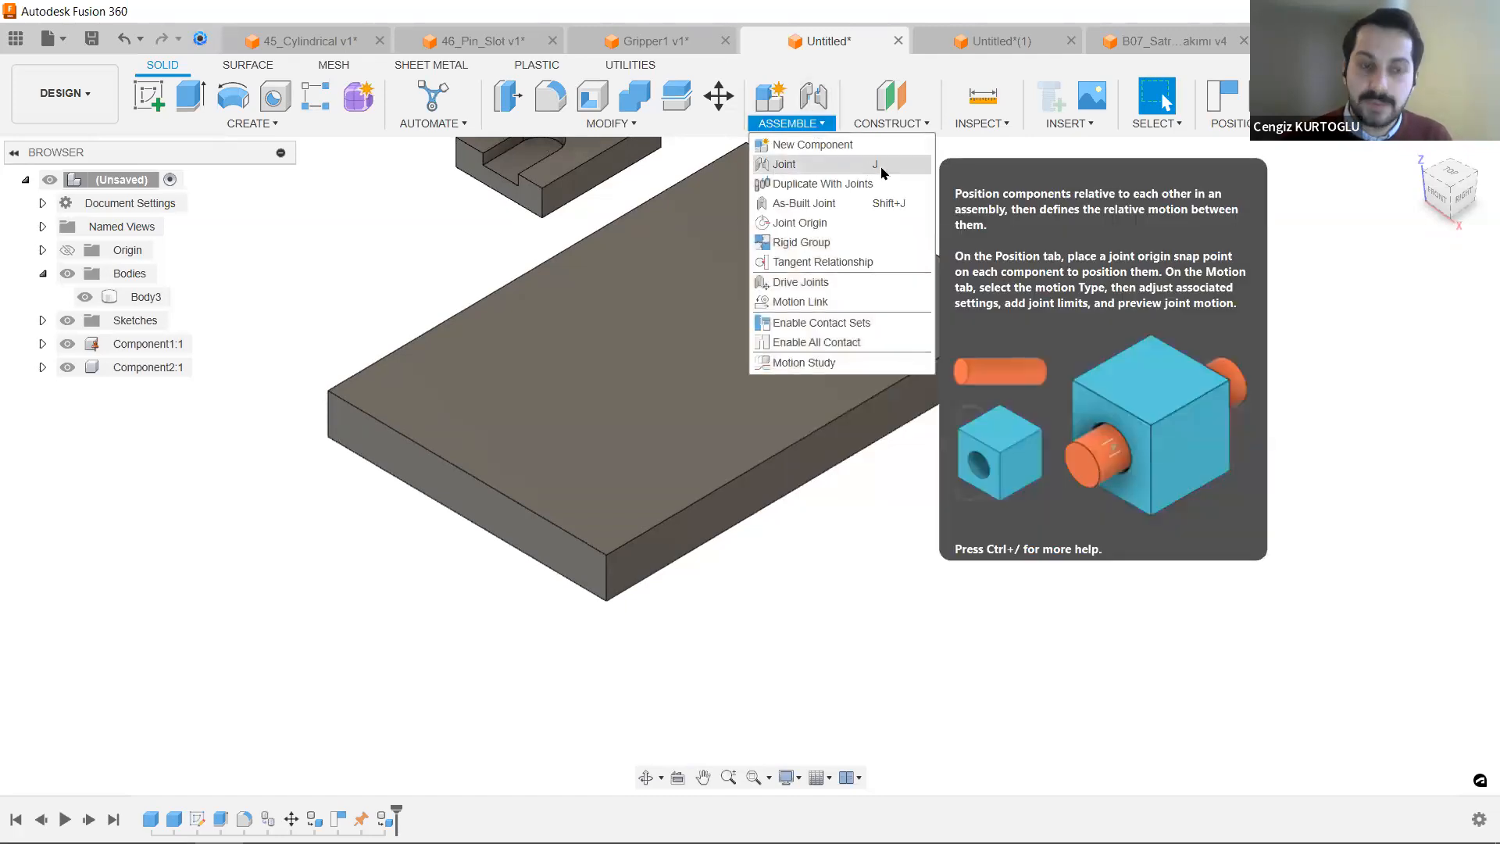
{"action": "left_click", "coordinate": [813, 165]}
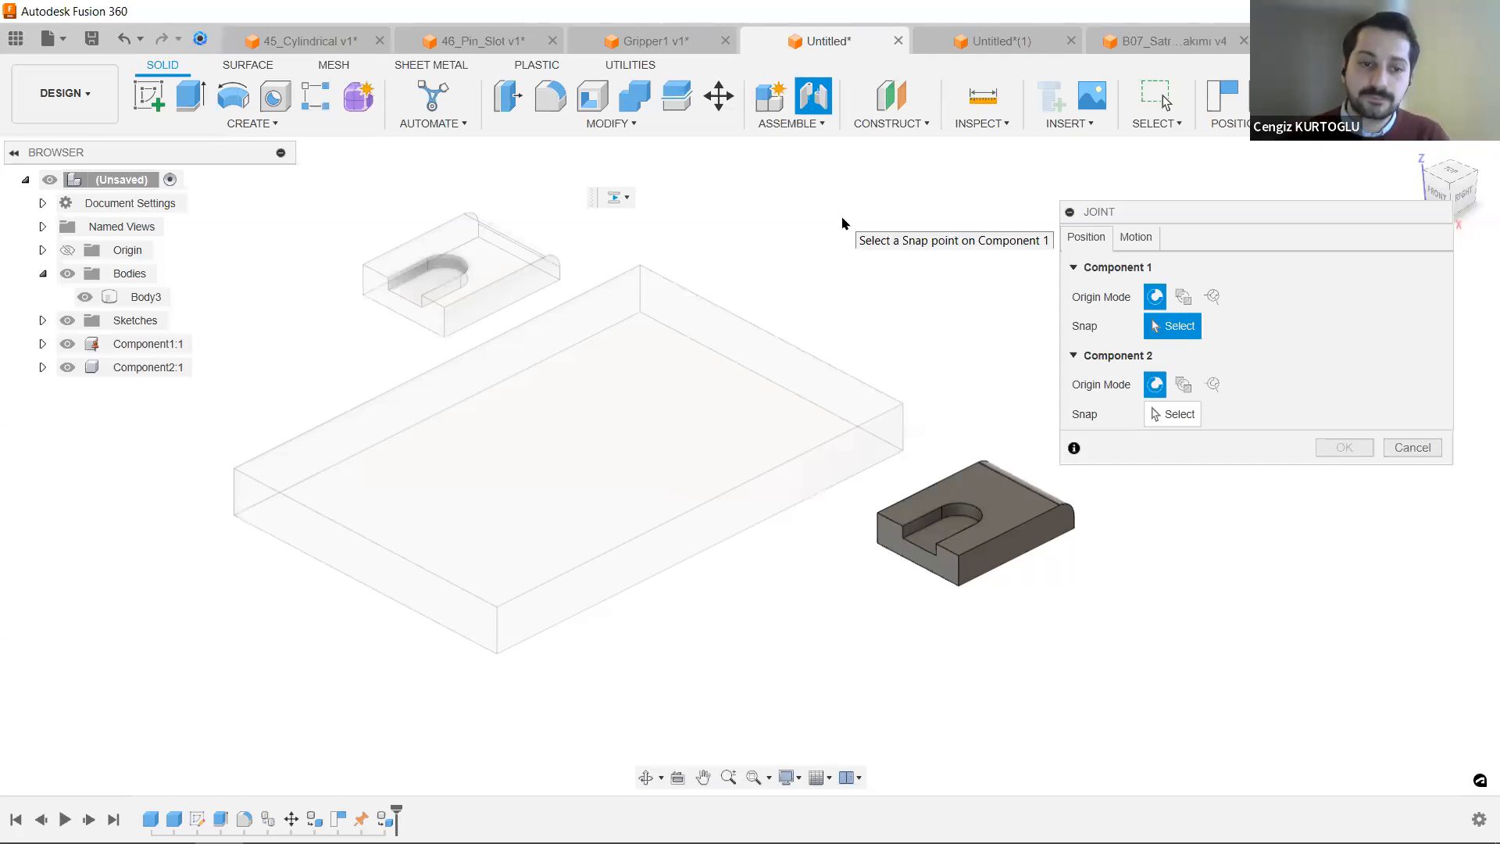
{"action": "scroll", "coordinate": [842, 224], "scroll_direction": "up", "scroll_amount": 2}
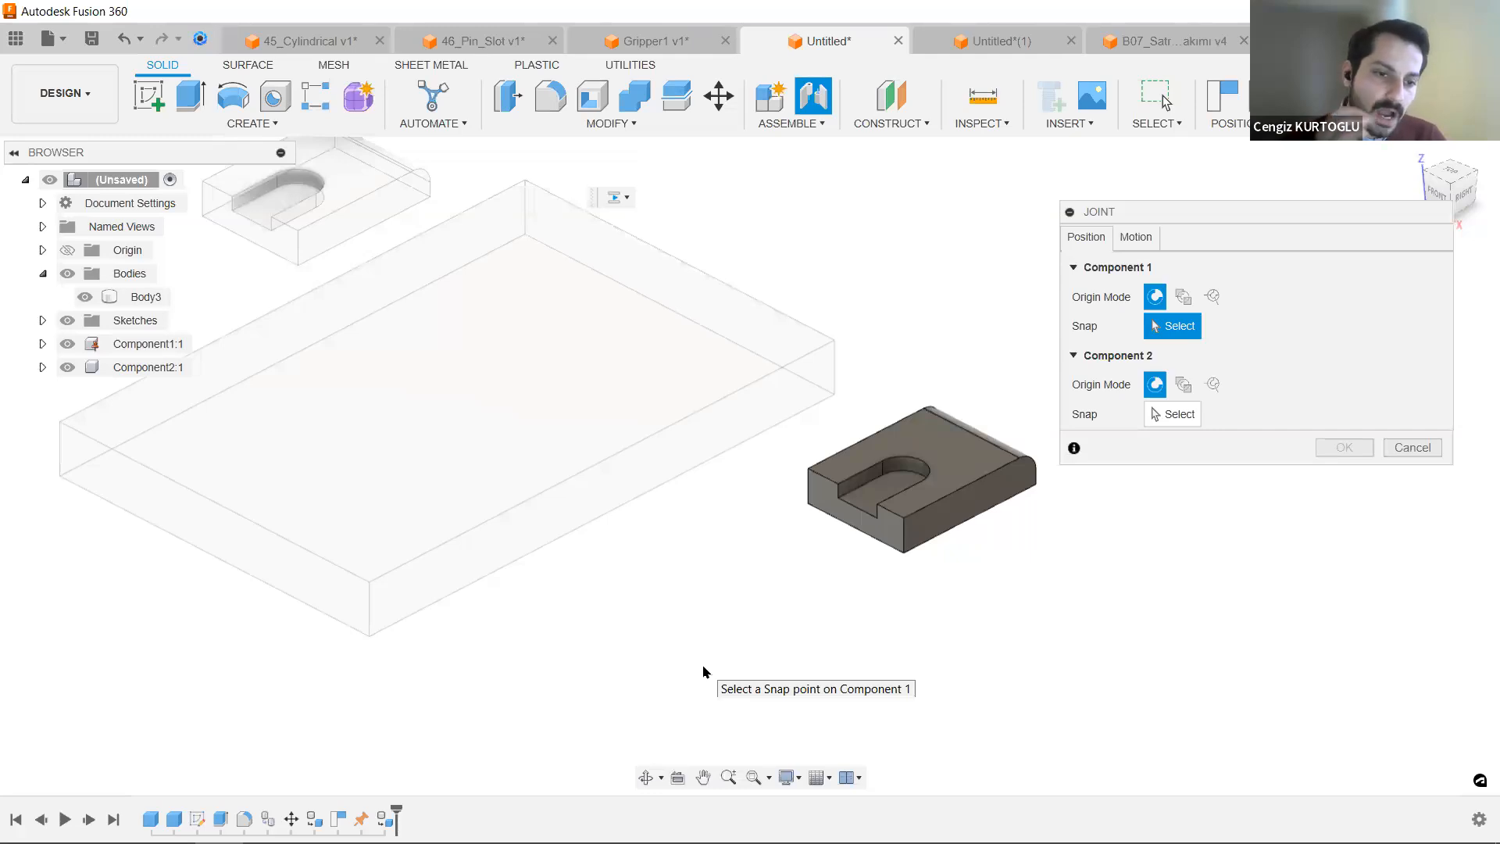
{"action": "scroll", "coordinate": [703, 667], "scroll_direction": "up", "scroll_amount": 1}
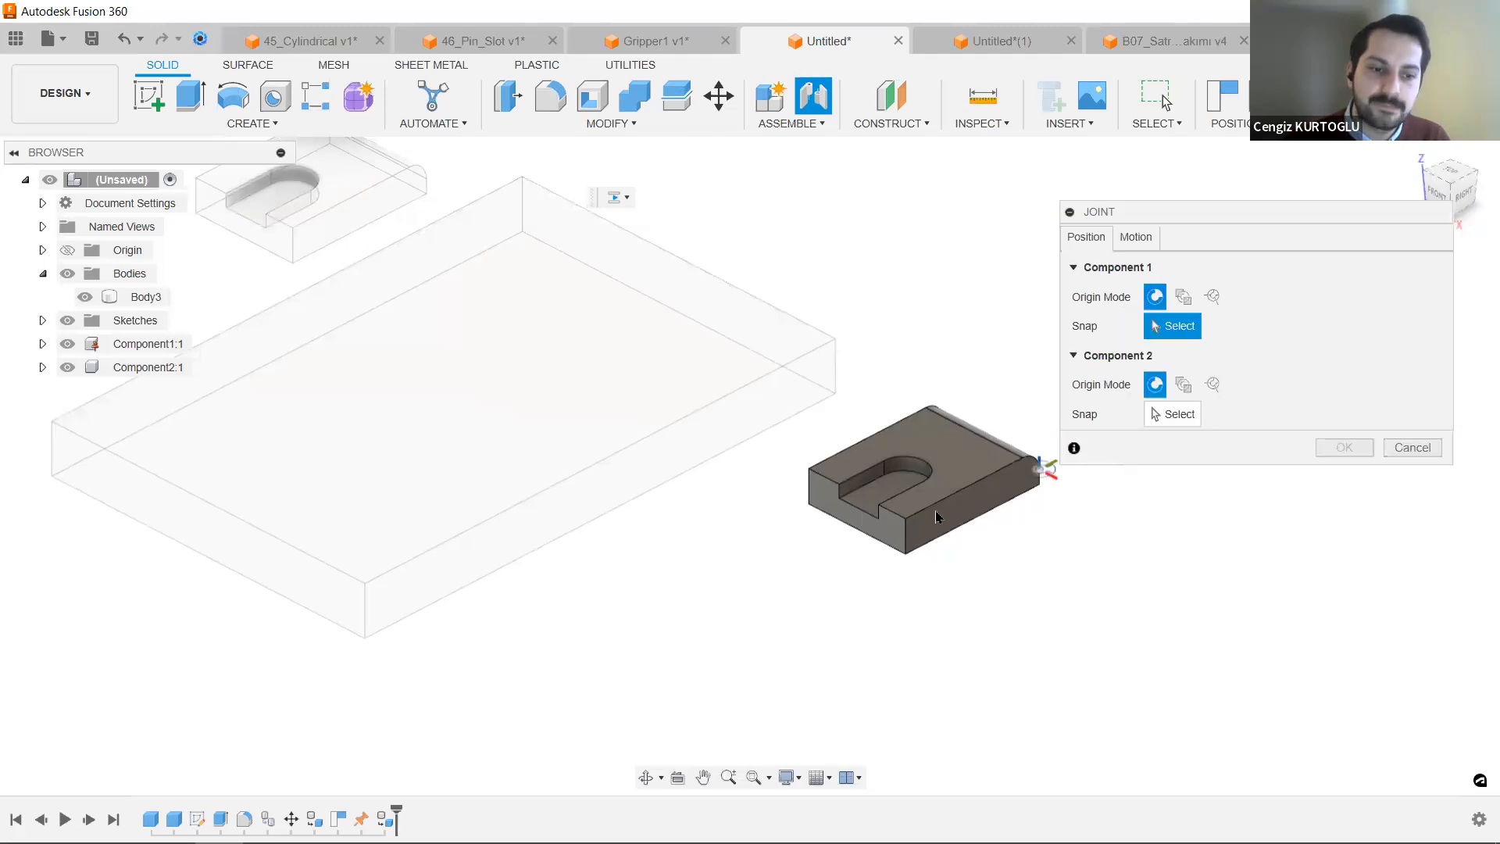
{"action": "middle_click_drag", "start_coordinate": [945, 522], "coordinate": [846, 485]}
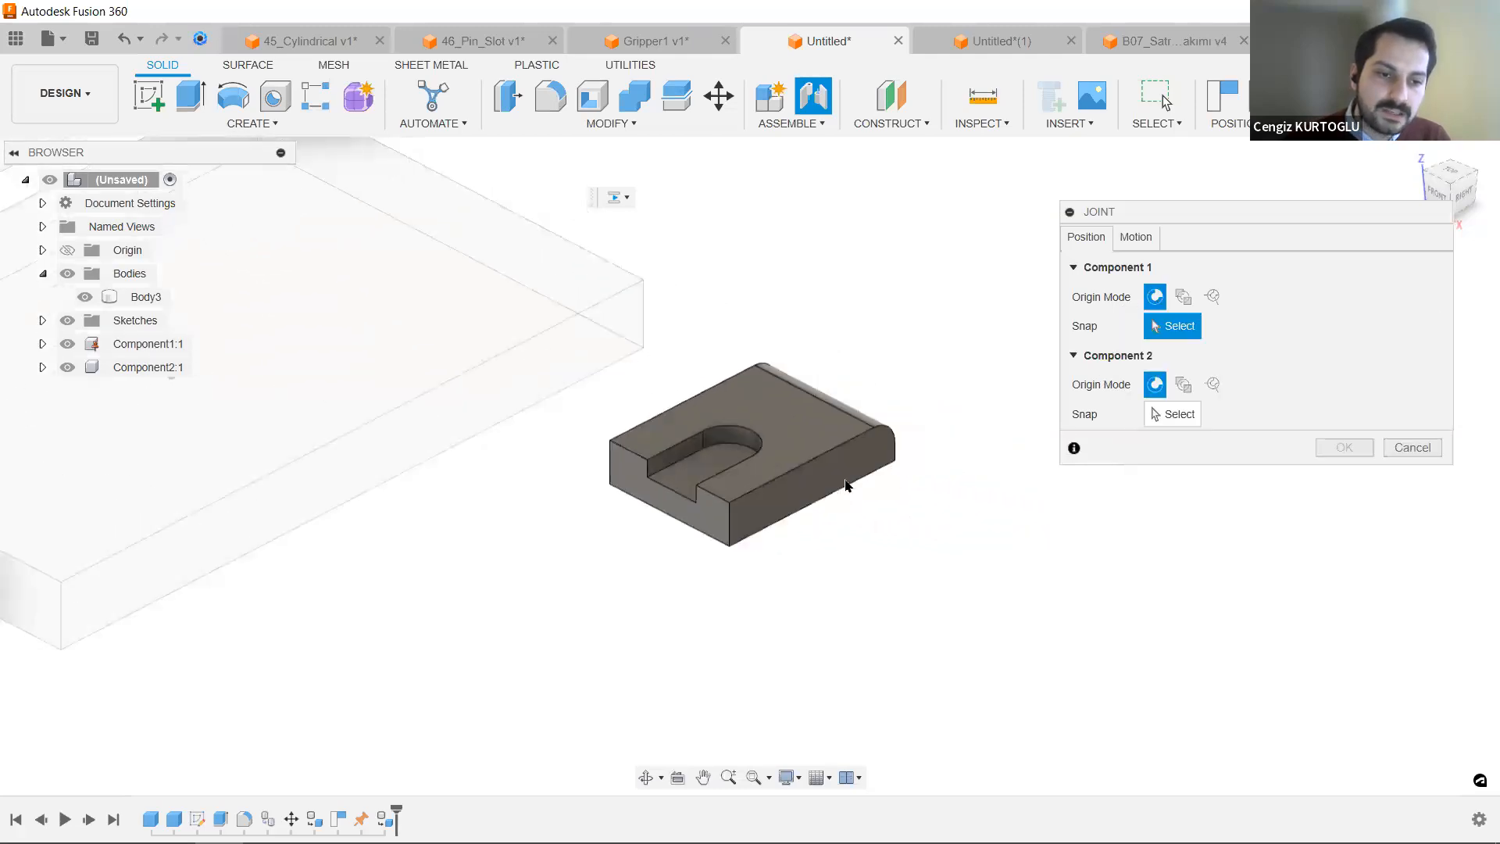
{"action": "scroll", "coordinate": [812, 480], "scroll_direction": "up", "scroll_amount": 5}
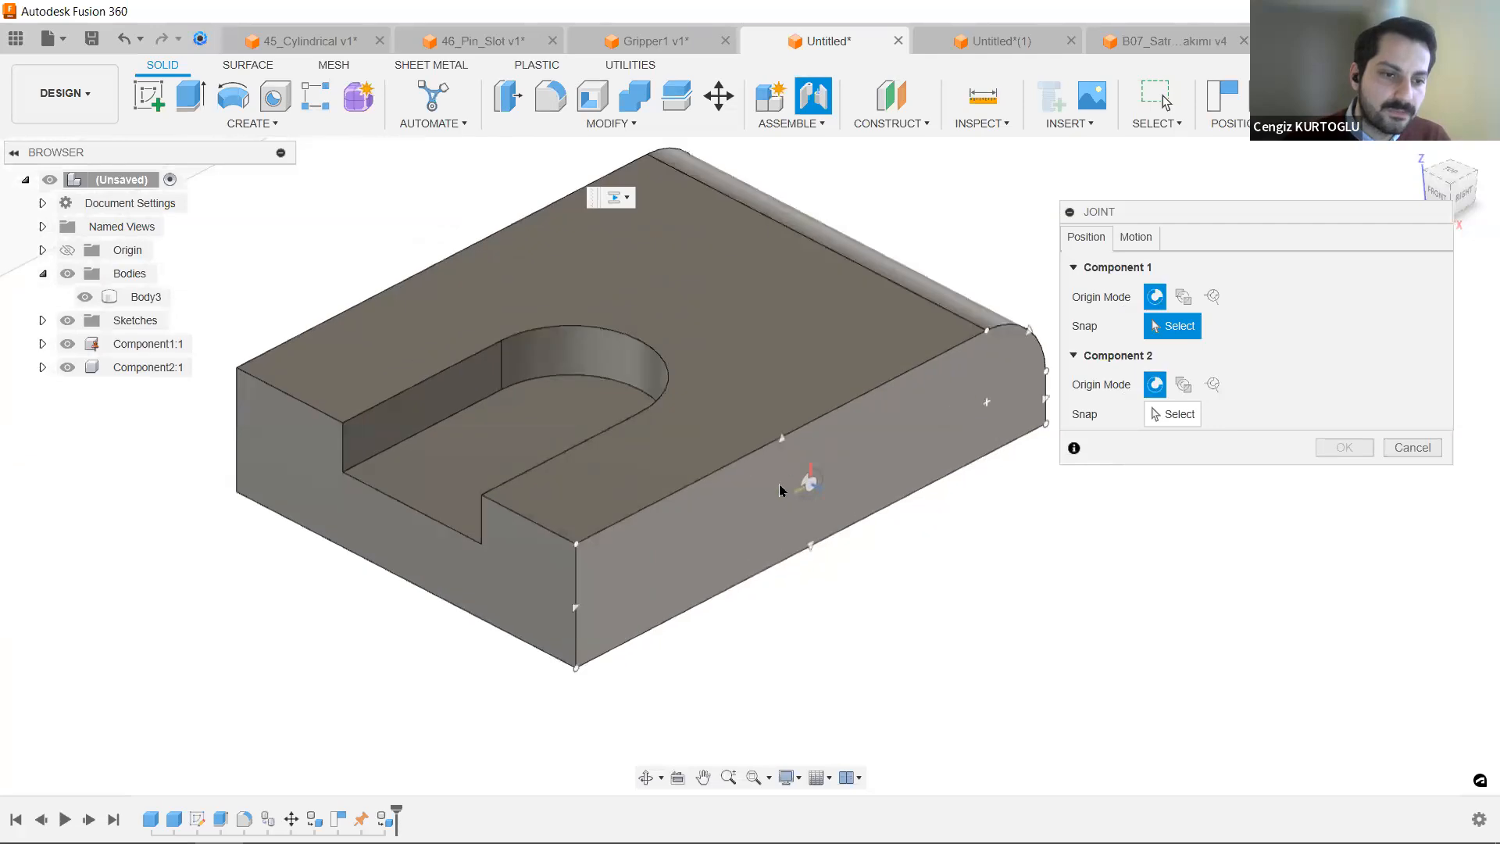
{"action": "middle_click_drag", "start_coordinate": [736, 532], "coordinate": [708, 532]}
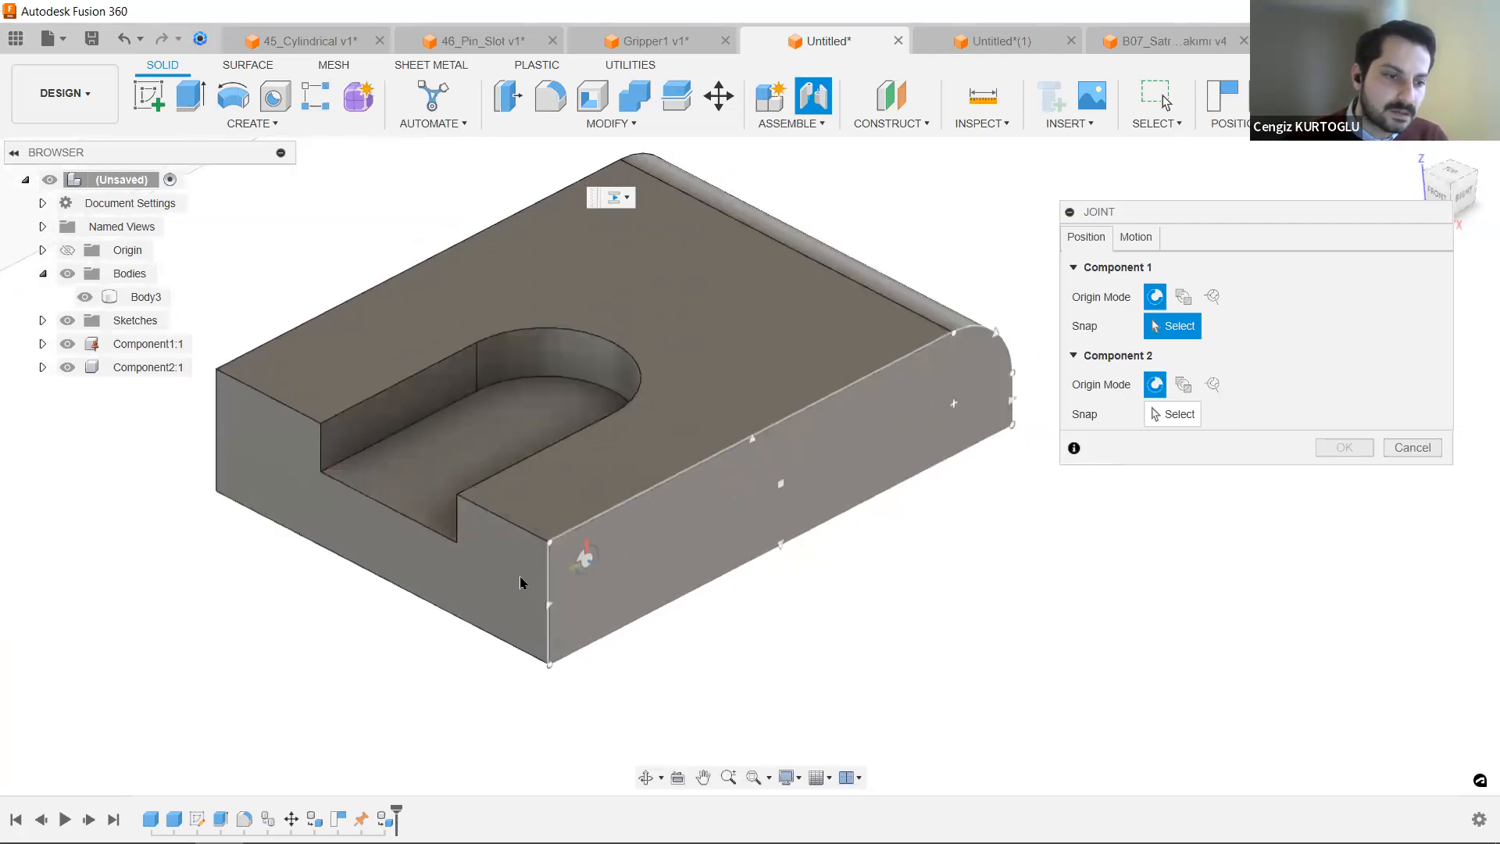
{"action": "middle_click_drag", "start_coordinate": [517, 581], "coordinate": [542, 606], "text": "shift"}
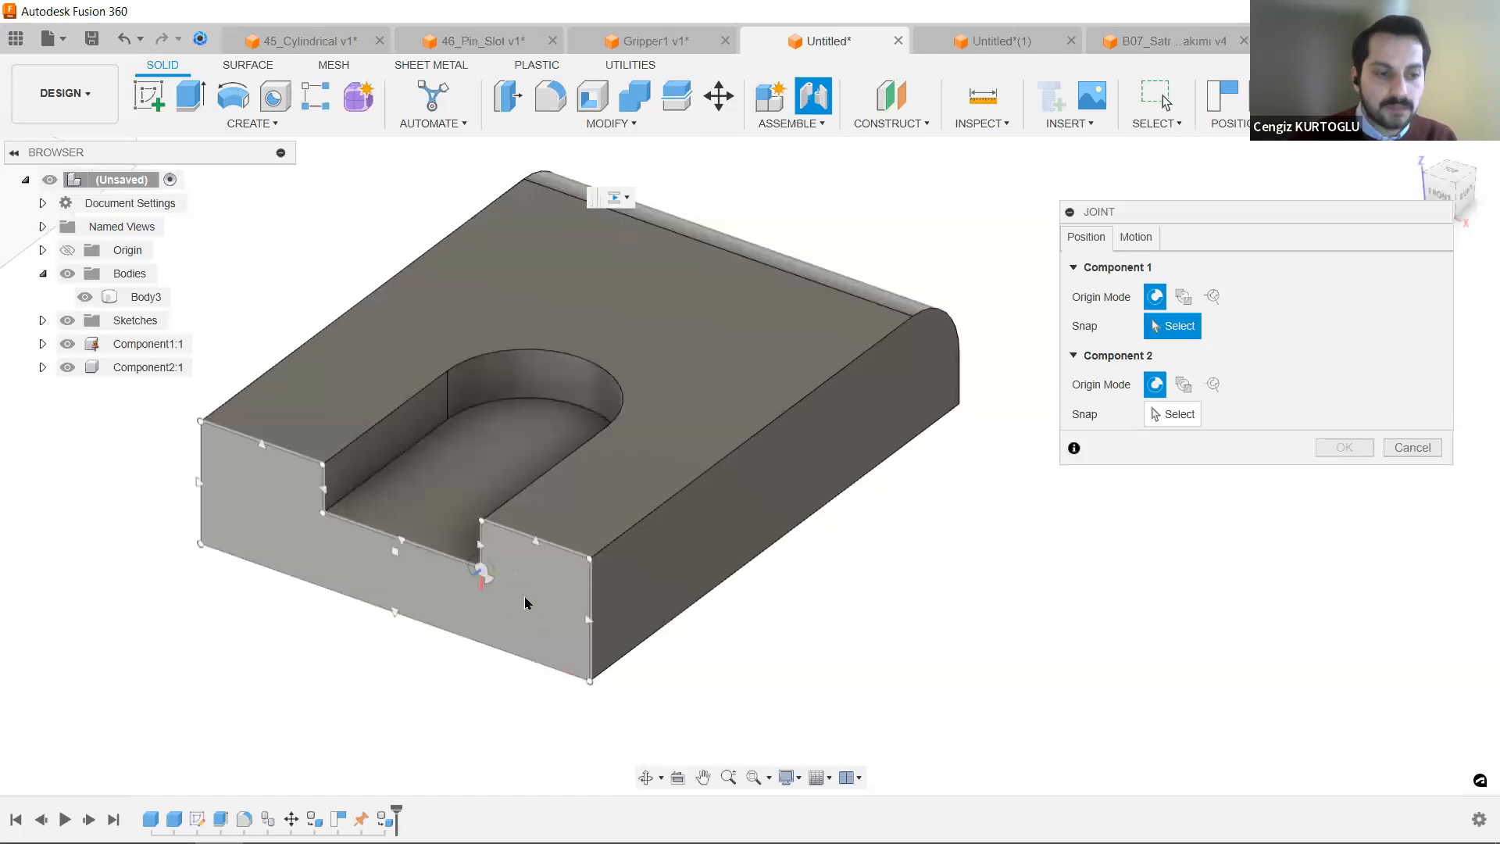
{"action": "left_click", "coordinate": [589, 685]}
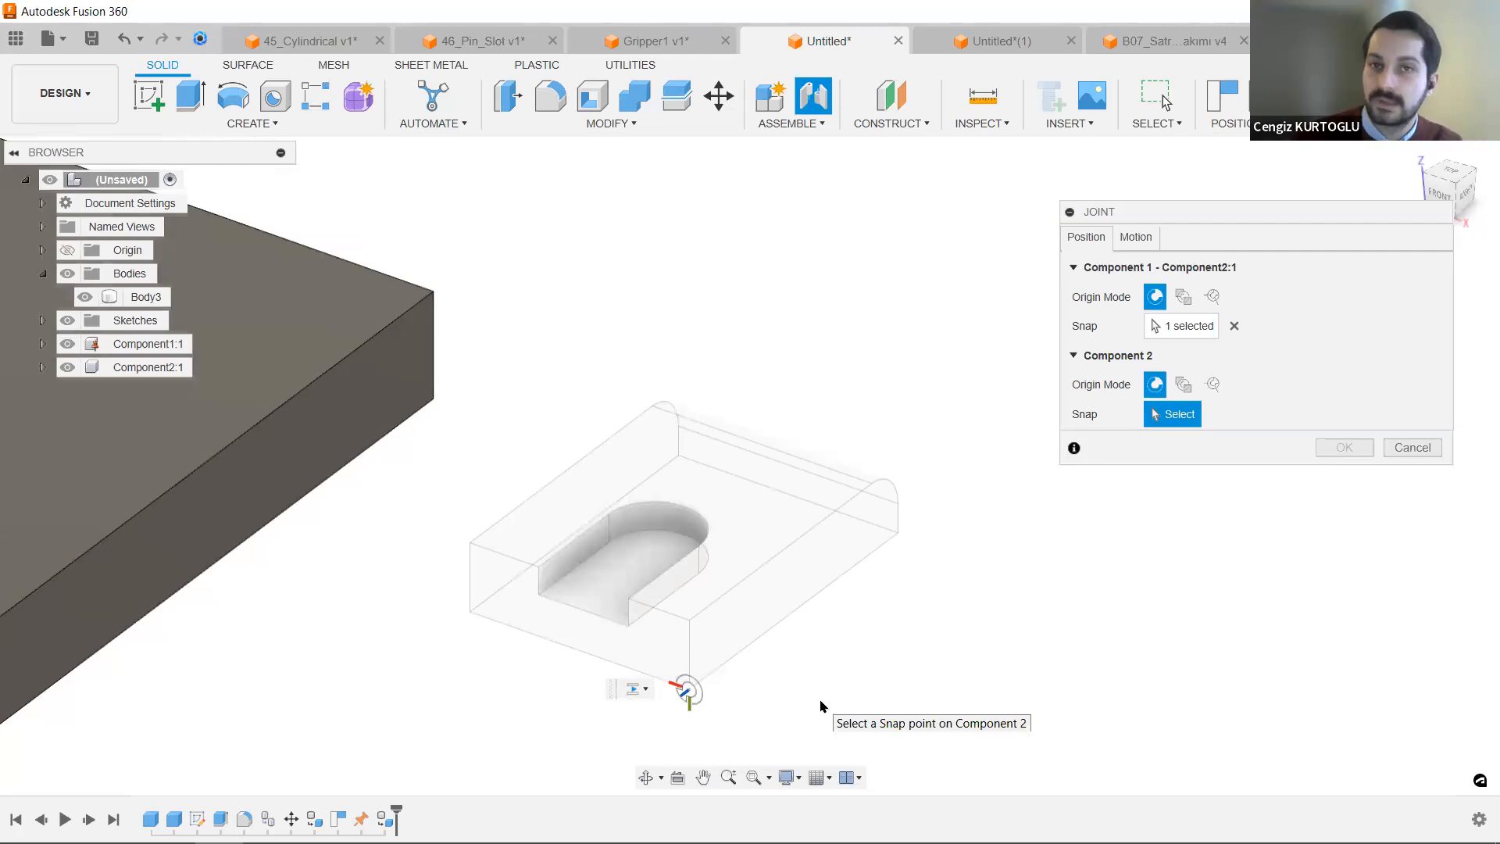
Set the joint's second snap point at the upper corner of the plate's short front face, where it meets the long side.
{"action": "scroll", "coordinate": [820, 706], "scroll_direction": "down", "scroll_amount": 5}
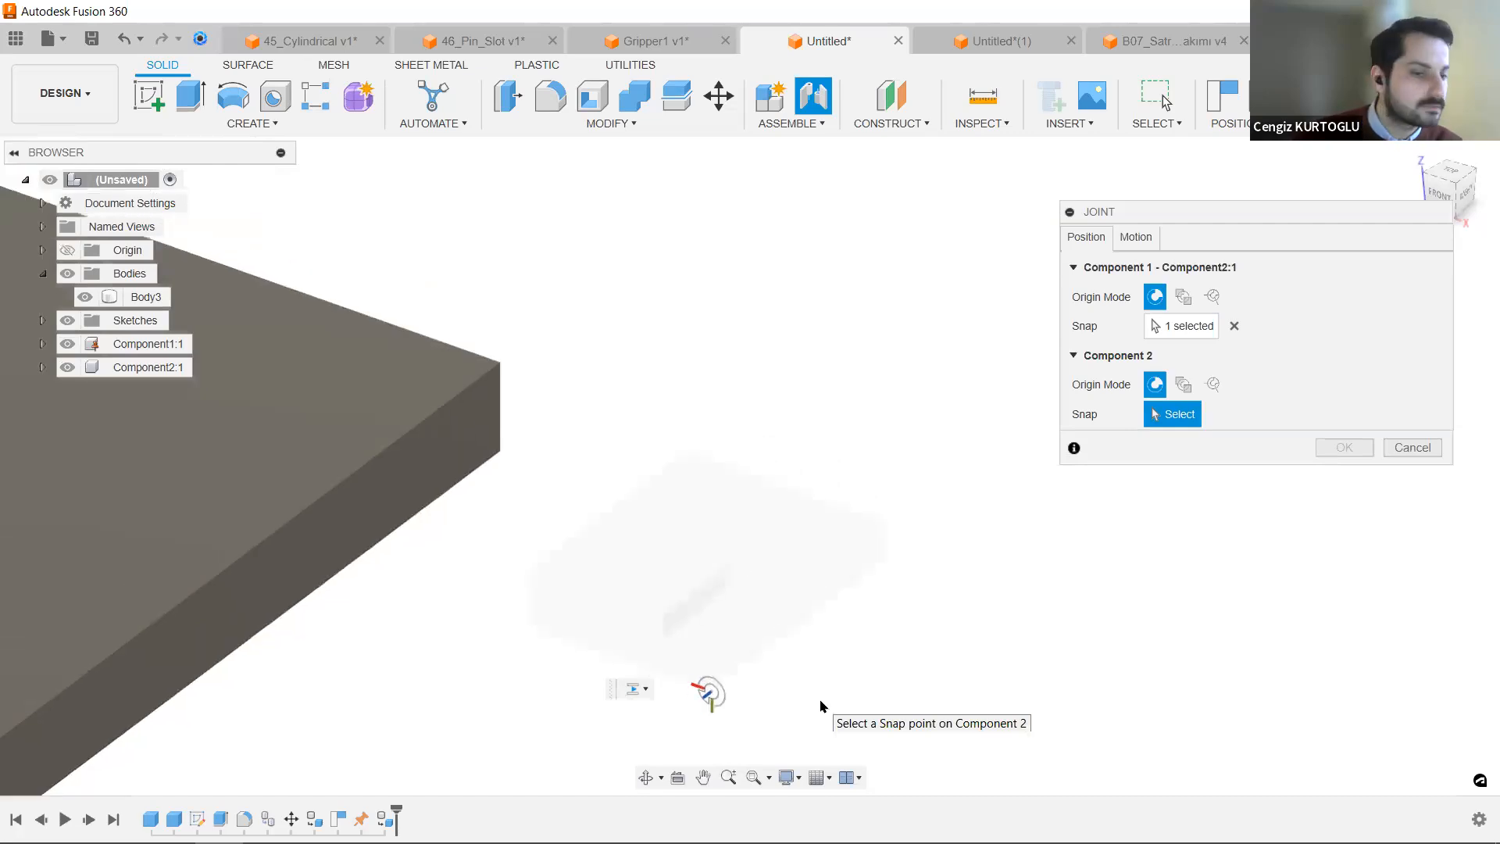
{"action": "middle_click_drag", "start_coordinate": [820, 706], "coordinate": [1037, 559]}
{"action": "scroll", "coordinate": [1003, 593], "scroll_direction": "down", "scroll_amount": 5}
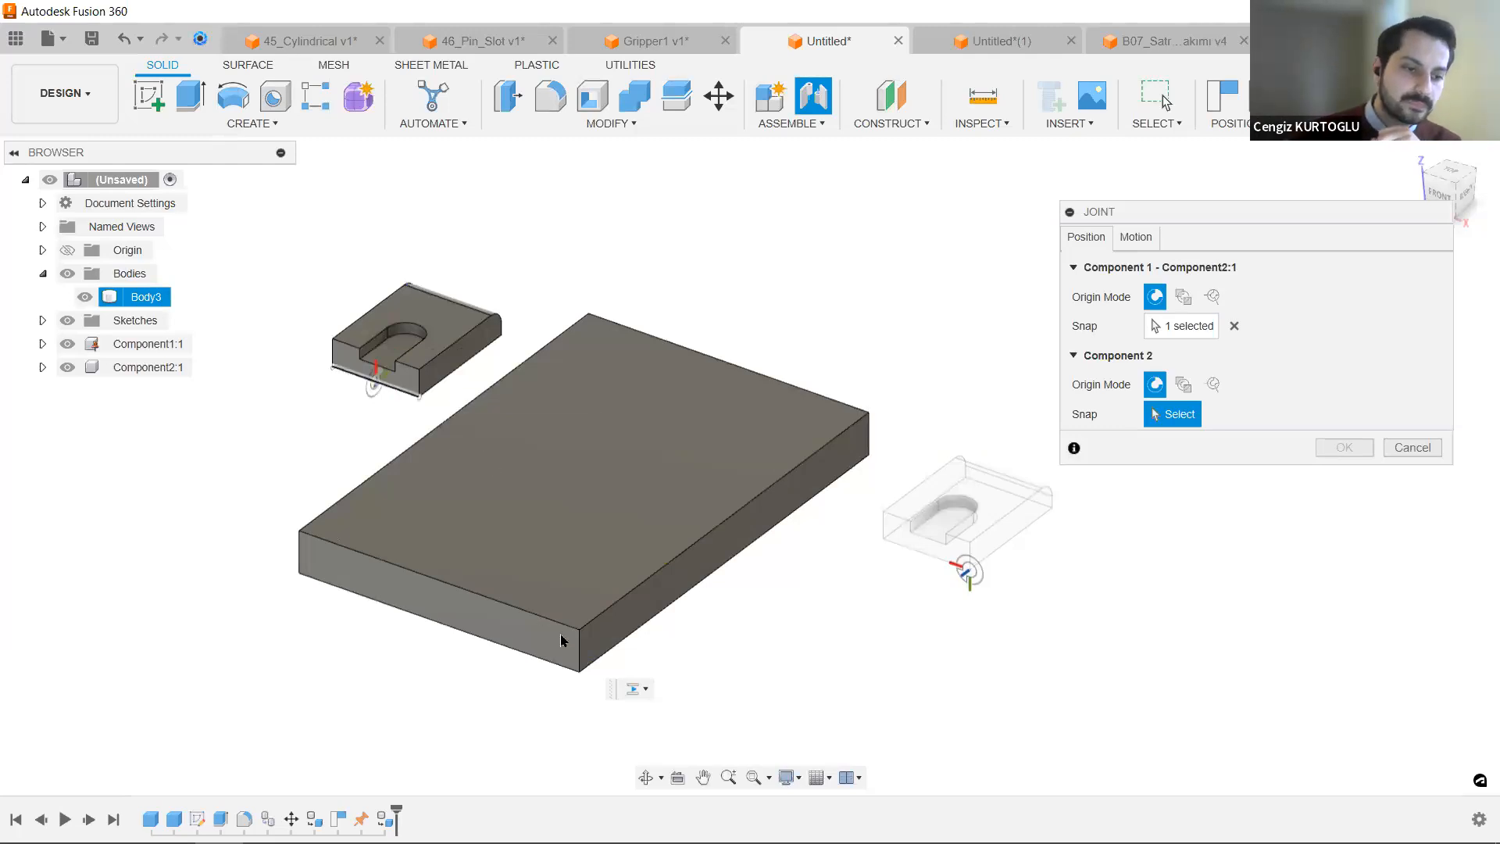
{"action": "scroll", "coordinate": [532, 640], "scroll_direction": "up", "scroll_amount": 2}
{"action": "scroll", "coordinate": [523, 637], "scroll_direction": "down", "scroll_amount": 2}
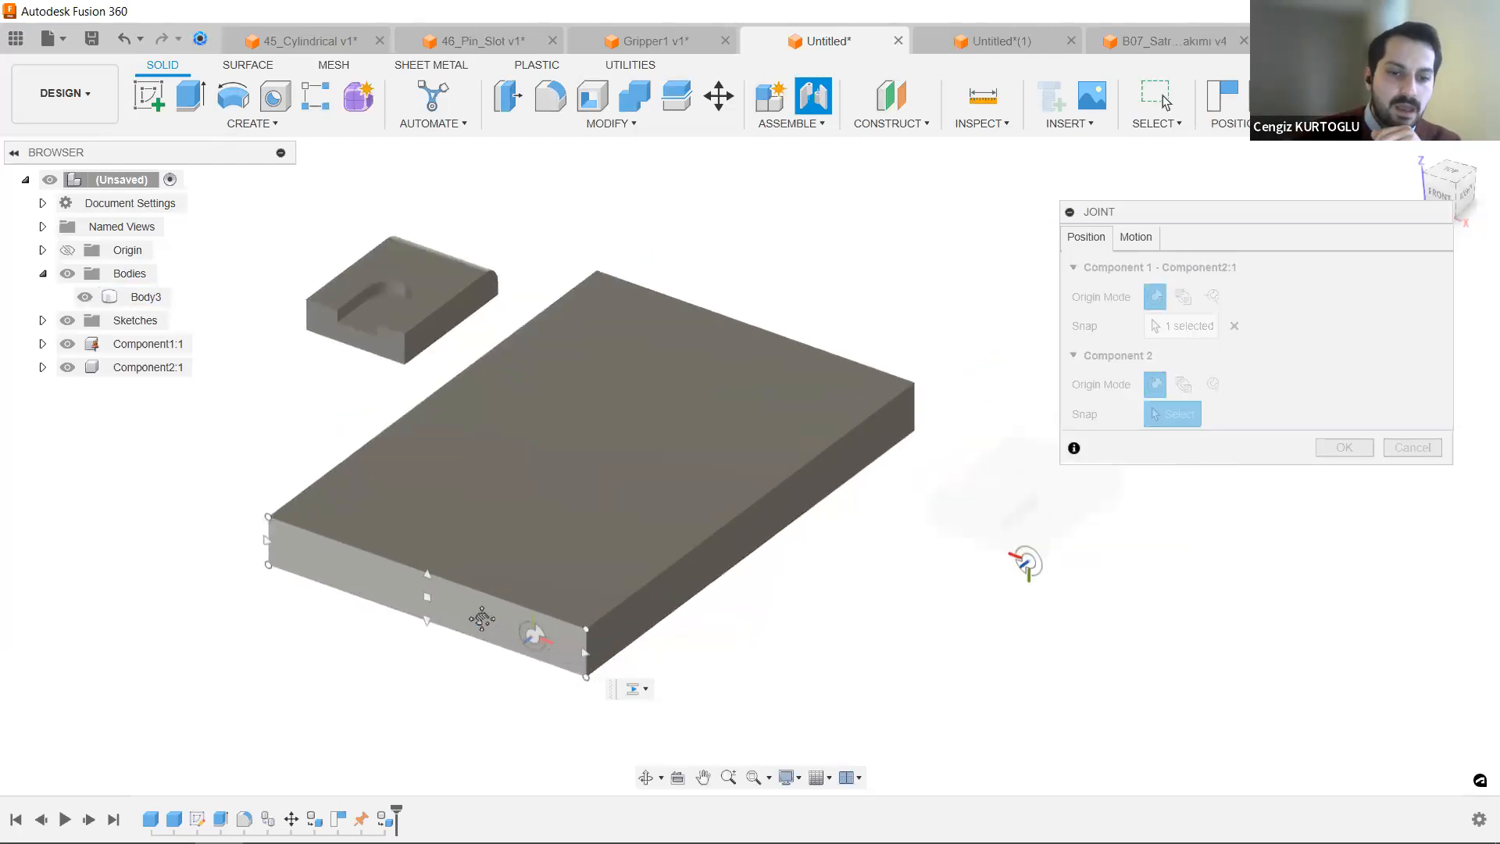
{"action": "left_click", "coordinate": [1187, 326]}
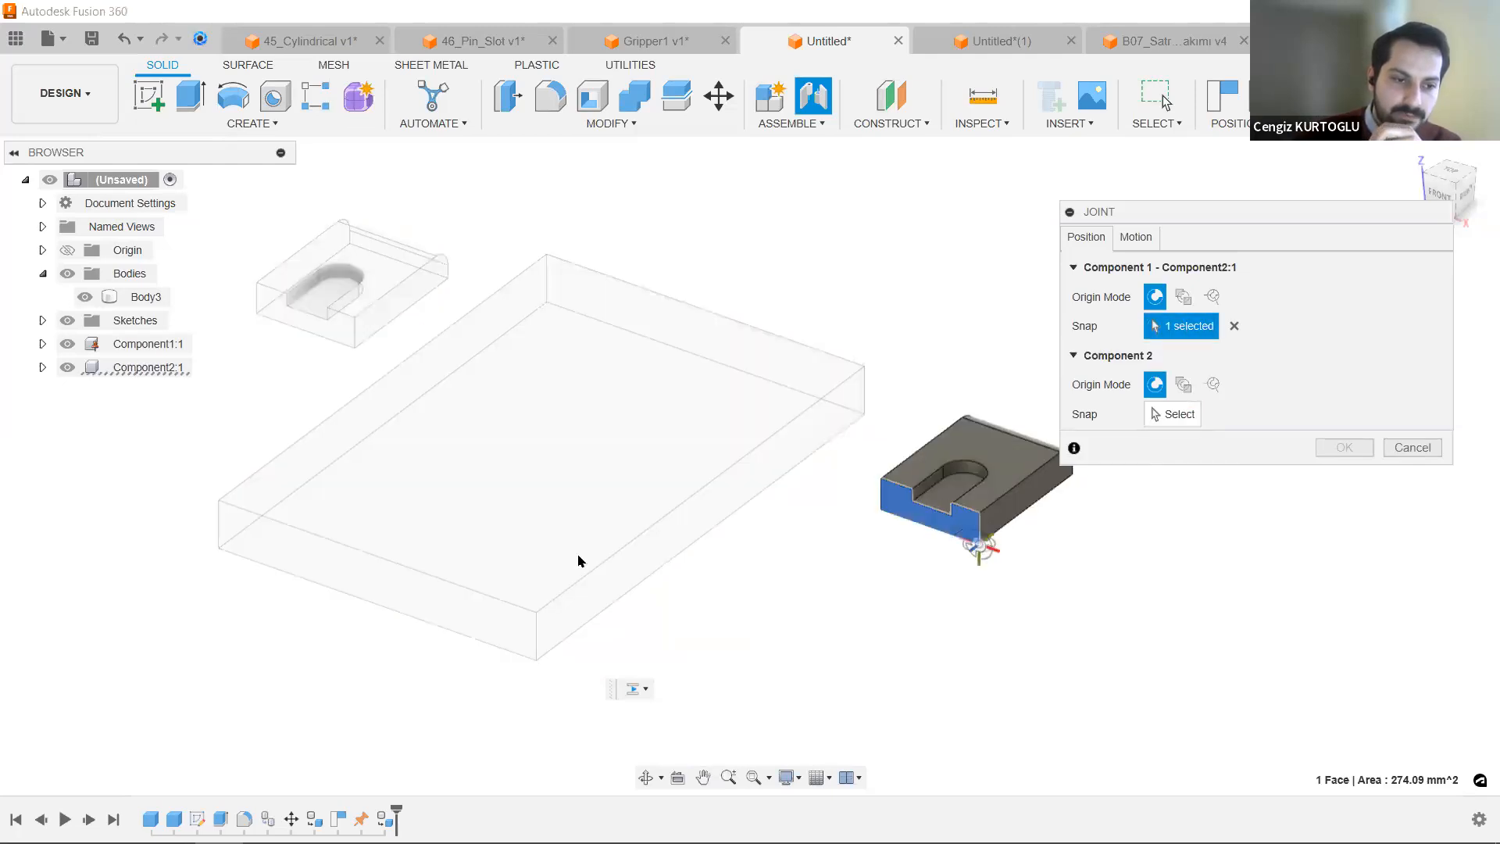
{"action": "left_click", "coordinate": [1169, 415]}
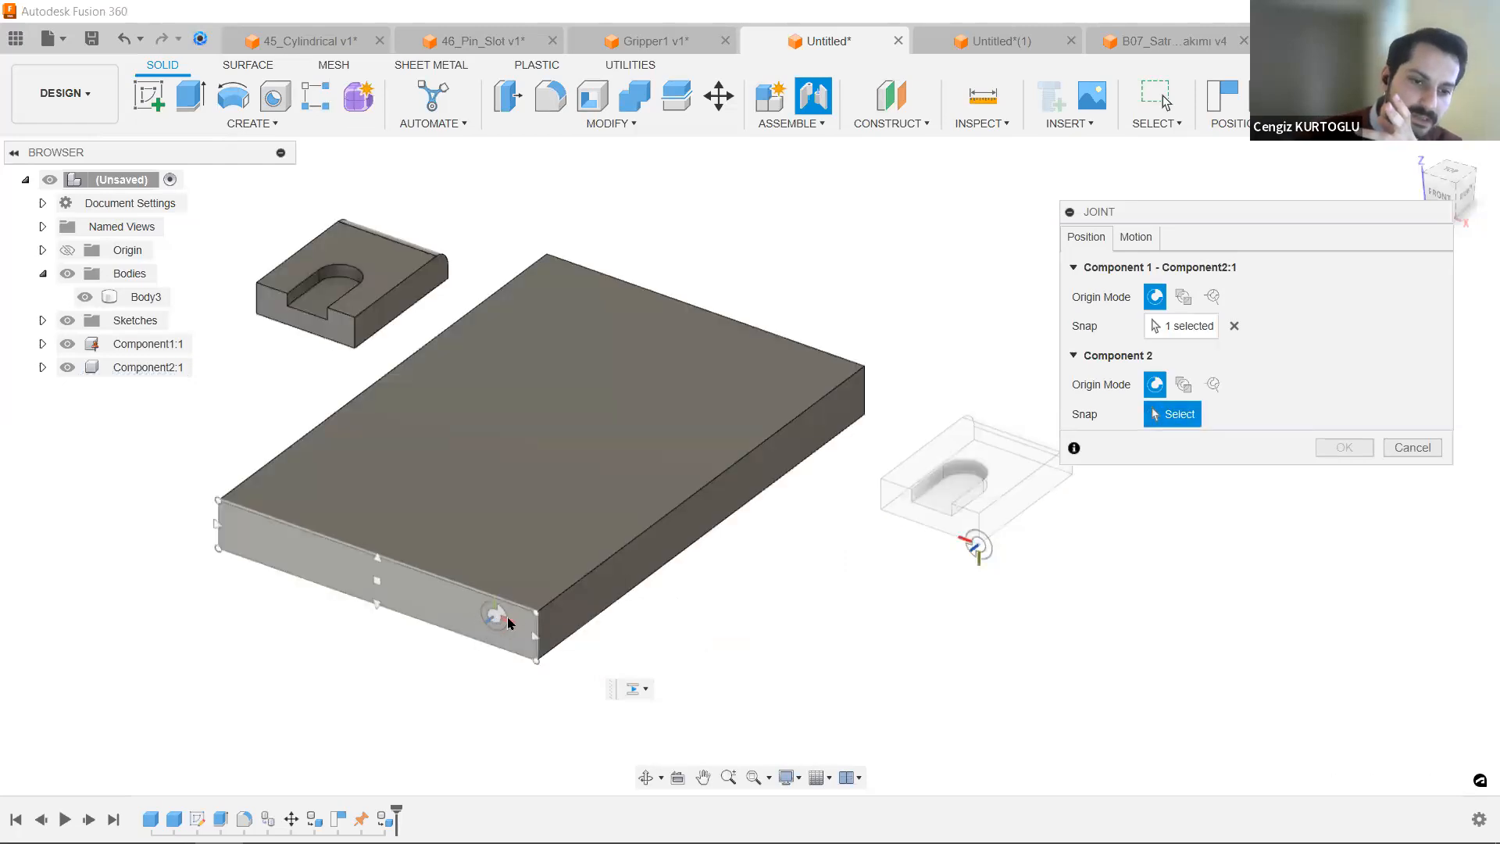
{"action": "scroll", "coordinate": [541, 617], "scroll_direction": "up", "scroll_amount": 2}
{"action": "scroll", "coordinate": [542, 617], "scroll_direction": "up", "scroll_amount": 1}
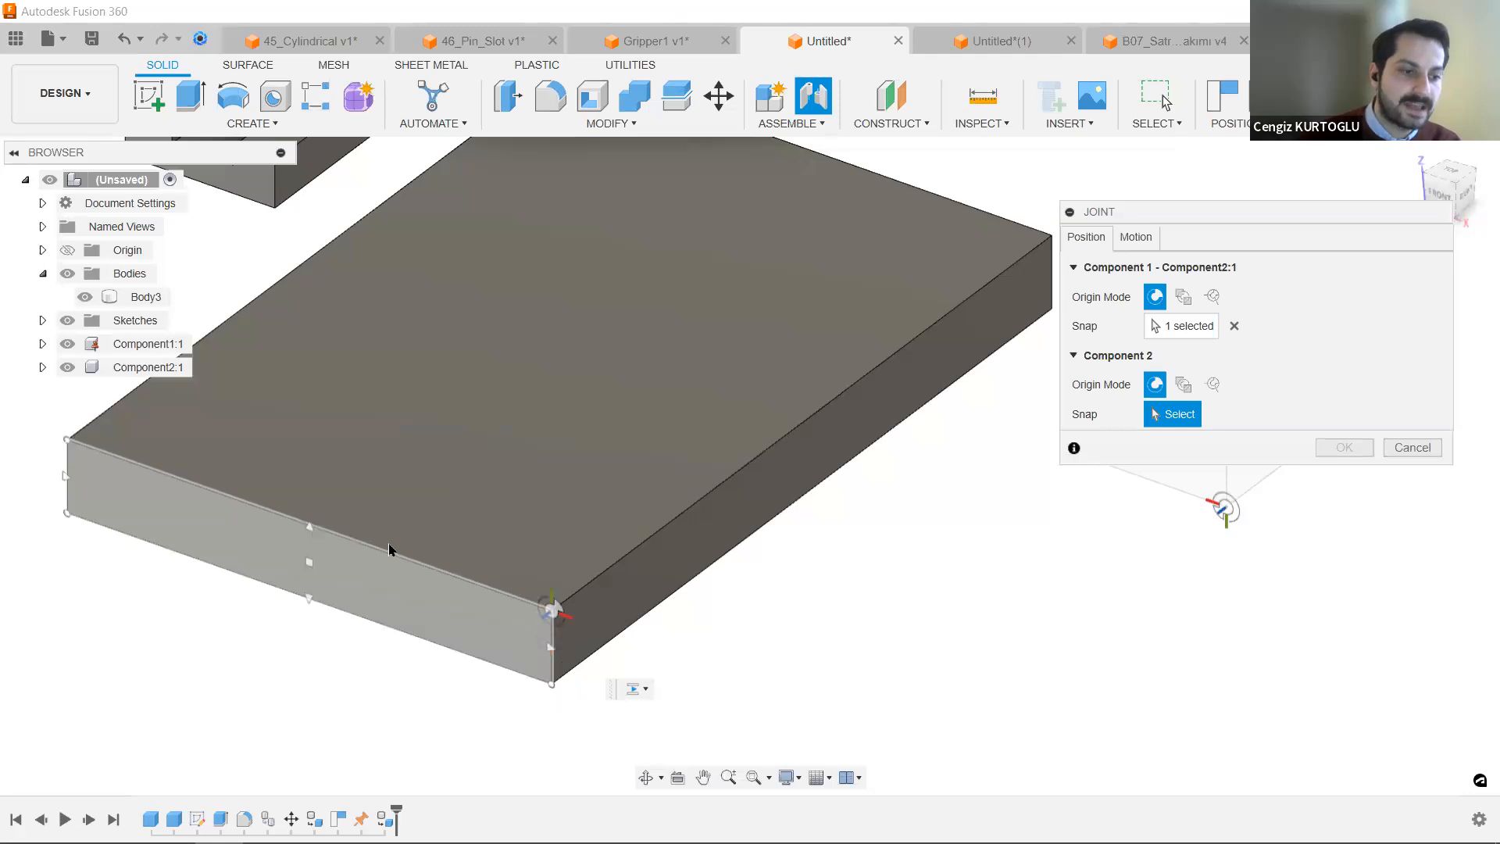
{"action": "left_click", "coordinate": [554, 617]}
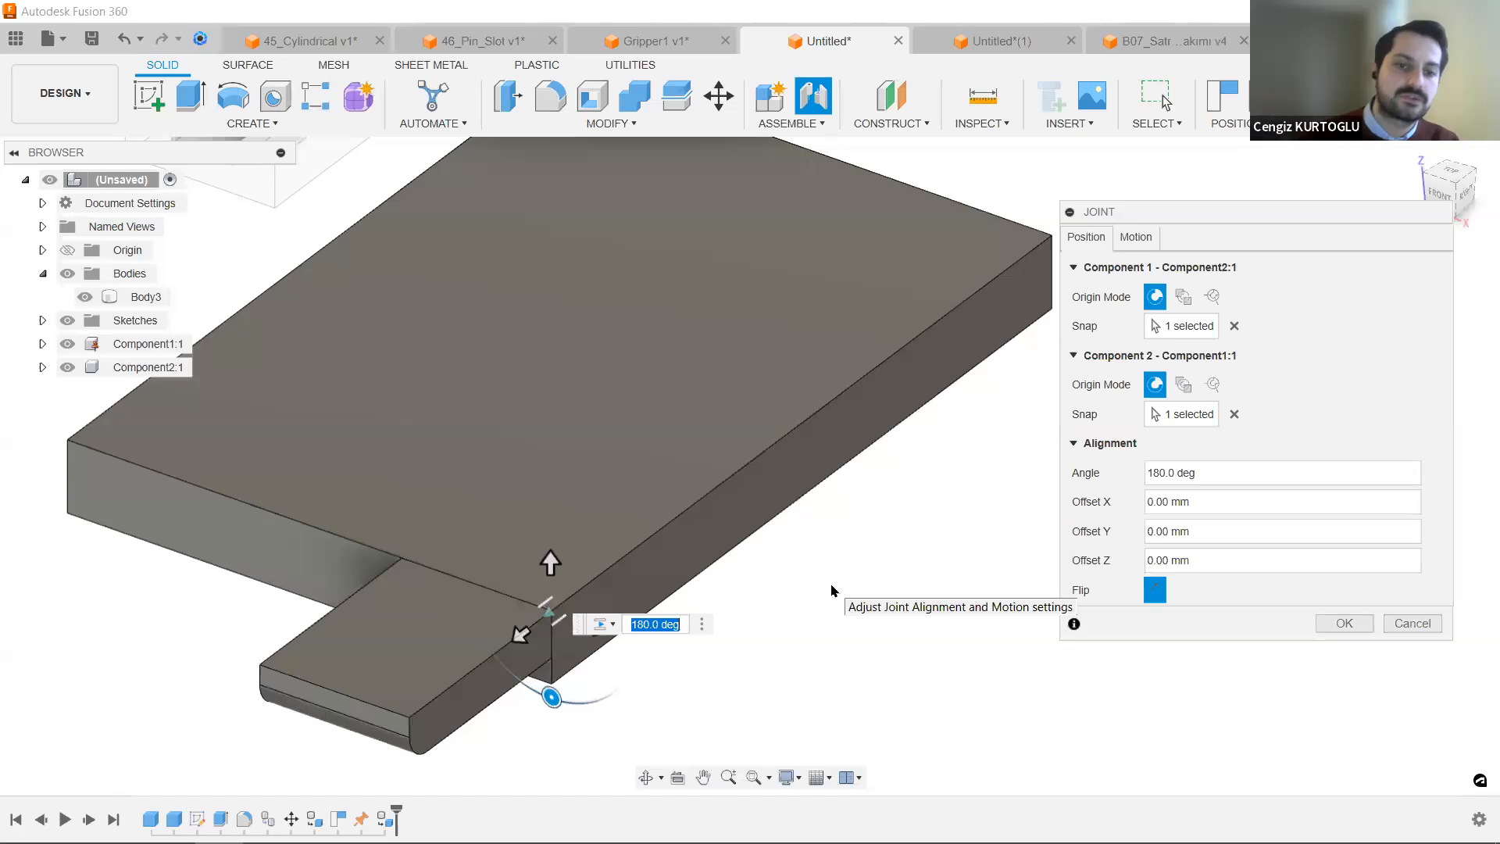
Set the joint's motion type to Rigid and flip its alignment to place the block on top of the plate.
{"action": "left_click", "coordinate": [1135, 237]}
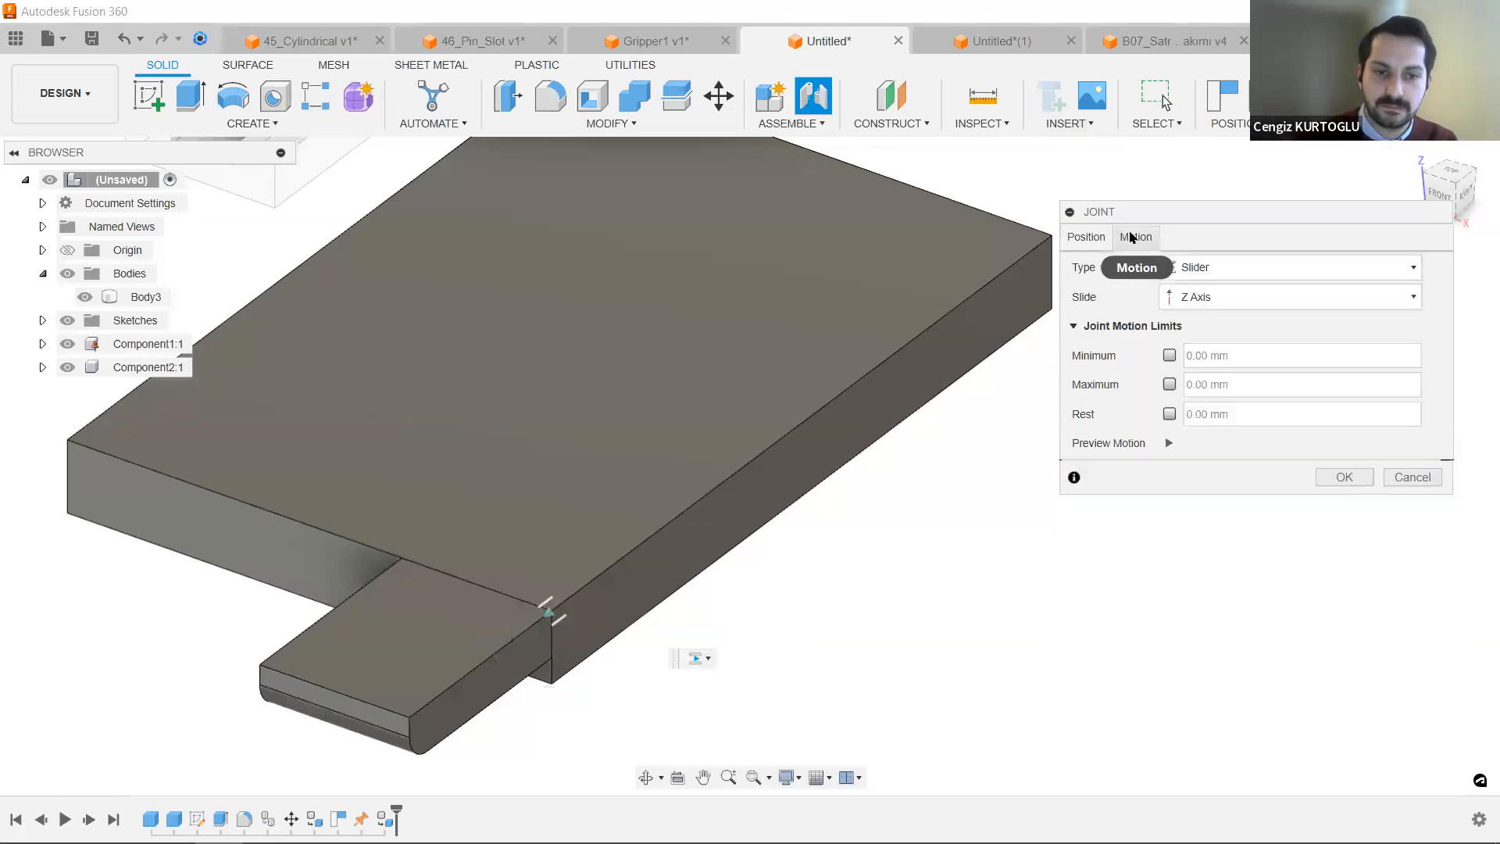
{"action": "left_click", "coordinate": [1201, 273]}
{"action": "left_click", "coordinate": [1223, 295]}
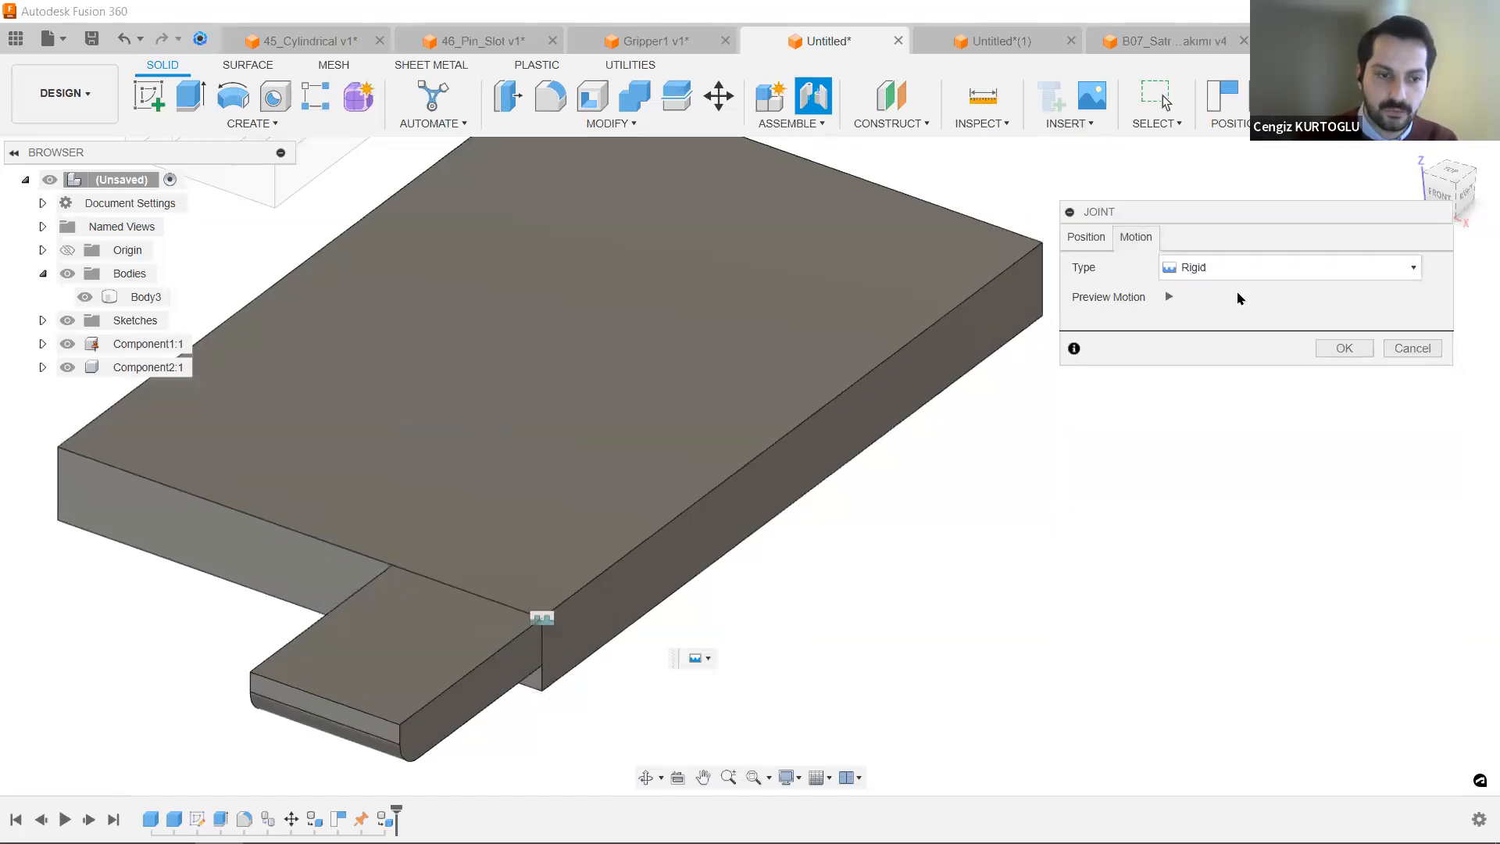
{"action": "left_click", "coordinate": [1085, 238]}
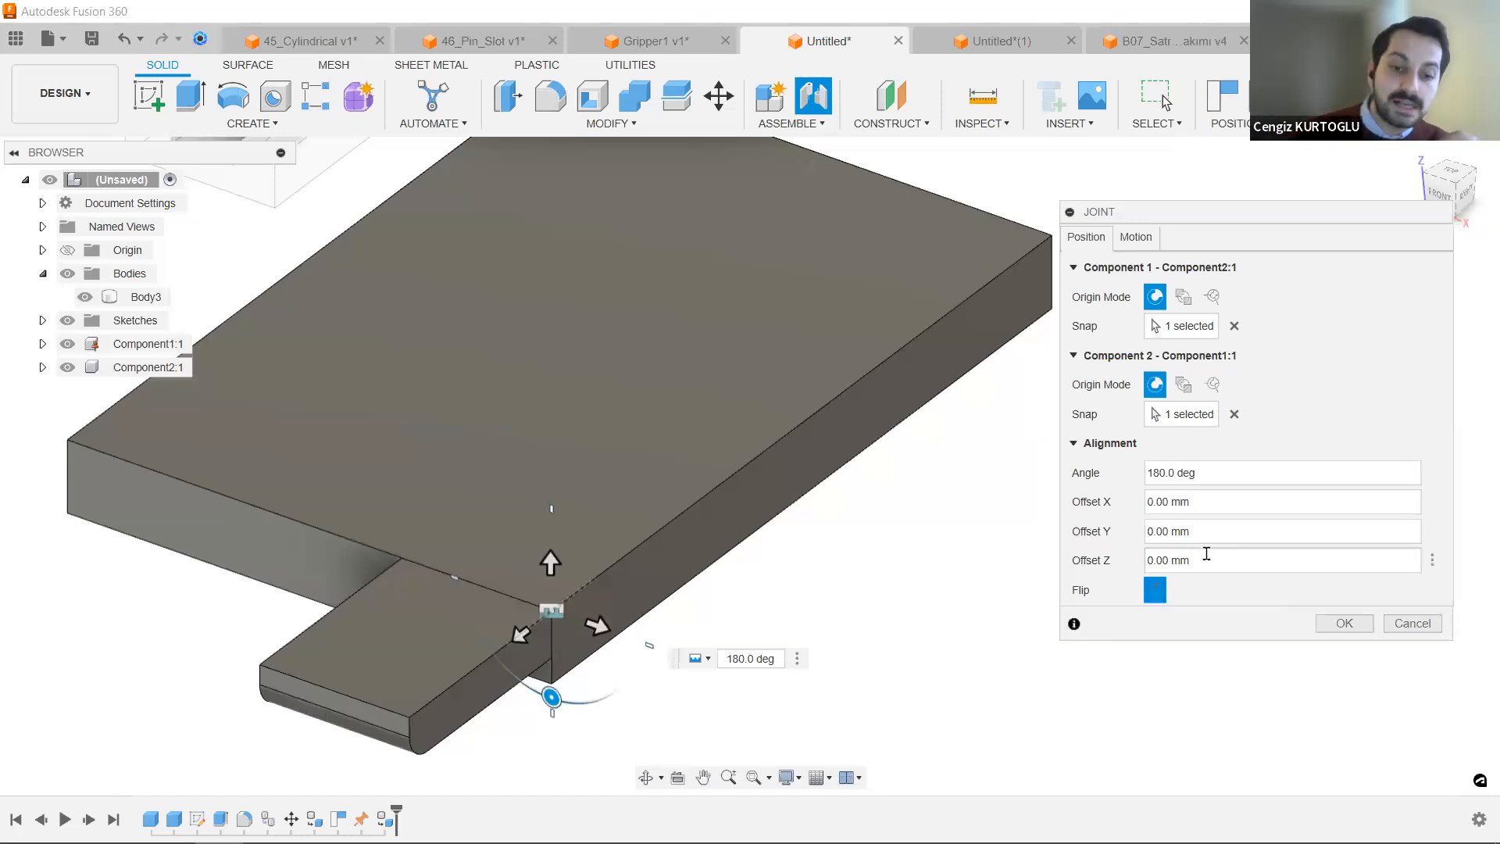
{"action": "left_click", "coordinate": [1156, 592]}
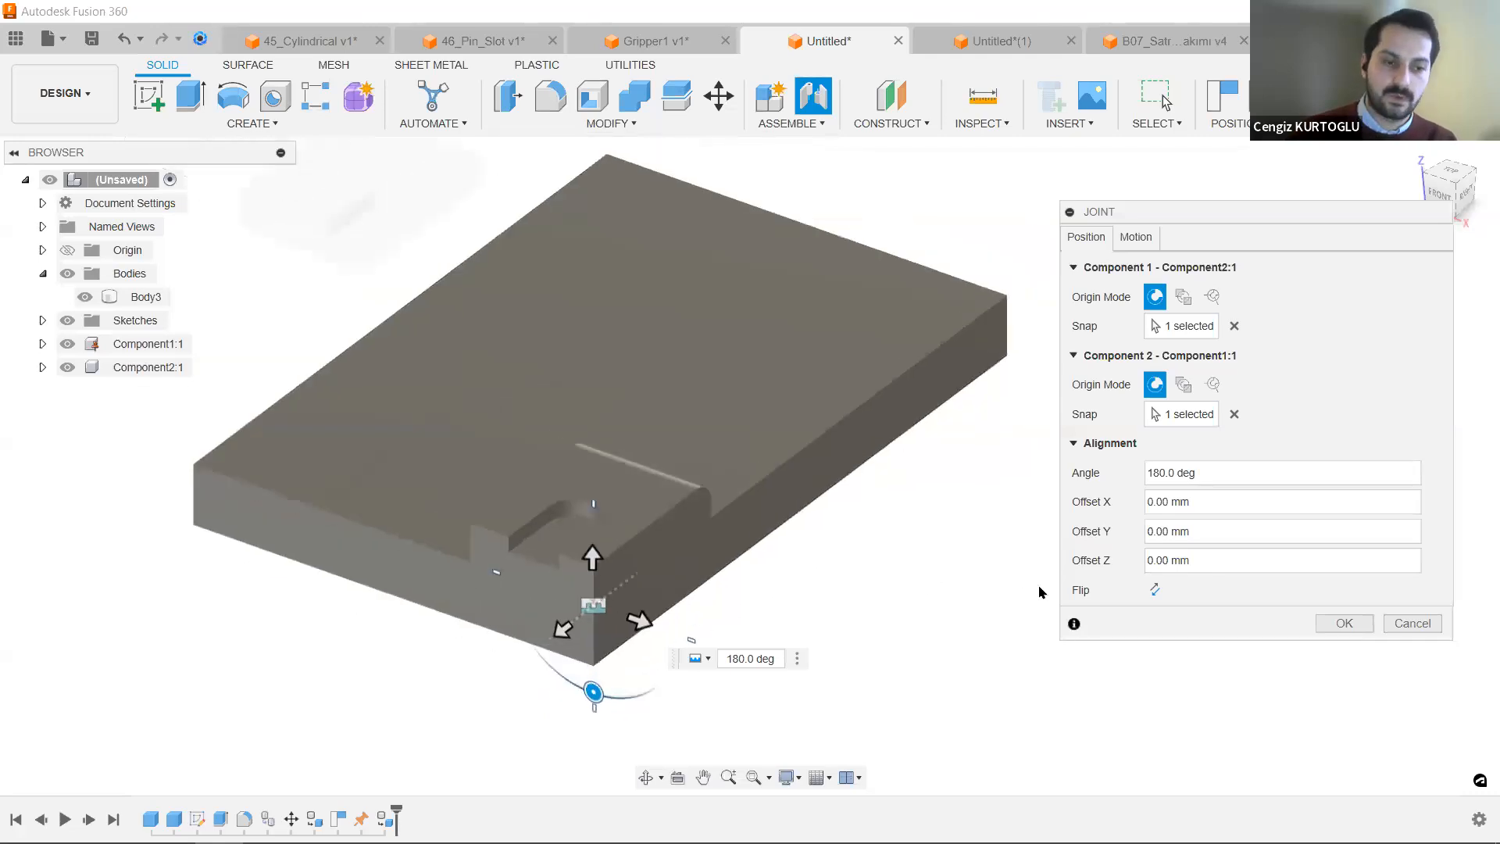
Preview the rigid joint's motion and finish creating the joint between the slotted block and the plate.
{"action": "left_click", "coordinate": [1136, 237]}
{"action": "left_click", "coordinate": [1169, 297]}
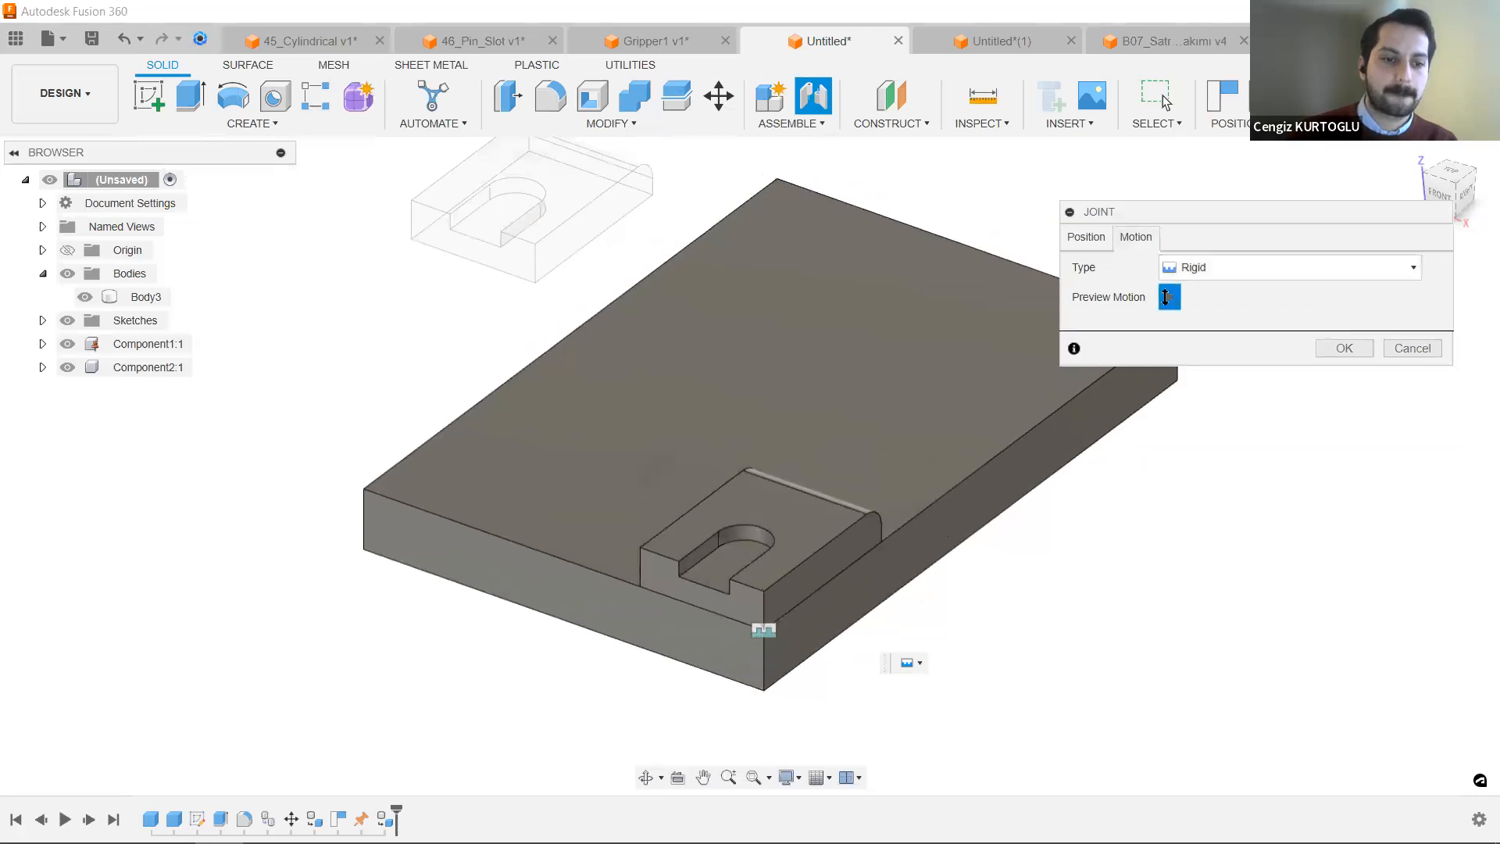
{"action": "scroll", "coordinate": [829, 676], "scroll_direction": "up", "scroll_amount": 3}
{"action": "scroll", "coordinate": [847, 663], "scroll_direction": "down", "scroll_amount": 5}
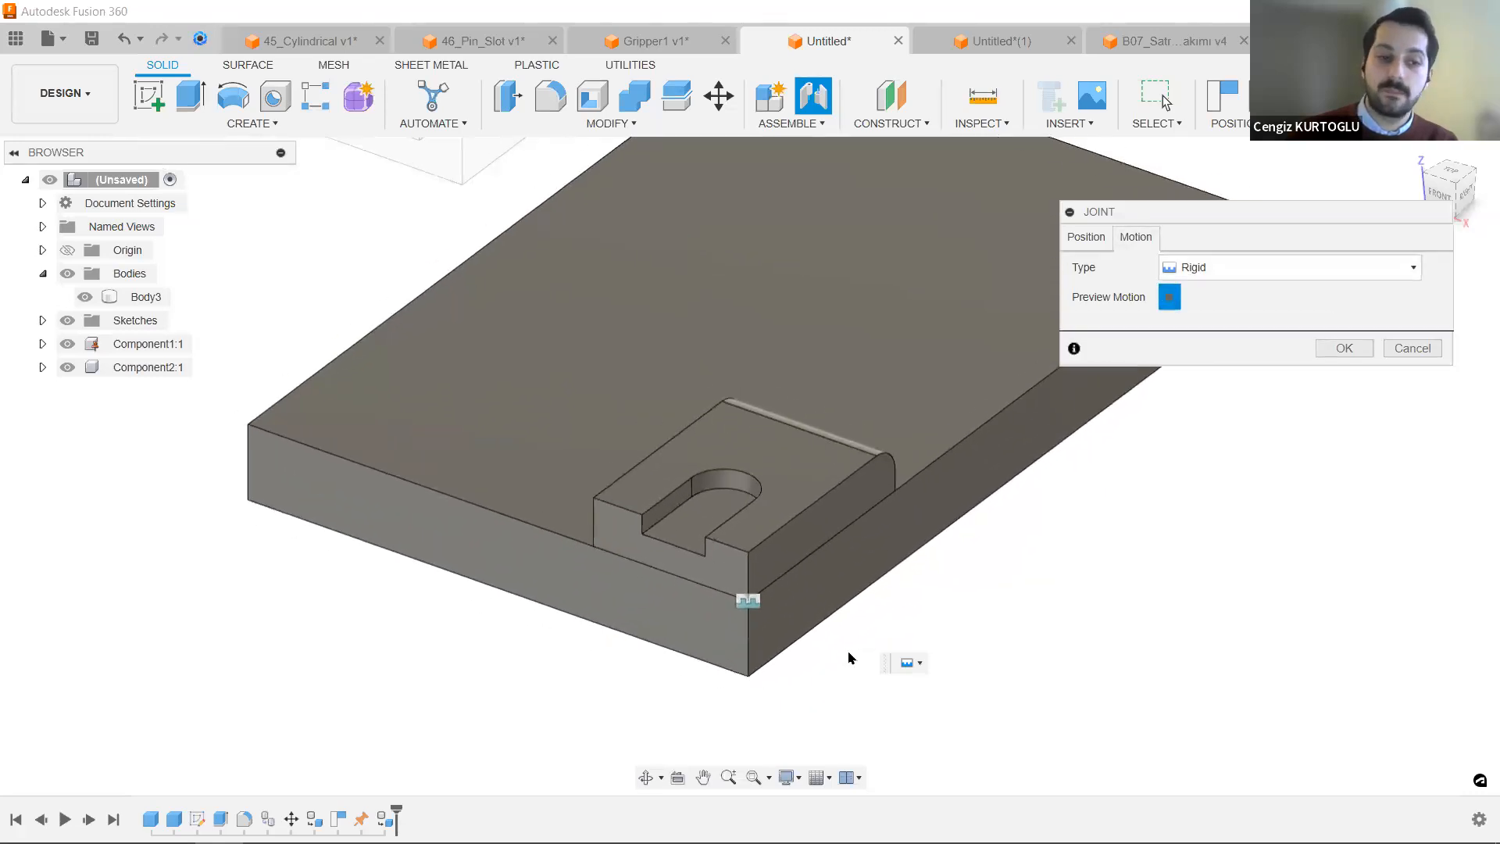
{"action": "left_click", "coordinate": [1345, 347]}
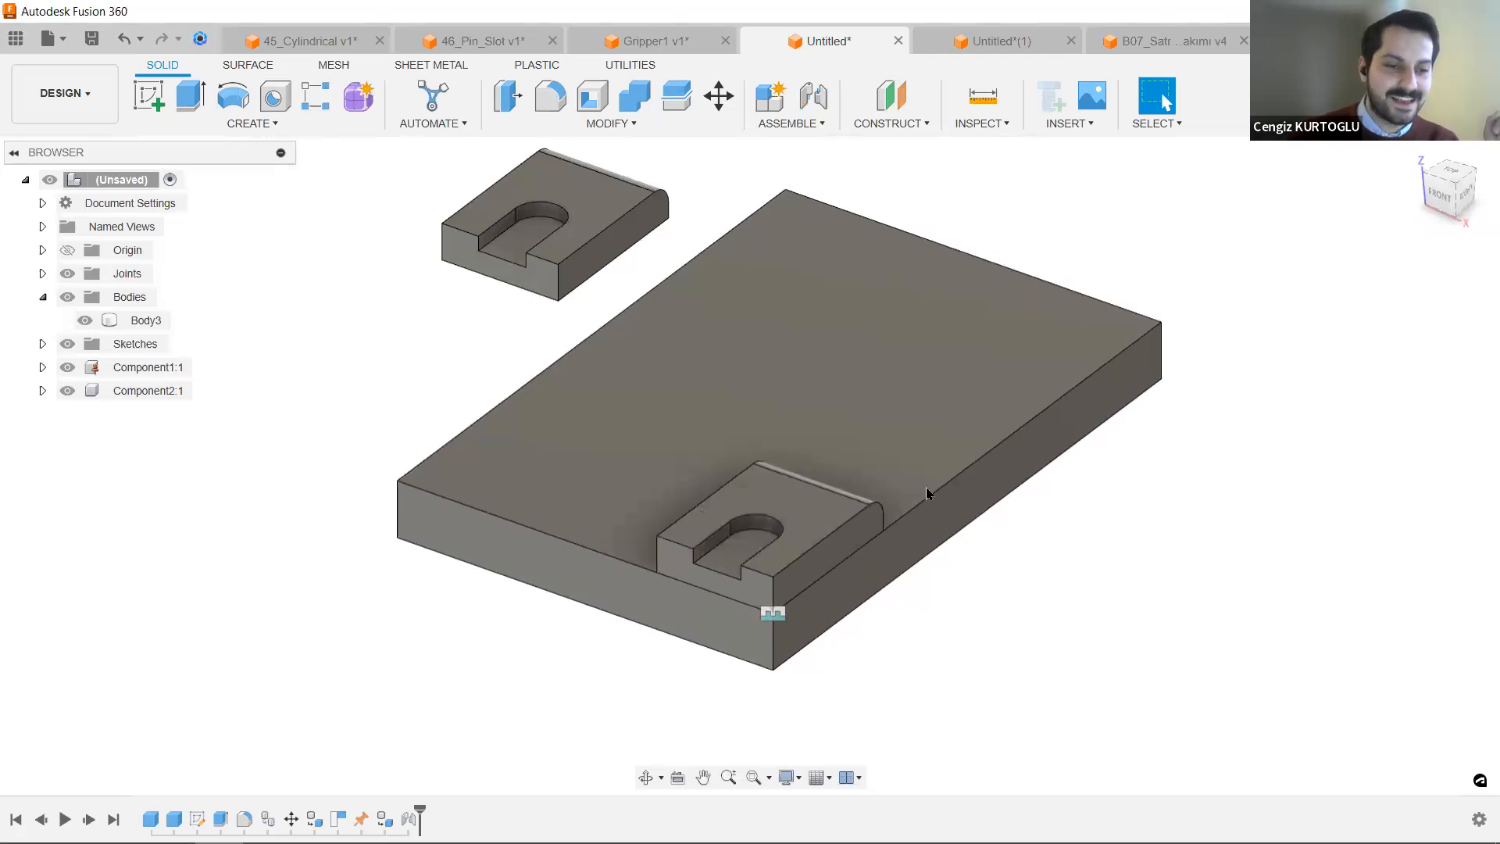
{"action": "middle_click_drag", "start_coordinate": [928, 493], "coordinate": [1085, 496]}
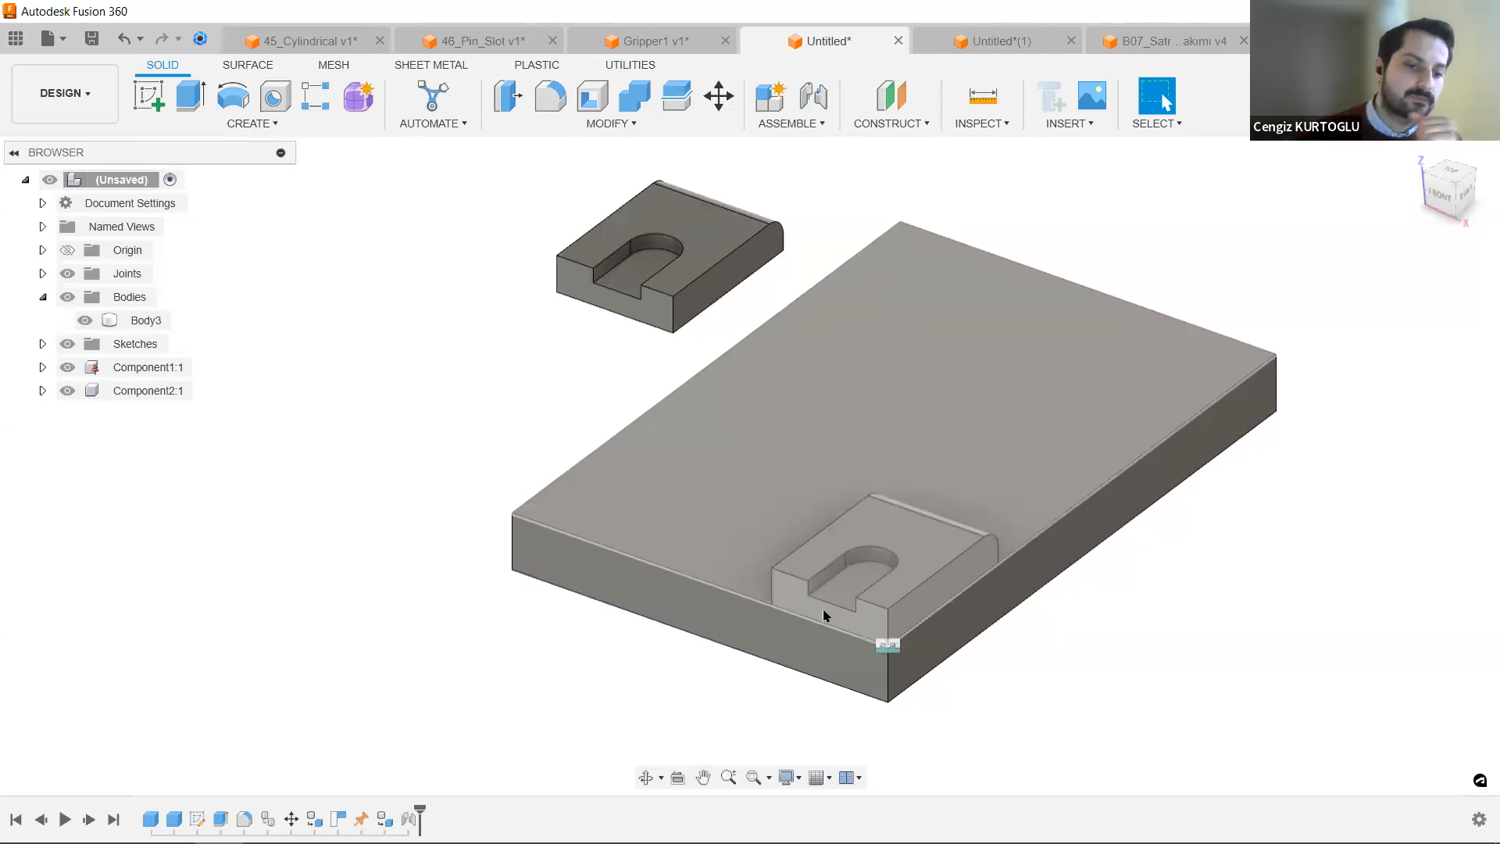
{"action": "left_click", "coordinate": [803, 605]}
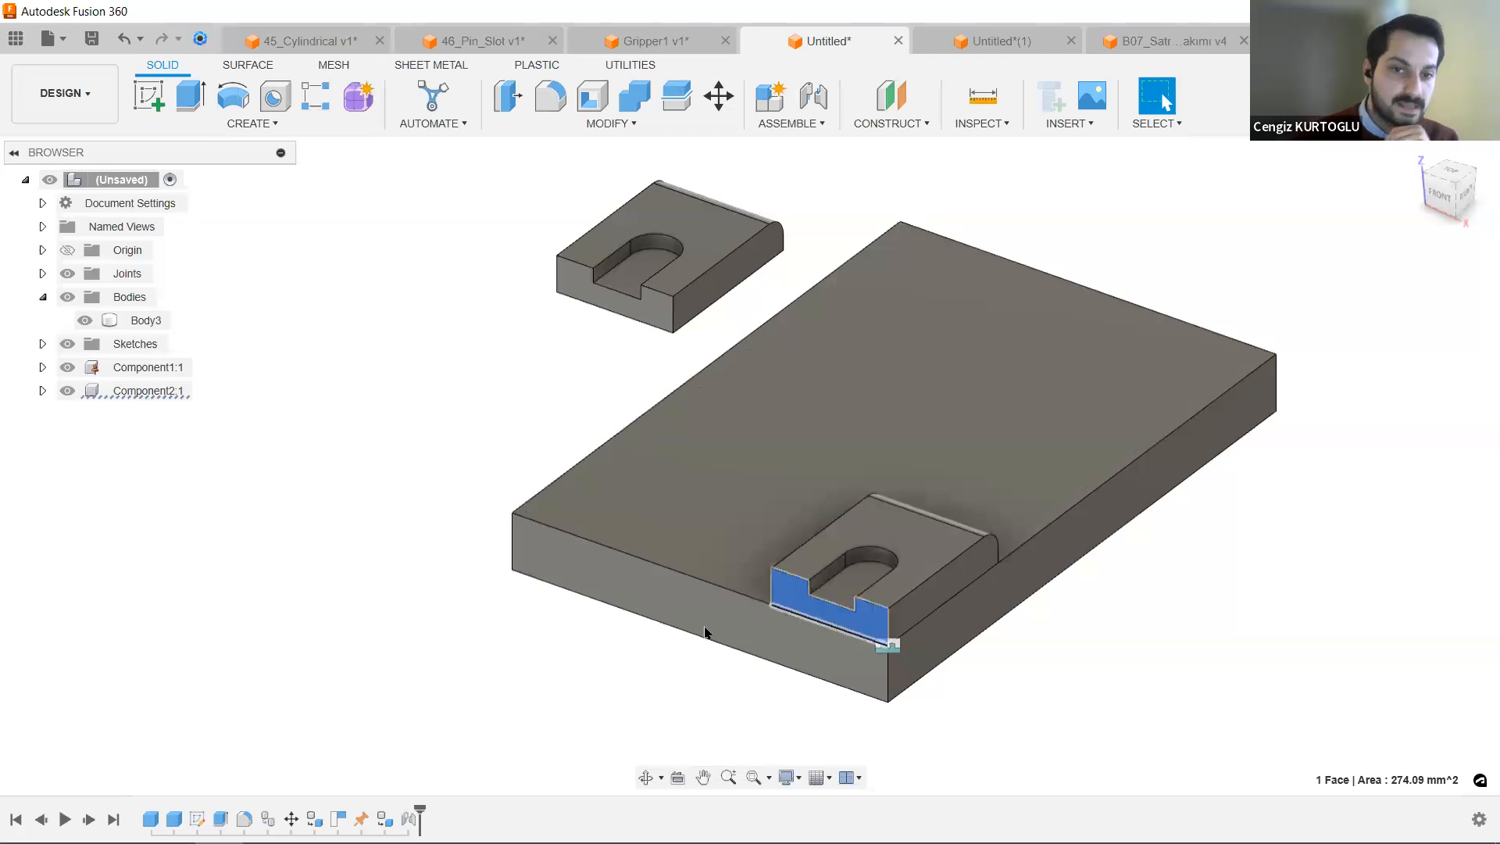
{"action": "left_click", "coordinate": [599, 589]}
{"action": "left_click", "coordinate": [617, 700]}
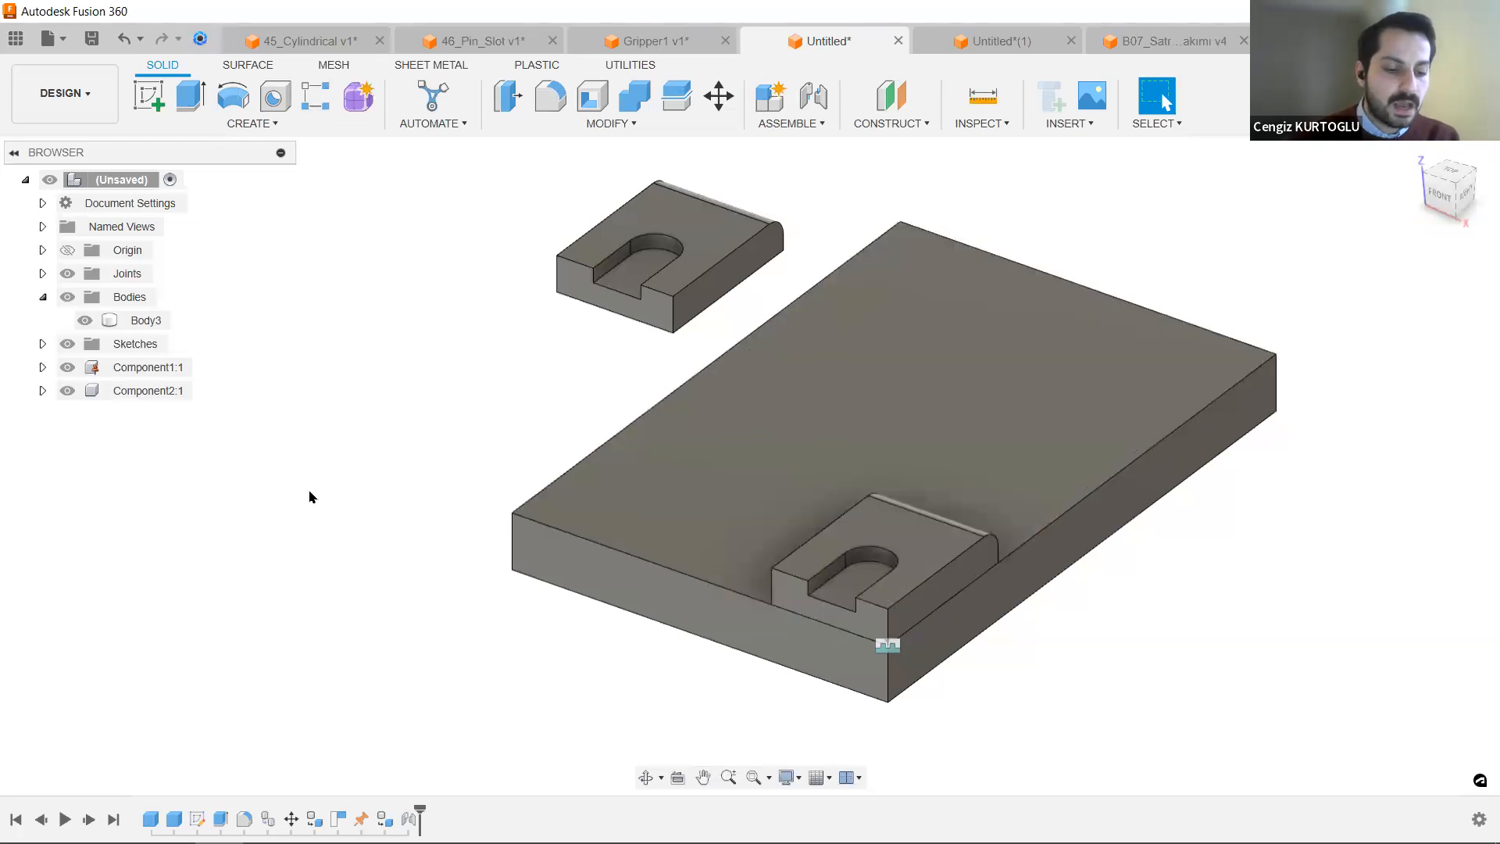
{"action": "key", "text": "j"}
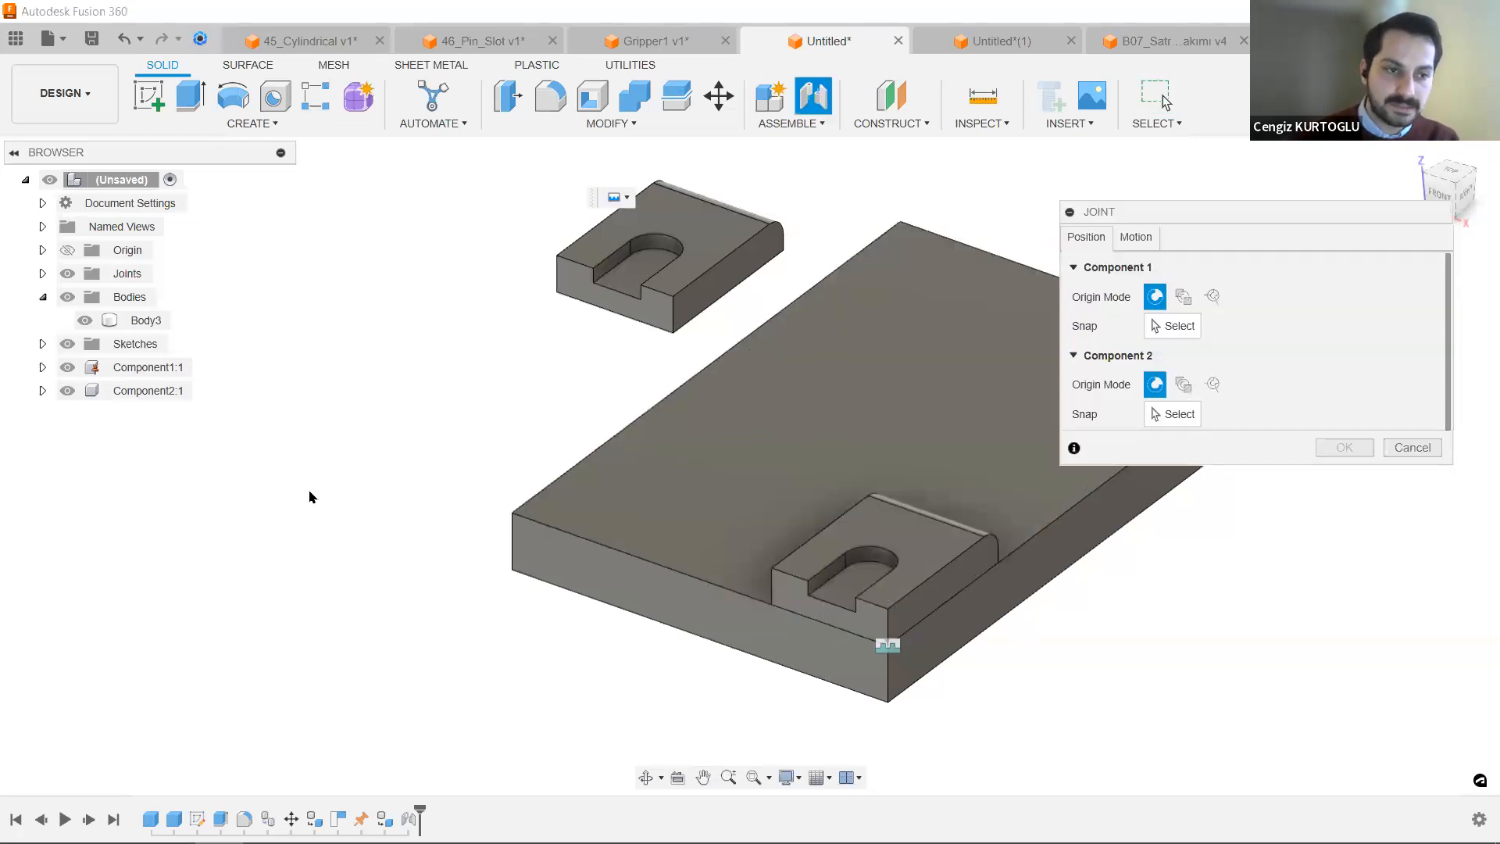
{"action": "middle_click_drag", "start_coordinate": [400, 572], "coordinate": [490, 605], "text": "shift"}
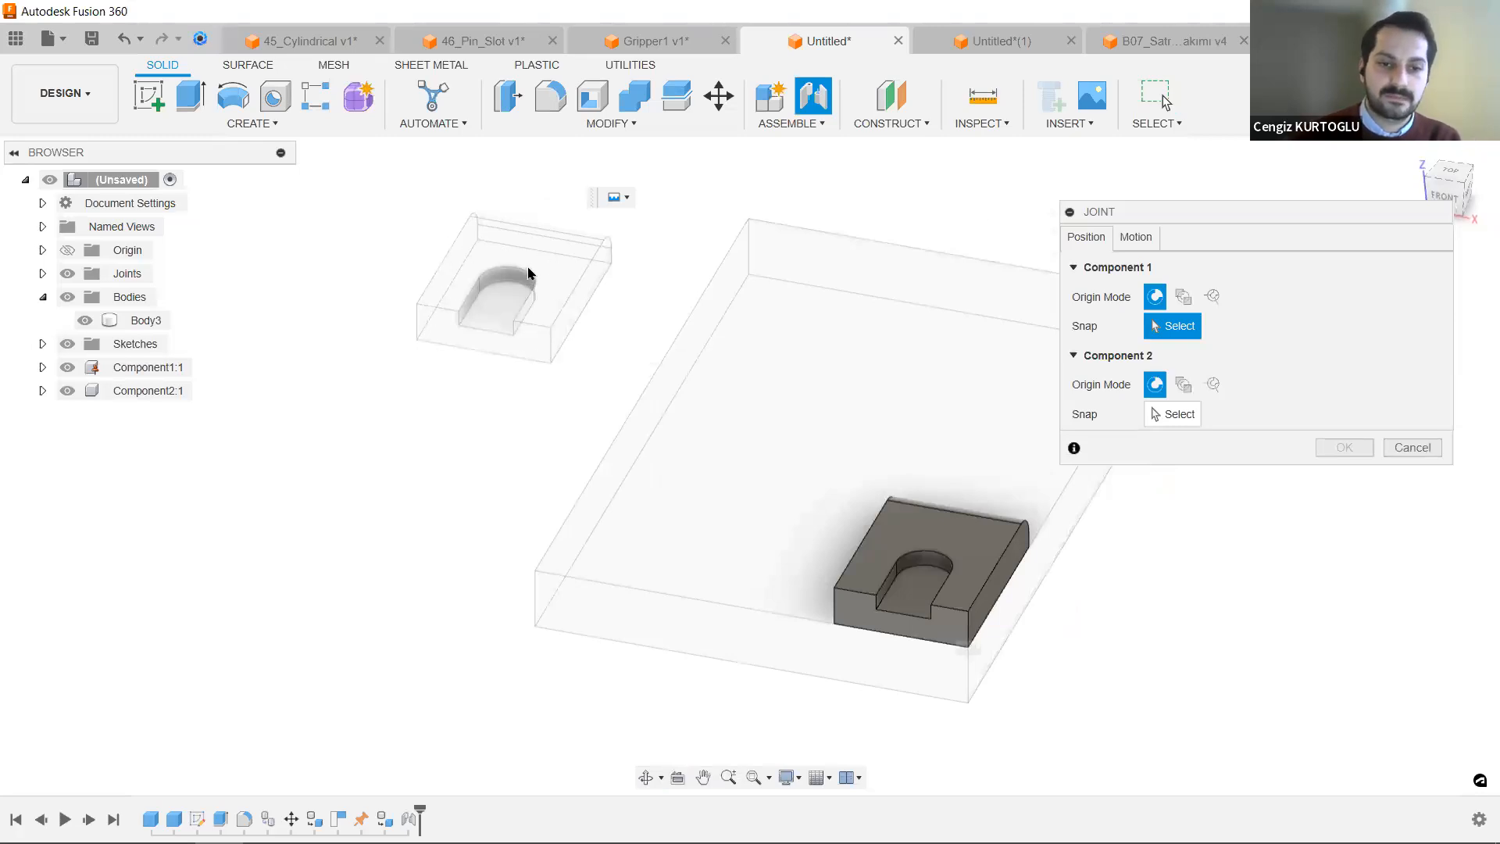
{"action": "left_click", "coordinate": [1412, 448]}
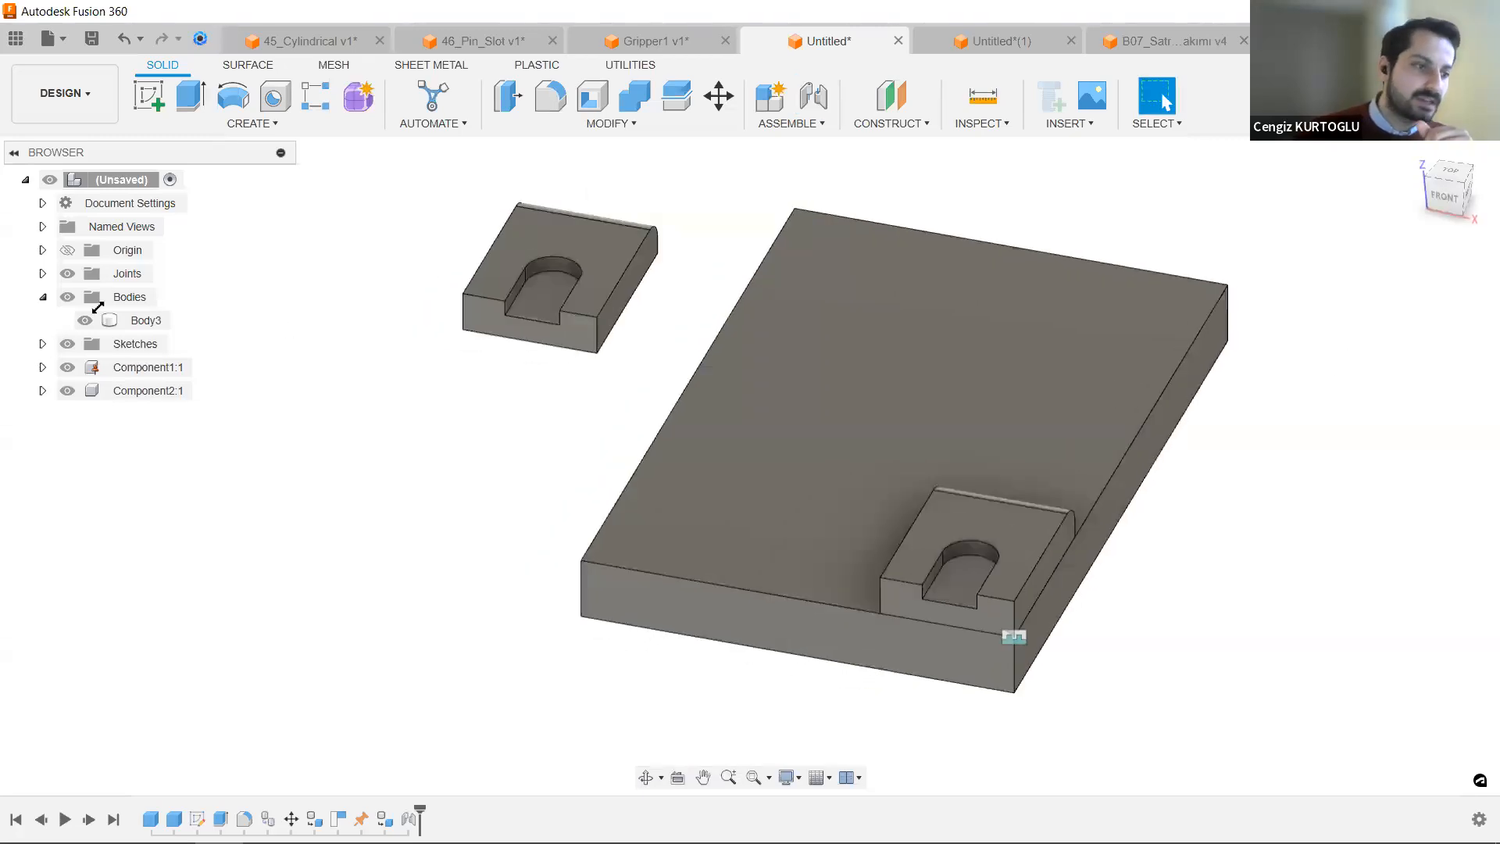
Create a component from Body3, the remaining loose slotted block.
{"action": "right_click", "coordinate": [132, 320]}
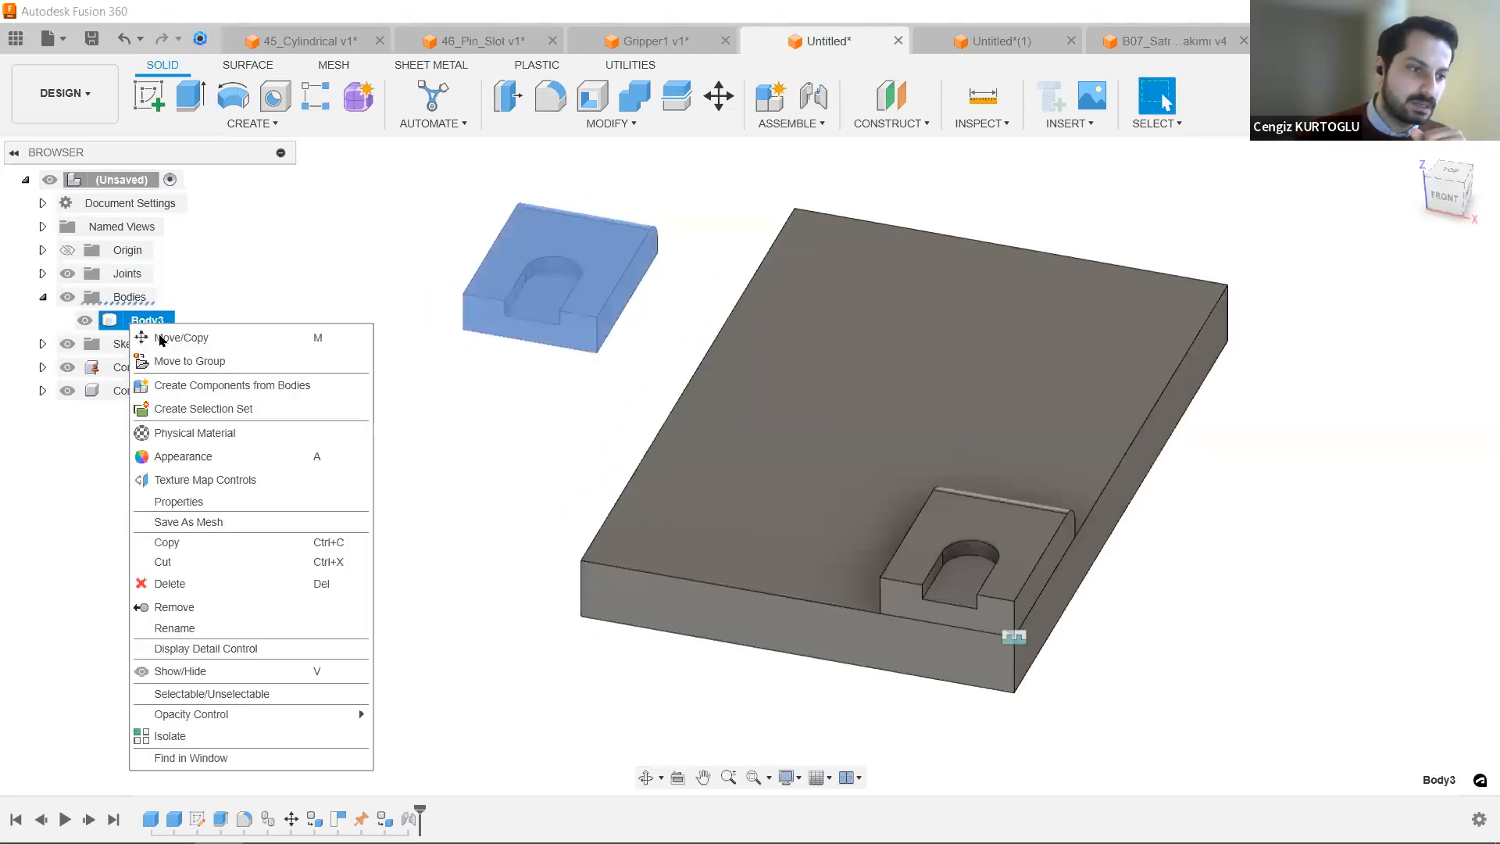
{"action": "left_click", "coordinate": [202, 385]}
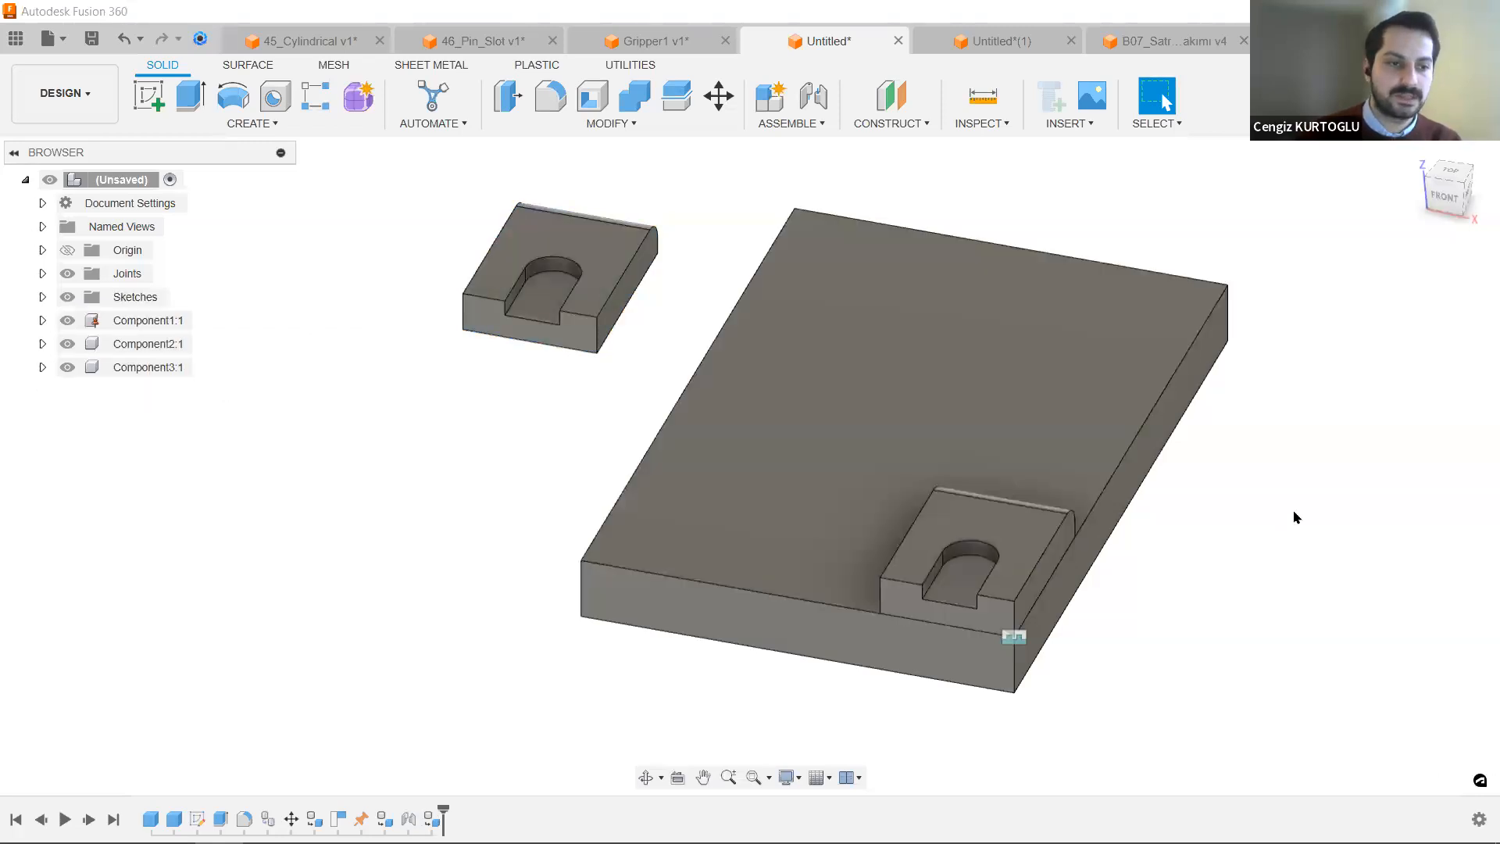
{"action": "middle_click_drag", "start_coordinate": [1295, 516], "coordinate": [1329, 475]}
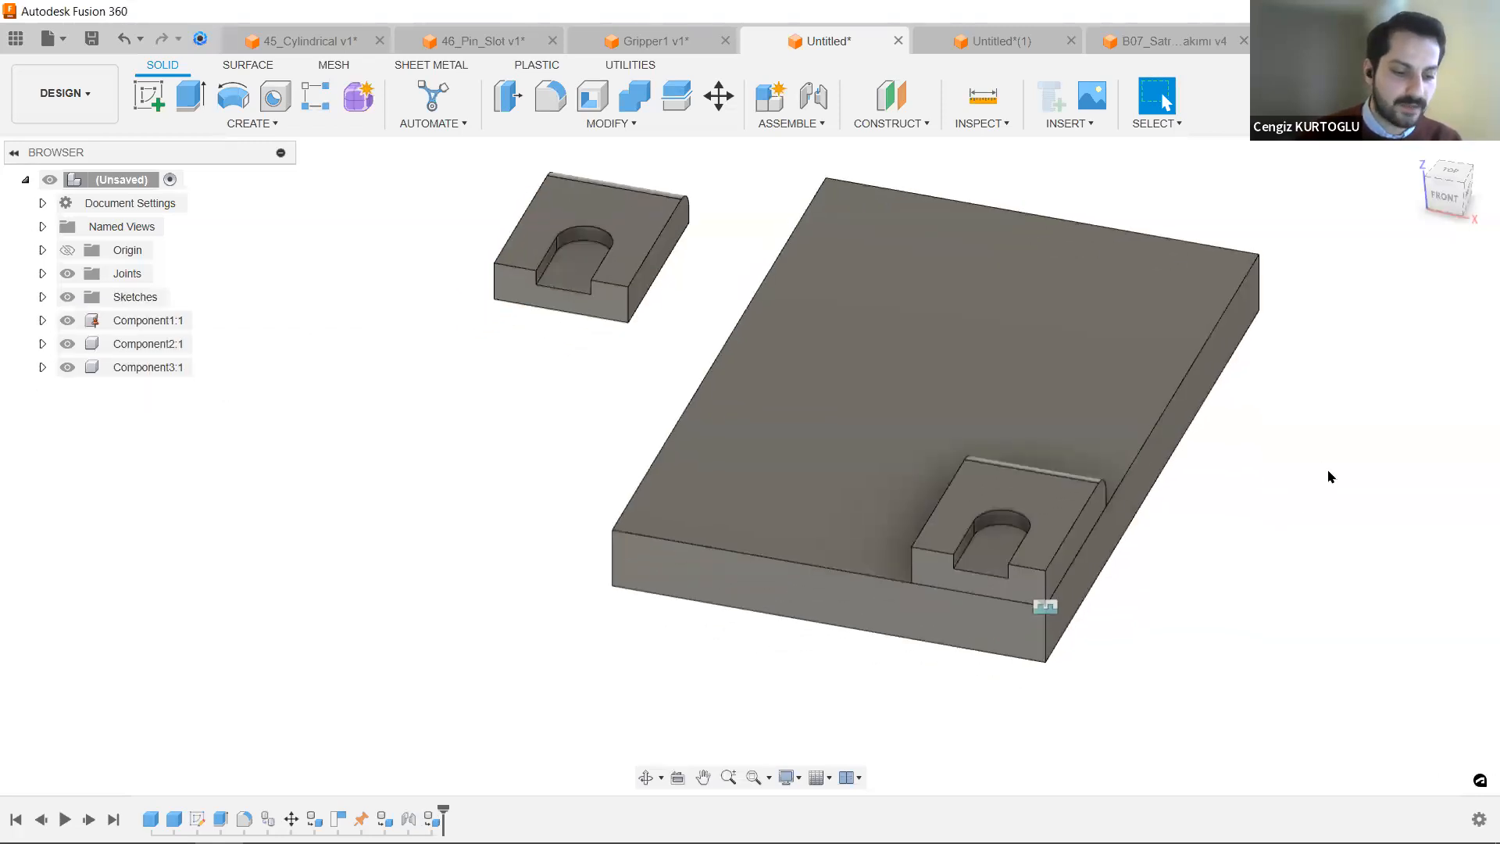
Start a joint that snaps the new slotted block's lower outer corner at its open-slot end to the free upper corner of the plate's short front face.
{"action": "key", "text": "j"}
{"action": "middle_click_drag", "start_coordinate": [609, 448], "coordinate": [911, 464], "text": "shift"}
{"action": "scroll", "coordinate": [532, 504], "scroll_direction": "up", "scroll_amount": 3}
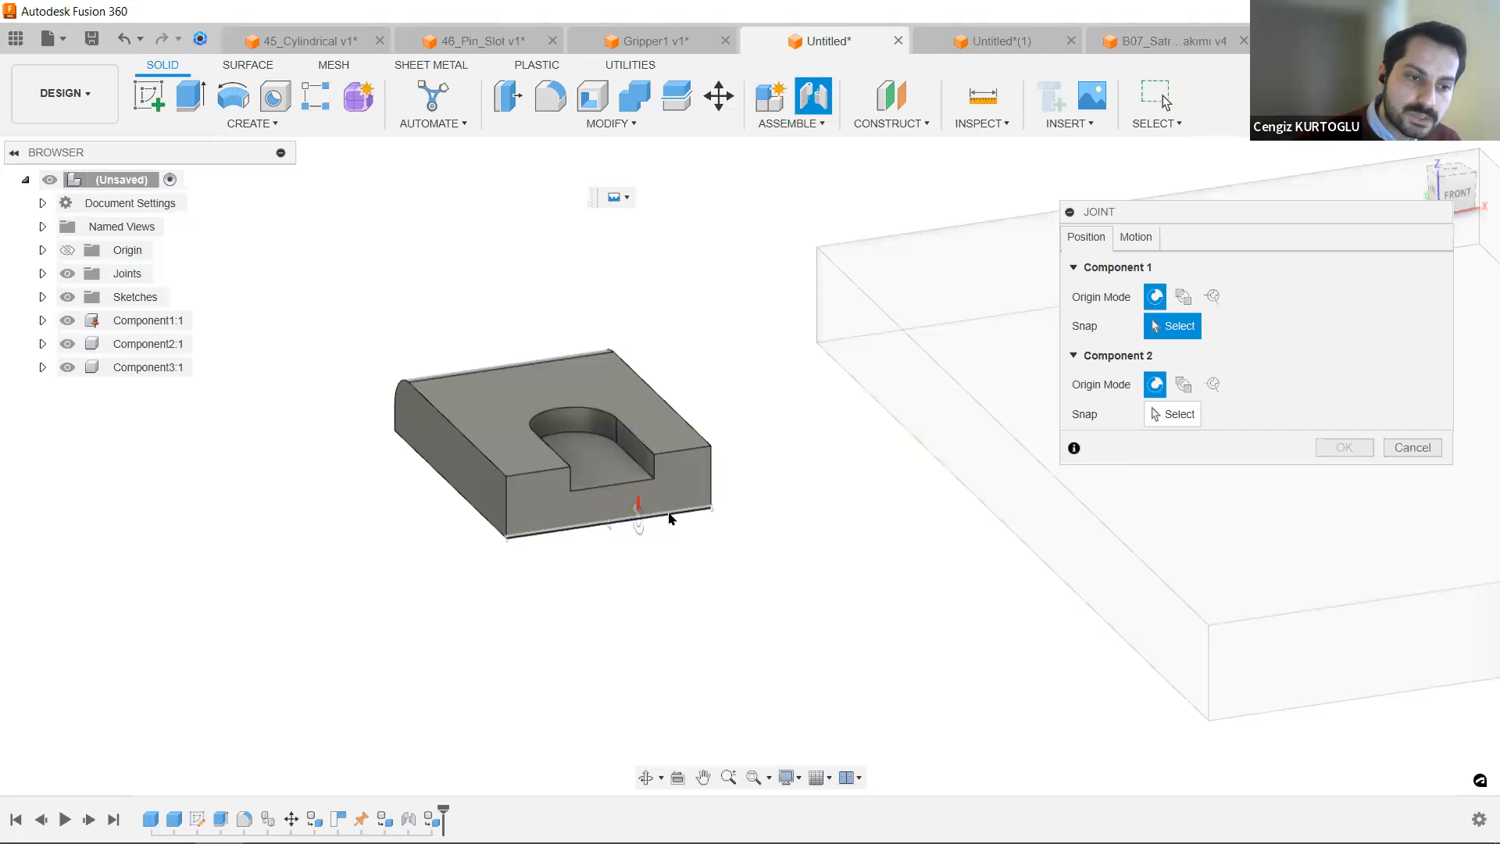
{"action": "scroll", "coordinate": [621, 531], "scroll_direction": "up", "scroll_amount": 6}
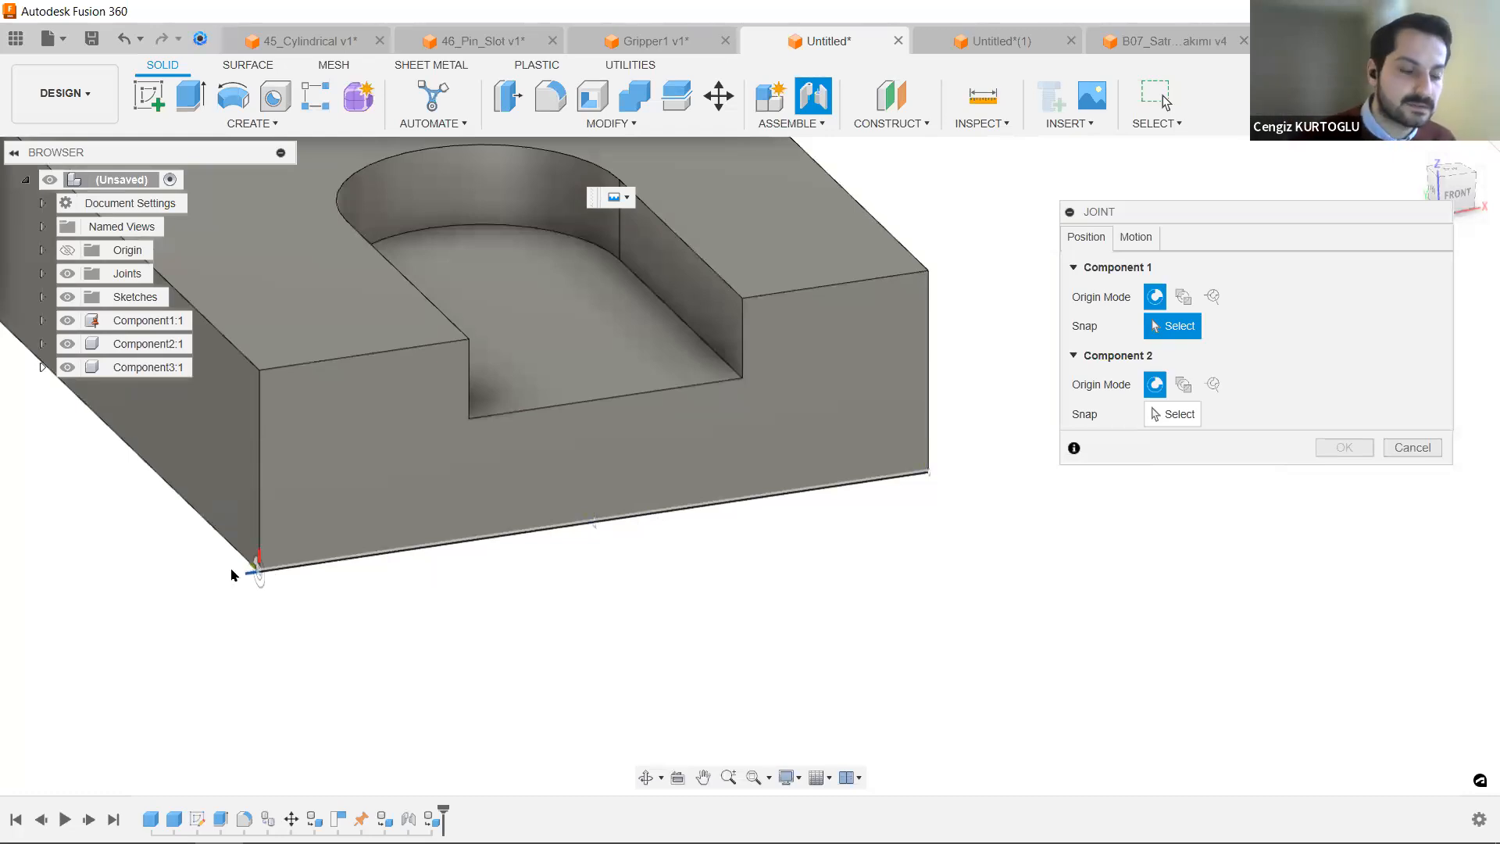
{"action": "left_click", "coordinate": [258, 571]}
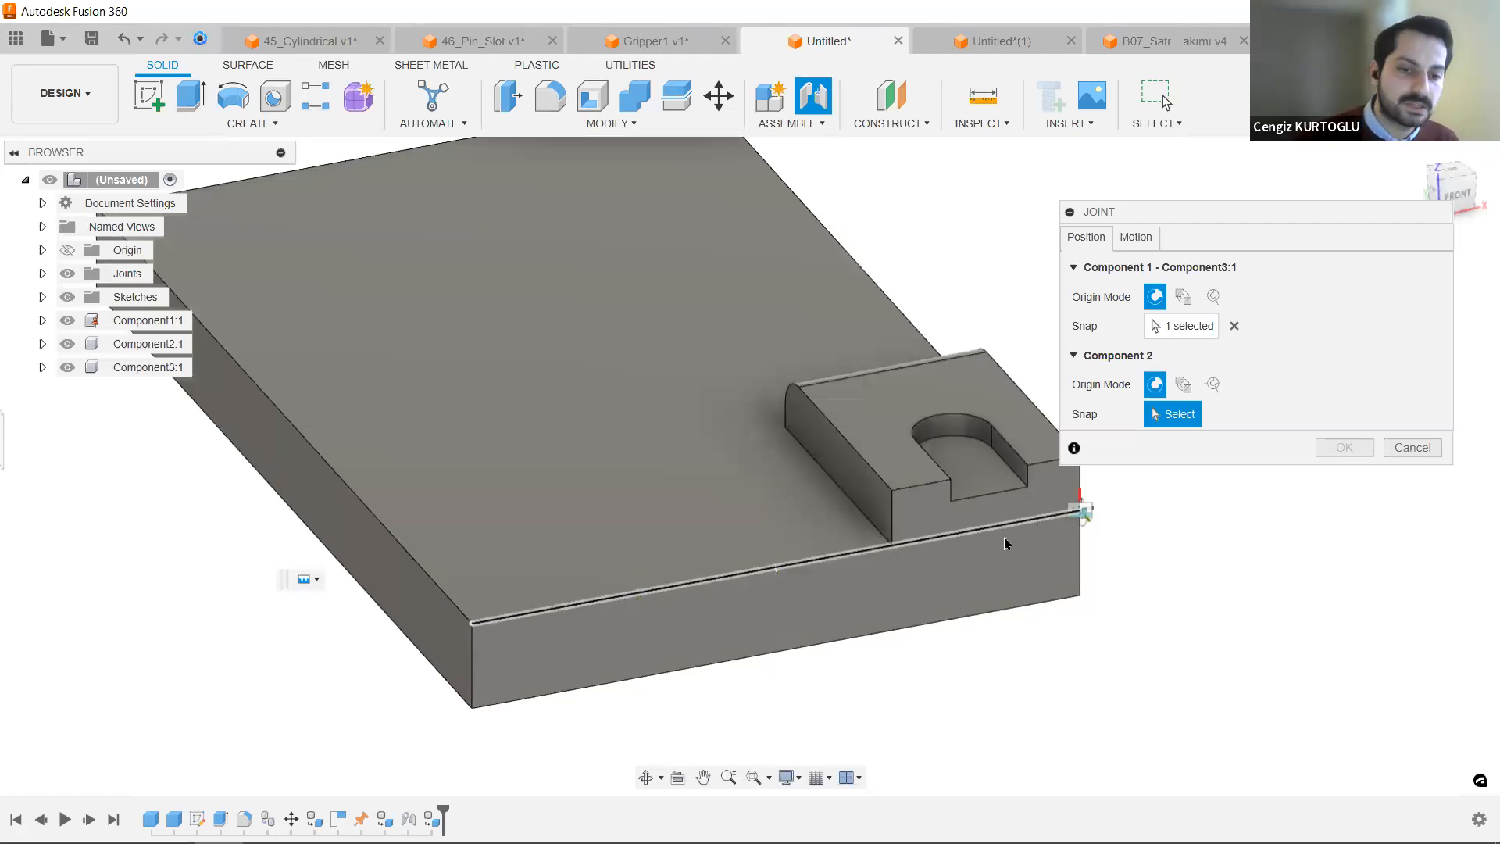
{"action": "scroll", "coordinate": [1004, 537], "scroll_direction": "up", "scroll_amount": 2}
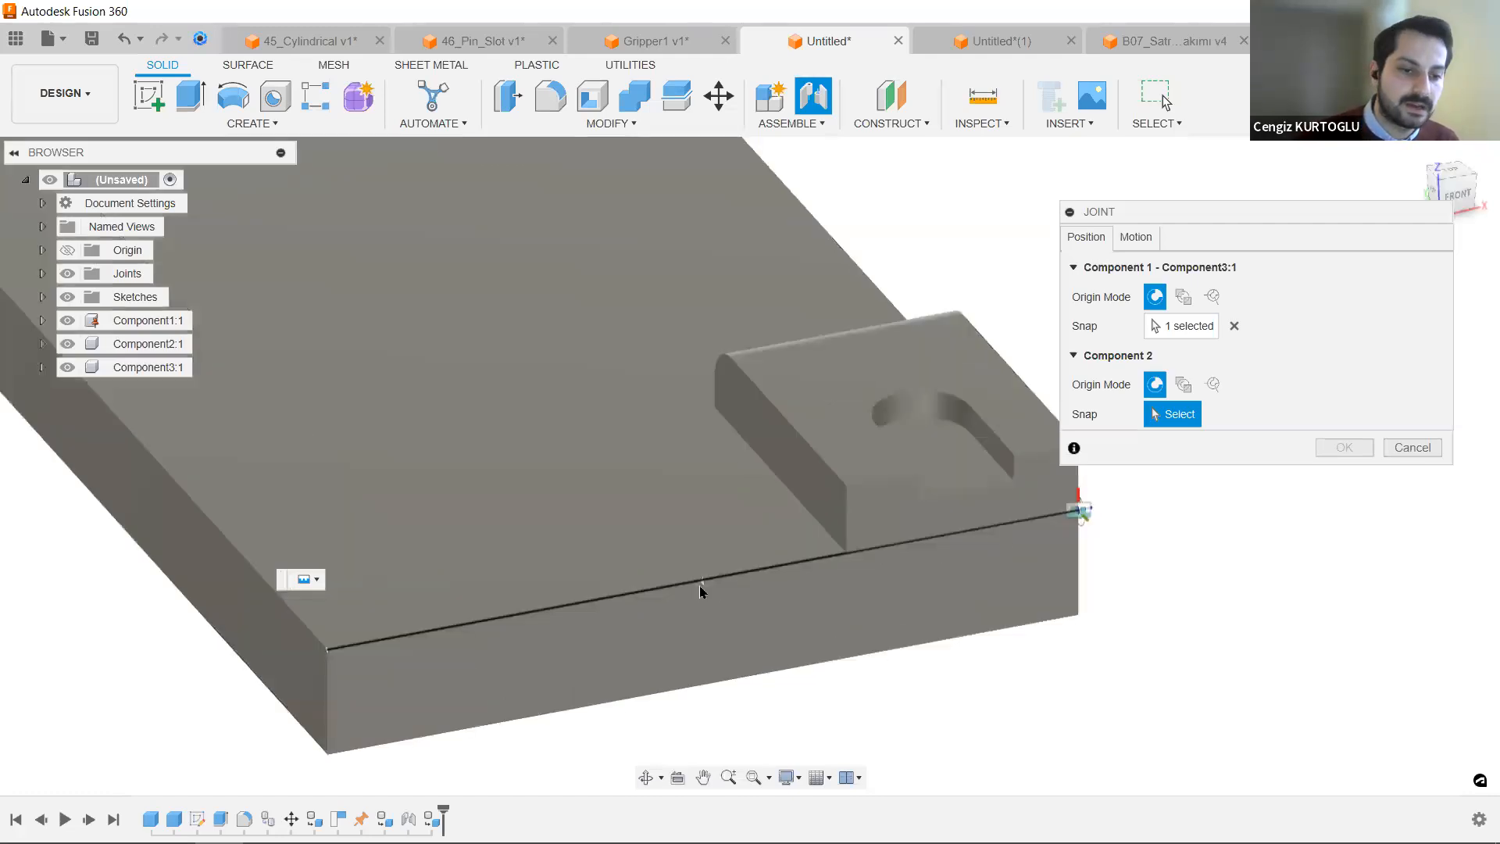
{"action": "left_click", "coordinate": [329, 647]}
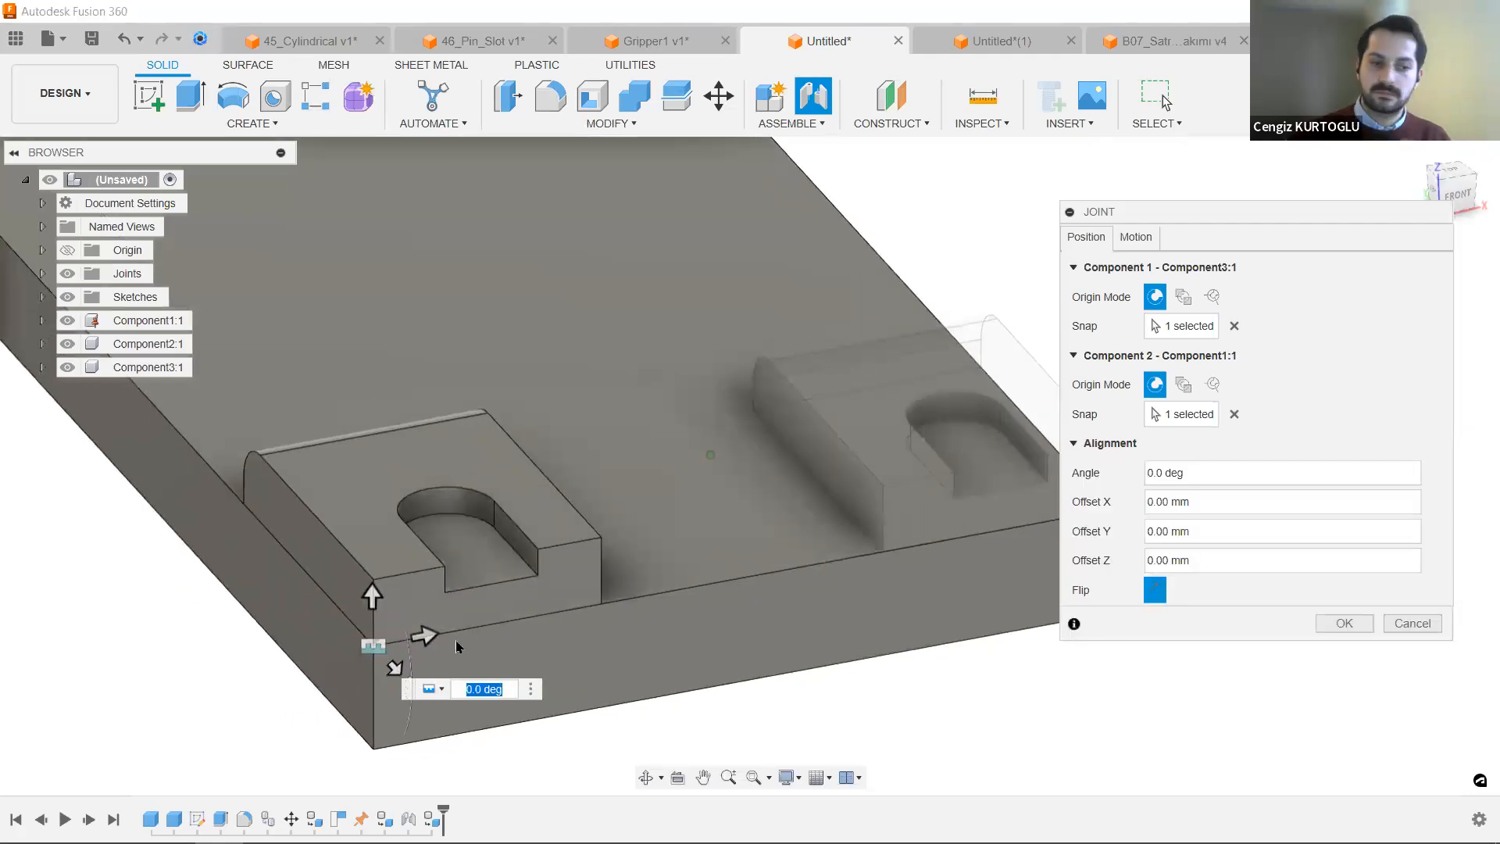
Preview the motion of the Rigid joint type and finish the joint between the second slotted block and the plate.
{"action": "left_click", "coordinate": [1136, 236]}
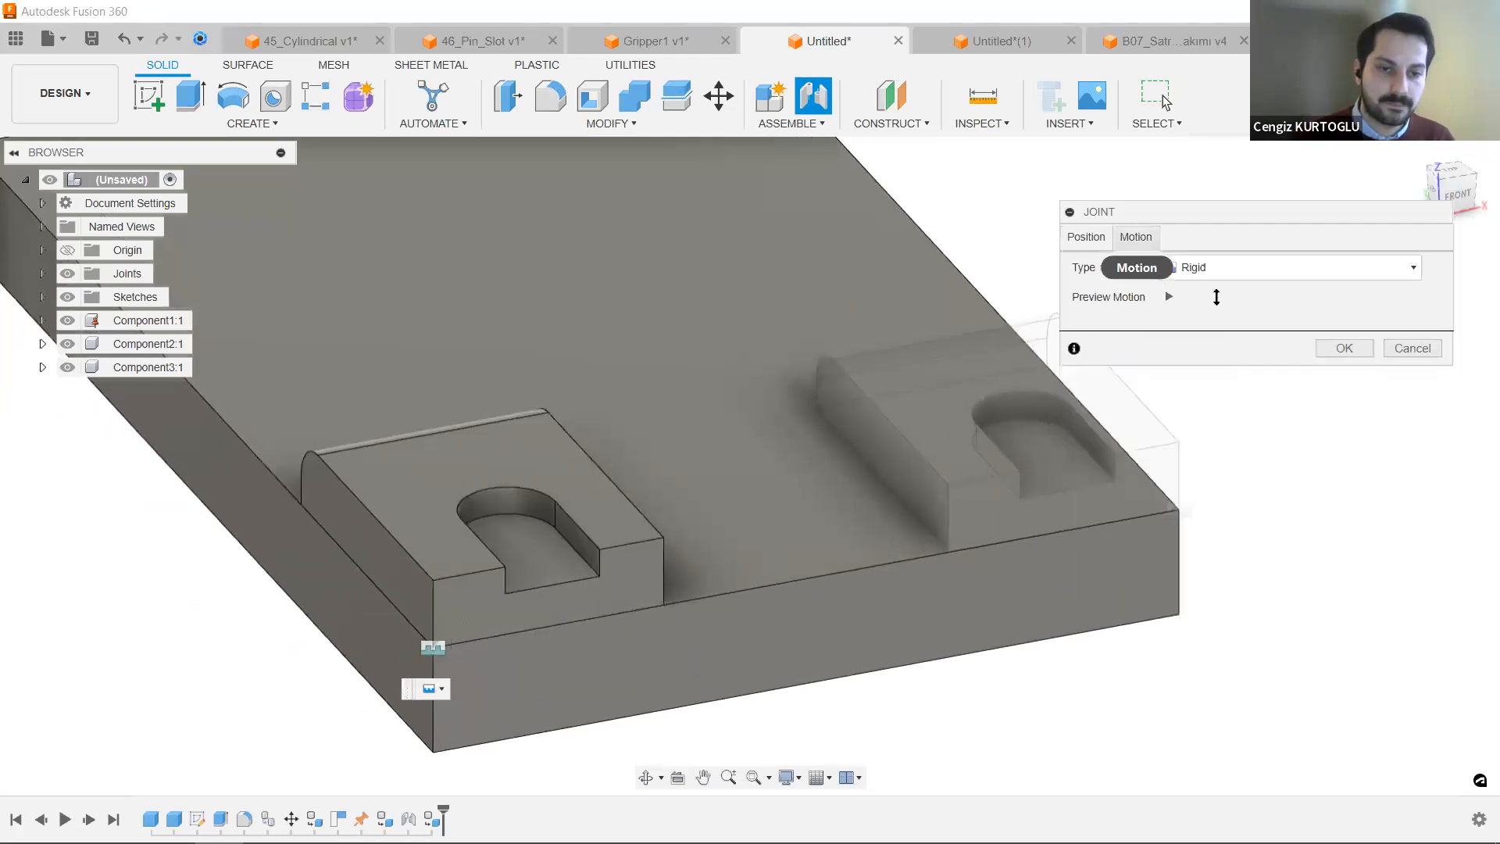
{"action": "left_click", "coordinate": [1170, 296]}
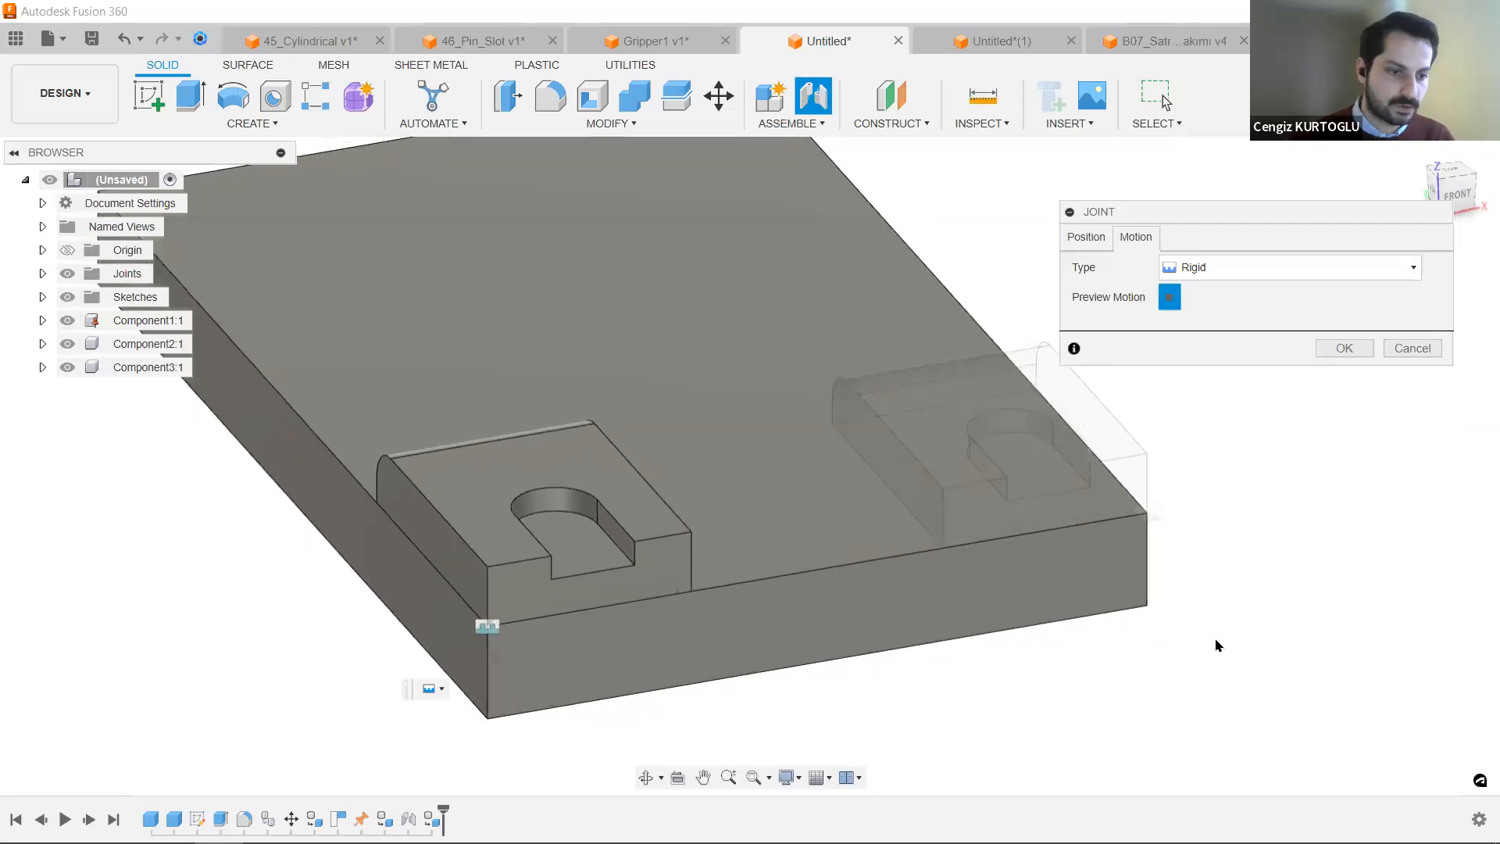
{"action": "left_click", "coordinate": [1344, 348]}
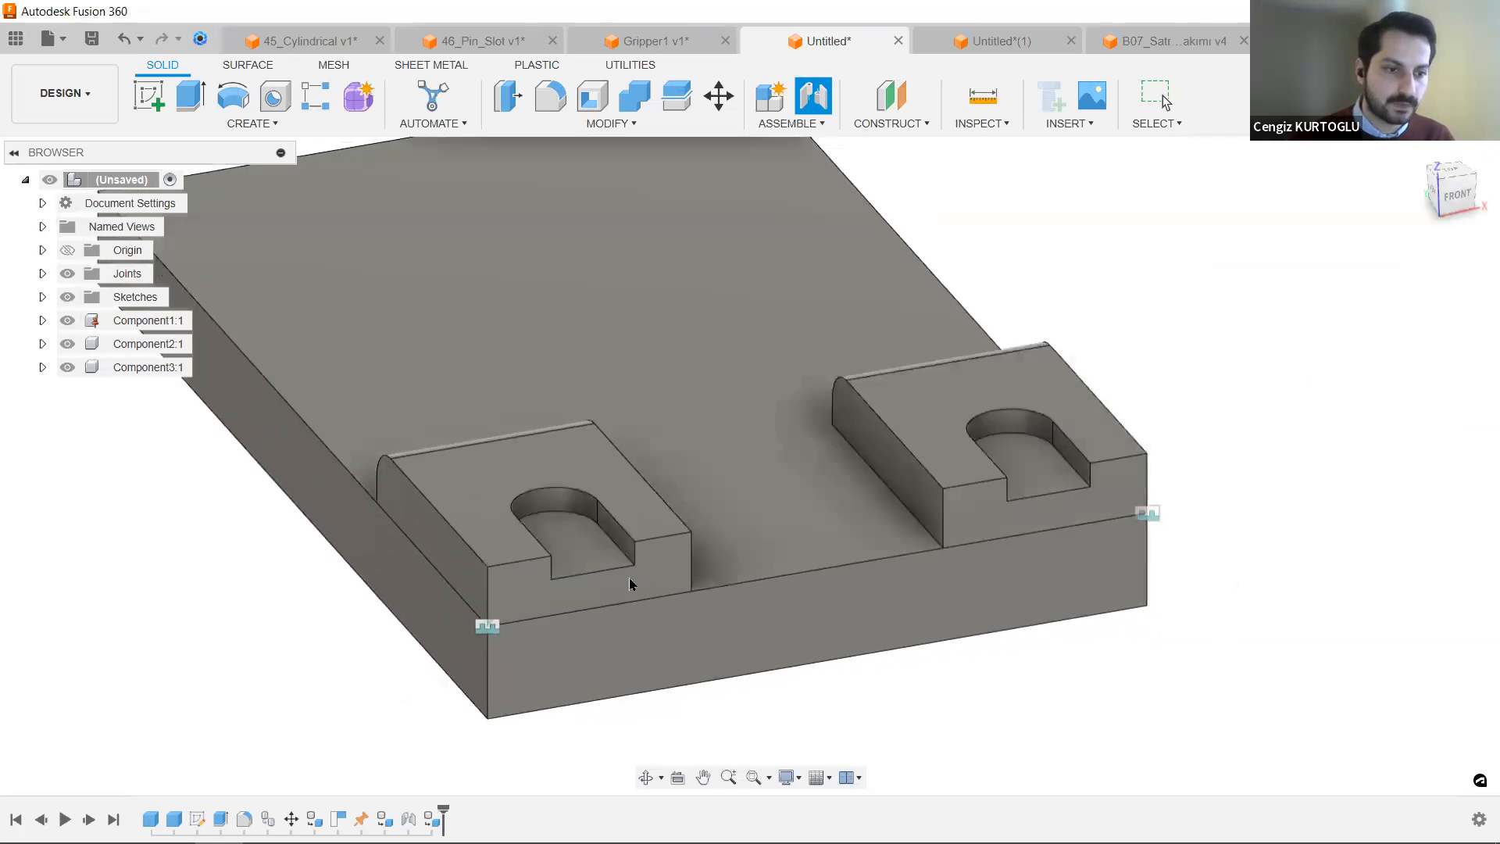
{"action": "middle_click_drag", "start_coordinate": [1169, 493], "coordinate": [604, 568], "text": "shift"}
{"action": "scroll", "coordinate": [603, 567], "scroll_direction": "up", "scroll_amount": 3}
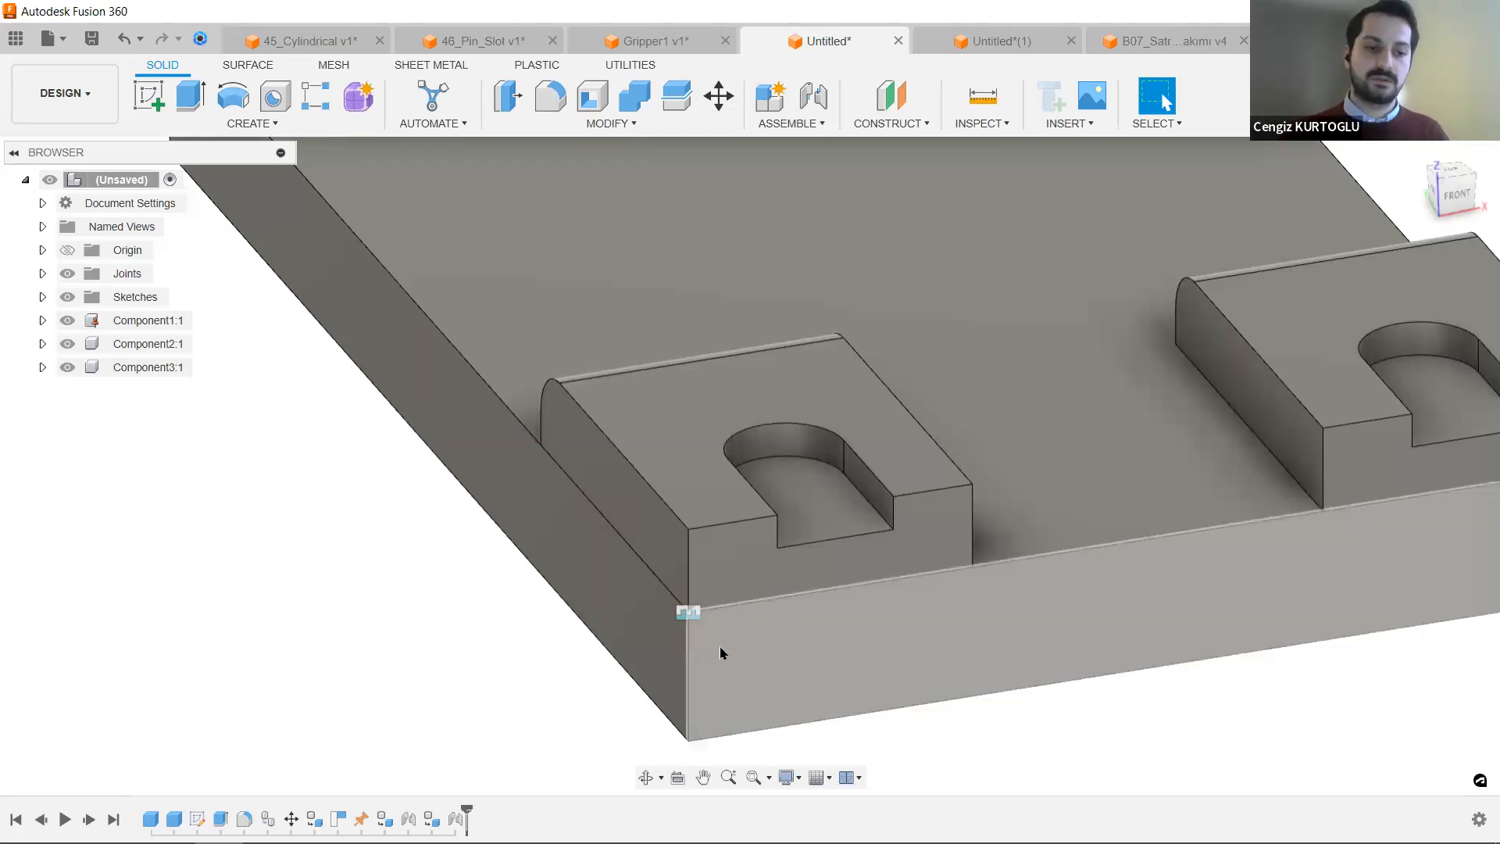
{"action": "scroll", "coordinate": [747, 602], "scroll_direction": "down", "scroll_amount": 3}
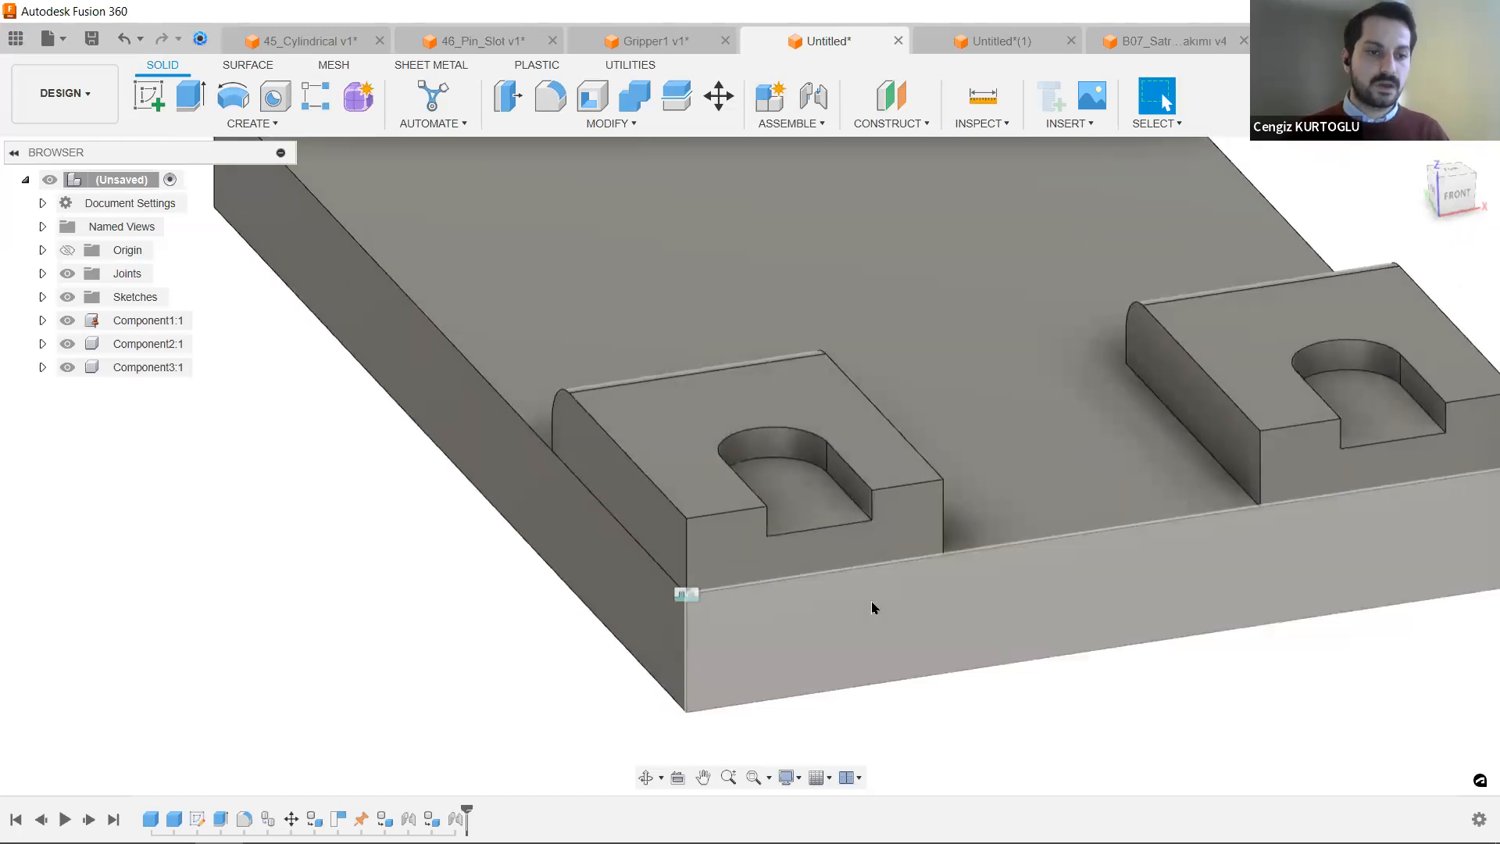
{"action": "scroll", "coordinate": [977, 606], "scroll_direction": "down", "scroll_amount": 3}
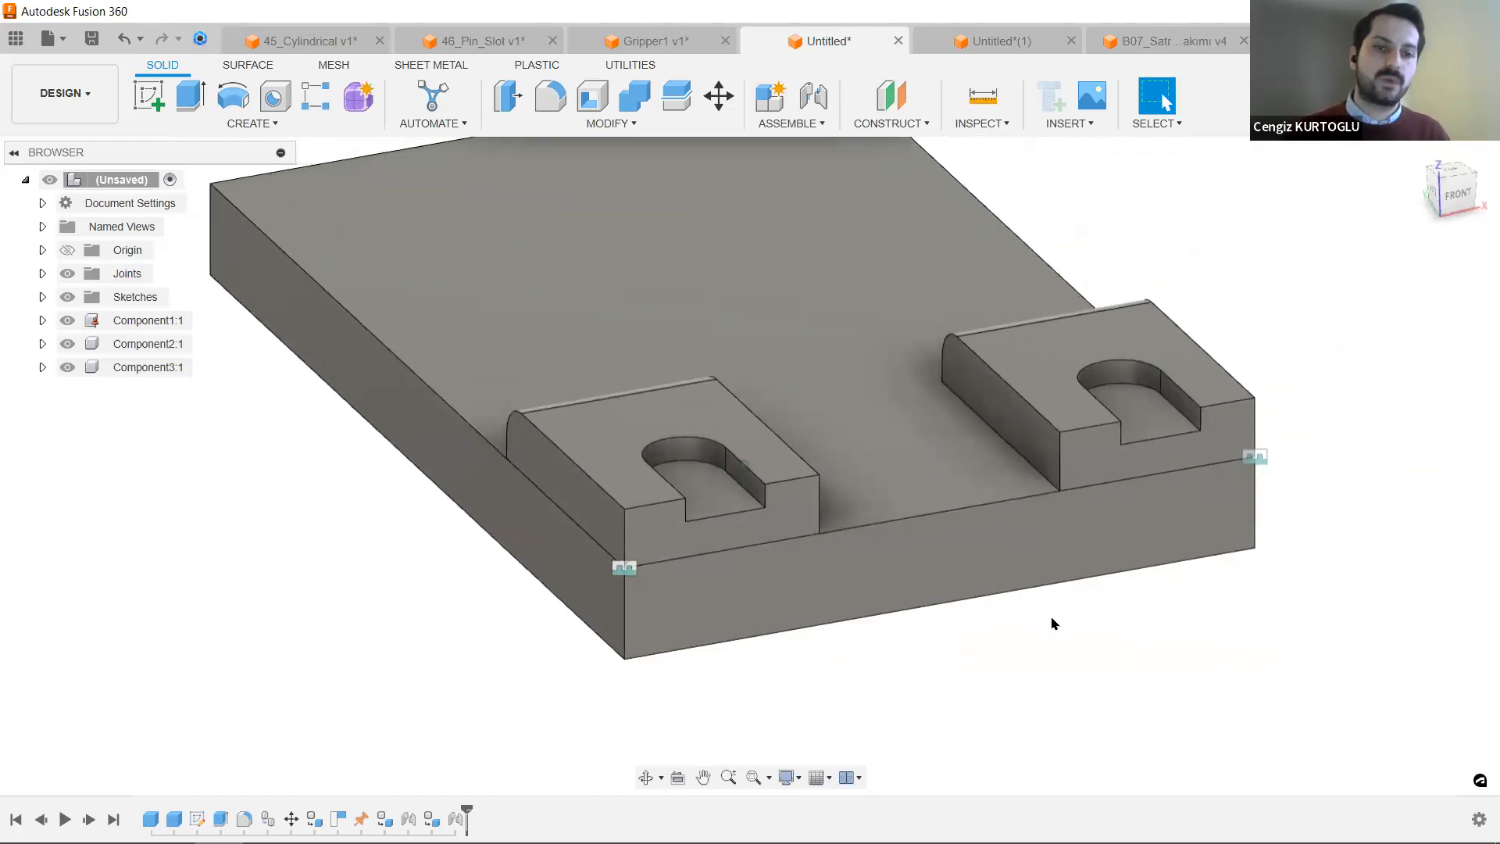
{"action": "middle_click_drag", "start_coordinate": [1083, 631], "coordinate": [1202, 576], "text": "shift"}
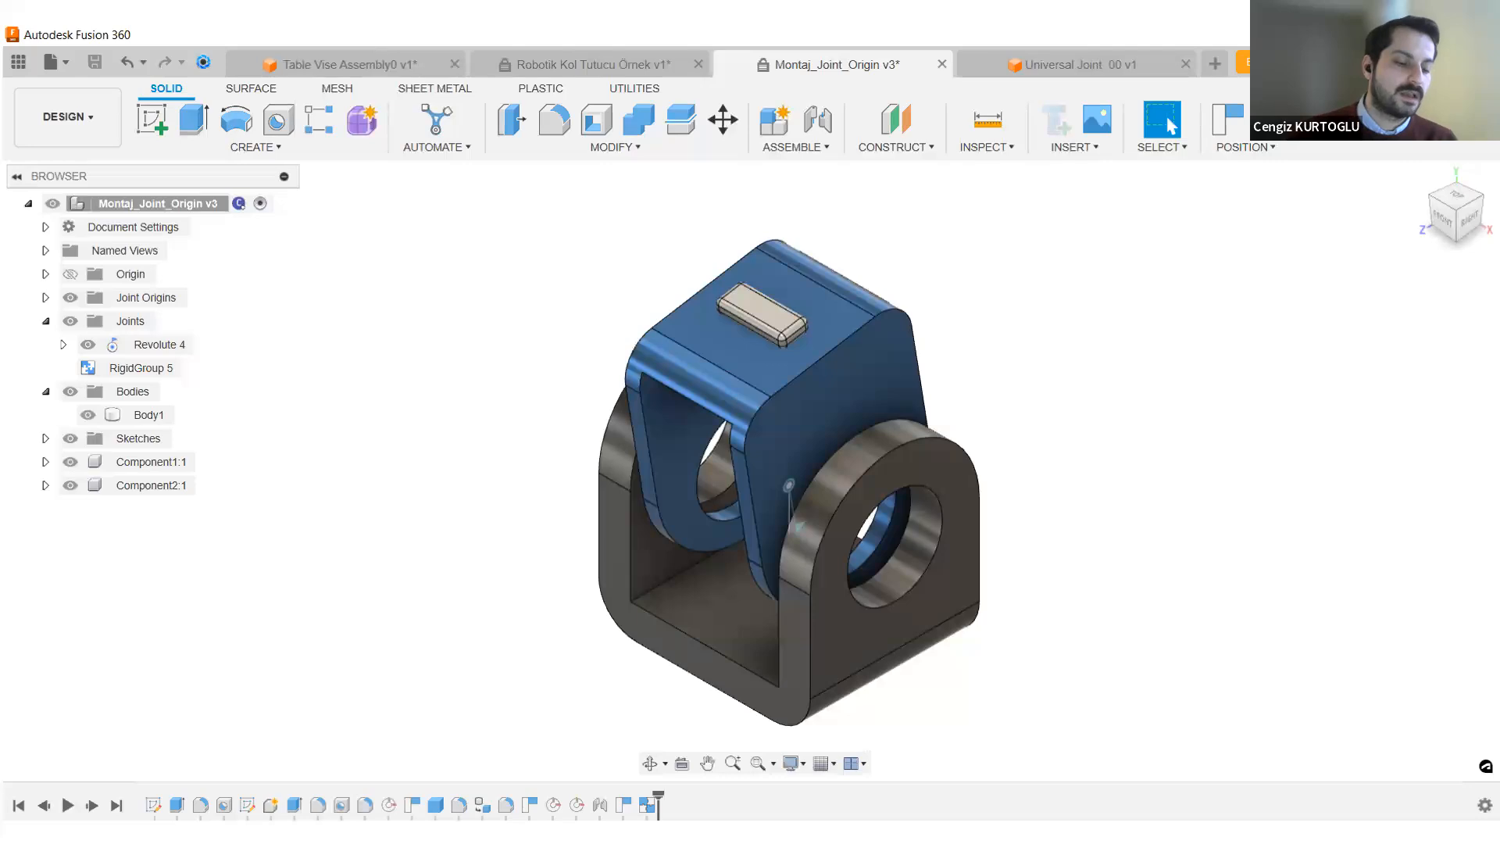
Switch from the slide show to Autodesk Fusion 360 and bring up the Montaj_Joint_Origin v3 design.
{"action": "key", "text": "alt+Tab"}
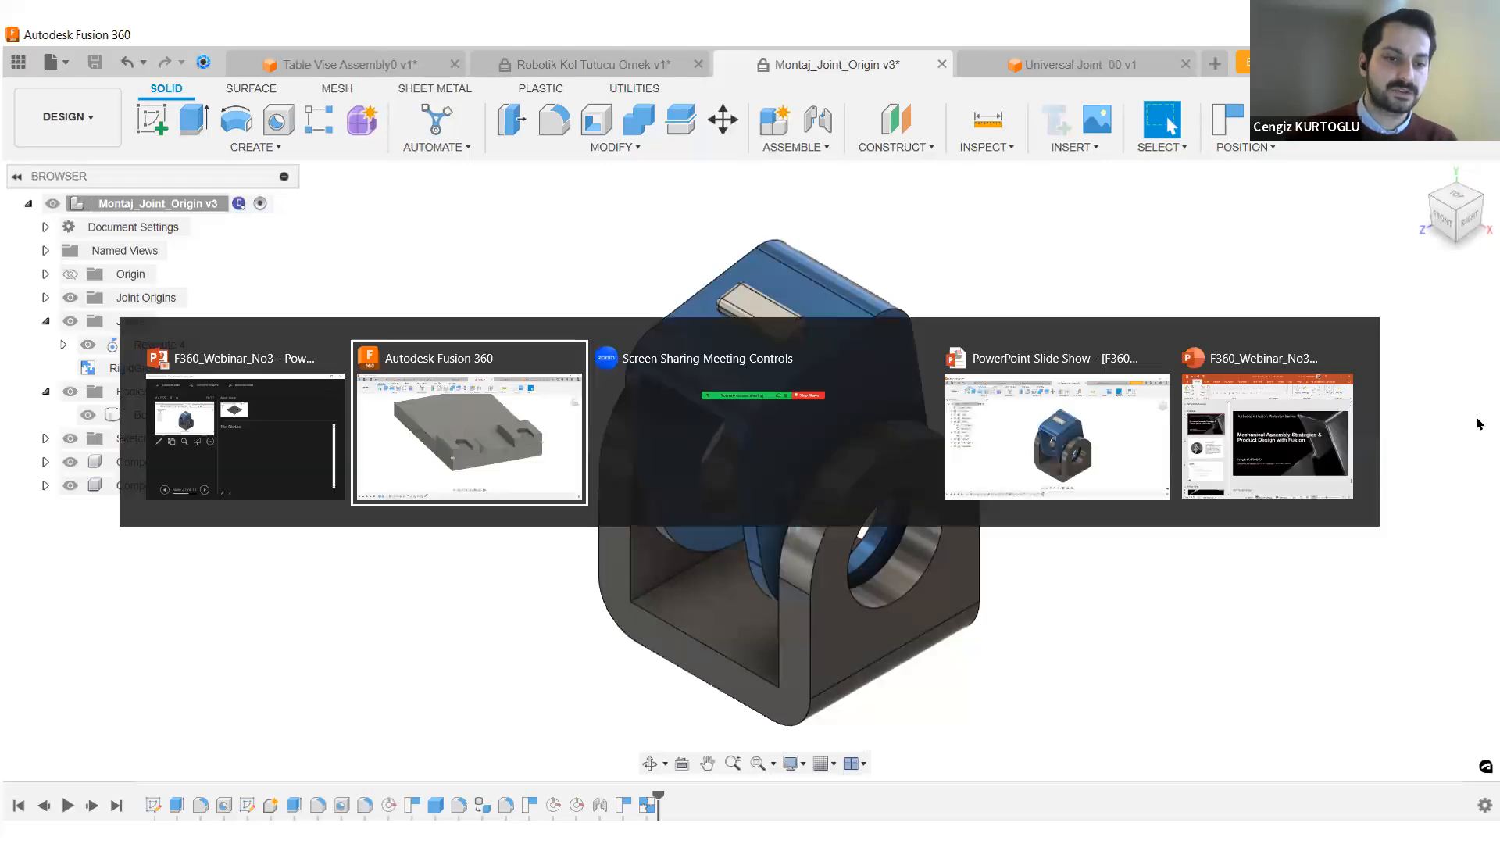
{"action": "key", "text": "alt+Tab"}
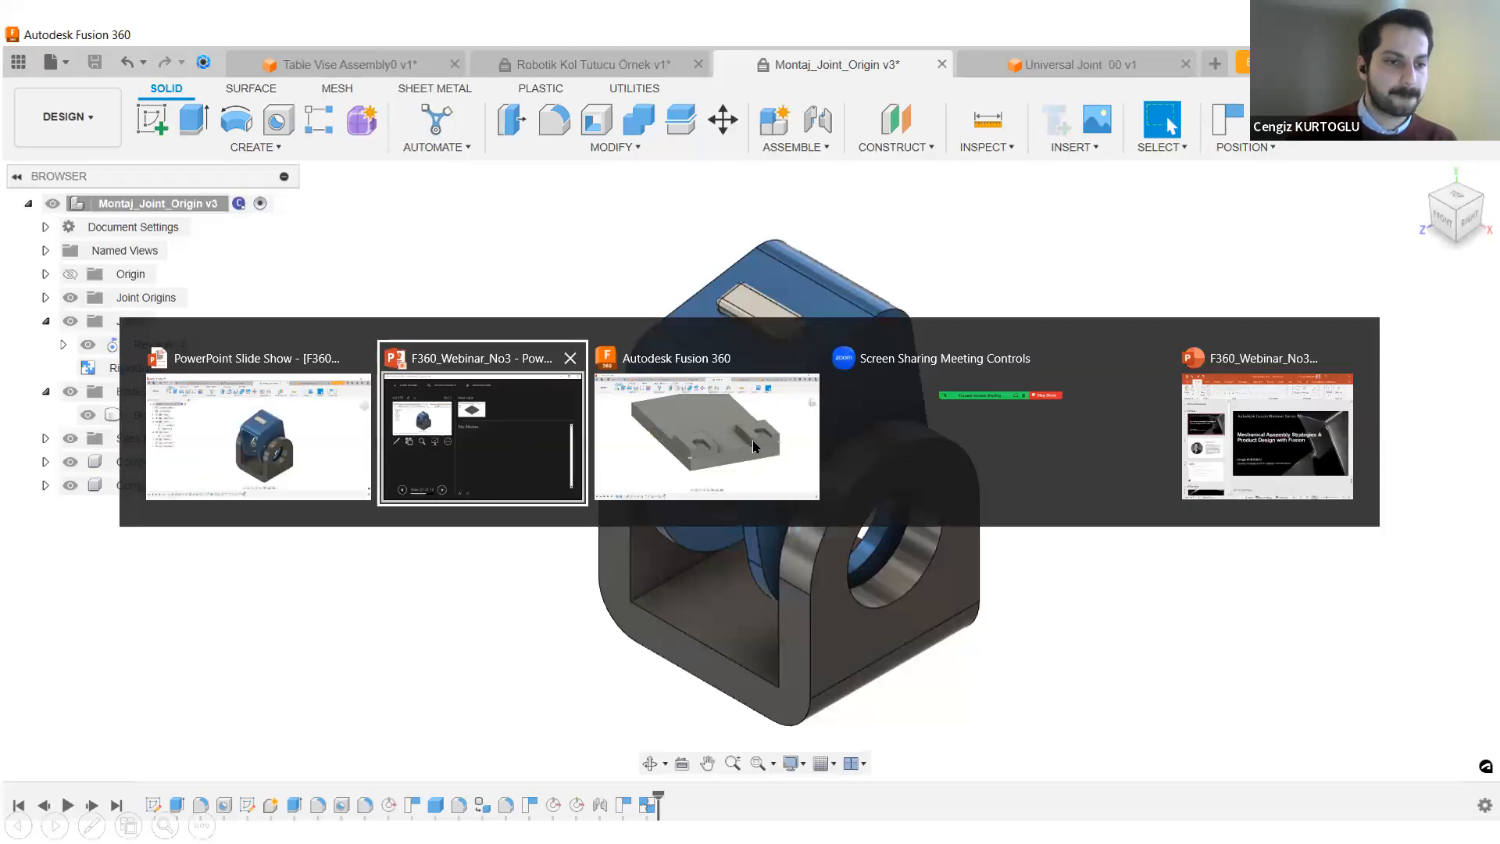
{"action": "left_click", "coordinate": [662, 439]}
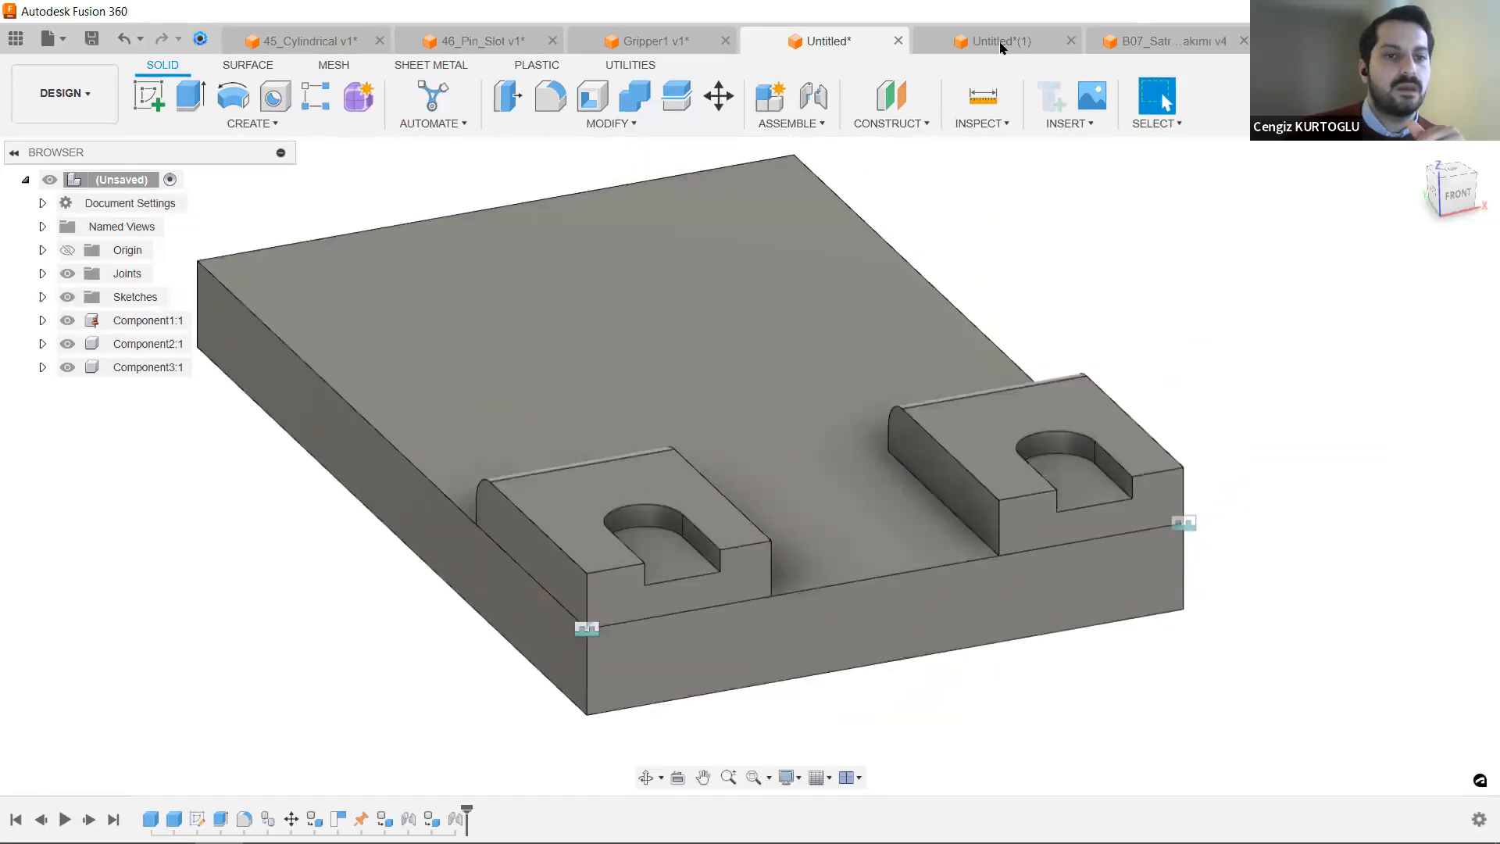
{"action": "left_click", "coordinate": [999, 45]}
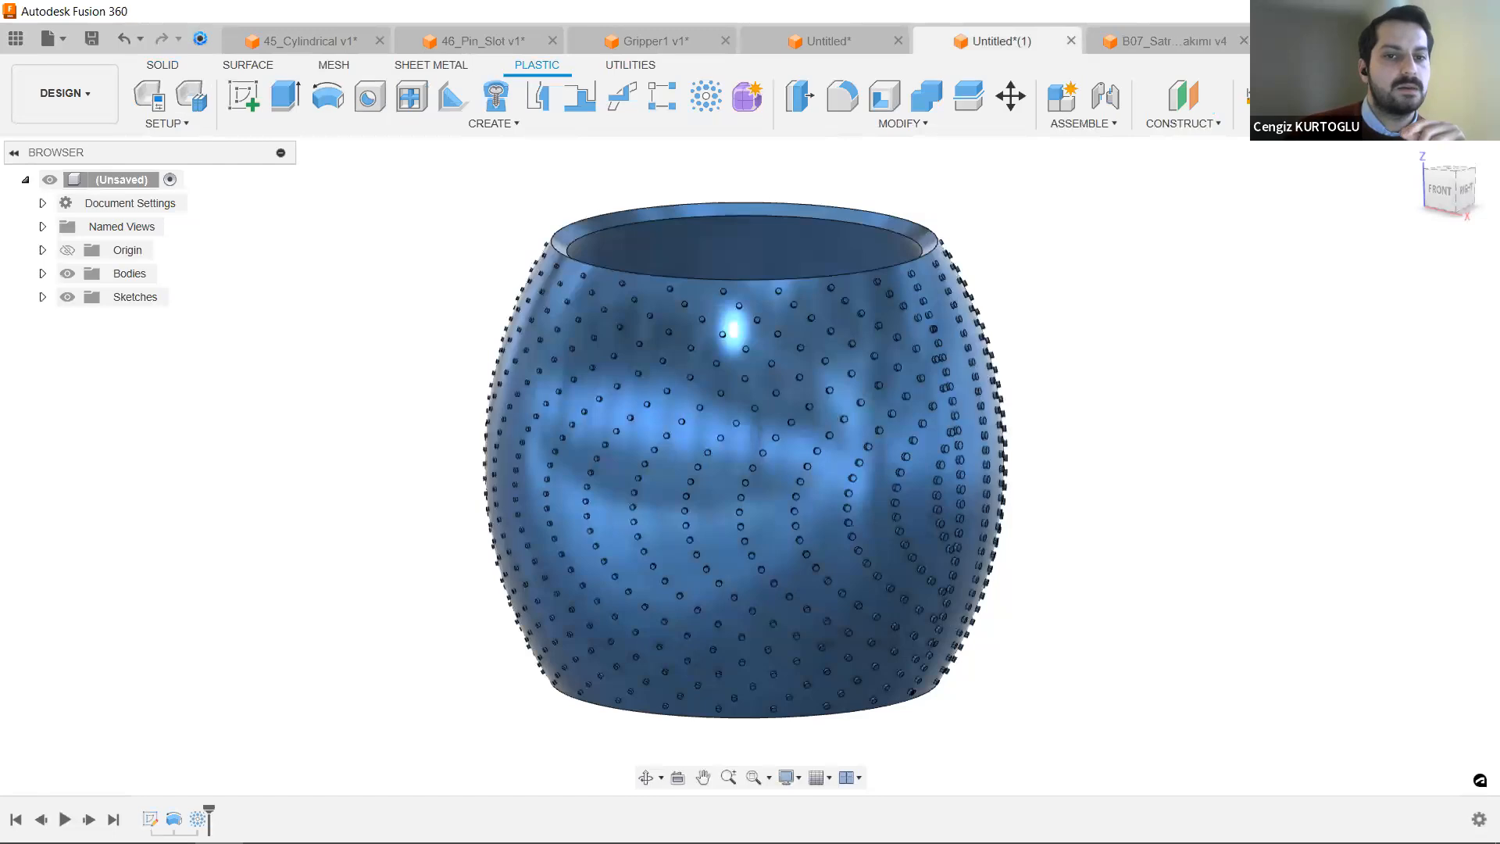
{"action": "left_click", "coordinate": [1309, 41]}
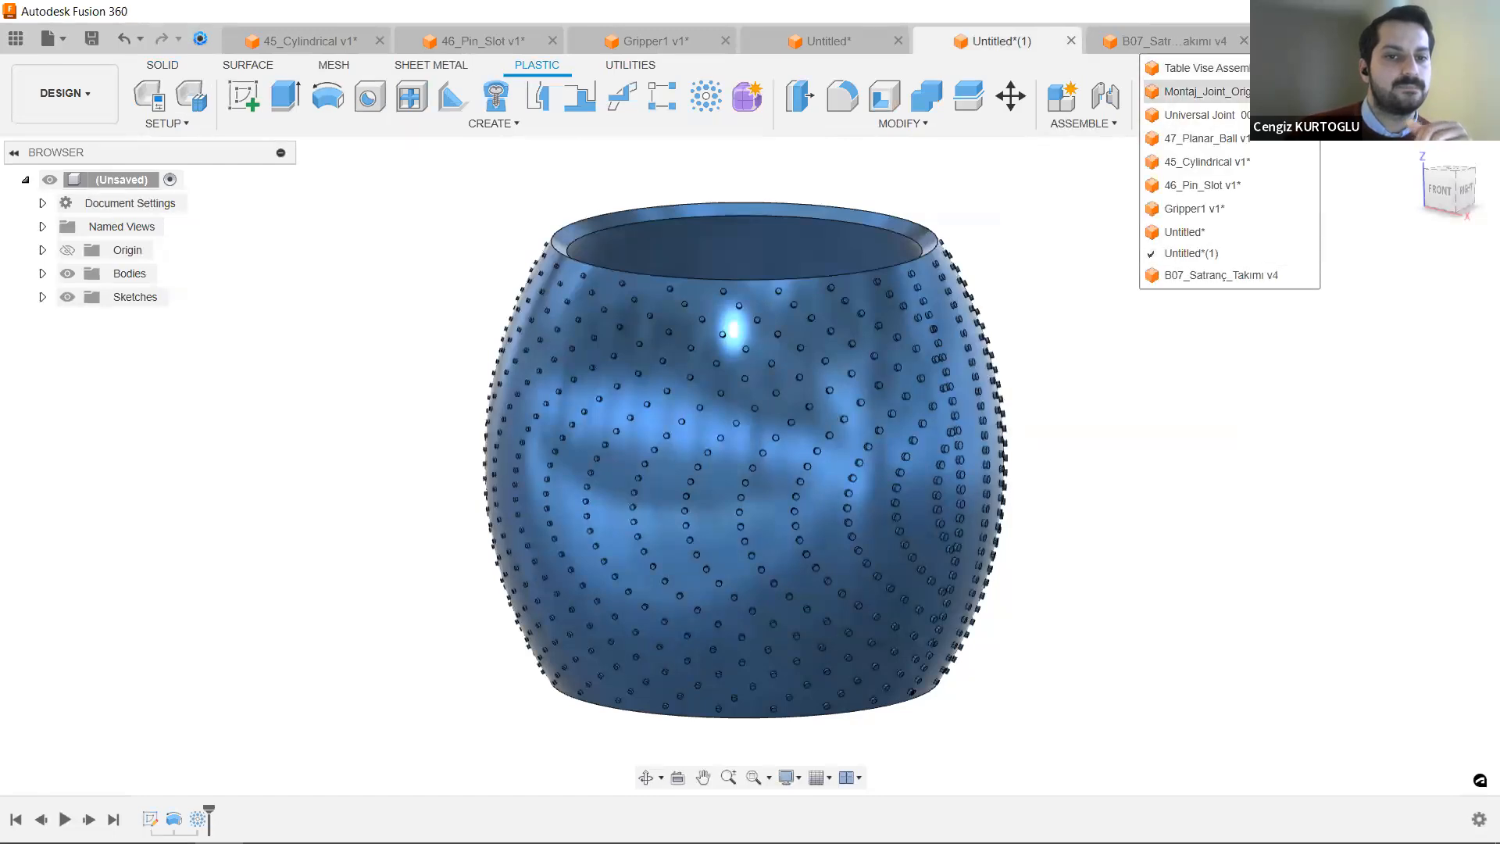
{"action": "left_click", "coordinate": [1203, 91]}
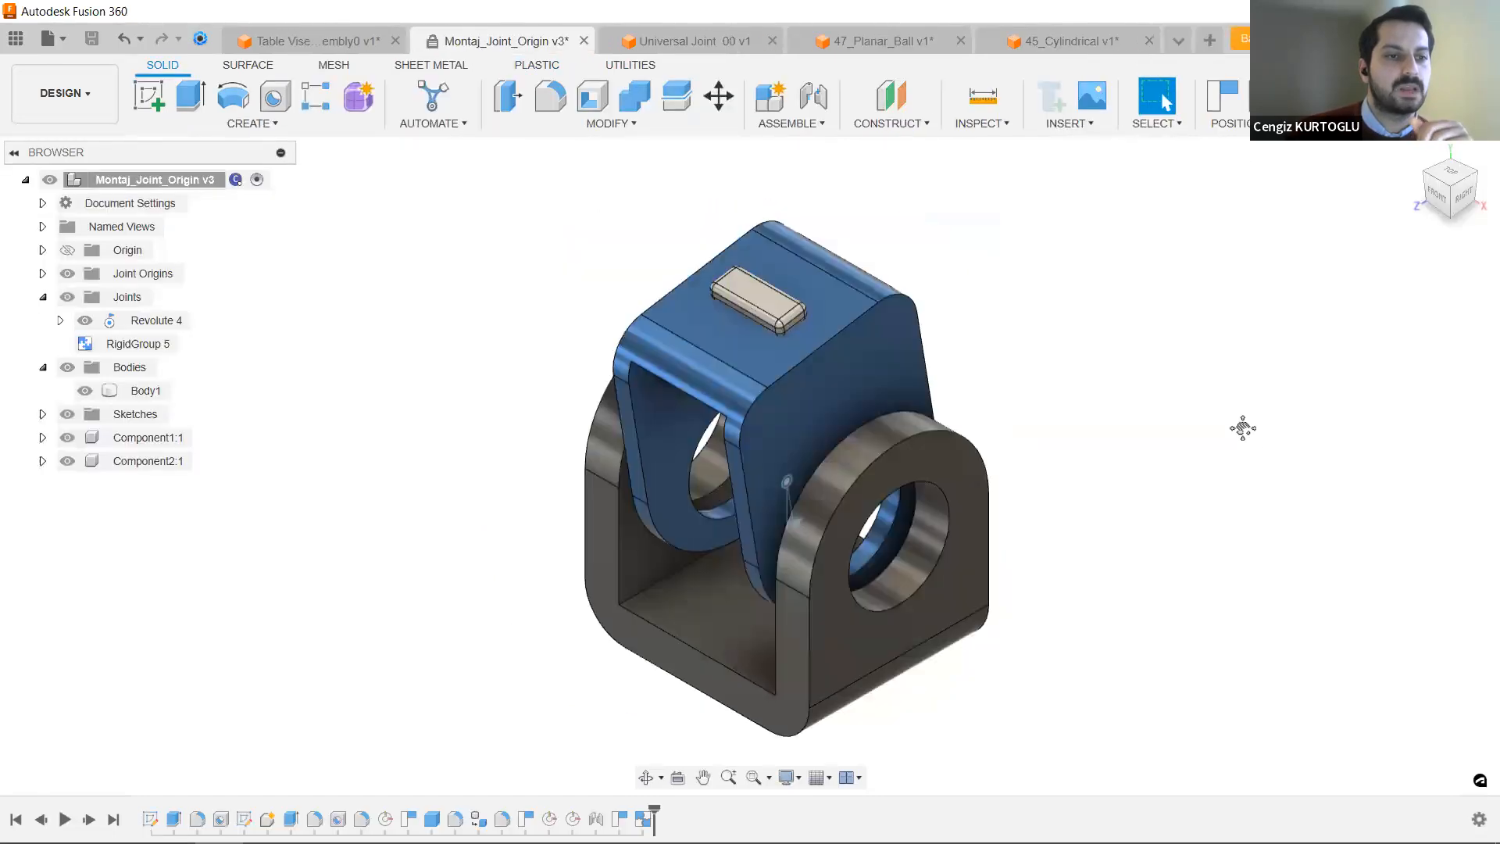
Examine the hinged bracket assembly from the front and in the home view.
{"action": "middle_click_drag", "start_coordinate": [1221, 416], "coordinate": [1221, 413]}
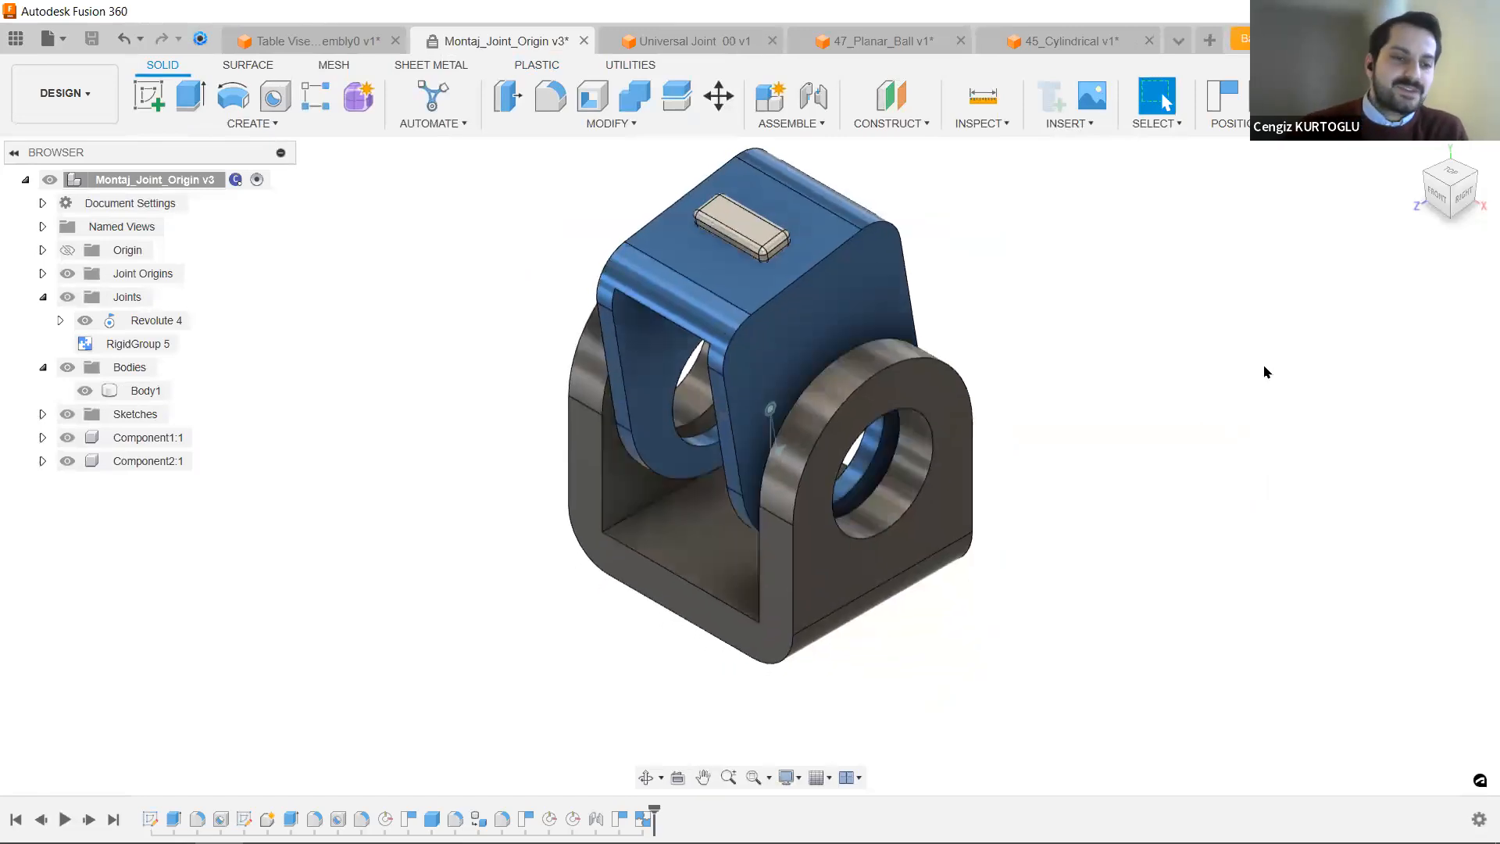
{"action": "left_click", "coordinate": [1432, 193]}
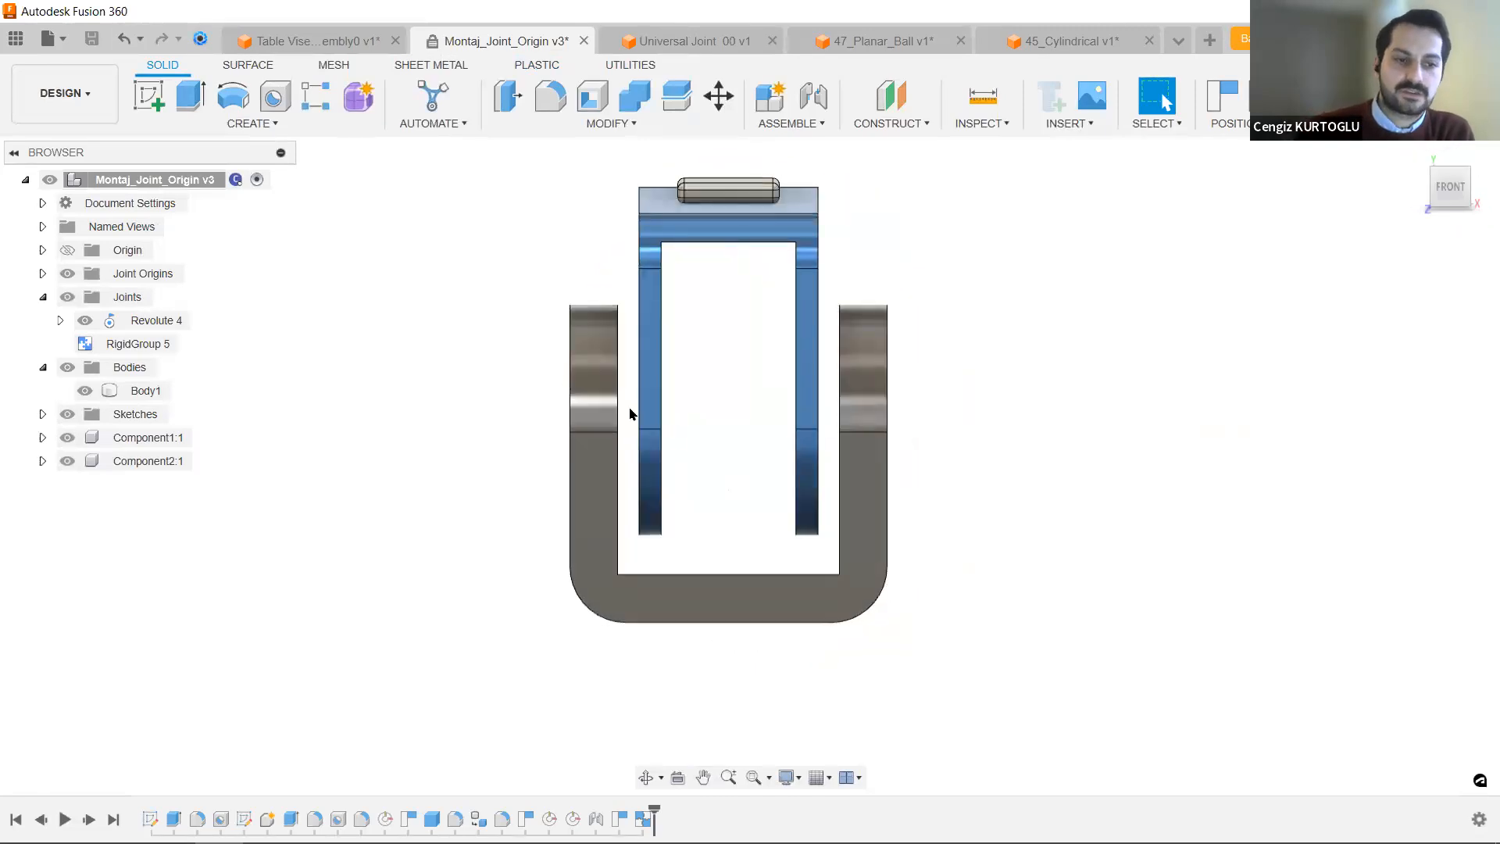
{"action": "left_click_drag", "start_coordinate": [1453, 194], "coordinate": [1307, 255]}
{"action": "middle_click_drag", "start_coordinate": [925, 412], "coordinate": [946, 442]}
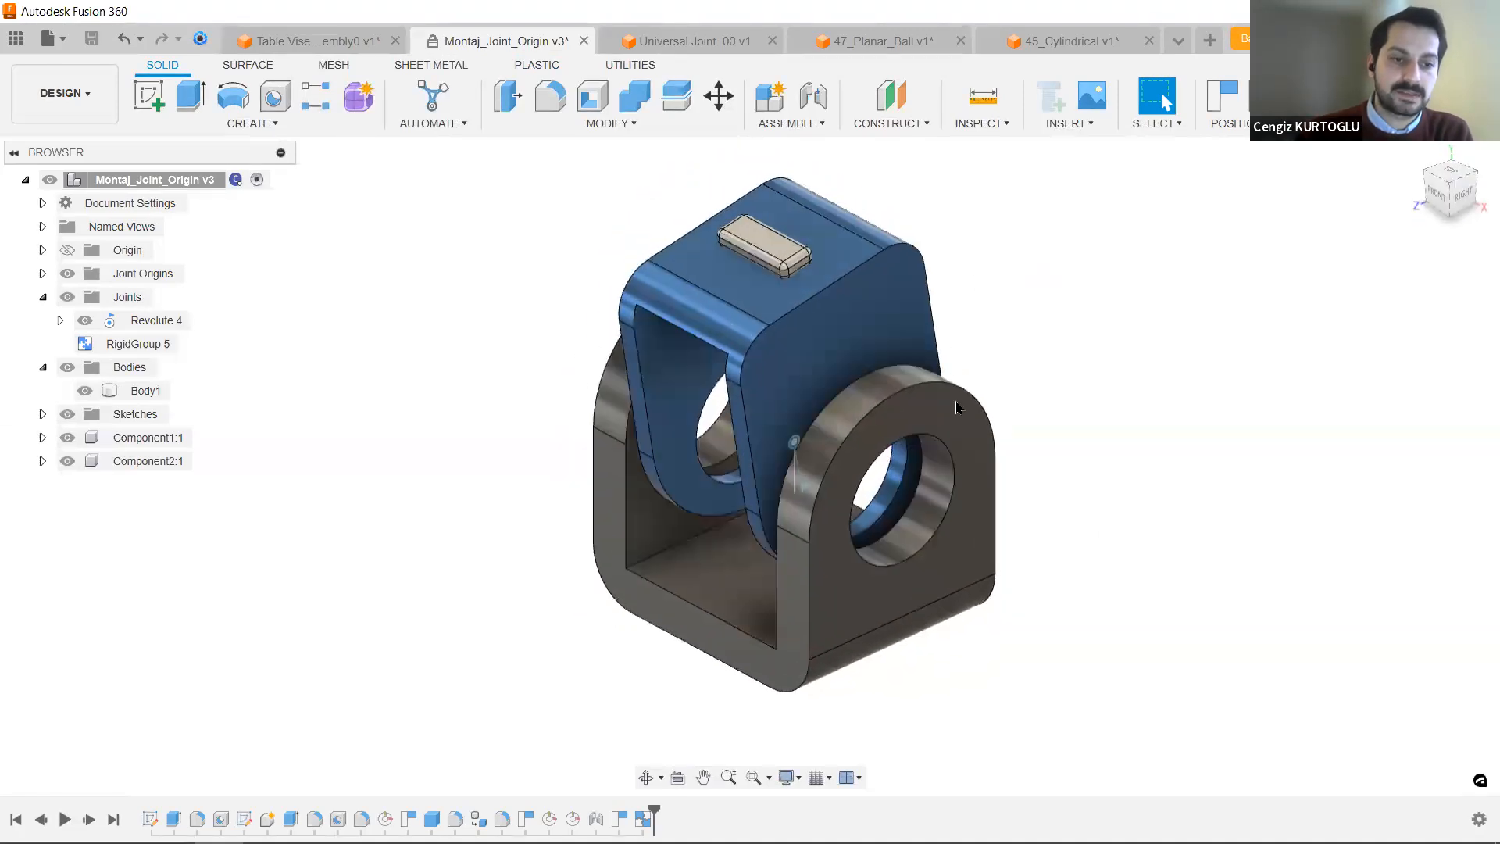
{"action": "left_click", "coordinate": [1451, 186]}
{"action": "left_click_drag", "start_coordinate": [1451, 186], "coordinate": [1416, 151]}
{"action": "left_click", "coordinate": [1414, 153]}
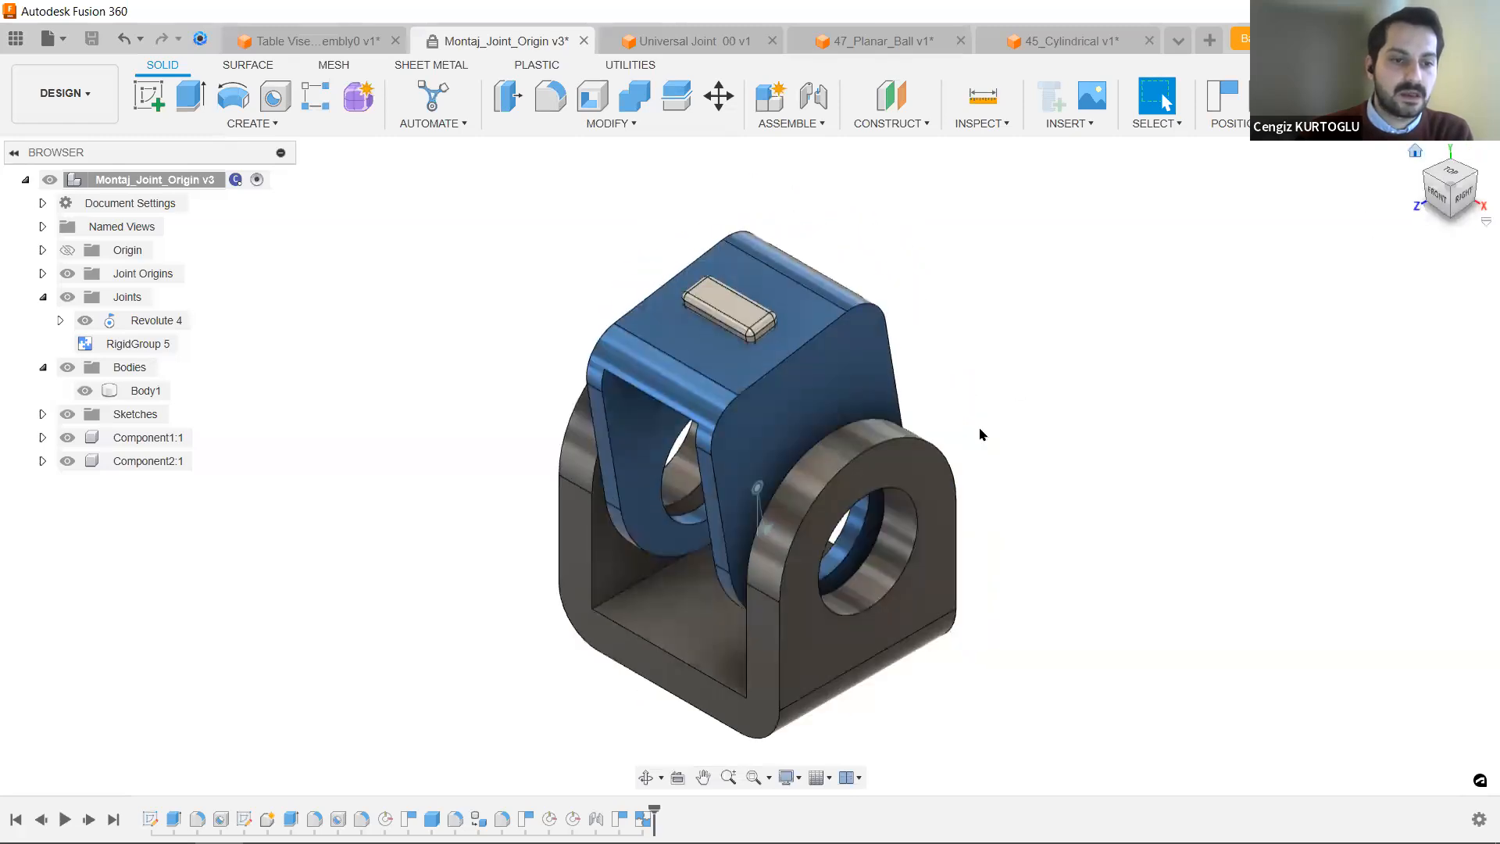
{"action": "middle_click_drag", "start_coordinate": [982, 432], "coordinate": [1028, 382]}
Swing the blue bracket about its revolute joint to test whether the small block on top, Component2, moves with it.
{"action": "left_click_drag", "start_coordinate": [820, 326], "coordinate": [722, 382]}
{"action": "left_click_drag", "start_coordinate": [906, 307], "coordinate": [803, 255]}
{"action": "left_click", "coordinate": [803, 241]}
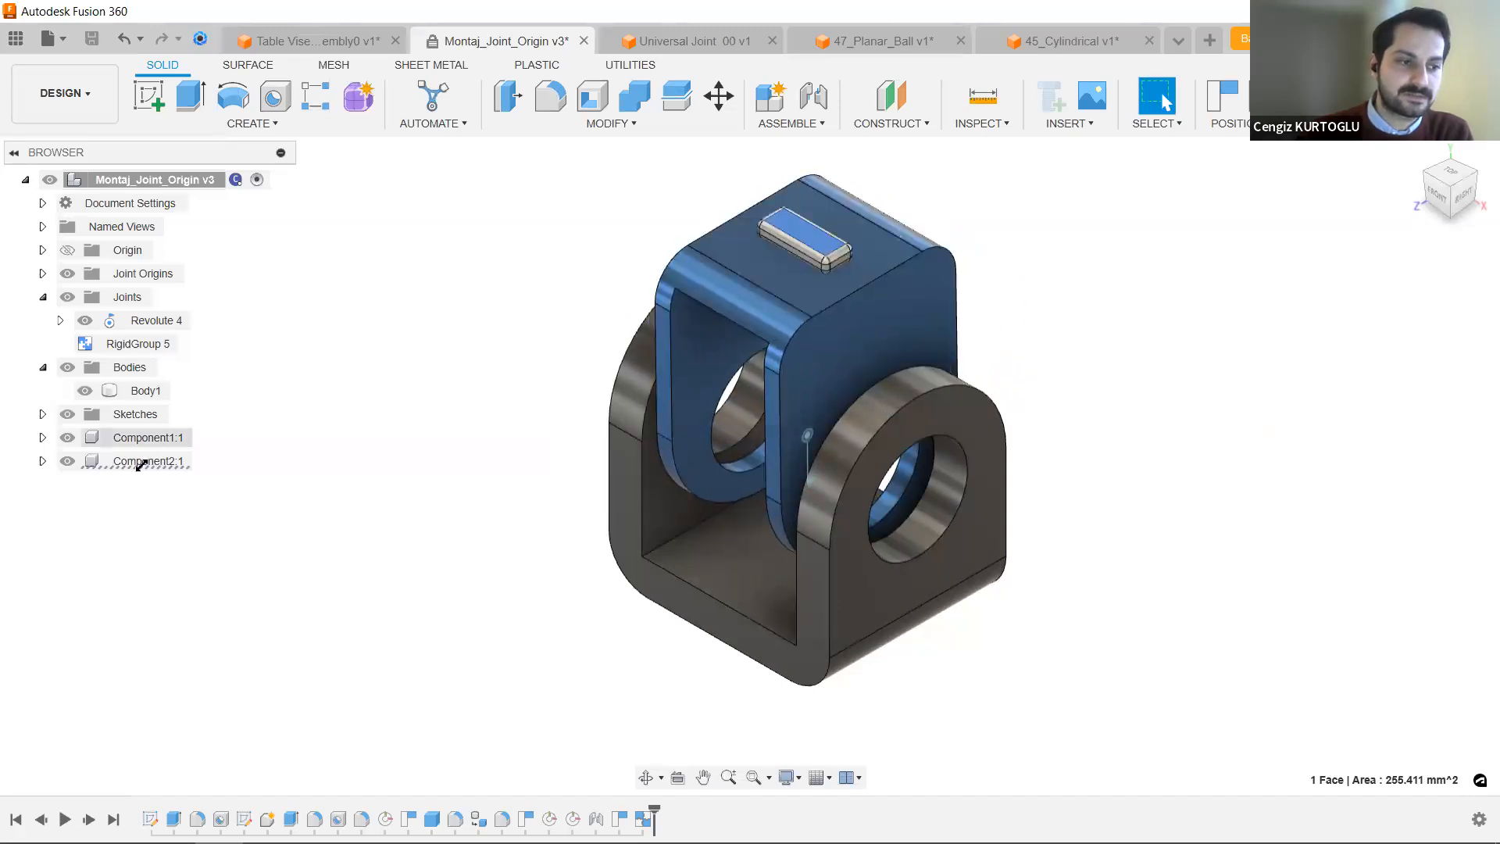
{"action": "left_click", "coordinate": [149, 461]}
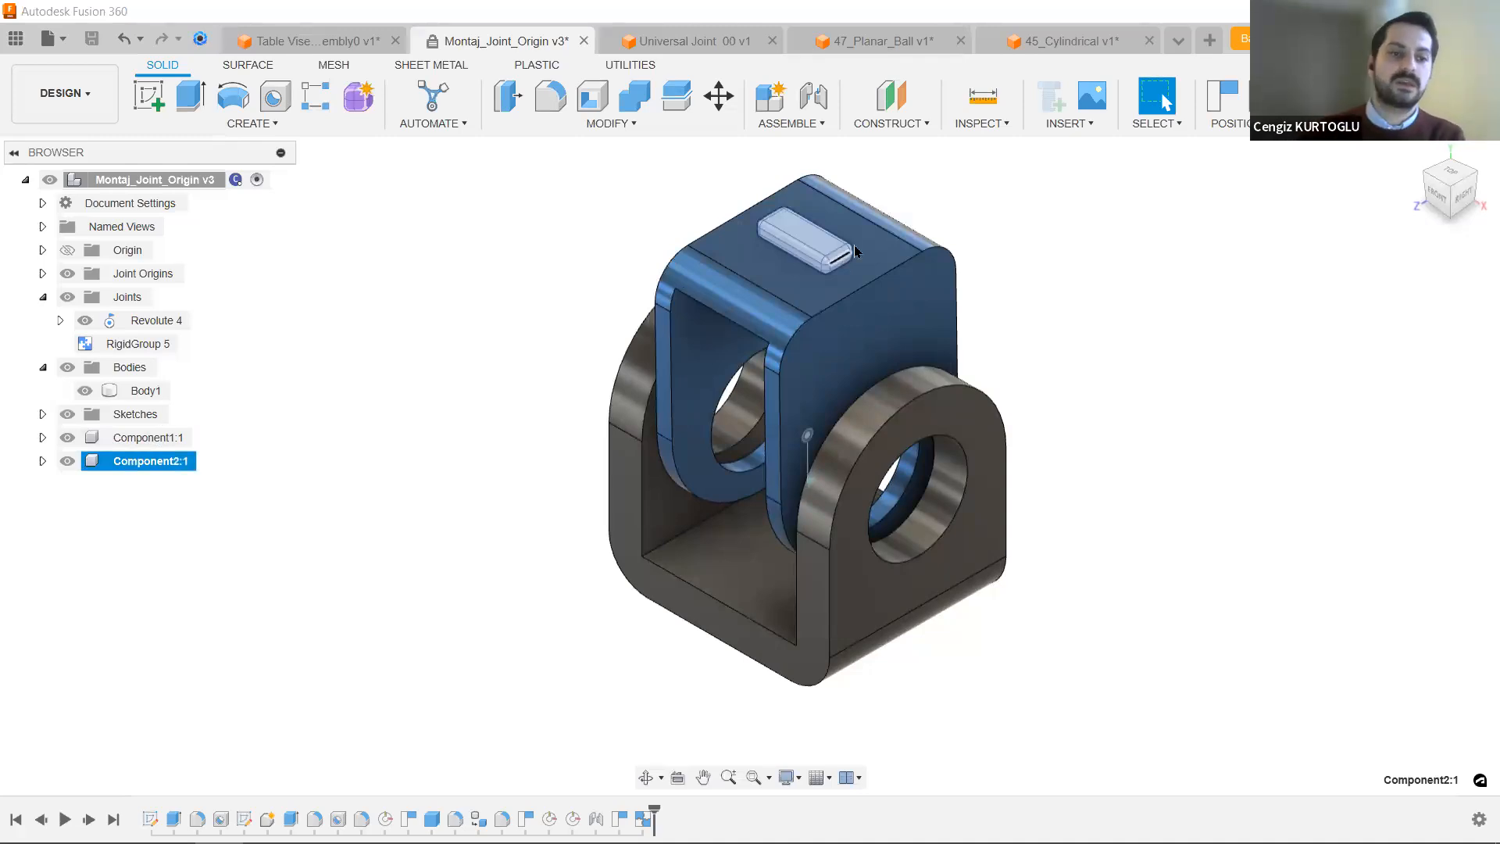
{"action": "left_click_drag", "start_coordinate": [897, 304], "coordinate": [833, 379]}
{"action": "left_click", "coordinate": [1062, 367]}
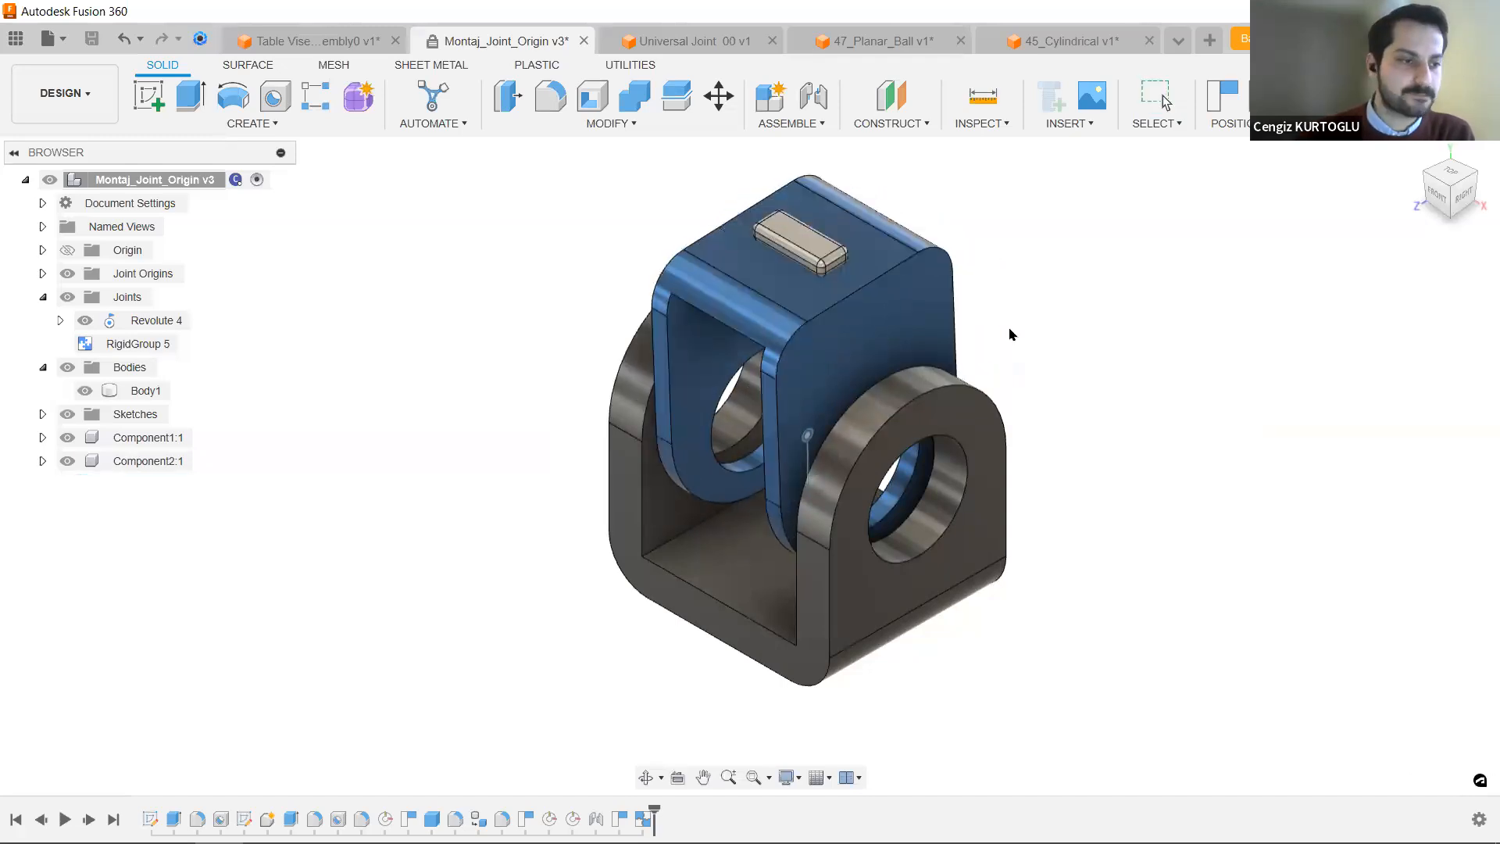
Delete the rigid group RigidGroup 5 from the bracket assembly.
{"action": "scroll", "coordinate": [1099, 288], "scroll_direction": "up", "scroll_amount": 1}
{"action": "mouse_move", "coordinate": [1072, 313]}
{"action": "middle_mouse_down"}
{"action": "mouse_move", "coordinate": [1099, 288]}
{"action": "mouse_move", "coordinate": [1099, 311]}
{"action": "middle_mouse_up"}
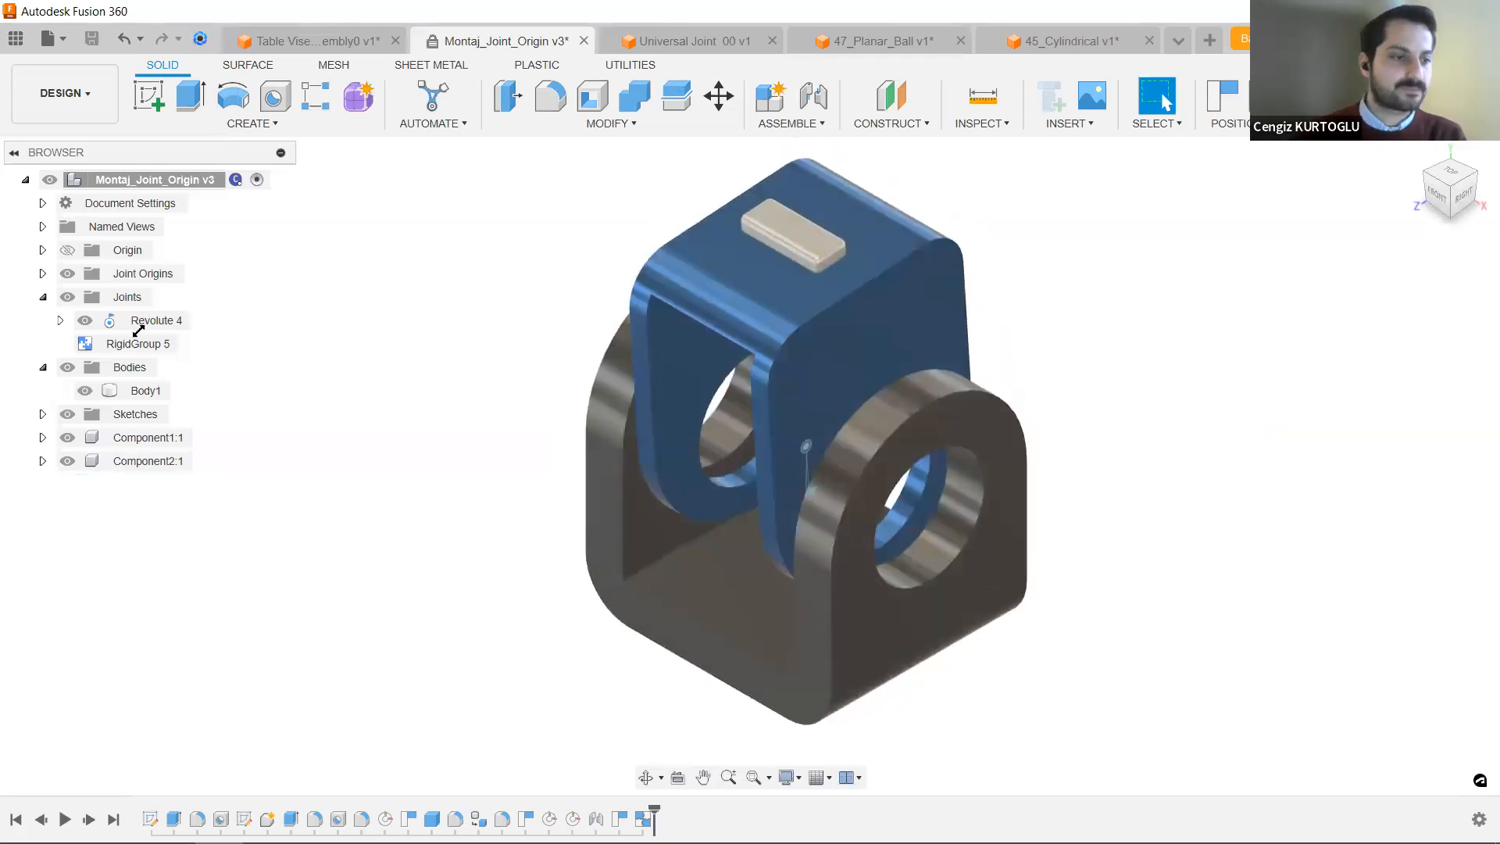
{"action": "left_click", "coordinate": [142, 344]}
{"action": "key", "text": "Delete"}
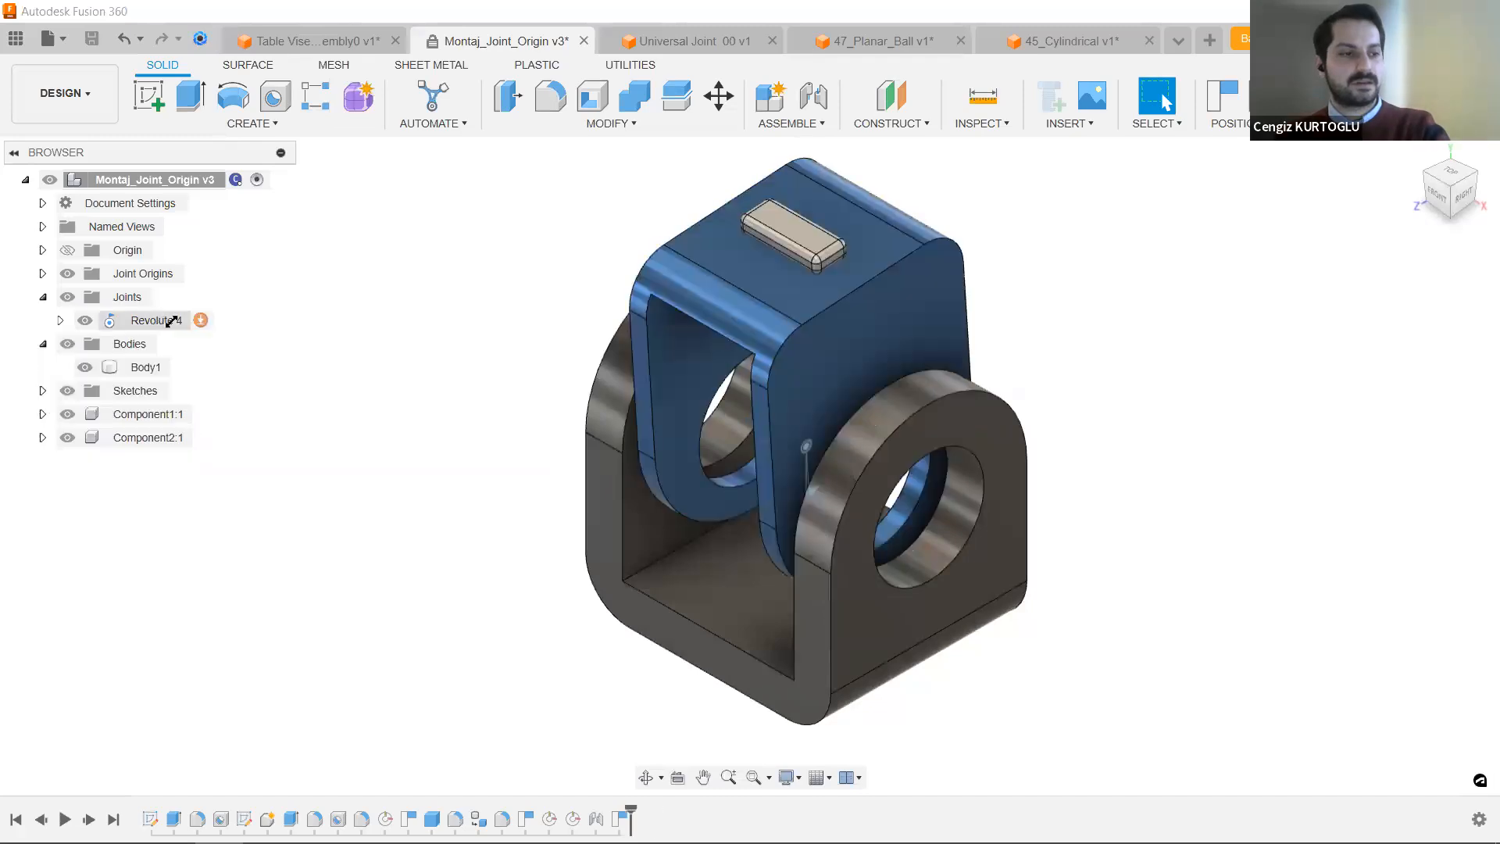
Delete the Revolute 4 joint that connects the blue bracket to the grey bracket.
{"action": "left_click", "coordinate": [153, 321]}
{"action": "key", "text": "Delete"}
{"action": "left_click", "coordinate": [670, 471]}
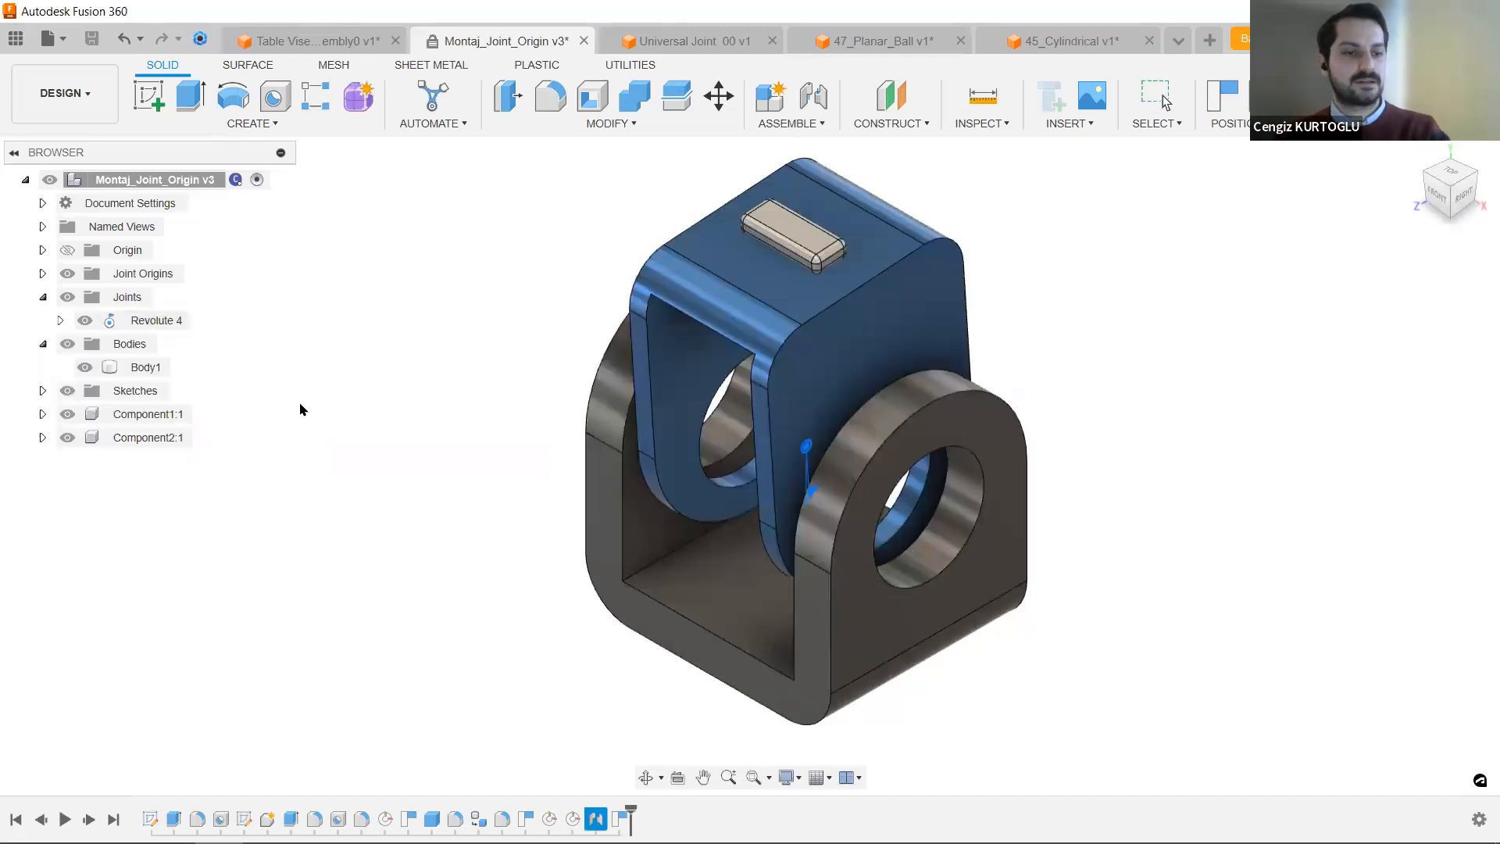
Move the loose small block and the blue bracket away from the grey bracket so all three parts stand apart.
{"action": "left_click_drag", "start_coordinate": [1092, 162], "coordinate": [1351, 253]}
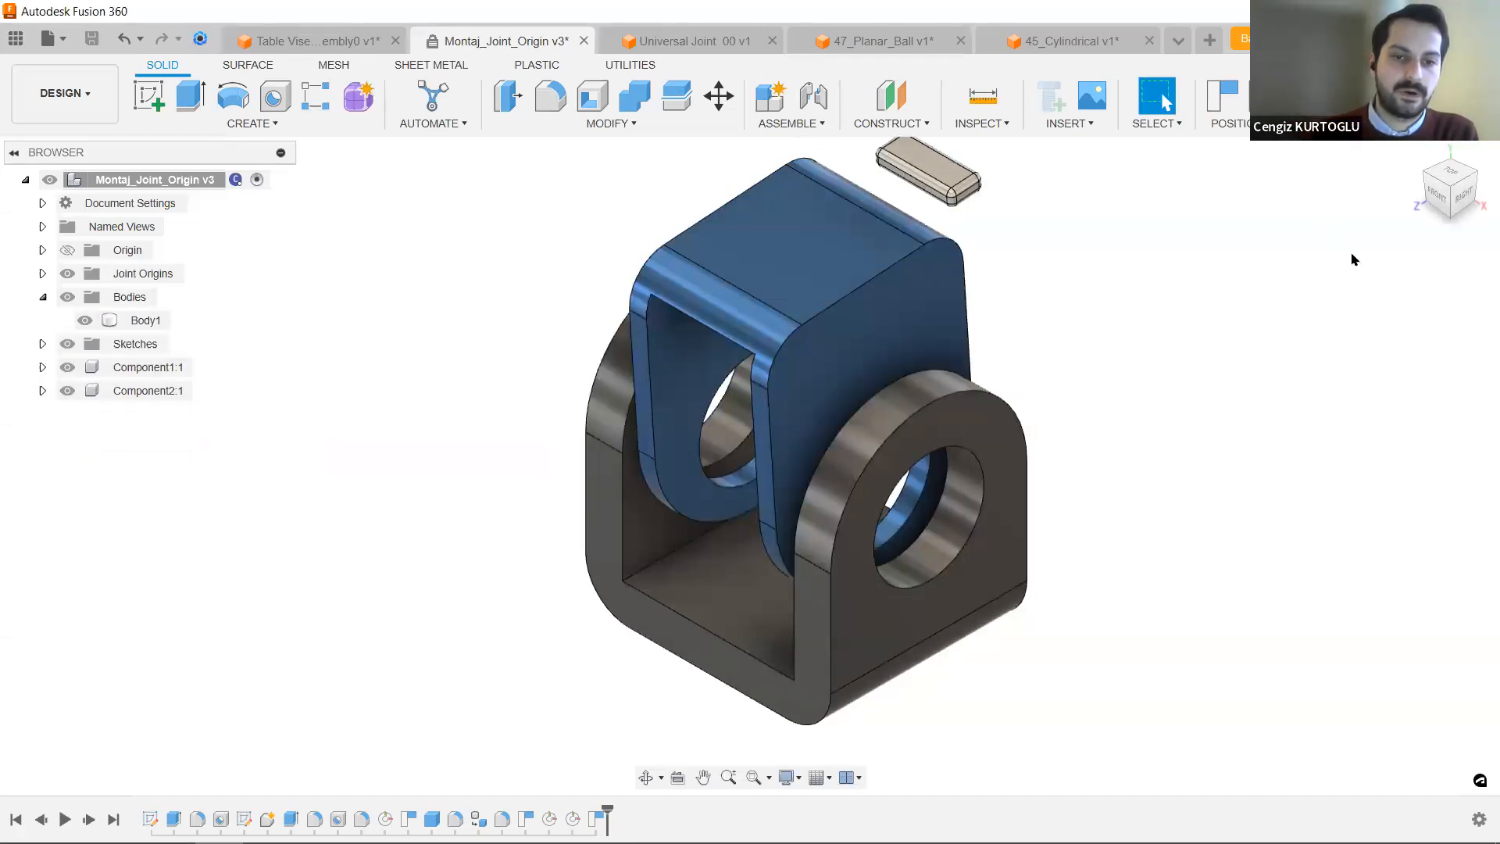
{"action": "left_click_drag", "start_coordinate": [796, 420], "coordinate": [328, 284]}
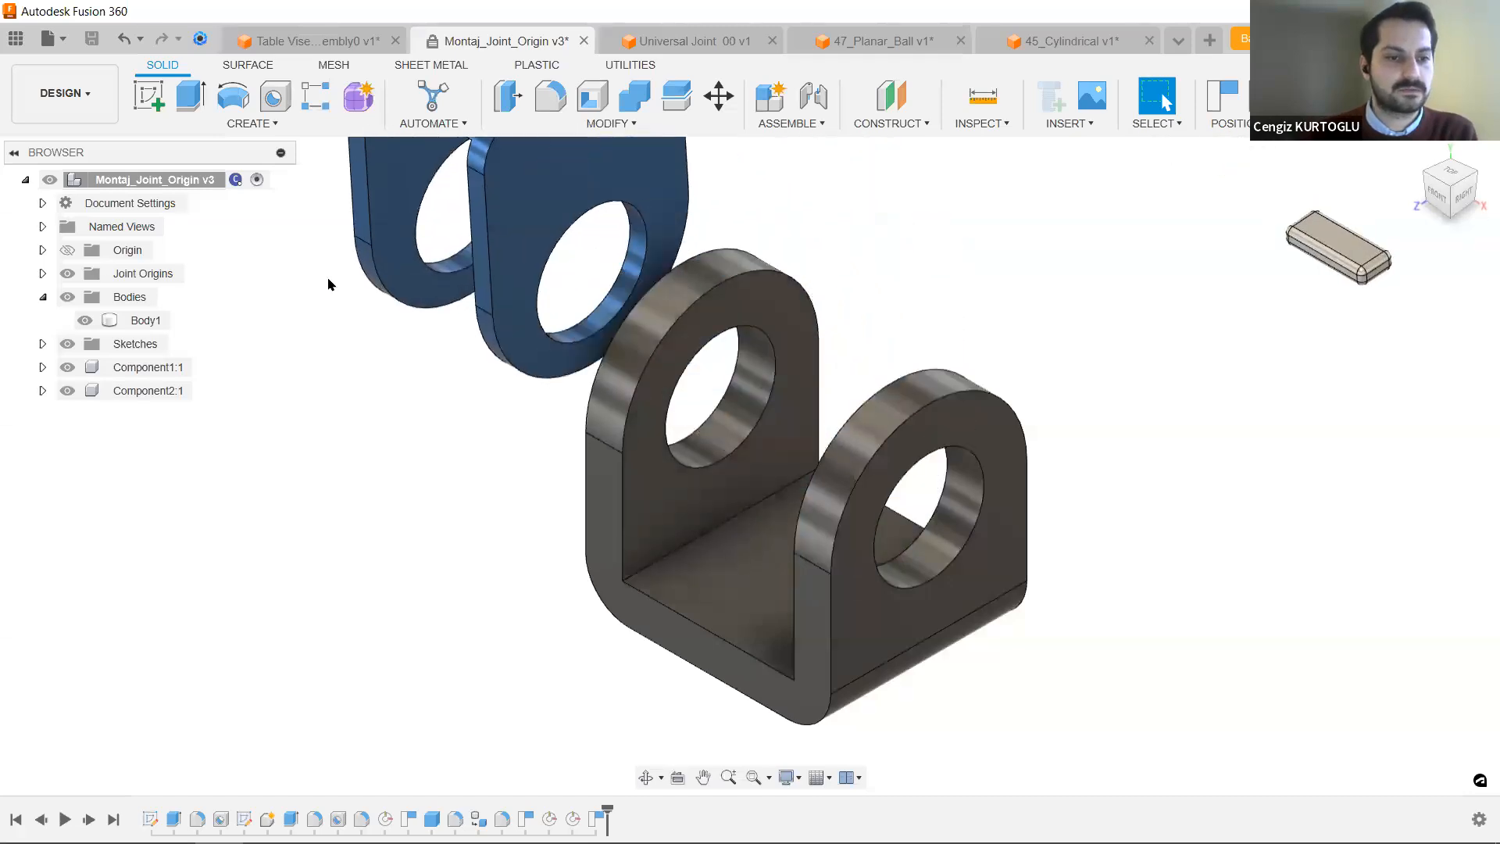
{"action": "scroll", "coordinate": [912, 279], "scroll_direction": "down", "scroll_amount": 2}
{"action": "middle_click_drag", "start_coordinate": [914, 281], "coordinate": [890, 365]}
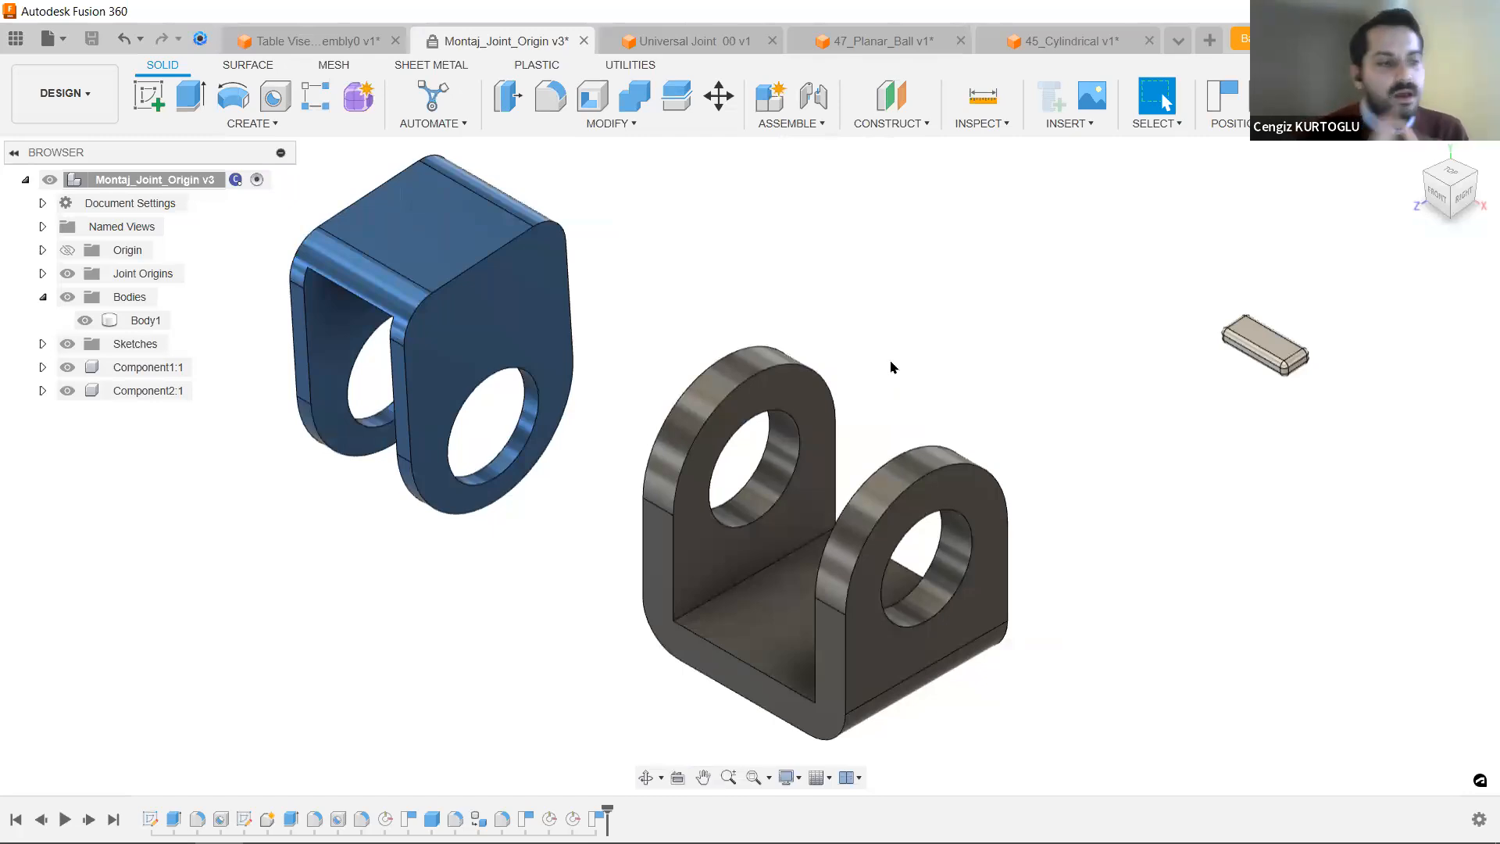
Check which part Body1 is, and nudge the blue bracket and the small block to test whether they move freely.
{"action": "left_click", "coordinate": [790, 603]}
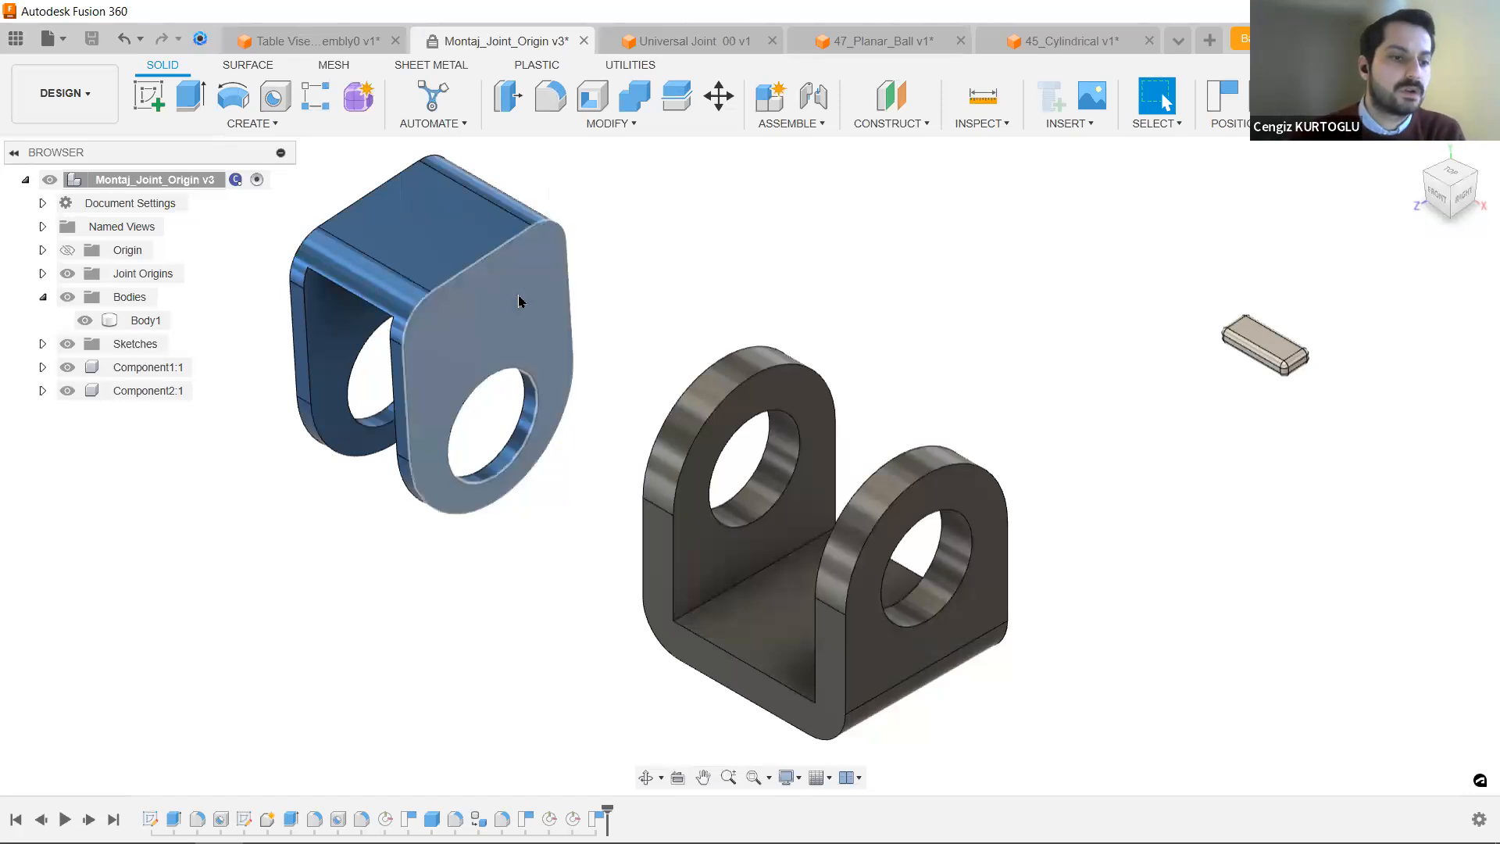
{"action": "left_click_drag", "start_coordinate": [521, 302], "coordinate": [537, 297]}
{"action": "middle_click_drag", "start_coordinate": [841, 261], "coordinate": [848, 242]}
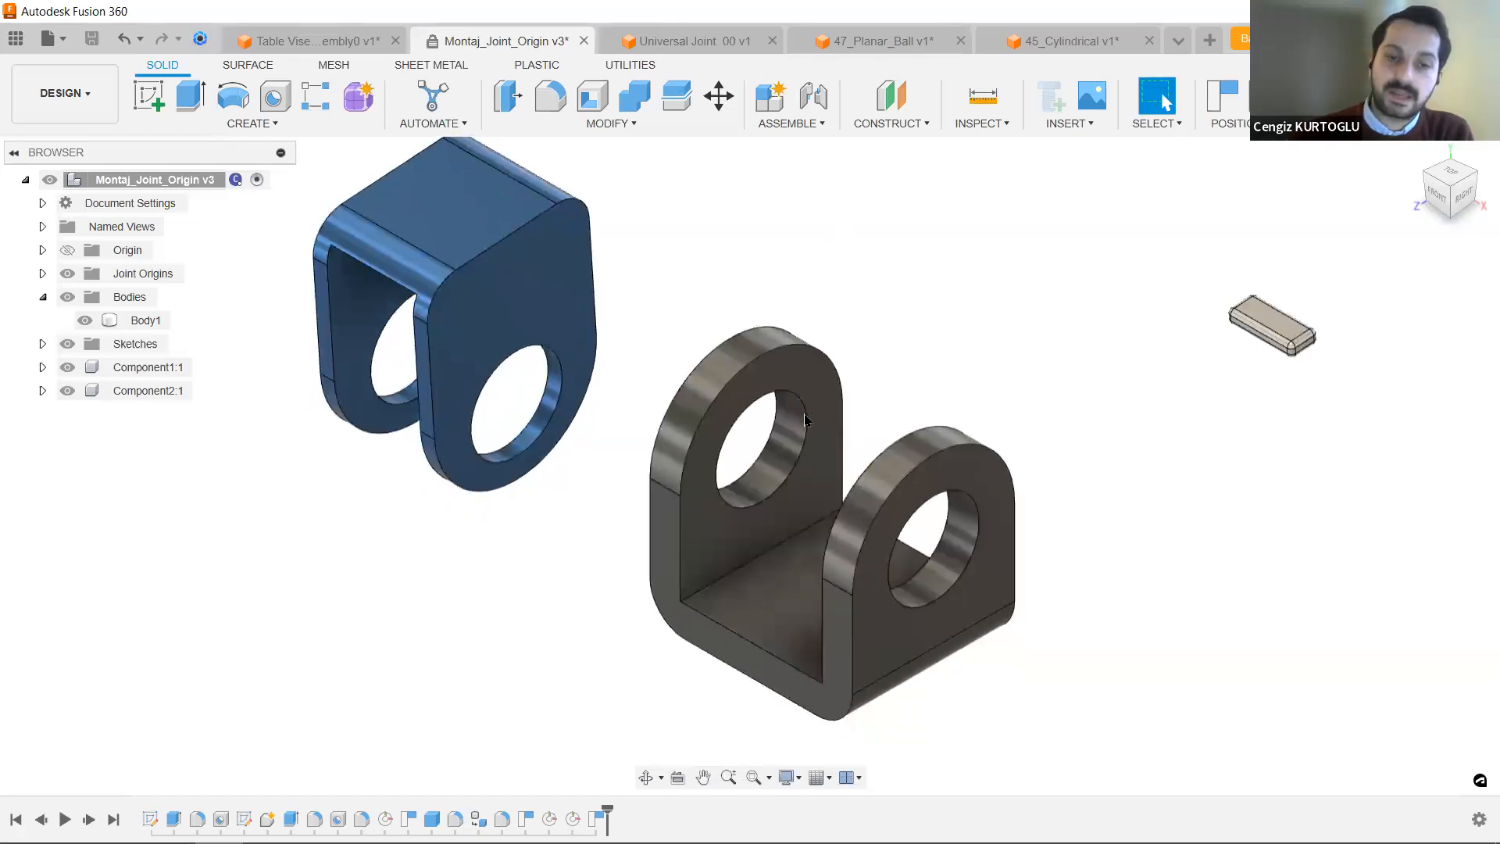
{"action": "left_click", "coordinate": [136, 324]}
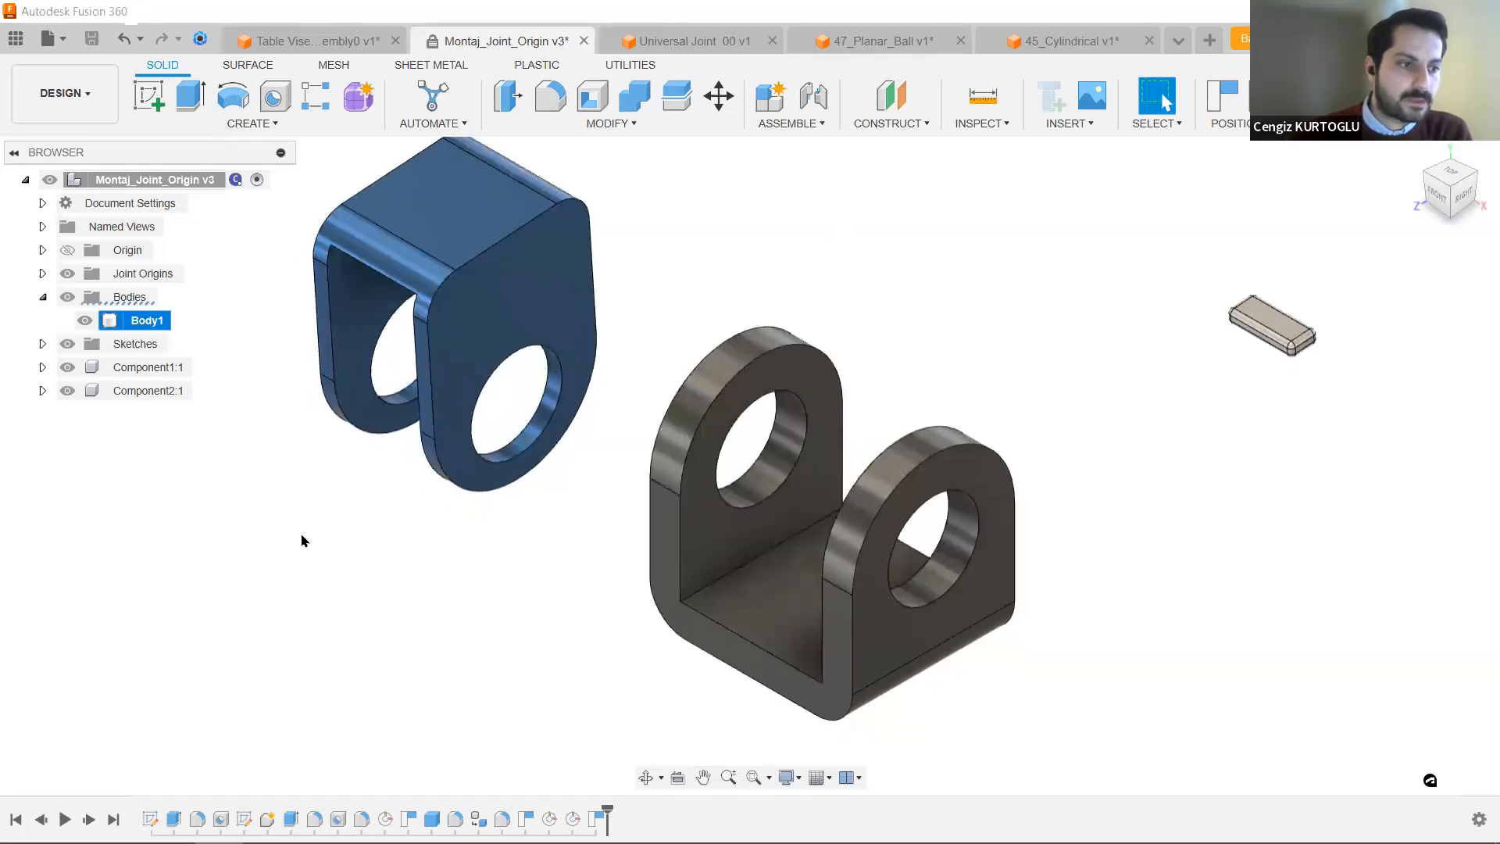
{"action": "left_click", "coordinate": [375, 513]}
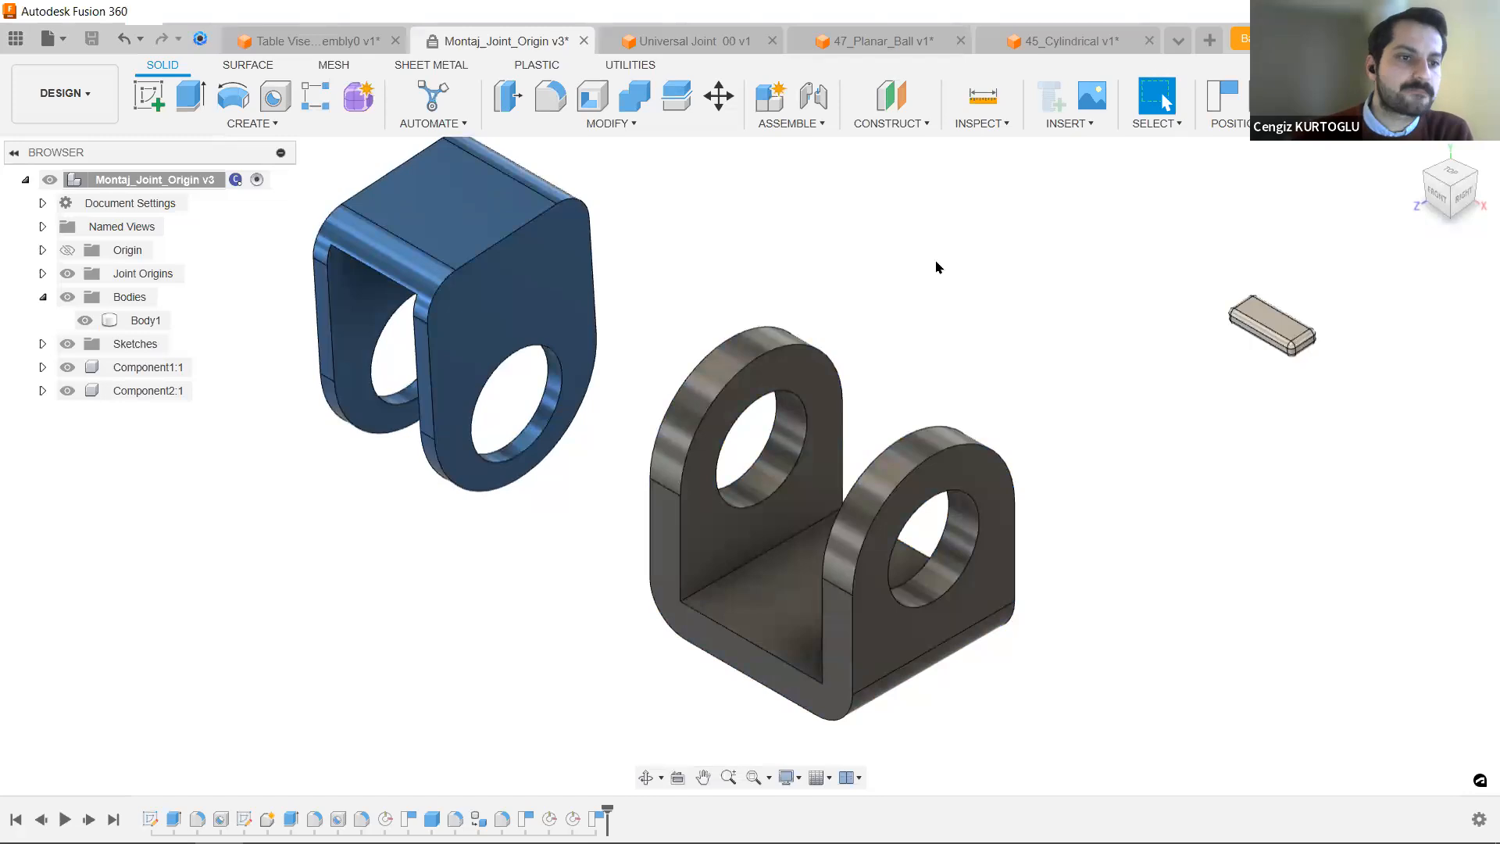
{"action": "middle_click_drag", "start_coordinate": [964, 241], "coordinate": [991, 242]}
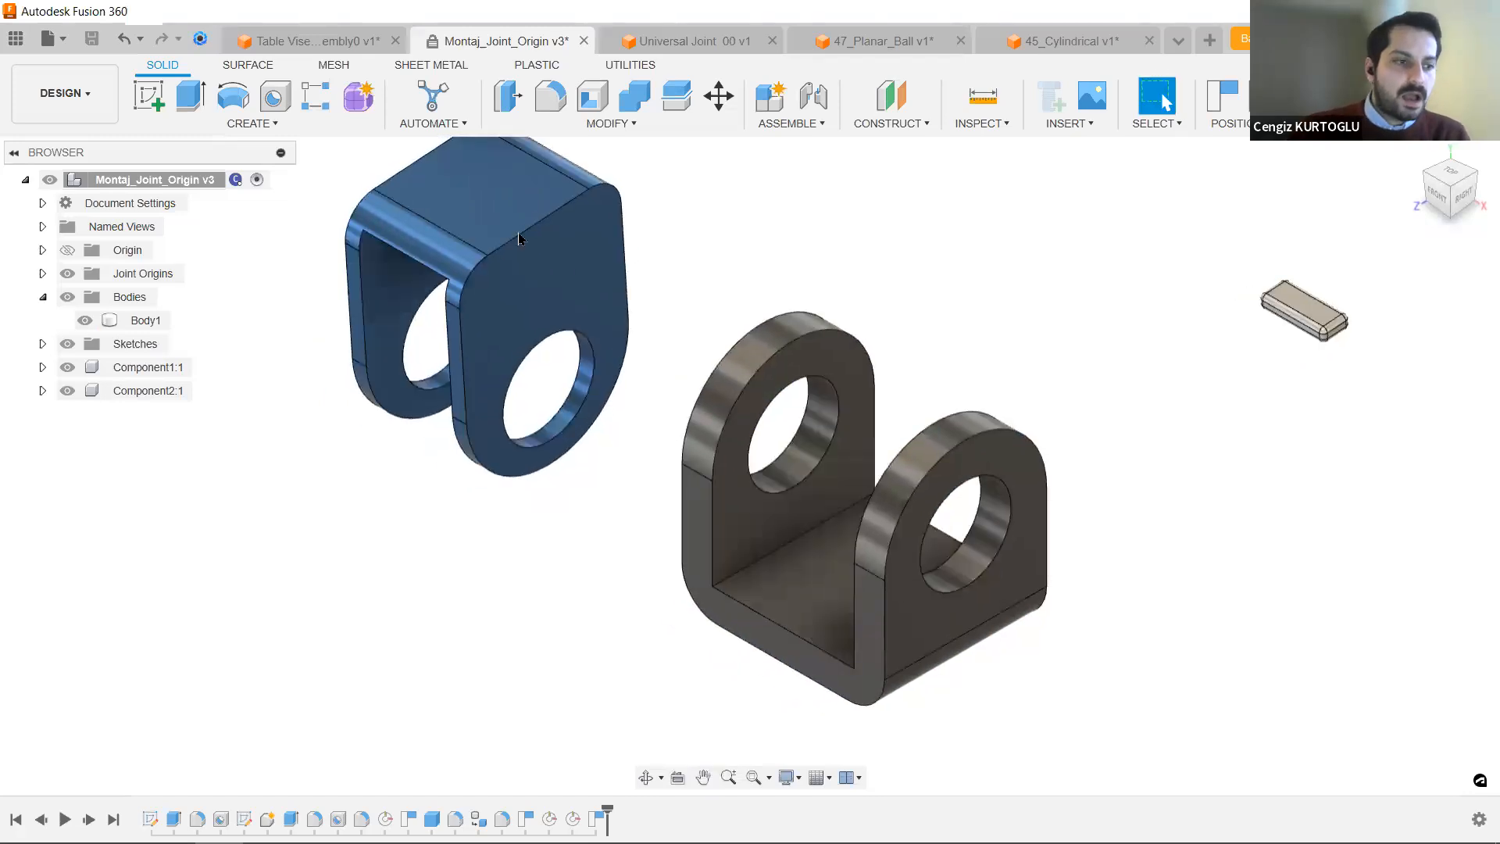
{"action": "left_click_drag", "start_coordinate": [547, 251], "coordinate": [557, 279]}
{"action": "left_click_drag", "start_coordinate": [1299, 305], "coordinate": [1299, 300]}
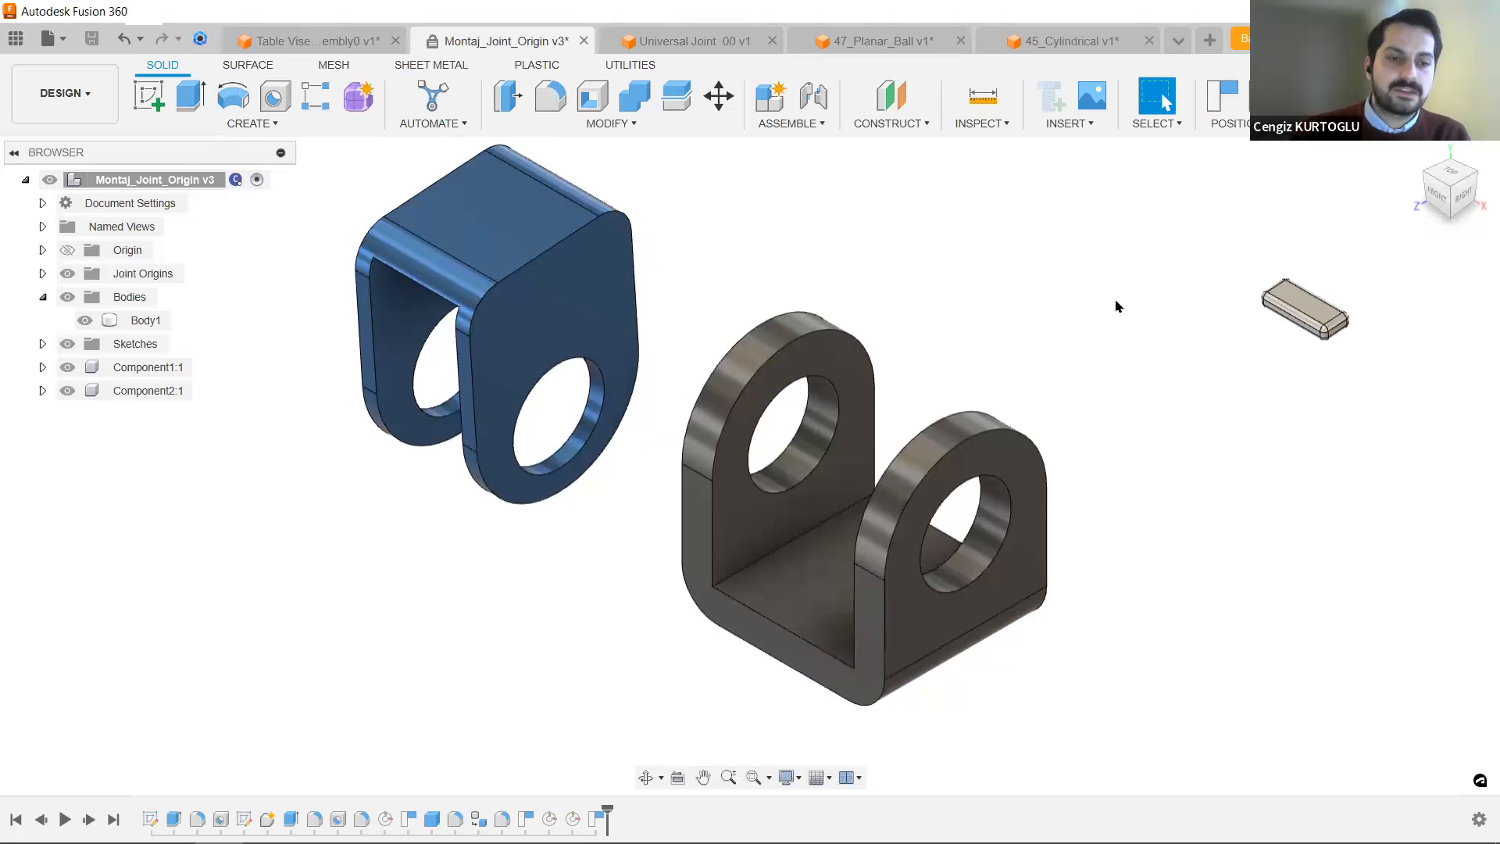
Start a joint and set the origin mode of Component 1 to Between Two Faces.
{"action": "key", "text": "j"}
{"action": "middle_click_drag", "start_coordinate": [954, 237], "coordinate": [903, 233]}
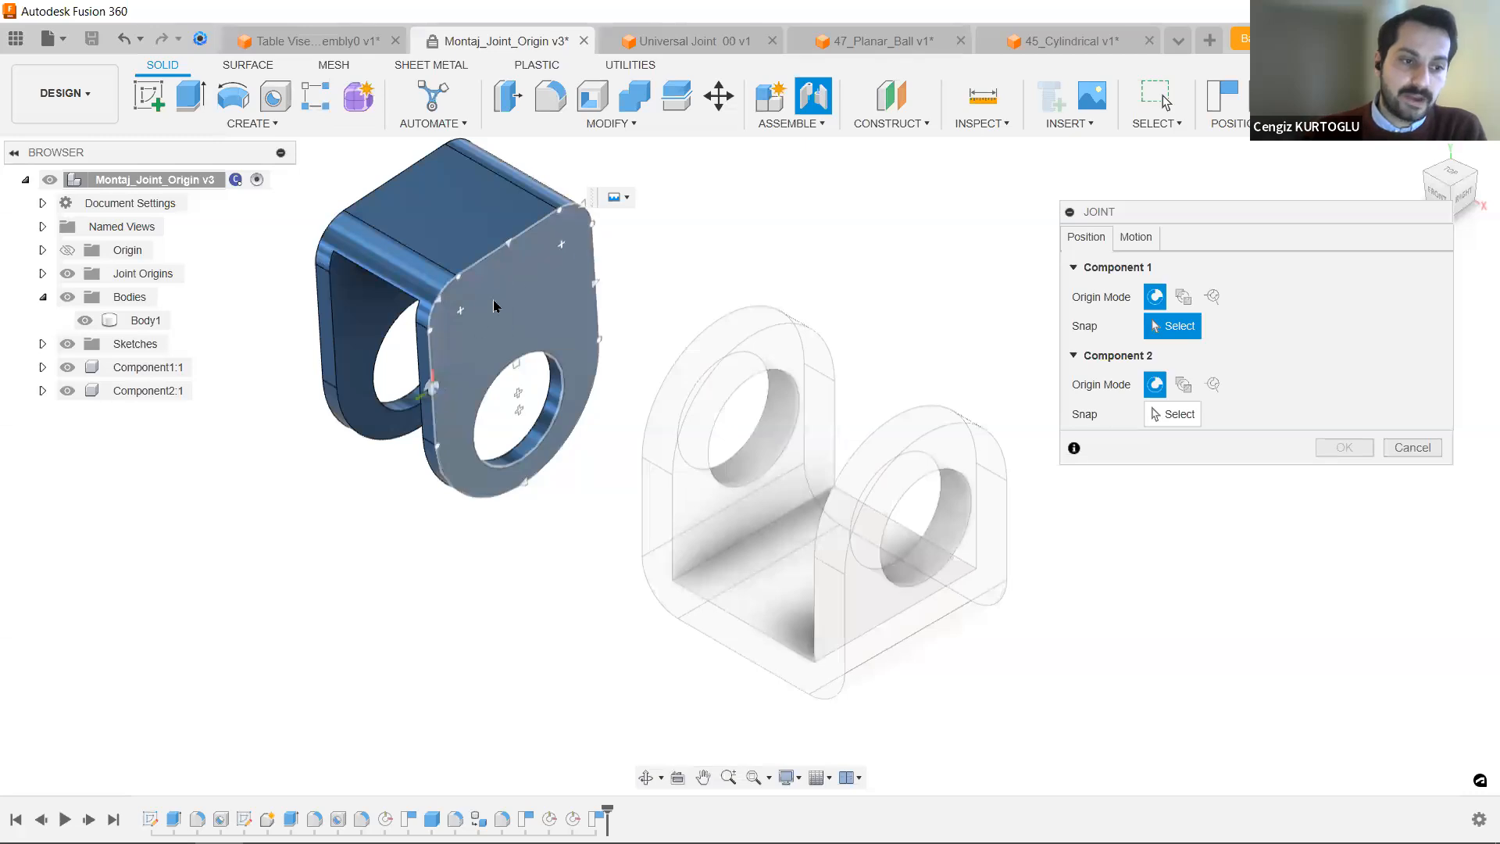
{"action": "scroll", "coordinate": [415, 279], "scroll_direction": "up", "scroll_amount": 2}
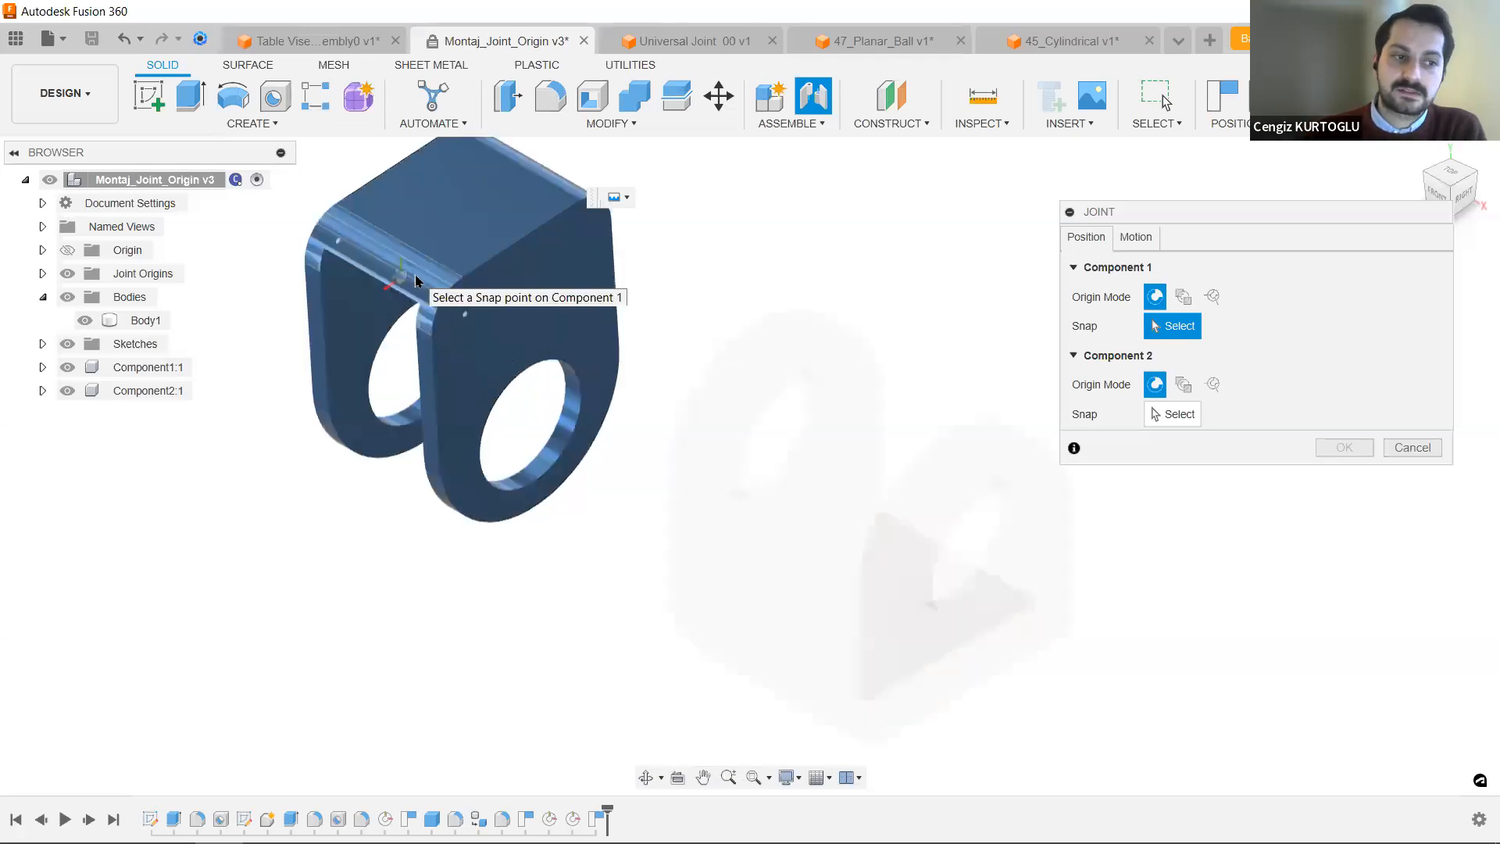
{"action": "scroll", "coordinate": [415, 279], "scroll_direction": "up", "scroll_amount": 1}
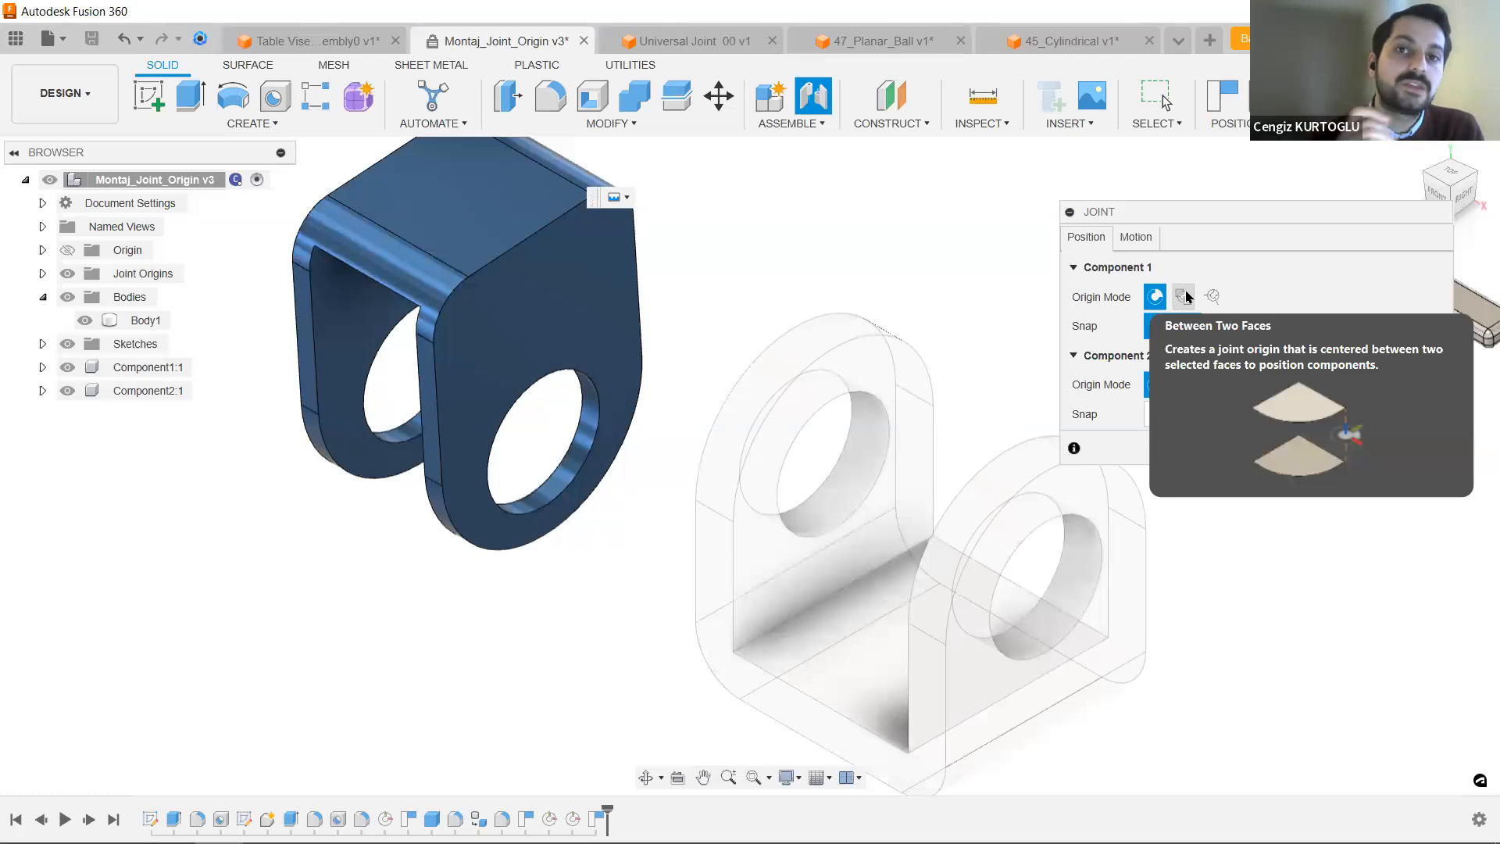
{"action": "left_click", "coordinate": [1183, 296]}
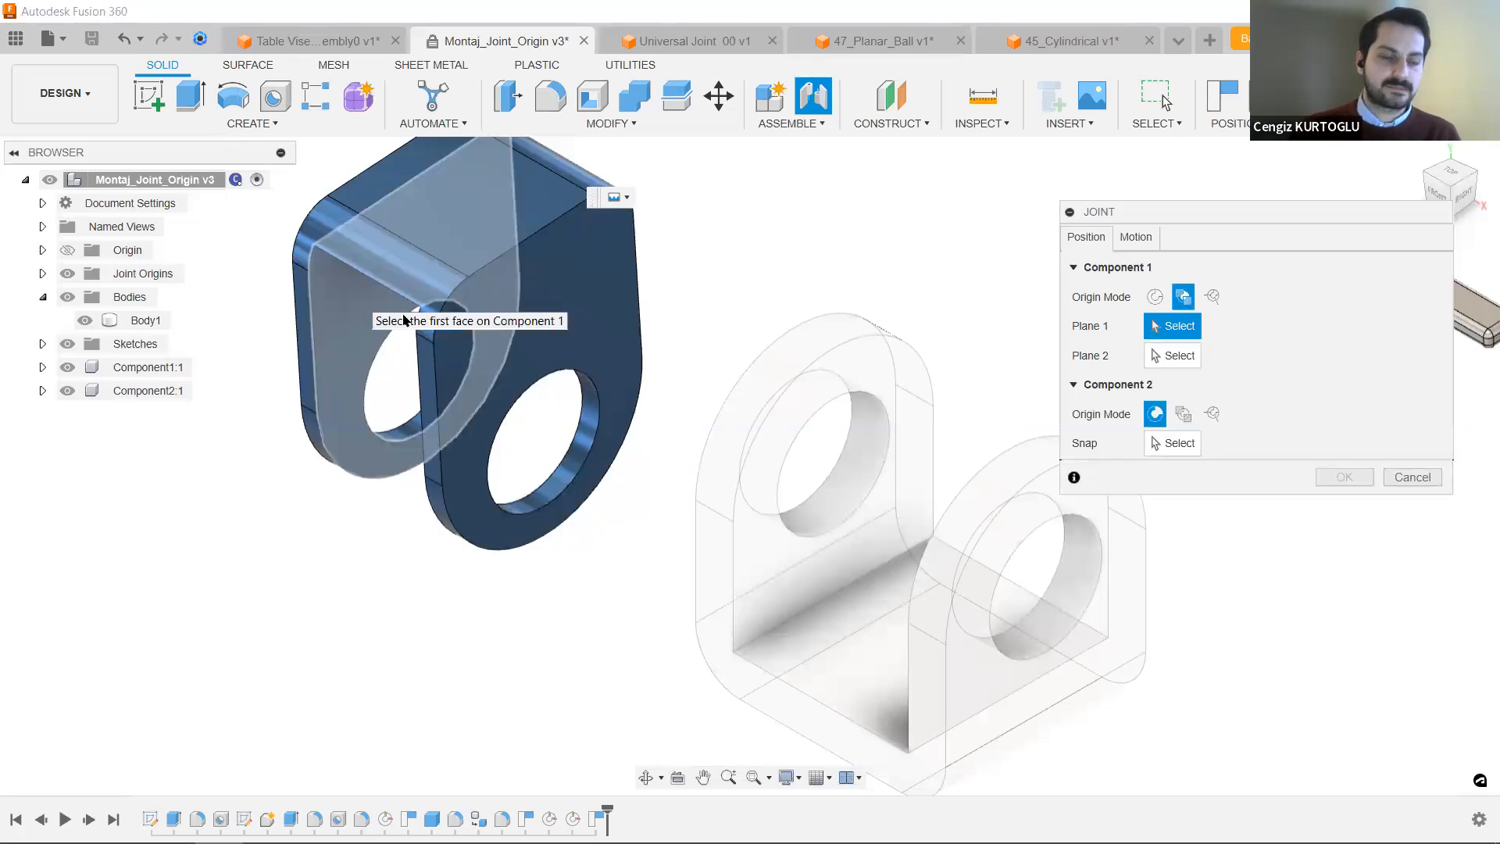
Choose the blue bracket's two opposite inner side faces as Plane 1 and Plane 2 of Component 1.
{"action": "left_click", "coordinate": [358, 288]}
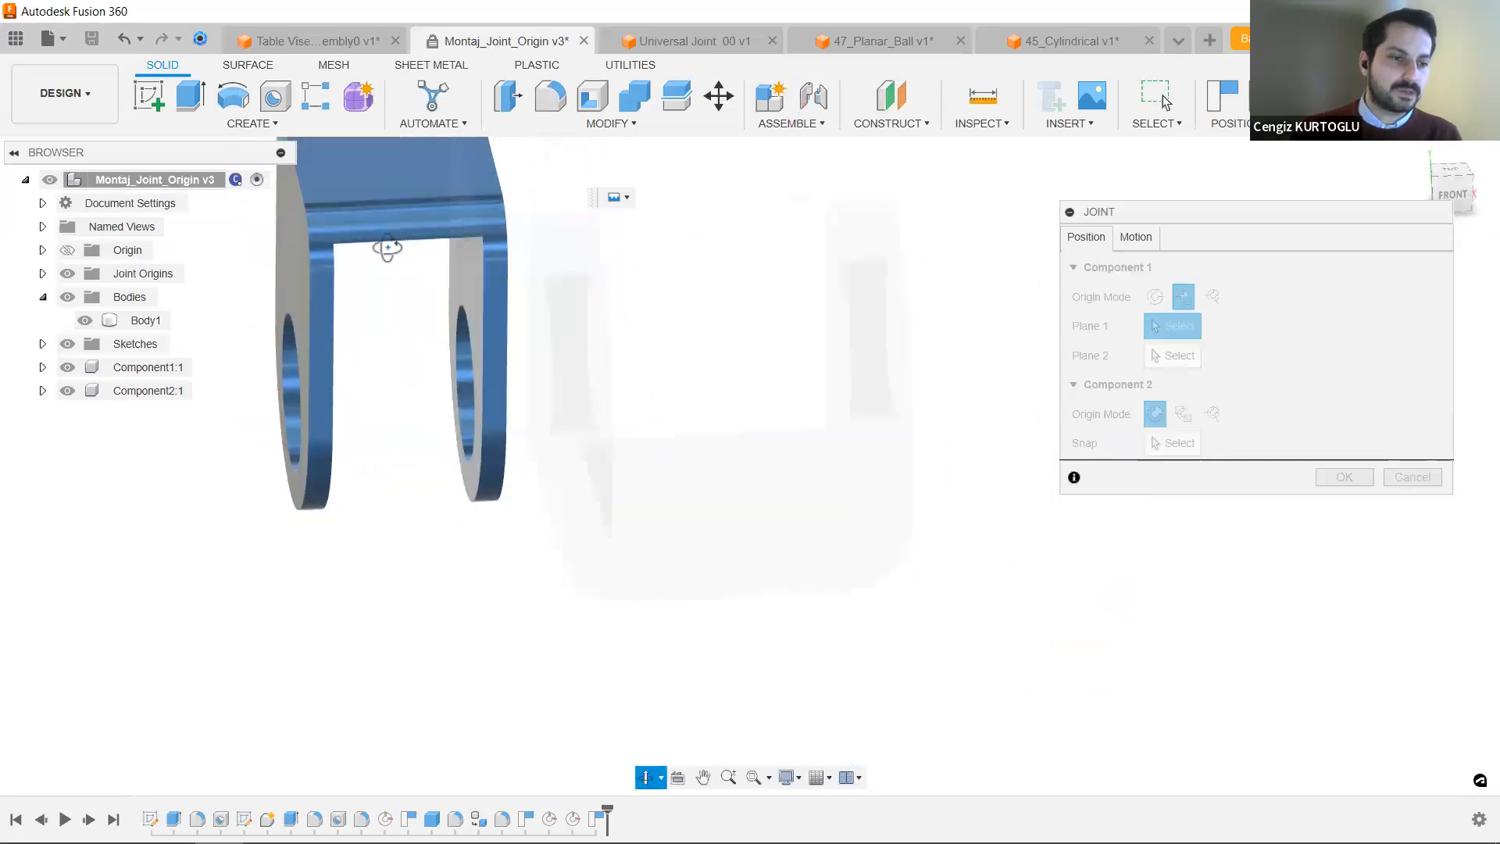
{"action": "middle_click_drag", "start_coordinate": [195, 245], "coordinate": [448, 253], "text": "shift"}
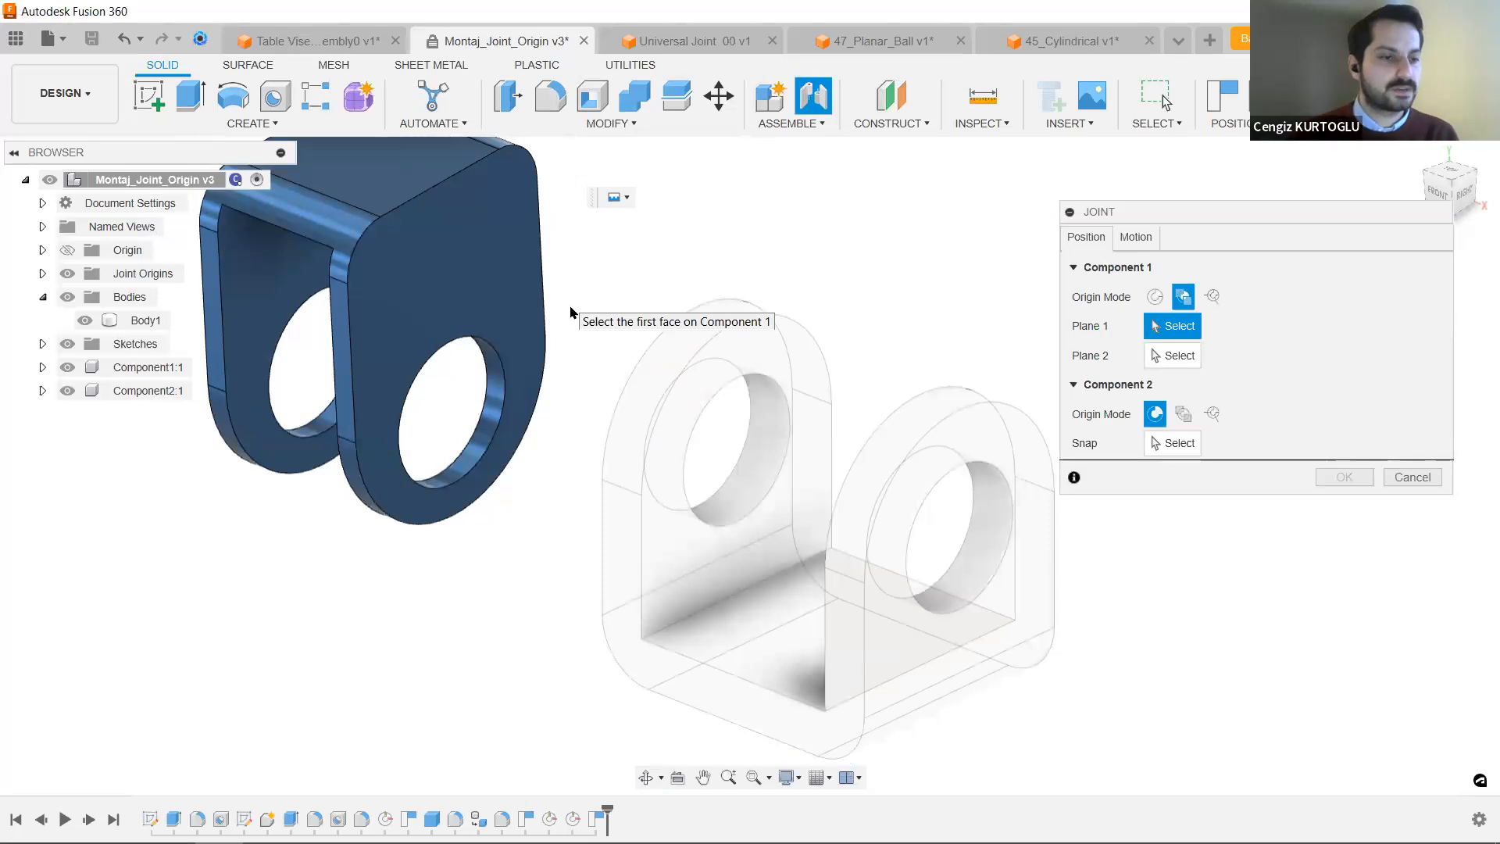
{"action": "scroll", "coordinate": [649, 365], "scroll_direction": "up", "scroll_amount": 4}
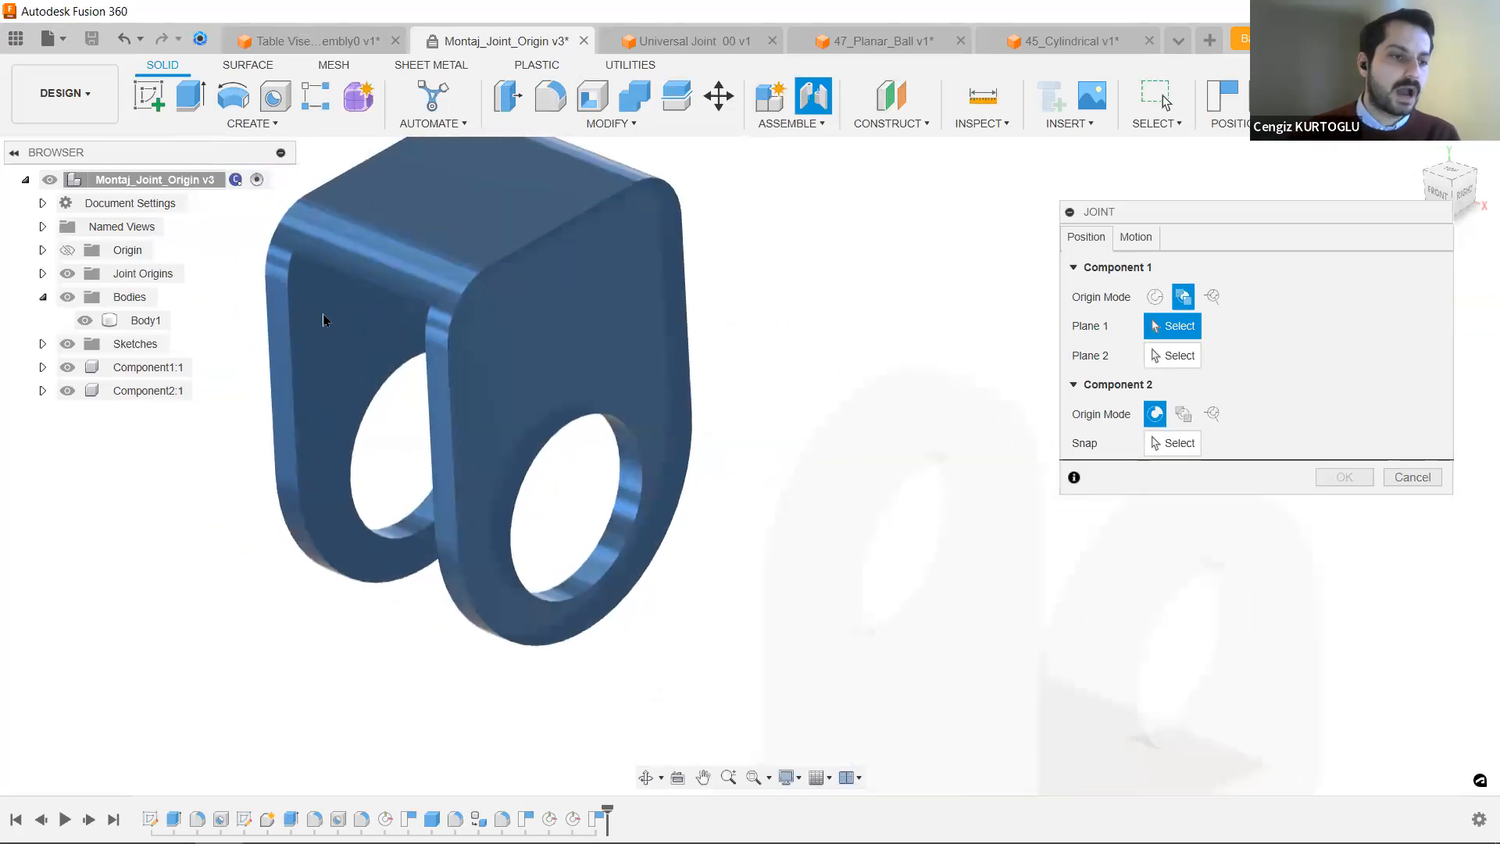
{"action": "left_click", "coordinate": [316, 313]}
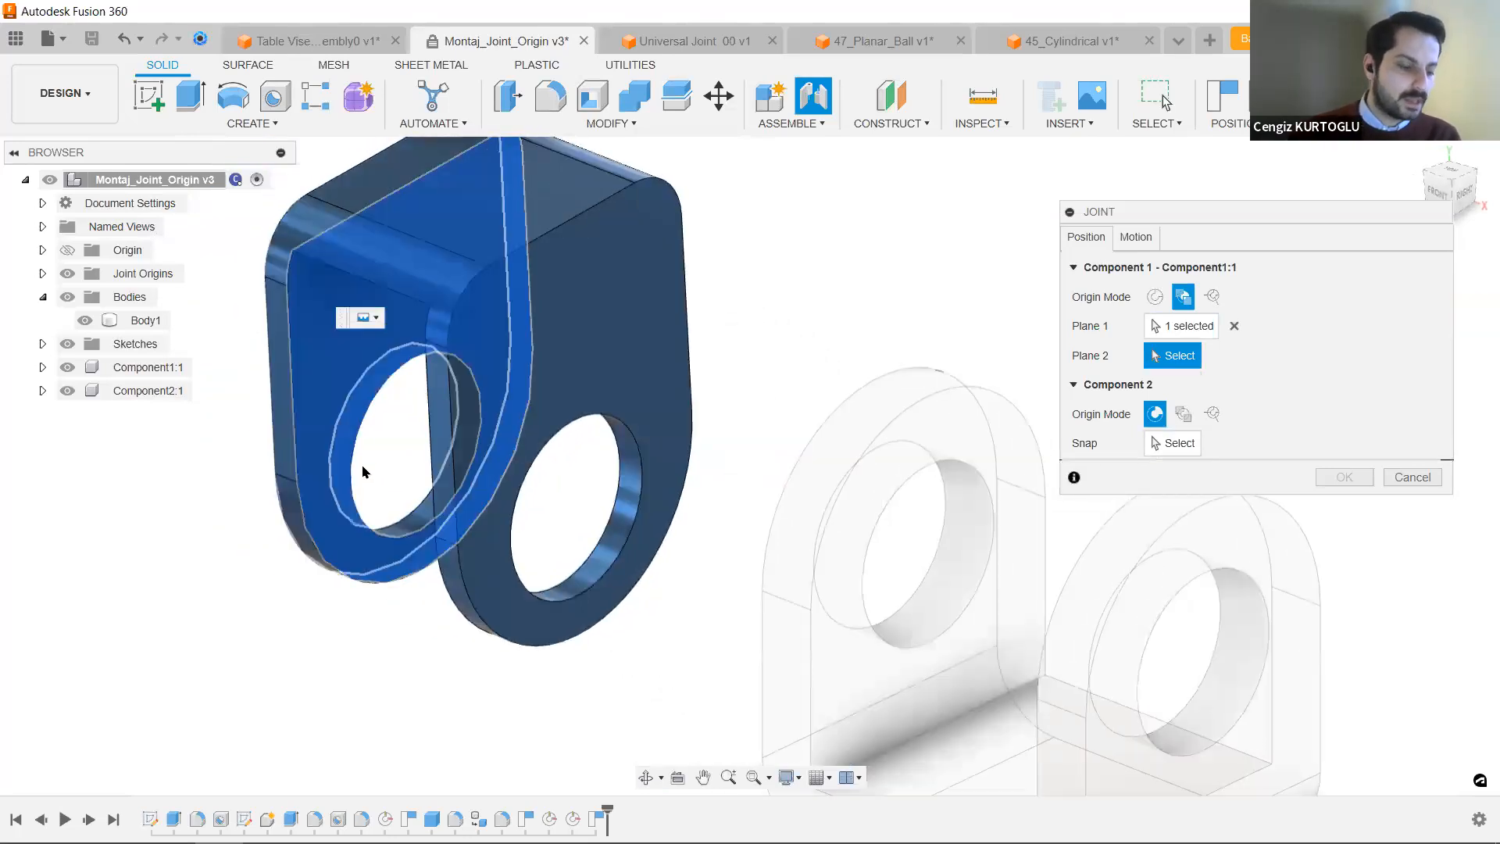
{"action": "middle_click_drag", "start_coordinate": [401, 469], "coordinate": [364, 325], "text": "shift"}
{"action": "left_click", "coordinate": [372, 359]}
{"action": "middle_click_drag", "start_coordinate": [534, 331], "coordinate": [729, 319]}
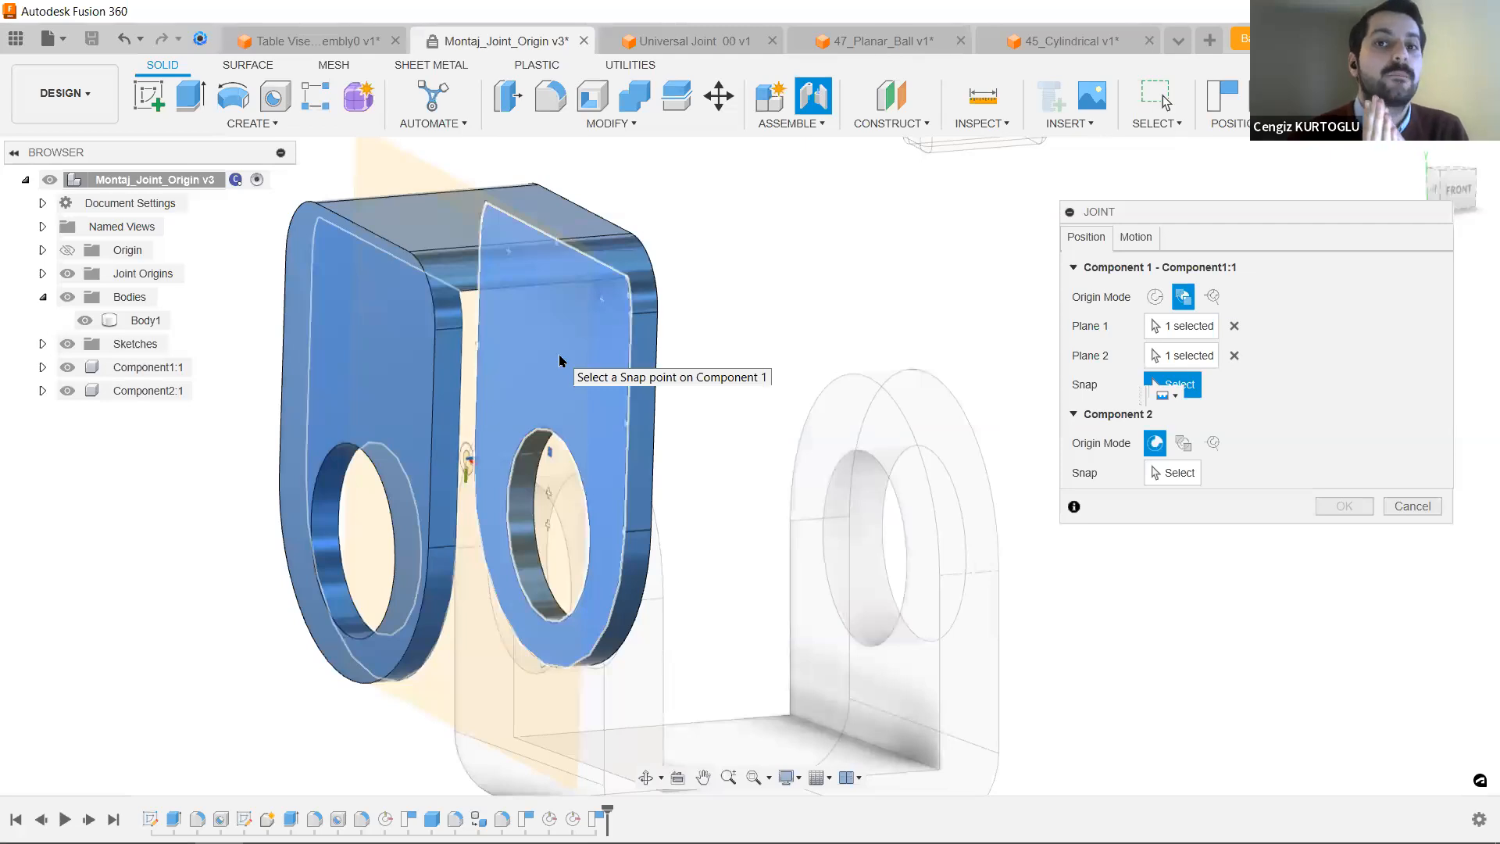
Set the circular hole edge on the blue bracket's inner face as the snap point of Component 1.
{"action": "scroll", "coordinate": [559, 360], "scroll_direction": "up", "scroll_amount": 3}
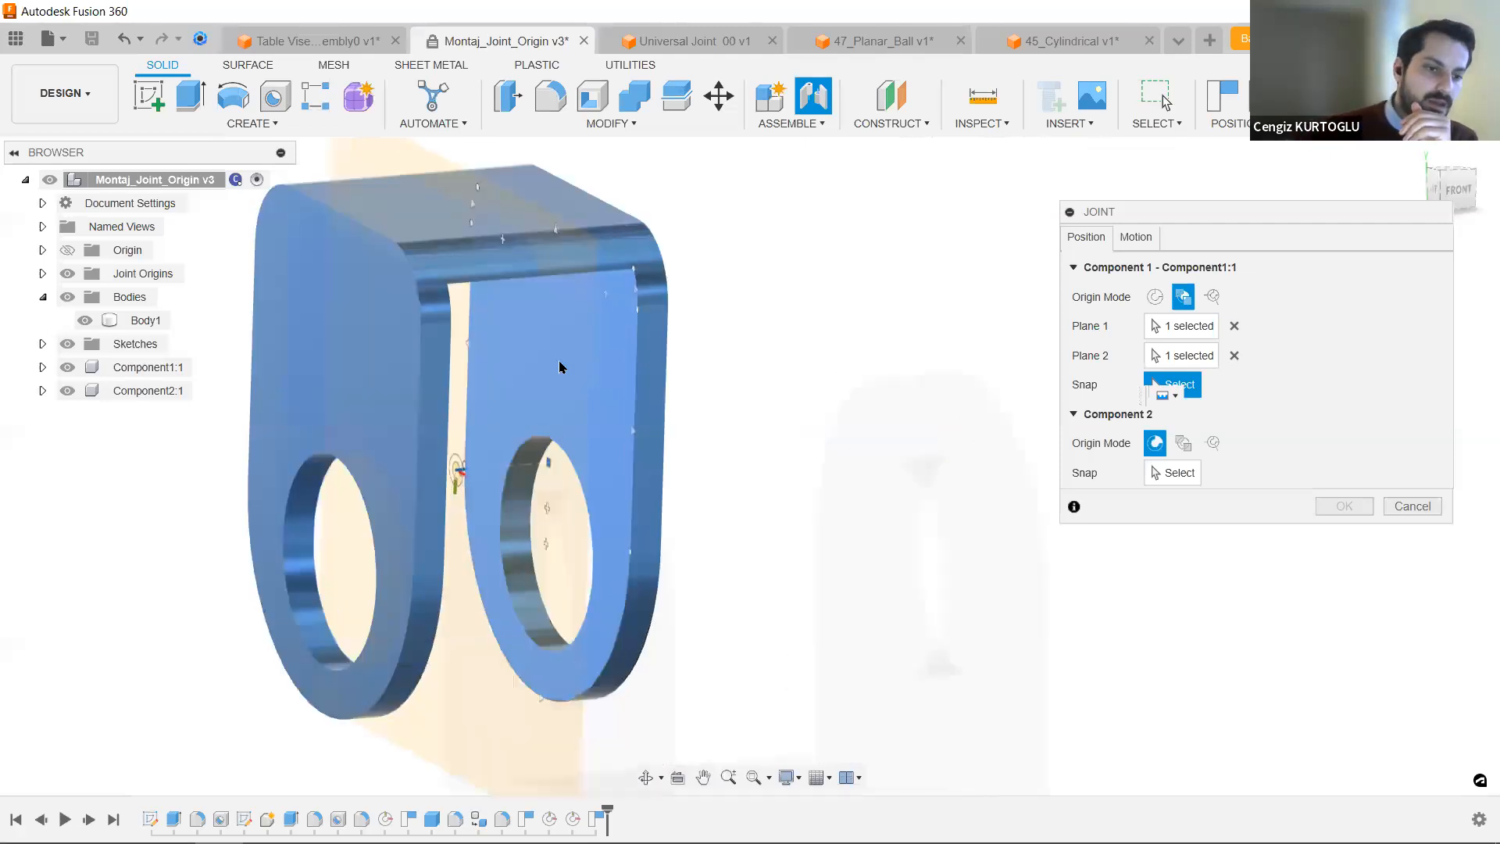
{"action": "middle_click_drag", "start_coordinate": [585, 312], "coordinate": [720, 314]}
{"action": "scroll", "coordinate": [630, 294], "scroll_direction": "down", "scroll_amount": 1}
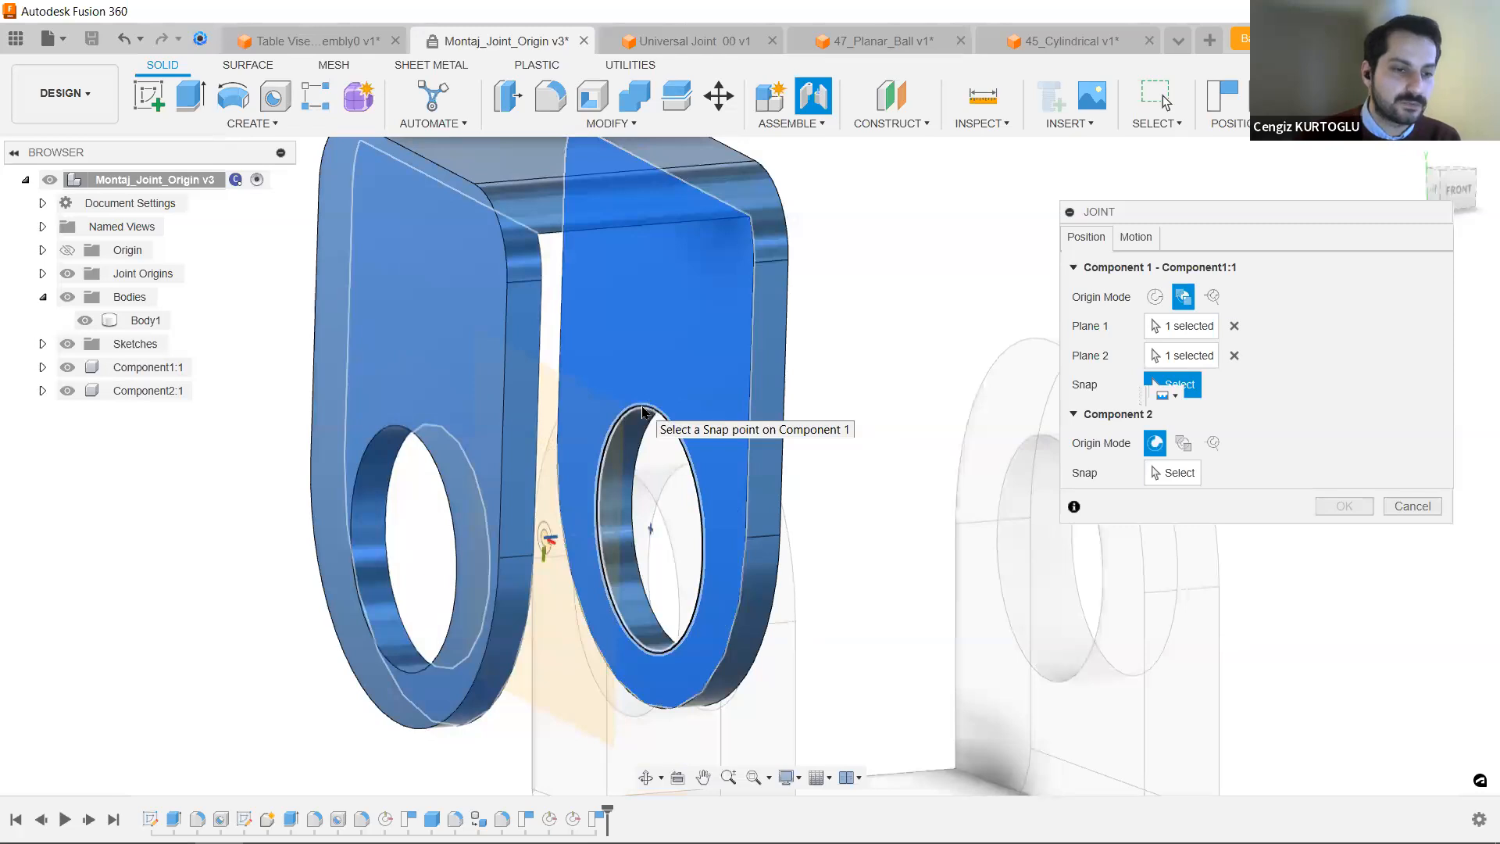
{"action": "left_click", "coordinate": [643, 412]}
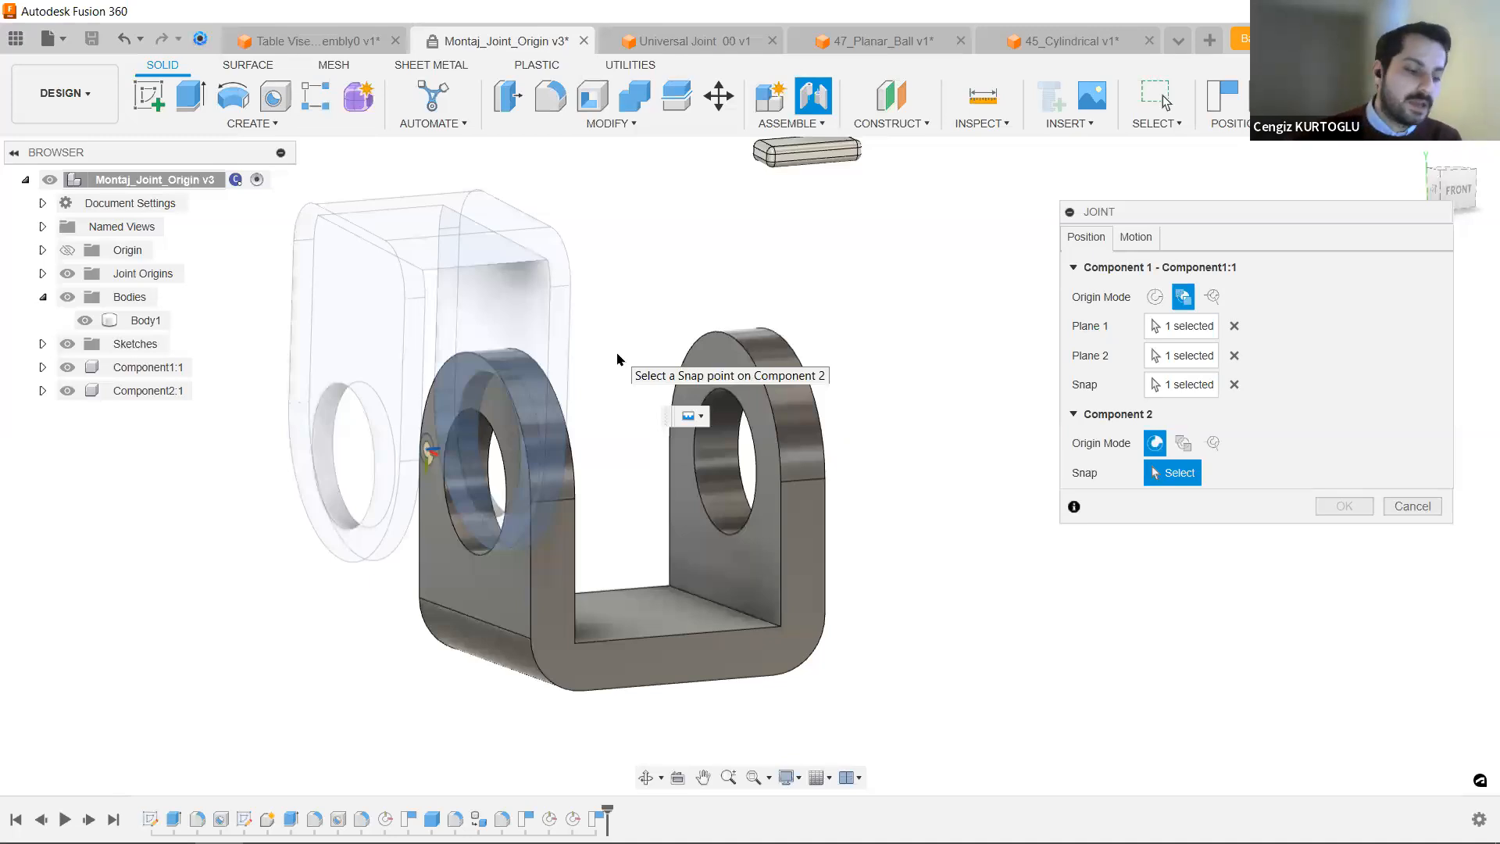
Define Component 2's origin between the grey bracket's two inner side faces, snapped to the circular hole edge.
{"action": "middle_click_drag", "start_coordinate": [617, 359], "coordinate": [584, 314], "text": "shift"}
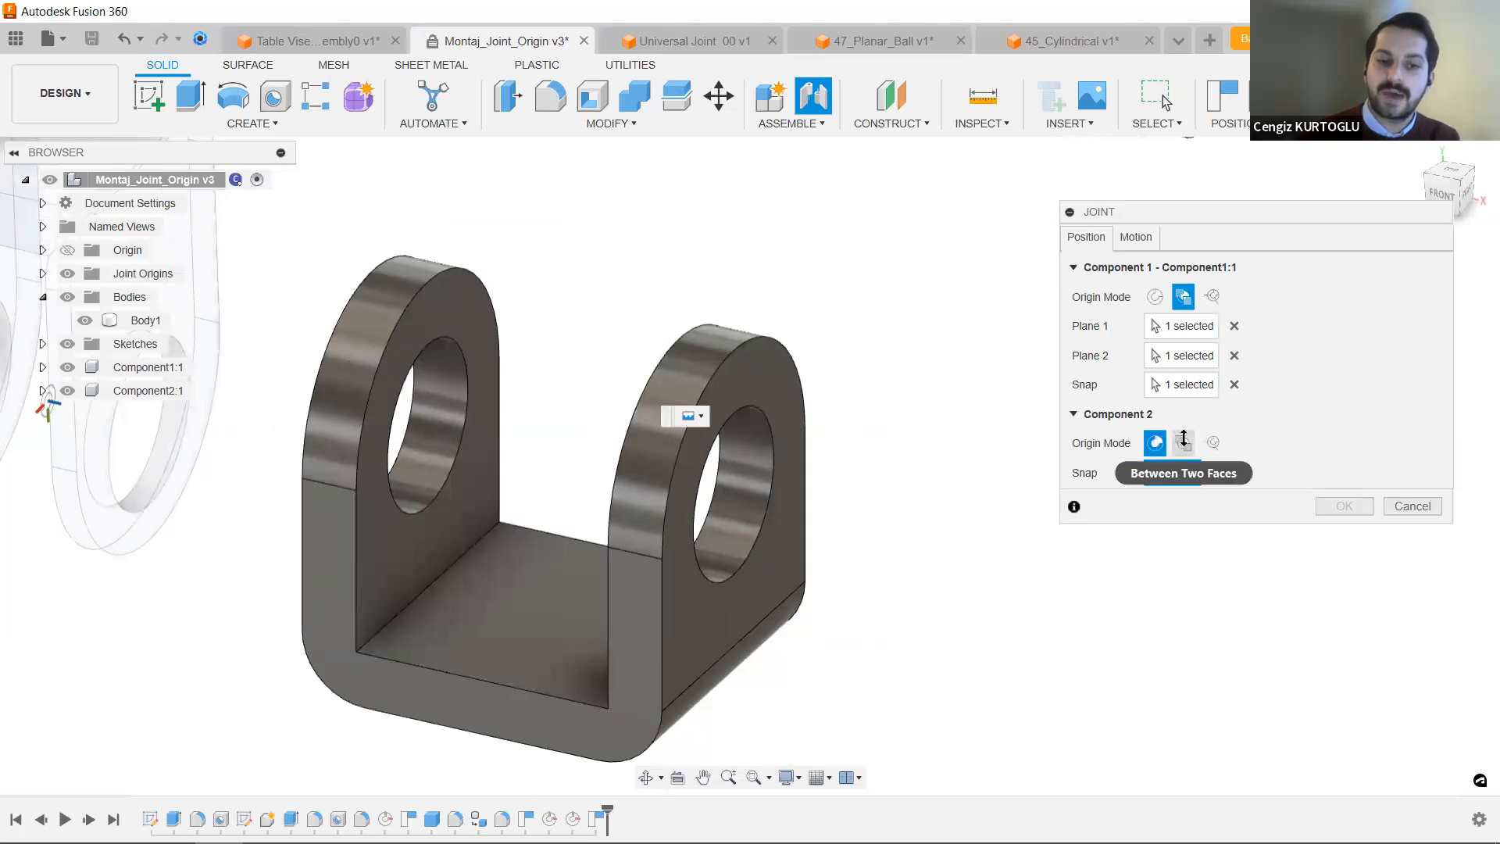
{"action": "left_click", "coordinate": [1183, 441]}
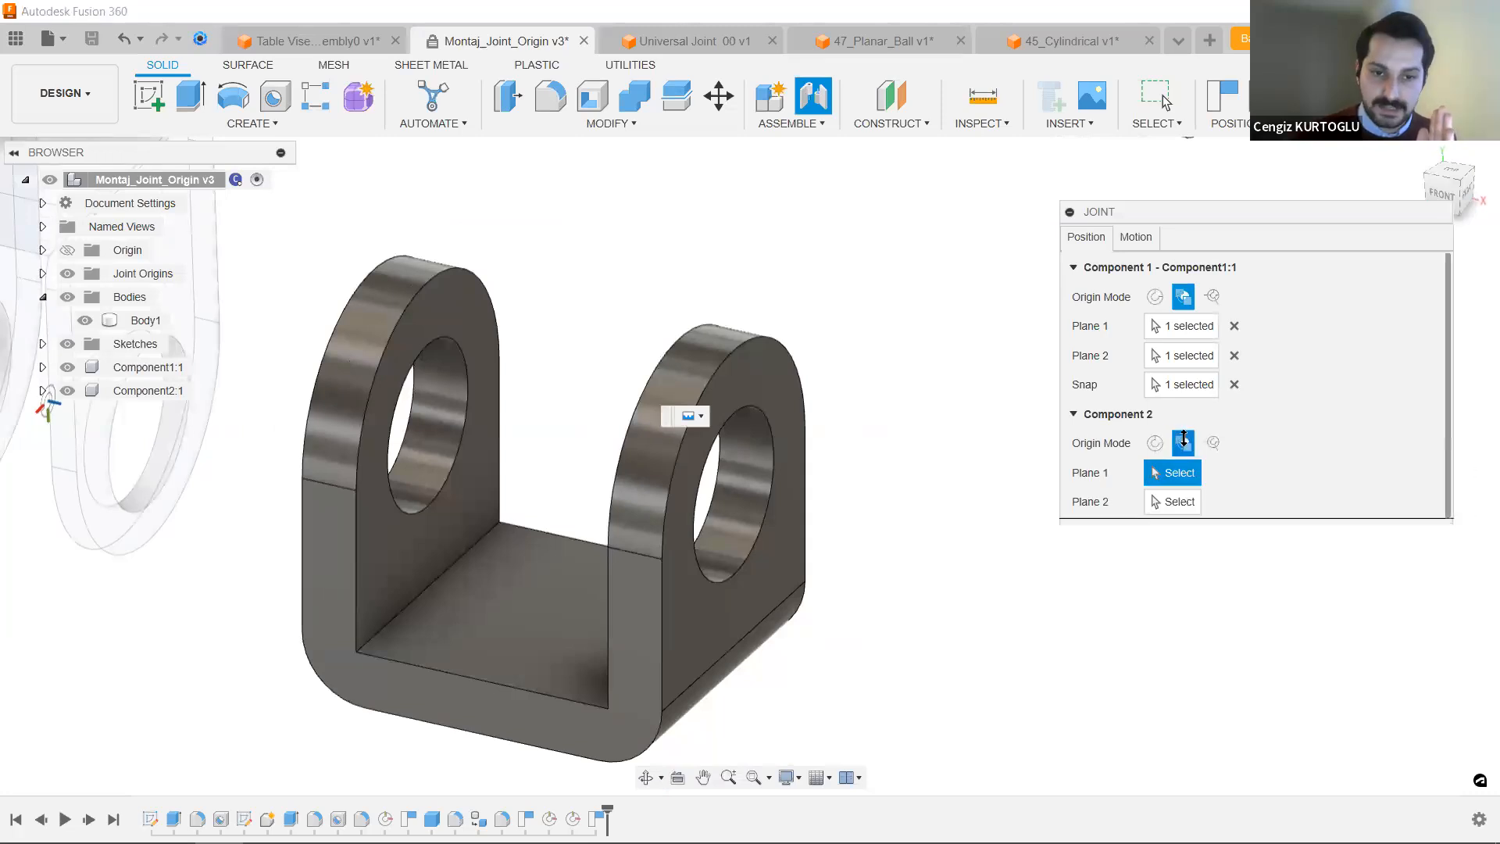
{"action": "left_click", "coordinate": [487, 299]}
{"action": "middle_click_drag", "start_coordinate": [857, 260], "coordinate": [669, 391], "text": "shift"}
{"action": "middle_click_drag", "start_coordinate": [767, 306], "coordinate": [813, 193]}
{"action": "scroll", "coordinate": [783, 232], "scroll_direction": "up", "scroll_amount": 2}
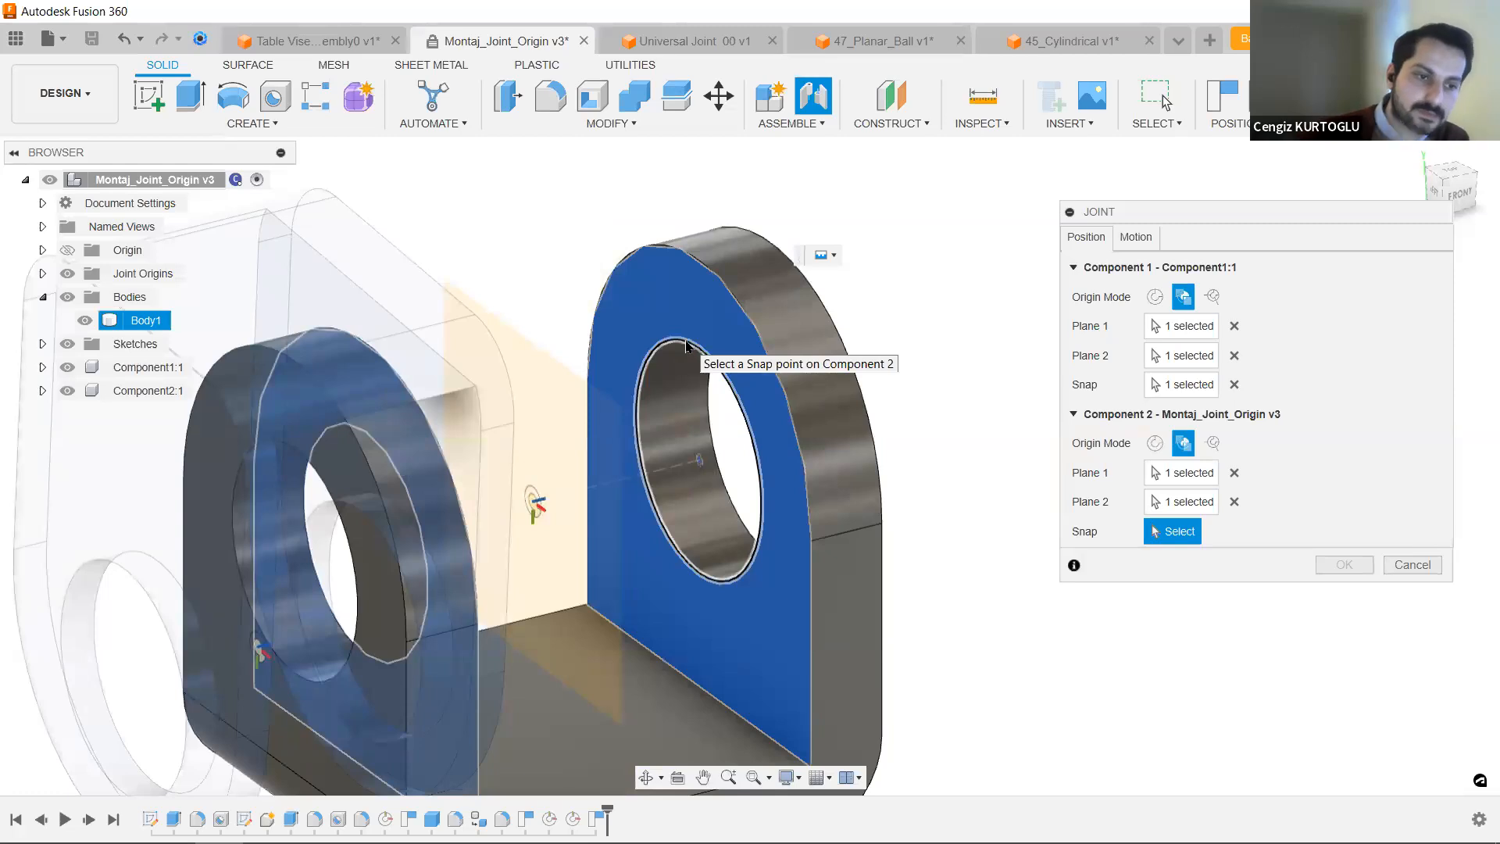
{"action": "left_click", "coordinate": [685, 346]}
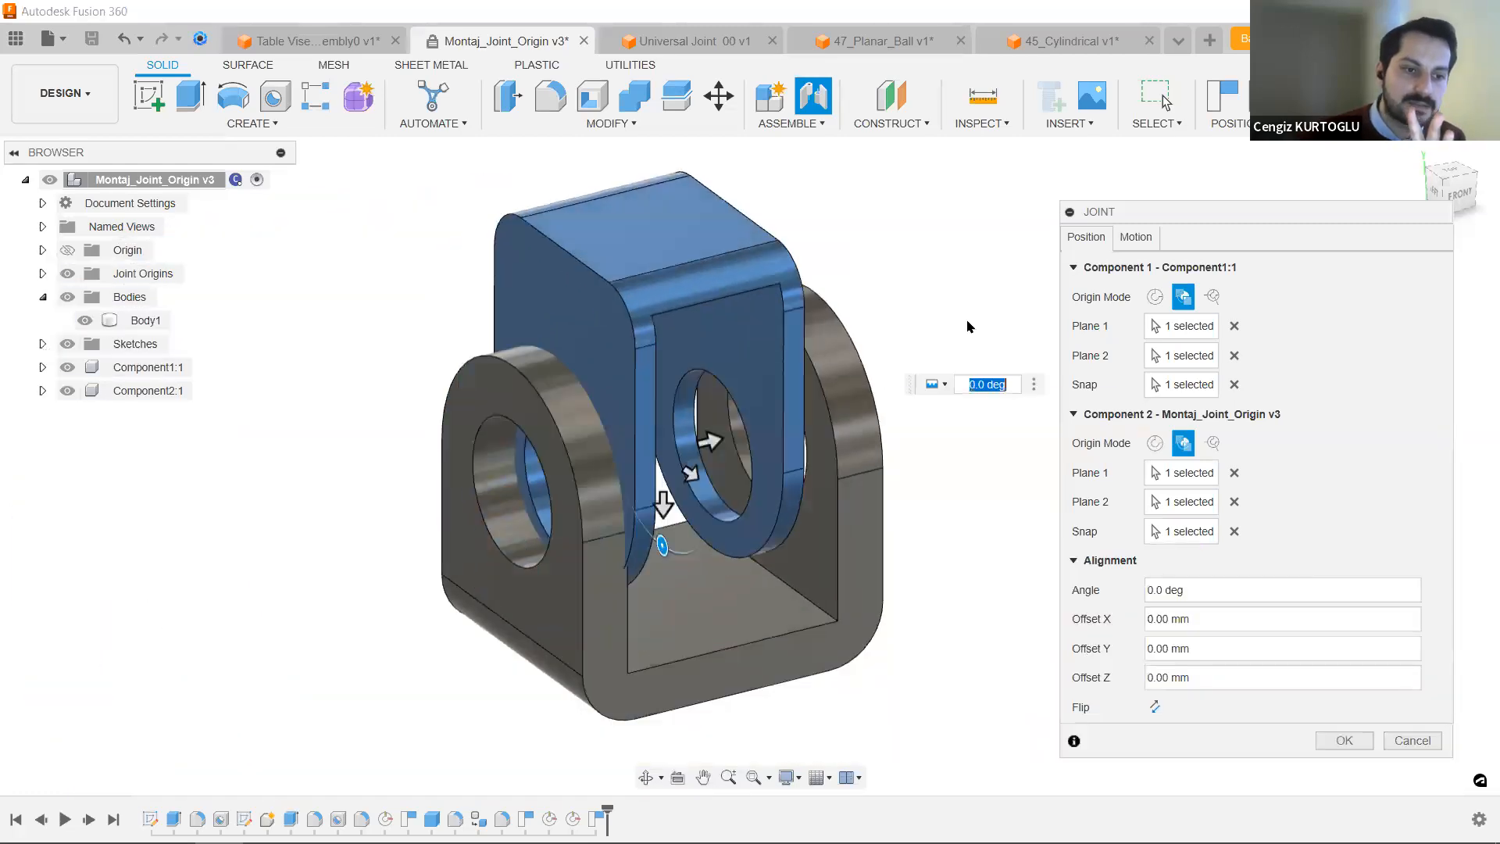
Set the joint's motion to Revolute about the Z axis, preview the rotation and create the joint.
{"action": "scroll", "coordinate": [923, 364], "scroll_direction": "up", "scroll_amount": 2}
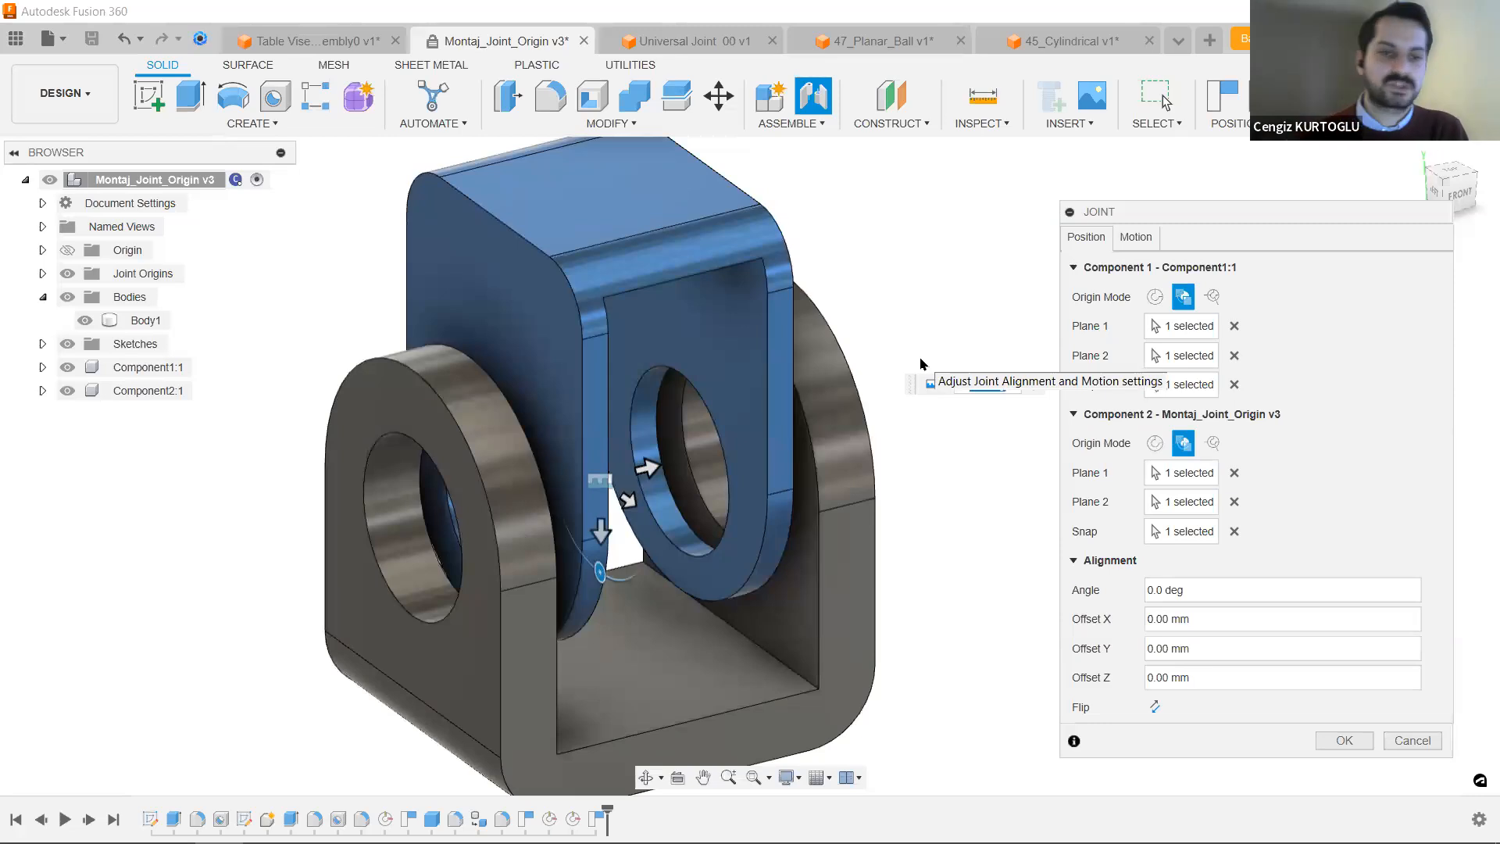
{"action": "left_click", "coordinate": [1129, 239]}
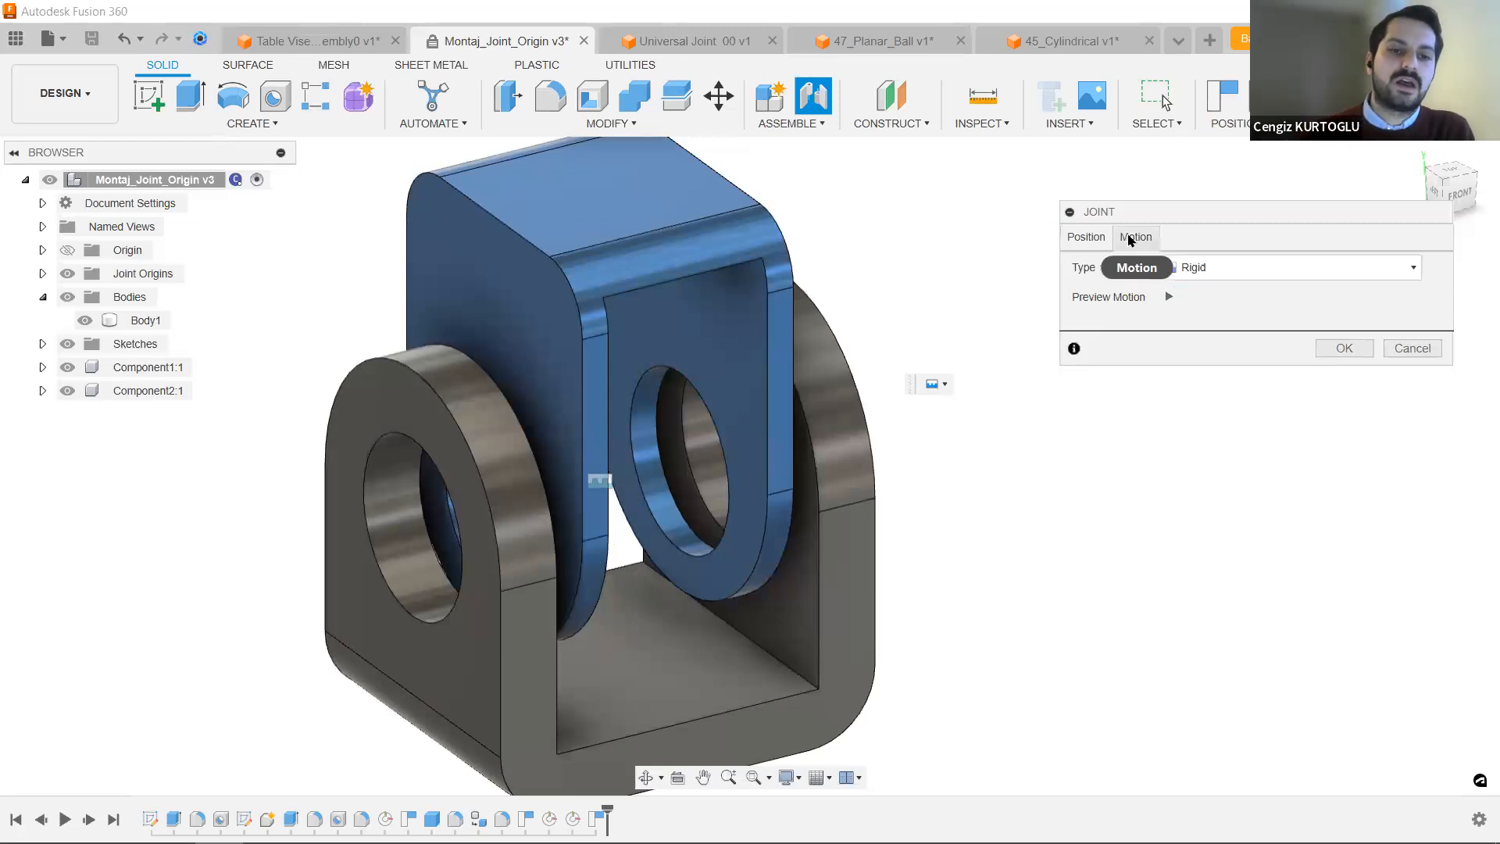
{"action": "left_click", "coordinate": [1221, 270]}
{"action": "left_click", "coordinate": [1232, 320]}
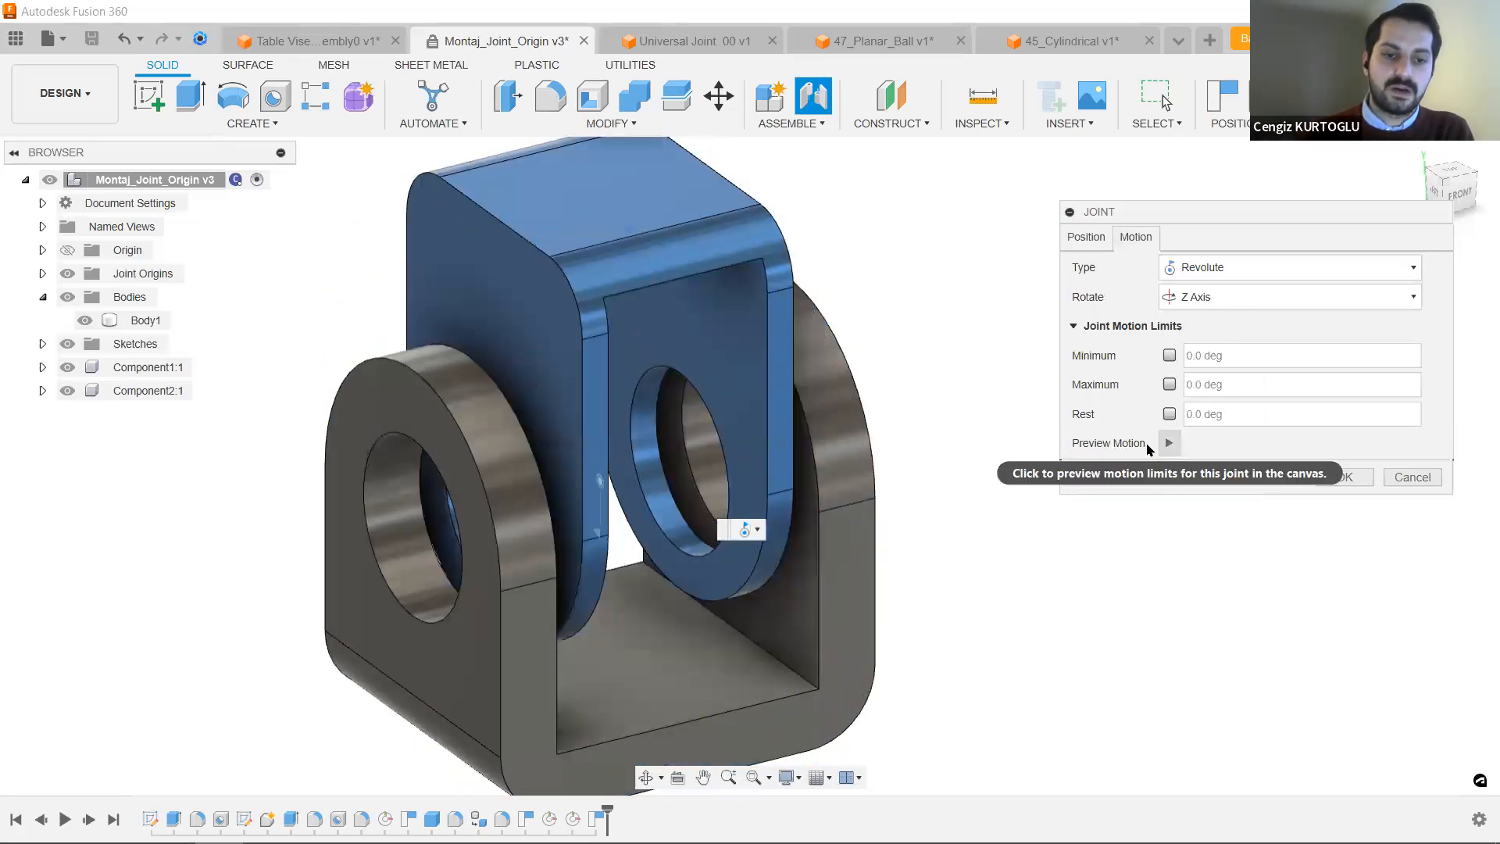
{"action": "left_click", "coordinate": [1167, 445]}
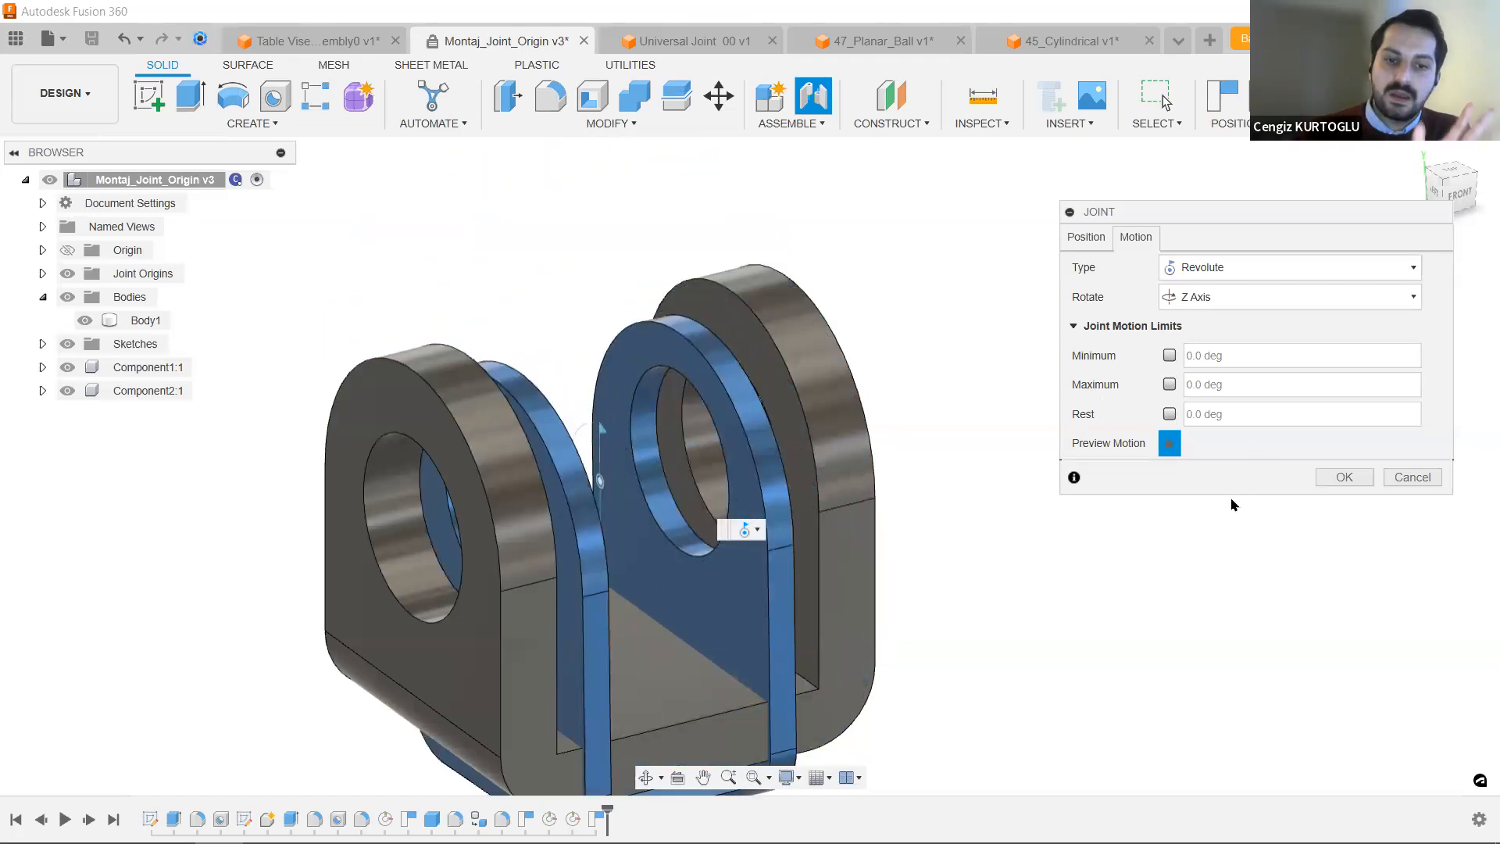
{"action": "left_click", "coordinate": [1342, 478]}
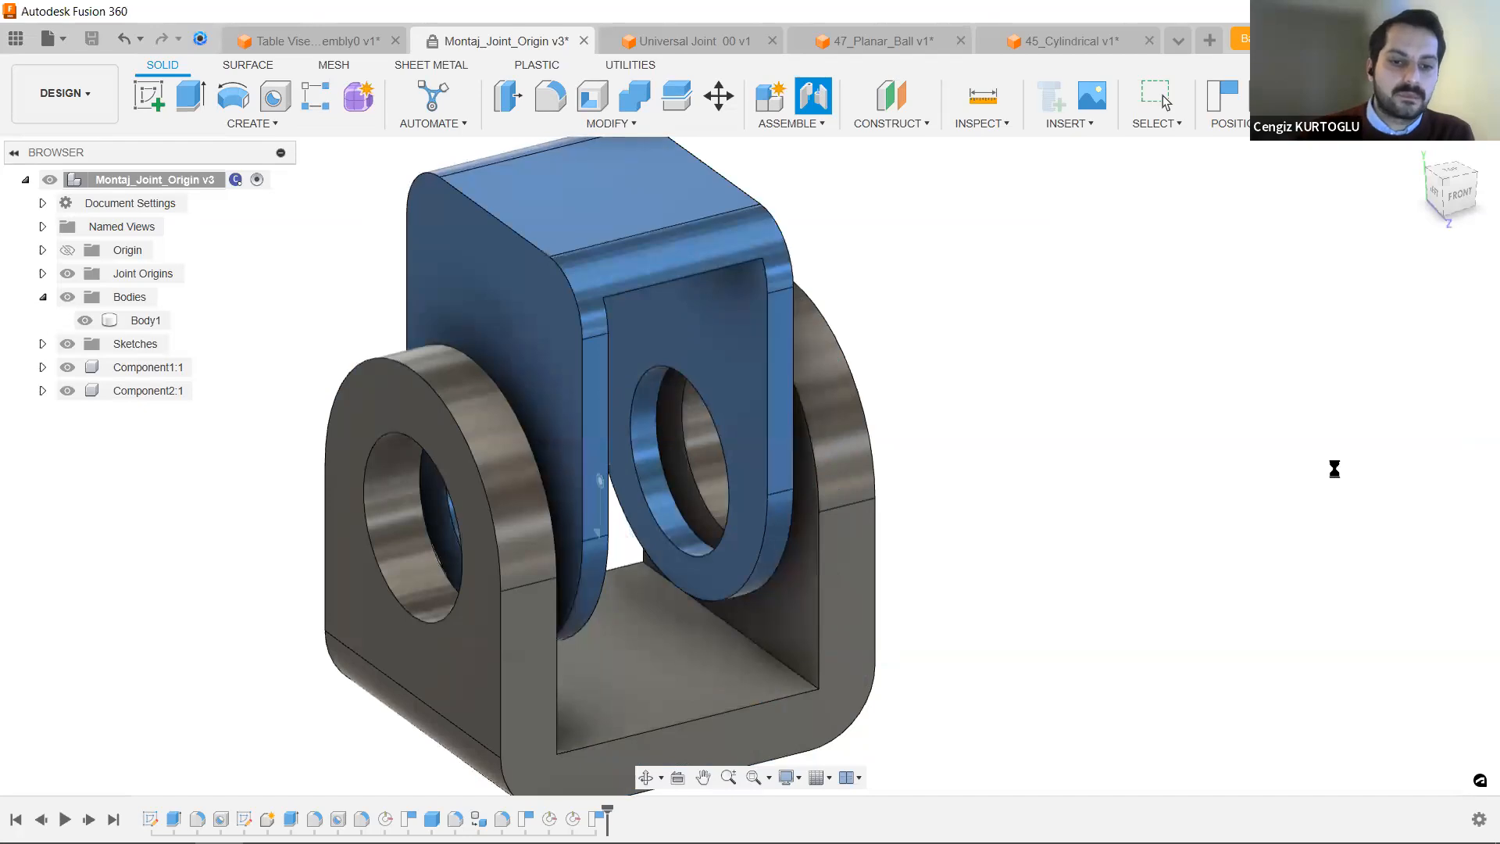
Swing the blue bracket about the new revolute joint to test its rotation between the grey bracket's lugs.
{"action": "middle_click_drag", "start_coordinate": [1091, 314], "coordinate": [1185, 282]}
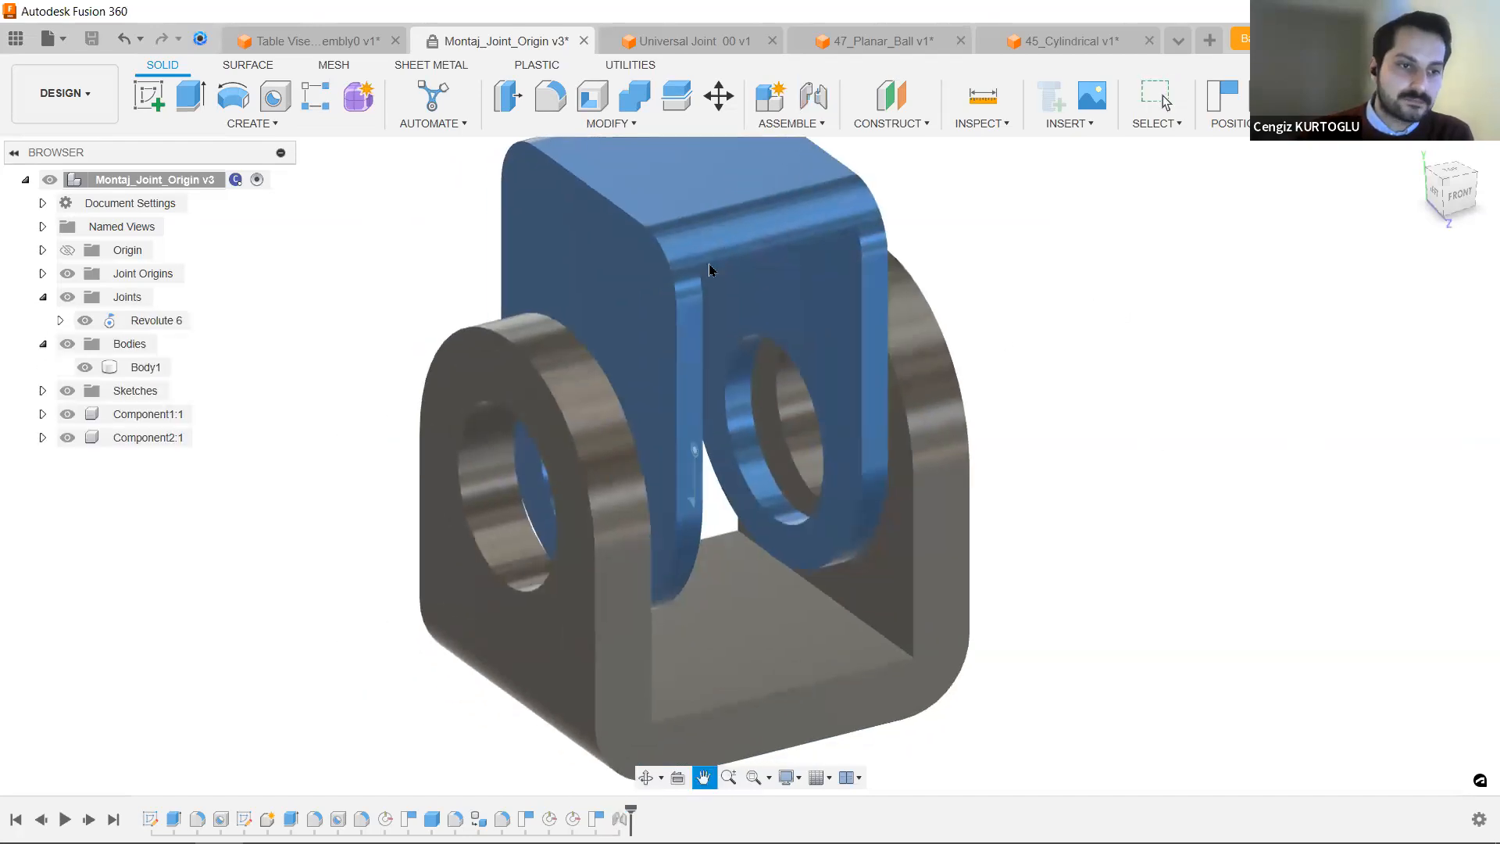
{"action": "left_click_drag", "start_coordinate": [636, 261], "coordinate": [667, 361]}
{"action": "middle_click_drag", "start_coordinate": [667, 357], "coordinate": [856, 452], "text": "shift"}
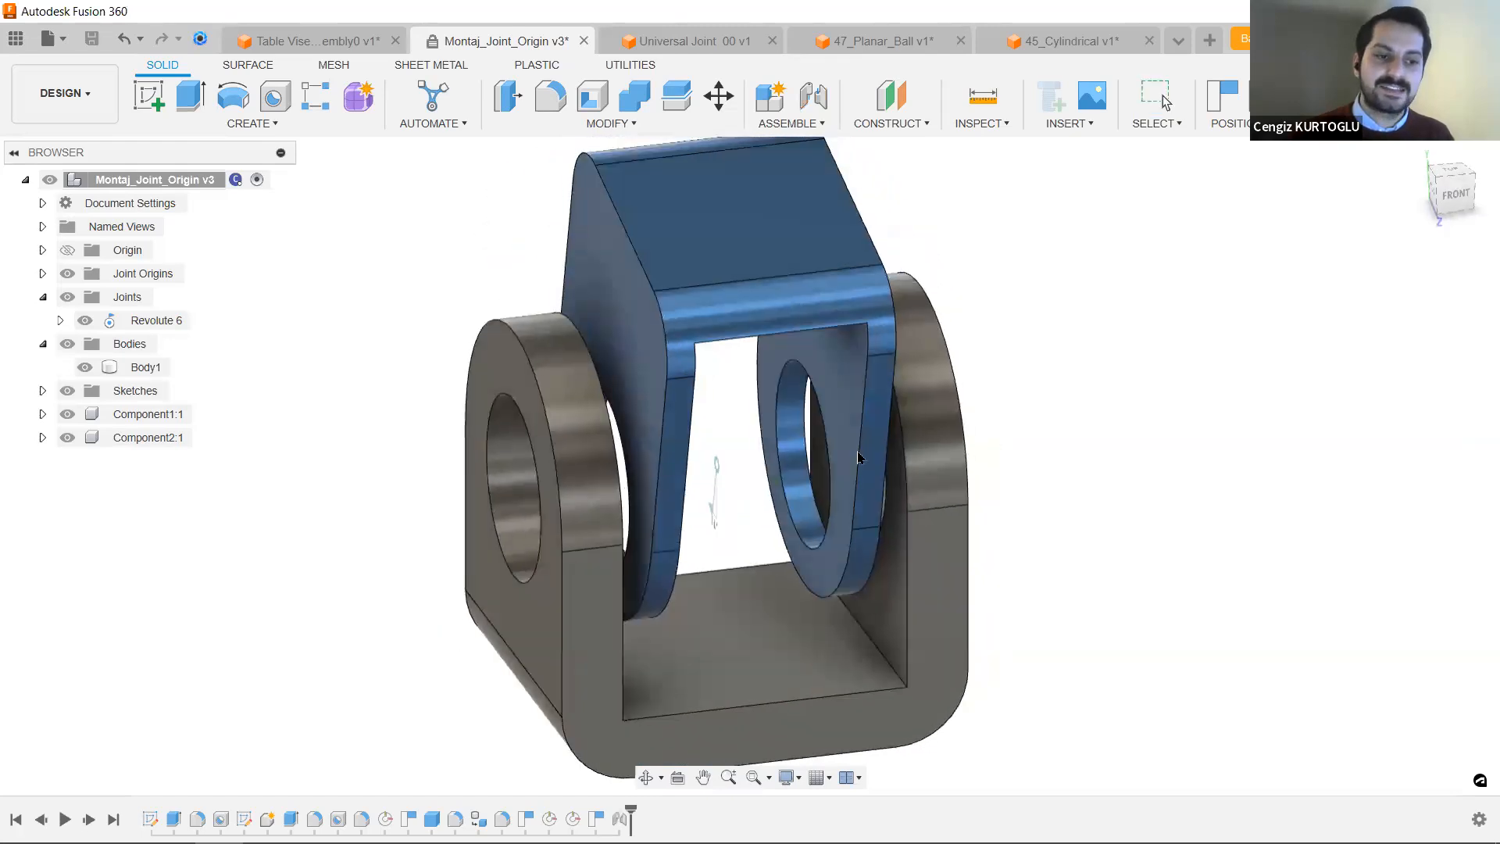
{"action": "middle_click_drag", "start_coordinate": [1005, 429], "coordinate": [1164, 416], "text": "shift"}
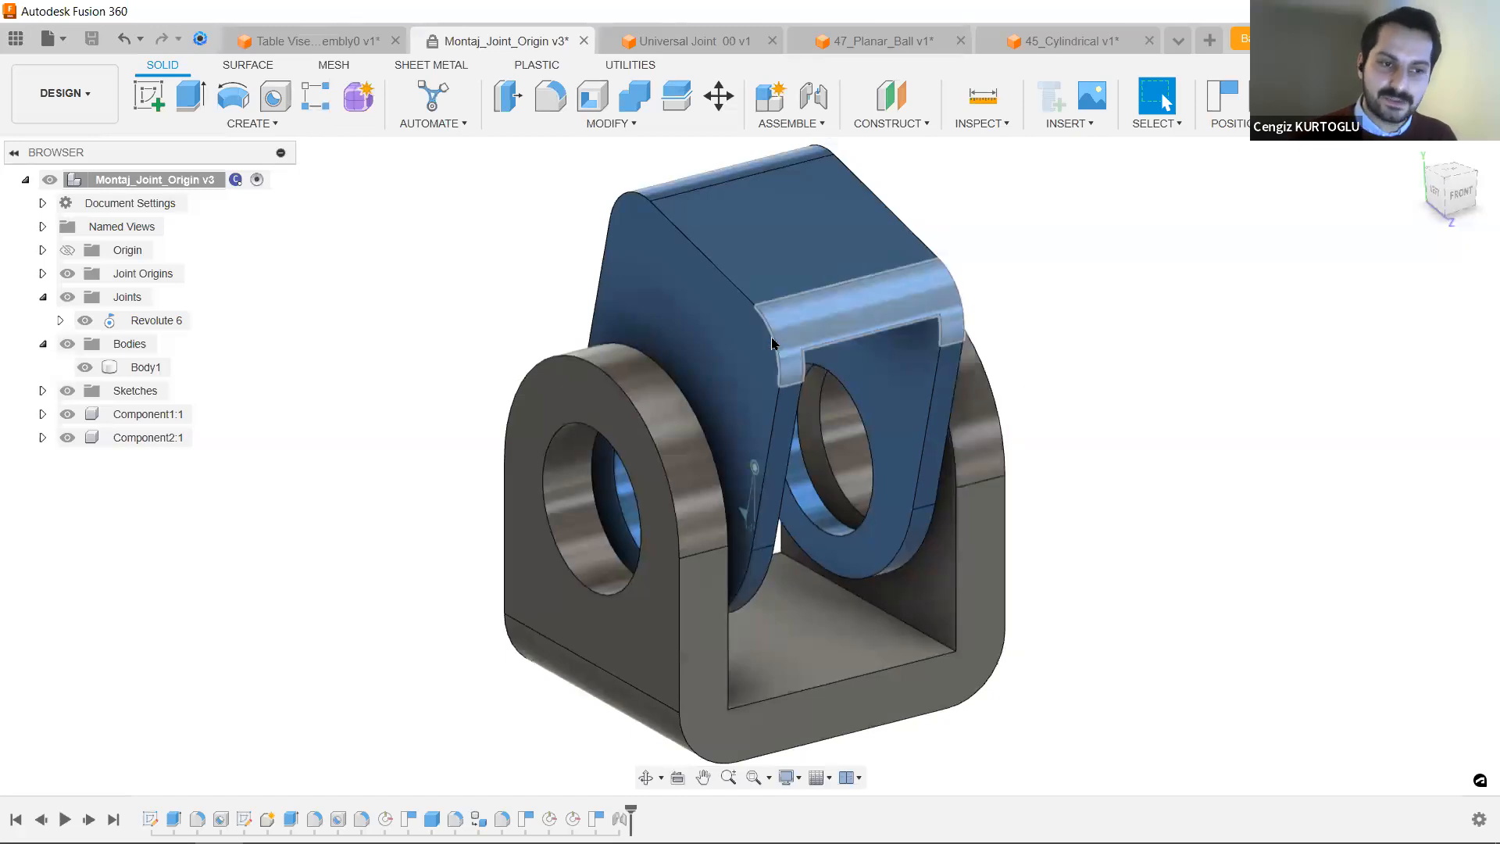
{"action": "left_click_drag", "start_coordinate": [726, 261], "coordinate": [1082, 405]}
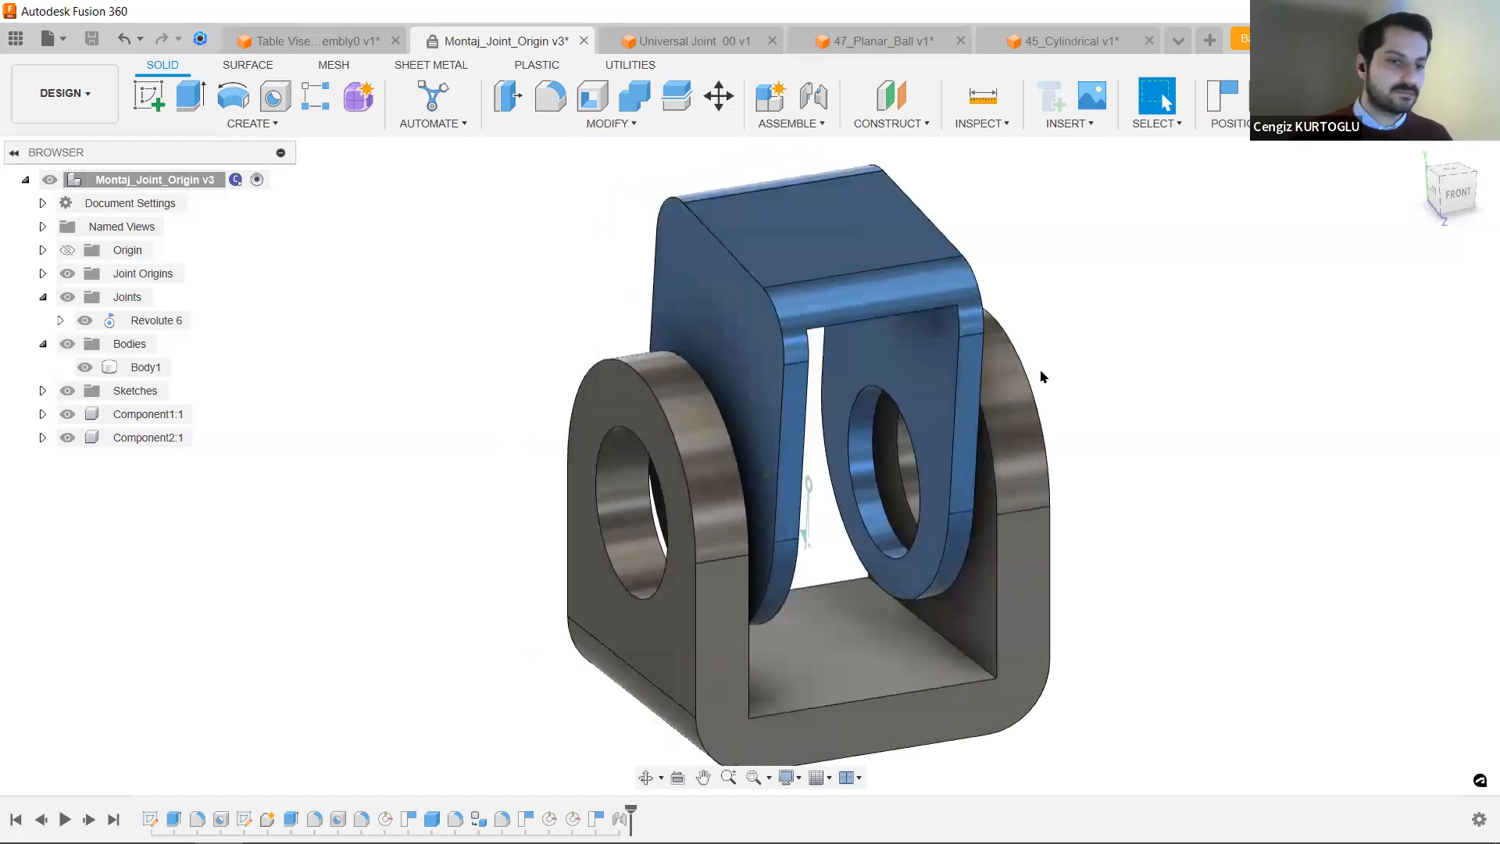
Examine the blue bracket's position between the grey bracket's lugs from the front and left sides.
{"action": "left_click", "coordinate": [1451, 189]}
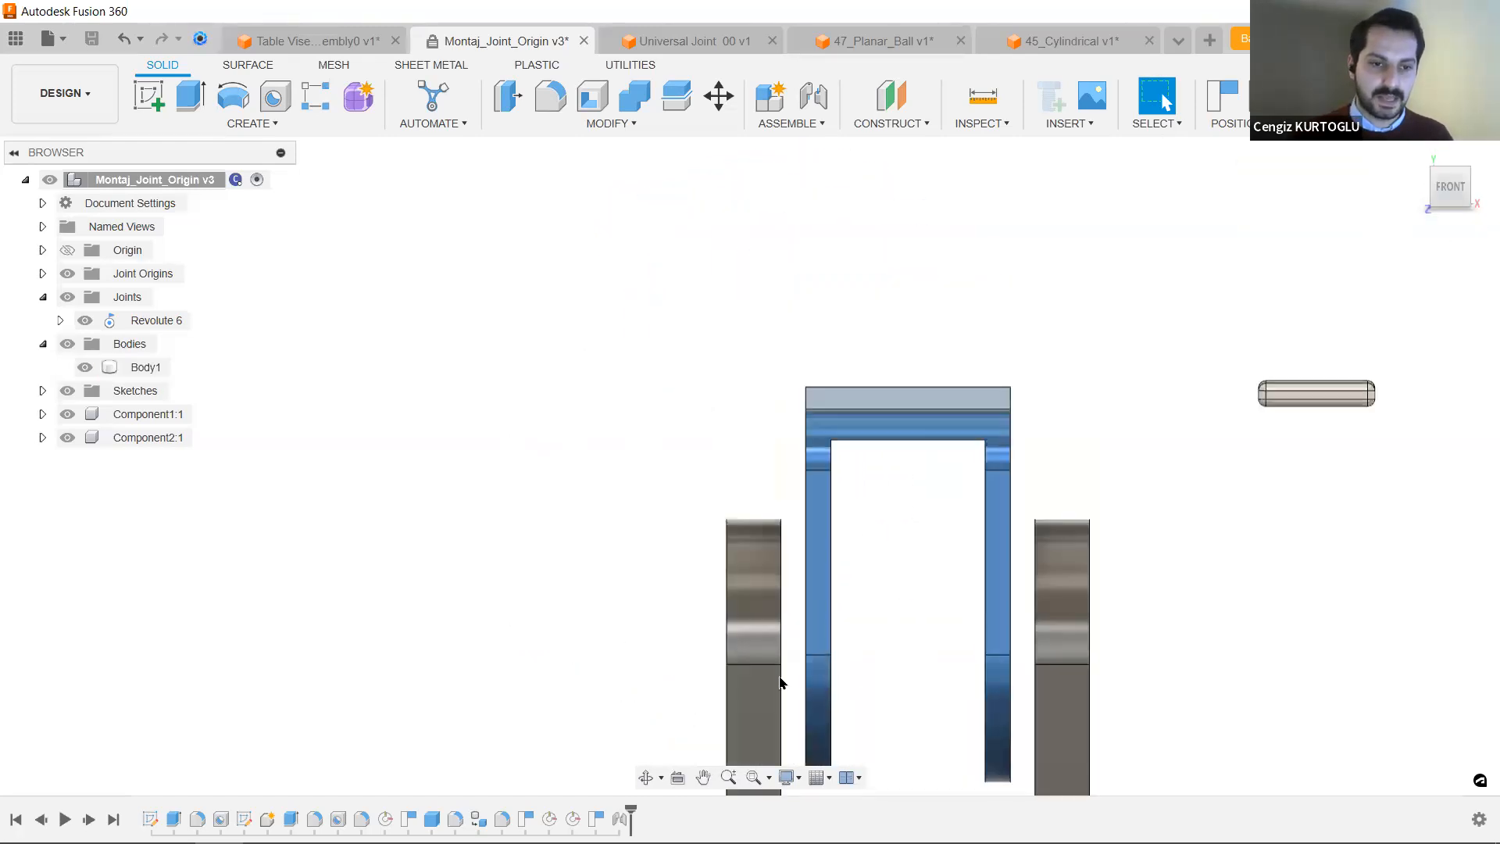
{"action": "middle_click_drag", "start_coordinate": [955, 603], "coordinate": [1244, 420], "text": "shift"}
{"action": "scroll", "coordinate": [1244, 420], "scroll_direction": "down", "scroll_amount": 1}
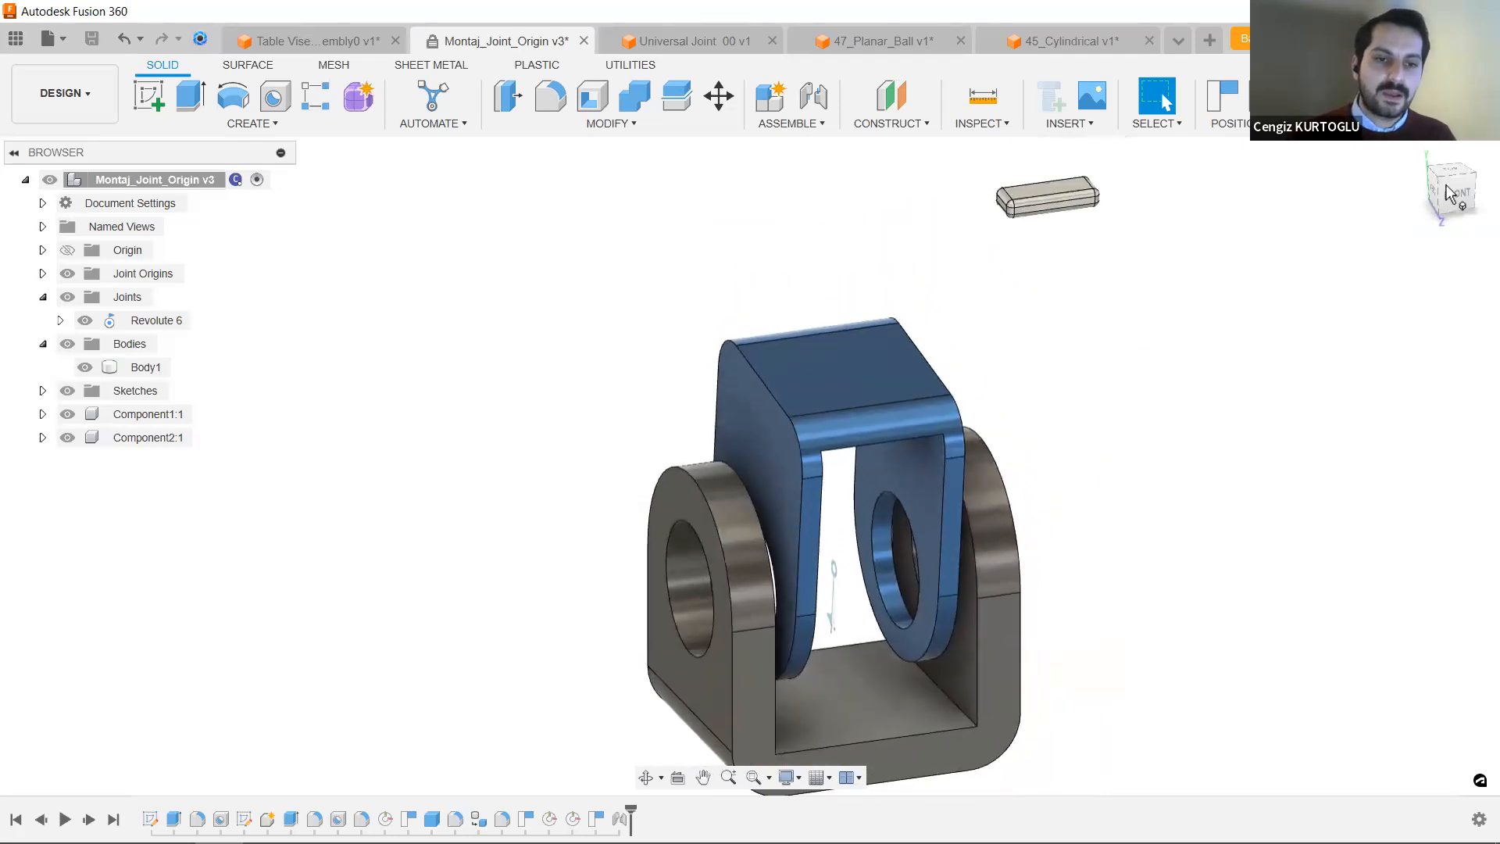
{"action": "left_click", "coordinate": [1439, 199]}
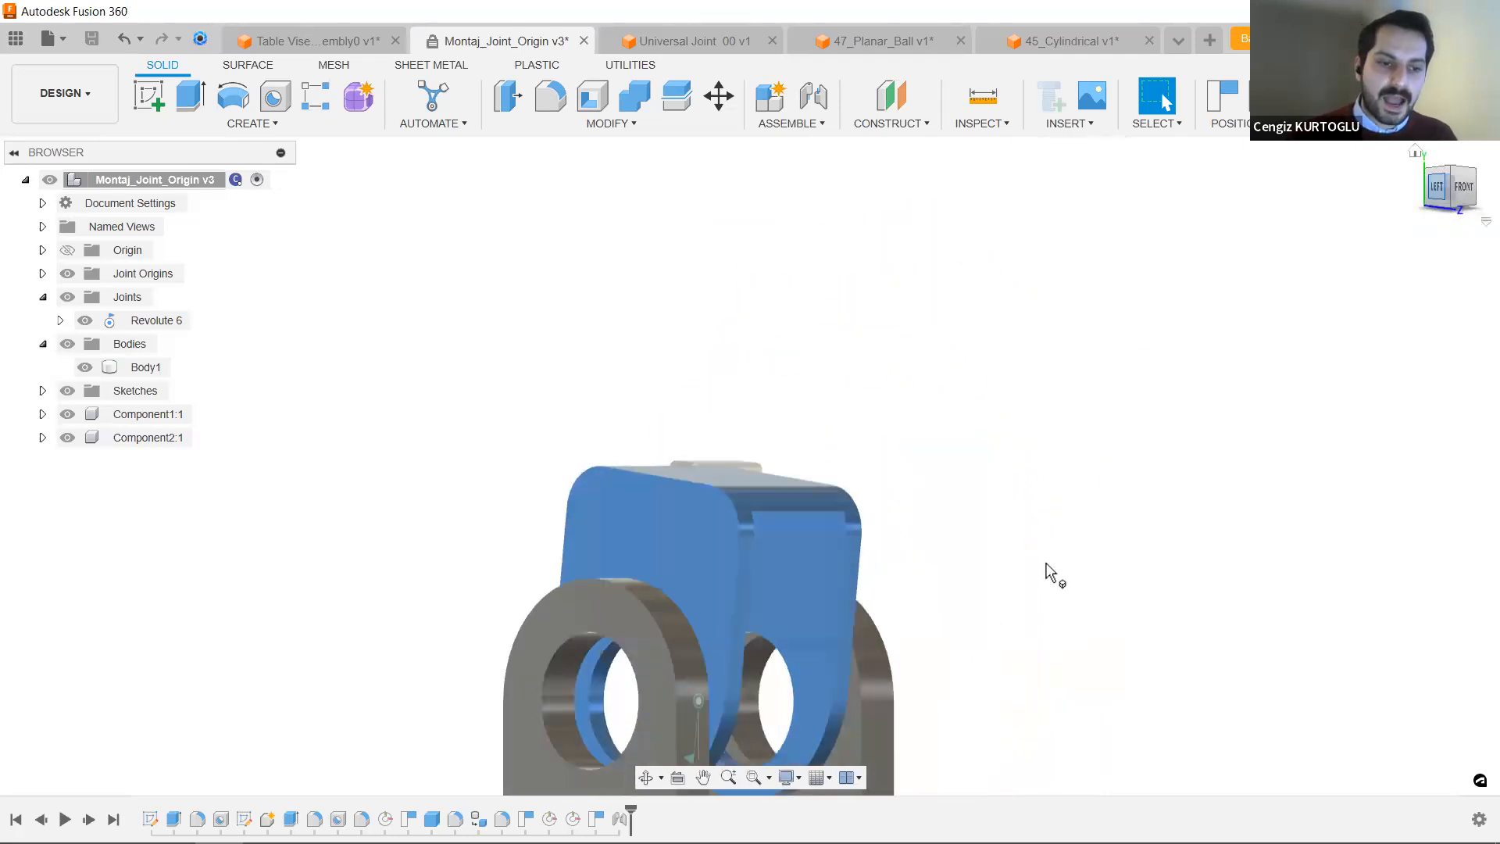
{"action": "left_click", "coordinate": [1436, 190]}
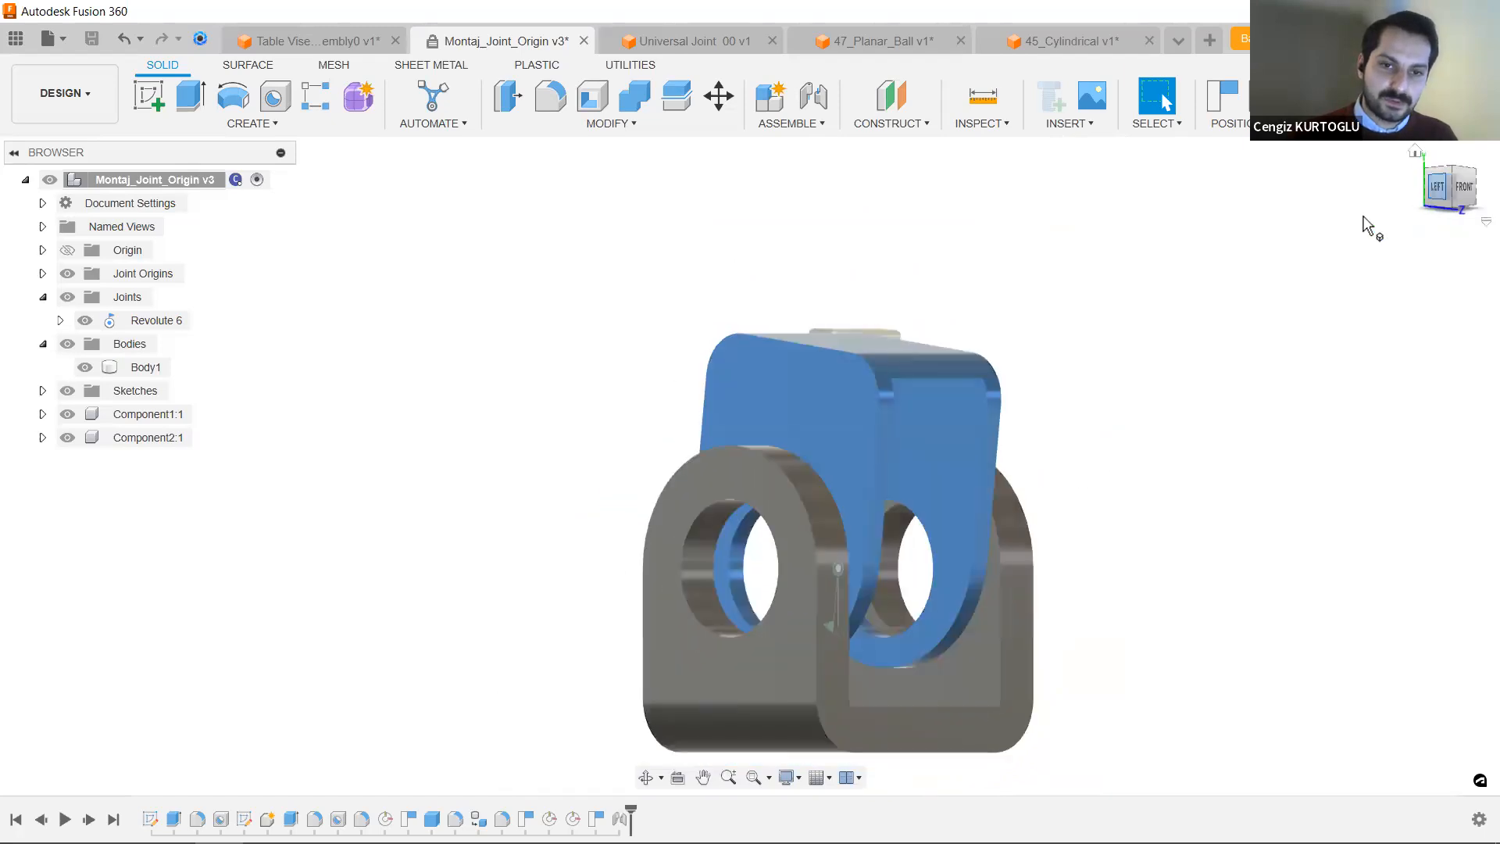
{"action": "middle_click_drag", "start_coordinate": [470, 346], "coordinate": [560, 399]}
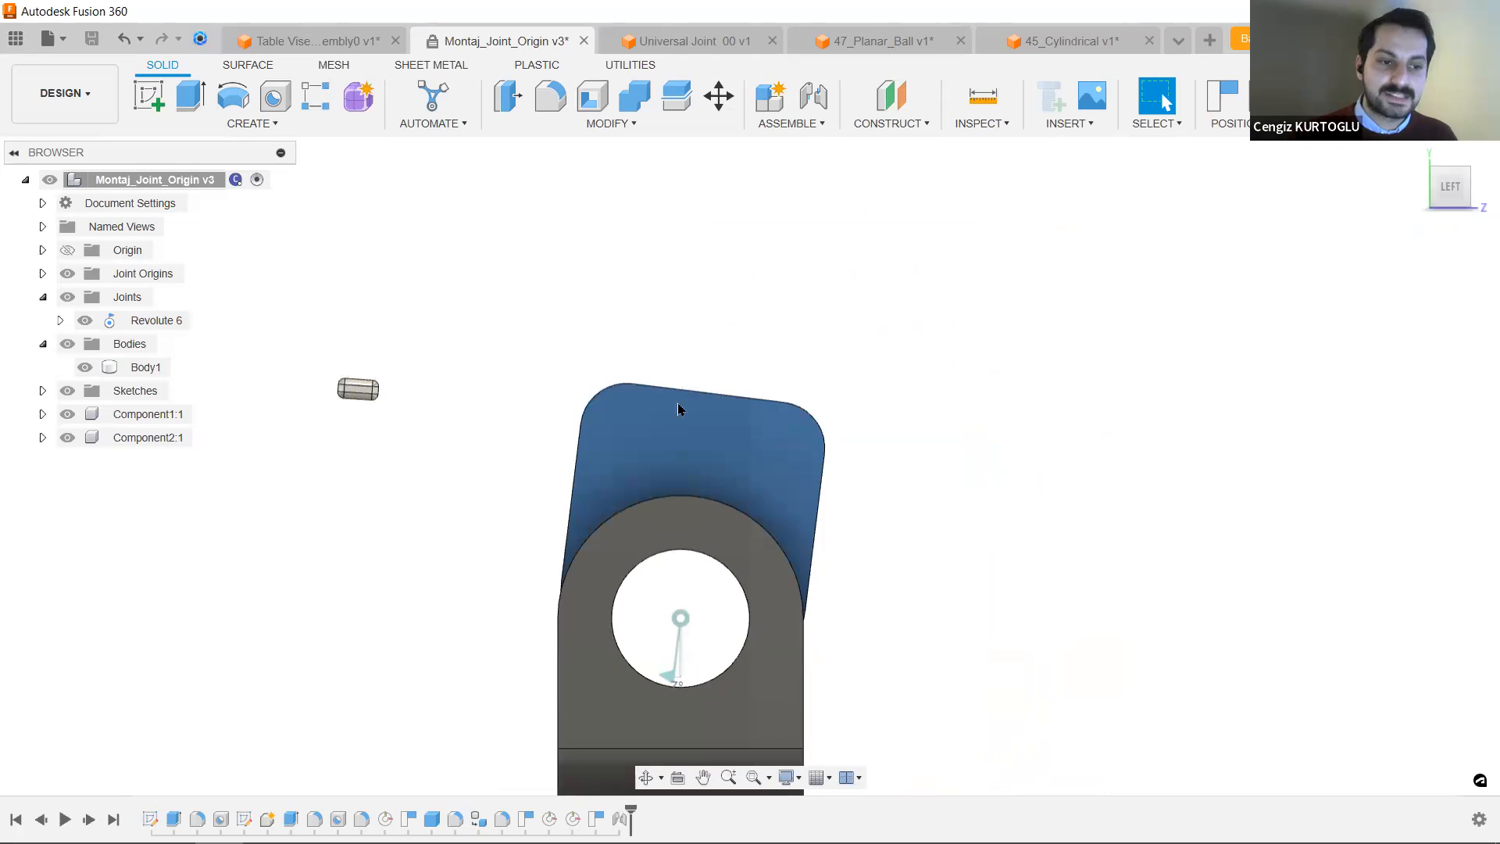
{"action": "middle_click_drag", "start_coordinate": [695, 612], "coordinate": [703, 492]}
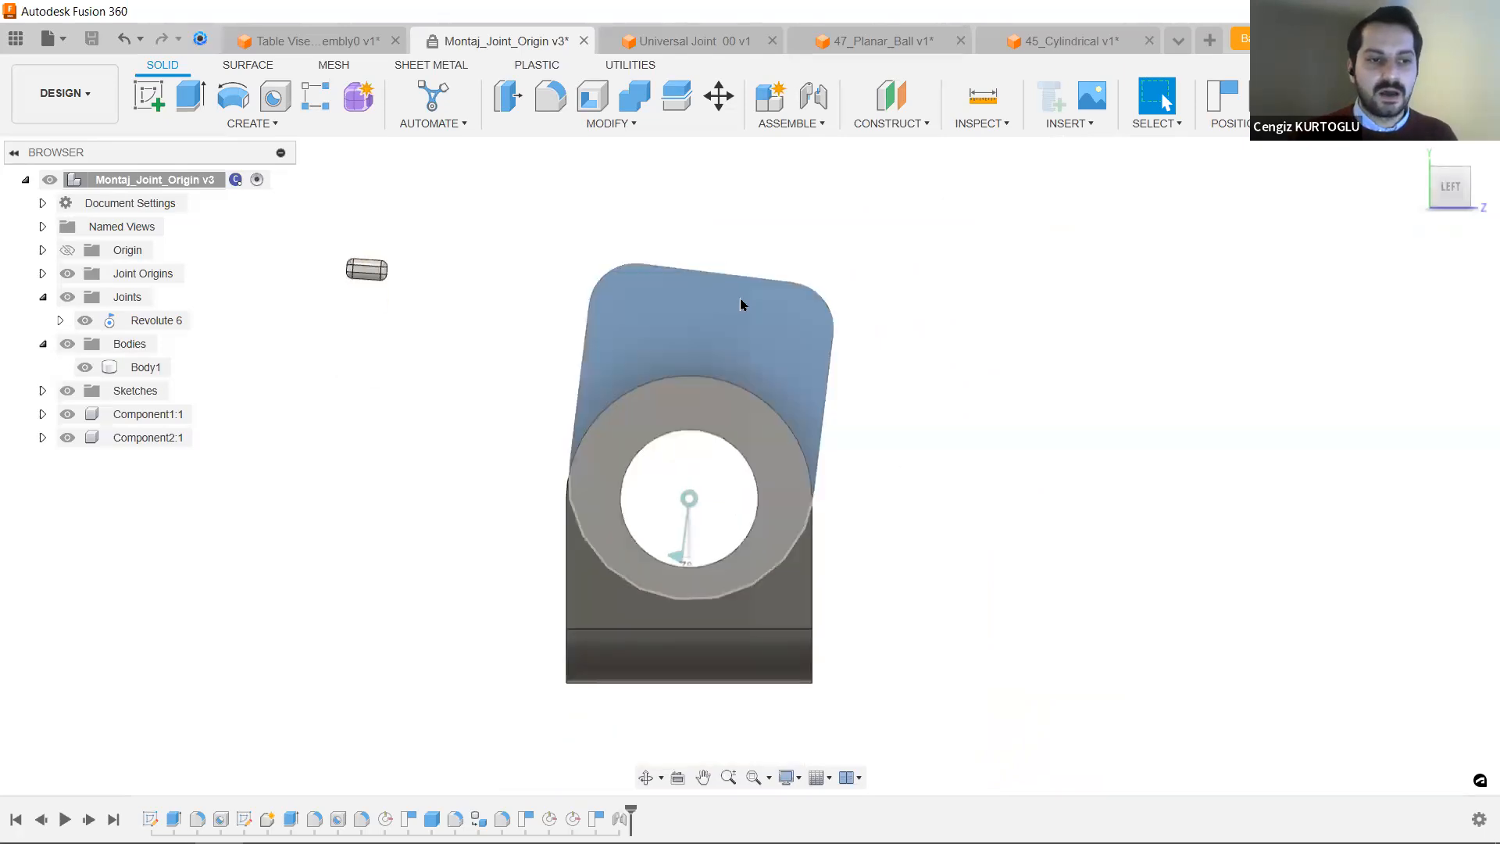
Swing the blue bracket back and forth about its hole centre to check the revolute joint's rotation angle.
{"action": "left_click_drag", "start_coordinate": [763, 317], "coordinate": [791, 352]}
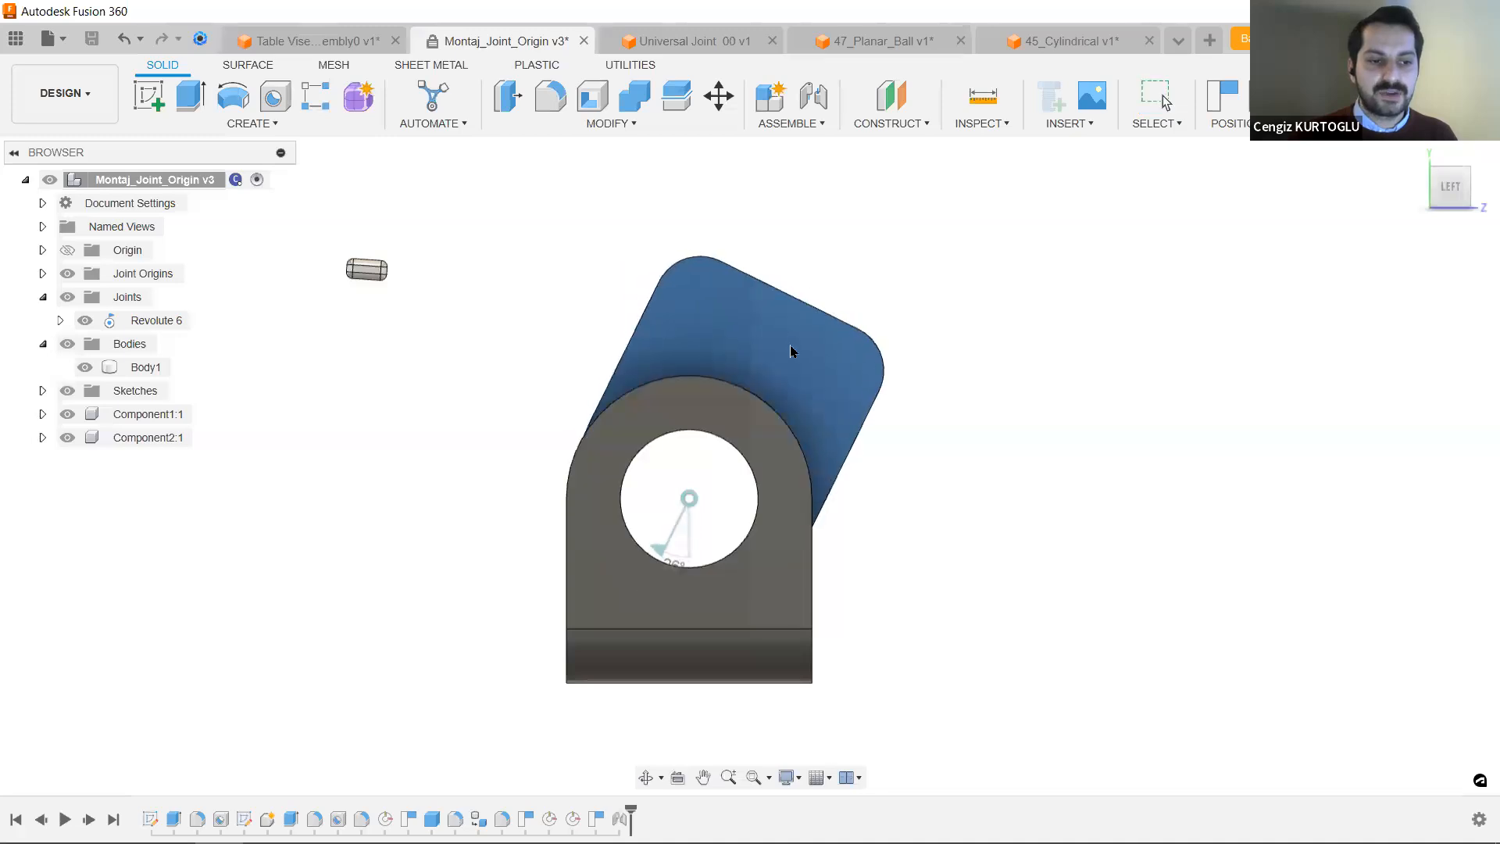
{"action": "left_click", "coordinate": [677, 564]}
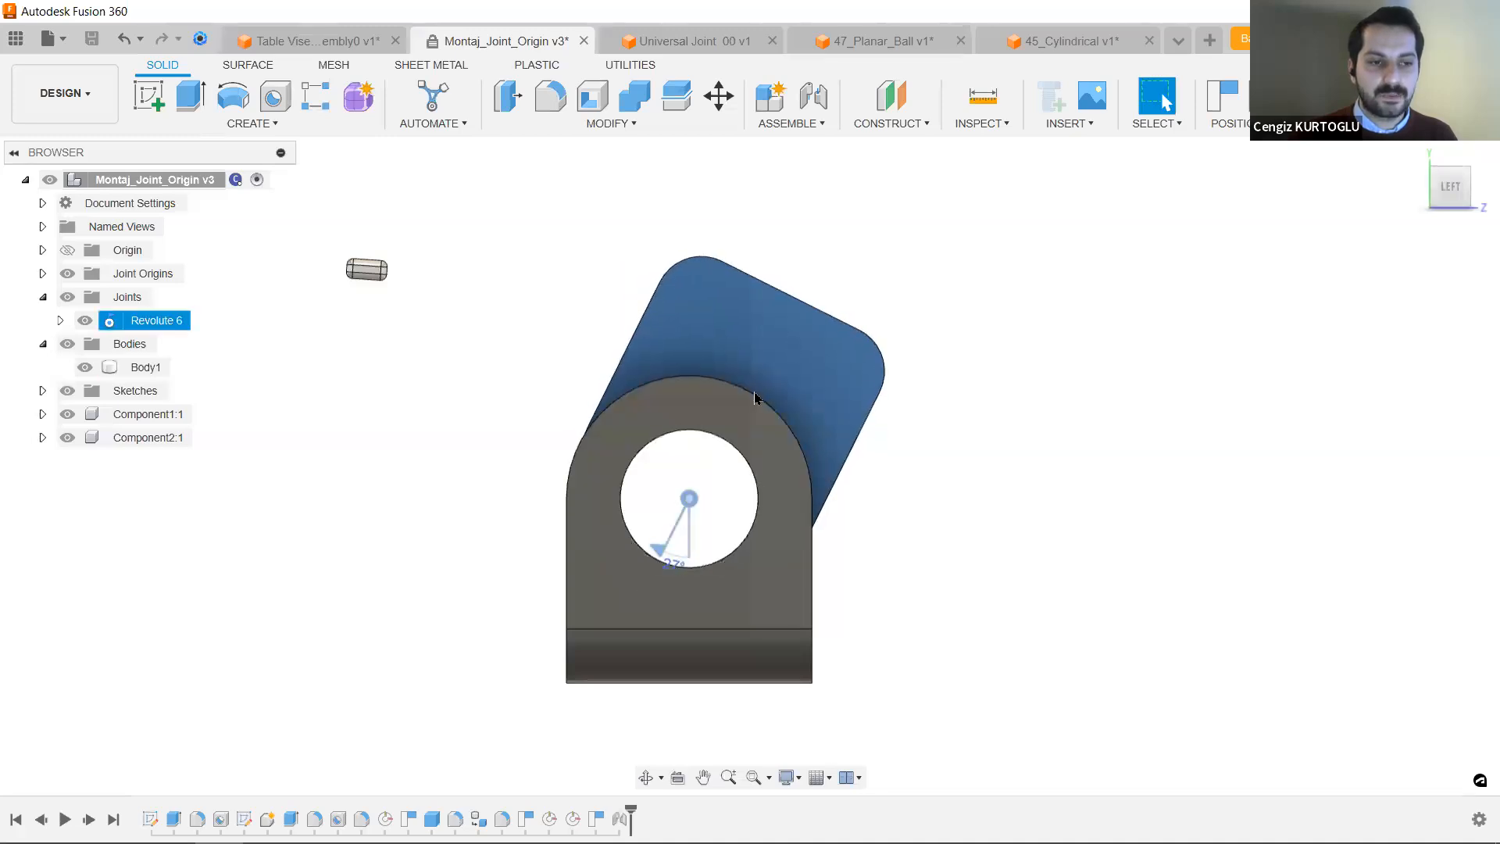
{"action": "left_click_drag", "start_coordinate": [789, 334], "coordinate": [714, 274]}
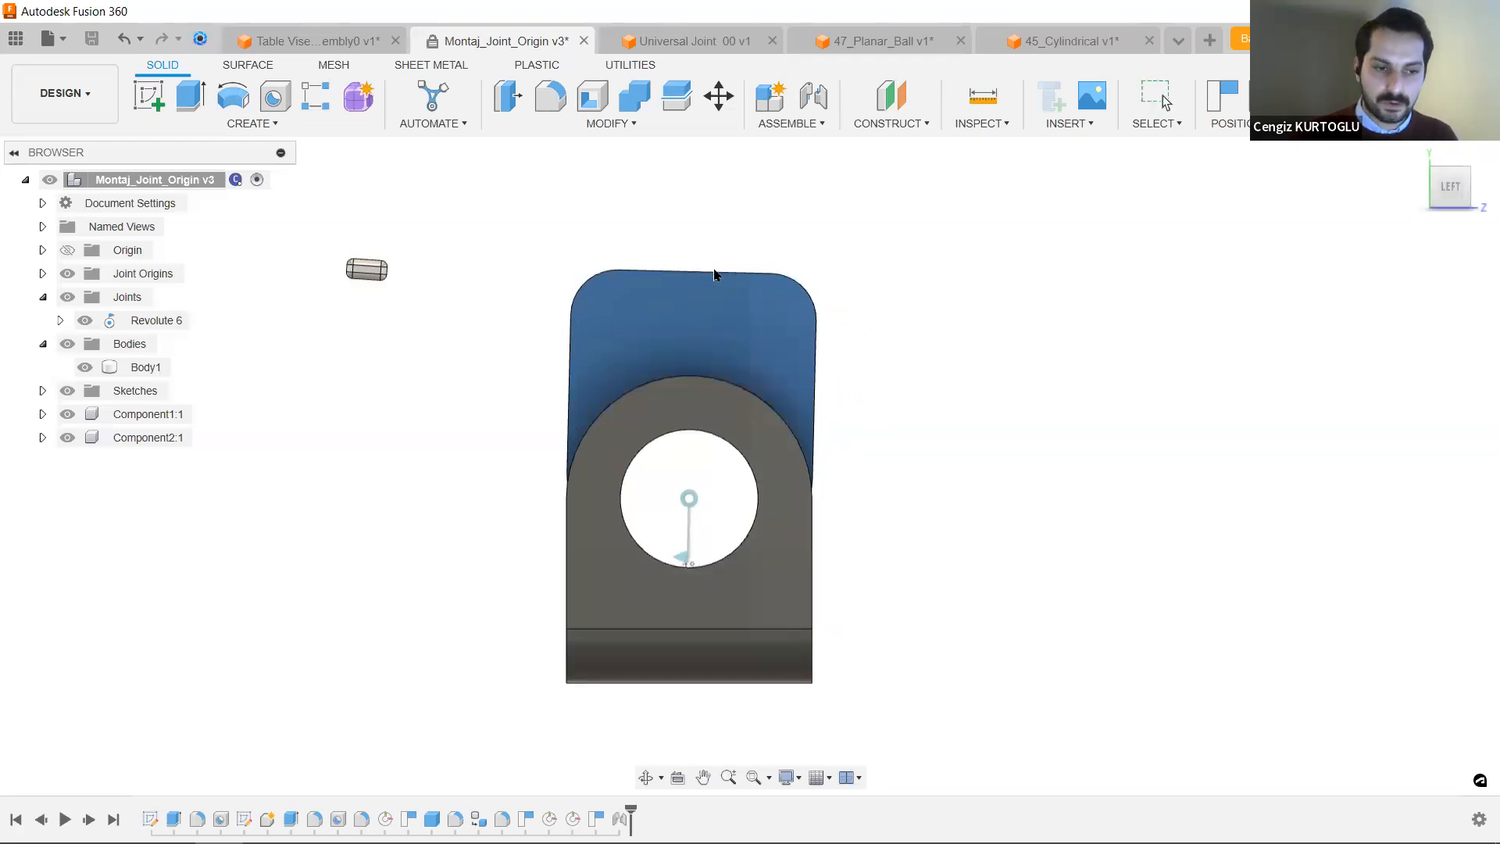
{"action": "scroll", "coordinate": [684, 499], "scroll_direction": "up", "scroll_amount": 3}
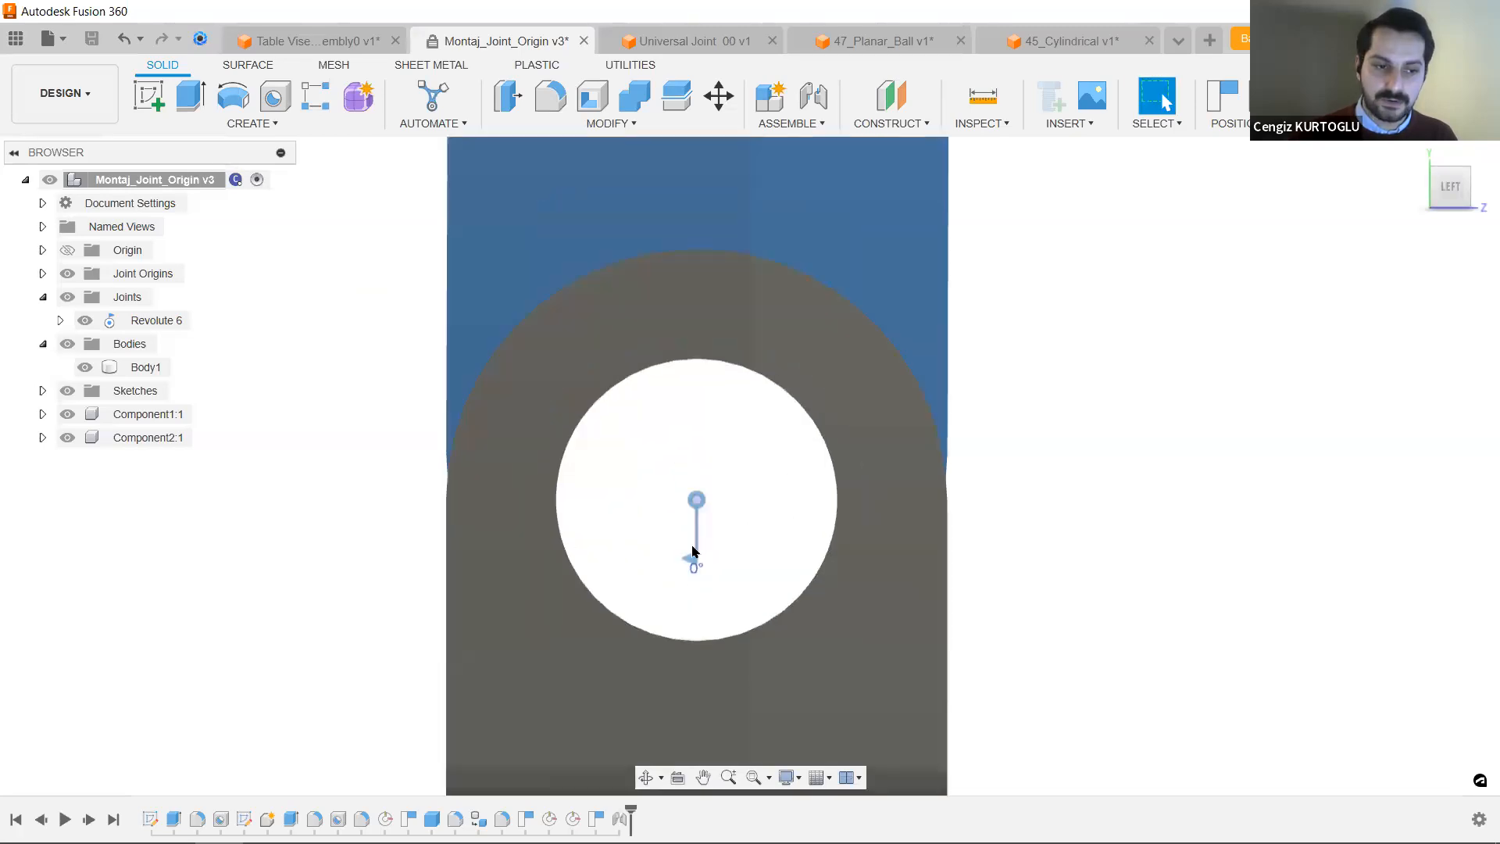
{"action": "scroll", "coordinate": [709, 548], "scroll_direction": "down", "scroll_amount": 4}
{"action": "left_click_drag", "start_coordinate": [768, 370], "coordinate": [813, 430]}
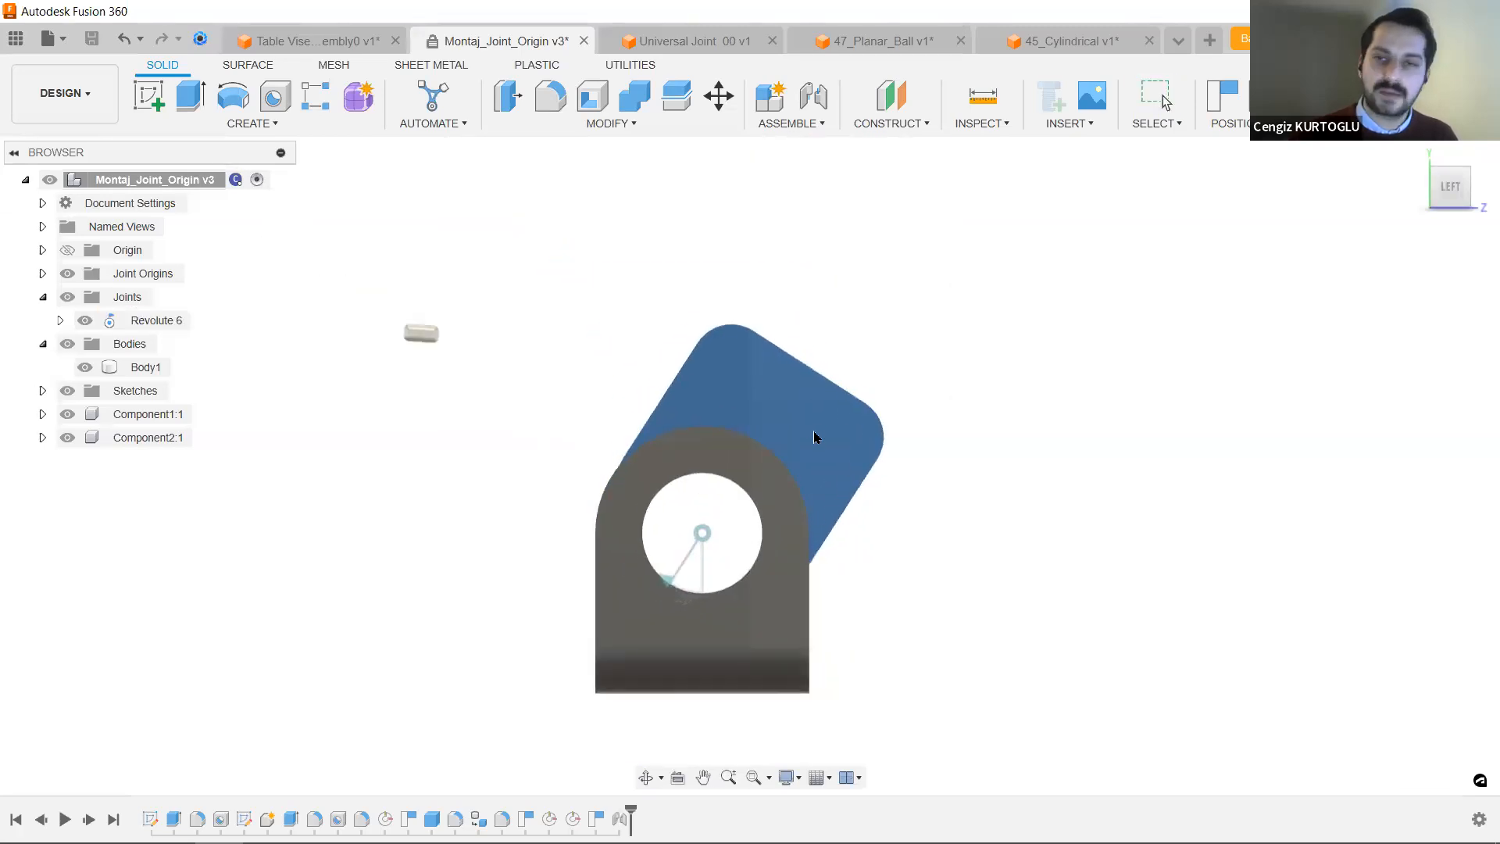
Rotate the blue bracket to -24.4 deg using the revolute joint's on-model rotation handle.
{"action": "left_click", "coordinate": [702, 534]}
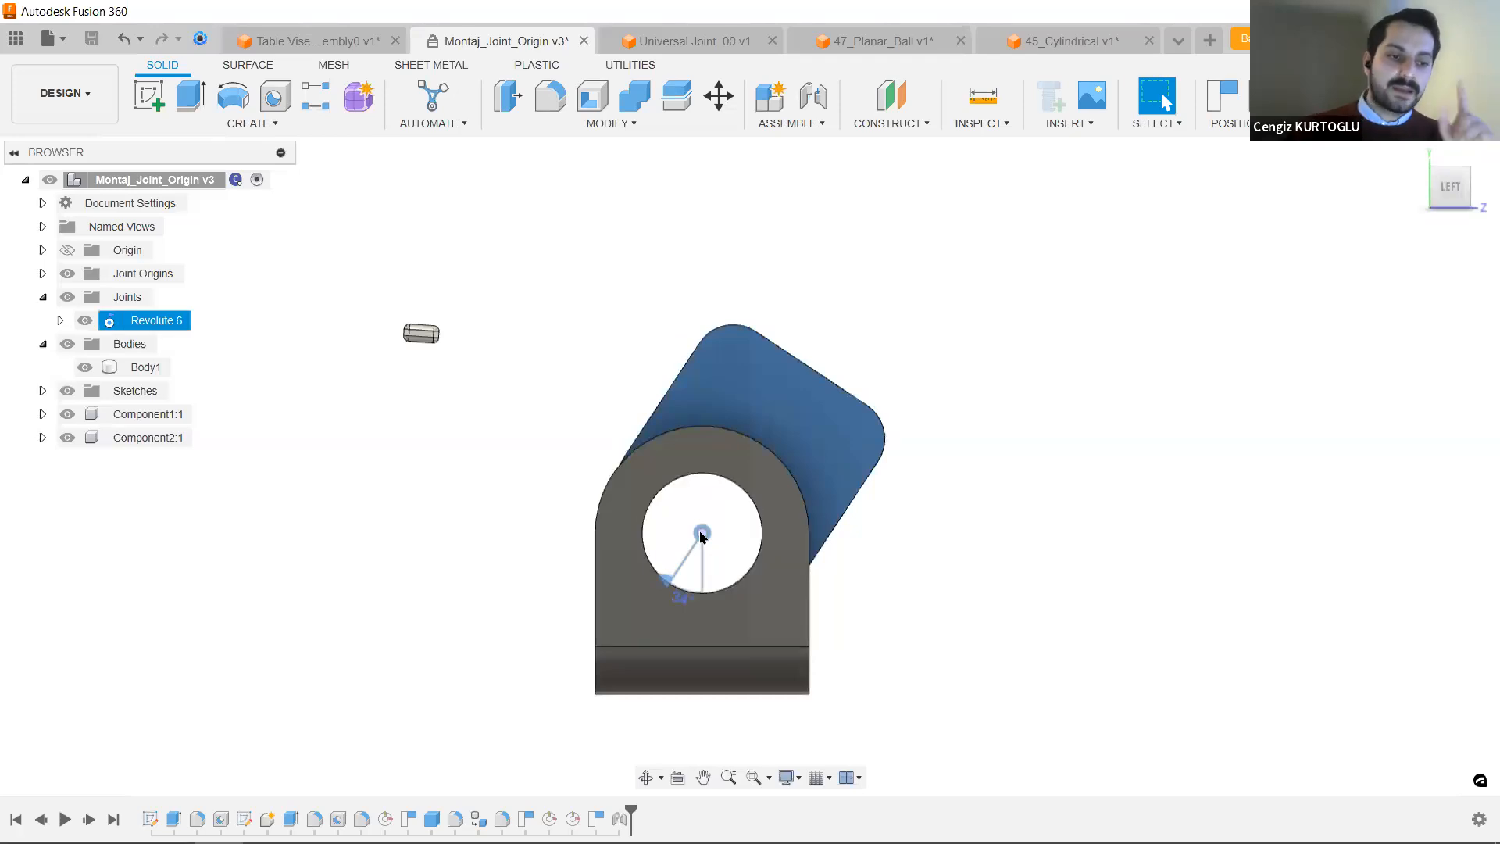
{"action": "double_click", "coordinate": [701, 535]}
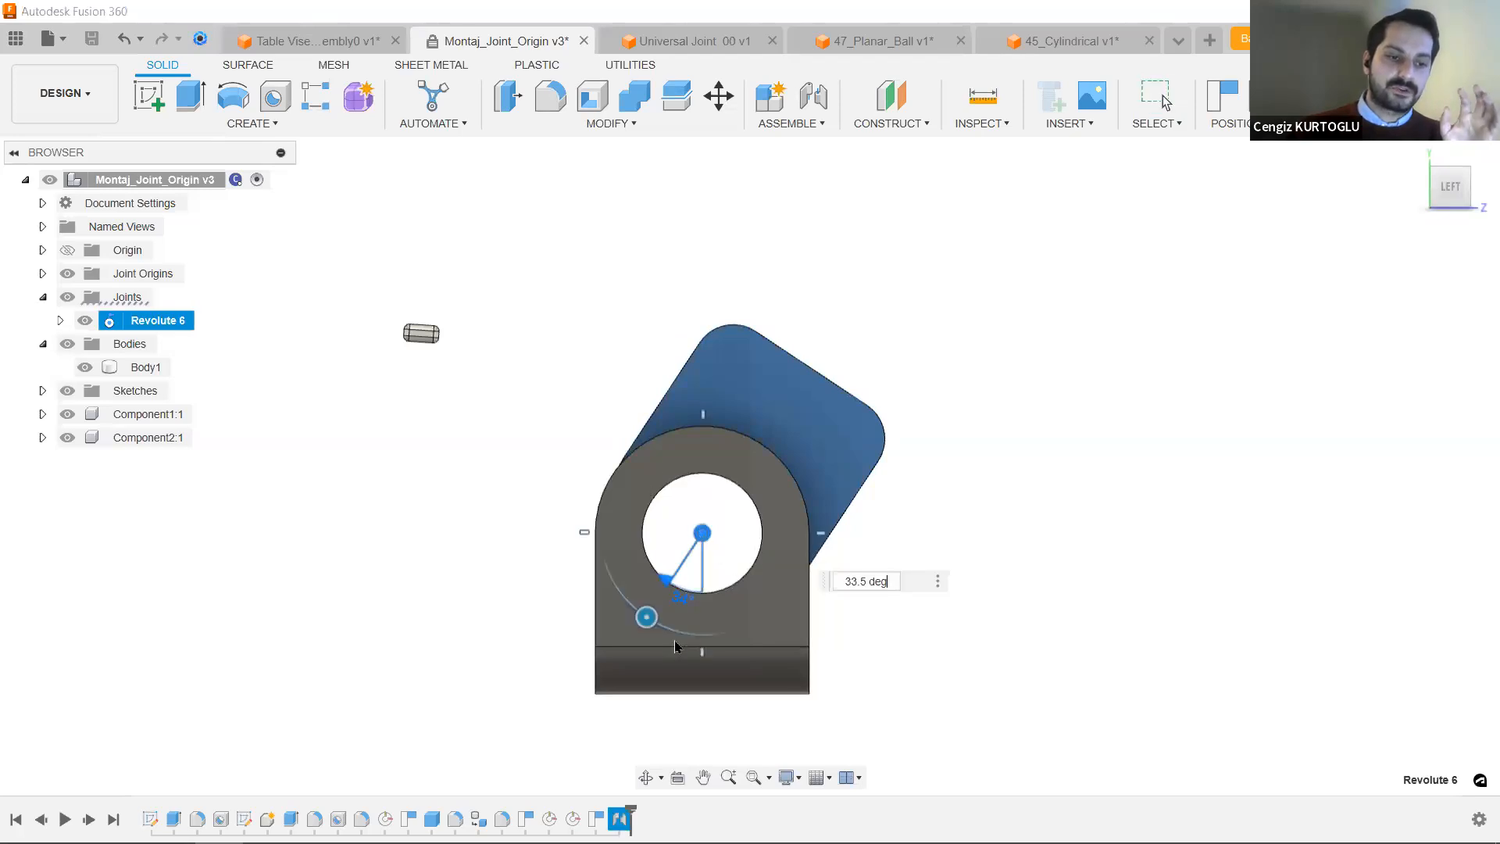
{"action": "left_click", "coordinate": [645, 616]}
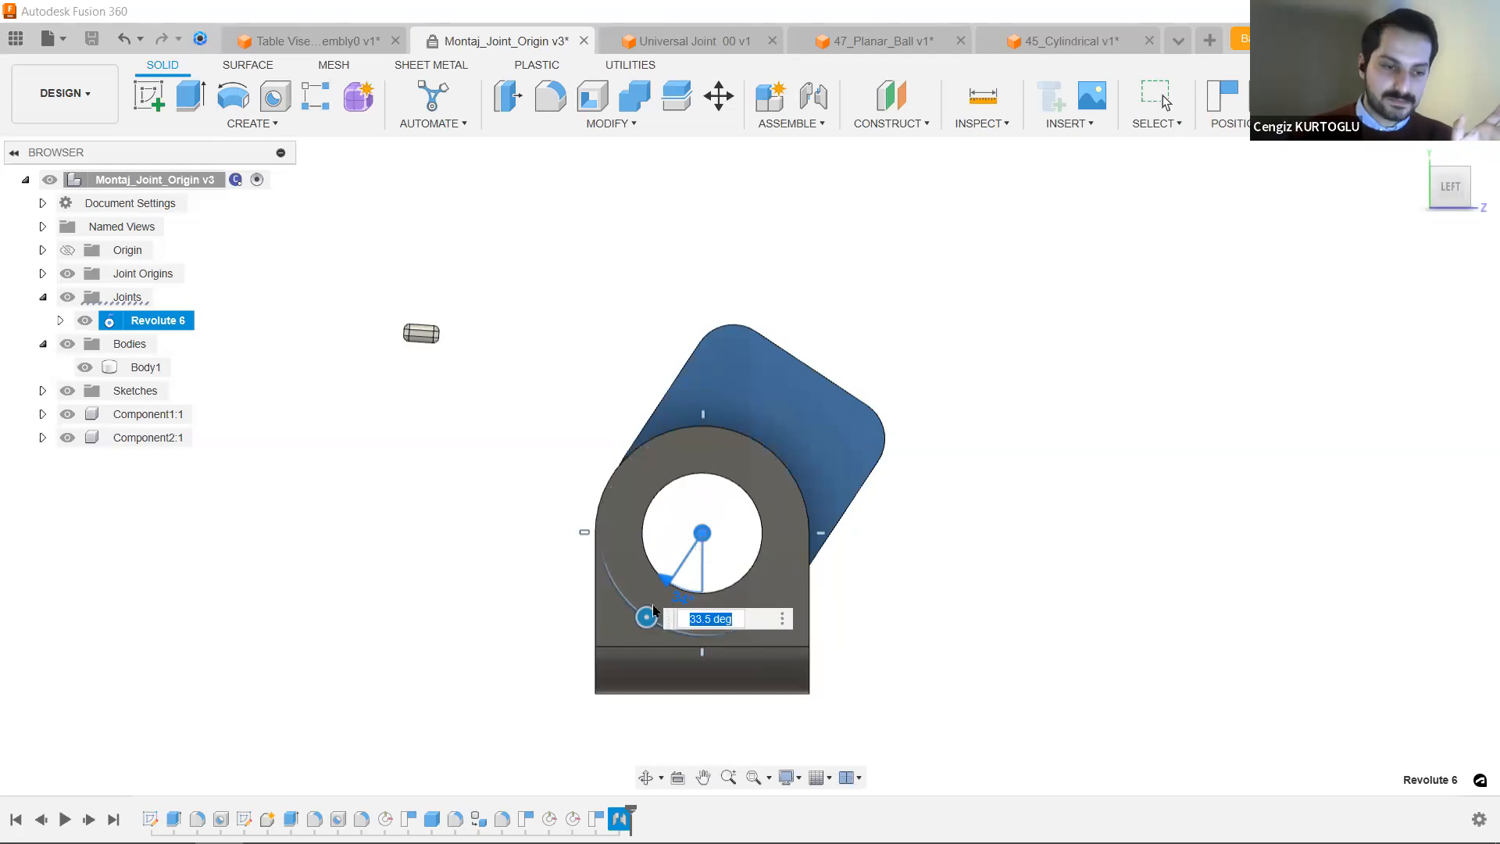
{"action": "left_click_drag", "start_coordinate": [647, 617], "coordinate": [746, 621]}
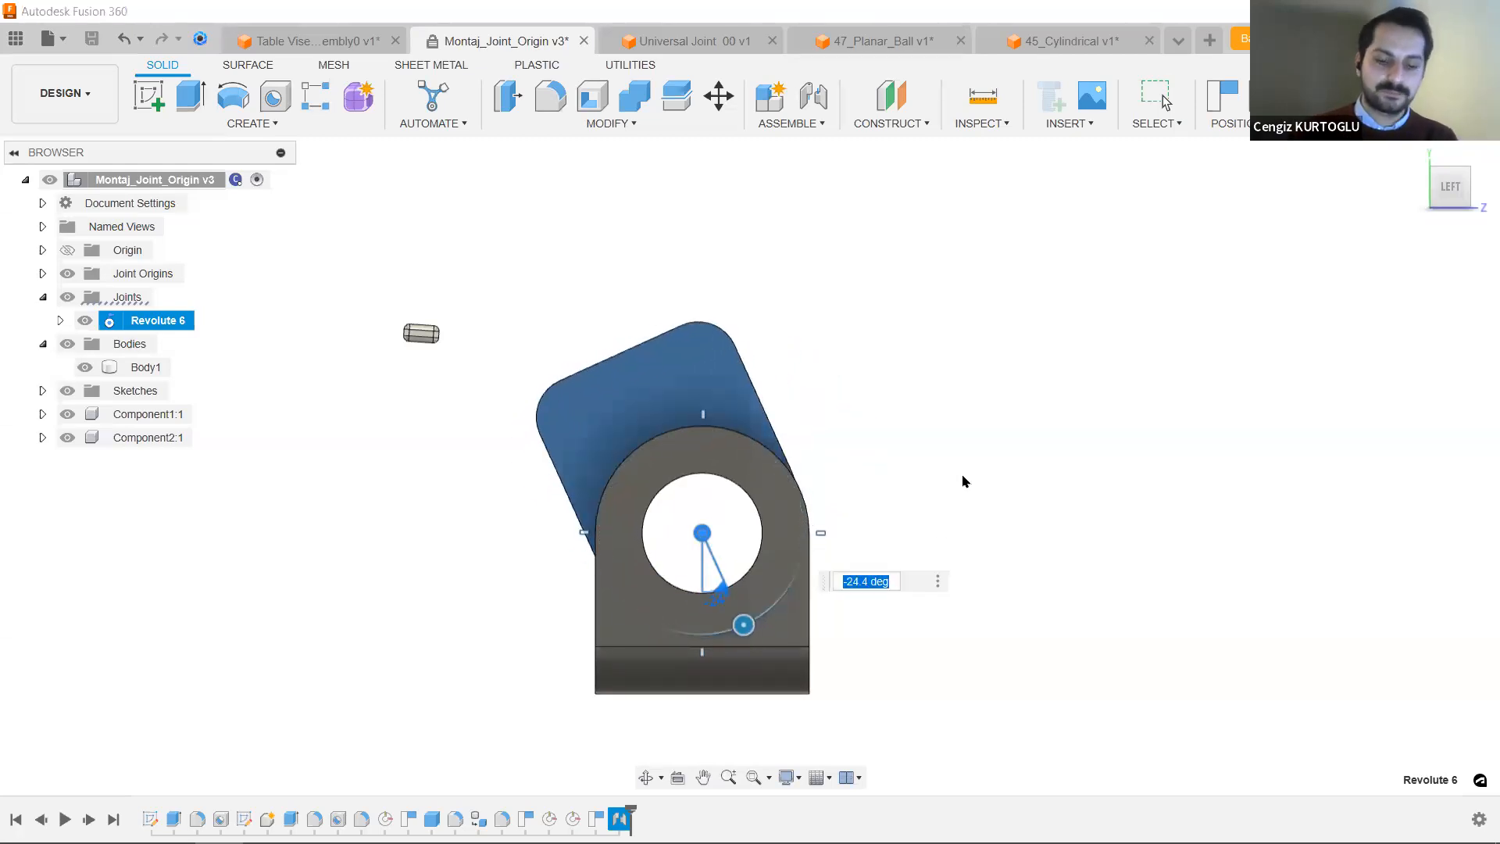
{"action": "key", "text": "Escape"}
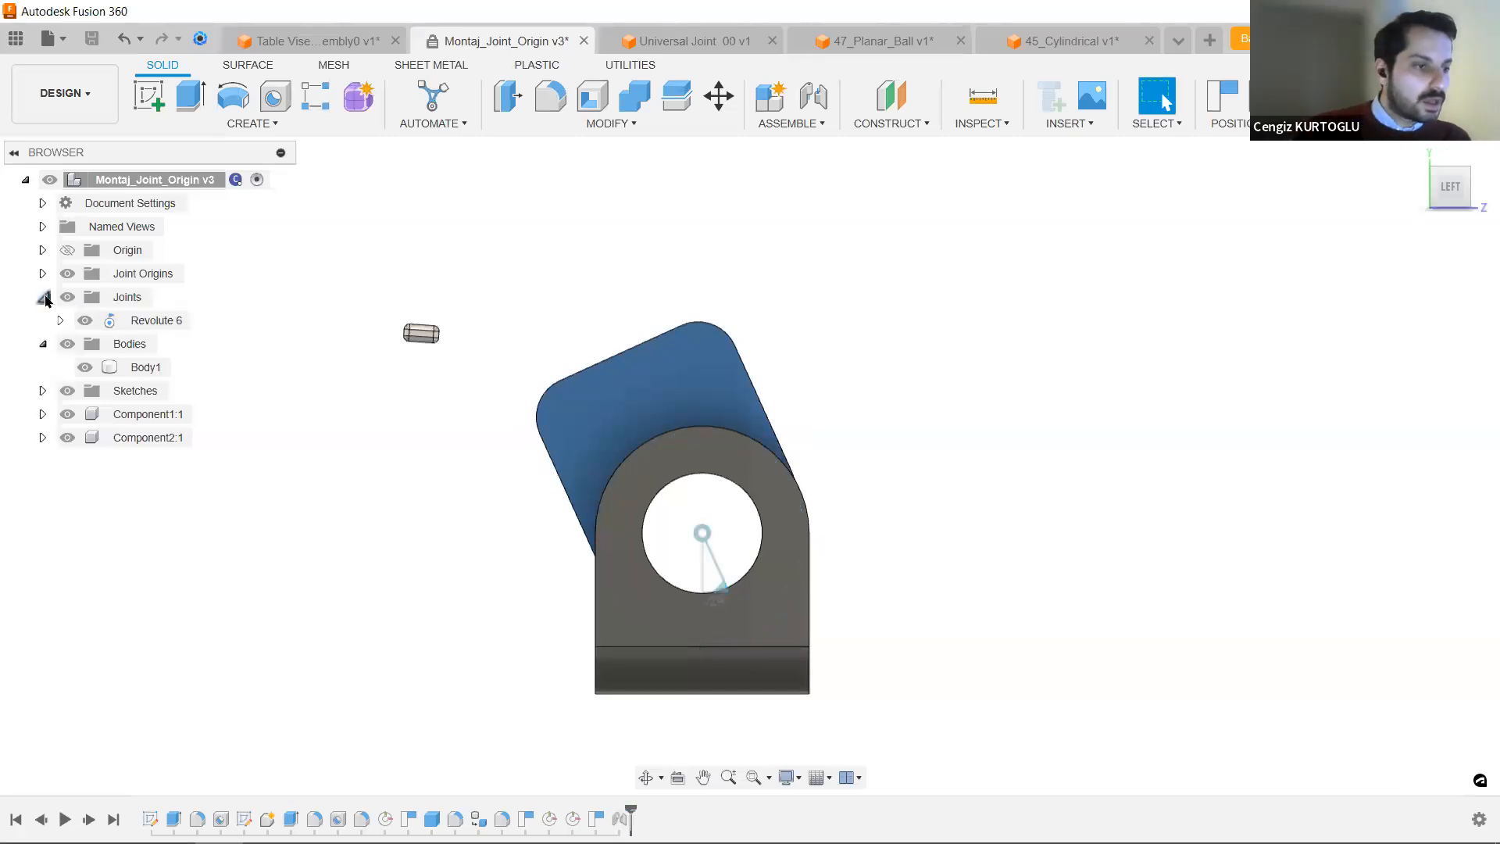
Drive the Revolute 6 joint to a rotation of 0.0 deg and confirm the position.
{"action": "left_click", "coordinate": [43, 298]}
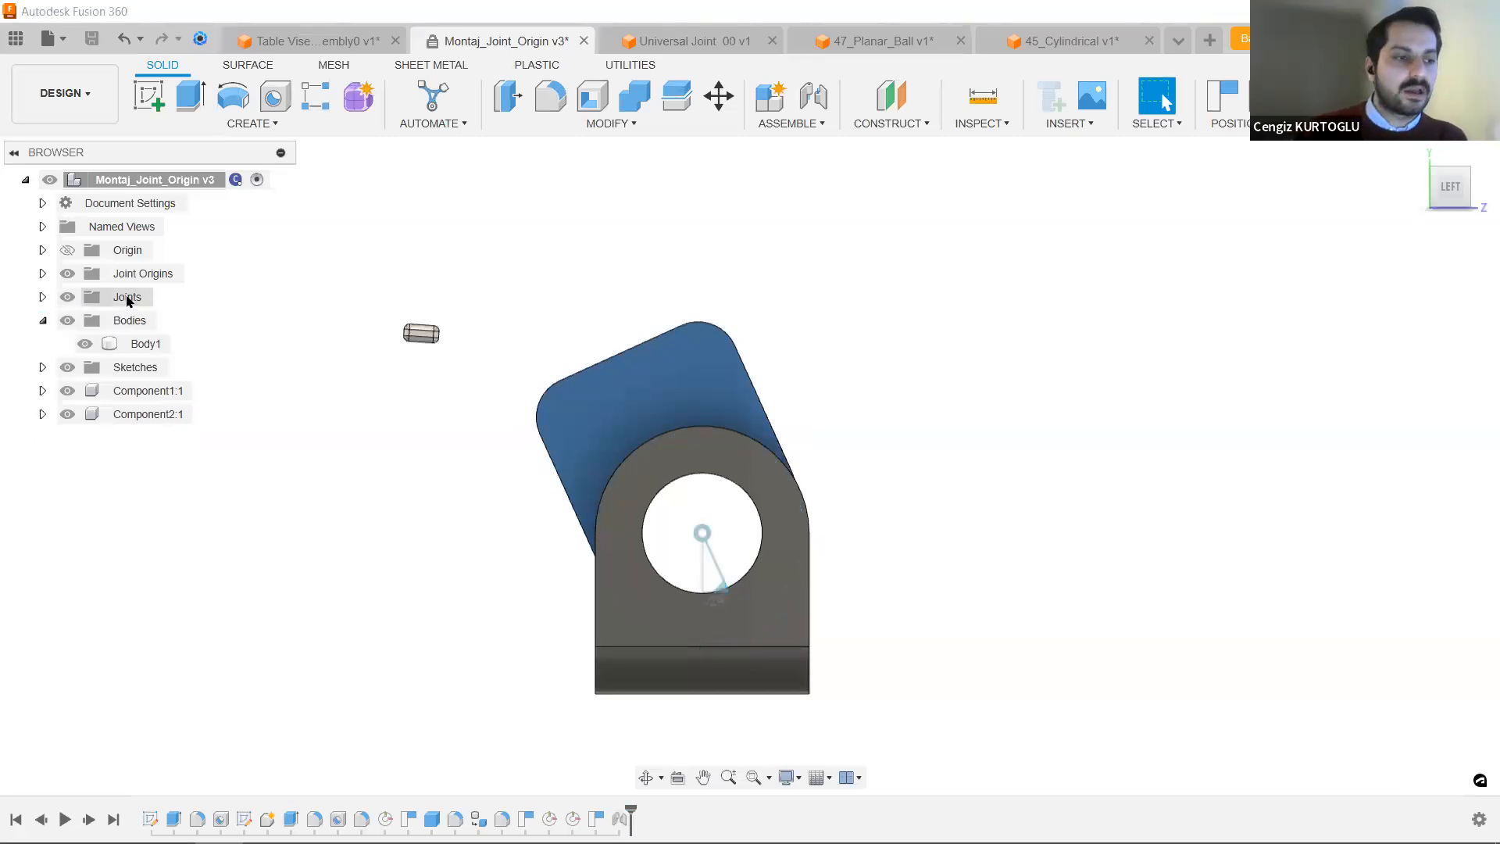
{"action": "left_click", "coordinate": [43, 297]}
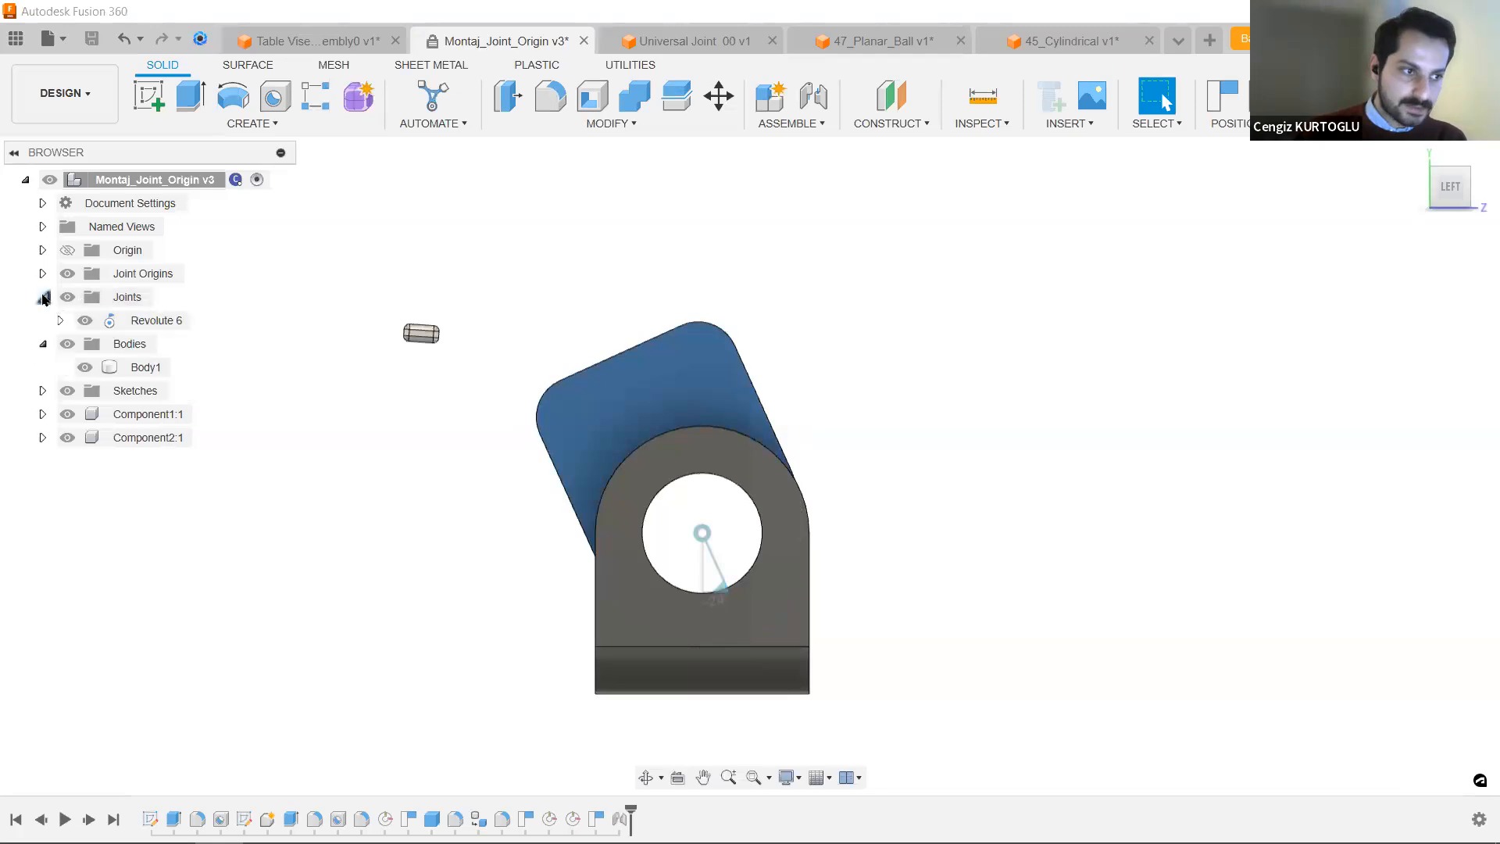
{"action": "right_click", "coordinate": [141, 325]}
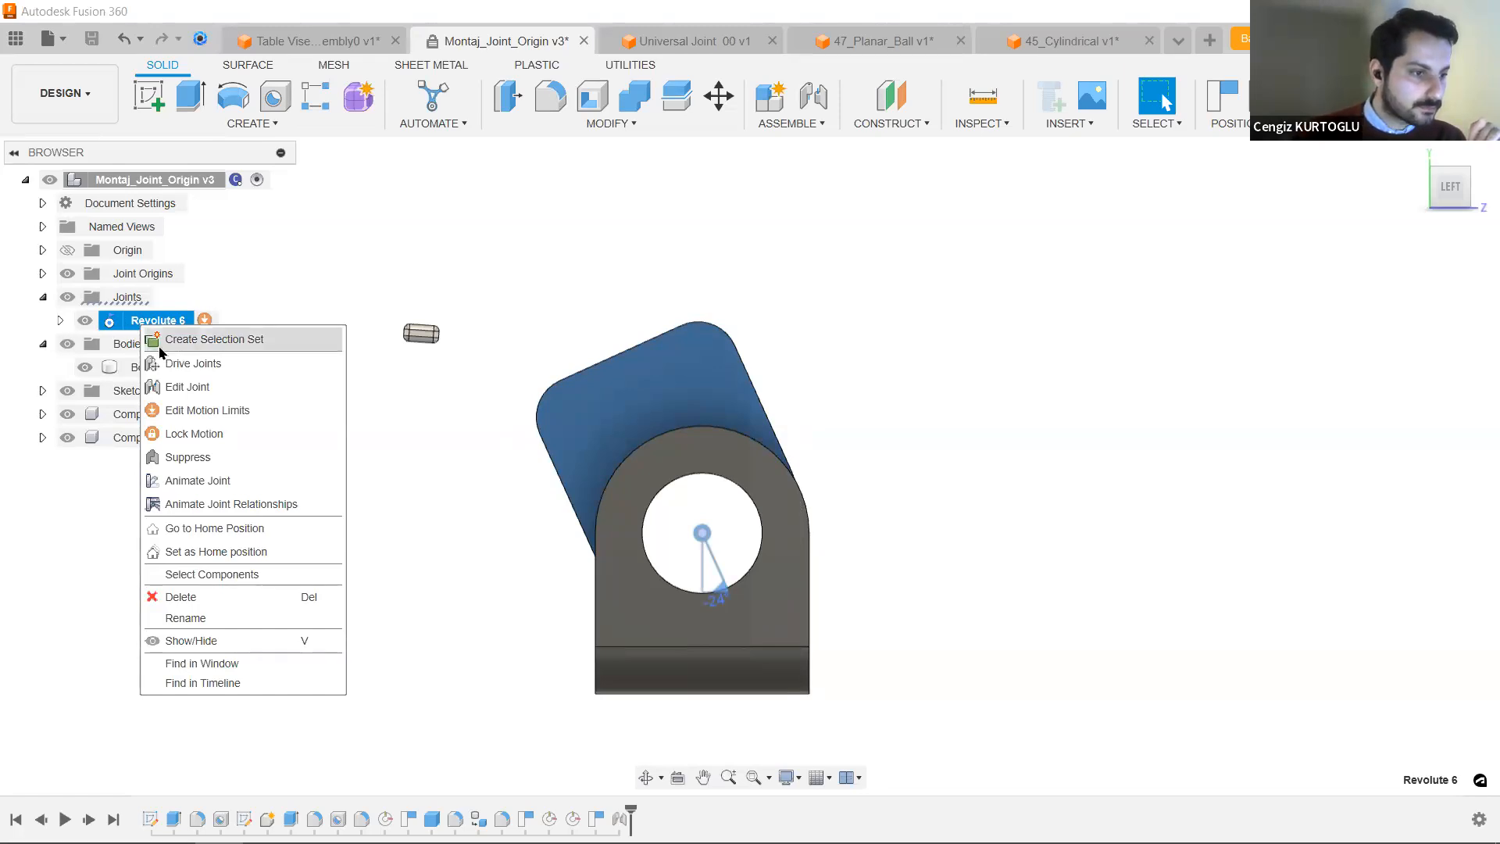
{"action": "left_click", "coordinate": [273, 368]}
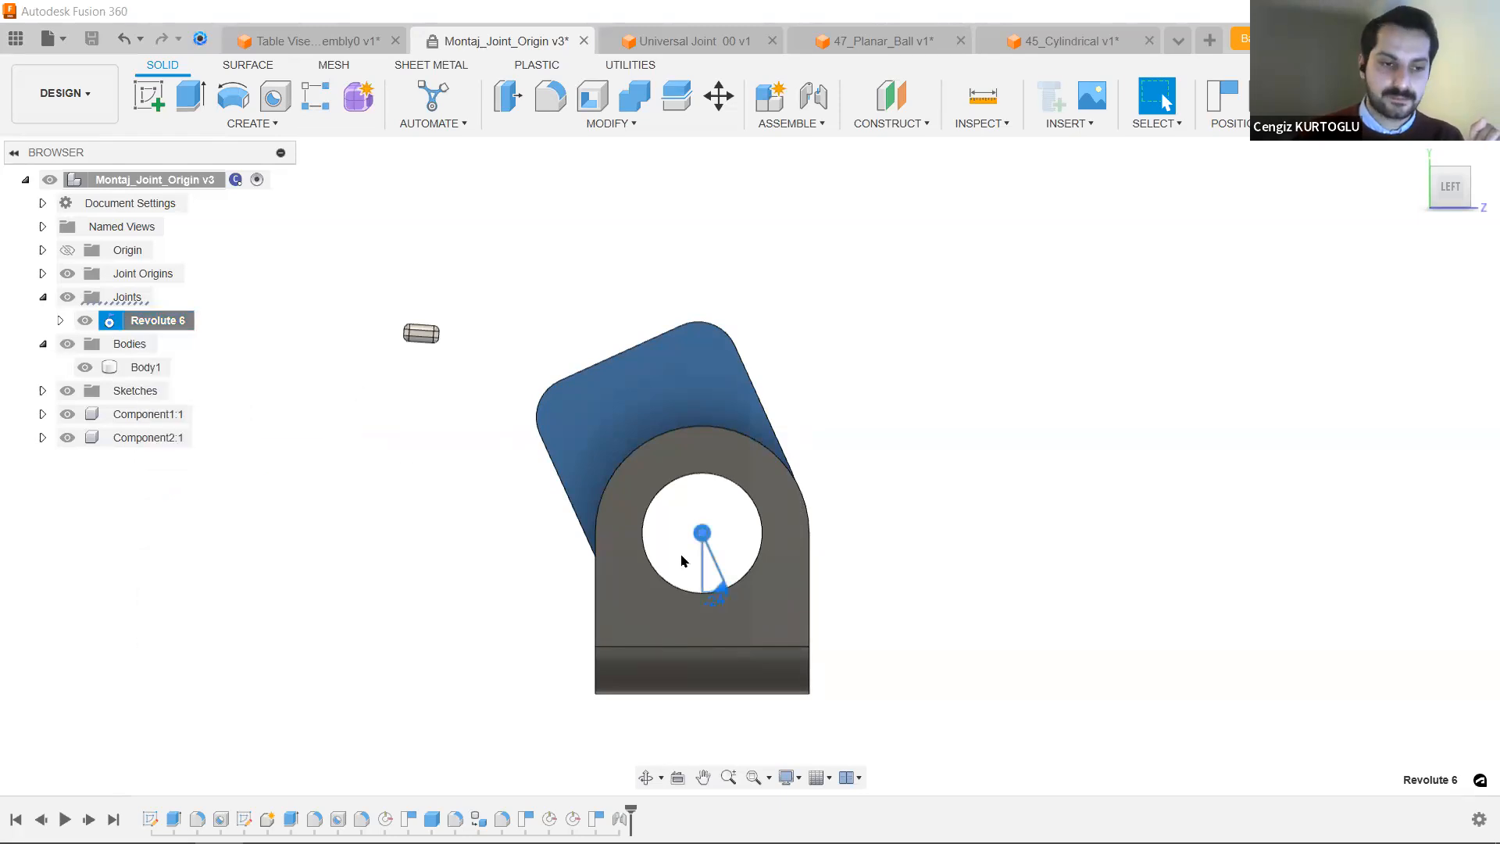
{"action": "left_click_drag", "start_coordinate": [742, 622], "coordinate": [703, 633]}
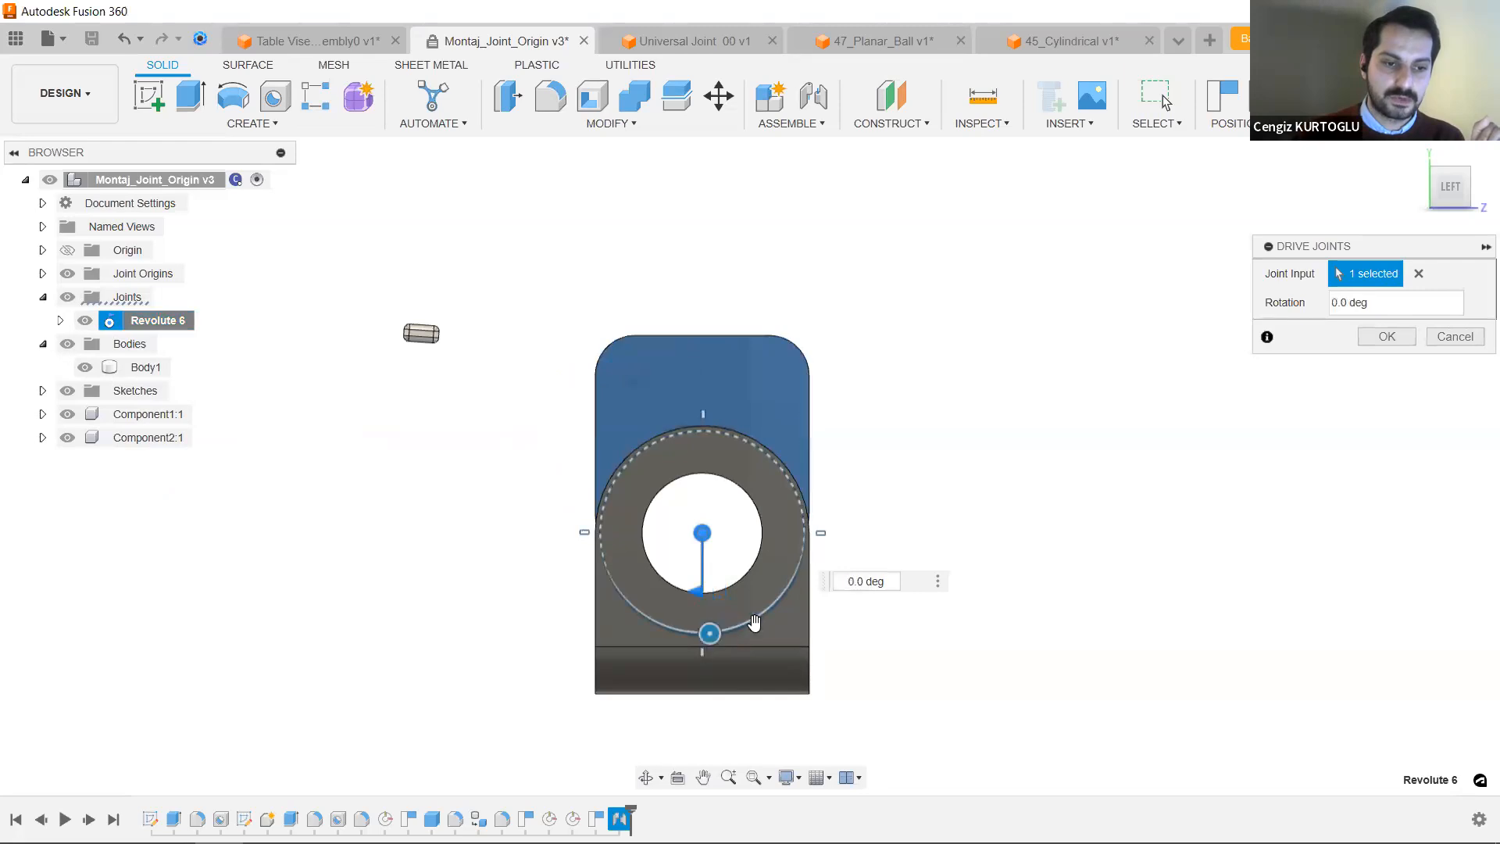
{"action": "left_click", "coordinate": [1387, 336]}
Start a new joint with the centre of the small rounded block's bottom face as Component 1's snap point.
{"action": "middle_click_drag", "start_coordinate": [845, 392], "coordinate": [717, 243], "text": "shift"}
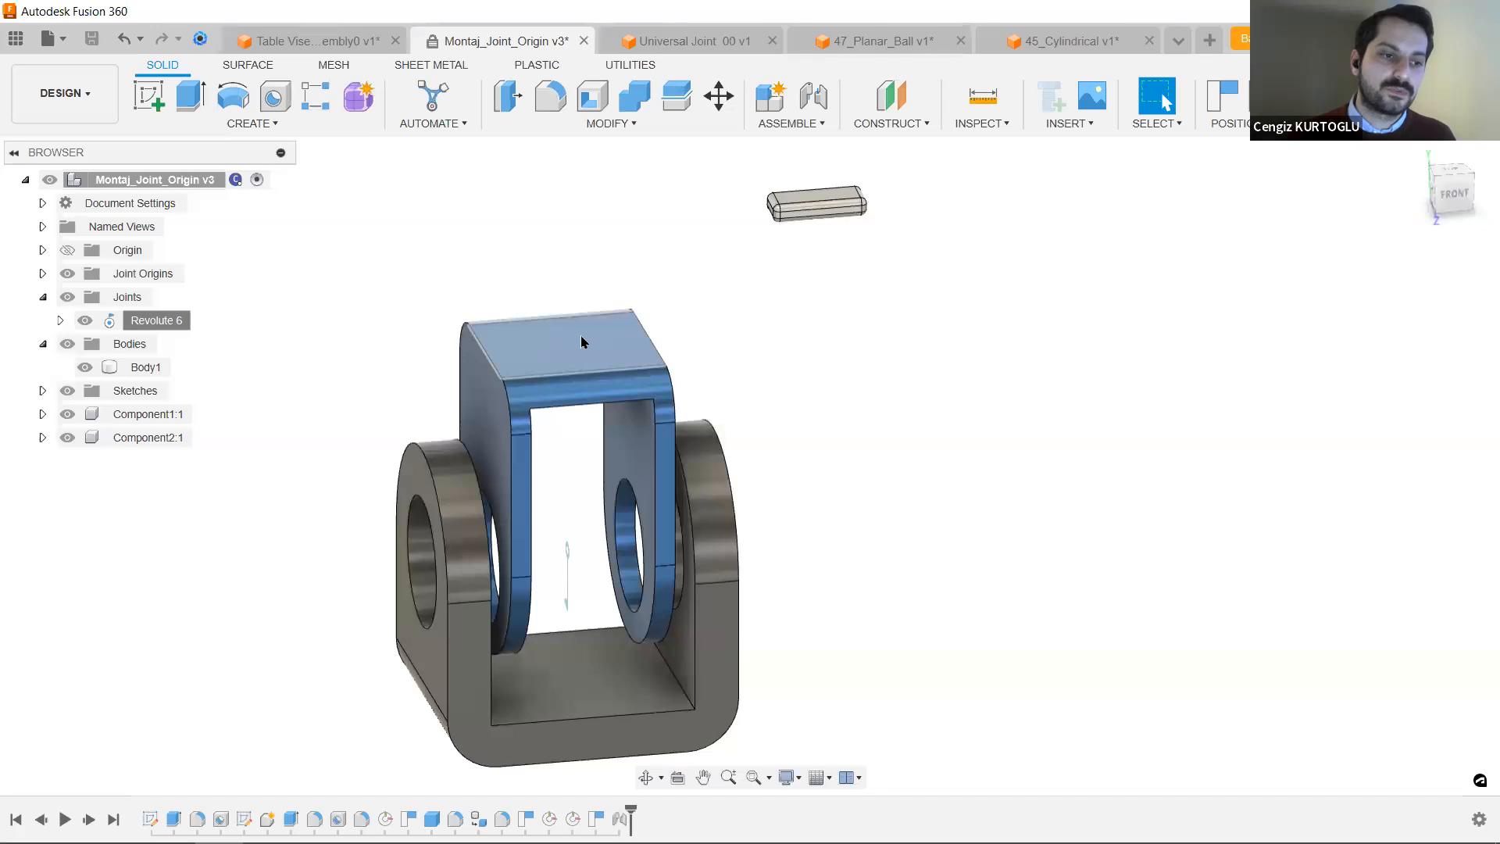
{"action": "middle_click_drag", "start_coordinate": [569, 346], "coordinate": [562, 346], "text": "shift"}
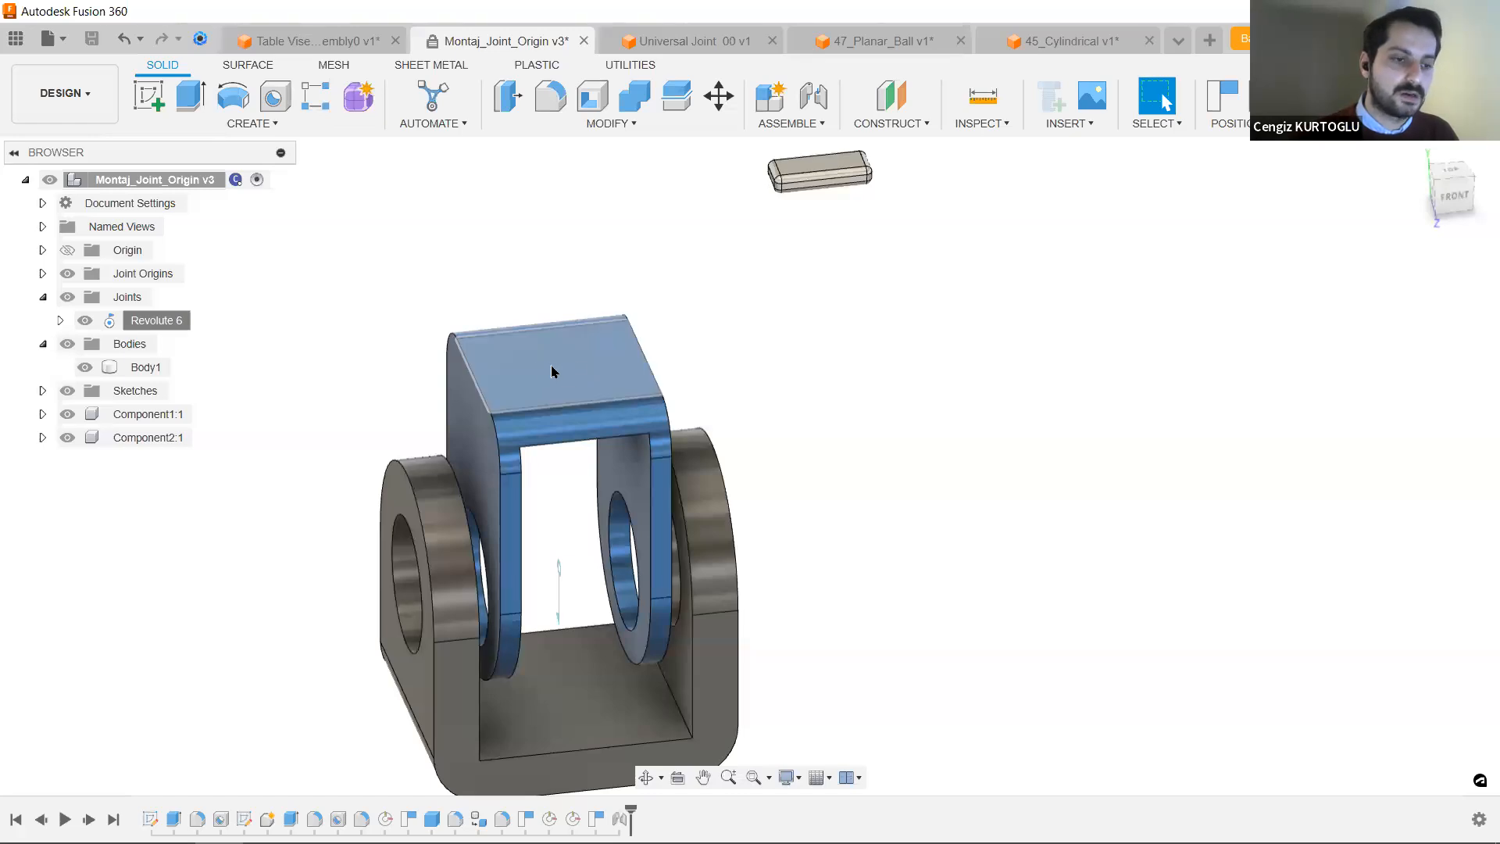
{"action": "middle_click_drag", "start_coordinate": [551, 372], "coordinate": [552, 371], "text": "shift"}
{"action": "middle_click_drag", "start_coordinate": [844, 330], "coordinate": [843, 331], "text": "shift"}
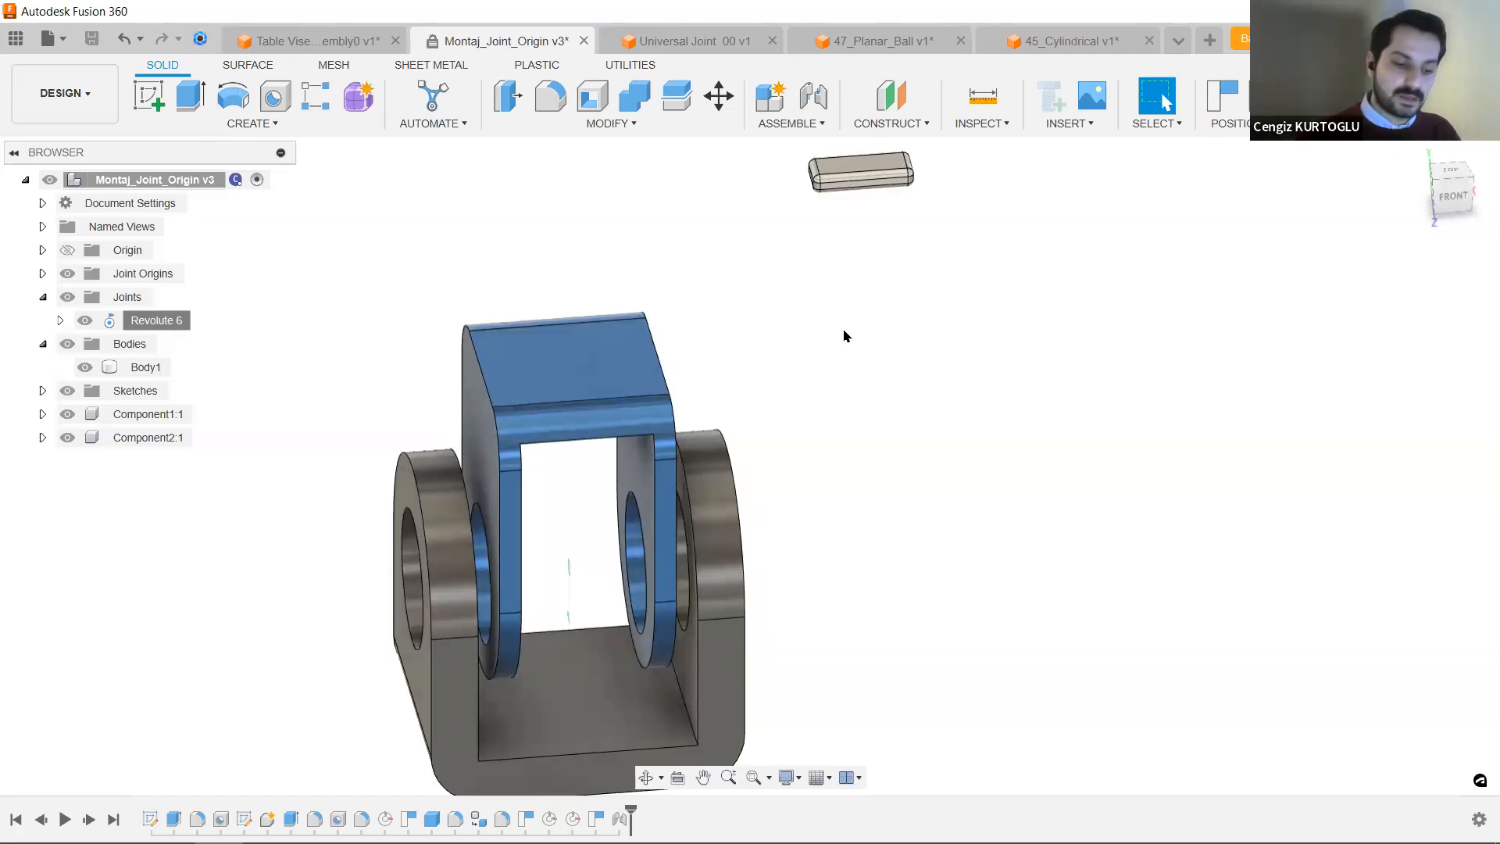
{"action": "key", "text": "j"}
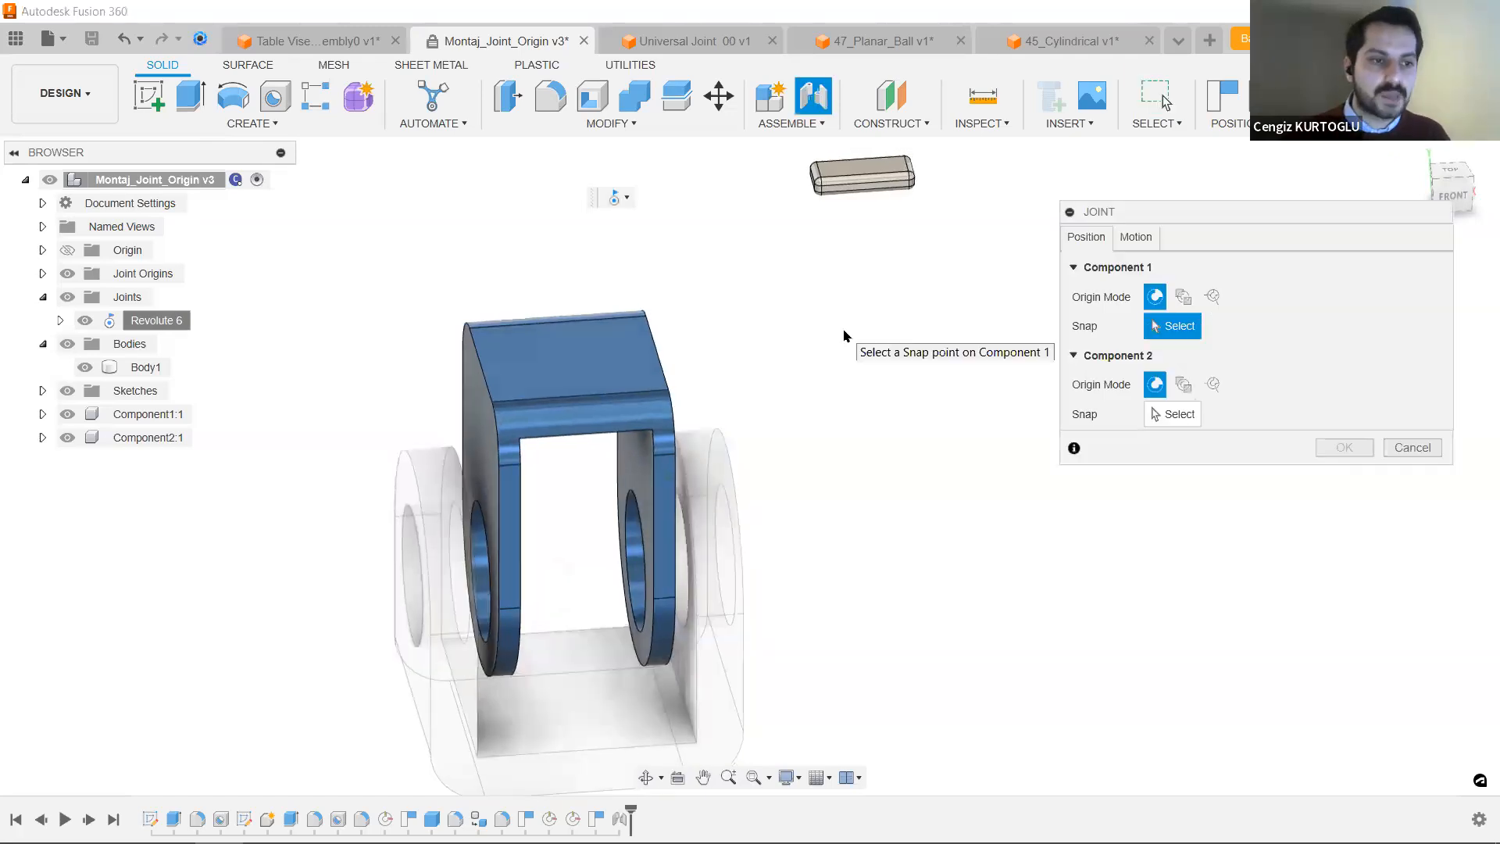
{"action": "middle_click_drag", "start_coordinate": [843, 336], "coordinate": [1029, 346], "text": "shift"}
{"action": "scroll", "coordinate": [943, 344], "scroll_direction": "up", "scroll_amount": 5}
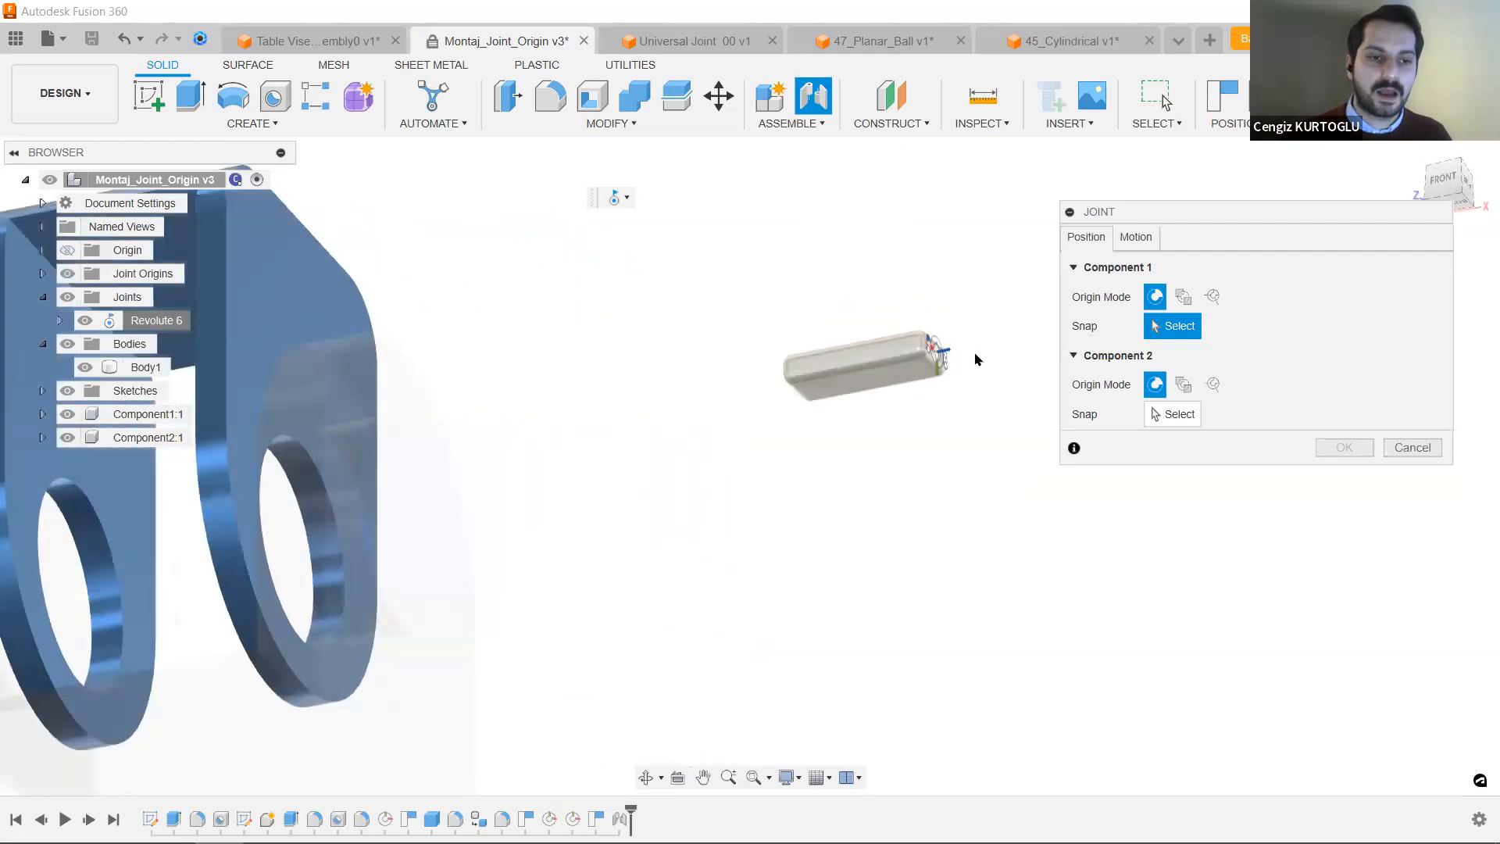
{"action": "scroll", "coordinate": [955, 317], "scroll_direction": "up", "scroll_amount": 4}
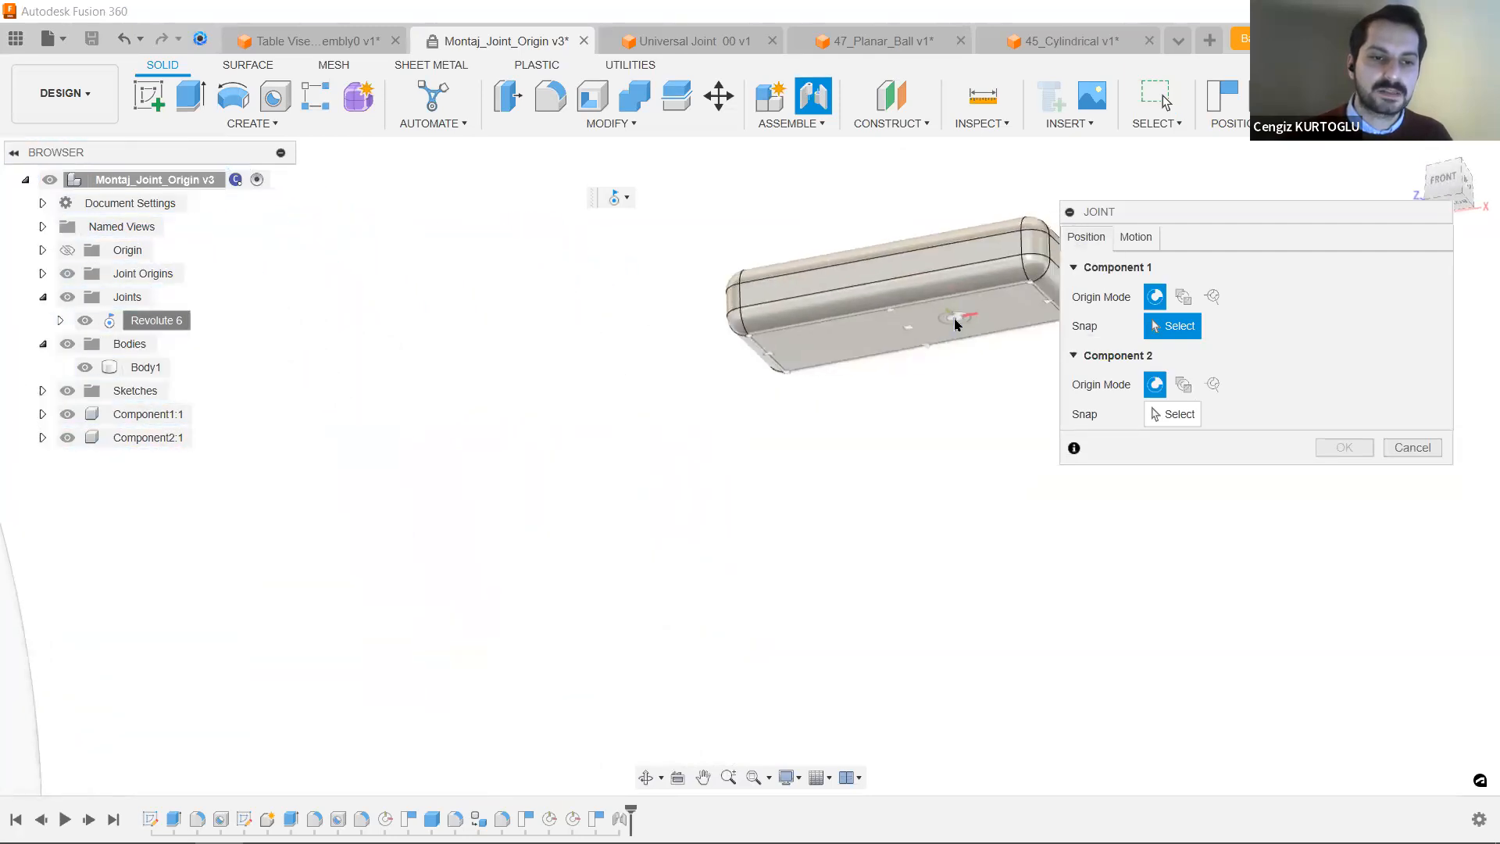
{"action": "scroll", "coordinate": [949, 359], "scroll_direction": "up", "scroll_amount": 4}
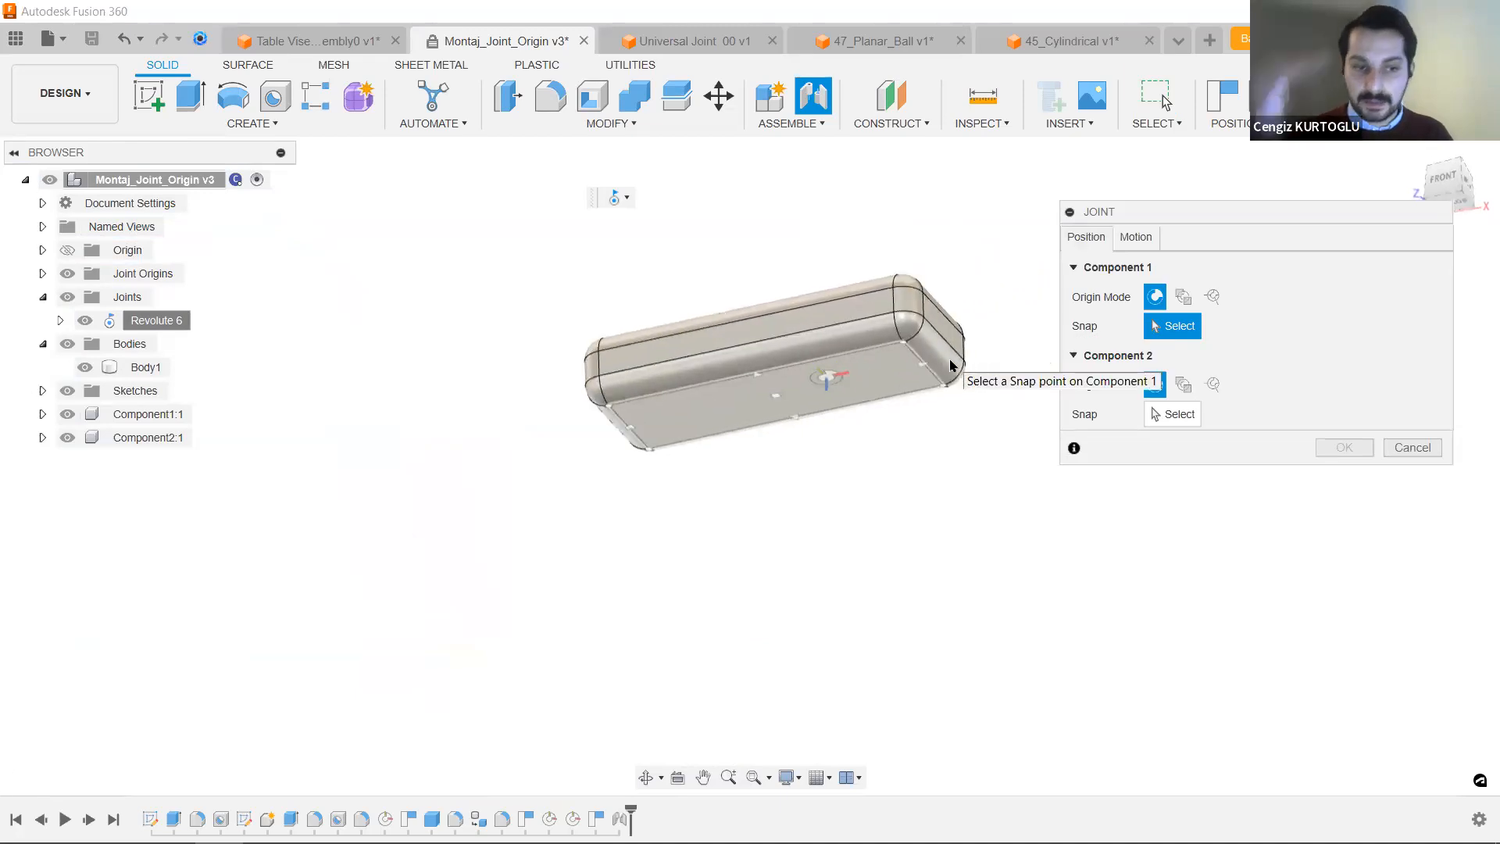
{"action": "scroll", "coordinate": [953, 365], "scroll_direction": "up", "scroll_amount": 3}
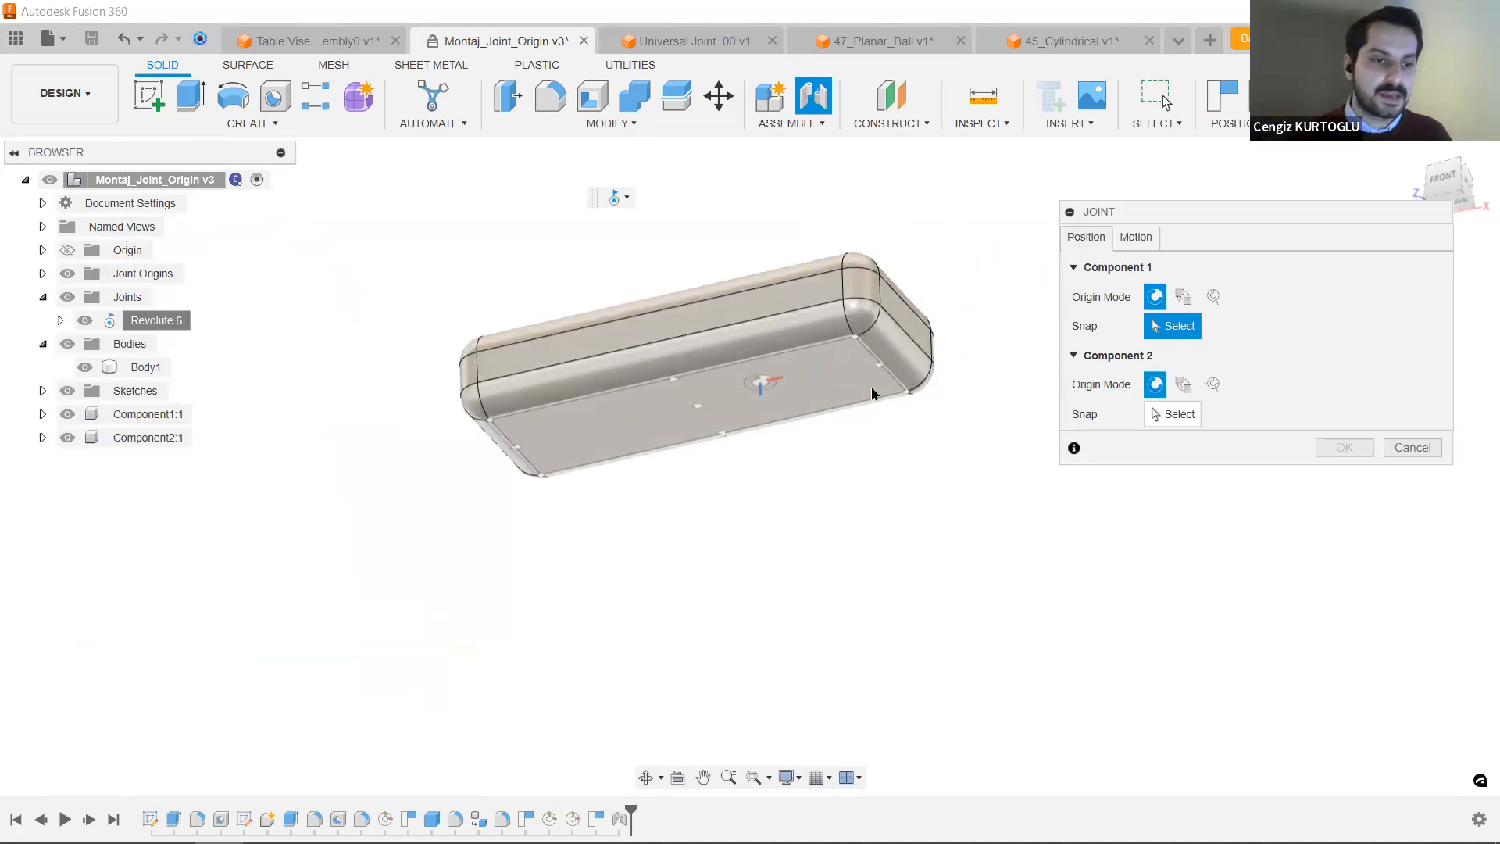
{"action": "scroll", "coordinate": [765, 414], "scroll_direction": "up", "scroll_amount": 3}
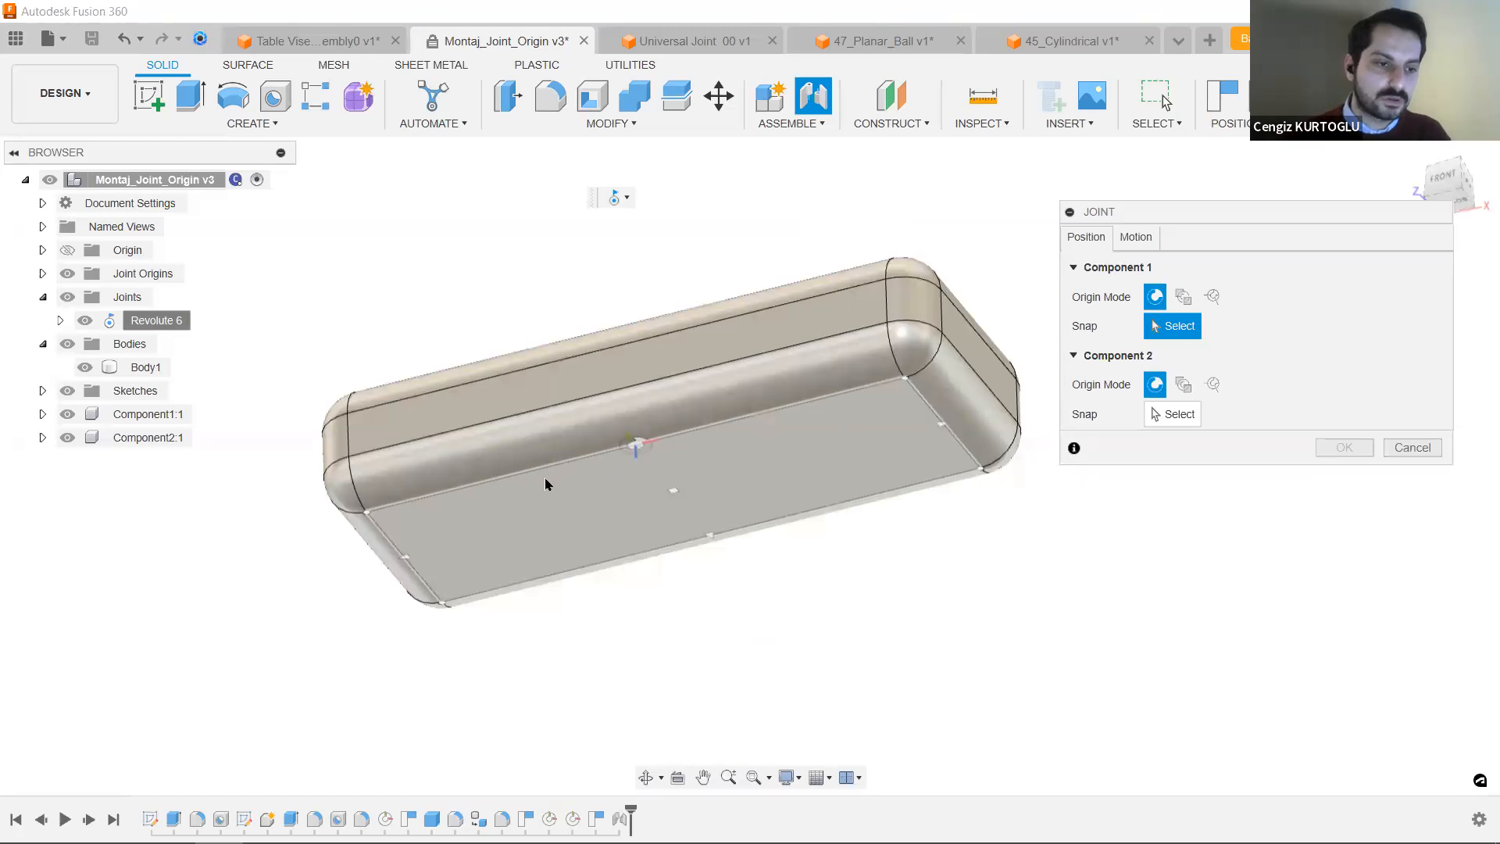
{"action": "left_click", "coordinate": [671, 491]}
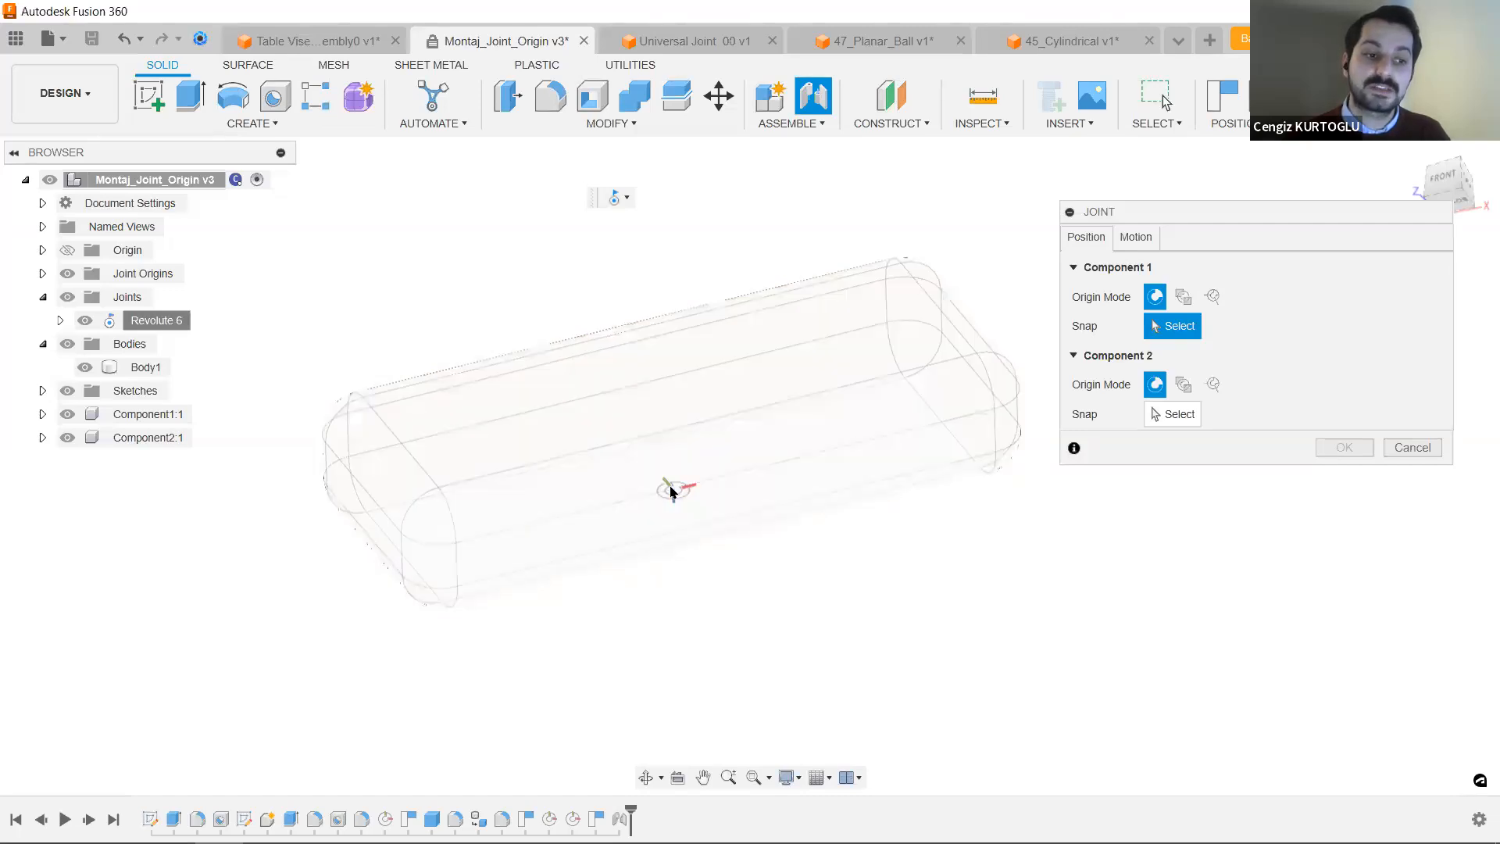
Snap the small rounded block to the centre of the blue bracket's top face and make the joint Rigid.
{"action": "scroll", "coordinate": [672, 490], "scroll_direction": "down", "scroll_amount": 6}
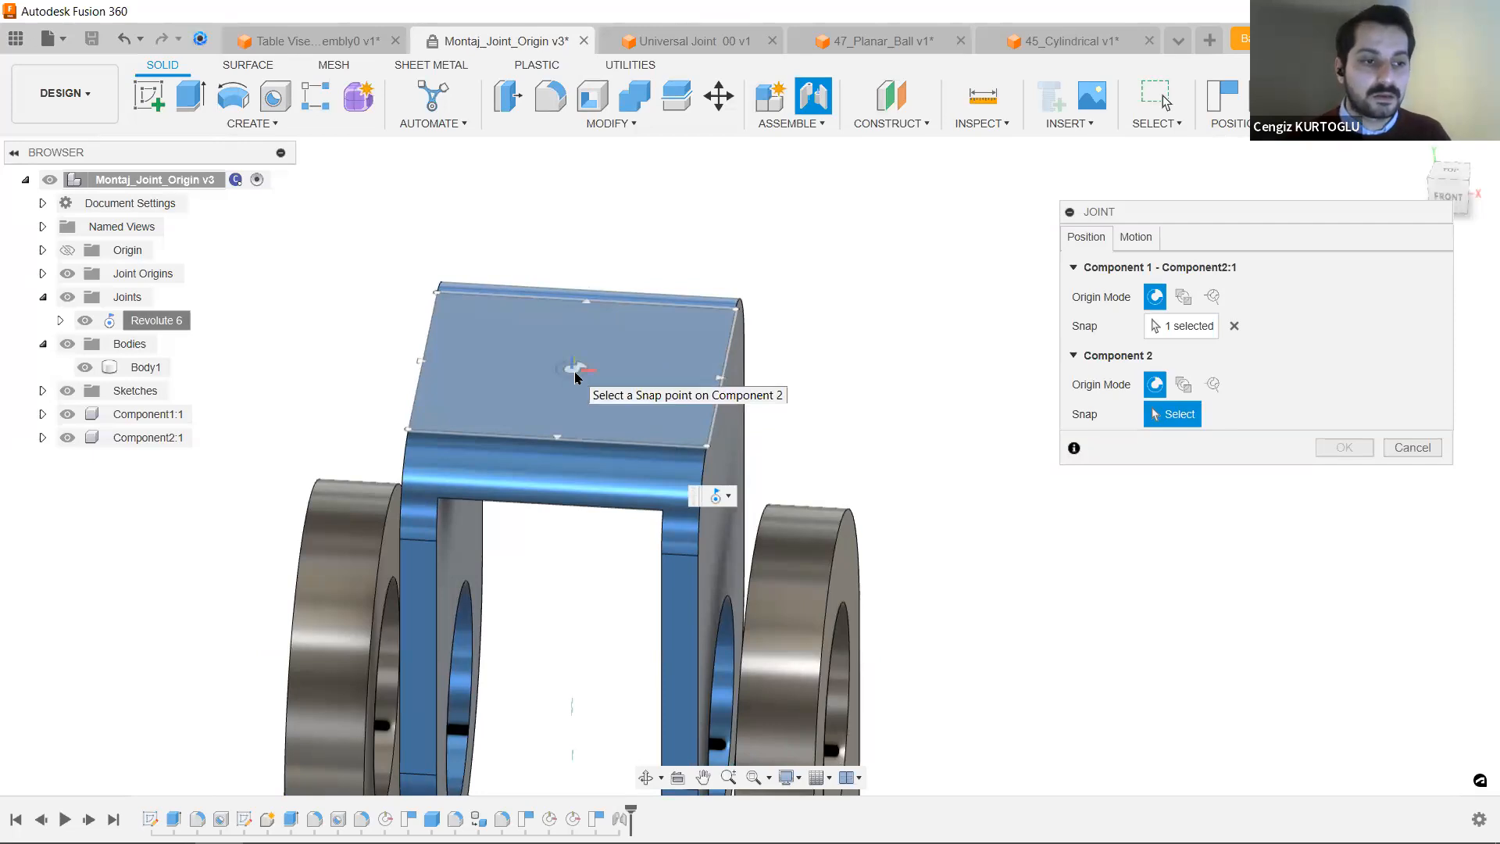
{"action": "left_click", "coordinate": [574, 377]}
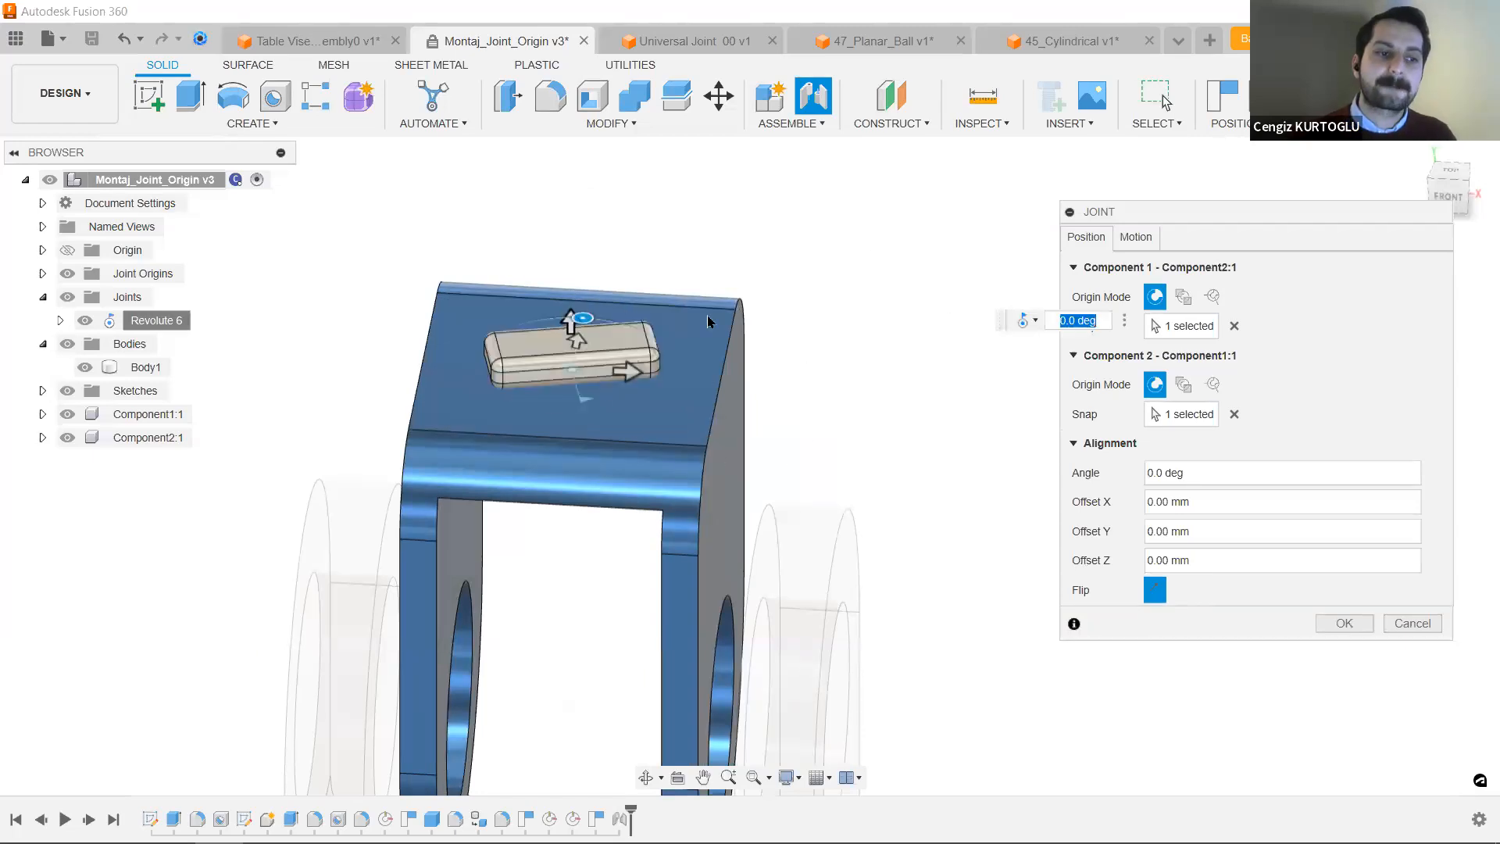
{"action": "left_click", "coordinate": [1138, 237]}
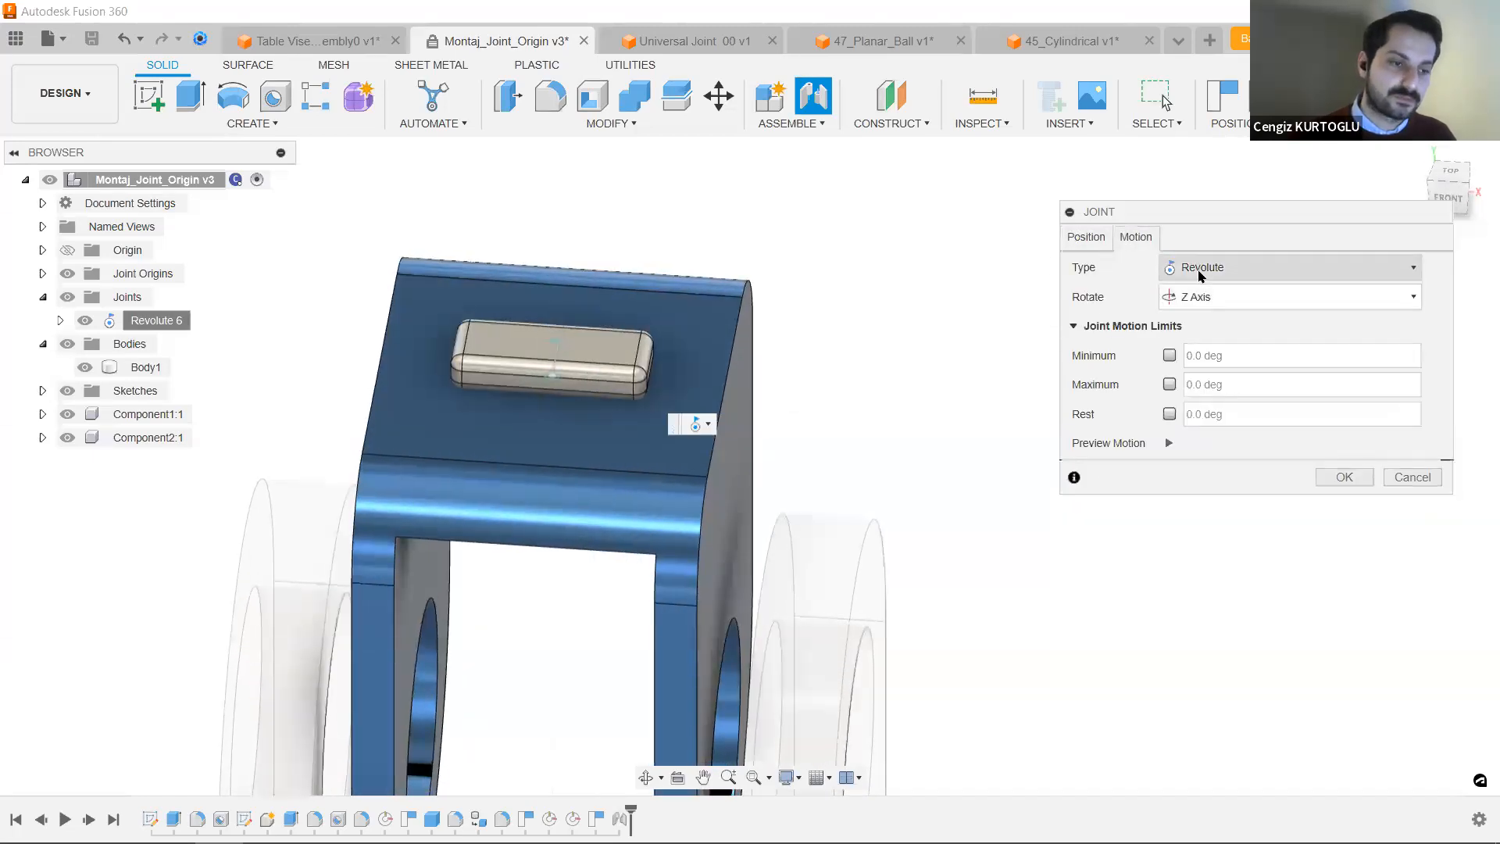
{"action": "left_click", "coordinate": [1203, 274]}
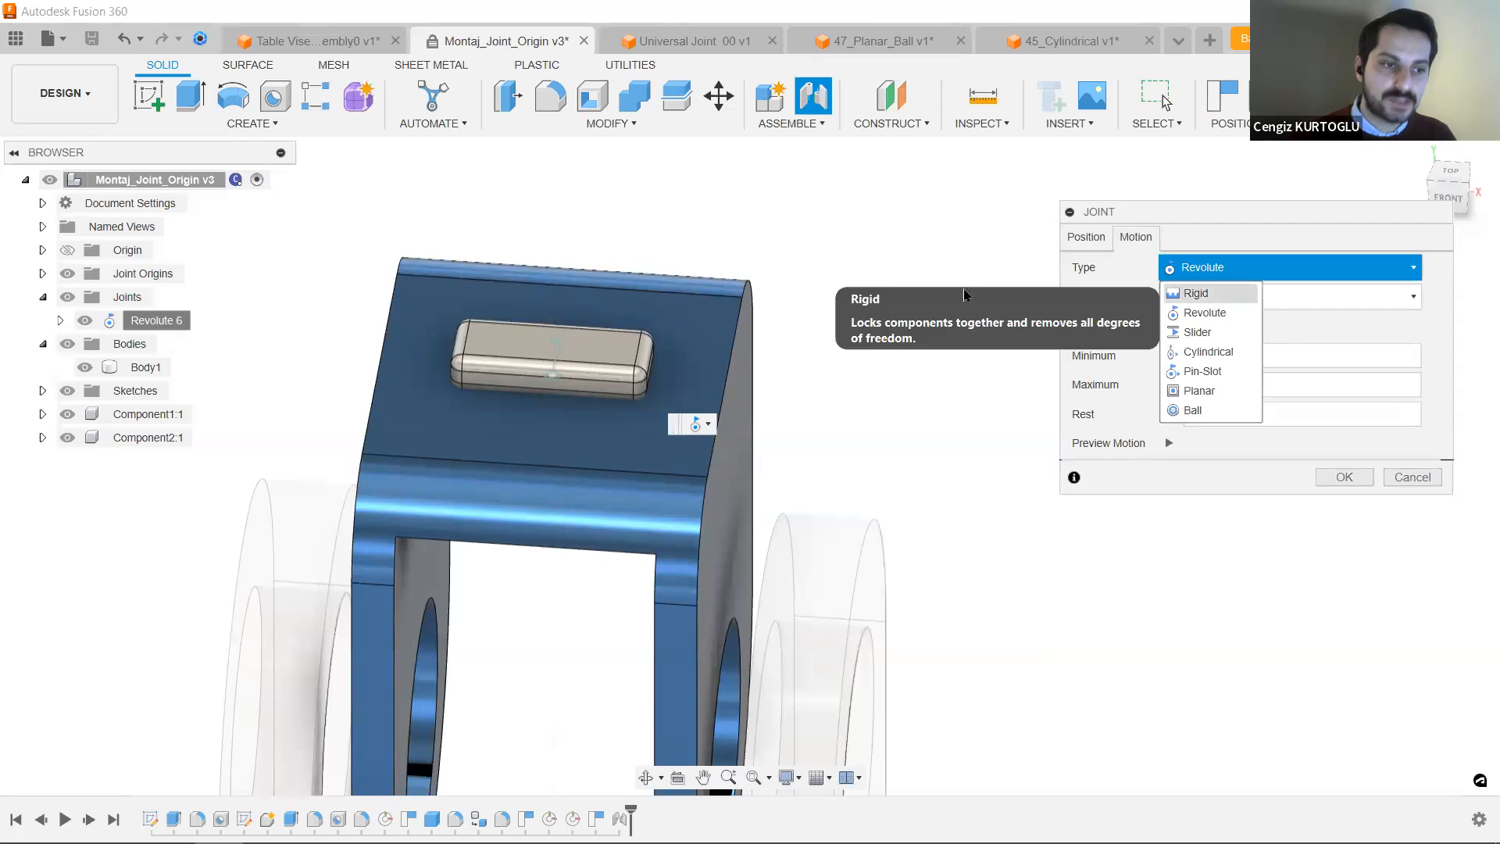
{"action": "left_click", "coordinate": [1217, 297]}
{"action": "left_click", "coordinate": [1168, 298]}
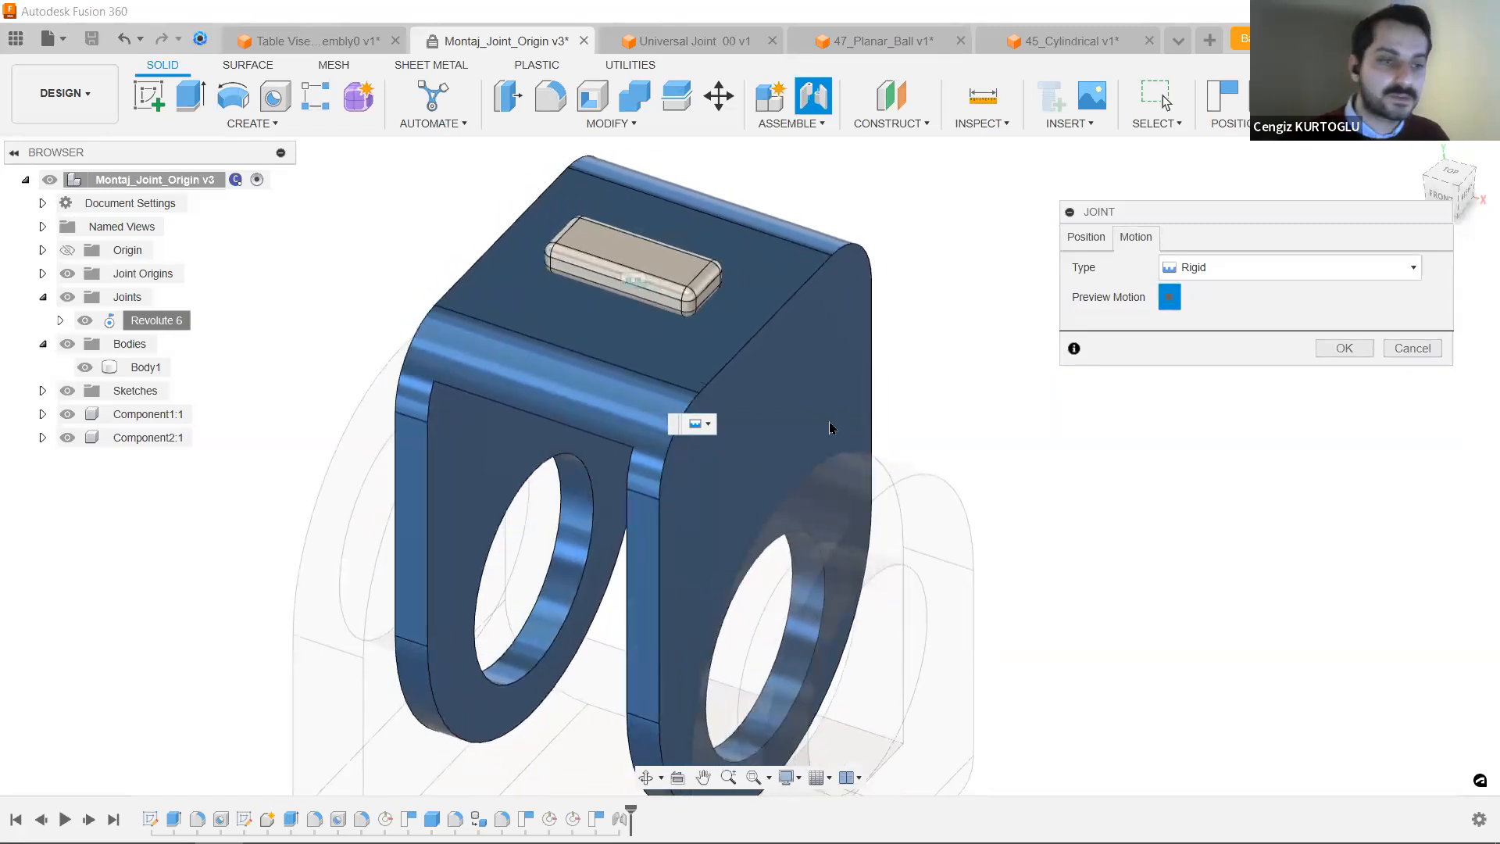
{"action": "left_click", "coordinate": [1335, 348]}
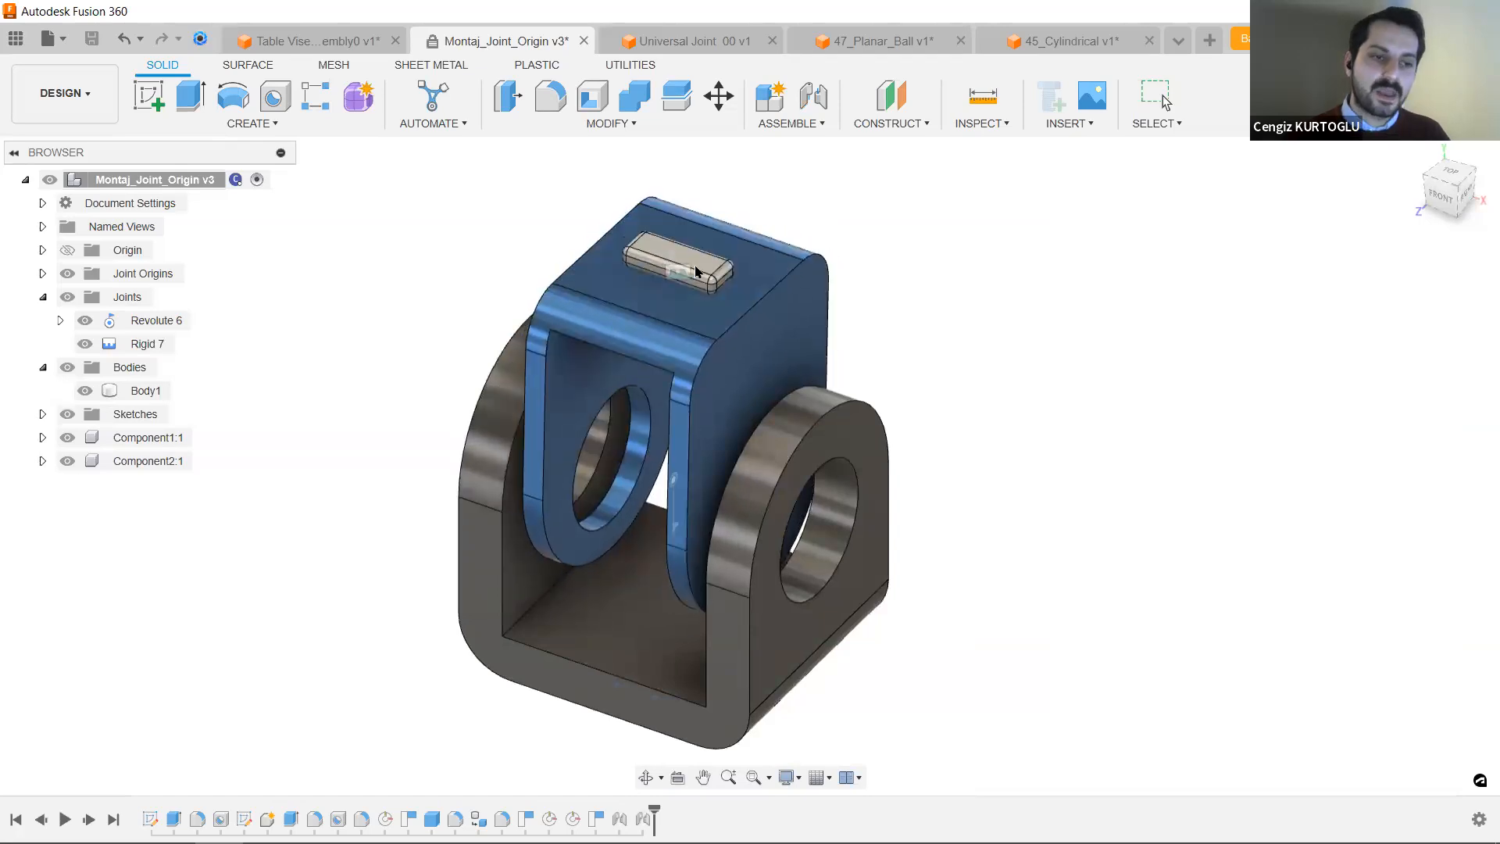
Swing the blue bracket about its hinge to check that the rigidly joined block moves with it.
{"action": "scroll", "coordinate": [783, 275], "scroll_direction": "up", "scroll_amount": 2}
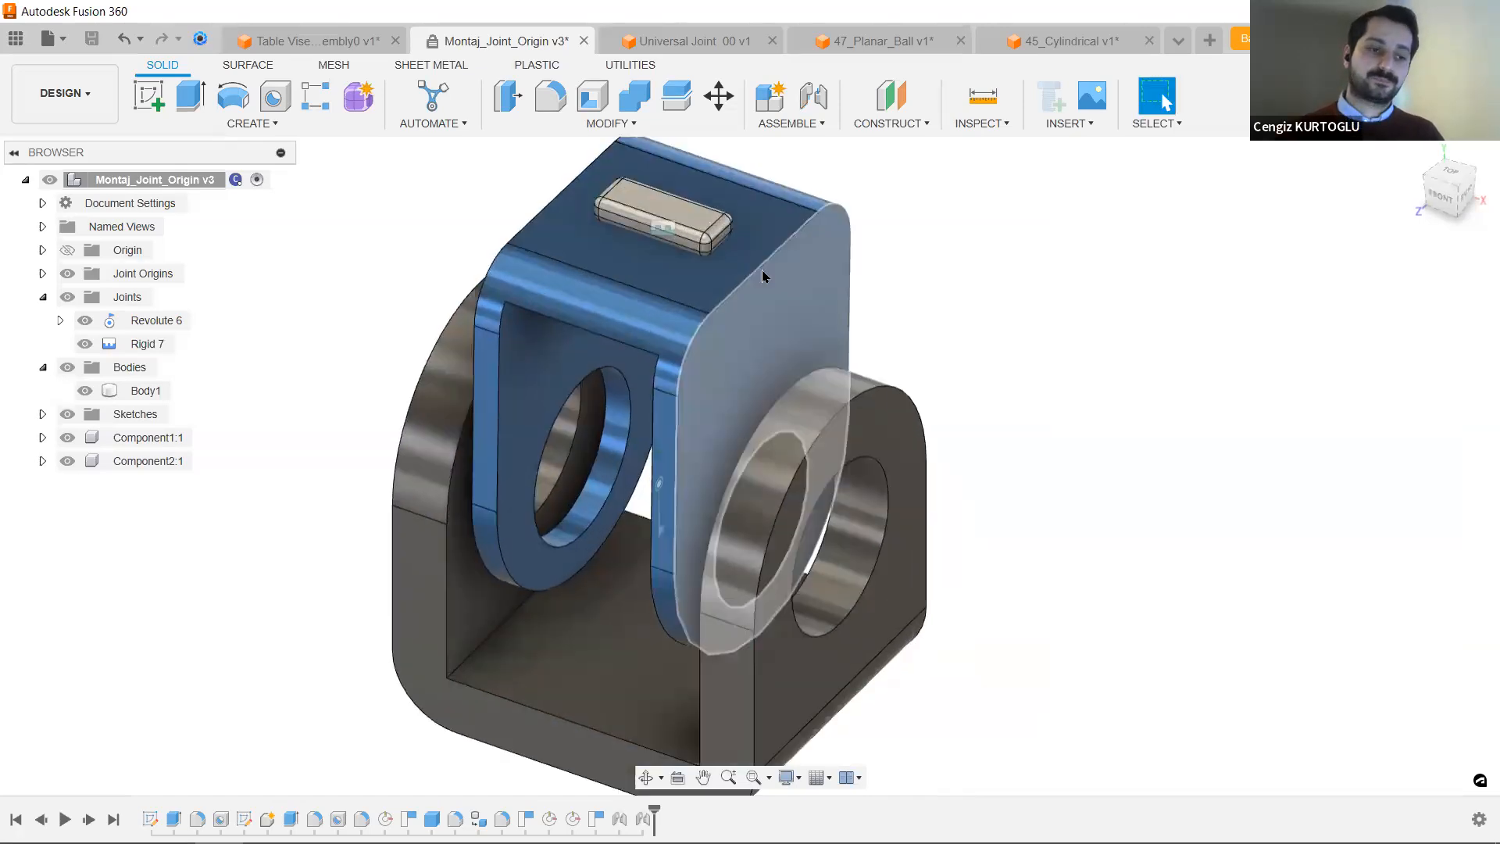
{"action": "left_click_drag", "start_coordinate": [668, 272], "coordinate": [621, 338]}
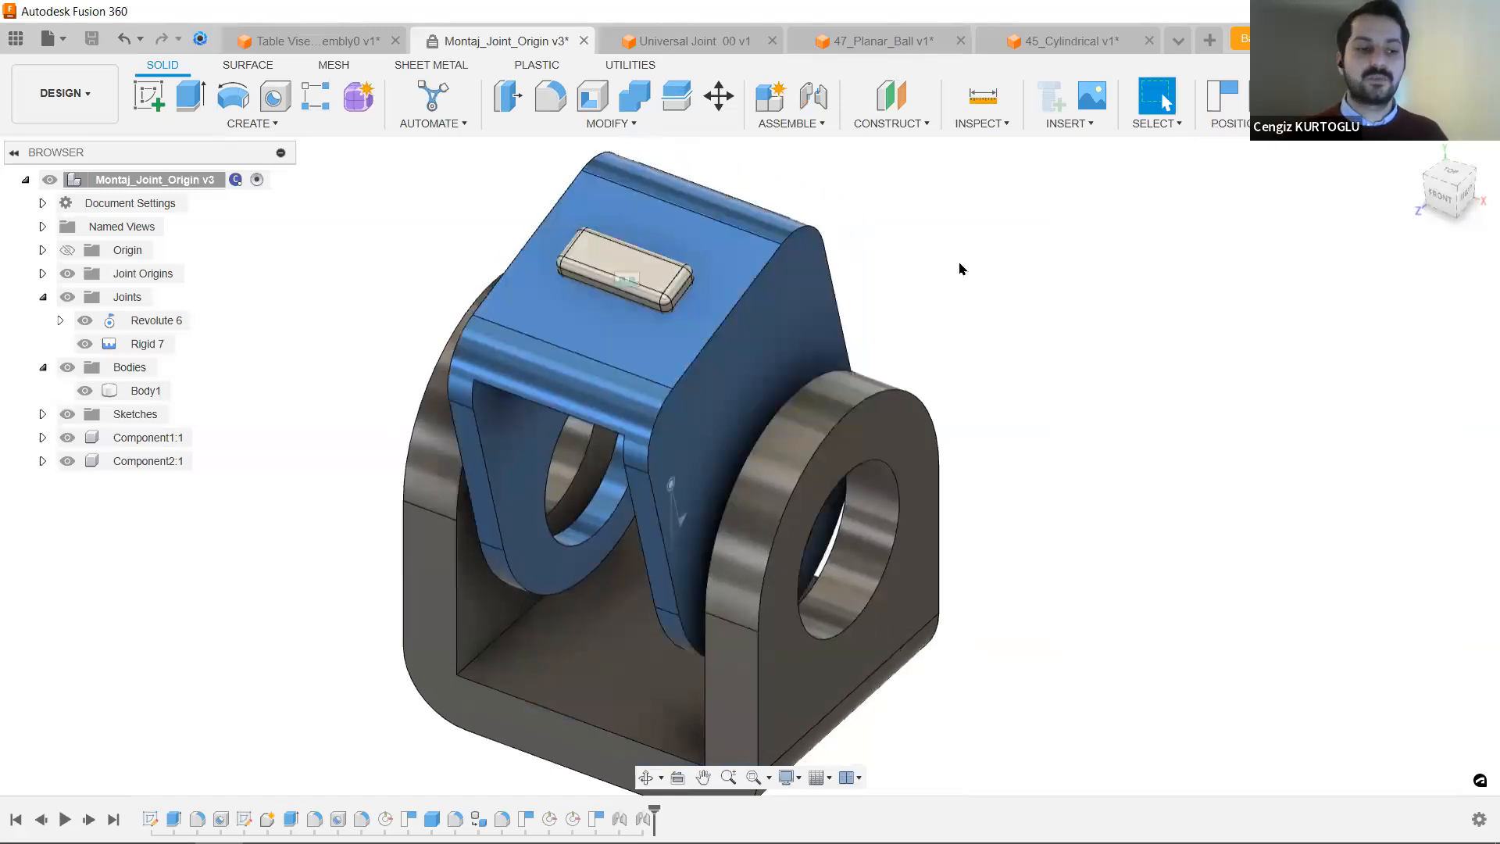
Offset the small block's top face outward by about 54 mm to lengthen it into a tall lever.
{"action": "scroll", "coordinate": [993, 280], "scroll_direction": "up", "scroll_amount": 3}
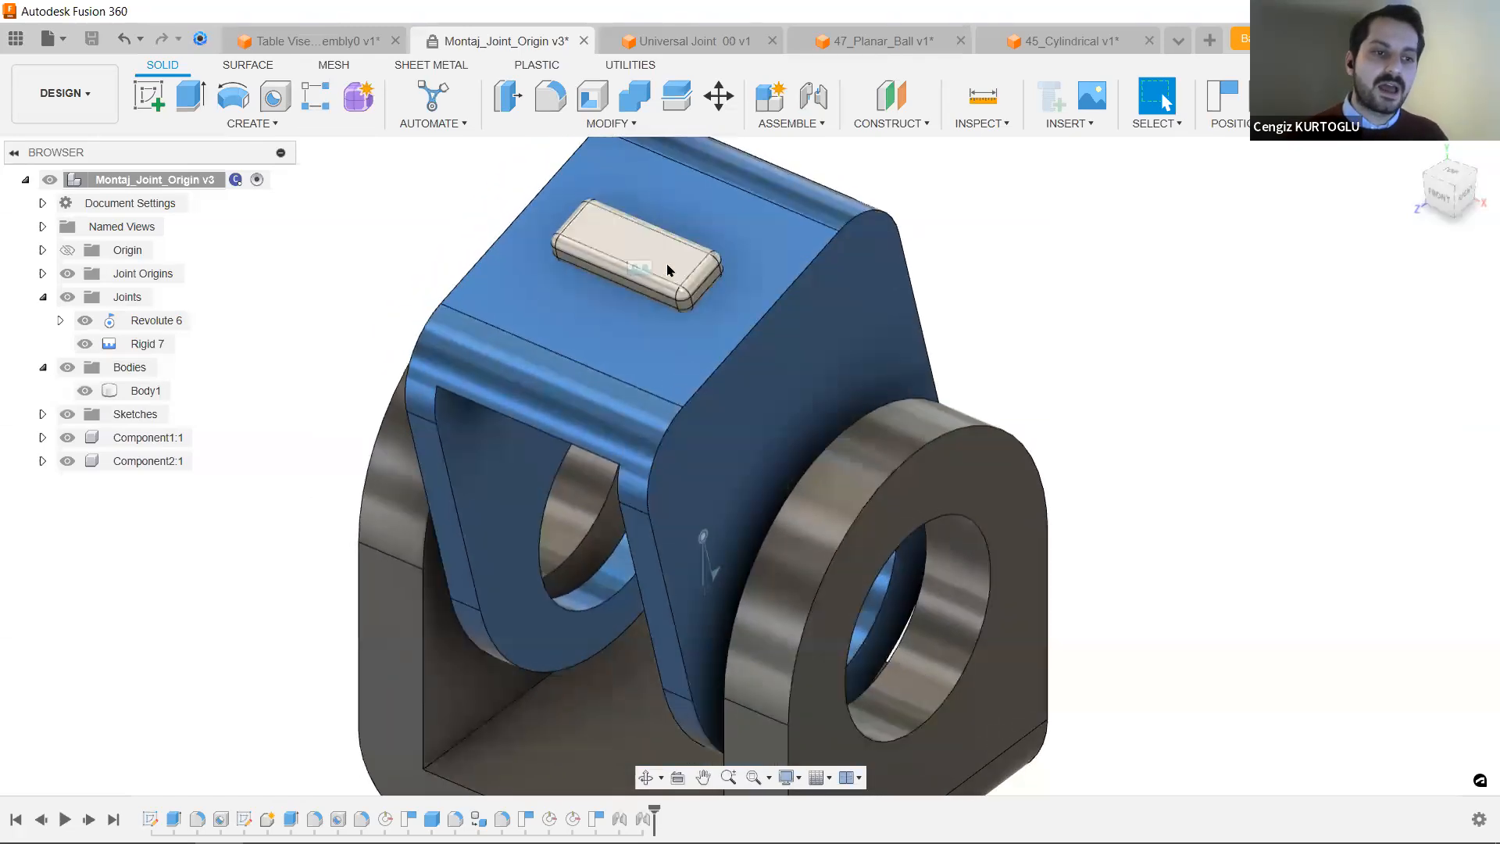
{"action": "left_click", "coordinate": [668, 270]}
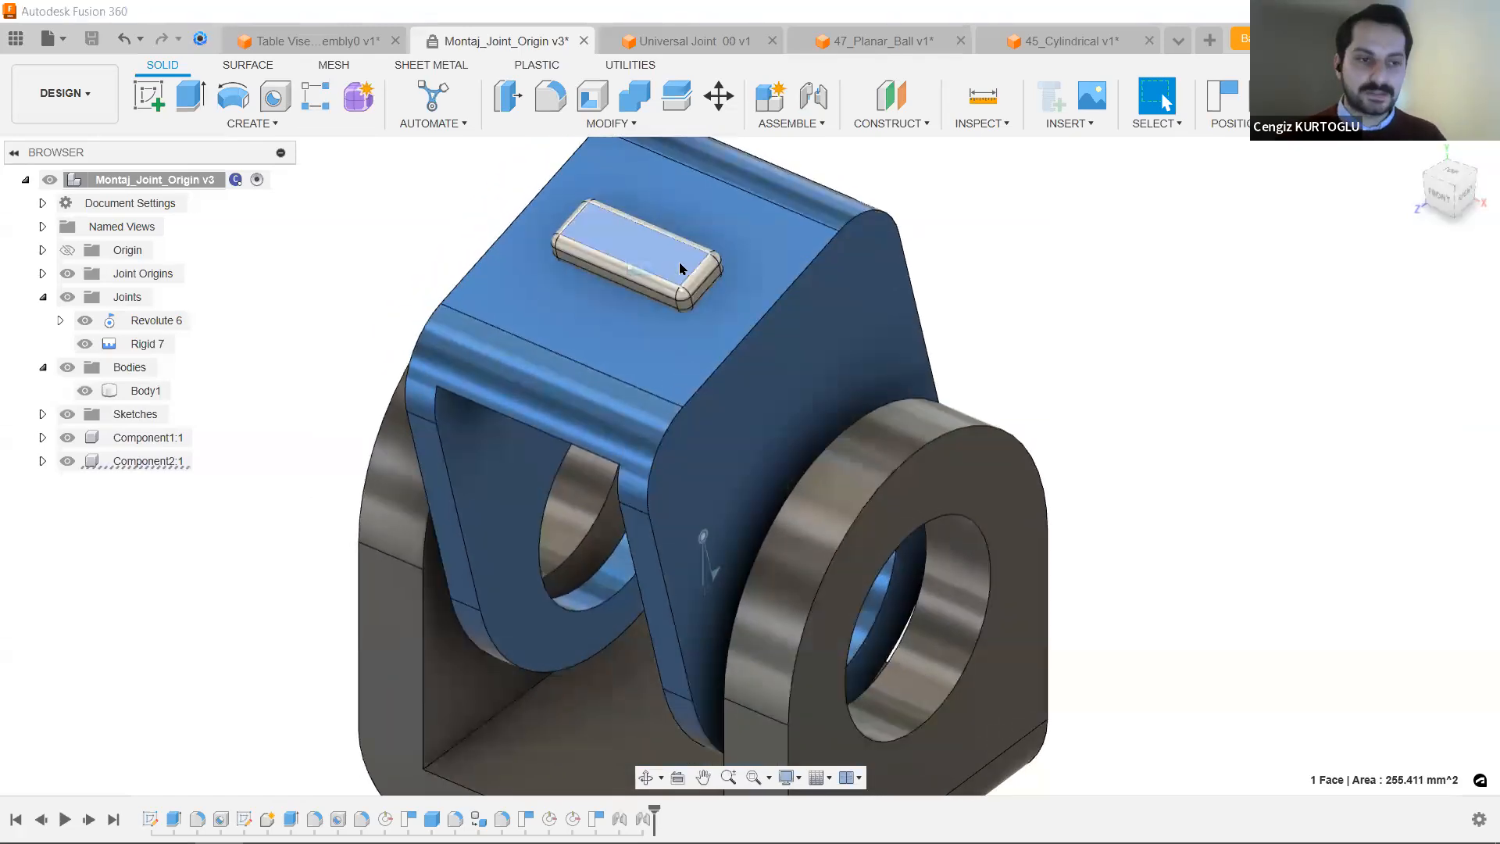
{"action": "key", "text": "q"}
{"action": "scroll", "coordinate": [688, 274], "scroll_direction": "up", "scroll_amount": 2}
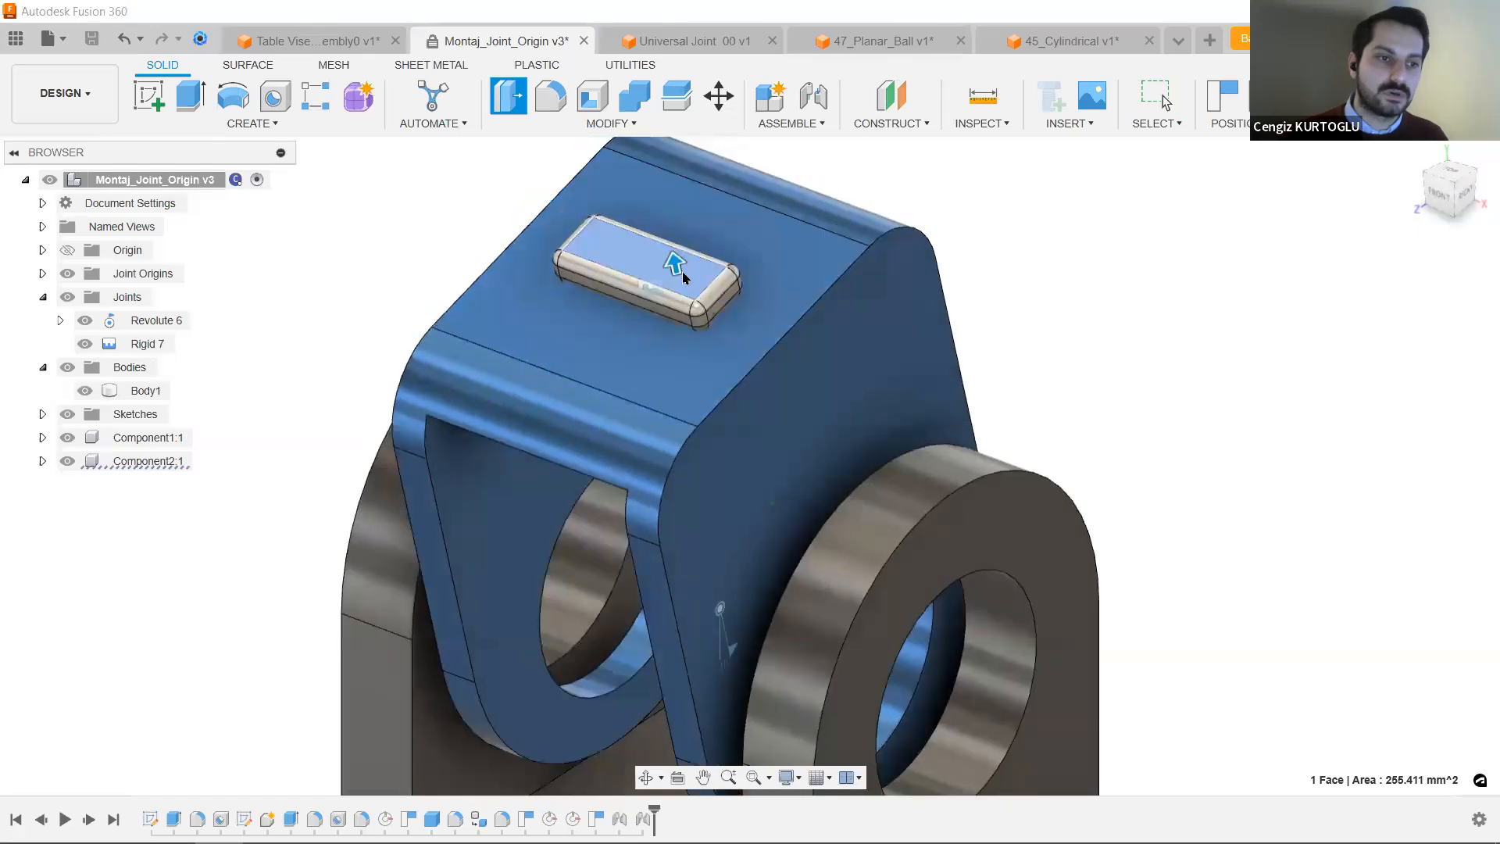
{"action": "left_click_drag", "start_coordinate": [689, 271], "coordinate": [700, 156]}
{"action": "scroll", "coordinate": [760, 261], "scroll_direction": "down", "scroll_amount": 3}
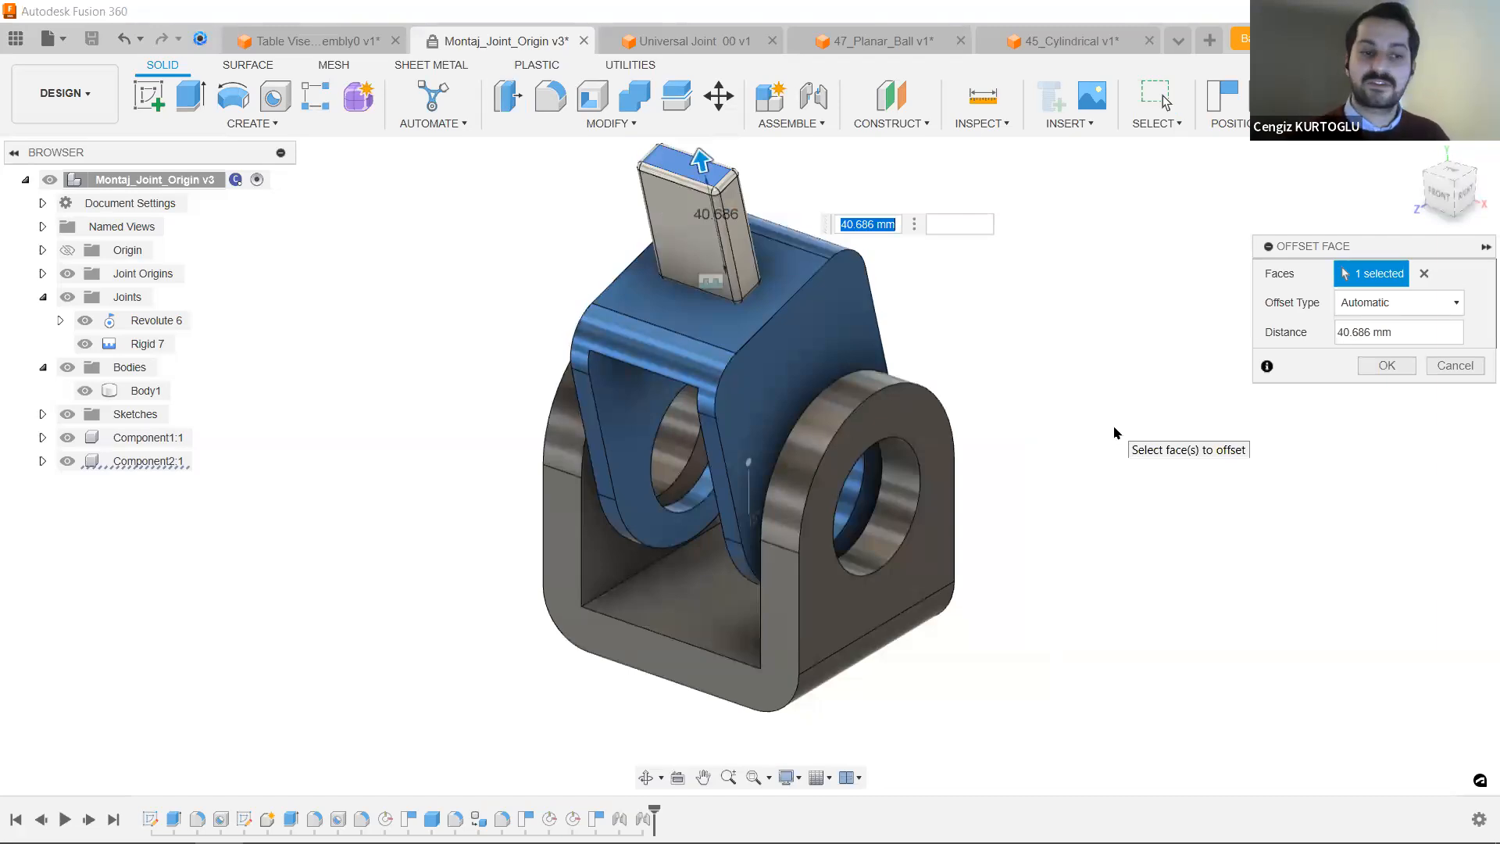
{"action": "scroll", "coordinate": [697, 165], "scroll_direction": "up", "scroll_amount": 2}
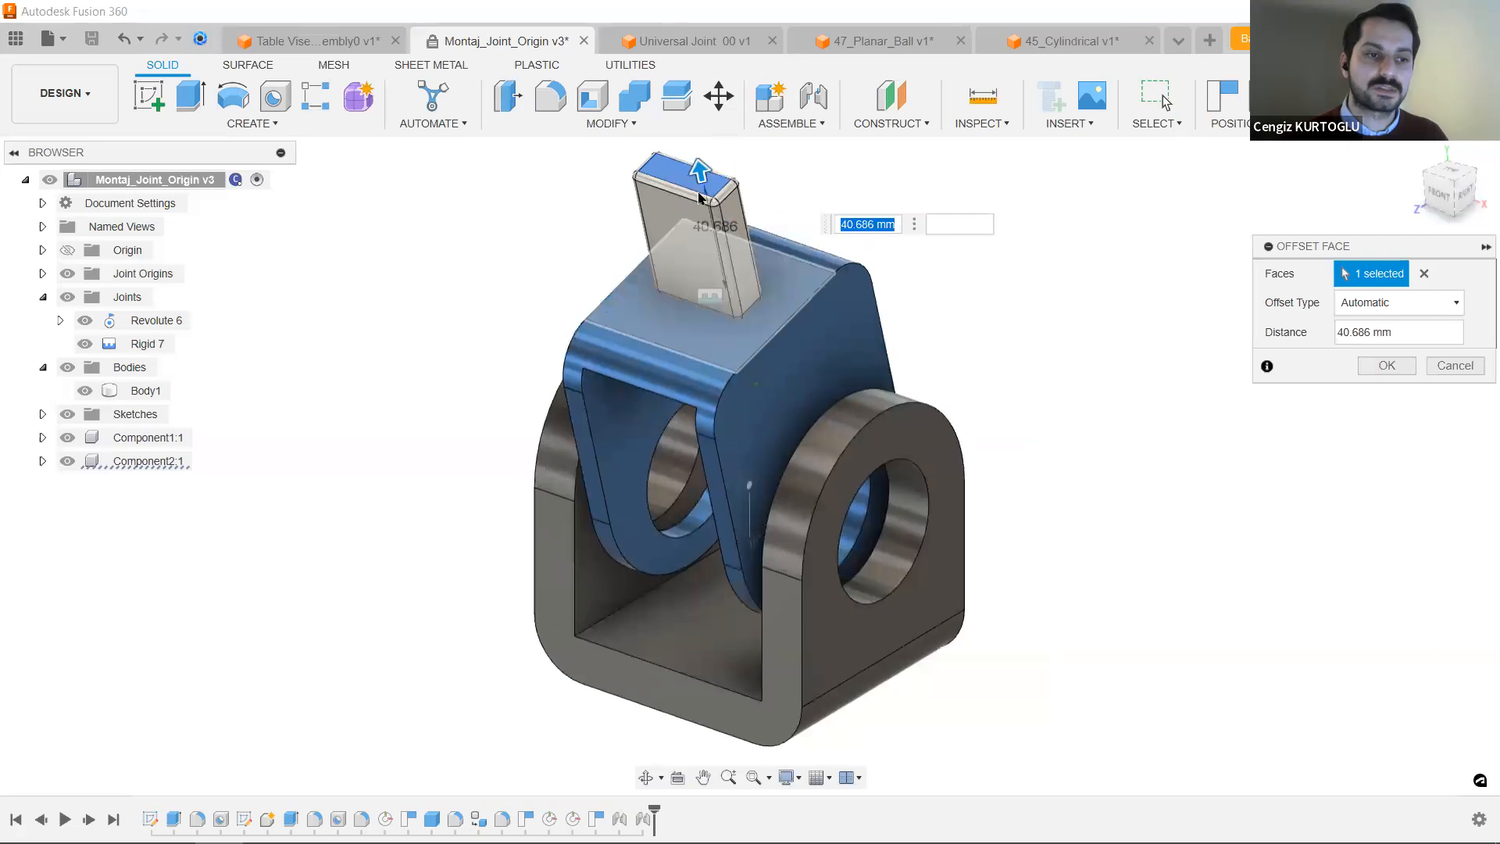
{"action": "left_click_drag", "start_coordinate": [694, 181], "coordinate": [689, 152]}
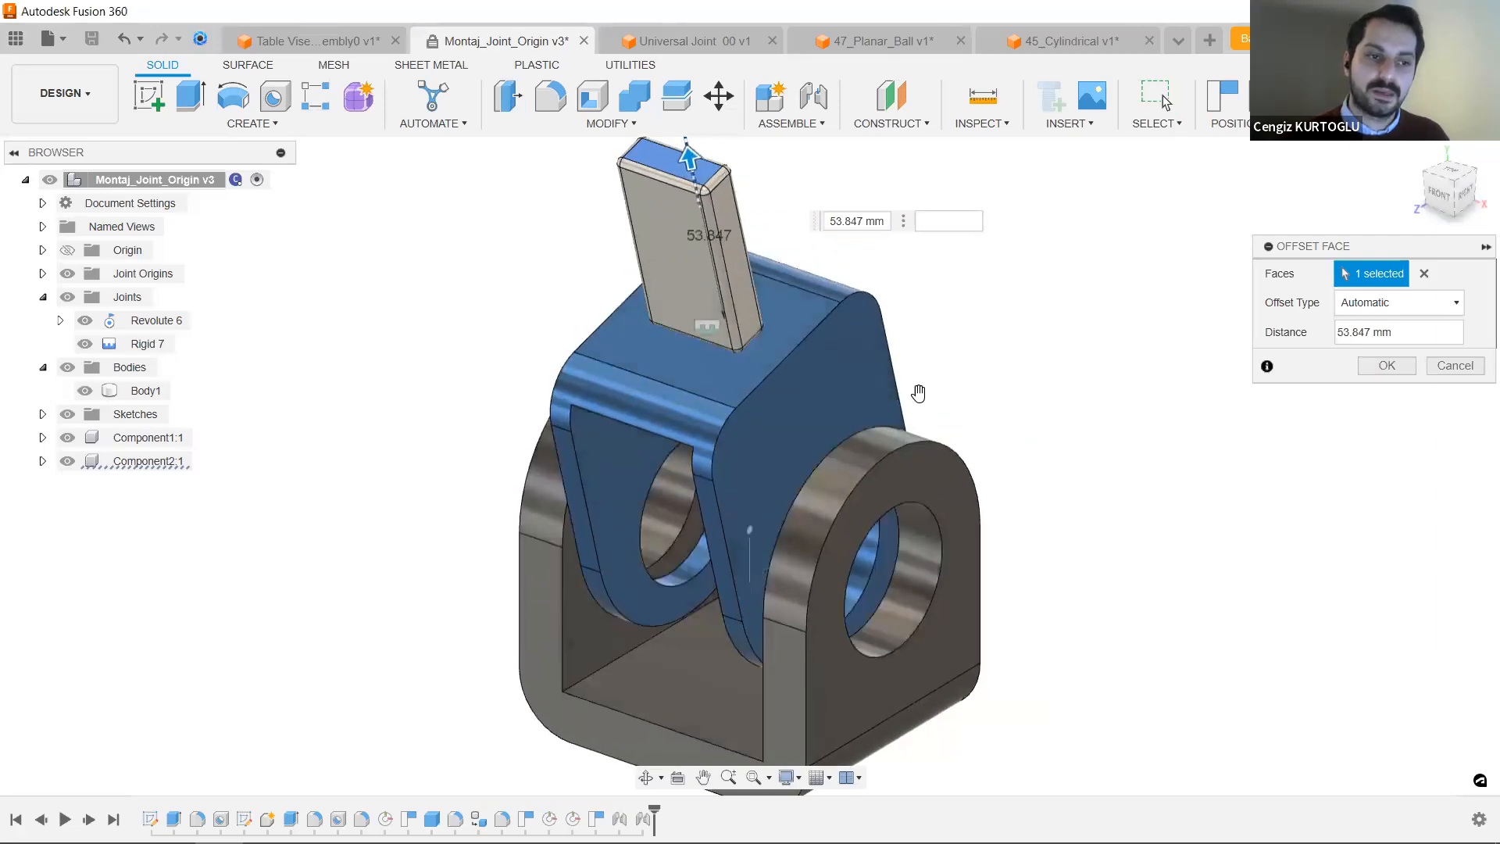
{"action": "left_click", "coordinate": [1387, 365]}
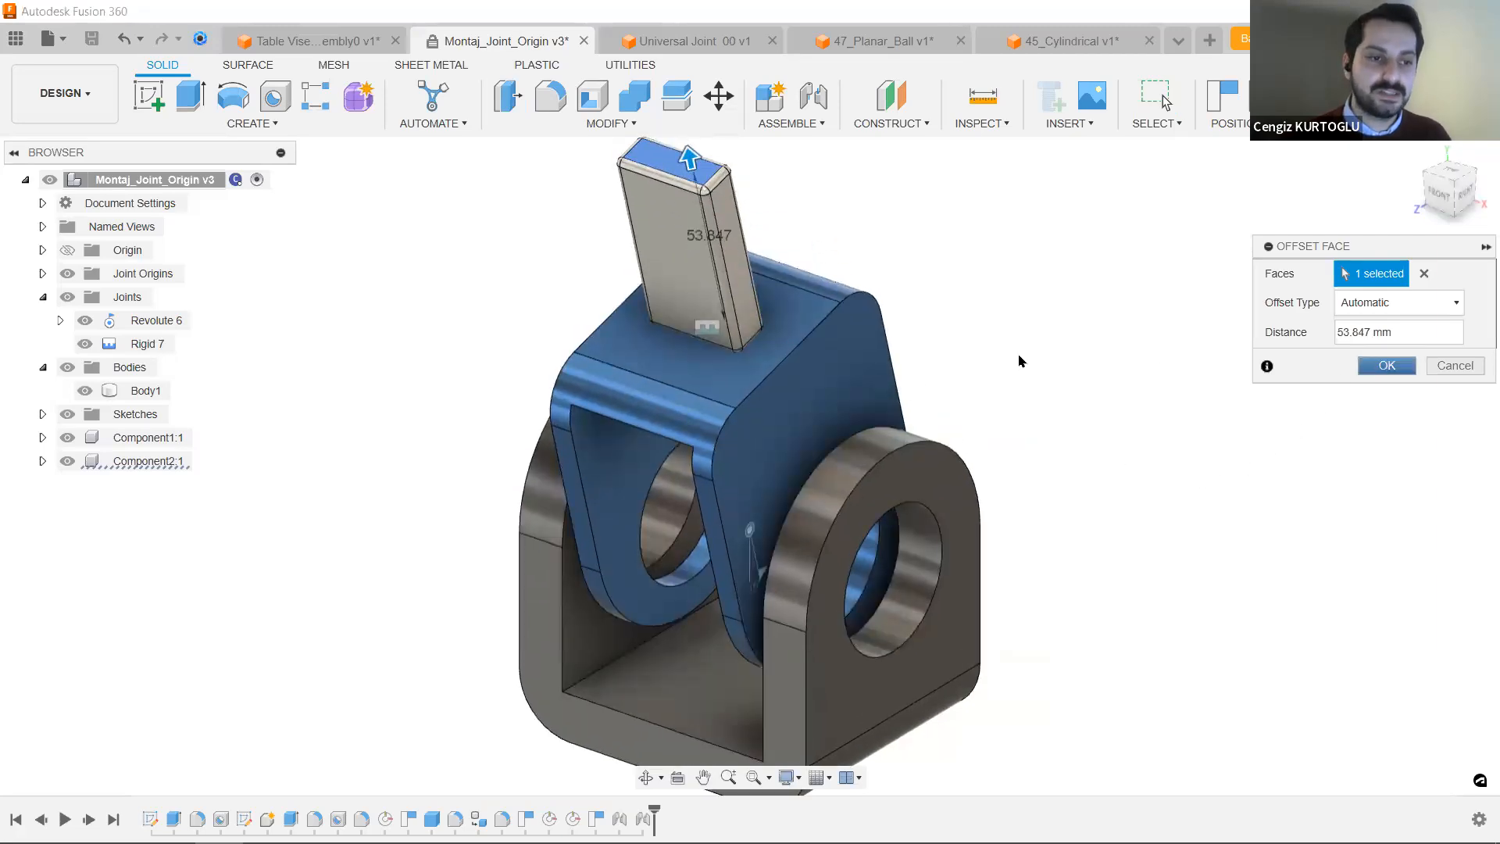
Swing the lengthened block back and forth to check that it turns the blue bracket about the hinge.
{"action": "middle_click_drag", "start_coordinate": [1104, 267], "coordinate": [1137, 284]}
{"action": "scroll", "coordinate": [700, 273], "scroll_direction": "down", "scroll_amount": 1}
{"action": "left_click_drag", "start_coordinate": [700, 277], "coordinate": [735, 227]}
{"action": "mouse_move", "coordinate": [911, 255]}
{"action": "middle_mouse_down", "text": "shift"}
{"action": "mouse_move", "coordinate": [980, 285]}
{"action": "mouse_move", "coordinate": [960, 283]}
{"action": "middle_mouse_up", "text": "shift"}
{"action": "scroll", "coordinate": [960, 283], "scroll_direction": "up", "scroll_amount": 1}
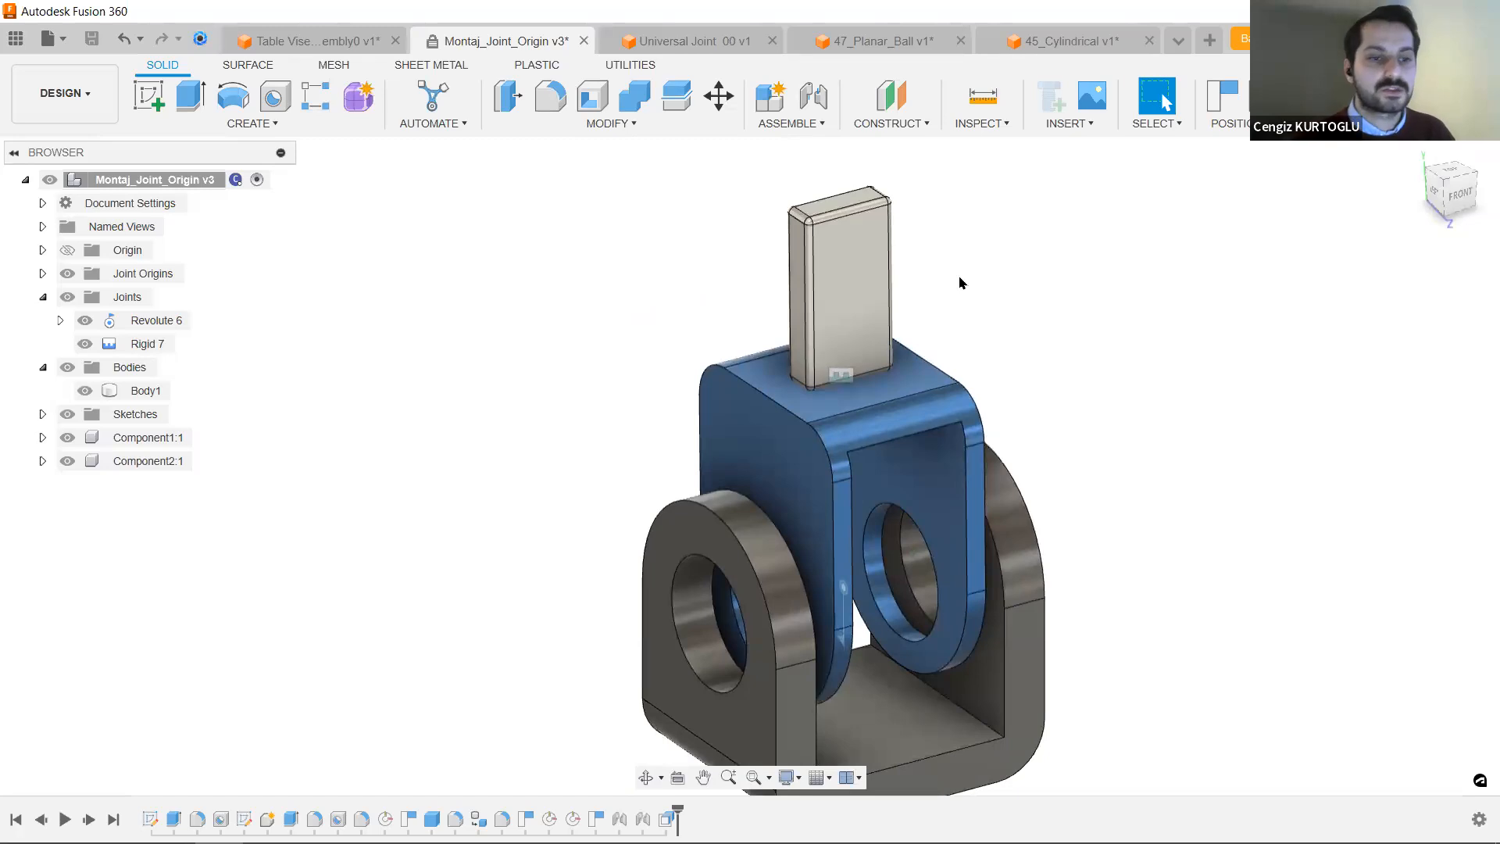
{"action": "scroll", "coordinate": [960, 283], "scroll_direction": "down", "scroll_amount": 1}
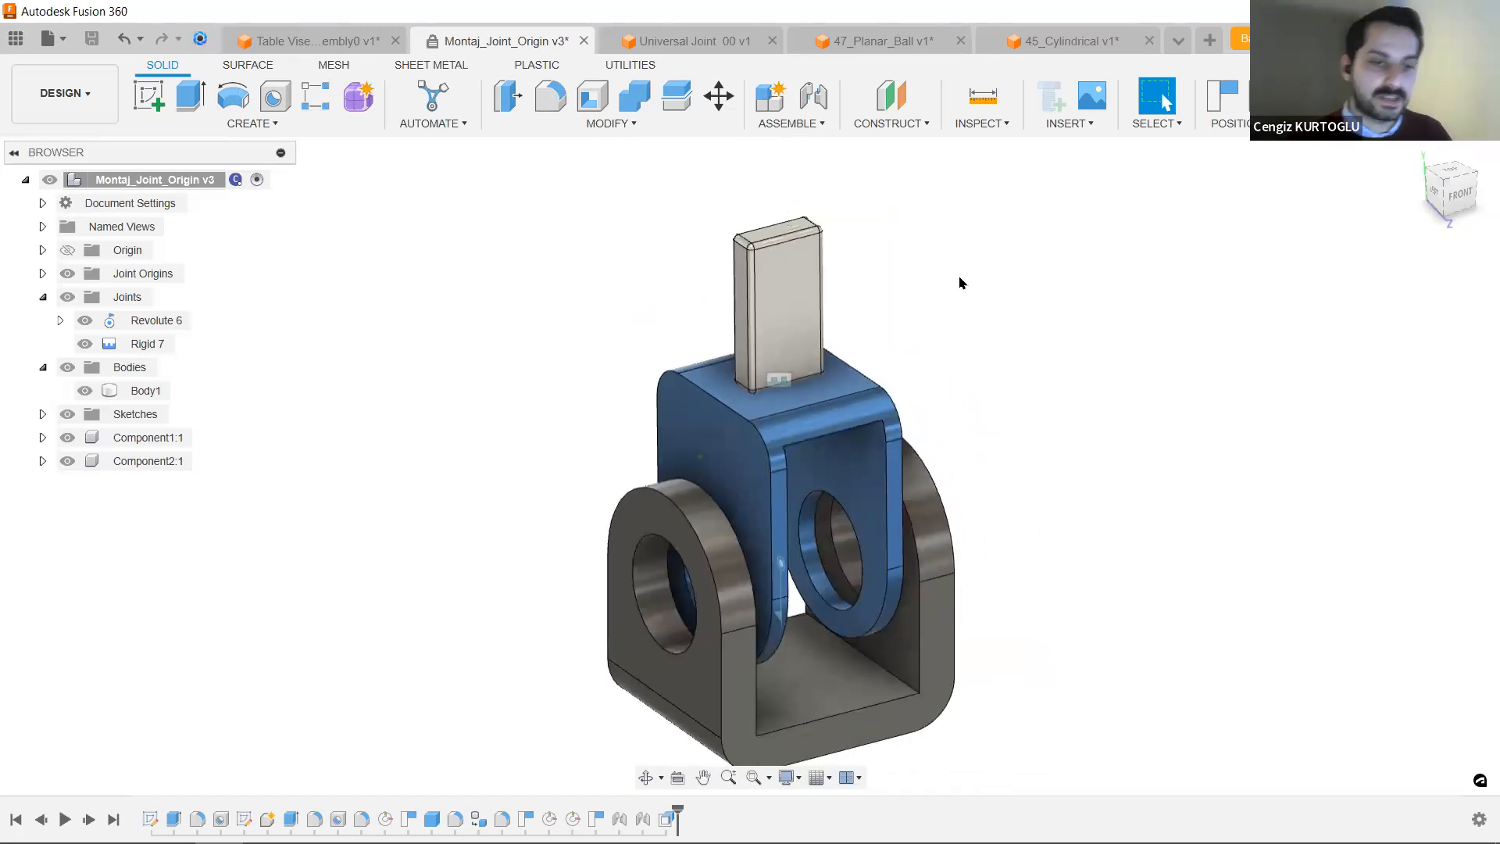
{"action": "left_click_drag", "start_coordinate": [790, 274], "coordinate": [856, 428]}
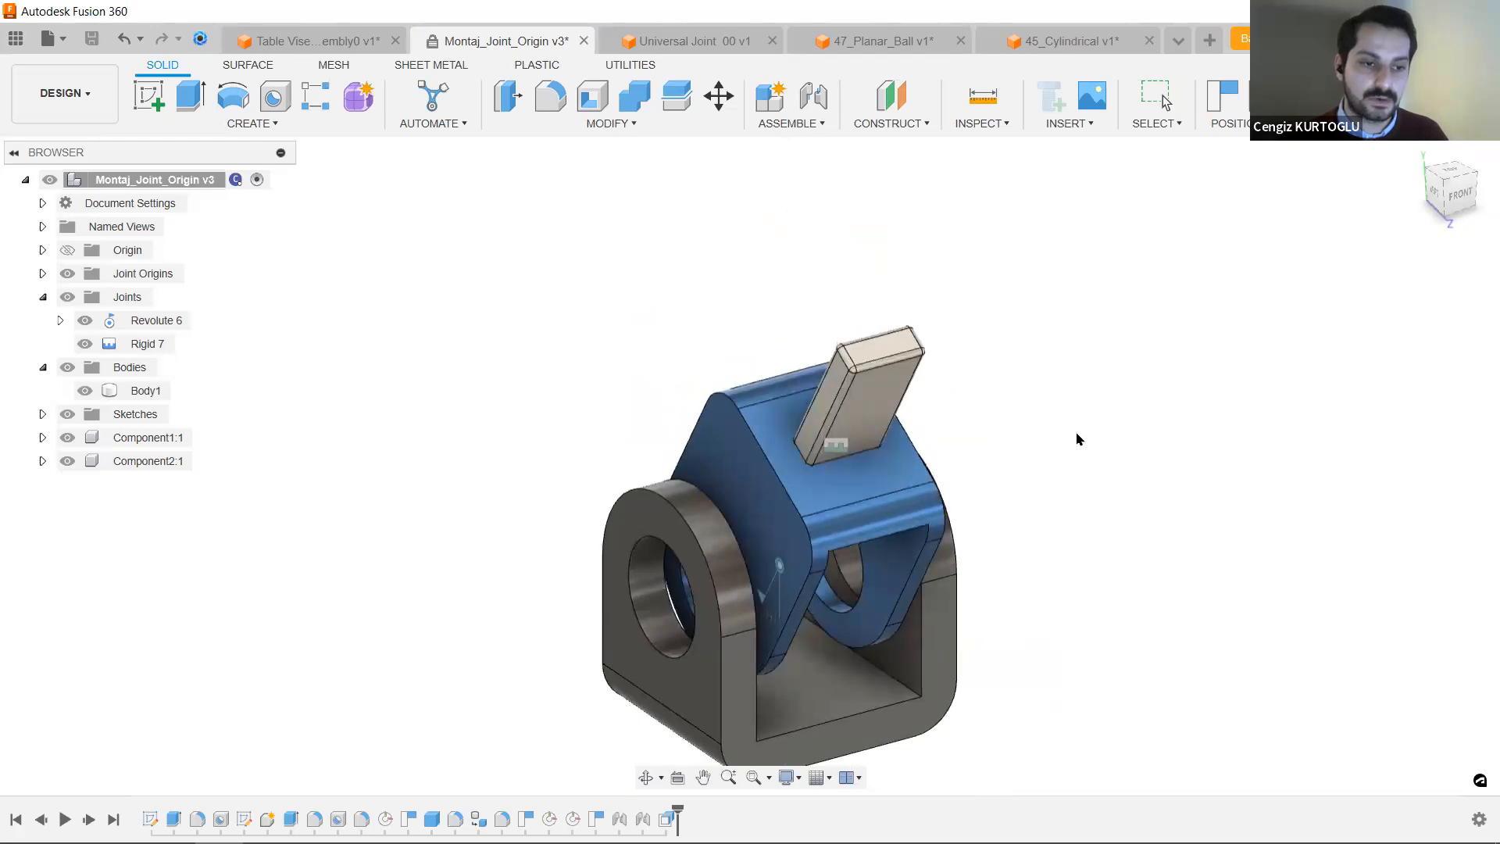
{"action": "middle_click_drag", "start_coordinate": [1076, 439], "coordinate": [1125, 405], "text": "shift"}
{"action": "left_click_drag", "start_coordinate": [901, 340], "coordinate": [849, 270]}
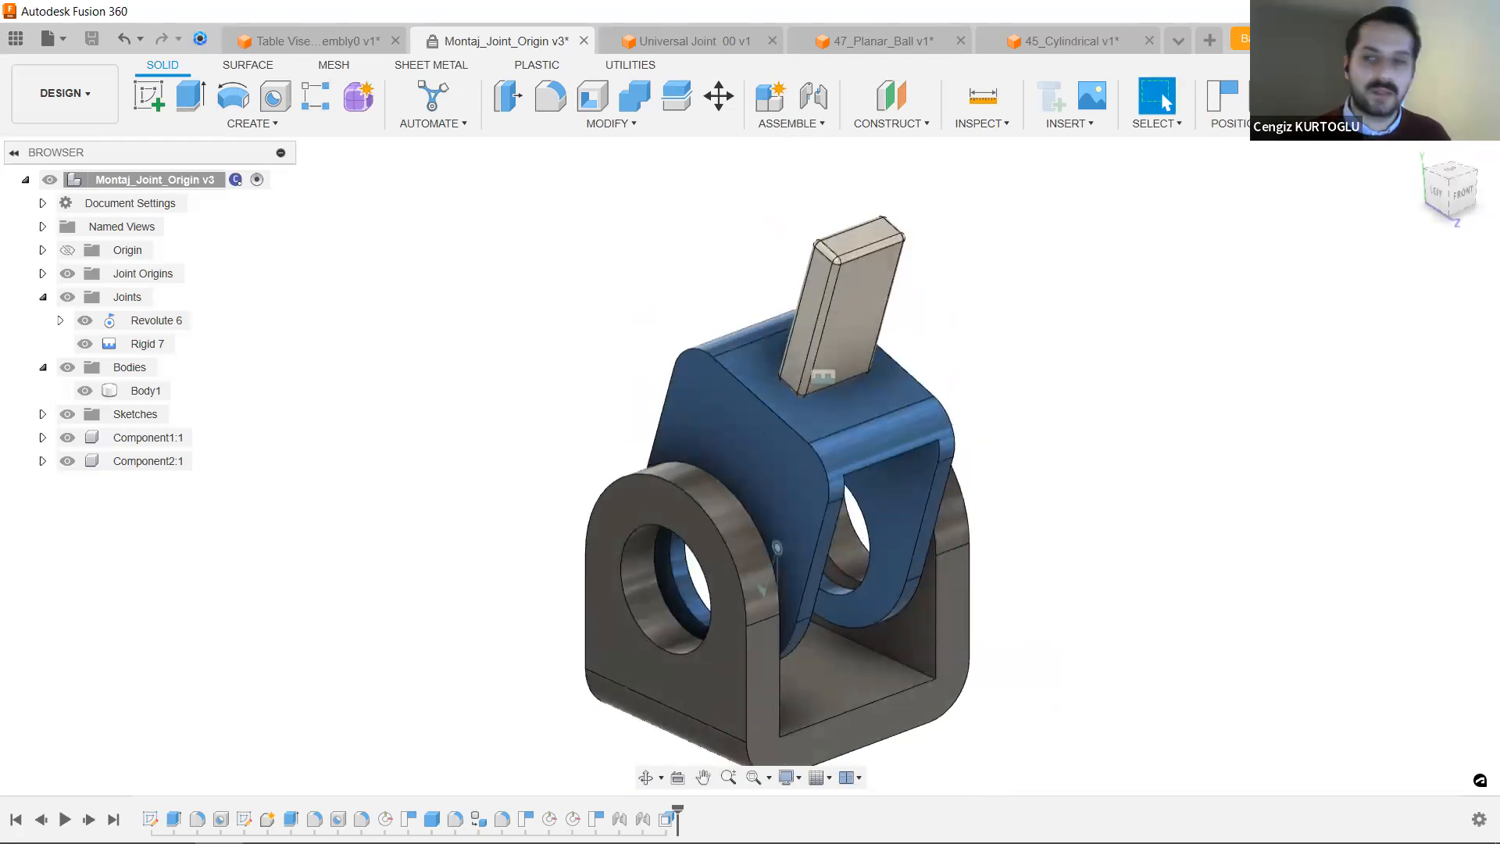
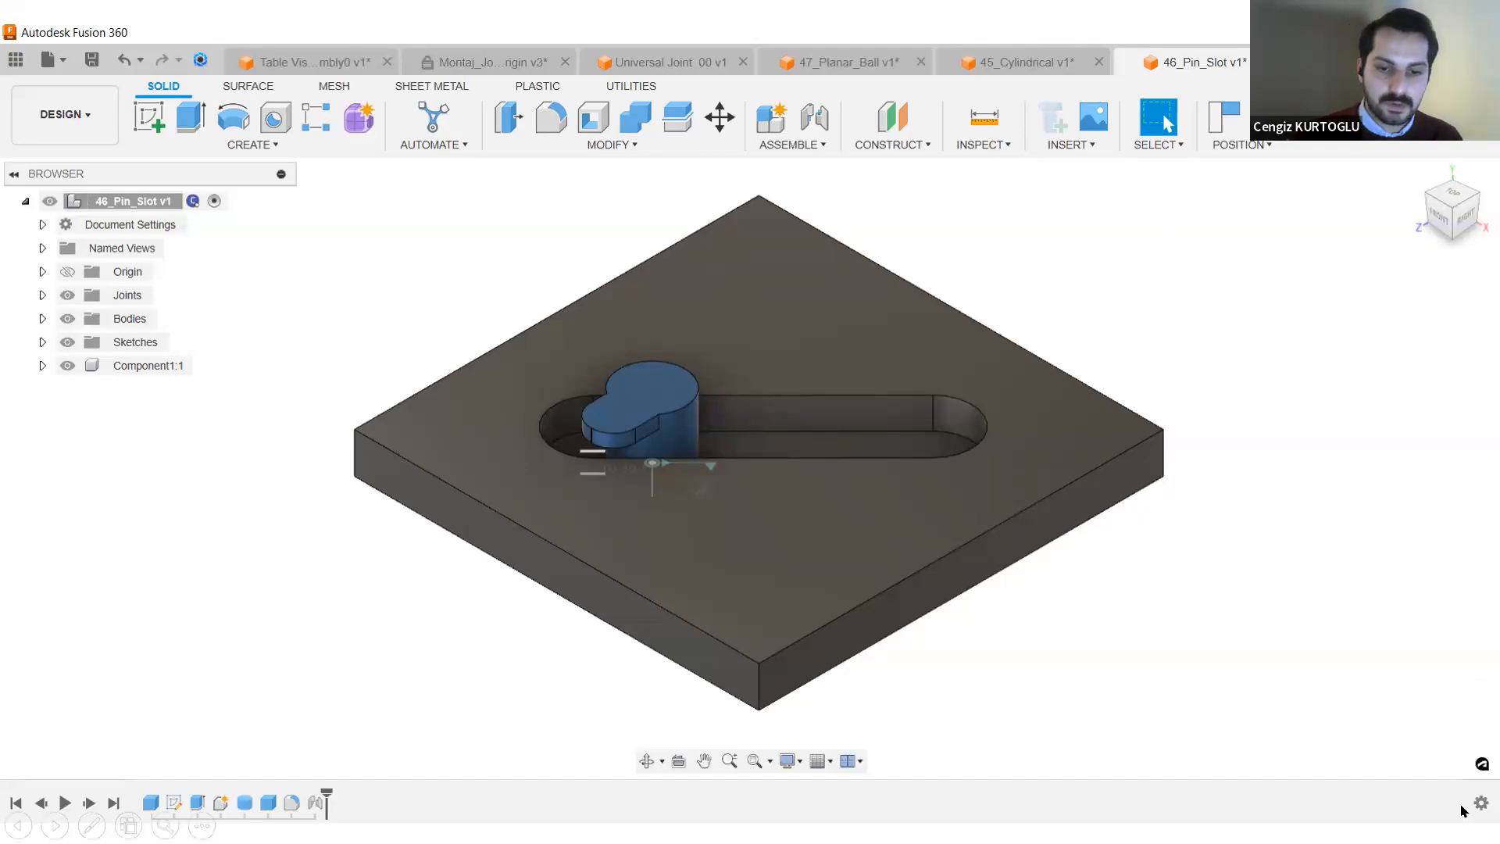
{"action": "key", "text": "super"}
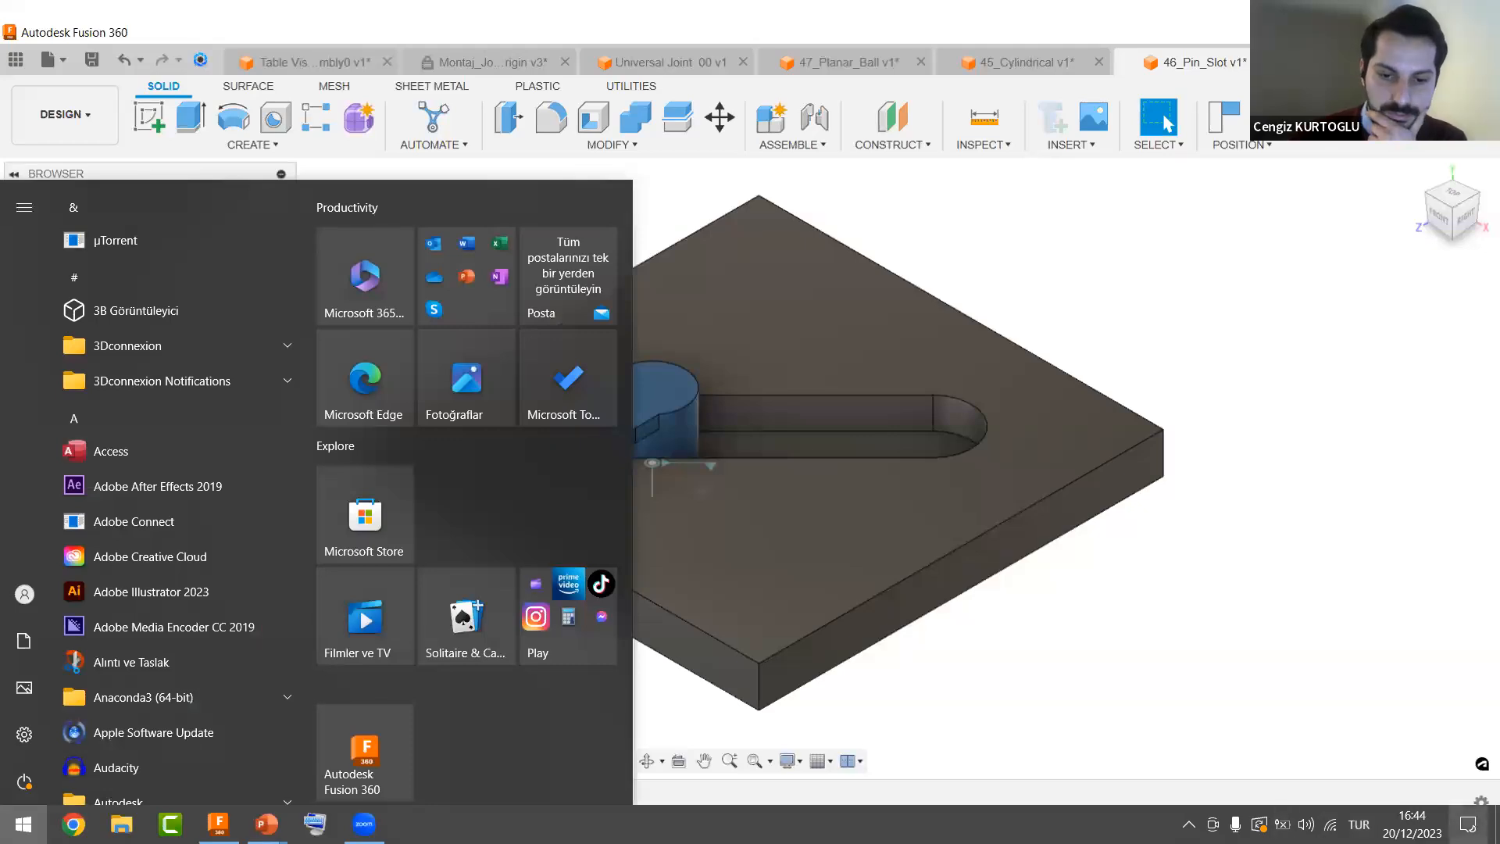
{"action": "left_click", "coordinate": [1468, 824]}
{"action": "left_click", "coordinate": [1071, 440]}
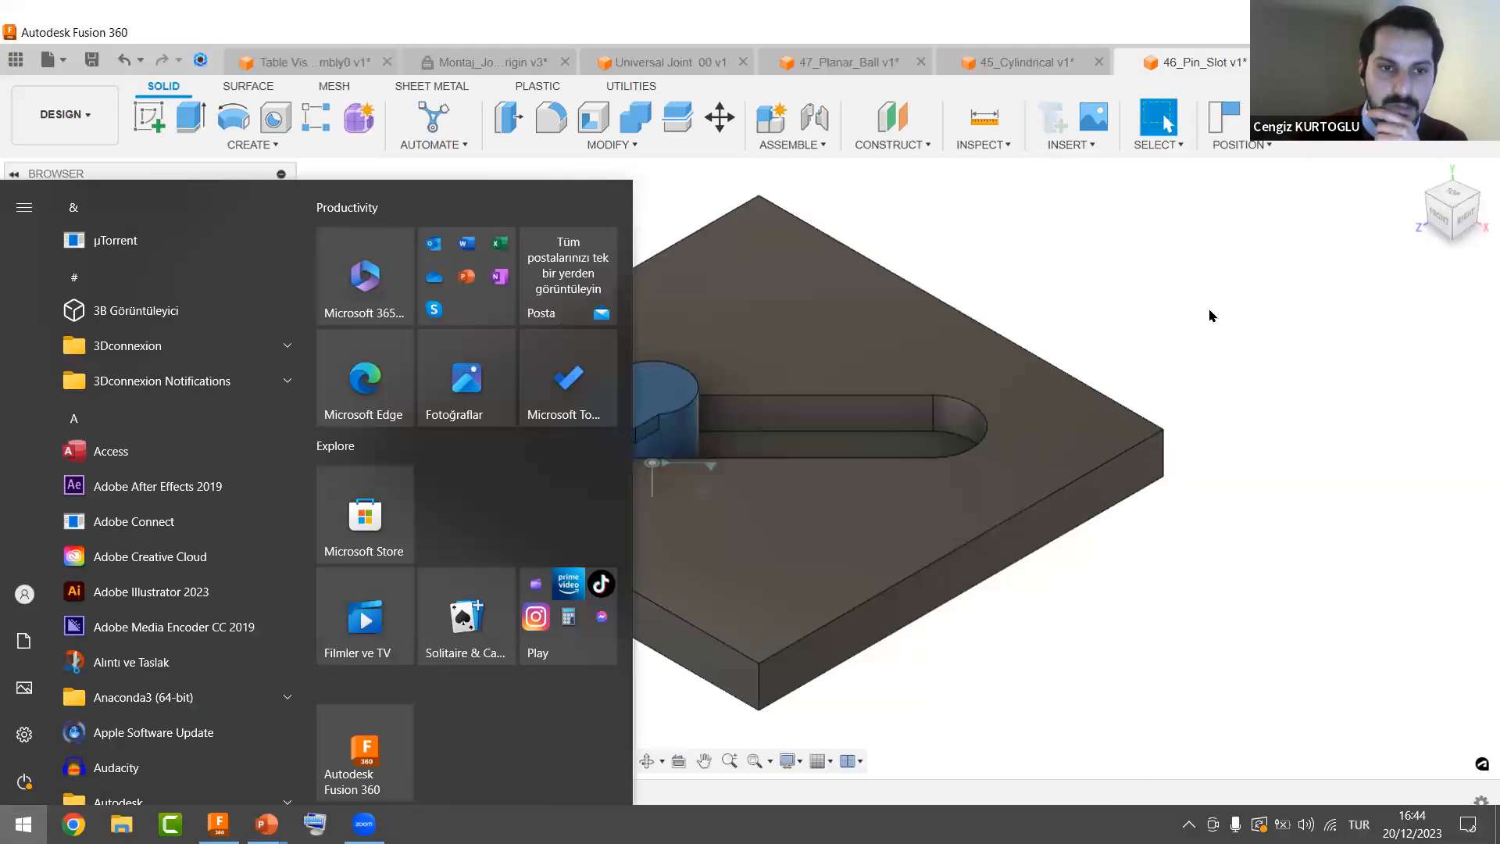
{"action": "left_click", "coordinate": [1248, 309]}
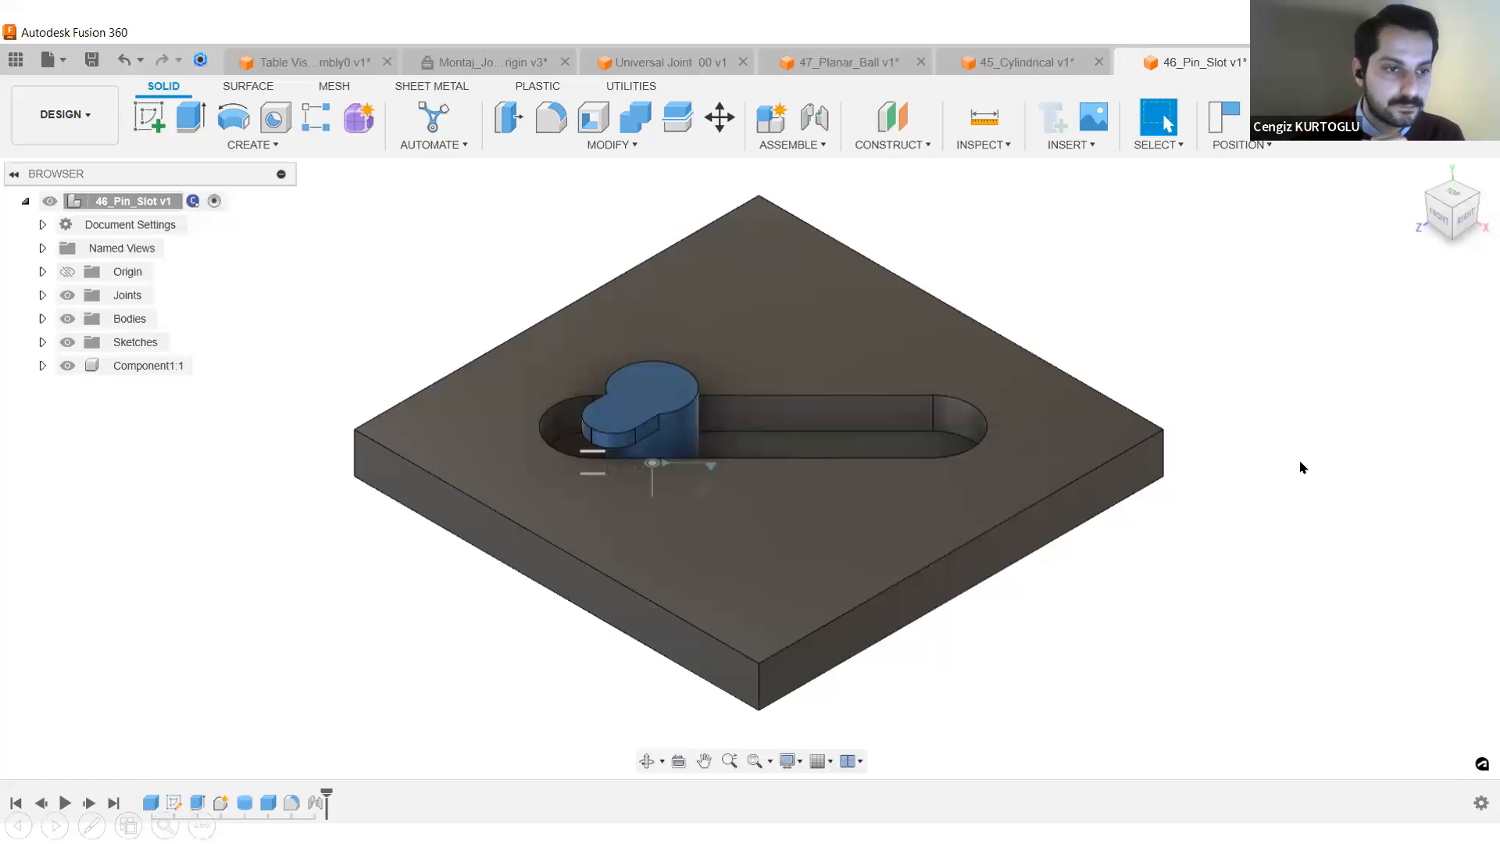
{"action": "key", "text": "ctrl+Tab"}
{"action": "key", "text": "ctrl+Tab"}
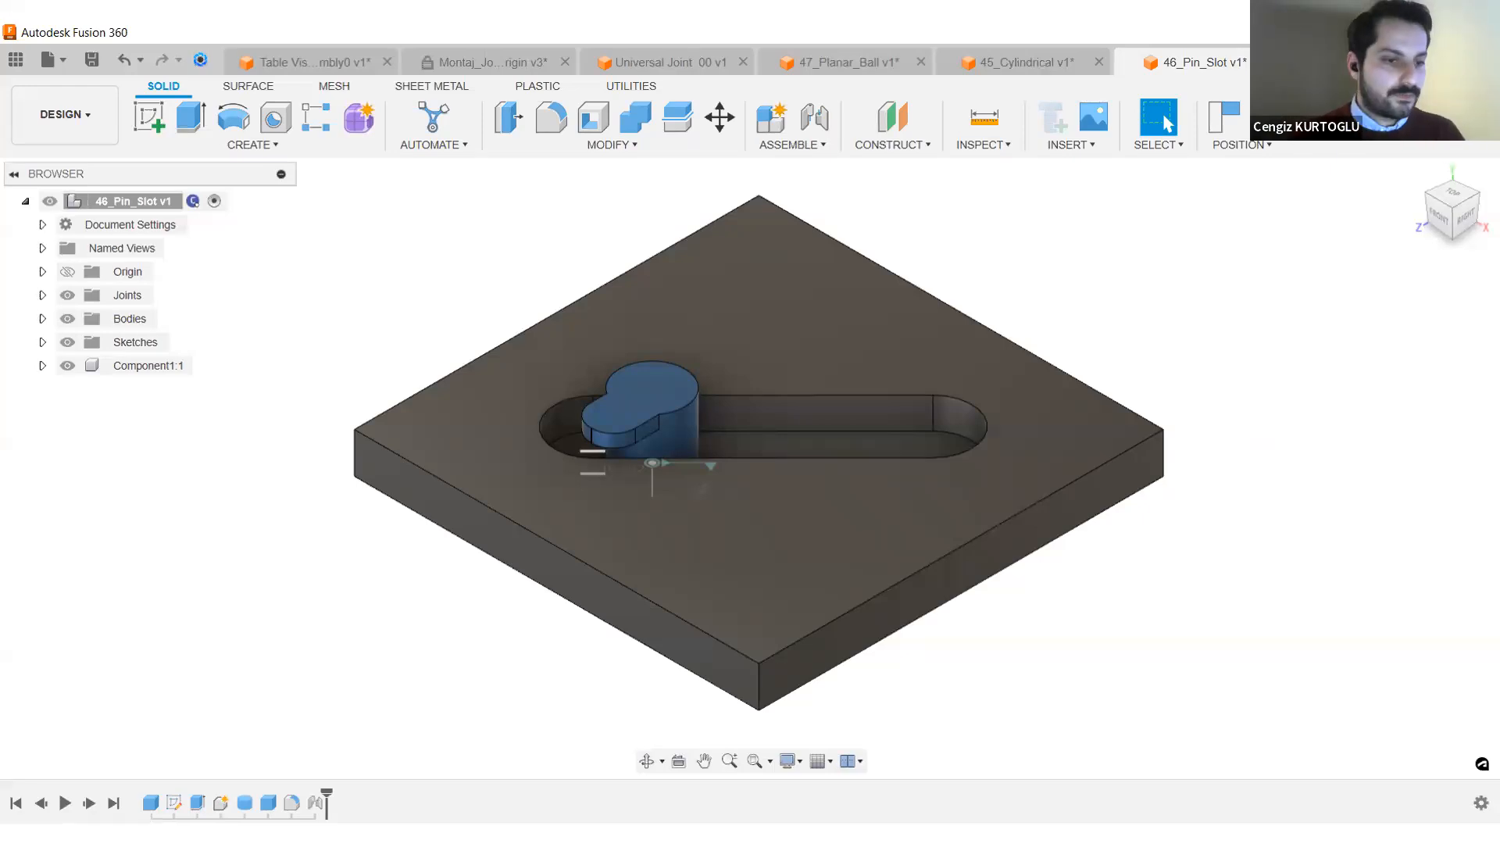
{"action": "key", "text": "alt+Tab"}
{"action": "left_click", "coordinate": [1121, 372]}
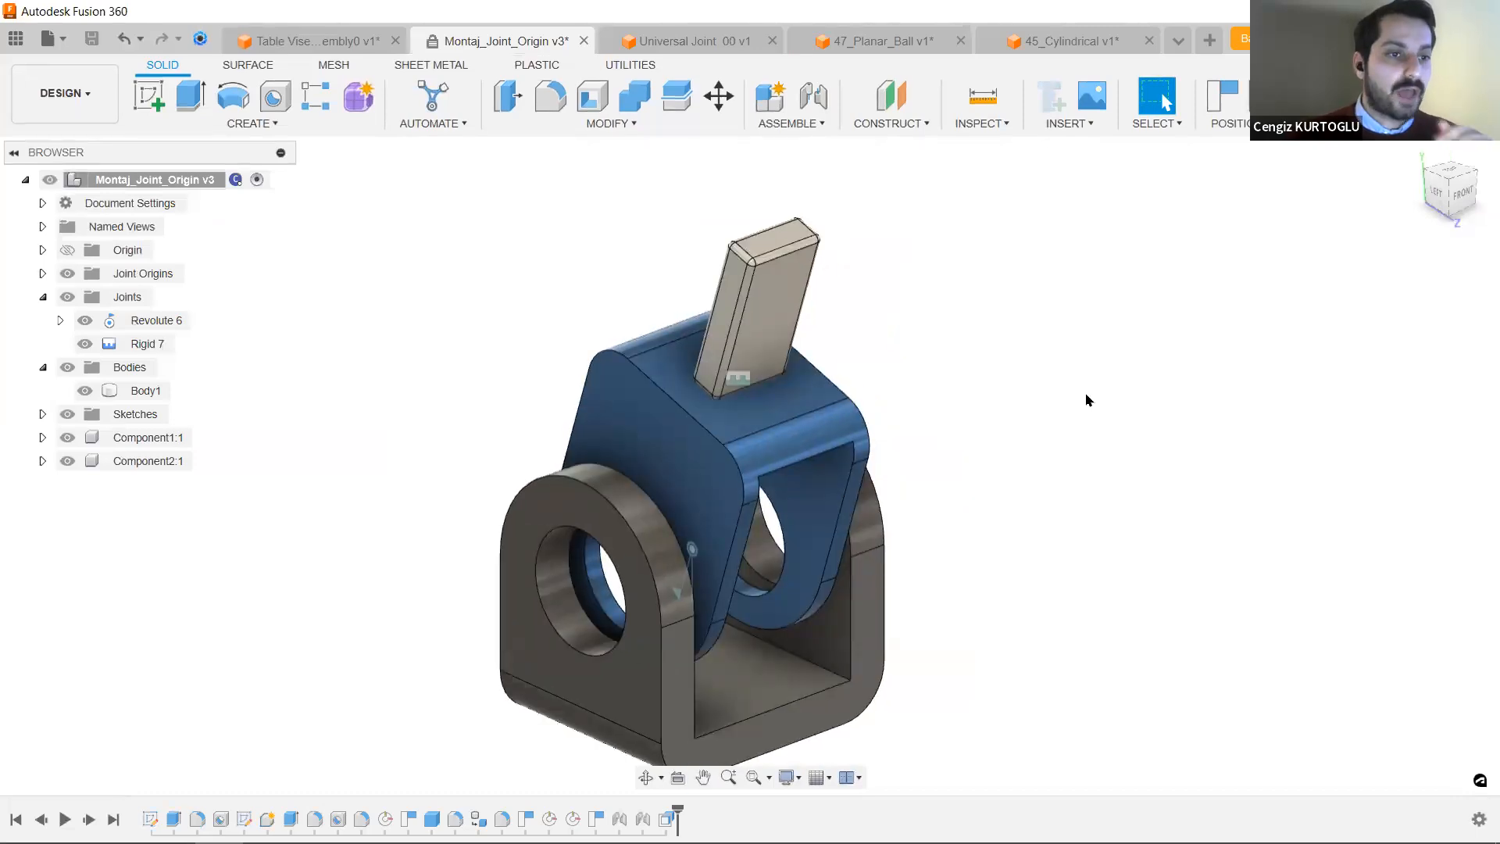
Switch to the 46_Pin_Slot document and move the blue pin along its slot while turning it to test the joint.
{"action": "left_click", "coordinate": [1178, 45]}
{"action": "left_click", "coordinate": [1128, 187]}
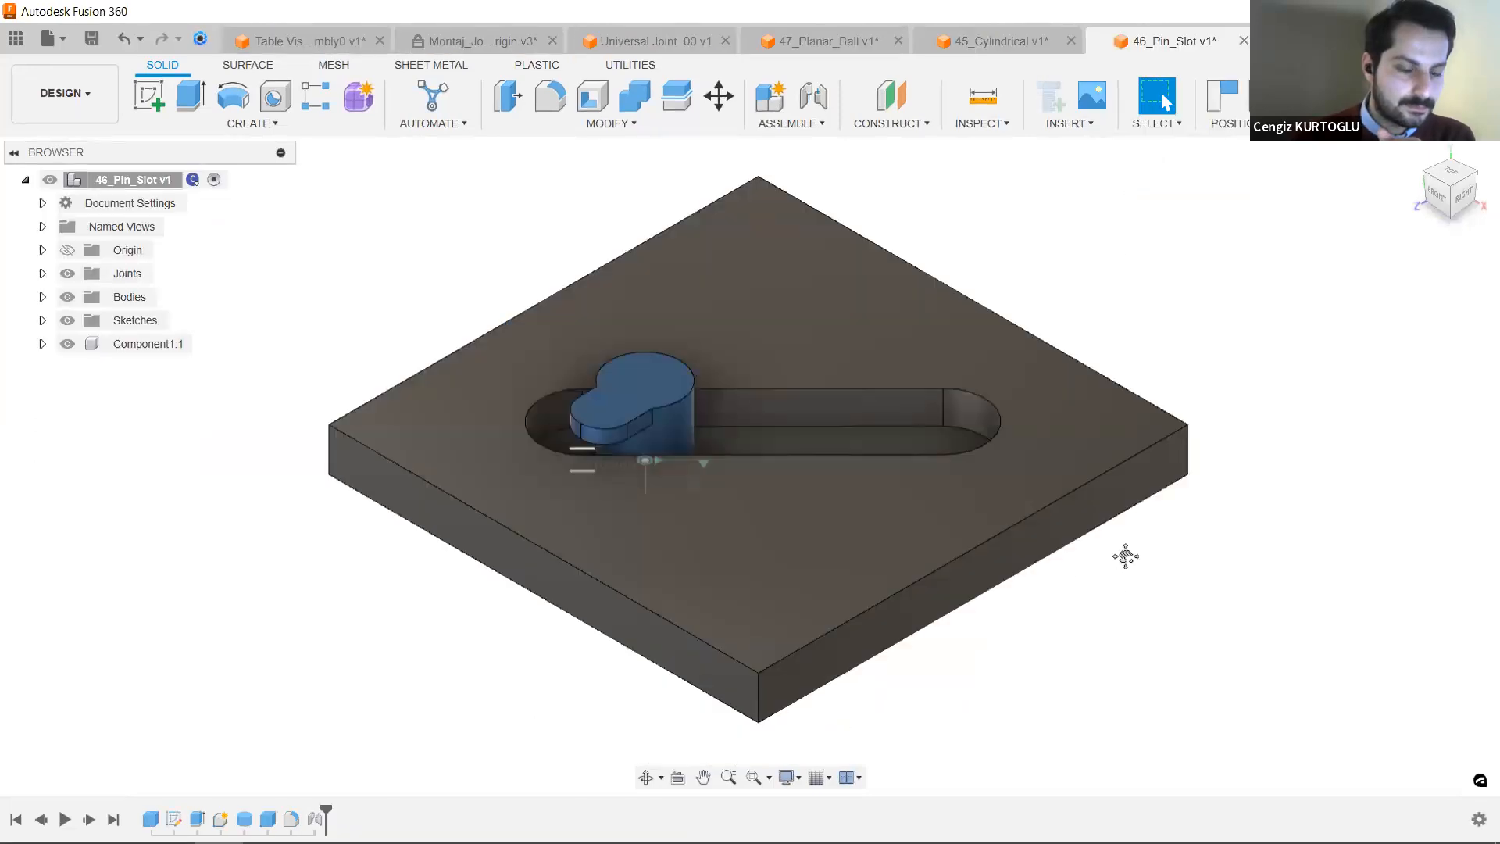
{"action": "middle_click_drag", "start_coordinate": [625, 375], "coordinate": [634, 409], "text": "shift"}
{"action": "scroll", "coordinate": [630, 398], "scroll_direction": "up", "scroll_amount": 1}
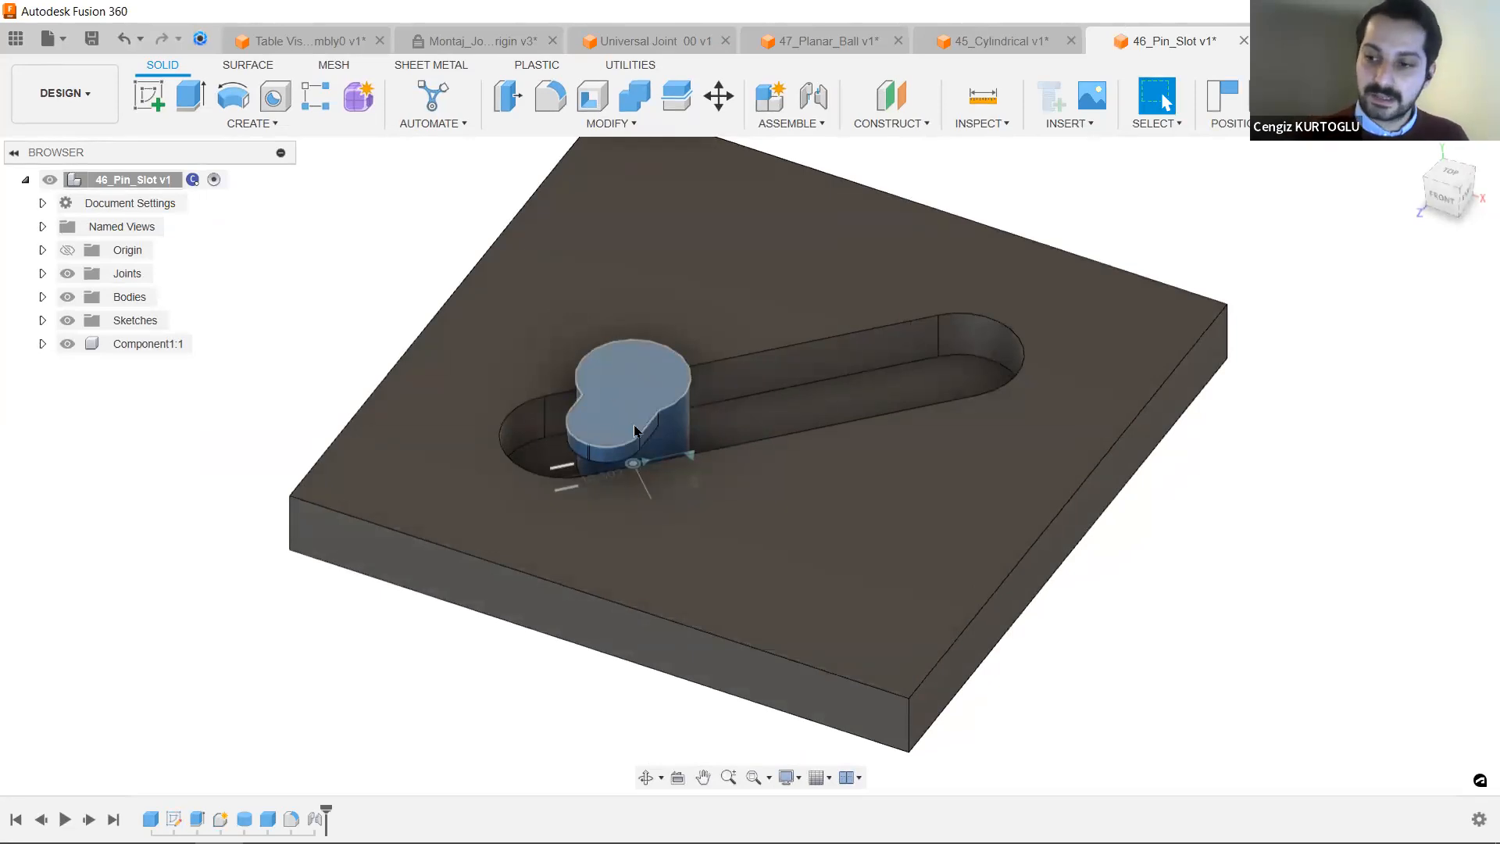
{"action": "left_click_drag", "start_coordinate": [620, 445], "coordinate": [527, 427]}
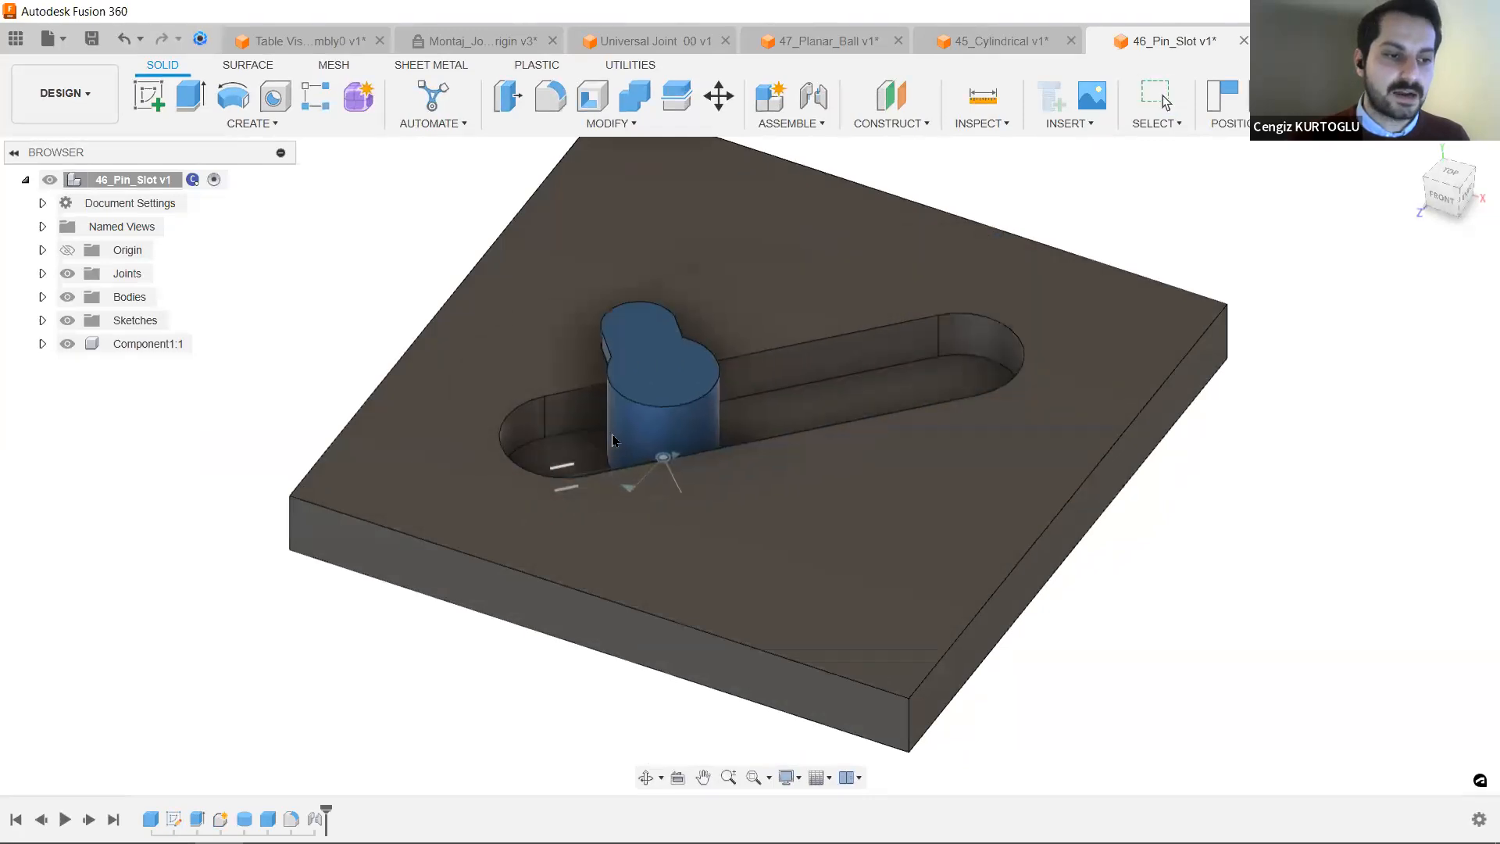
{"action": "middle_click_drag", "start_coordinate": [570, 439], "coordinate": [536, 489], "text": "shift"}
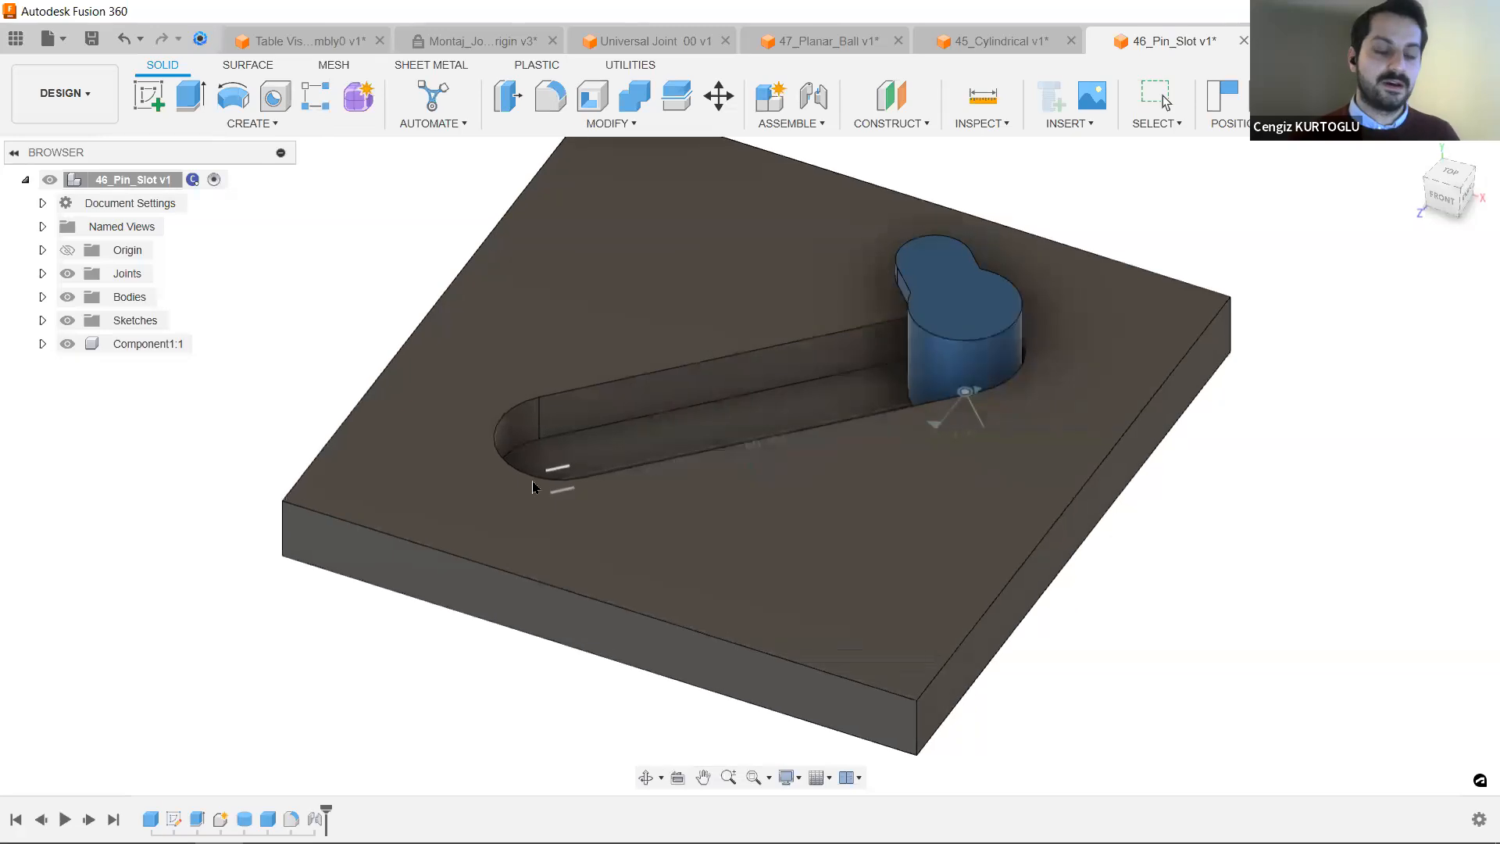
{"action": "middle_click_drag", "start_coordinate": [777, 435], "coordinate": [836, 446], "text": "shift"}
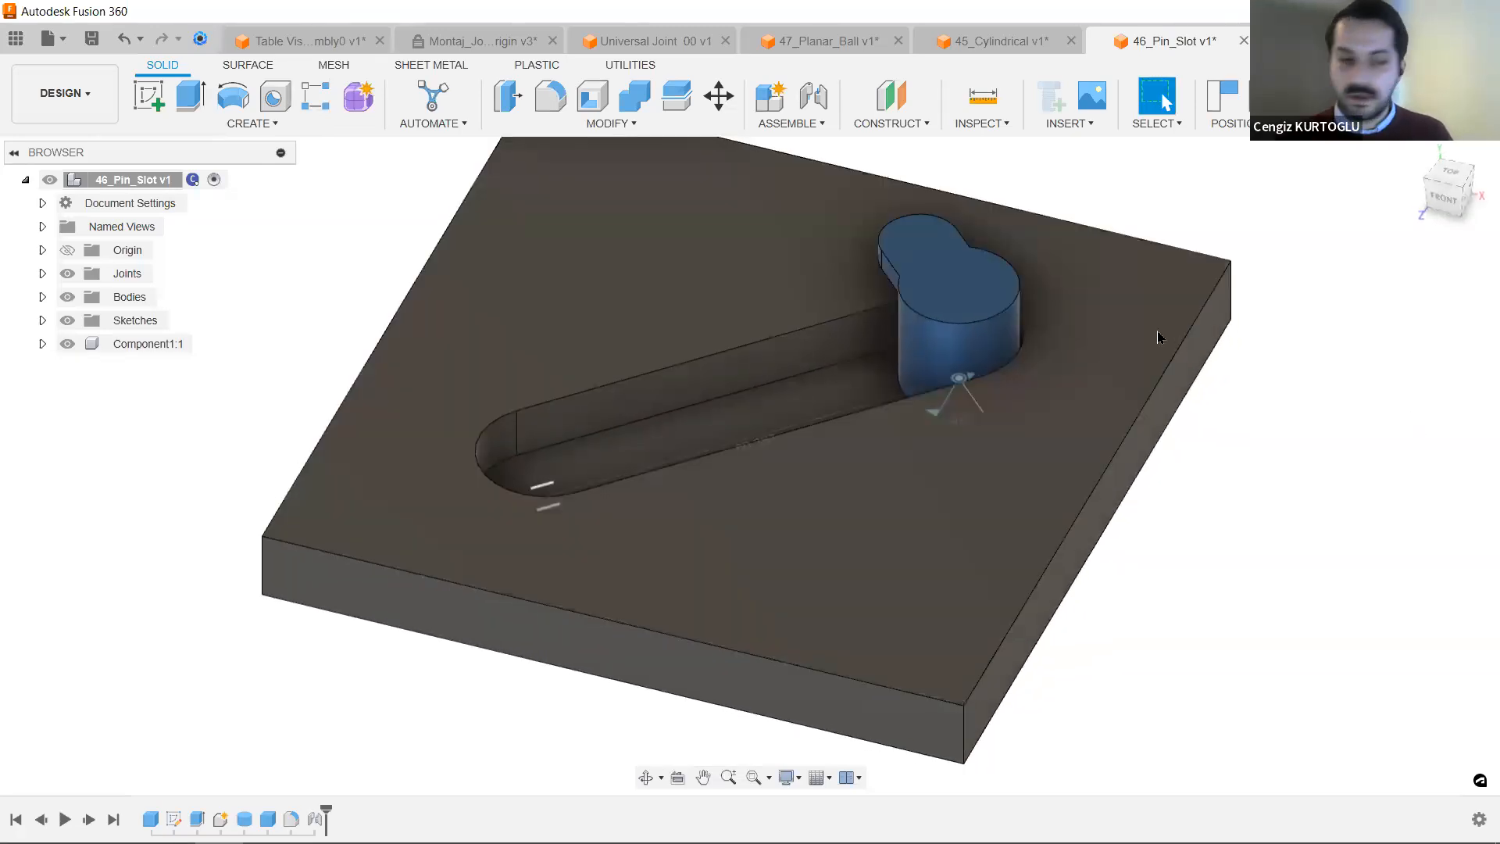
{"action": "left_click_drag", "start_coordinate": [933, 344], "coordinate": [1292, 267]}
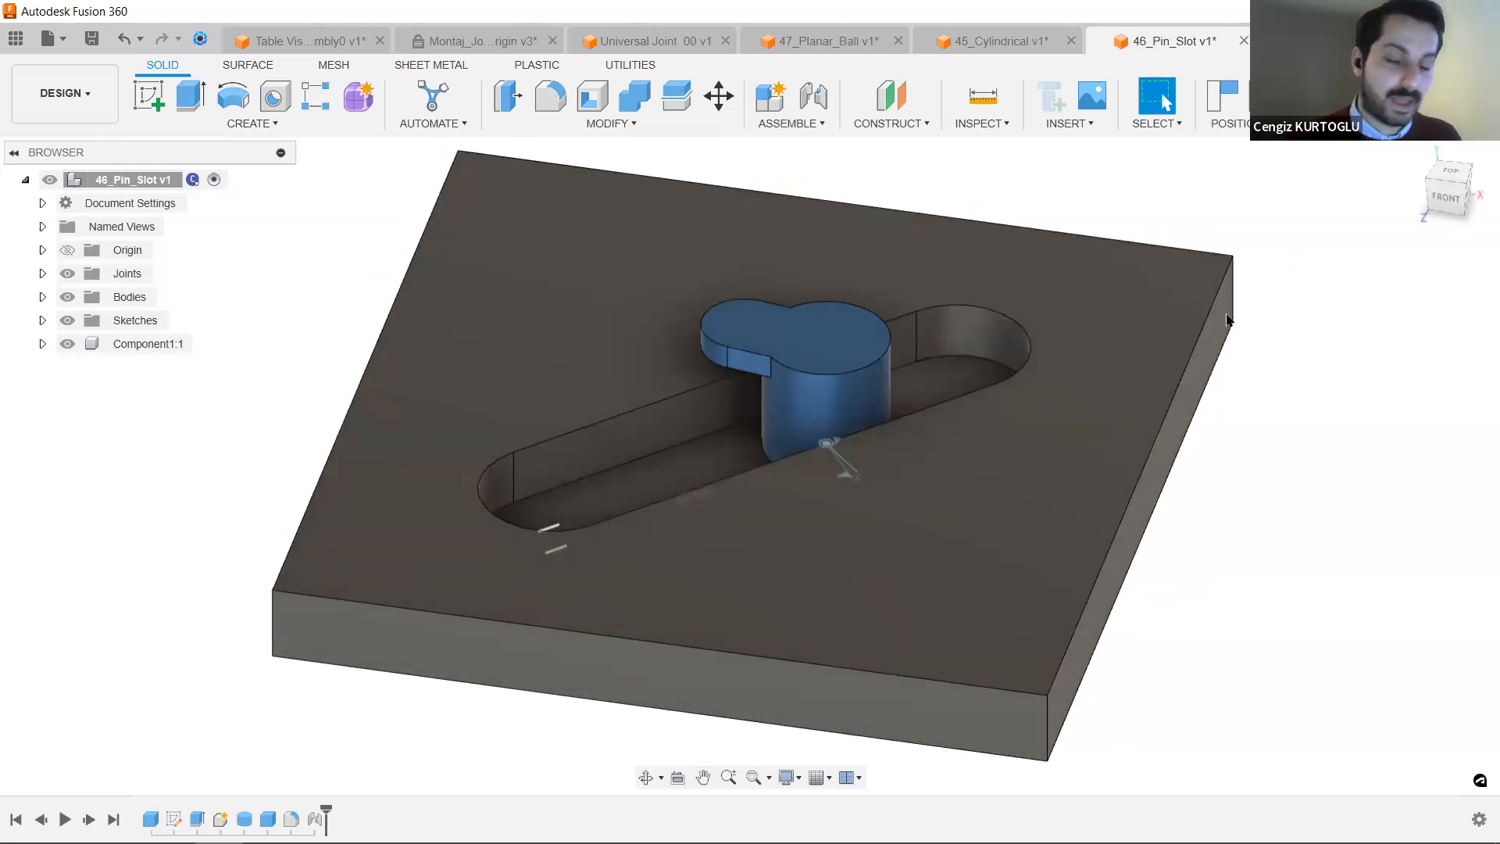
Highlight the pin component, the slotted plate's top face and the plate's original box feature to examine how the parts are organised.
{"action": "middle_click_drag", "start_coordinate": [1320, 324], "coordinate": [1346, 323]}
{"action": "left_click", "coordinate": [146, 344]}
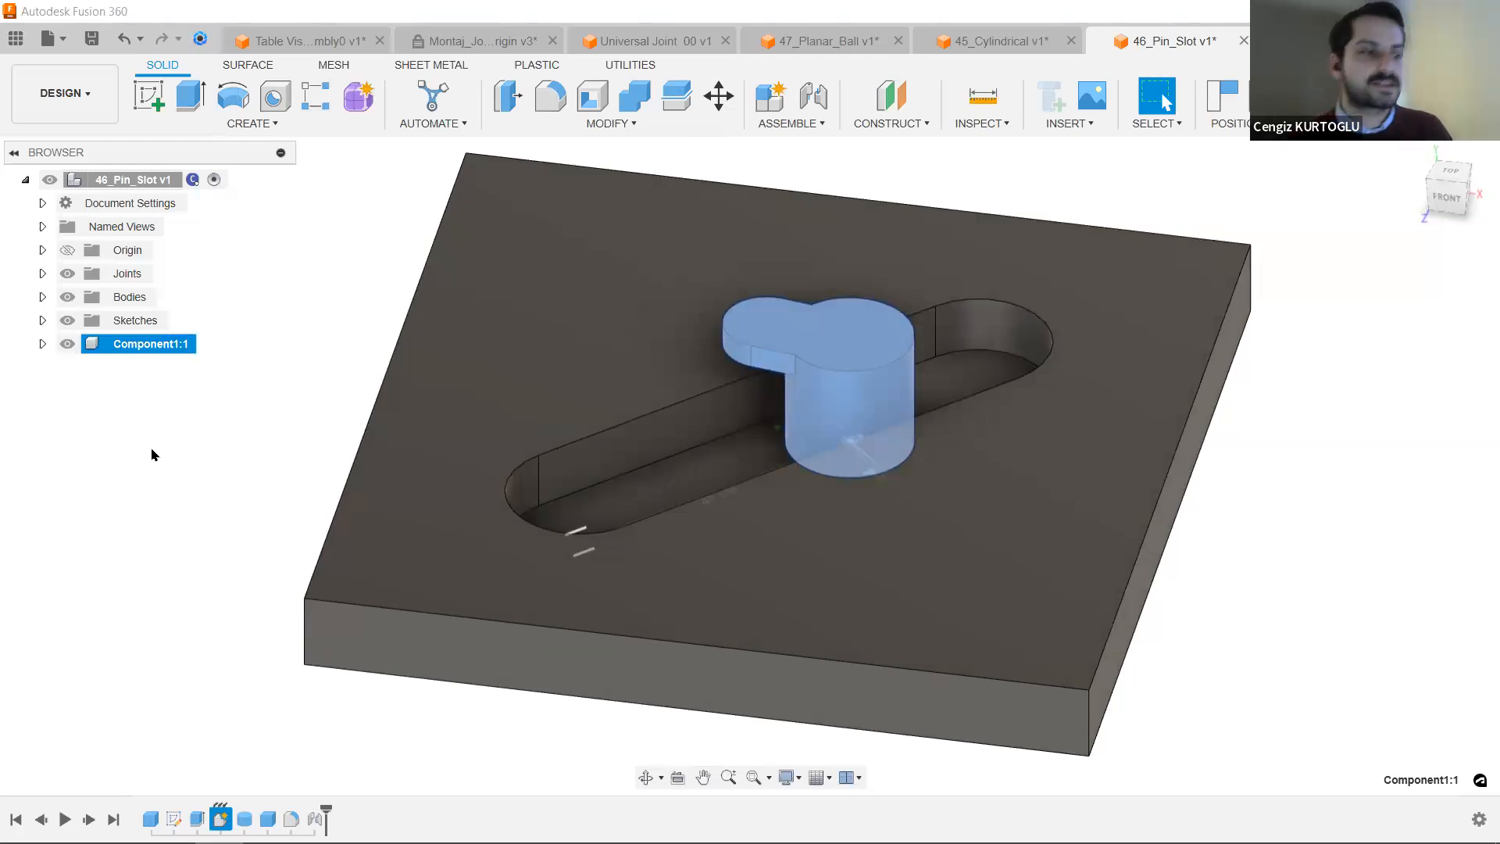
{"action": "left_click", "coordinate": [508, 435]}
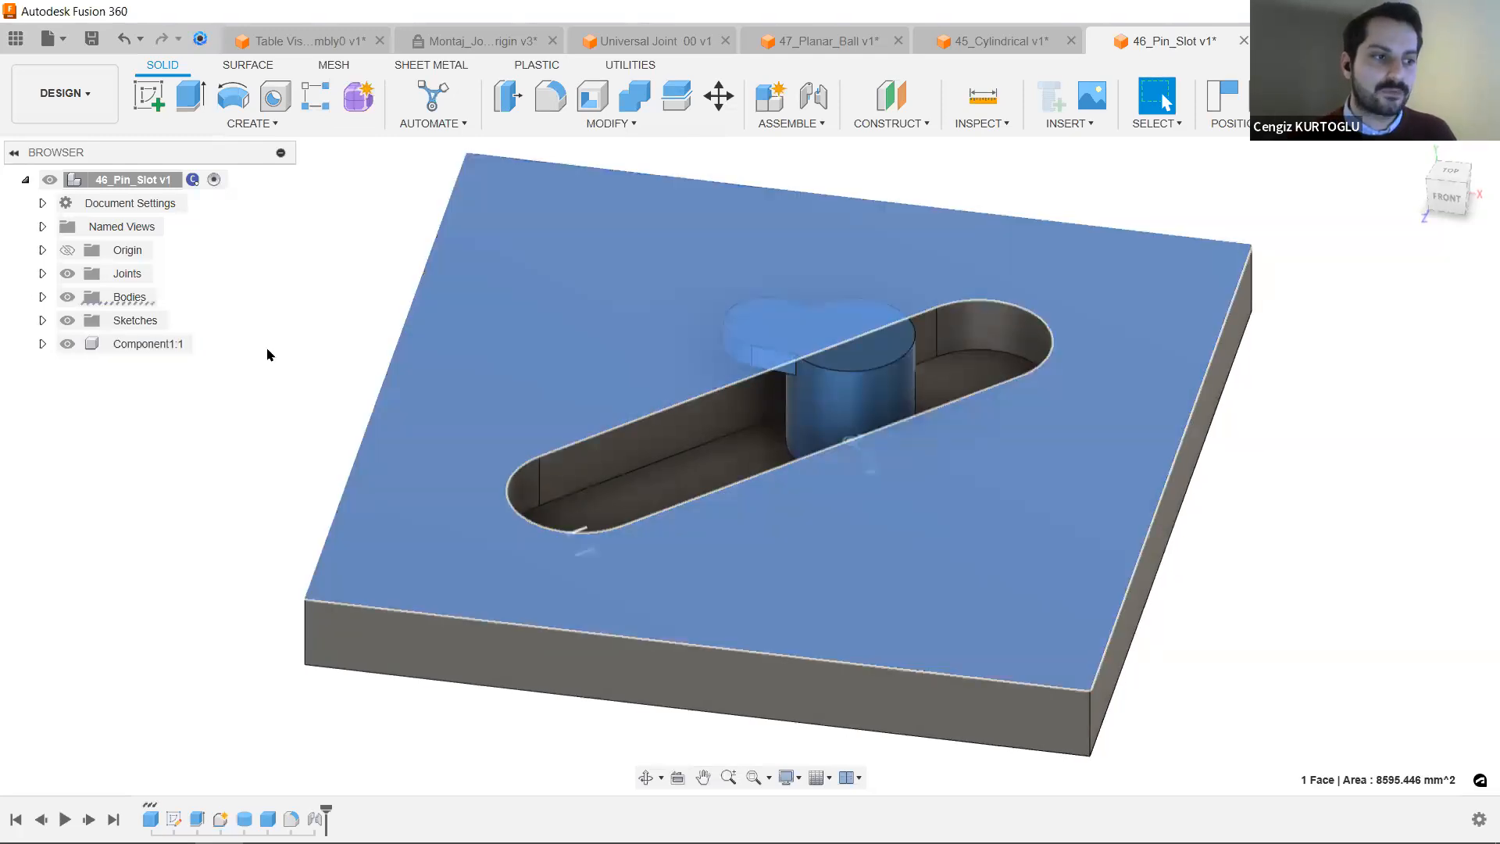
{"action": "key", "text": "Escape"}
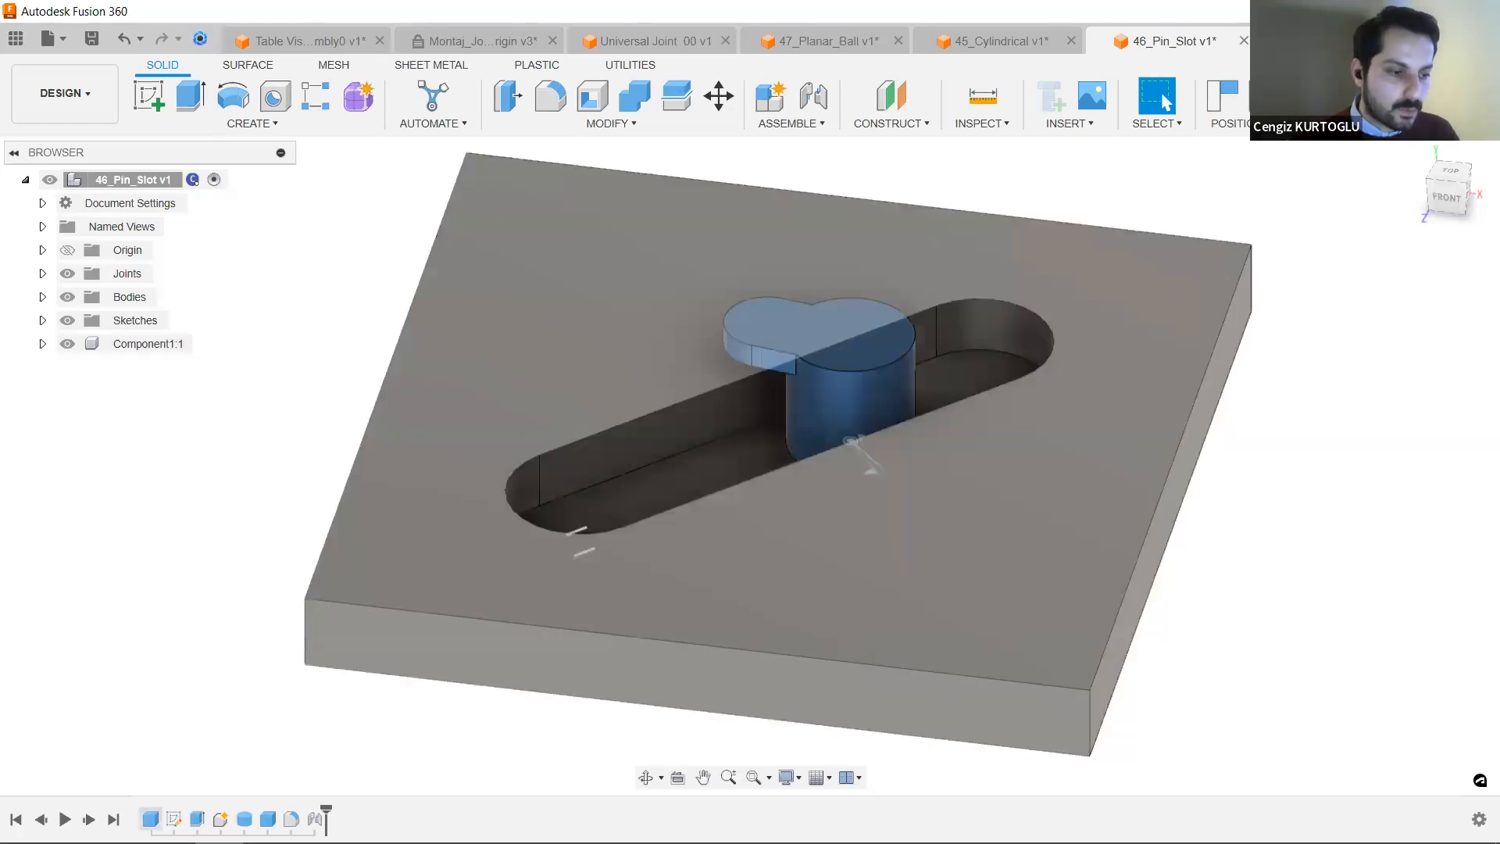
{"action": "left_click", "coordinate": [150, 818]}
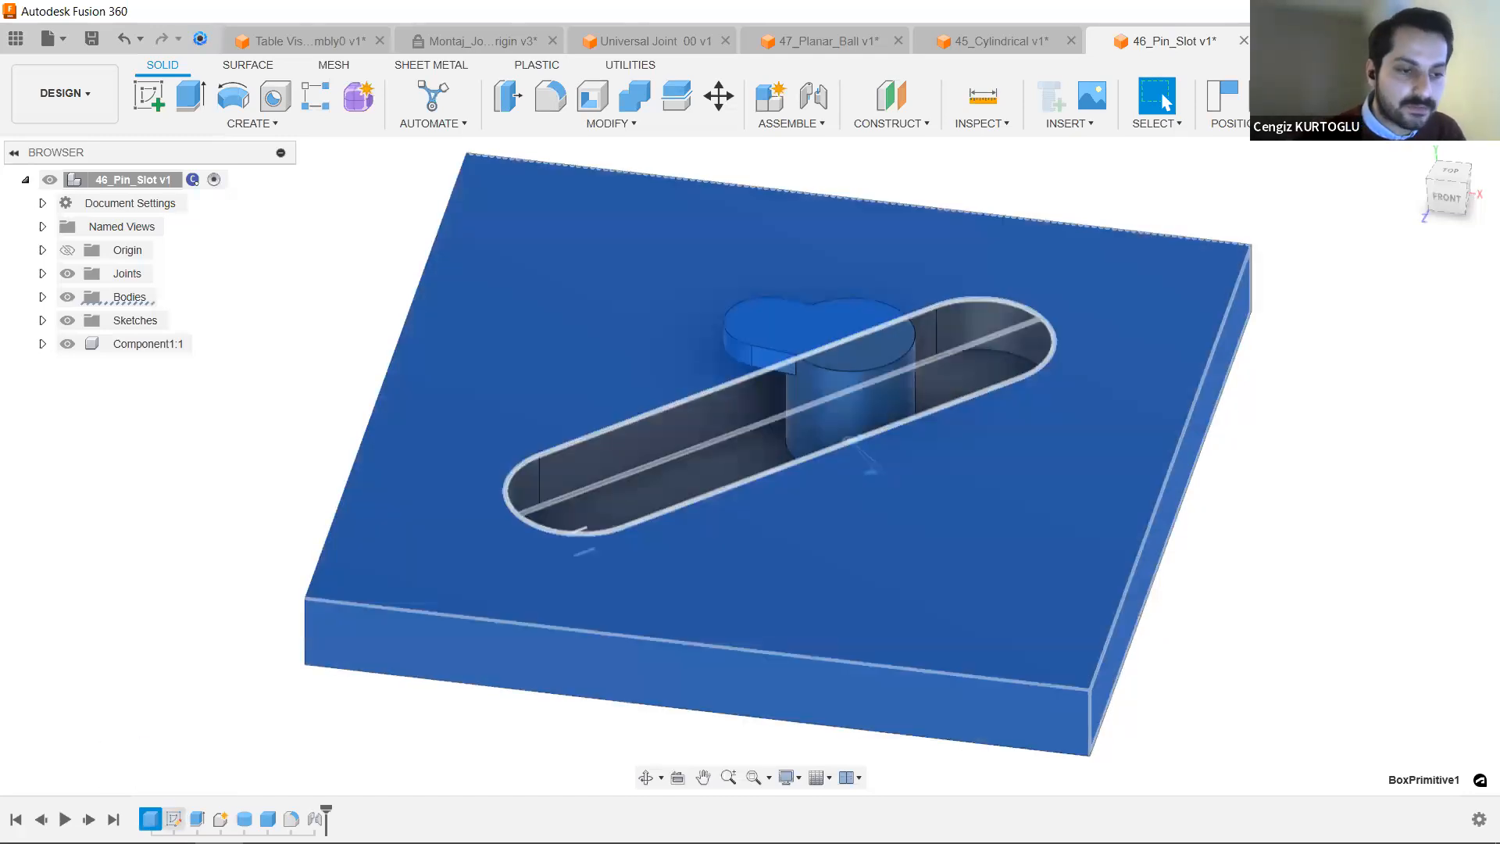
Highlight the slot sketch, slot cut, pin component, cylinder, box and fillet features in turn to examine how the model was built.
{"action": "left_click", "coordinate": [174, 818]}
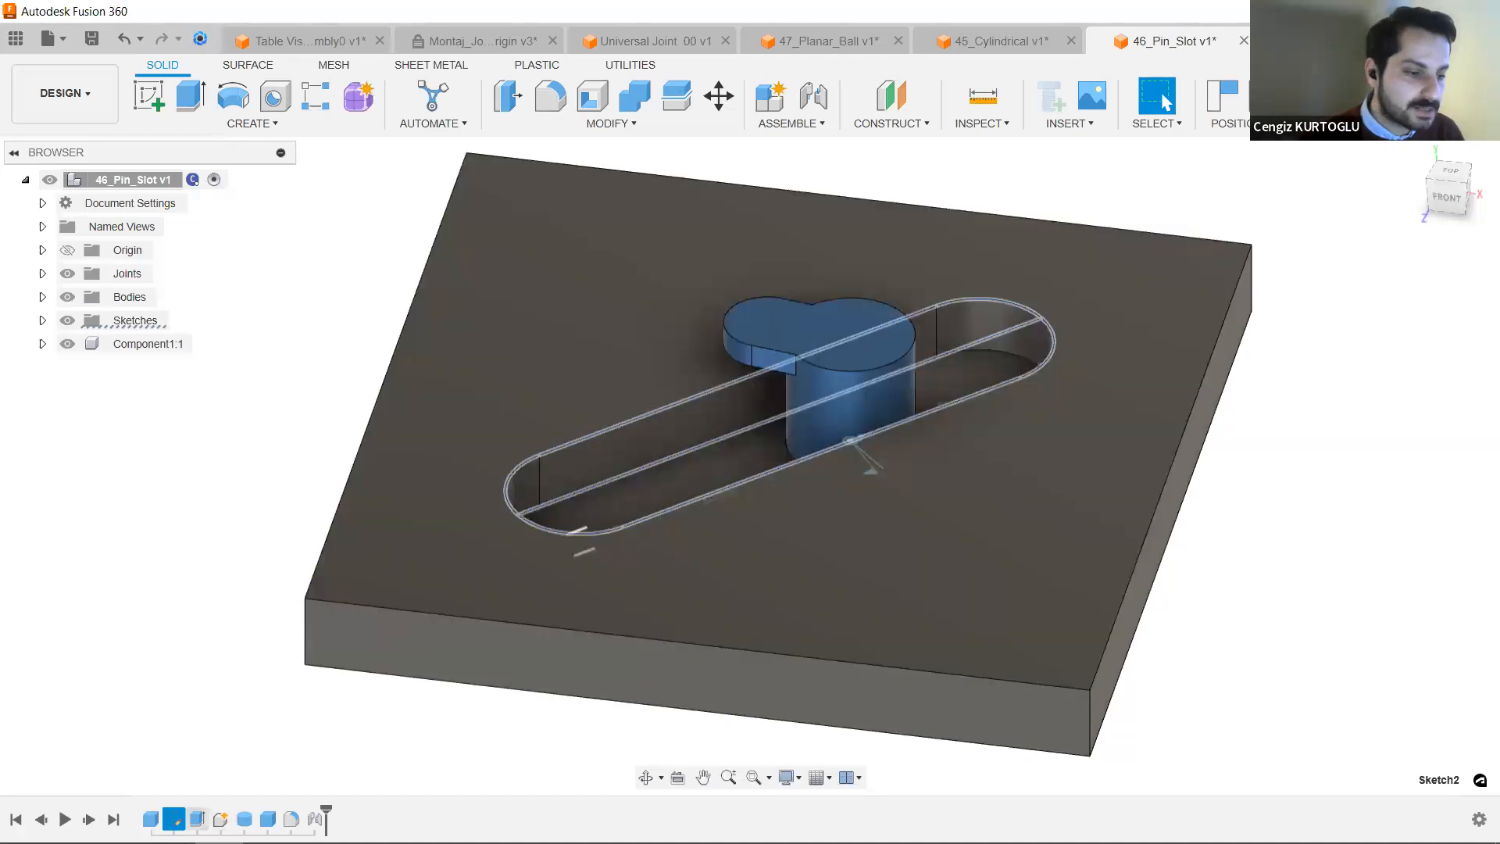
{"action": "left_click", "coordinate": [196, 819]}
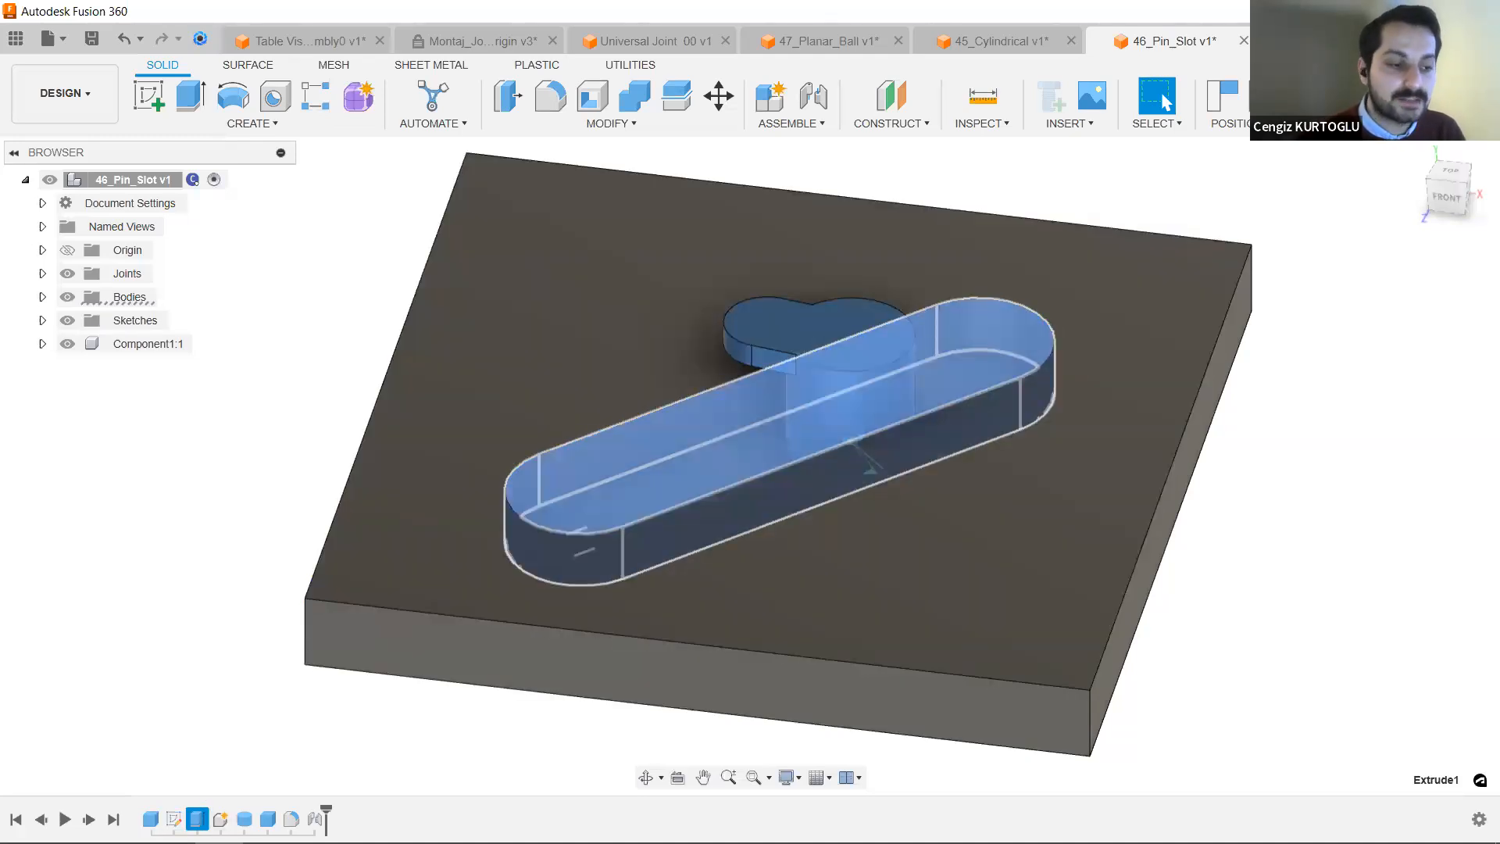
{"action": "left_click", "coordinate": [221, 819]}
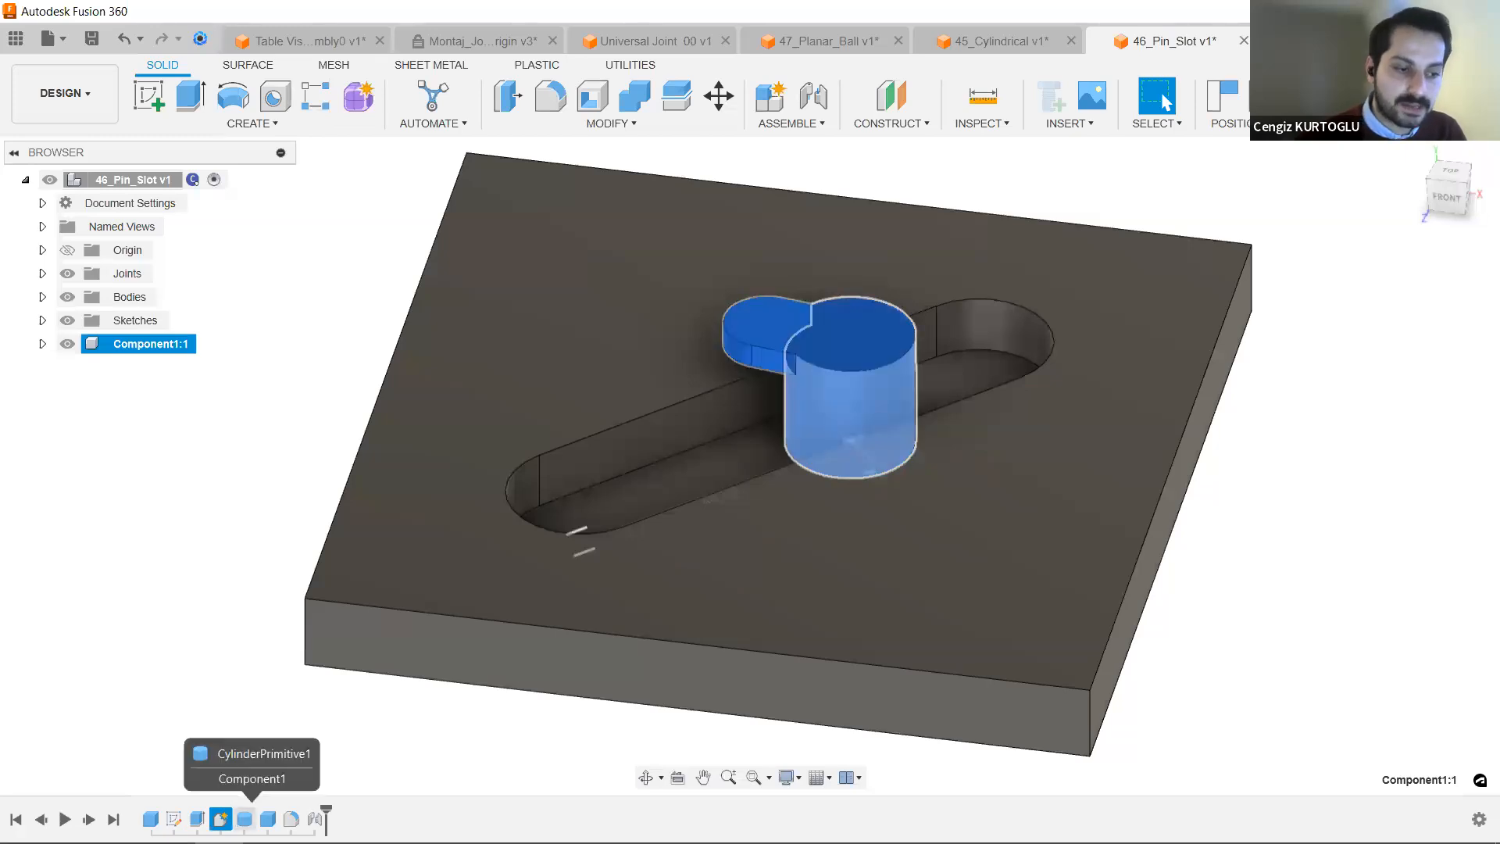
{"action": "left_click", "coordinate": [246, 819]}
{"action": "left_click", "coordinate": [268, 819]}
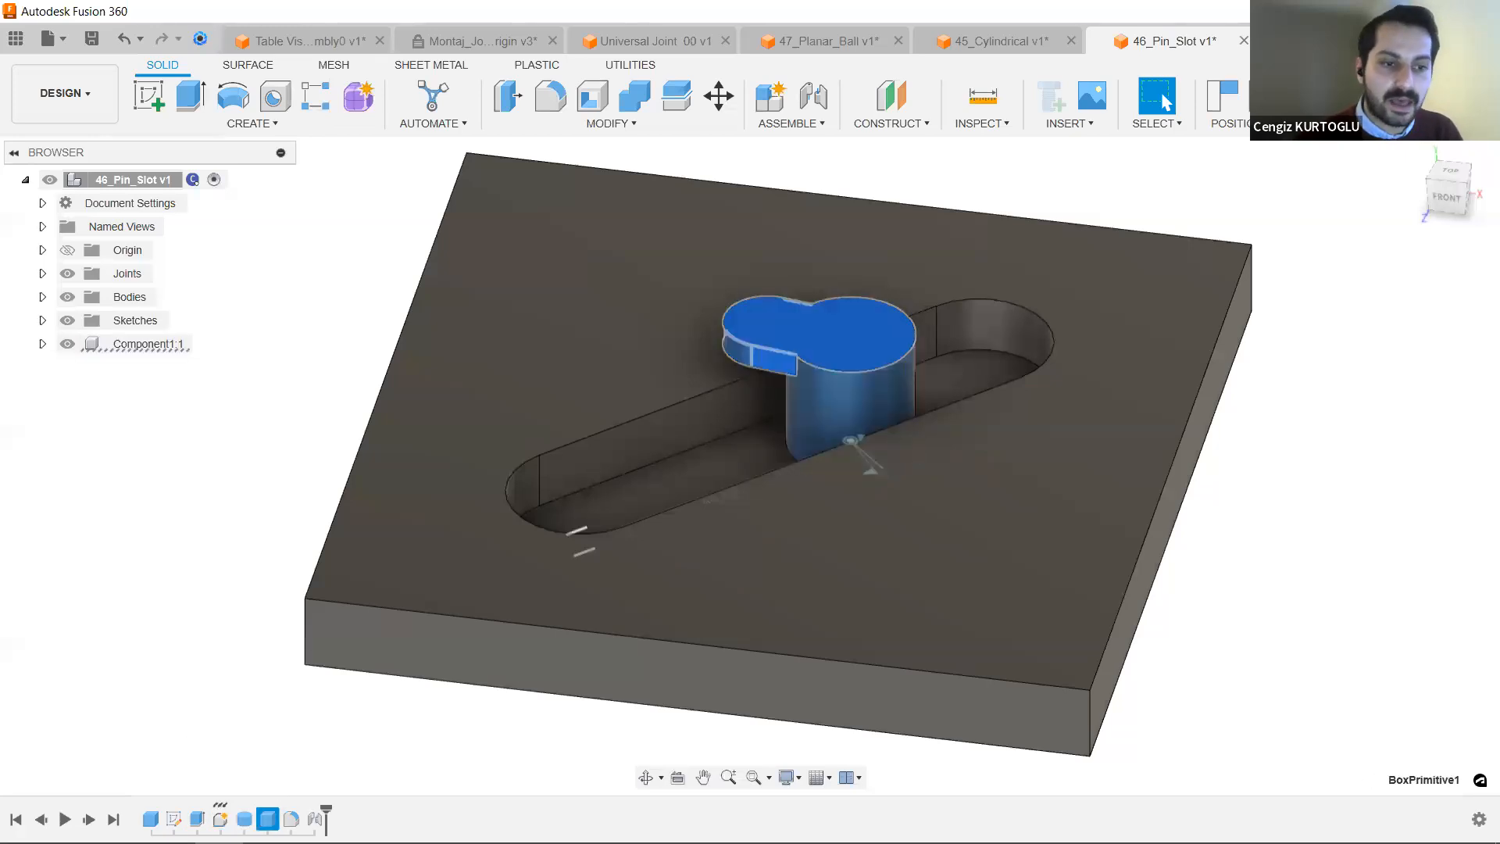
{"action": "left_click", "coordinate": [292, 818]}
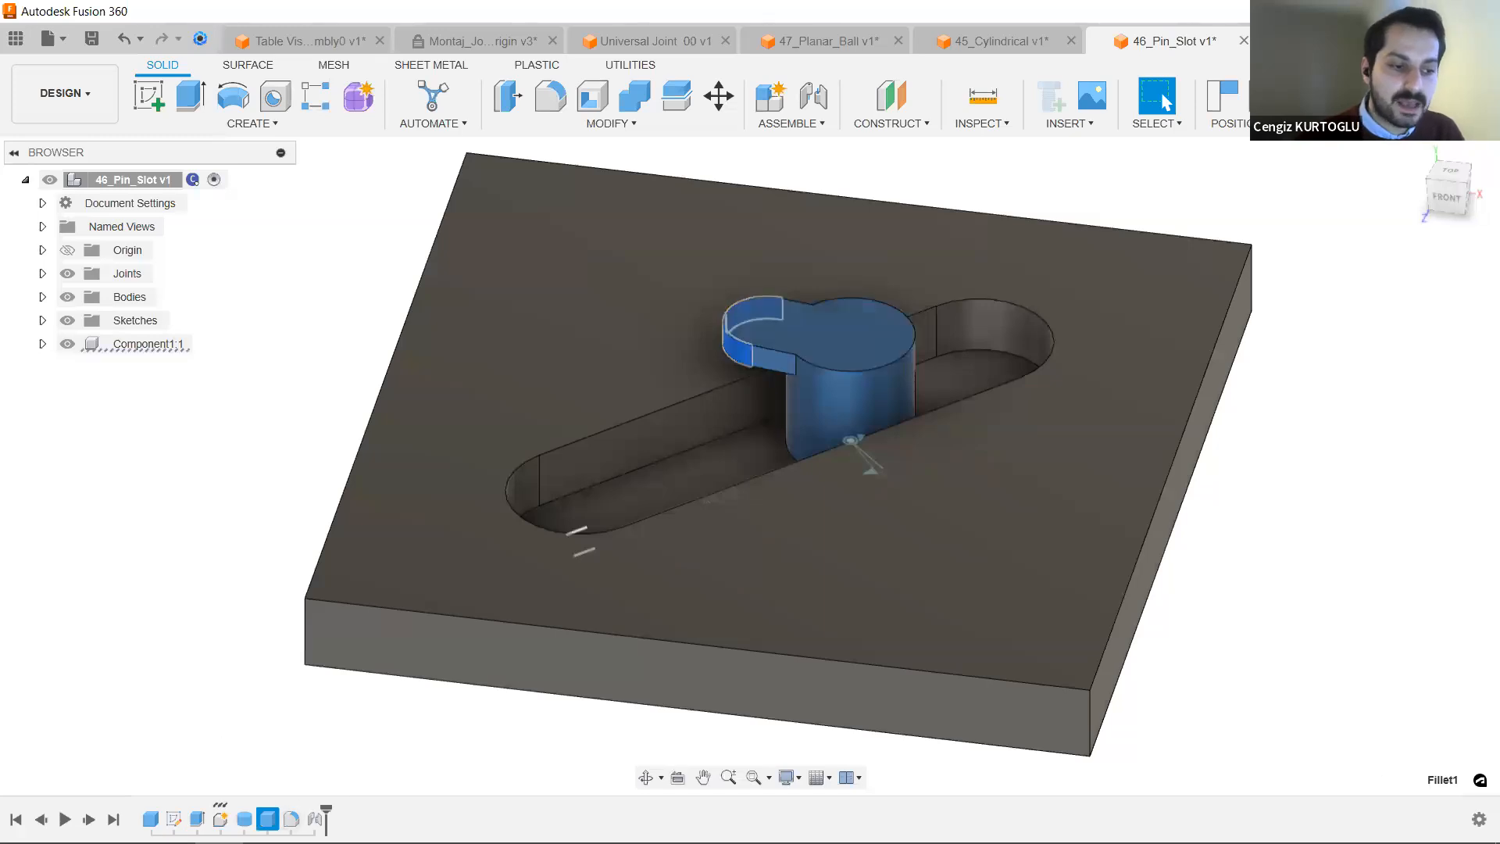
{"action": "middle_click_drag", "start_coordinate": [782, 508], "coordinate": [834, 508], "text": "shift"}
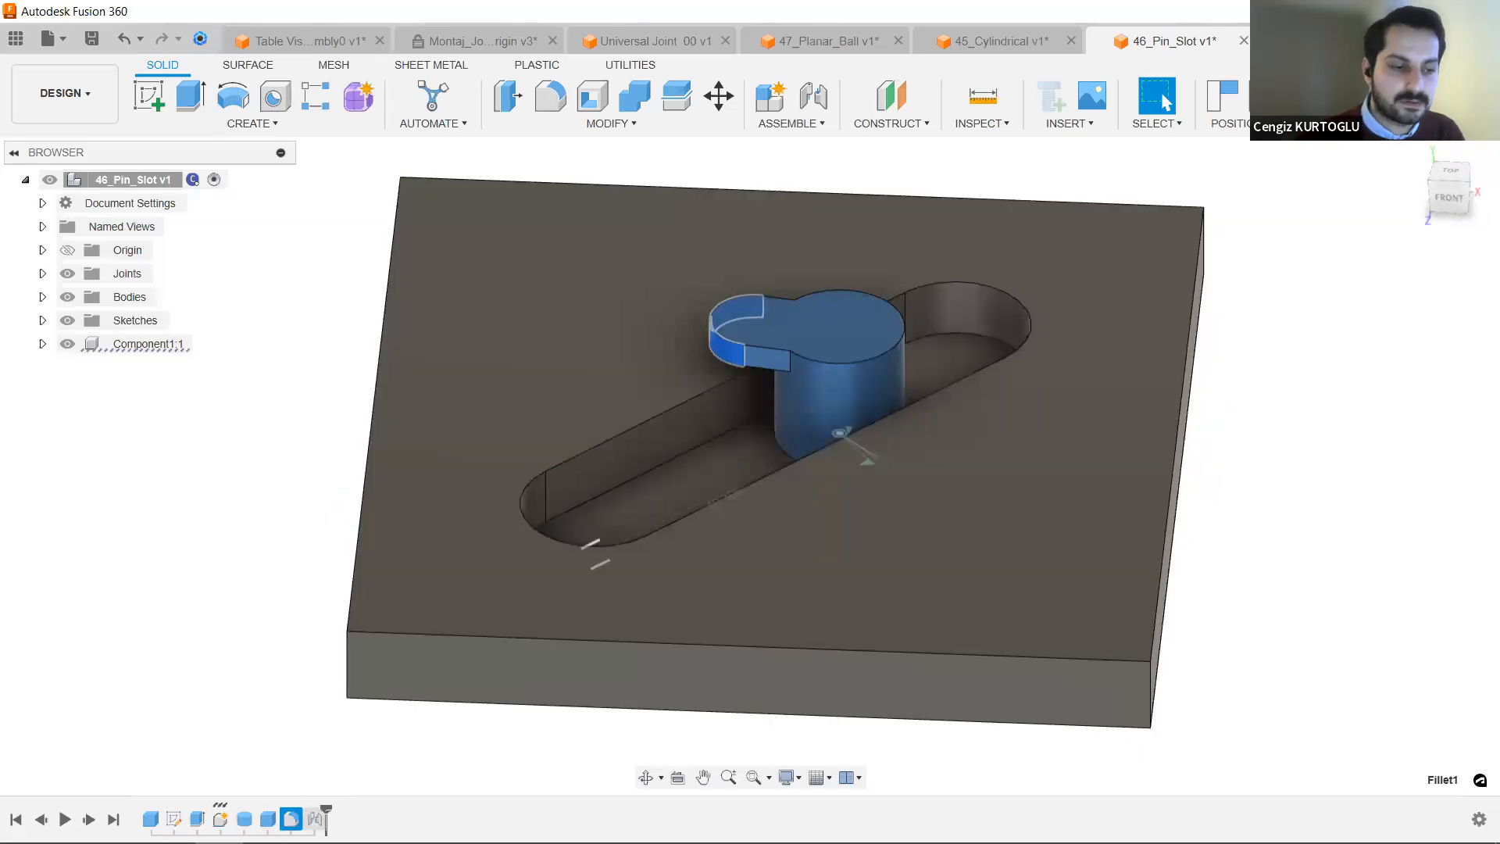
{"action": "left_click", "coordinate": [315, 819]}
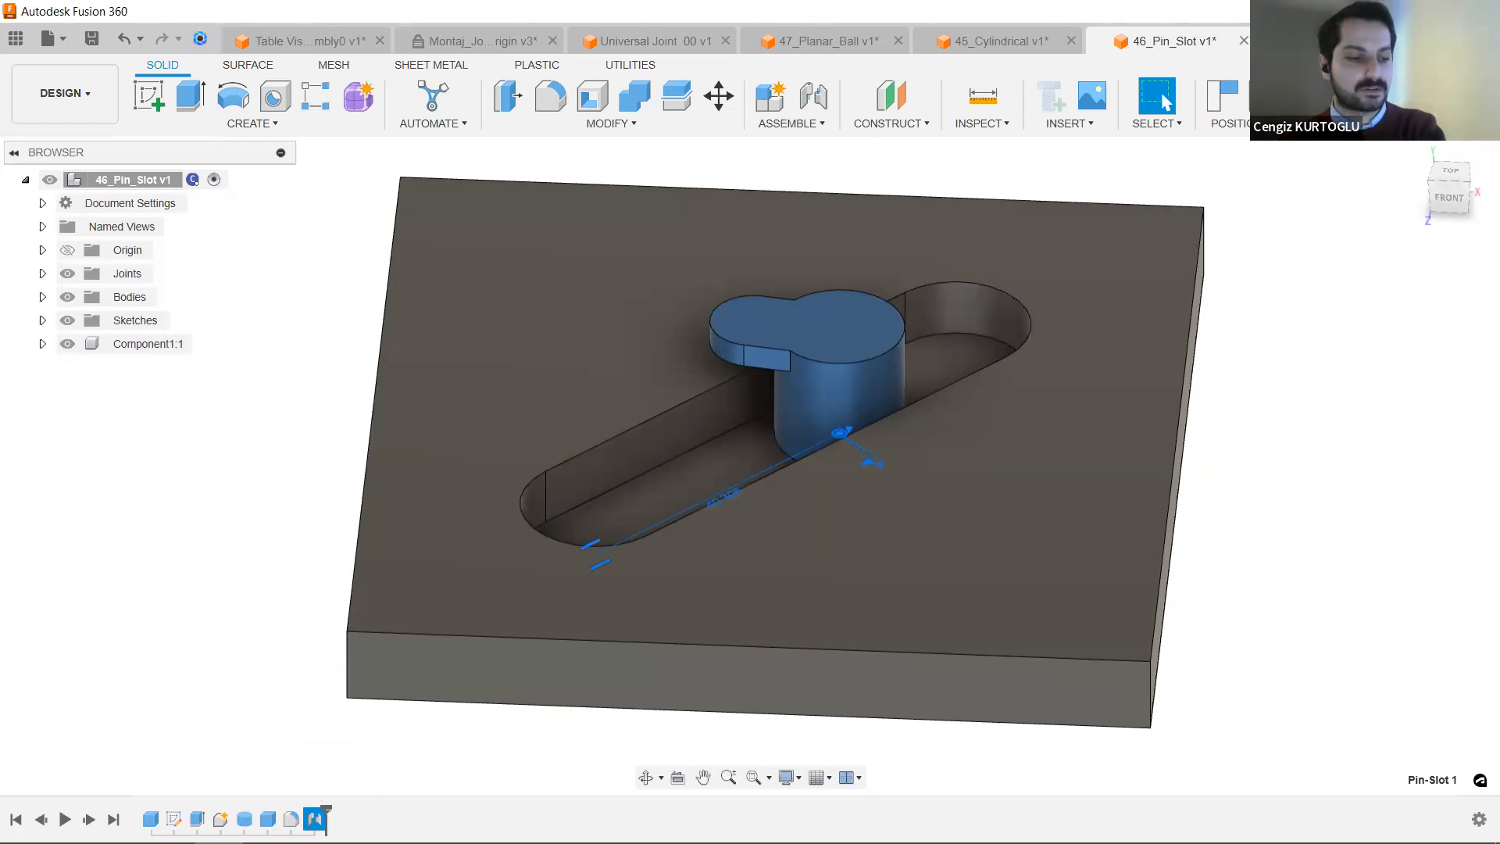
{"action": "key", "text": "Delete"}
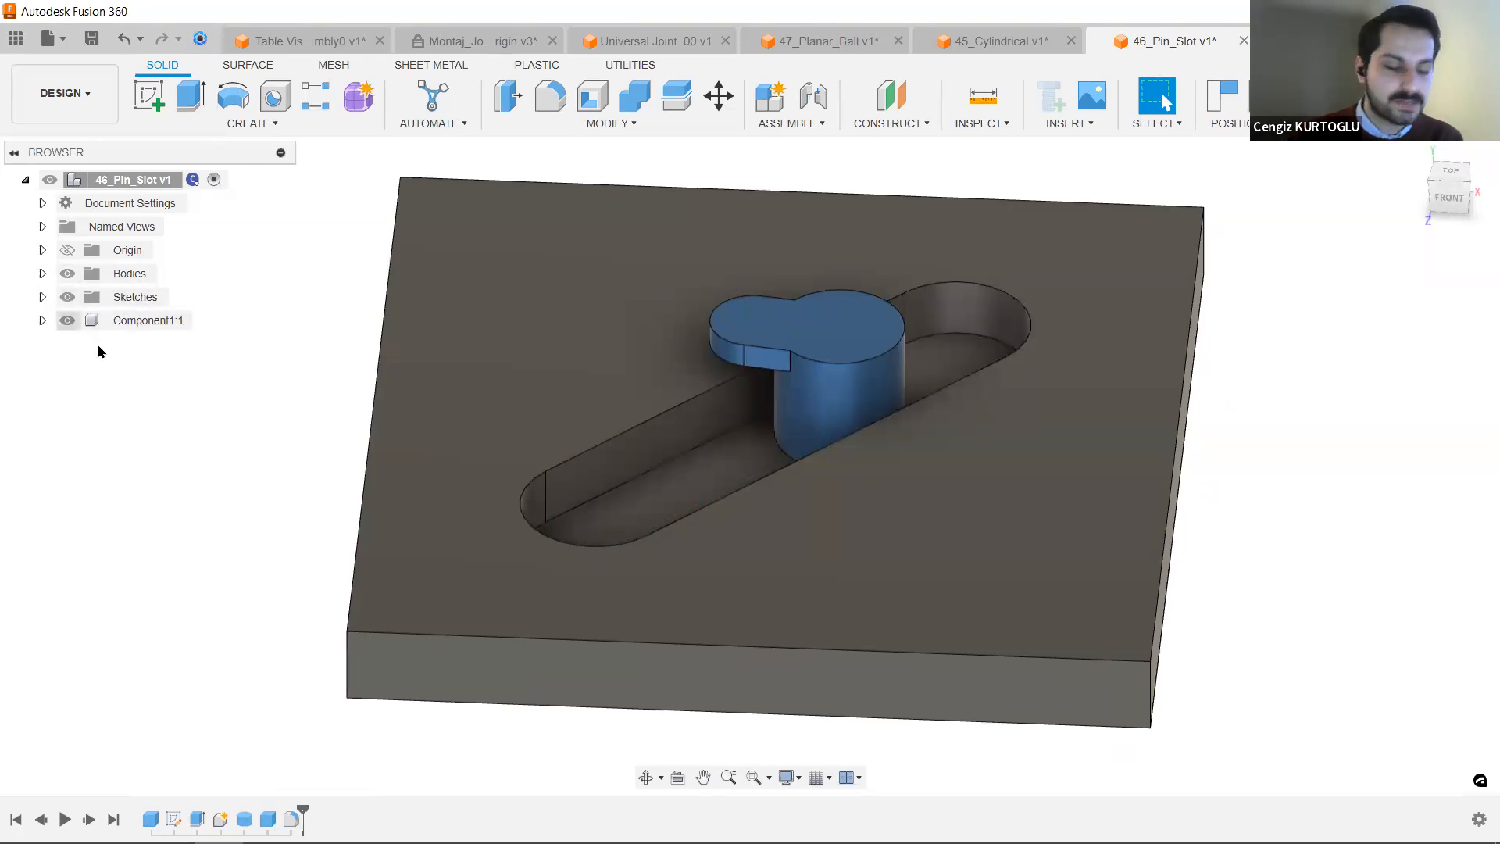
{"action": "key", "text": "ctrl+z"}
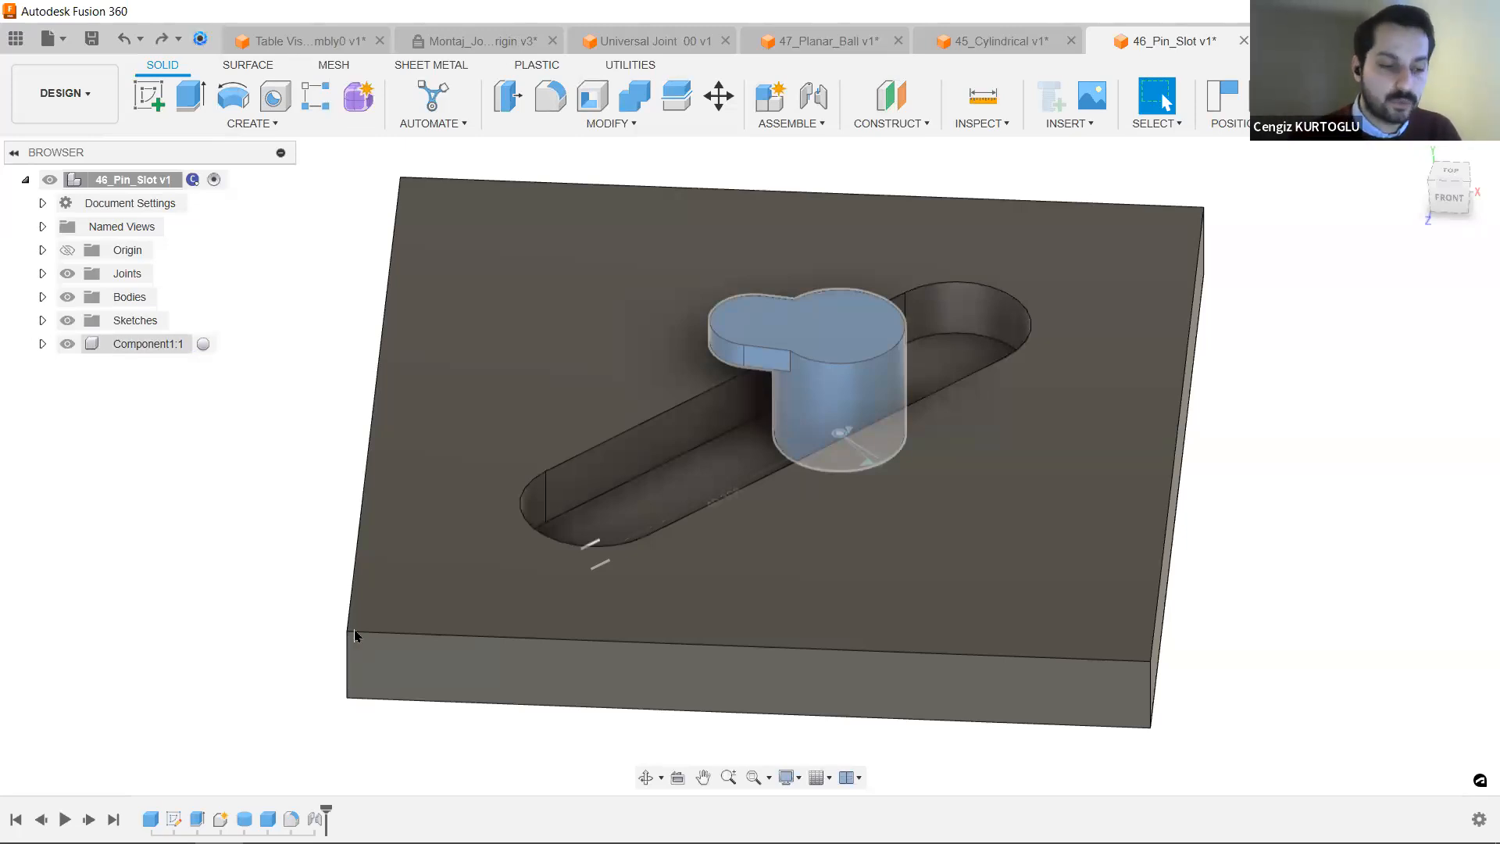
Suppress the existing pin-slot joint and move the freed blue pin out of the slot onto the plate's rear area.
{"action": "right_click", "coordinate": [315, 818]}
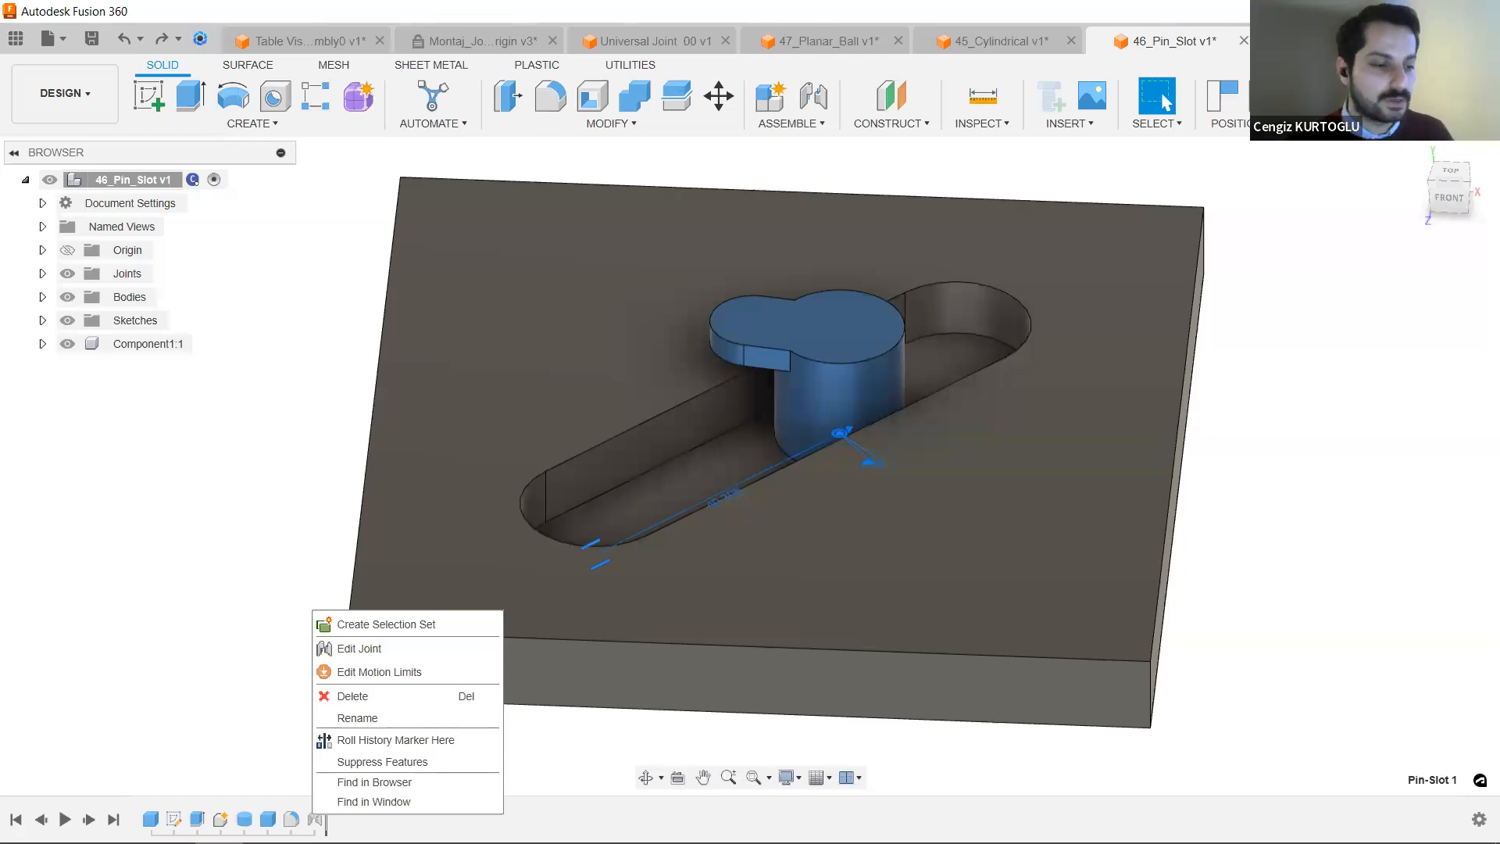
{"action": "left_click", "coordinate": [358, 764]}
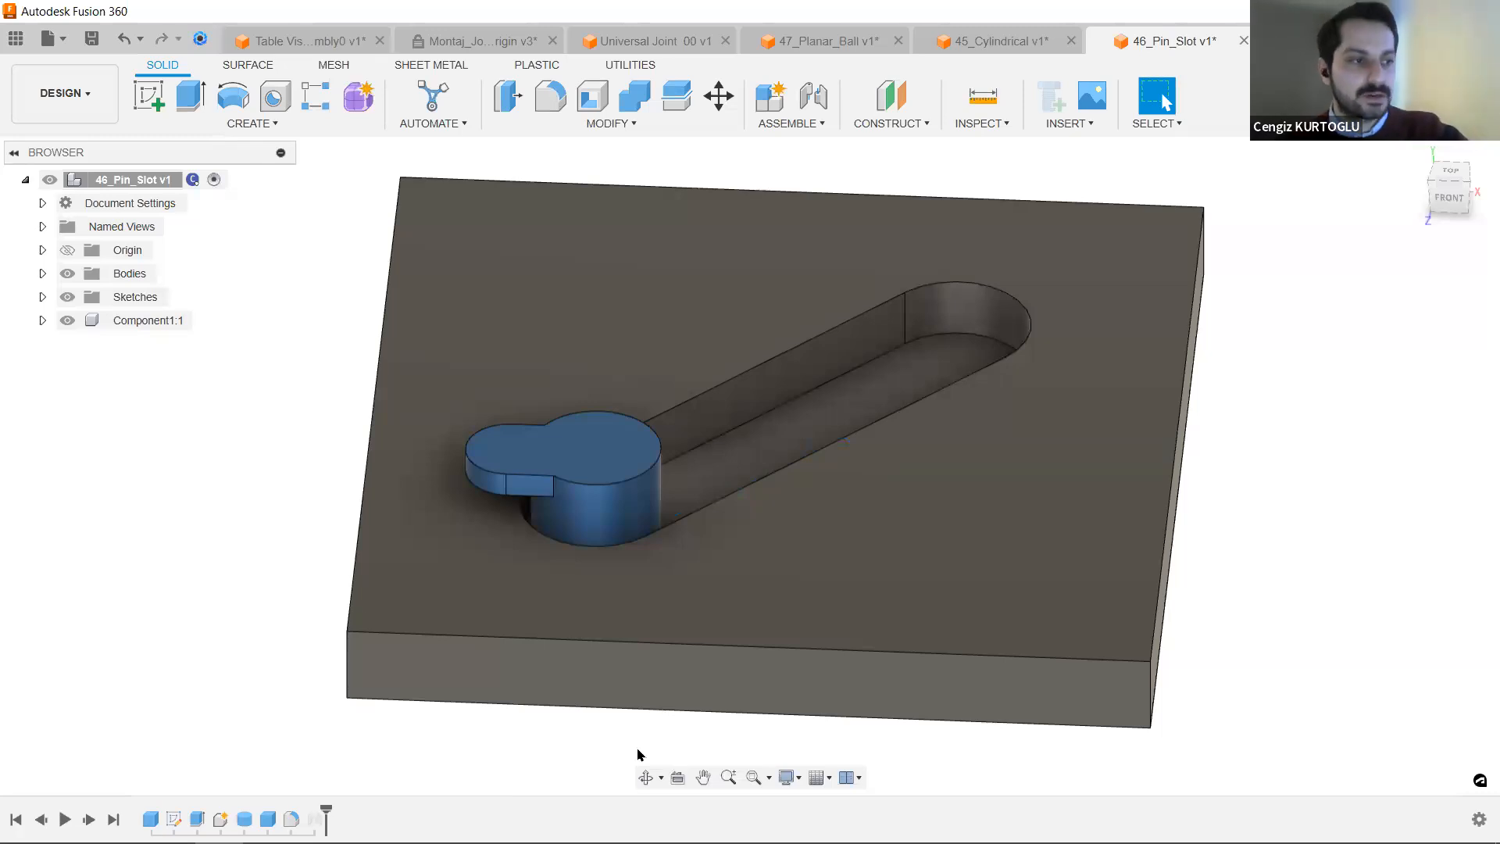
{"action": "left_click_drag", "start_coordinate": [640, 472], "coordinate": [783, 322]}
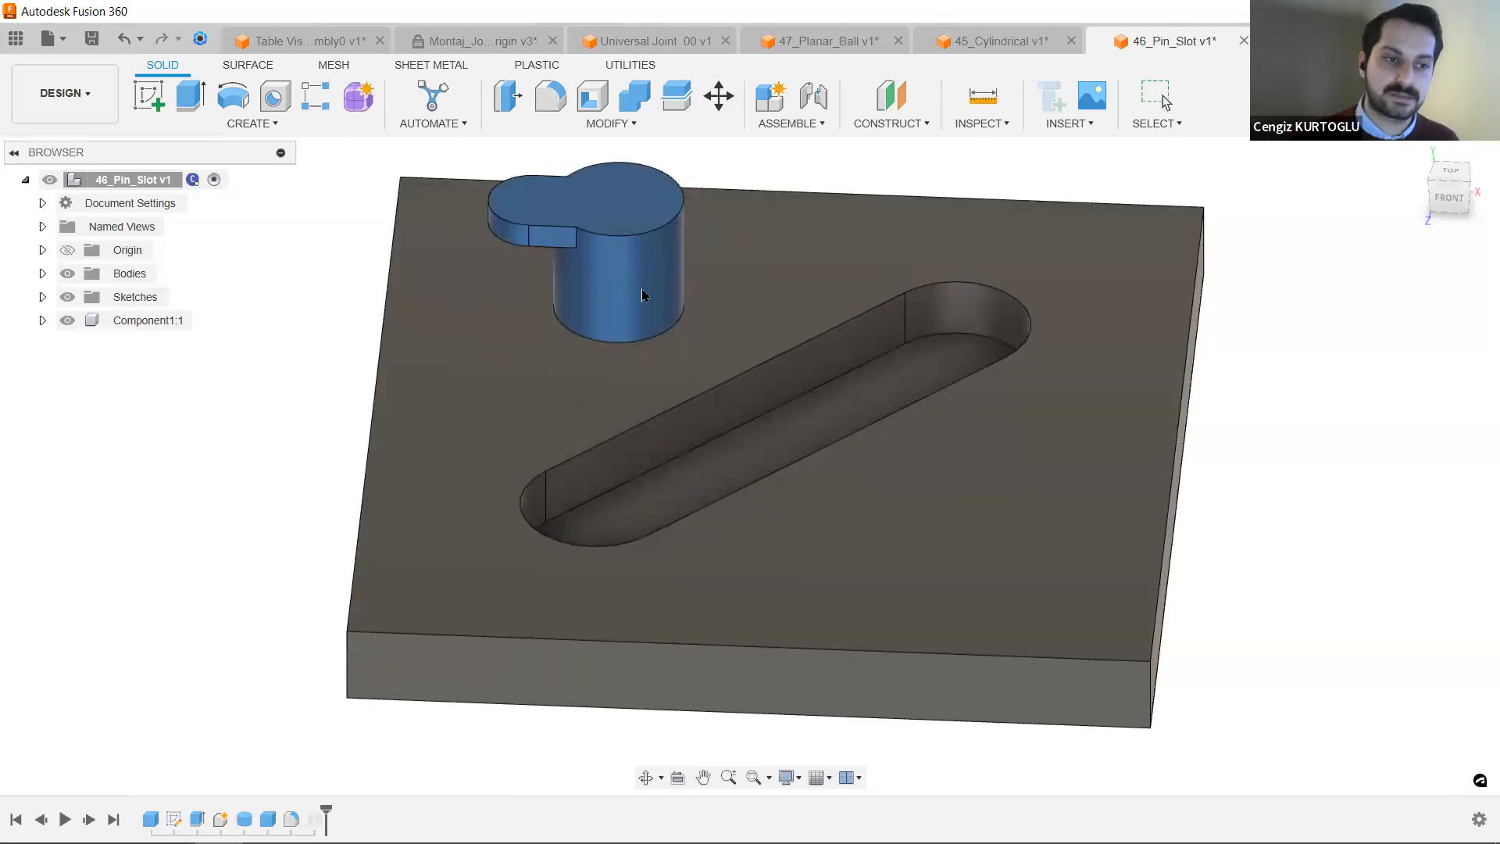
{"action": "left_click_drag", "start_coordinate": [641, 290], "coordinate": [630, 317]}
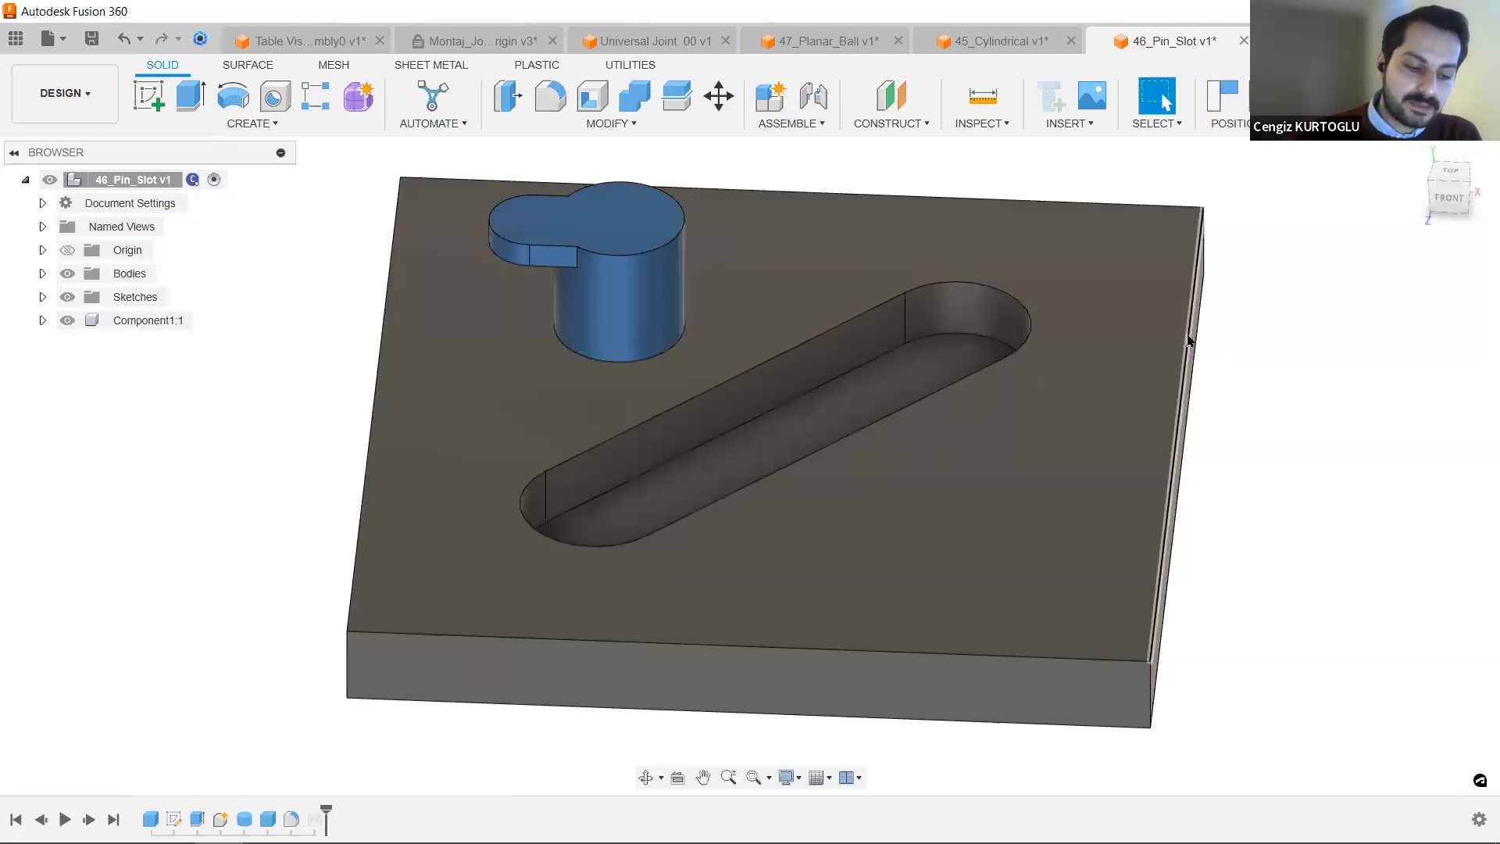
Start a joint from the centre of the pin's bottom face to the centre of the slot floor and preview its Rigid motion.
{"action": "key", "text": "j"}
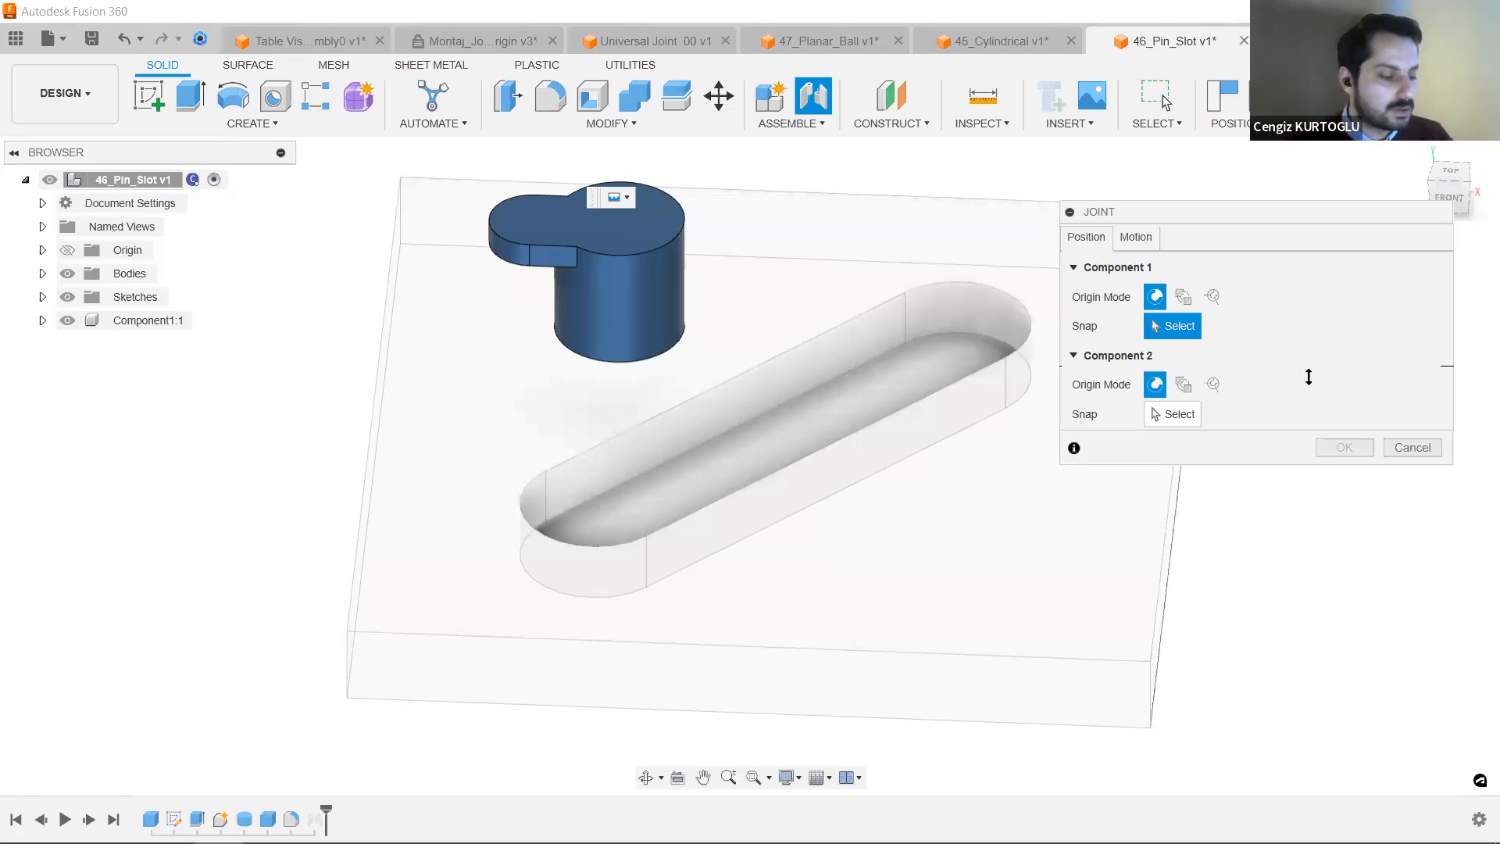
{"action": "middle_click_drag", "start_coordinate": [727, 334], "coordinate": [621, 404], "text": "shift"}
{"action": "scroll", "coordinate": [617, 402], "scroll_direction": "up", "scroll_amount": 3}
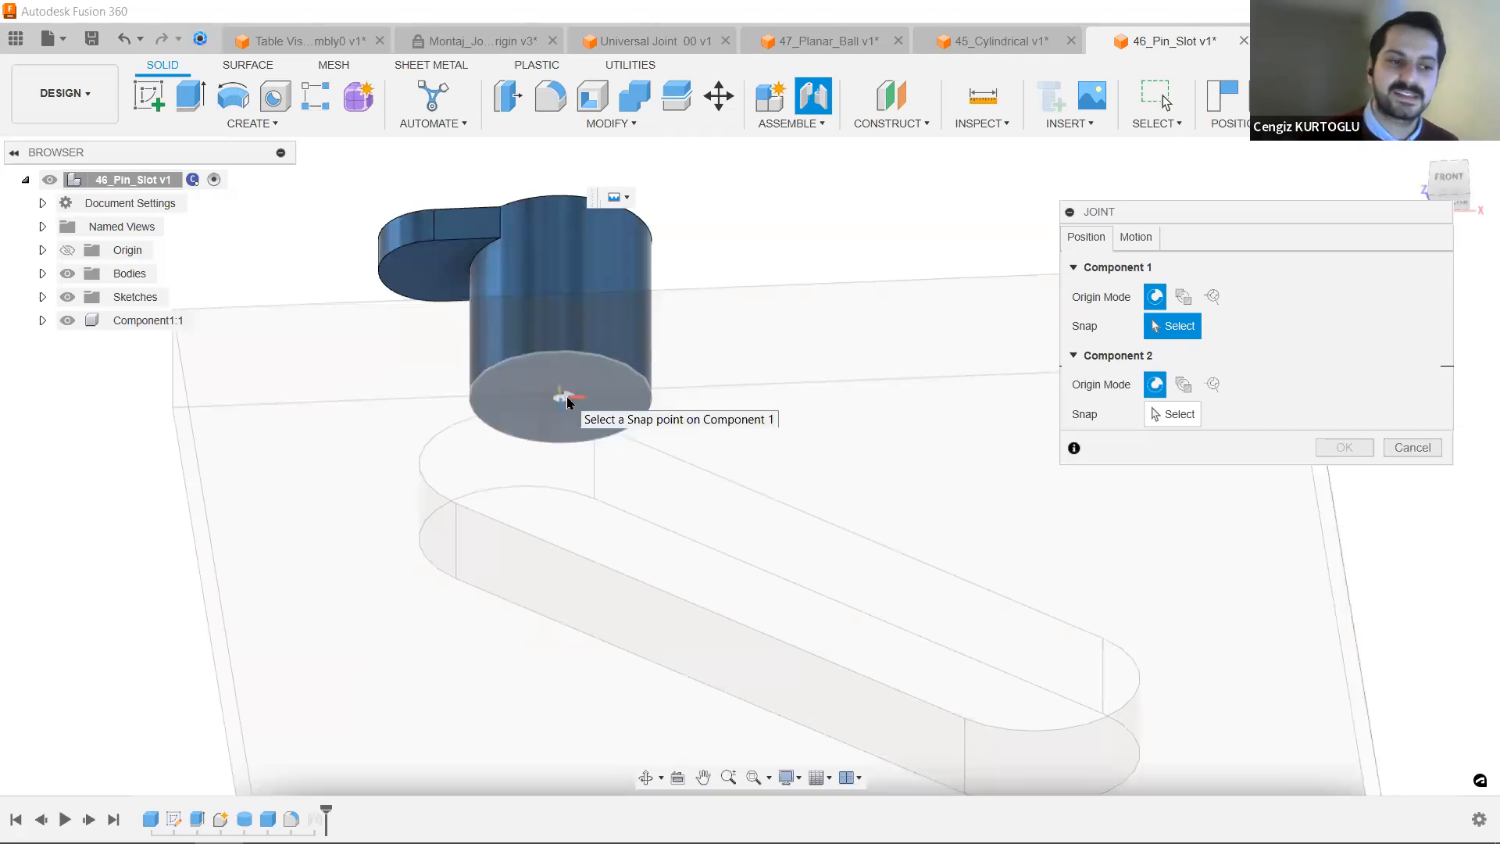
{"action": "left_click", "coordinate": [568, 401]}
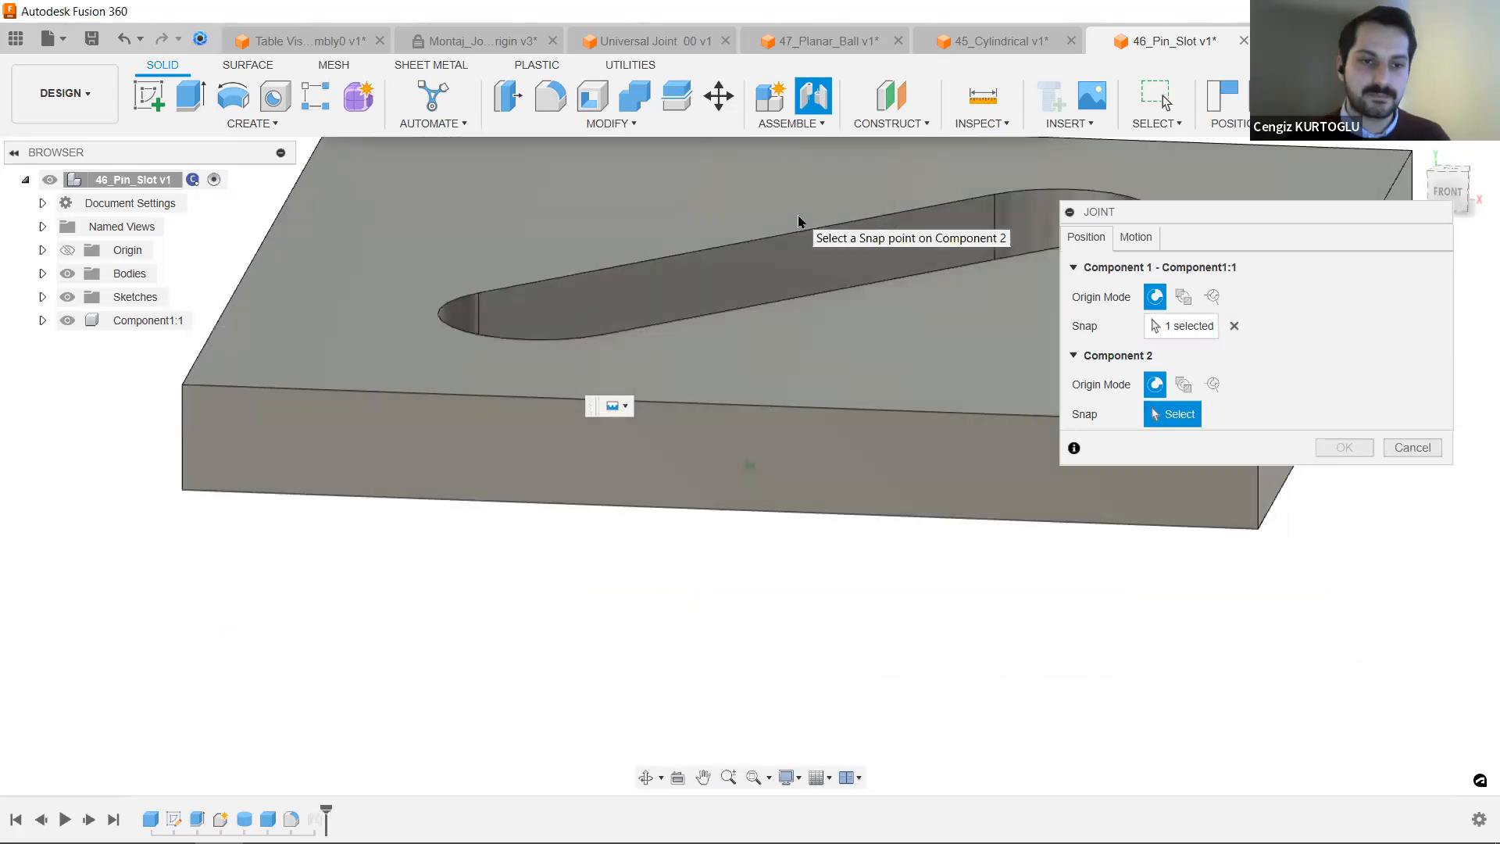
{"action": "middle_click_drag", "start_coordinate": [798, 221], "coordinate": [702, 373], "text": "shift"}
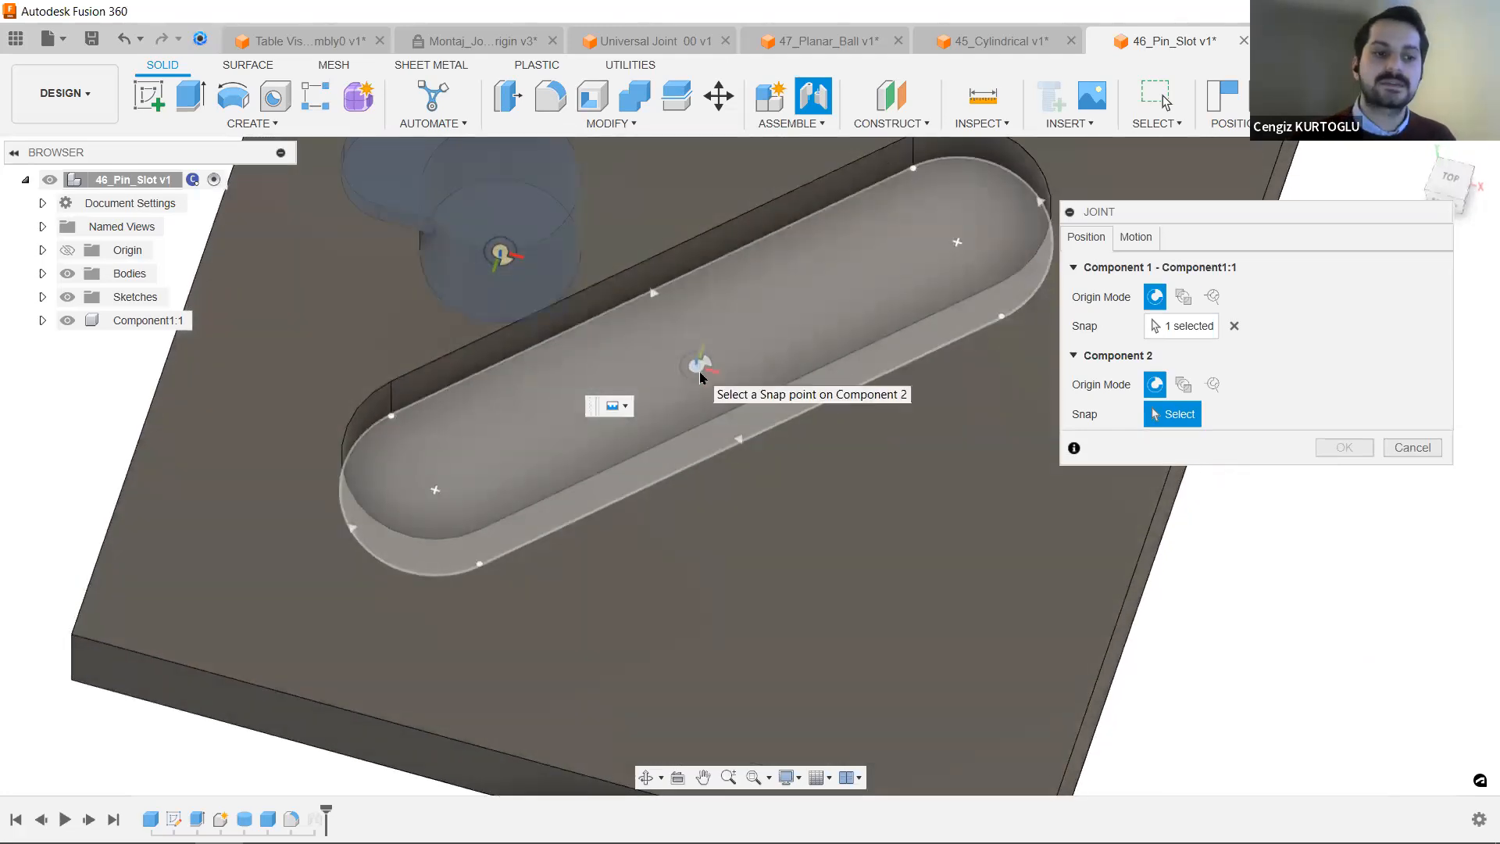
{"action": "left_click", "coordinate": [700, 374]}
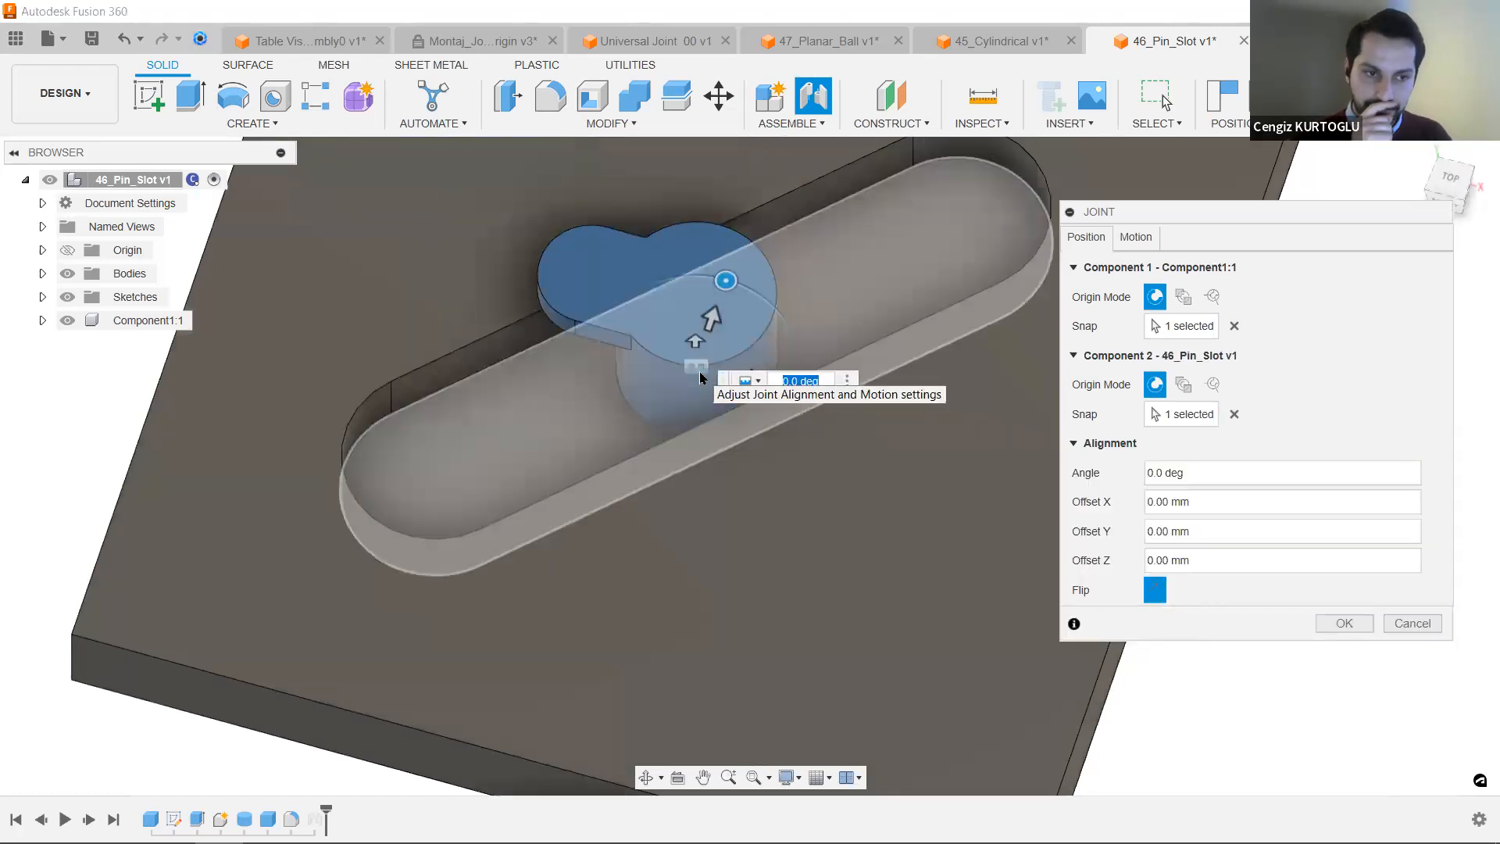
{"action": "left_click", "coordinate": [1137, 237]}
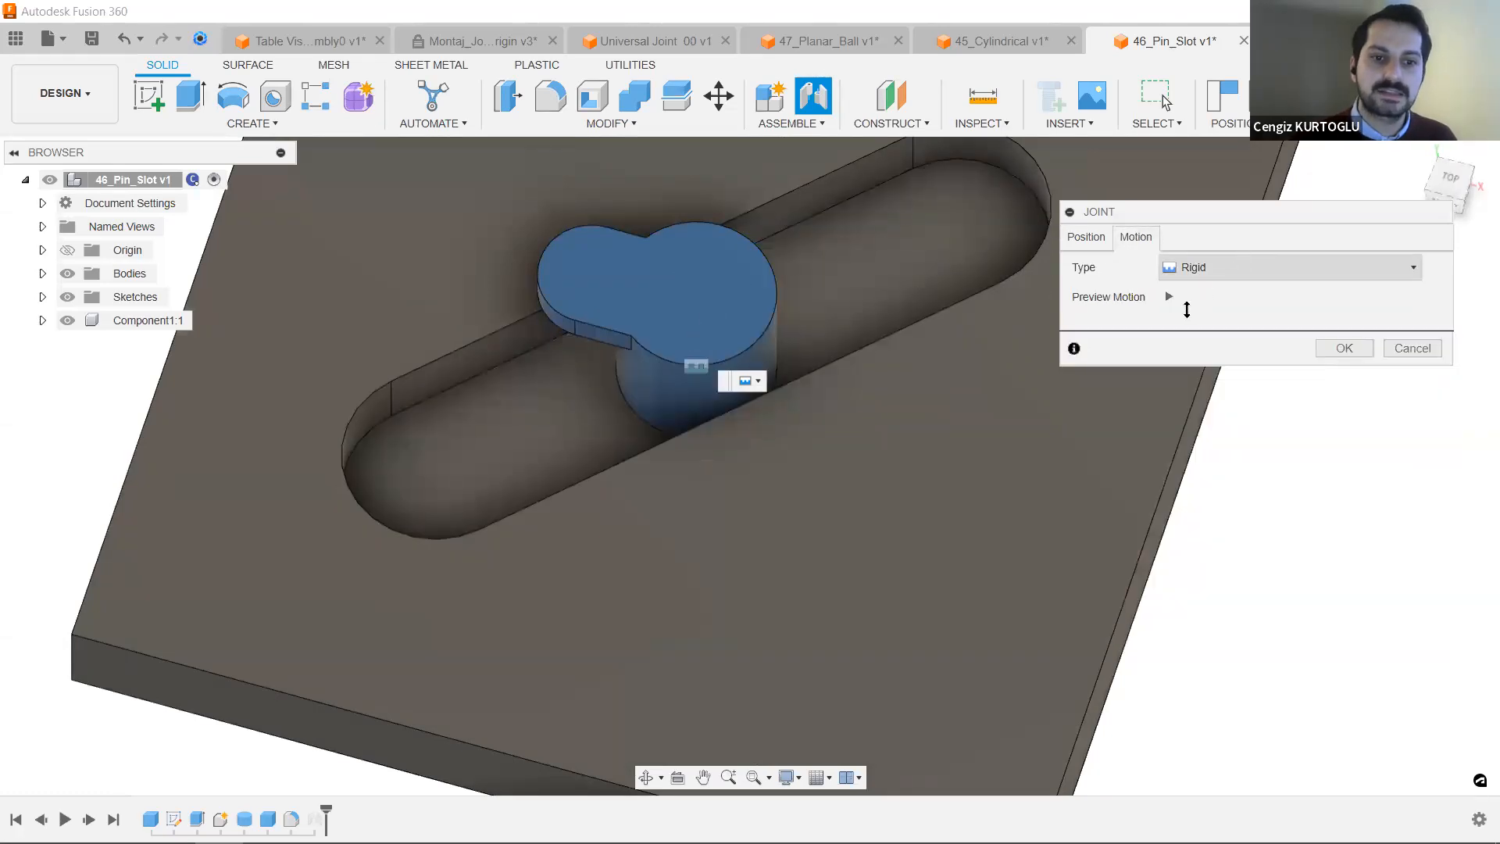
{"action": "left_click", "coordinate": [1169, 298]}
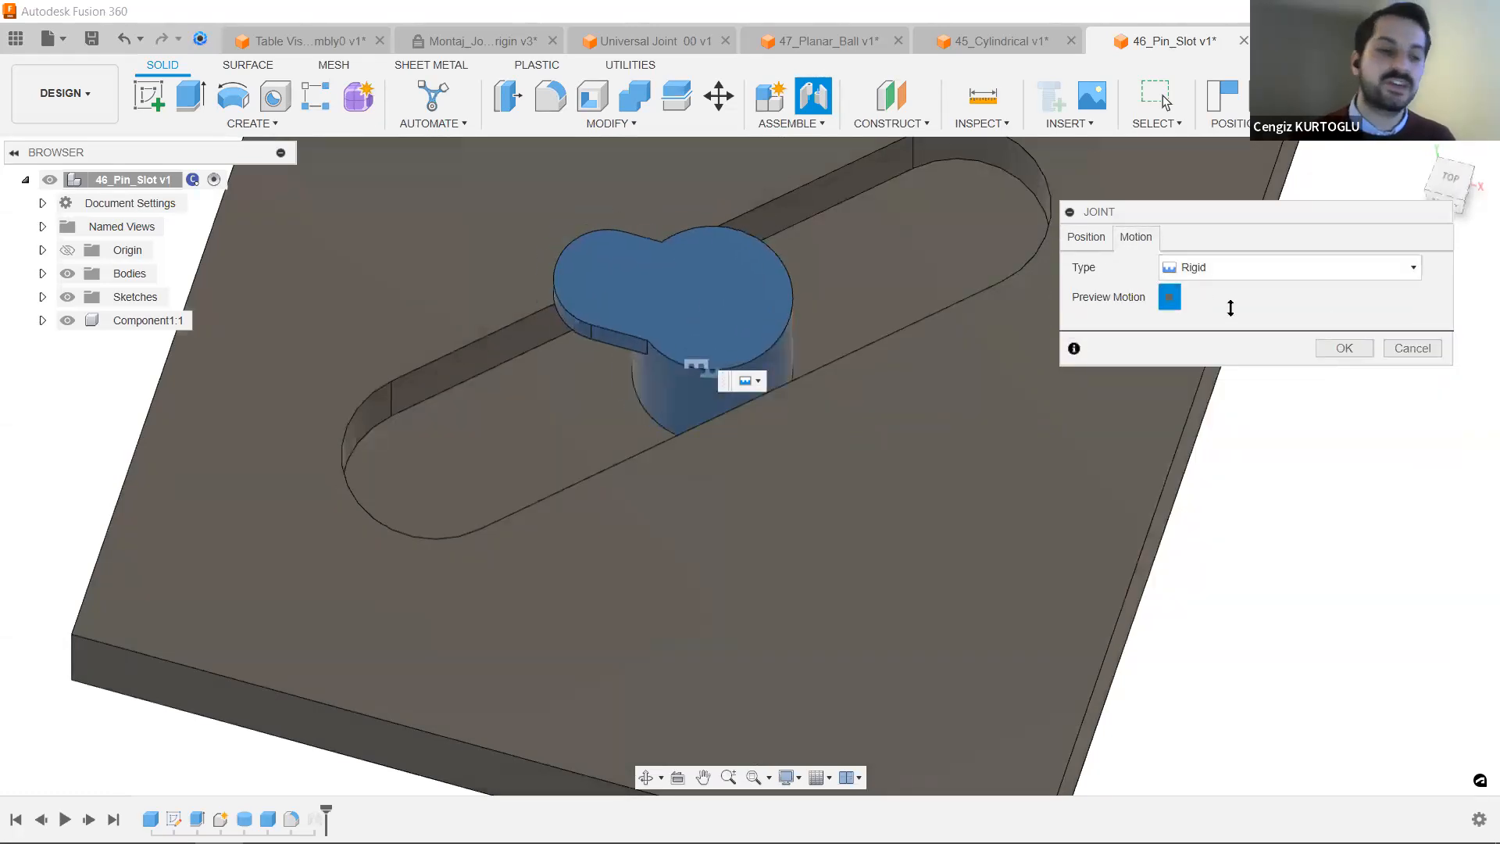
Try the Slider motion type with the X axis and the Z axis as slide directions.
{"action": "left_click", "coordinate": [1230, 268]}
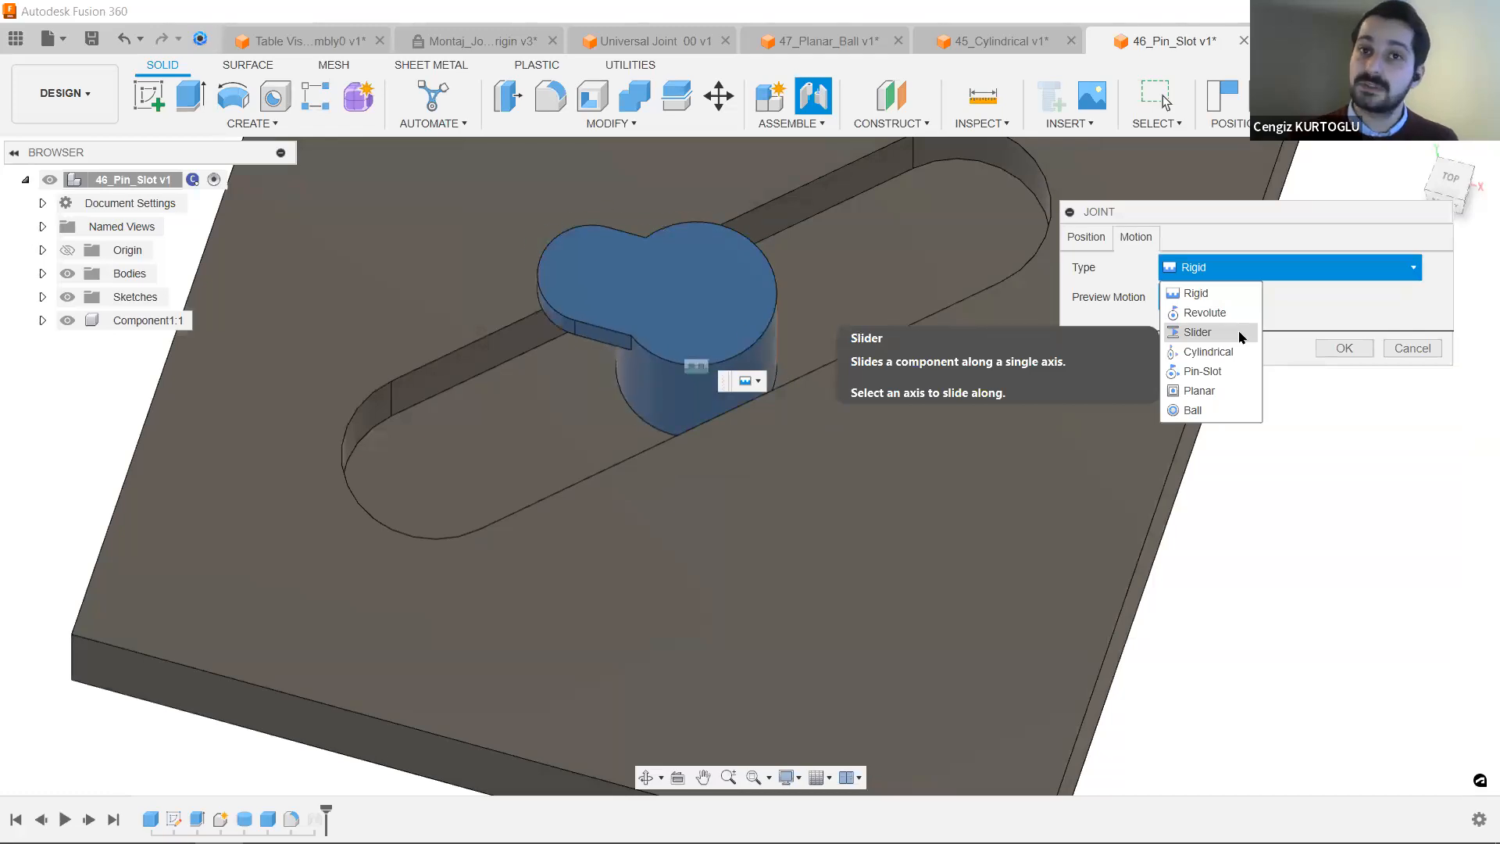
{"action": "left_click", "coordinate": [1240, 335]}
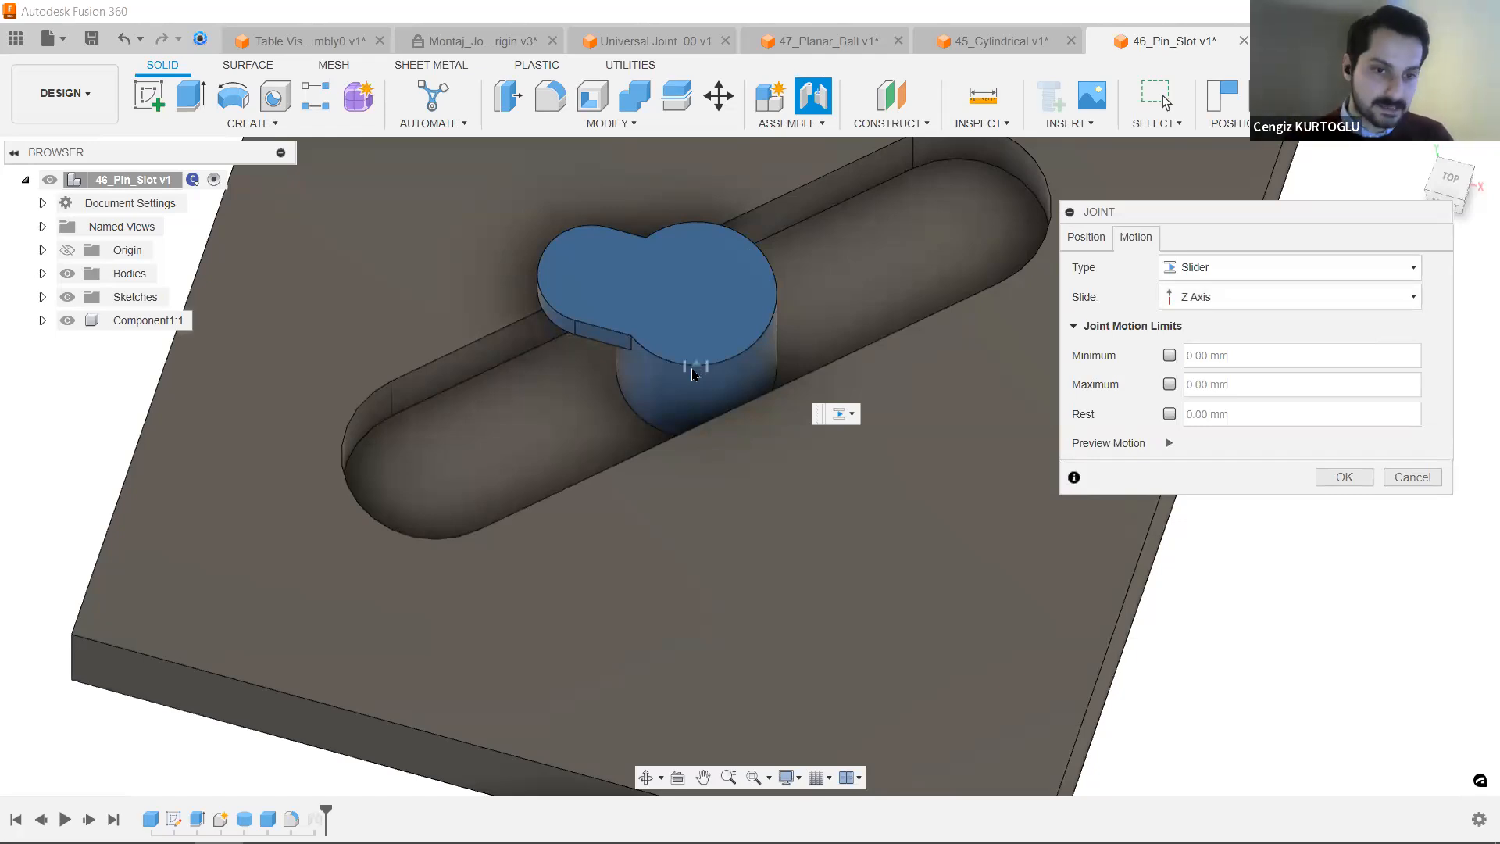
{"action": "left_click", "coordinate": [1240, 302]}
{"action": "left_click", "coordinate": [1237, 322]}
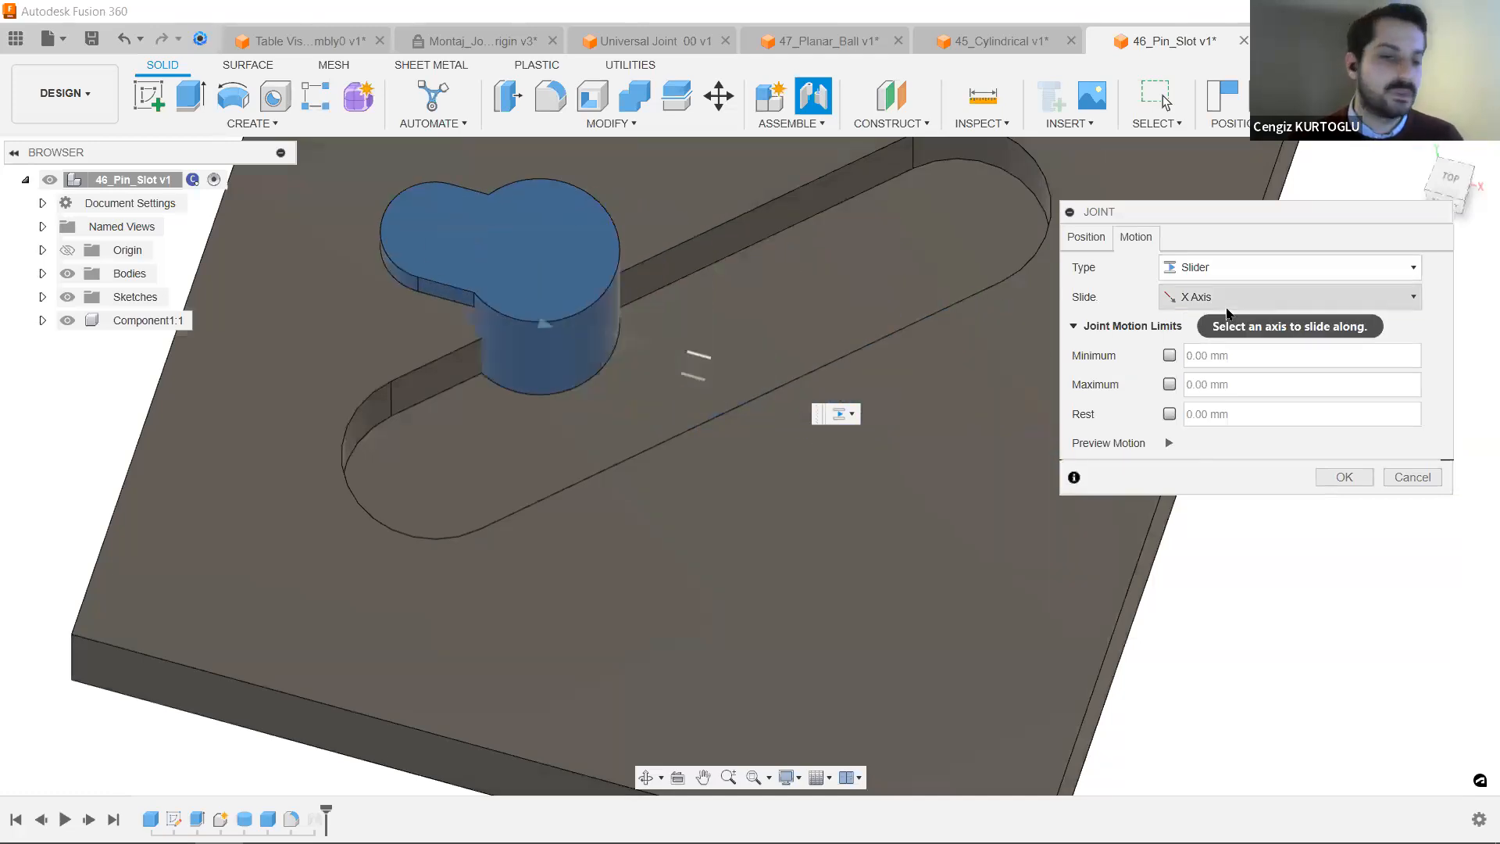
{"action": "left_click", "coordinate": [1227, 304]}
{"action": "left_click", "coordinate": [1229, 361]}
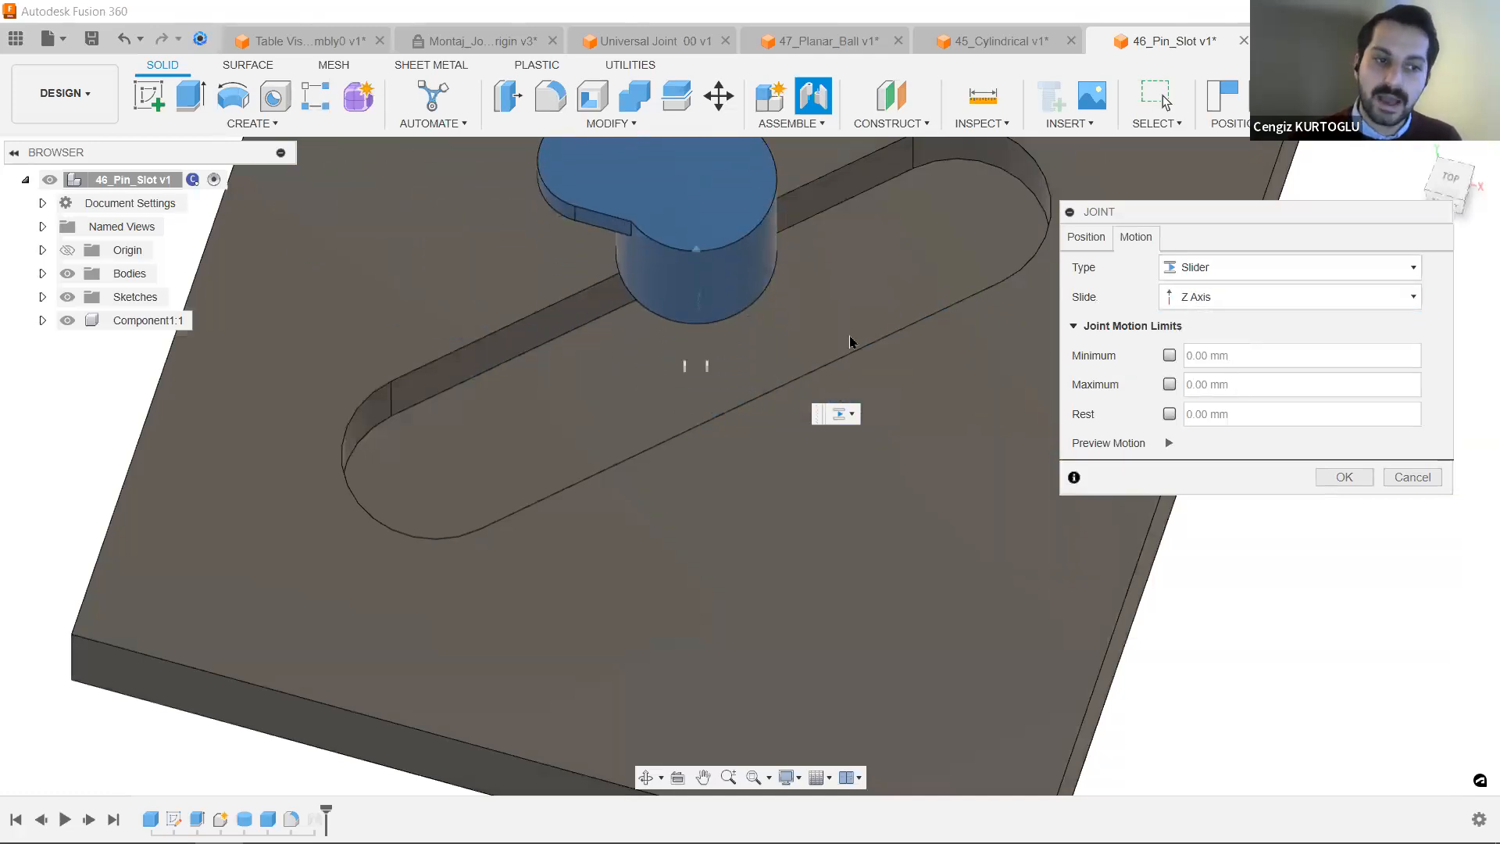
{"action": "scroll", "coordinate": [774, 315], "scroll_direction": "down", "scroll_amount": 3}
{"action": "middle_click_drag", "start_coordinate": [853, 298], "coordinate": [851, 294], "text": "shift"}
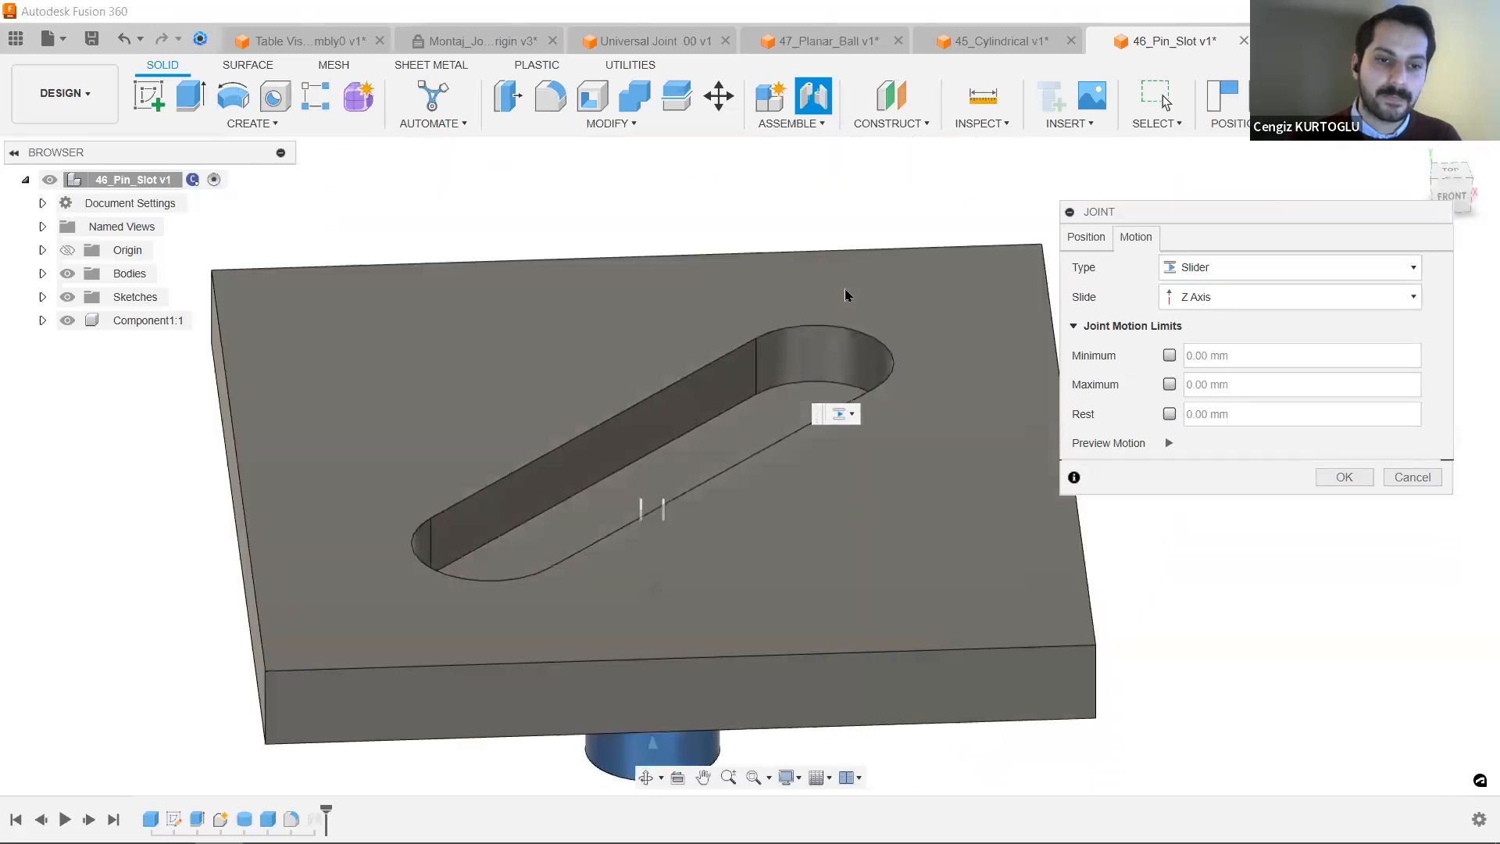
Set a Custom slide direction along the slot's long straight lower edge and preview the slider motion.
{"action": "left_click", "coordinate": [1230, 300]}
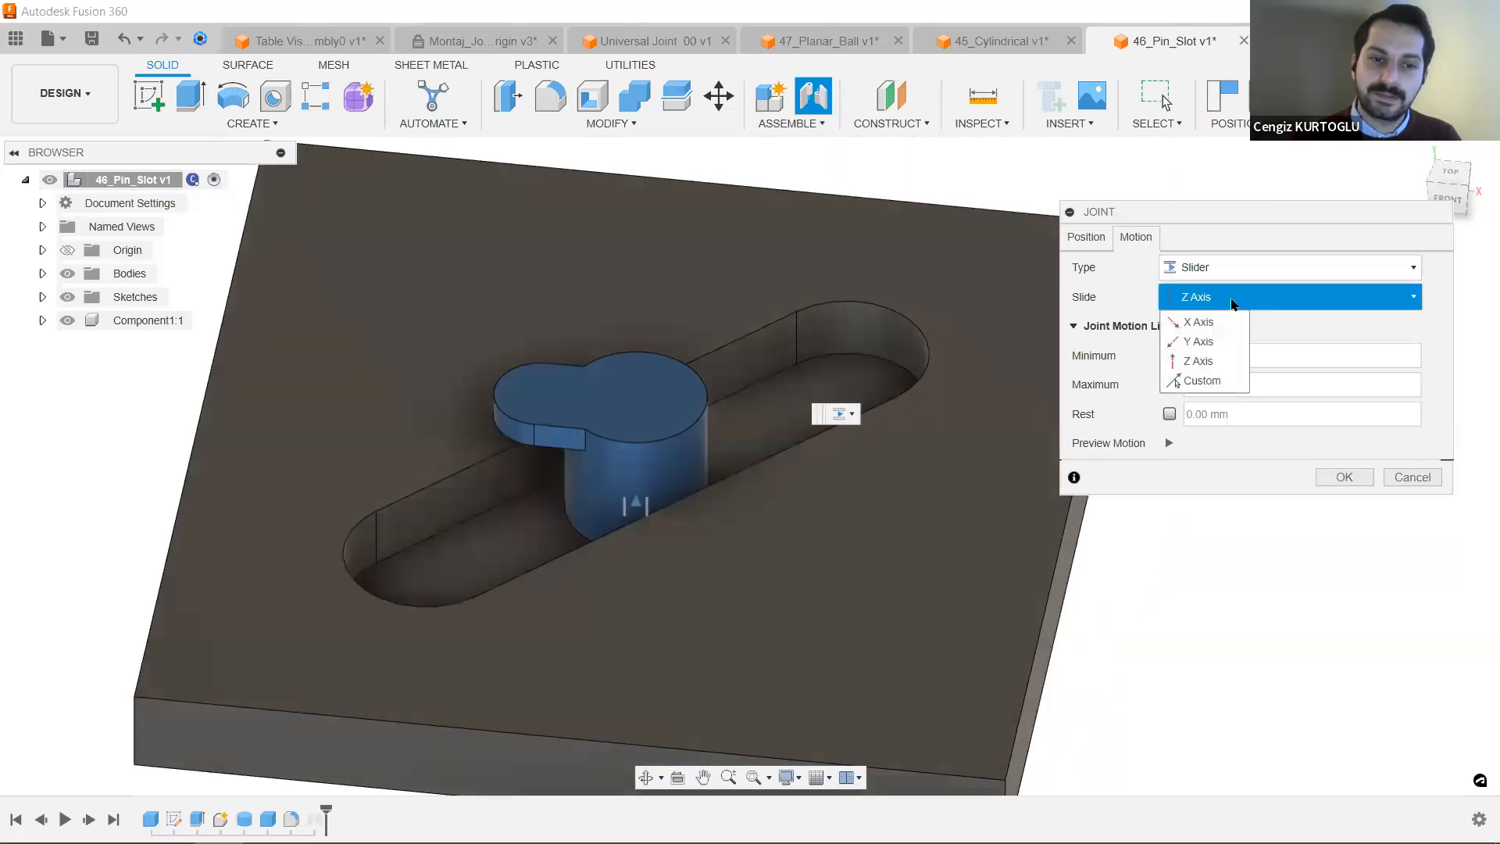
{"action": "left_click", "coordinate": [1202, 381]}
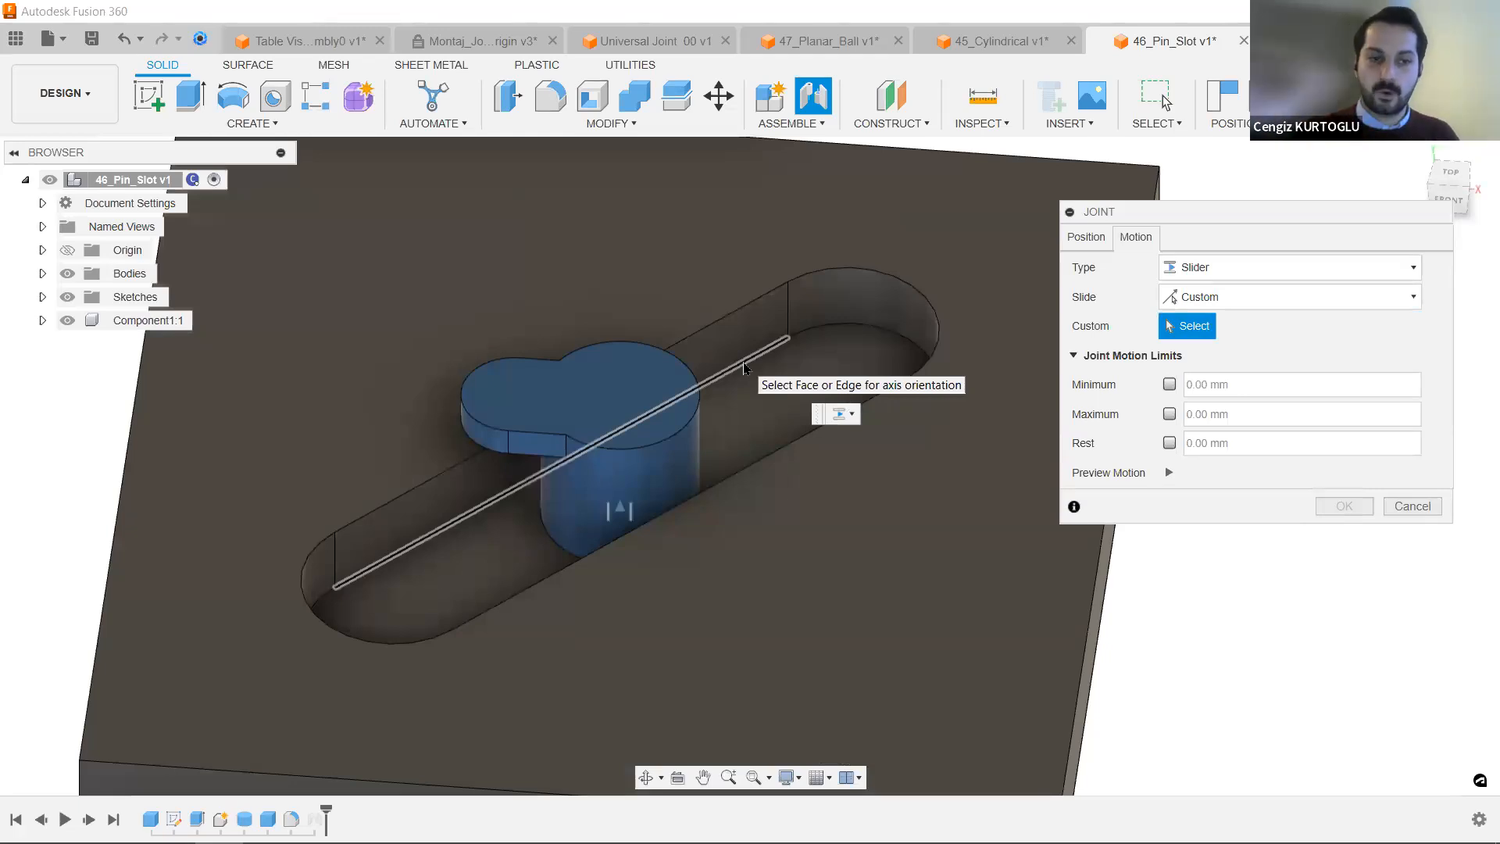
{"action": "left_click", "coordinate": [743, 366]}
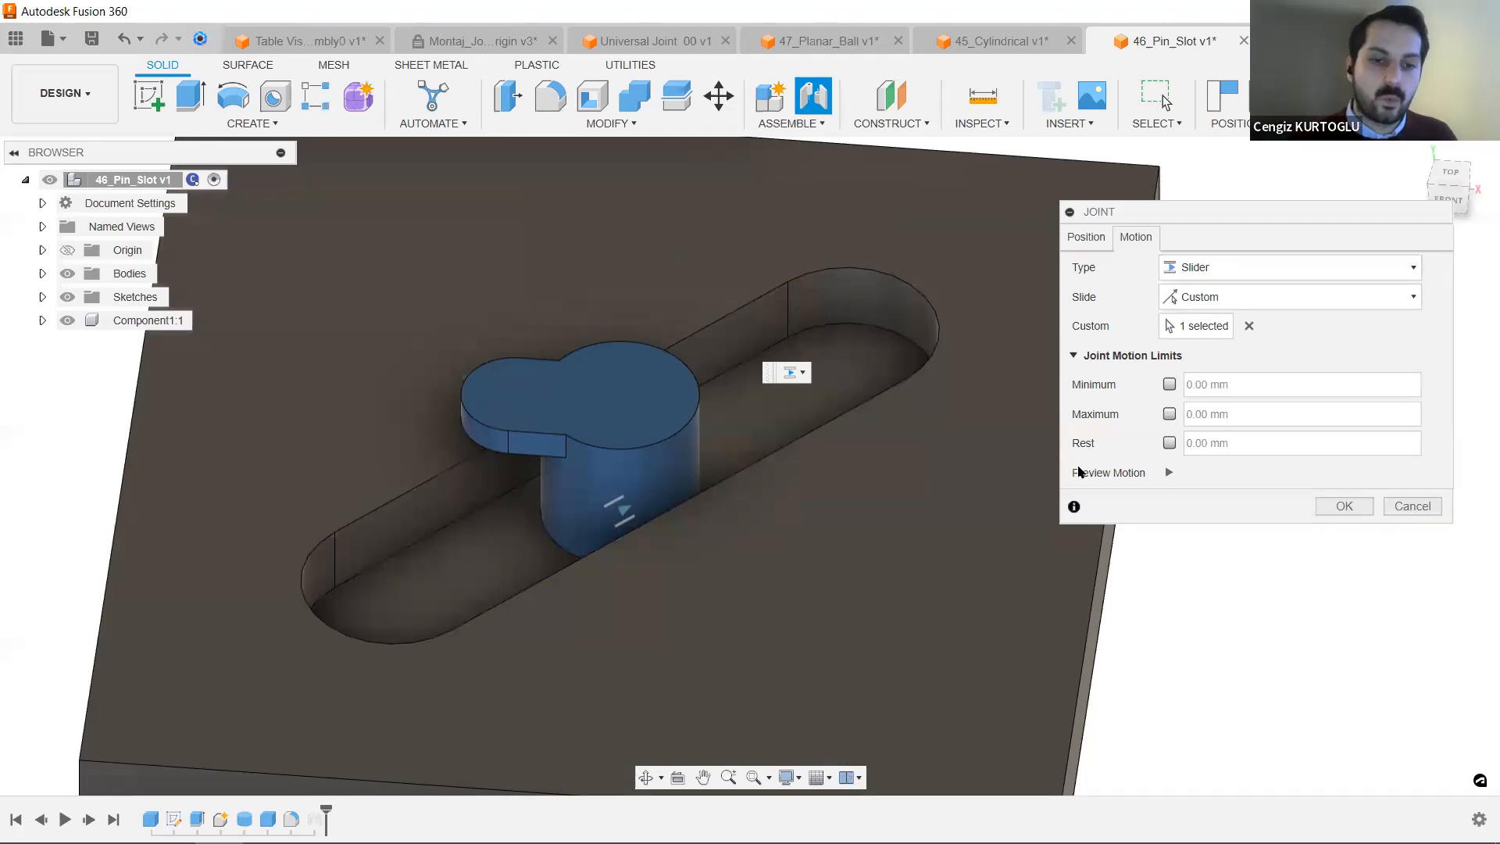
{"action": "left_click", "coordinate": [1170, 472]}
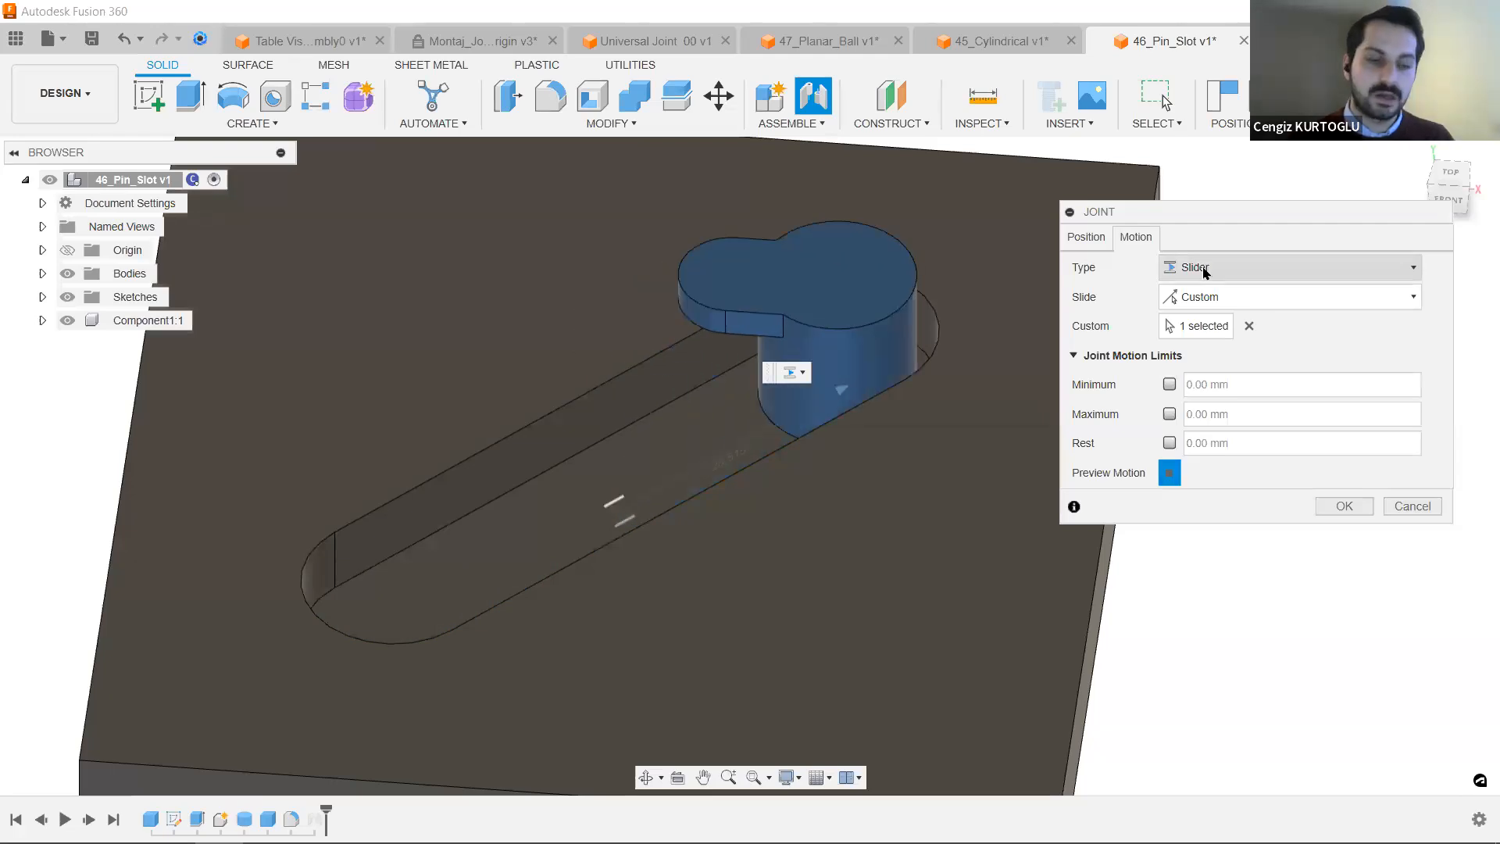
Change the joint's motion type to Pin-Slot, try the X and Y rotation axes, and set rotation about the Z axis.
{"action": "left_click", "coordinate": [1205, 270]}
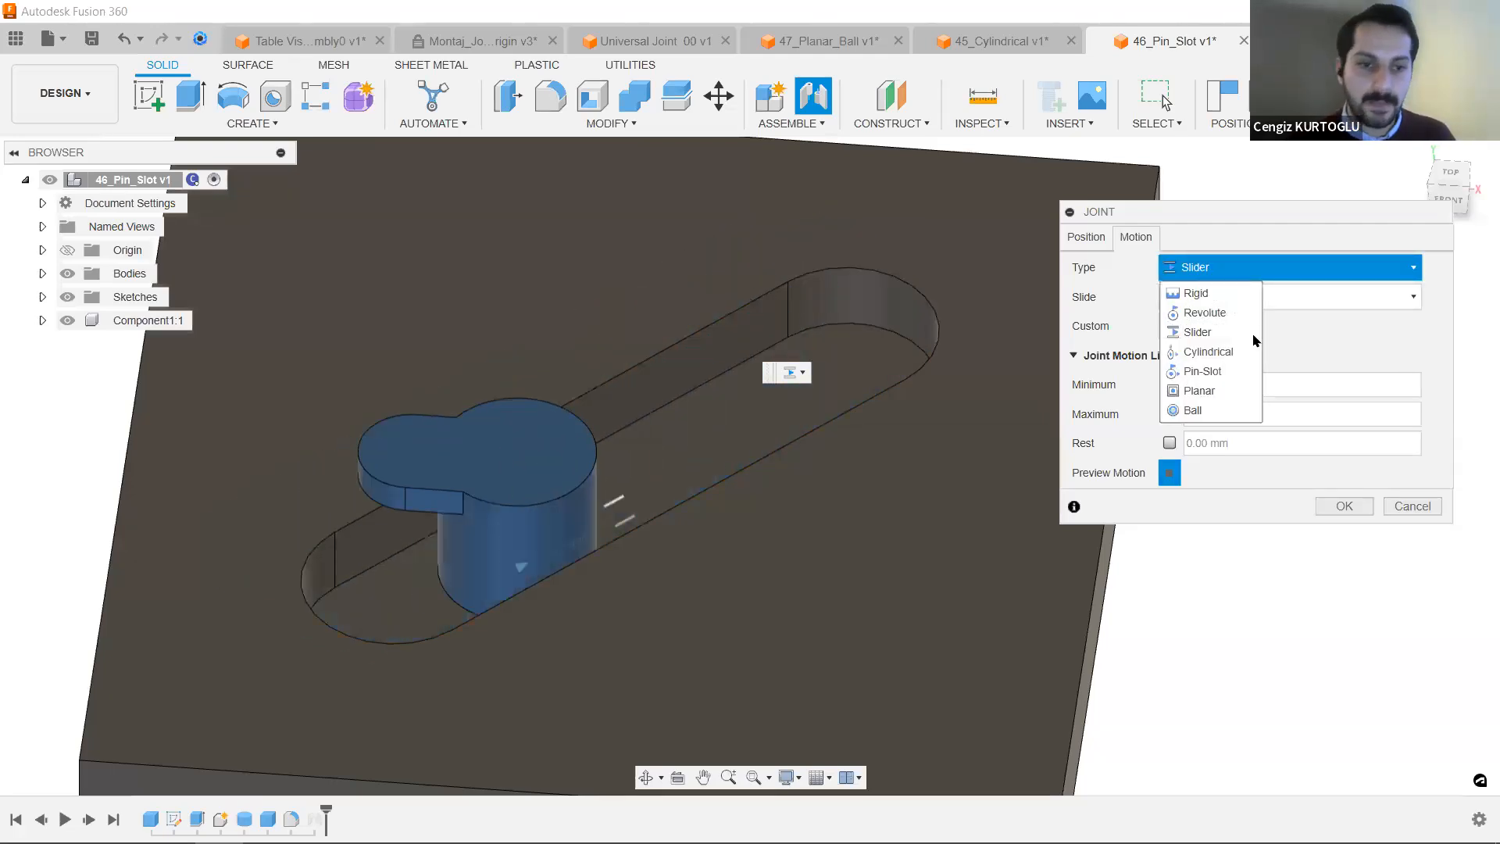
{"action": "left_click", "coordinate": [1237, 371]}
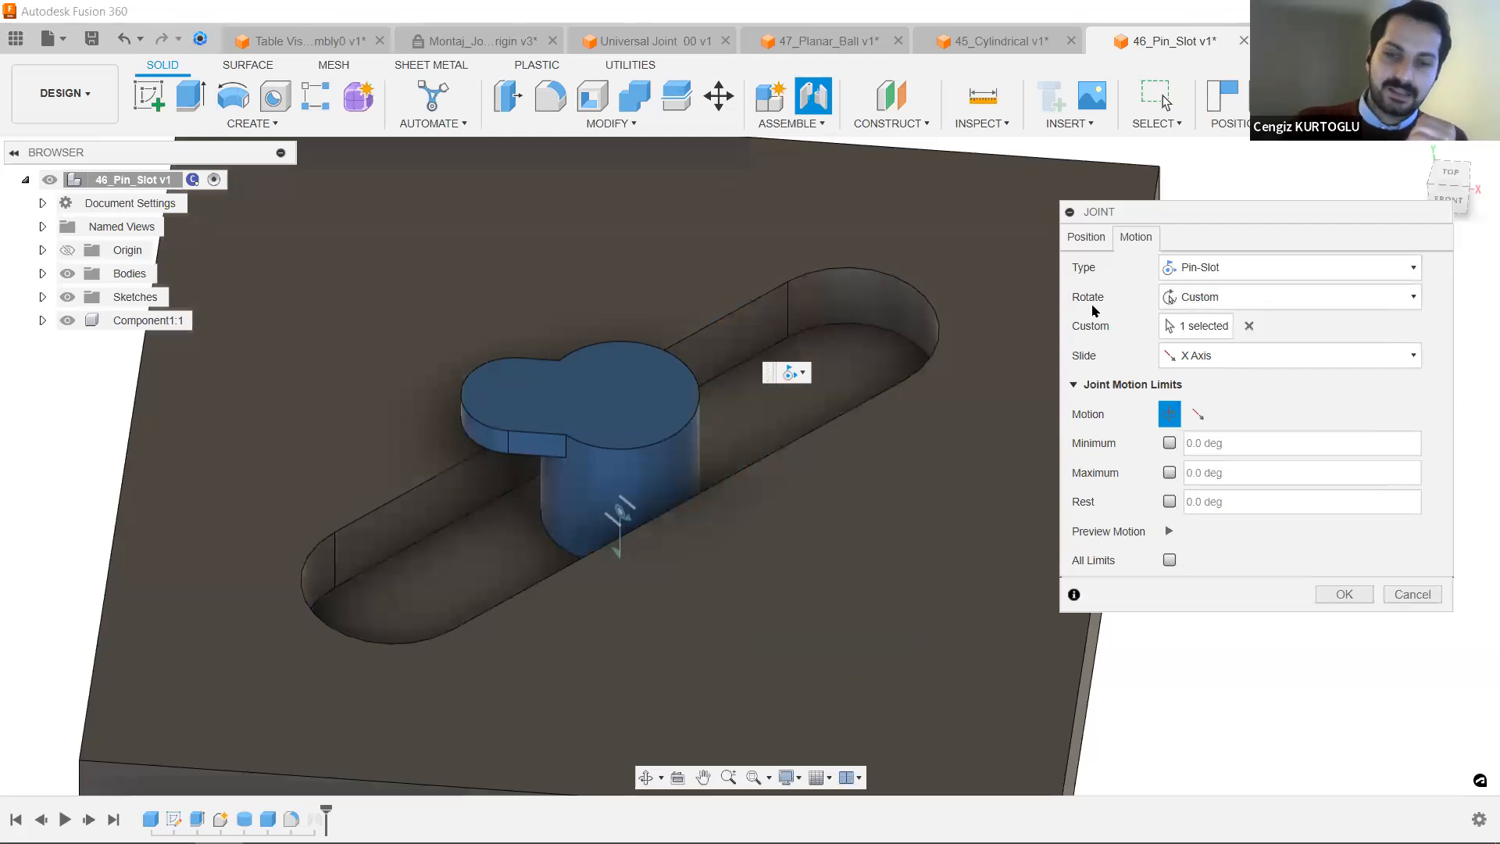
{"action": "left_click", "coordinate": [1232, 303]}
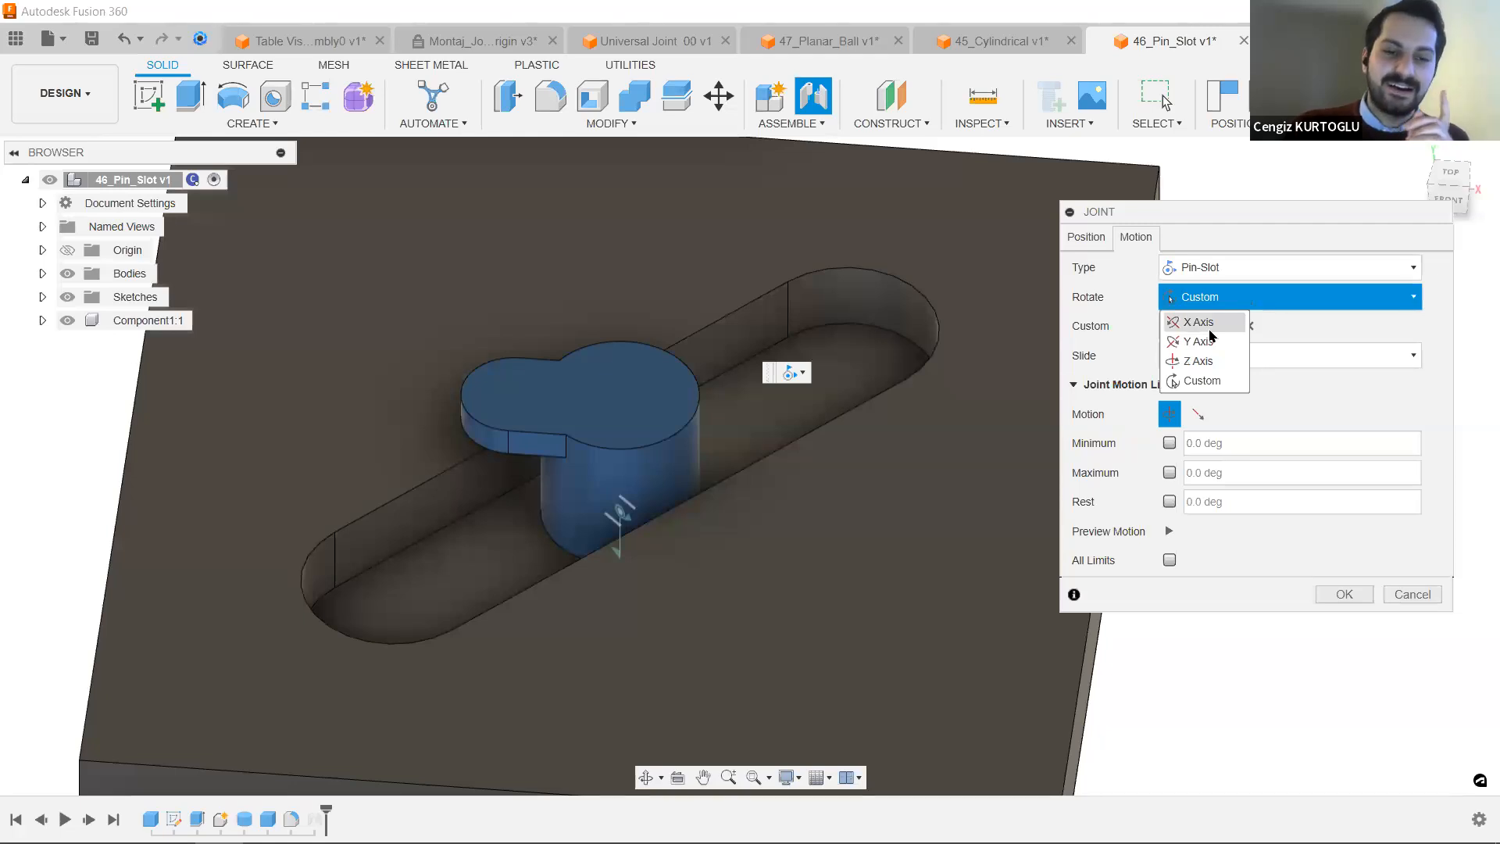
{"action": "left_click", "coordinate": [1209, 328]}
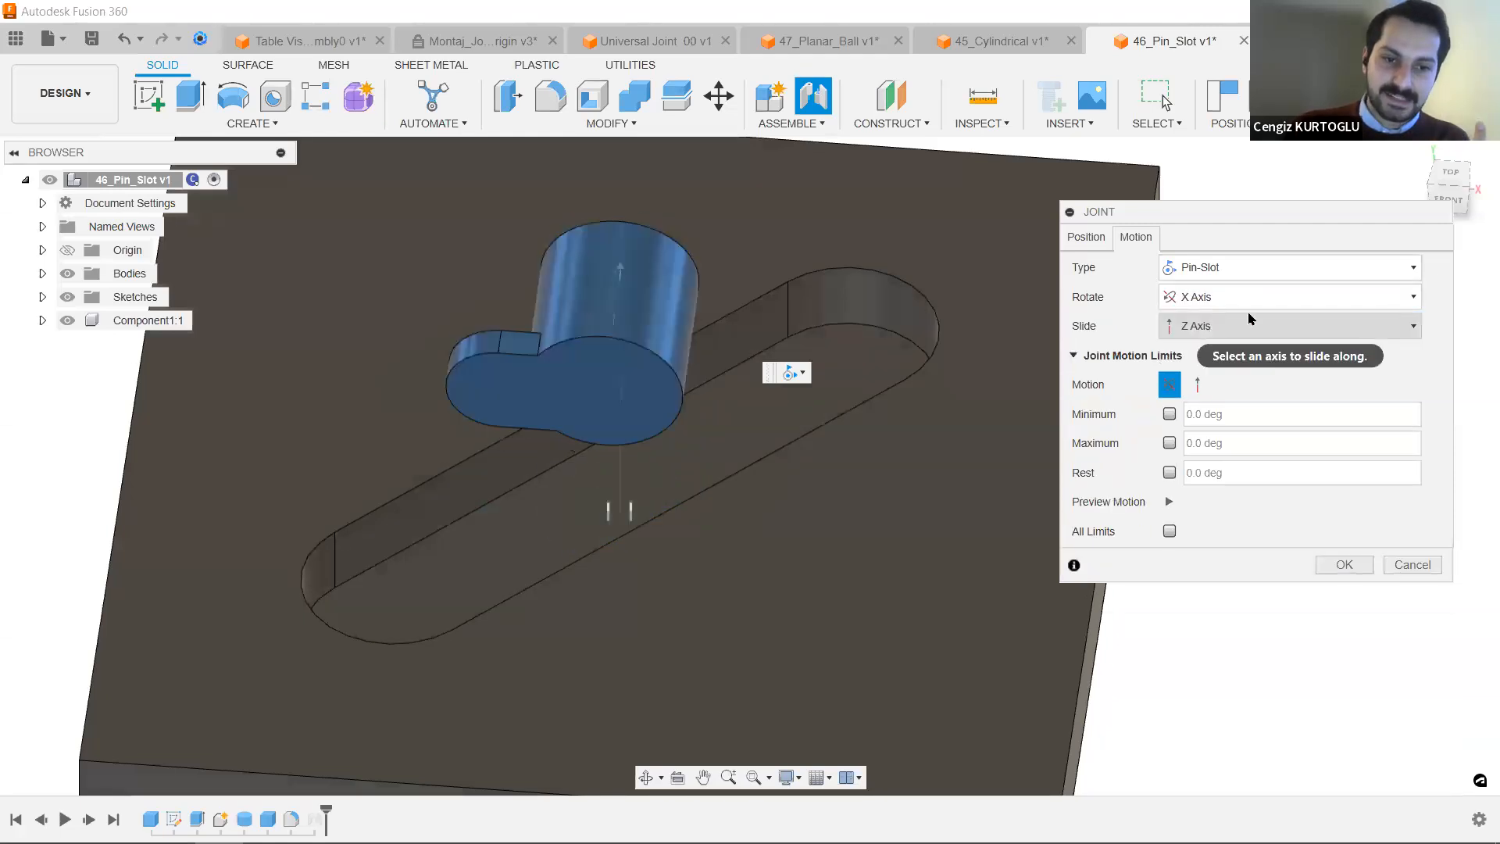
{"action": "left_click", "coordinate": [1267, 305]}
{"action": "left_click", "coordinate": [1242, 345]}
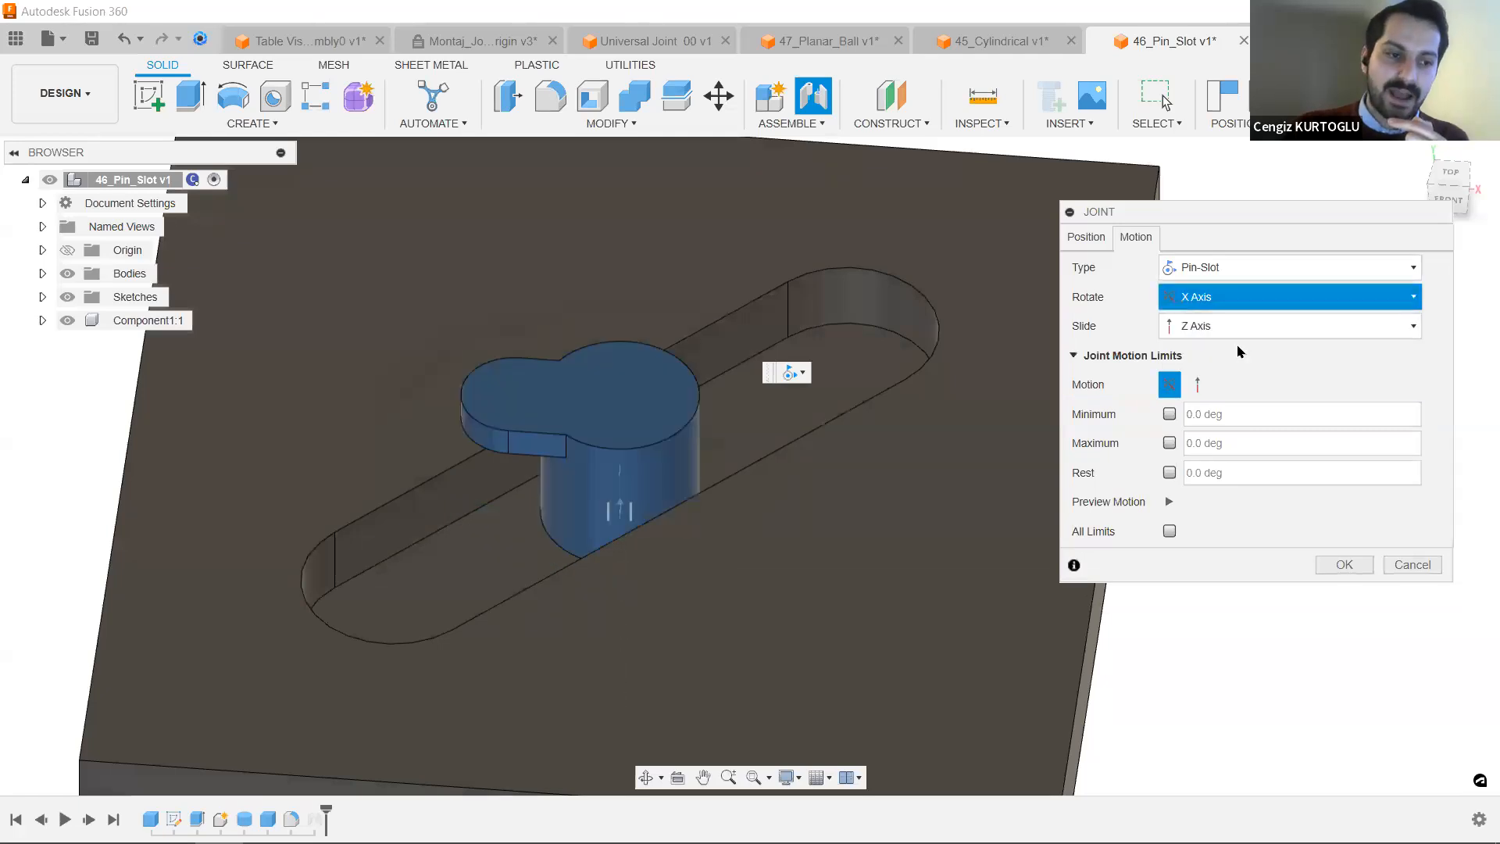
{"action": "left_click", "coordinate": [1263, 300]}
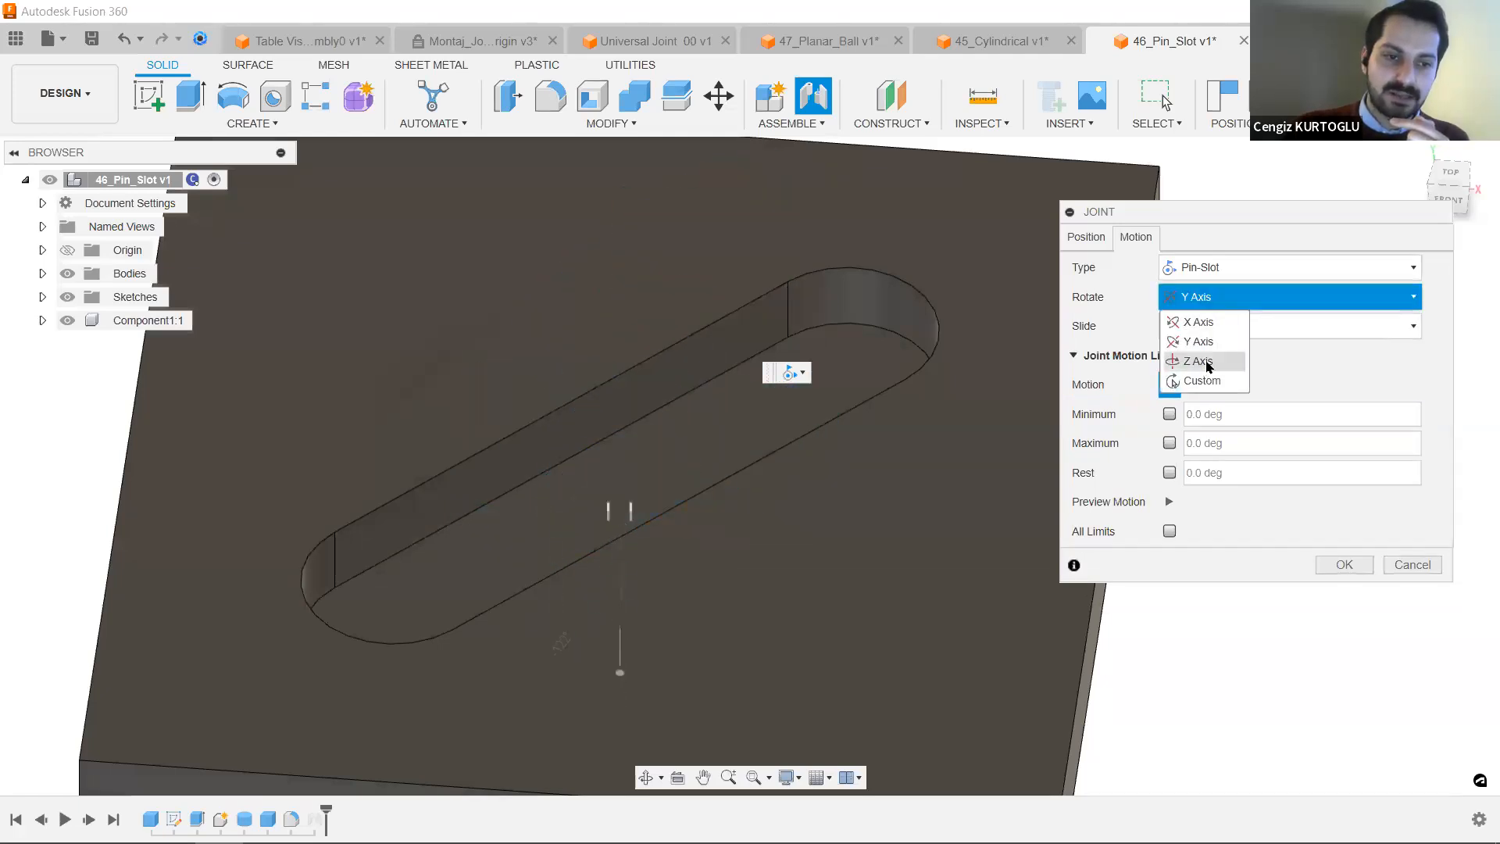
{"action": "left_click", "coordinate": [1203, 362]}
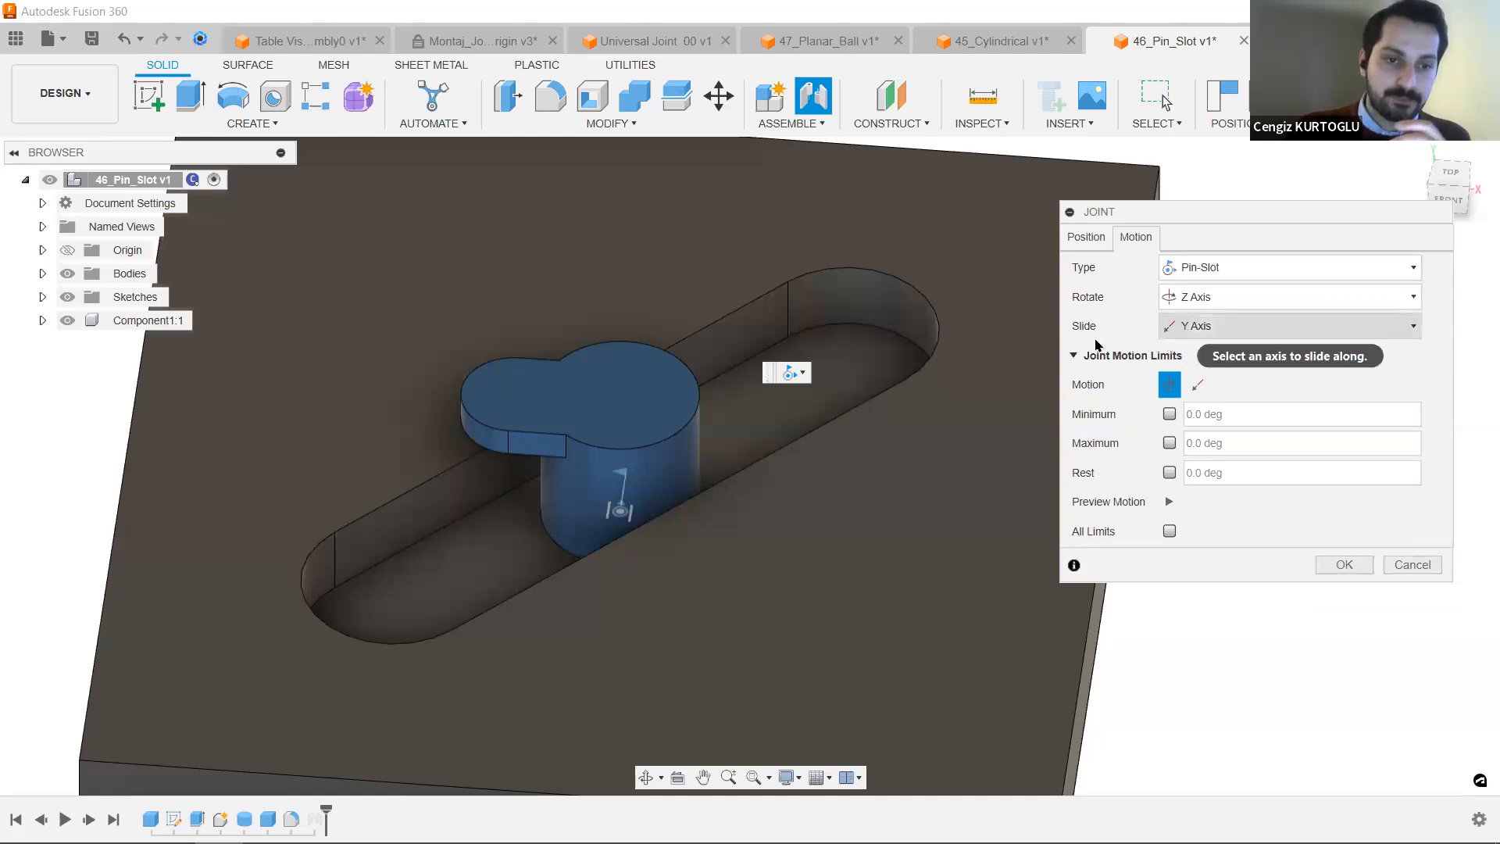
Set a Custom slide direction for the Pin-Slot joint using the slot's long straight edge.
{"action": "left_click", "coordinate": [1232, 331]}
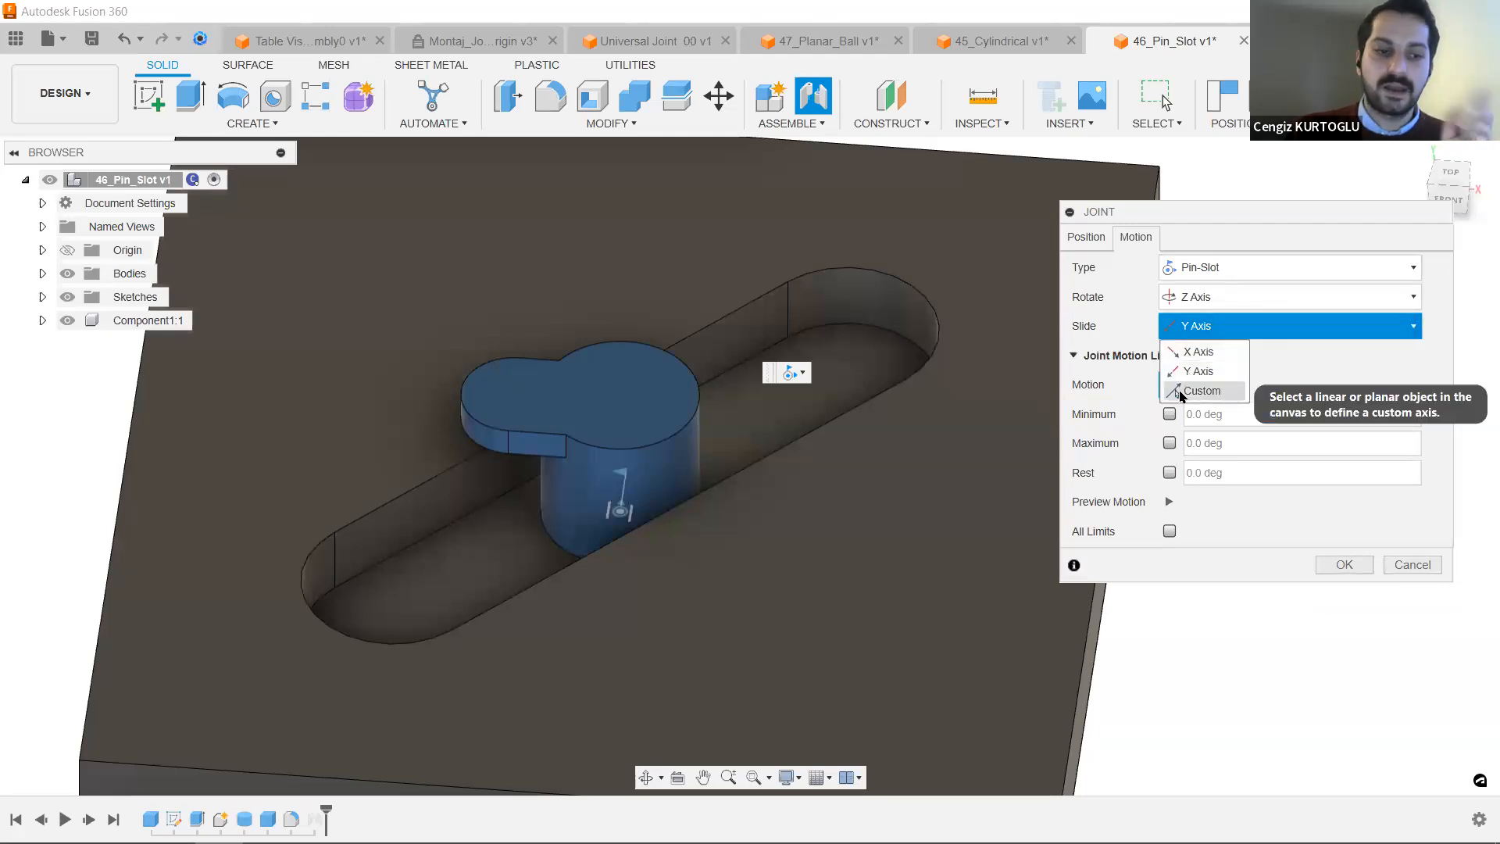
{"action": "left_click", "coordinate": [1199, 391]}
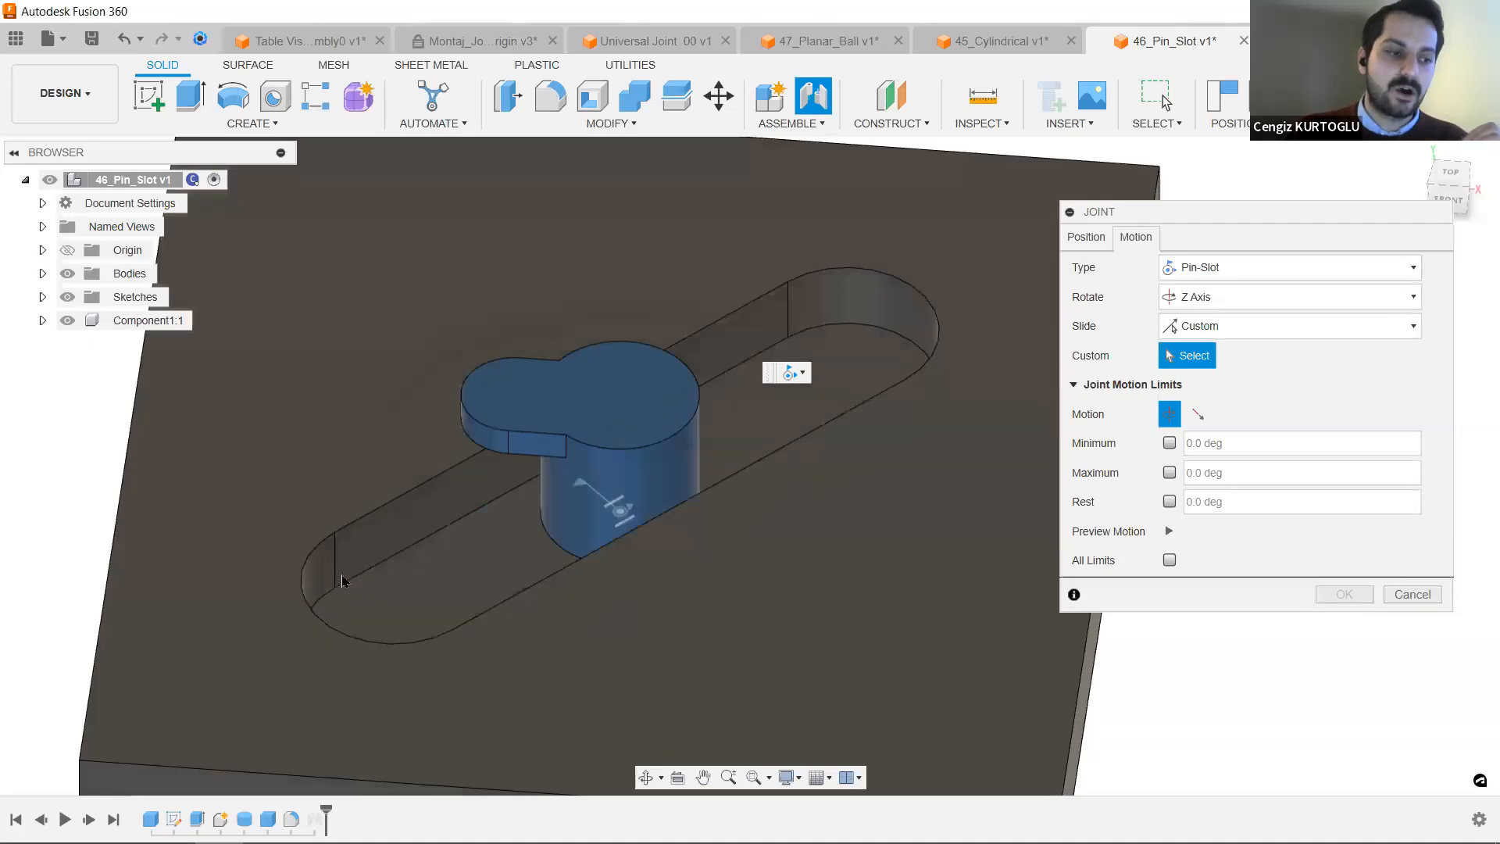
{"action": "left_click", "coordinate": [466, 450]}
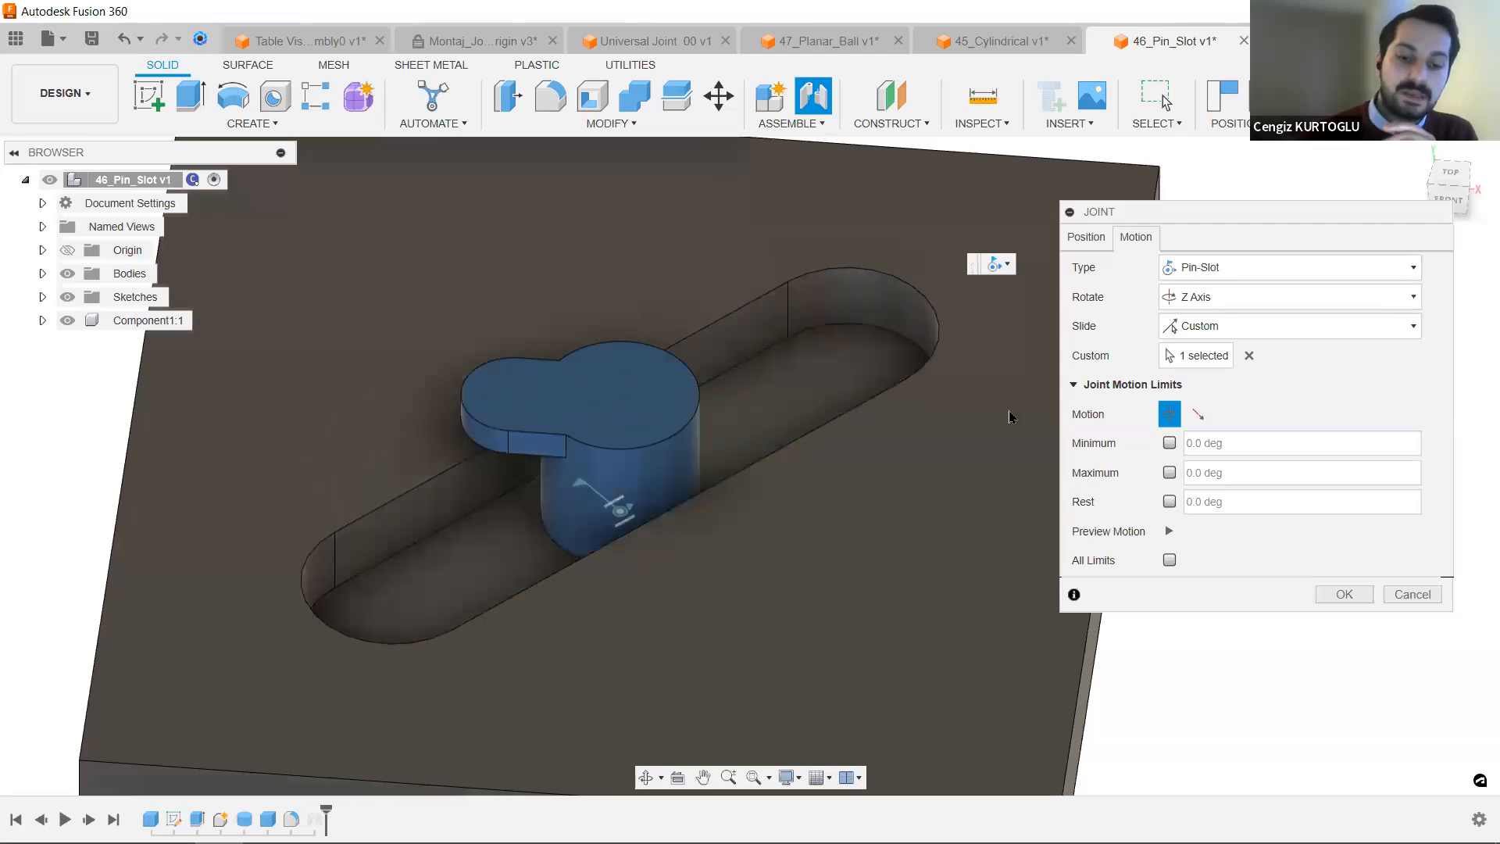
Preview the pin's rotation and slide motions separately and create the Pin-Slot joint.
{"action": "left_click", "coordinate": [1168, 531]}
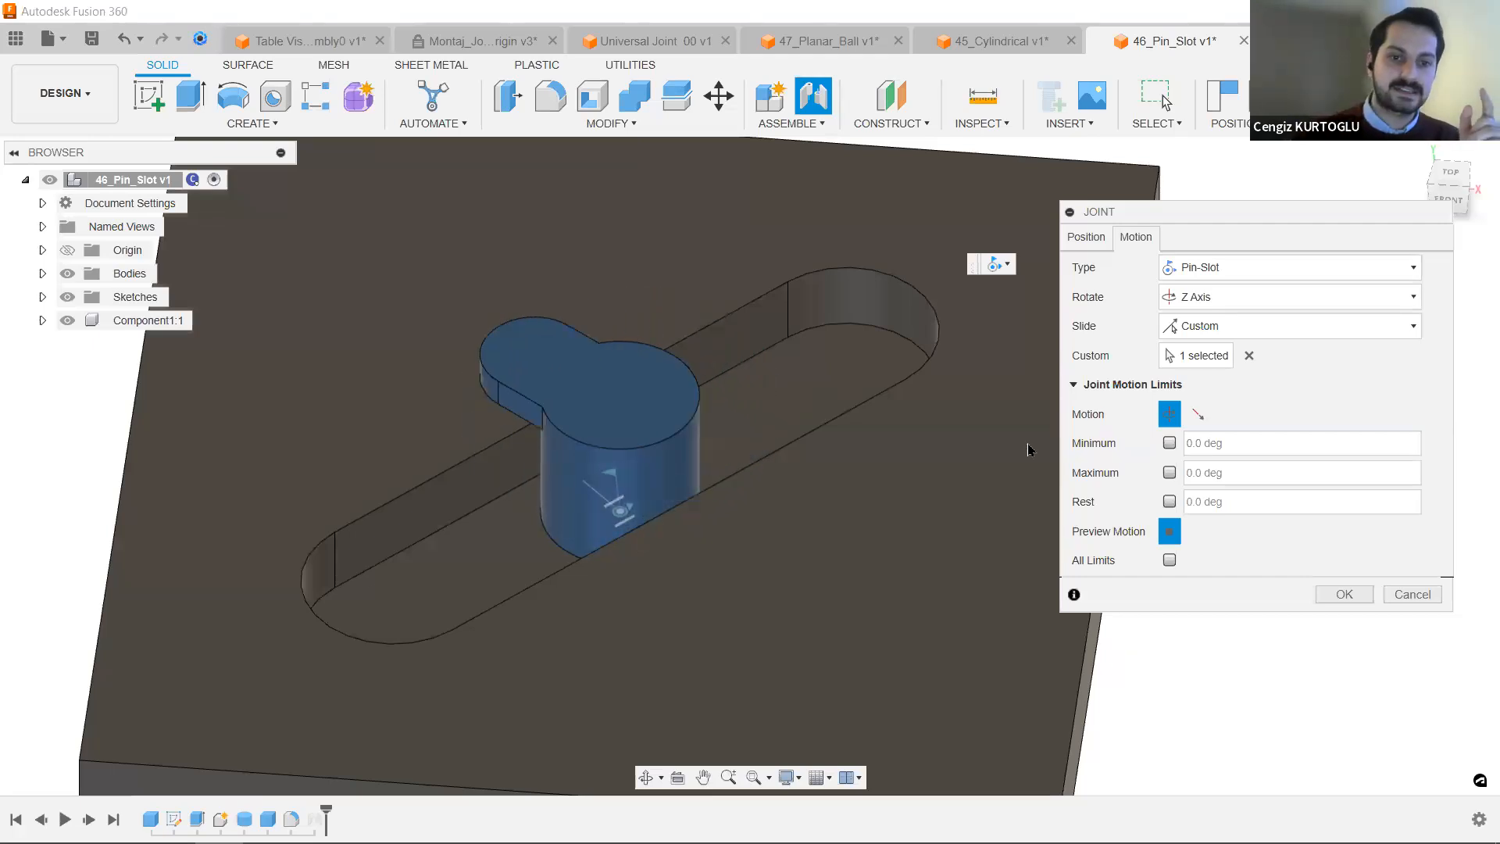
{"action": "left_click", "coordinate": [1199, 415]}
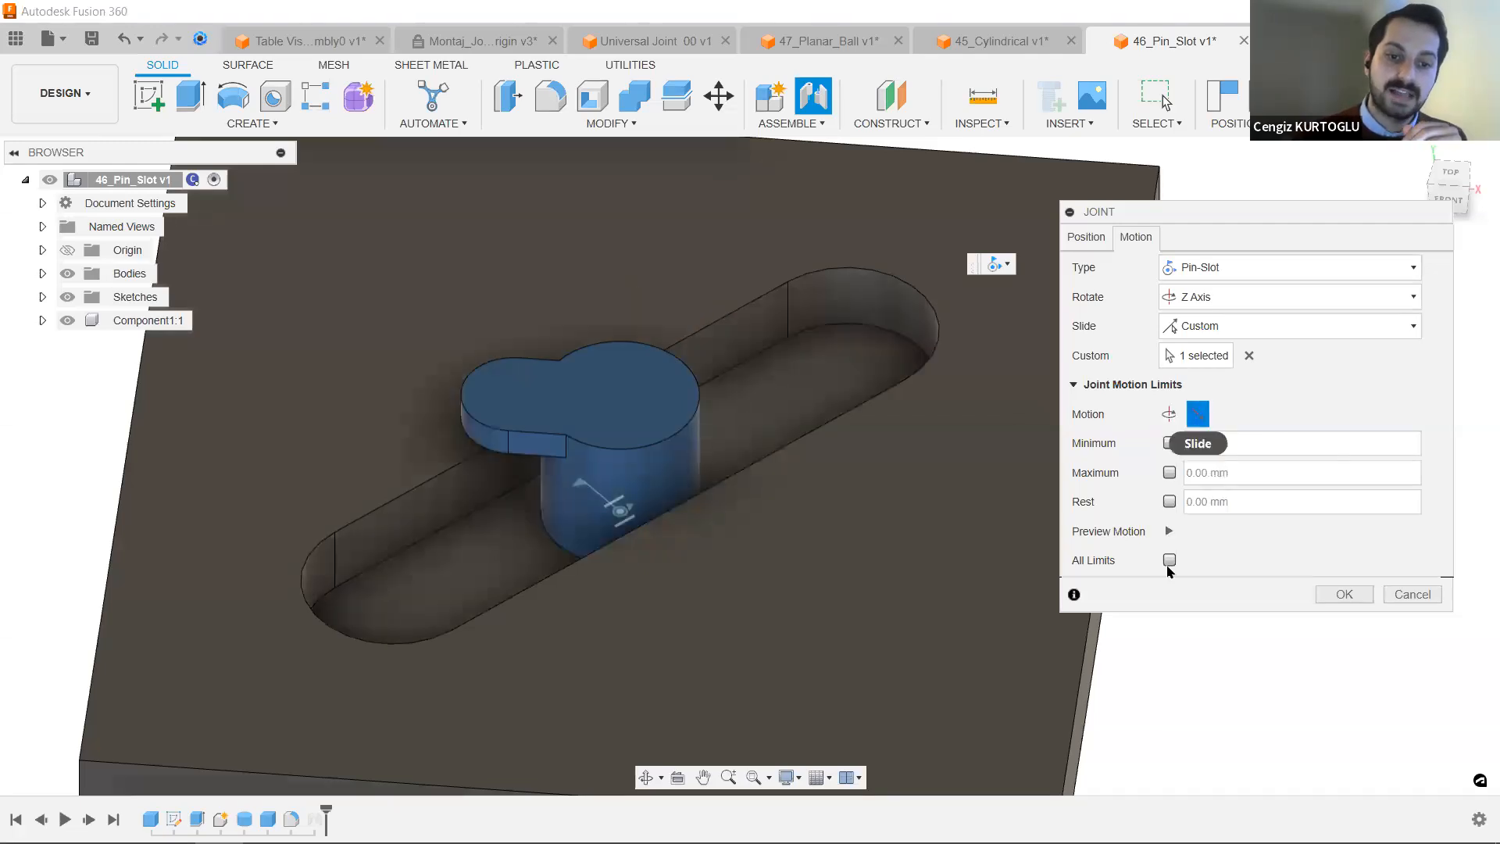
{"action": "left_click", "coordinate": [1170, 531]}
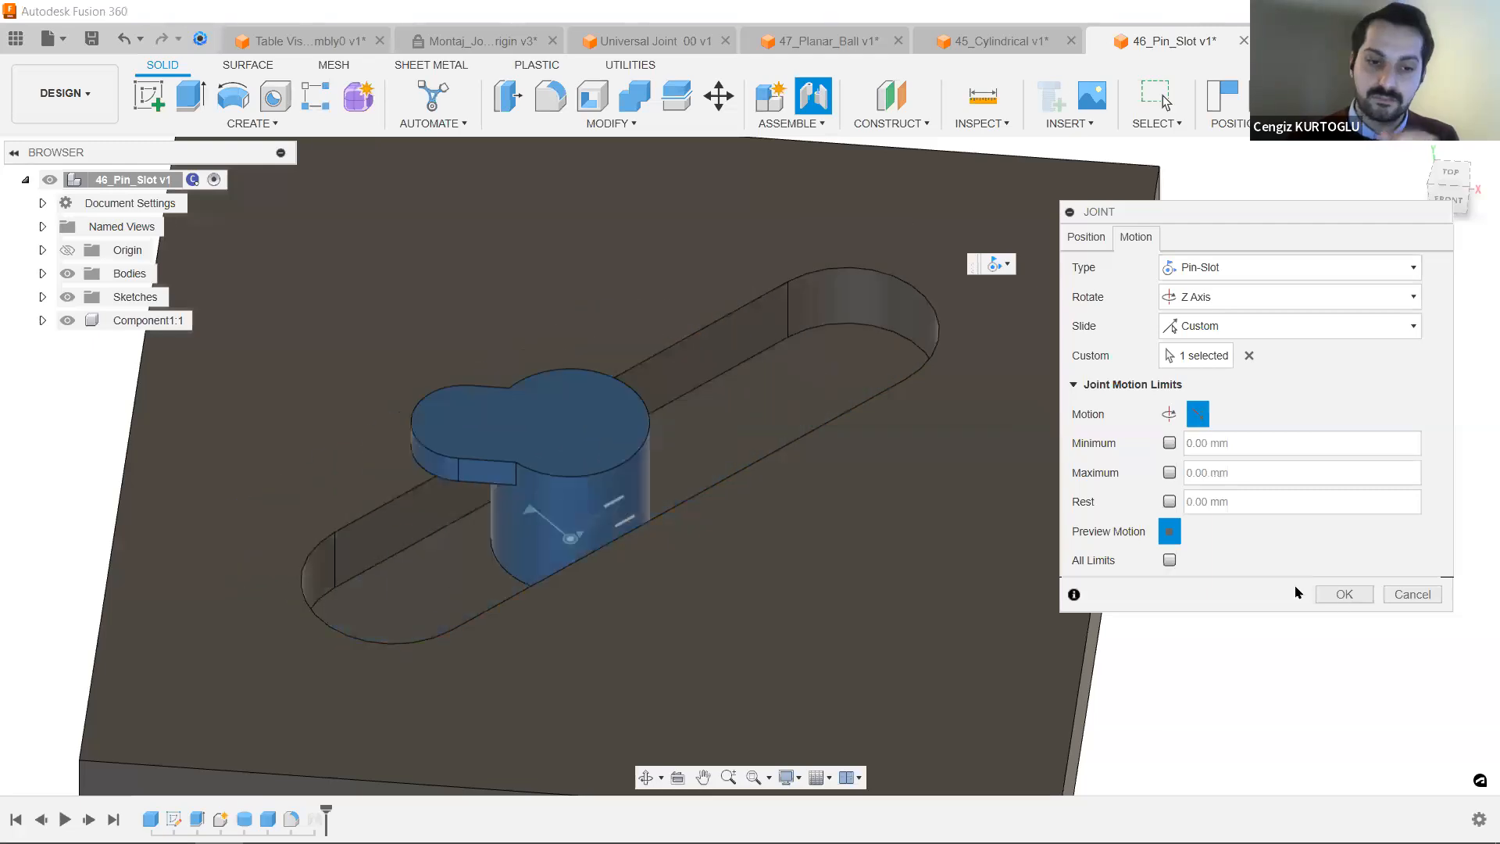
{"action": "left_click", "coordinate": [1343, 595]}
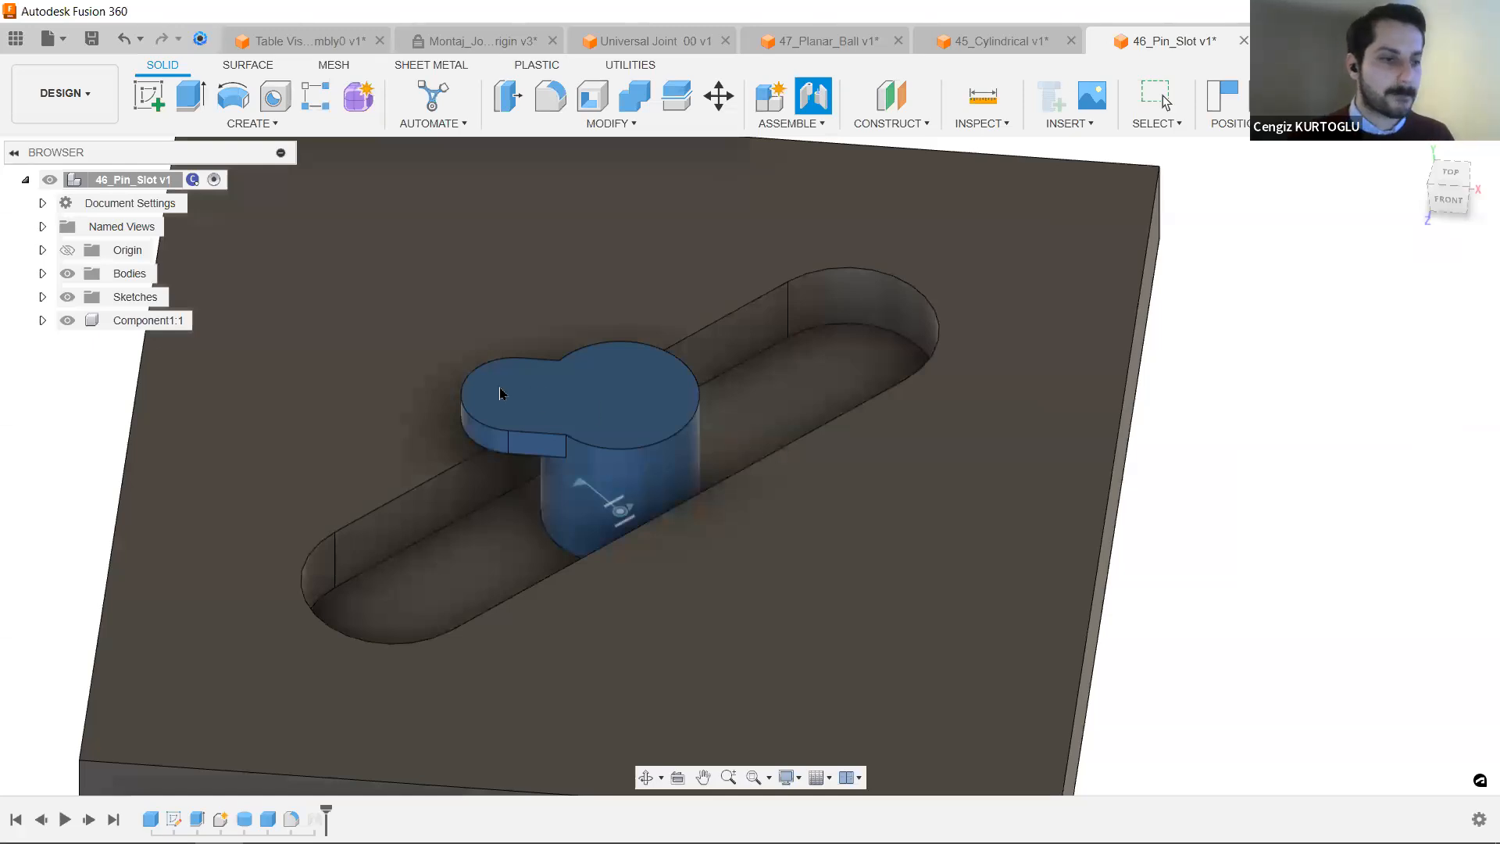
Move and rotate the blue pin in the slot to test the new joint.
{"action": "left_click_drag", "start_coordinate": [528, 391], "coordinate": [763, 383]}
{"action": "left_click_drag", "start_coordinate": [713, 517], "coordinate": [962, 567]}
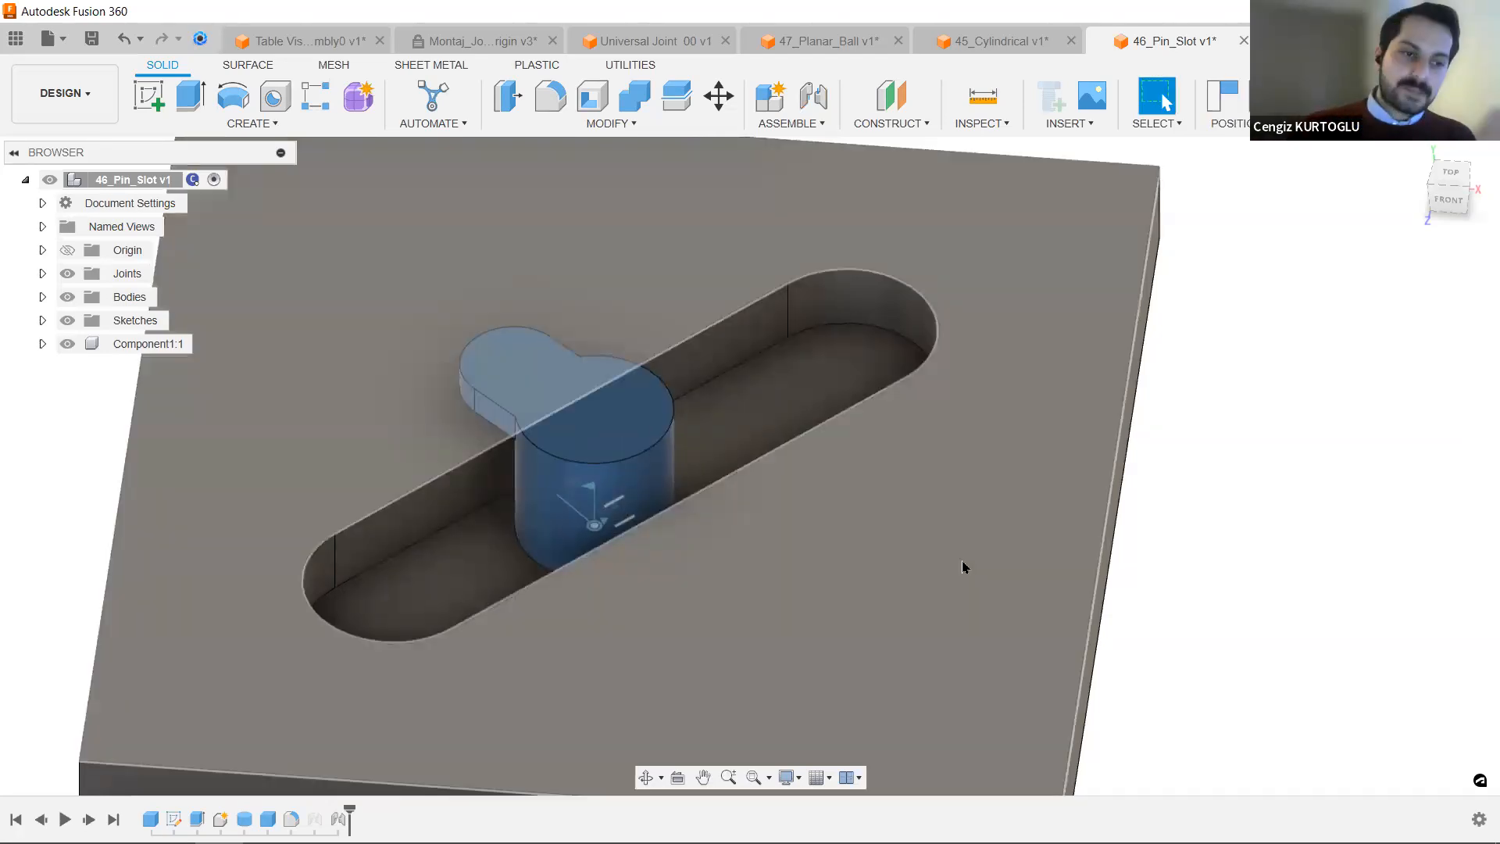
{"action": "mouse_move", "coordinate": [611, 430]}
{"action": "left_mouse_down"}
{"action": "mouse_move", "coordinate": [522, 491]}
{"action": "mouse_move", "coordinate": [239, 598]}
{"action": "mouse_move", "coordinate": [219, 625]}
{"action": "mouse_move", "coordinate": [814, 360]}
{"action": "mouse_move", "coordinate": [990, 258]}
{"action": "mouse_move", "coordinate": [1014, 227]}
{"action": "mouse_move", "coordinate": [741, 442]}
{"action": "mouse_move", "coordinate": [640, 469]}
{"action": "mouse_move", "coordinate": [644, 427]}
{"action": "mouse_move", "coordinate": [631, 435]}
{"action": "left_mouse_up"}
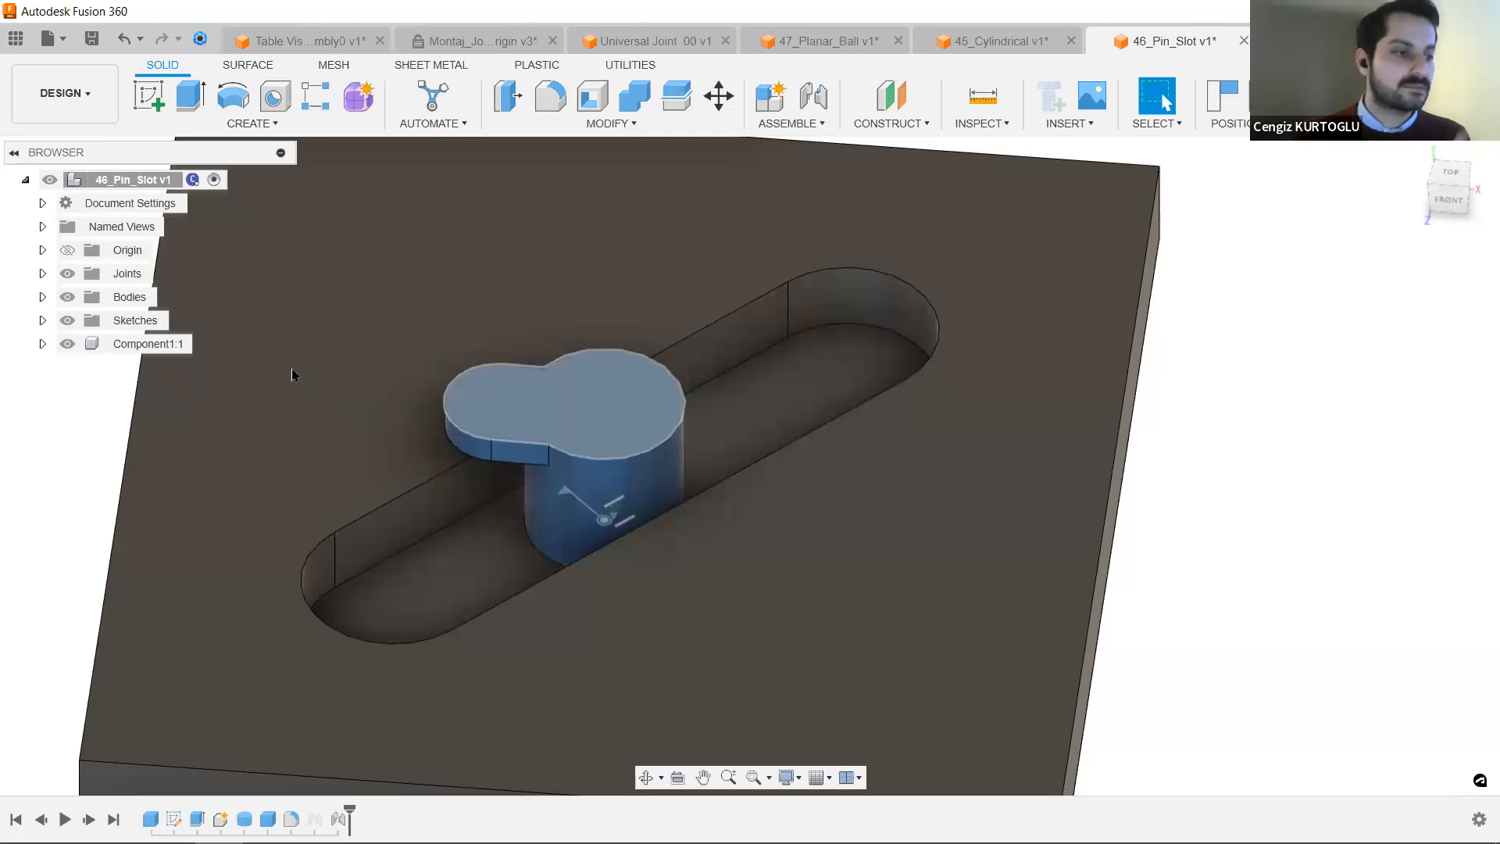
Enable the new joint's minimum slide limit and place it at about 22.5 mm toward the slot's far end.
{"action": "left_click", "coordinate": [42, 274]}
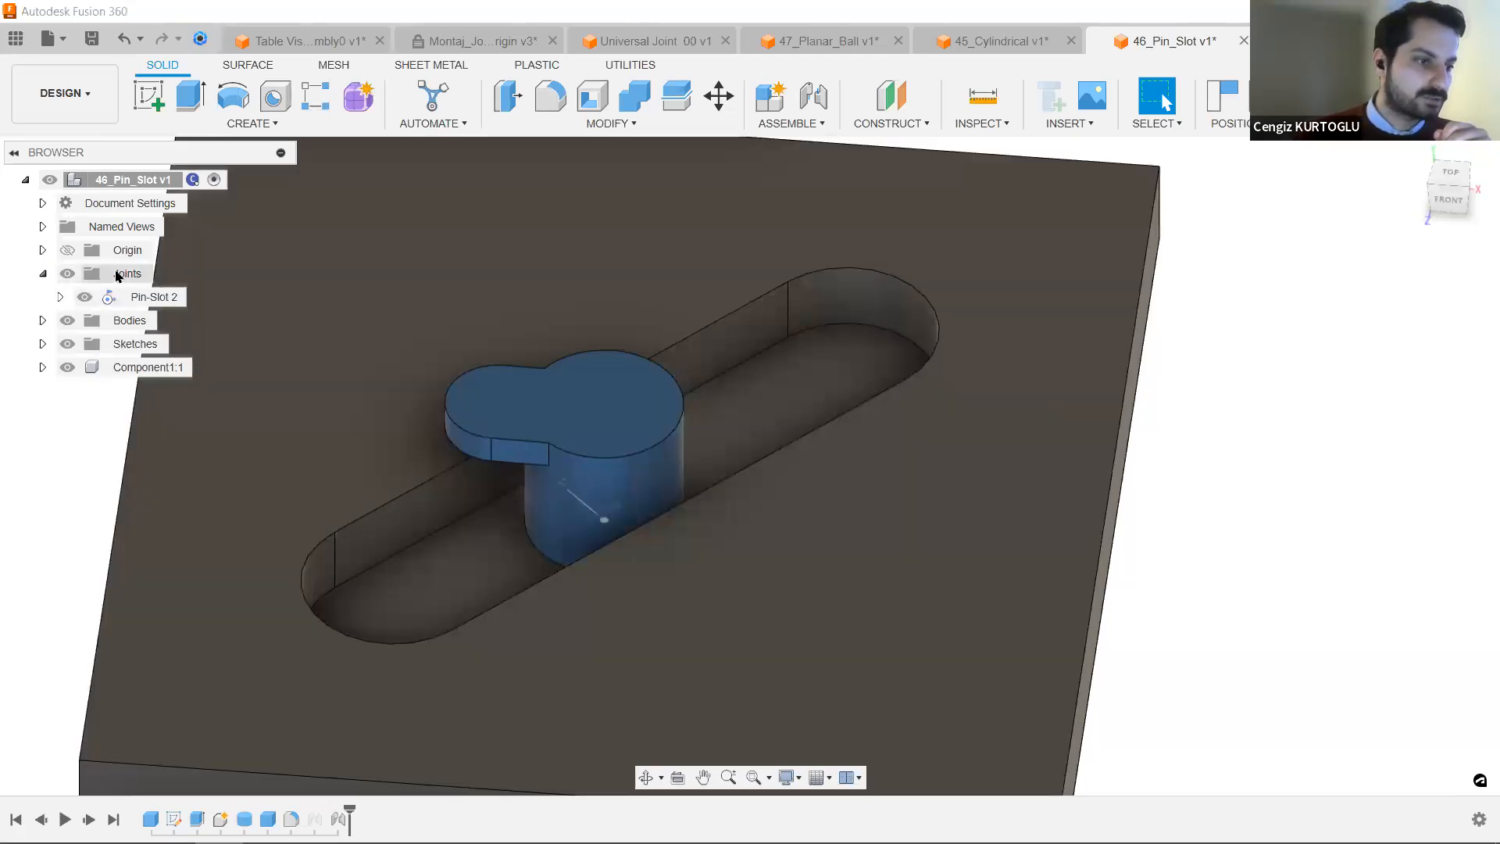
{"action": "left_click", "coordinate": [147, 304]}
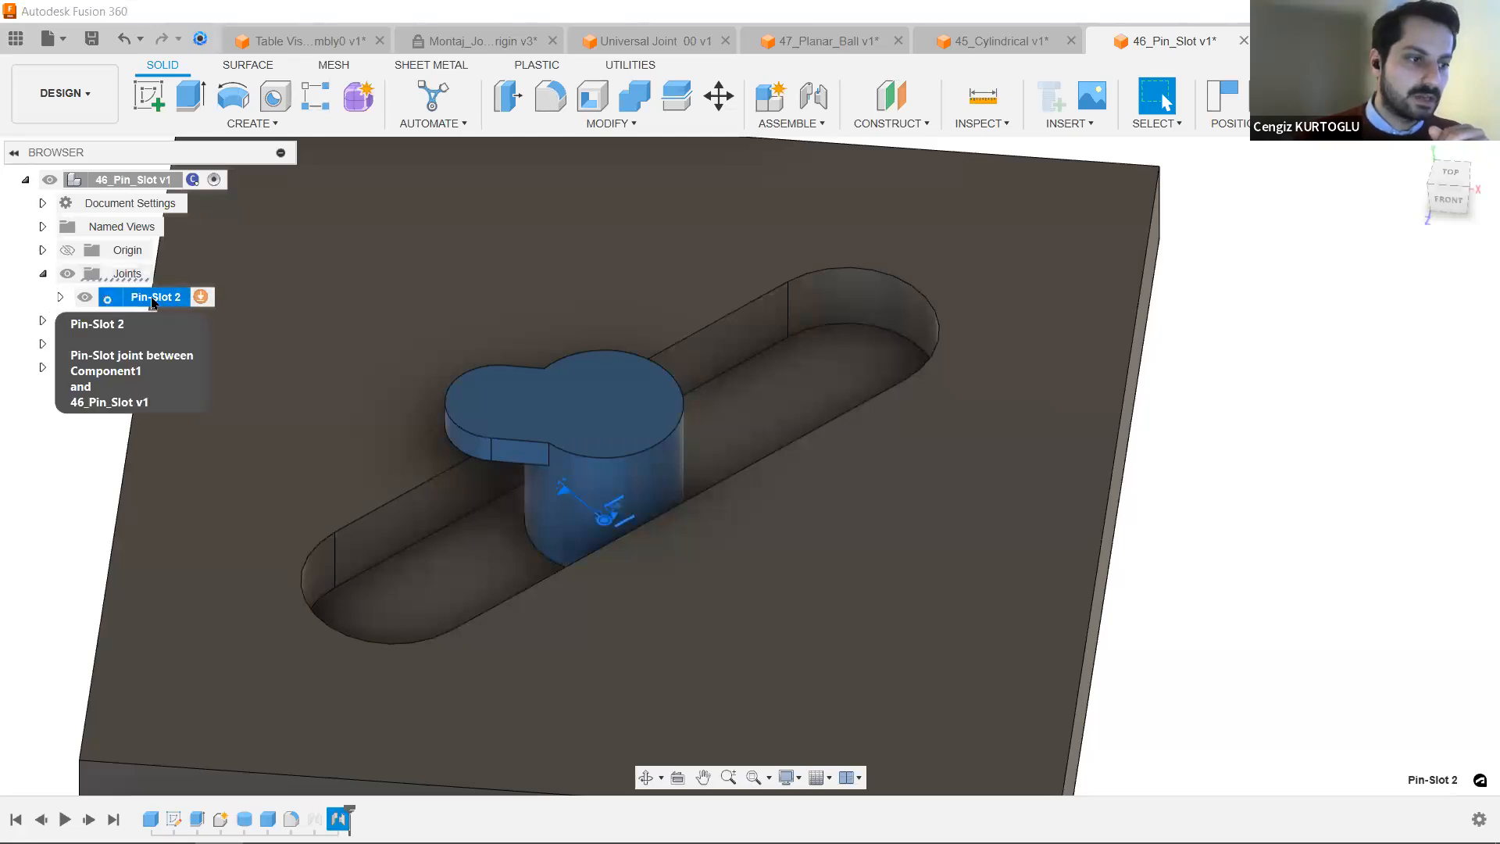
{"action": "right_click", "coordinate": [141, 303]}
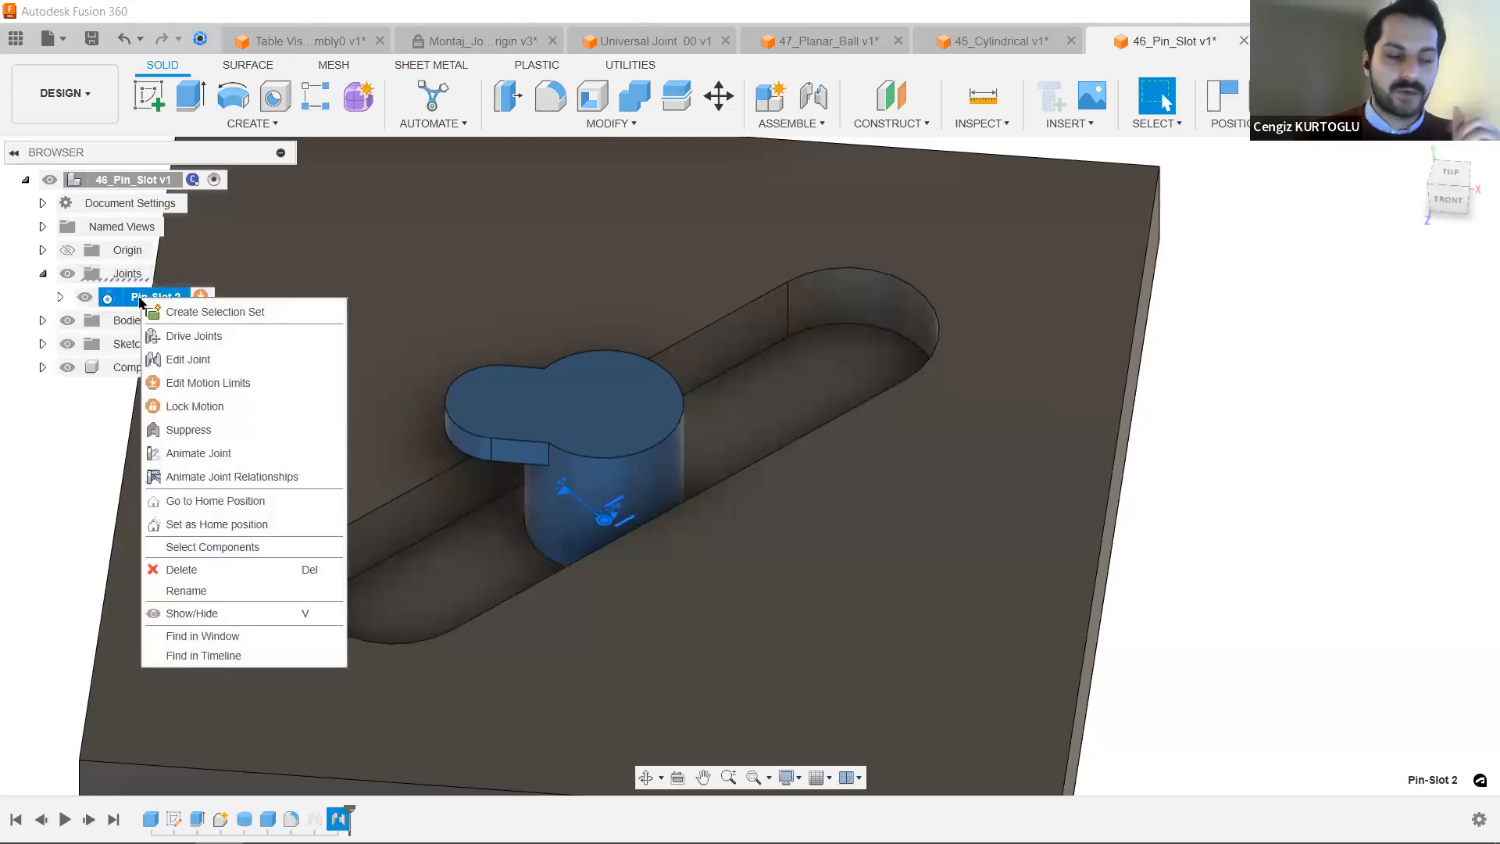
{"action": "left_click", "coordinate": [241, 383]}
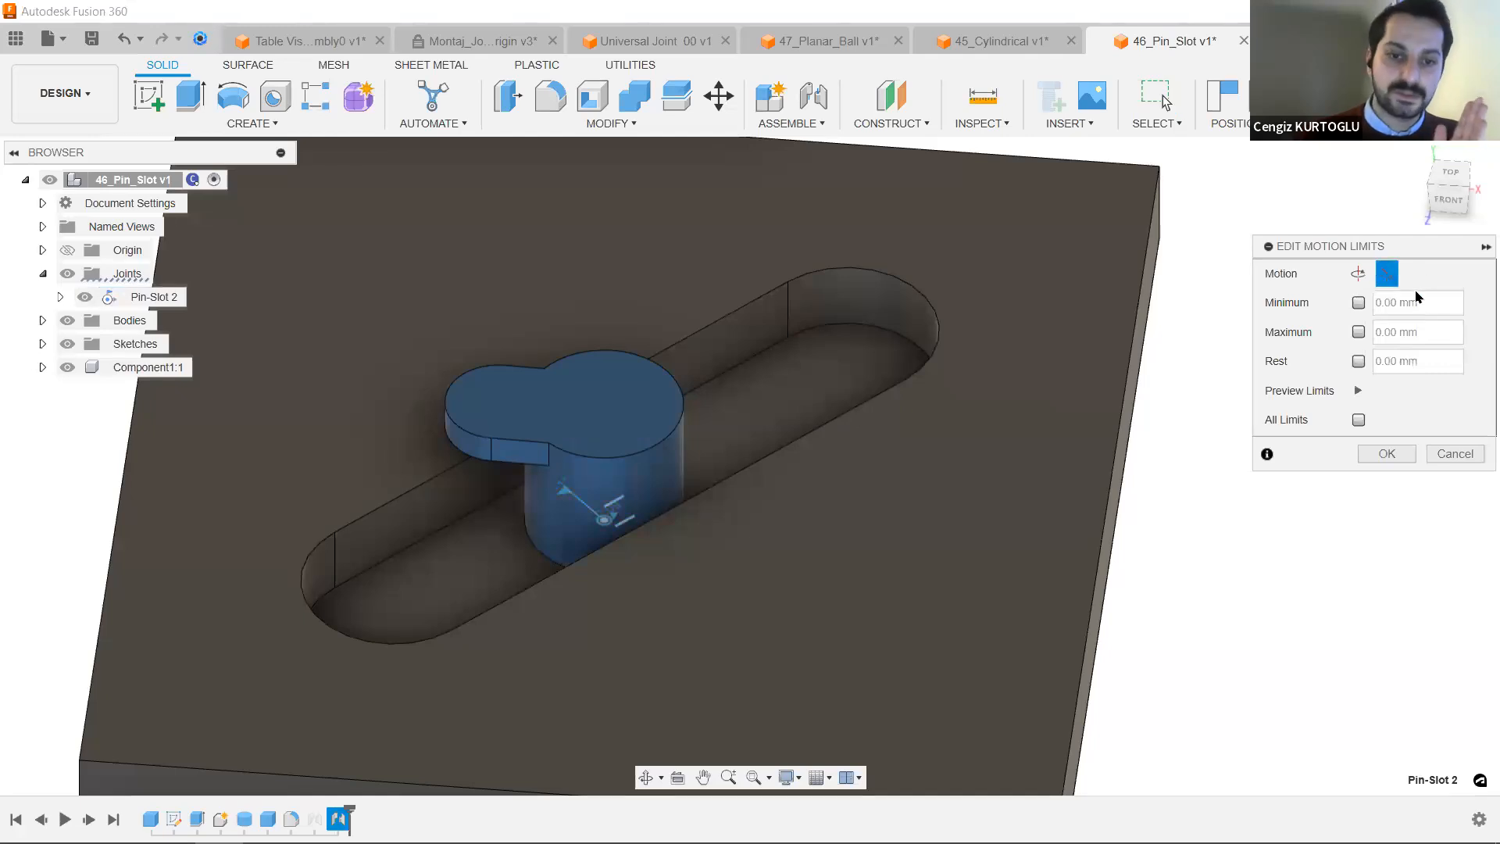
{"action": "left_click", "coordinate": [1358, 303]}
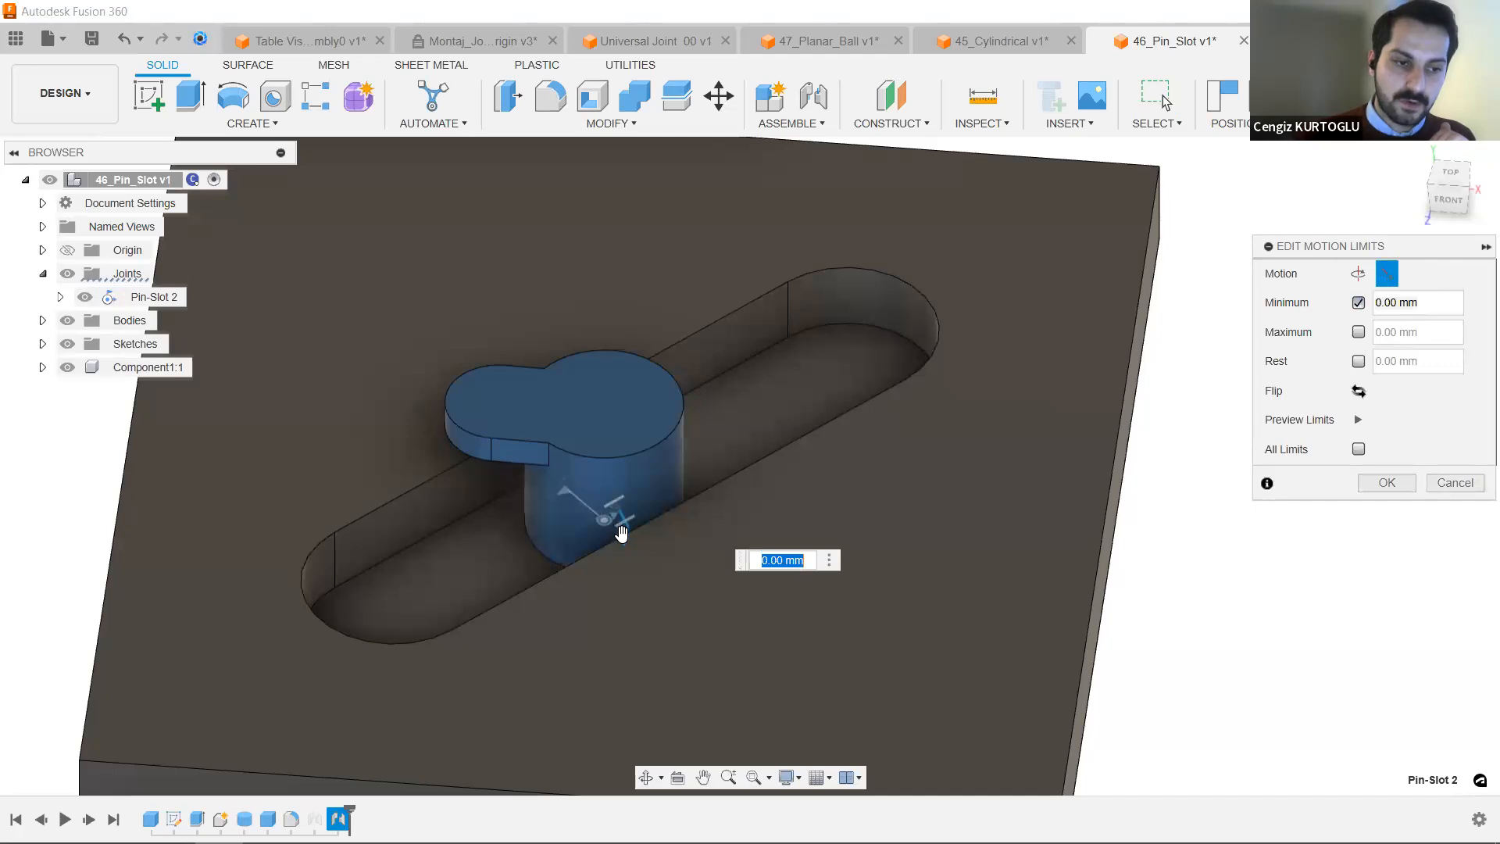
{"action": "left_click_drag", "start_coordinate": [625, 536], "coordinate": [661, 519]}
{"action": "left_click_drag", "start_coordinate": [599, 558], "coordinate": [793, 438]}
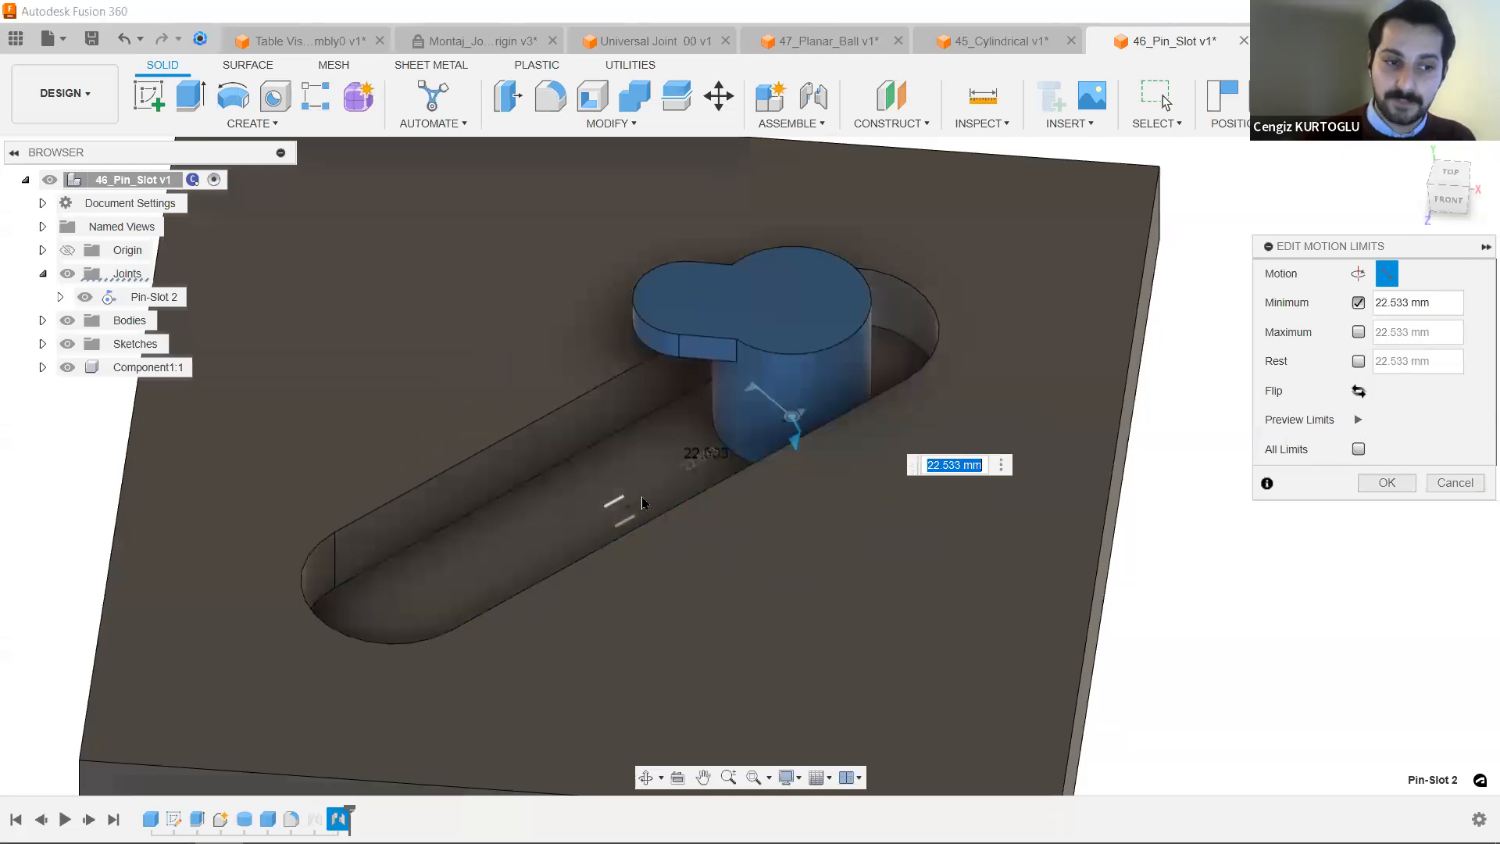
Set the slide limits to a minimum of -30 mm and a maximum of 30 mm, and move the pin to test them.
{"action": "left_click", "coordinate": [1358, 331]}
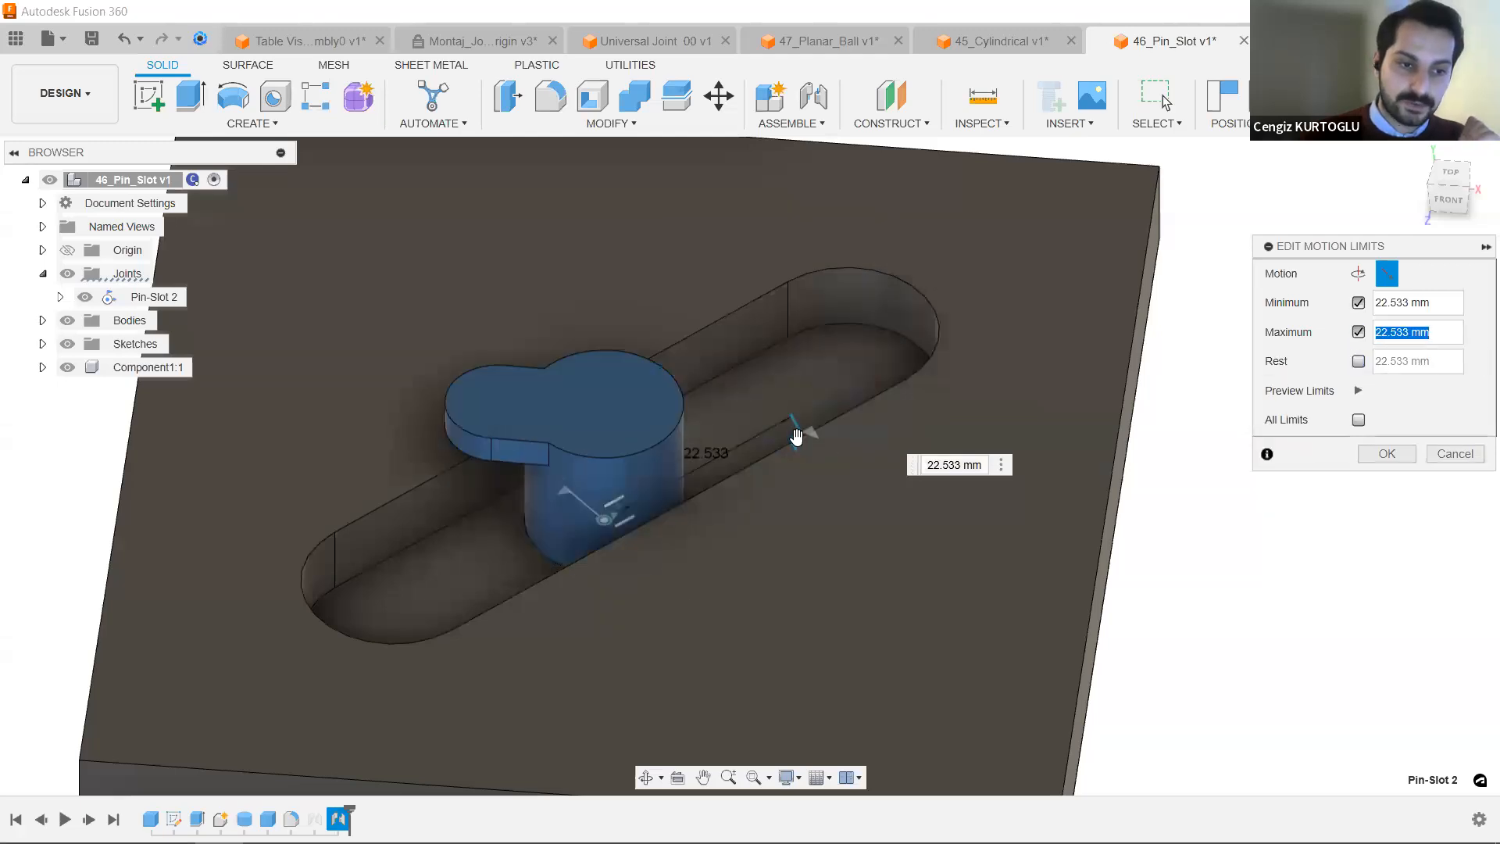
{"action": "left_click_drag", "start_coordinate": [774, 451], "coordinate": [392, 664]}
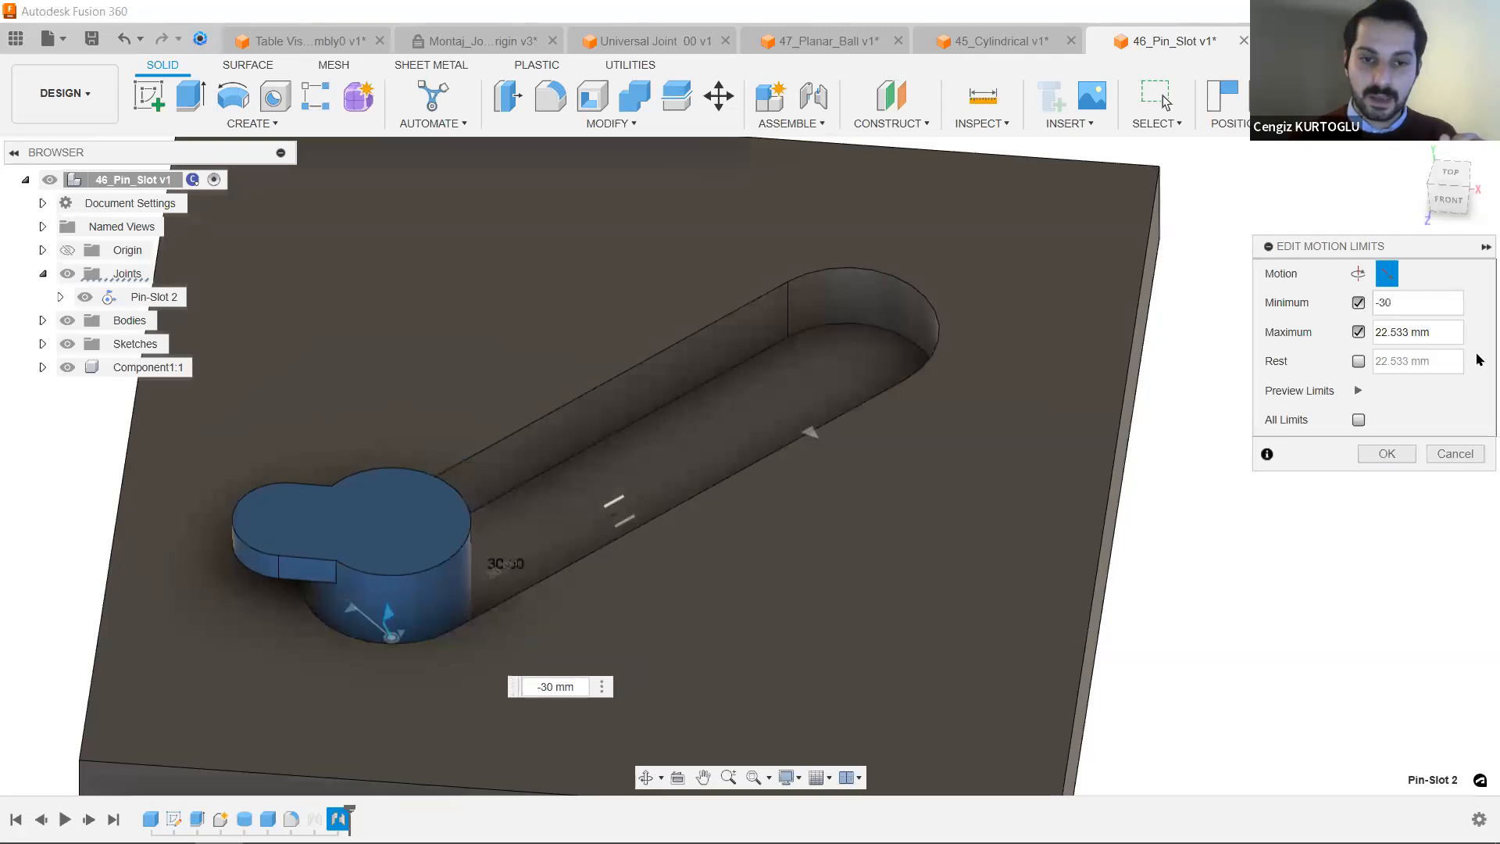
{"action": "key", "text": "Tab"}
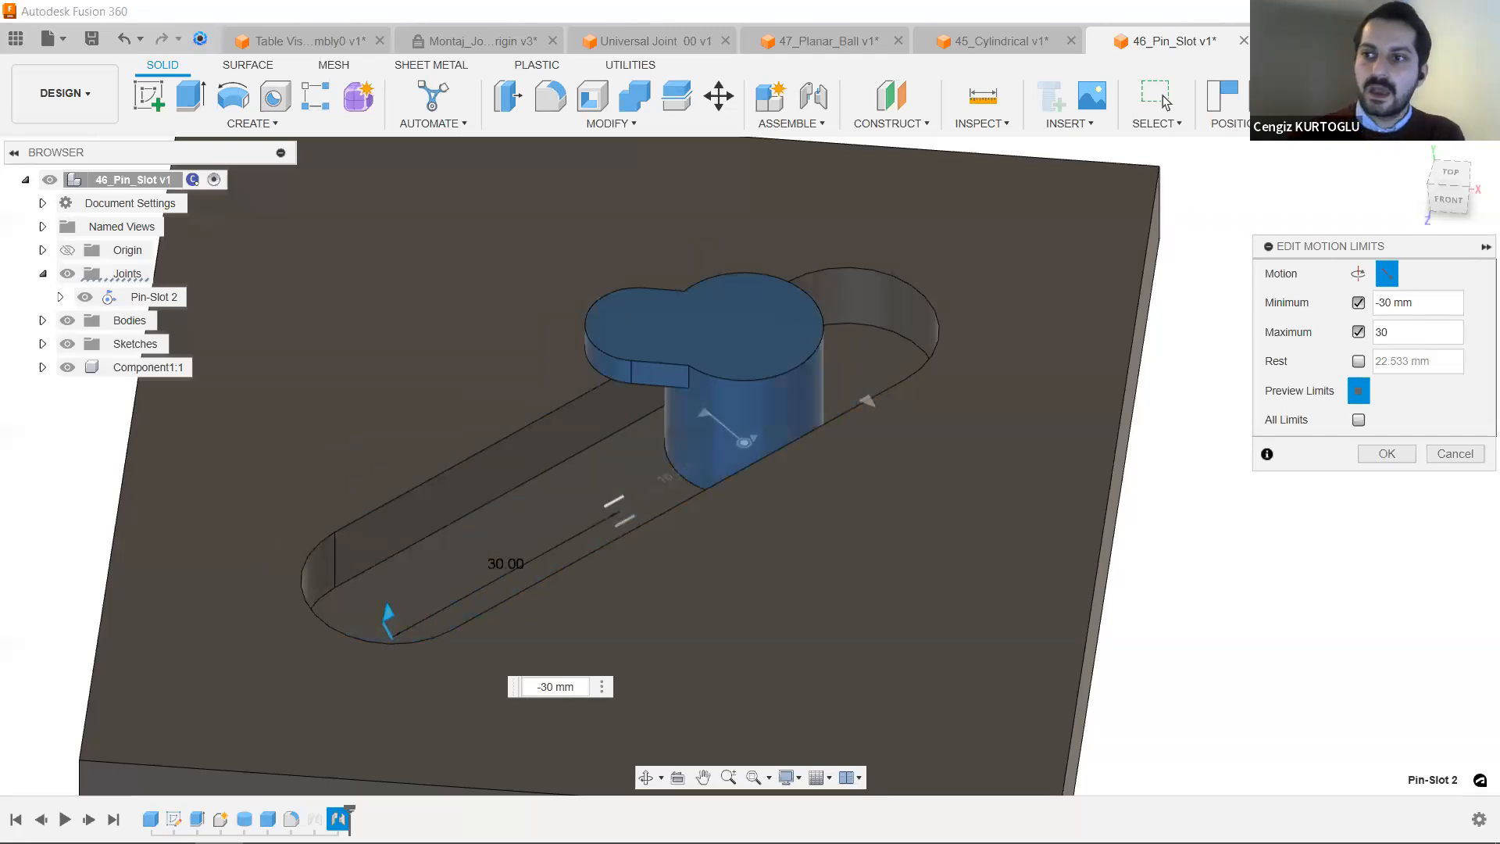
{"action": "left_click", "coordinate": [1387, 454]}
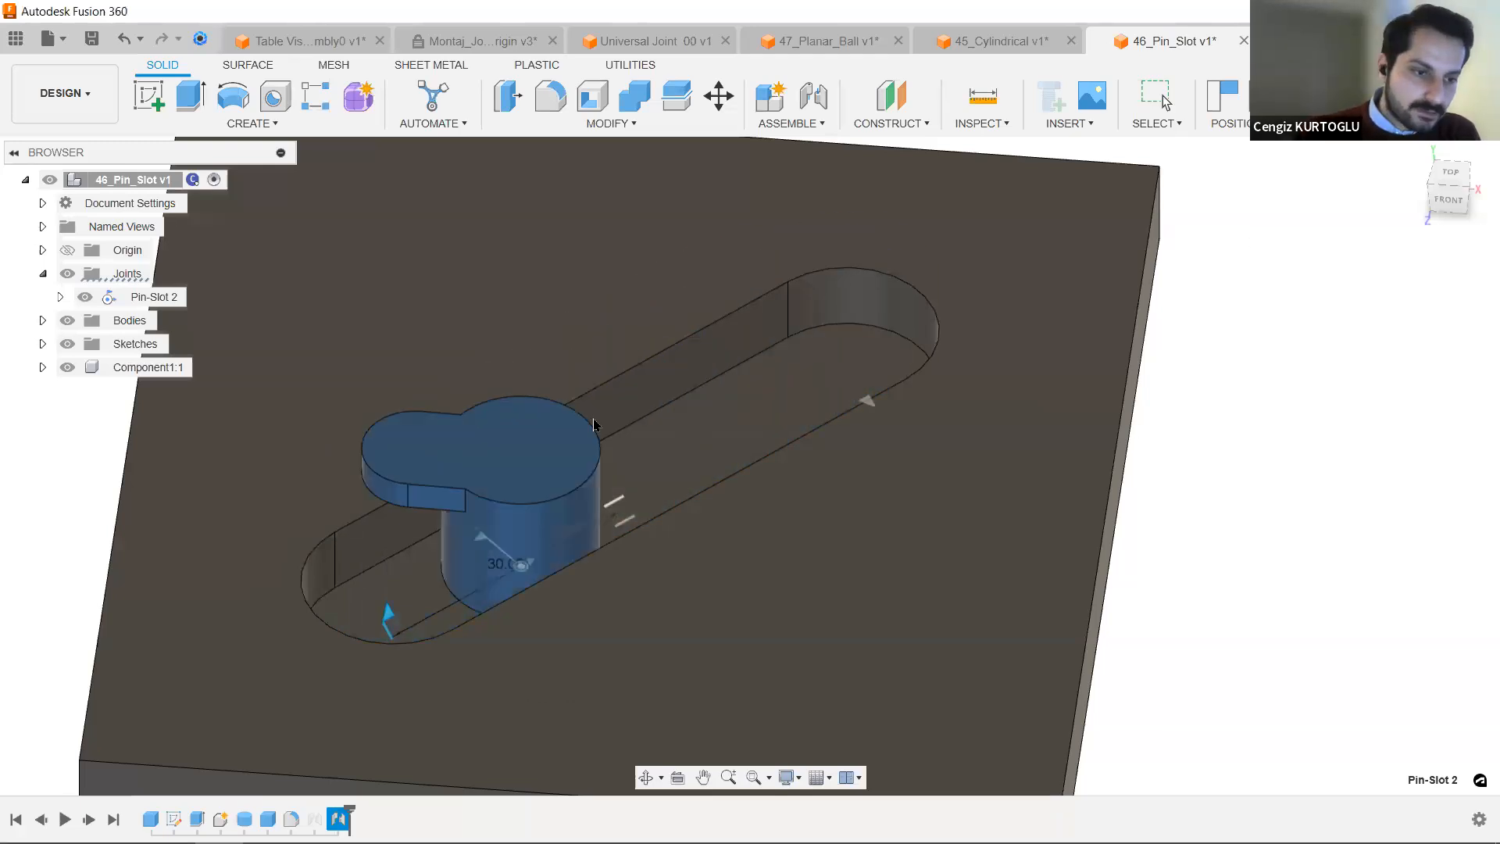
{"action": "left_click_drag", "start_coordinate": [493, 408], "coordinate": [335, 368]}
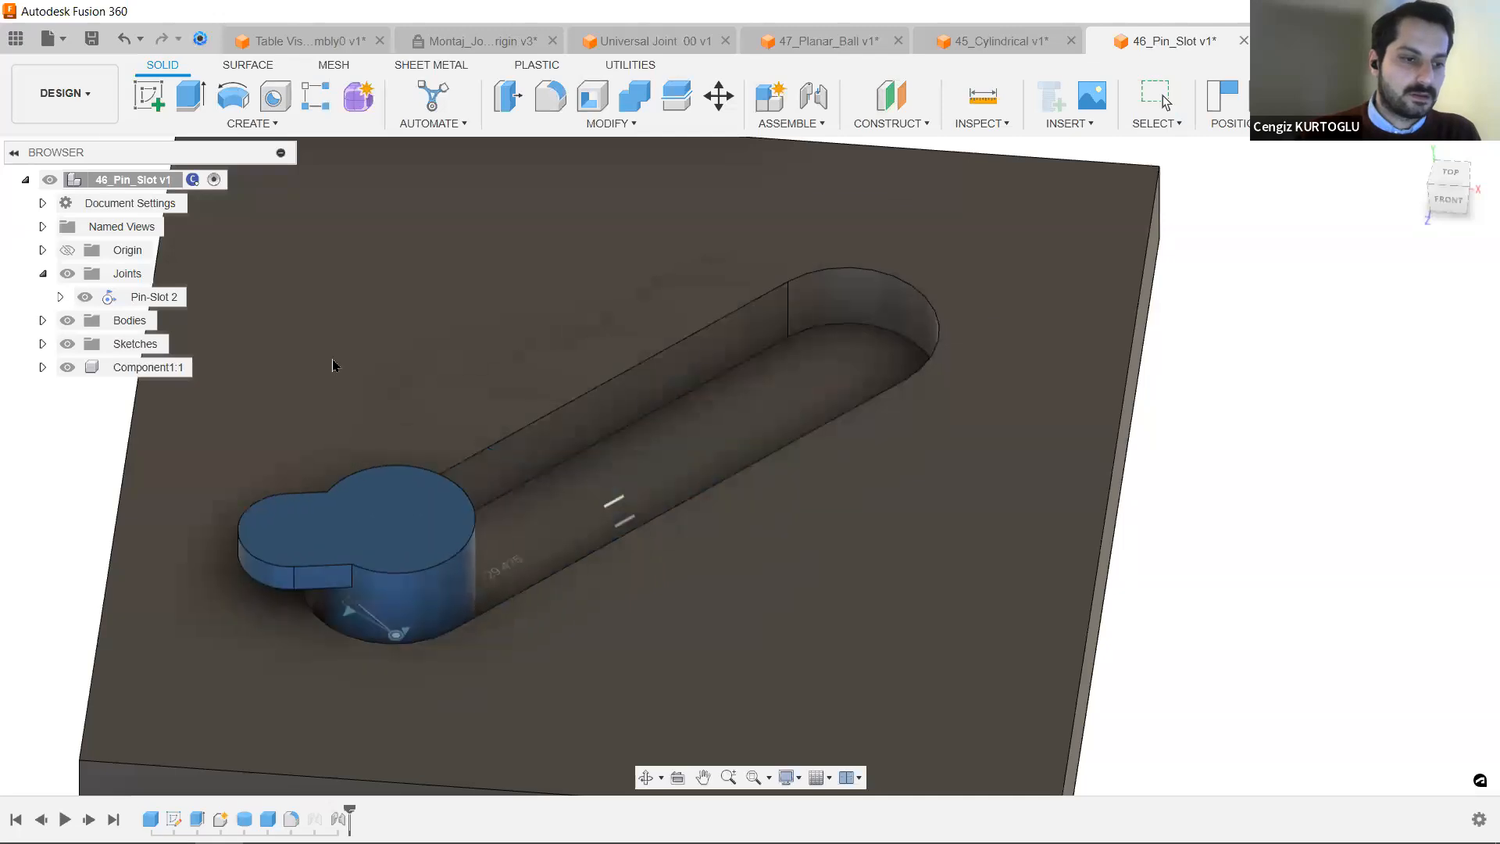
{"action": "left_click_drag", "start_coordinate": [594, 268], "coordinate": [265, 247]}
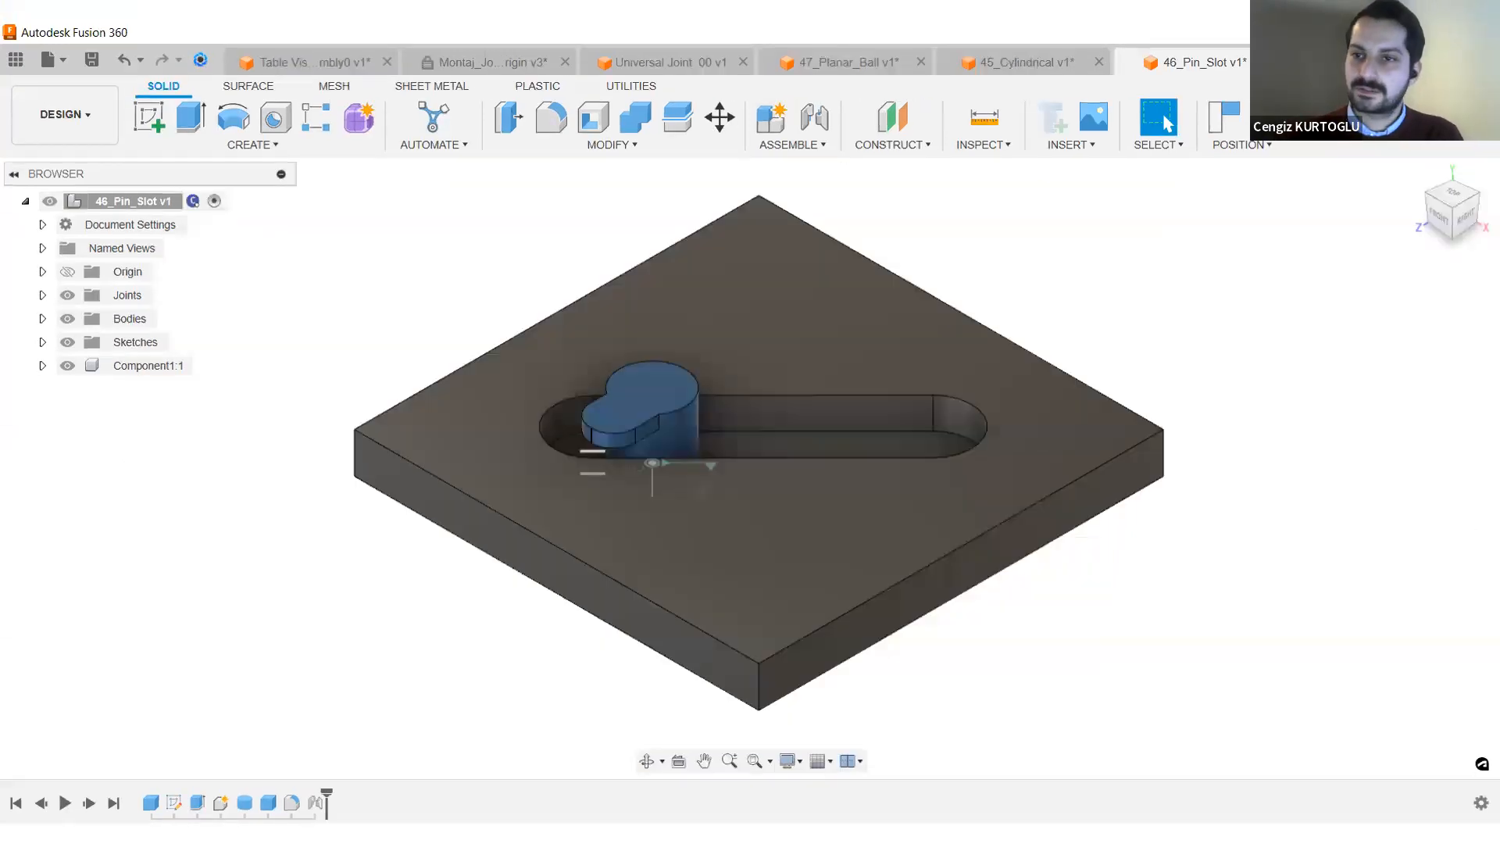
Switch to the 45_Cylindrical document and move the blue ring along and around the shaft to test its joint.
{"action": "left_click", "coordinate": [1026, 62]}
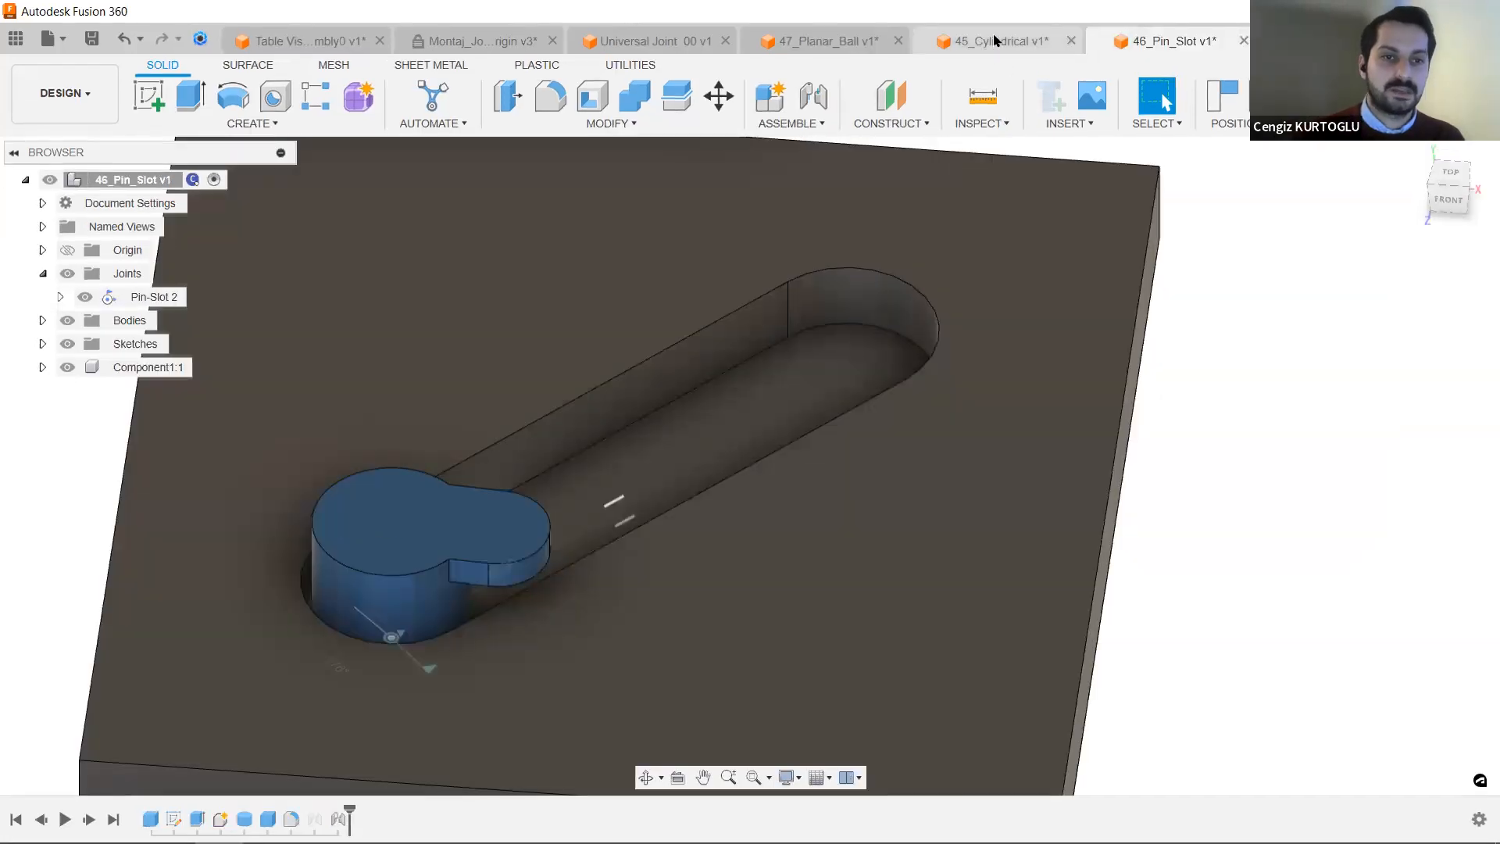
{"action": "left_click", "coordinate": [995, 53]}
{"action": "left_click_drag", "start_coordinate": [773, 441], "coordinate": [710, 495]}
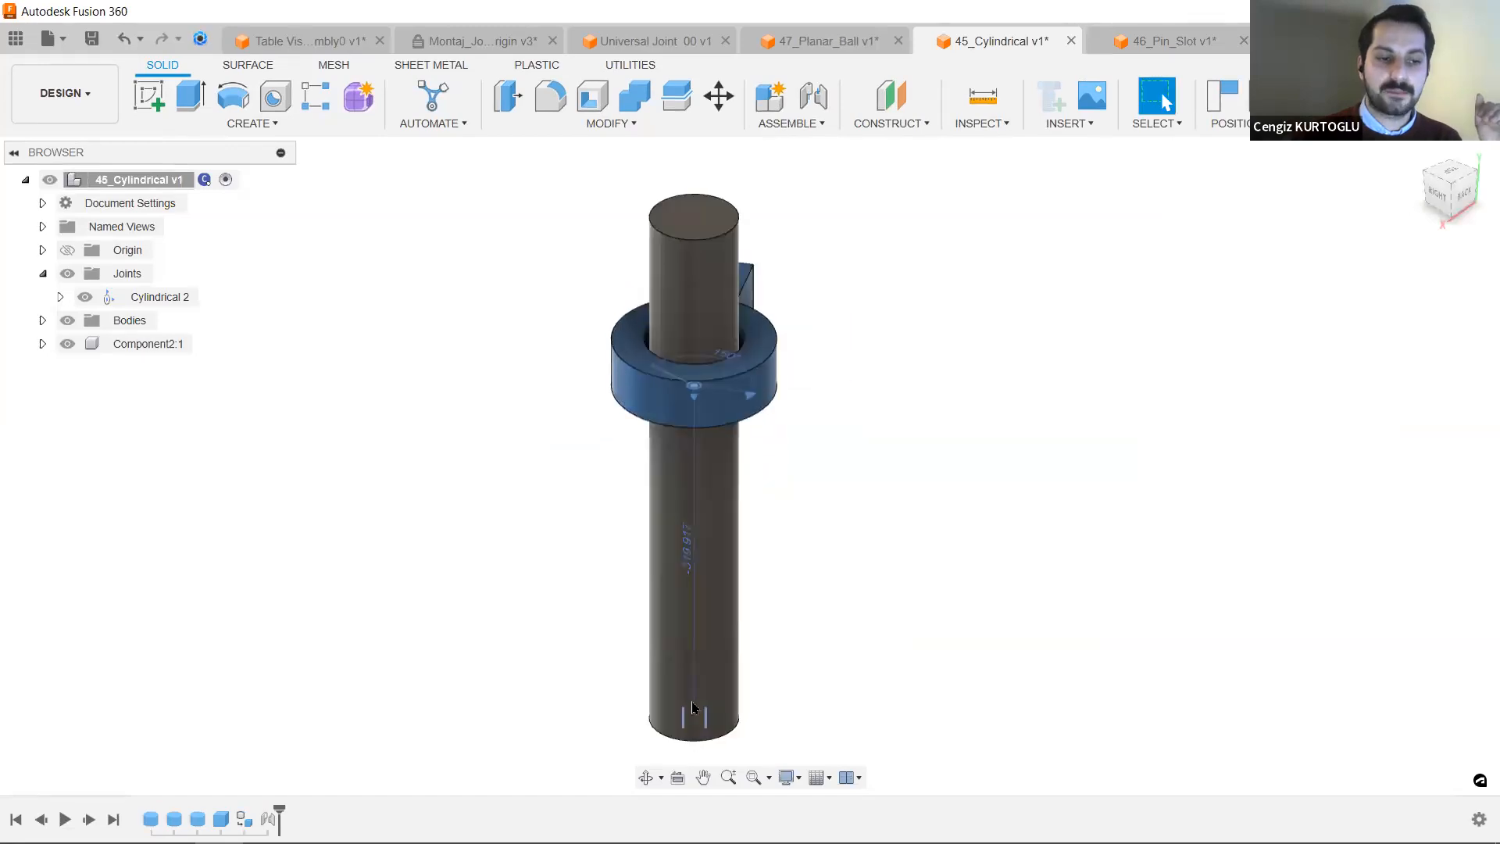
{"action": "left_click_drag", "start_coordinate": [772, 392], "coordinate": [647, 512]}
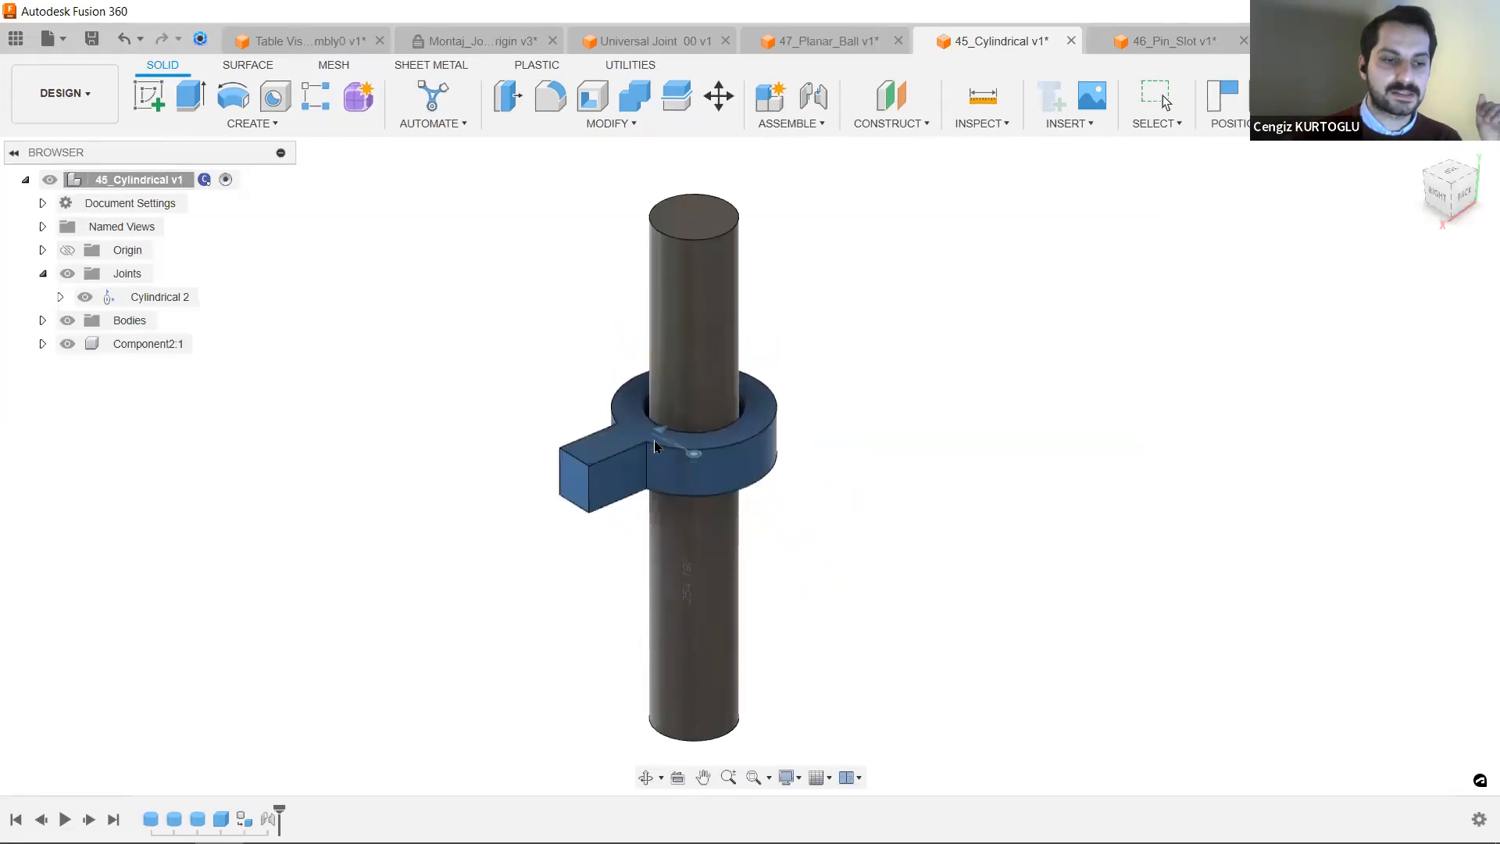
Delete the ring's Cylindrical 2 joint and choose the blue ring and the shaft as the components of a new As-Built Joint.
{"action": "left_click", "coordinate": [160, 297]}
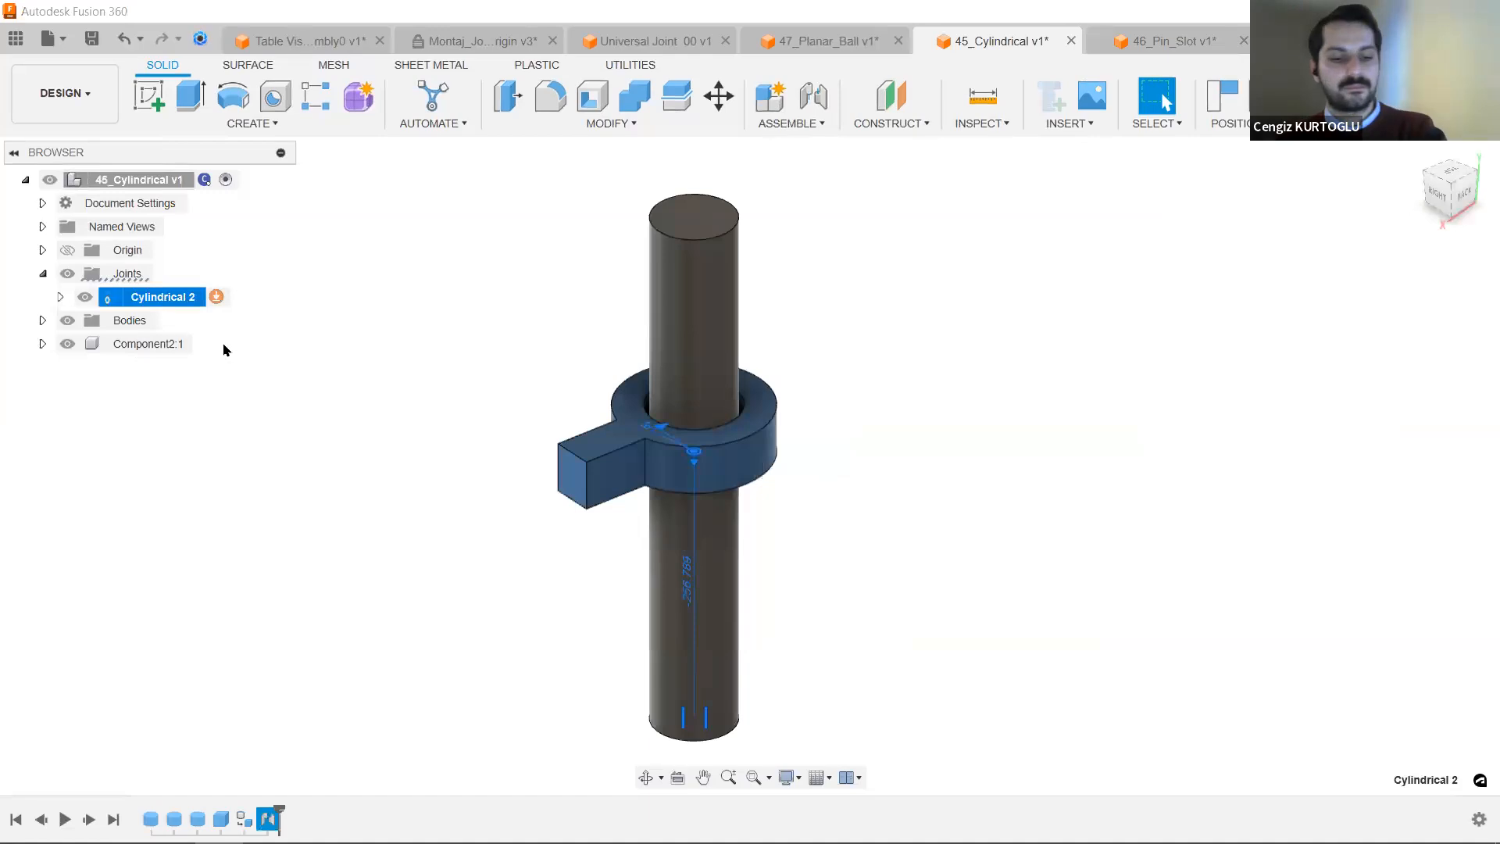
{"action": "key", "text": "Delete"}
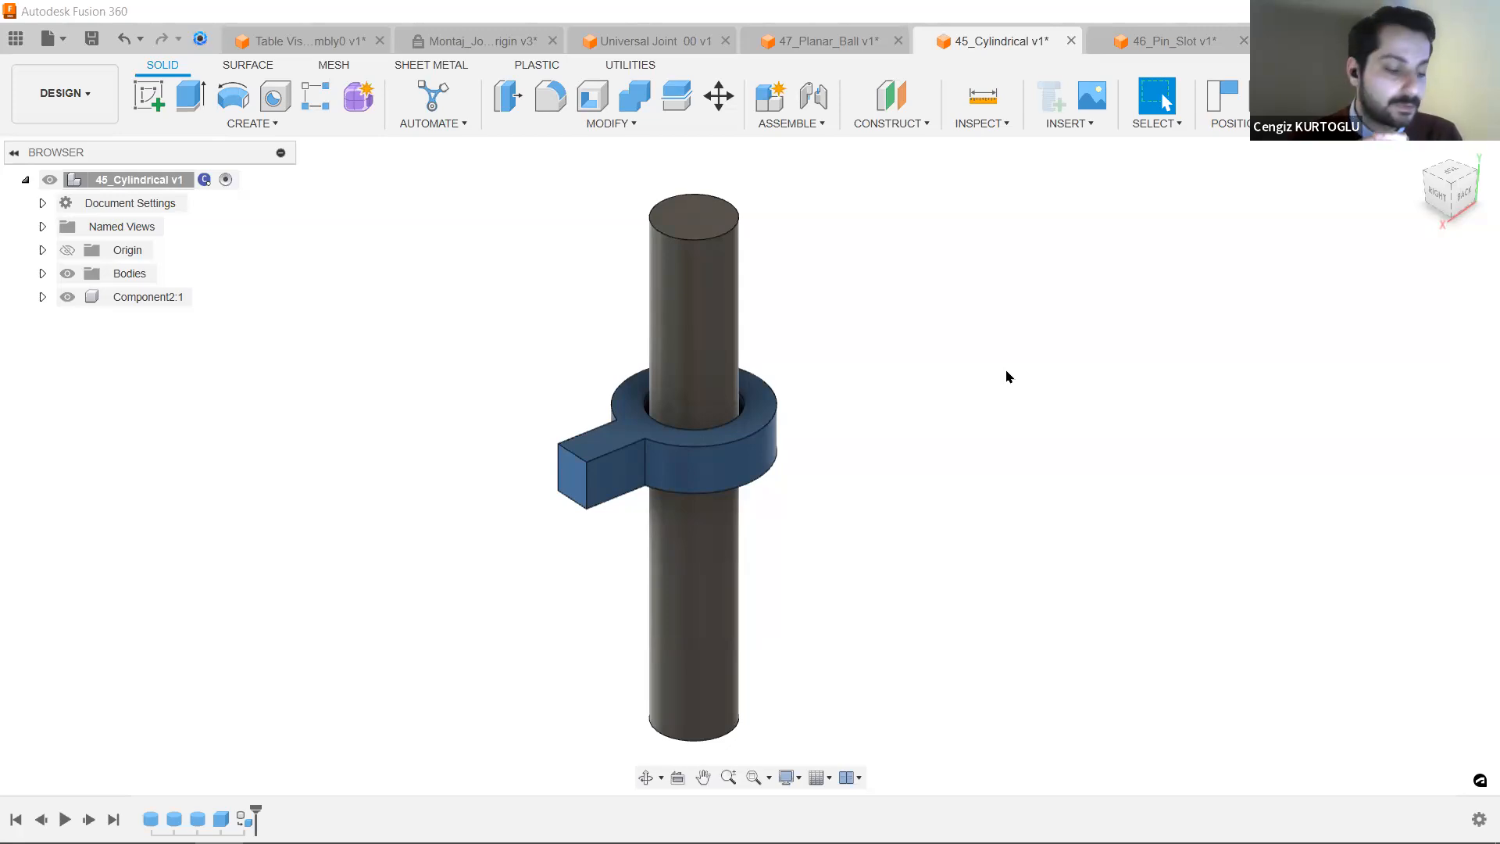
{"action": "left_click", "coordinate": [784, 121]}
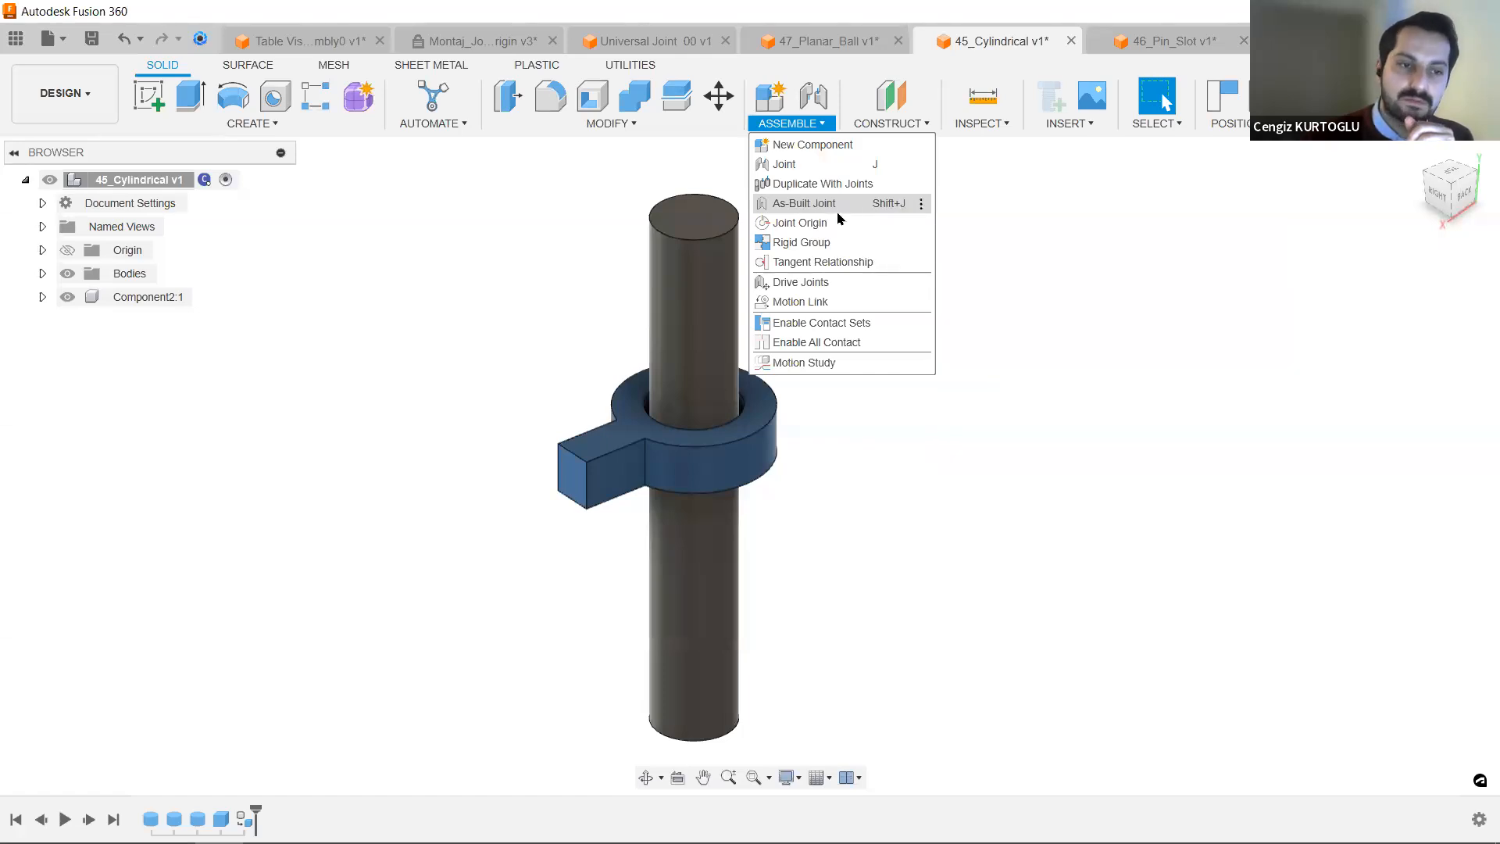
{"action": "left_click", "coordinate": [856, 204]}
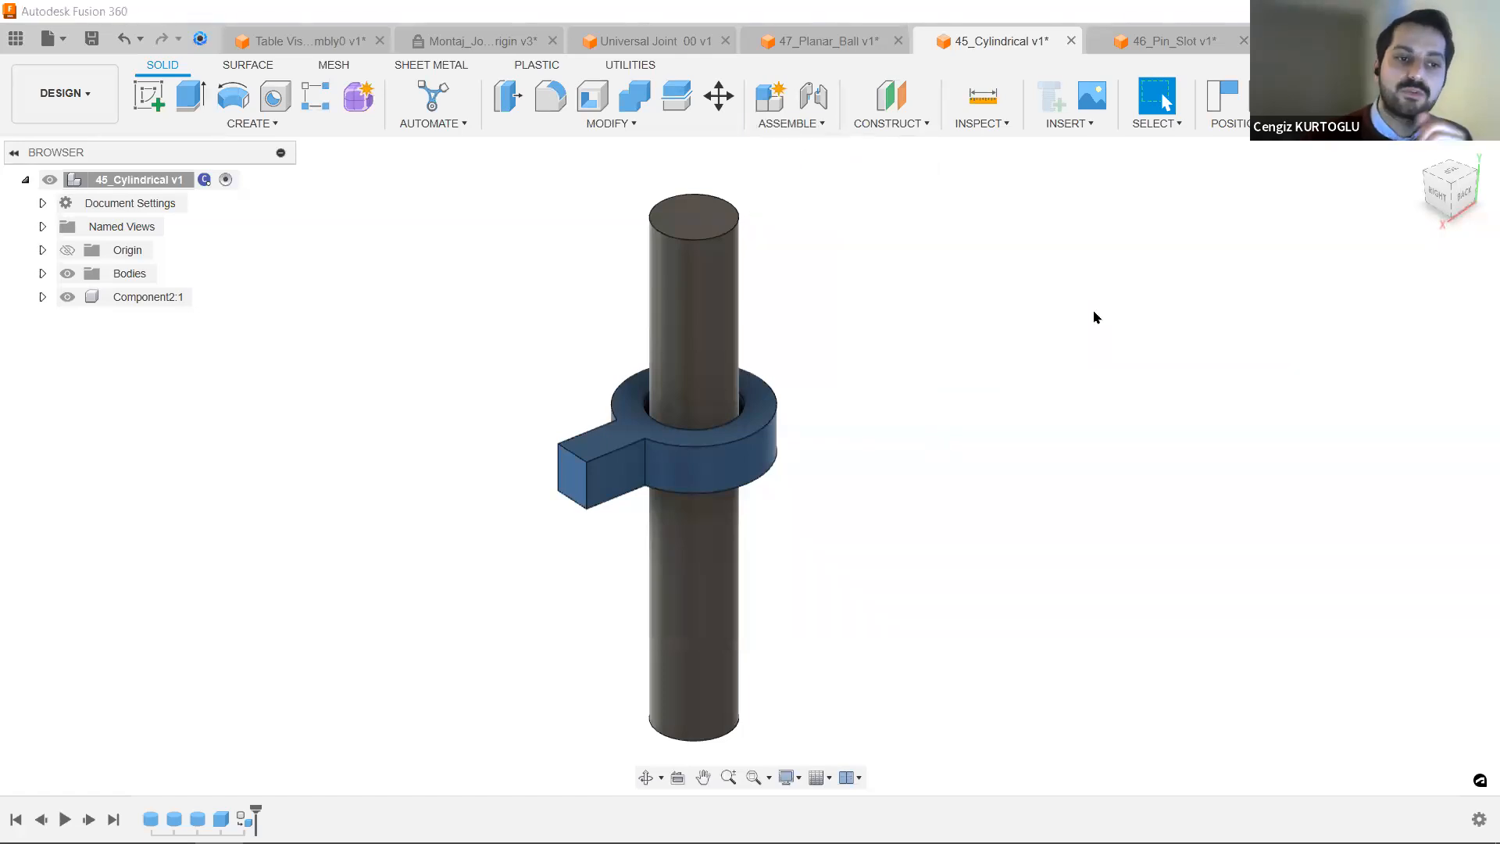
{"action": "left_click", "coordinate": [721, 442]}
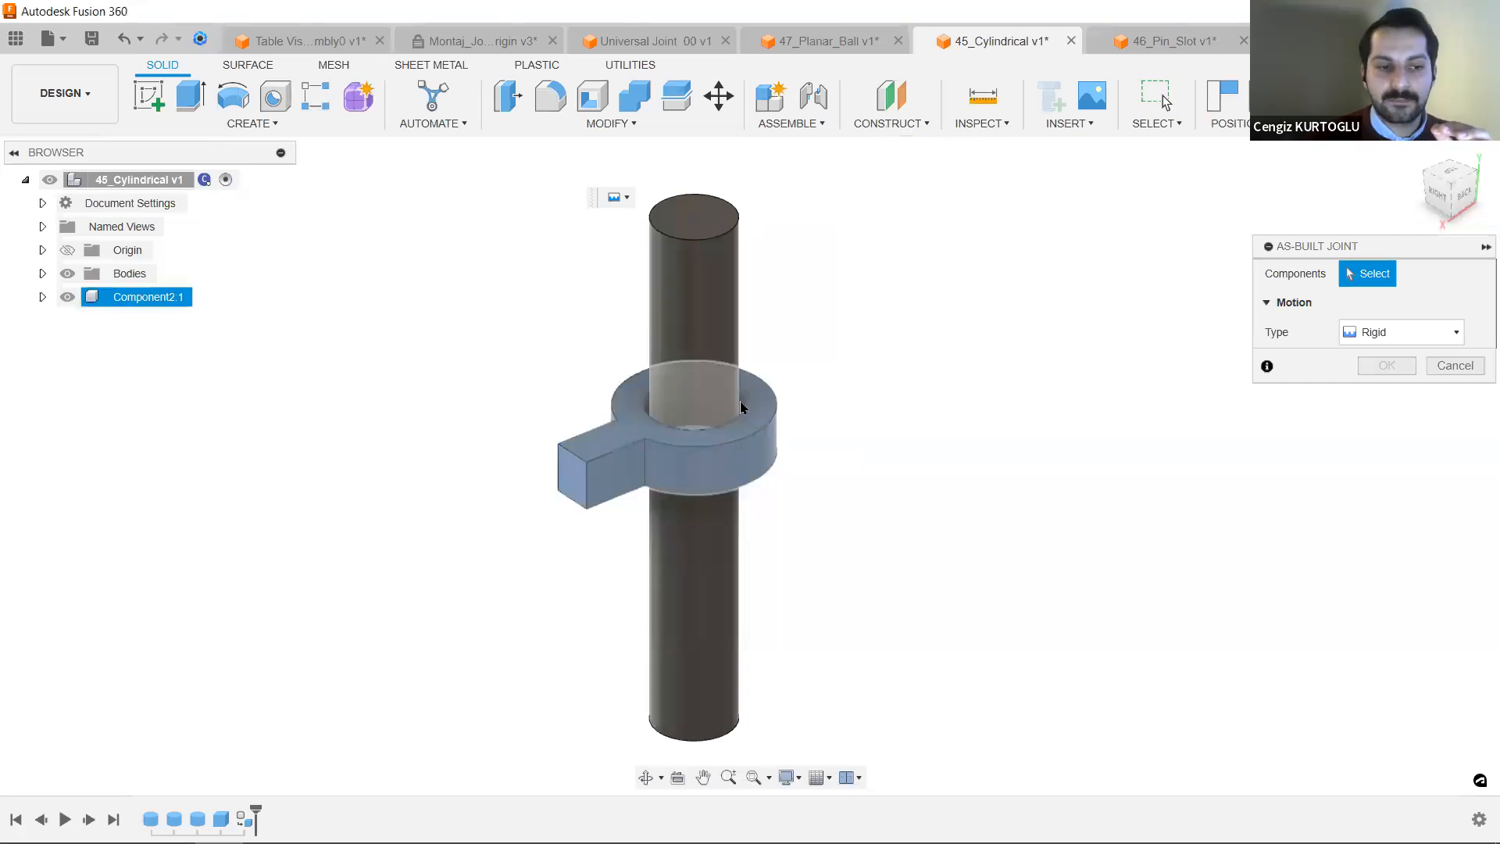
{"action": "left_click", "coordinate": [723, 279]}
Set the As-Built Joint to Cylindrical motion about the Z axis, snap its origin to the ring's centre and complete it without limits.
{"action": "left_click", "coordinate": [1412, 332]}
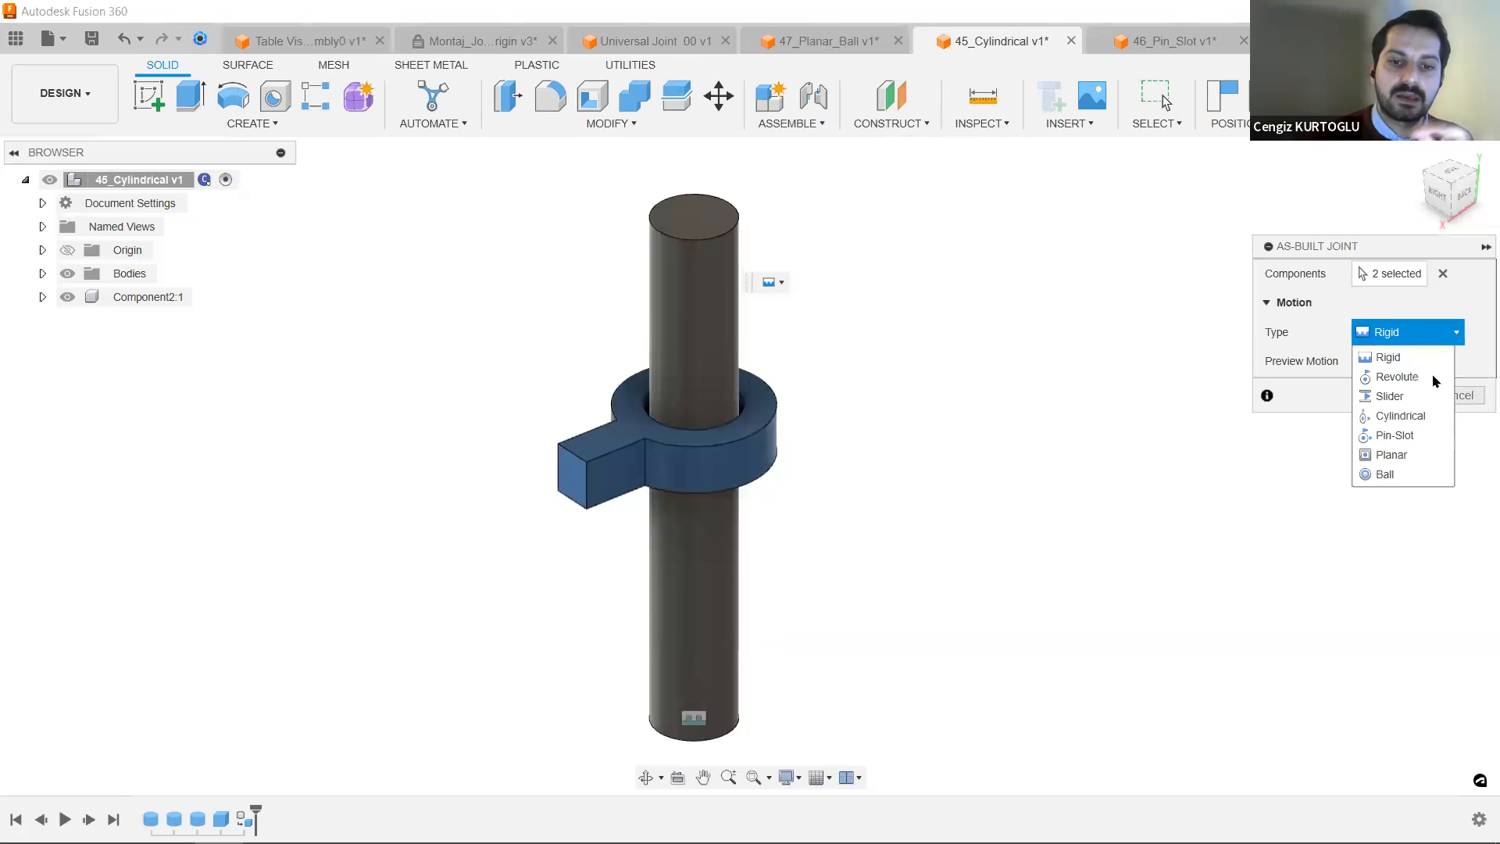
{"action": "left_click", "coordinate": [1422, 418]}
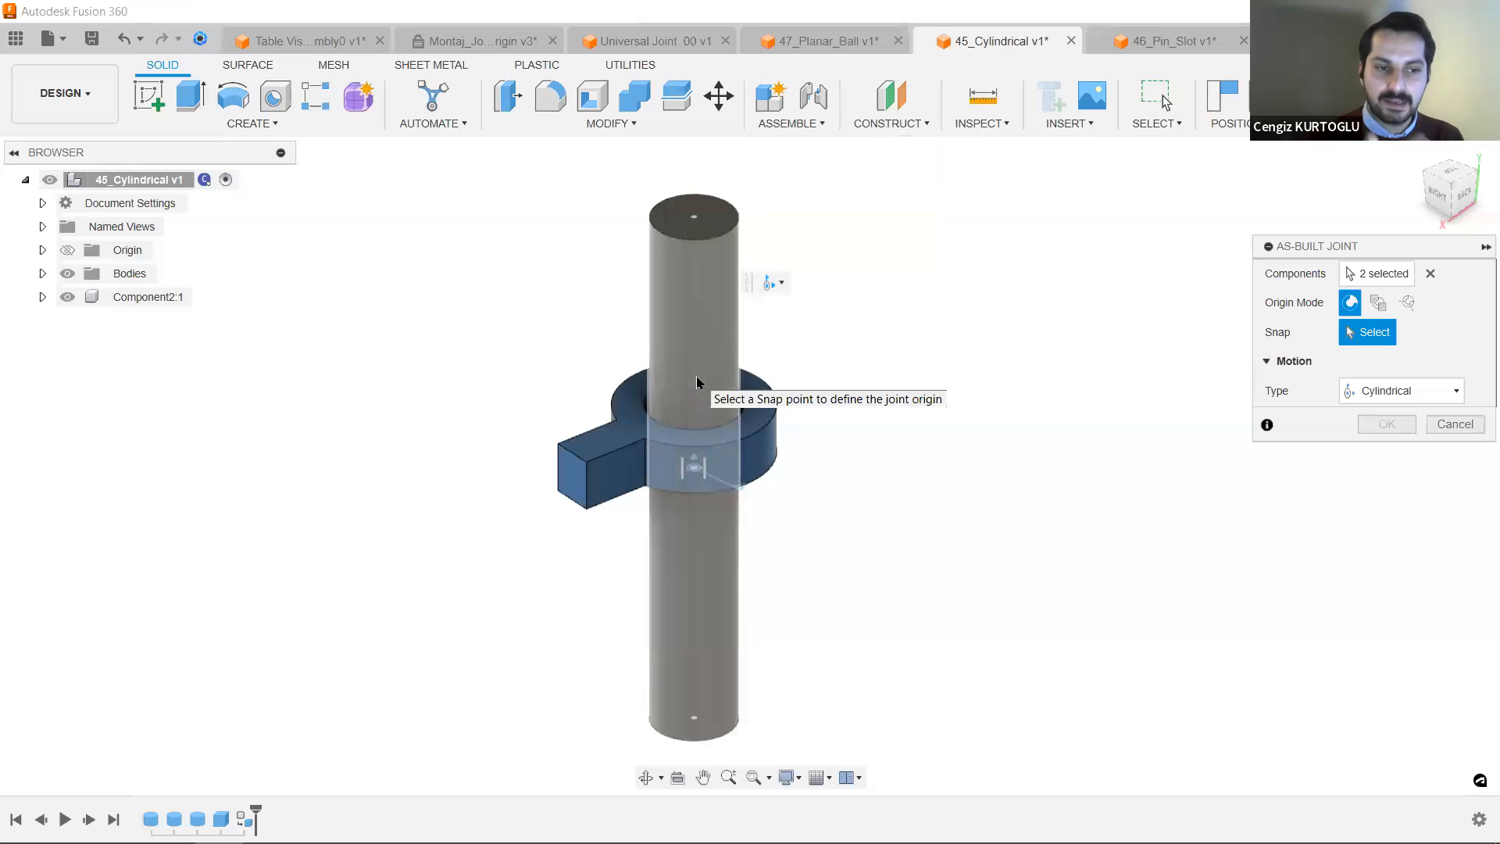
{"action": "left_click", "coordinate": [701, 467]}
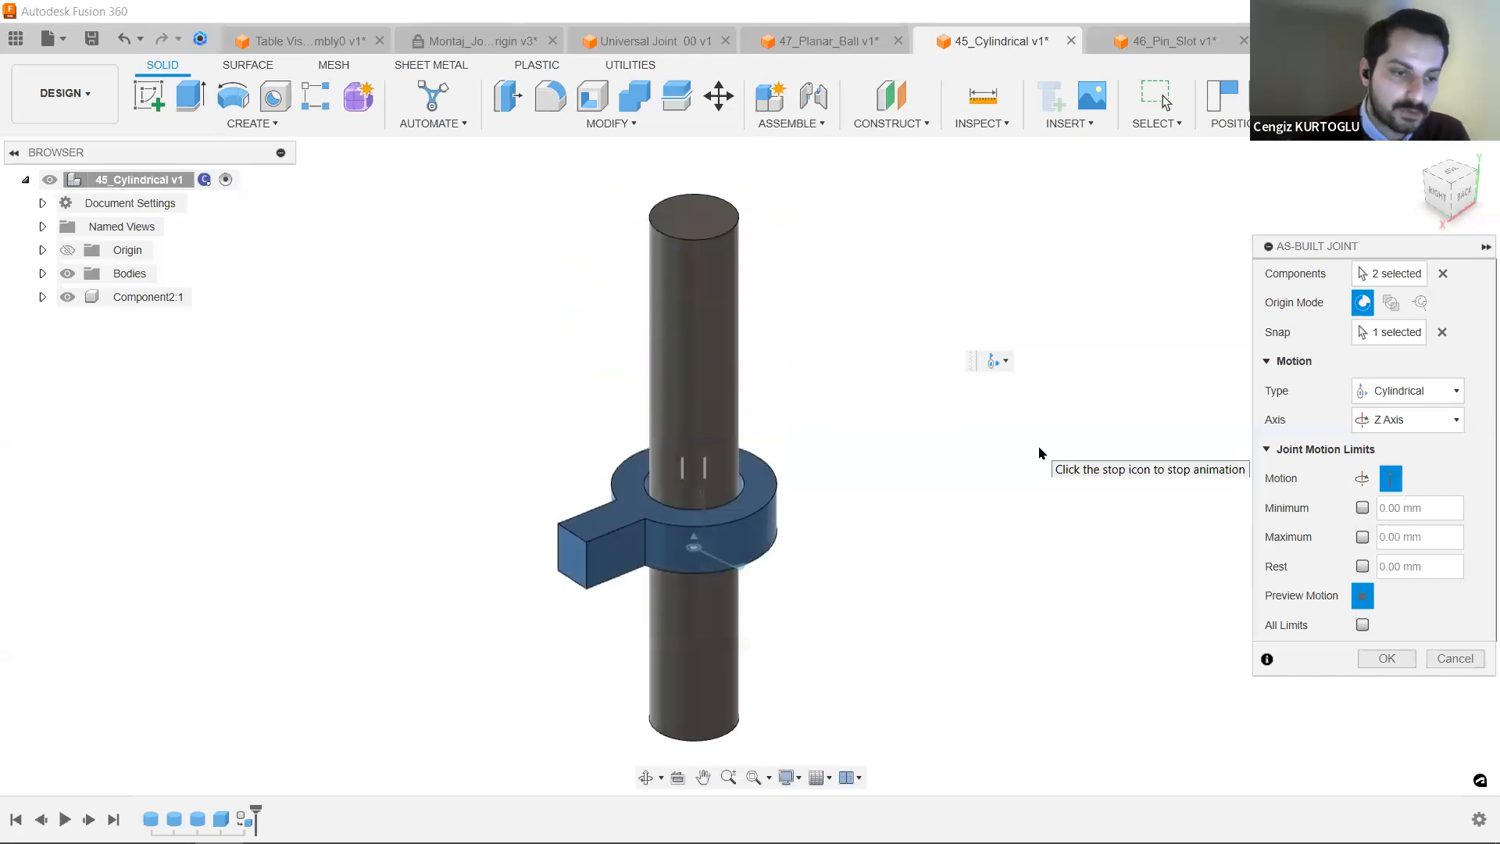
{"action": "left_click", "coordinate": [1362, 478]}
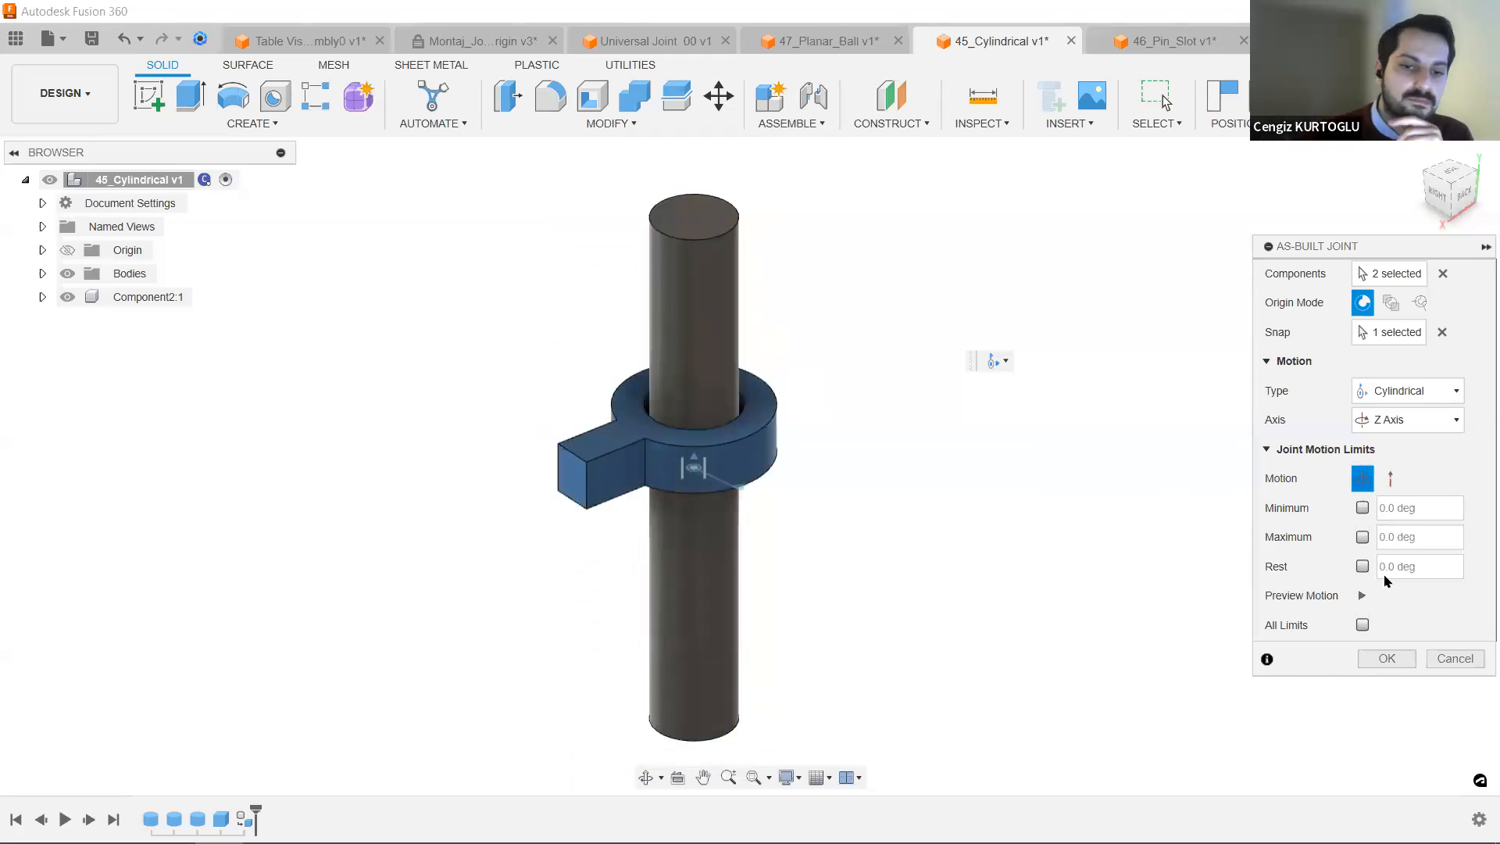
{"action": "left_click", "coordinate": [1385, 663]}
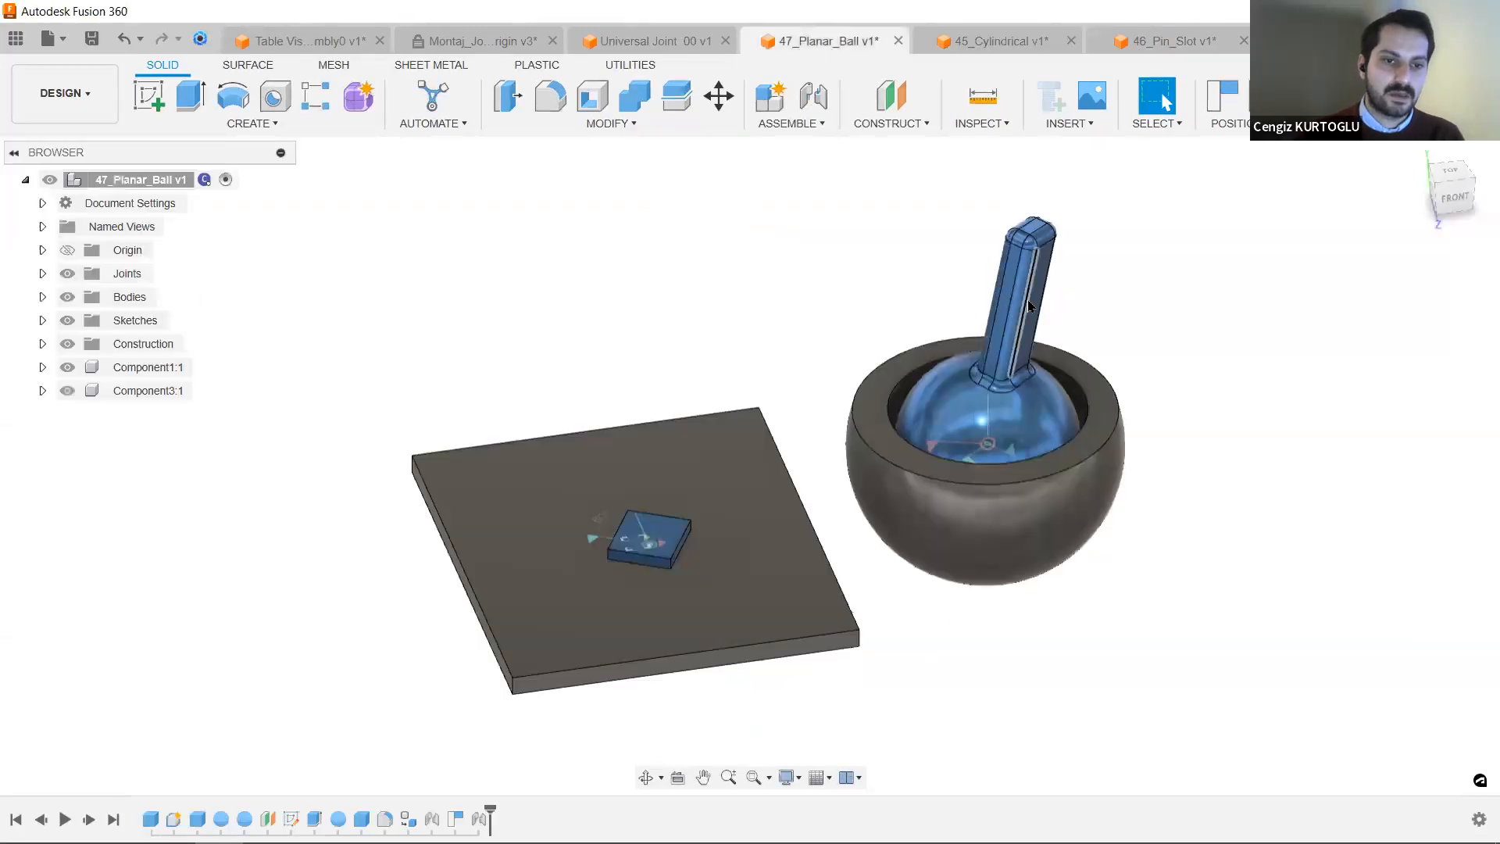
Switch to the 47_Planar_Ball document, swing the blue handle in its socket, and preview the ball joint's motion while editing the joint.
{"action": "left_click_drag", "start_coordinate": [992, 315], "coordinate": [998, 456]}
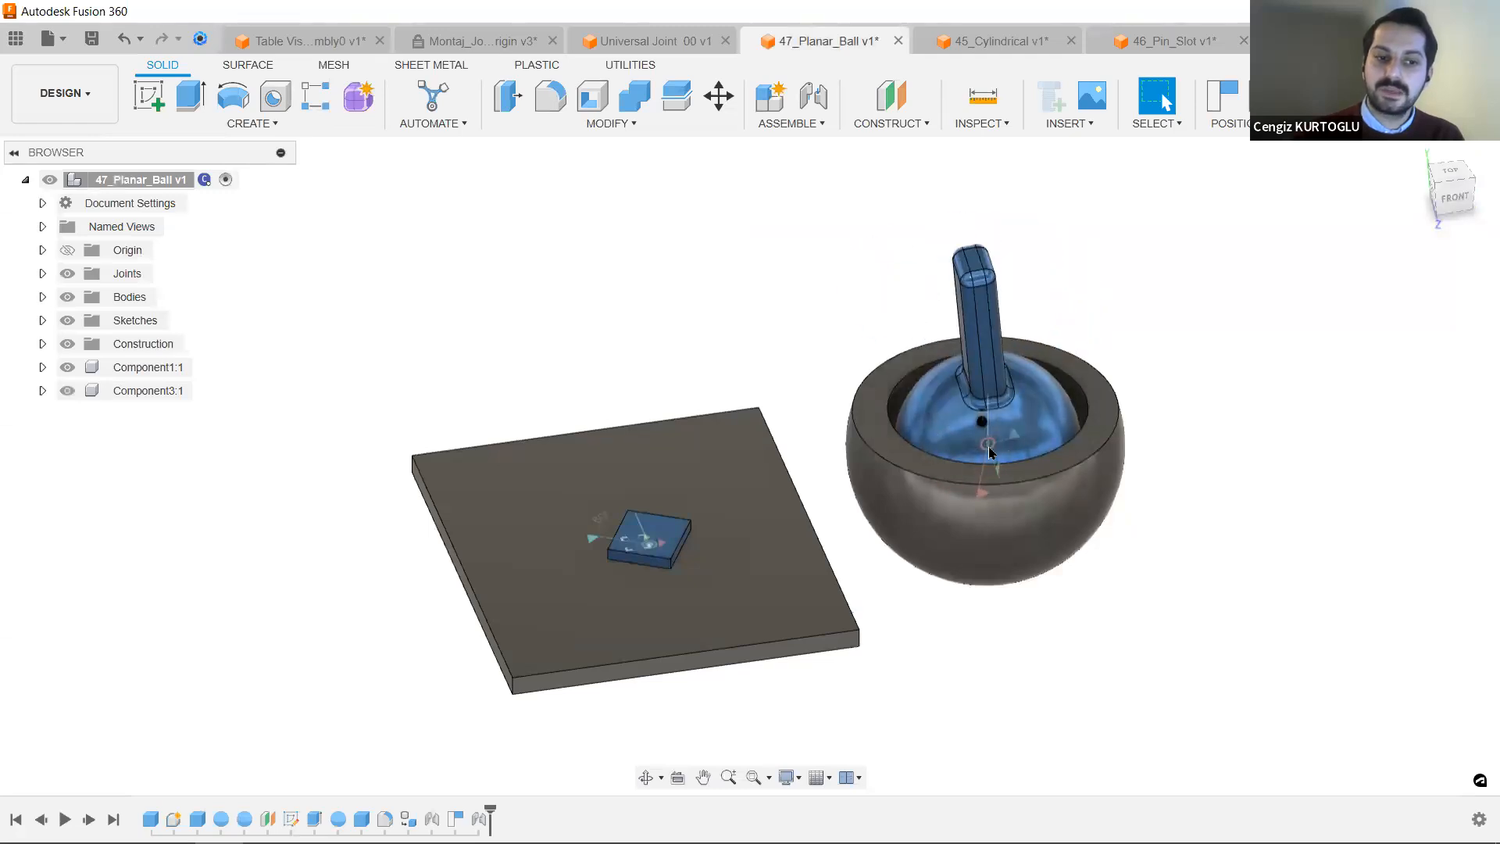
{"action": "right_click", "coordinate": [994, 447]}
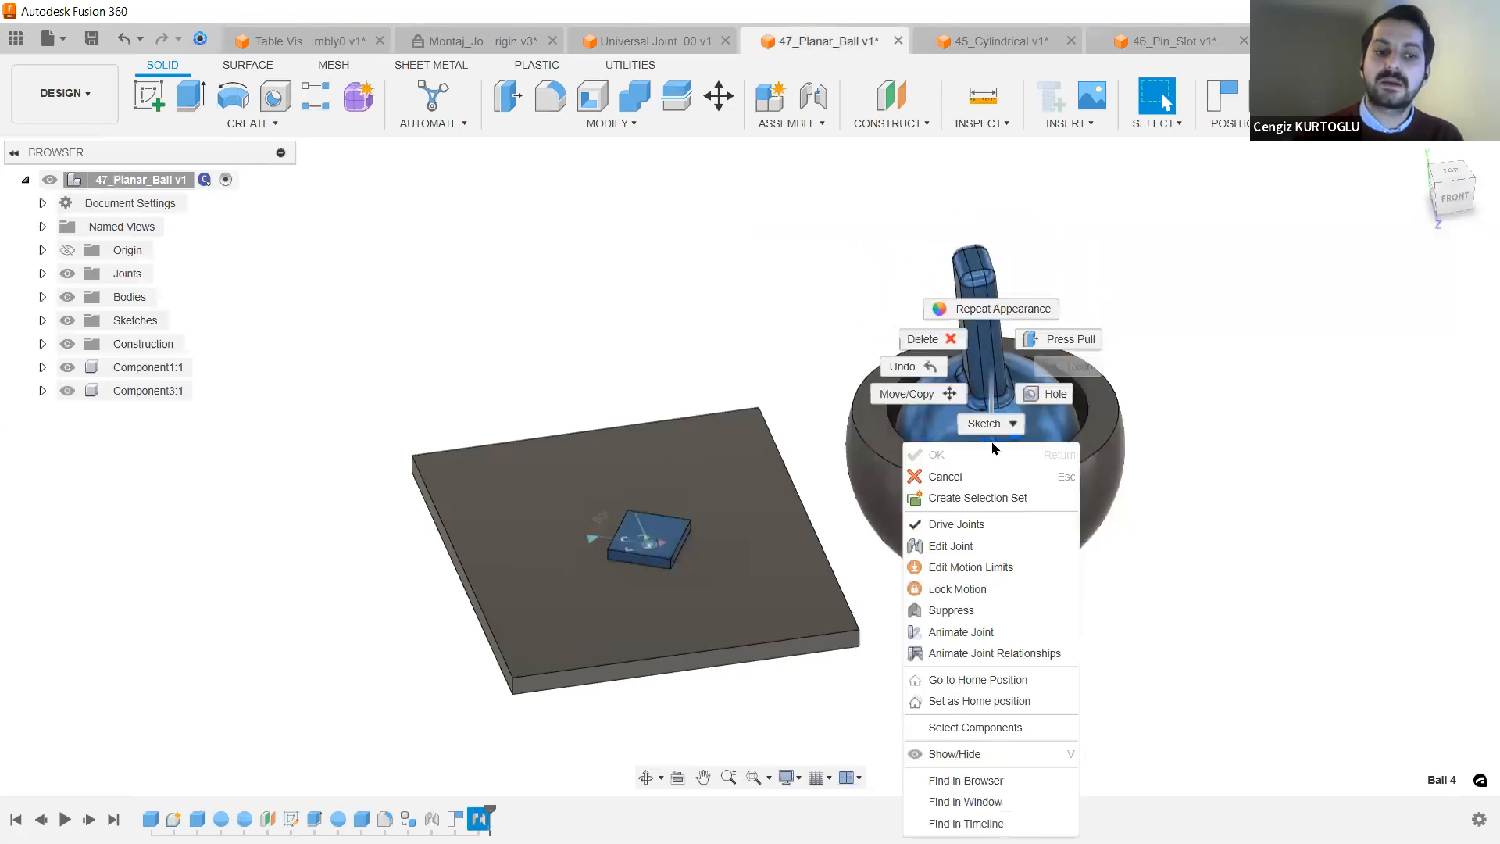
{"action": "left_click", "coordinate": [966, 547]}
{"action": "middle_click_drag", "start_coordinate": [842, 215], "coordinate": [597, 205]}
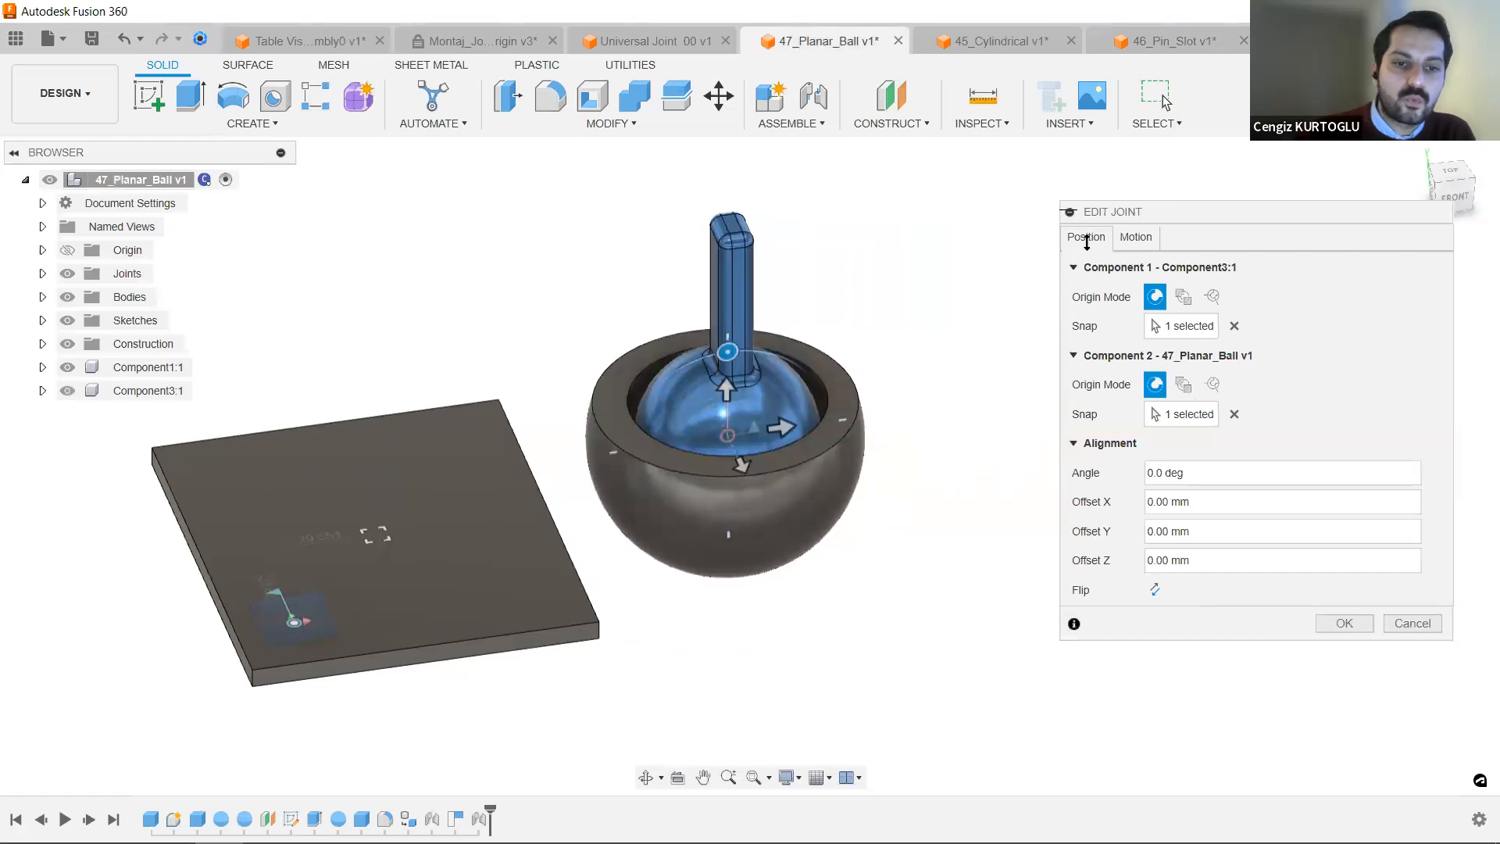
{"action": "left_click", "coordinate": [1136, 236]}
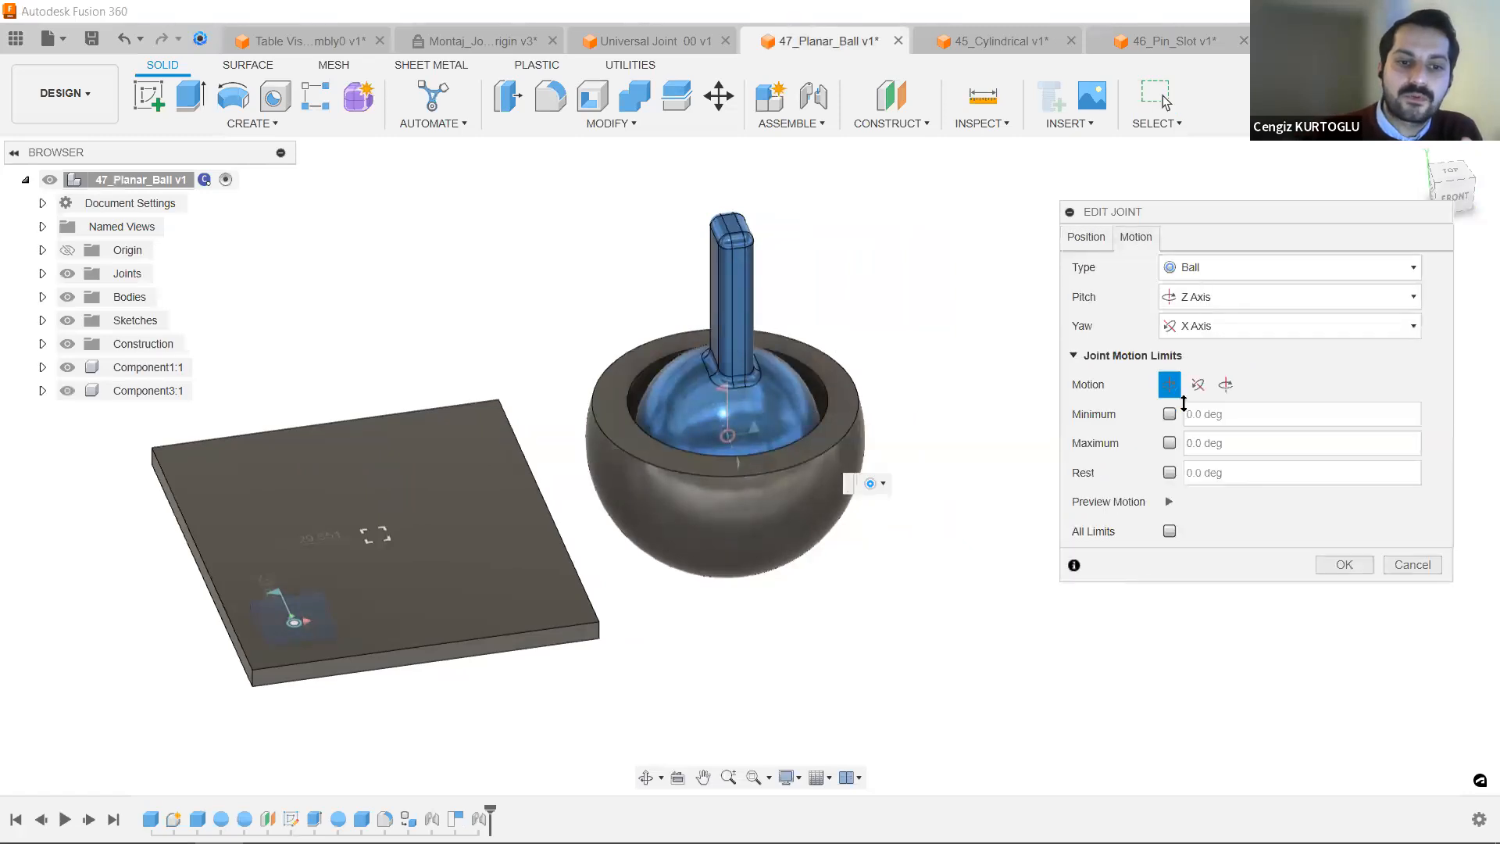
{"action": "left_click", "coordinate": [1234, 267]}
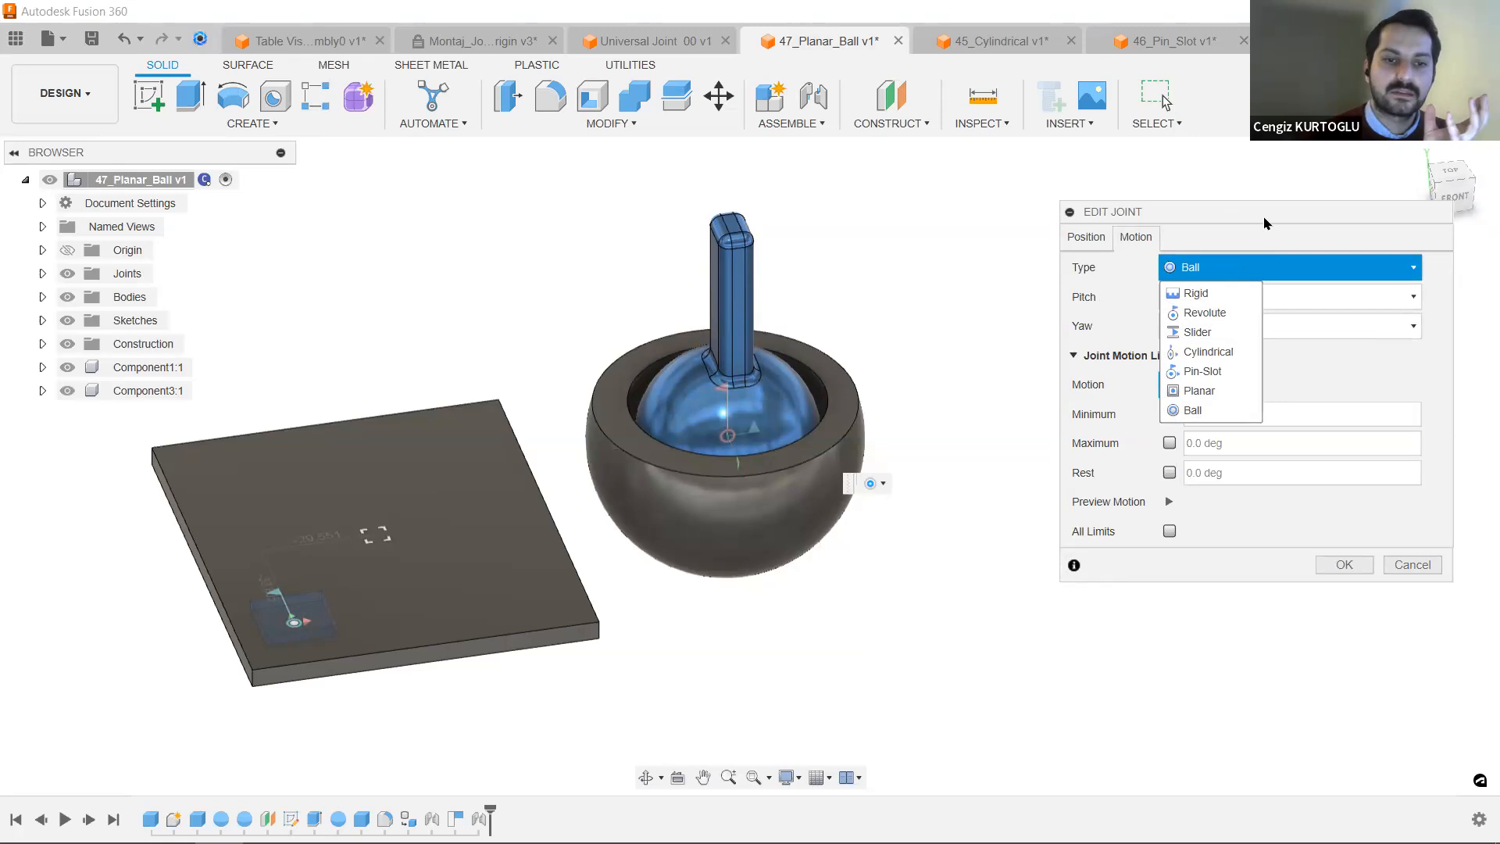
{"action": "left_click_drag", "start_coordinate": [1264, 219], "coordinate": [1232, 195]}
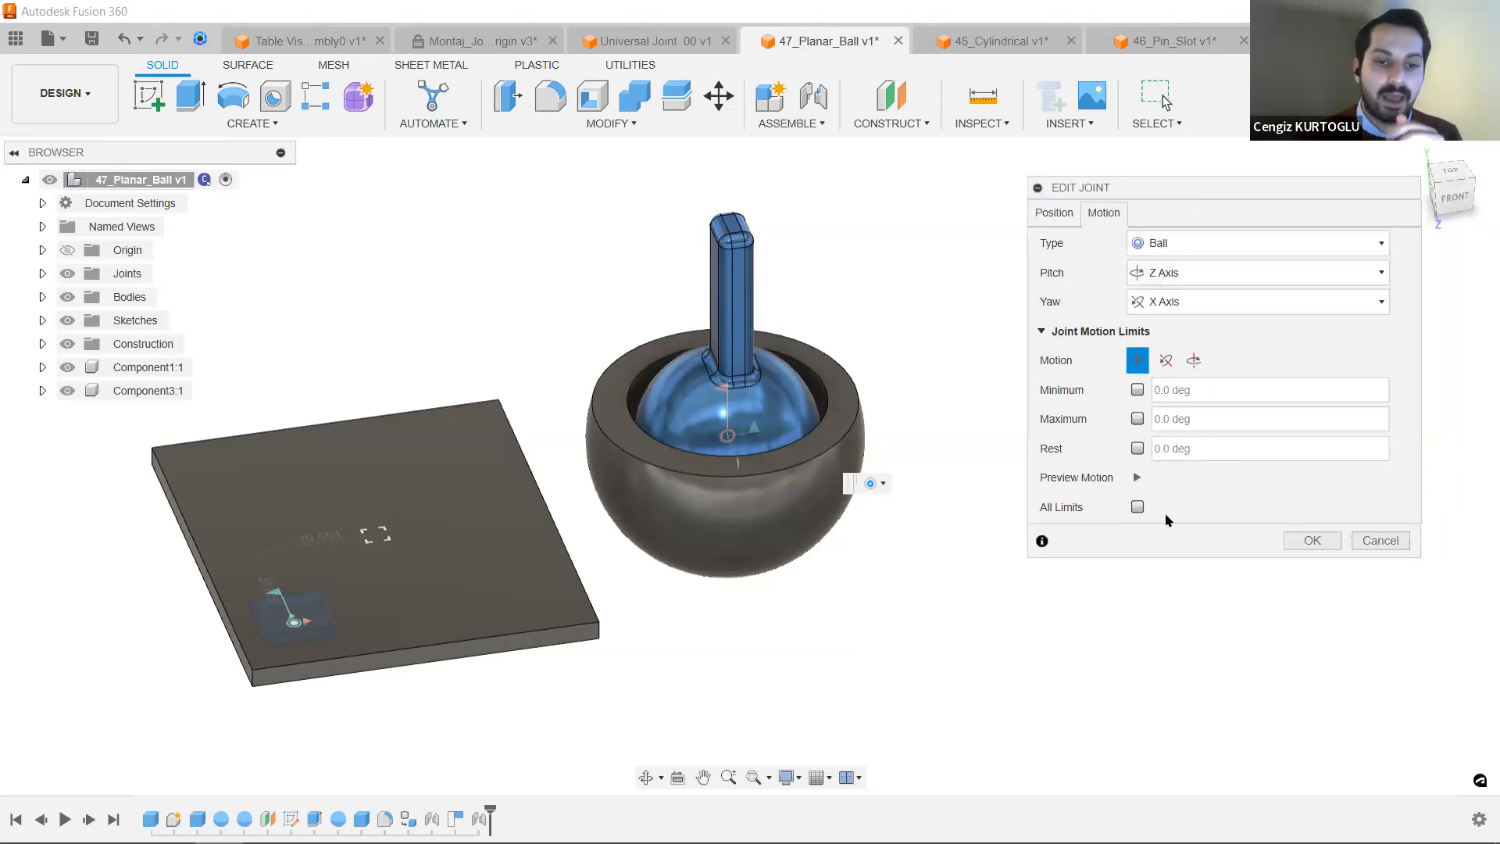
{"action": "left_click", "coordinate": [1137, 477]}
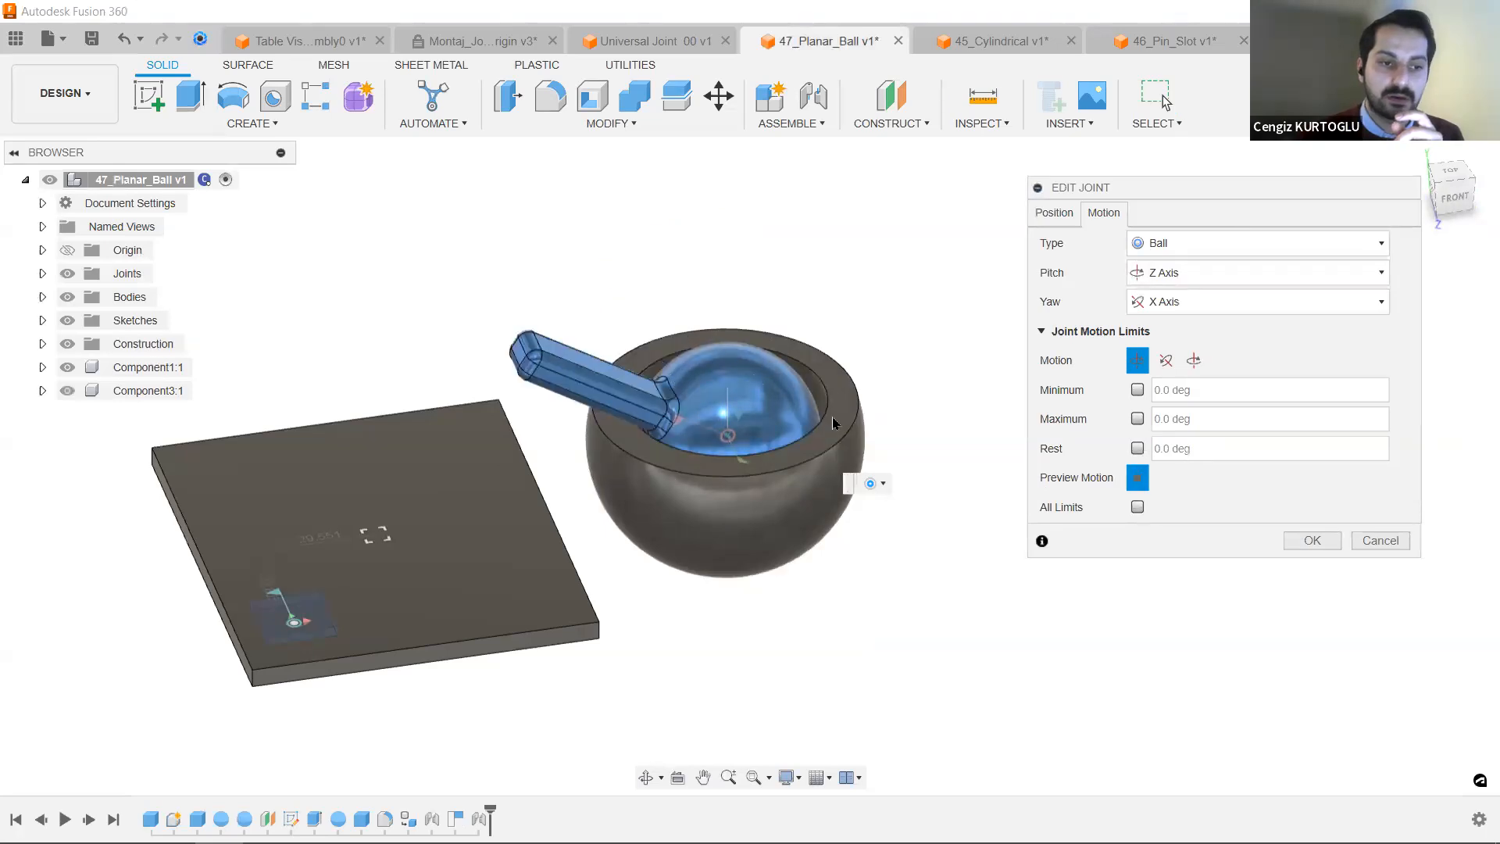
{"action": "left_click", "coordinate": [1317, 540]}
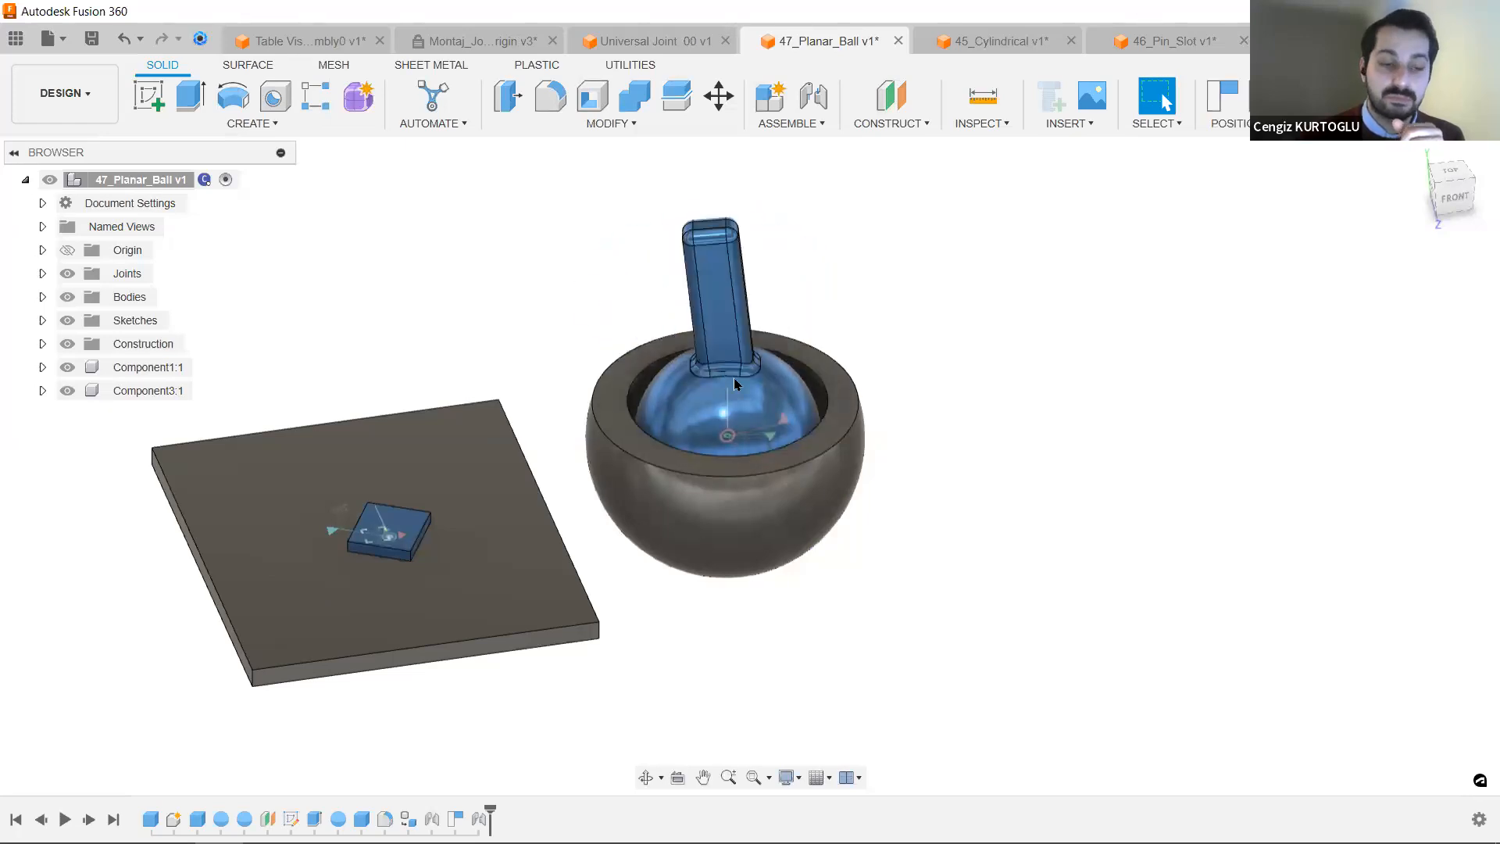
Slide and rotate the small blue block across the flat plate to test its planar joint.
{"action": "scroll", "coordinate": [742, 496], "scroll_direction": "up", "scroll_amount": 4}
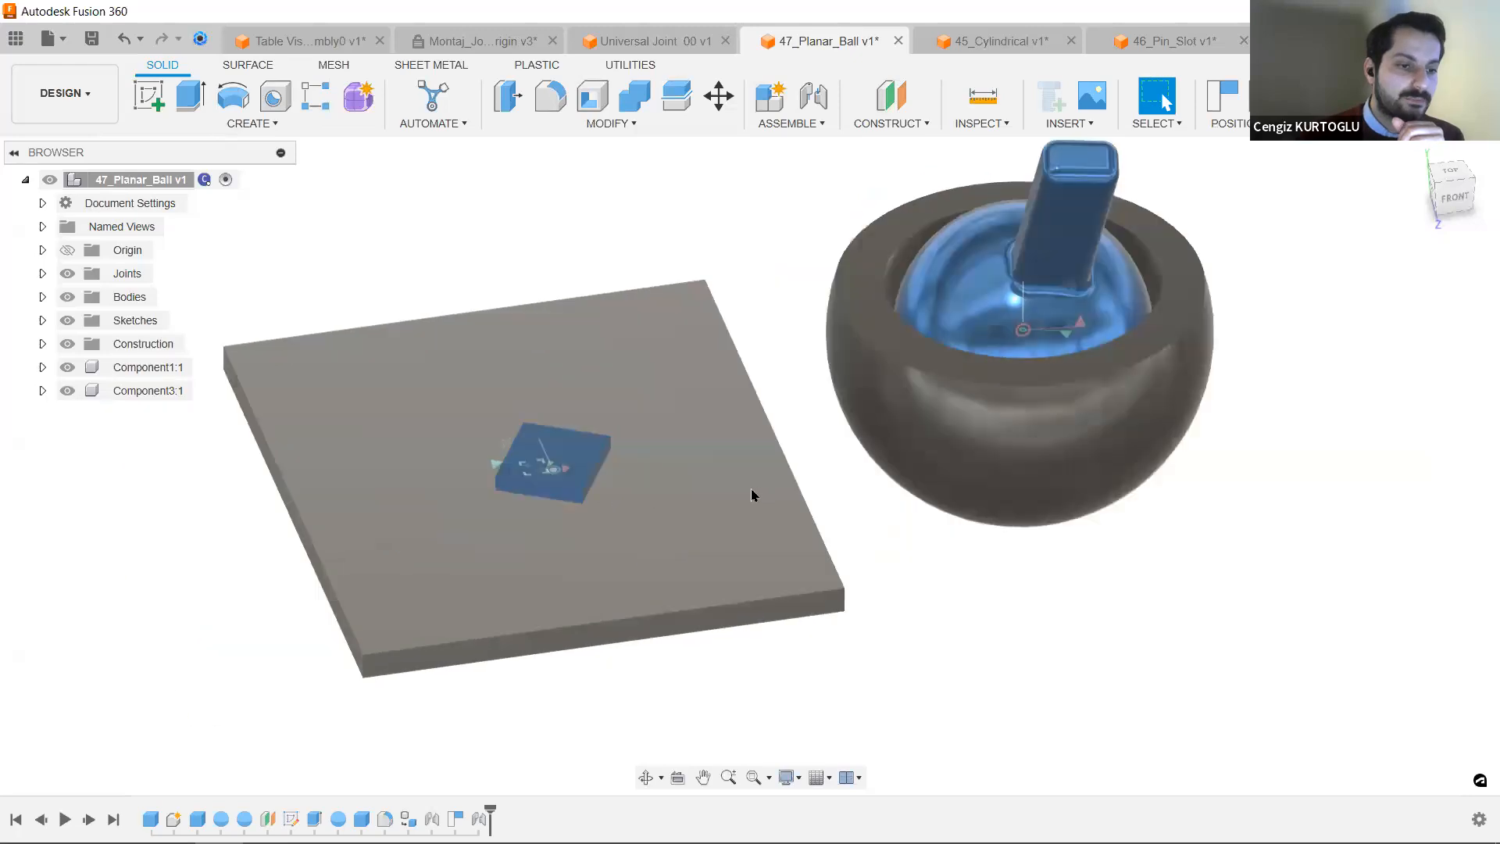
{"action": "scroll", "coordinate": [707, 449], "scroll_direction": "up", "scroll_amount": 2}
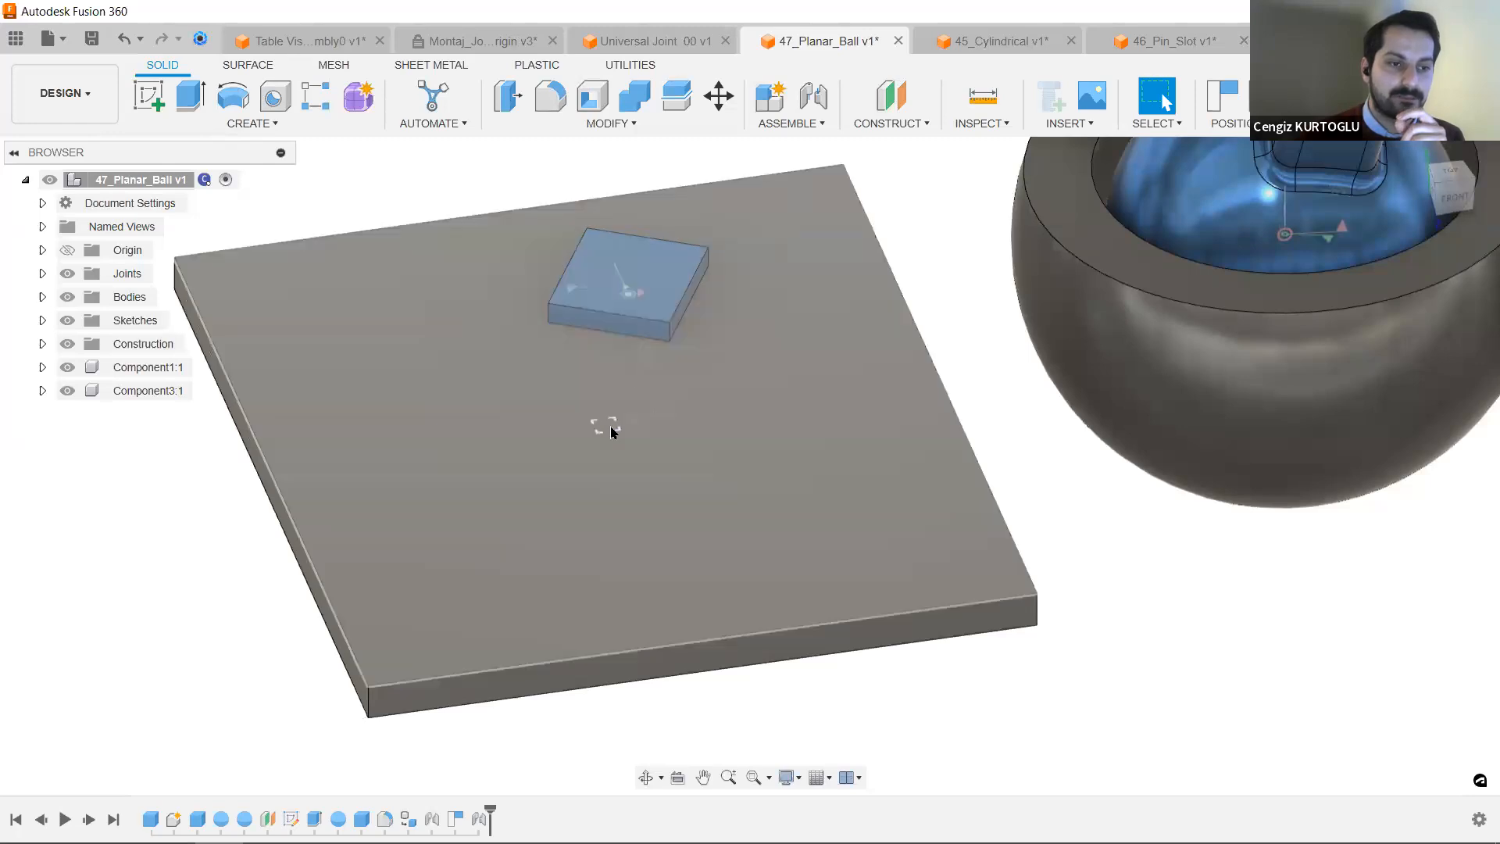
{"action": "double_click", "coordinate": [630, 295]}
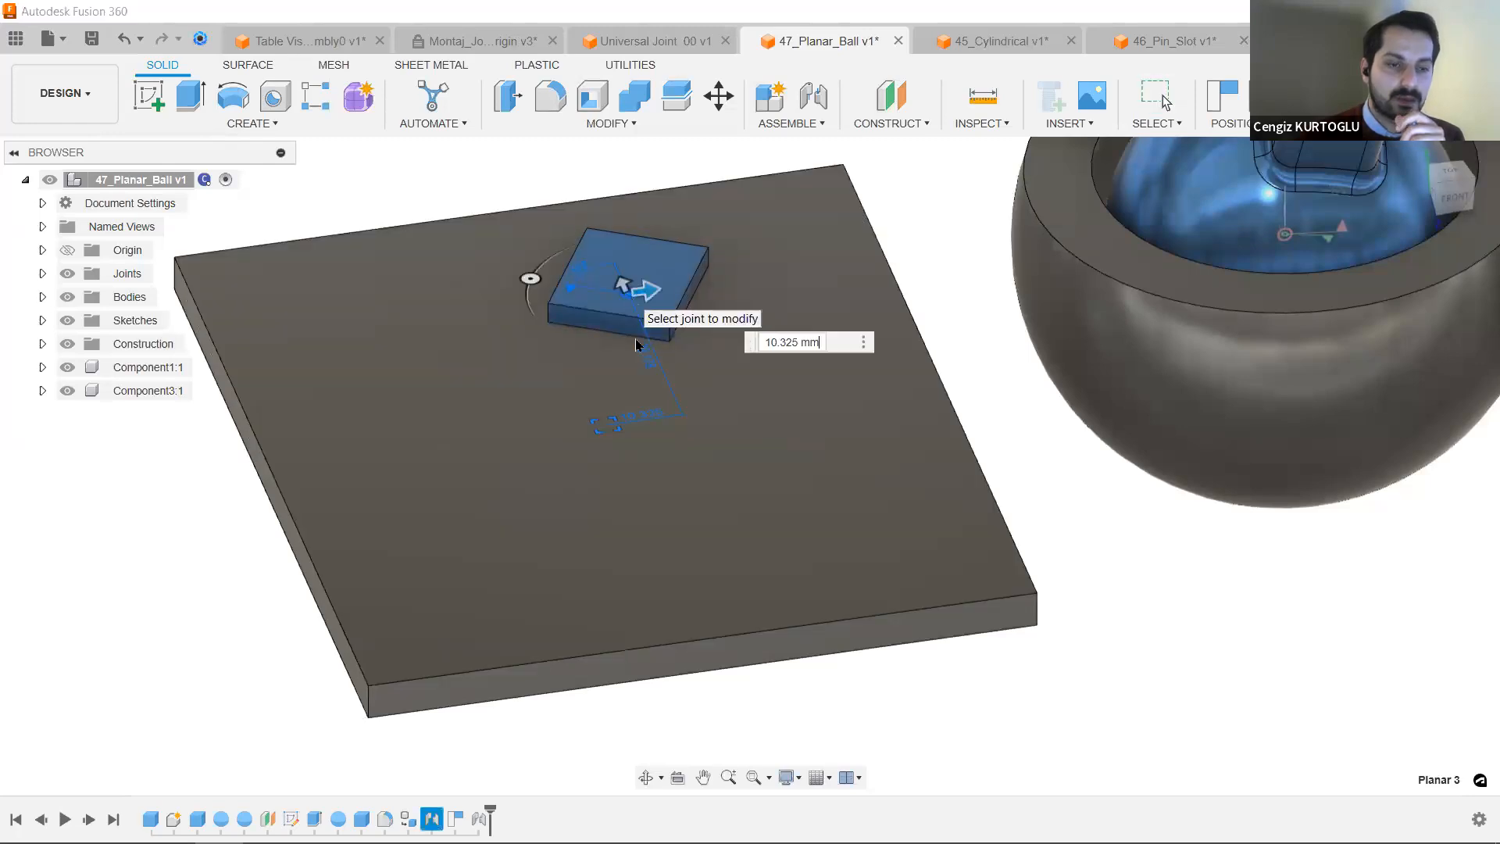
{"action": "left_click_drag", "start_coordinate": [653, 290], "coordinate": [677, 480]}
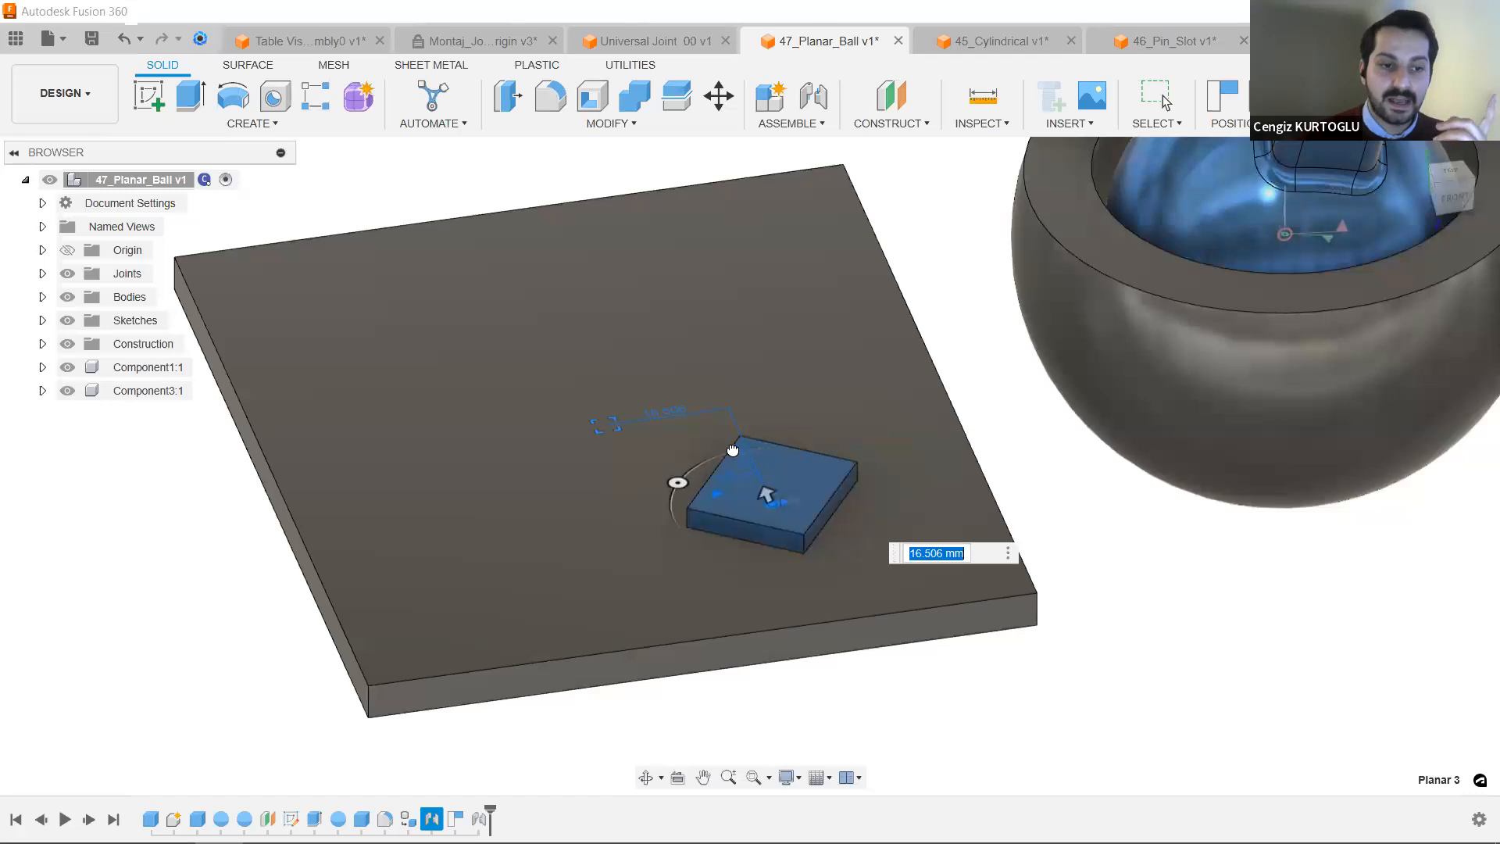
{"action": "left_click_drag", "start_coordinate": [799, 498], "coordinate": [511, 333]}
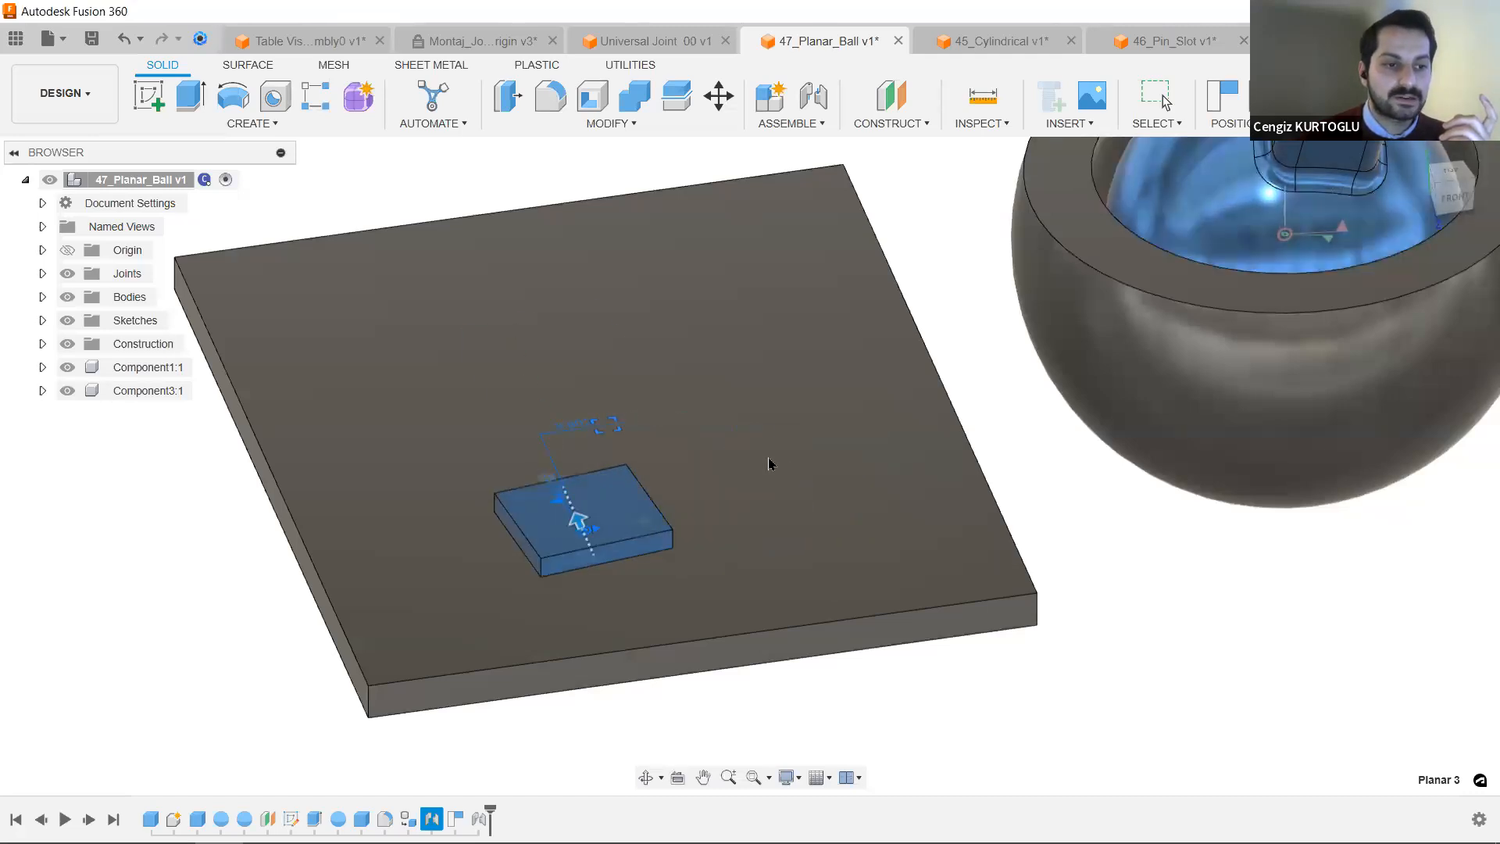
{"action": "left_click", "coordinate": [1211, 610]}
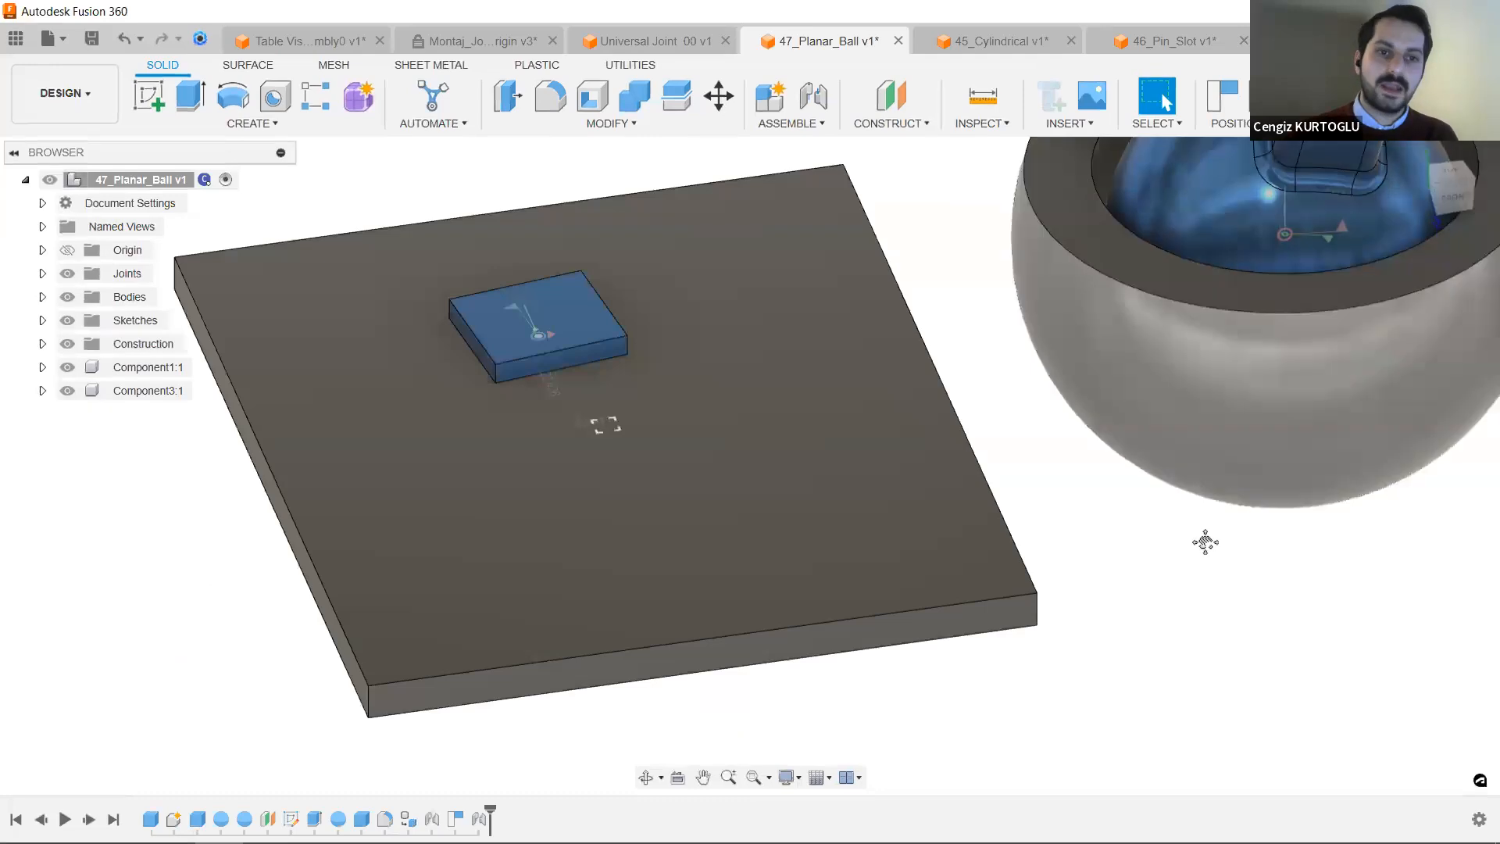
Switch to the Universal Joint 00 document and examine the assembled blocks, link plates and shafts.
{"action": "left_click", "coordinate": [646, 47]}
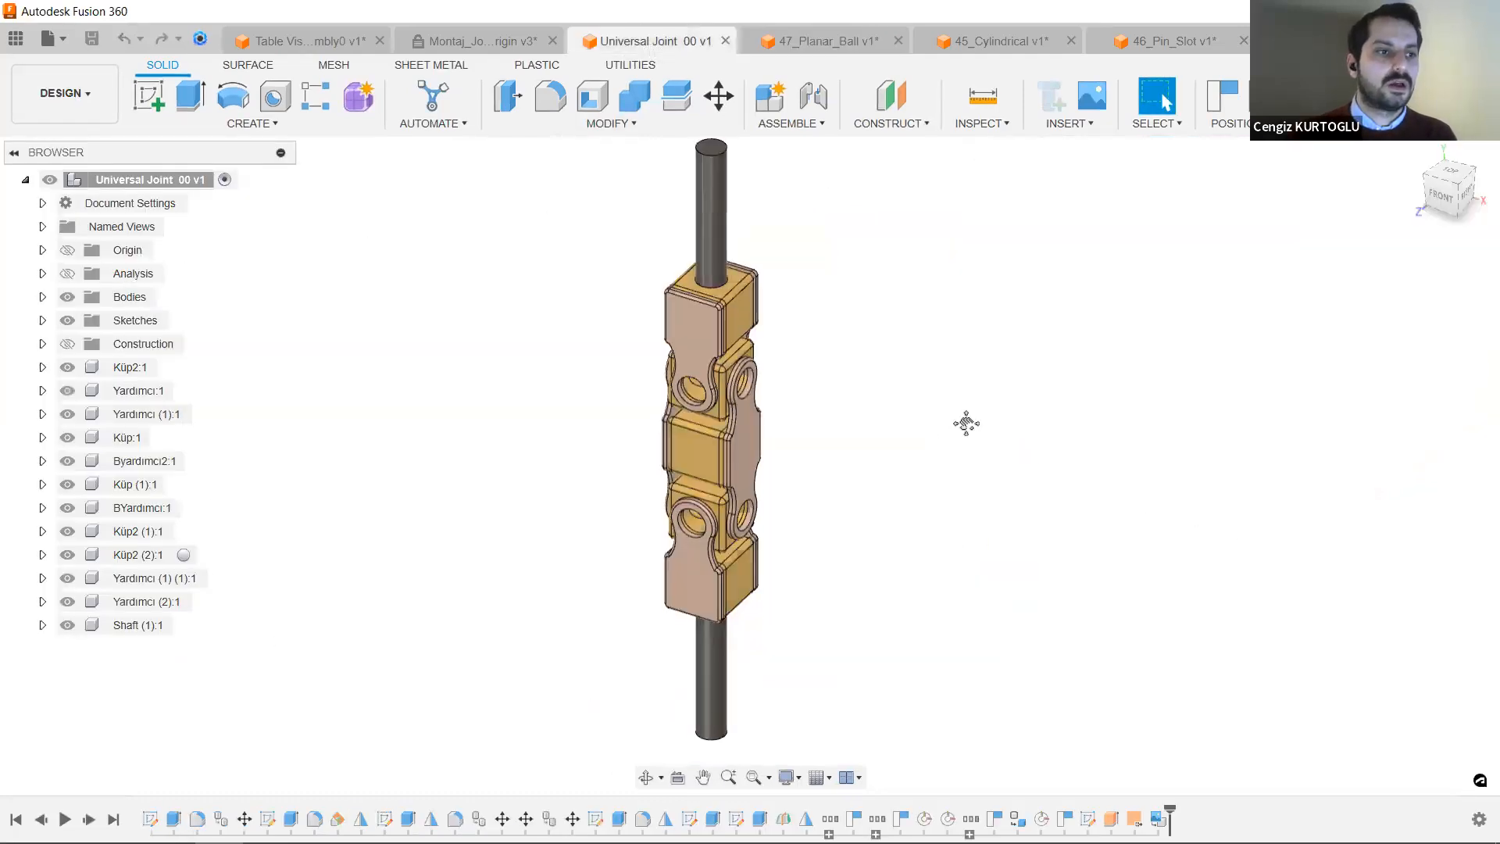
{"action": "left_click", "coordinate": [1307, 41]}
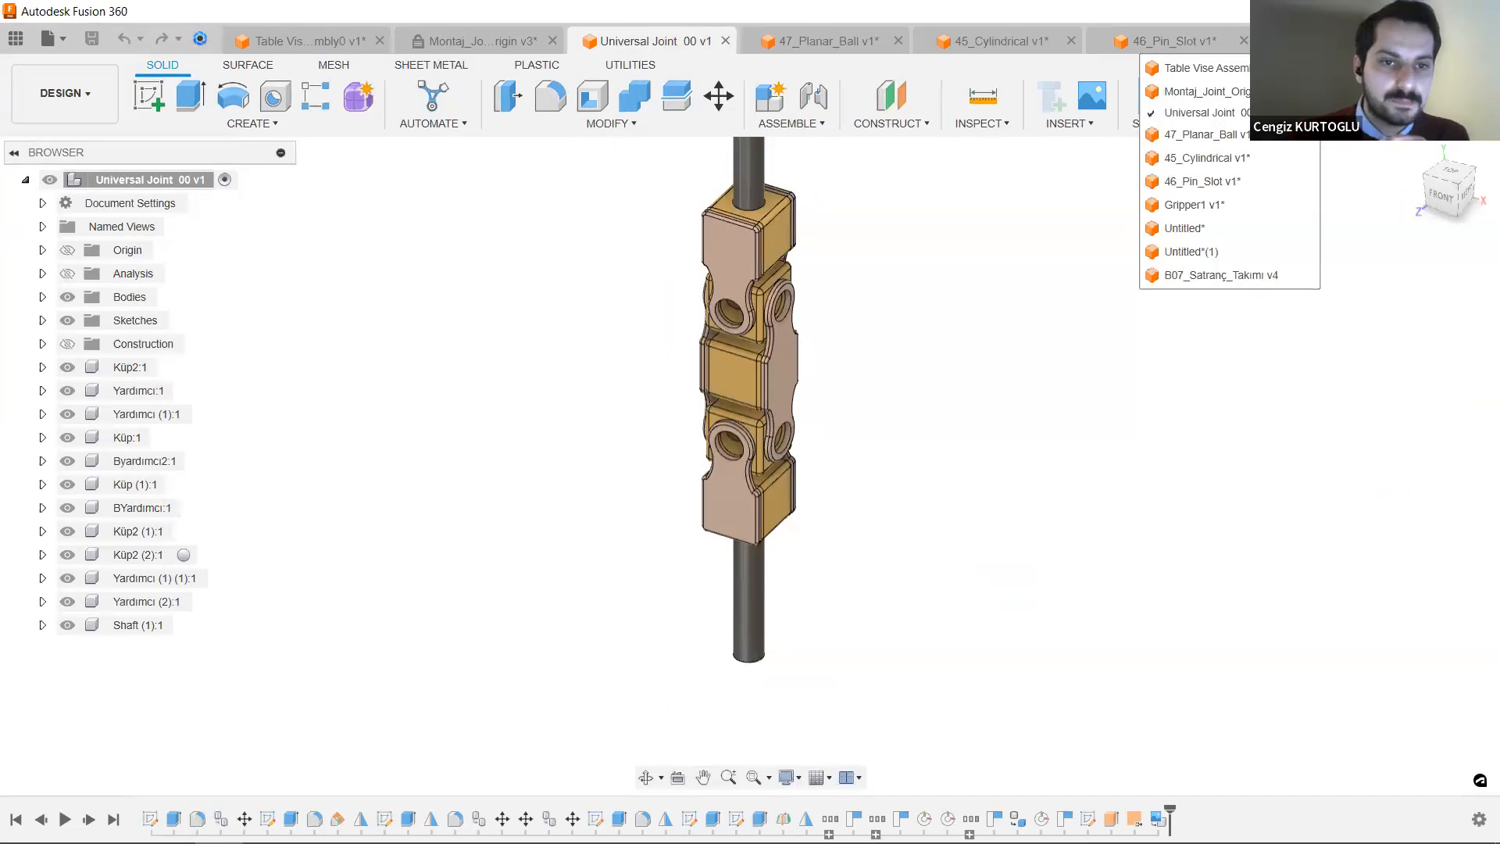
{"action": "left_click", "coordinate": [888, 425]}
{"action": "middle_click_drag", "start_coordinate": [888, 424], "coordinate": [921, 485]}
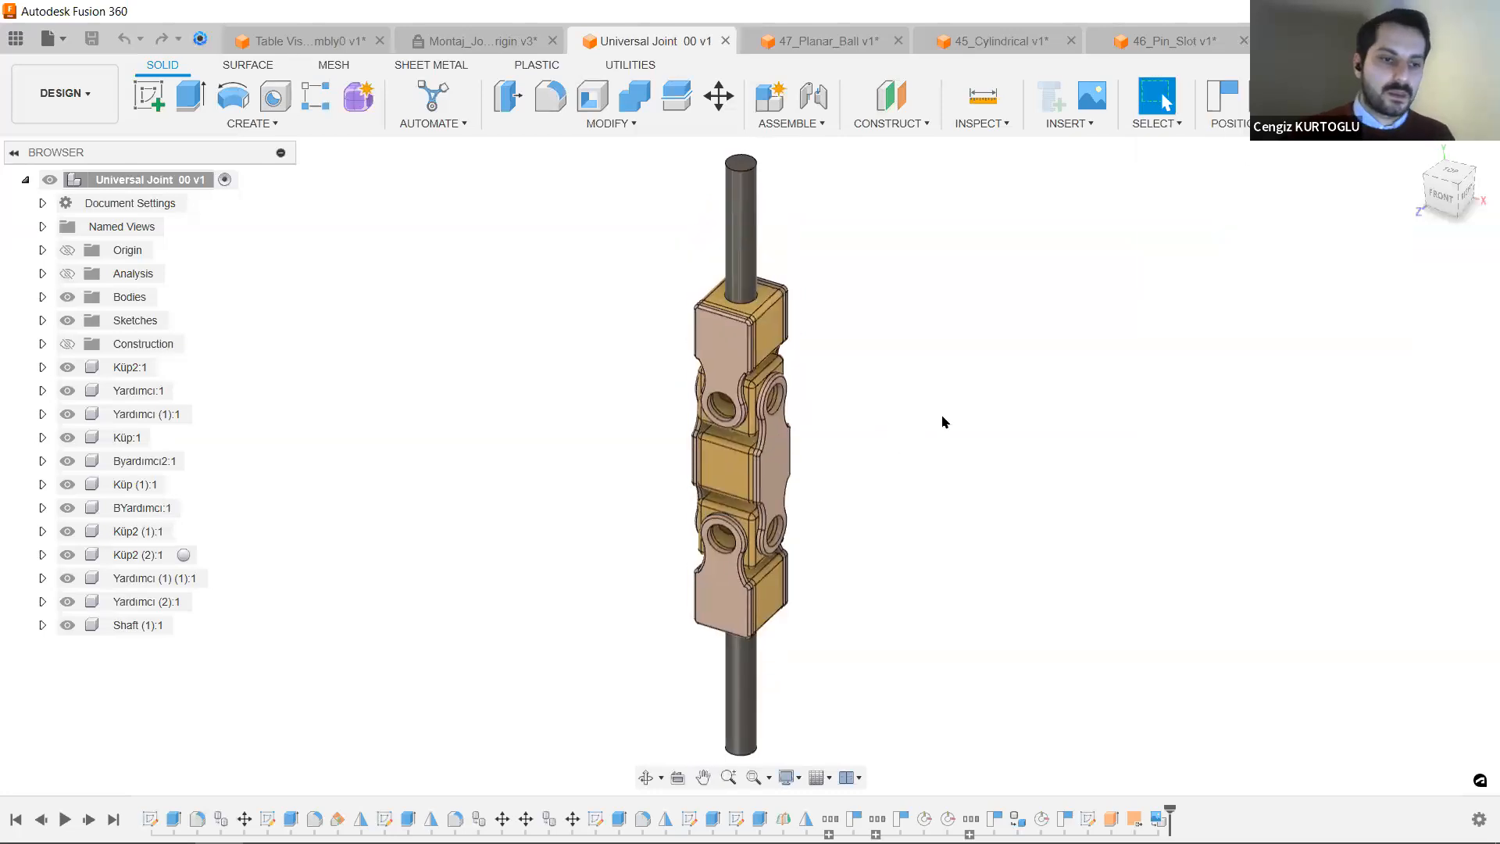
{"action": "middle_click_drag", "start_coordinate": [935, 423], "coordinate": [909, 386]}
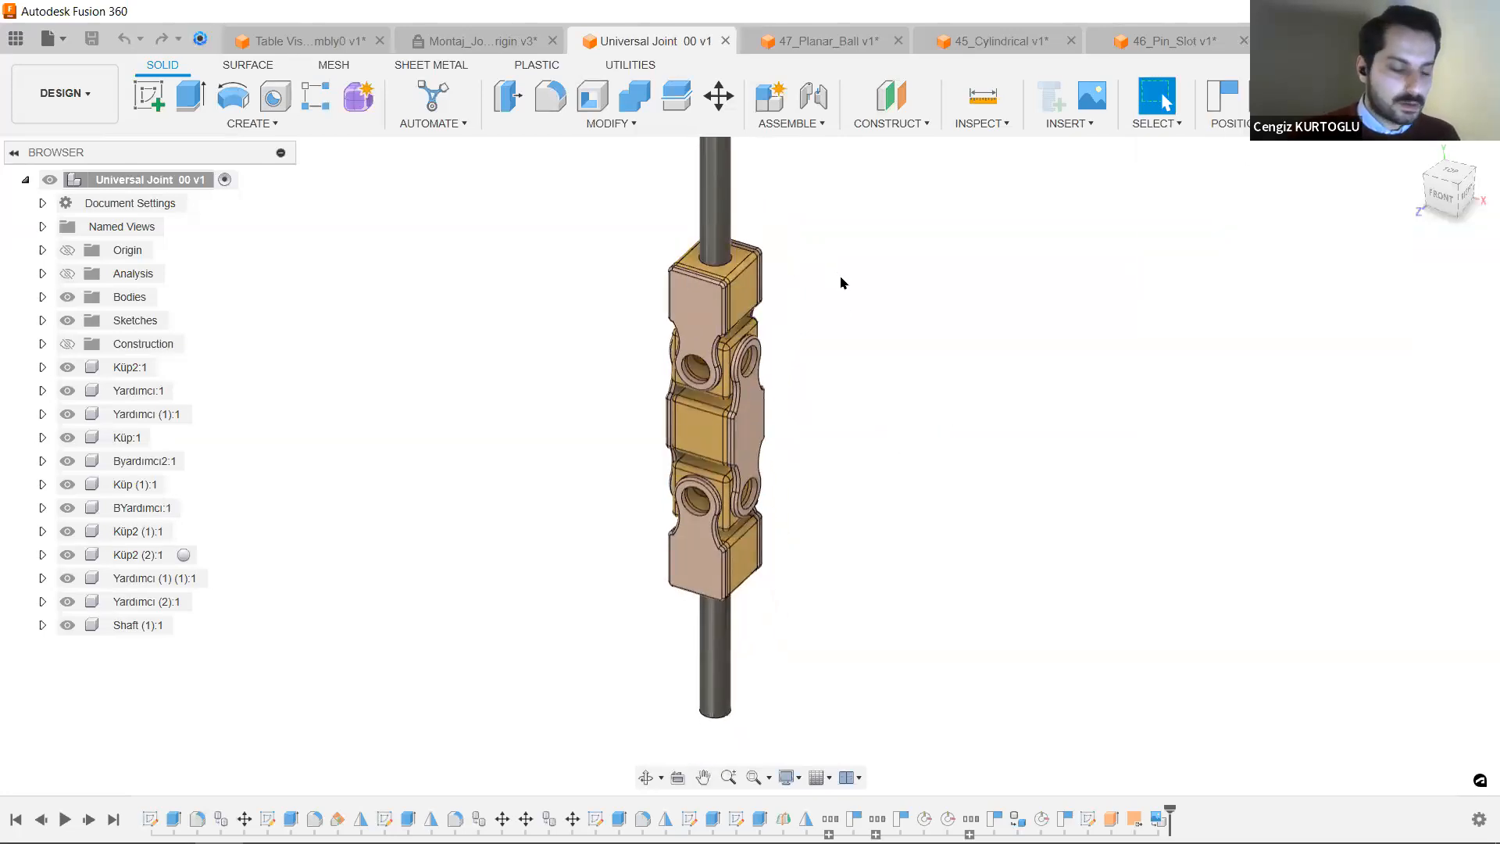
{"action": "middle_click_drag", "start_coordinate": [830, 308], "coordinate": [803, 272], "text": "shift"}
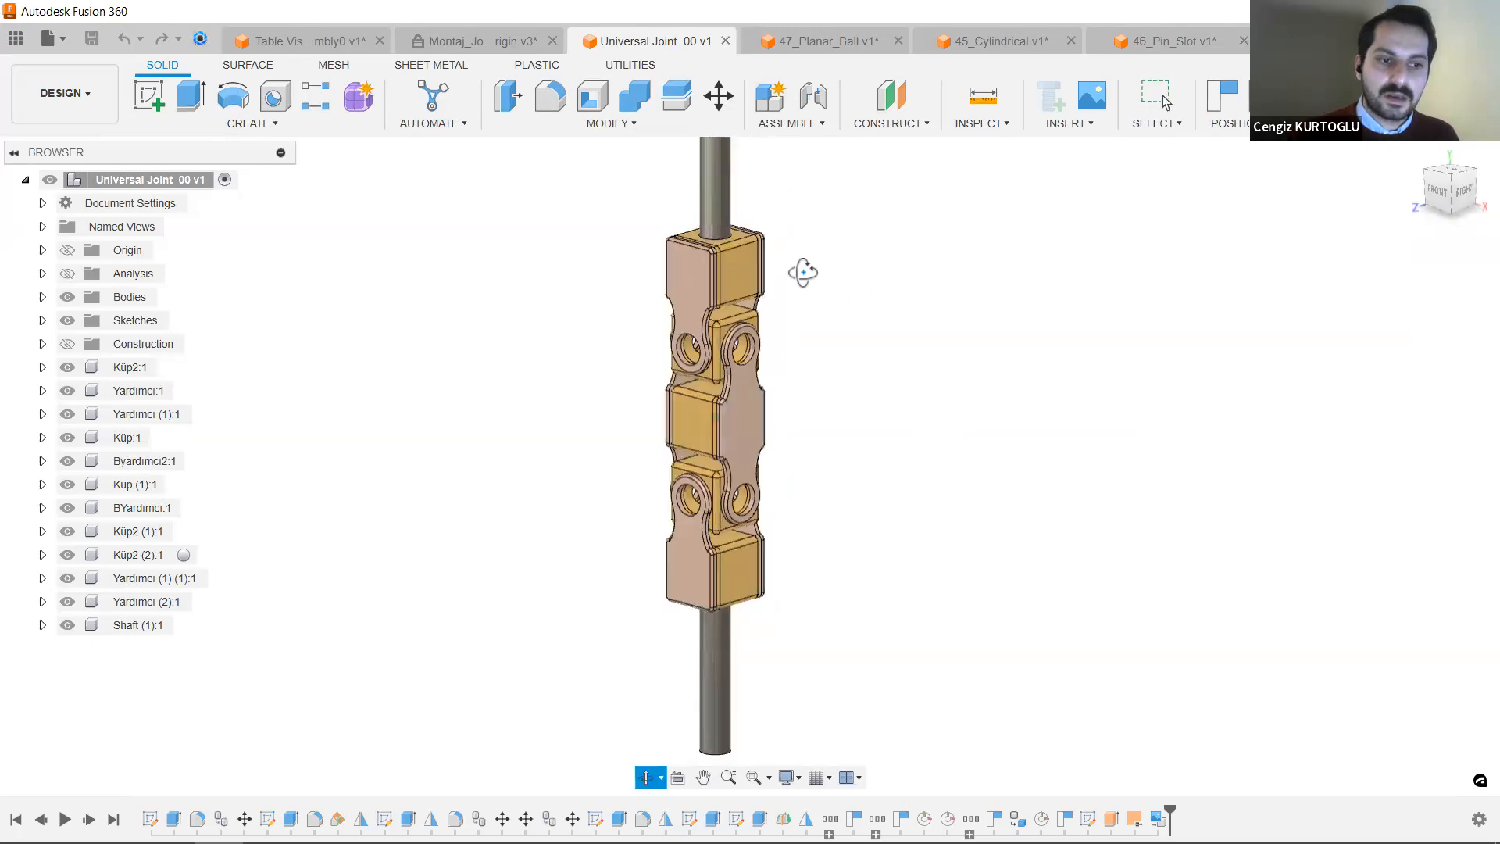
Pull the link plates of the upper block away from the assembly and undo the moves.
{"action": "left_click_drag", "start_coordinate": [730, 251], "coordinate": [544, 249]}
{"action": "key", "text": "ctrl+z"}
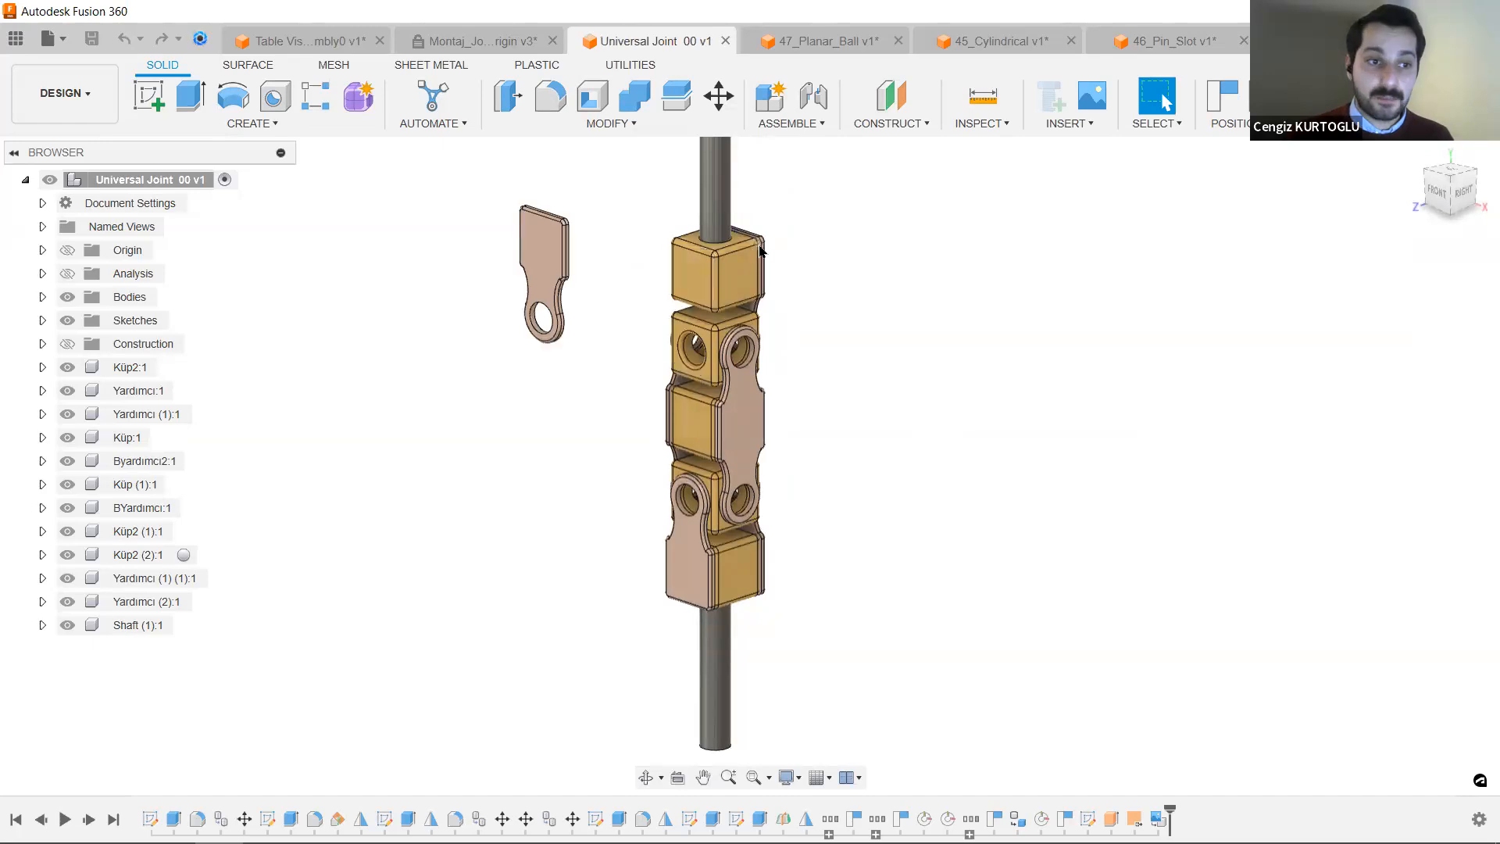
{"action": "left_click_drag", "start_coordinate": [763, 244], "coordinate": [844, 232]}
{"action": "key", "text": "ctrl+z"}
{"action": "key", "text": "ctrl+z"}
Select the lower shaft and locate it among the root component's bodies, clear the selection and inspect the assembly.
{"action": "scroll", "coordinate": [827, 606], "scroll_direction": "up", "scroll_amount": 2}
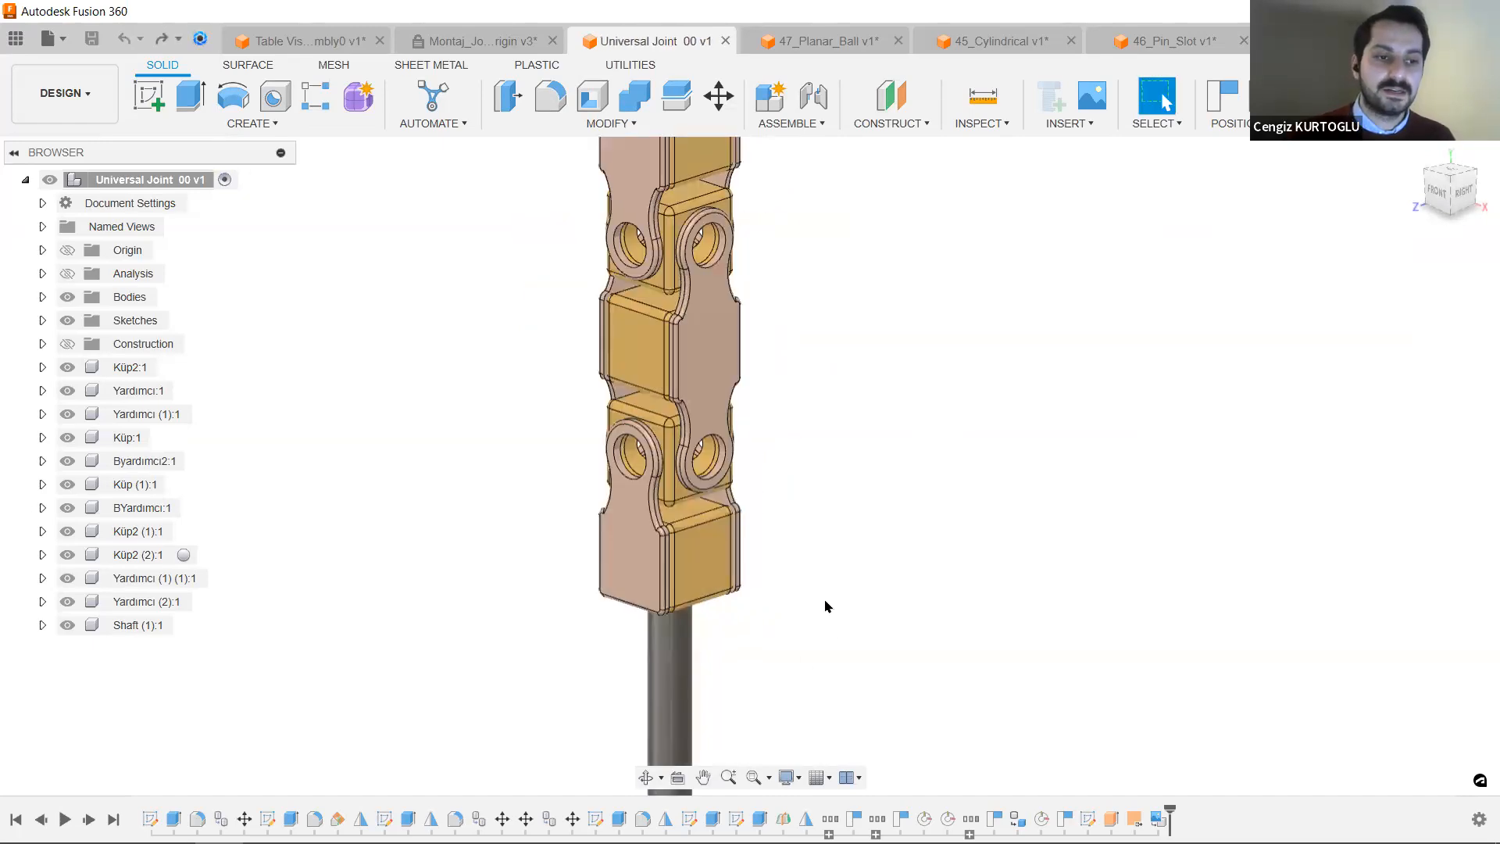
{"action": "scroll", "coordinate": [686, 579], "scroll_direction": "down", "scroll_amount": 3}
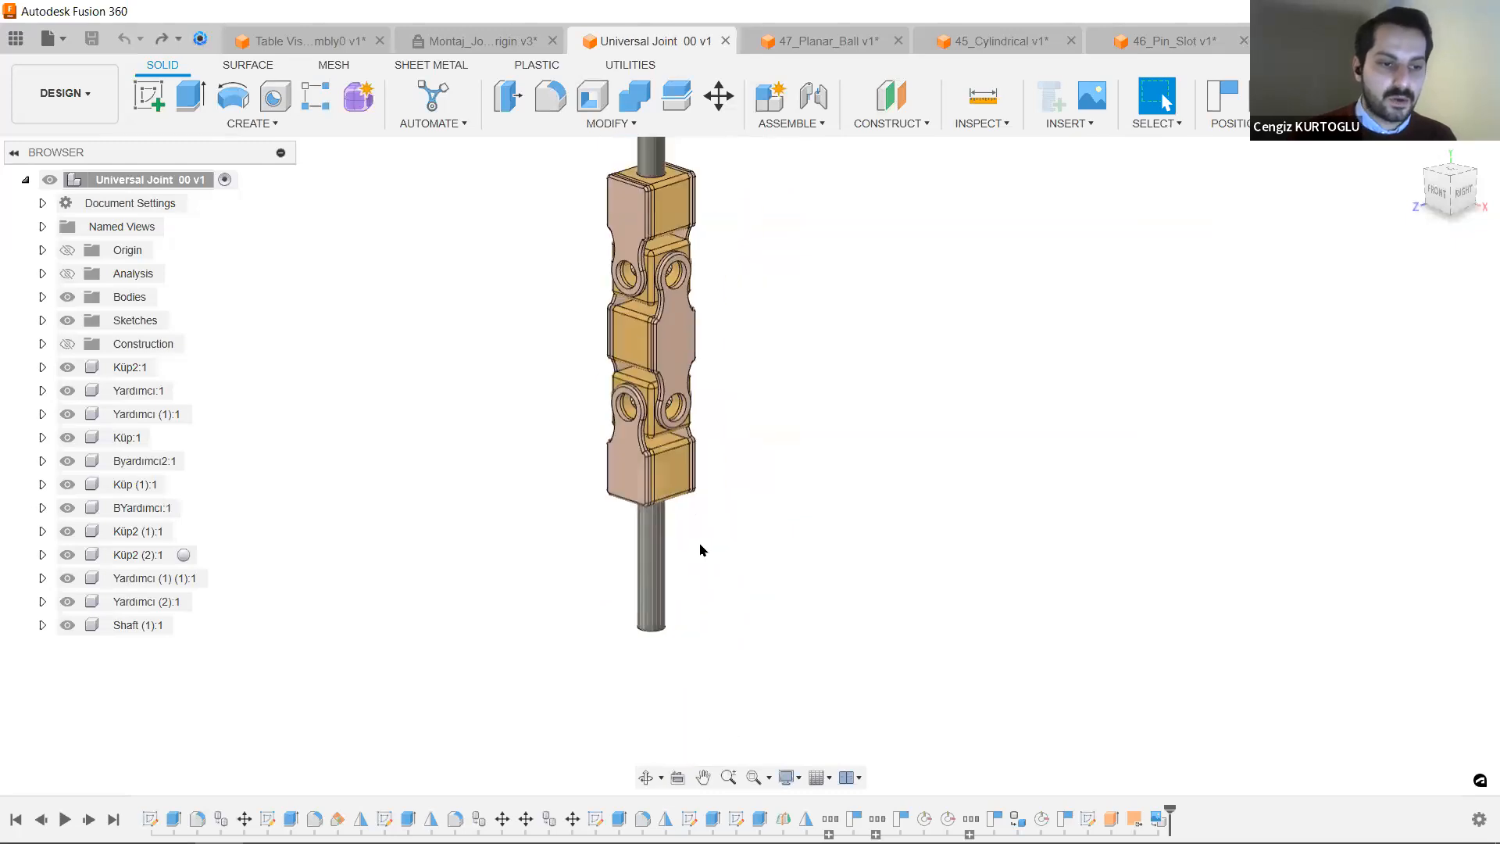
{"action": "left_click_drag", "start_coordinate": [723, 552], "coordinate": [498, 664]}
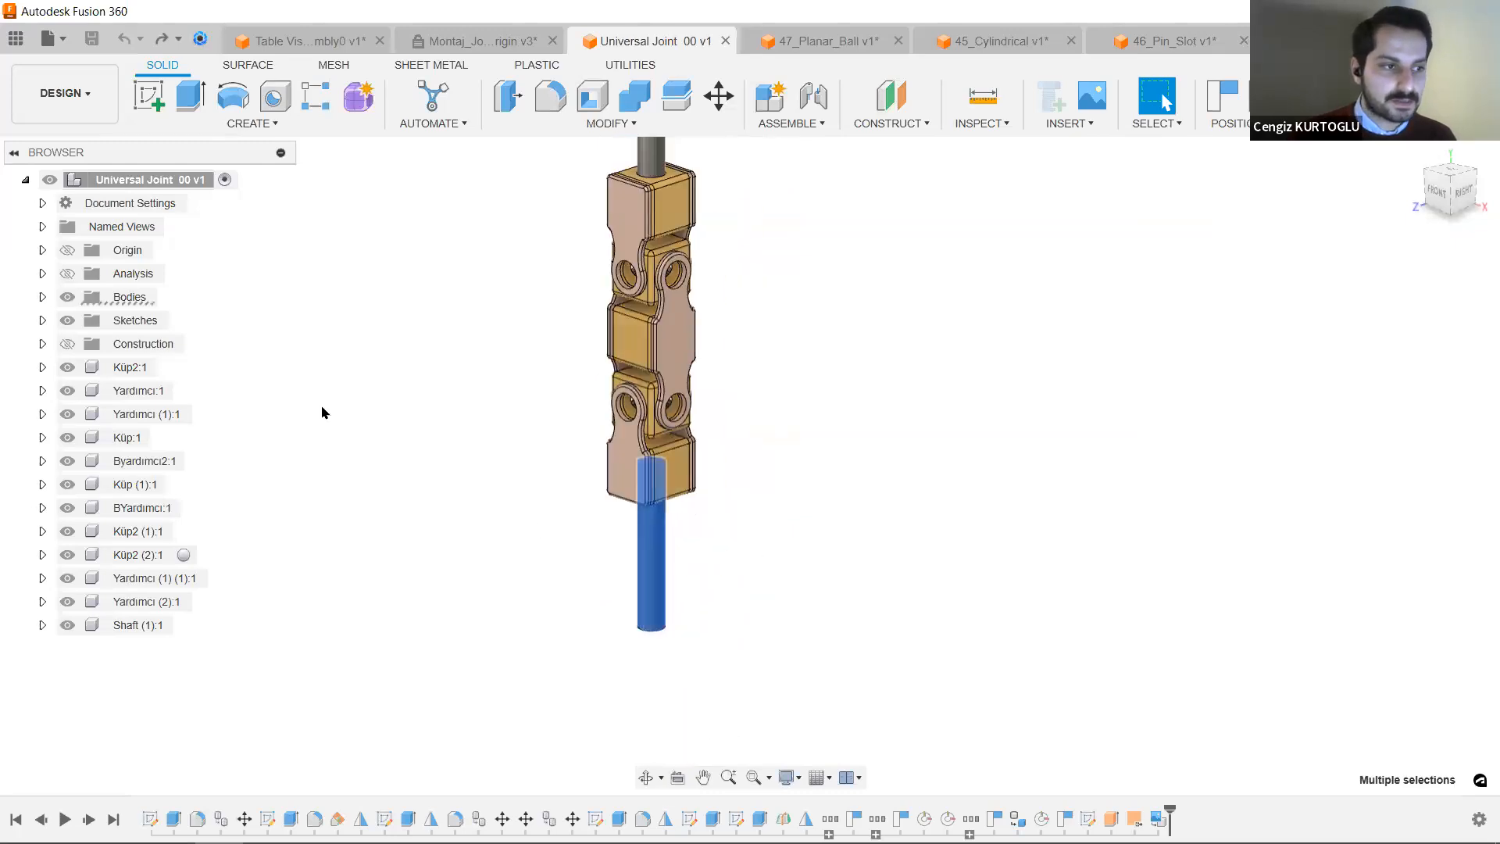
{"action": "left_click", "coordinate": [43, 298]}
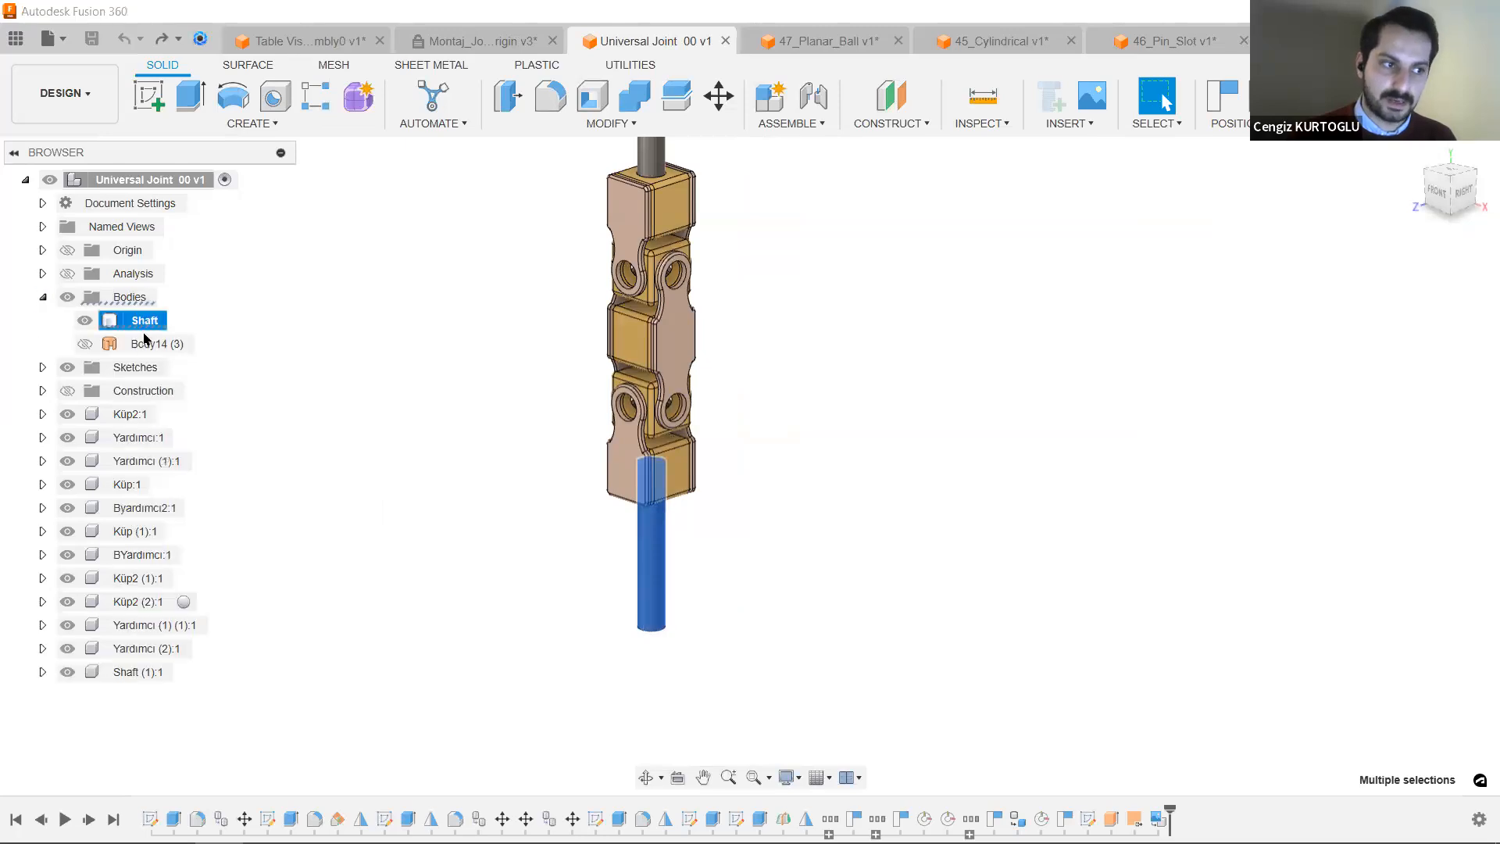
{"action": "left_click", "coordinate": [723, 498]}
{"action": "scroll", "coordinate": [731, 471], "scroll_direction": "up", "scroll_amount": 6}
{"action": "scroll", "coordinate": [797, 536], "scroll_direction": "down", "scroll_amount": 5}
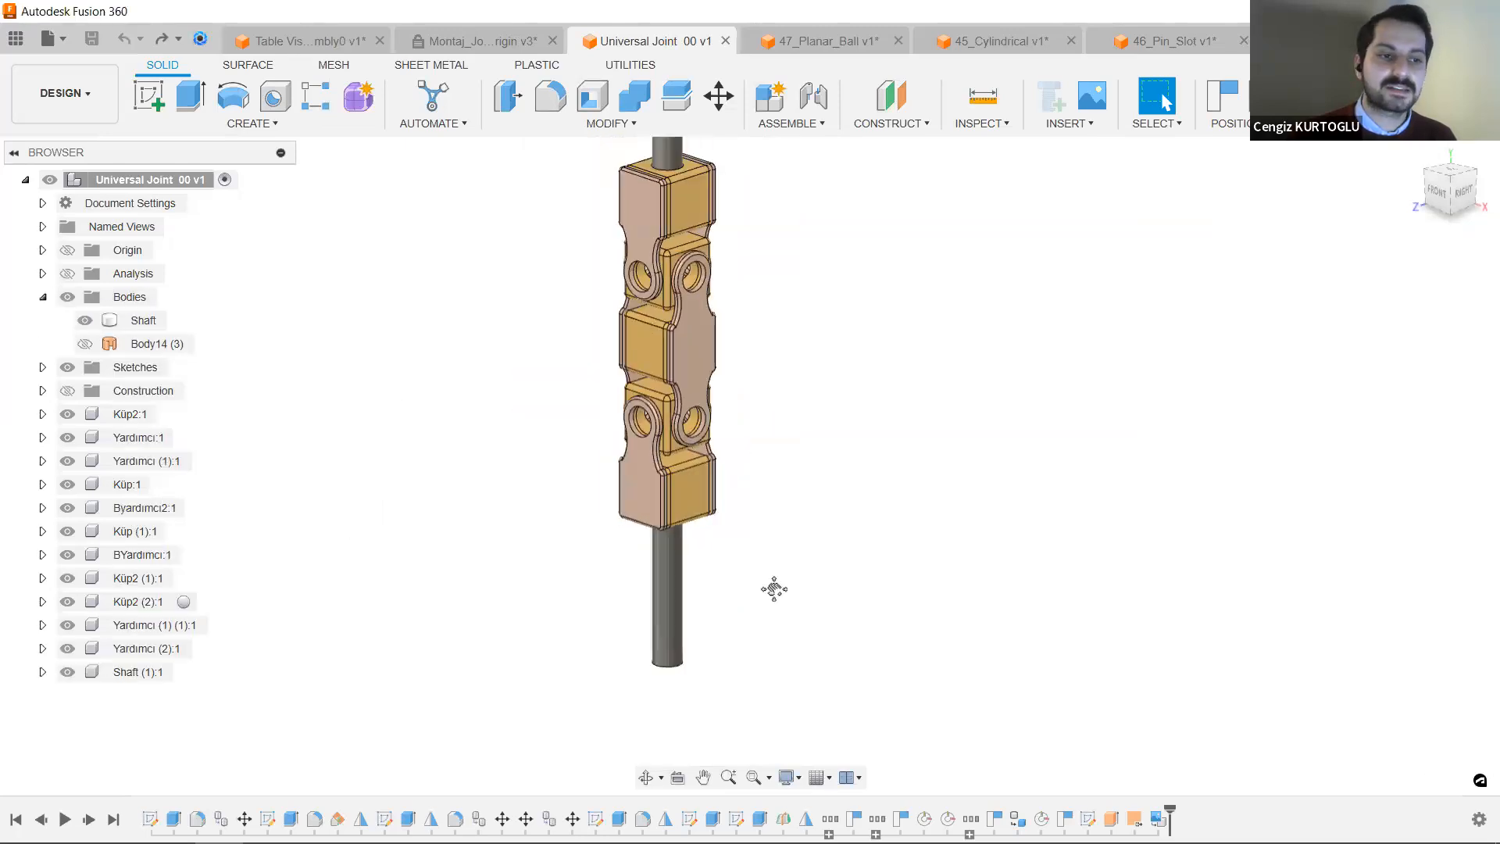
{"action": "middle_click_drag", "start_coordinate": [775, 589], "coordinate": [755, 643]}
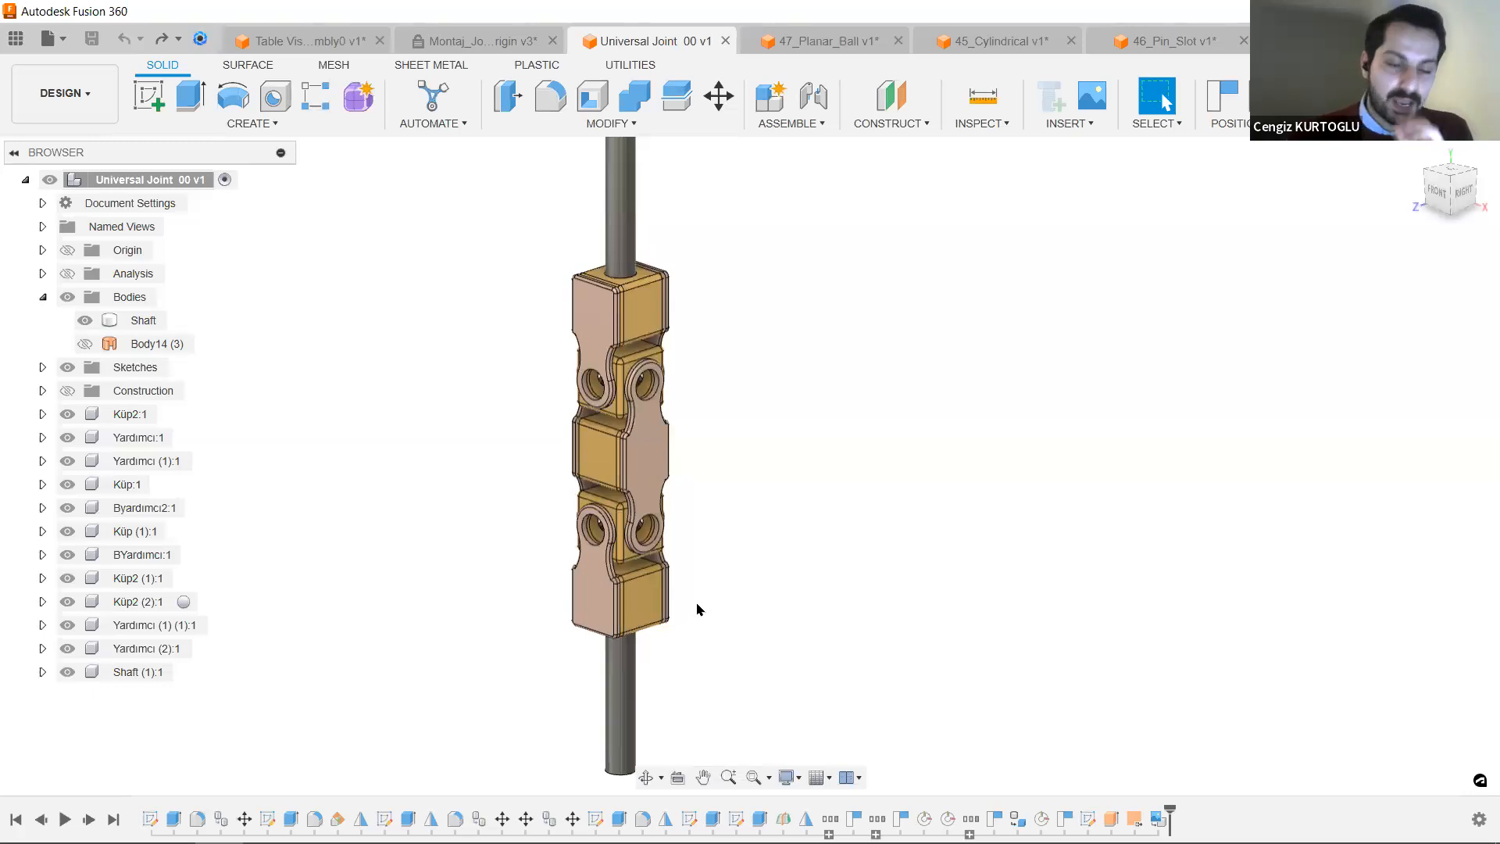
Try pulling the lowest cube and its two side plates away from the assembly separately, and undo these moves.
{"action": "scroll", "coordinate": [711, 590], "scroll_direction": "up", "scroll_amount": 4}
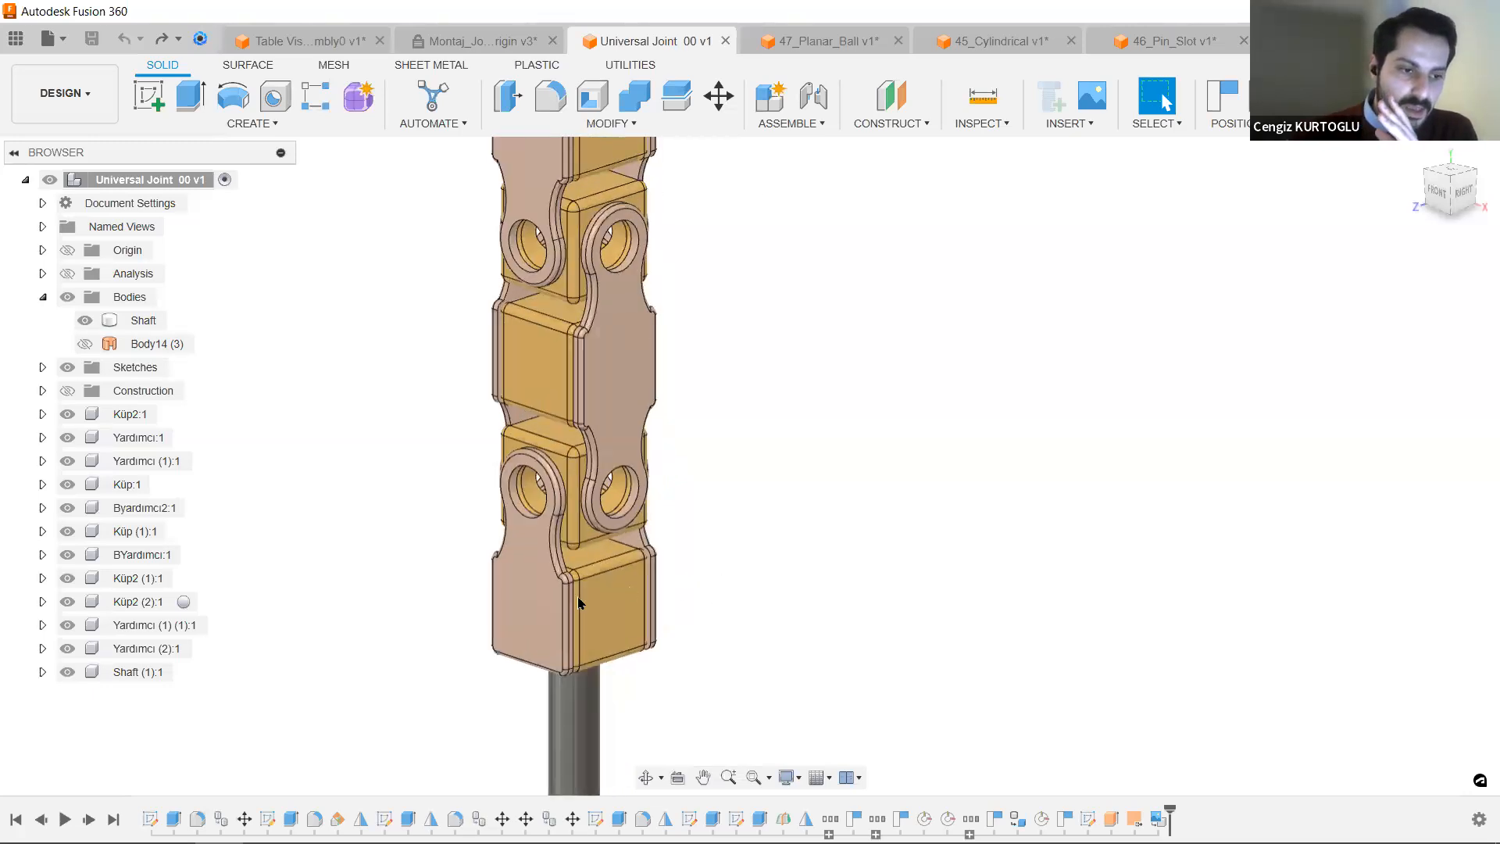
{"action": "left_click_drag", "start_coordinate": [613, 605], "coordinate": [983, 501]}
{"action": "left_click_drag", "start_coordinate": [538, 586], "coordinate": [249, 494]}
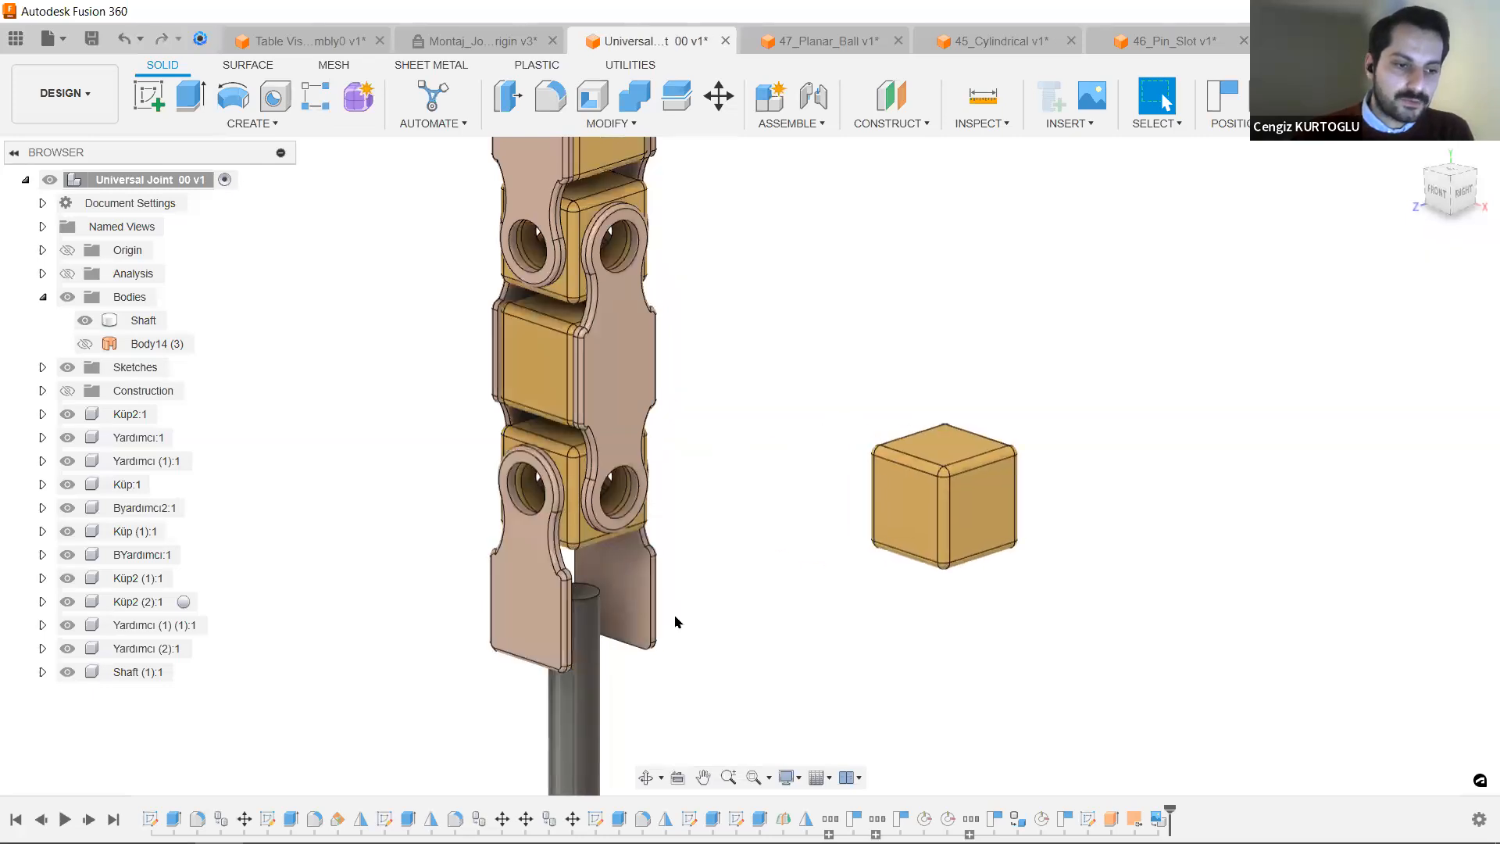
{"action": "left_click_drag", "start_coordinate": [625, 587], "coordinate": [1018, 405]}
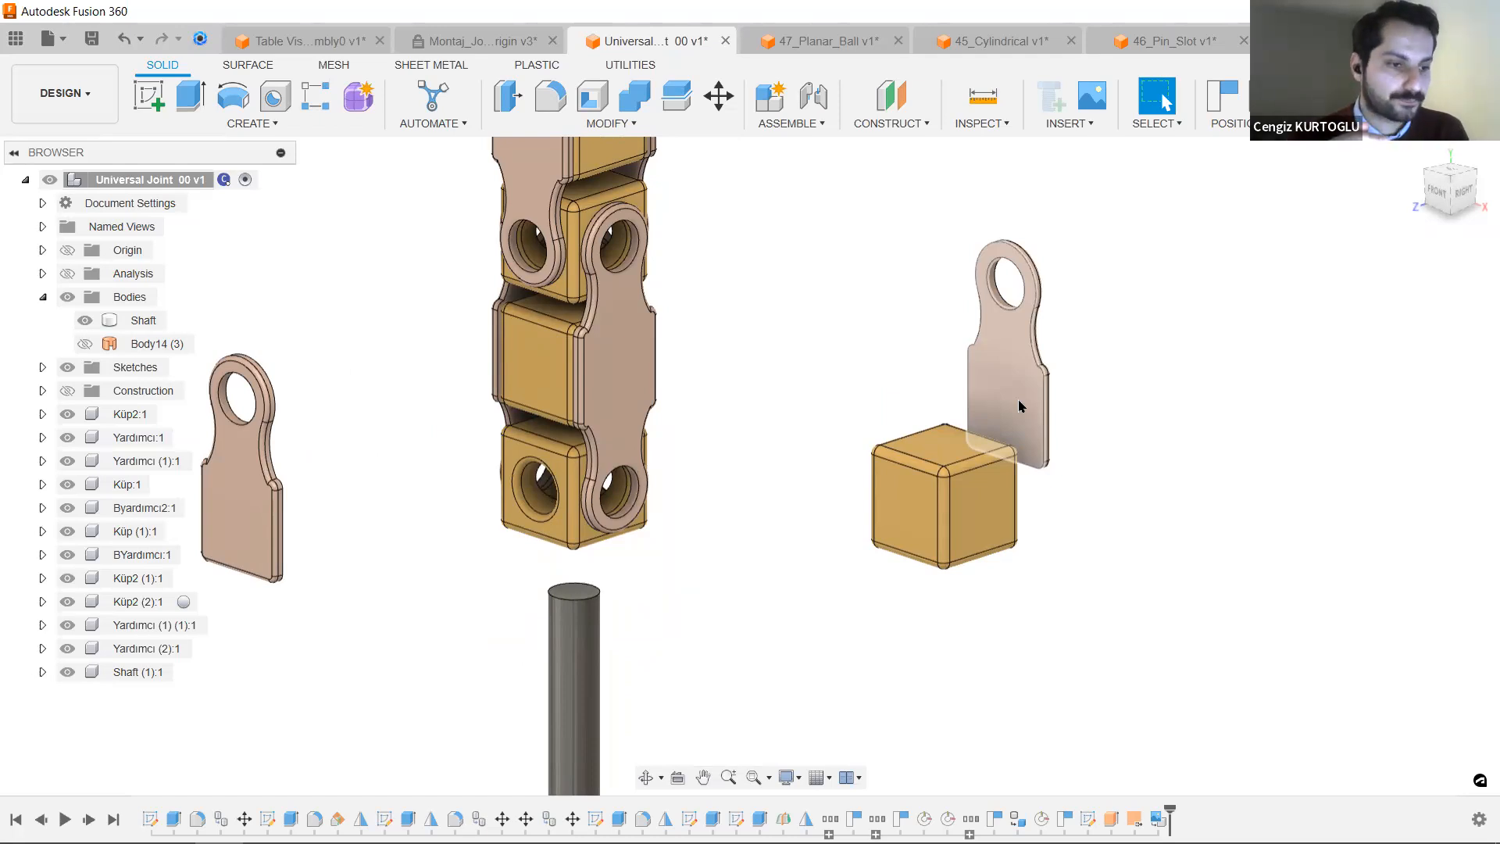
{"action": "key", "text": "ctrl+z"}
{"action": "key", "text": "ctrl+z"}
{"action": "key", "text": "ctrl+z"}
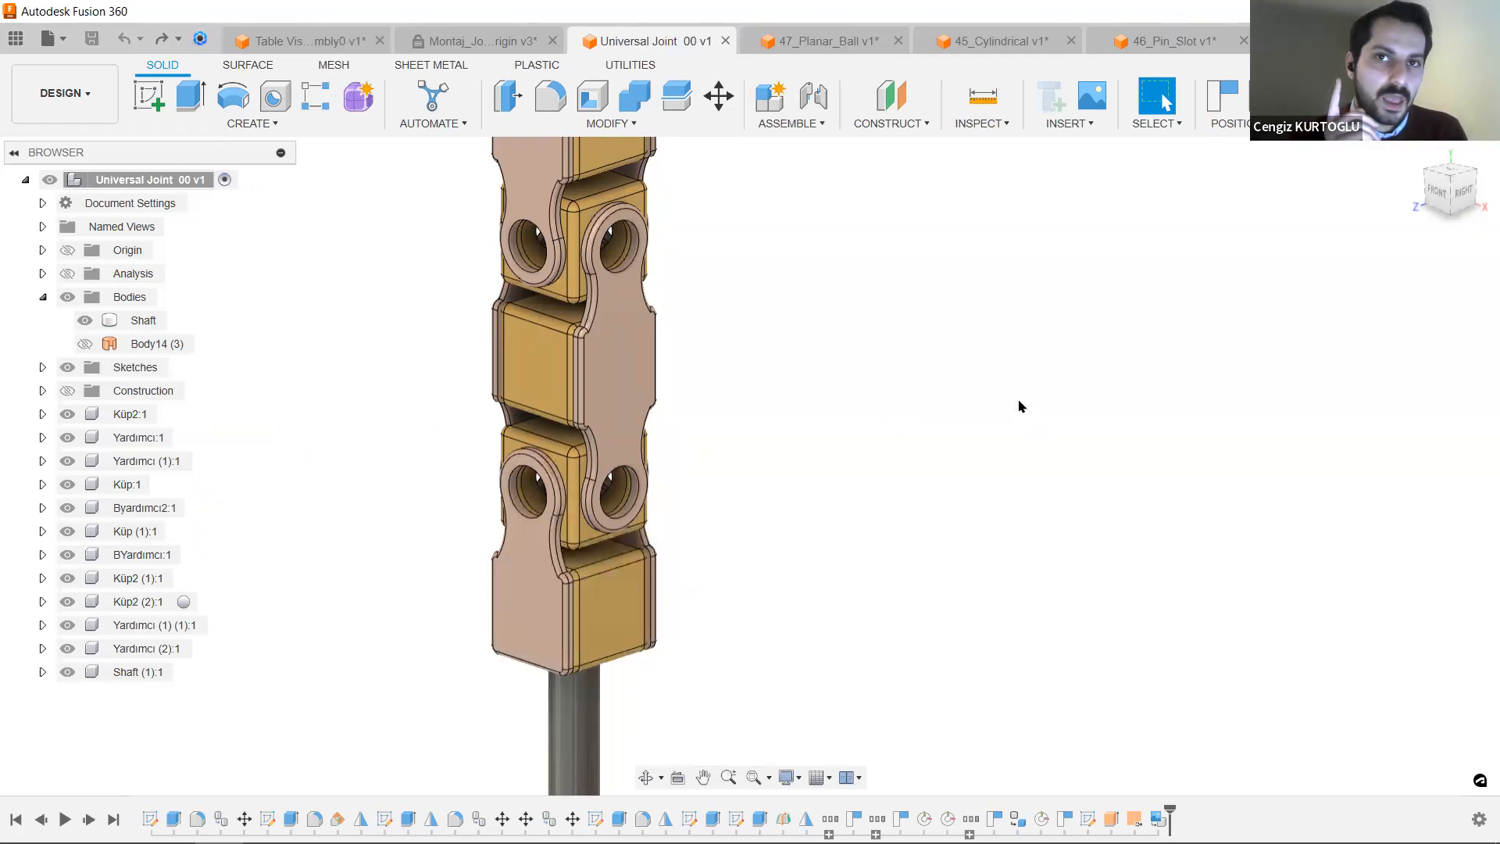
Capture the component positions and create a rigid group from the lowest cube Küp2:1 and side plates Yardımcı:1 and Yardımcı (1):1.
{"action": "left_click", "coordinate": [789, 125]}
{"action": "key", "text": "Escape"}
{"action": "left_click", "coordinate": [789, 123]}
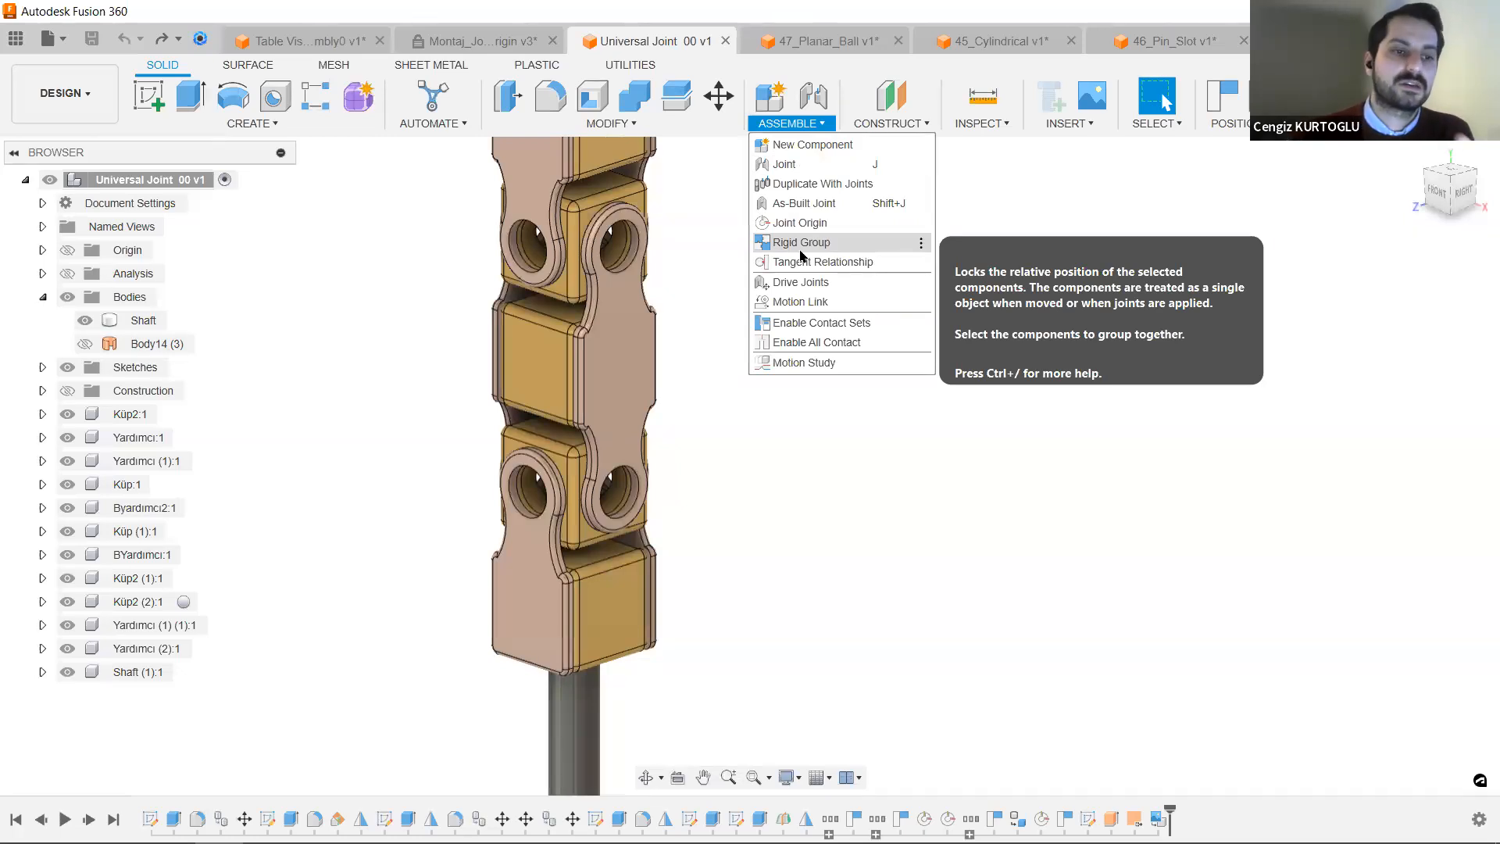
{"action": "left_click", "coordinate": [800, 243]}
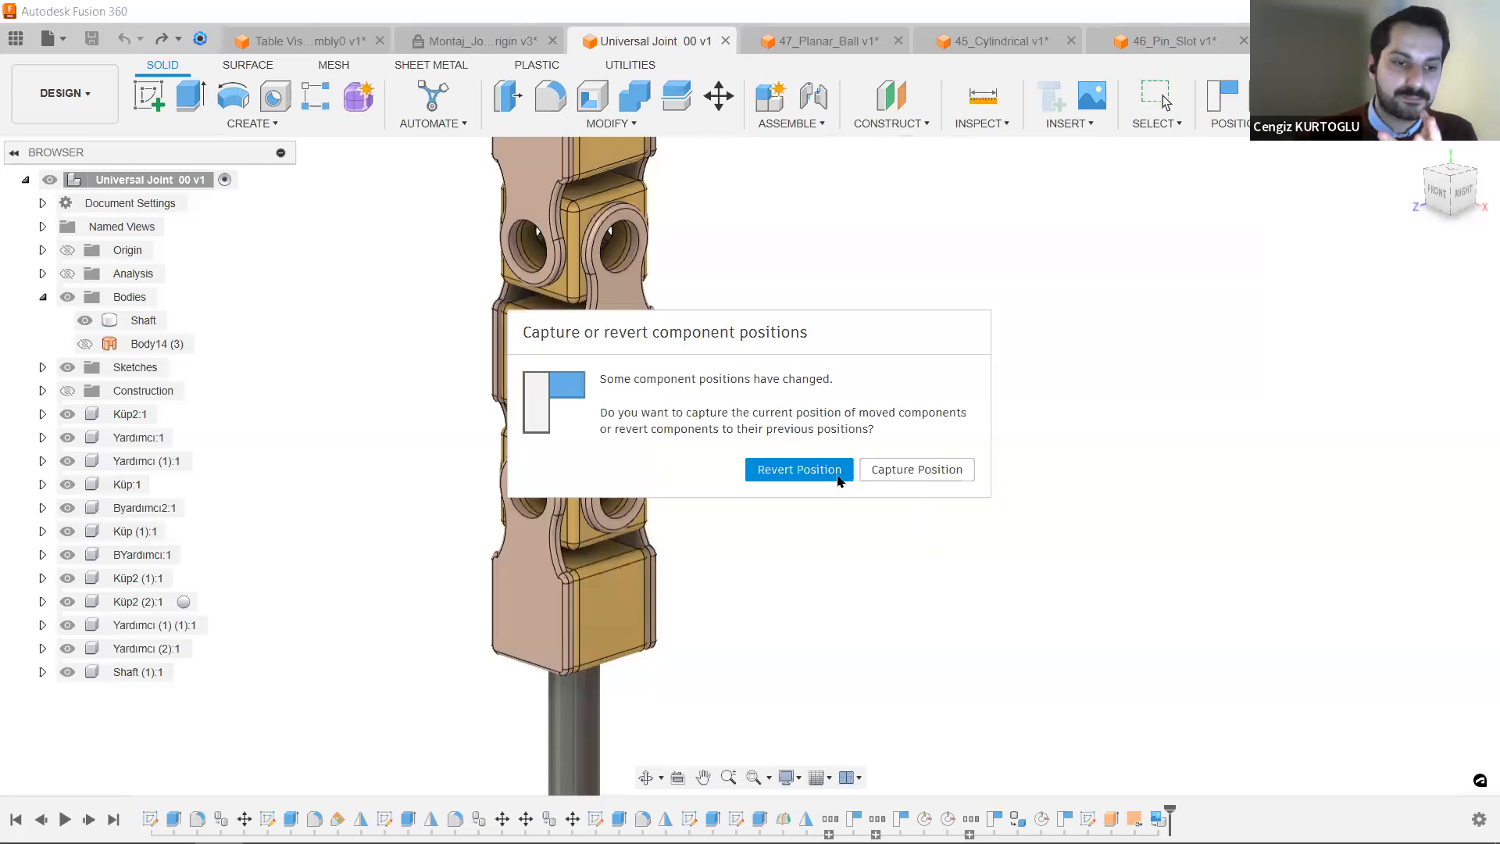
{"action": "left_click", "coordinate": [904, 471]}
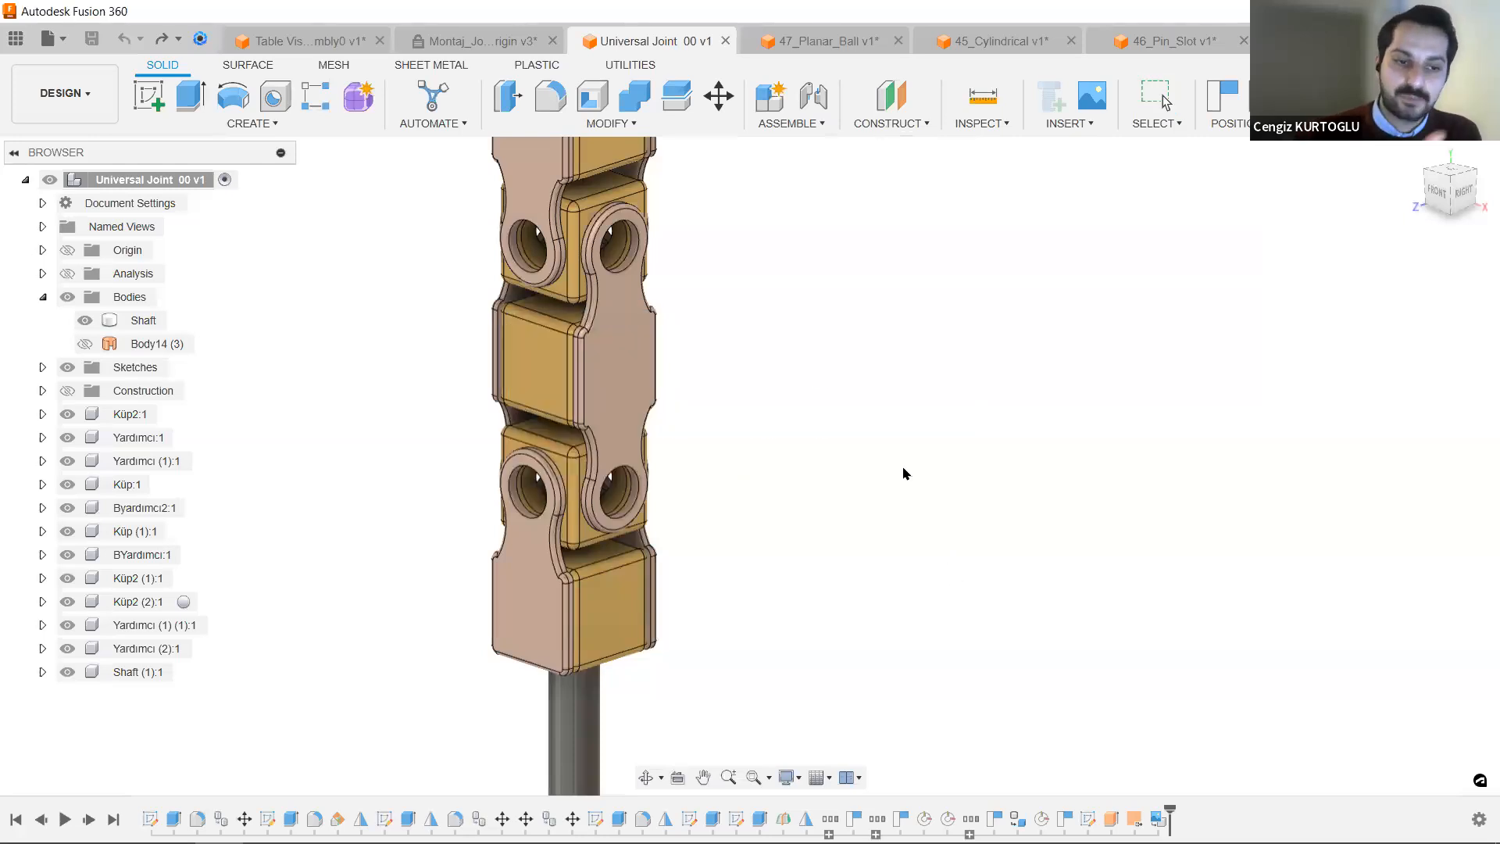
{"action": "left_click", "coordinate": [612, 574]}
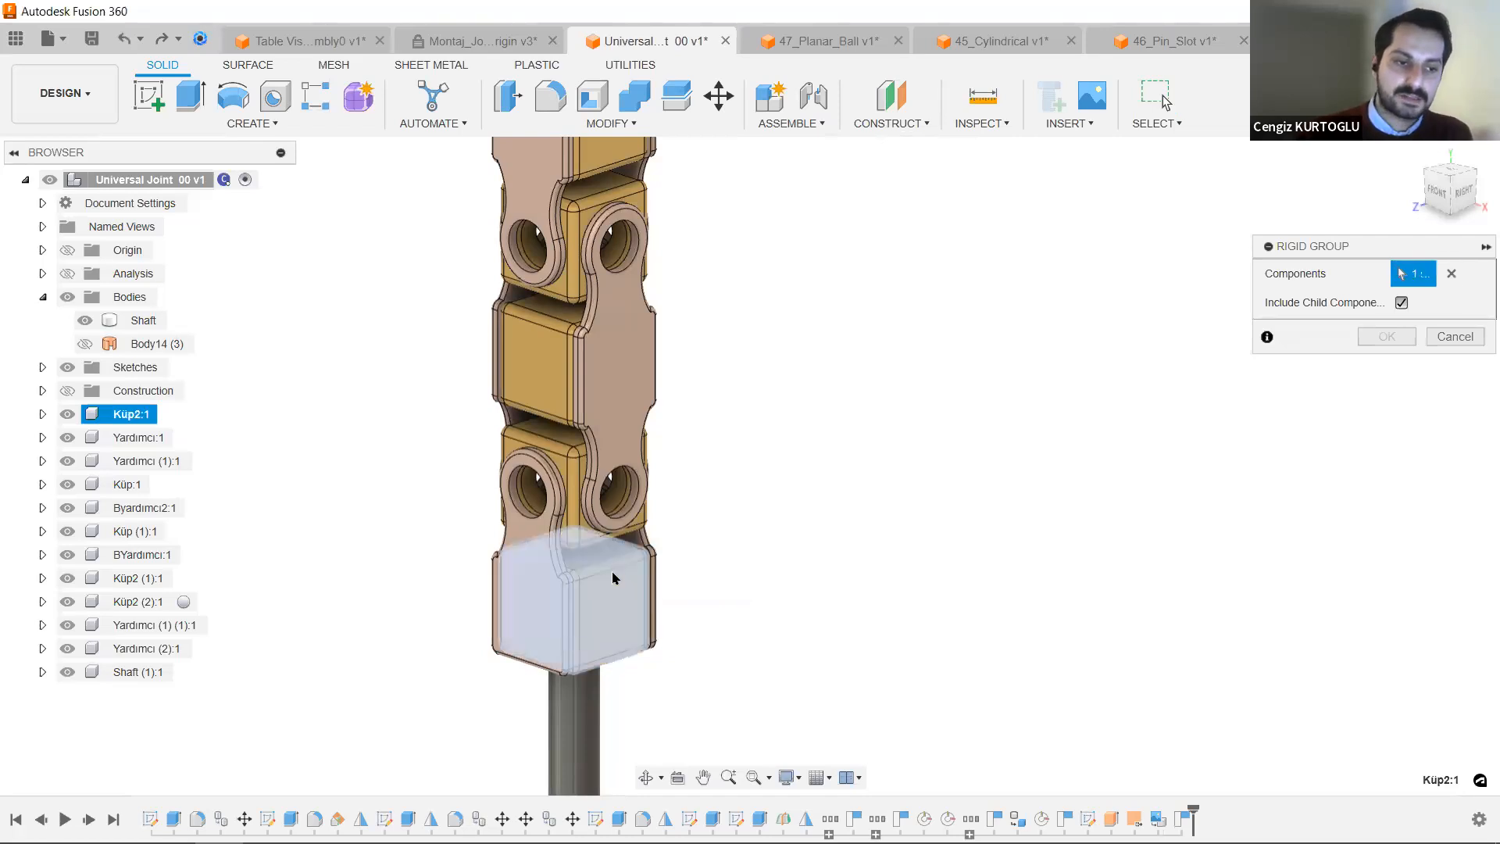
{"action": "left_click", "coordinate": [528, 527]}
{"action": "left_click", "coordinate": [640, 533]}
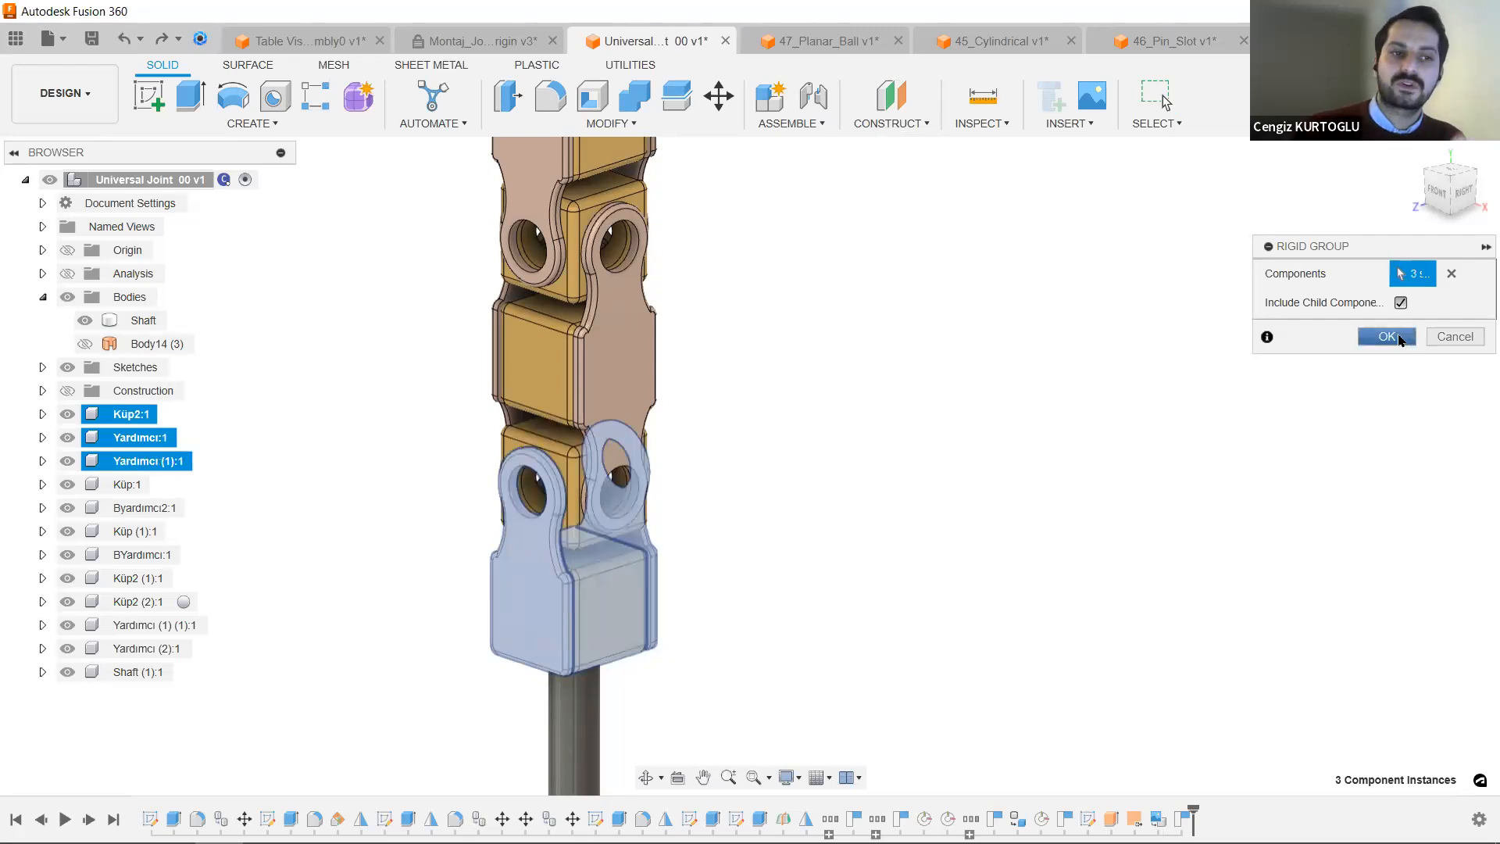
{"action": "left_click", "coordinate": [1399, 339]}
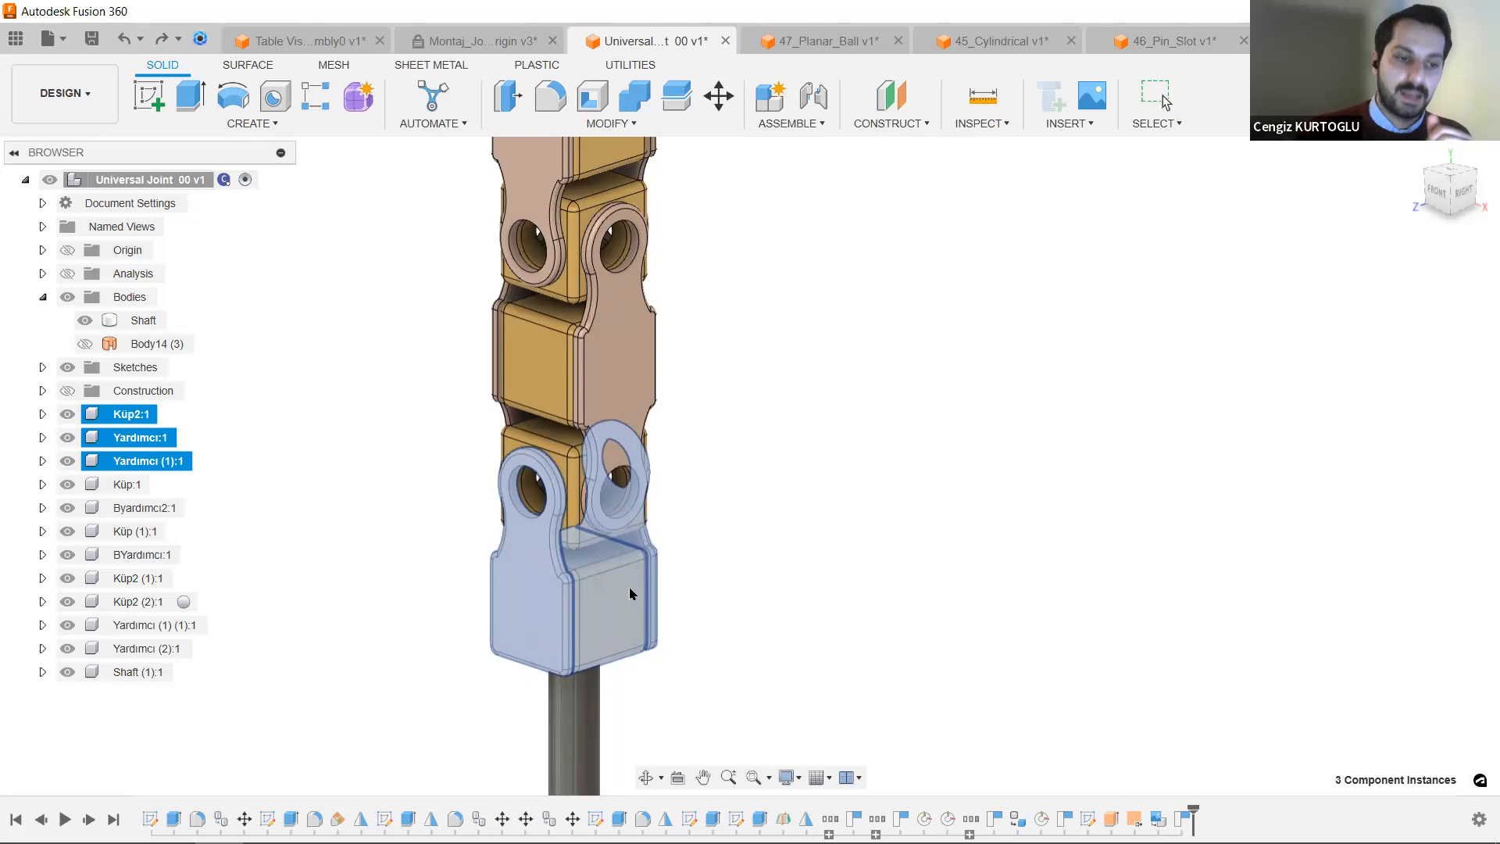
Test the lower rigid group by moving the cube and plates away as one unit, and undo the moves.
{"action": "left_click_drag", "start_coordinate": [608, 599], "coordinate": [1023, 500]}
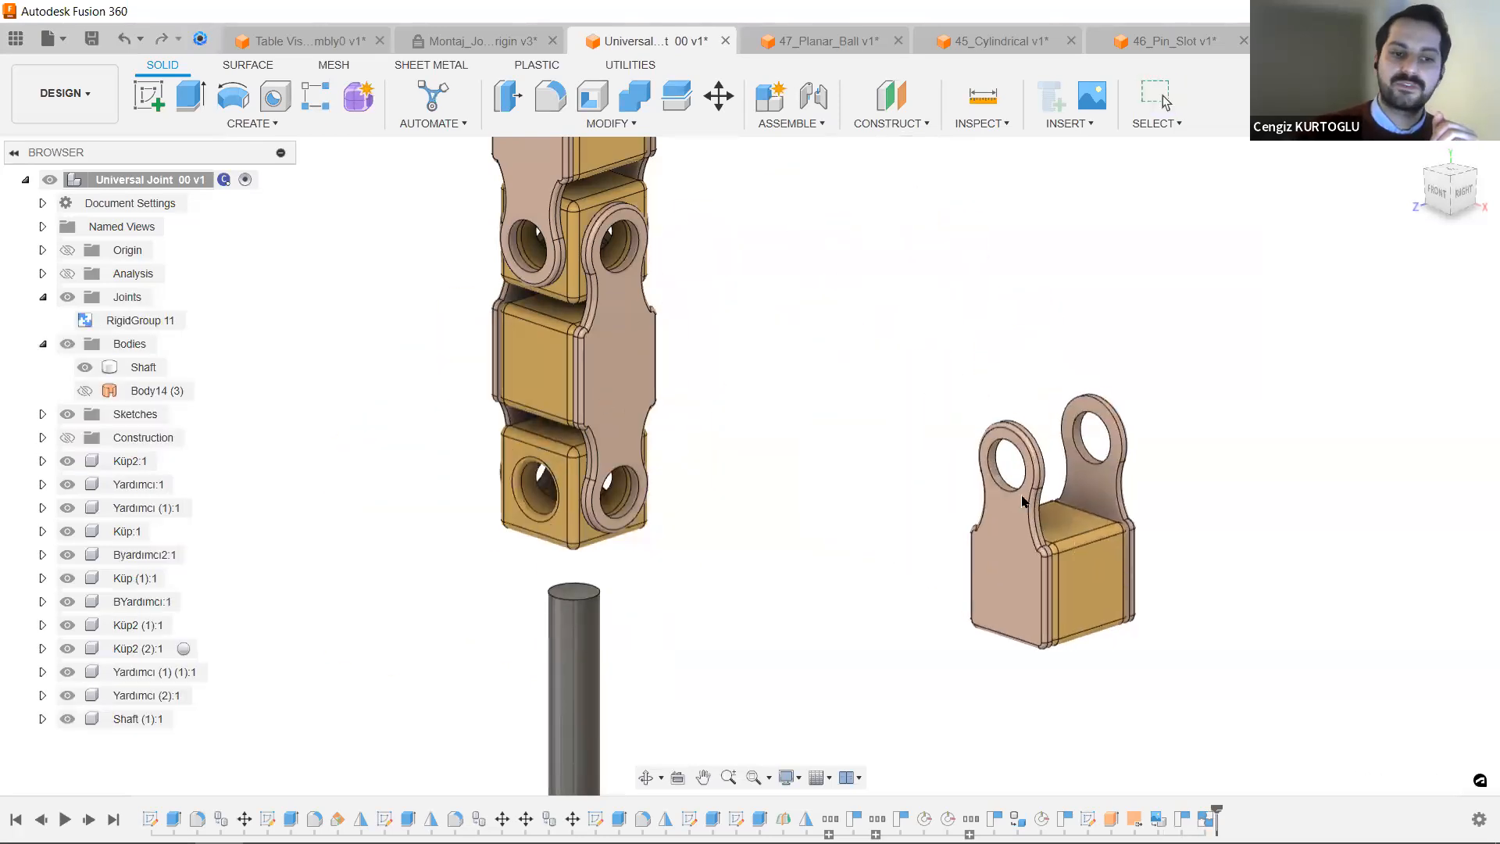
{"action": "left_click_drag", "start_coordinate": [955, 404], "coordinate": [813, 456]}
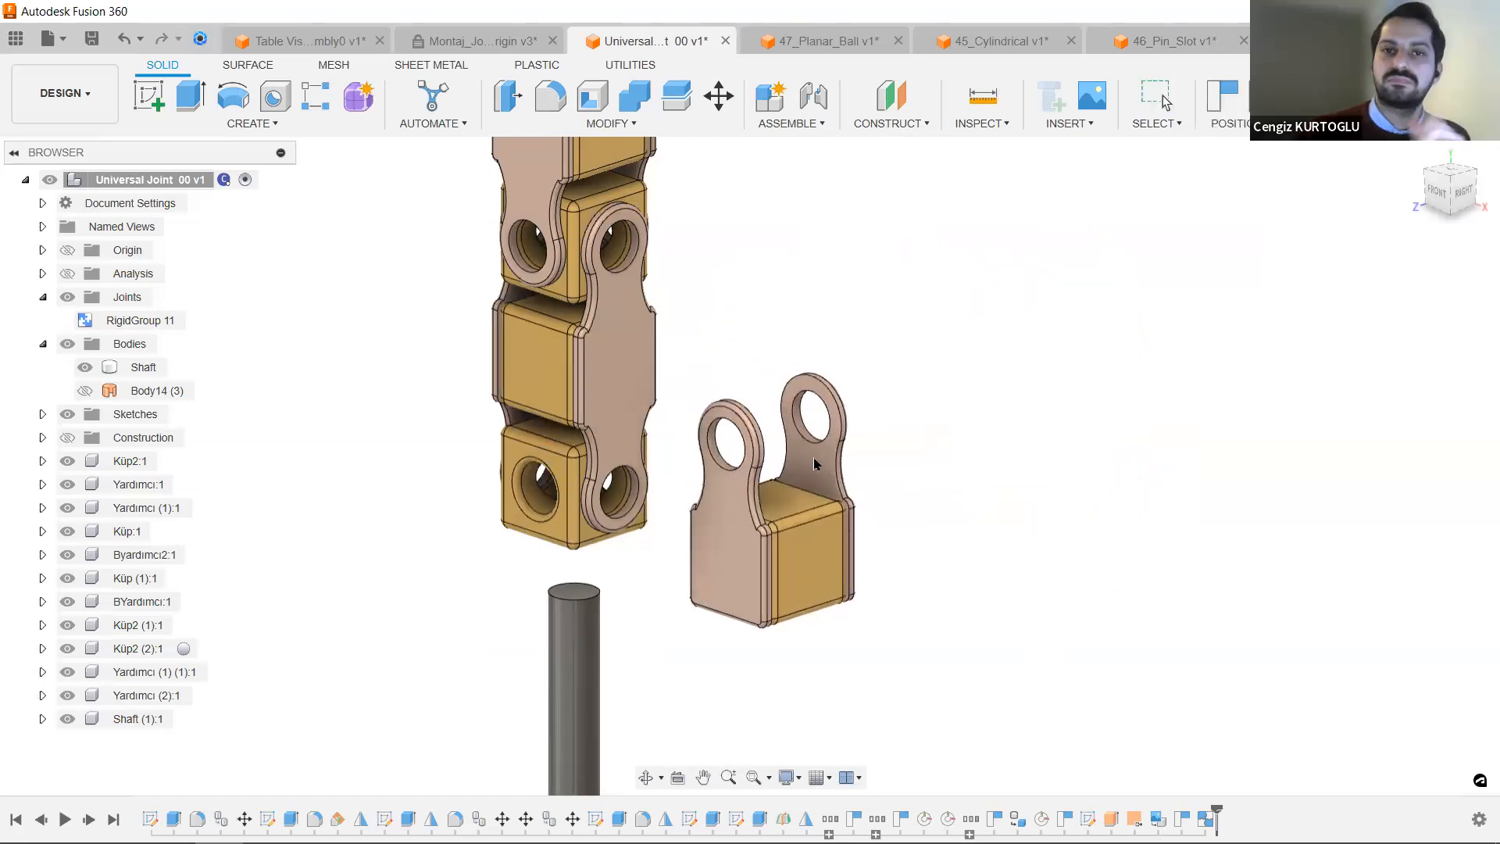
{"action": "key", "text": "ctrl+z"}
{"action": "key", "text": "ctrl+z"}
{"action": "key", "text": "ctrl+z"}
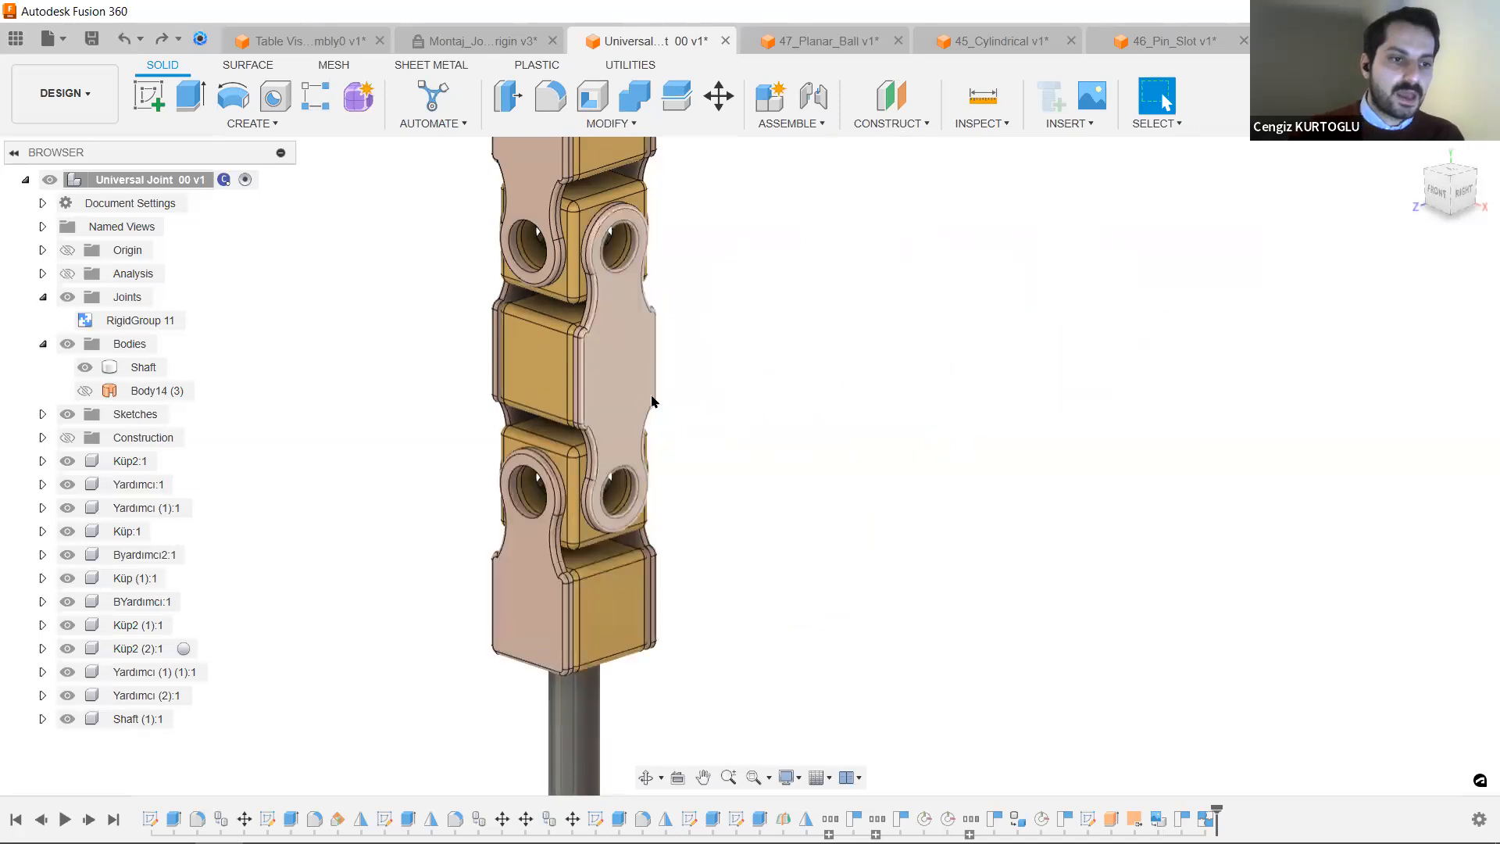
Create a rigid group from the middle cube and its two double-ended link plates, then test-move it and undo the move.
{"action": "middle_click_drag", "start_coordinate": [717, 348], "coordinate": [787, 329], "text": "shift"}
{"action": "left_click_drag", "start_coordinate": [787, 329], "coordinate": [415, 351]}
{"action": "middle_click_drag", "start_coordinate": [803, 314], "coordinate": [773, 335], "text": "shift"}
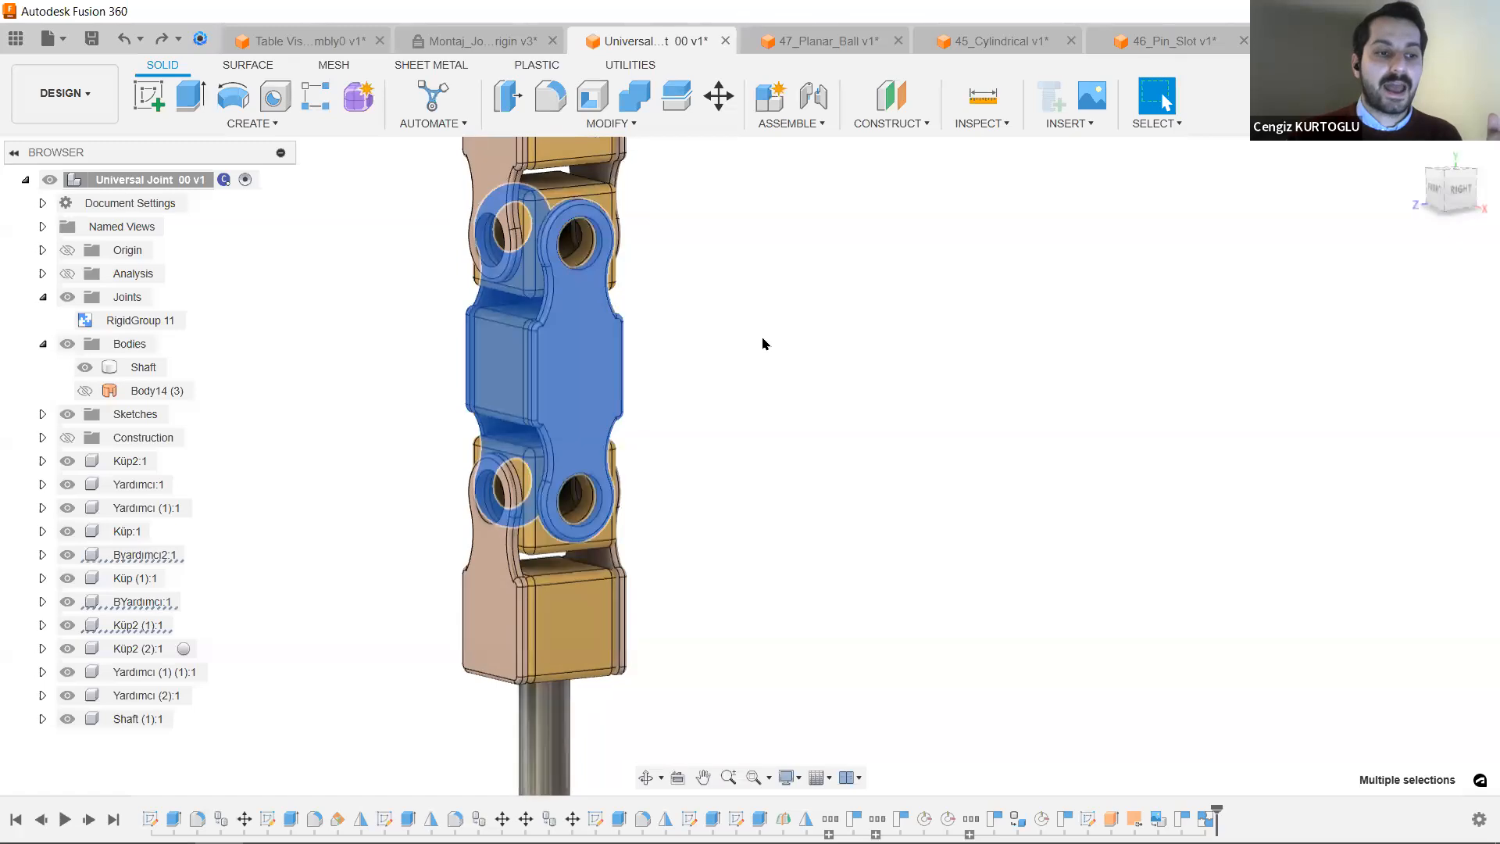
{"action": "scroll", "coordinate": [671, 346], "scroll_direction": "down", "scroll_amount": 1}
{"action": "middle_click_drag", "start_coordinate": [684, 348], "coordinate": [765, 405]}
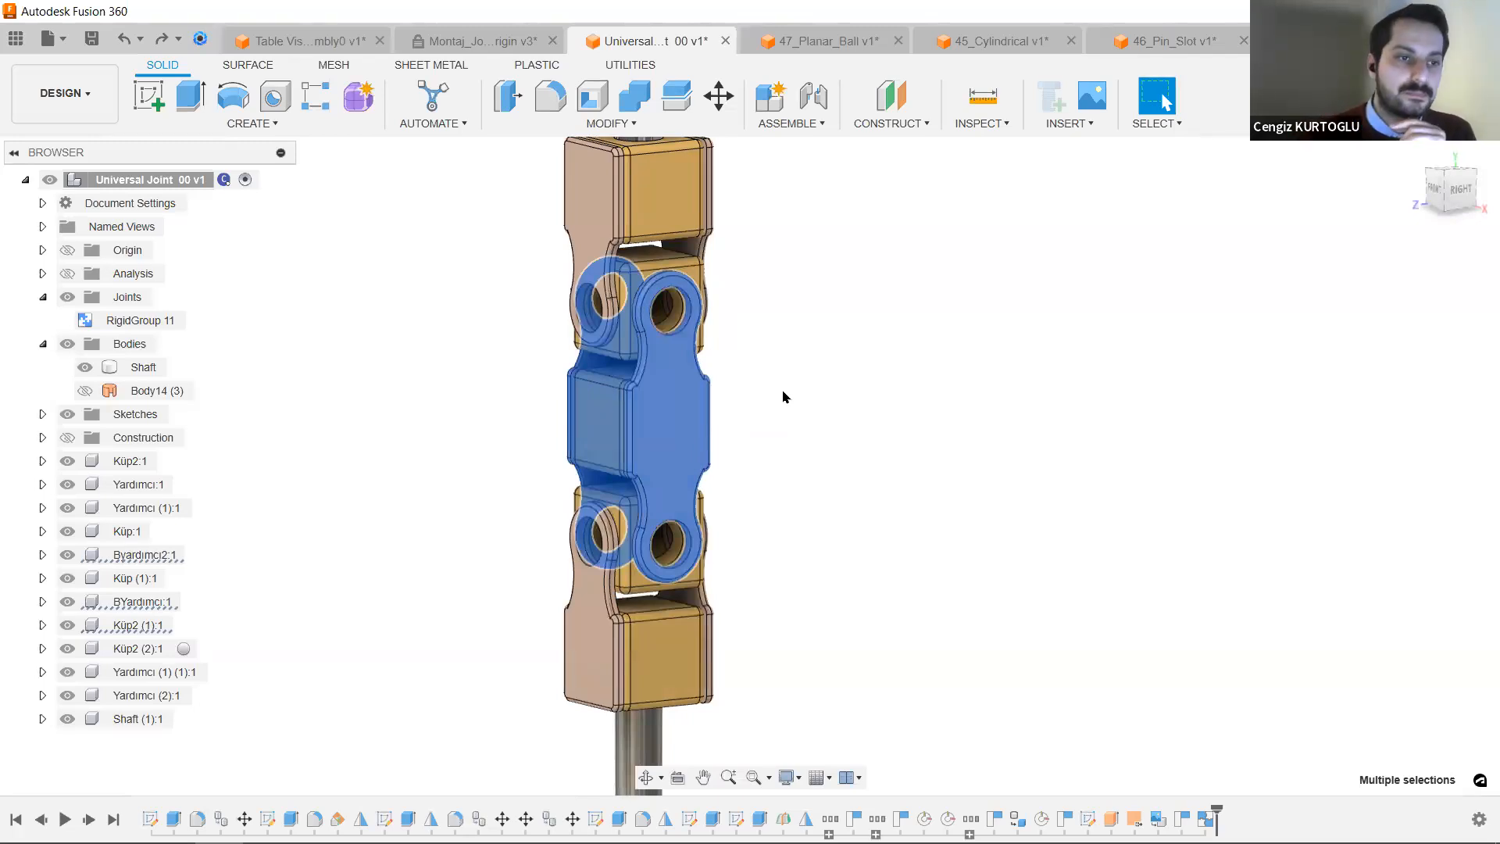
{"action": "left_click", "coordinate": [810, 125]}
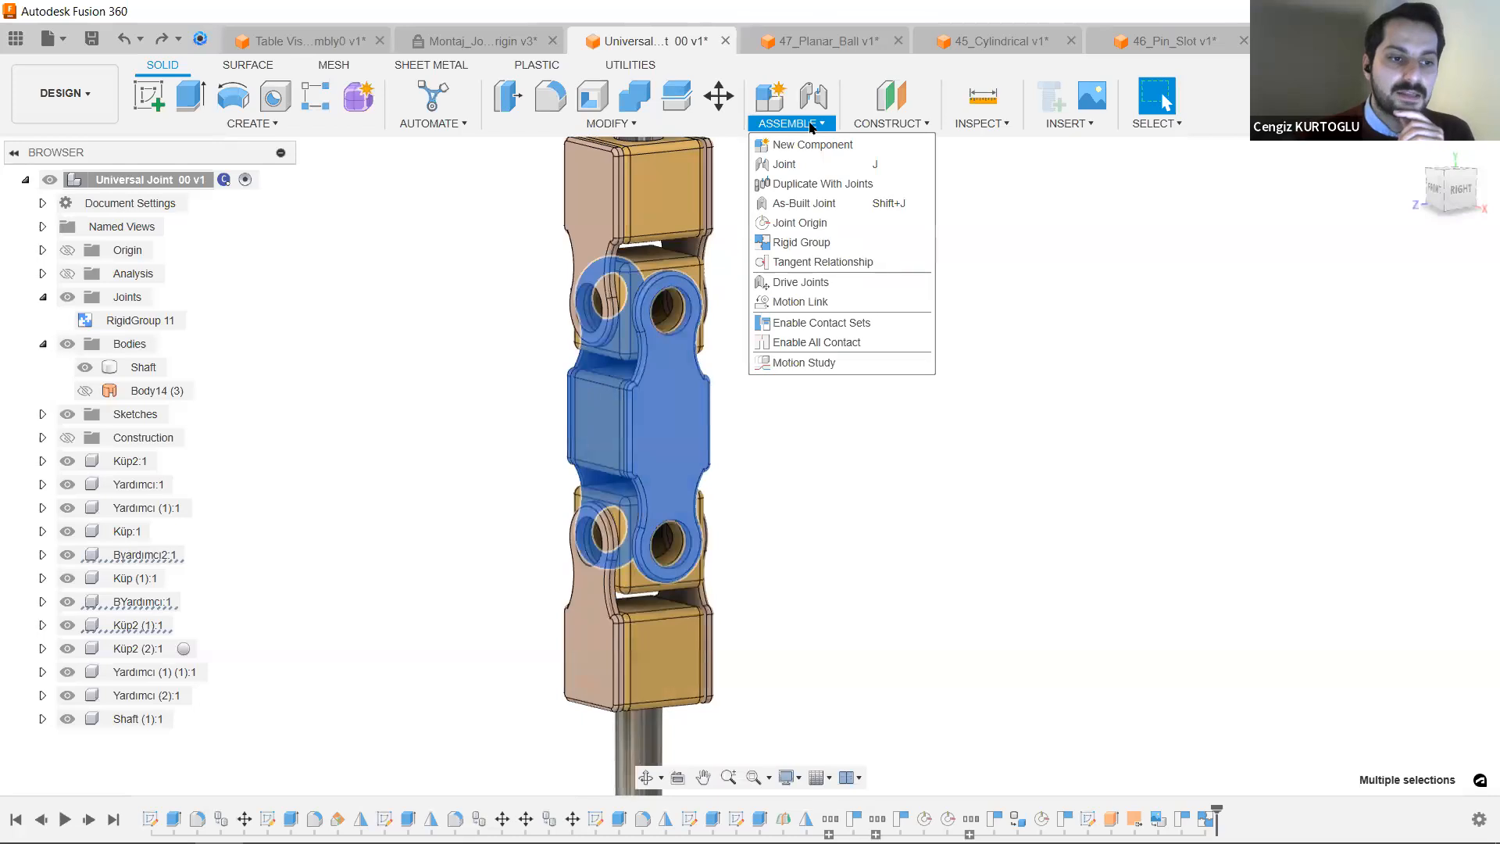
{"action": "left_click", "coordinate": [850, 244]}
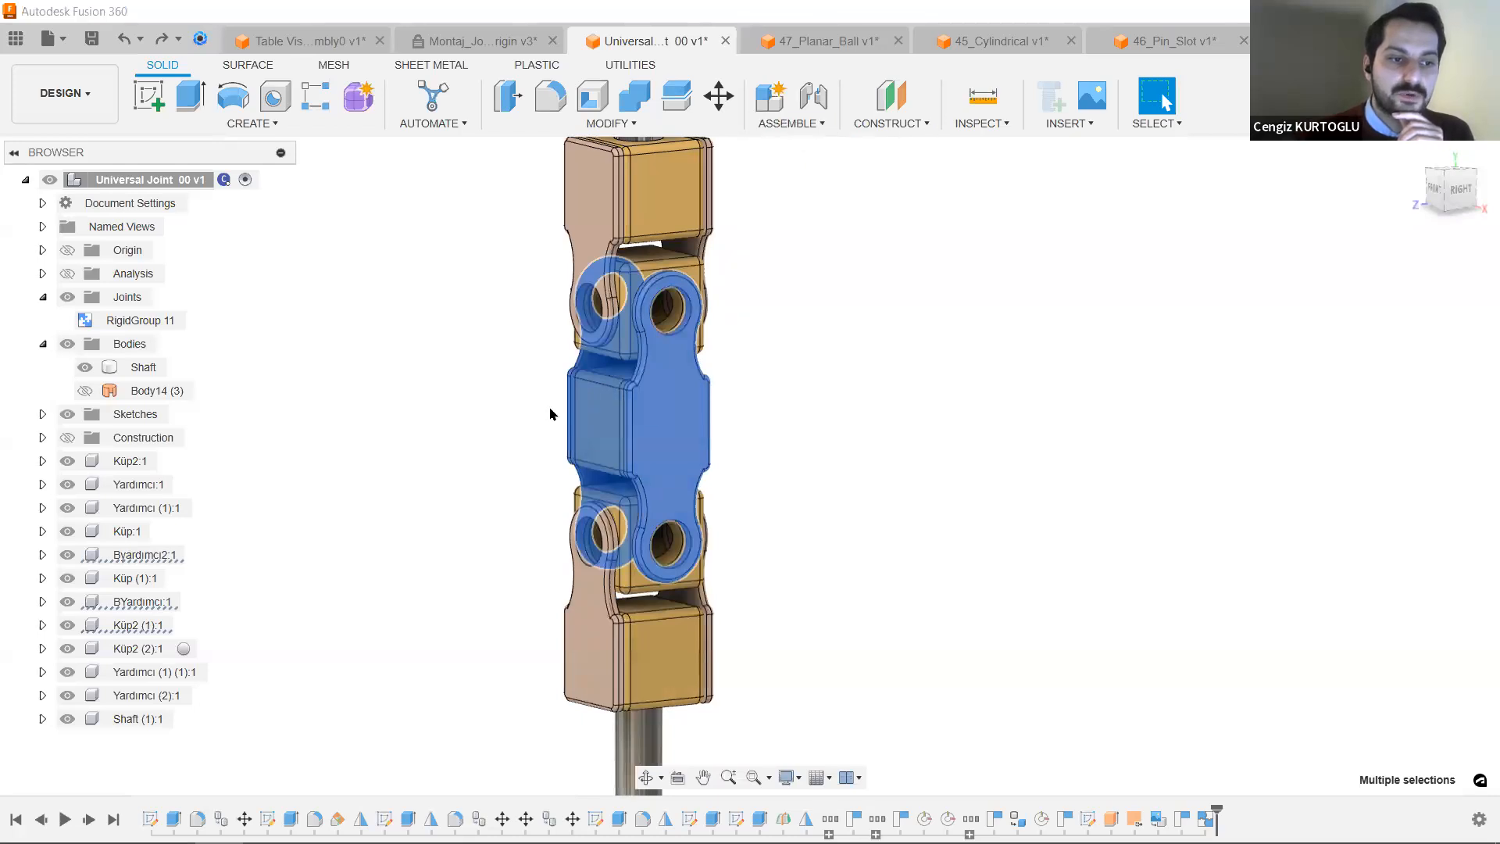
{"action": "left_click", "coordinate": [1386, 336]}
{"action": "left_click_drag", "start_coordinate": [669, 424], "coordinate": [1004, 332]}
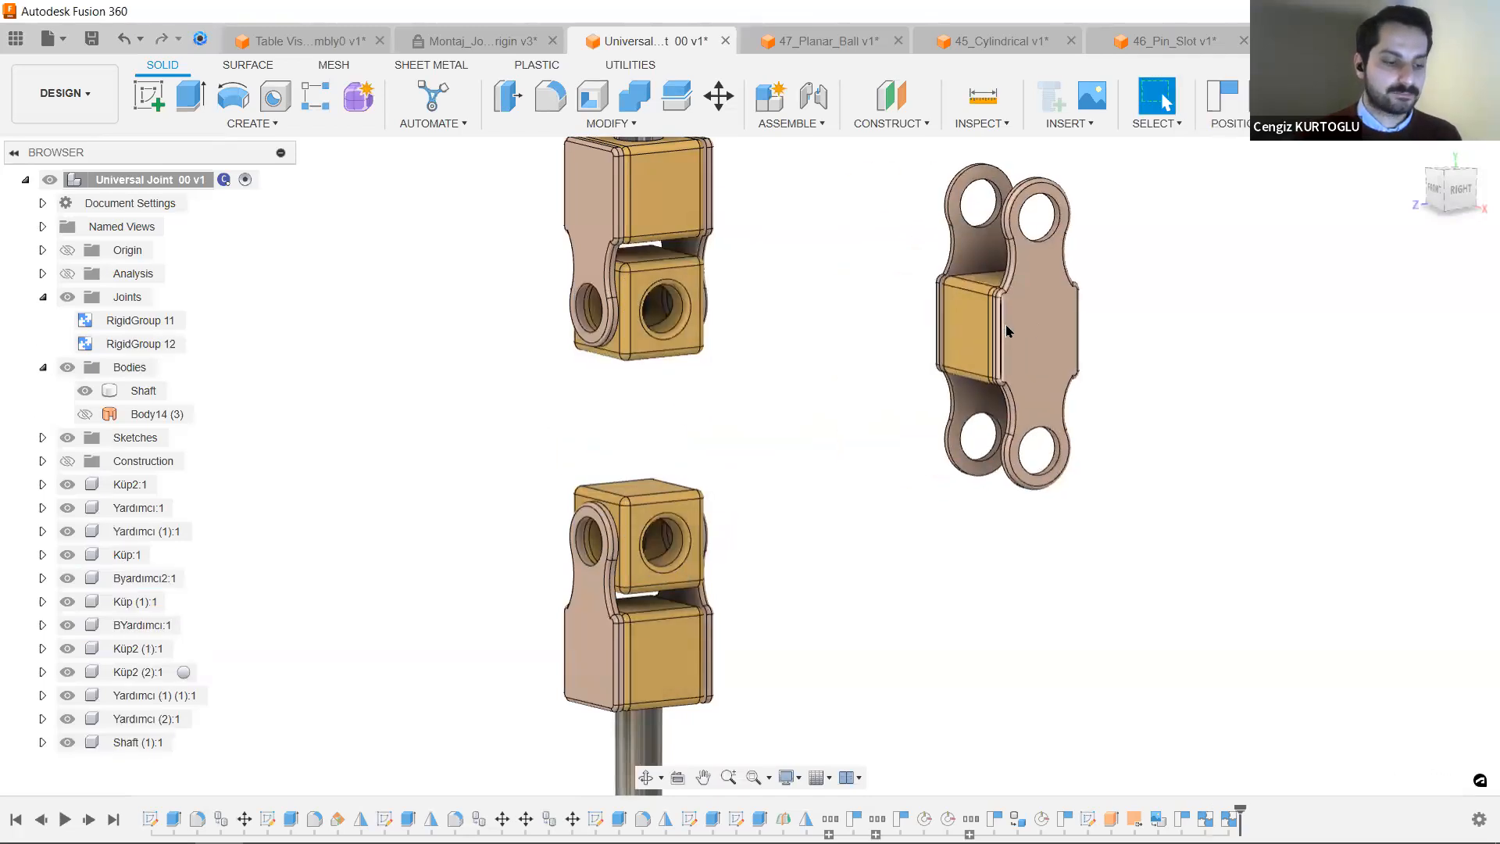
{"action": "key", "text": "ctrl+z"}
Create a rigid group from the uppermost cube Küp2 (2):1, its two side plates and the upper shaft.
{"action": "middle_click_drag", "start_coordinate": [812, 229], "coordinate": [867, 355]}
{"action": "left_click_drag", "start_coordinate": [919, 313], "coordinate": [598, 325]}
{"action": "scroll", "coordinate": [820, 290], "scroll_direction": "up", "scroll_amount": 3}
{"action": "scroll", "coordinate": [857, 362], "scroll_direction": "down", "scroll_amount": 4}
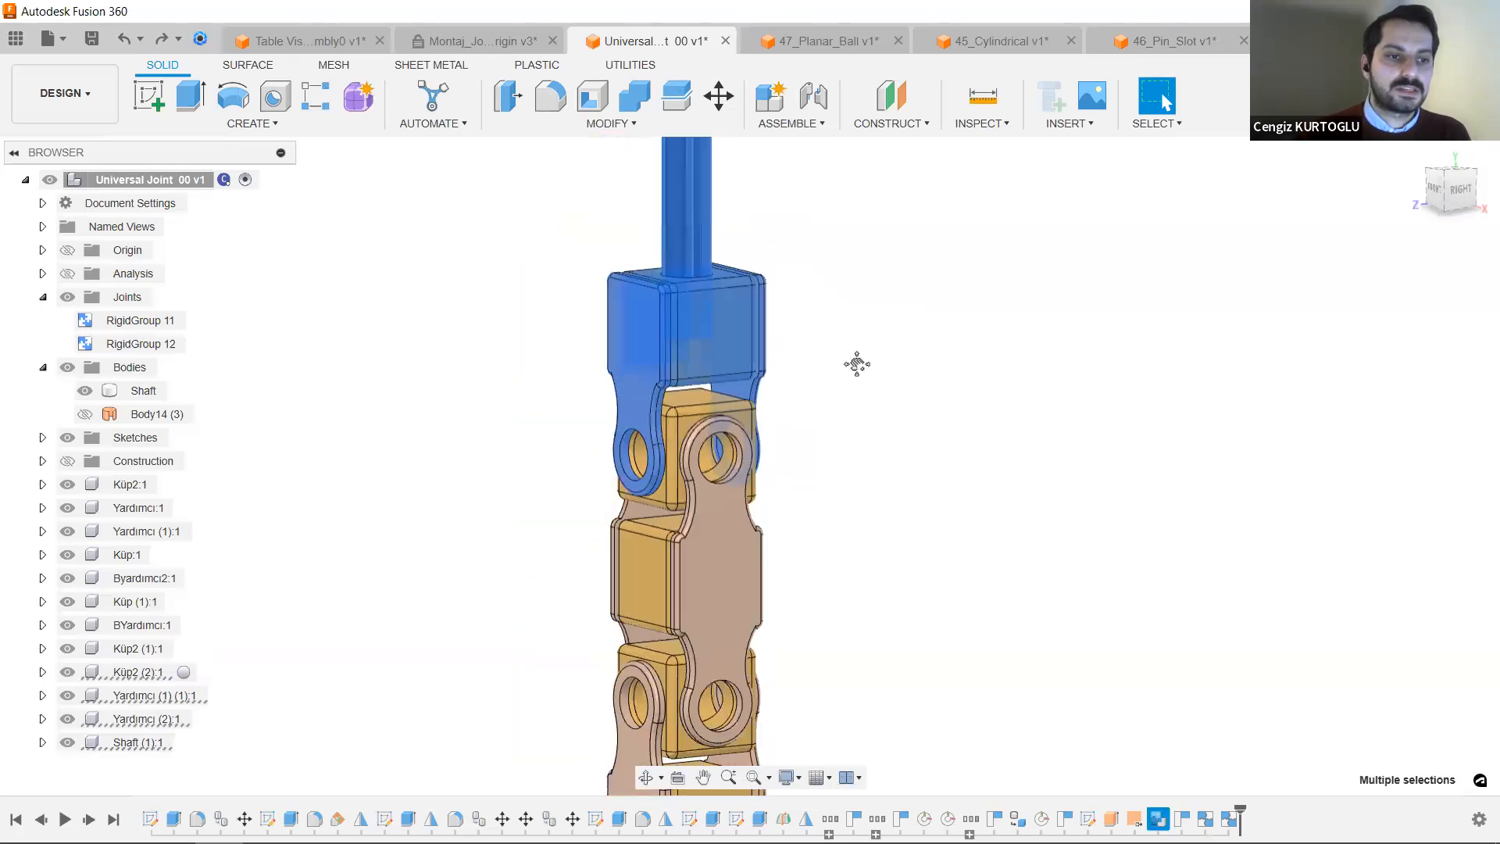
{"action": "scroll", "coordinate": [864, 419], "scroll_direction": "up", "scroll_amount": 3}
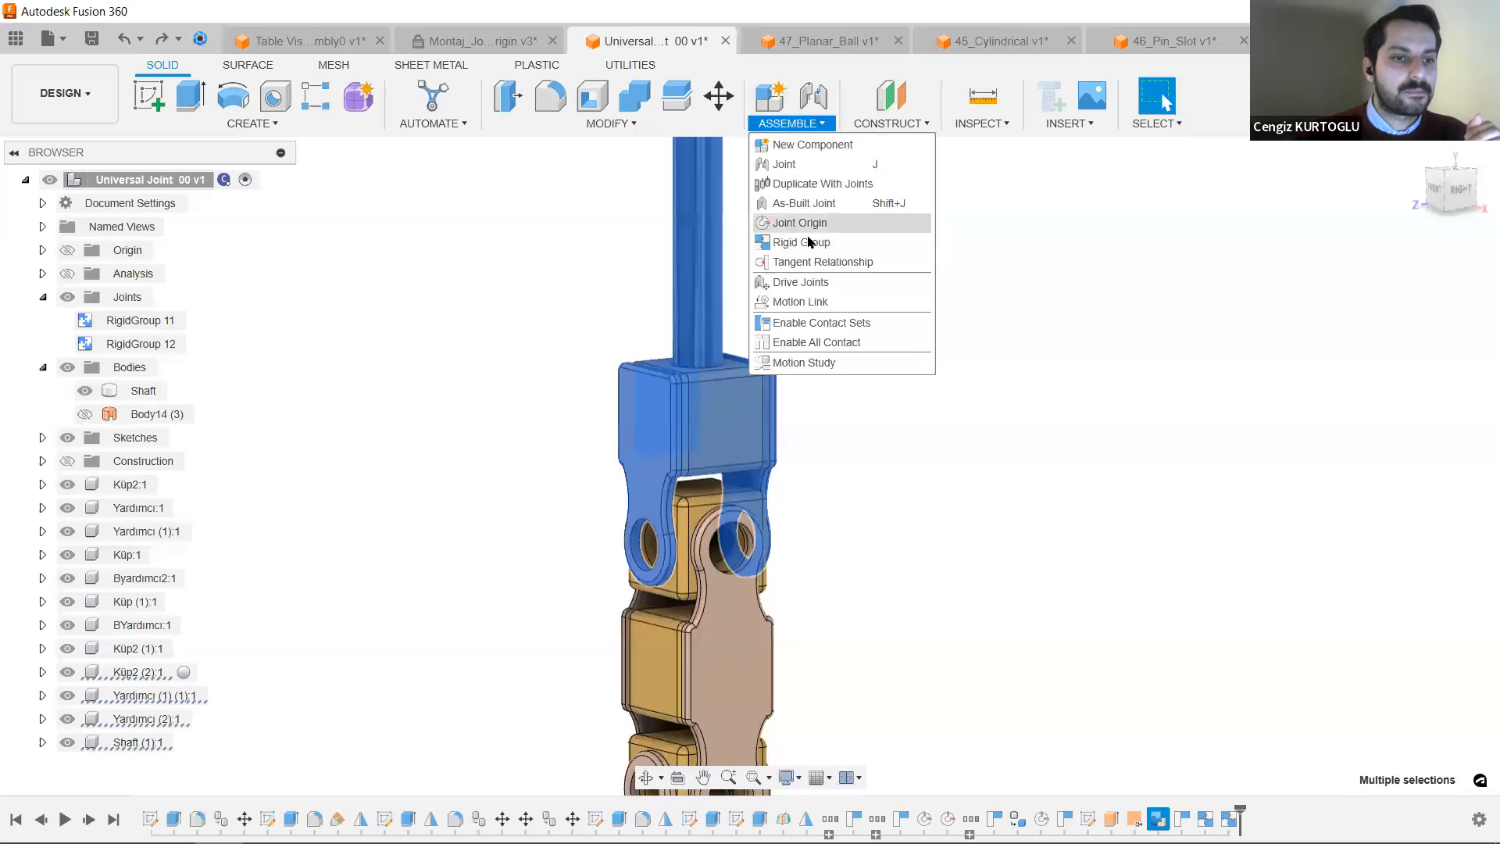
{"action": "left_click", "coordinate": [800, 242]}
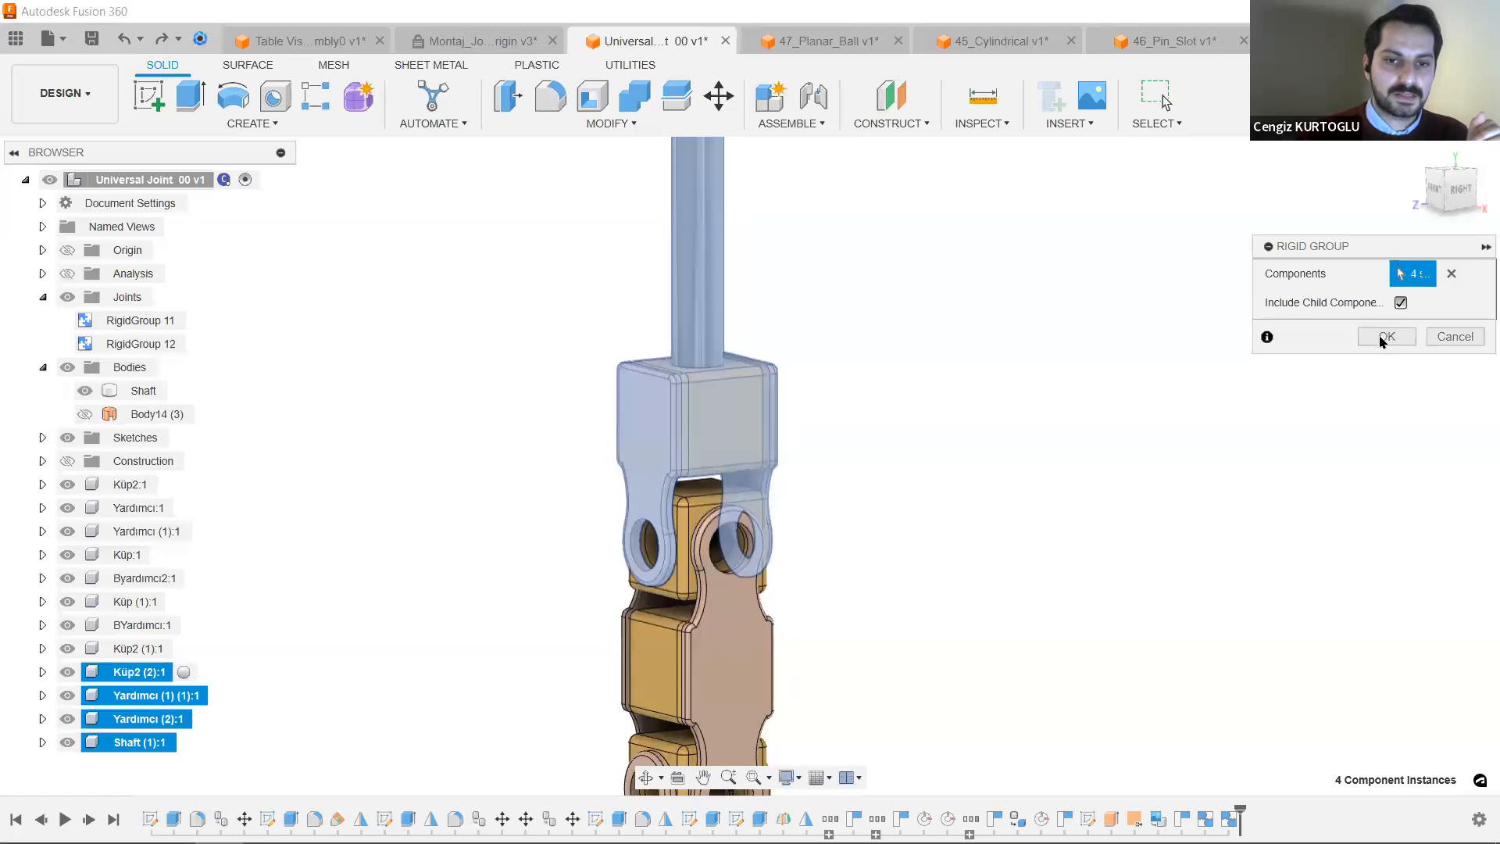
{"action": "left_click", "coordinate": [1381, 342]}
Test-move the upper and lower rigid groups away from the assembly and undo each move.
{"action": "scroll", "coordinate": [987, 653], "scroll_direction": "down", "scroll_amount": 3}
{"action": "middle_click_drag", "start_coordinate": [884, 497], "coordinate": [760, 318]}
{"action": "left_click_drag", "start_coordinate": [680, 332], "coordinate": [894, 297]}
{"action": "key", "text": "ctrl+z"}
{"action": "scroll", "coordinate": [729, 679], "scroll_direction": "up", "scroll_amount": 4}
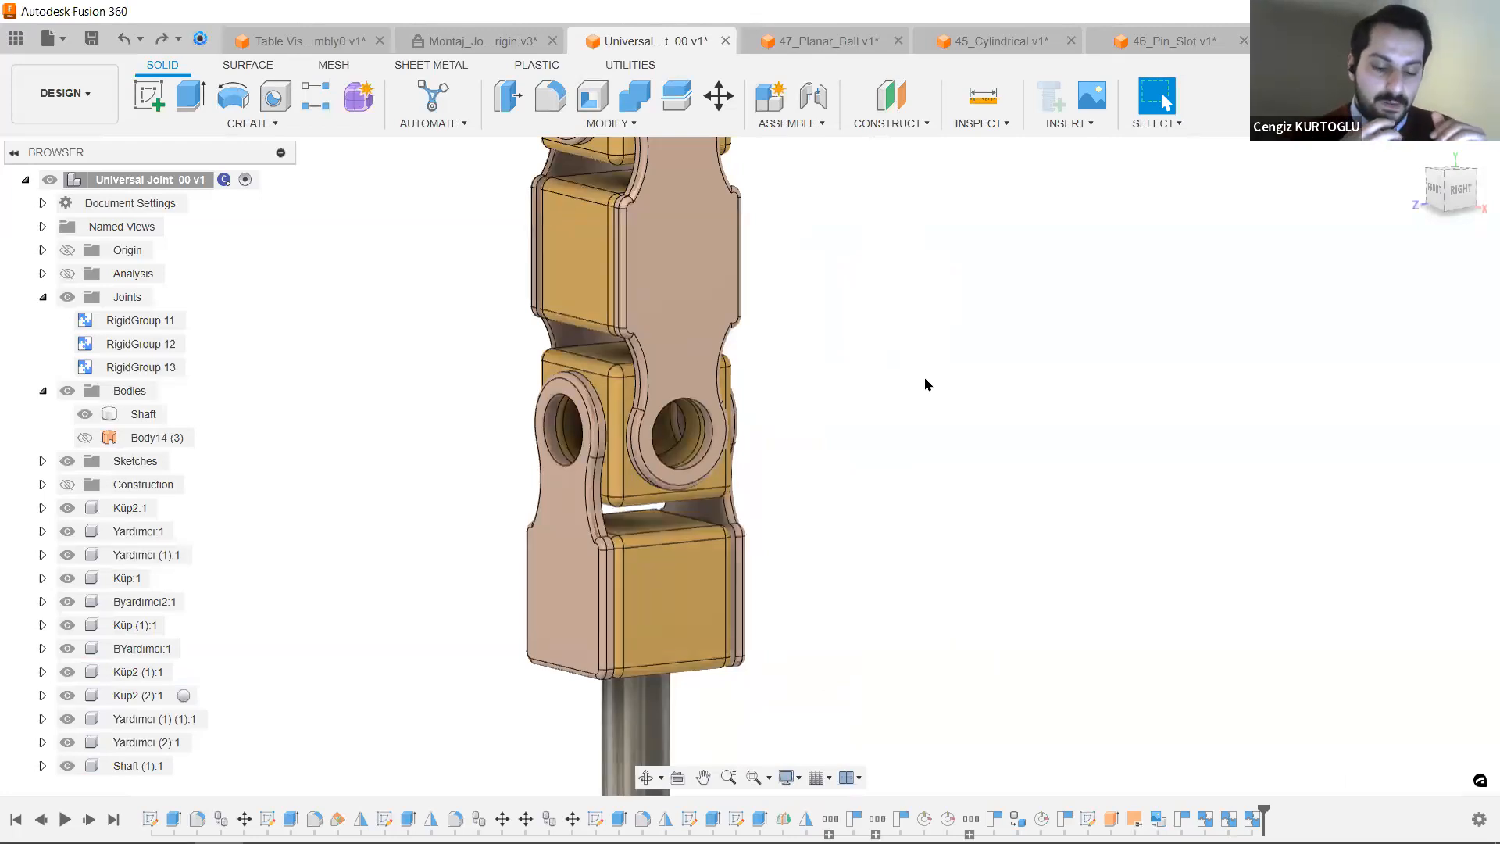
{"action": "left_click_drag", "start_coordinate": [653, 607], "coordinate": [888, 546]}
{"action": "key", "text": "ctrl+z"}
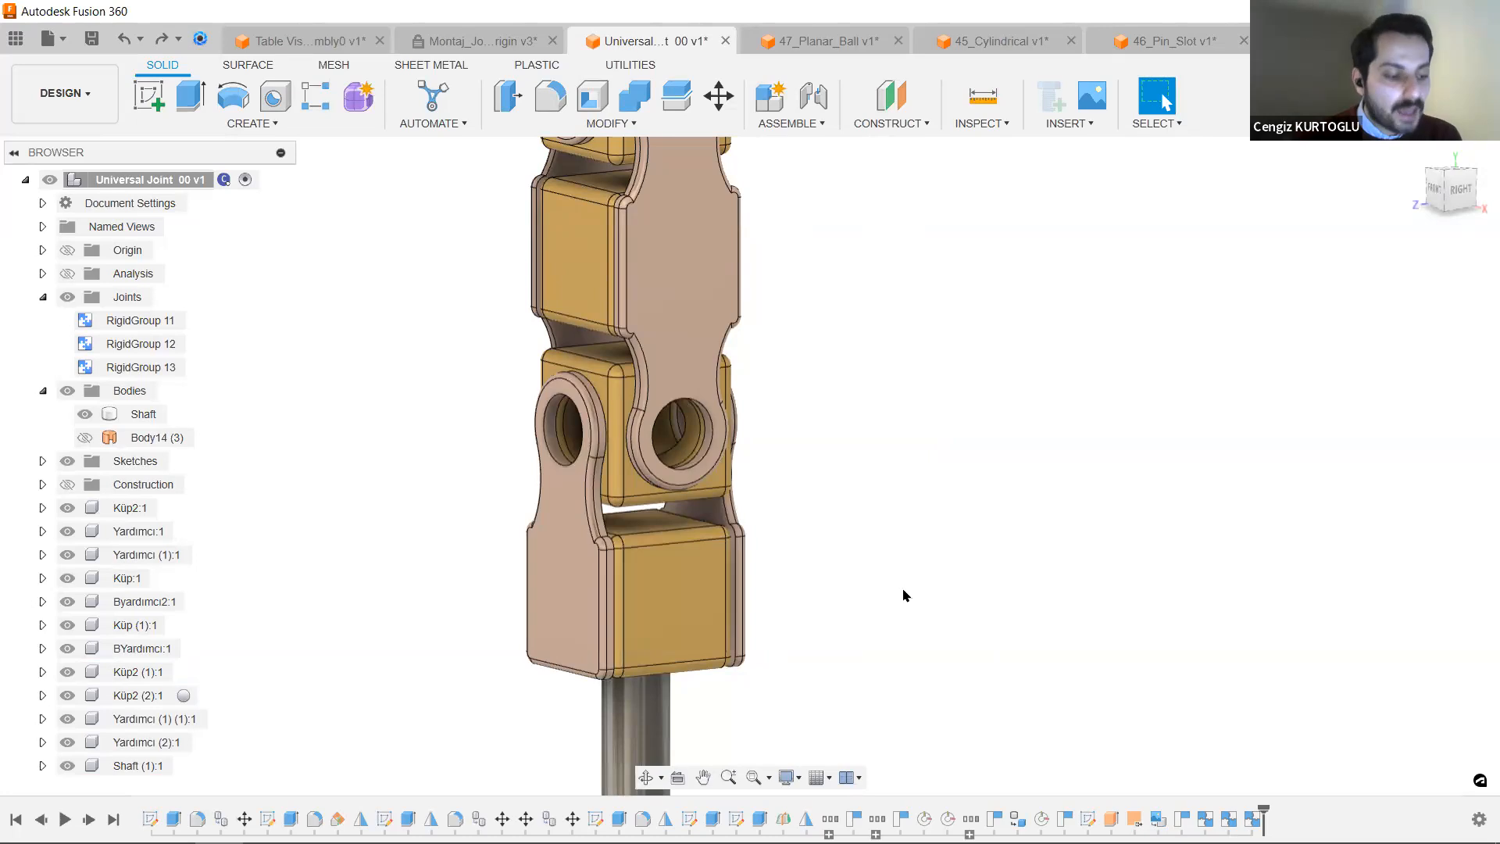
Create a Revolute as-built joint between the lowest cube and lower shaft, originating at the shaft's top face, and test it by preview and rotation.
{"action": "key", "text": "shift+j"}
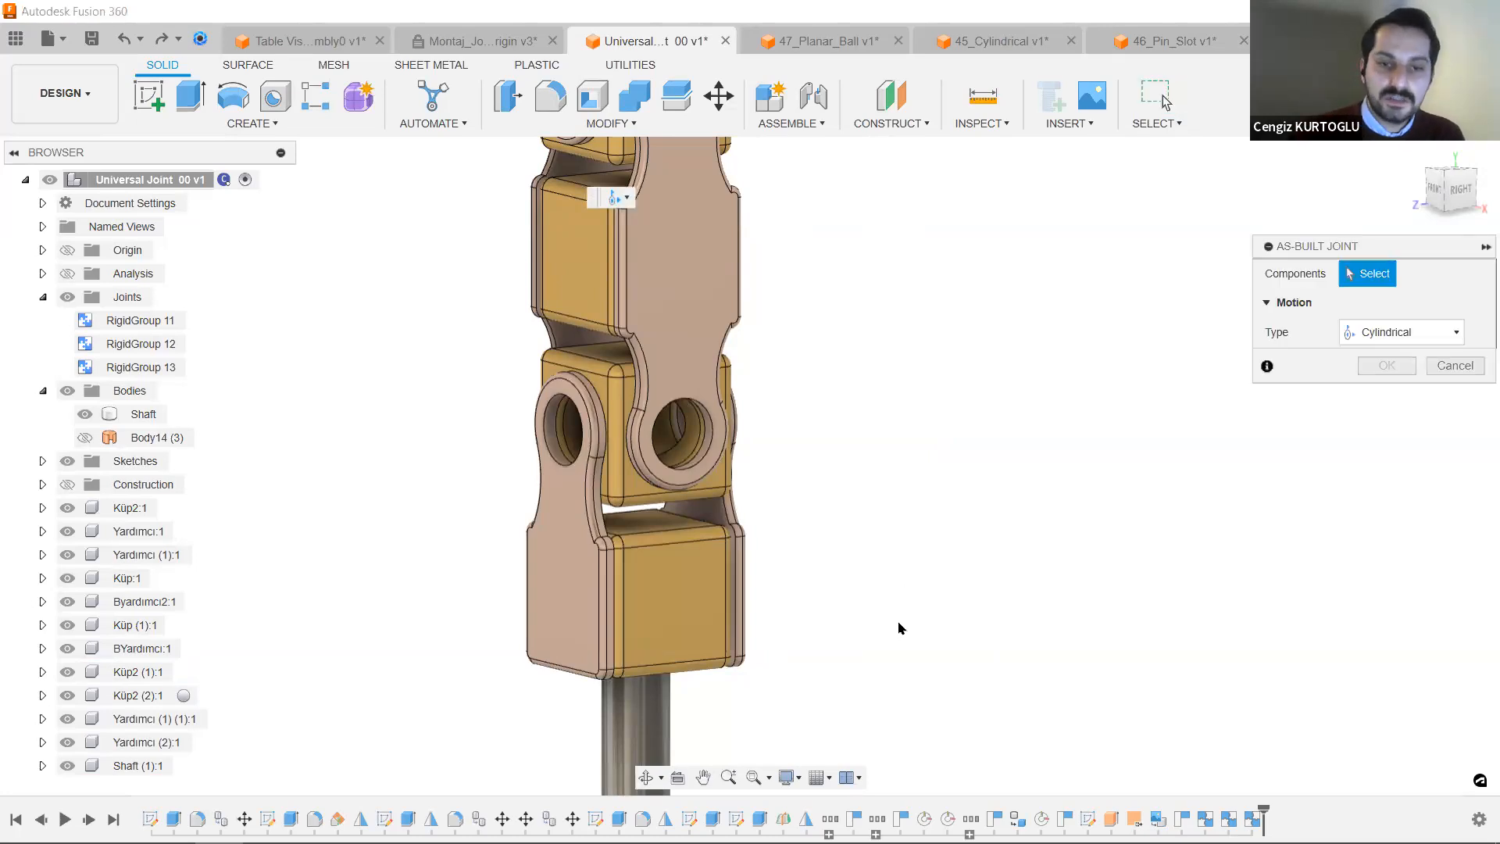
{"action": "middle_click_drag", "start_coordinate": [898, 626], "coordinate": [860, 502]}
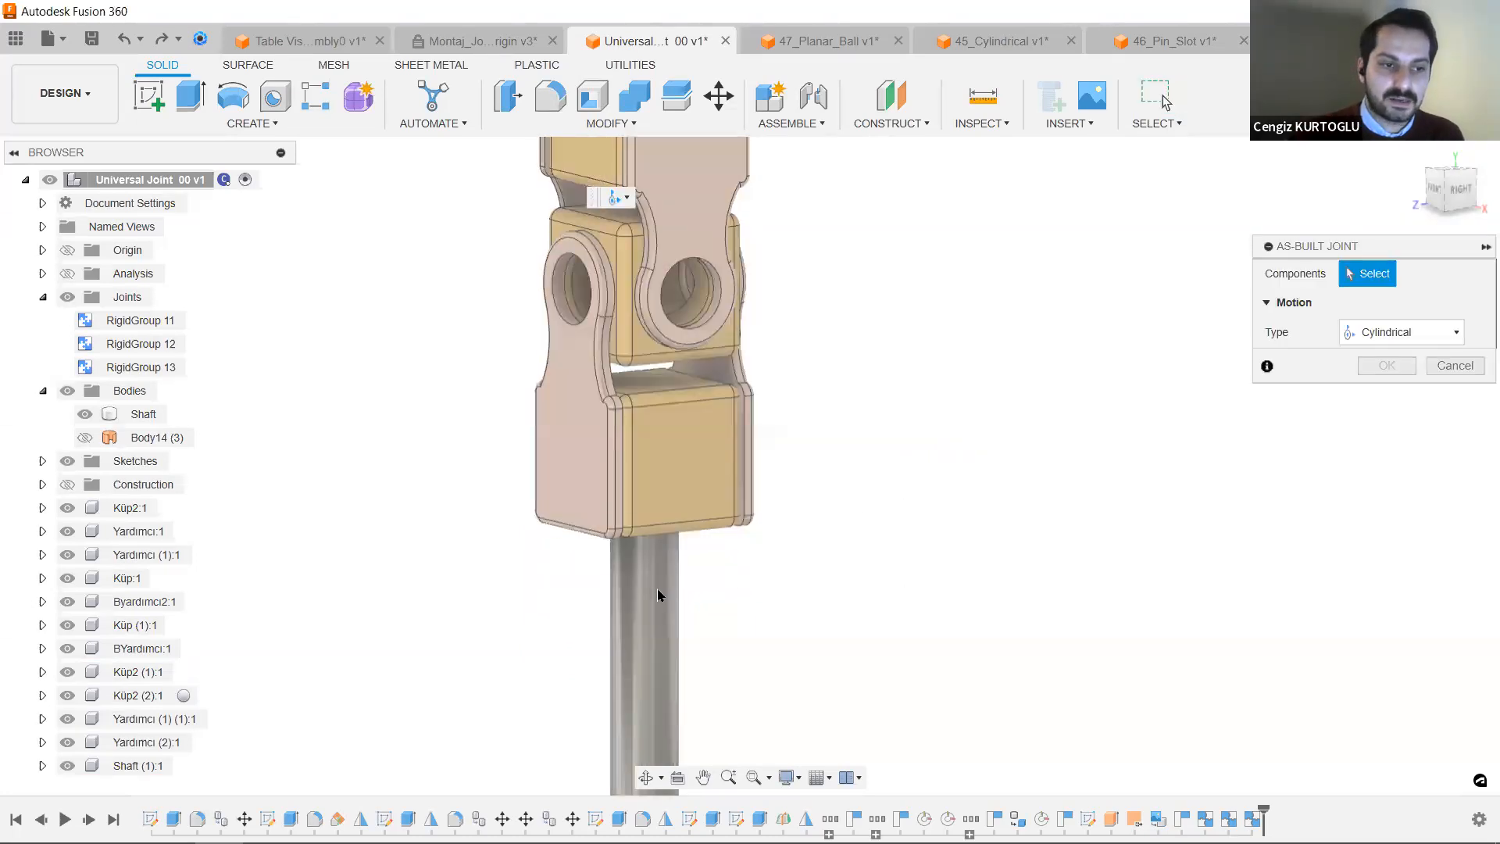
{"action": "left_click", "coordinate": [692, 453]}
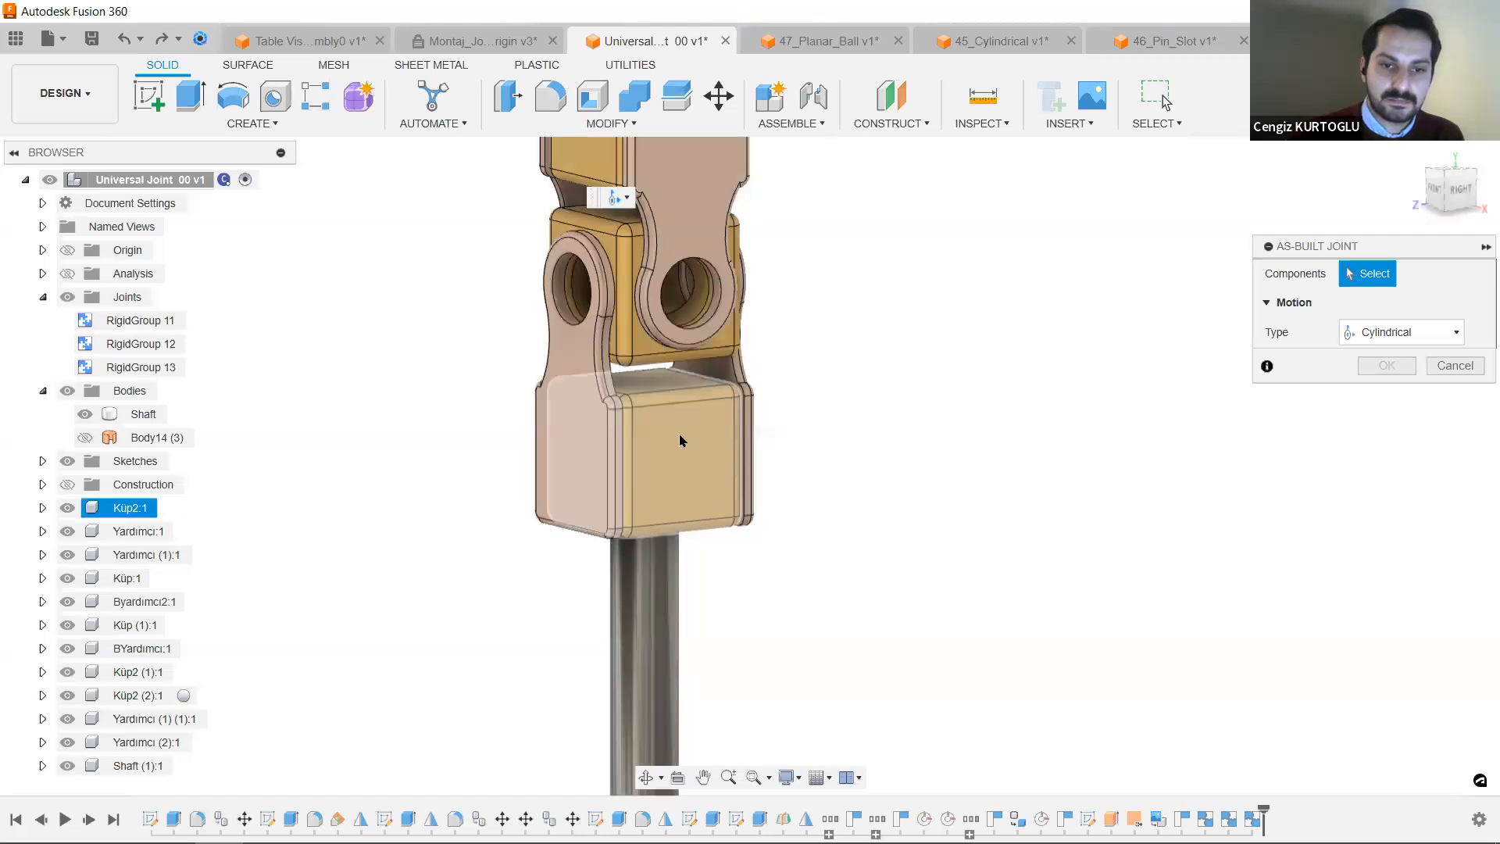
{"action": "left_click", "coordinate": [678, 438]}
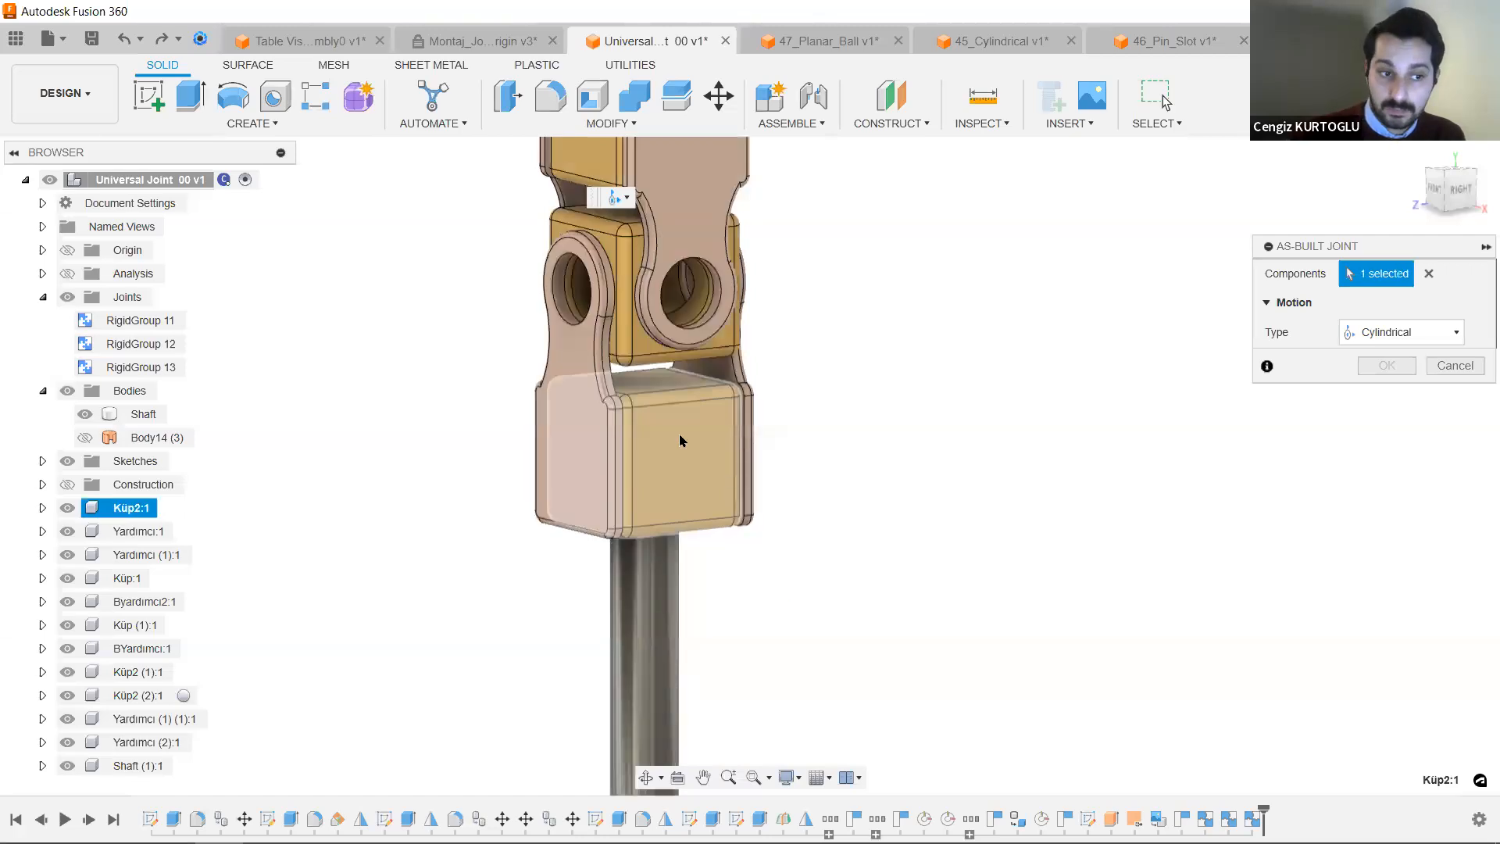
{"action": "left_click", "coordinate": [653, 624]}
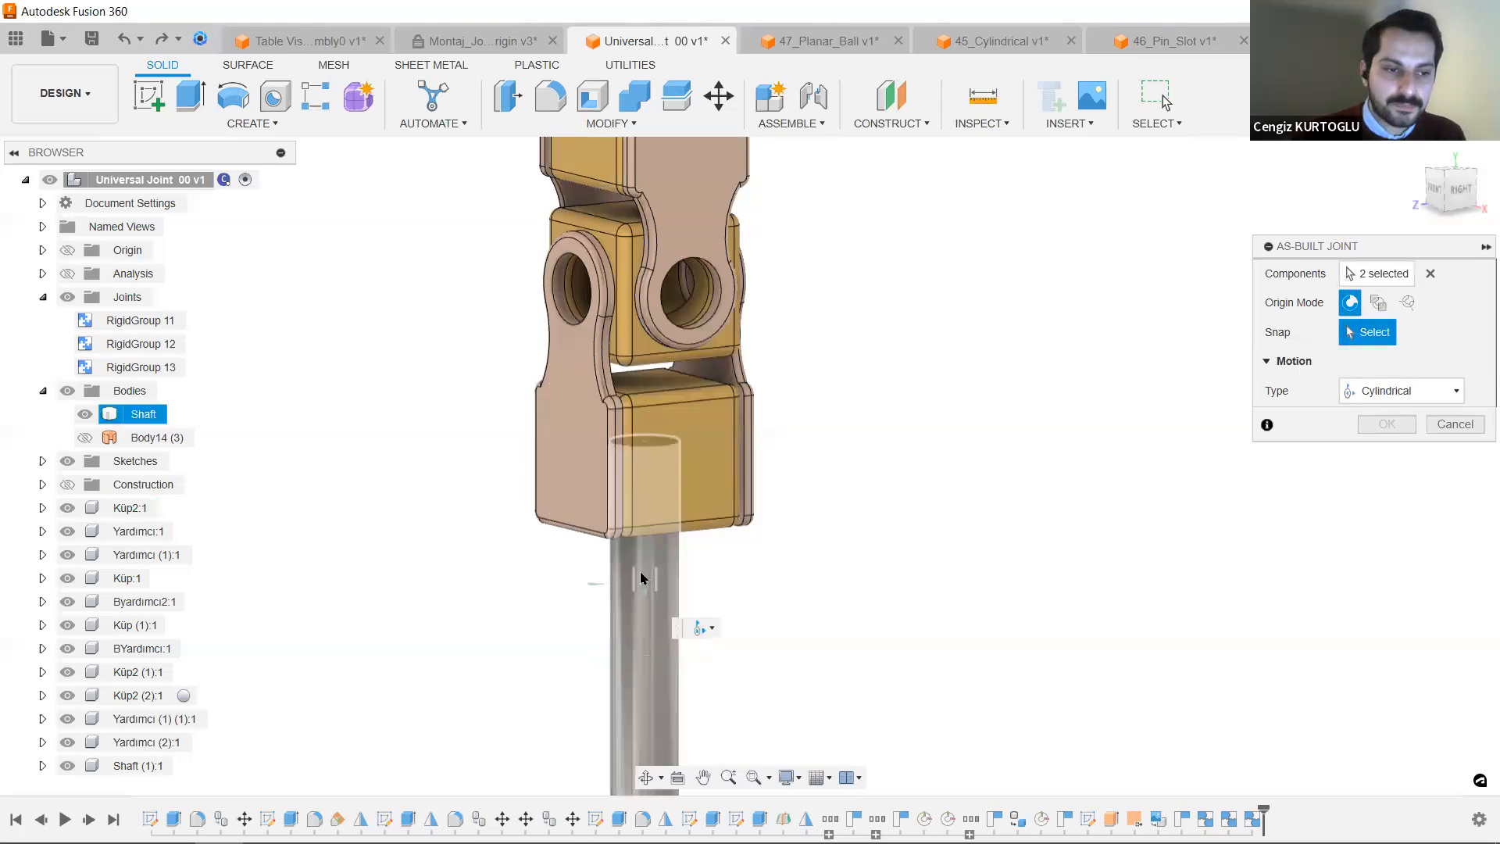
{"action": "left_click", "coordinate": [1404, 392]}
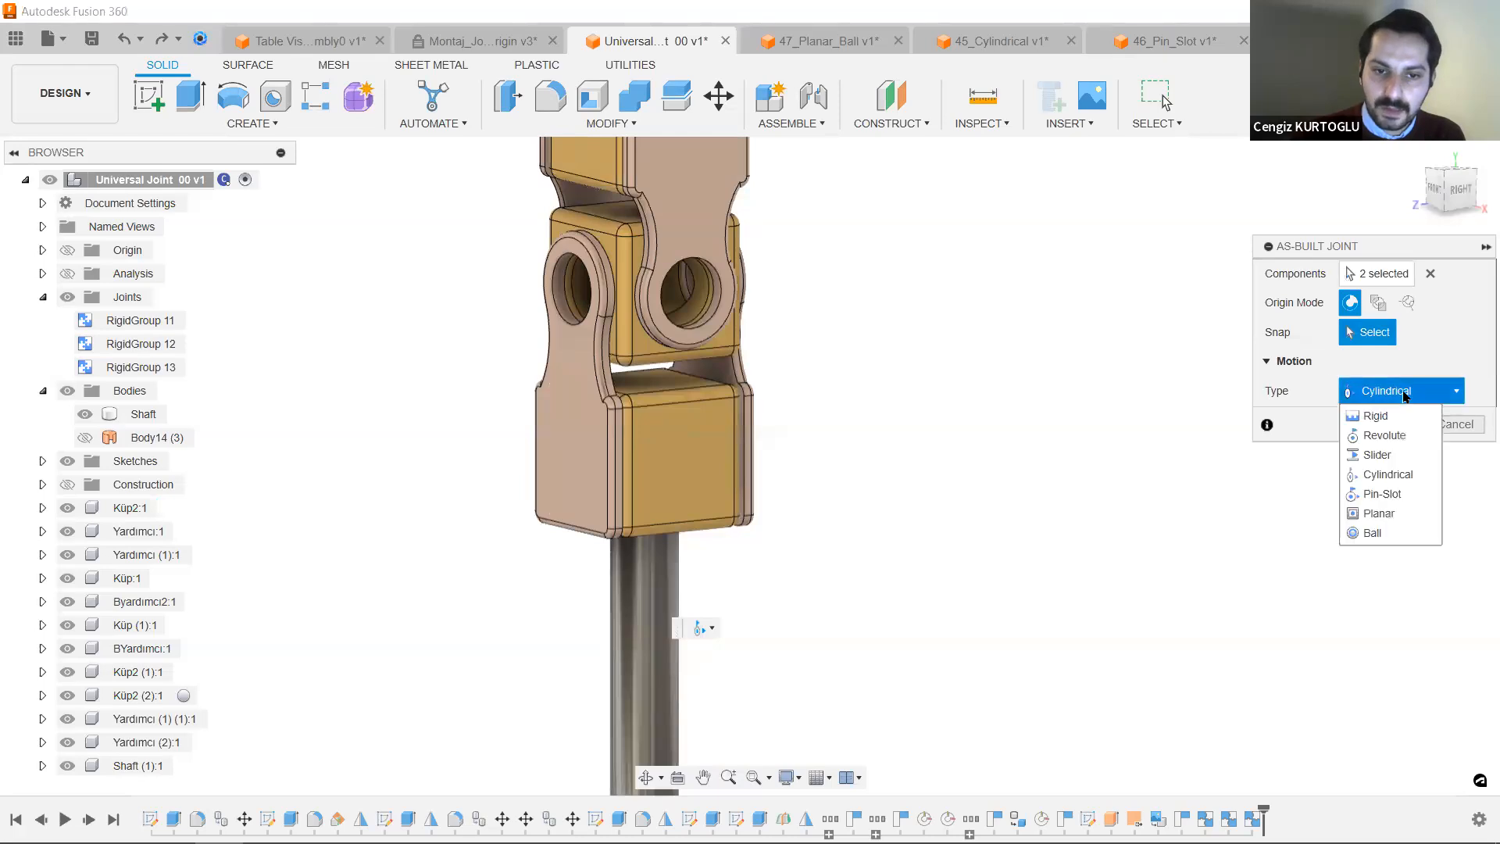
{"action": "left_click", "coordinate": [1394, 435]}
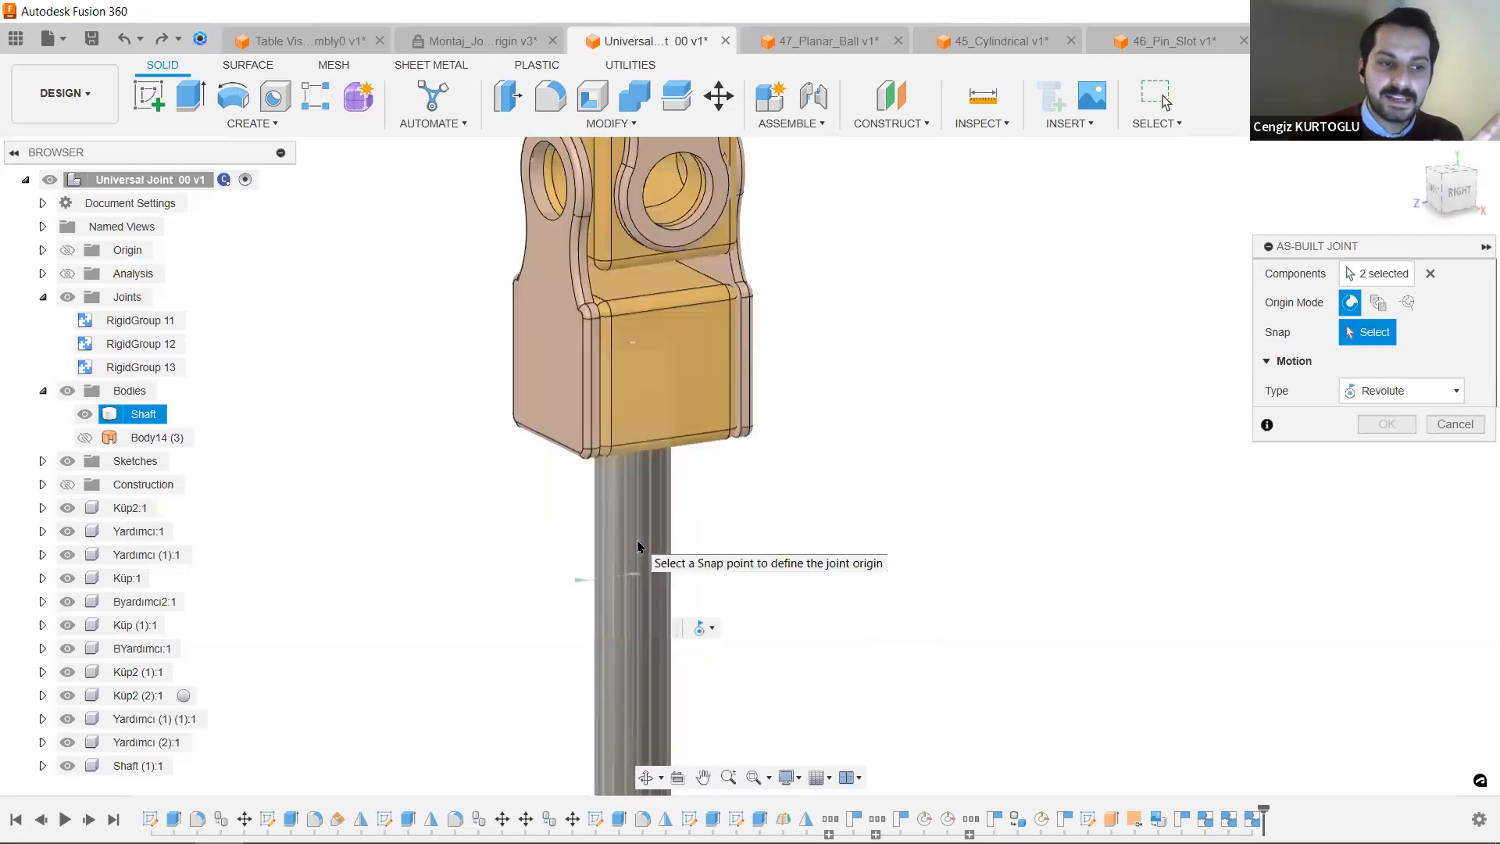
{"action": "scroll", "coordinate": [639, 539], "scroll_direction": "up", "scroll_amount": 3}
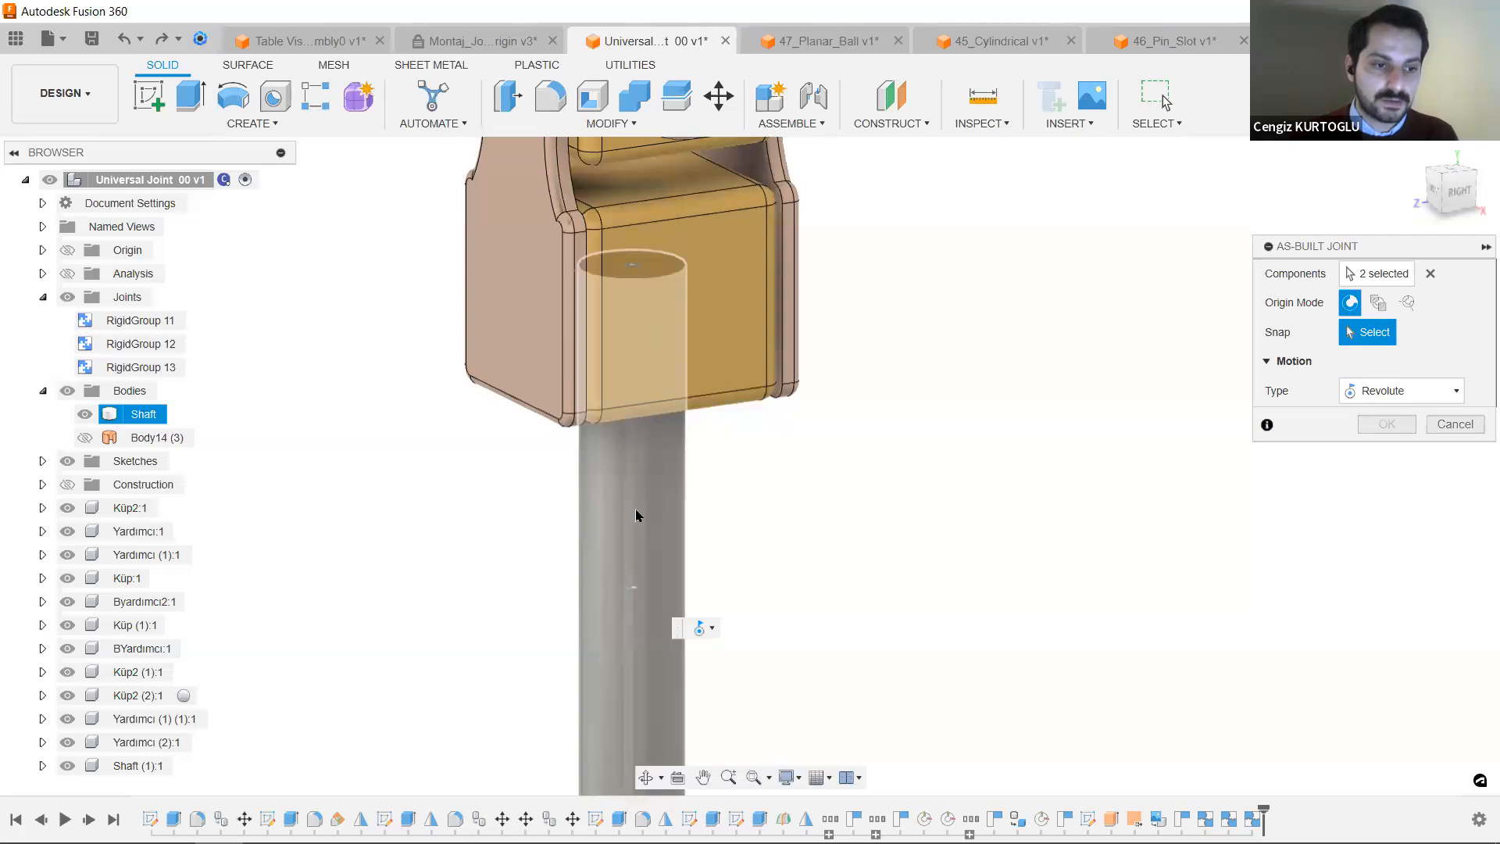
{"action": "left_click", "coordinate": [634, 274]}
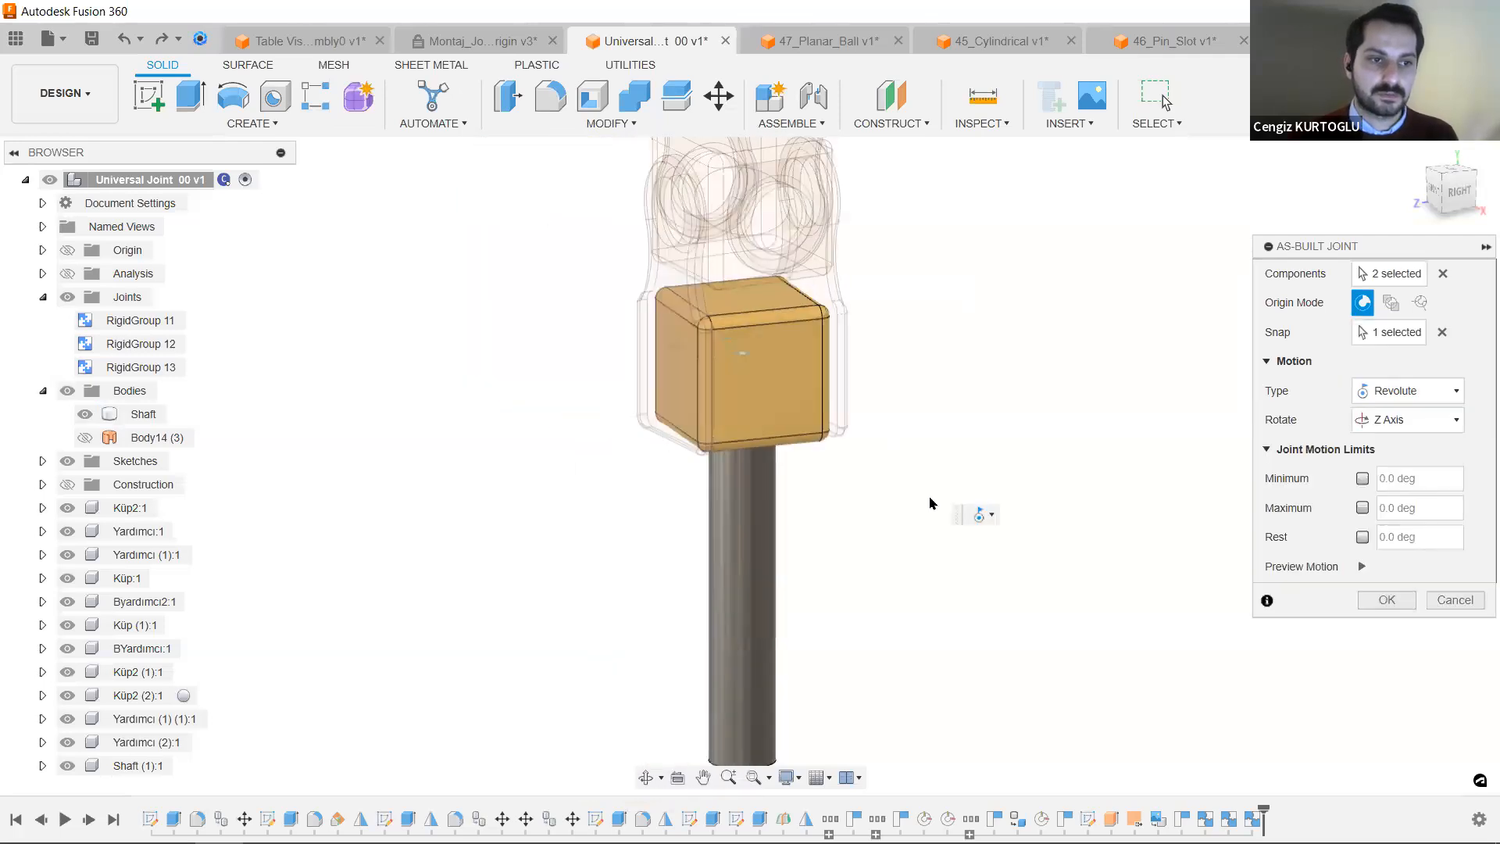
{"action": "left_click", "coordinate": [1359, 566]}
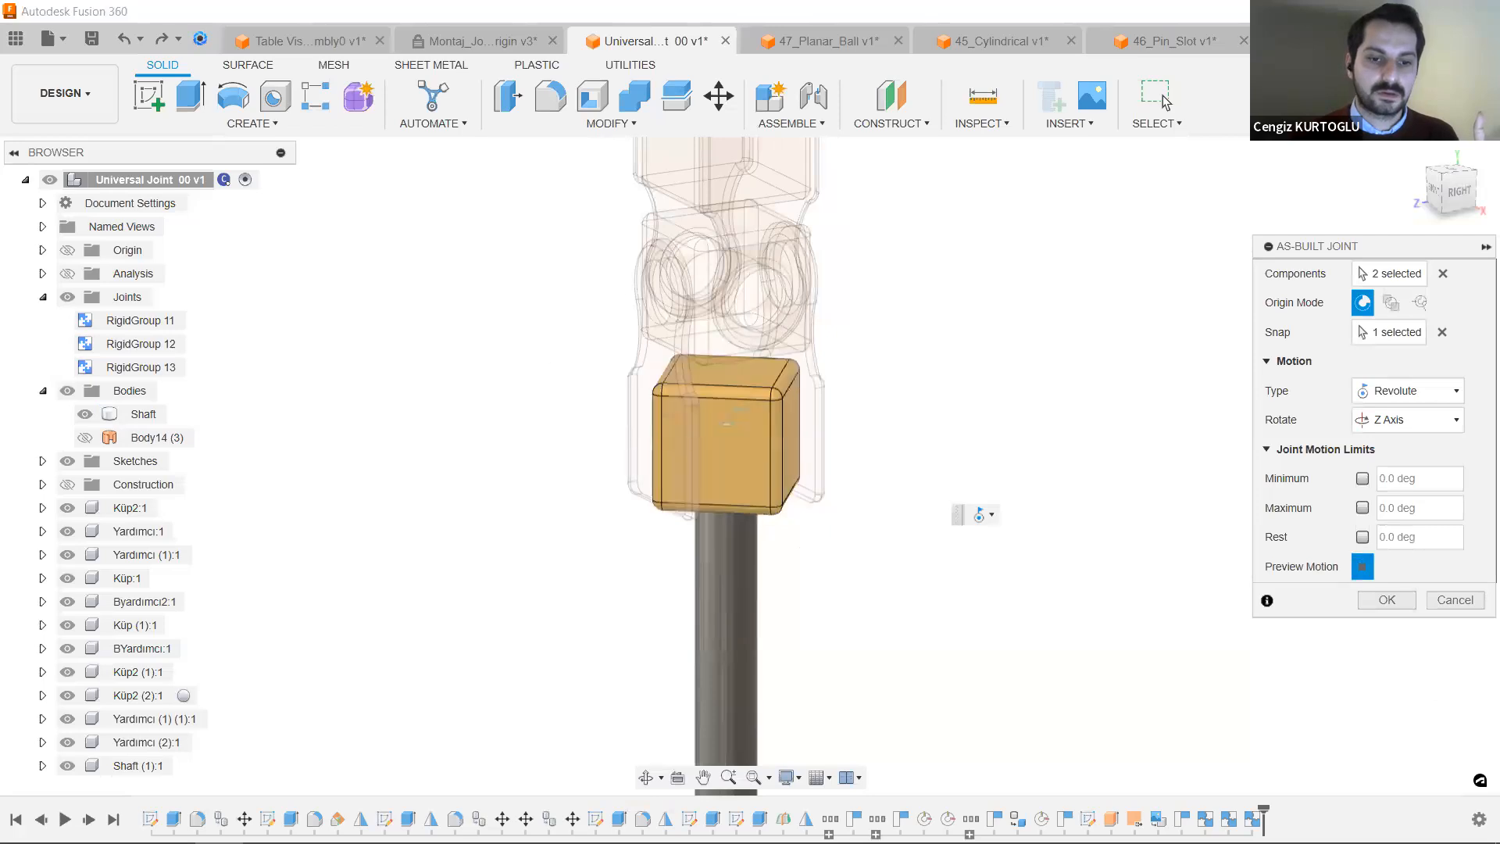
{"action": "left_click", "coordinate": [1388, 600]}
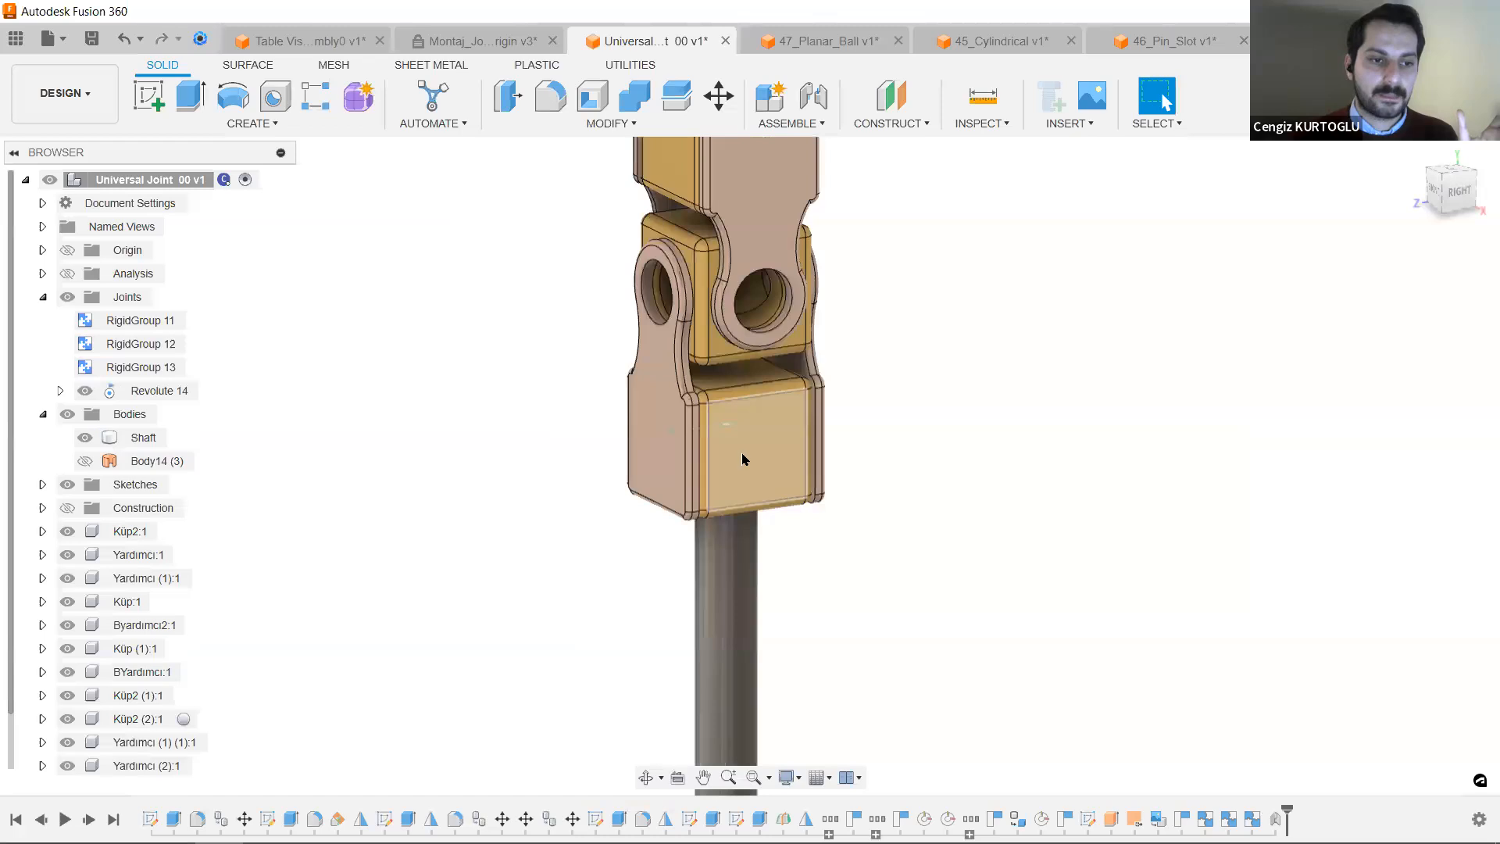
{"action": "mouse_move", "coordinate": [684, 457]}
{"action": "left_mouse_down"}
{"action": "mouse_move", "coordinate": [779, 460]}
{"action": "mouse_move", "coordinate": [700, 463]}
{"action": "left_mouse_up"}
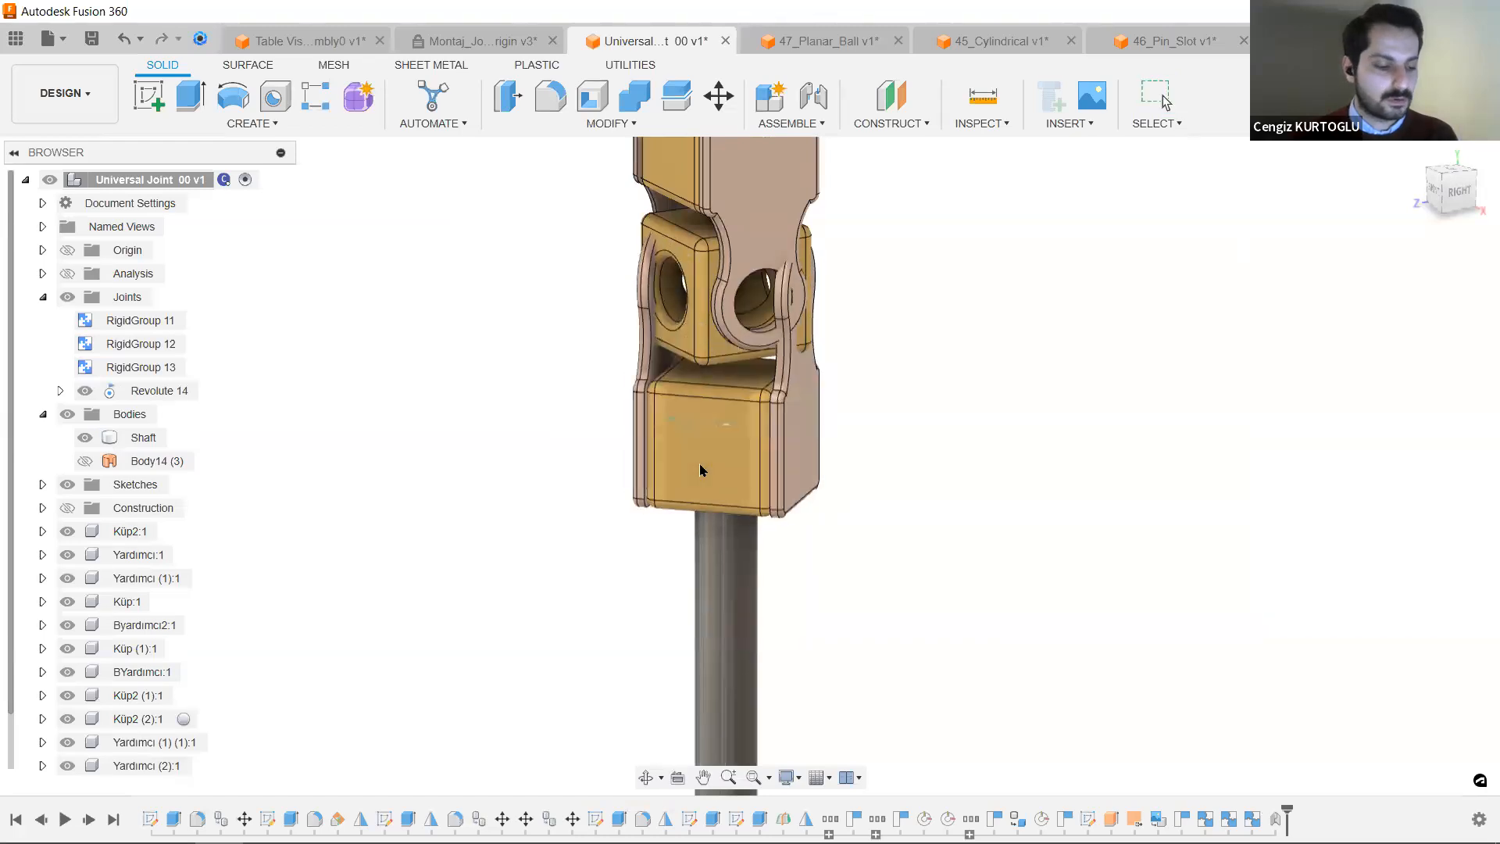
Hide the middle rigid group's cube Küp2 (1):1 and its two link plates, BYardımcı:1 and Byardımcı2:1.
{"action": "middle_click_drag", "start_coordinate": [841, 281], "coordinate": [1020, 388], "text": "shift"}
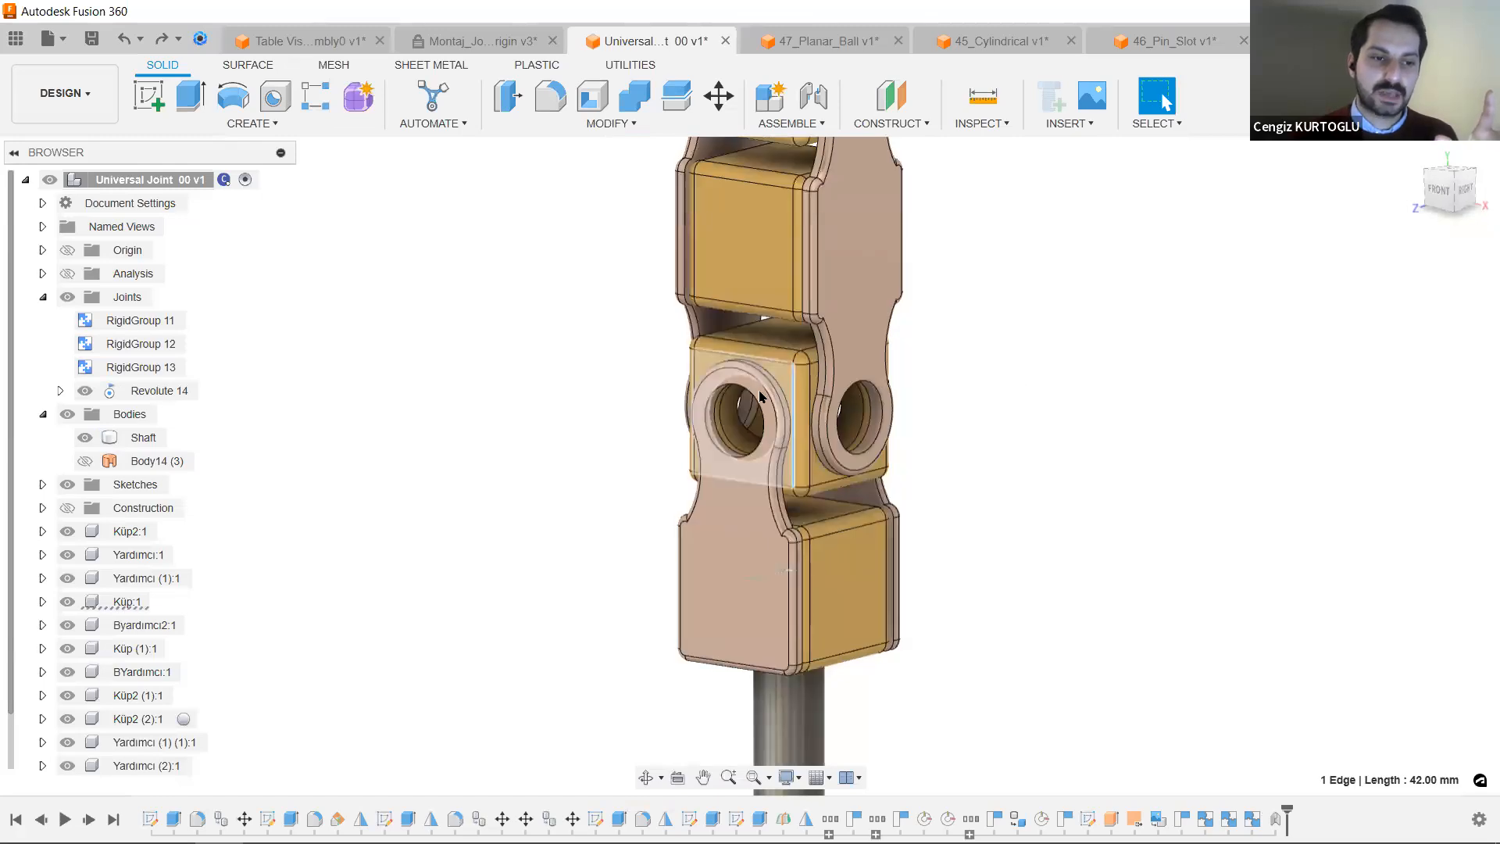
{"action": "middle_click_drag", "start_coordinate": [888, 368], "coordinate": [910, 456]}
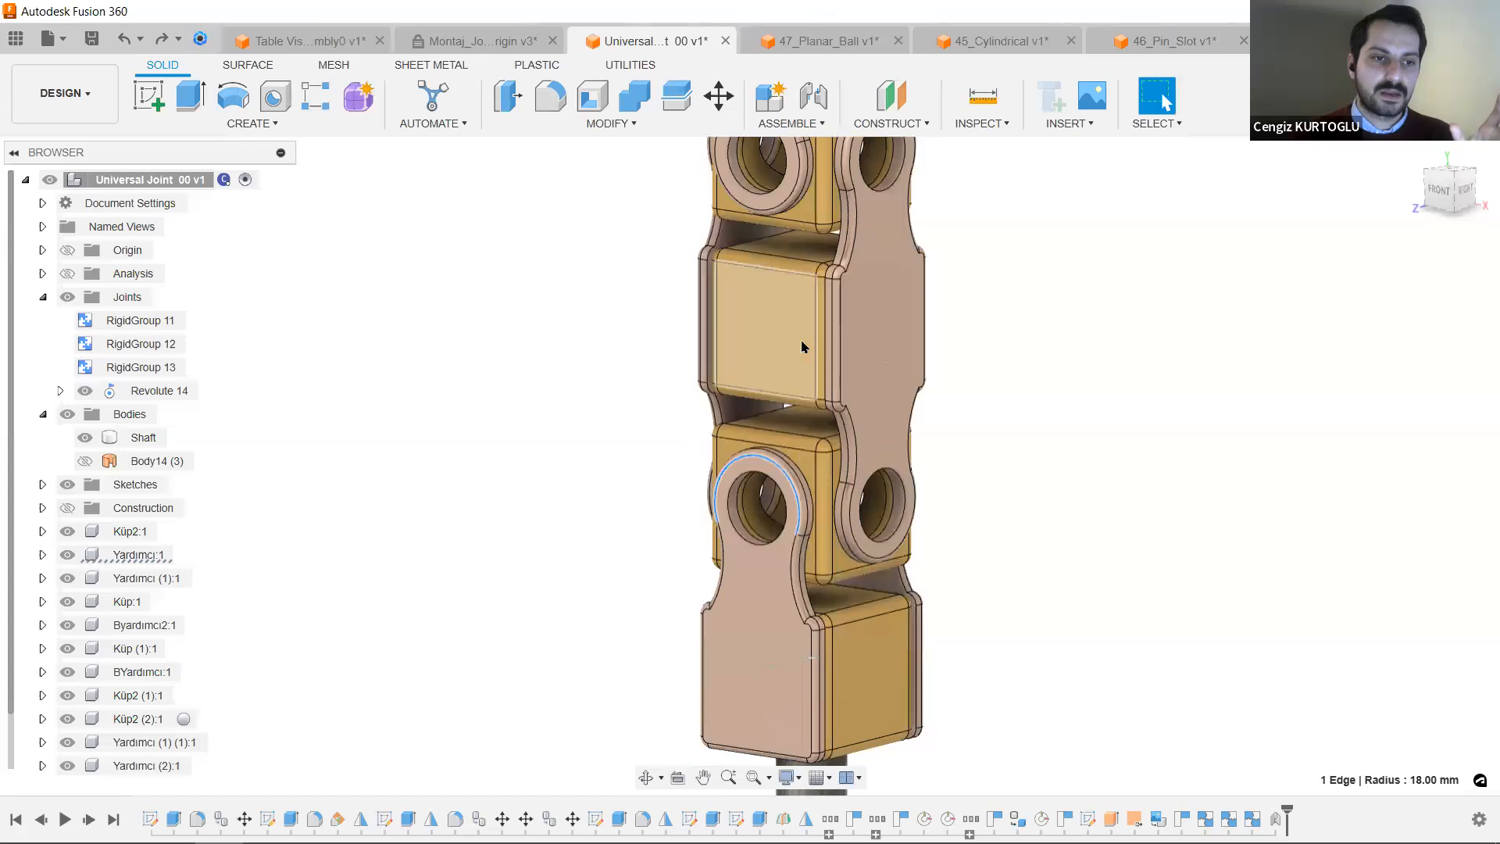
{"action": "left_click_drag", "start_coordinate": [1102, 272], "coordinate": [579, 324]}
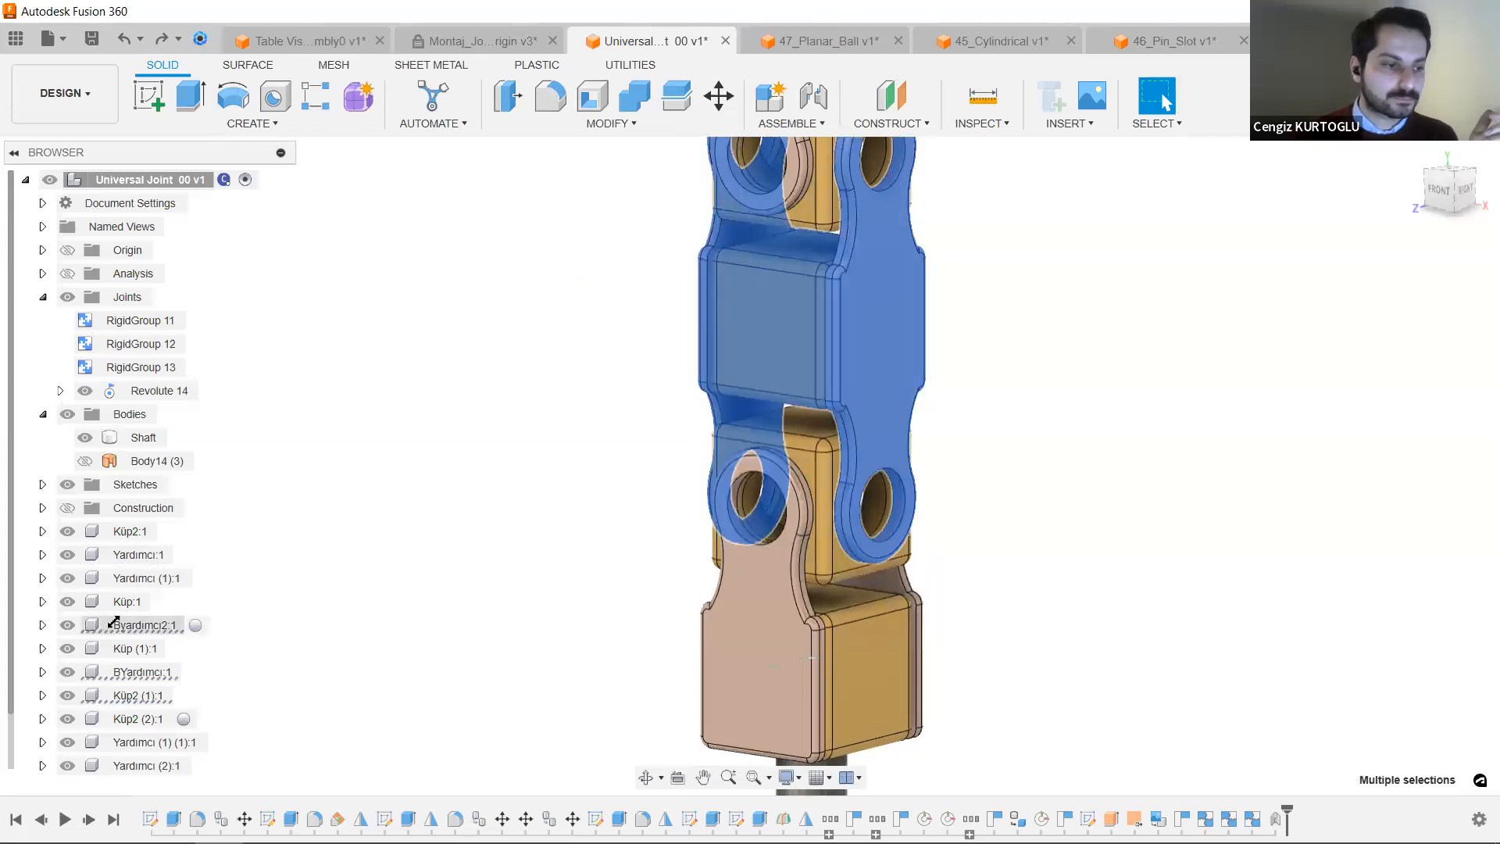
{"action": "scroll", "coordinate": [118, 617], "scroll_direction": "down", "scroll_amount": 1}
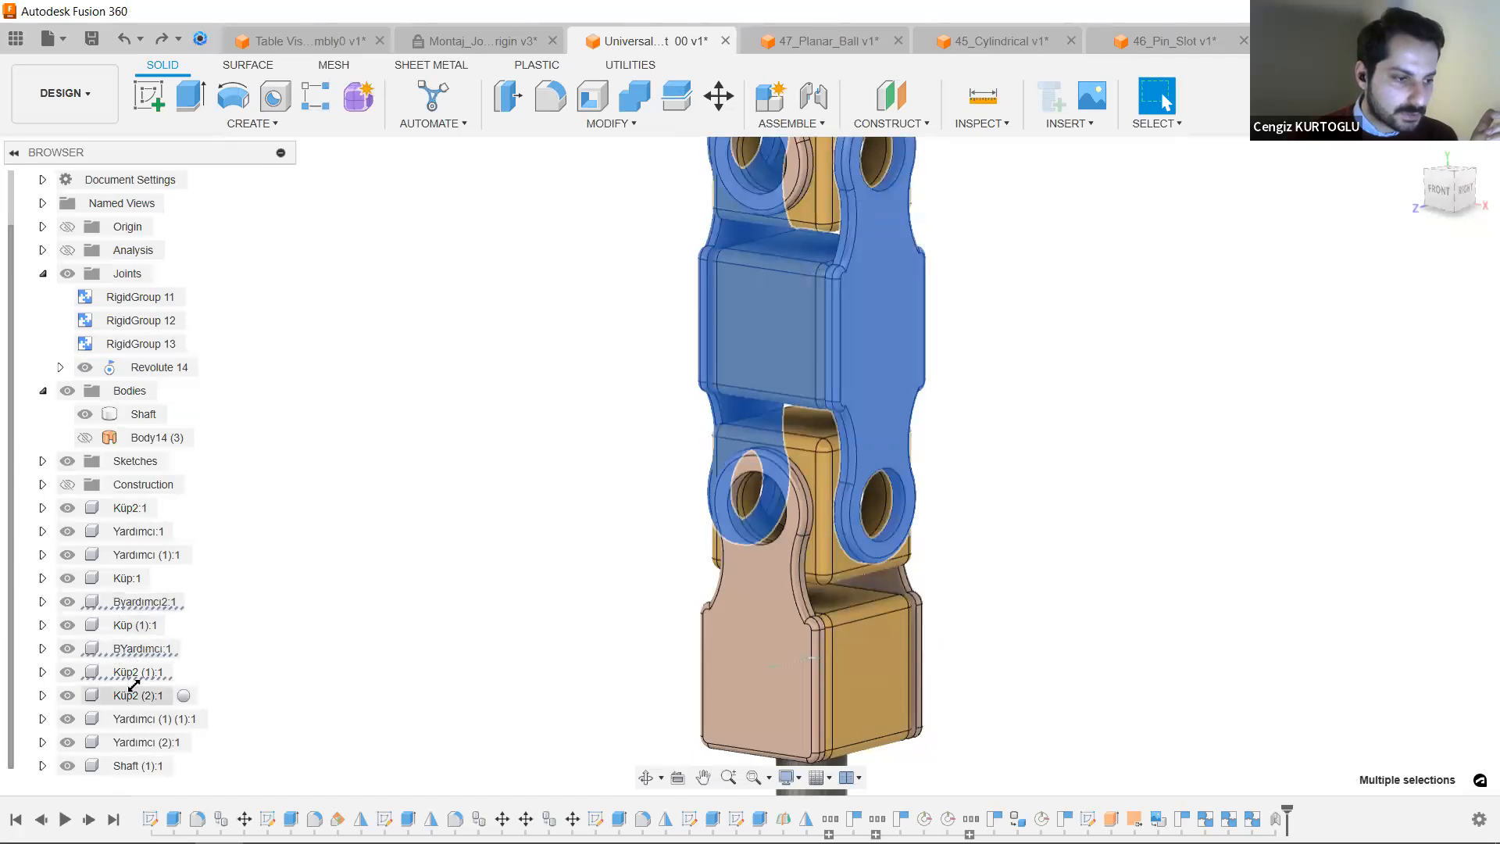
{"action": "left_click", "coordinate": [67, 671]}
{"action": "left_click", "coordinate": [68, 648]}
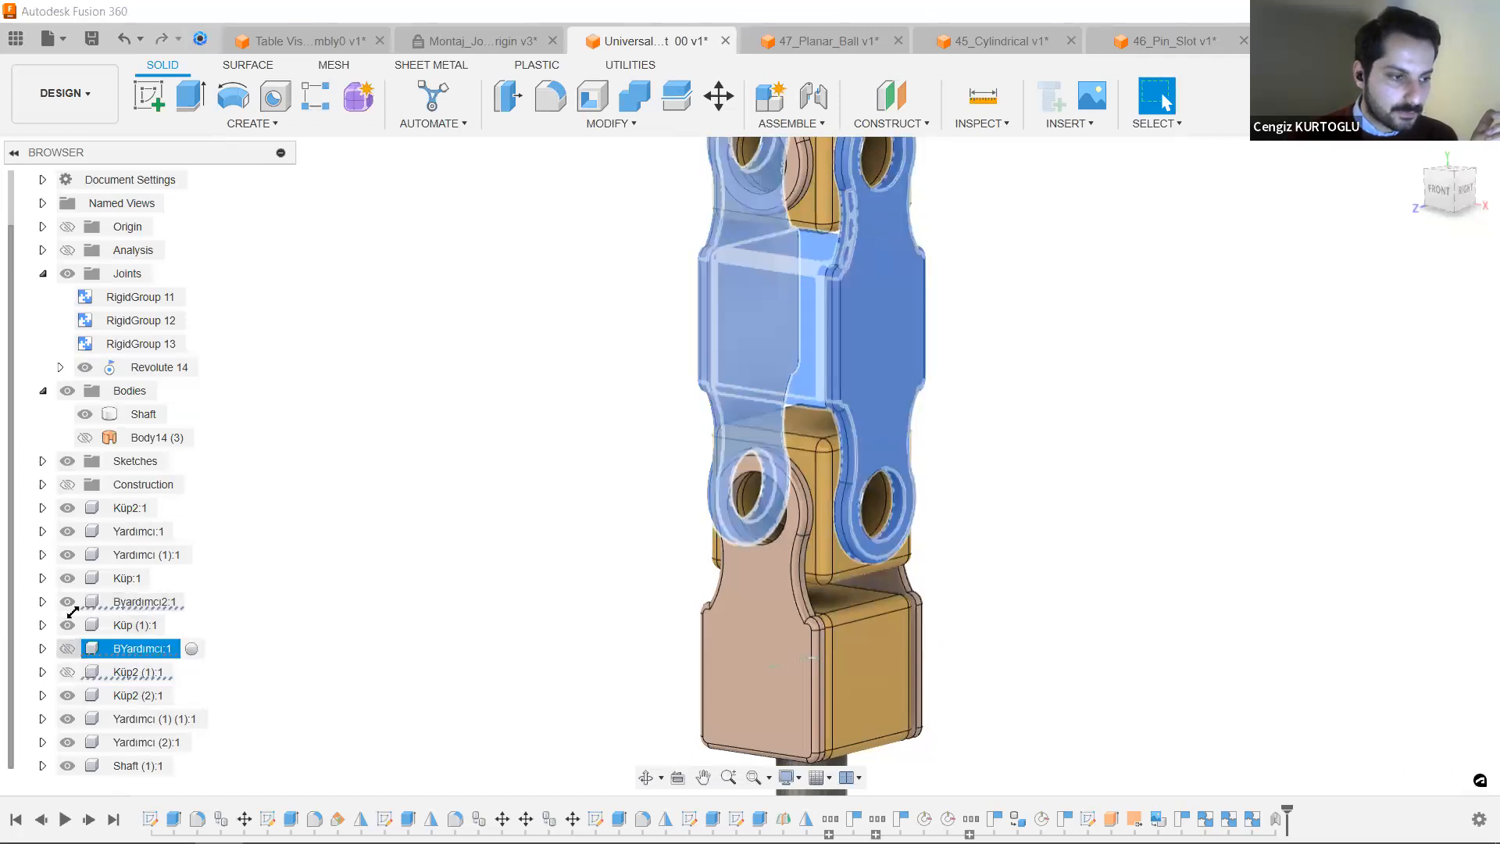
{"action": "left_click", "coordinate": [68, 601]}
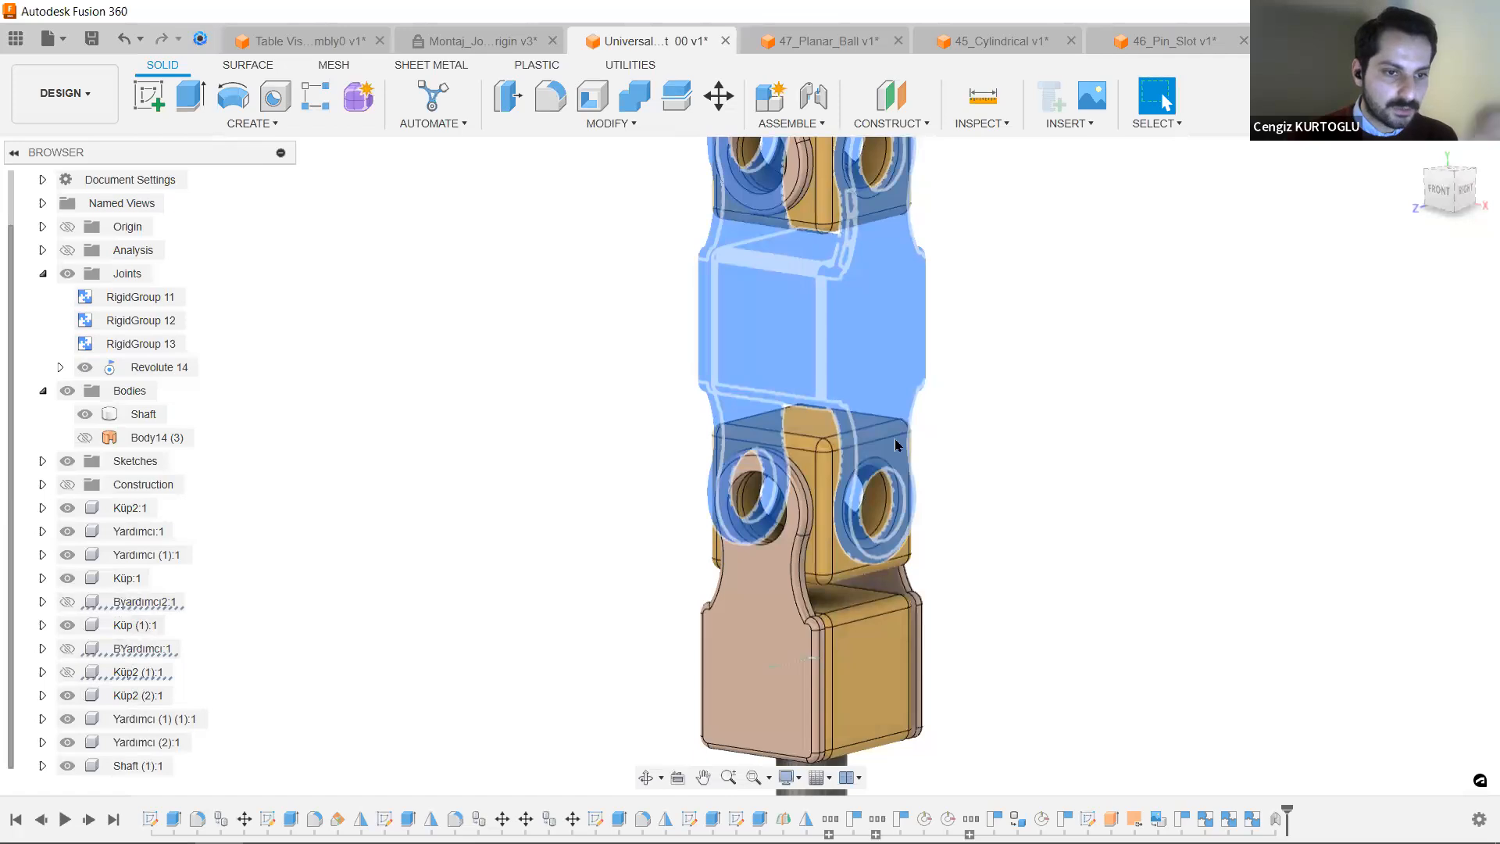
Create a Revolute as-built joint between cube Küp:1 and side plate Yardımcı:1, originating at the plate's hole, and test its motion.
{"action": "scroll", "coordinate": [986, 514], "scroll_direction": "up", "scroll_amount": 2}
{"action": "middle_click_drag", "start_coordinate": [986, 512], "coordinate": [974, 378]}
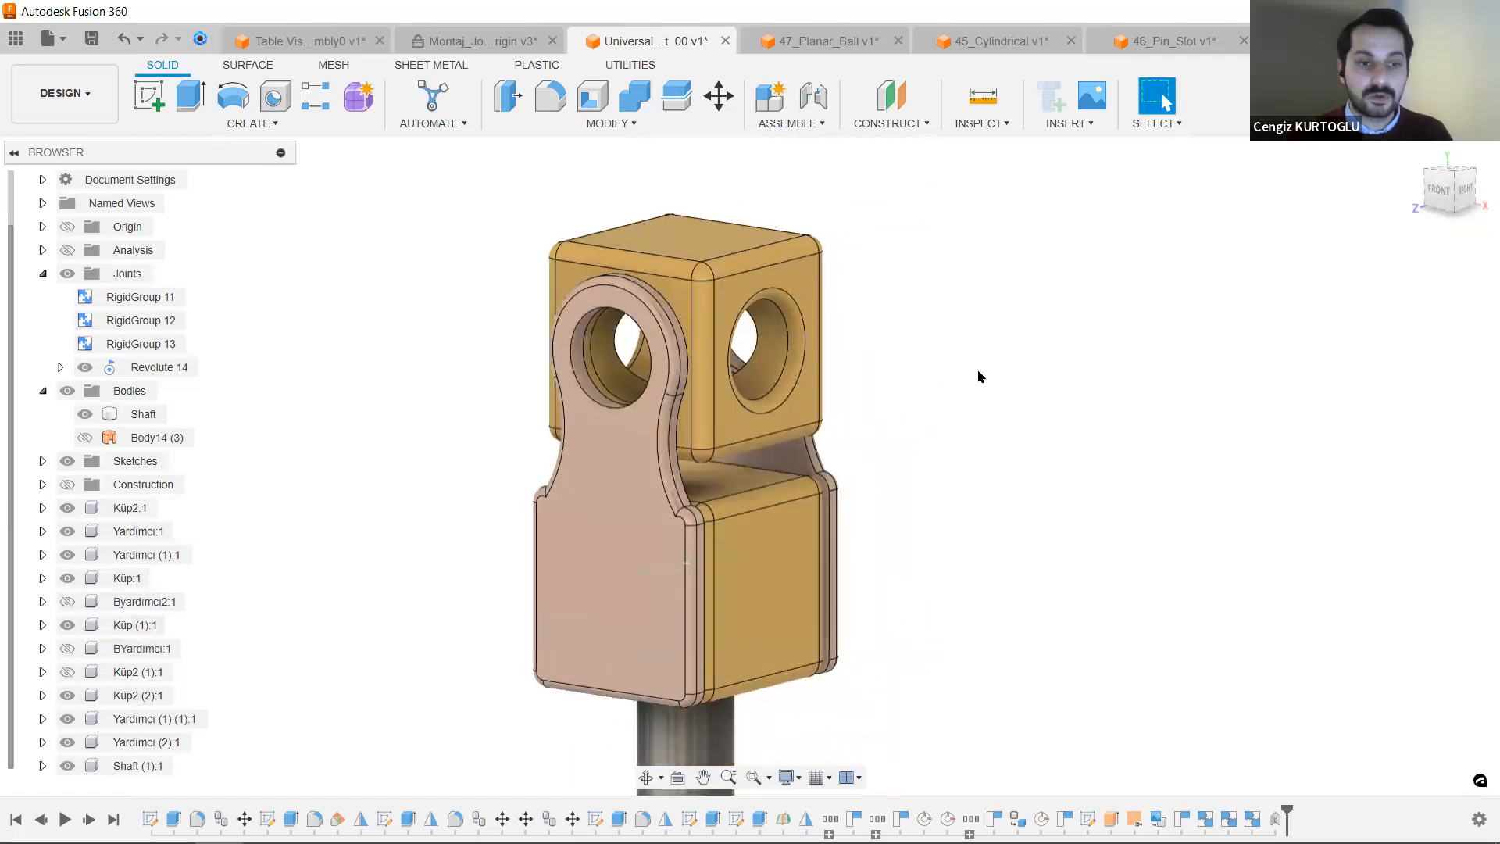
{"action": "middle_click_drag", "start_coordinate": [691, 273], "coordinate": [700, 340], "text": "shift"}
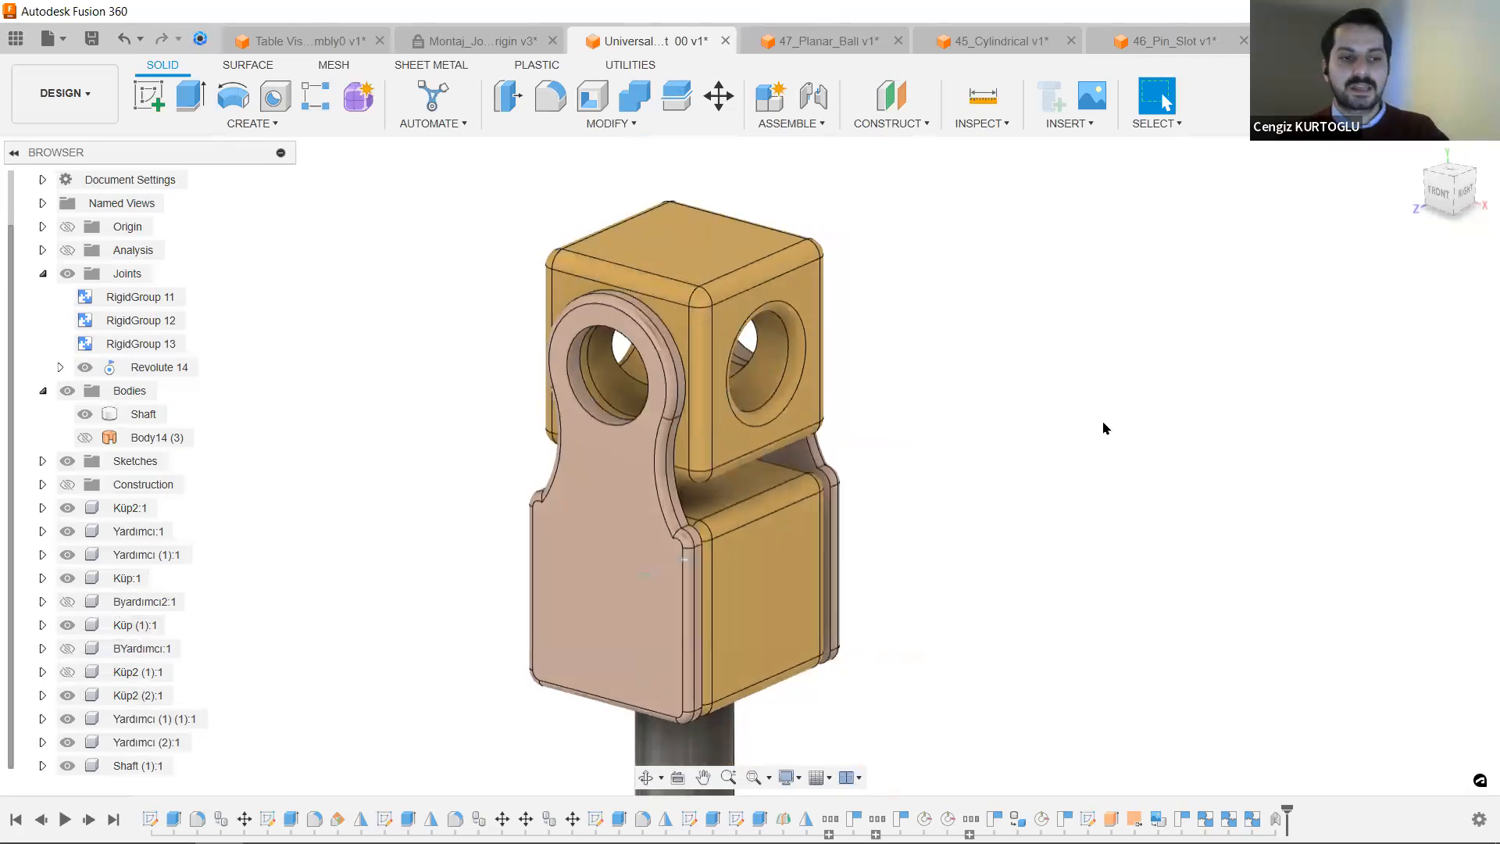
{"action": "key", "text": "shift+j"}
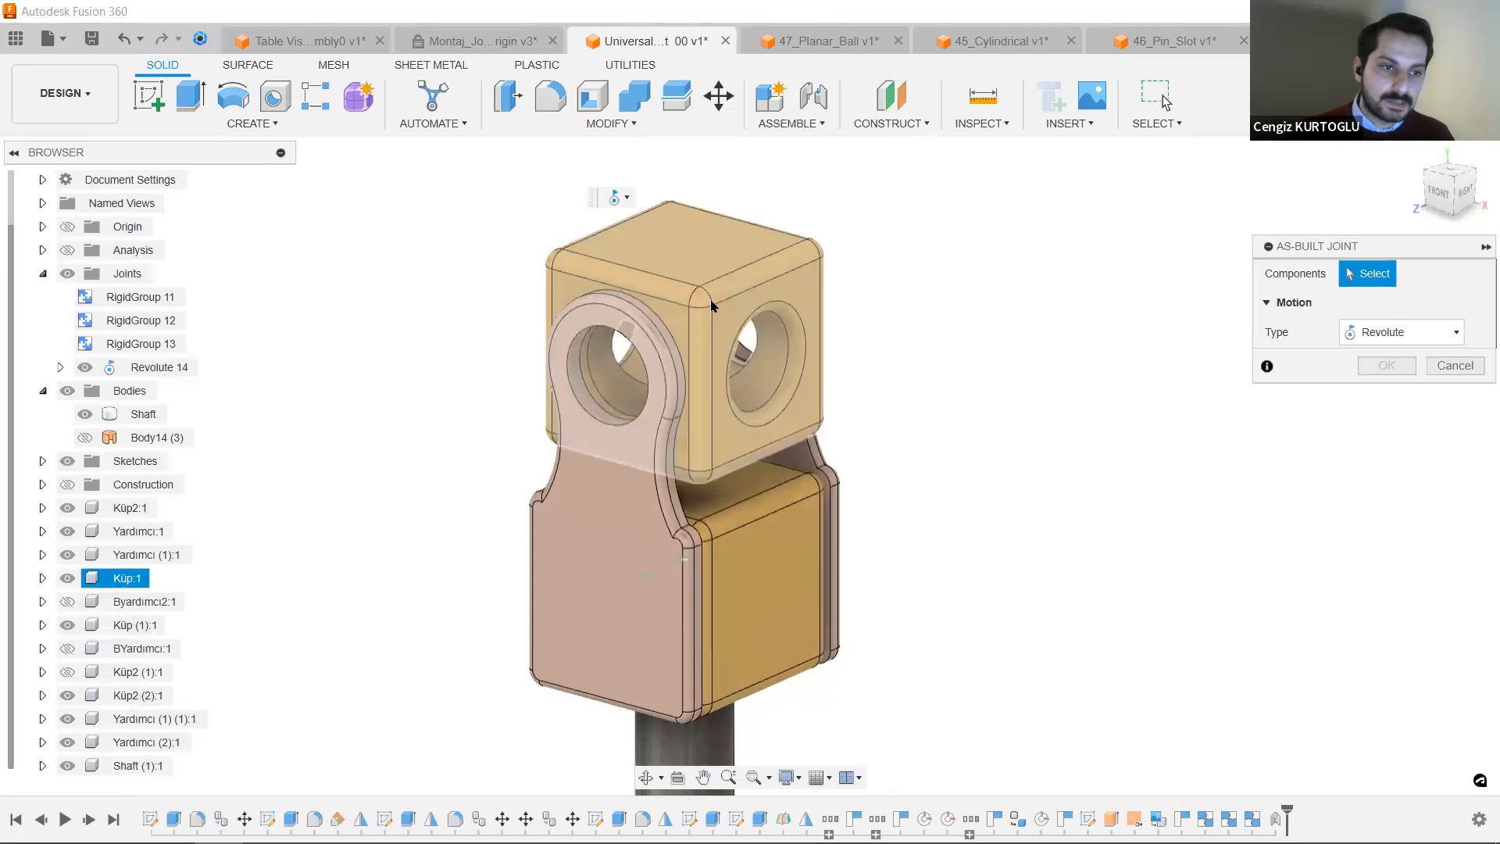
{"action": "left_click", "coordinate": [657, 360]}
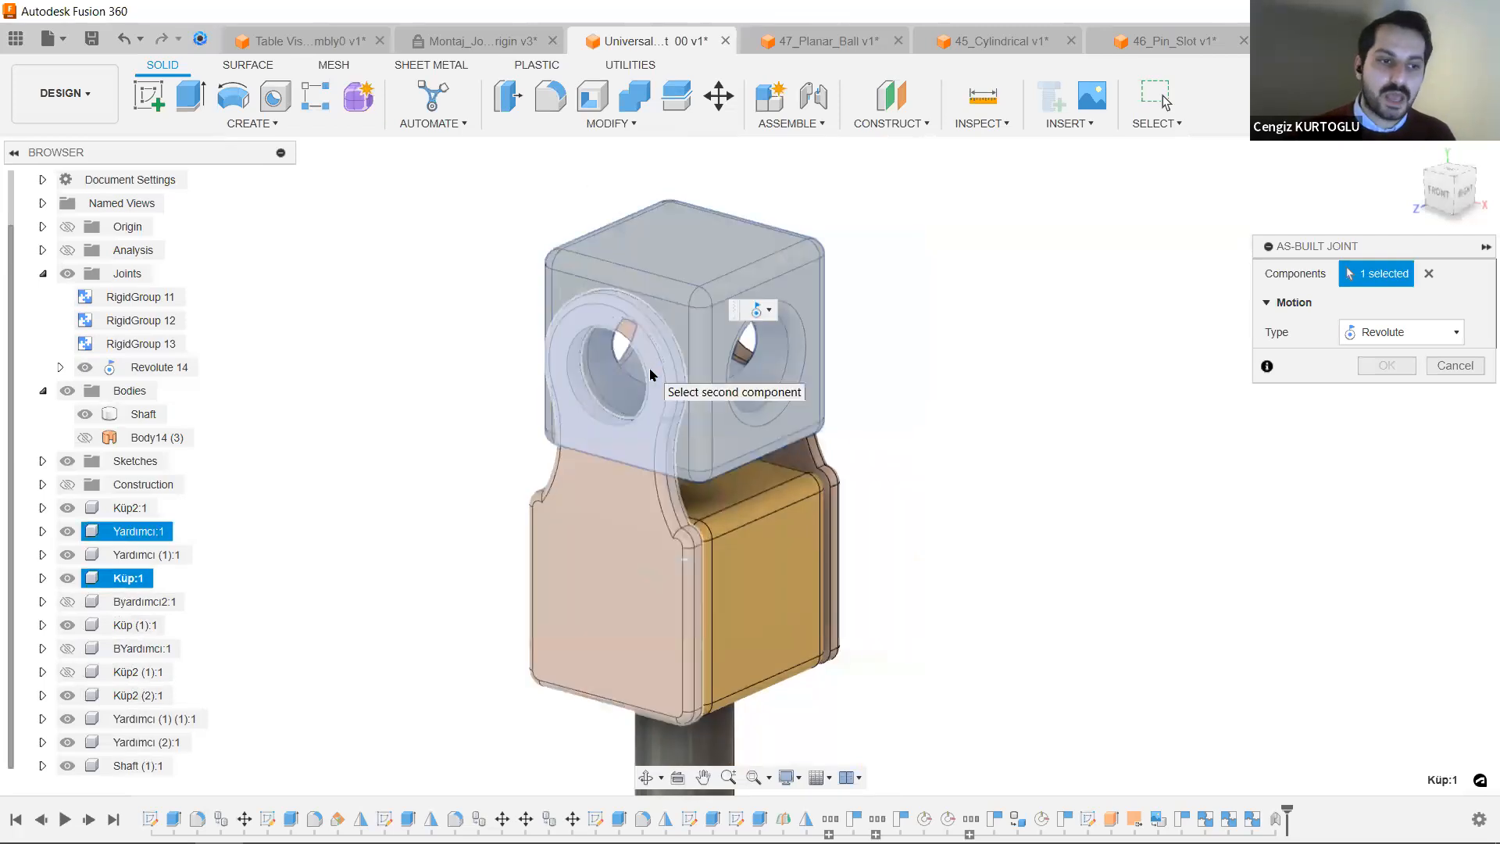
{"action": "left_click", "coordinate": [651, 374]}
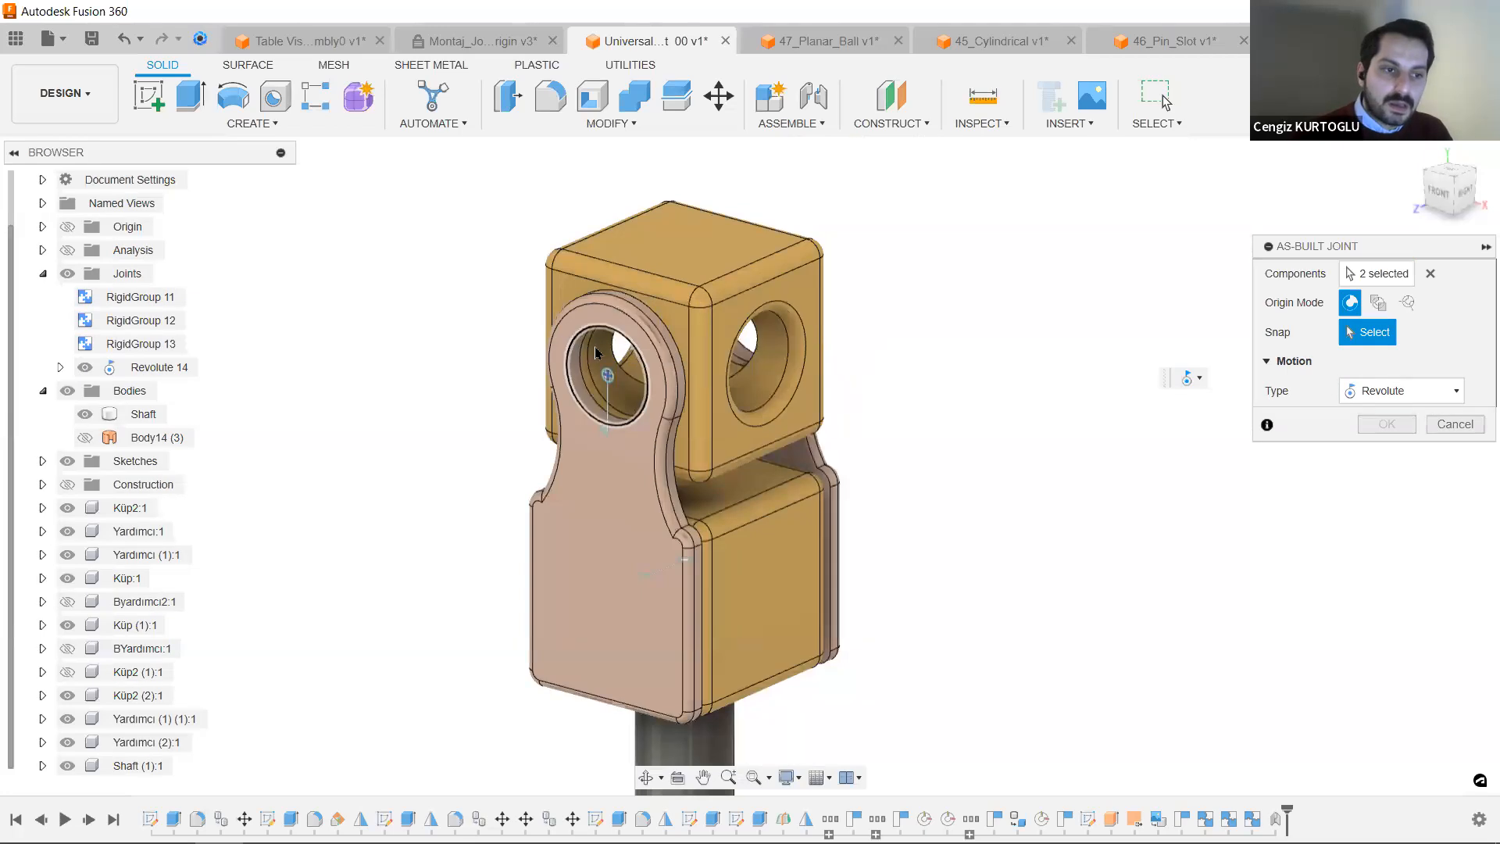
{"action": "scroll", "coordinate": [576, 289], "scroll_direction": "up", "scroll_amount": 5}
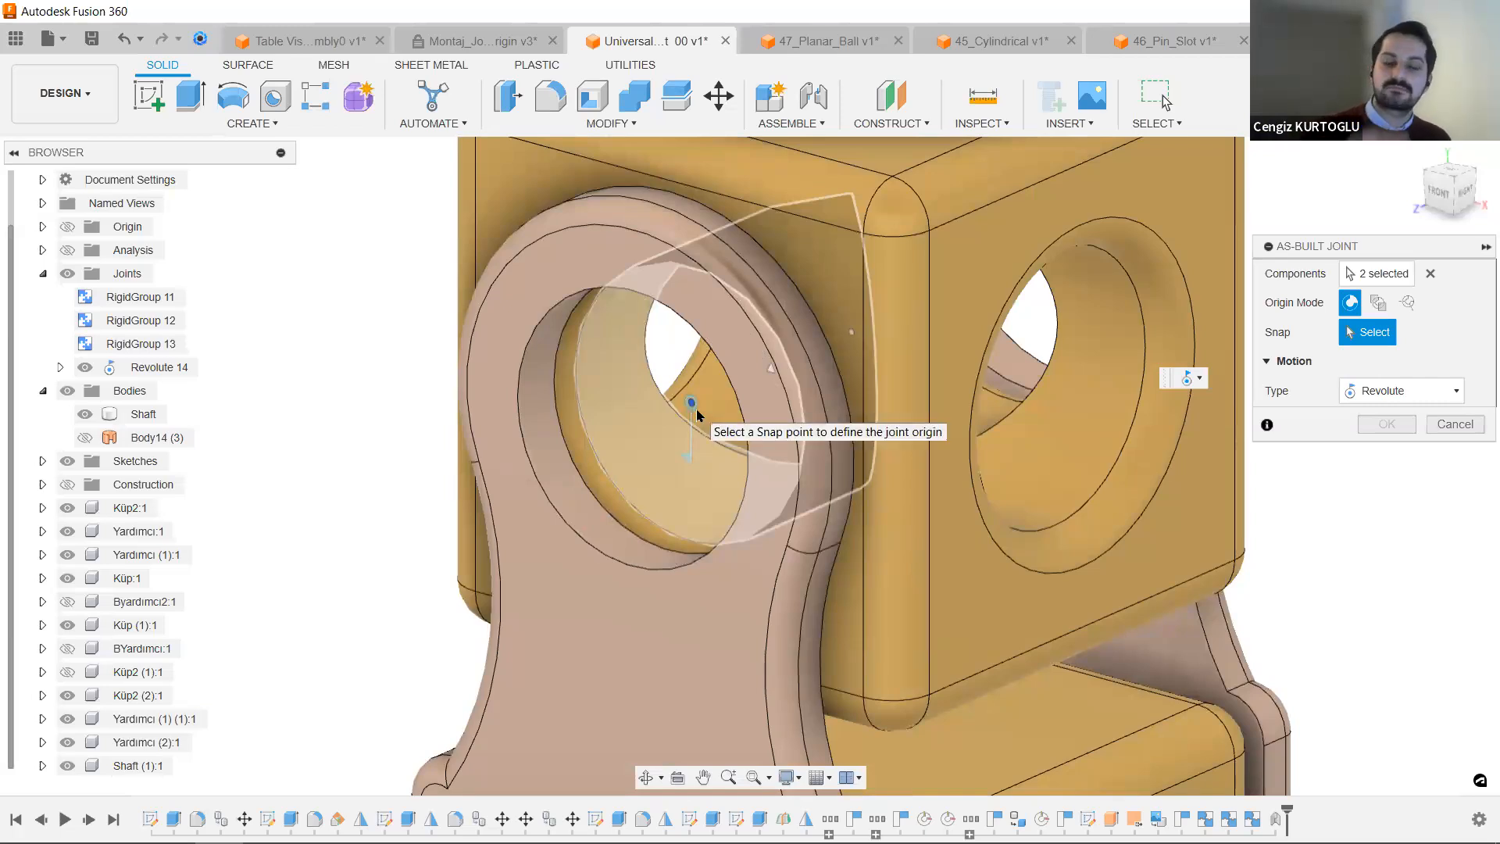
{"action": "left_click", "coordinate": [568, 307]}
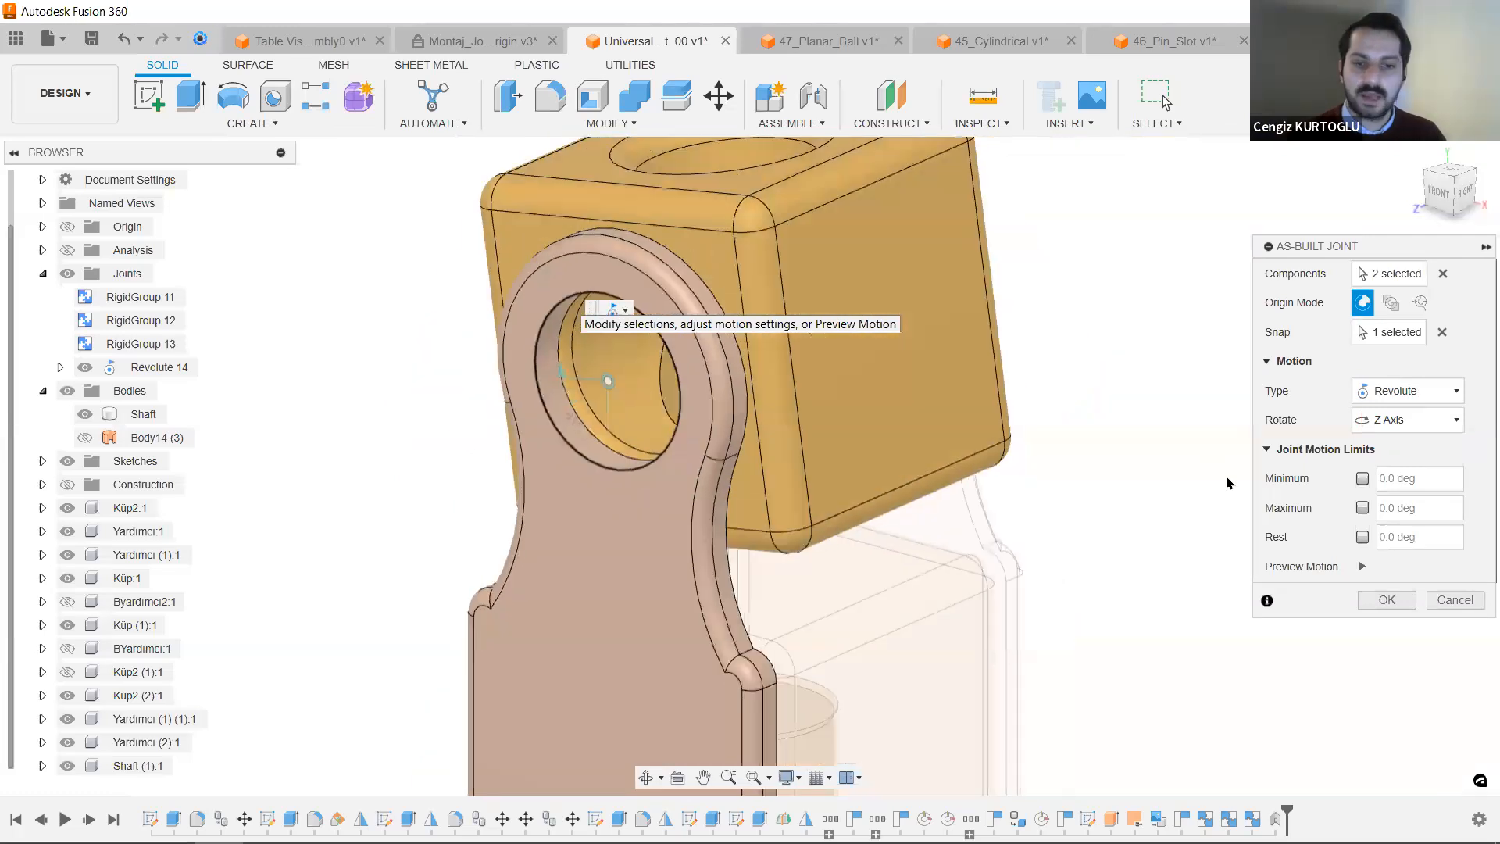
{"action": "left_click", "coordinate": [1362, 566]}
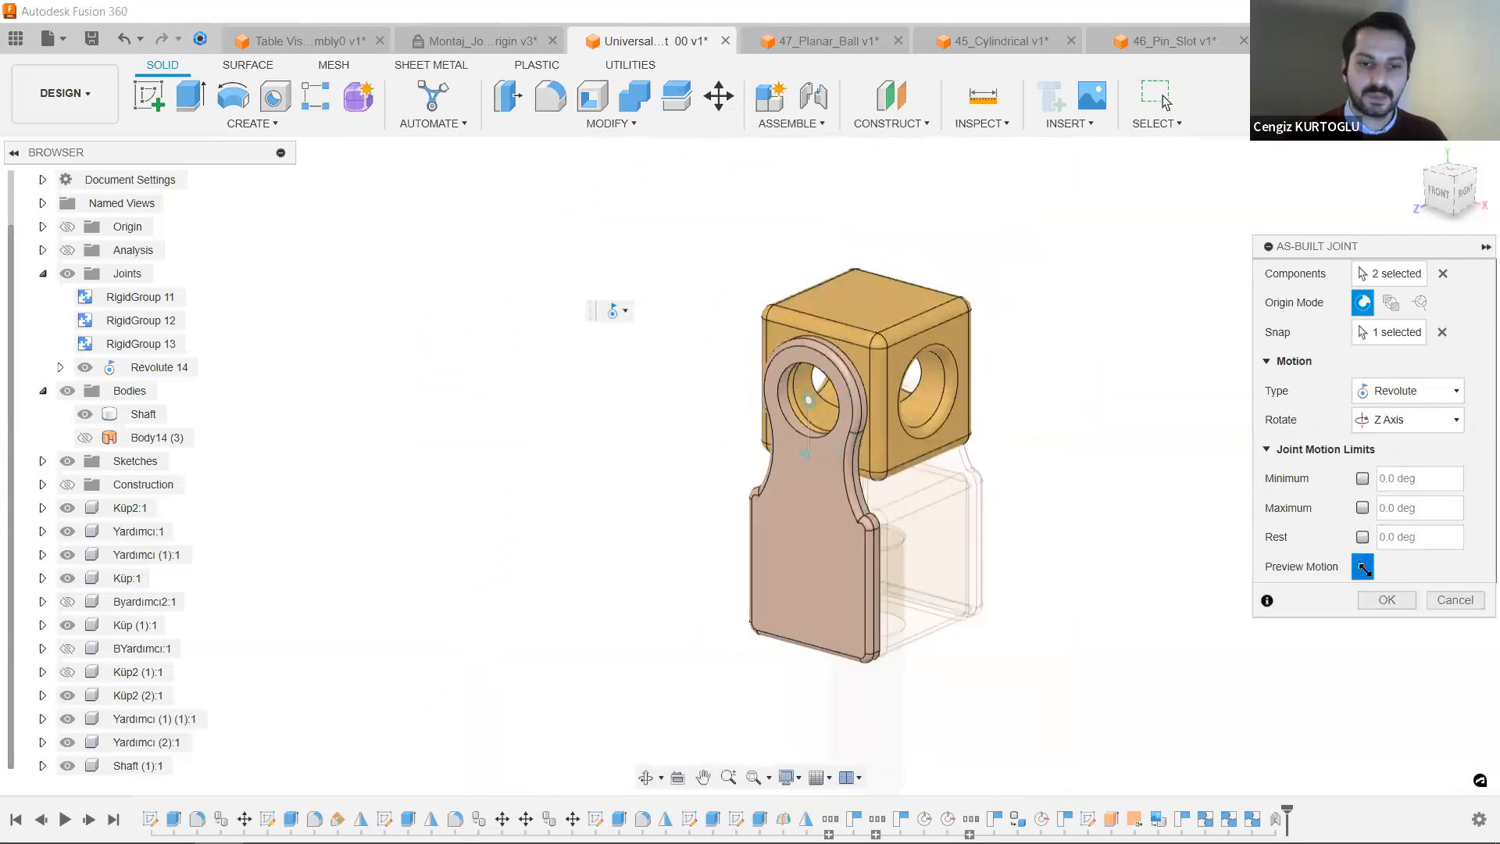
{"action": "left_click", "coordinate": [1384, 599]}
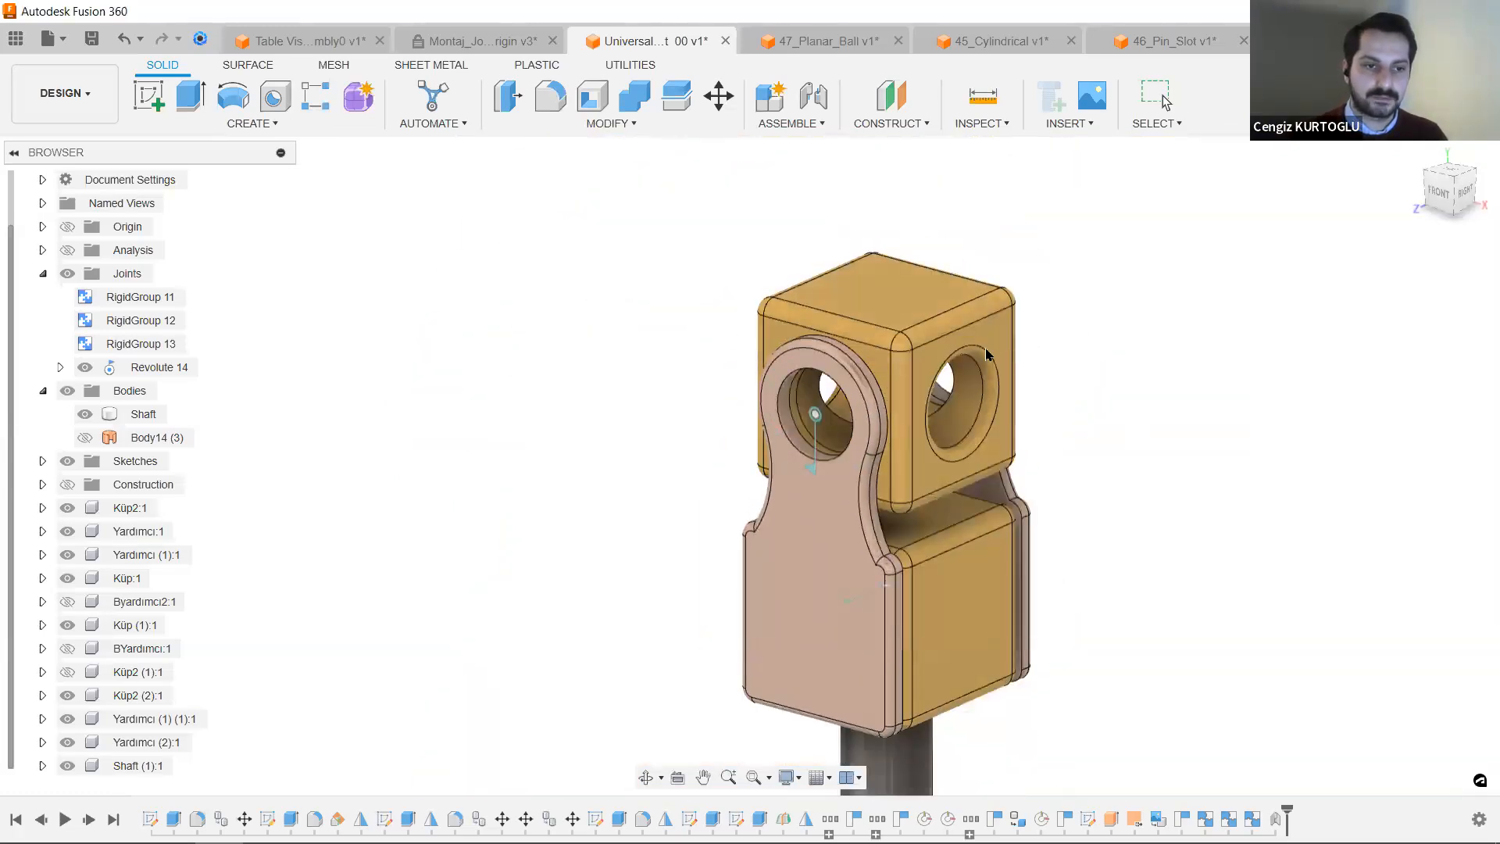
{"action": "left_click_drag", "start_coordinate": [792, 375], "coordinate": [974, 407]}
{"action": "key", "text": "ctrl+z"}
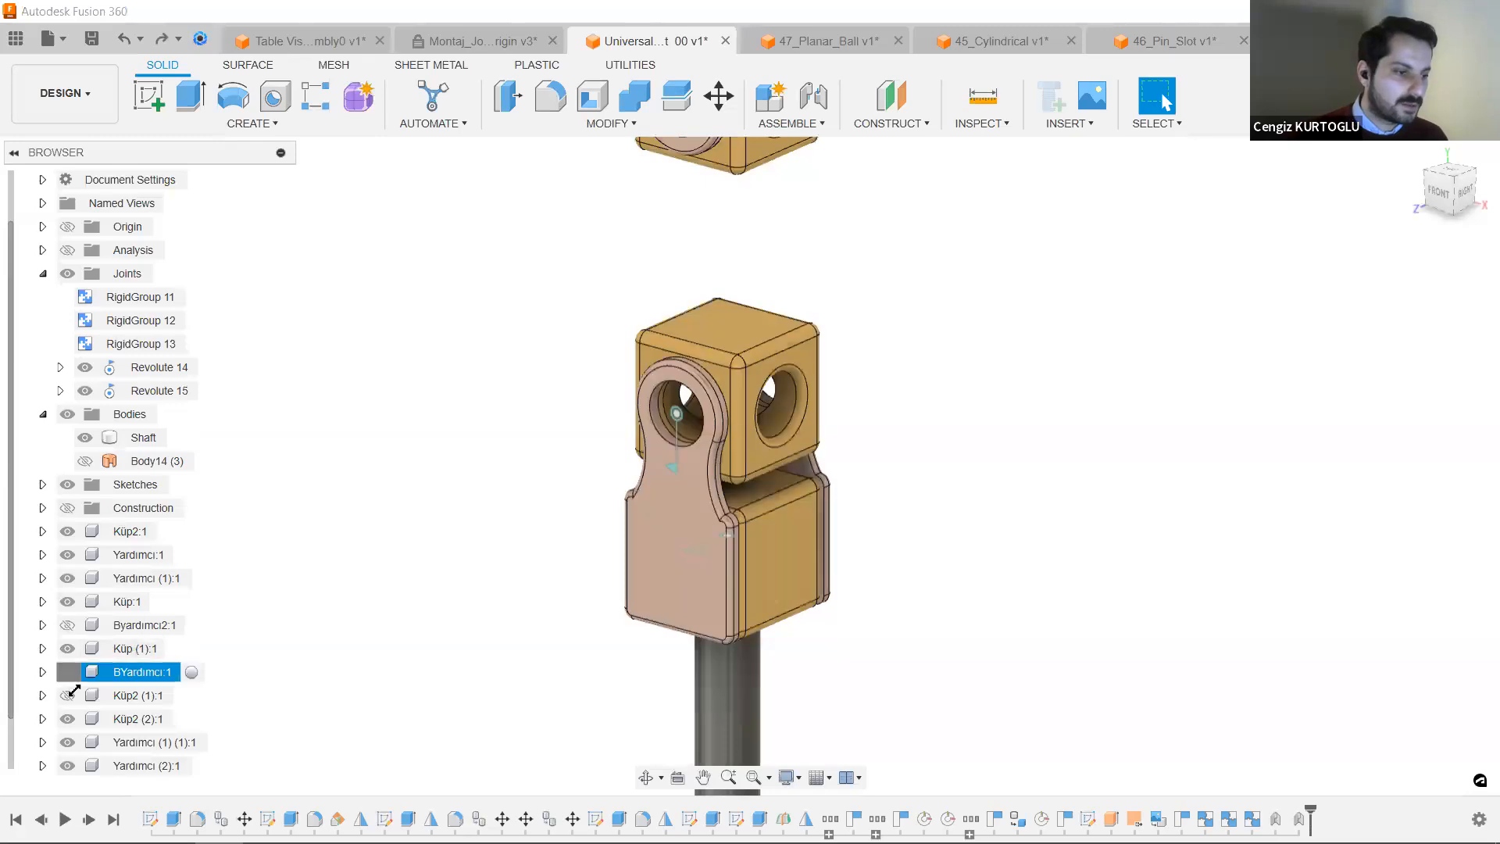
Show the middle cube and its two double-ended link plates again.
{"action": "left_click", "coordinate": [68, 695]}
{"action": "left_click", "coordinate": [68, 625]}
{"action": "left_click", "coordinate": [947, 360]}
Create a Revolute as-built joint between cube Küp:1 and link plate Byardımcı2:1, originating at the plate's lower hole.
{"action": "middle_click_drag", "start_coordinate": [950, 345], "coordinate": [728, 302], "text": "shift"}
{"action": "left_click_drag", "start_coordinate": [727, 302], "coordinate": [882, 392]}
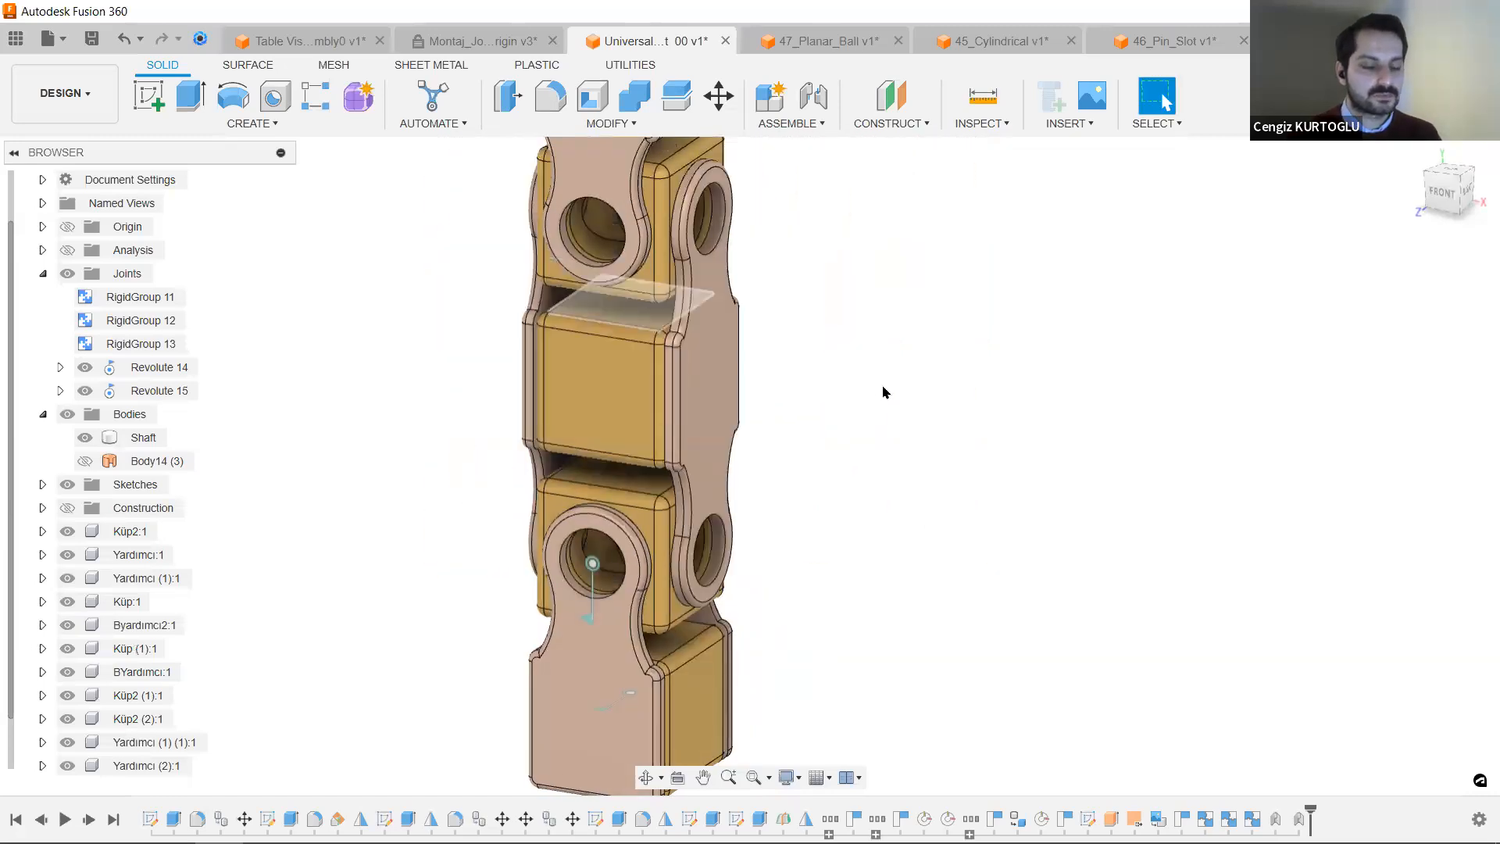
{"action": "key", "text": "shift+j"}
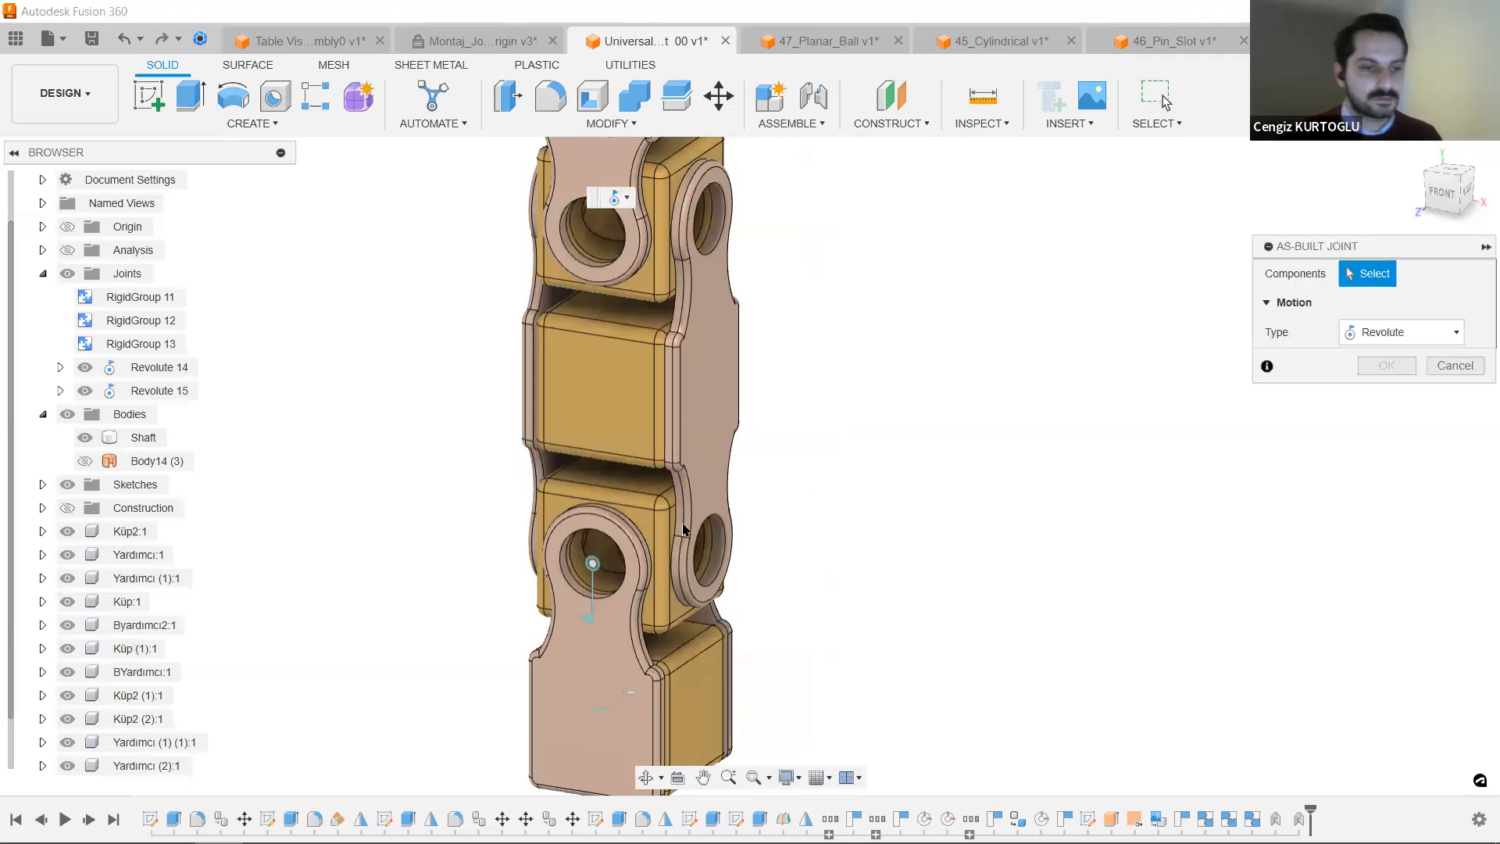
{"action": "left_click", "coordinate": [701, 423]}
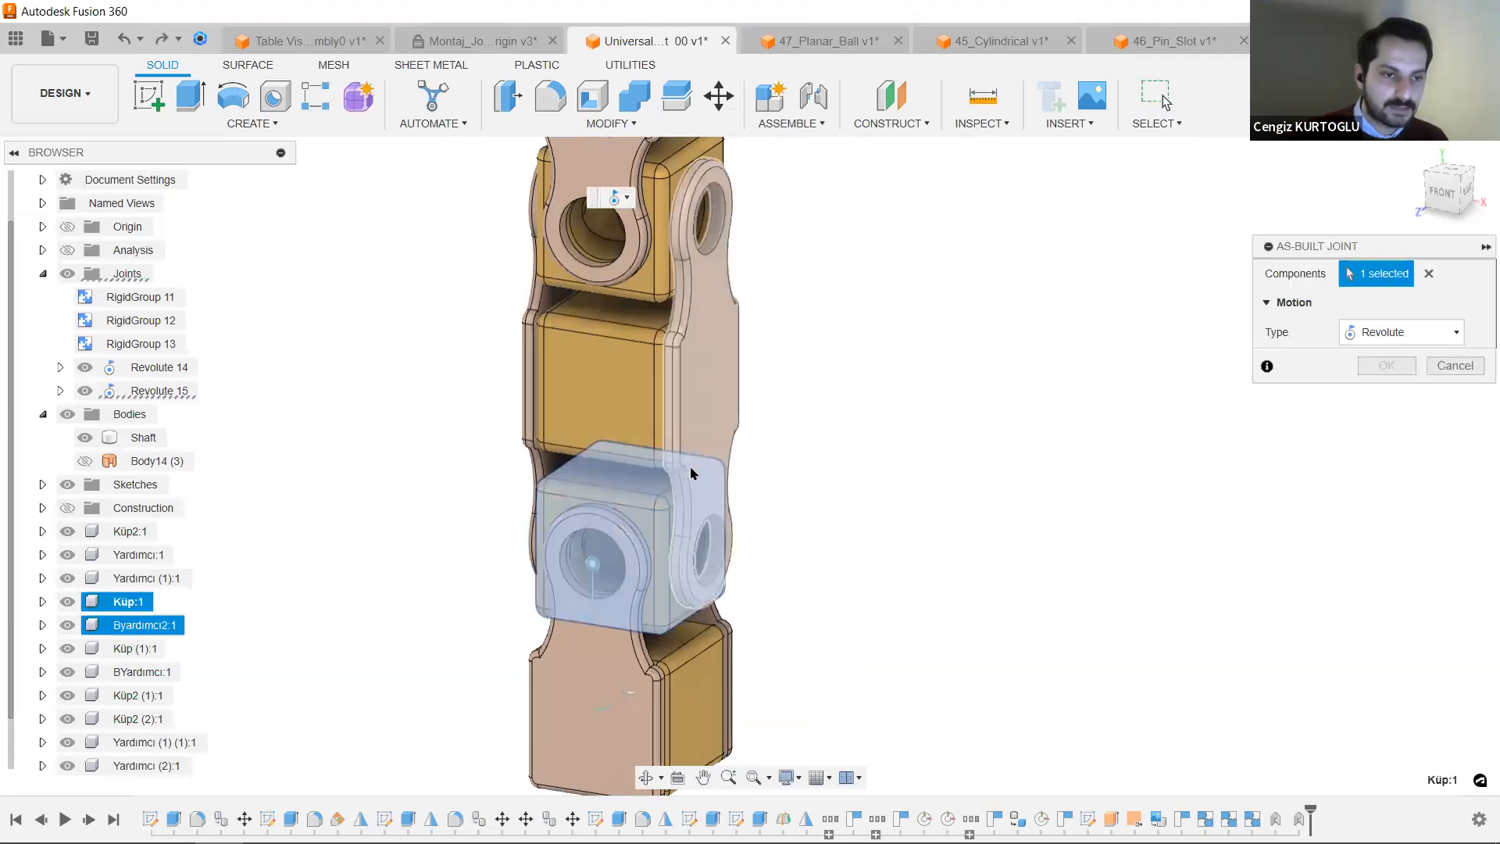
{"action": "scroll", "coordinate": [697, 386], "scroll_direction": "up", "scroll_amount": 3}
{"action": "left_click", "coordinate": [698, 389]}
{"action": "middle_click_drag", "start_coordinate": [929, 476], "coordinate": [865, 580], "text": "shift"}
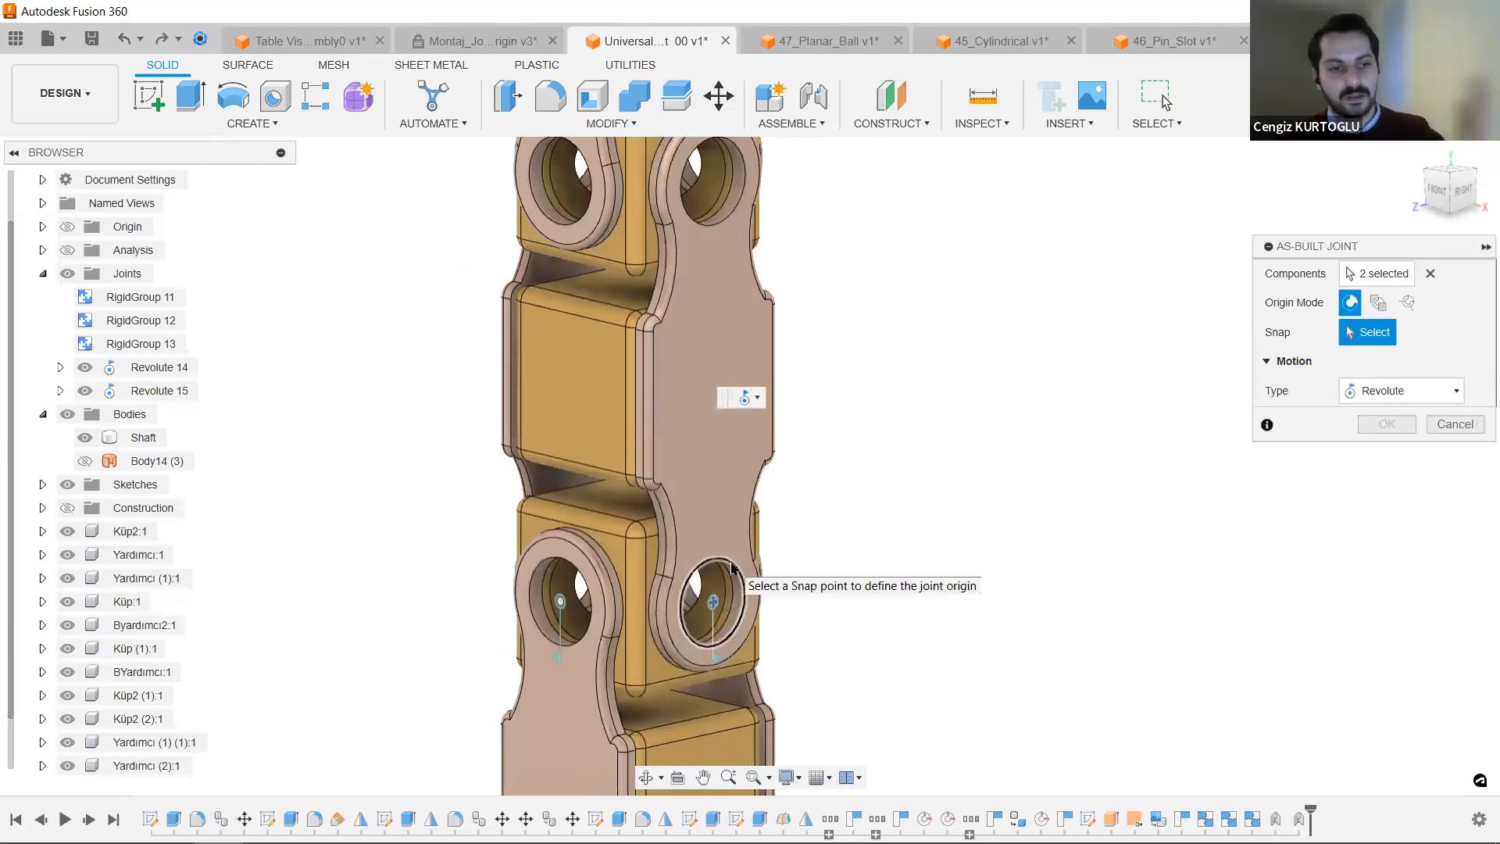
{"action": "left_click", "coordinate": [732, 568]}
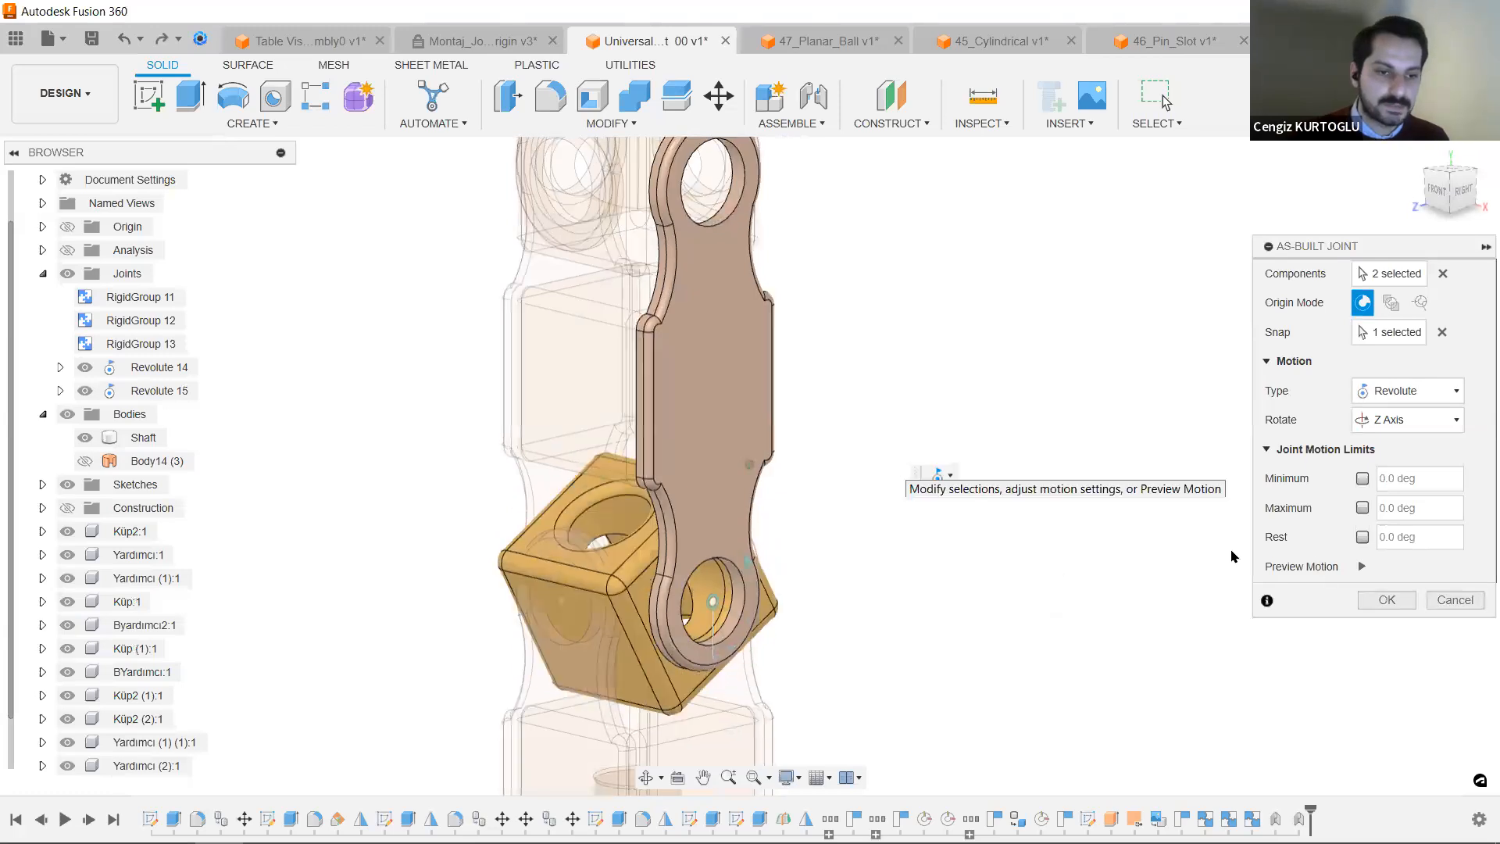
{"action": "left_click", "coordinate": [1388, 599]}
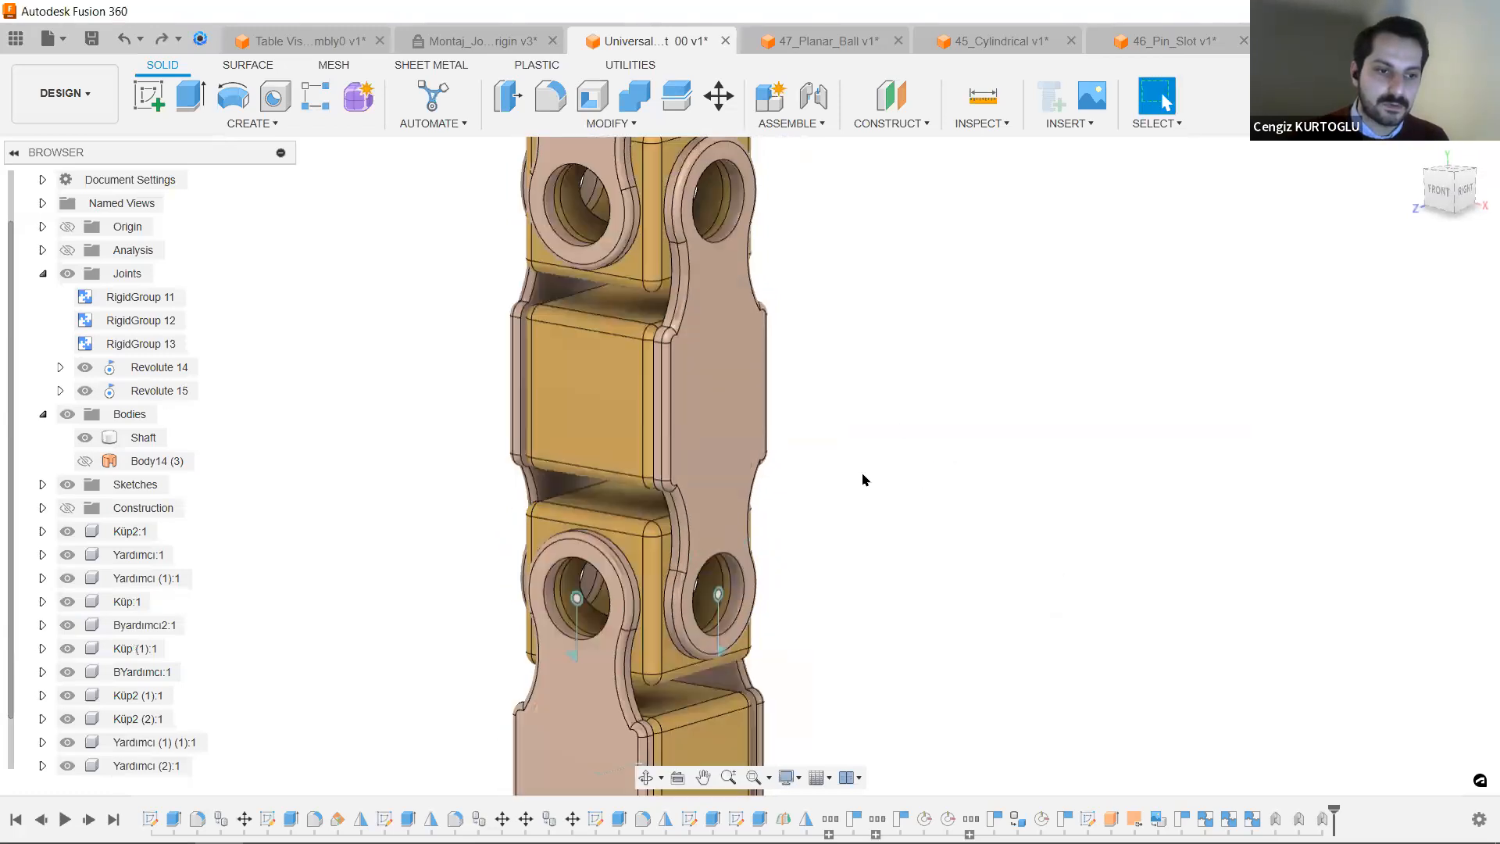
Test-move the jointed link parts and undo the move.
{"action": "left_click_drag", "start_coordinate": [735, 364], "coordinate": [649, 391]}
{"action": "scroll", "coordinate": [753, 265], "scroll_direction": "up", "scroll_amount": 3}
{"action": "middle_click_drag", "start_coordinate": [761, 234], "coordinate": [742, 500]}
{"action": "scroll", "coordinate": [740, 449], "scroll_direction": "up", "scroll_amount": 2}
{"action": "middle_click_drag", "start_coordinate": [742, 578], "coordinate": [737, 463]}
{"action": "scroll", "coordinate": [736, 463], "scroll_direction": "up", "scroll_amount": 2}
{"action": "left_click_drag", "start_coordinate": [642, 413], "coordinate": [675, 399]}
{"action": "key", "text": "ctrl+z"}
Hide the upper rigid group's parts Küp2 (2):1, Yardımcı (1) (1):1, Yardımcı (2):1 and Shaft (1):1.
{"action": "left_click_drag", "start_coordinate": [899, 231], "coordinate": [374, 237]}
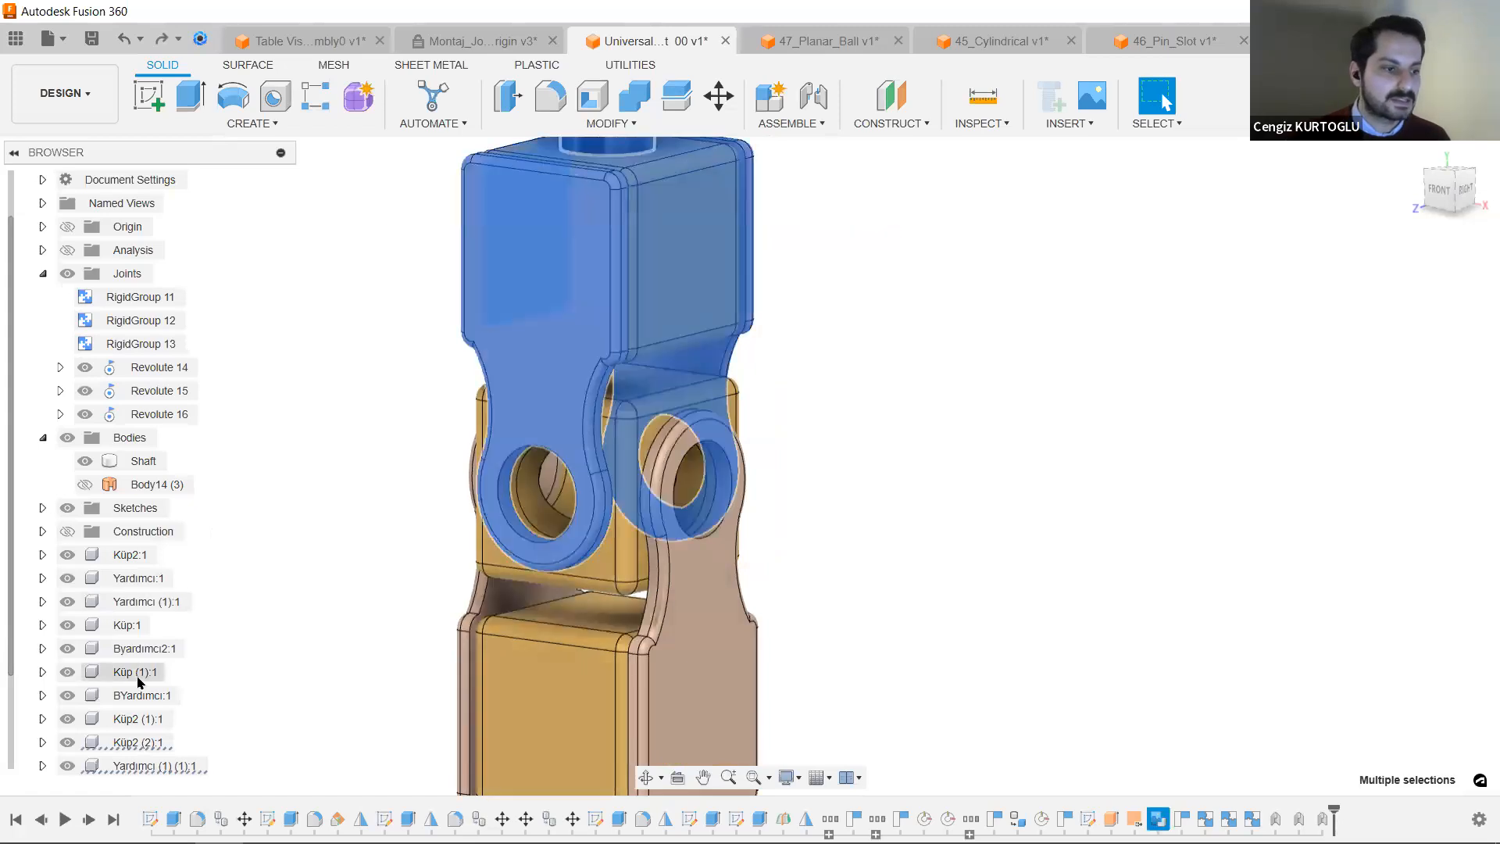
{"action": "scroll", "coordinate": [93, 672], "scroll_direction": "down", "scroll_amount": 1}
{"action": "left_click", "coordinate": [67, 695]}
{"action": "left_click", "coordinate": [67, 719]}
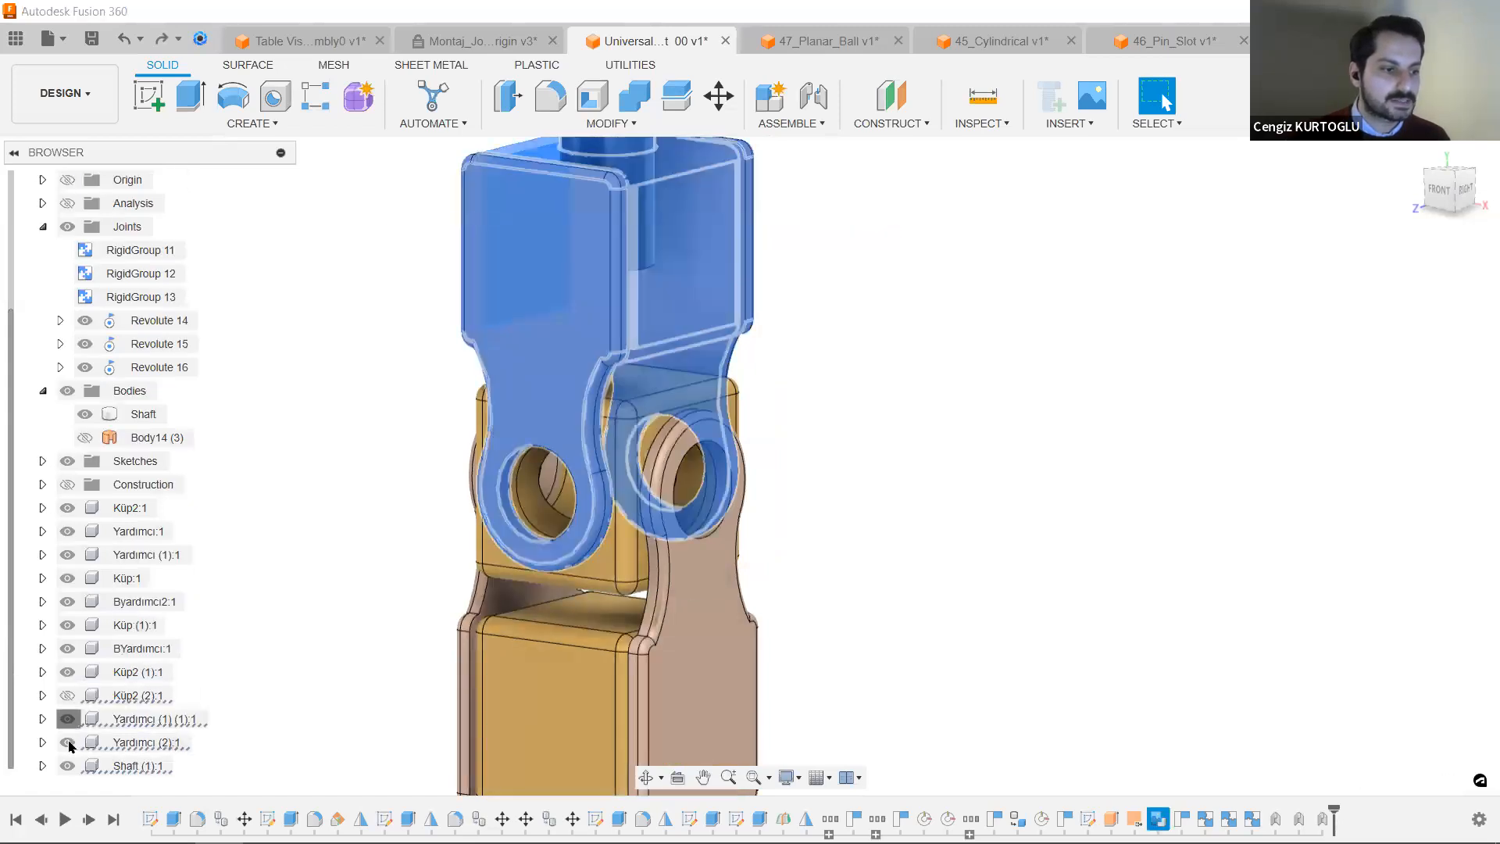
{"action": "left_click", "coordinate": [67, 742]}
{"action": "left_click", "coordinate": [67, 766]}
{"action": "left_click", "coordinate": [979, 516]}
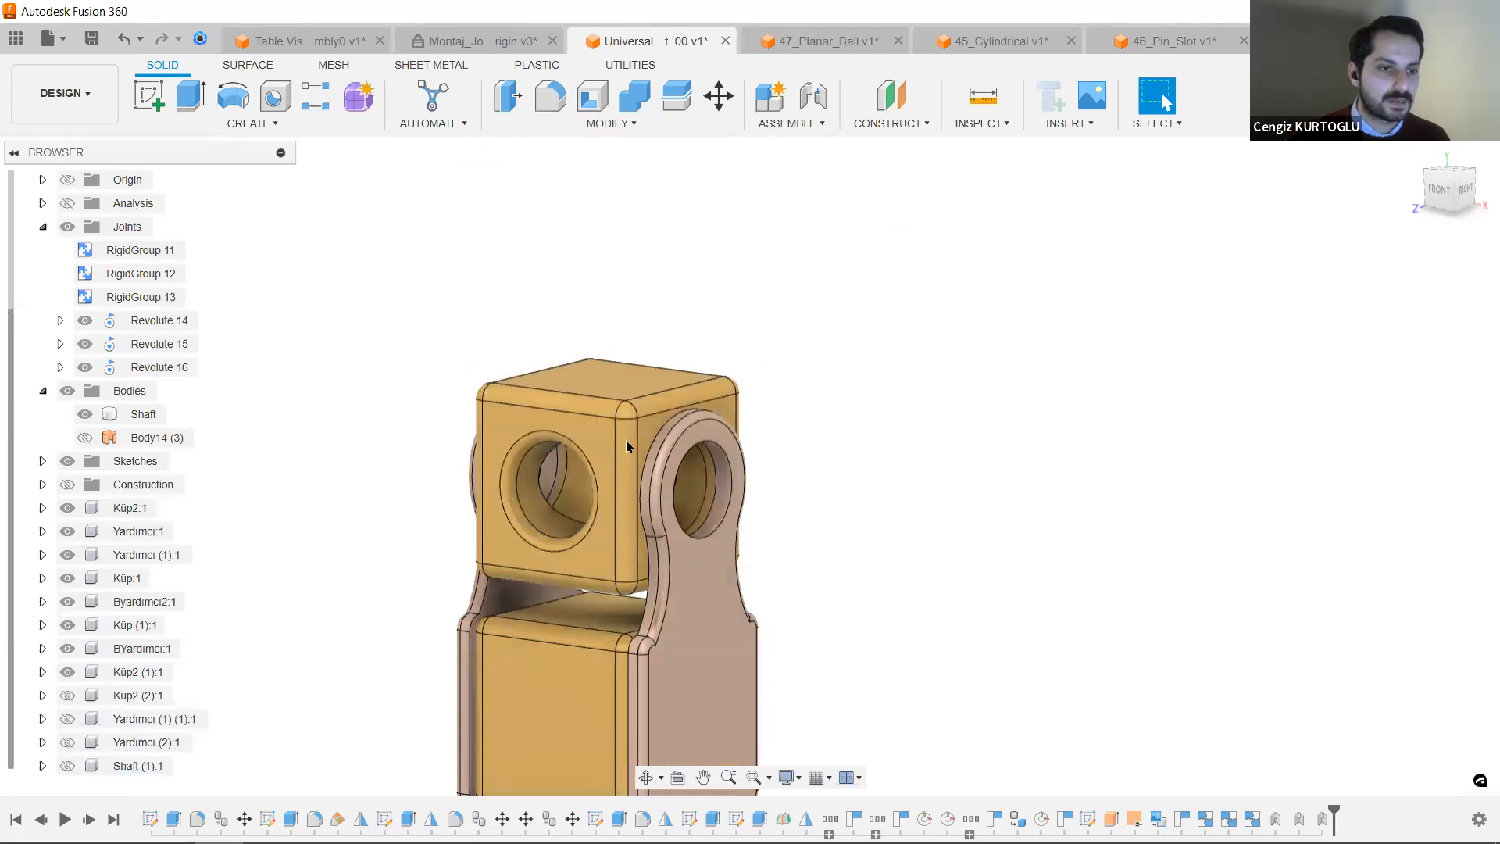
Test-move the upper connecting cube Küp (1):1 out of its link plates and undo the moves.
{"action": "left_click_drag", "start_coordinate": [611, 418], "coordinate": [834, 298]}
{"action": "left_click_drag", "start_coordinate": [810, 275], "coordinate": [668, 293]}
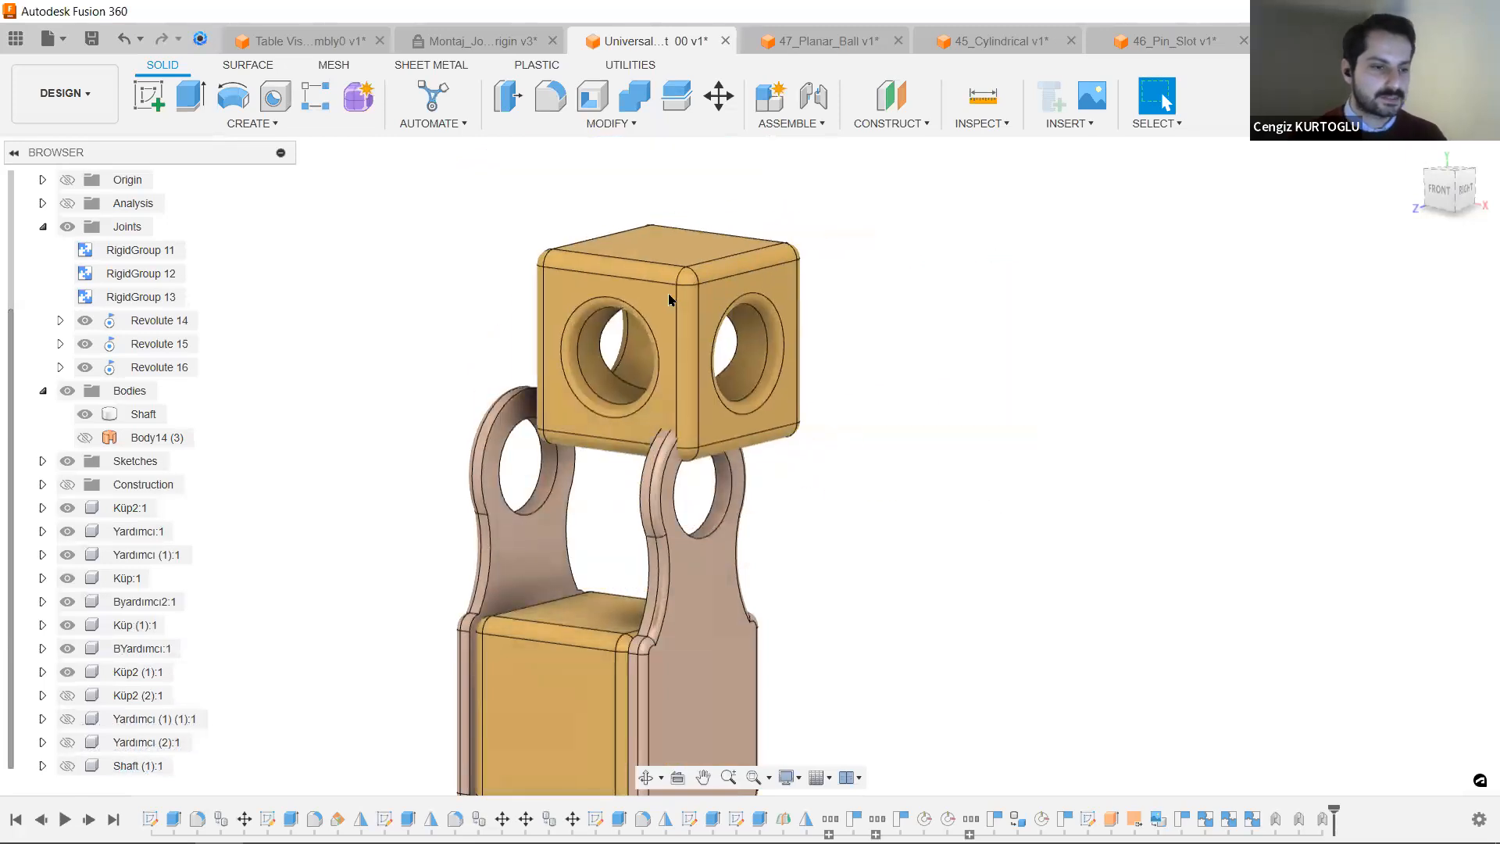
{"action": "key", "text": "ctrl+z"}
{"action": "key", "text": "ctrl+z"}
{"action": "key", "text": "ctrl+z"}
{"action": "key", "text": "ctrl+z"}
{"action": "key", "text": "ctrl+z"}
{"action": "key", "text": "ctrl+z"}
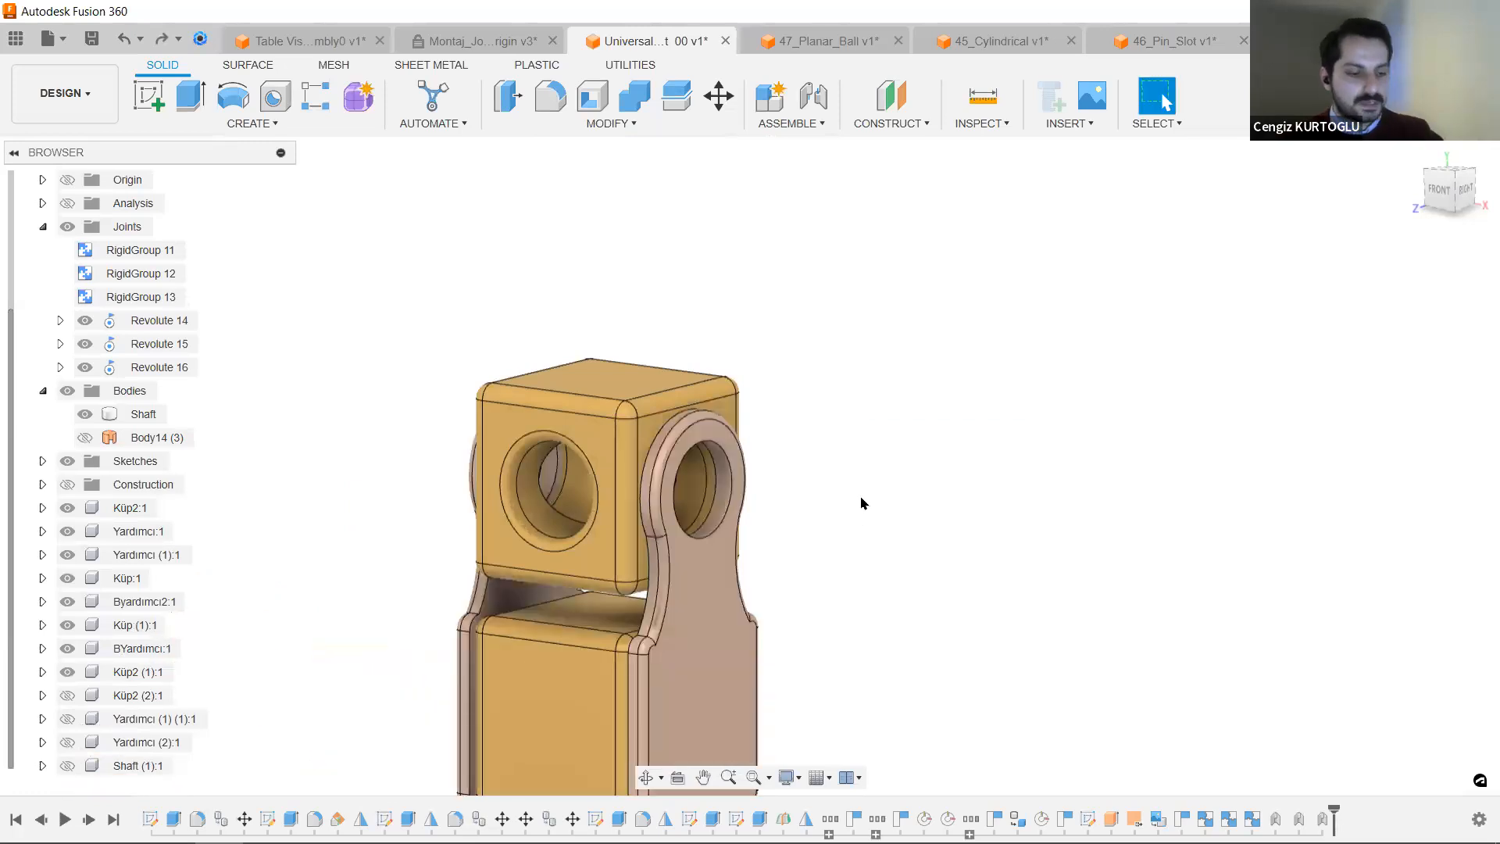
Create a Revolute as-built joint between cube Küp (1):1 and link plate Byardımcı2:1, originating at the center of the plate's upper hole.
{"action": "key", "text": "shift+j"}
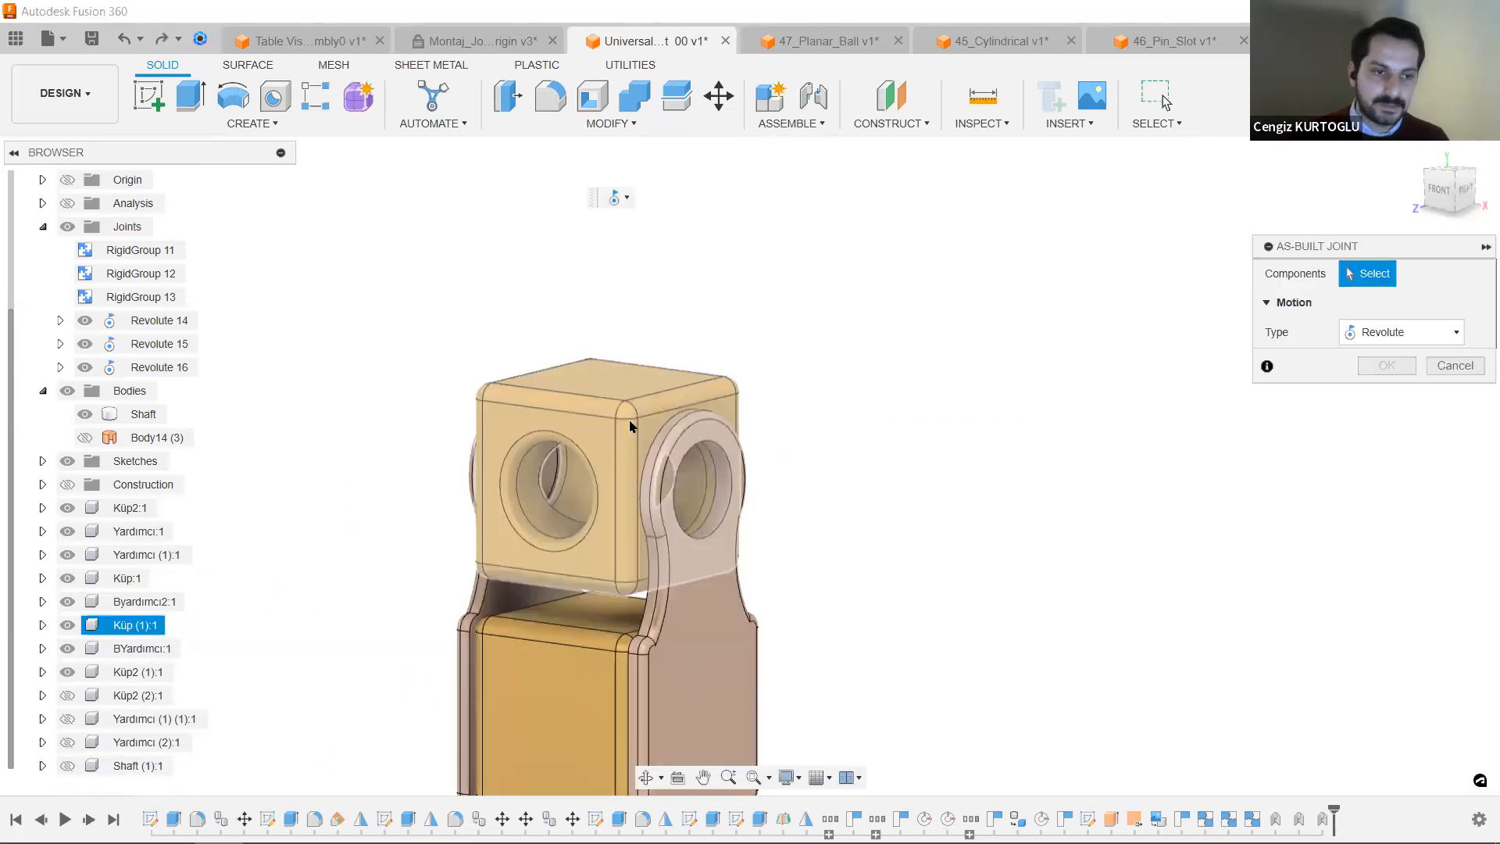
{"action": "left_click", "coordinate": [633, 421]}
{"action": "left_click", "coordinate": [732, 455]}
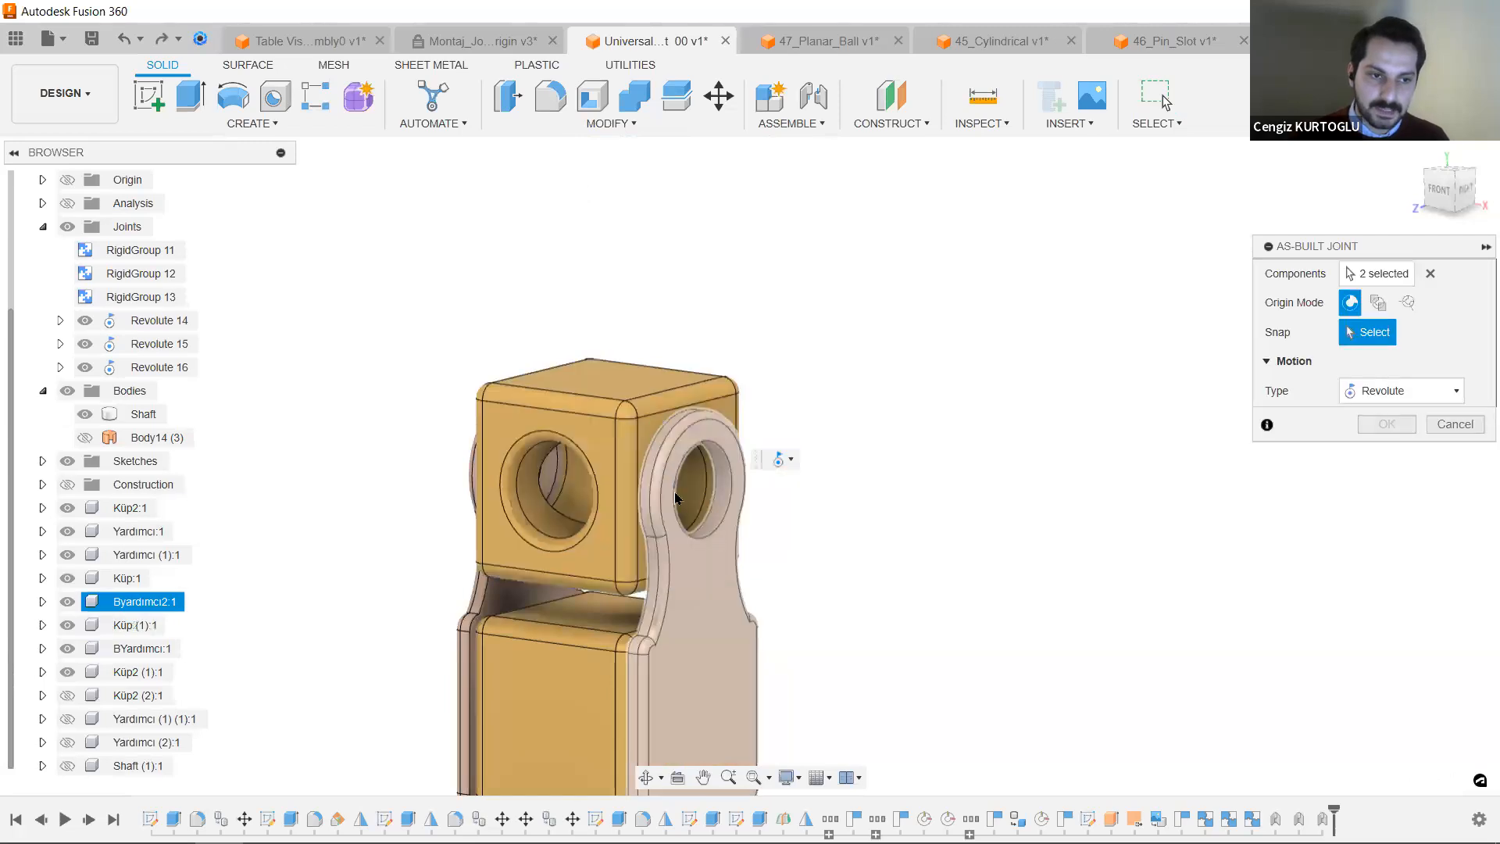
{"action": "scroll", "coordinate": [720, 452], "scroll_direction": "up", "scroll_amount": 3}
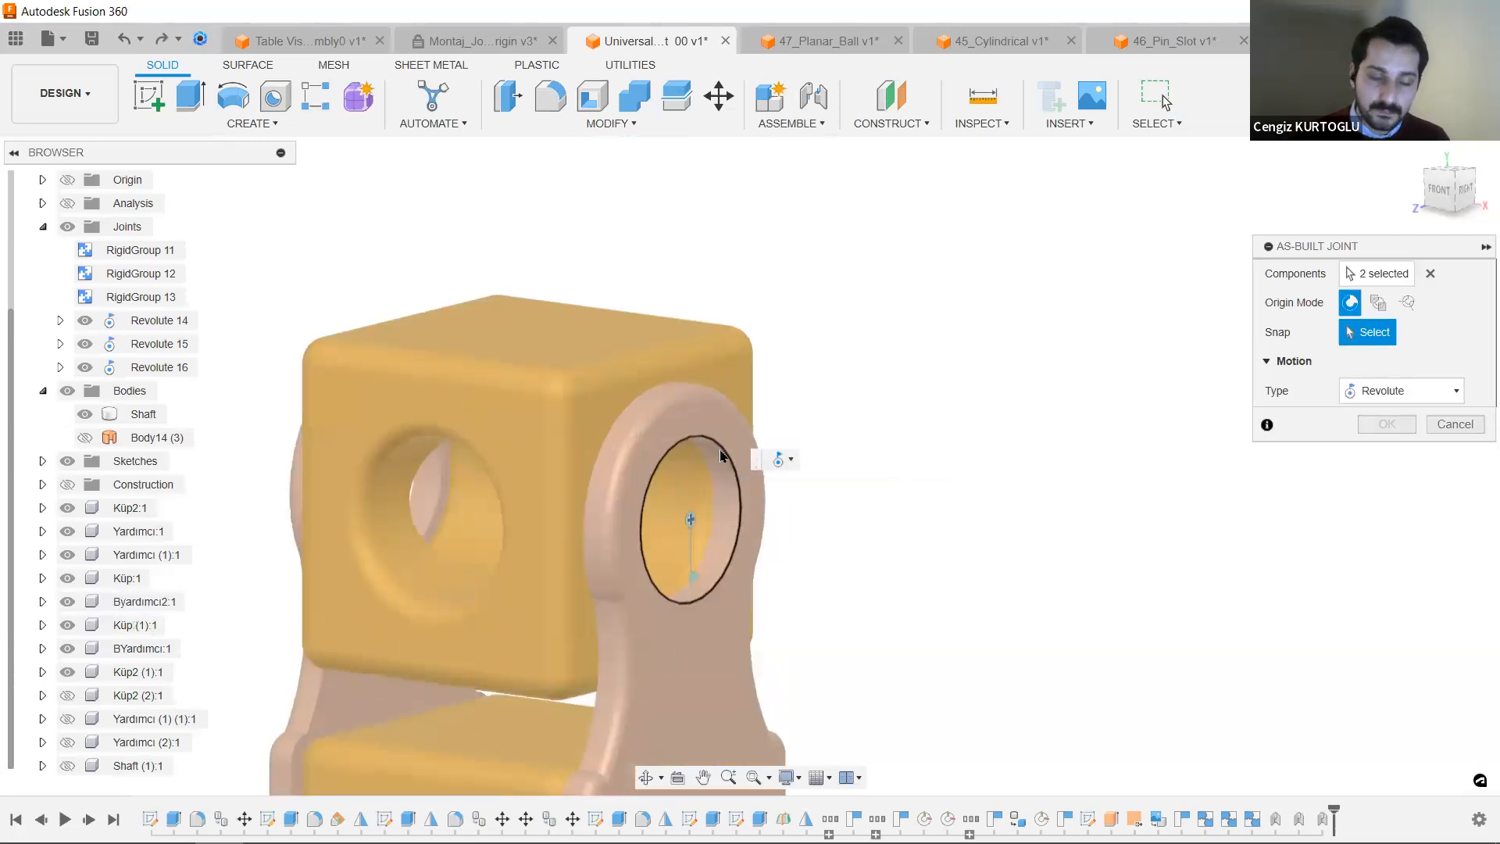
{"action": "scroll", "coordinate": [721, 455], "scroll_direction": "up", "scroll_amount": 2}
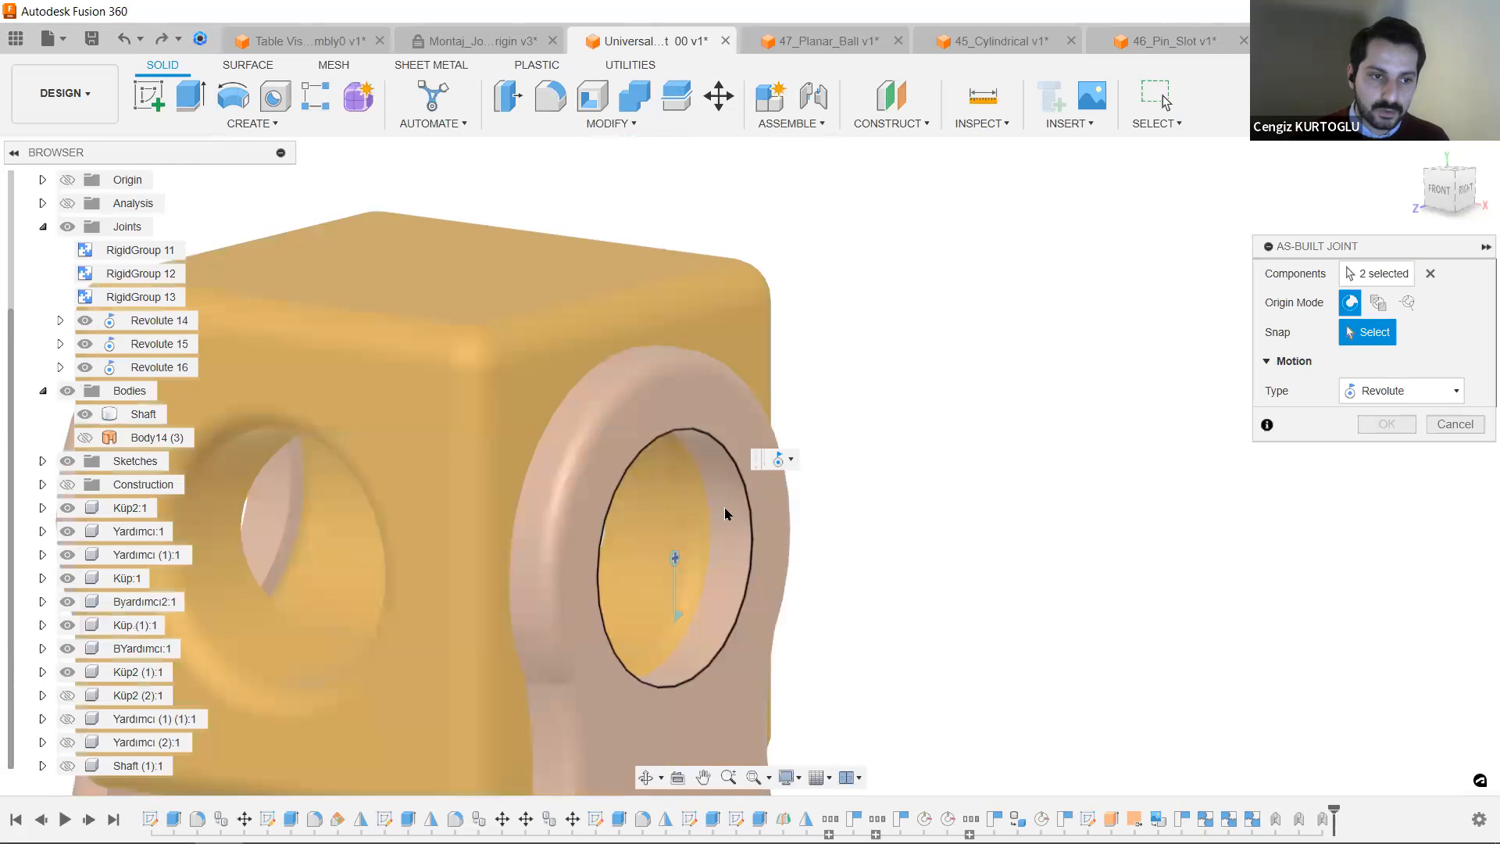
{"action": "left_click", "coordinate": [677, 560]}
{"action": "scroll", "coordinate": [892, 543], "scroll_direction": "down", "scroll_amount": 3}
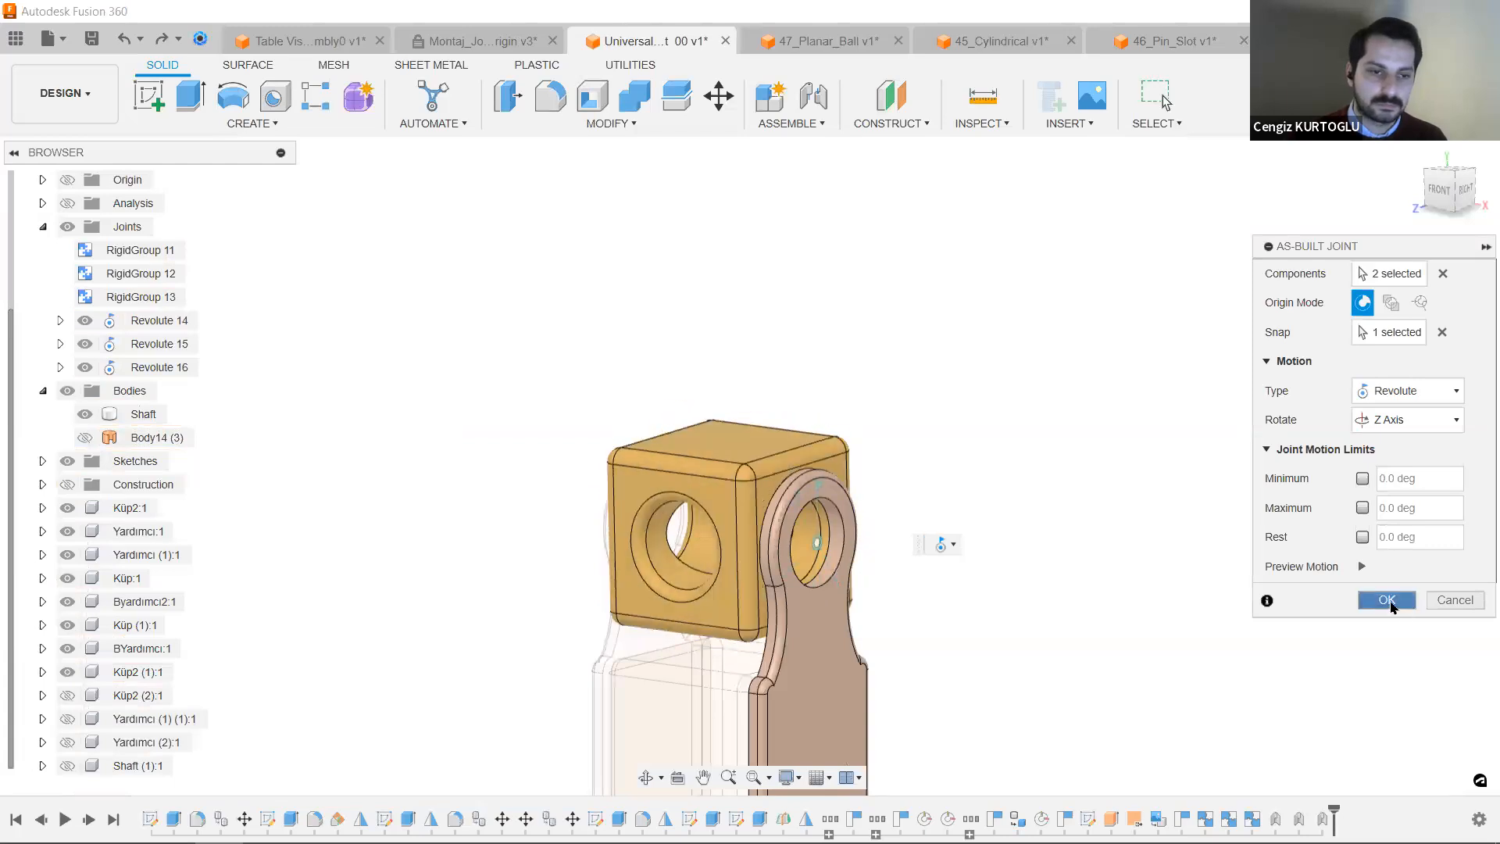
{"action": "left_click", "coordinate": [1399, 603]}
Show the upper shaft, its two side plates and the uppermost cube Küp2 (2):1 again.
{"action": "scroll", "coordinate": [957, 657], "scroll_direction": "down", "scroll_amount": 2}
{"action": "middle_click_drag", "start_coordinate": [921, 629], "coordinate": [755, 437]}
{"action": "left_click_drag", "start_coordinate": [728, 366], "coordinate": [824, 417]}
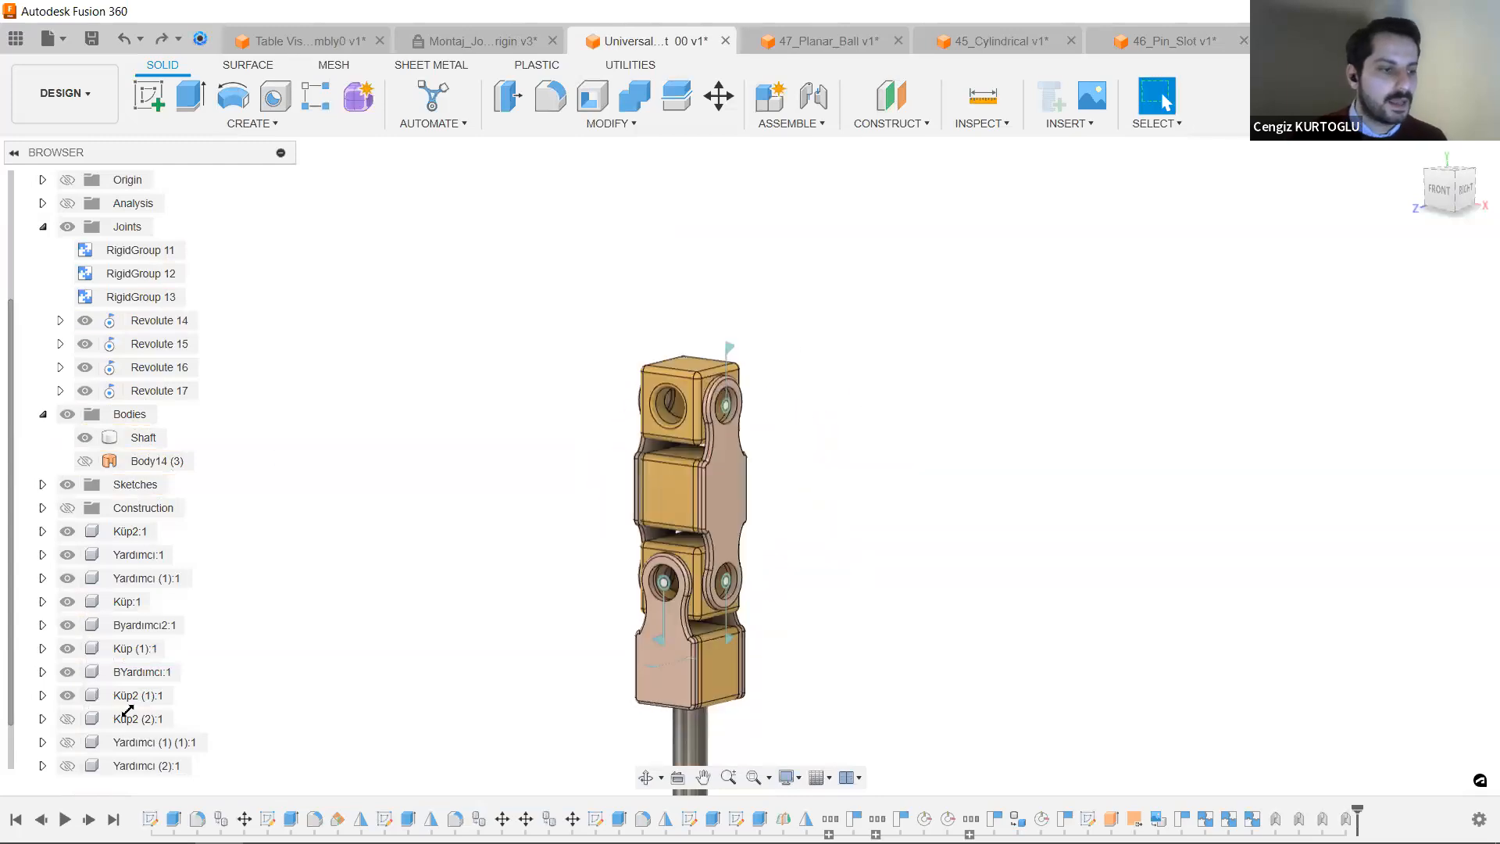
{"action": "scroll", "coordinate": [68, 757], "scroll_direction": "down", "scroll_amount": 1}
{"action": "left_click", "coordinate": [67, 765]}
{"action": "left_click", "coordinate": [68, 742]}
{"action": "left_click", "coordinate": [67, 719]}
{"action": "left_click", "coordinate": [68, 695]}
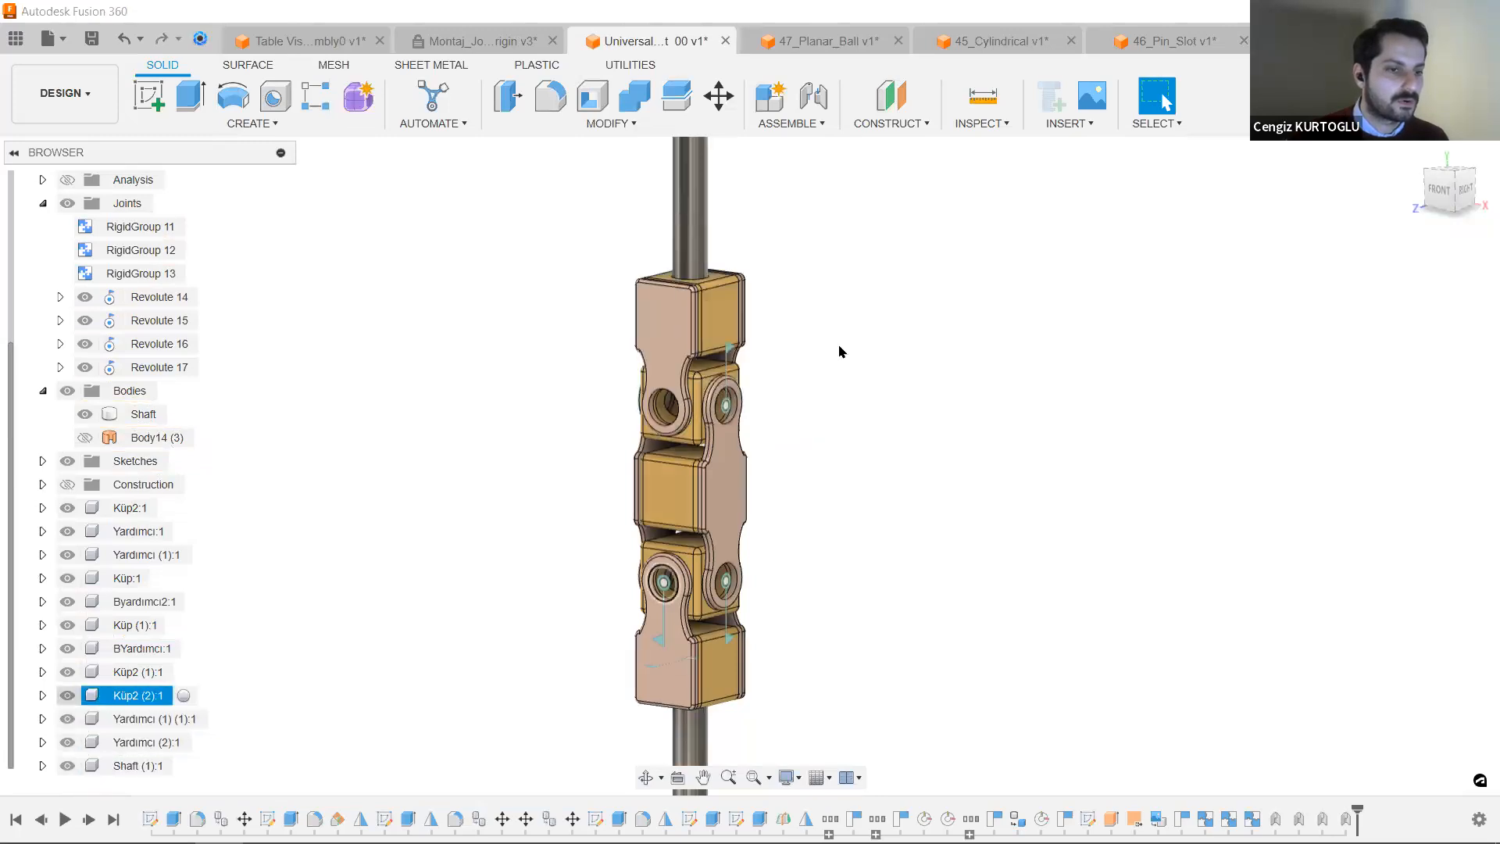
{"action": "scroll", "coordinate": [794, 485], "scroll_direction": "up", "scroll_amount": 4}
{"action": "middle_click_drag", "start_coordinate": [814, 478], "coordinate": [877, 480]}
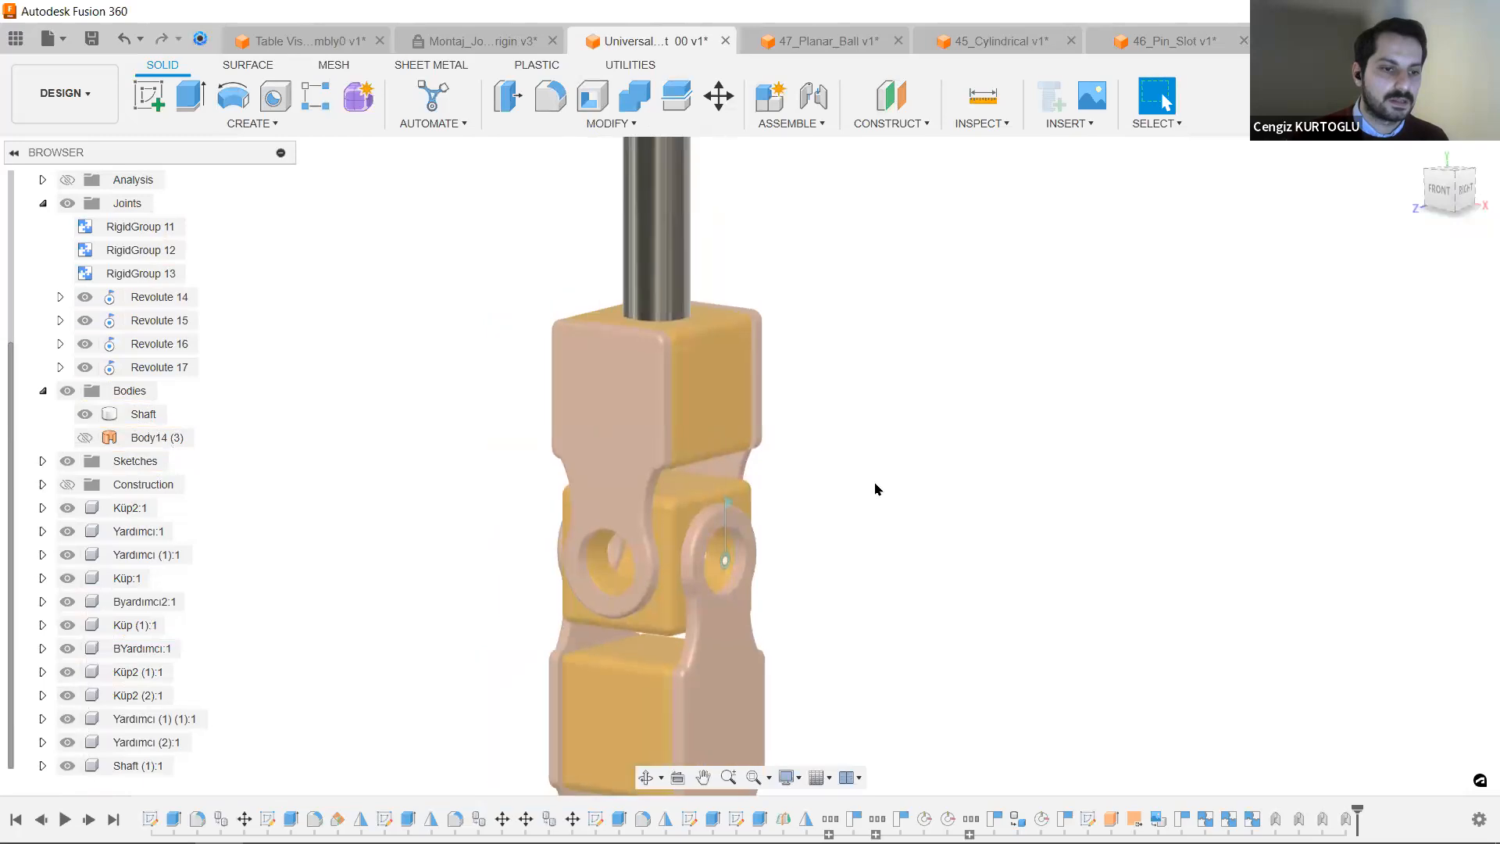
Create a Revolute as-built joint between cube Küp (1):1 and side plate Yardımcı (2):1, originating at the center of the plate's hole.
{"action": "left_click_drag", "start_coordinate": [542, 333], "coordinate": [510, 331]}
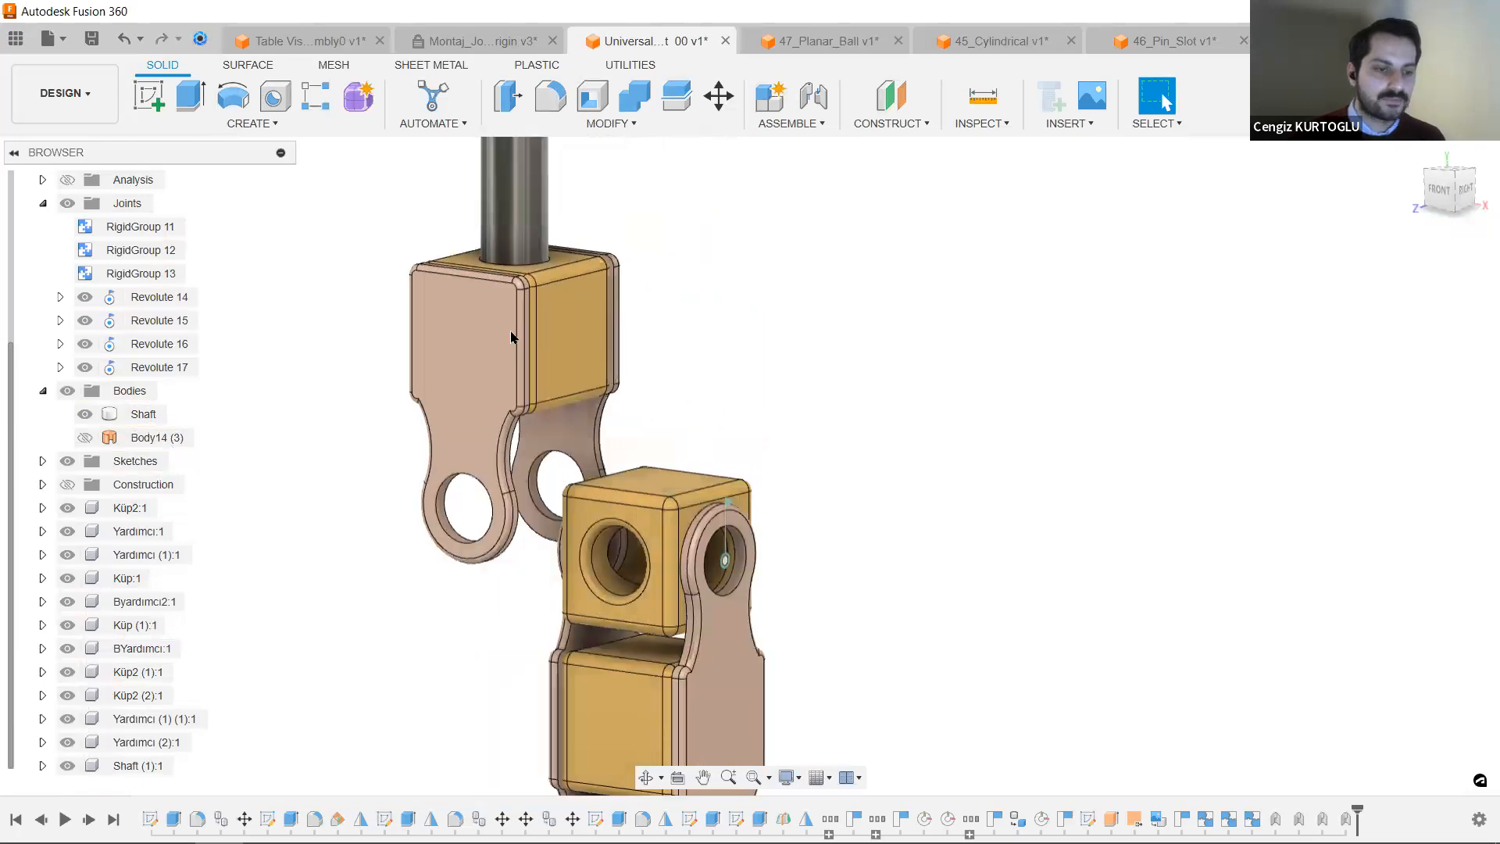
{"action": "key", "text": "ctrl+z"}
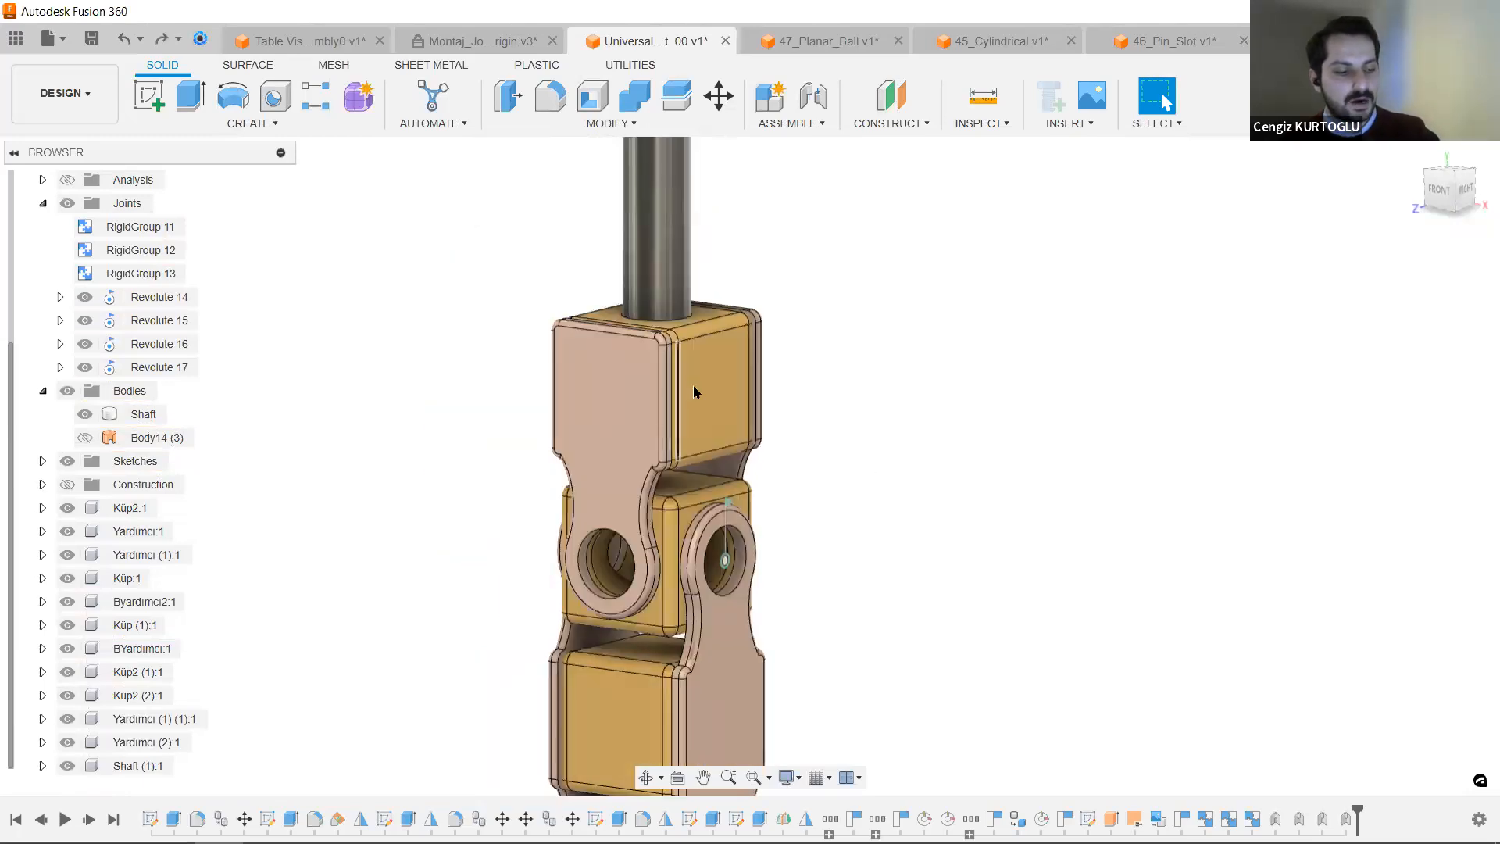
{"action": "key", "text": "shift+j"}
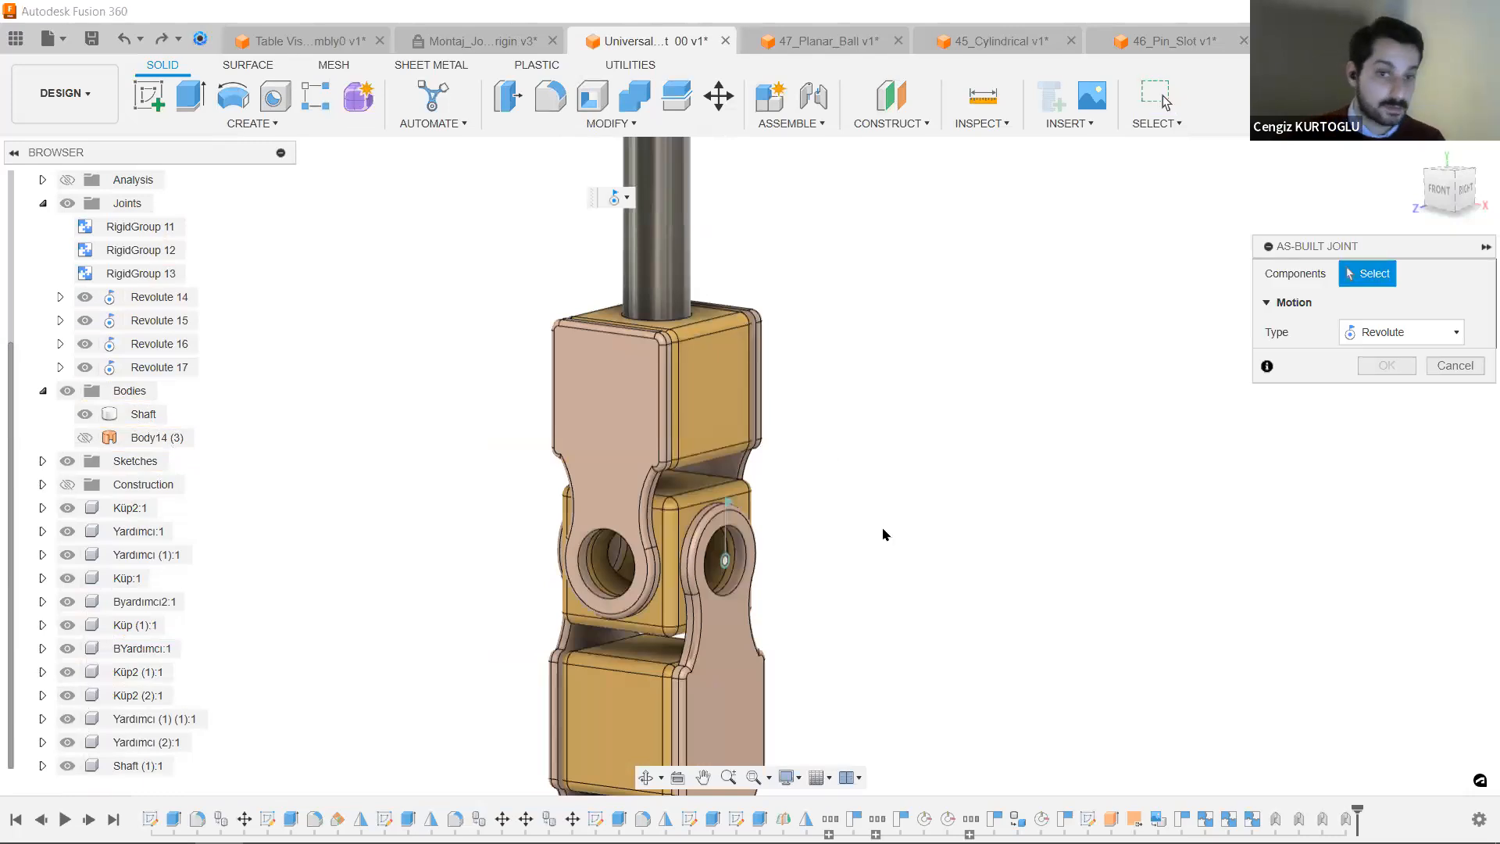
{"action": "left_click", "coordinate": [675, 506]}
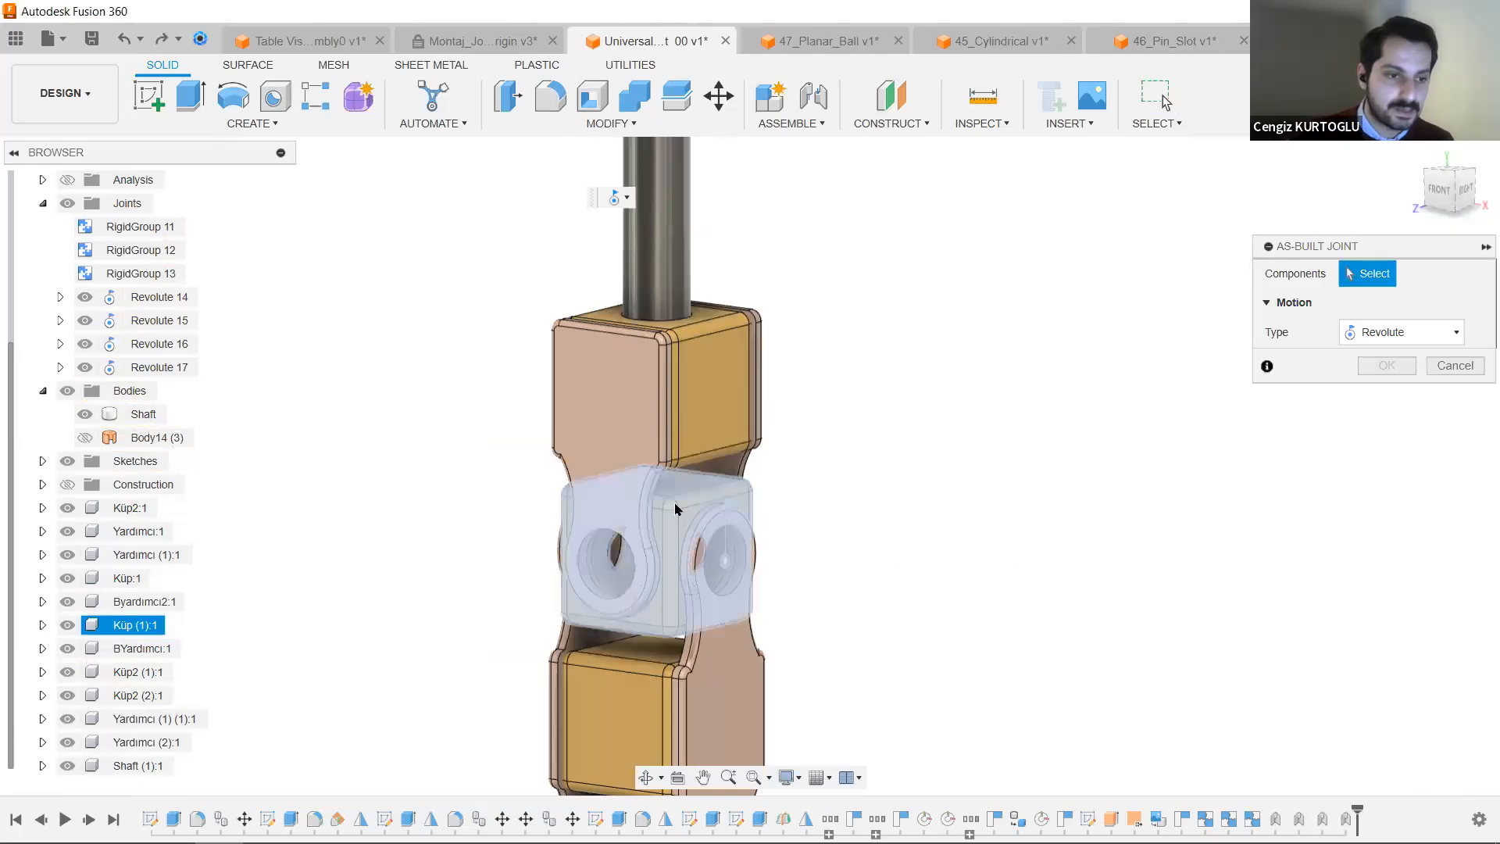
{"action": "left_click", "coordinate": [626, 423]}
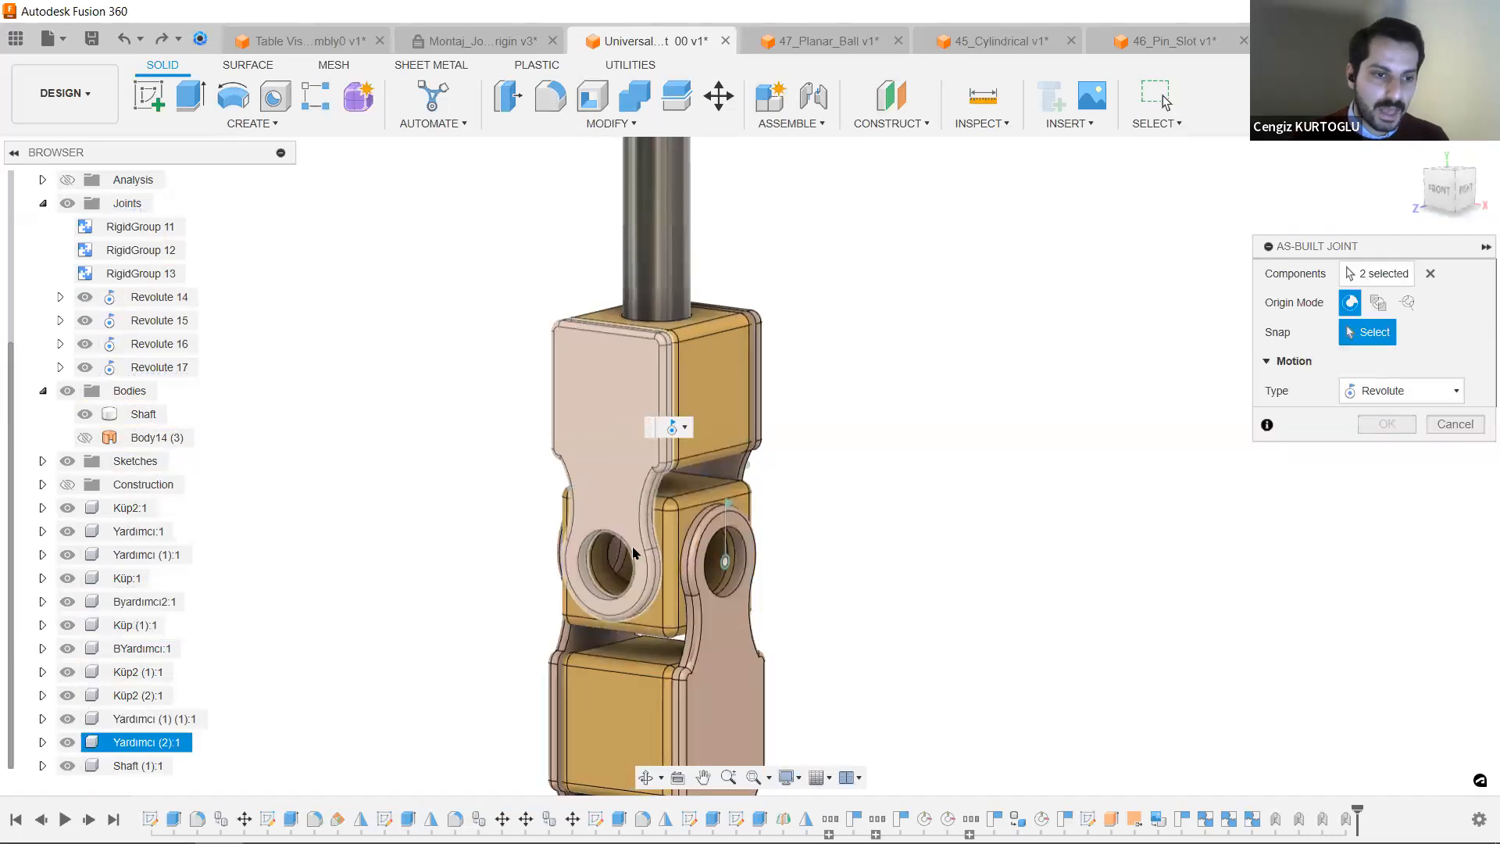
{"action": "left_click", "coordinate": [653, 543]}
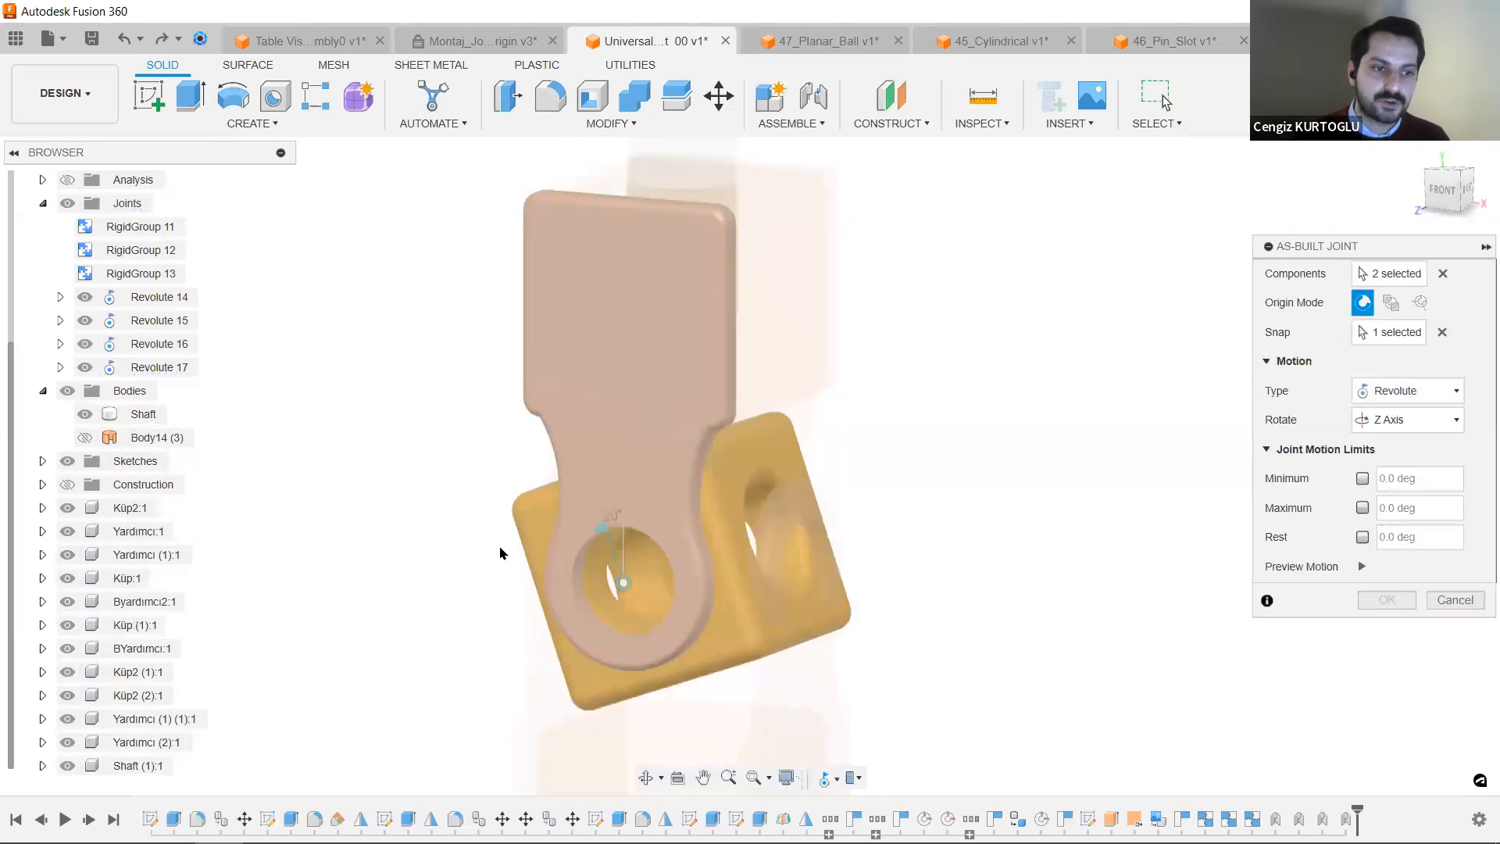
{"action": "left_click", "coordinate": [1386, 599]}
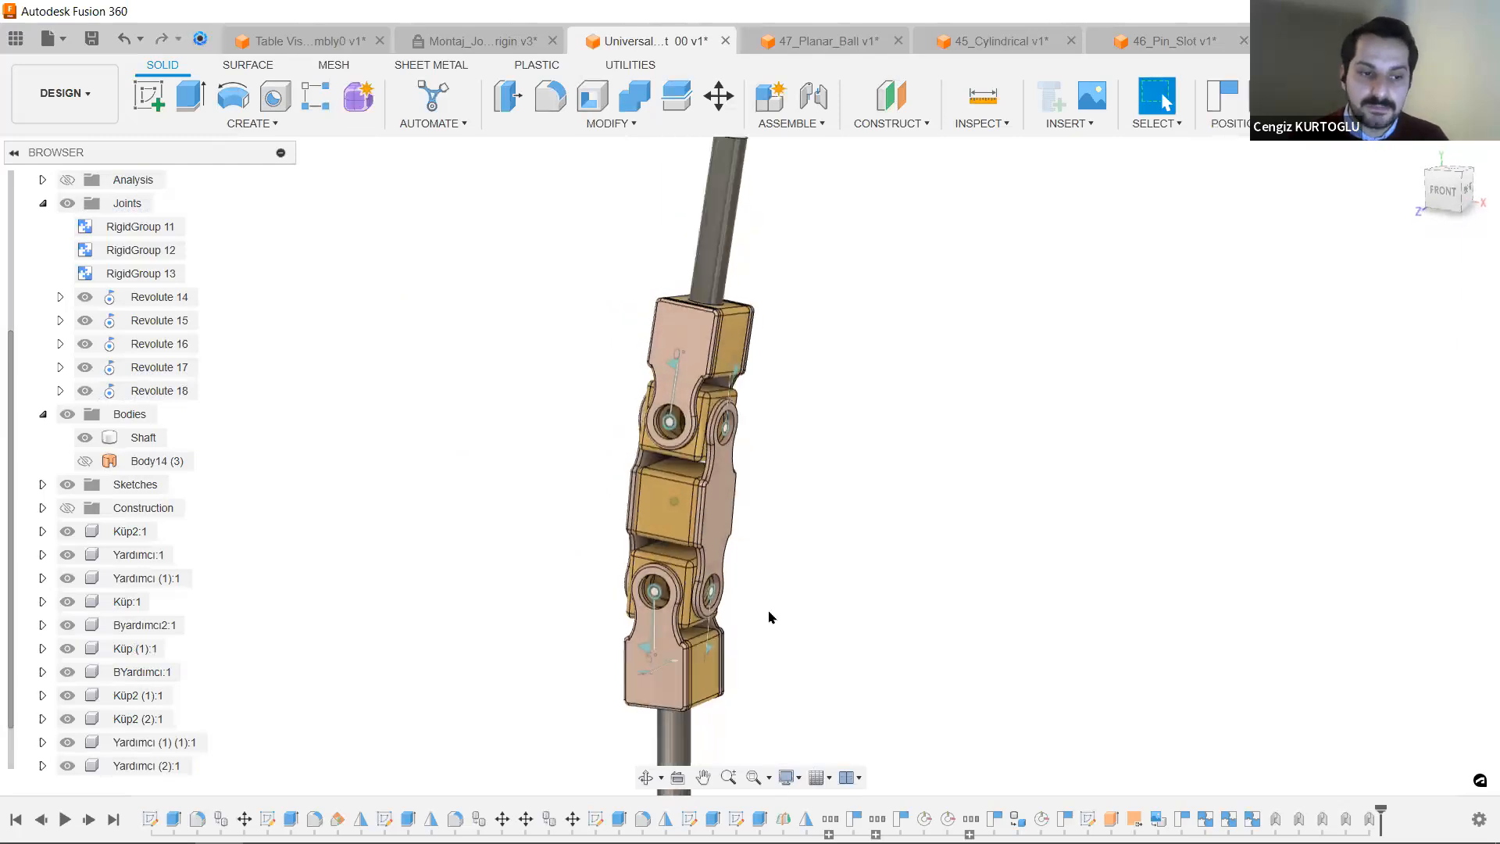
Test the lower cube's swing between the middle link plates by rotating joint Revolute 16 to -45 degrees.
{"action": "left_click", "coordinate": [671, 571]}
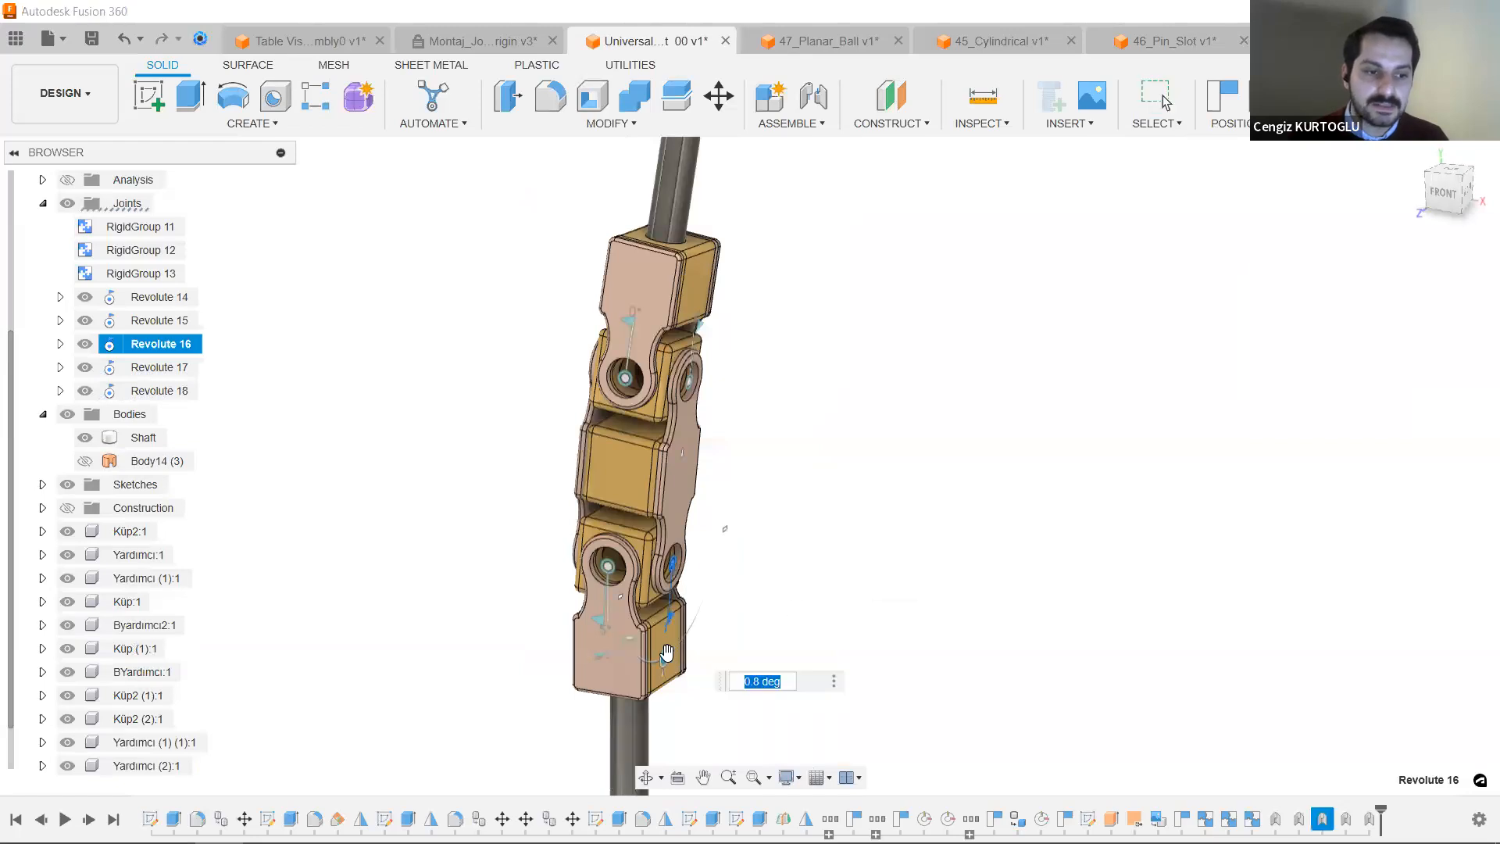
{"action": "left_click_drag", "start_coordinate": [658, 660], "coordinate": [692, 602]}
{"action": "middle_click_drag", "start_coordinate": [692, 602], "coordinate": [688, 678], "text": "shift"}
{"action": "left_click_drag", "start_coordinate": [659, 680], "coordinate": [1017, 394]}
{"action": "left_click_drag", "start_coordinate": [736, 644], "coordinate": [395, 676]}
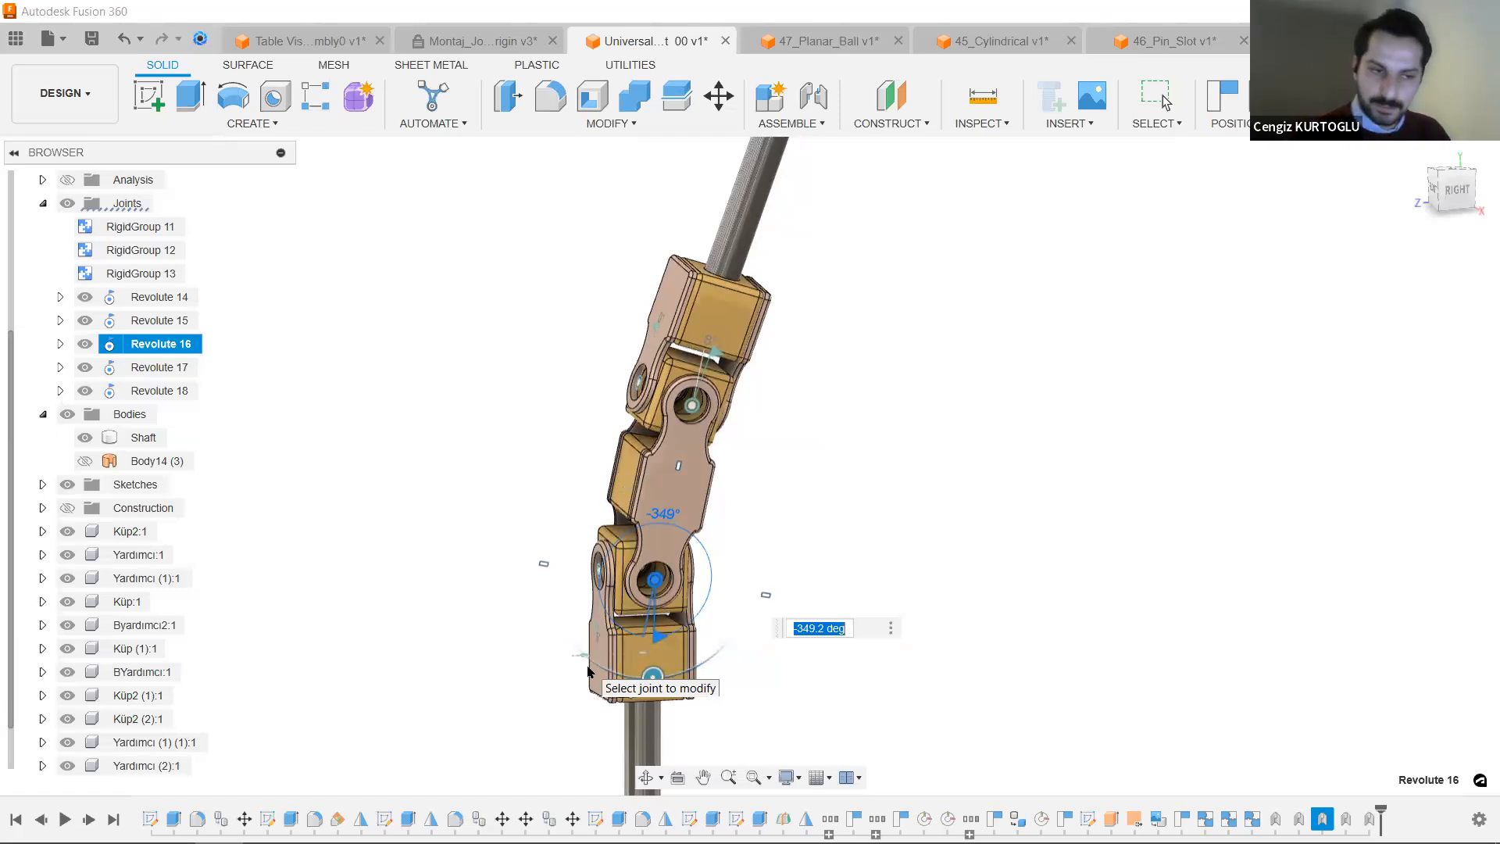
{"action": "middle_click_drag", "start_coordinate": [587, 670], "coordinate": [661, 555], "text": "shift"}
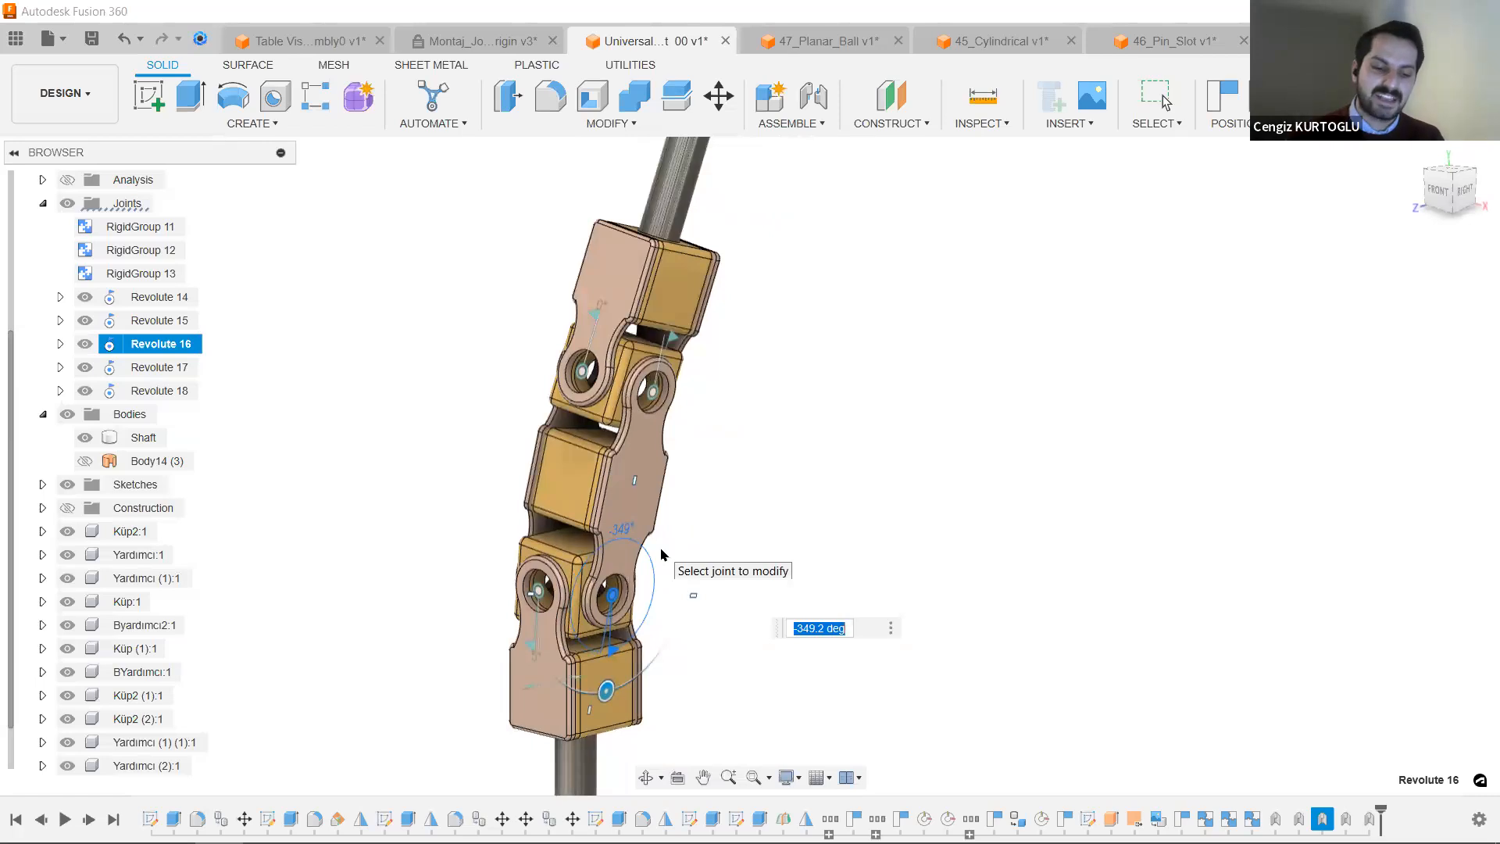
{"action": "left_click_drag", "start_coordinate": [592, 686], "coordinate": [545, 519]}
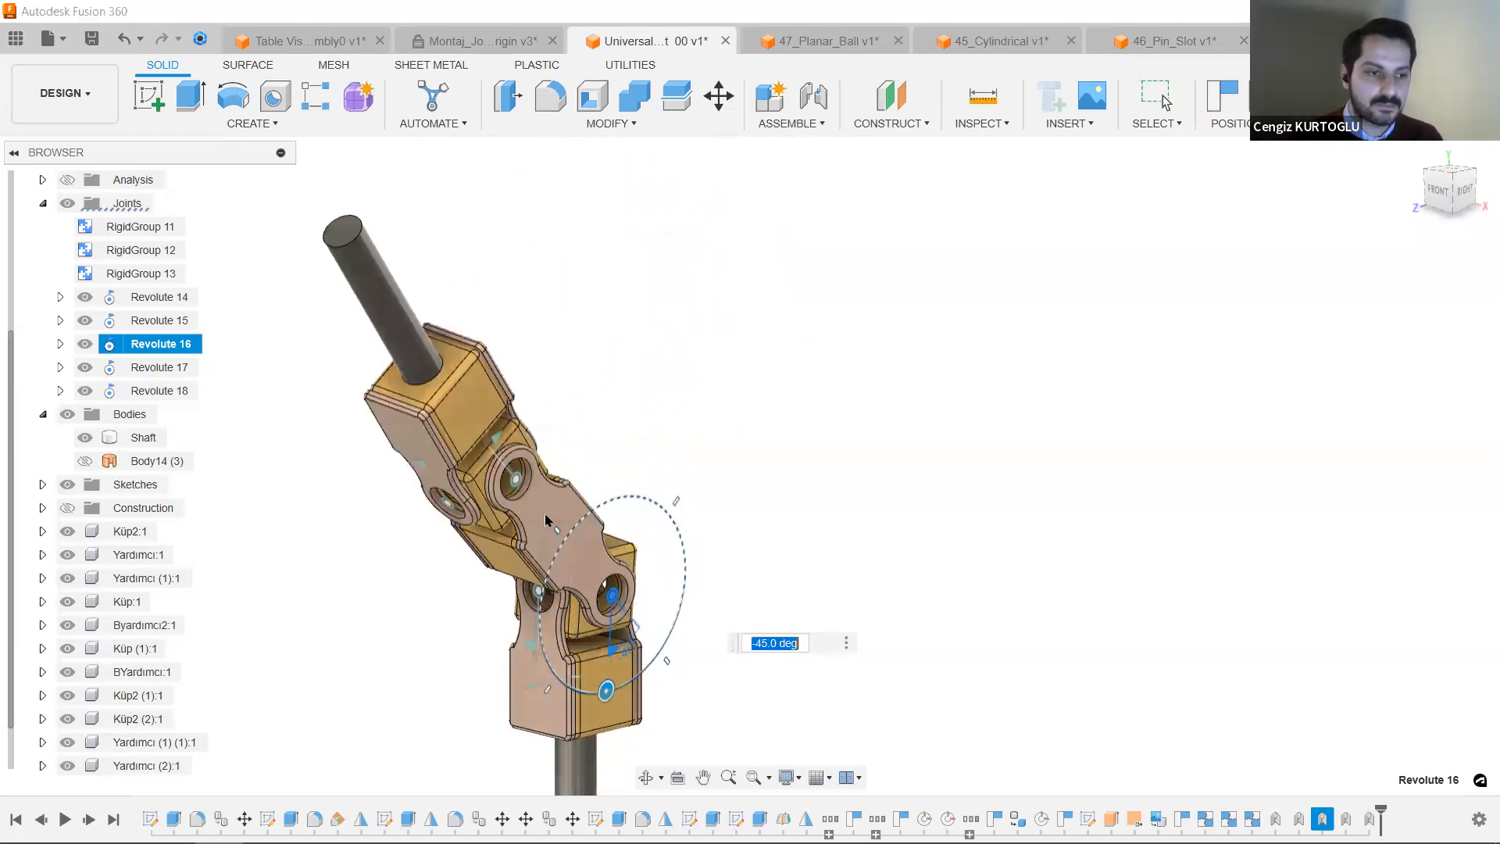
Bend the upper half of the assembly by rotating joint Revolute 17 to -60 degrees and Revolute 18 to 27.2 degrees.
{"action": "left_click", "coordinate": [499, 485]}
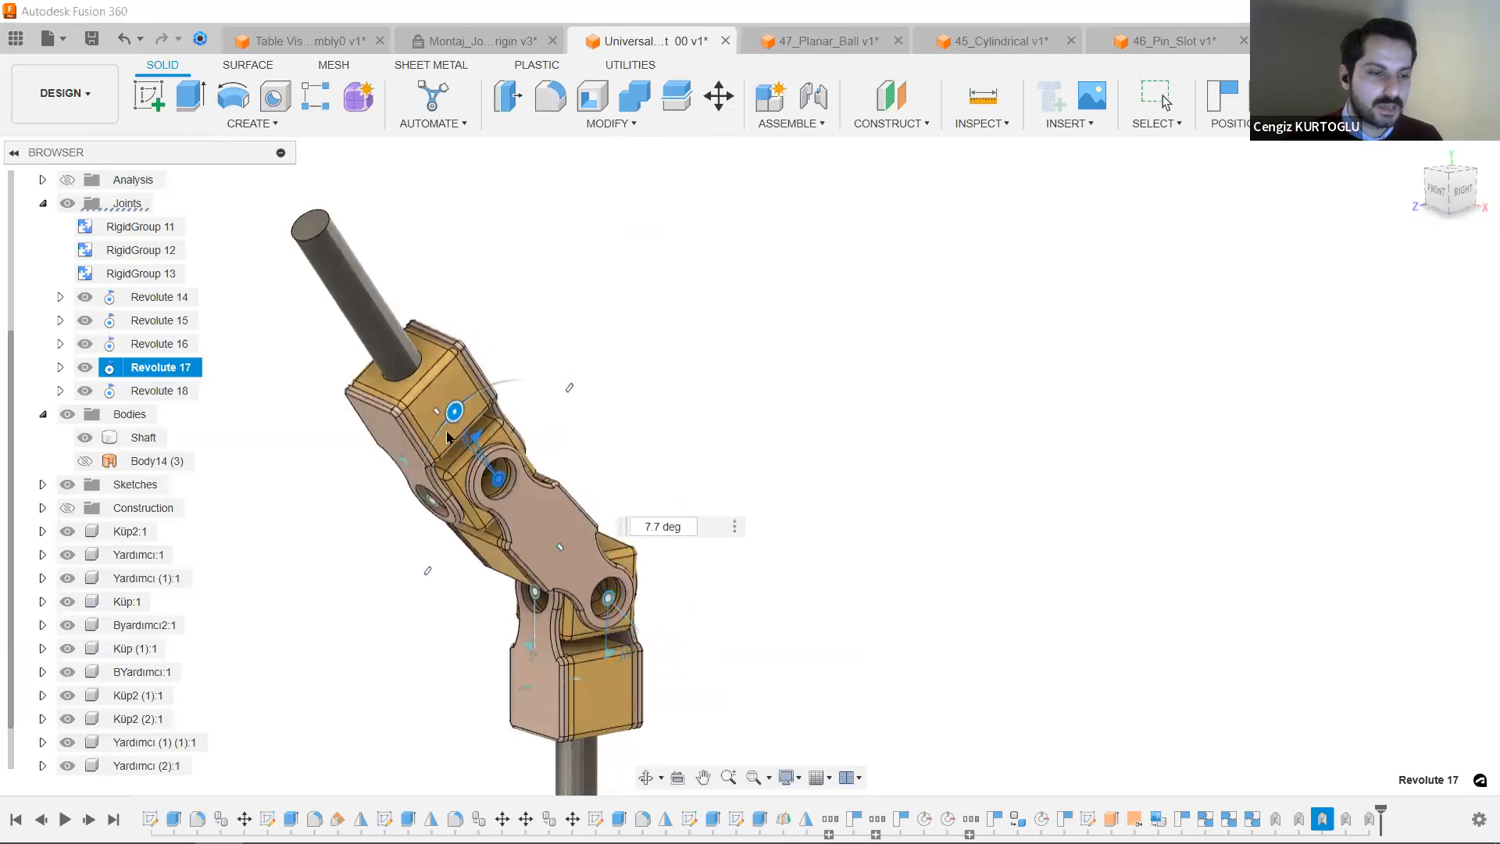
{"action": "left_click_drag", "start_coordinate": [438, 427], "coordinate": [424, 514]}
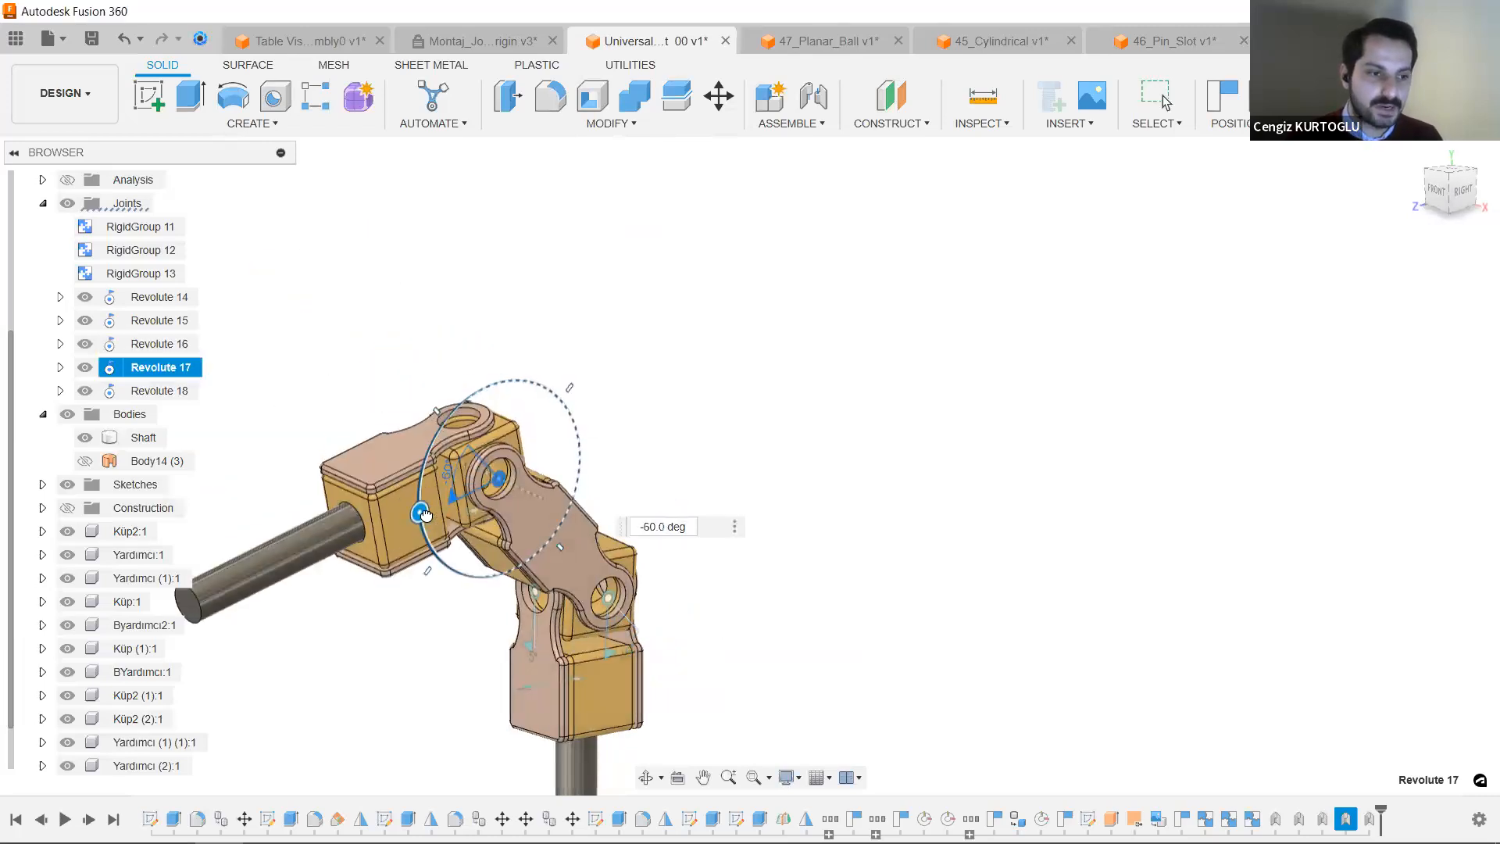
{"action": "middle_click_drag", "start_coordinate": [416, 522], "coordinate": [453, 521], "text": "shift"}
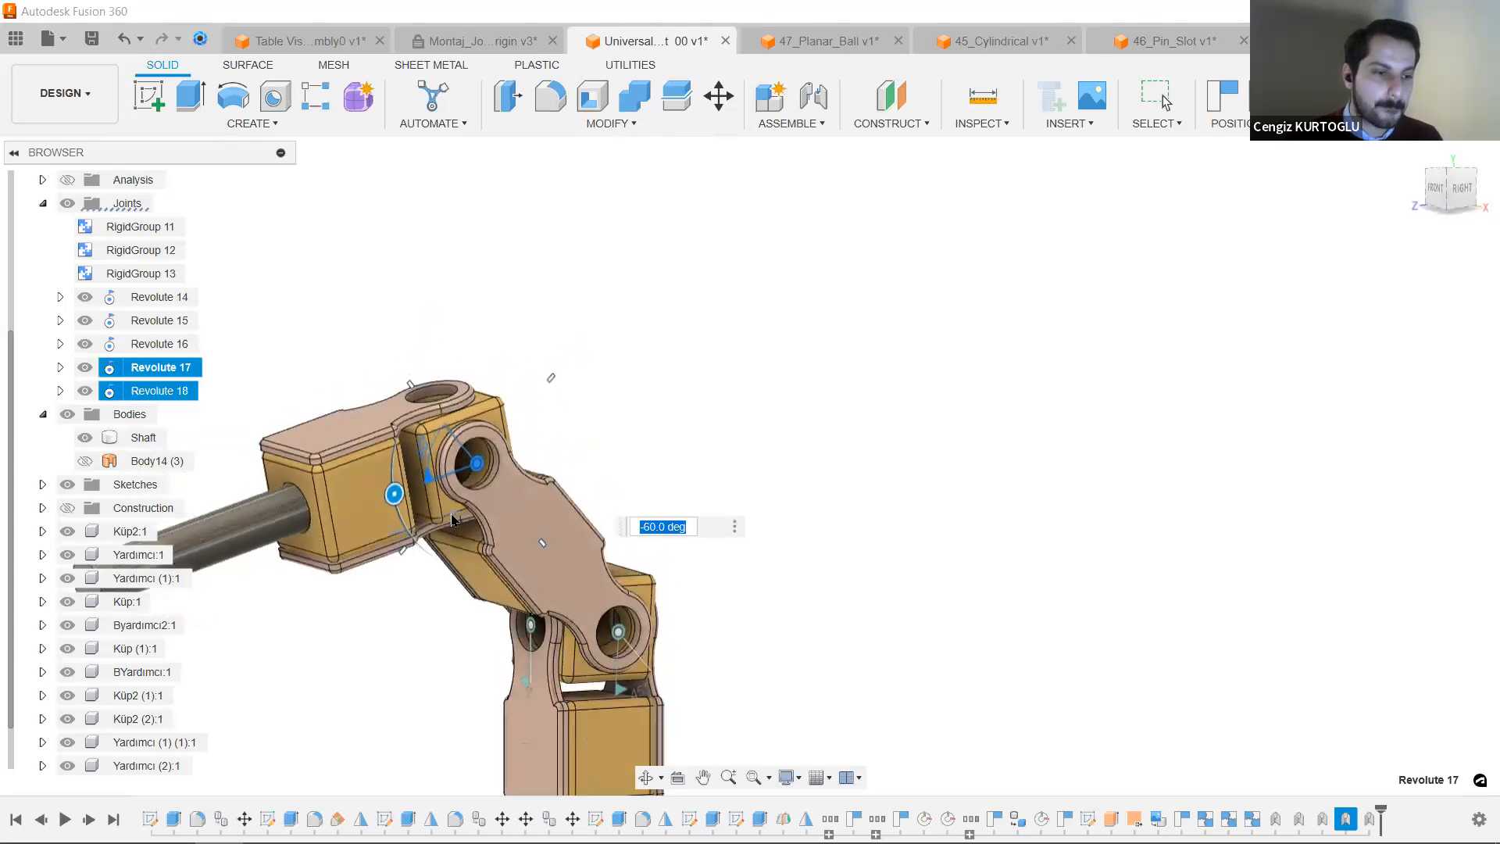
{"action": "left_click_drag", "start_coordinate": [394, 494], "coordinate": [205, 746]}
{"action": "middle_click_drag", "start_coordinate": [559, 595], "coordinate": [336, 578], "text": "shift"}
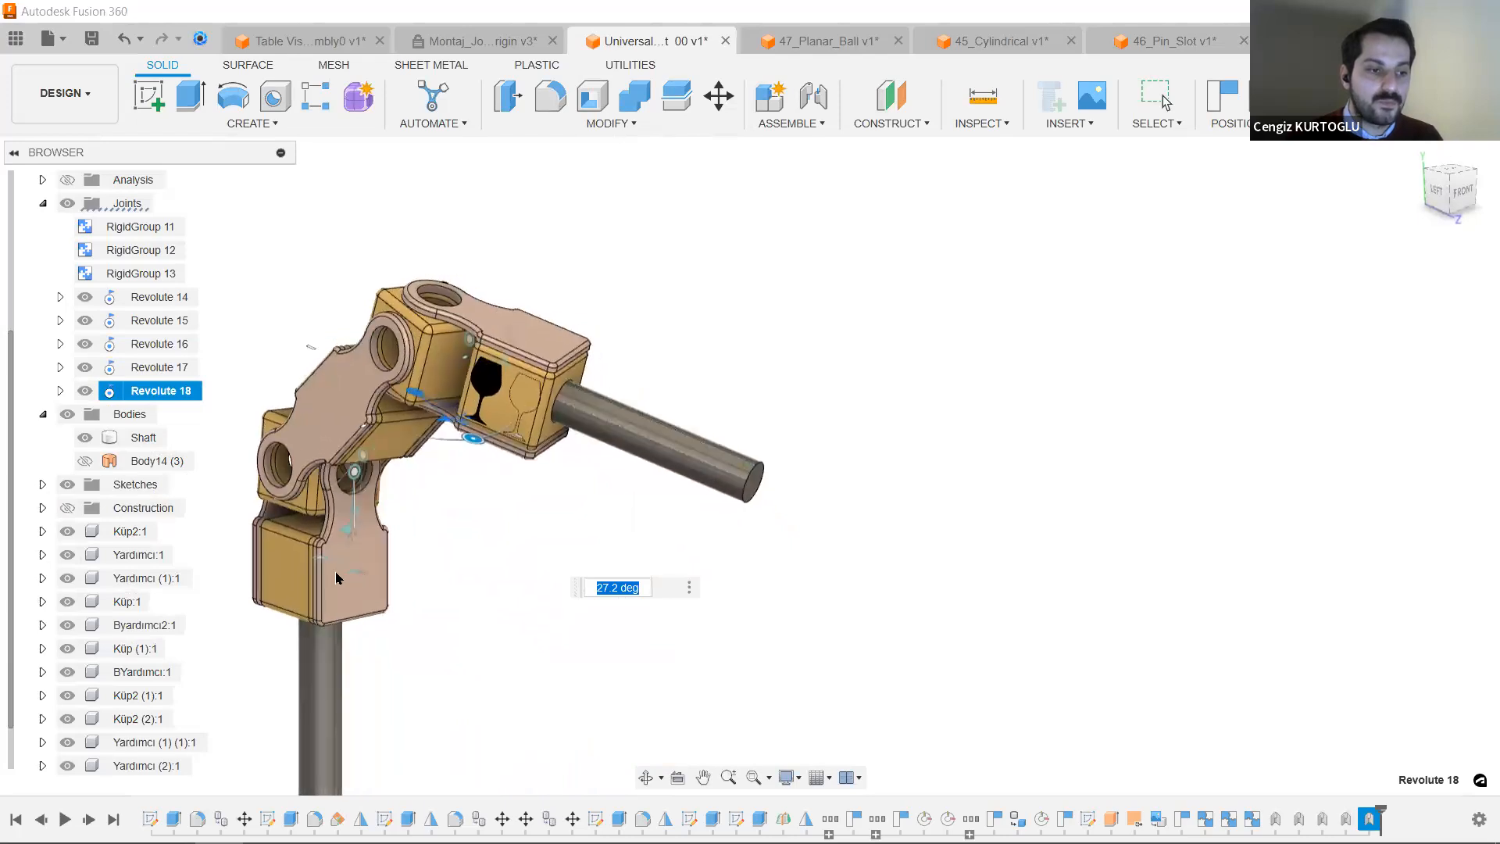
Turn the assembly about the lower shaft by rotating joint Revolute 14 to -45 degrees.
{"action": "left_click", "coordinate": [355, 578]}
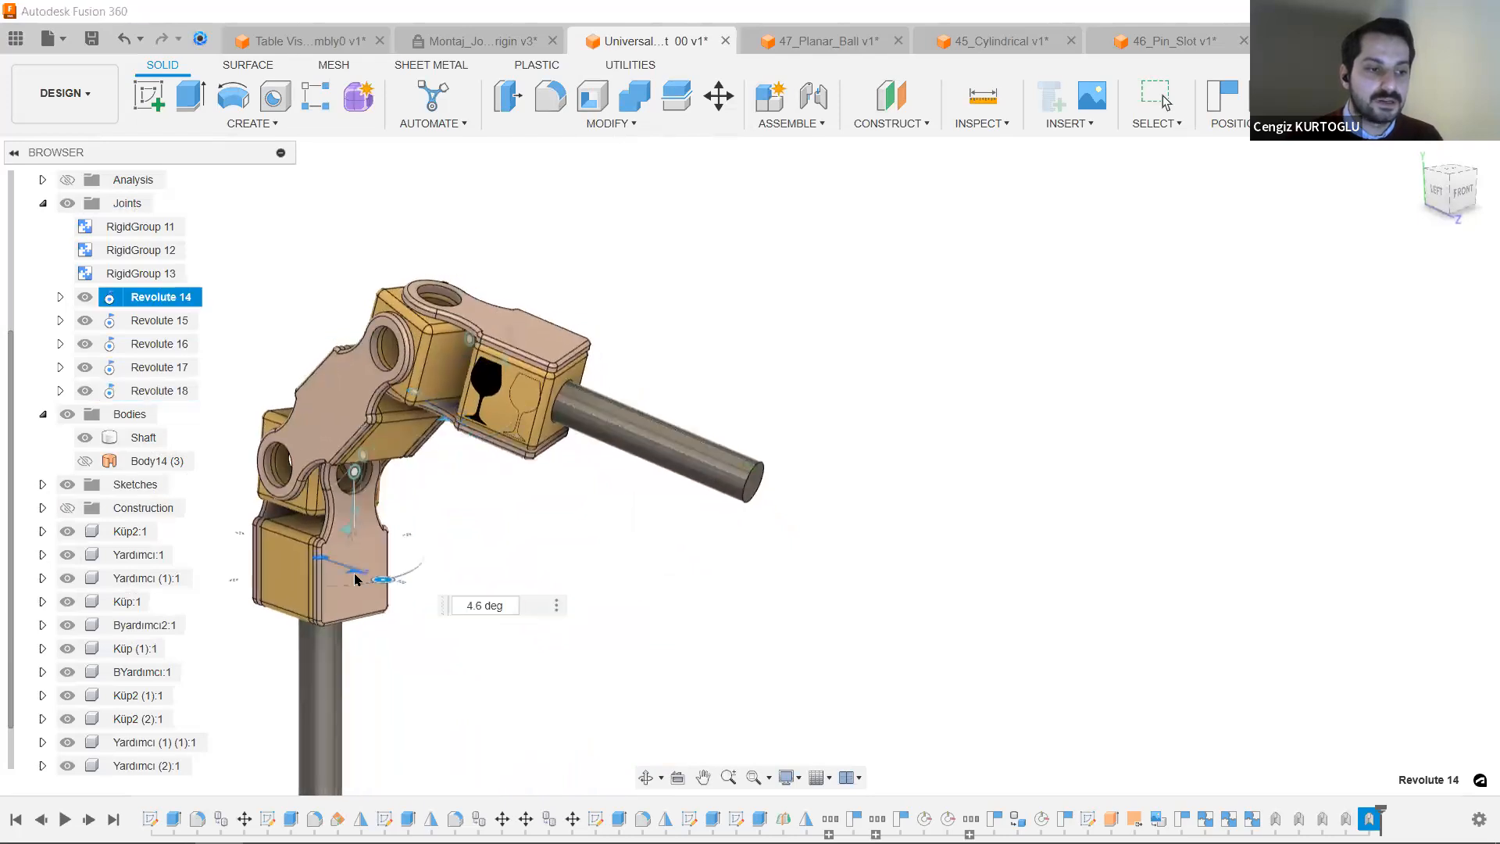
{"action": "left_click_drag", "start_coordinate": [382, 564], "coordinate": [442, 538]}
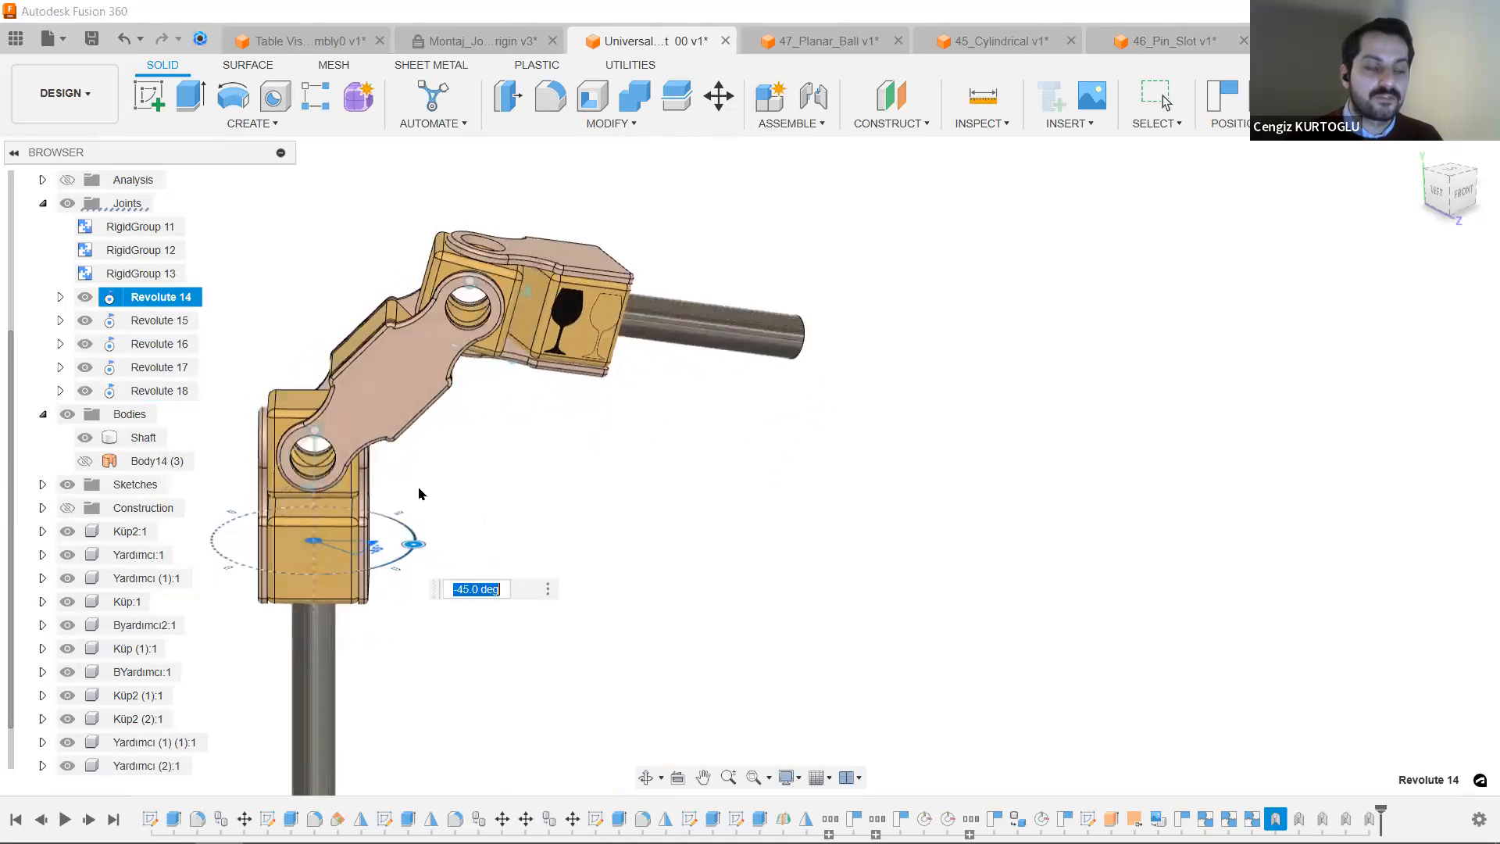
{"action": "middle_click_drag", "start_coordinate": [401, 535], "coordinate": [375, 478]}
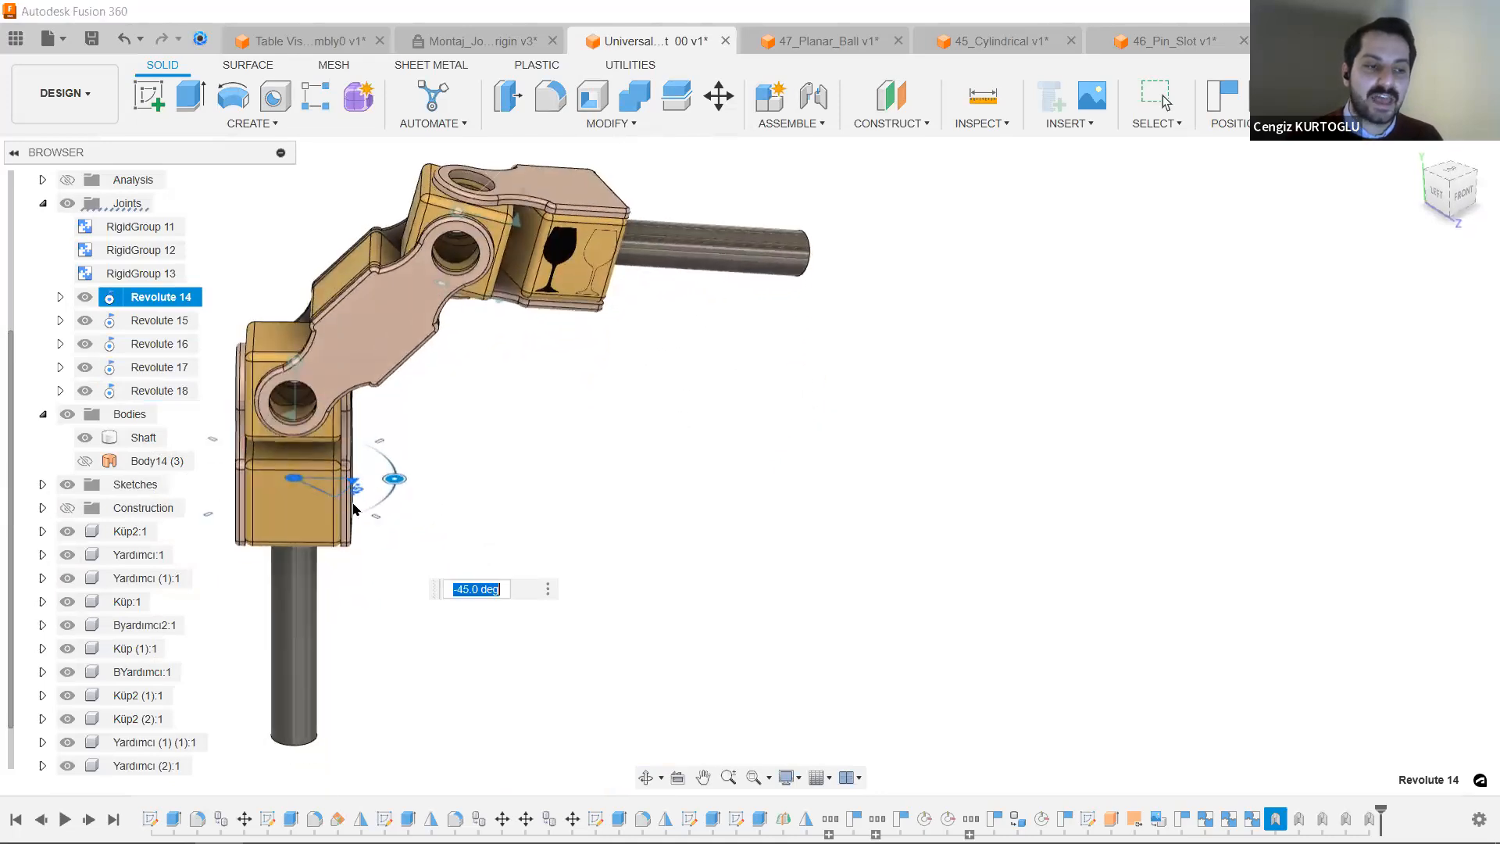
{"action": "mouse_move", "coordinate": [352, 490]}
{"action": "middle_mouse_down", "text": "shift"}
{"action": "mouse_move", "coordinate": [347, 504]}
{"action": "mouse_move", "coordinate": [358, 498]}
{"action": "middle_mouse_up", "text": "shift"}
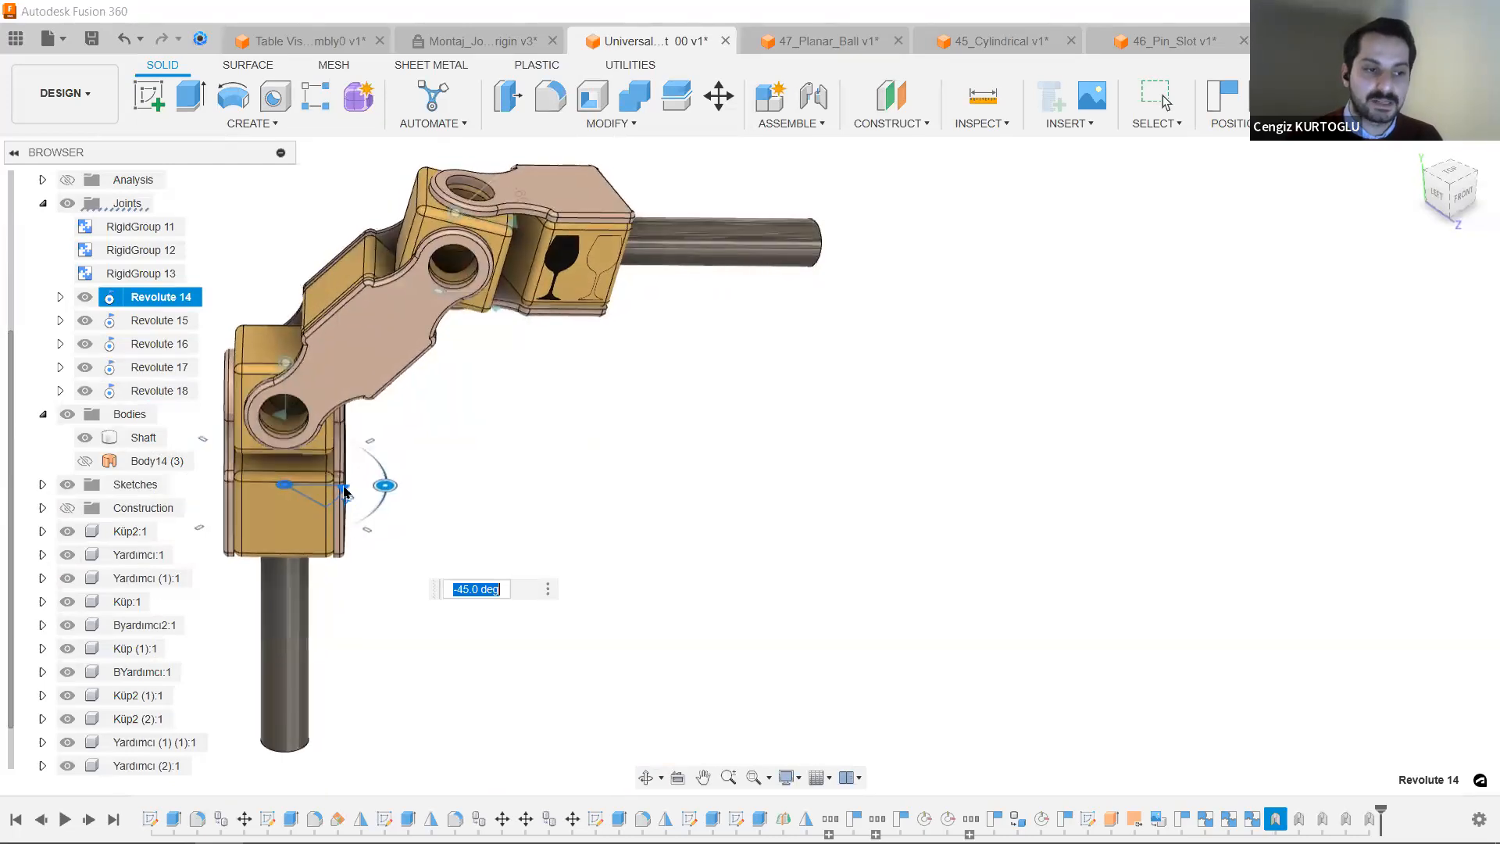
{"action": "middle_click_drag", "start_coordinate": [344, 492], "coordinate": [345, 492], "text": "shift"}
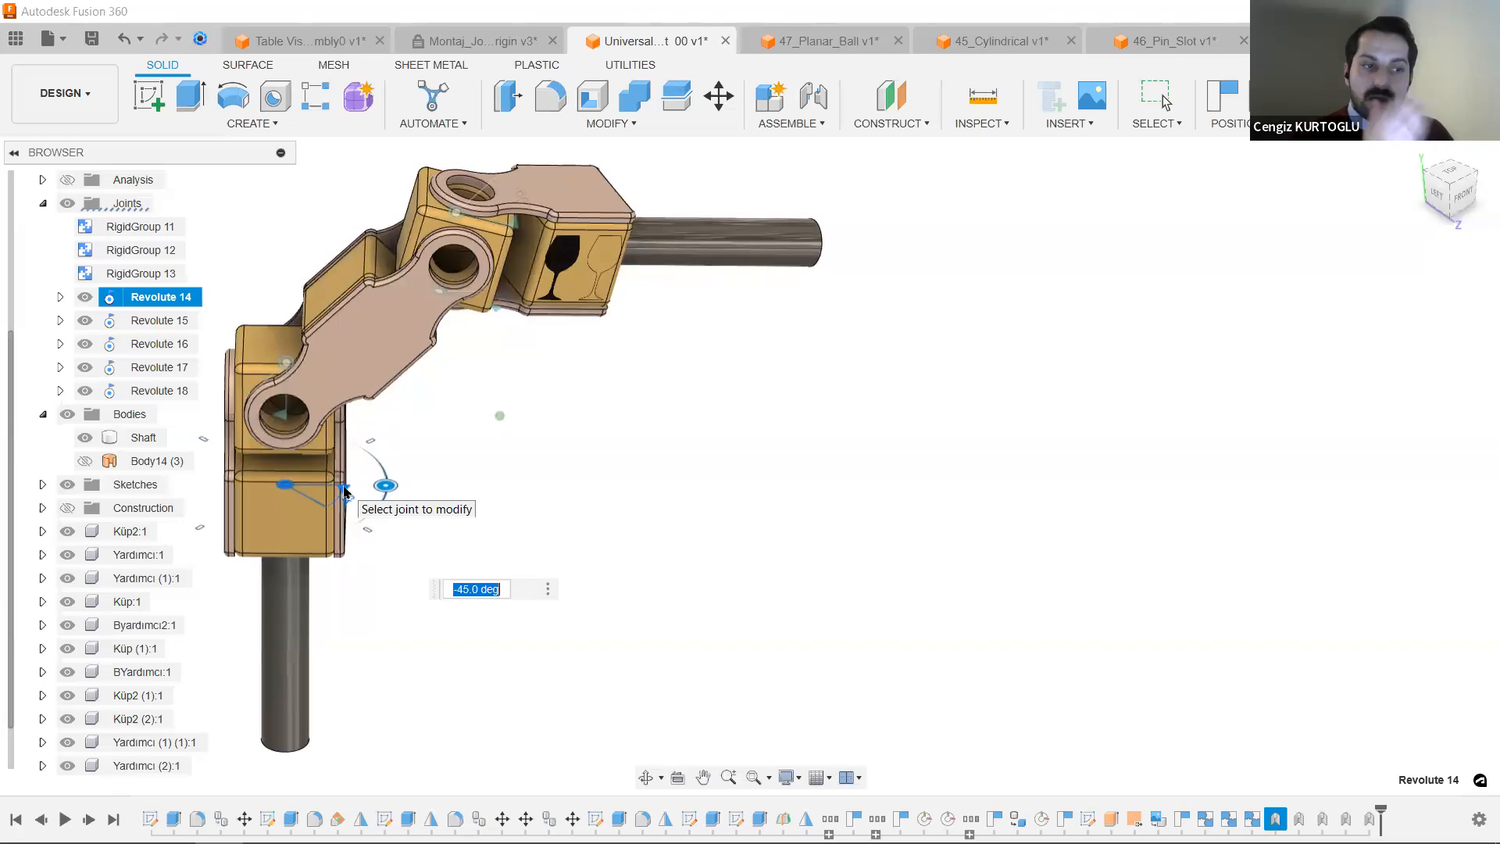
Rotate joint Revolute 16 at the lower cube to -64.5 degrees and finish driving the joints.
{"action": "left_click", "coordinate": [287, 363]}
{"action": "left_click_drag", "start_coordinate": [265, 447], "coordinate": [320, 461]}
{"action": "middle_click_drag", "start_coordinate": [939, 414], "coordinate": [1017, 477], "text": "shift"}
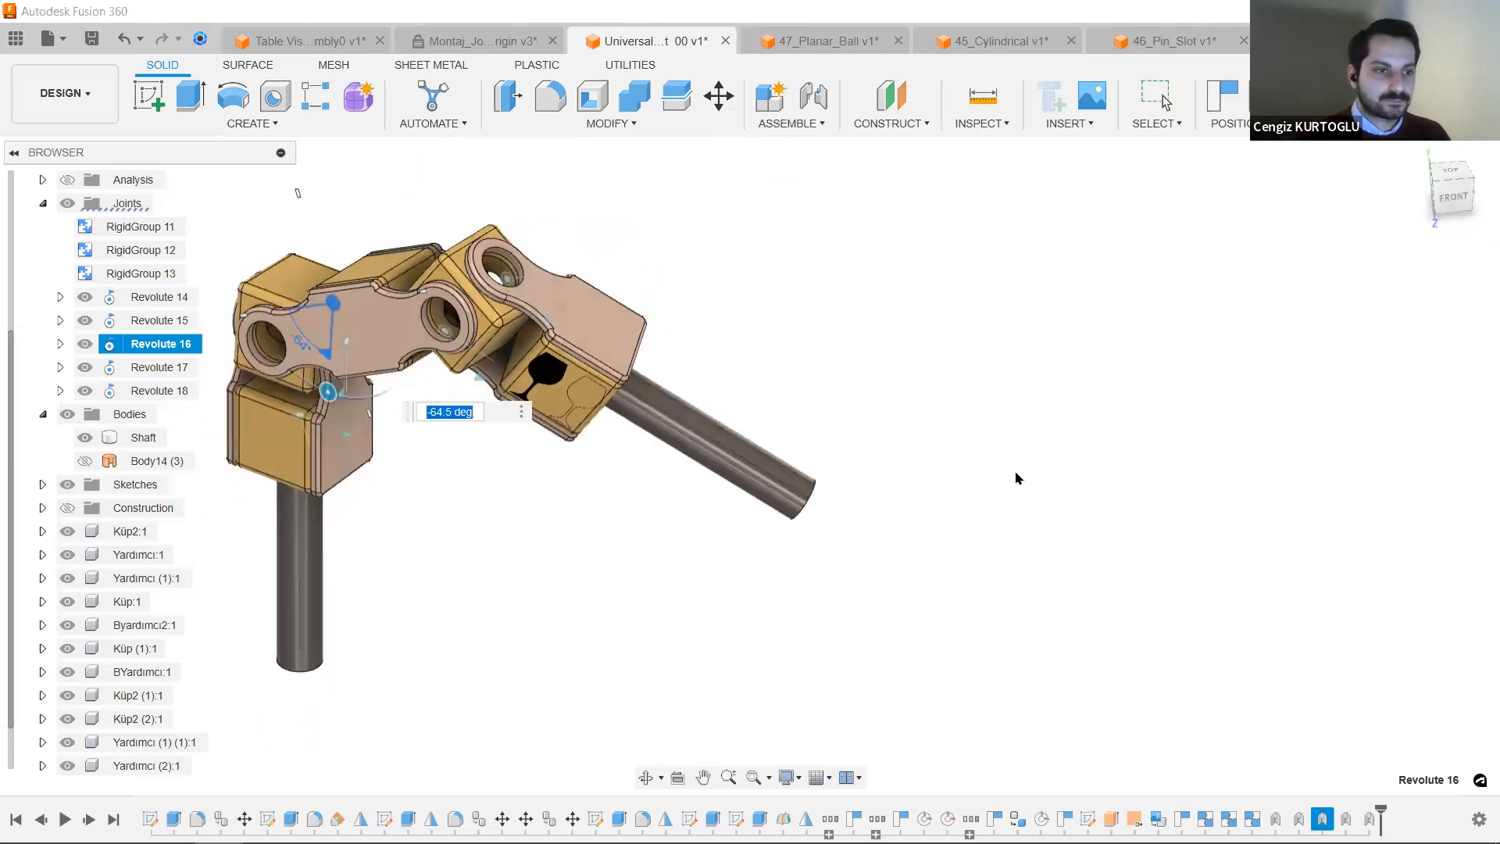
{"action": "key", "text": "Escape"}
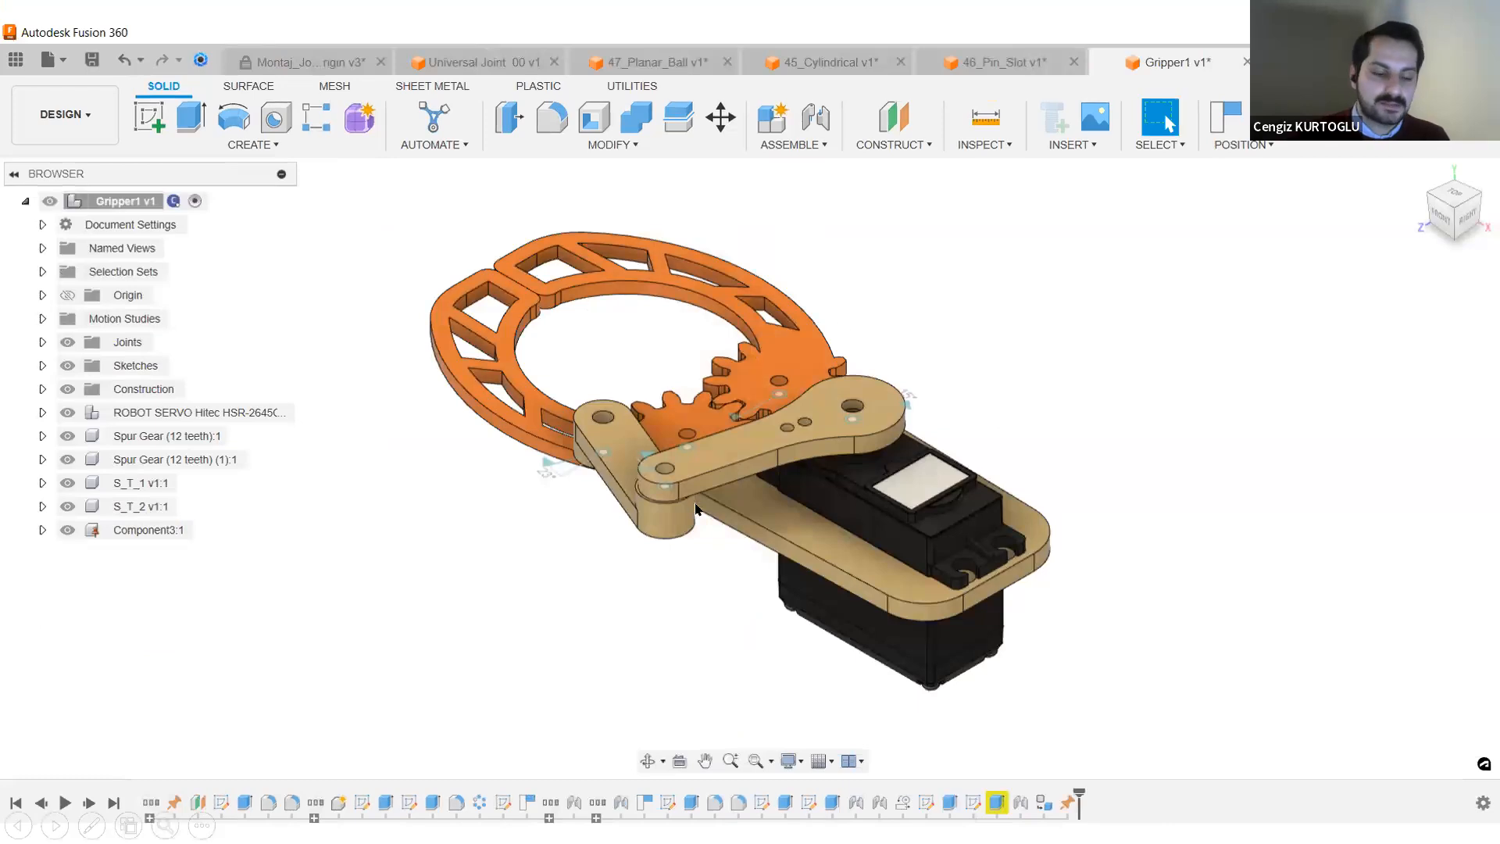
Return to Fusion 360 and bring up the open Gripper1 v1 design.
{"action": "key", "text": "alt+Tab"}
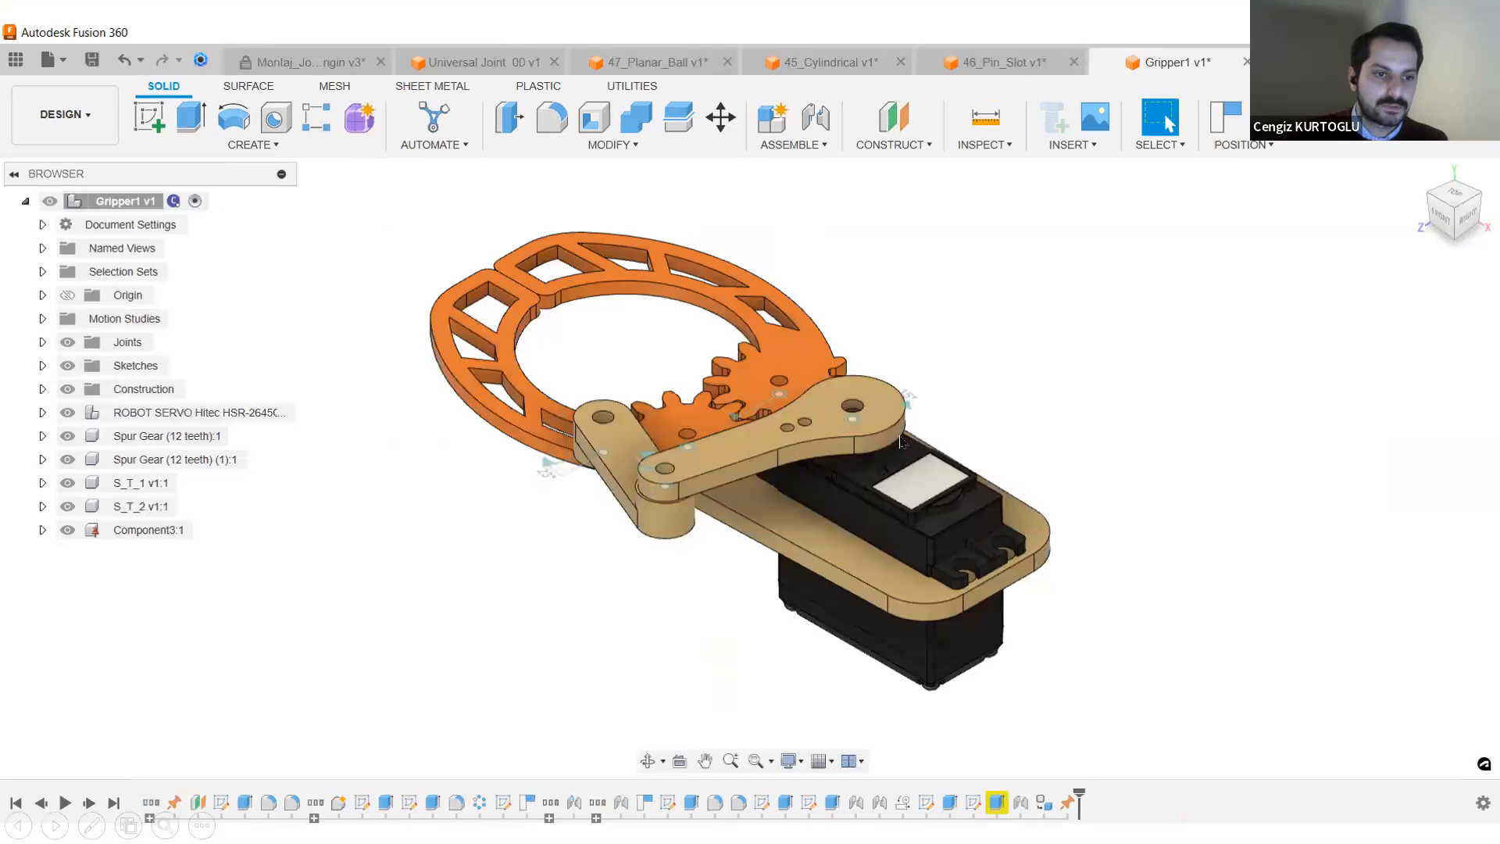
{"action": "key", "text": "alt+Tab"}
{"action": "left_click", "coordinate": [680, 431]}
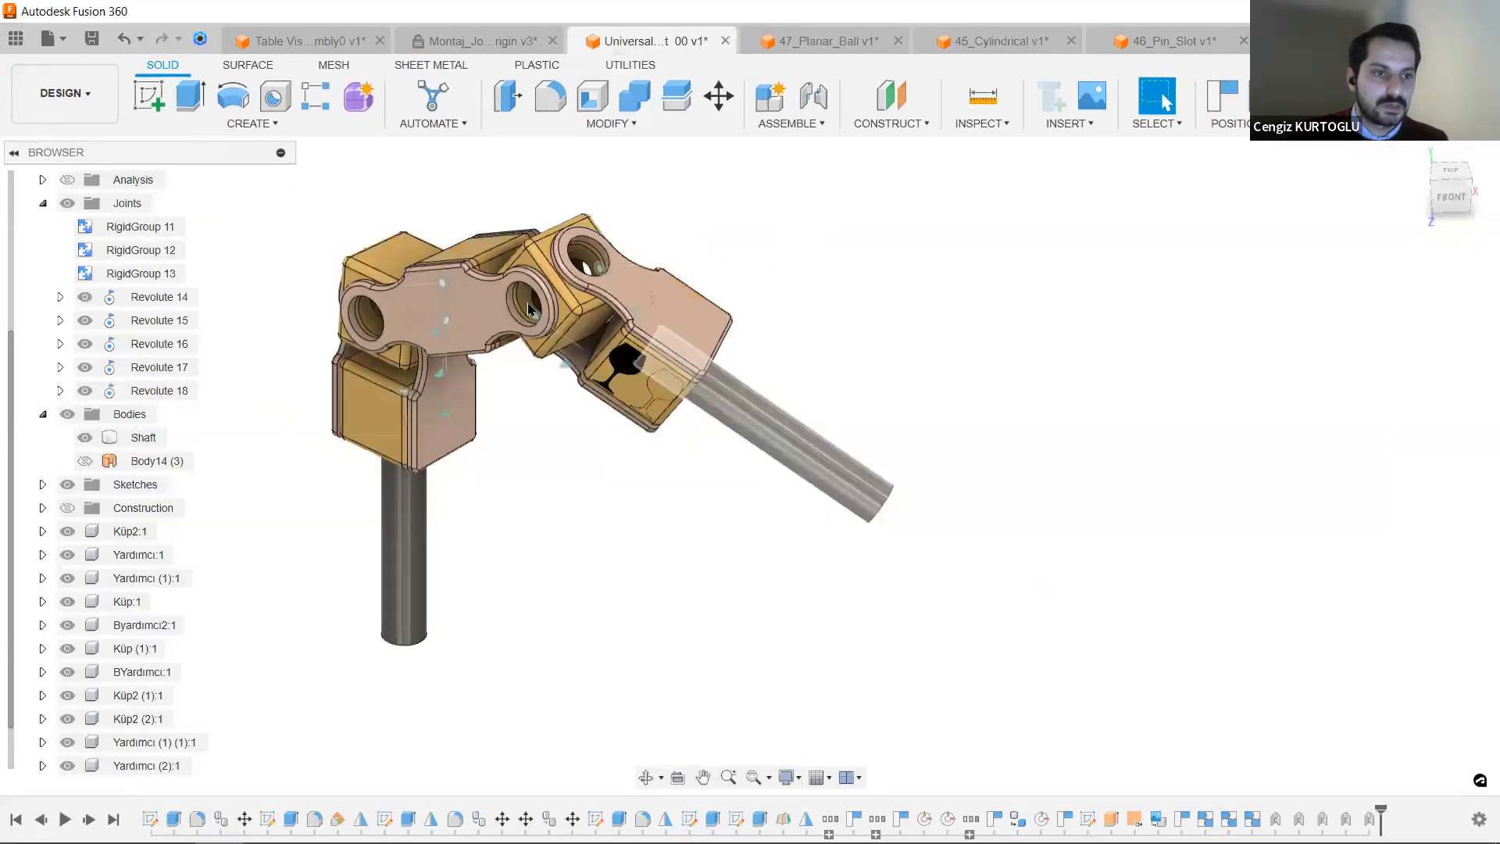
{"action": "left_click", "coordinate": [480, 52]}
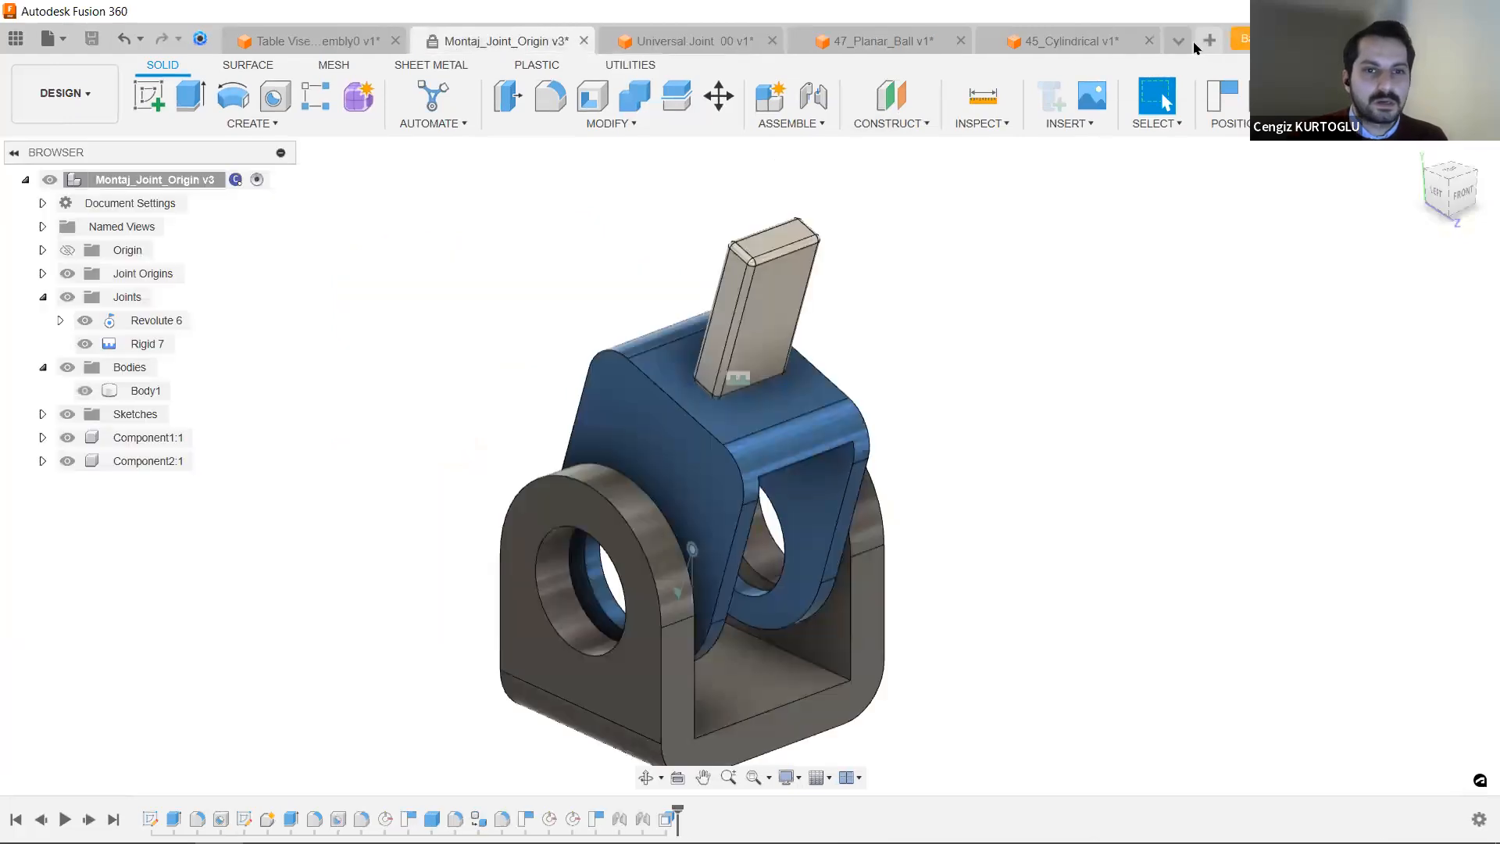
{"action": "left_click", "coordinate": [1179, 42]}
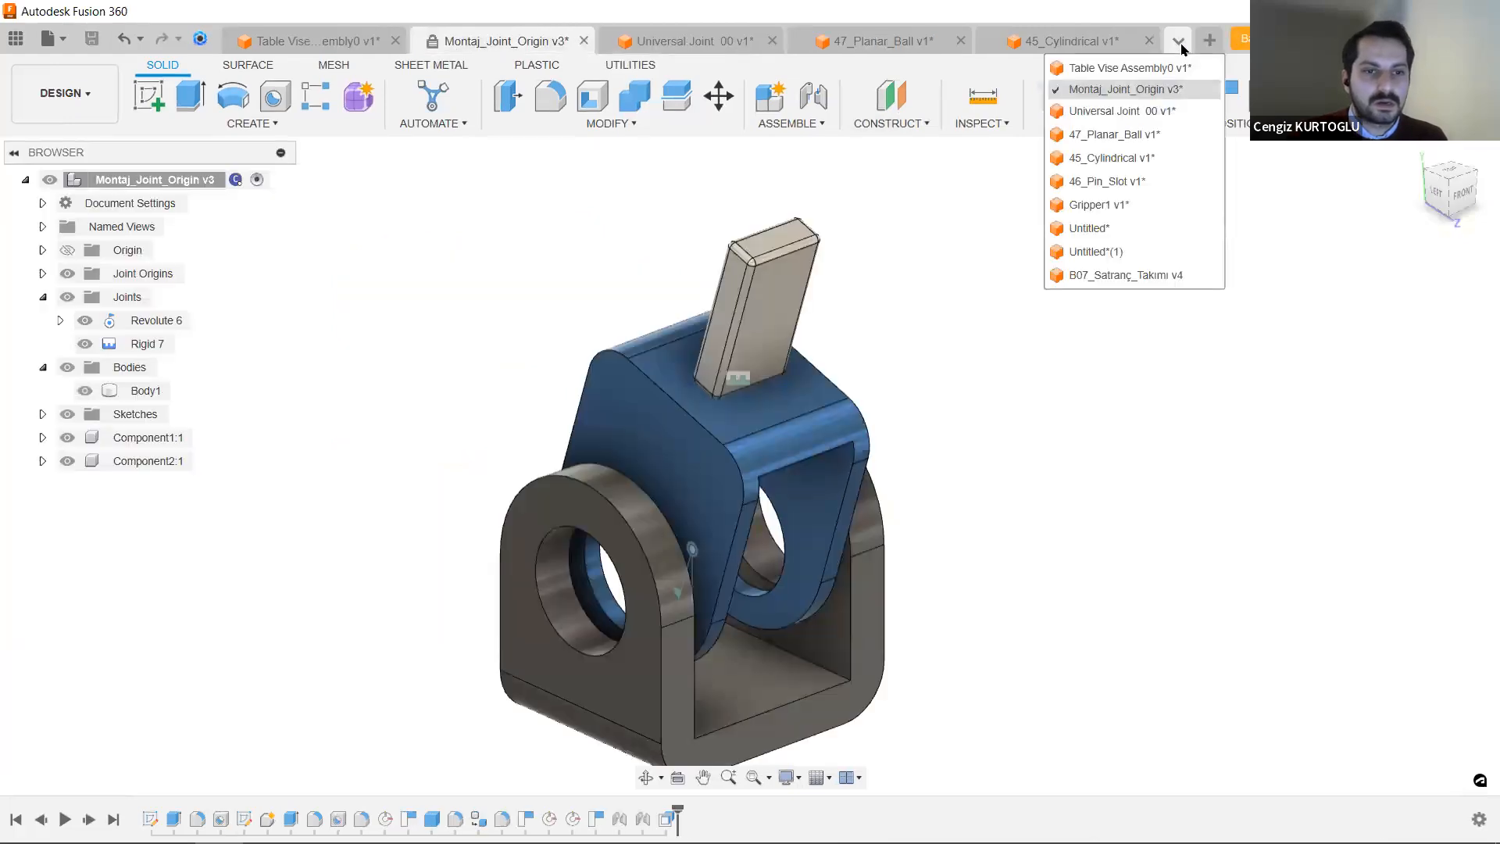
{"action": "left_click", "coordinate": [1153, 205]}
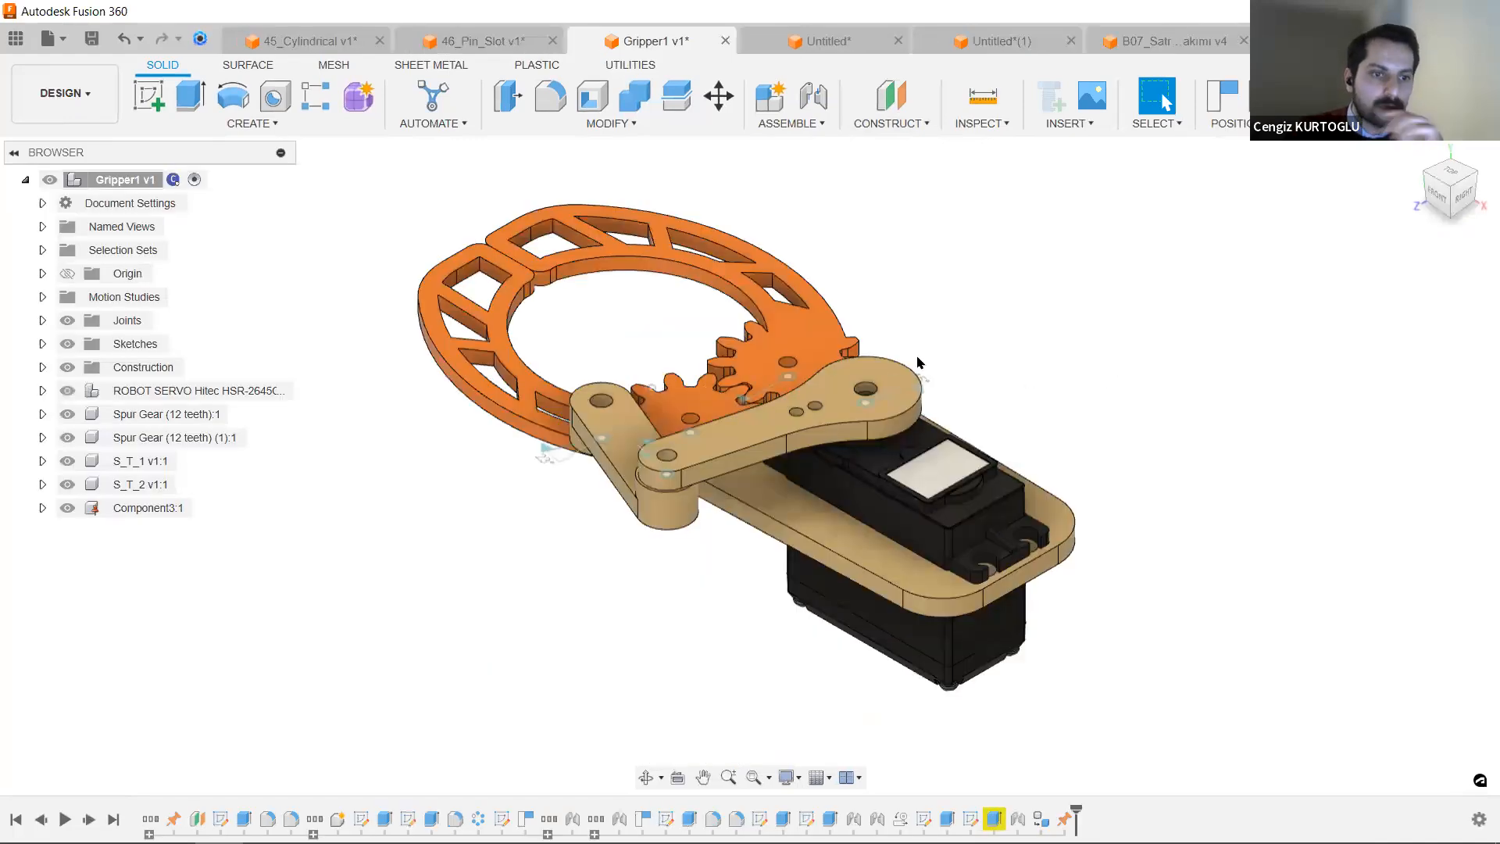
Examine the gripper's servo arm, connecting link, meshing gears and base plate up close.
{"action": "scroll", "coordinate": [919, 412], "scroll_direction": "up", "scroll_amount": 4}
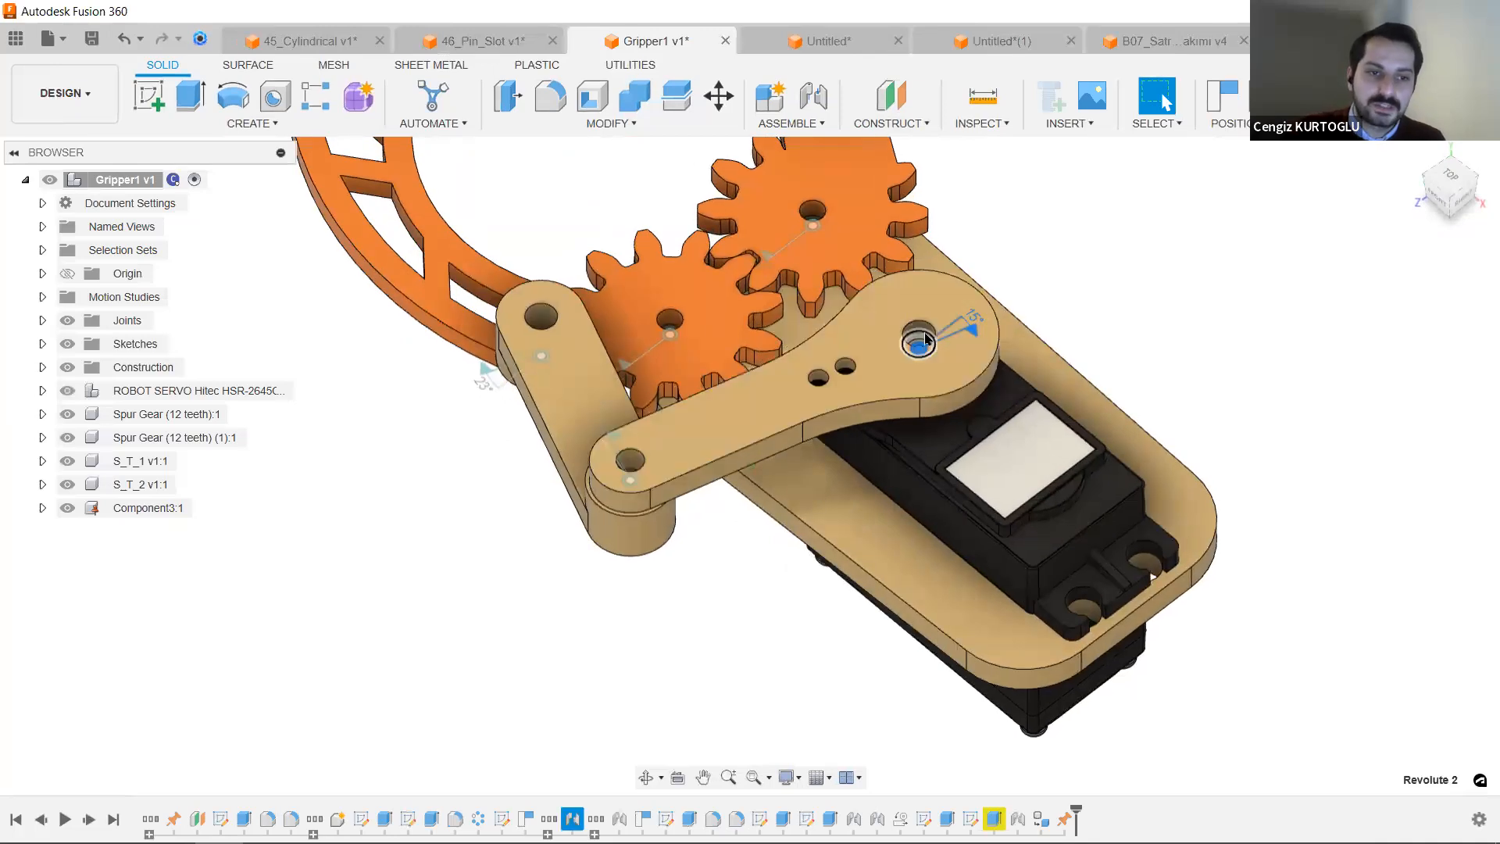
{"action": "scroll", "coordinate": [925, 323], "scroll_direction": "up", "scroll_amount": 3}
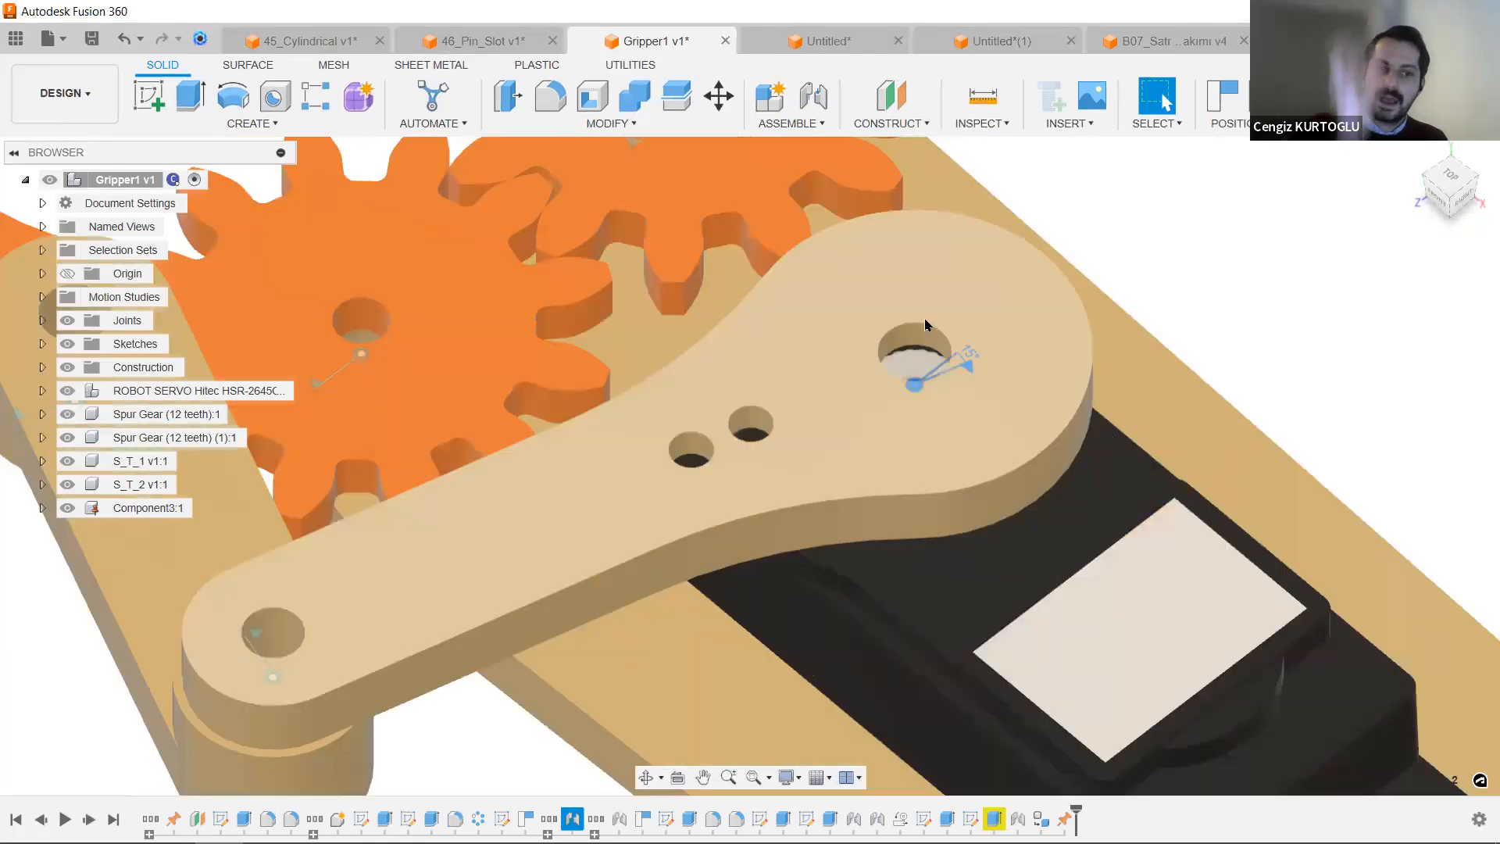
{"action": "scroll", "coordinate": [924, 324], "scroll_direction": "down", "scroll_amount": 3}
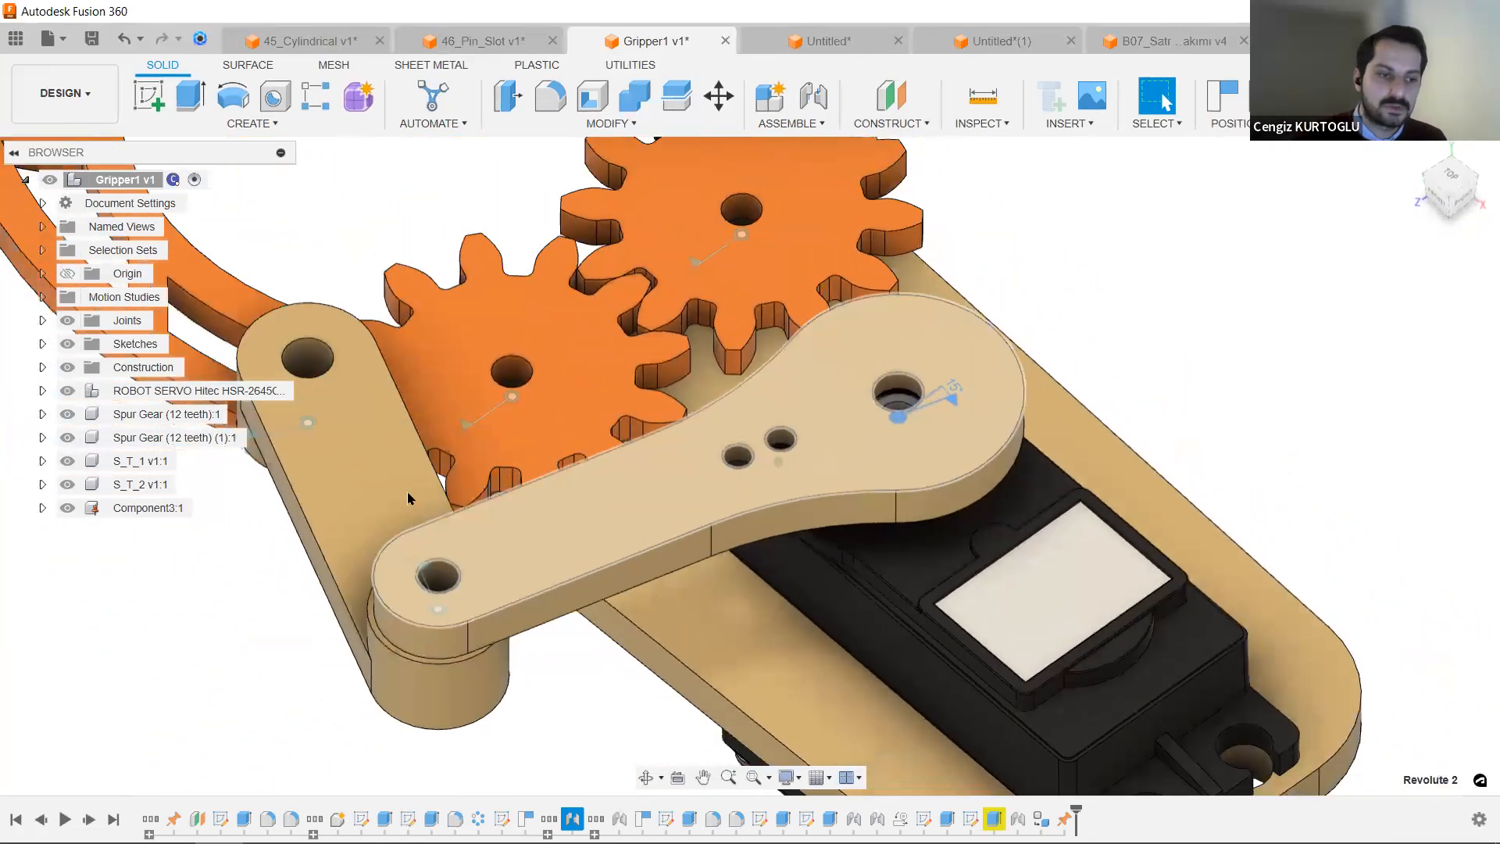
{"action": "middle_click_drag", "start_coordinate": [419, 424], "coordinate": [490, 401], "text": "shift"}
{"action": "left_click_drag", "start_coordinate": [490, 402], "coordinate": [701, 359]}
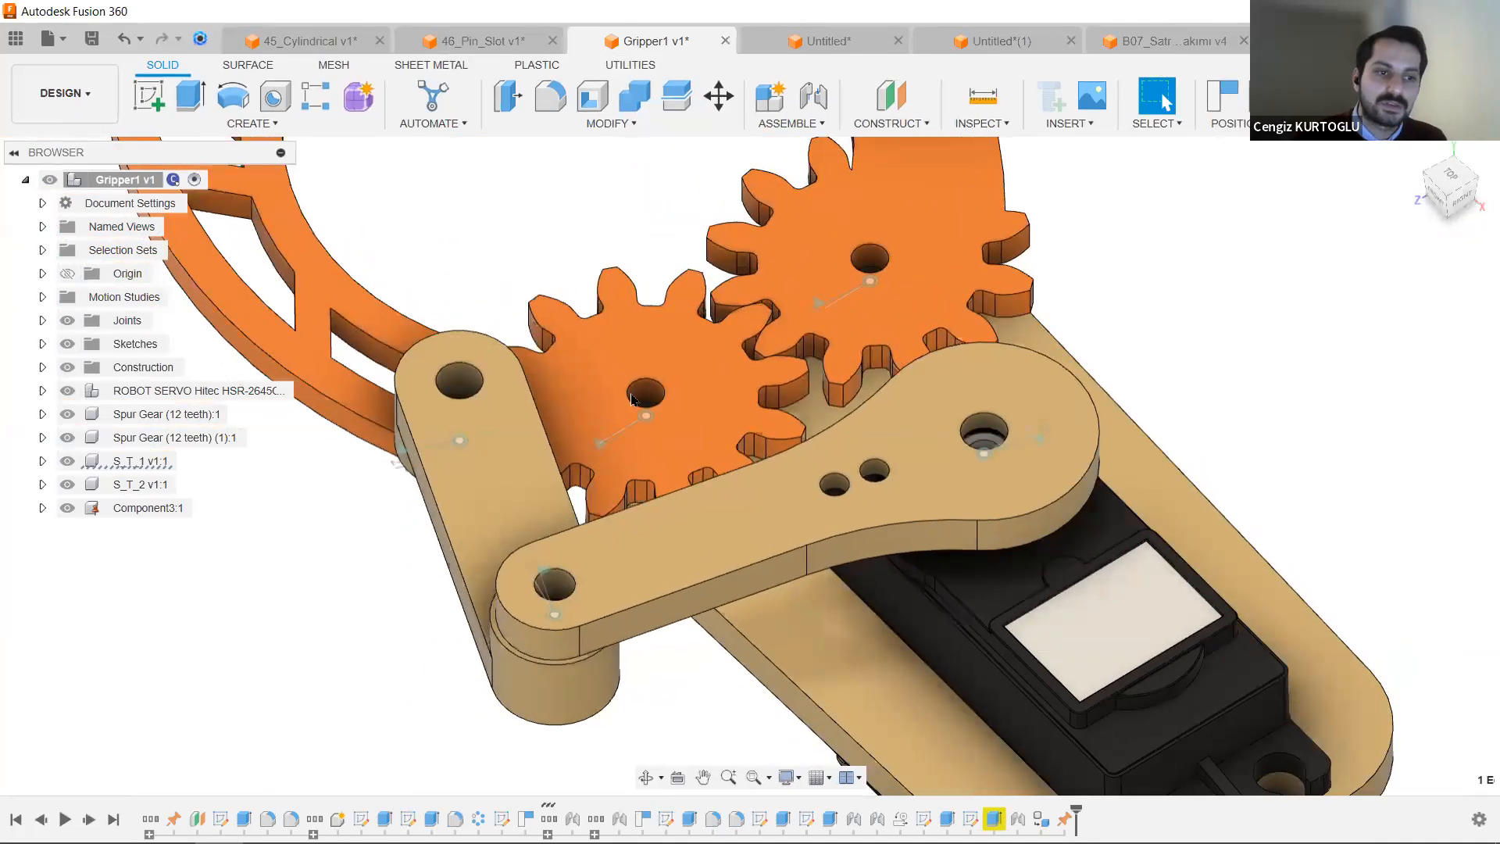
{"action": "middle_click_drag", "start_coordinate": [856, 308], "coordinate": [864, 398]}
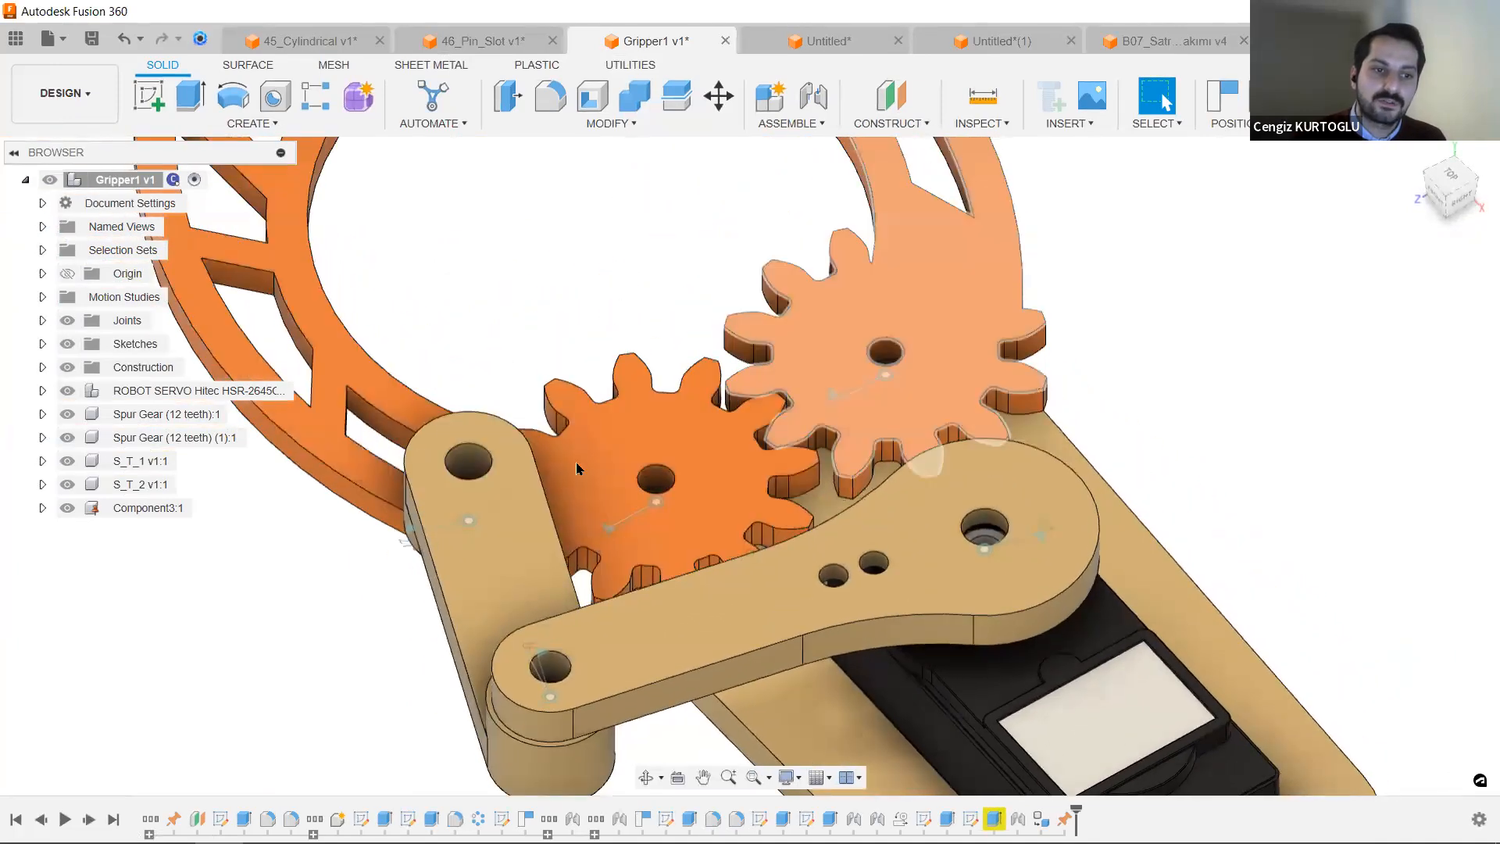
{"action": "scroll", "coordinate": [790, 435], "scroll_direction": "down", "scroll_amount": 1}
{"action": "middle_click_drag", "start_coordinate": [790, 435], "coordinate": [1083, 560]}
{"action": "middle_click_drag", "start_coordinate": [1148, 479], "coordinate": [1022, 596], "text": "shift"}
{"action": "scroll", "coordinate": [1022, 596], "scroll_direction": "down", "scroll_amount": 2}
{"action": "left_click", "coordinate": [1021, 590]}
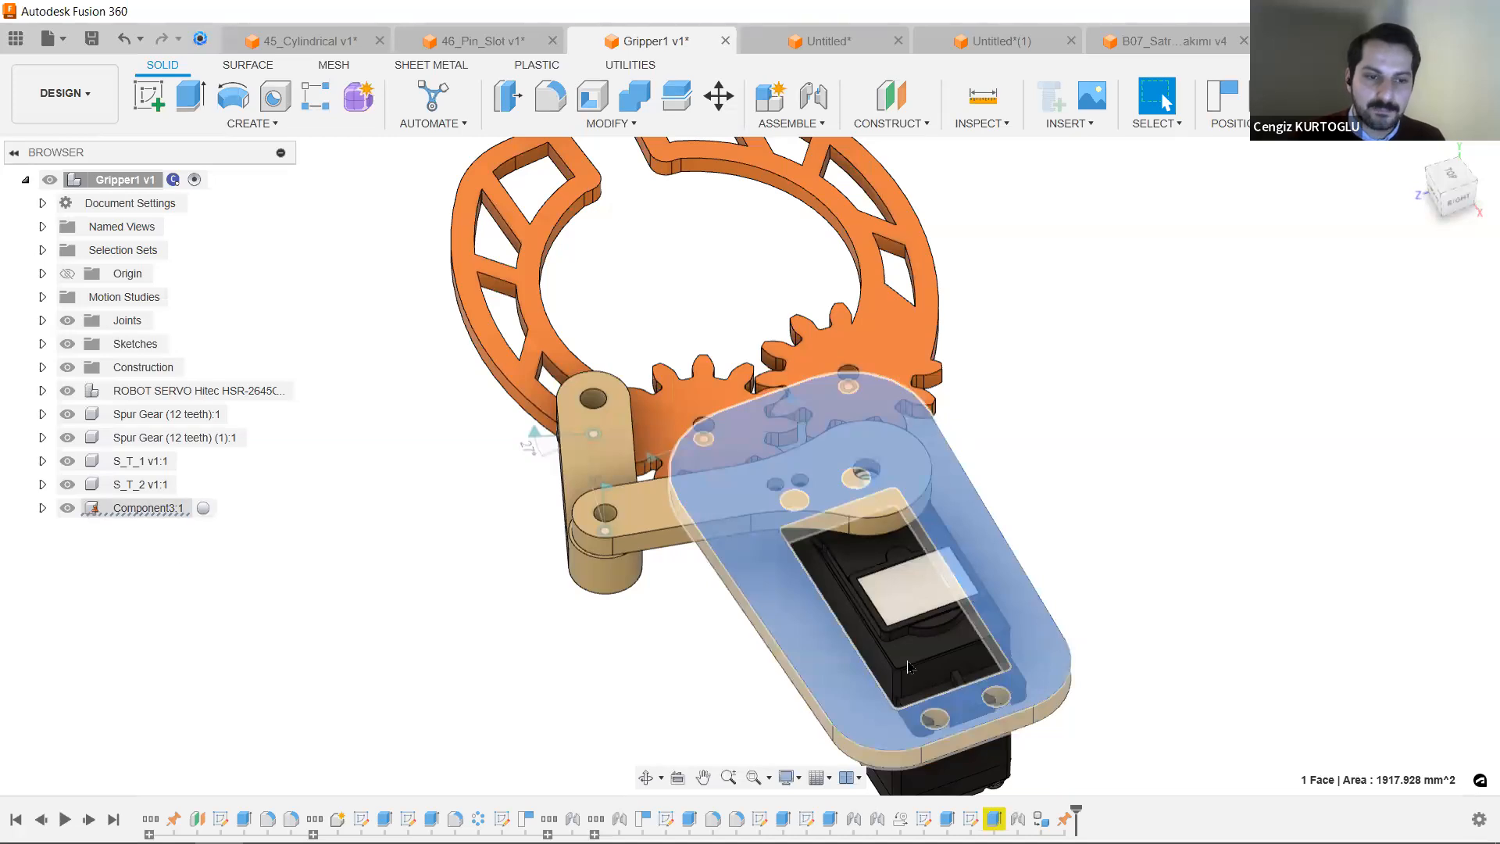
{"action": "left_click", "coordinate": [305, 637]}
Test the gripper's linked motion by swinging the jaw nearest the connecting link, leaving the two geared jaws open.
{"action": "left_click_drag", "start_coordinate": [574, 292], "coordinate": [579, 289]}
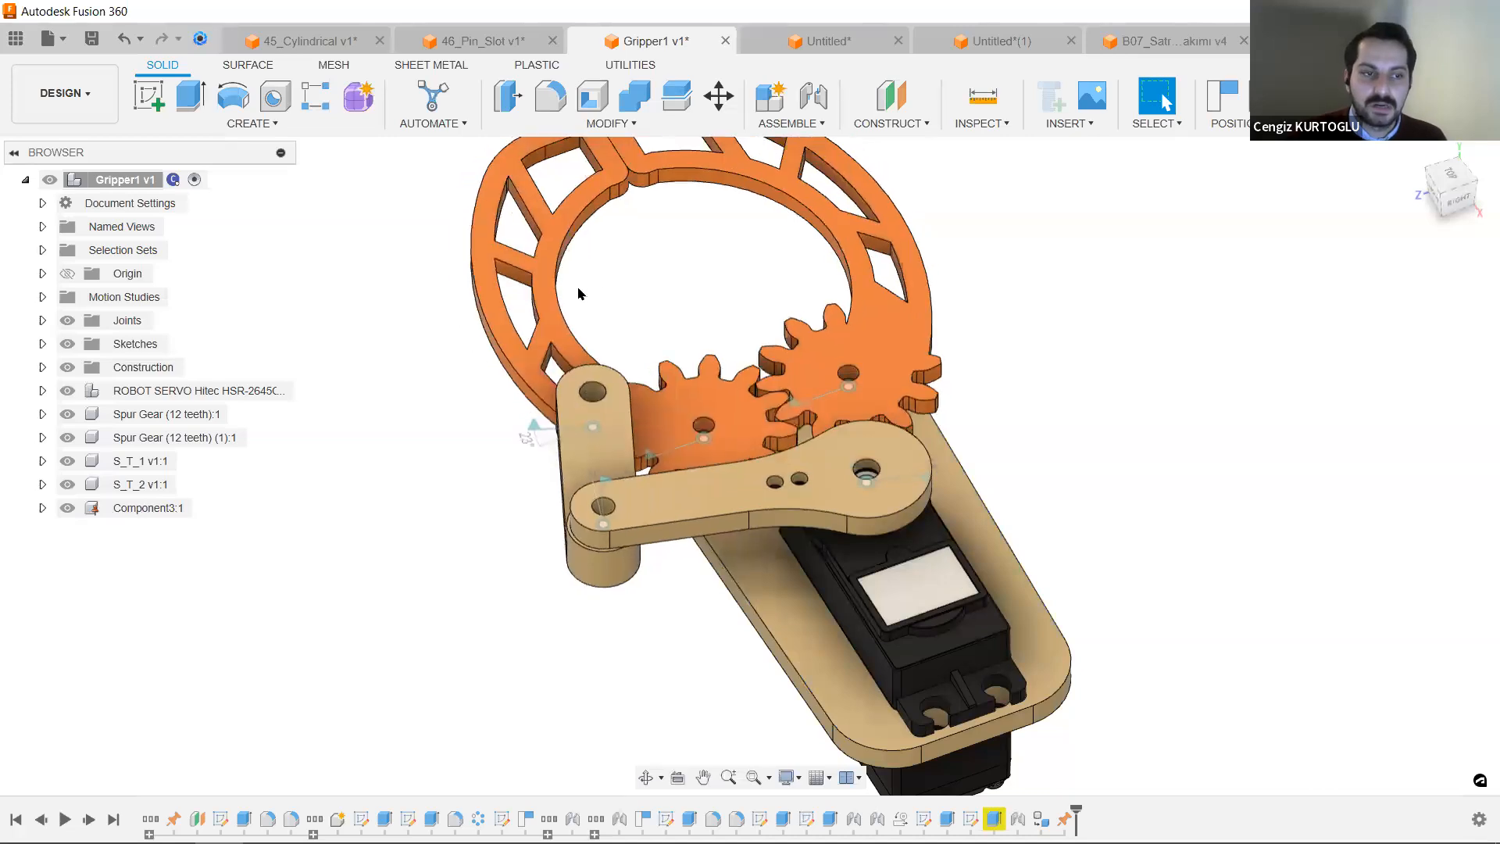
{"action": "middle_click_drag", "start_coordinate": [579, 286], "coordinate": [590, 312]}
{"action": "left_click_drag", "start_coordinate": [590, 316], "coordinate": [619, 296]}
{"action": "middle_click_drag", "start_coordinate": [619, 298], "coordinate": [597, 262], "text": "shift"}
{"action": "left_click_drag", "start_coordinate": [566, 318], "coordinate": [624, 491]}
{"action": "left_click_drag", "start_coordinate": [535, 404], "coordinate": [508, 390]}
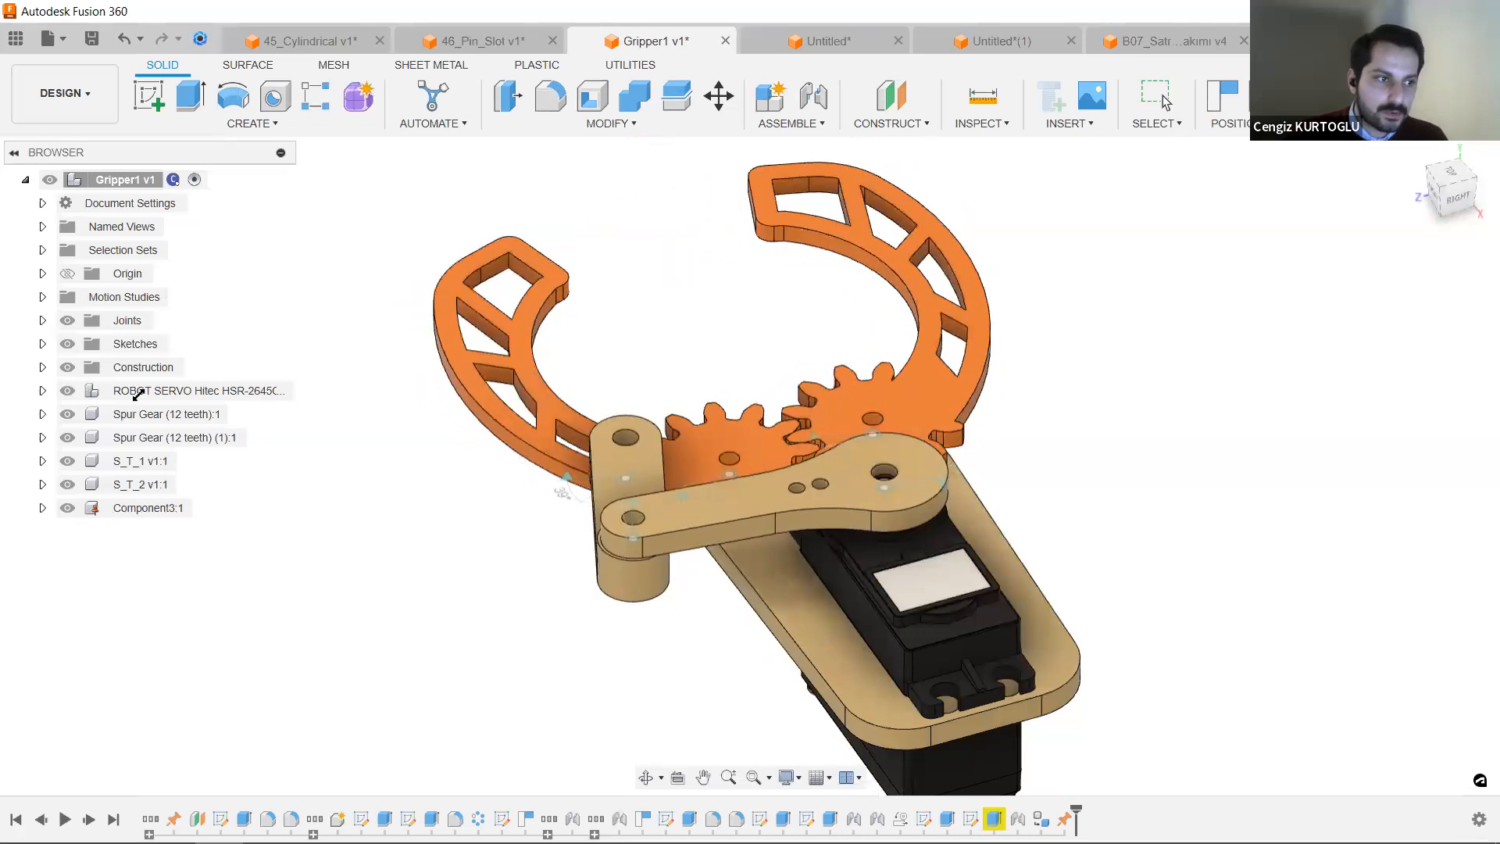
Examine the motion link between the two gear joints by animating it with and without reversed rotation, and discard the edit.
{"action": "left_click", "coordinate": [42, 320]}
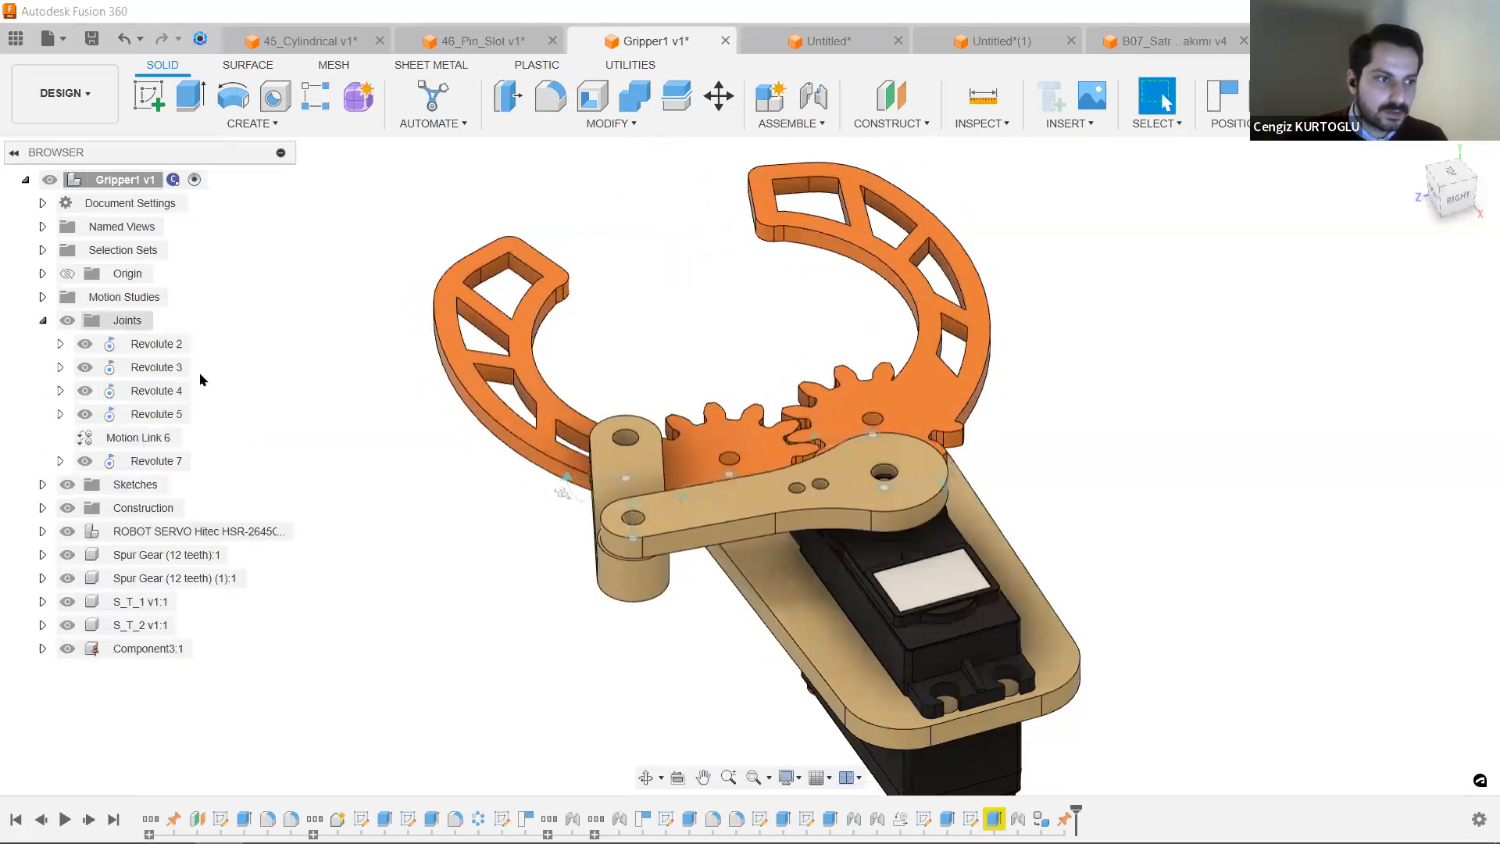
{"action": "right_click", "coordinate": [145, 439]}
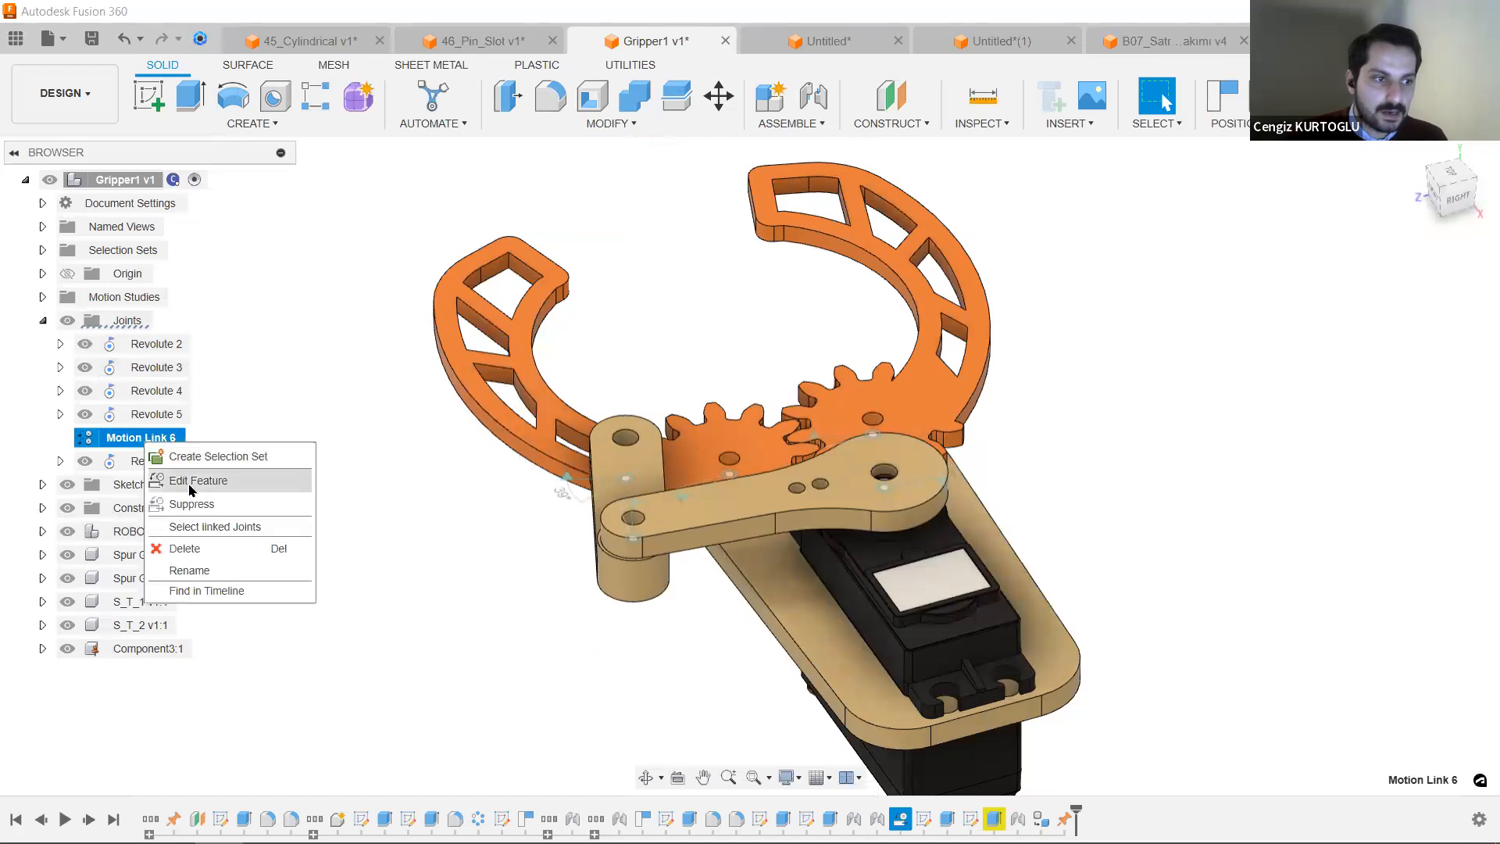
{"action": "left_click", "coordinate": [192, 482]}
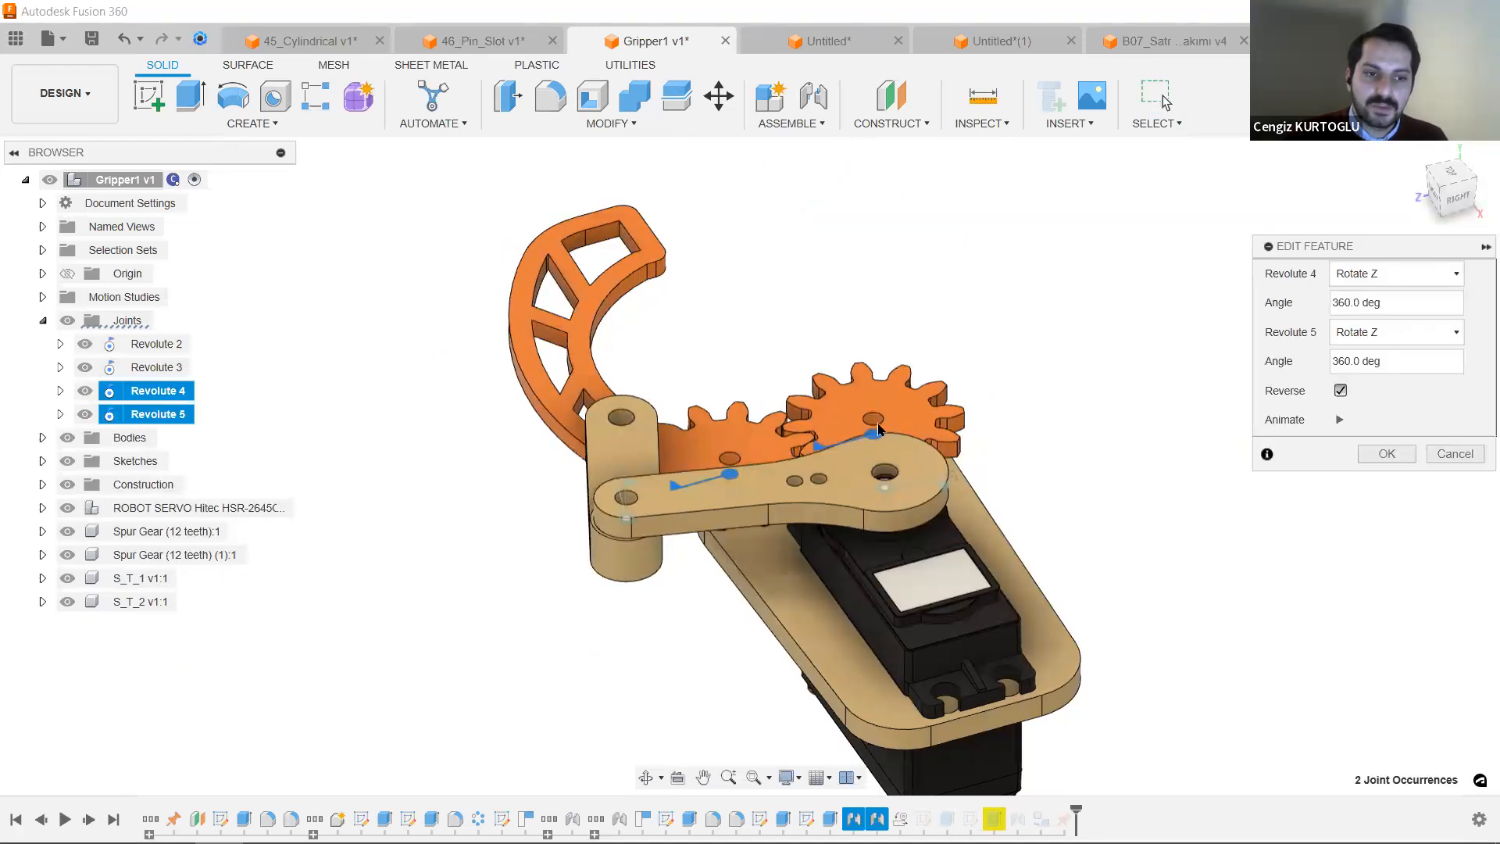
{"action": "scroll", "coordinate": [872, 429], "scroll_direction": "up", "scroll_amount": 3}
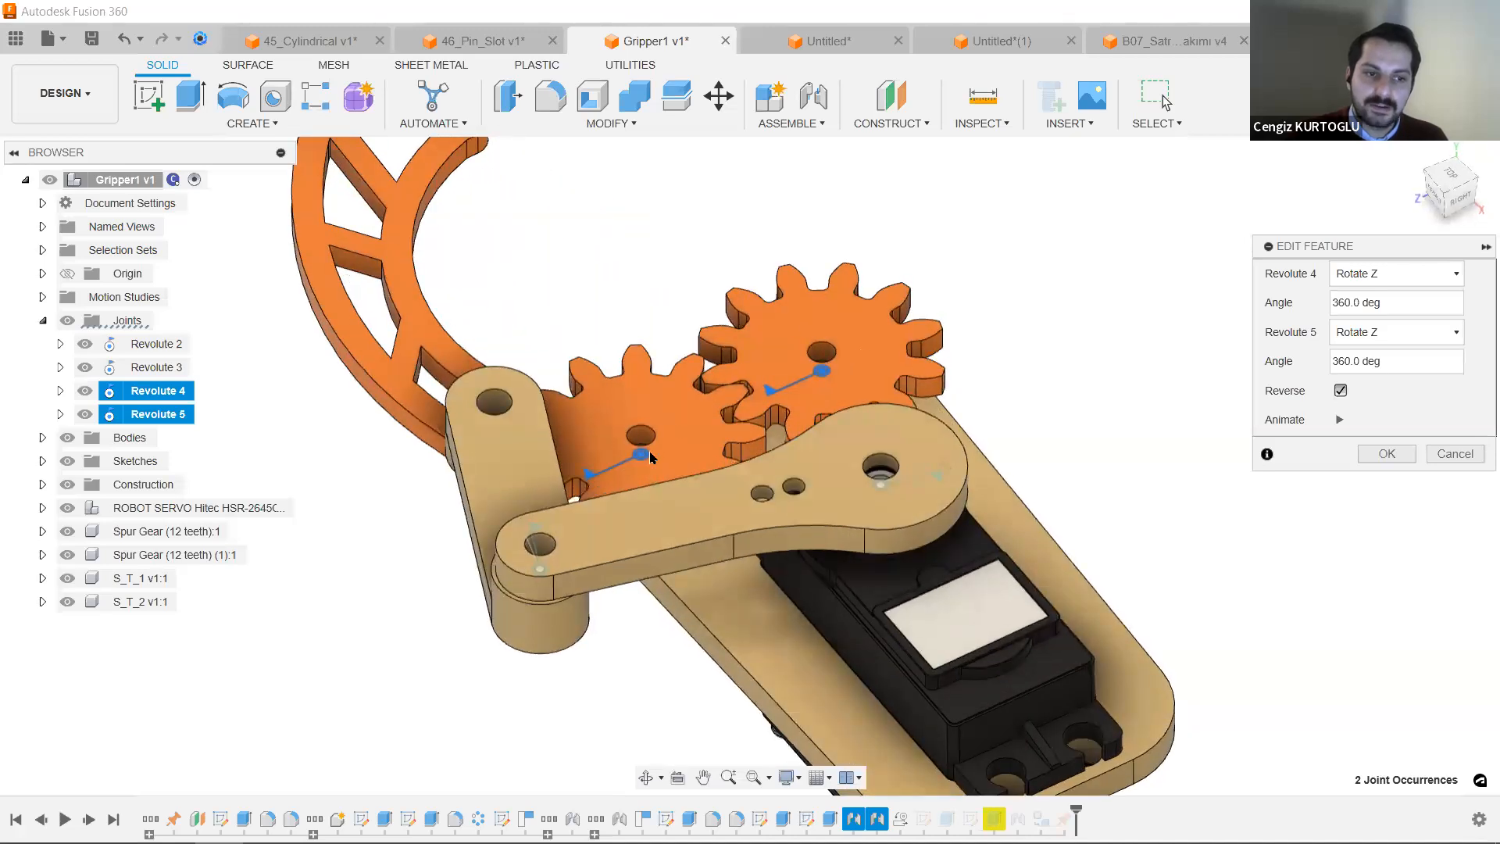
{"action": "left_click", "coordinate": [1339, 419]}
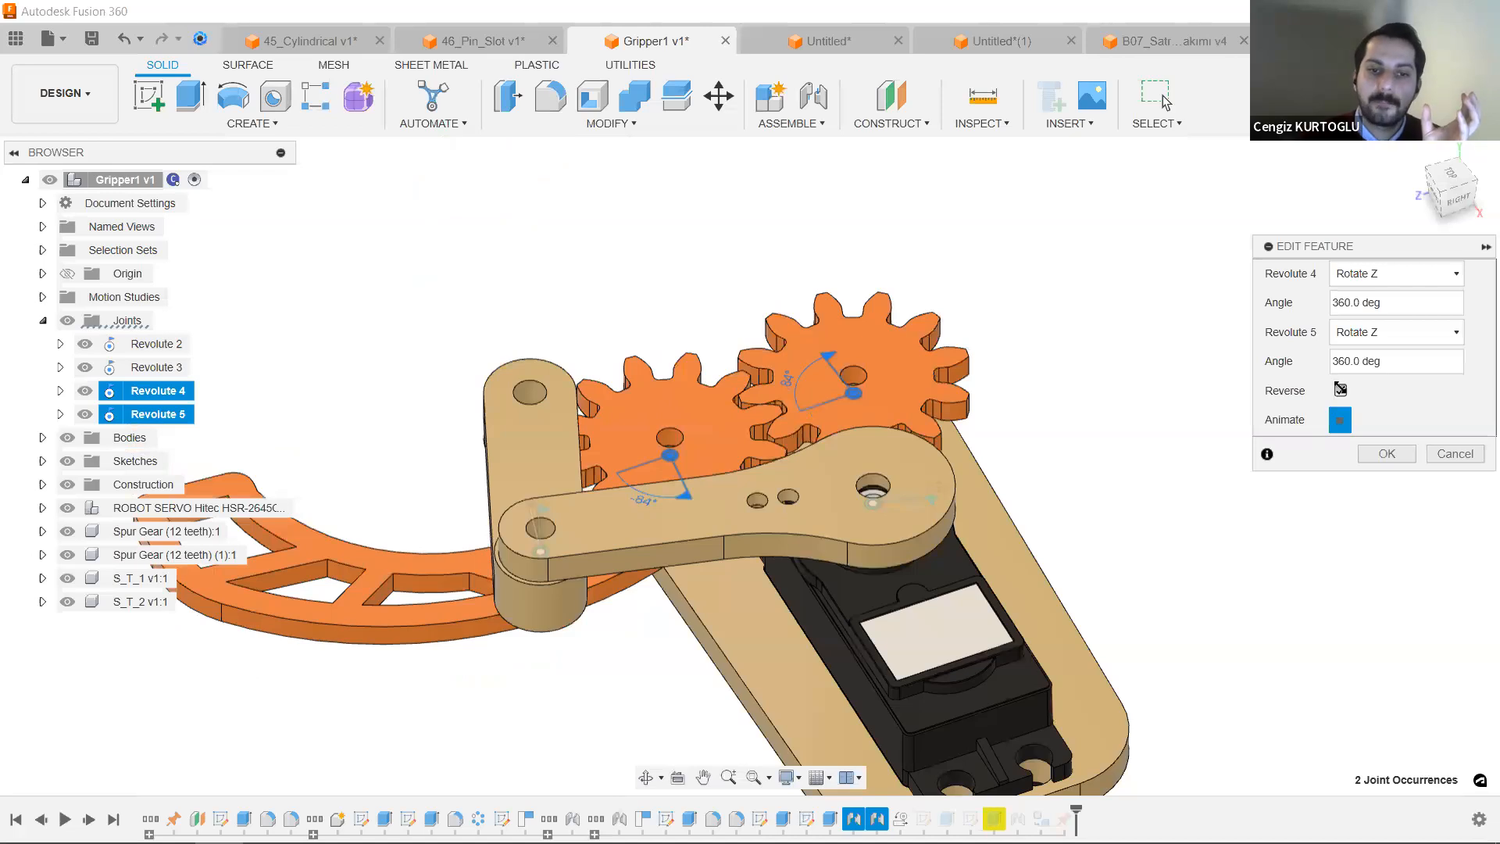
{"action": "left_click", "coordinate": [1337, 389]}
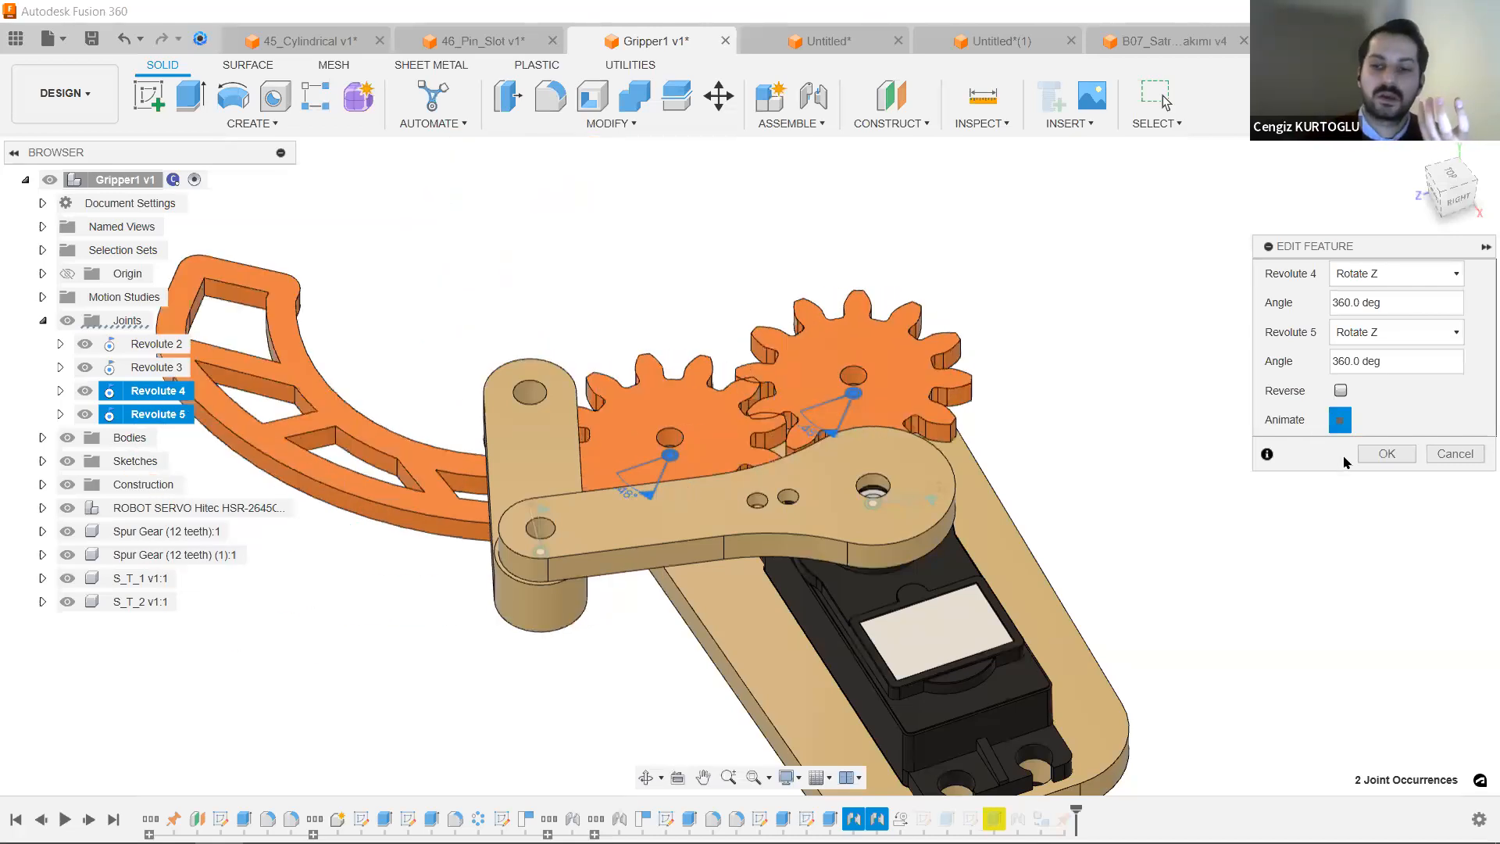
{"action": "left_click", "coordinate": [1341, 391]}
{"action": "left_click", "coordinate": [1454, 453]}
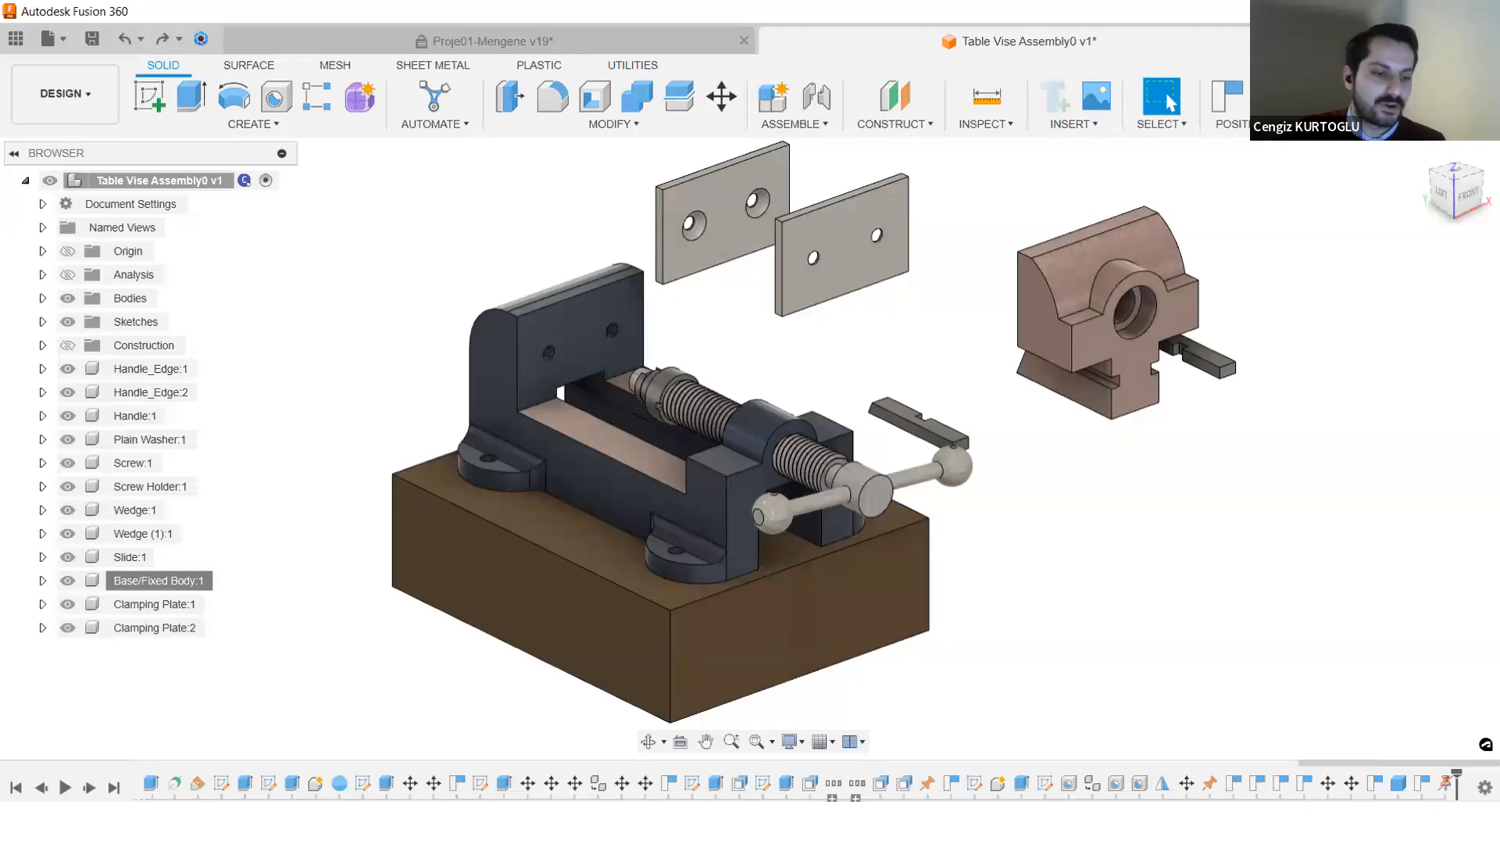
Return to Fusion 360 and bring up the open Table Vise Assembly0 v1 design.
{"action": "key", "text": "alt+Tab"}
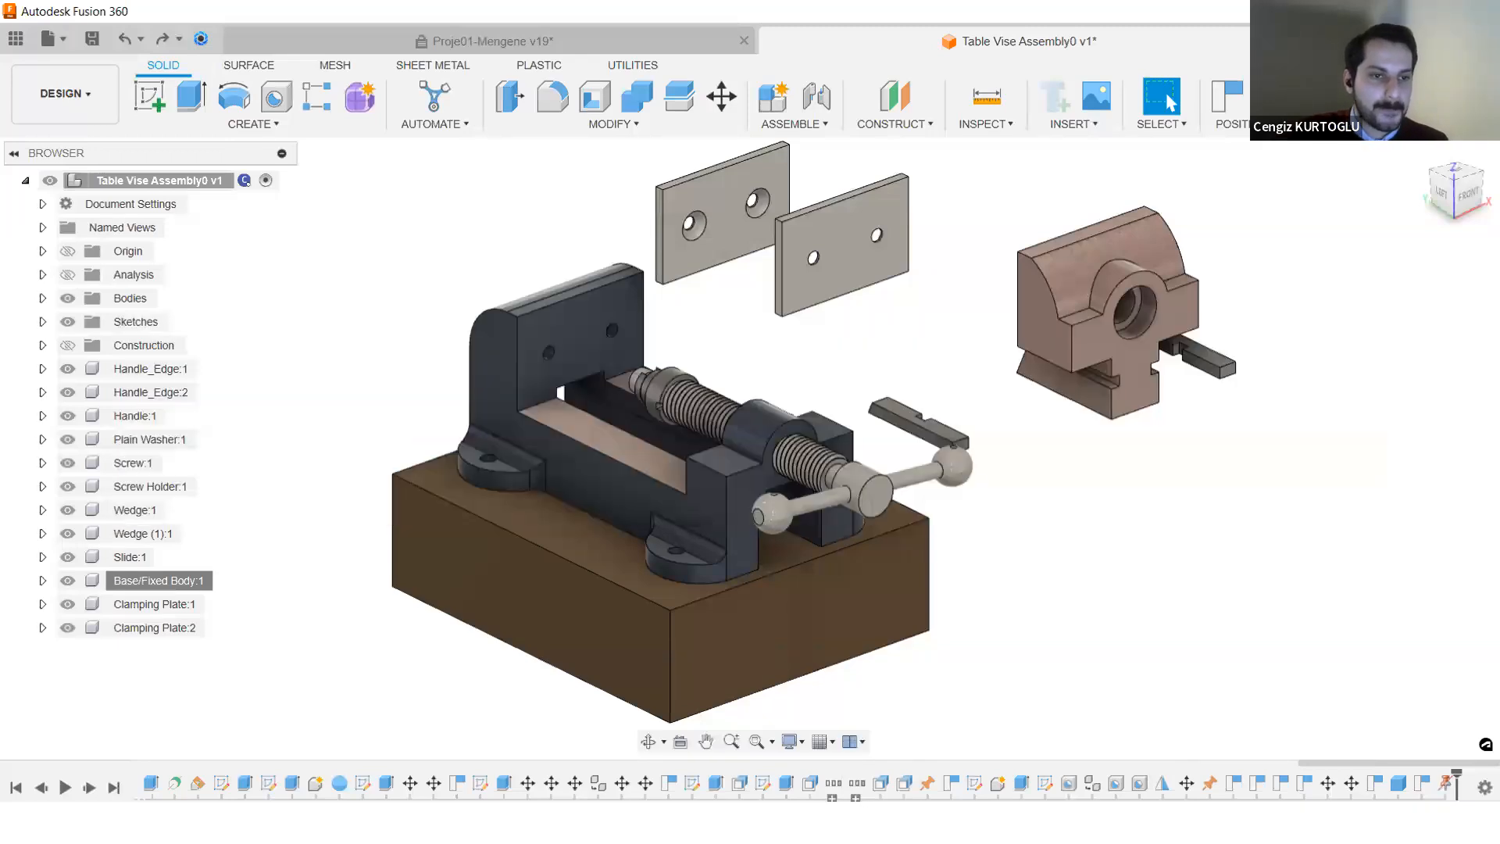
{"action": "key", "text": "alt+Tab"}
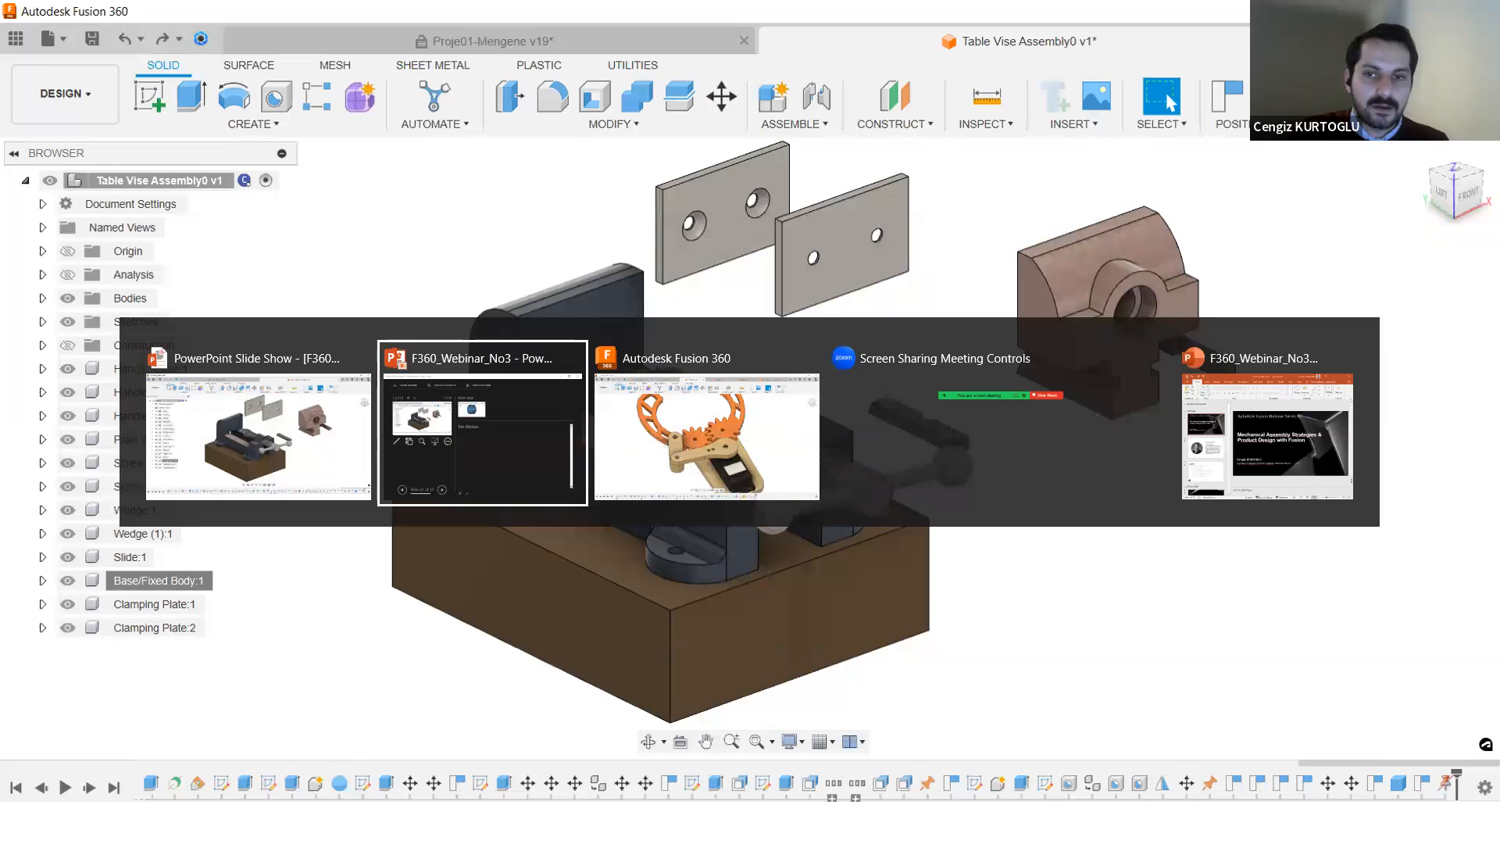
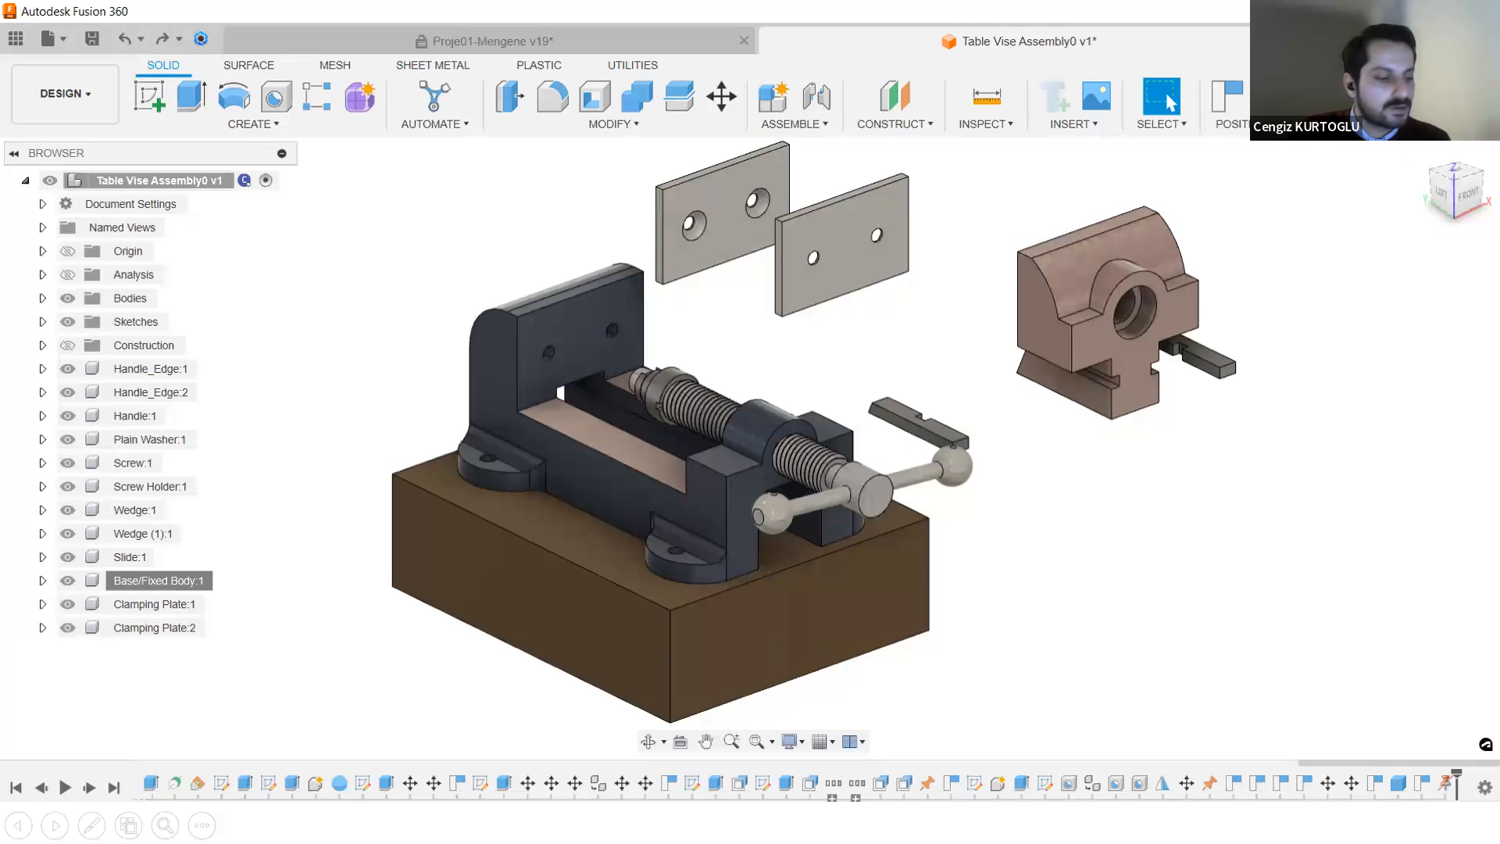
{"action": "key", "text": "alt+Tab"}
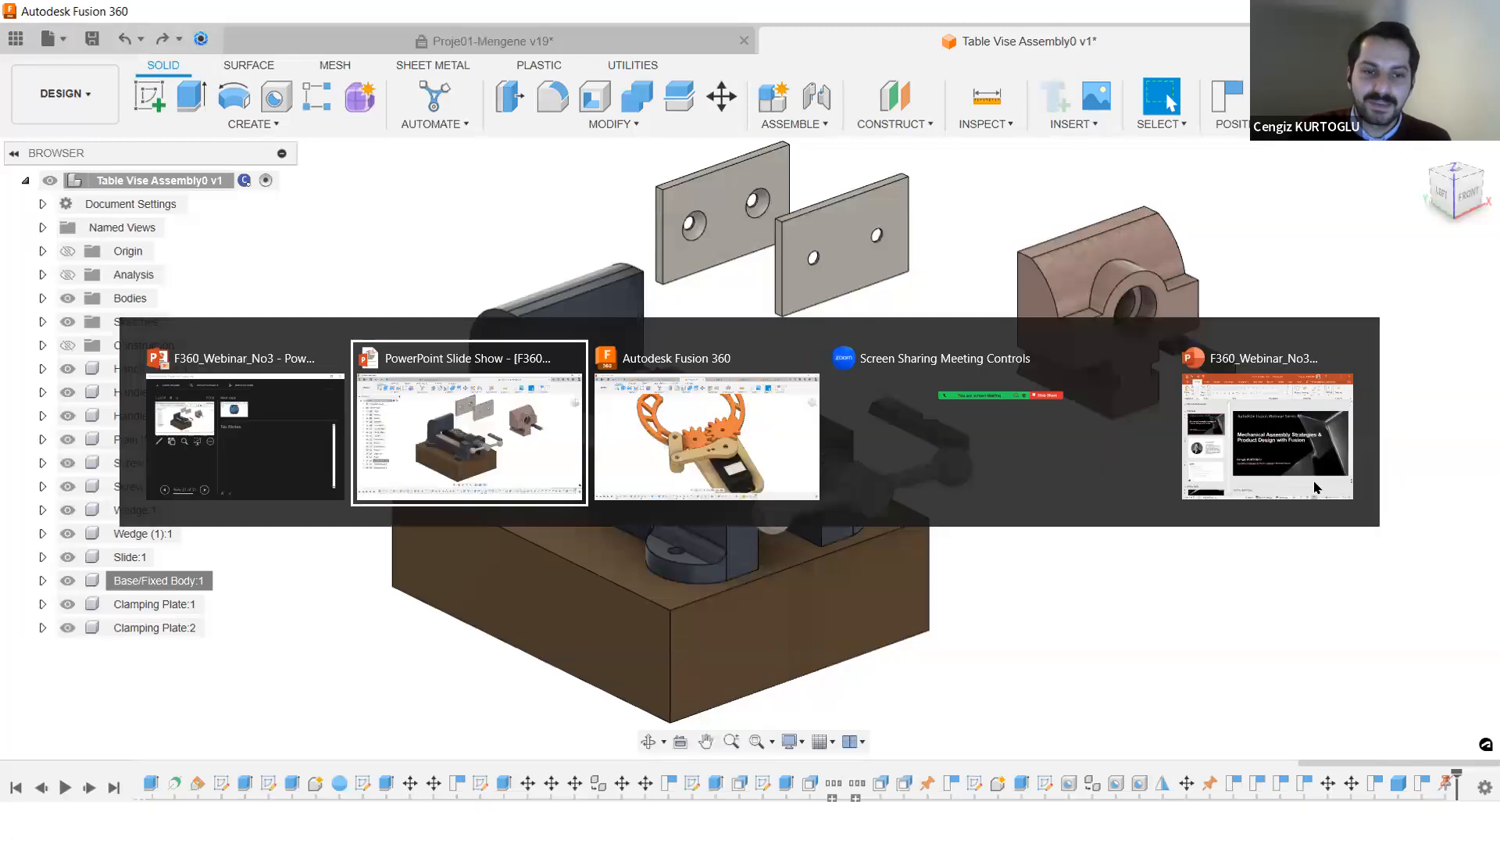
{"action": "left_click", "coordinate": [755, 446]}
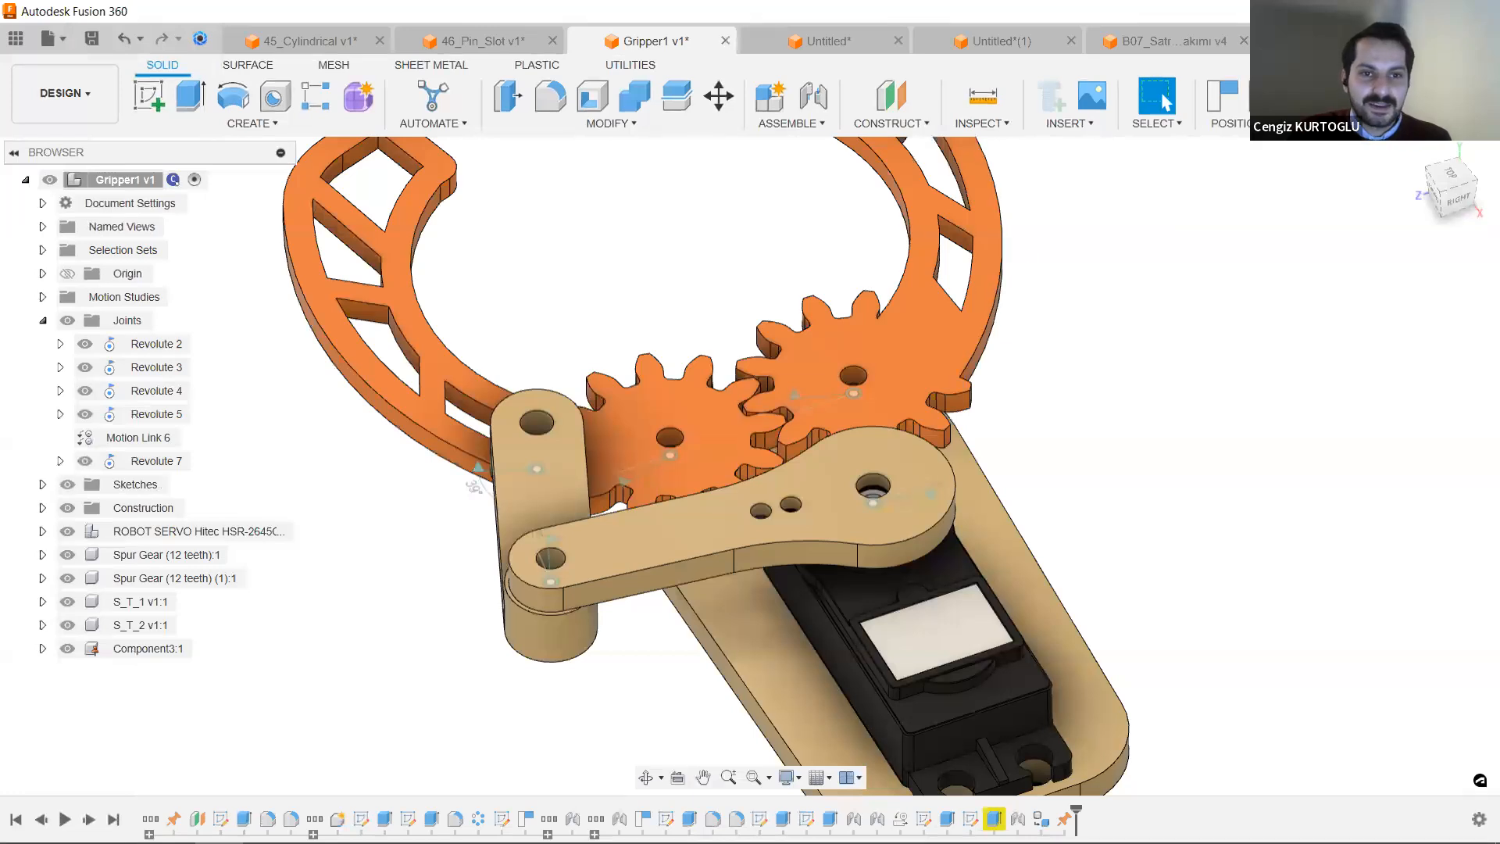
{"action": "left_click", "coordinate": [1306, 41]}
{"action": "left_click", "coordinate": [1281, 68]}
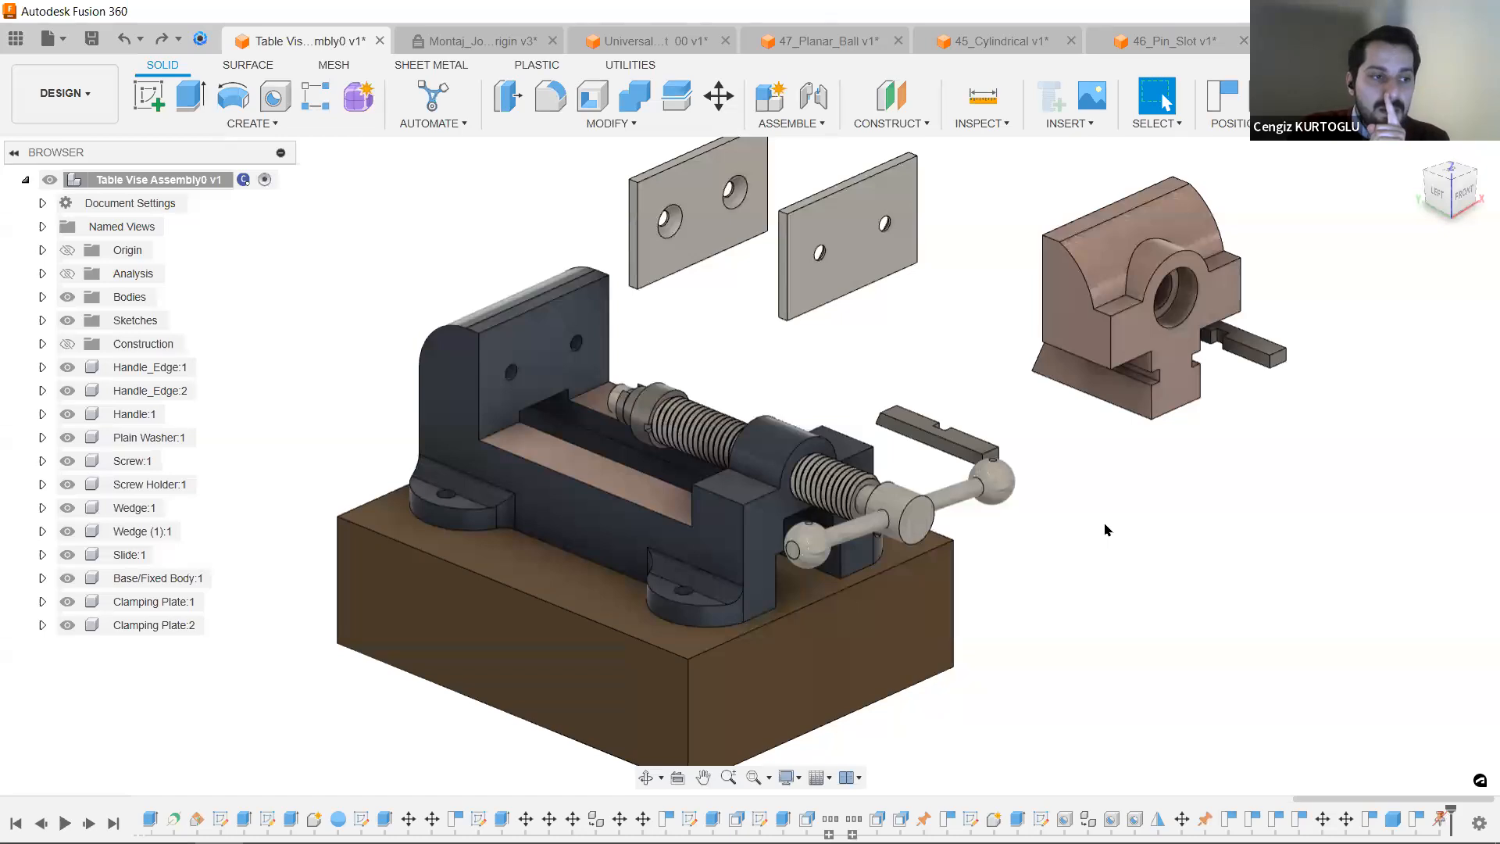
Test whether the vise's fixed body moves freely off the wooden block, and restore its original position.
{"action": "scroll", "coordinate": [1106, 530], "scroll_direction": "down", "scroll_amount": 1}
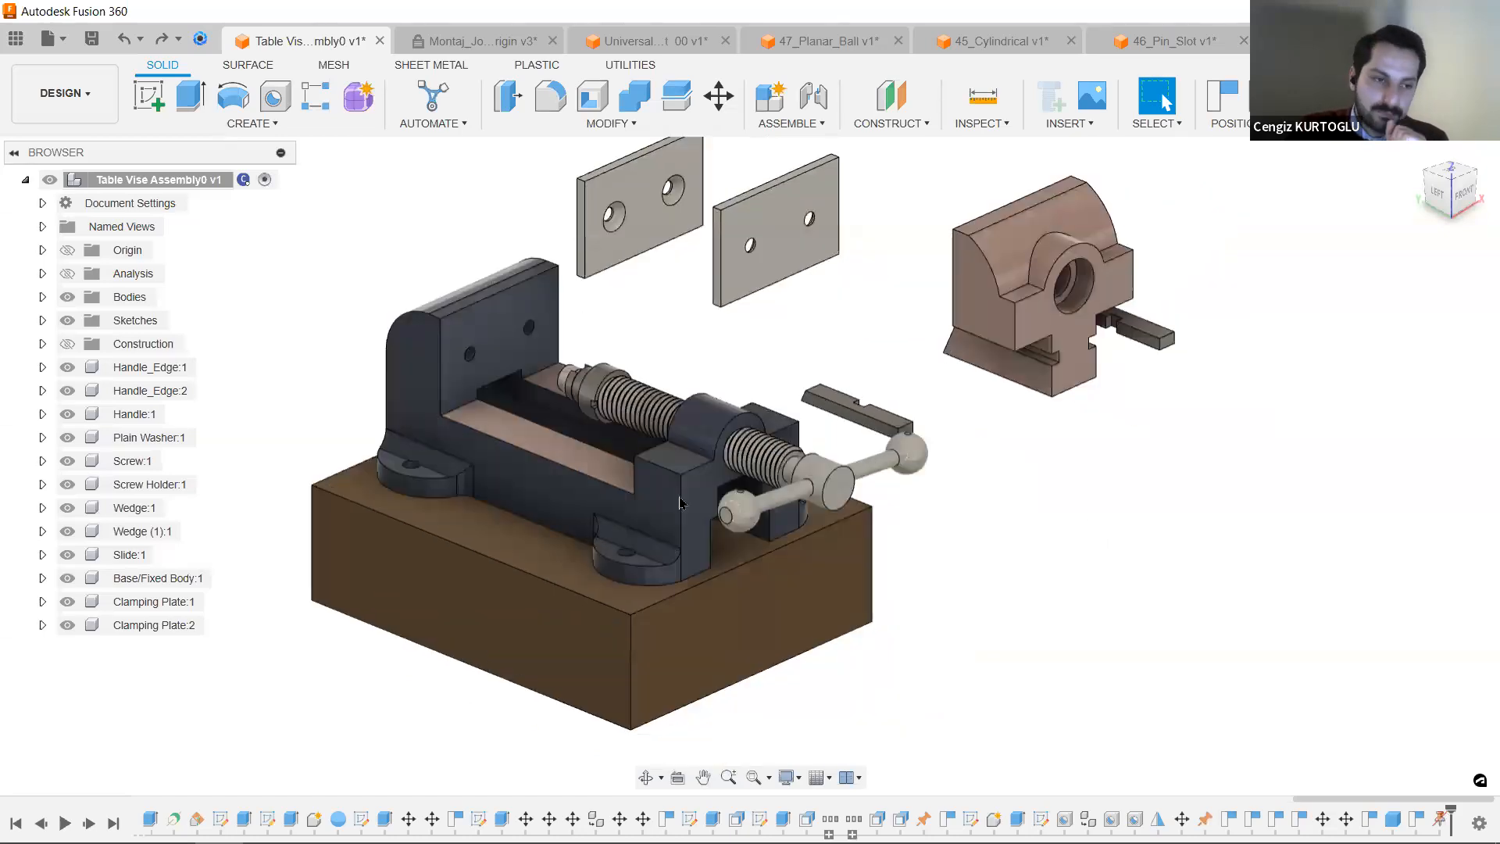
{"action": "left_click_drag", "start_coordinate": [652, 490], "coordinate": [487, 369]}
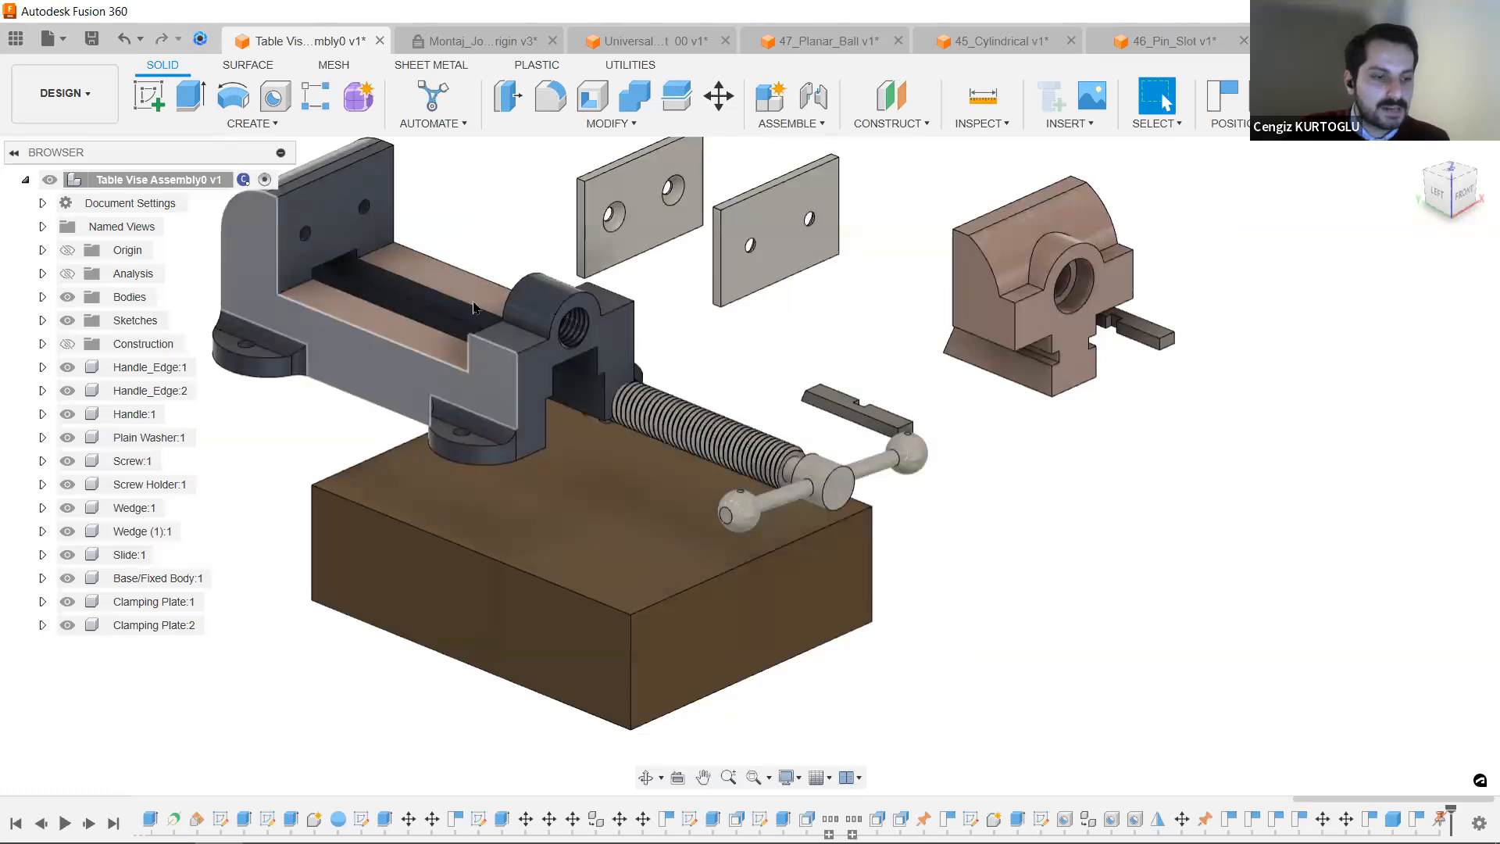
{"action": "left_click_drag", "start_coordinate": [769, 468], "coordinate": [810, 310]}
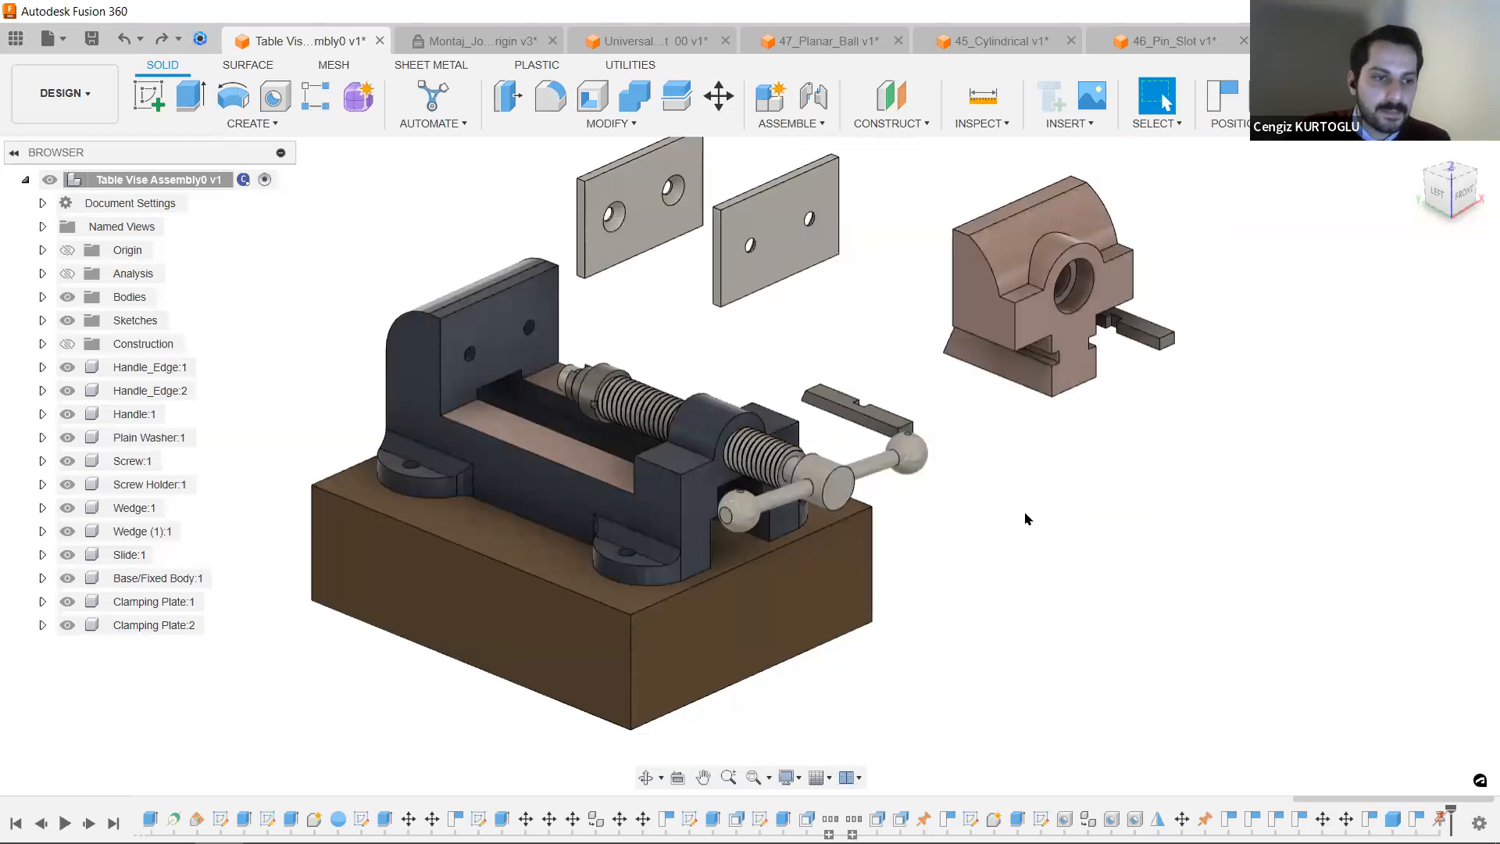
Ground the Base/Fixed Body component of the vise.
{"action": "left_click", "coordinate": [510, 484]}
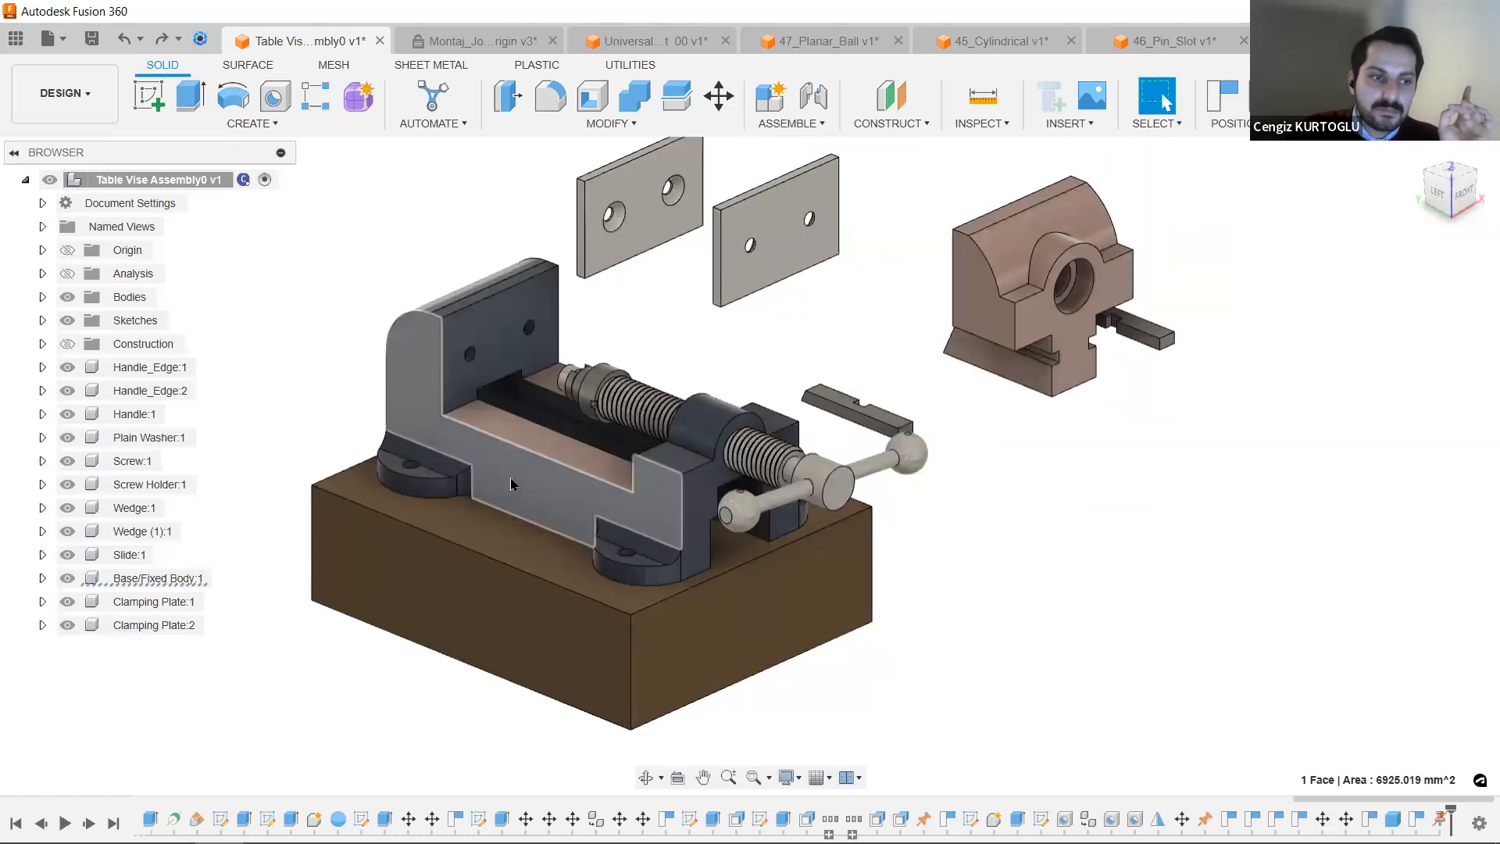
{"action": "right_click", "coordinate": [143, 579]}
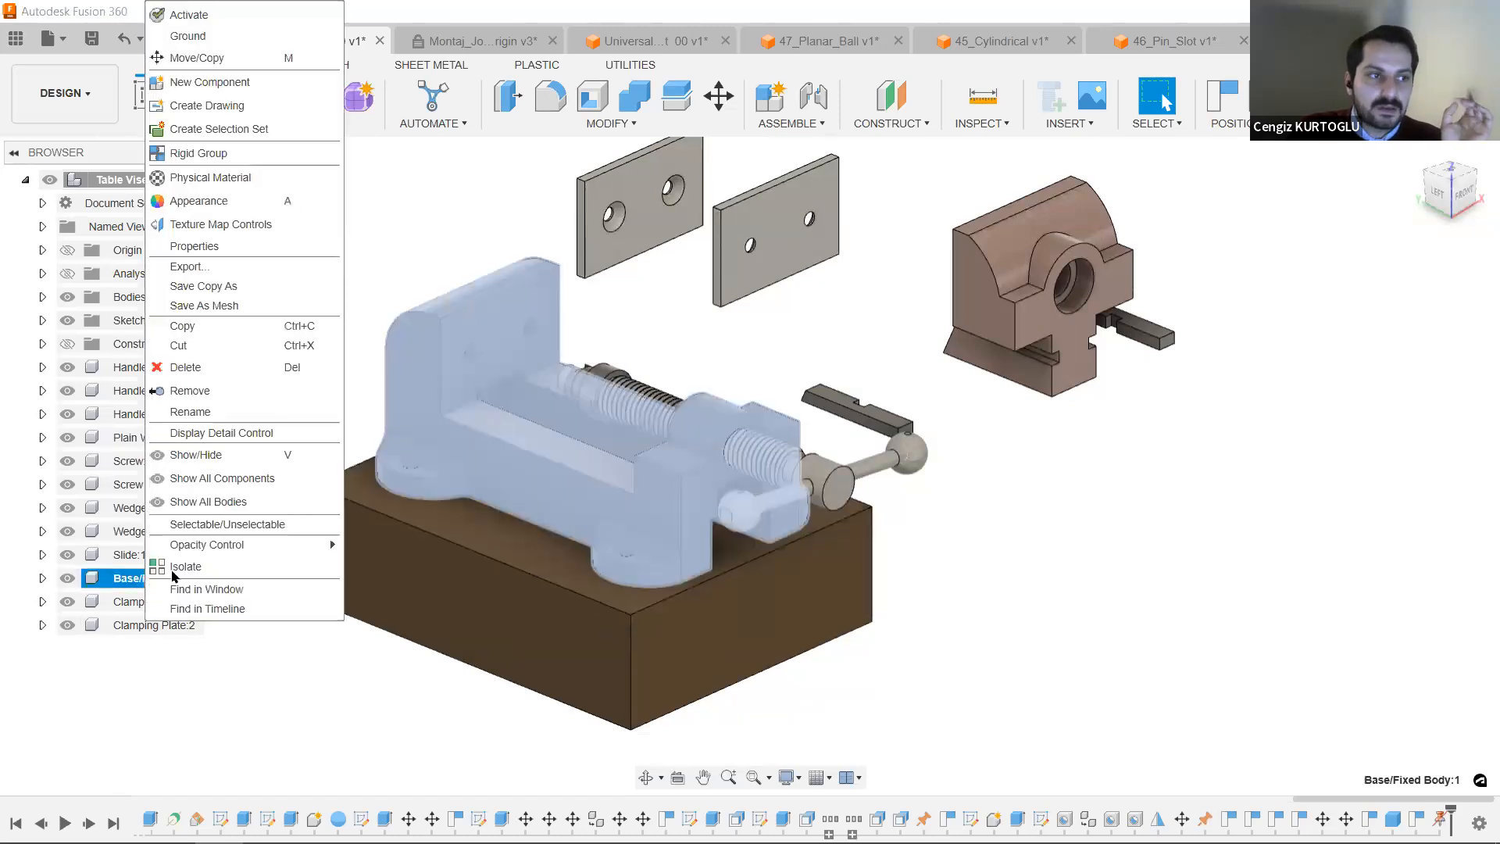
{"action": "left_click", "coordinate": [222, 35]}
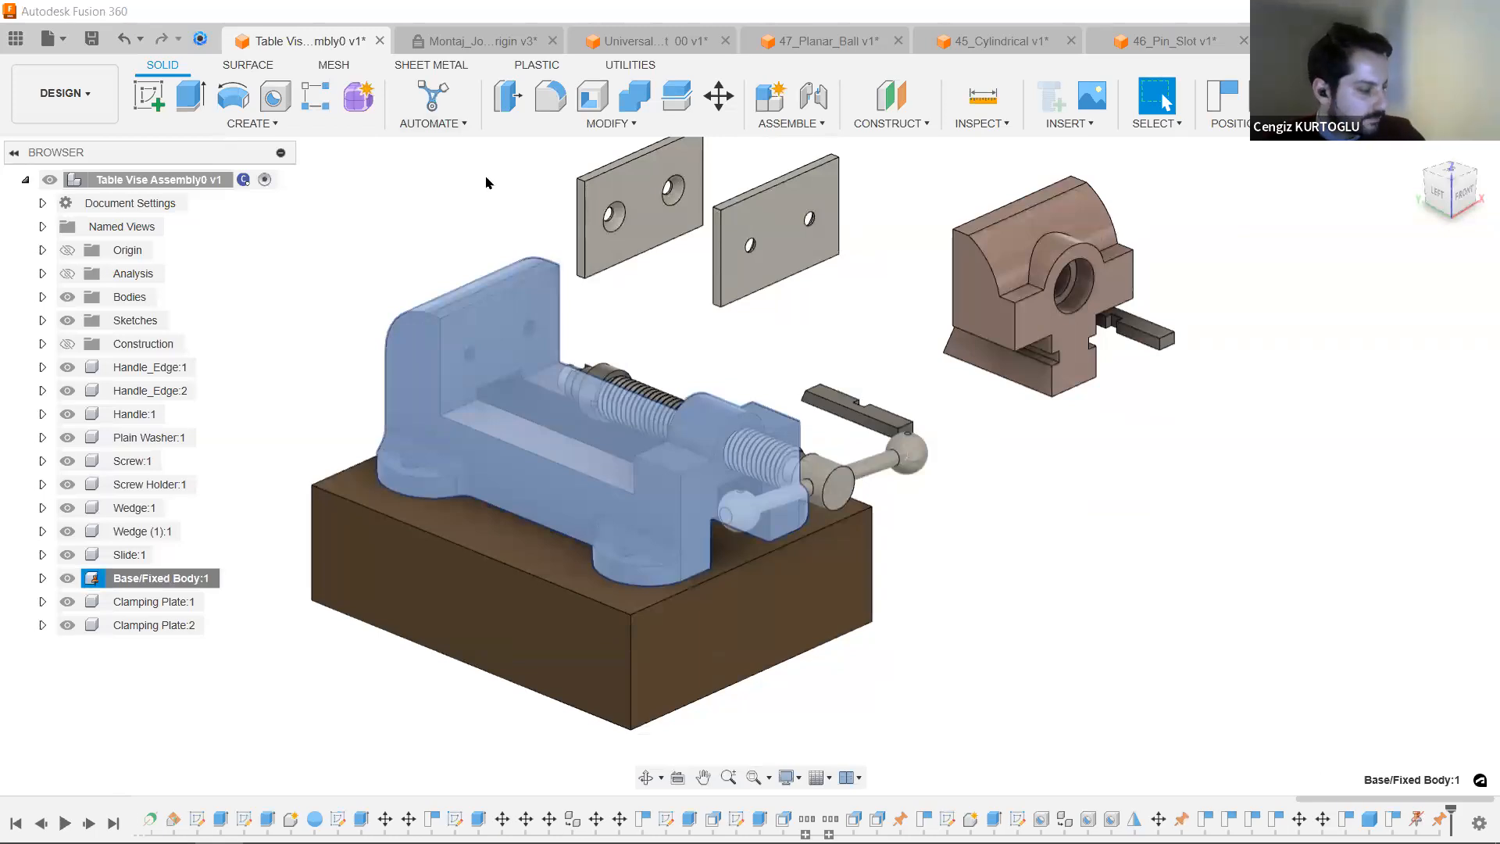
{"action": "left_click", "coordinate": [825, 329]}
Test how freely the handle parts, wedge and screw holder move in the vise, undoing each displacement.
{"action": "scroll", "coordinate": [825, 328], "scroll_direction": "up", "scroll_amount": 1}
{"action": "middle_click_drag", "start_coordinate": [826, 329], "coordinate": [923, 338]}
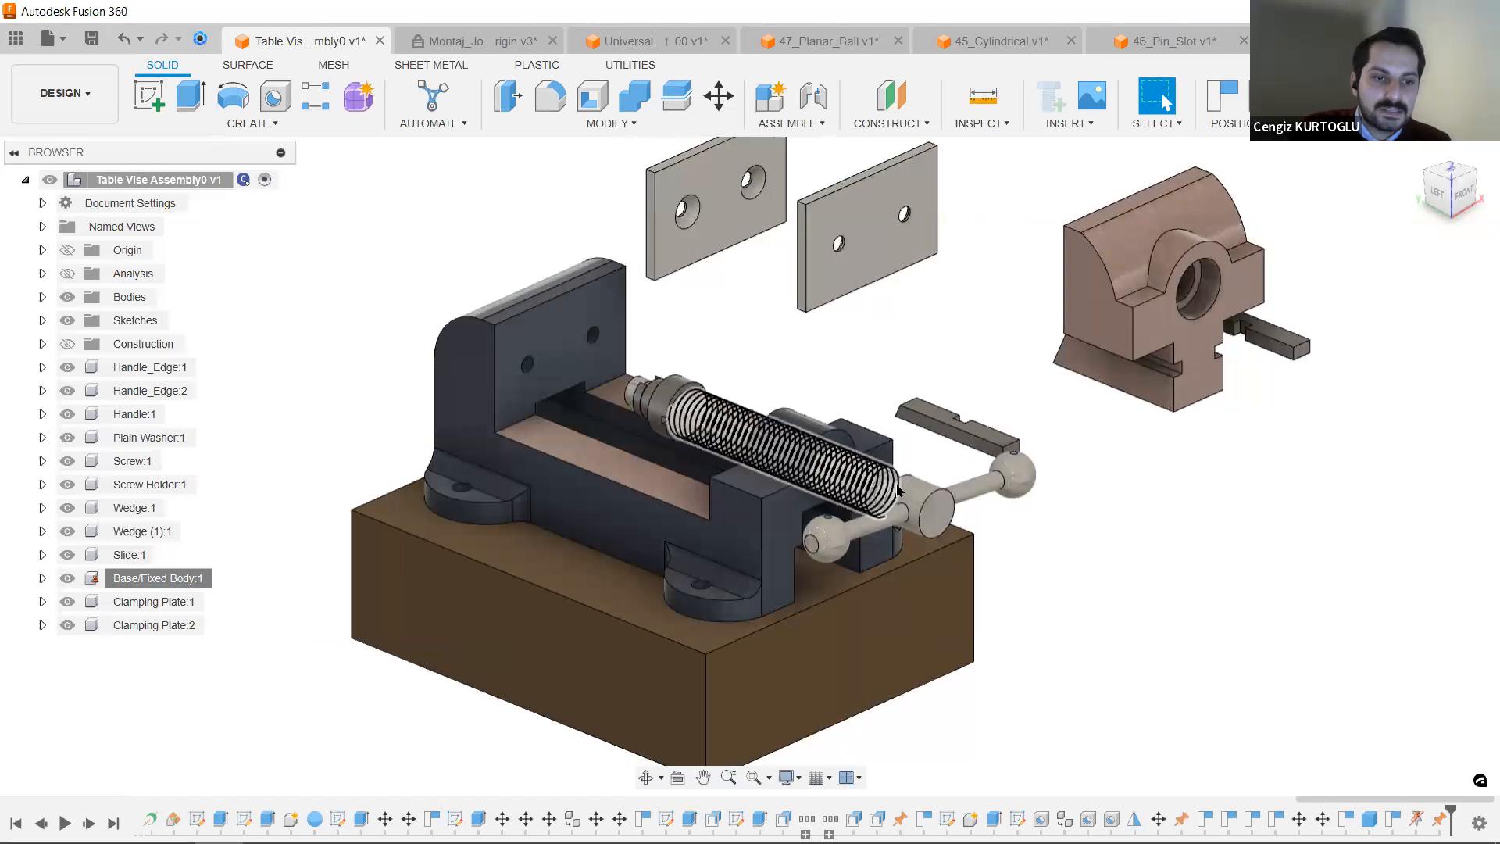
{"action": "left_click_drag", "start_coordinate": [824, 536], "coordinate": [852, 444]}
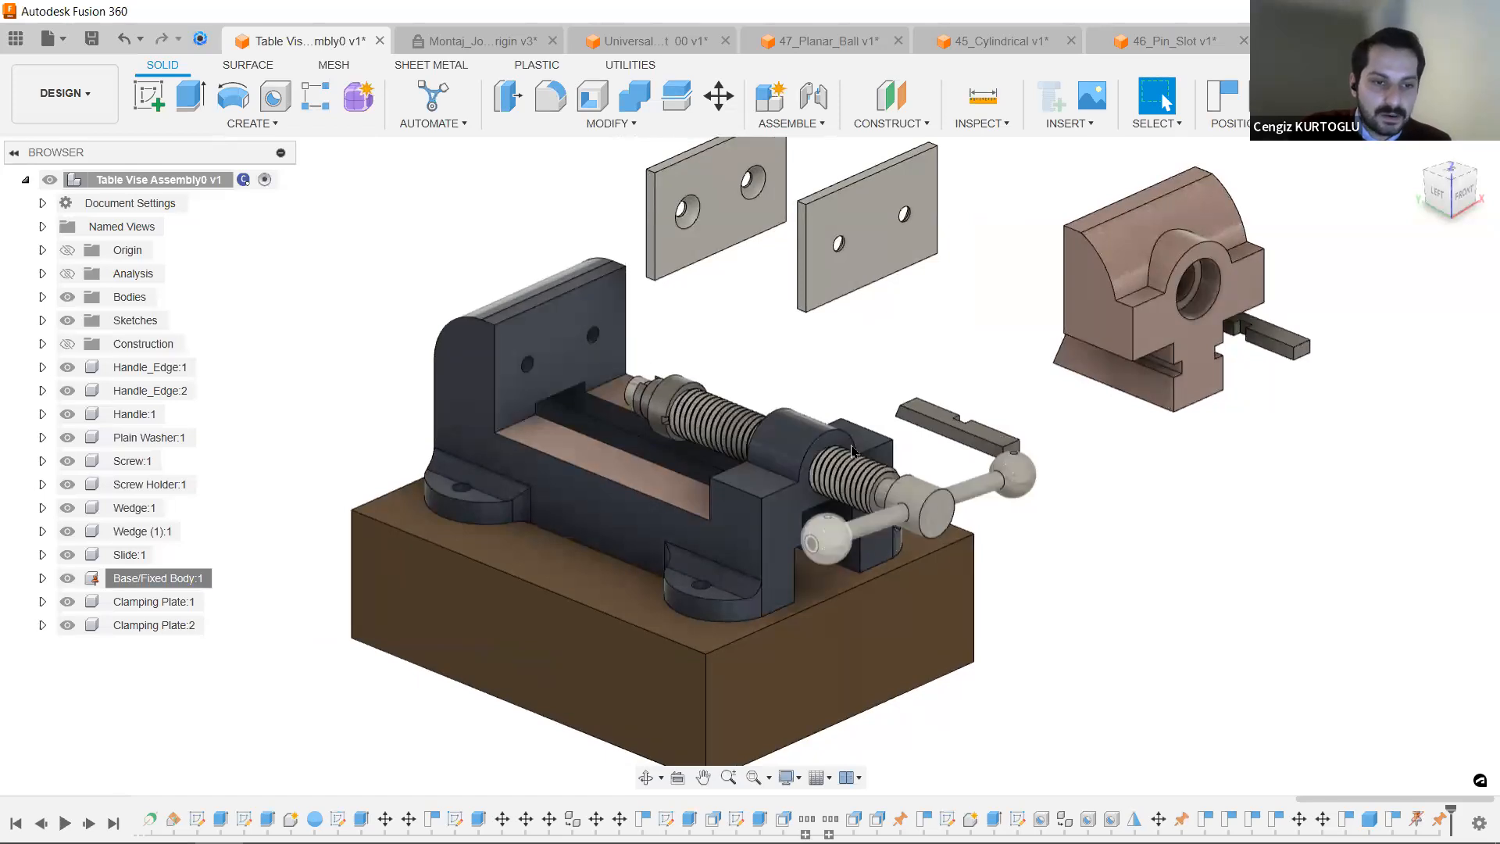
{"action": "key", "text": "ctrl+z"}
{"action": "left_click_drag", "start_coordinate": [970, 488], "coordinate": [1021, 397]}
{"action": "key", "text": "ctrl+z"}
{"action": "left_click", "coordinate": [921, 493]}
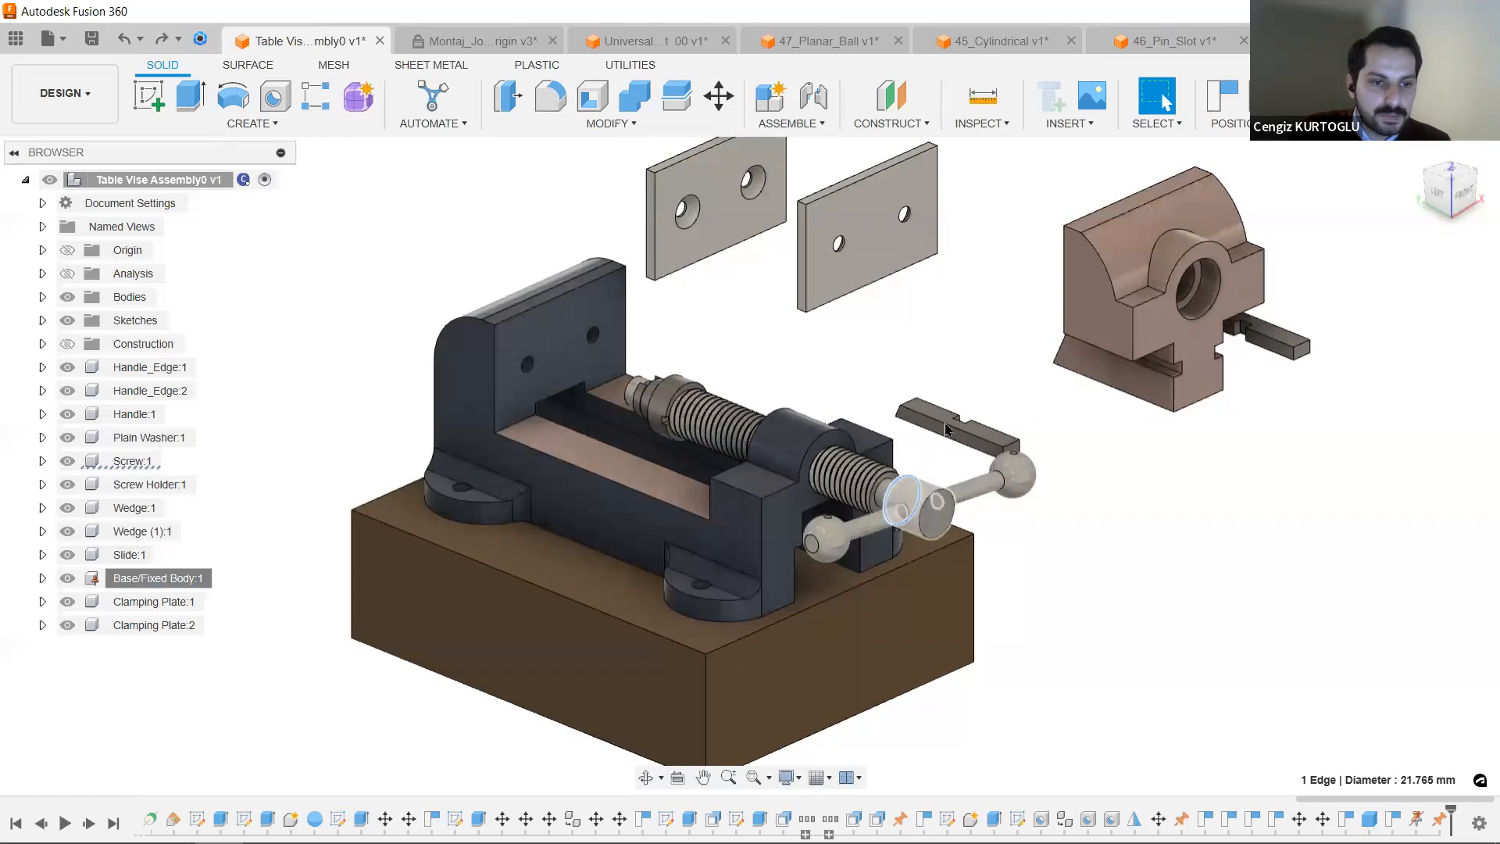
{"action": "left_click_drag", "start_coordinate": [945, 429], "coordinate": [978, 408]}
{"action": "key", "text": "ctrl+z"}
{"action": "left_click_drag", "start_coordinate": [688, 388], "coordinate": [693, 336]}
{"action": "key", "text": "ctrl+z"}
Capture the component positions and start a rigid group containing the screw, the handle and both handle edges.
{"action": "scroll", "coordinate": [828, 376], "scroll_direction": "up", "scroll_amount": 3}
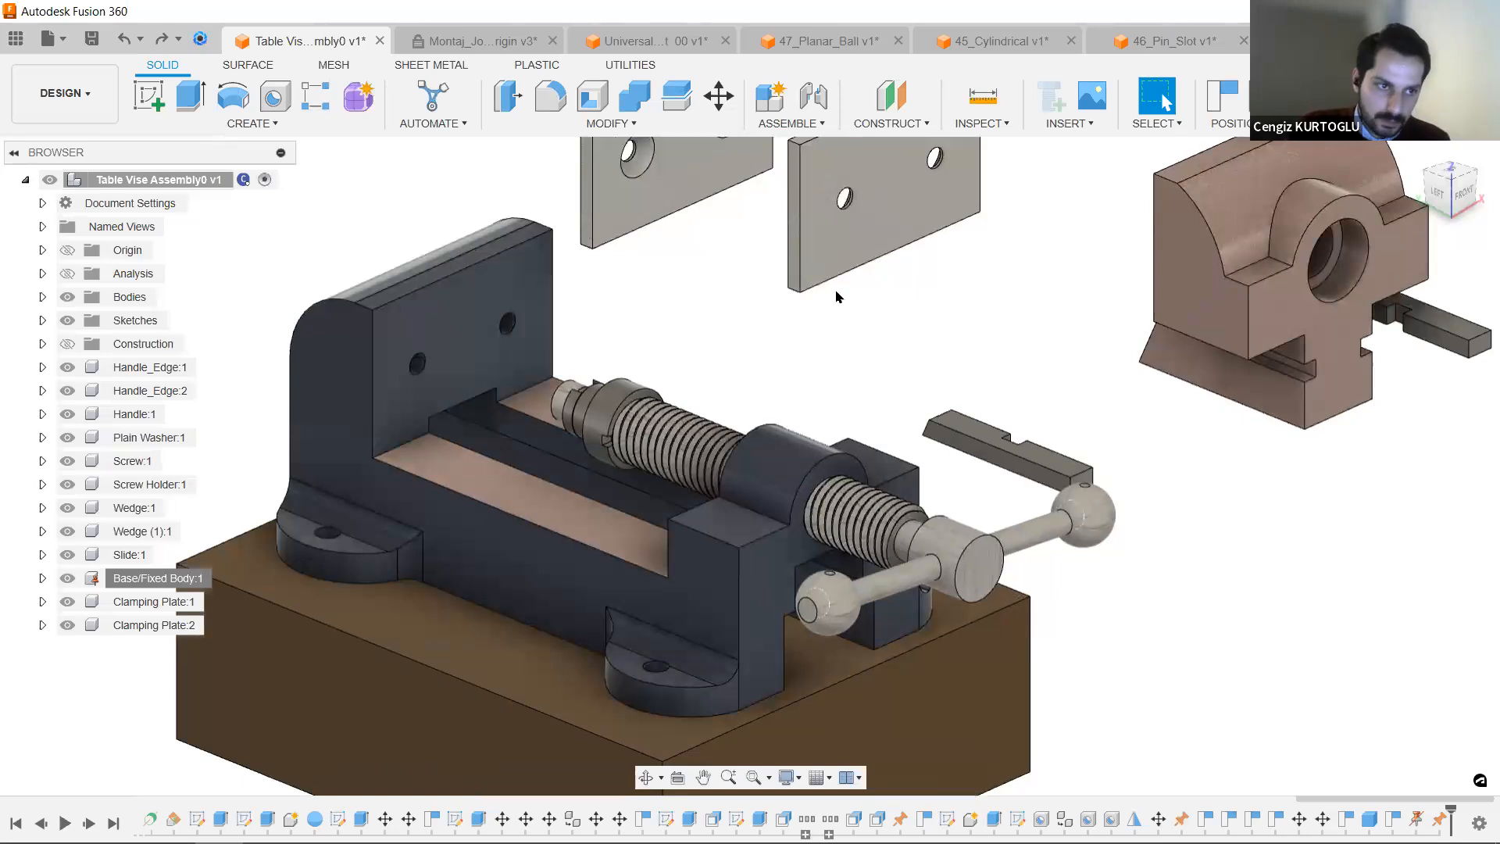
{"action": "left_click", "coordinate": [805, 125]}
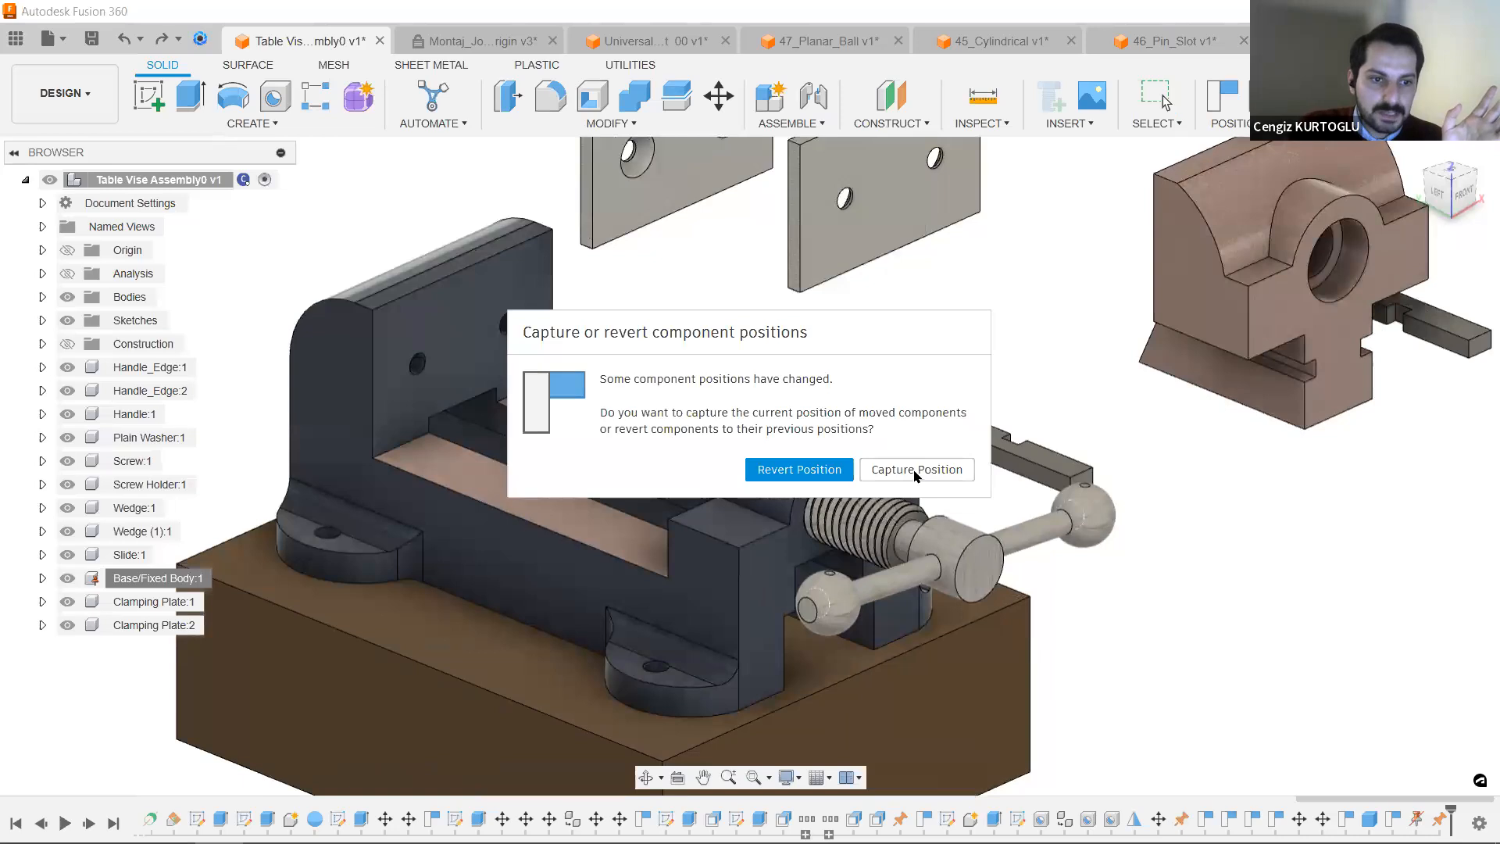
{"action": "left_click", "coordinate": [917, 469]}
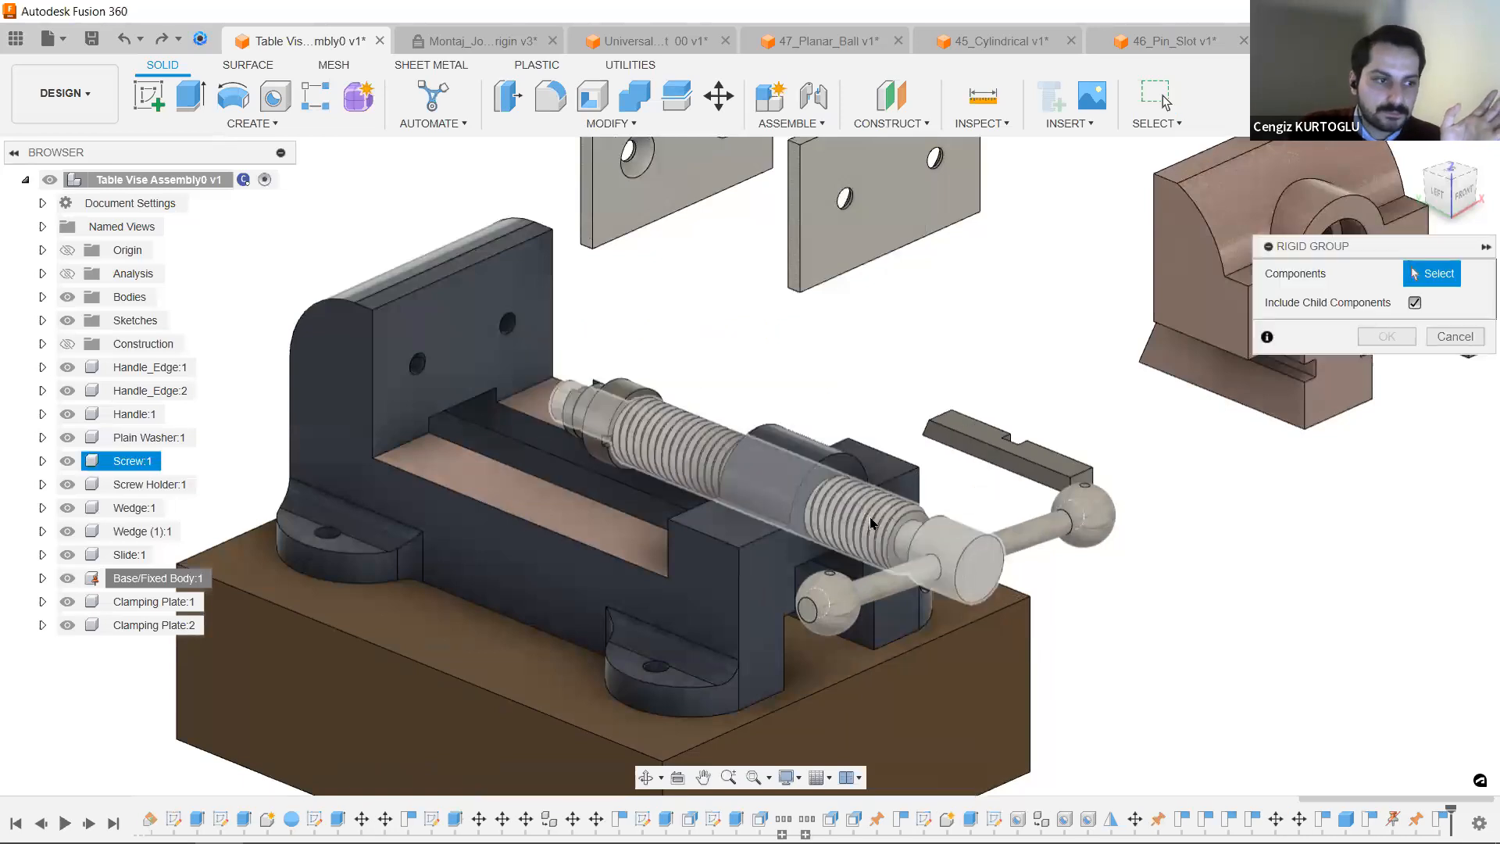
{"action": "left_click", "coordinate": [870, 517]}
{"action": "left_click", "coordinate": [883, 591]}
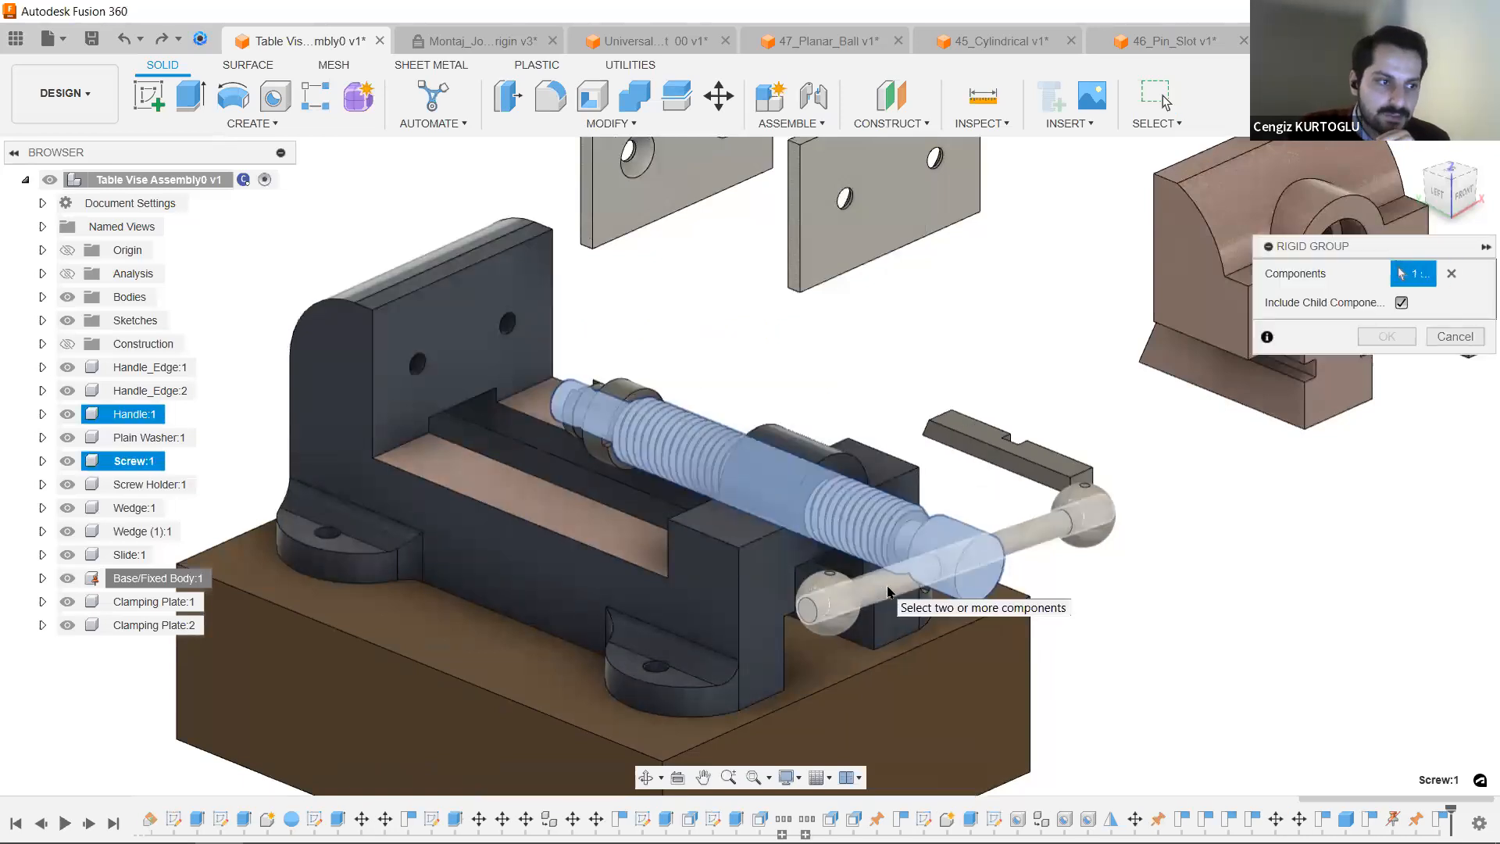
{"action": "left_click", "coordinate": [1092, 494]}
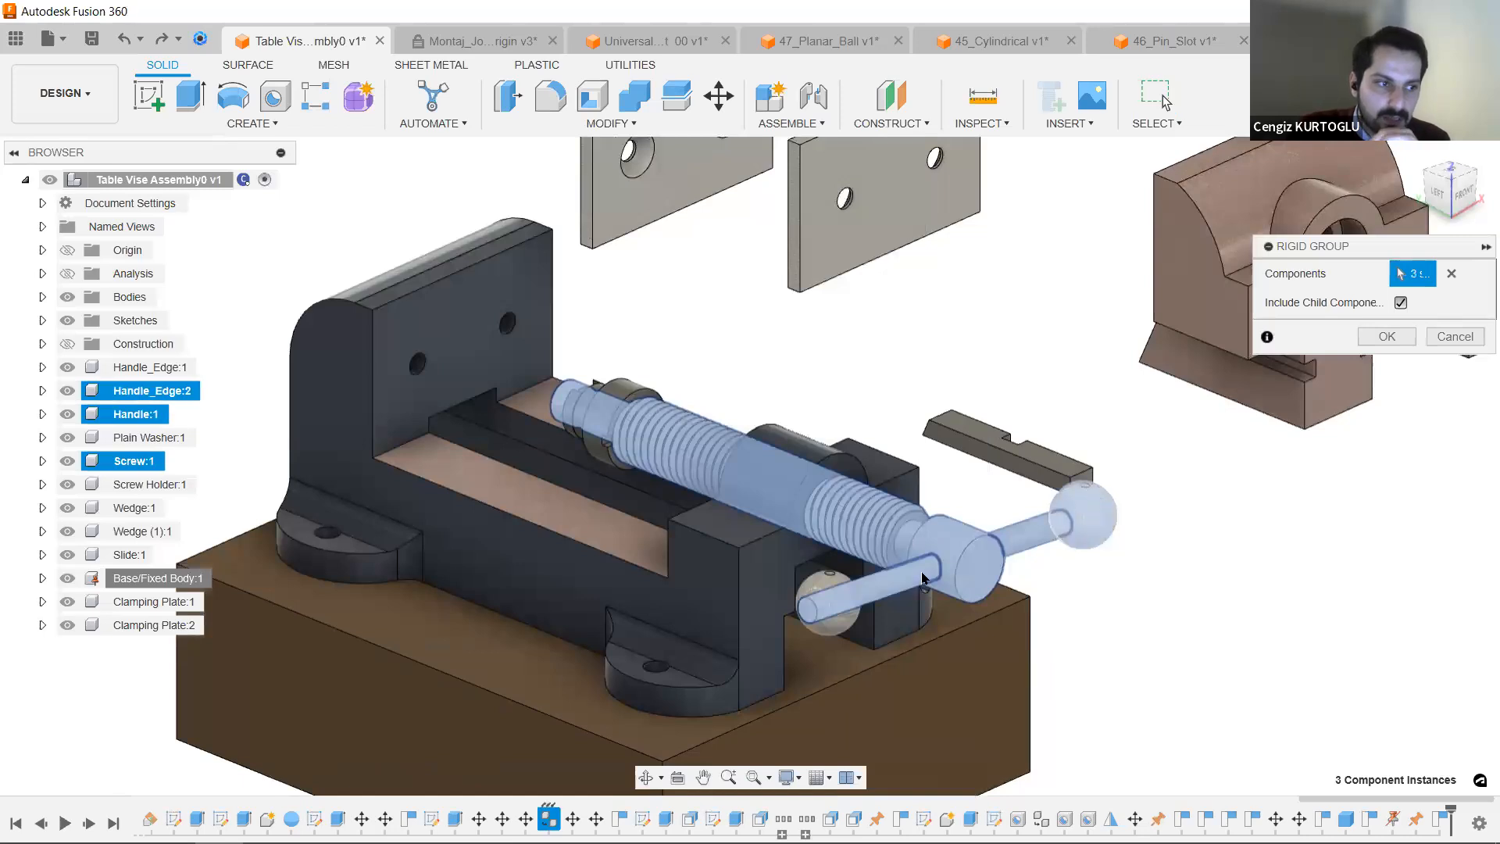
{"action": "left_click", "coordinate": [827, 603]}
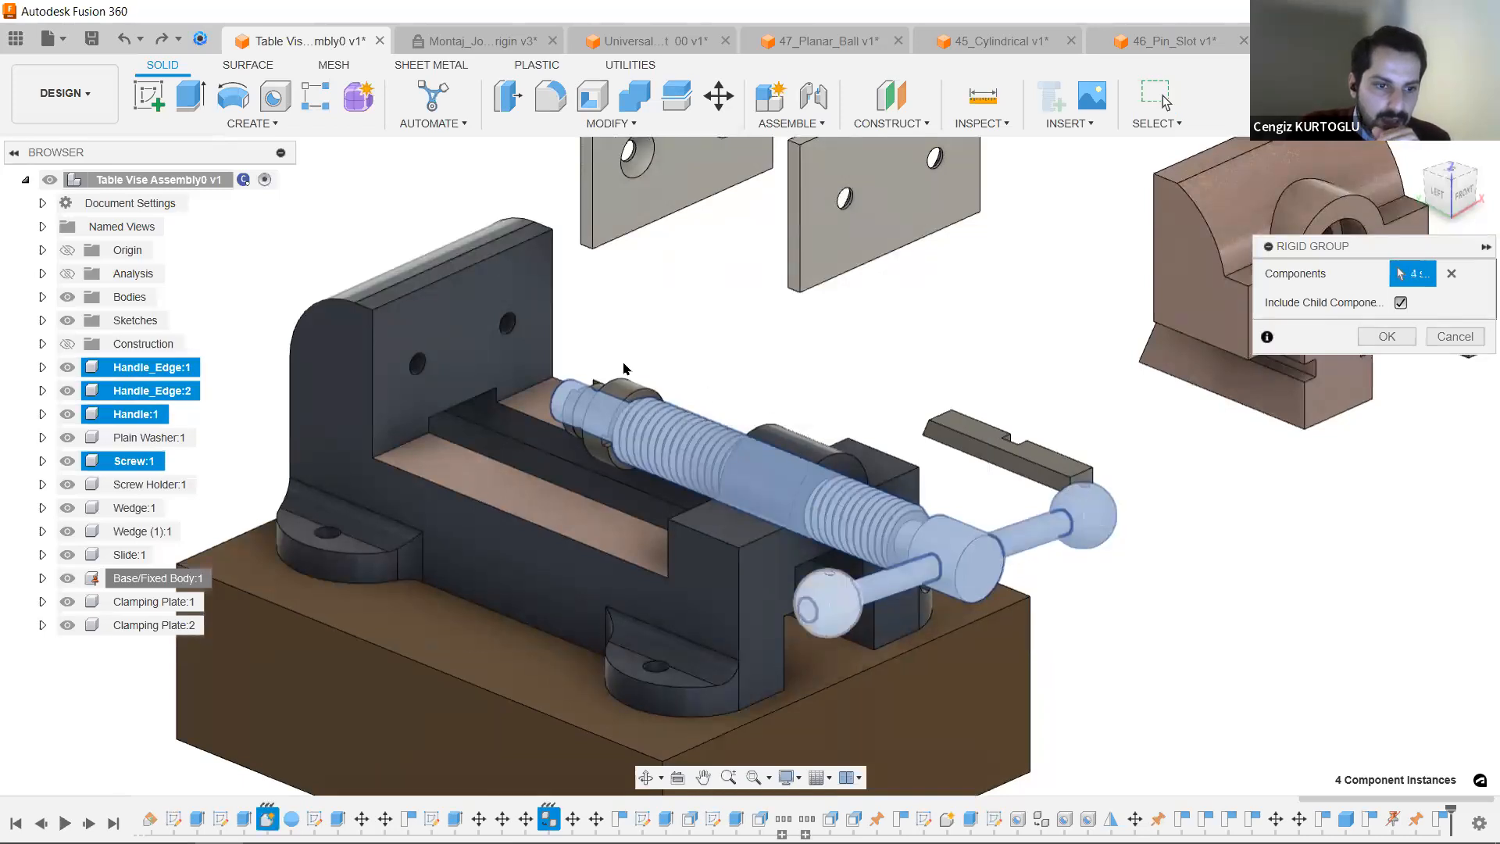
Add the screw holder and plain washer to the rigid group, and create it with child components included.
{"action": "left_click", "coordinate": [602, 387]}
{"action": "scroll", "coordinate": [601, 387], "scroll_direction": "up", "scroll_amount": 4}
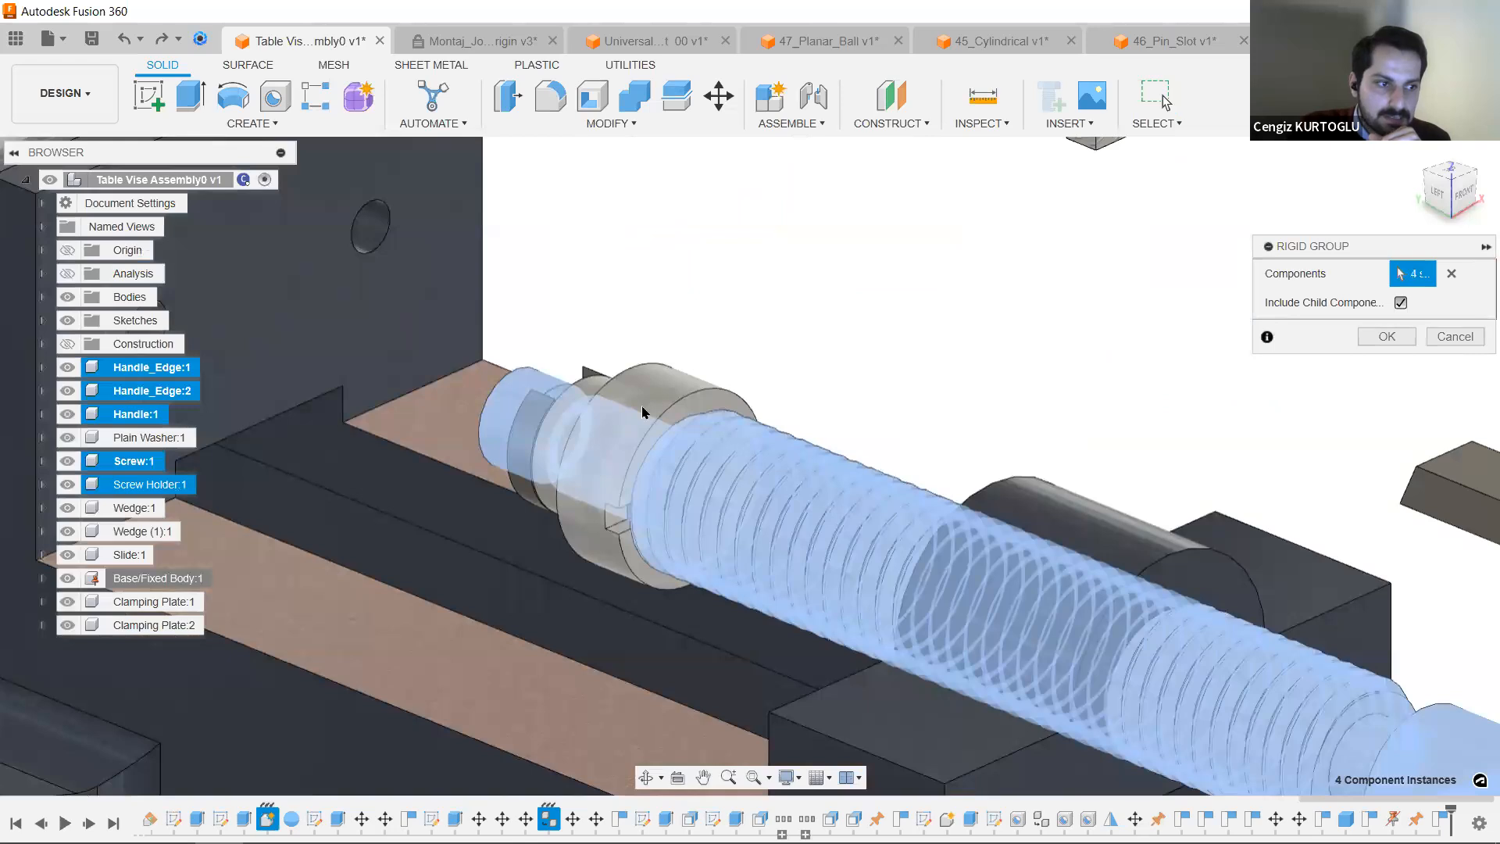
{"action": "left_click", "coordinate": [642, 411]}
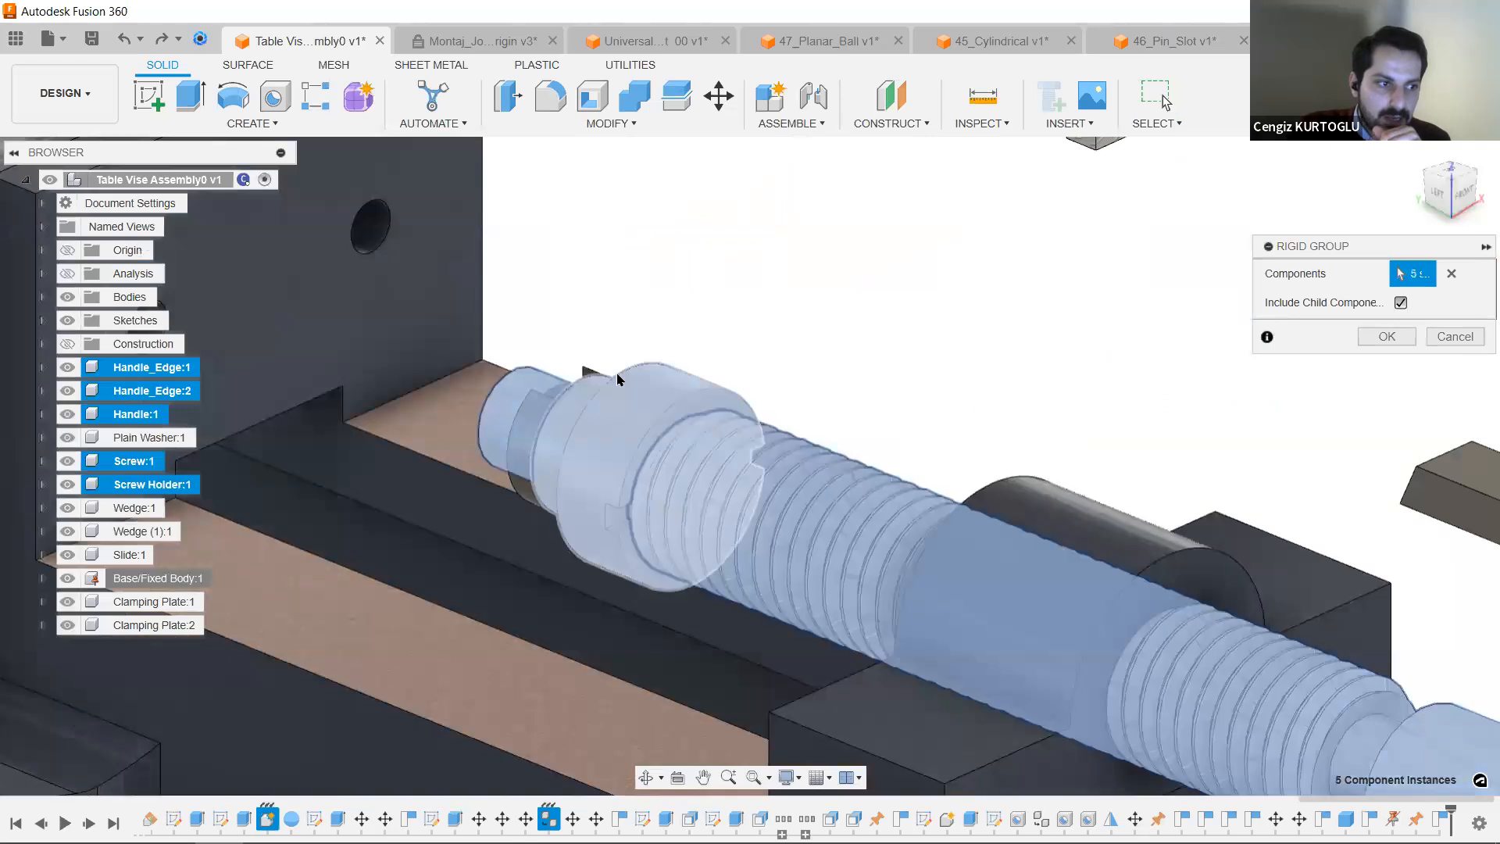
{"action": "left_click", "coordinate": [536, 406]}
{"action": "scroll", "coordinate": [536, 406], "scroll_direction": "up", "scroll_amount": 3}
{"action": "left_click", "coordinate": [536, 407]}
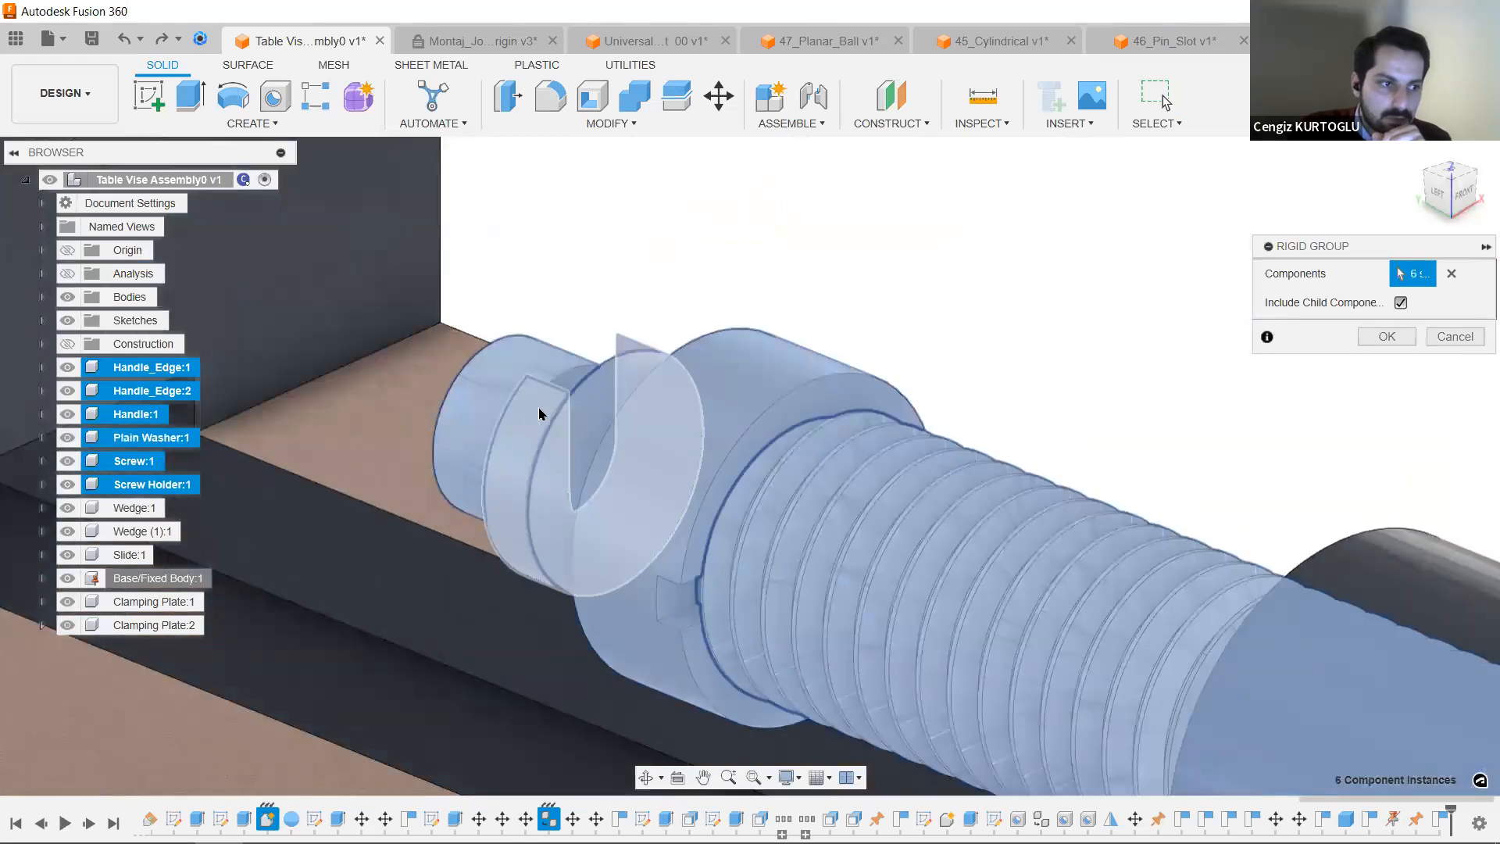
{"action": "scroll", "coordinate": [814, 327], "scroll_direction": "down", "scroll_amount": 3}
{"action": "scroll", "coordinate": [943, 341], "scroll_direction": "down", "scroll_amount": 2}
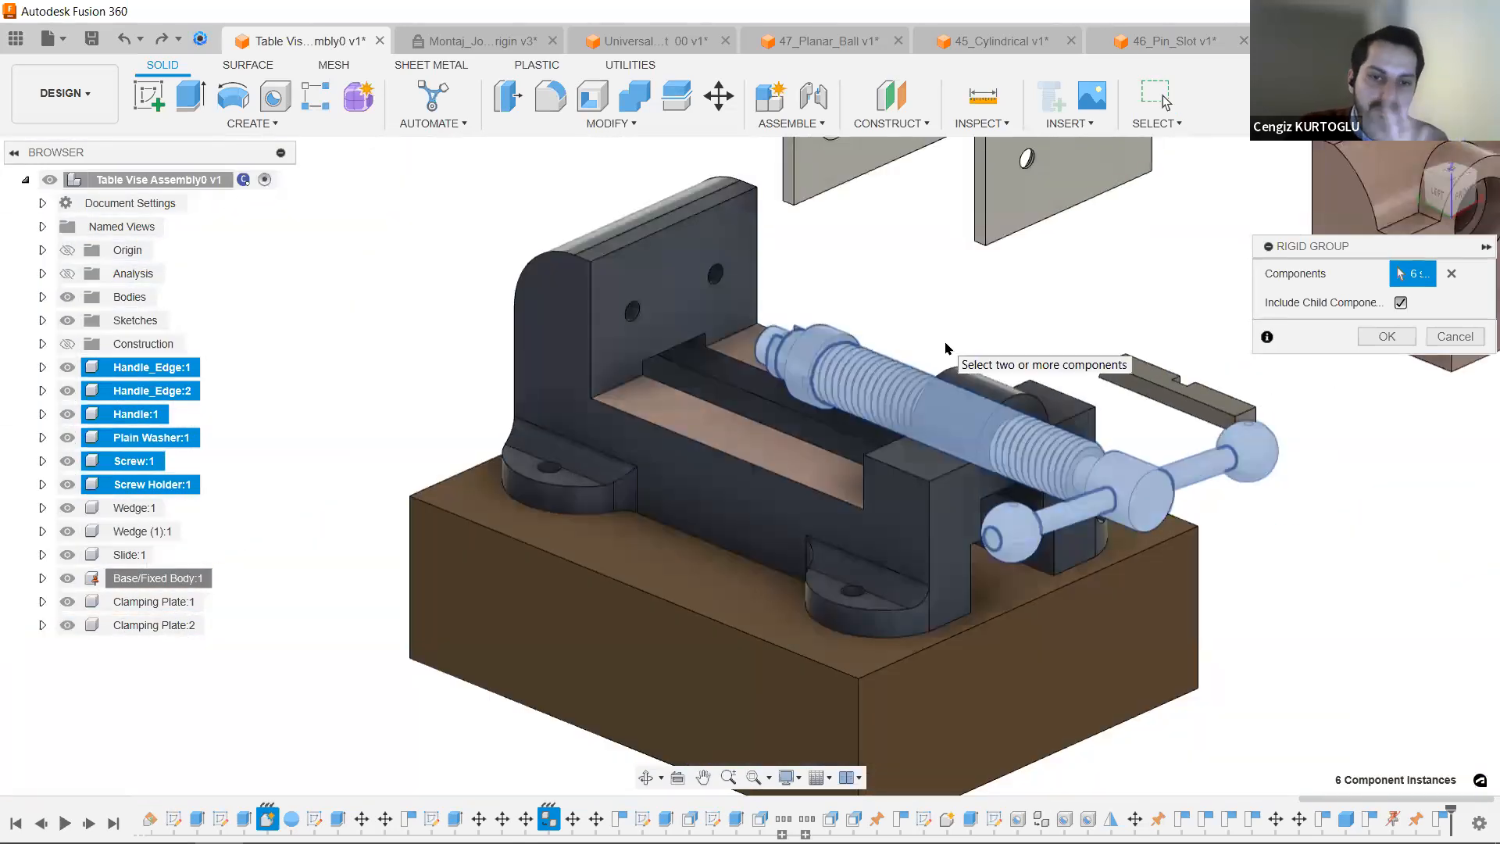
{"action": "middle_click_drag", "start_coordinate": [1031, 328], "coordinate": [944, 379]}
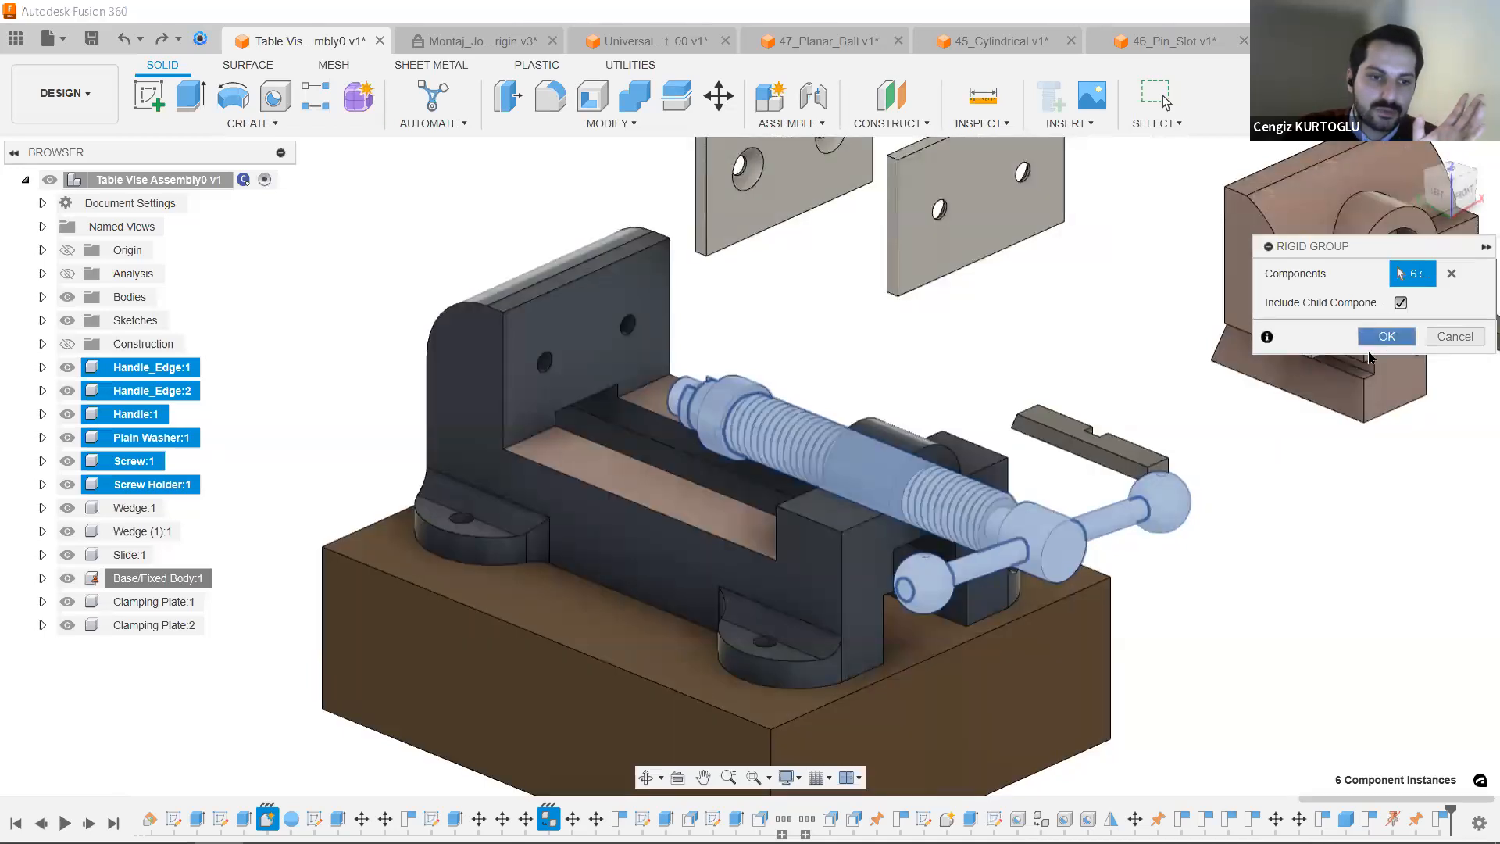
{"action": "left_click", "coordinate": [1384, 338]}
{"action": "scroll", "coordinate": [898, 547], "scroll_direction": "down", "scroll_amount": 3}
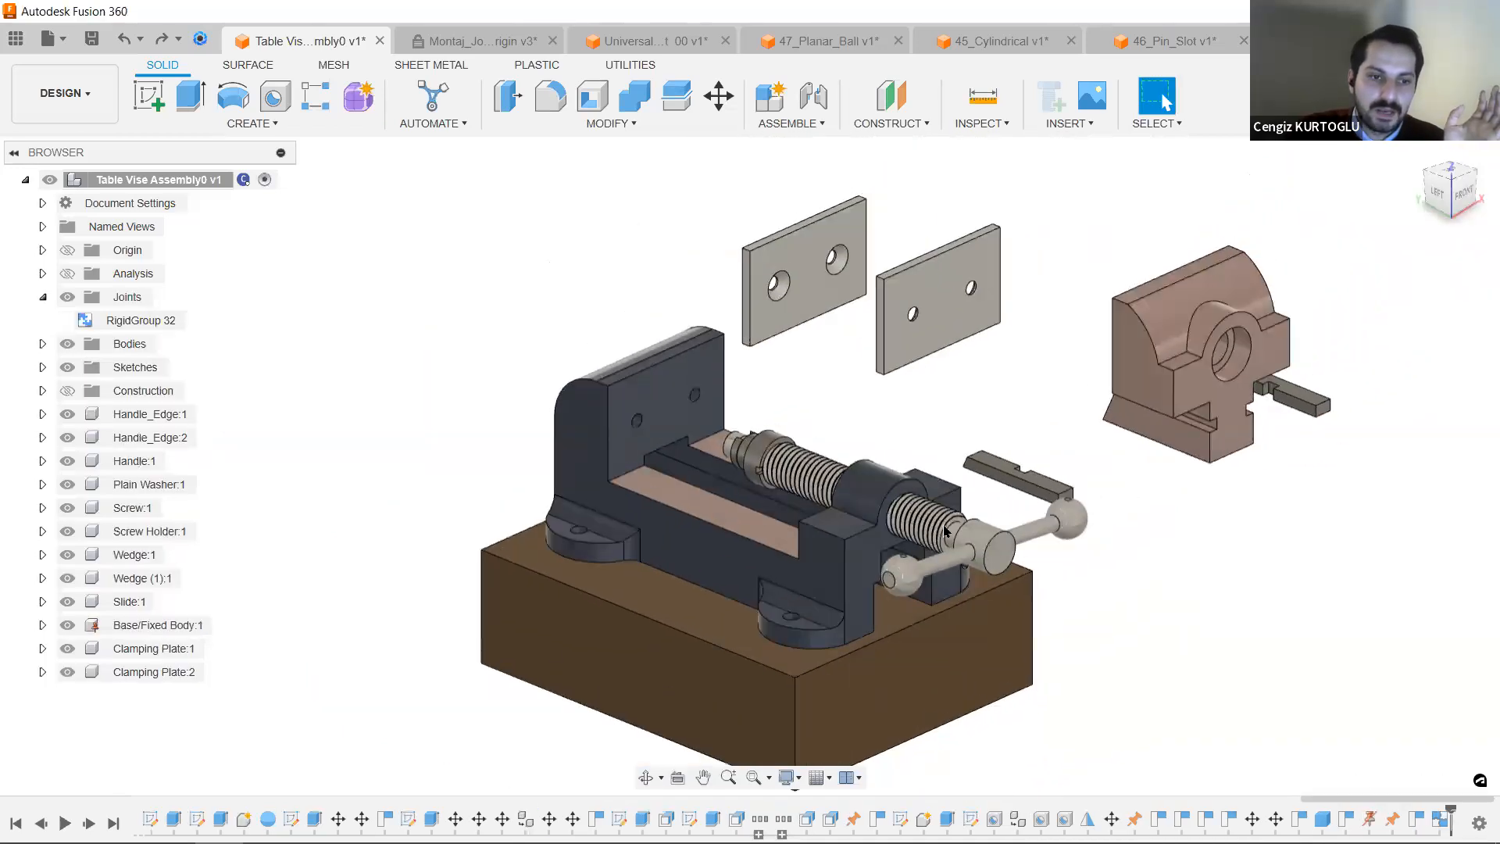
{"action": "left_click_drag", "start_coordinate": [978, 449], "coordinate": [1029, 425]}
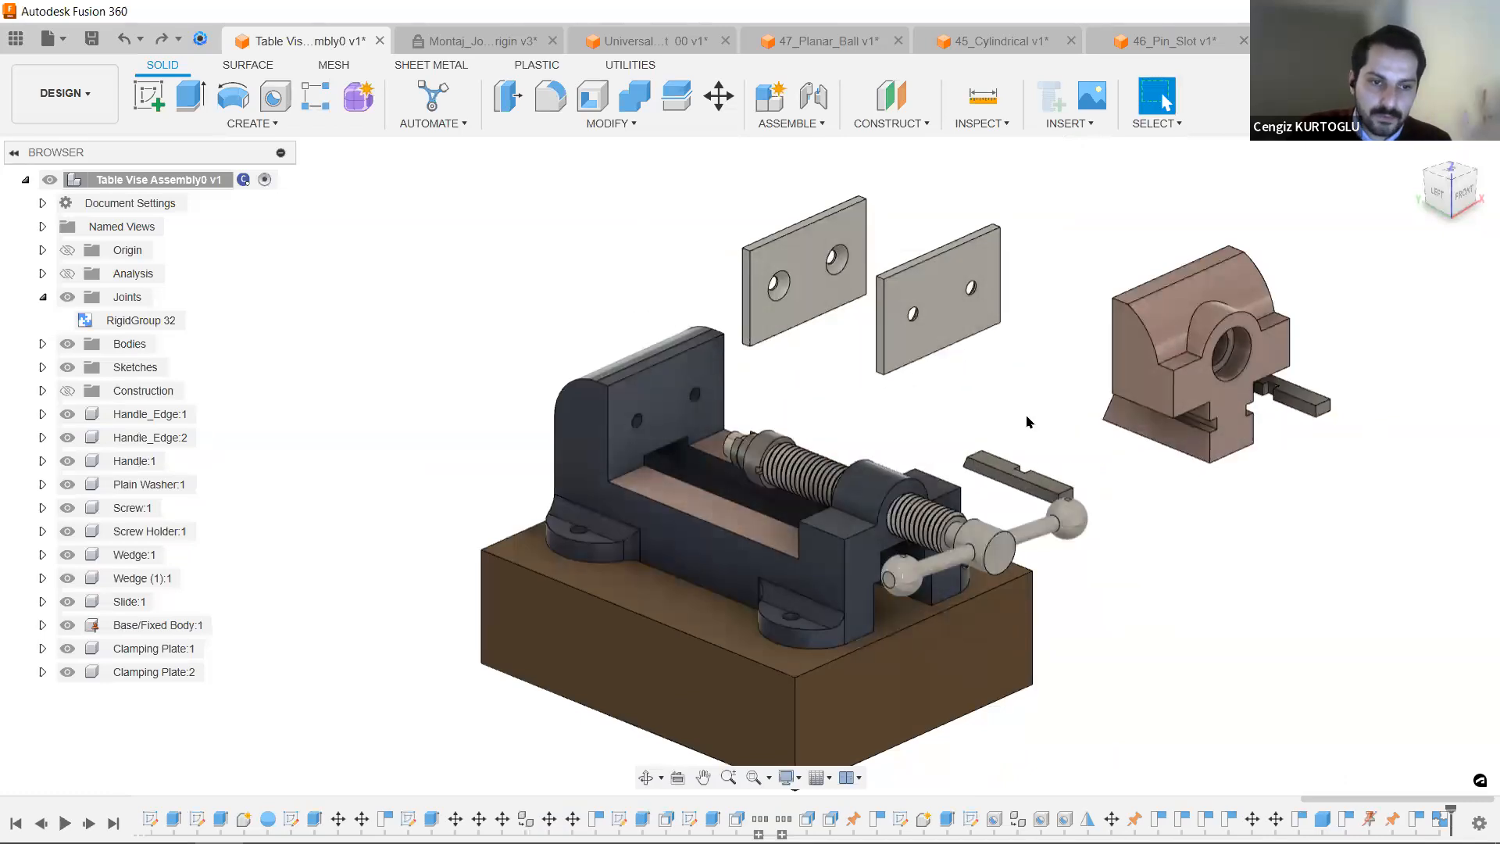
Examine the slide's wedge grooves and the vertical cylindrical hole crossing them, comparing them with the loose wedges.
{"action": "scroll", "coordinate": [1028, 422], "scroll_direction": "up", "scroll_amount": 2}
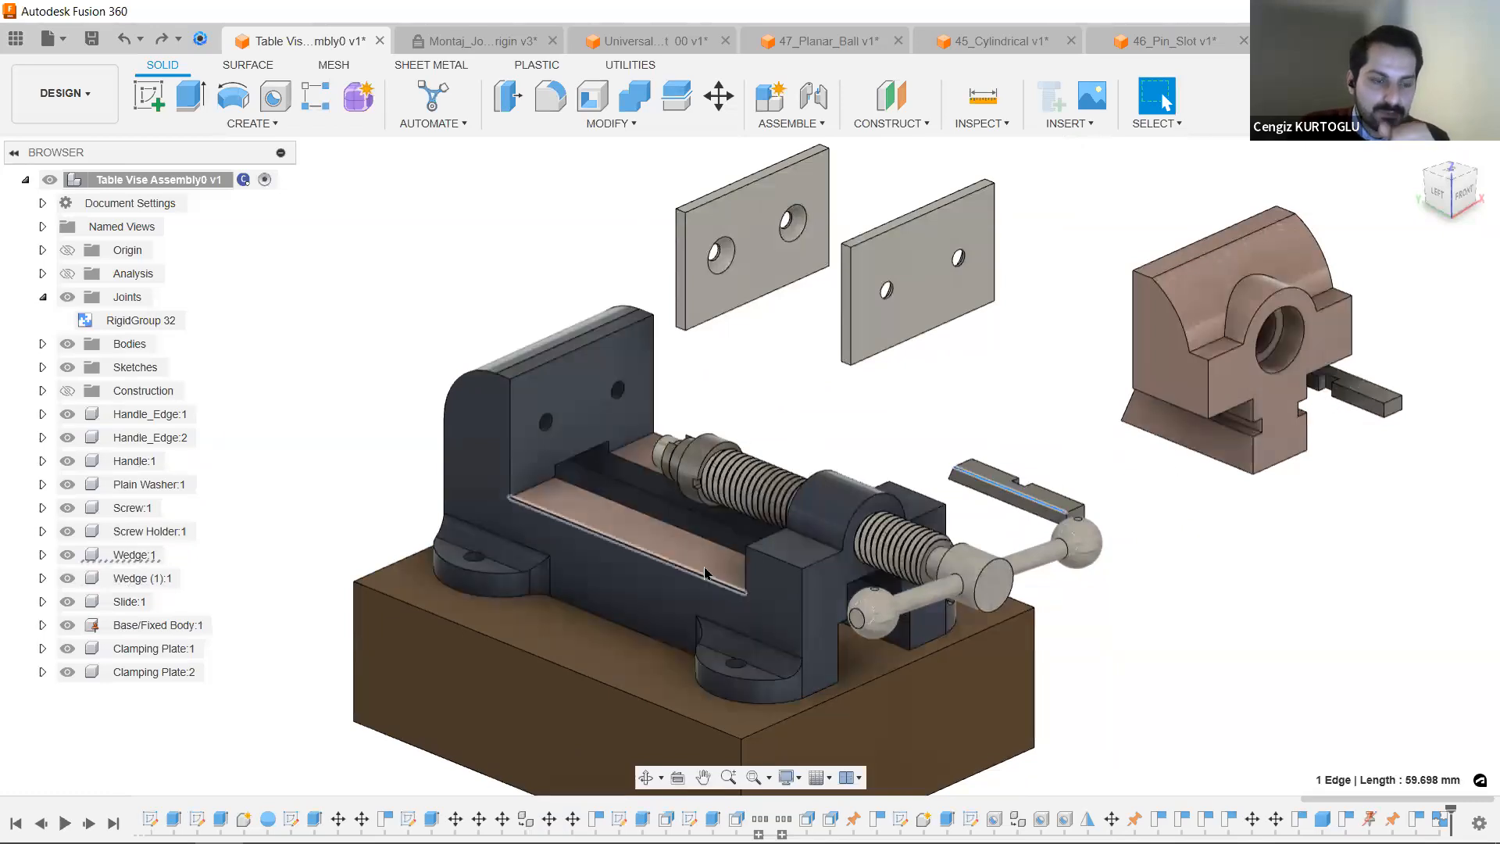
{"action": "scroll", "coordinate": [711, 552], "scroll_direction": "up", "scroll_amount": 1}
{"action": "middle_click_drag", "start_coordinate": [711, 552], "coordinate": [578, 469], "text": "shift"}
{"action": "scroll", "coordinate": [724, 607], "scroll_direction": "up", "scroll_amount": 2}
{"action": "scroll", "coordinate": [725, 607], "scroll_direction": "up", "scroll_amount": 1}
{"action": "middle_click_drag", "start_coordinate": [724, 606], "coordinate": [779, 640], "text": "shift"}
{"action": "scroll", "coordinate": [564, 378], "scroll_direction": "down", "scroll_amount": 2}
{"action": "middle_click_drag", "start_coordinate": [564, 378], "coordinate": [1008, 426], "text": "shift"}
{"action": "middle_click_drag", "start_coordinate": [911, 465], "coordinate": [732, 414], "text": "shift"}
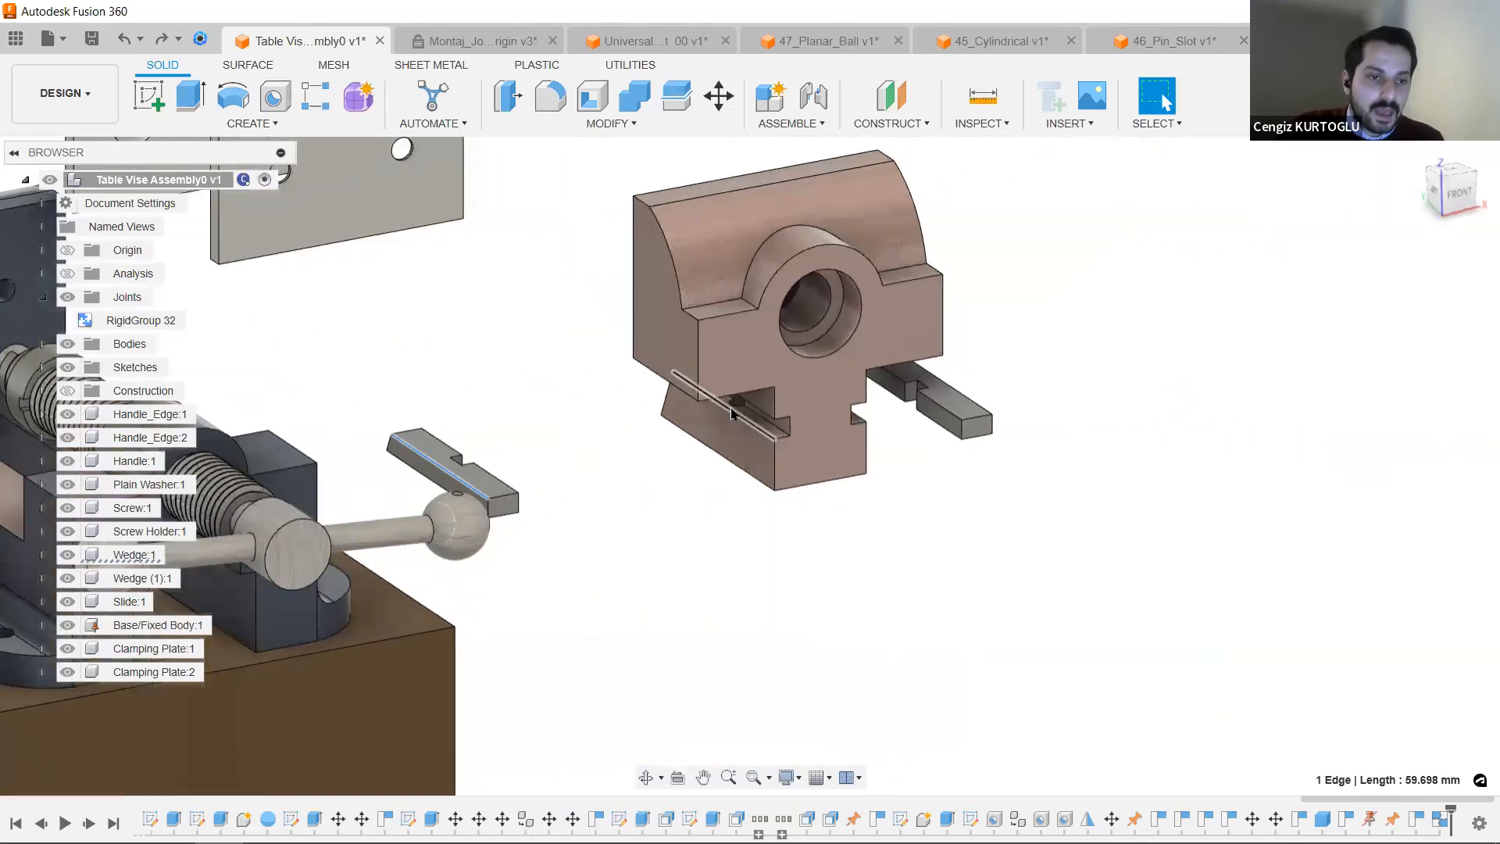
{"action": "scroll", "coordinate": [734, 413], "scroll_direction": "up", "scroll_amount": 8}
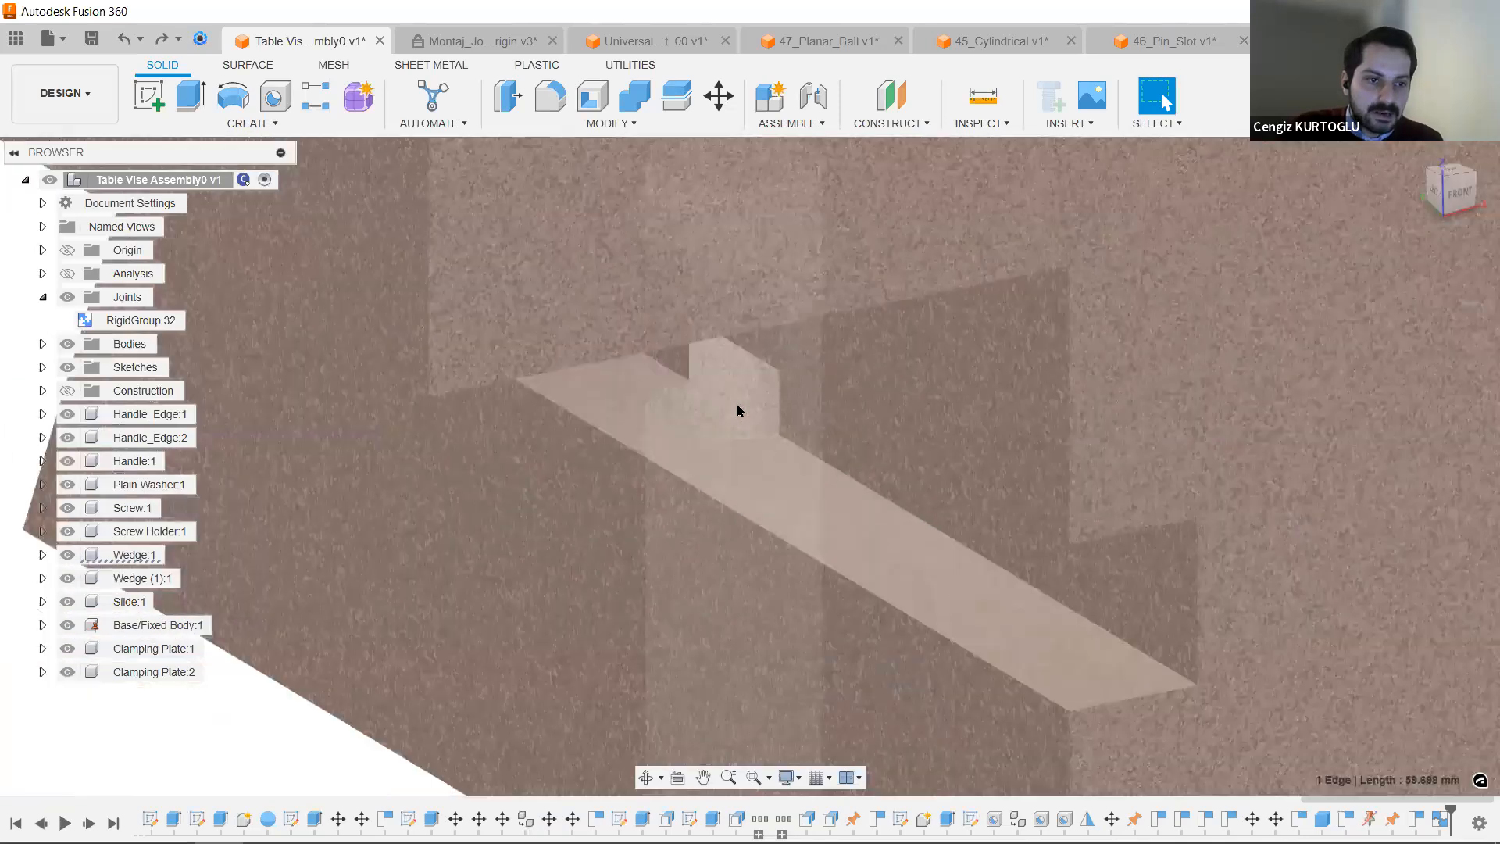
{"action": "left_click", "coordinate": [737, 408]}
{"action": "scroll", "coordinate": [737, 406], "scroll_direction": "down", "scroll_amount": 6}
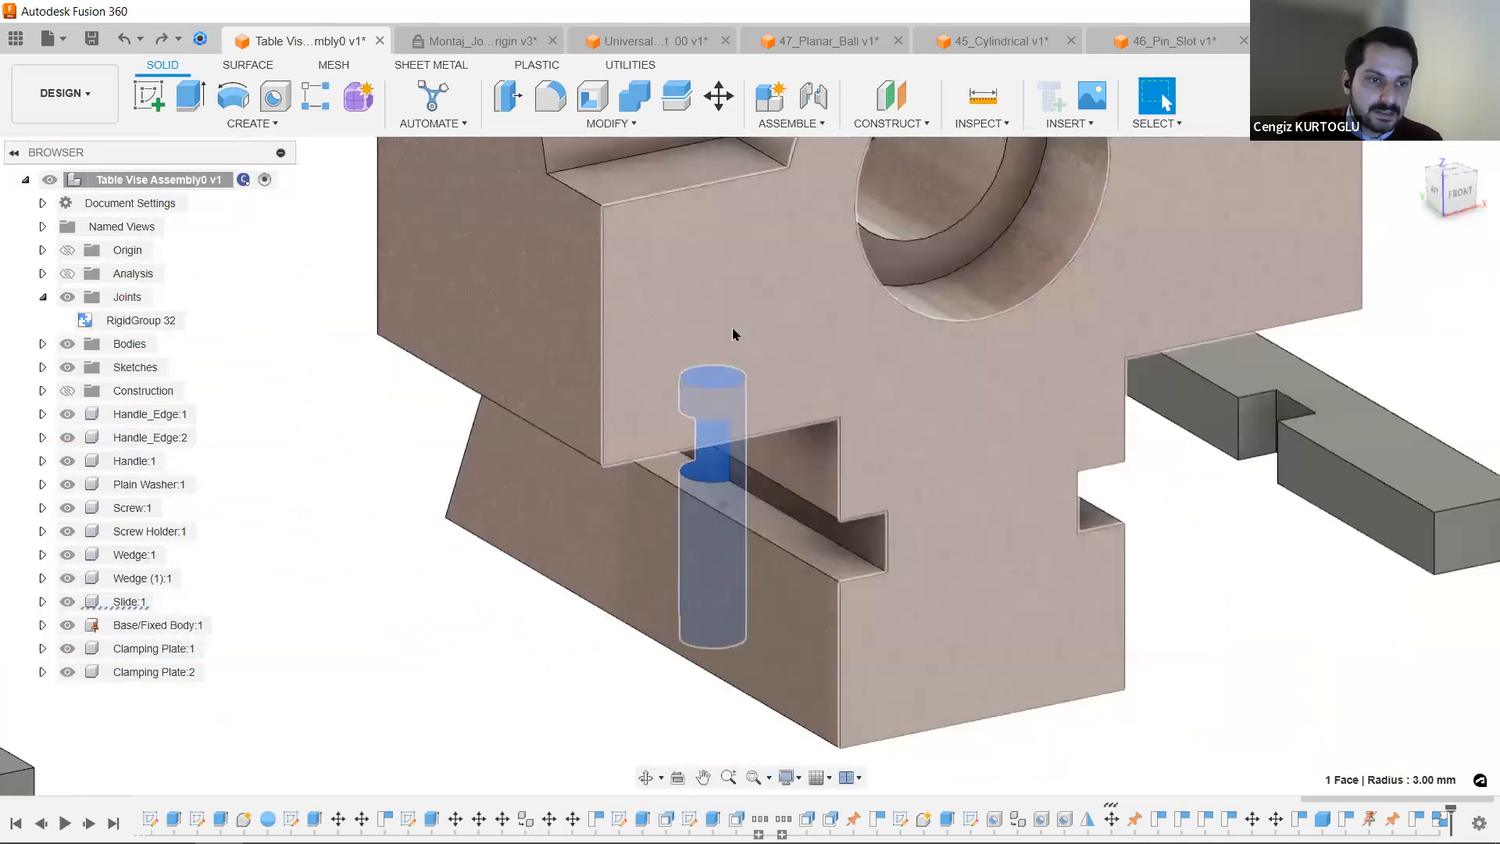
{"action": "scroll", "coordinate": [738, 476], "scroll_direction": "down", "scroll_amount": 1}
{"action": "middle_click_drag", "start_coordinate": [753, 593], "coordinate": [254, 692], "text": "shift"}
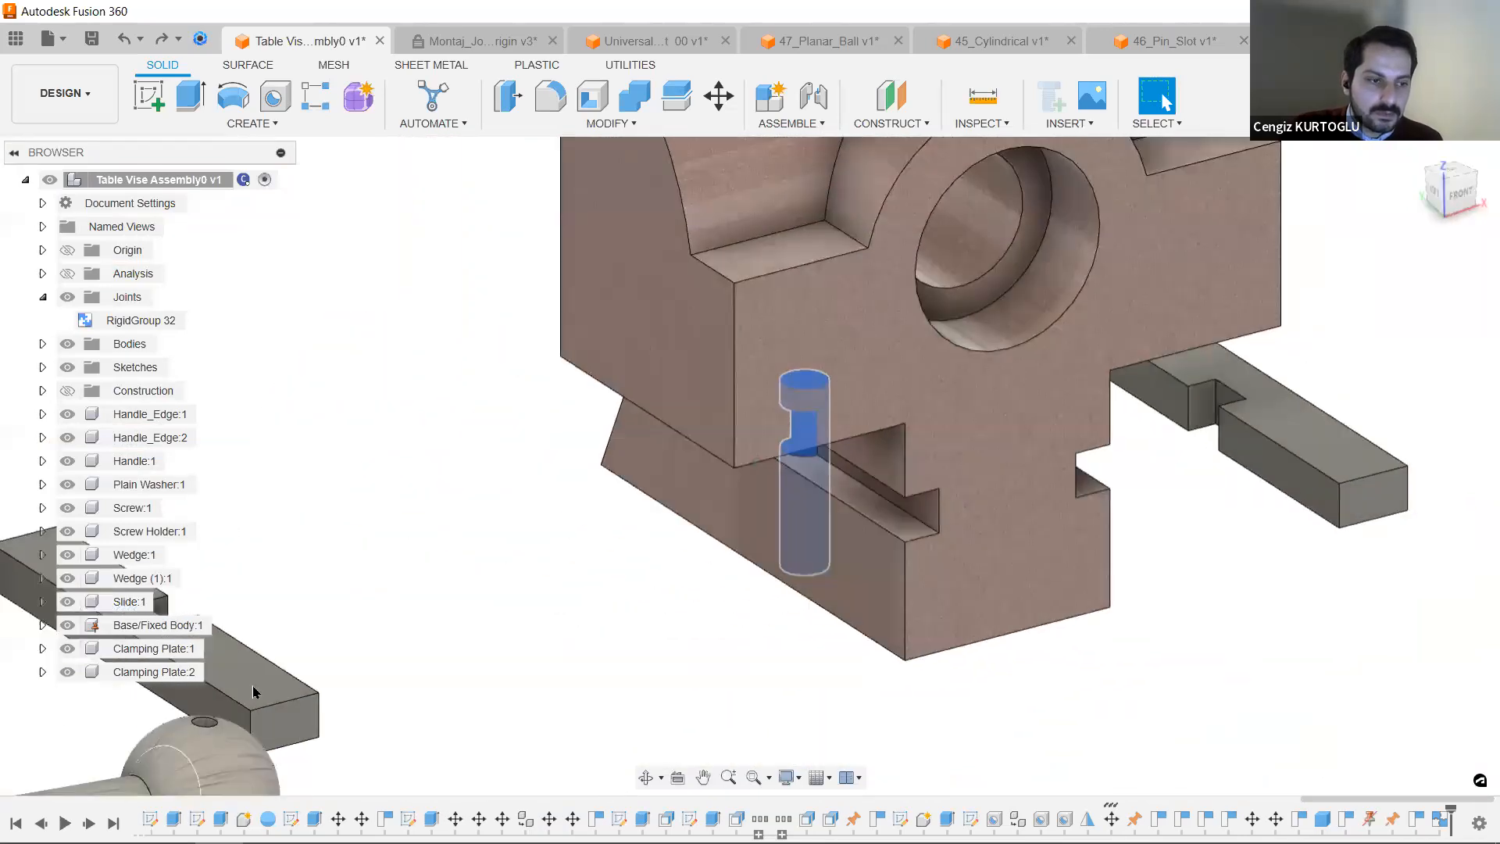
Move Wedge:1 alongside the slide so its notch sits near the matching groove.
{"action": "left_click_drag", "start_coordinate": [525, 611], "coordinate": [762, 654]}
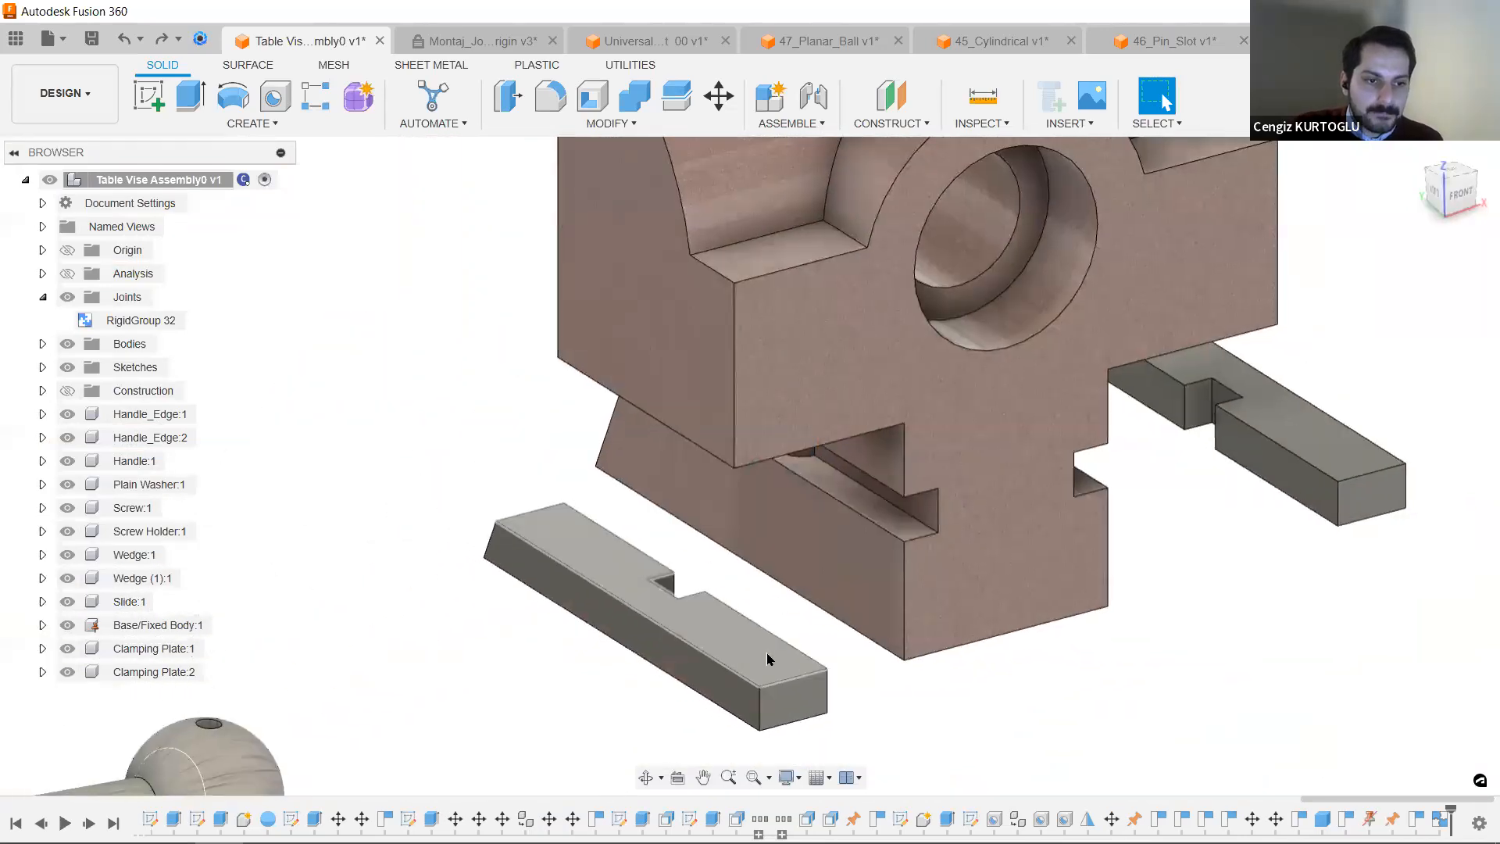
{"action": "scroll", "coordinate": [766, 645], "scroll_direction": "up", "scroll_amount": 5}
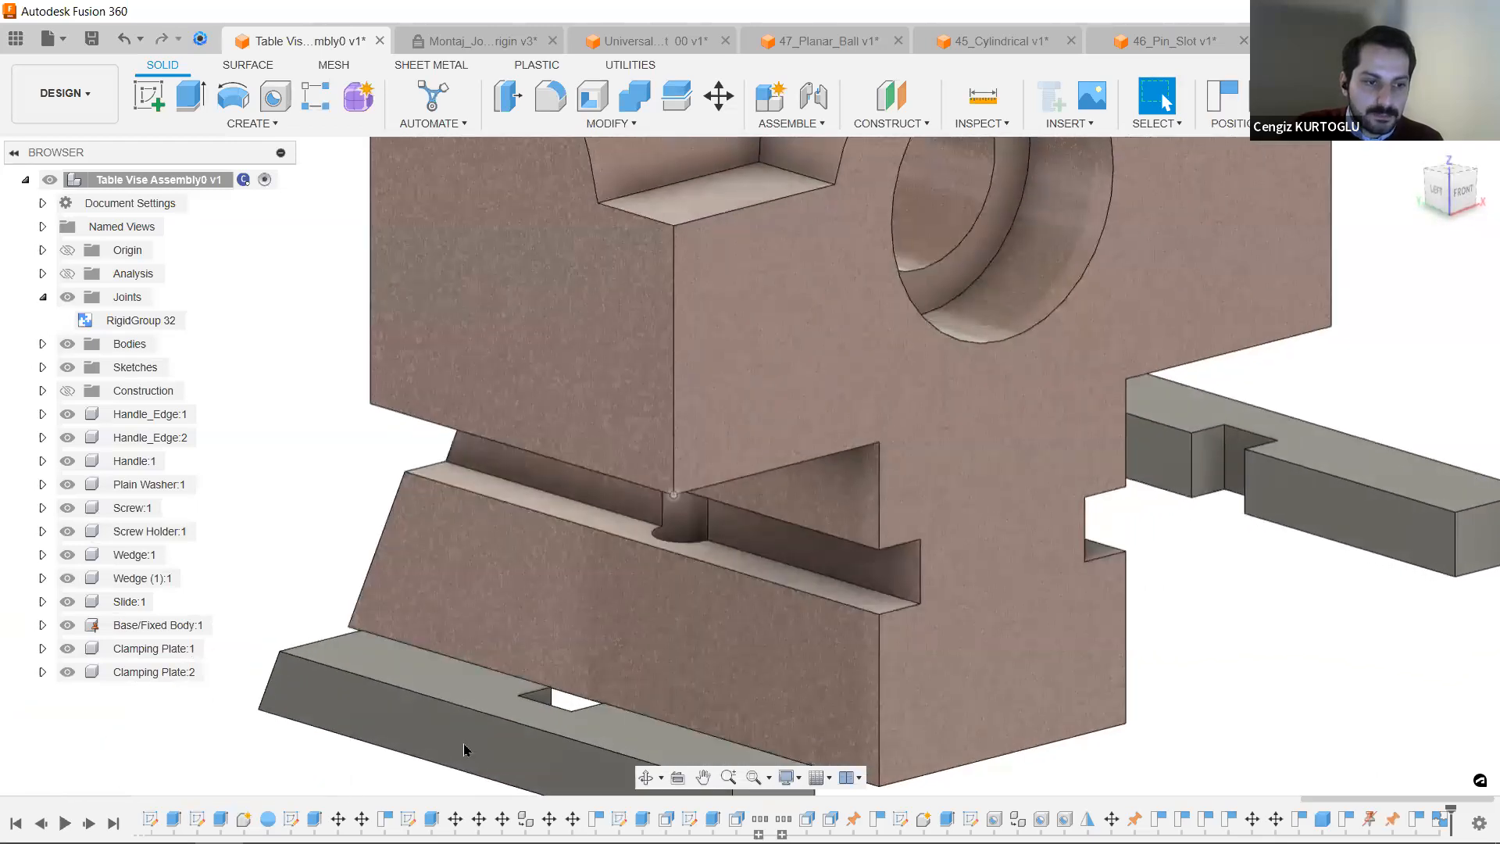
{"action": "mouse_move", "coordinate": [233, 422]}
{"action": "middle_mouse_down", "text": "shift"}
{"action": "mouse_move", "coordinate": [229, 453]}
{"action": "mouse_move", "coordinate": [222, 437]}
{"action": "middle_mouse_up", "text": "shift"}
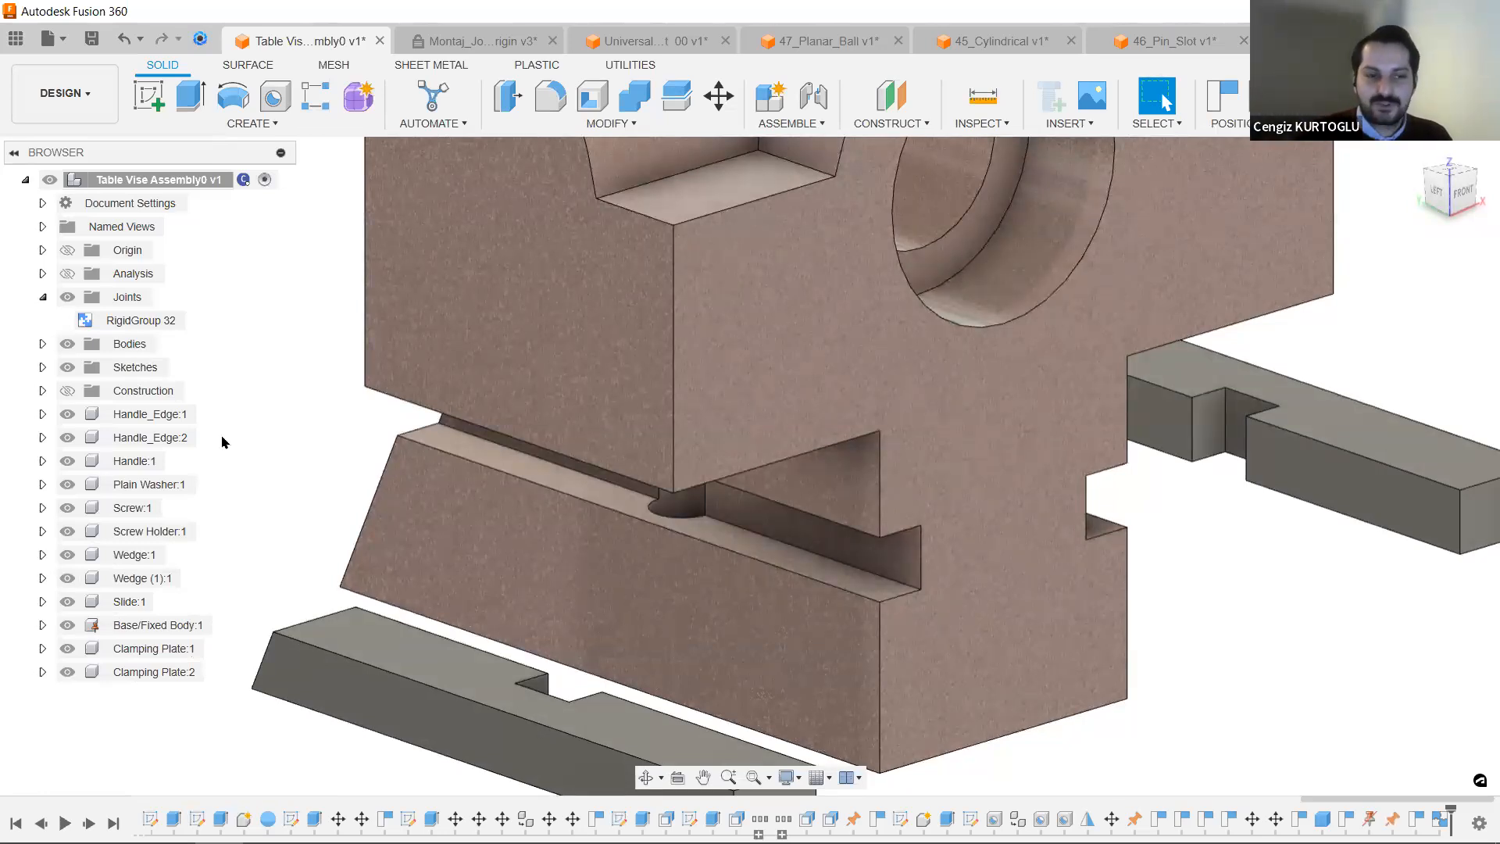
{"action": "left_click_drag", "start_coordinate": [545, 686], "coordinate": [612, 537]}
{"action": "middle_click_drag", "start_coordinate": [677, 576], "coordinate": [568, 620], "text": "shift"}
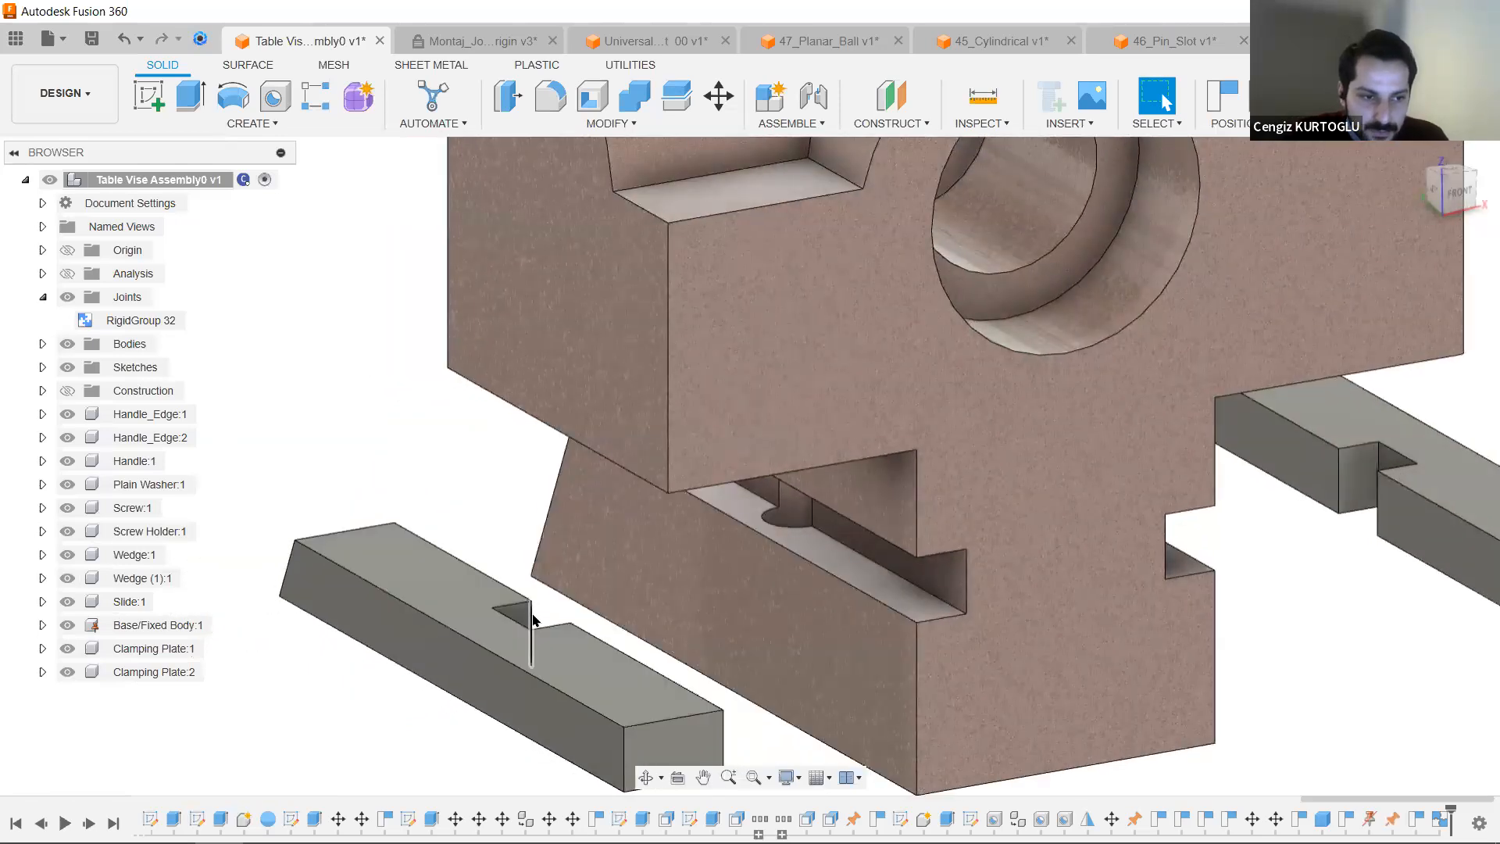
Inspect the mating geometry of Wedge:1 and the slide, comparing the notch and hole edges and the flat and sloped faces.
{"action": "left_click", "coordinate": [532, 620]}
{"action": "scroll", "coordinate": [533, 620], "scroll_direction": "up", "scroll_amount": 5}
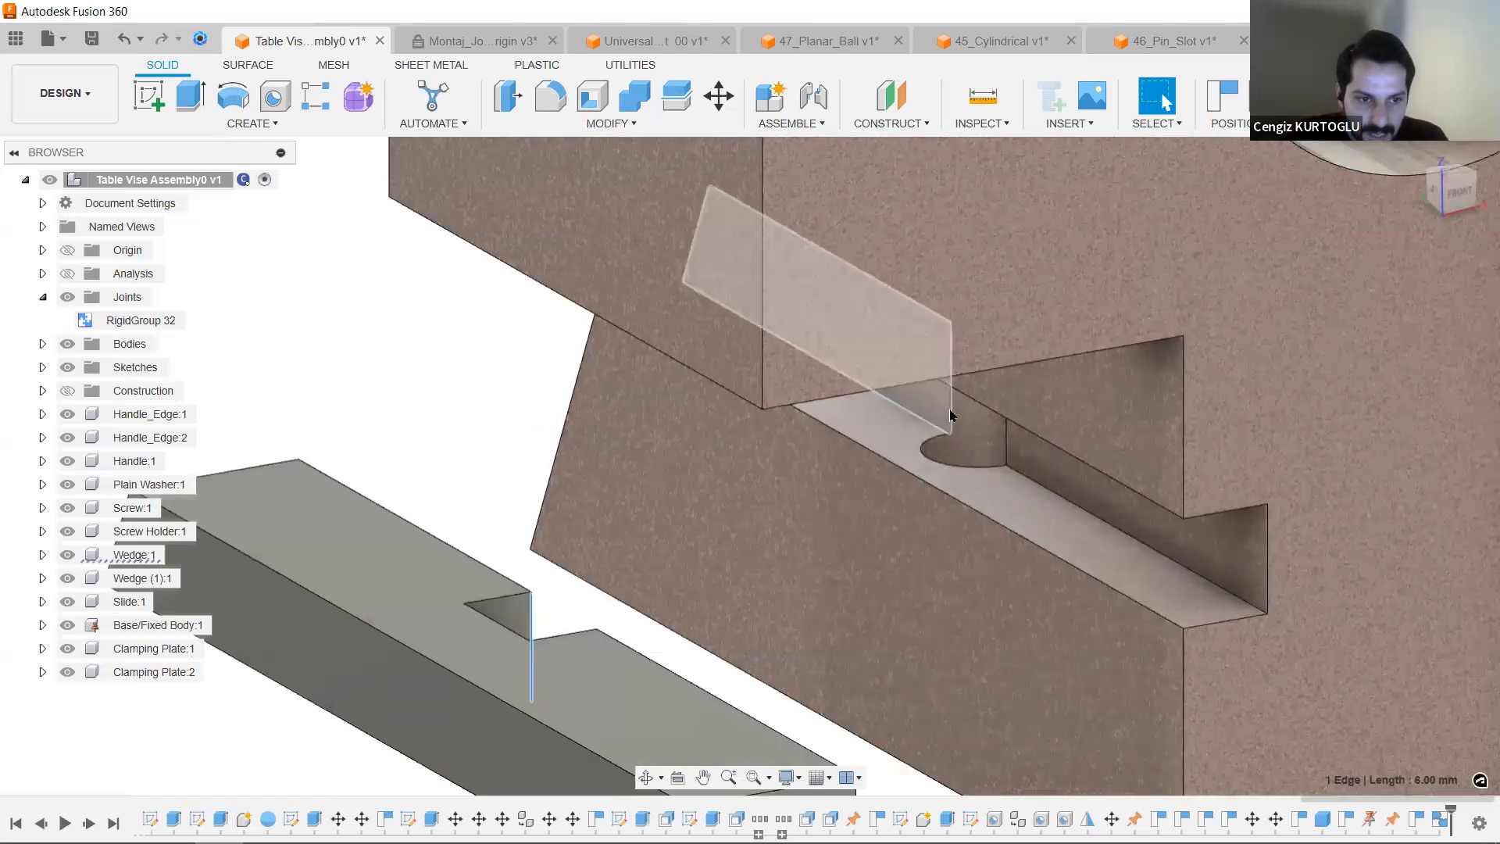
{"action": "left_click", "coordinate": [951, 413]}
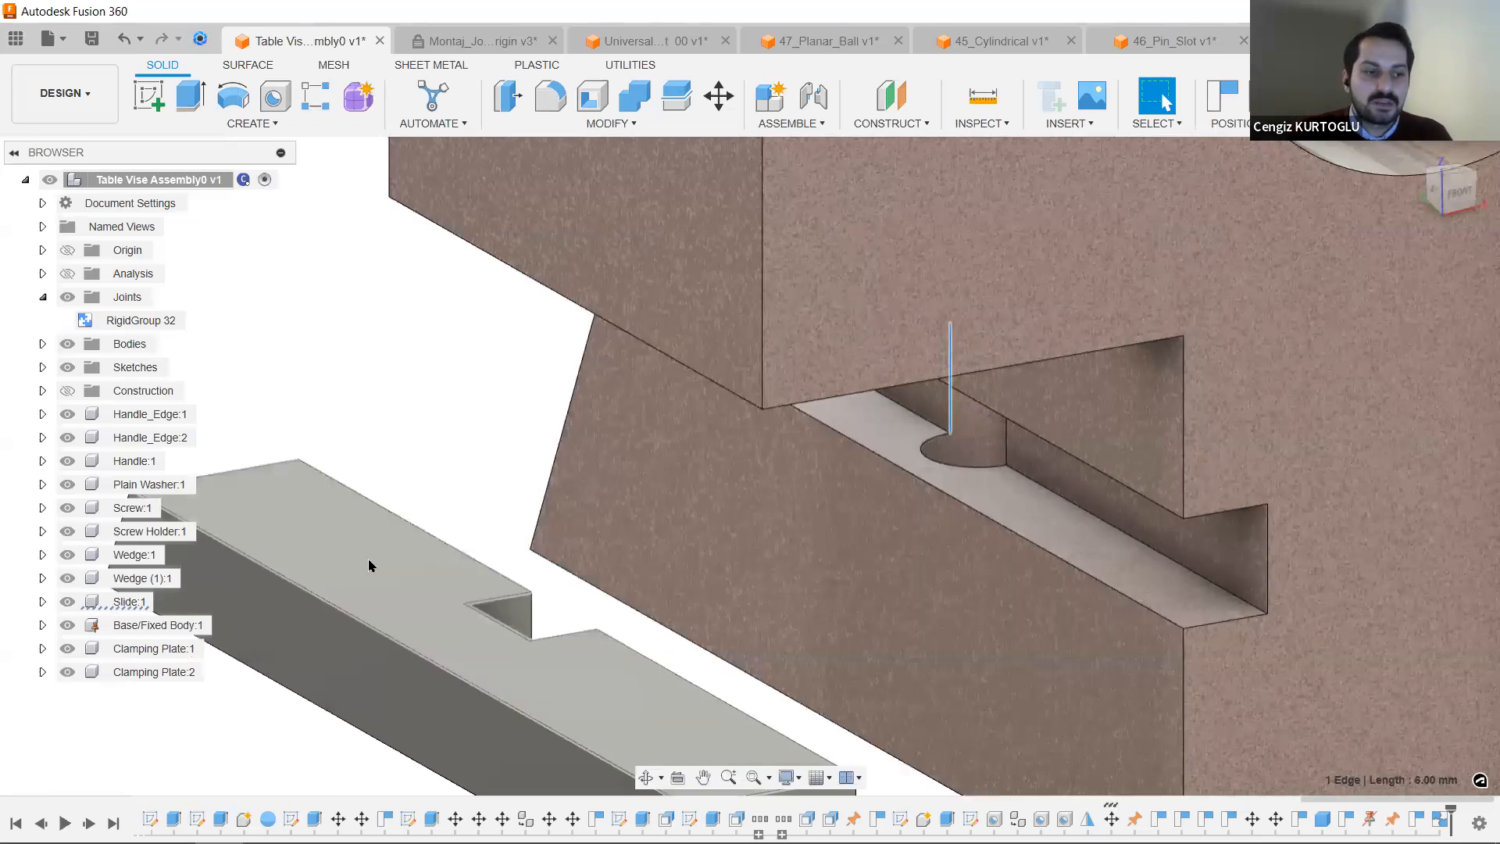
{"action": "left_click", "coordinate": [369, 562]}
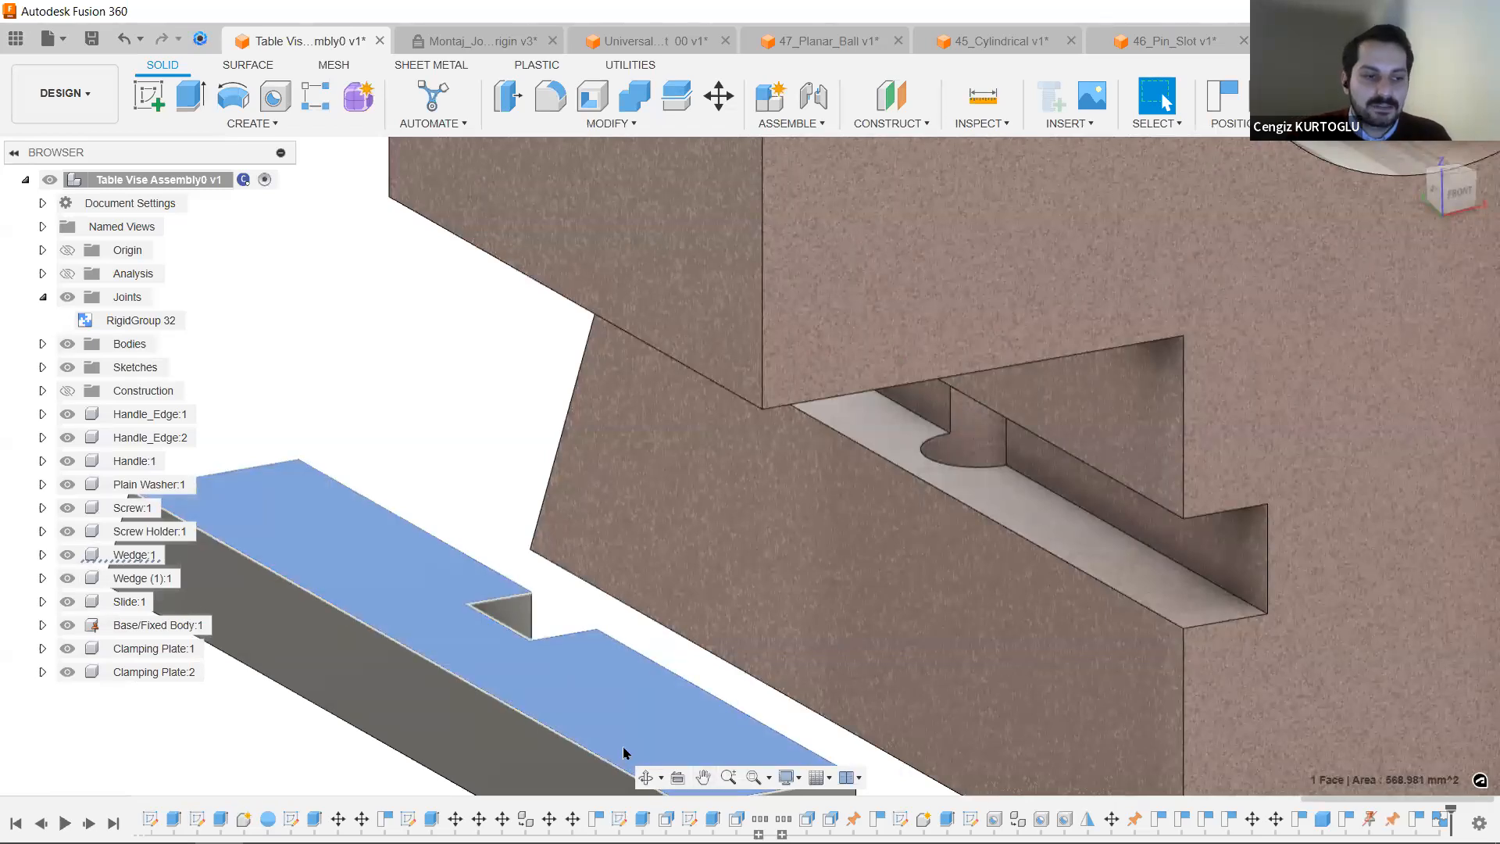
{"action": "middle_click_drag", "start_coordinate": [1127, 544], "coordinate": [1044, 285], "text": "shift"}
{"action": "left_click", "coordinate": [924, 365]}
{"action": "left_click", "coordinate": [592, 490]}
{"action": "middle_click_drag", "start_coordinate": [1031, 363], "coordinate": [1039, 217], "text": "shift"}
{"action": "left_click", "coordinate": [1033, 218]}
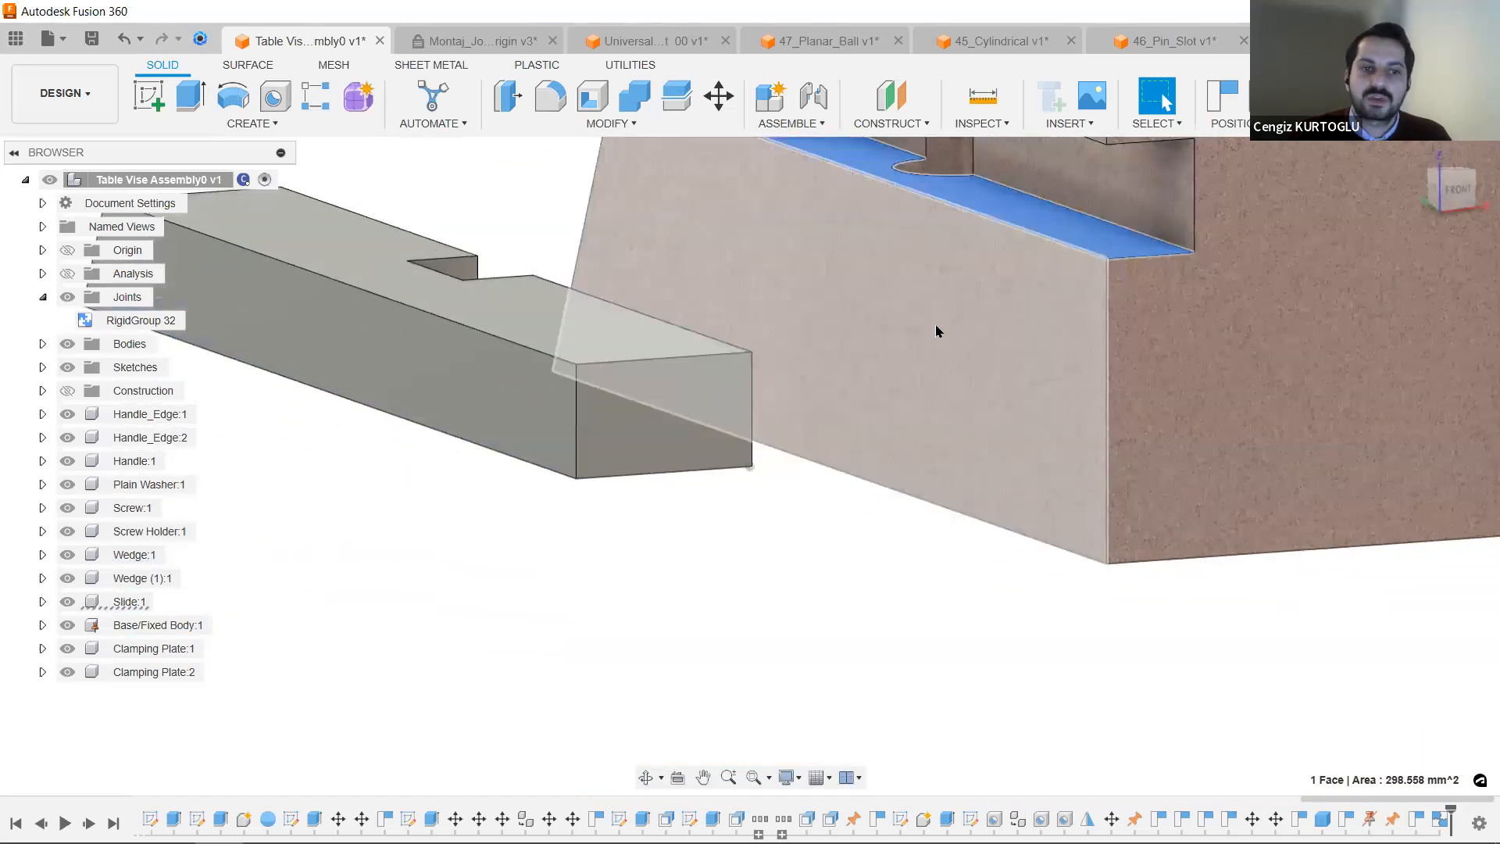
{"action": "middle_click_drag", "start_coordinate": [937, 328], "coordinate": [907, 349]}
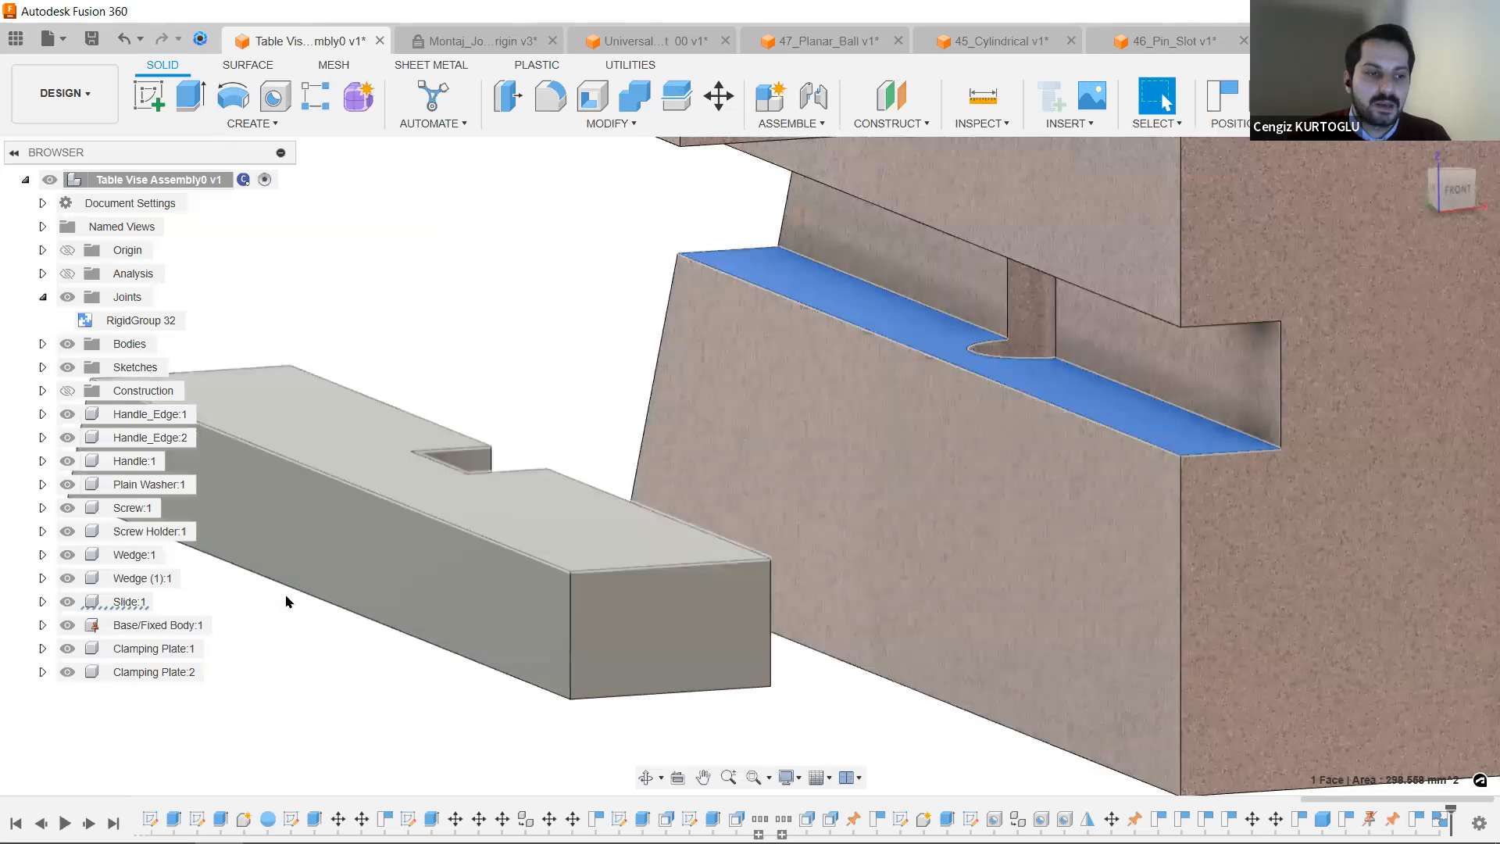
{"action": "left_click", "coordinate": [252, 578]}
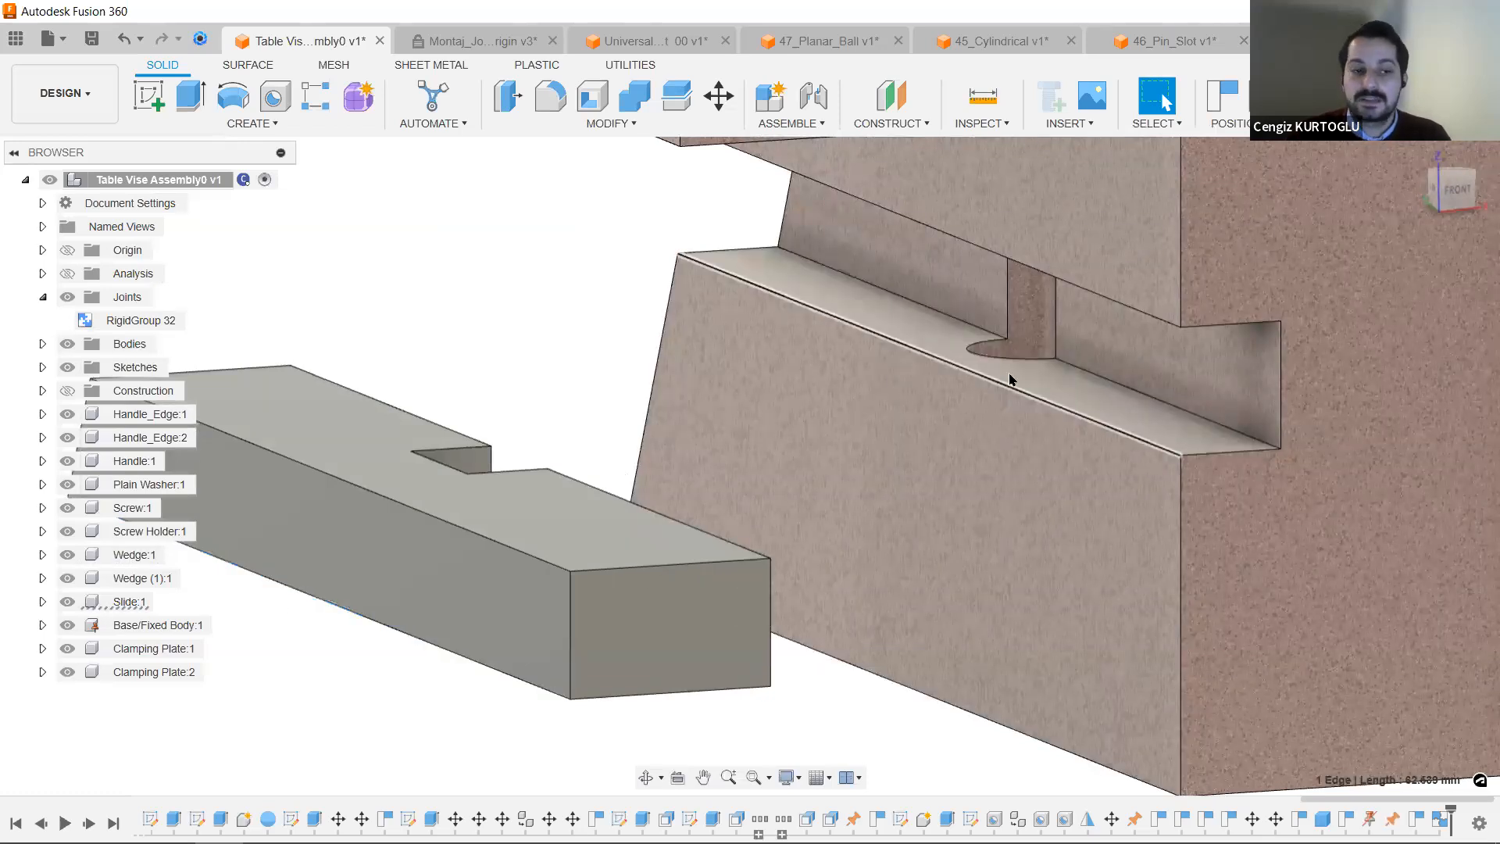
{"action": "middle_click_drag", "start_coordinate": [514, 303], "coordinate": [521, 304], "text": "shift"}
{"action": "left_click", "coordinate": [520, 304]}
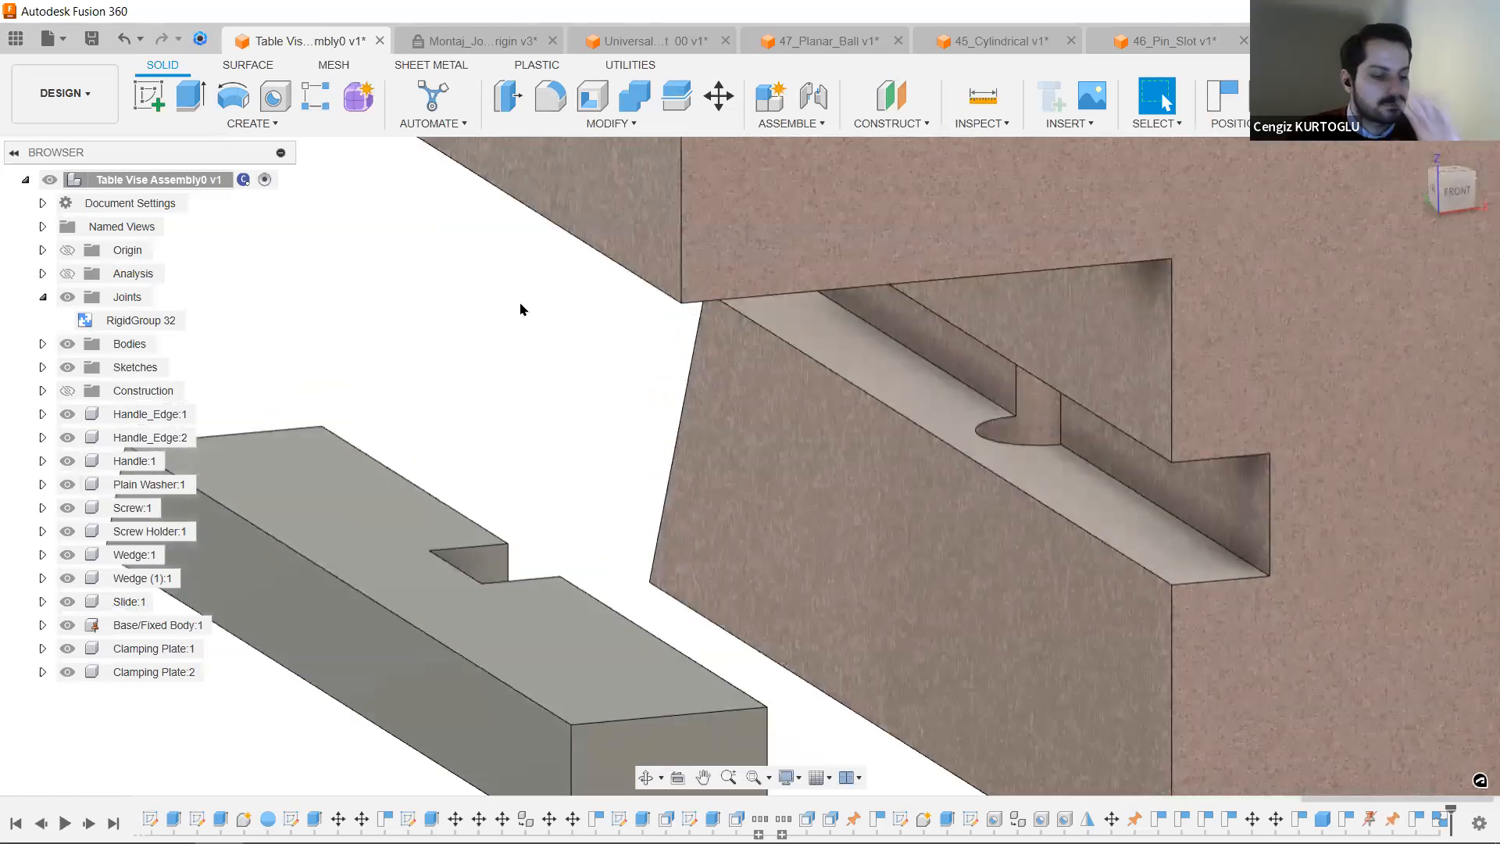
Join Wedge:1 to the slide with a Rigid joint, snapping its vertical notch edge to the matching hole edge in the groove.
{"action": "key", "text": "j"}
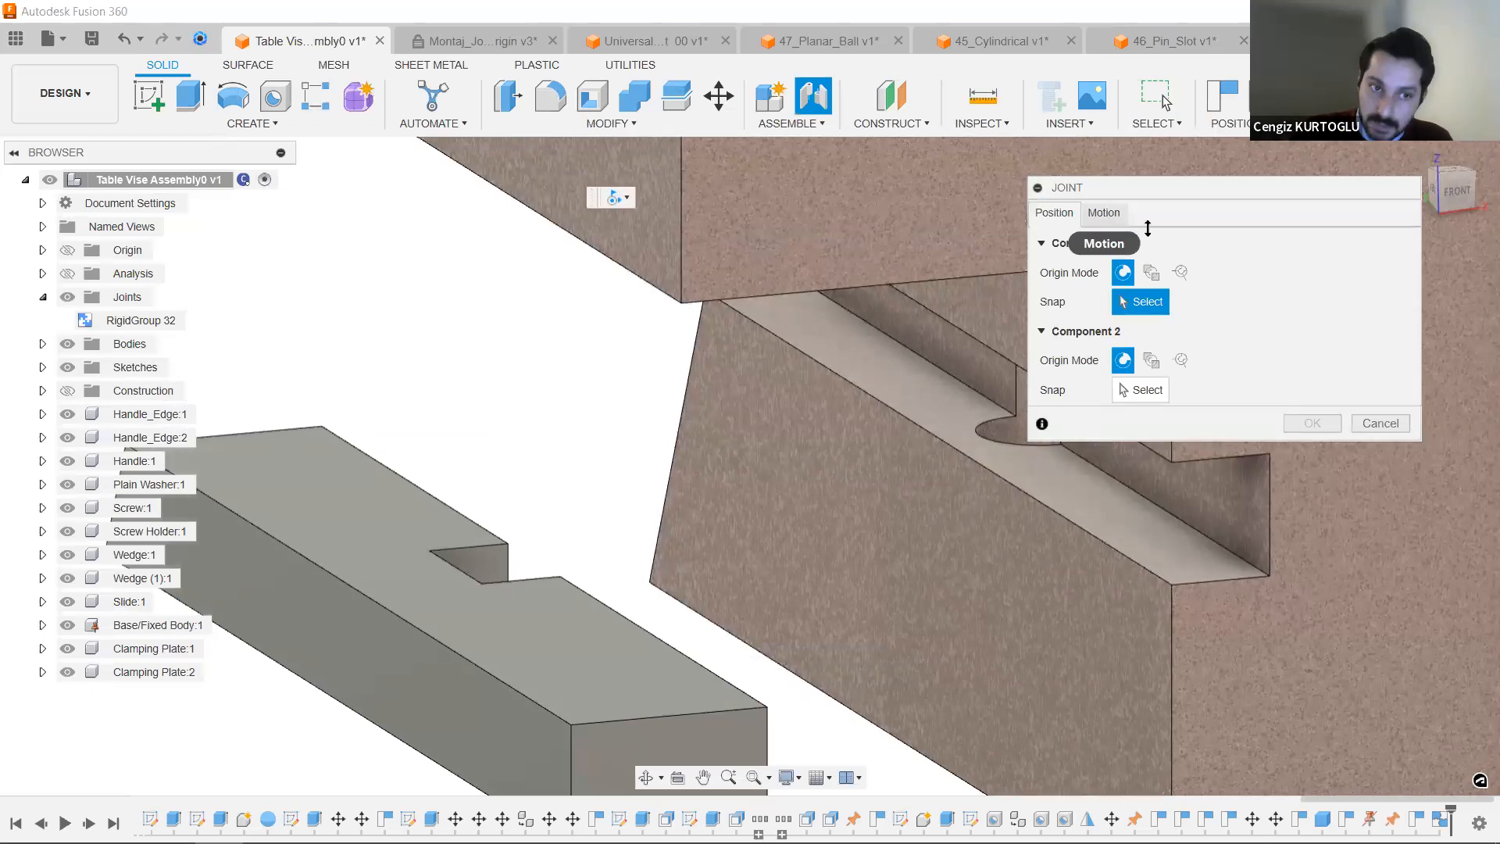
{"action": "left_click_drag", "start_coordinate": [1242, 231], "coordinate": [1325, 277]}
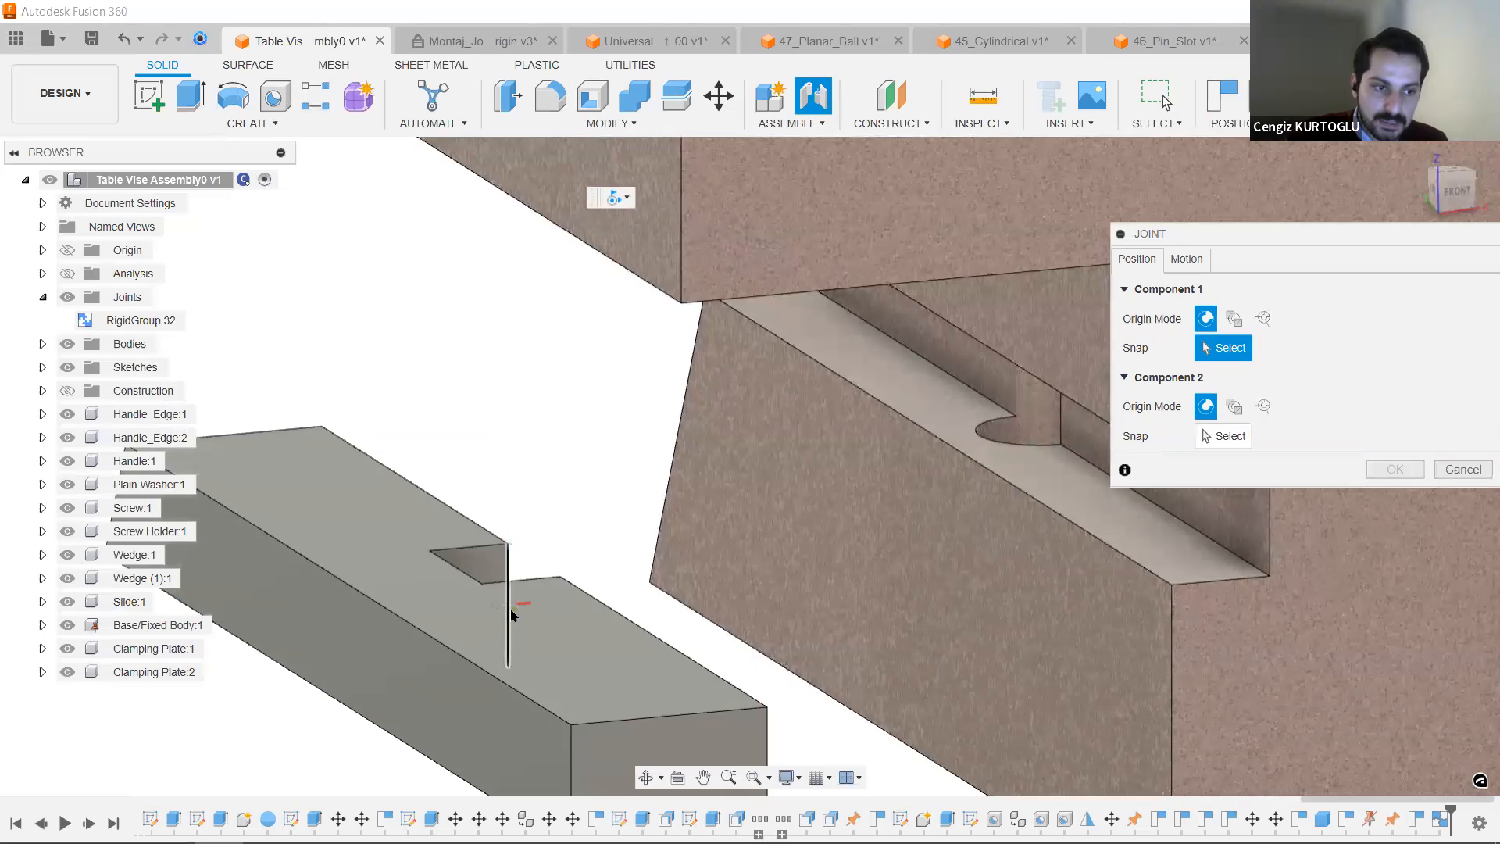
{"action": "left_click", "coordinate": [590, 597]}
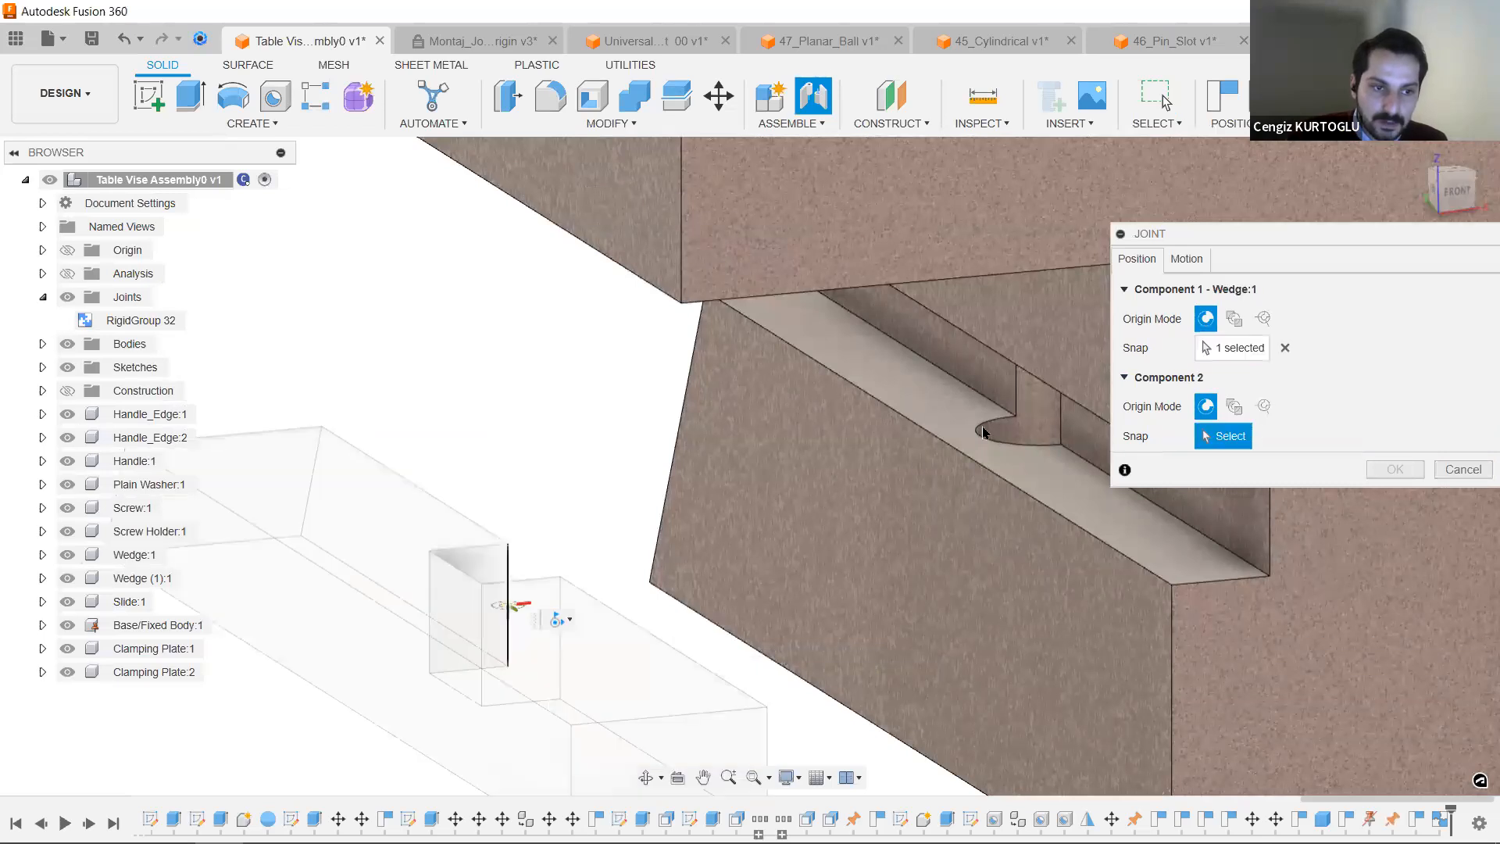
{"action": "left_click", "coordinate": [1016, 359]}
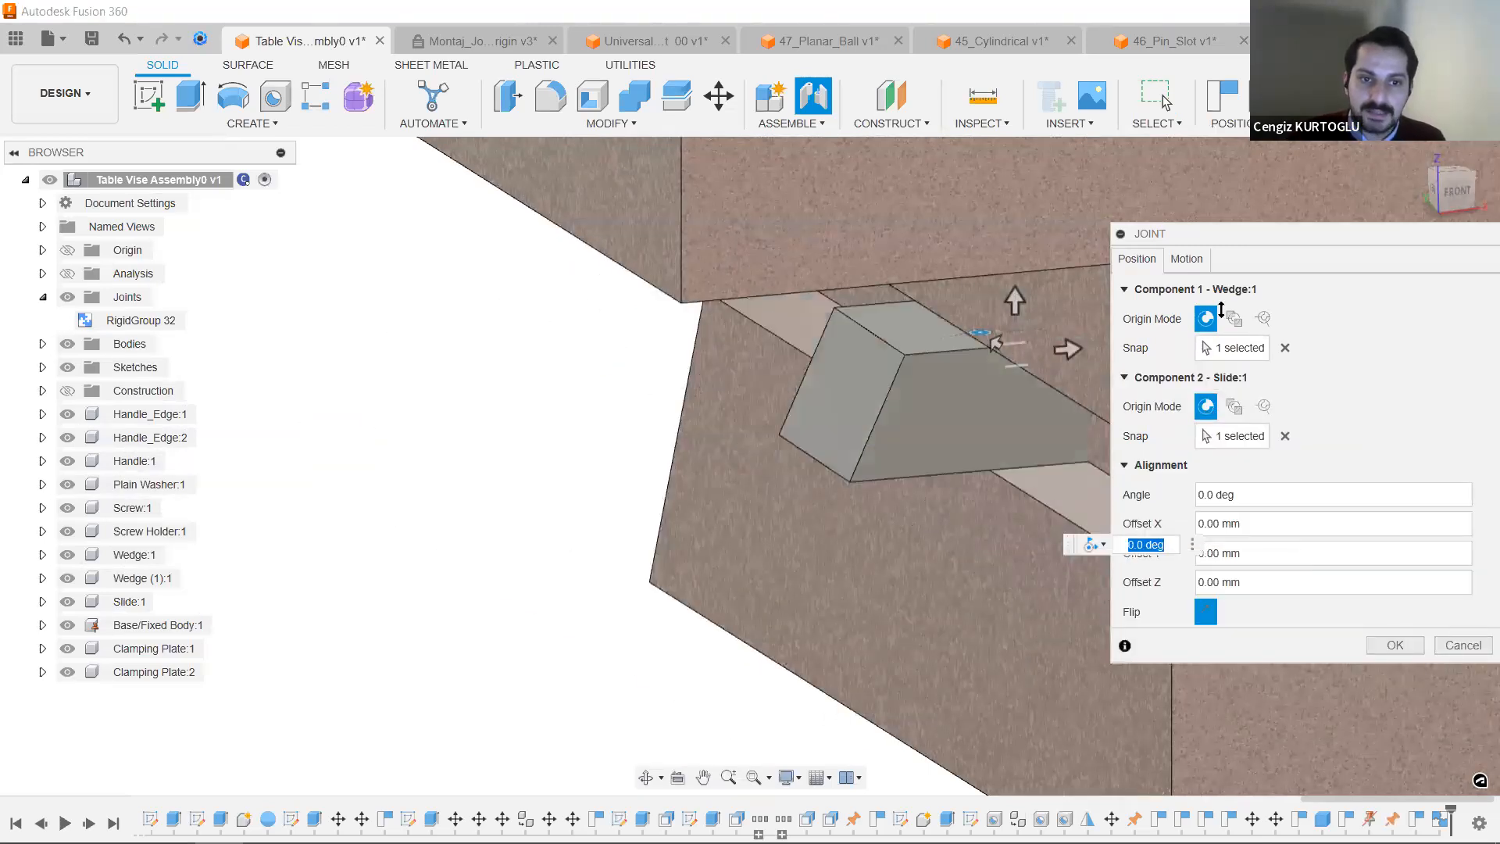
{"action": "left_click", "coordinate": [1187, 259]}
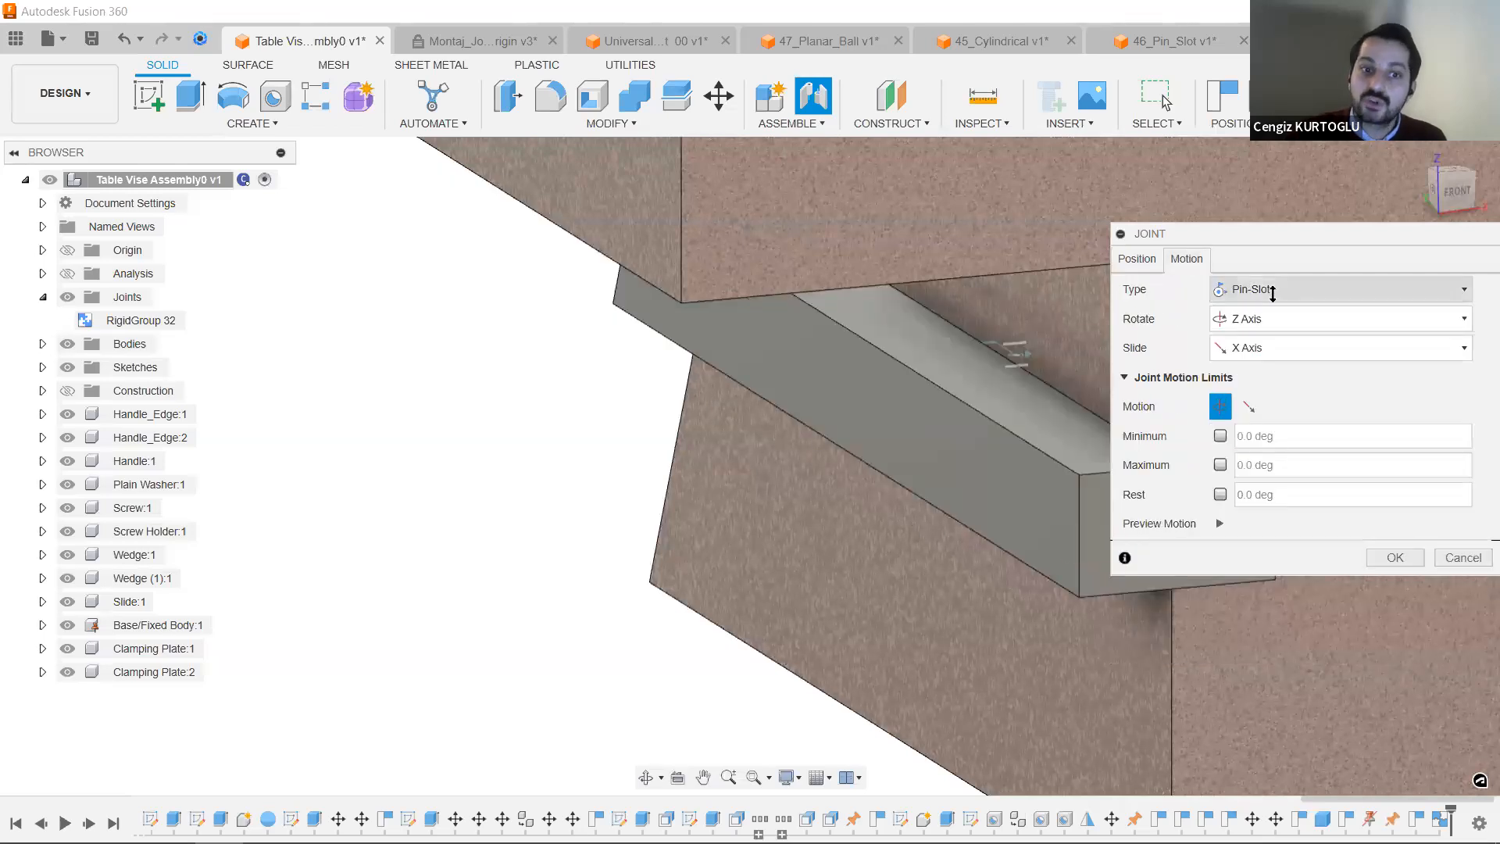
{"action": "left_click", "coordinate": [1271, 291]}
{"action": "left_click", "coordinate": [1269, 316]}
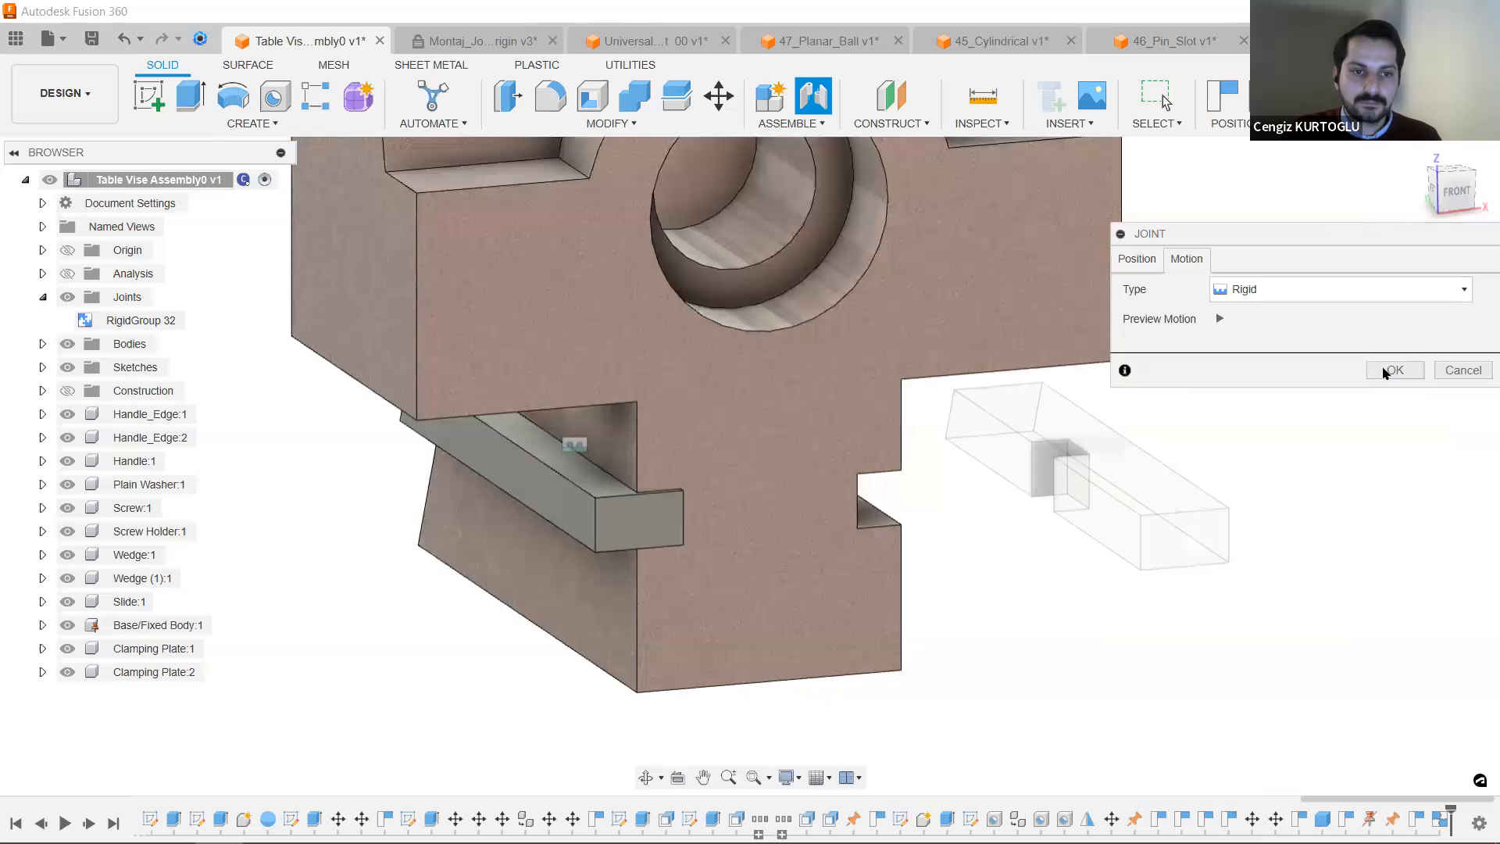
{"action": "left_click", "coordinate": [1388, 371]}
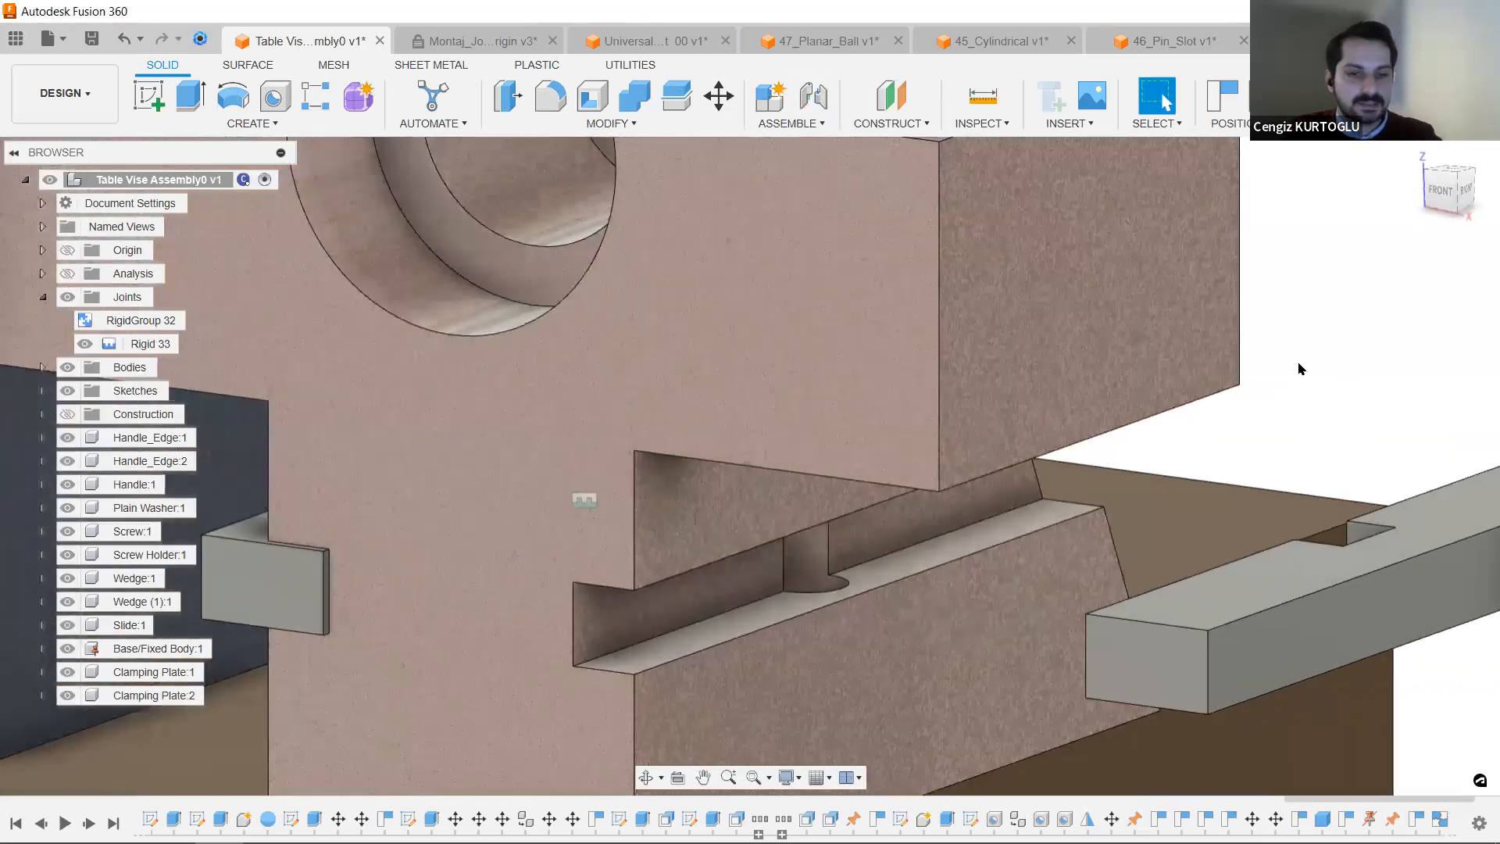
Create a Rigid joint fixing the notch edge of Wedge (1):1 to the hole edge in the slide's opposite groove.
{"action": "key", "text": "j"}
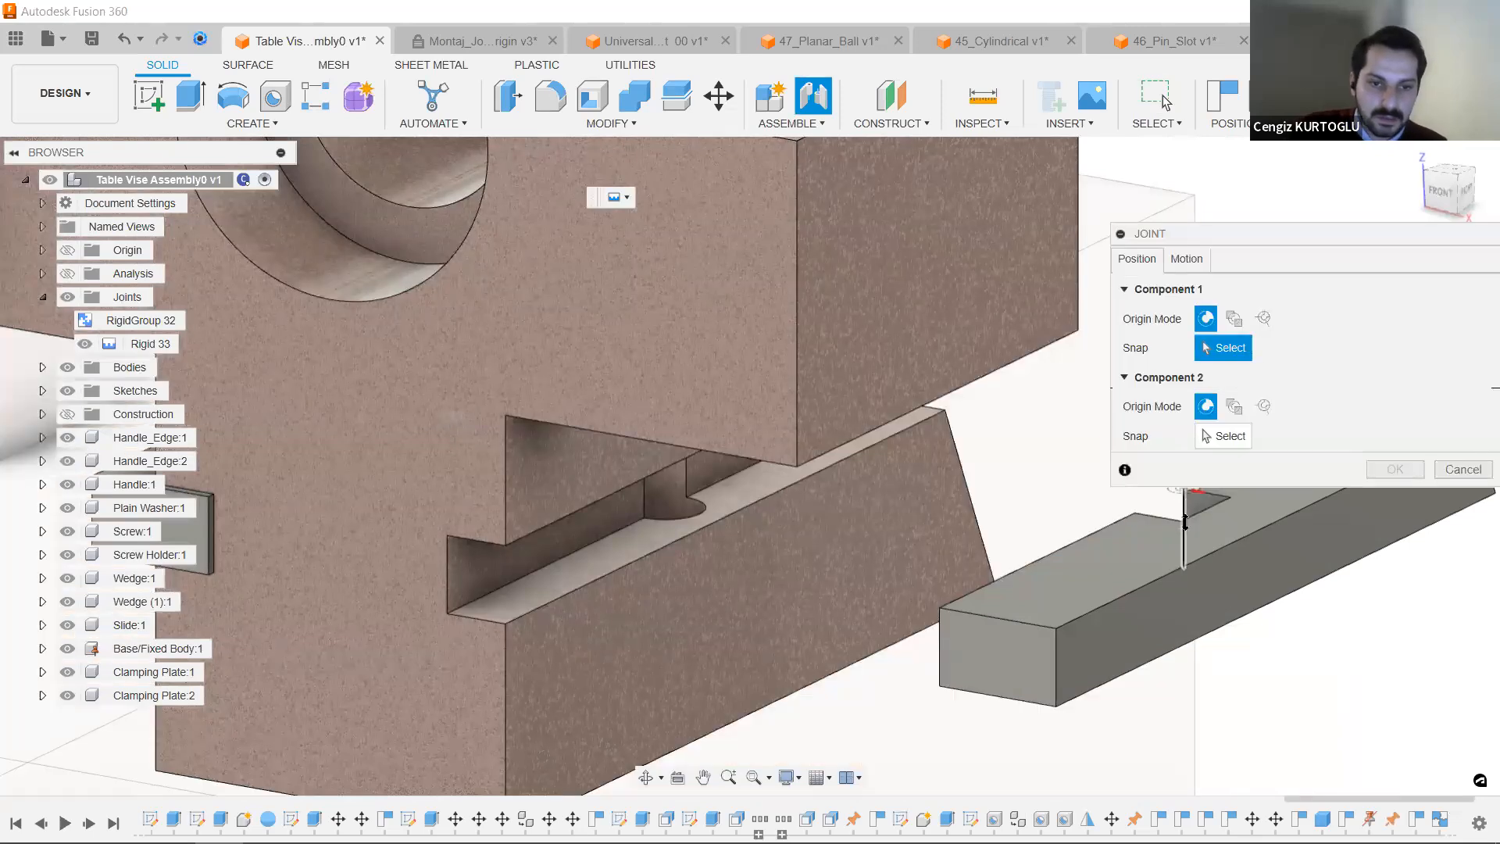
{"action": "left_click", "coordinate": [1184, 529]}
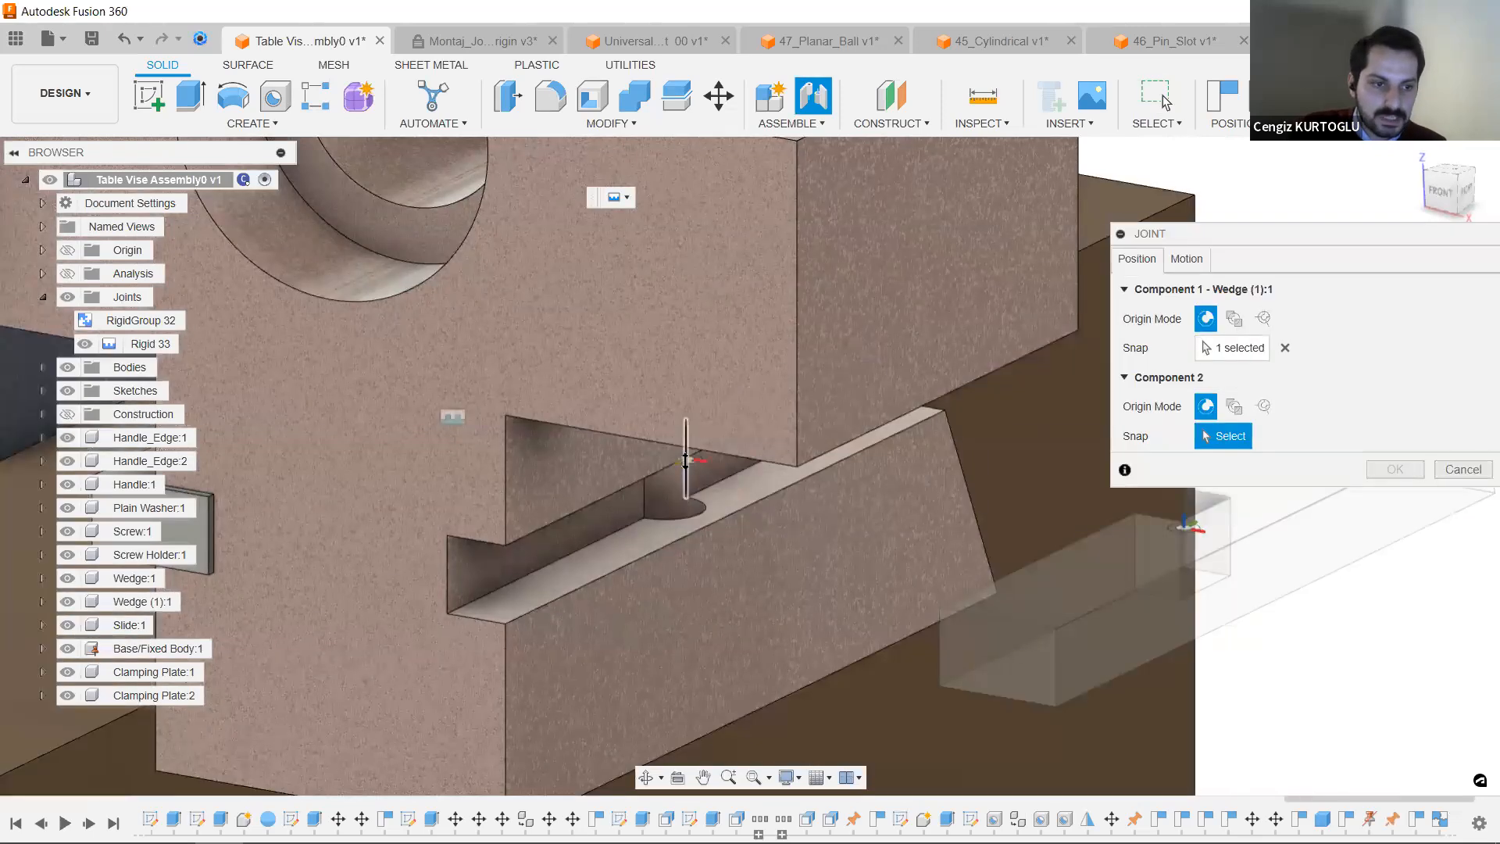
{"action": "left_click", "coordinate": [686, 461]}
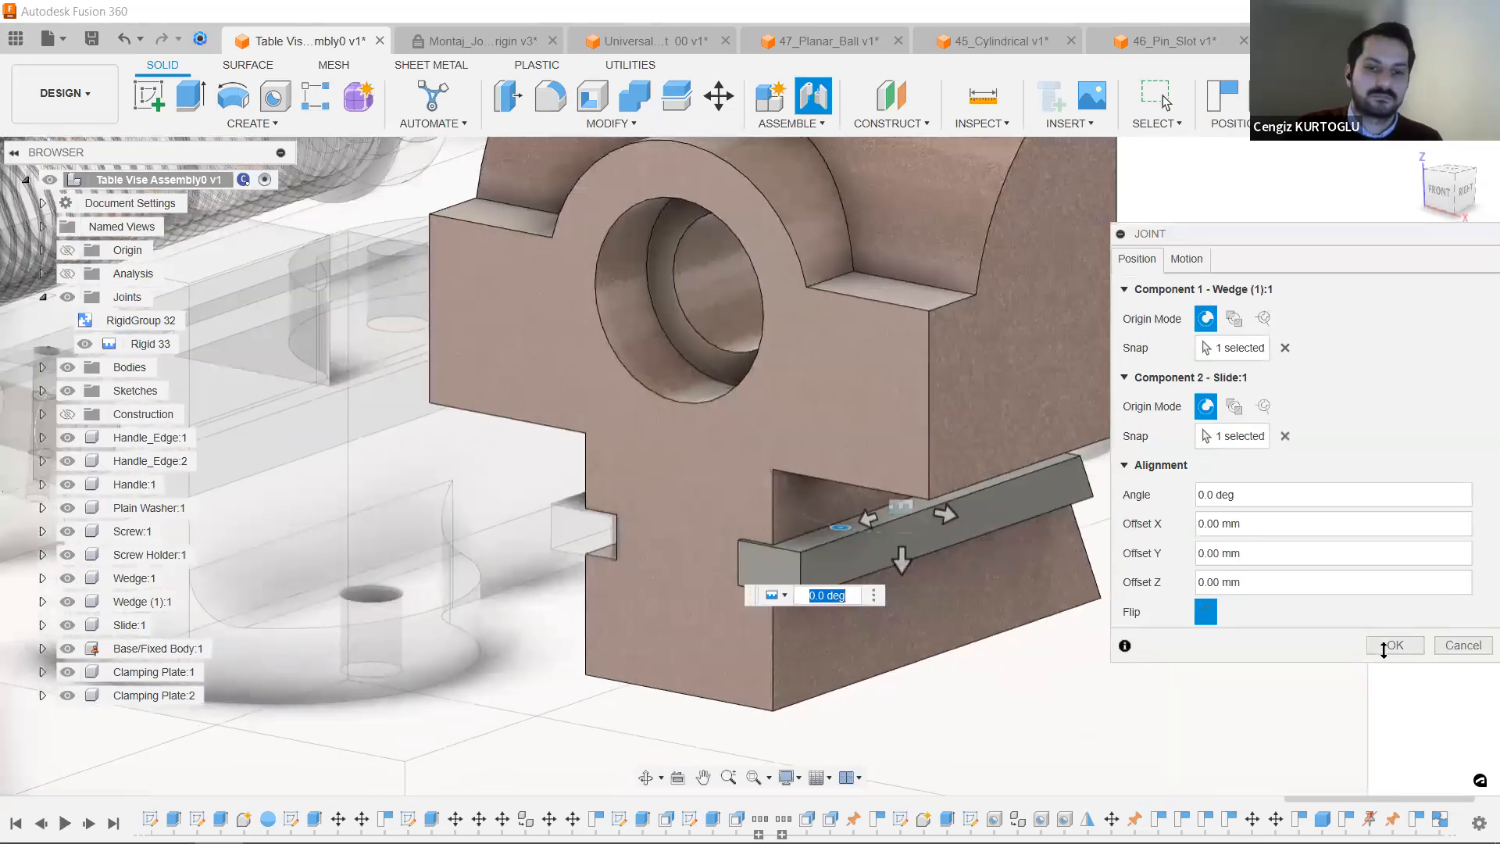
{"action": "left_click", "coordinate": [1393, 644]}
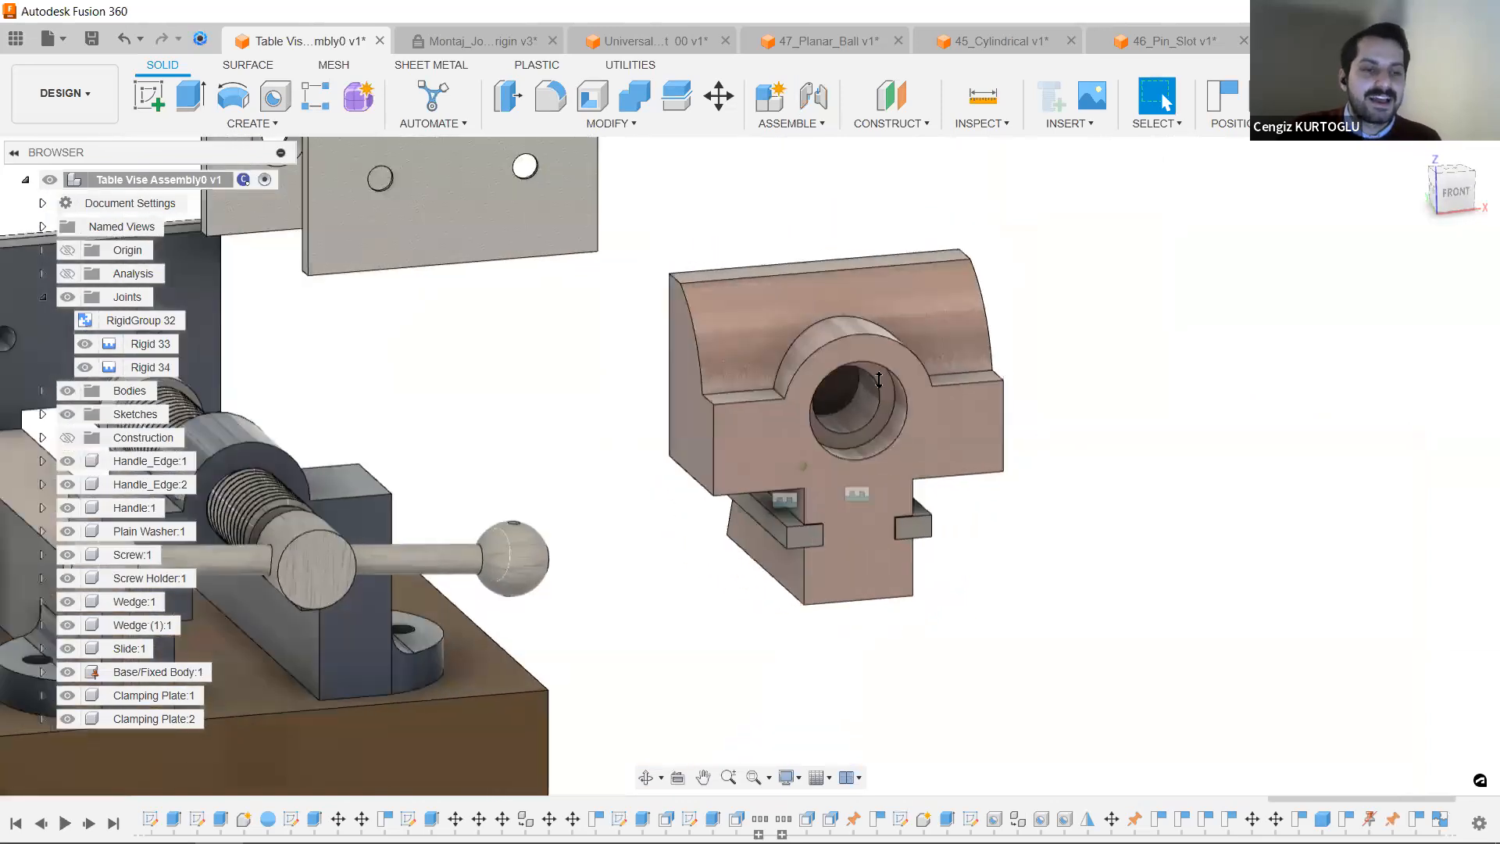
Start a joint for Clamping Plate:2, snapping to the rim of a screw hole on its smooth back face.
{"action": "left_click", "coordinate": [493, 270]}
{"action": "middle_click_drag", "start_coordinate": [493, 270], "coordinate": [1005, 258]}
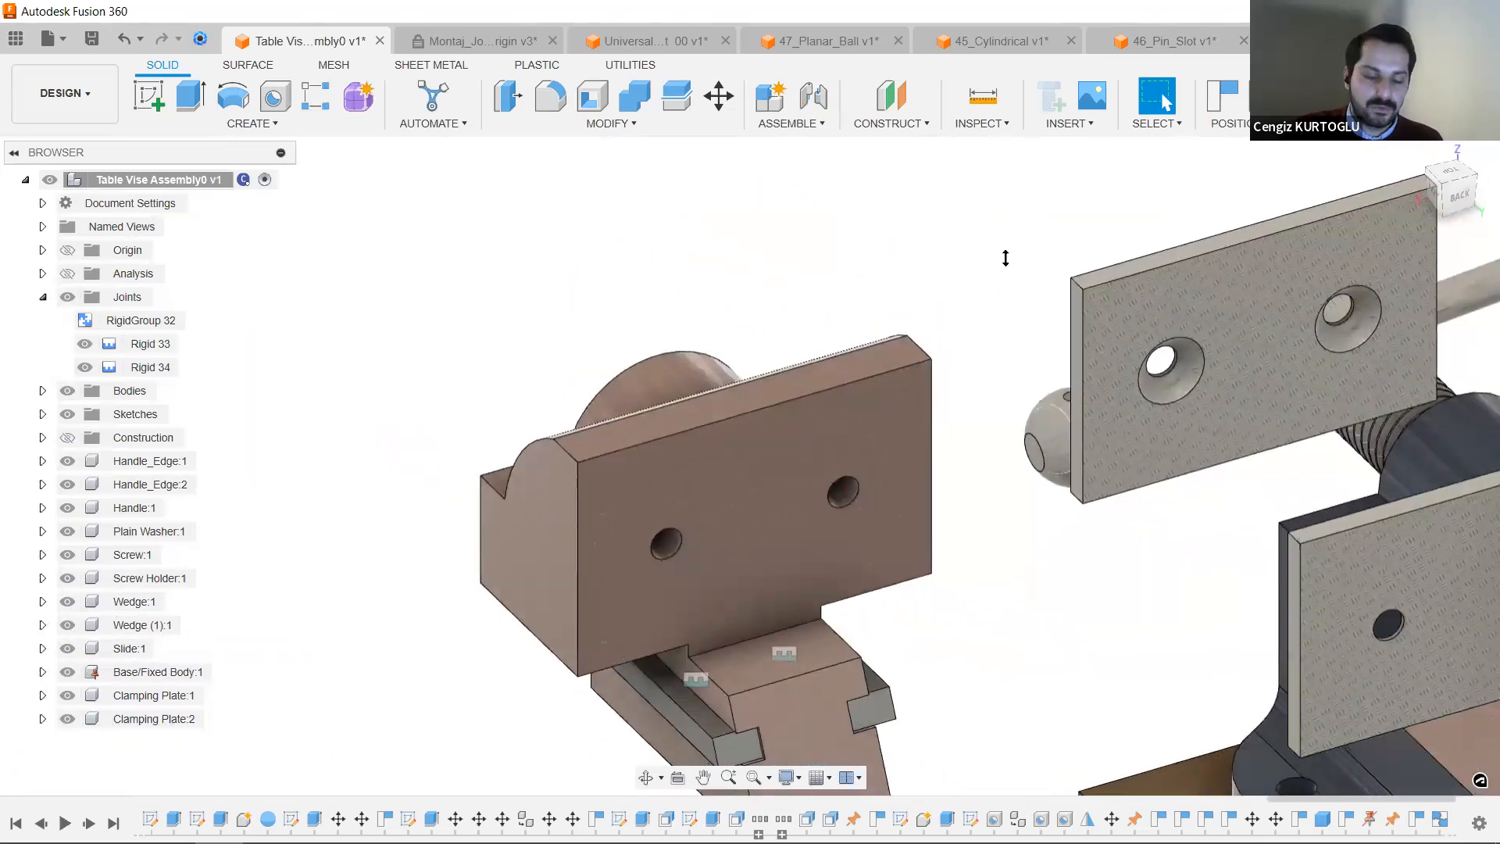
{"action": "key", "text": "j"}
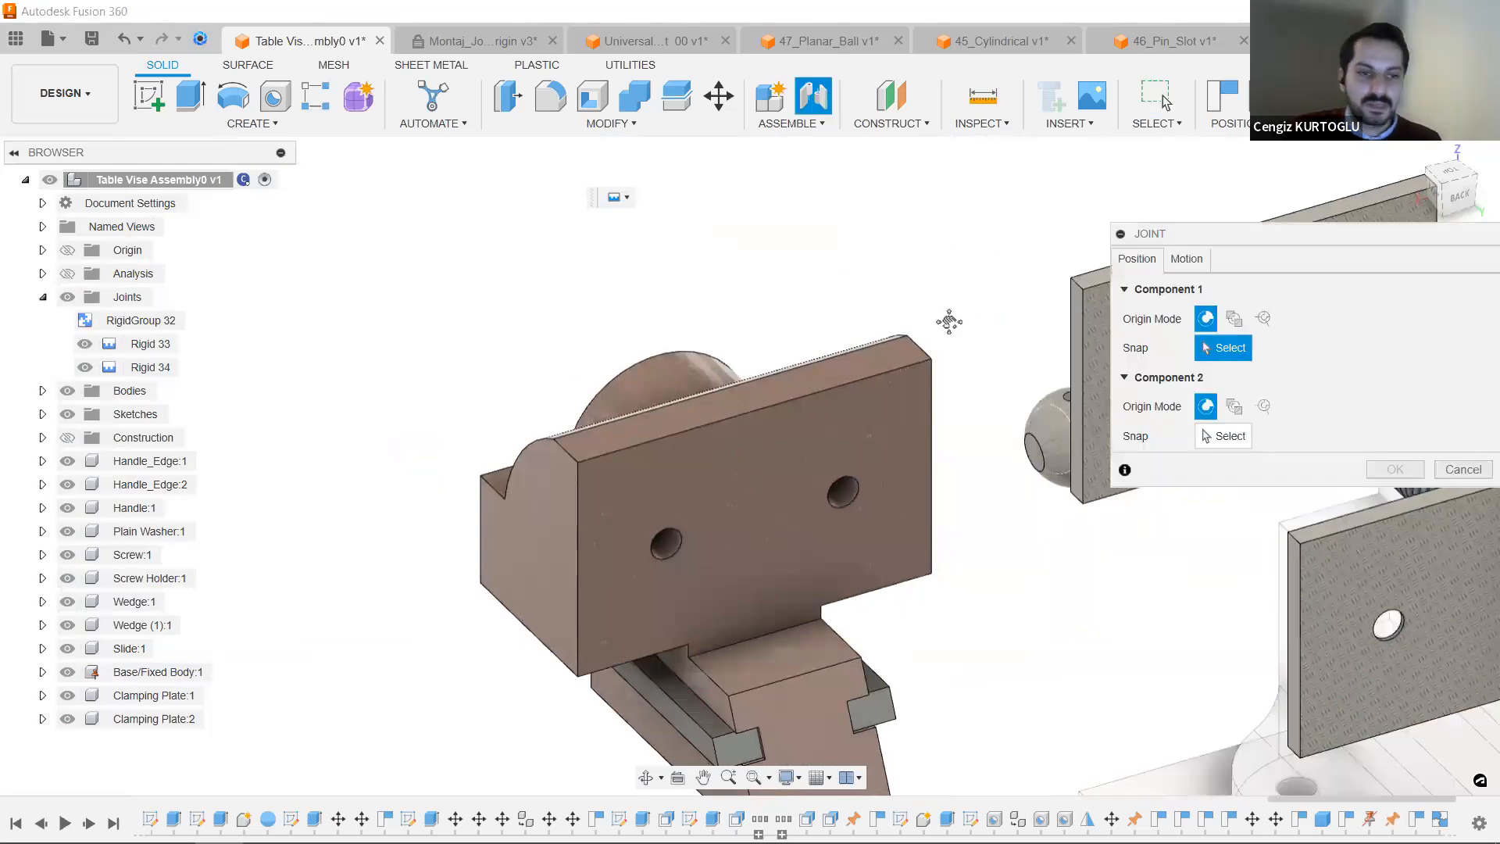
{"action": "middle_click_drag", "start_coordinate": [949, 322], "coordinate": [764, 302]}
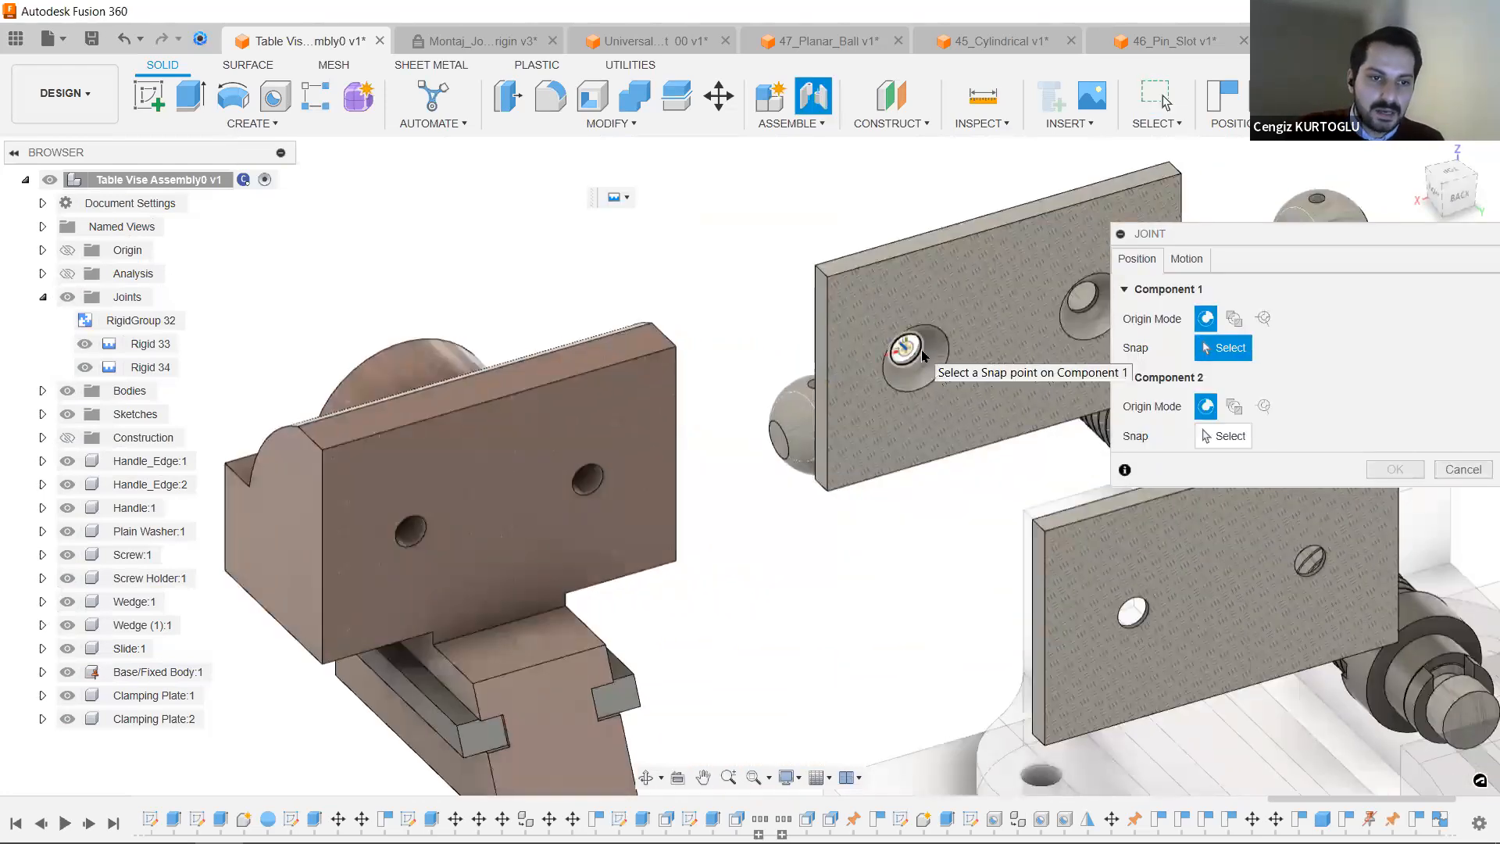
{"action": "middle_click_drag", "start_coordinate": [920, 350], "coordinate": [917, 345], "text": "shift"}
{"action": "middle_click_drag", "start_coordinate": [881, 265], "coordinate": [942, 265], "text": "shift"}
{"action": "scroll", "coordinate": [940, 267], "scroll_direction": "up", "scroll_amount": 5}
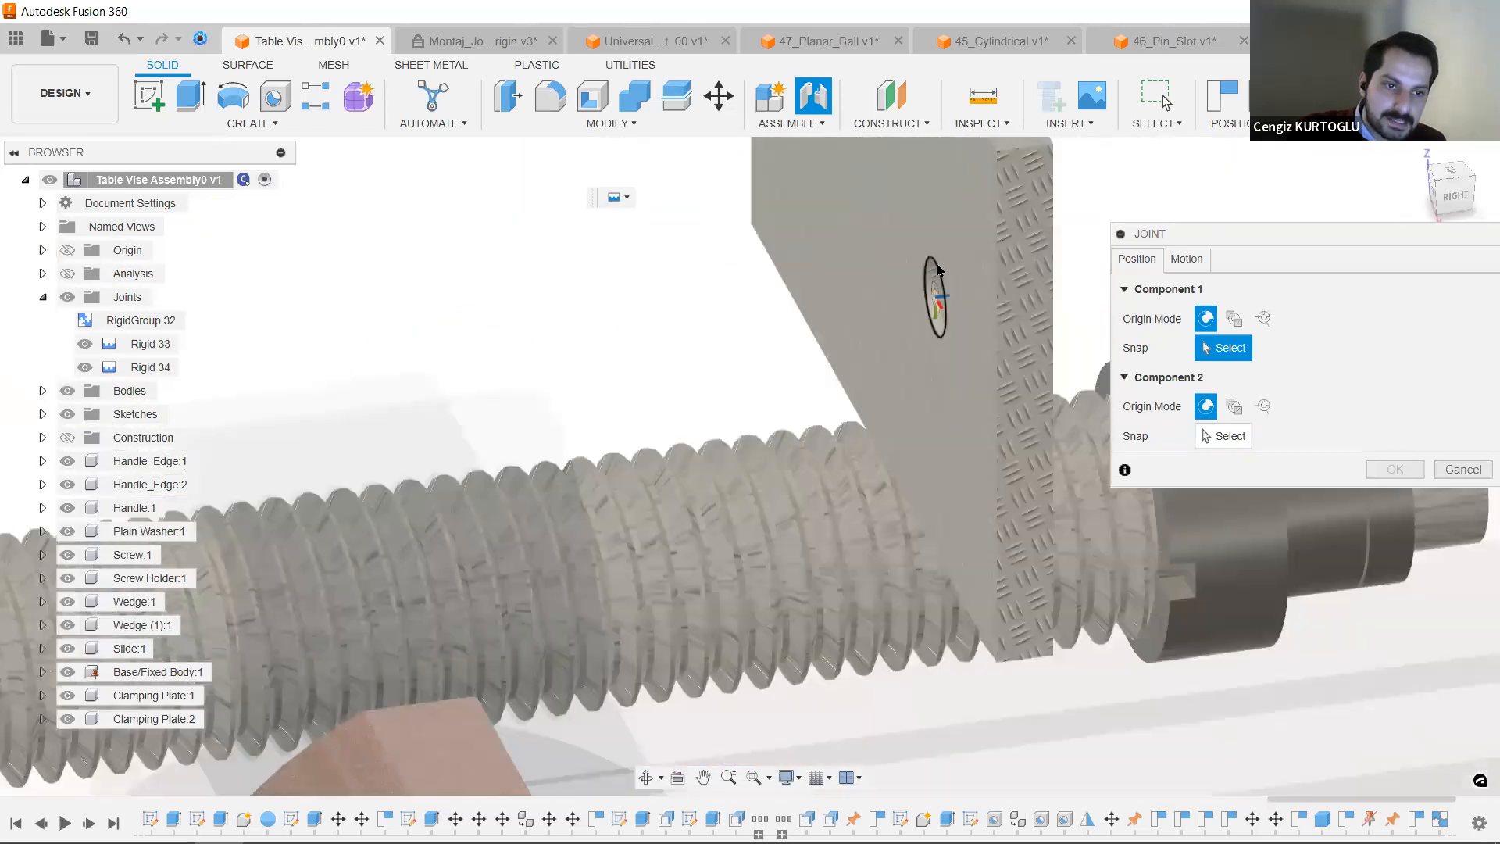
{"action": "left_click", "coordinate": [936, 268]}
Fix Clamping Plate:2 to Slide:1 with a Rigid joint, snapping to the matching screw hole rim on the slide's flat front face.
{"action": "scroll", "coordinate": [935, 269], "scroll_direction": "down", "scroll_amount": 5}
{"action": "middle_click_drag", "start_coordinate": [936, 269], "coordinate": [390, 646], "text": "shift"}
{"action": "scroll", "coordinate": [422, 658], "scroll_direction": "up", "scroll_amount": 4}
{"action": "scroll", "coordinate": [451, 663], "scroll_direction": "up", "scroll_amount": 5}
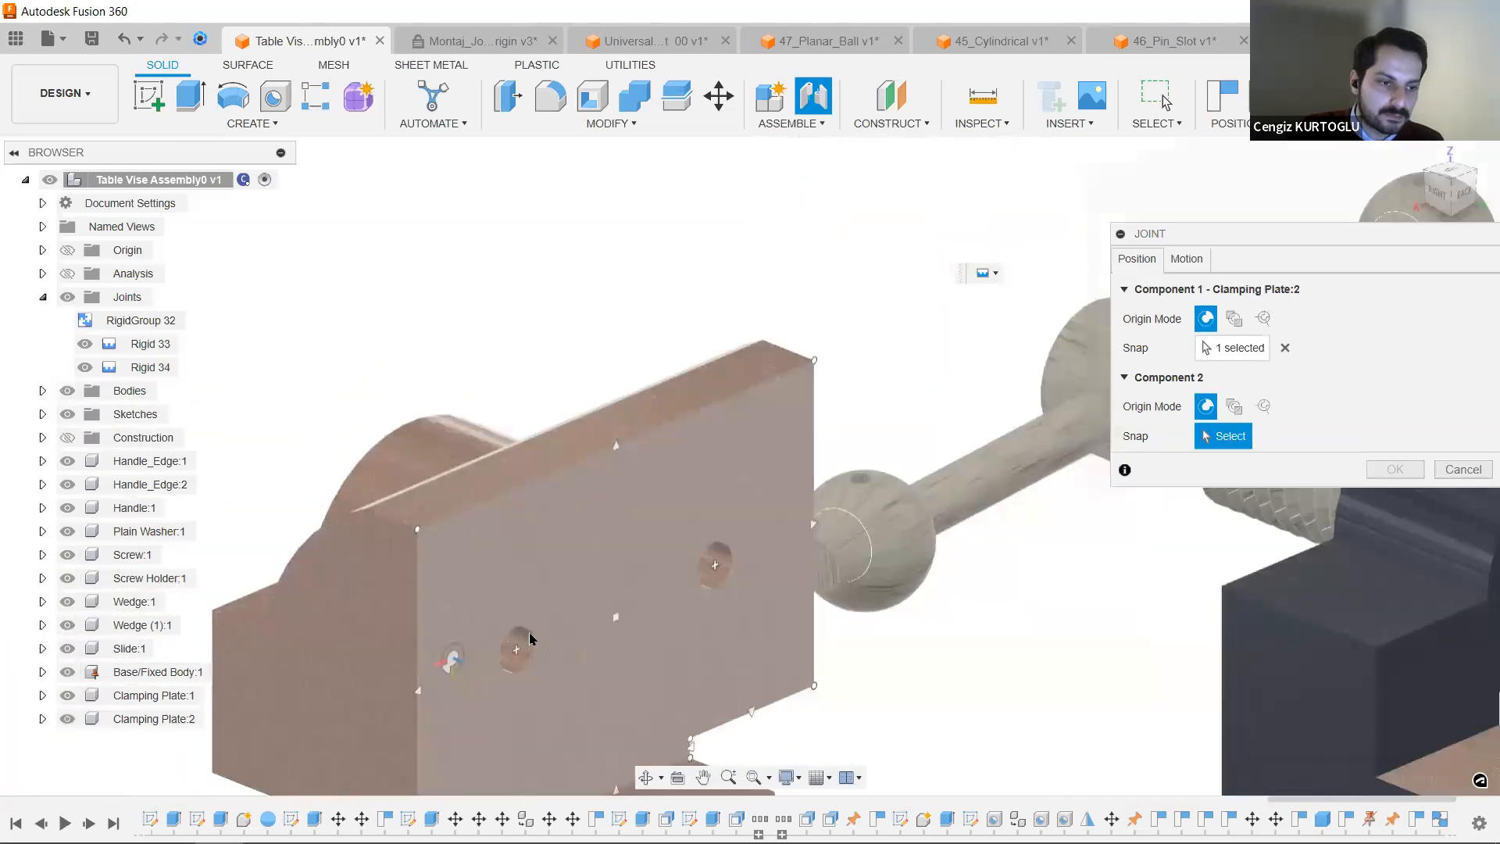
{"action": "left_click", "coordinate": [545, 611]}
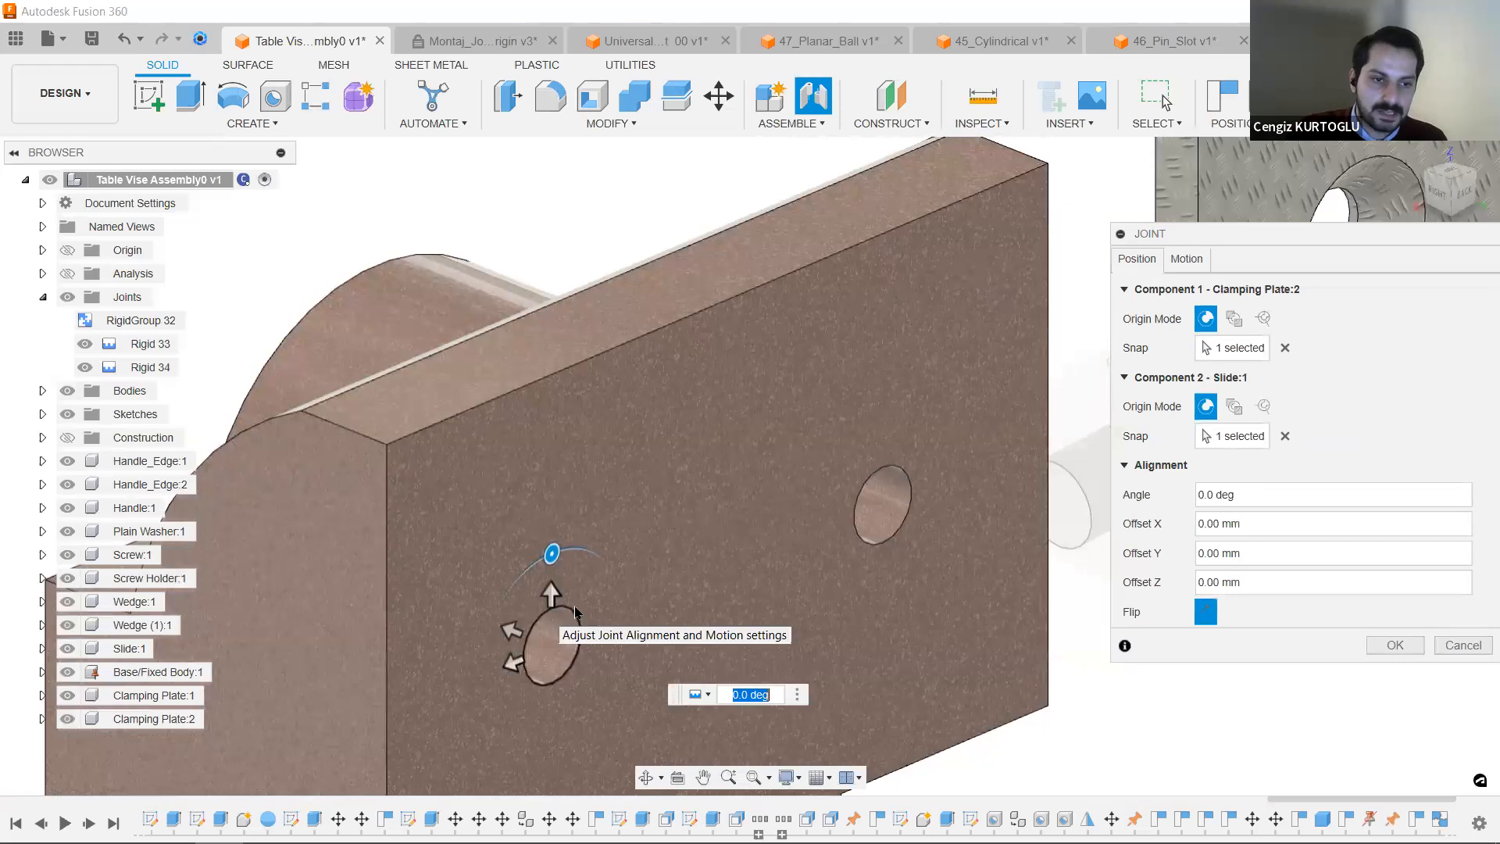
{"action": "scroll", "coordinate": [575, 606], "scroll_direction": "down", "scroll_amount": 5}
{"action": "scroll", "coordinate": [770, 539], "scroll_direction": "down", "scroll_amount": 2}
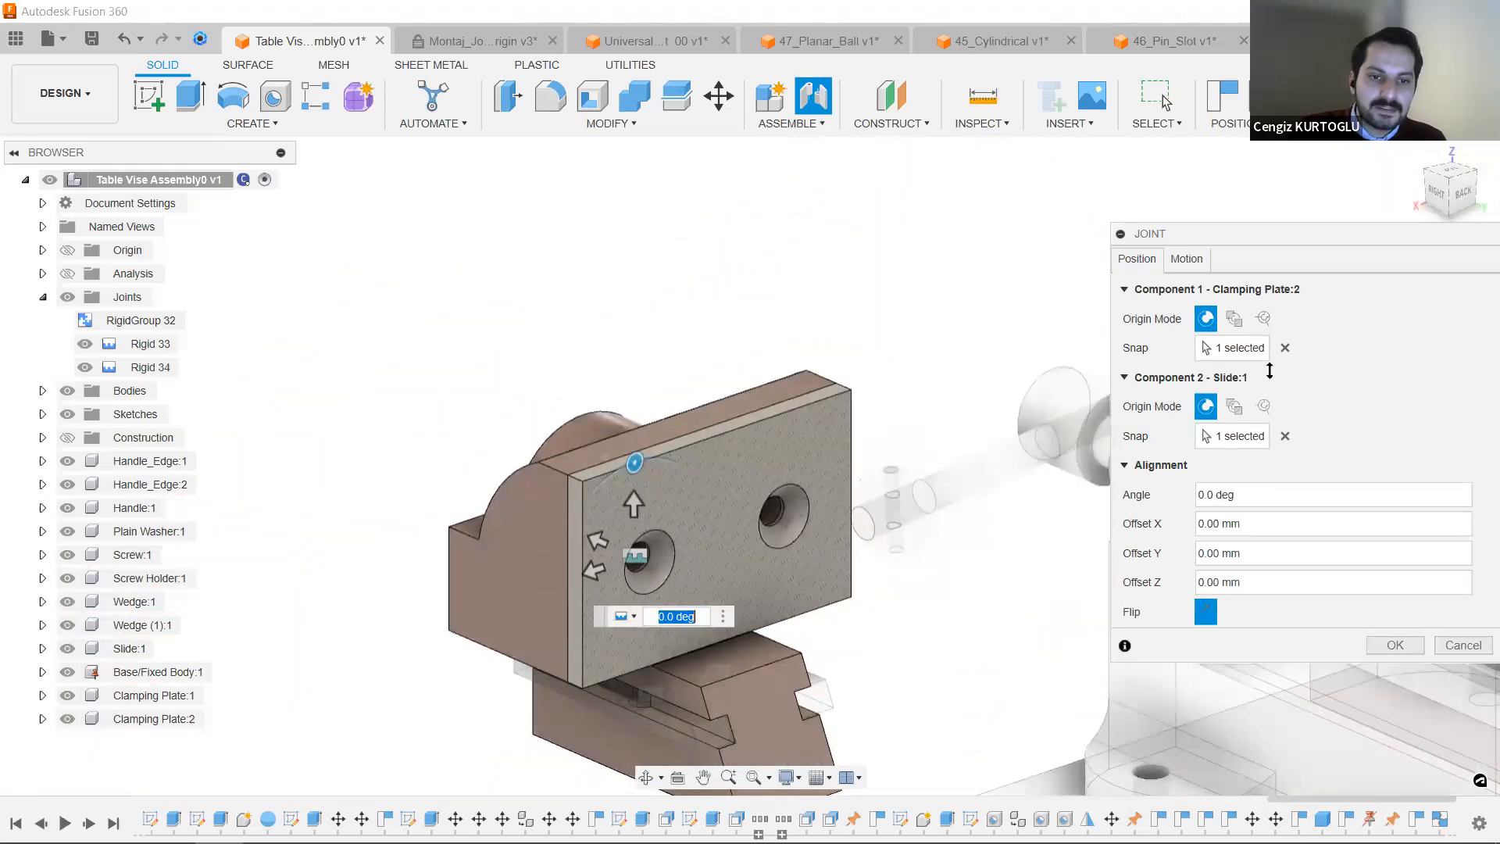
{"action": "left_click", "coordinate": [1186, 259]}
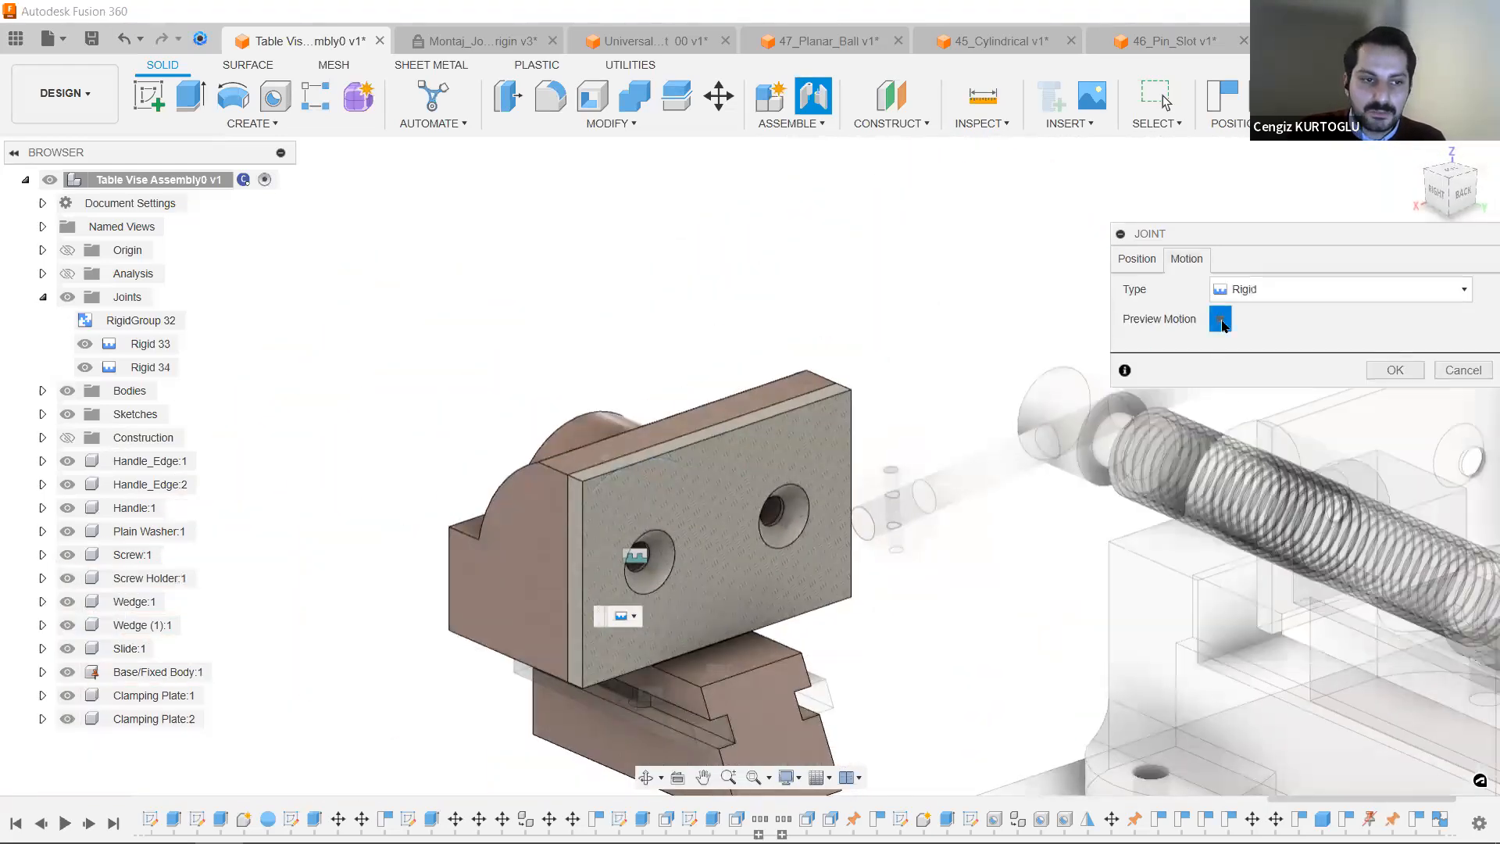
{"action": "left_click", "coordinate": [1394, 371]}
Start a joint for Clamping Plate:1, snapping to the rim of a screw hole on its smooth back face.
{"action": "scroll", "coordinate": [963, 506], "scroll_direction": "down", "scroll_amount": 2}
{"action": "middle_click_drag", "start_coordinate": [963, 506], "coordinate": [1145, 537], "text": "shift"}
{"action": "scroll", "coordinate": [1048, 305], "scroll_direction": "up", "scroll_amount": 3}
{"action": "key", "text": "j"}
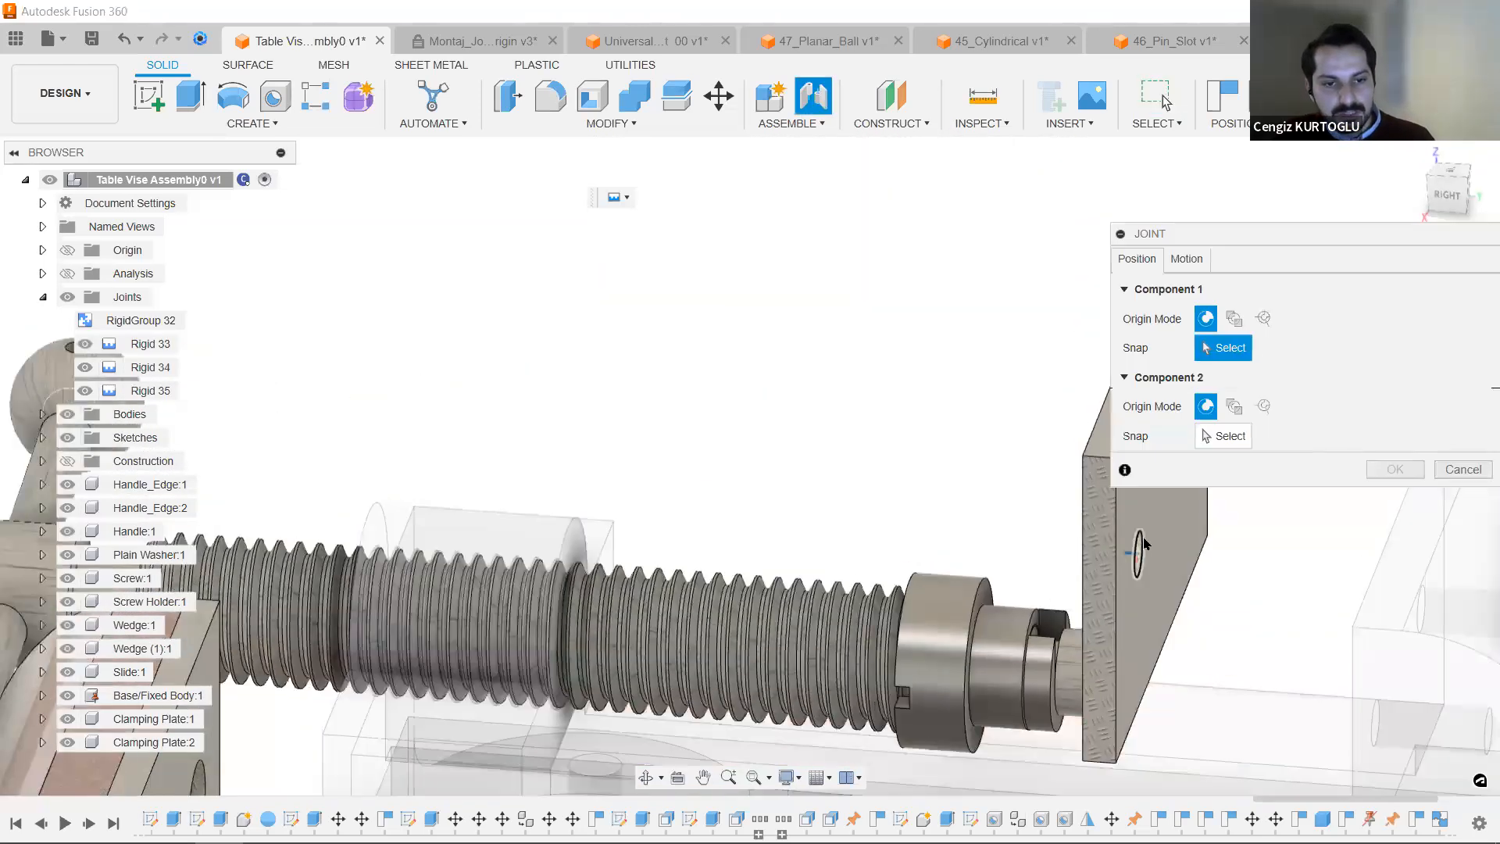
{"action": "left_click", "coordinate": [1145, 543]}
{"action": "scroll", "coordinate": [1145, 542], "scroll_direction": "up", "scroll_amount": 3}
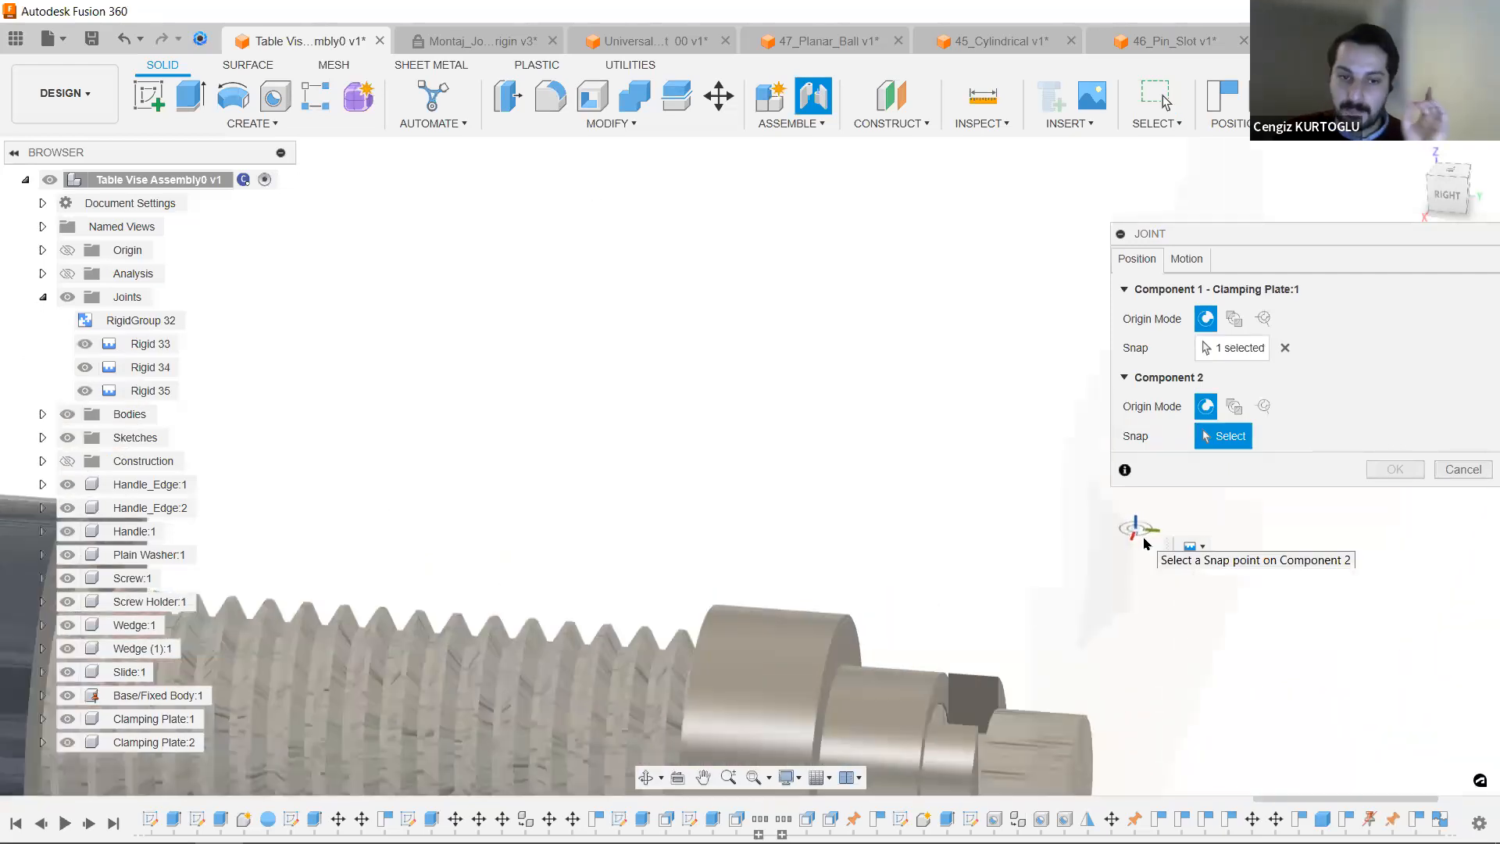
{"action": "middle_click_drag", "start_coordinate": [940, 499], "coordinate": [961, 529]}
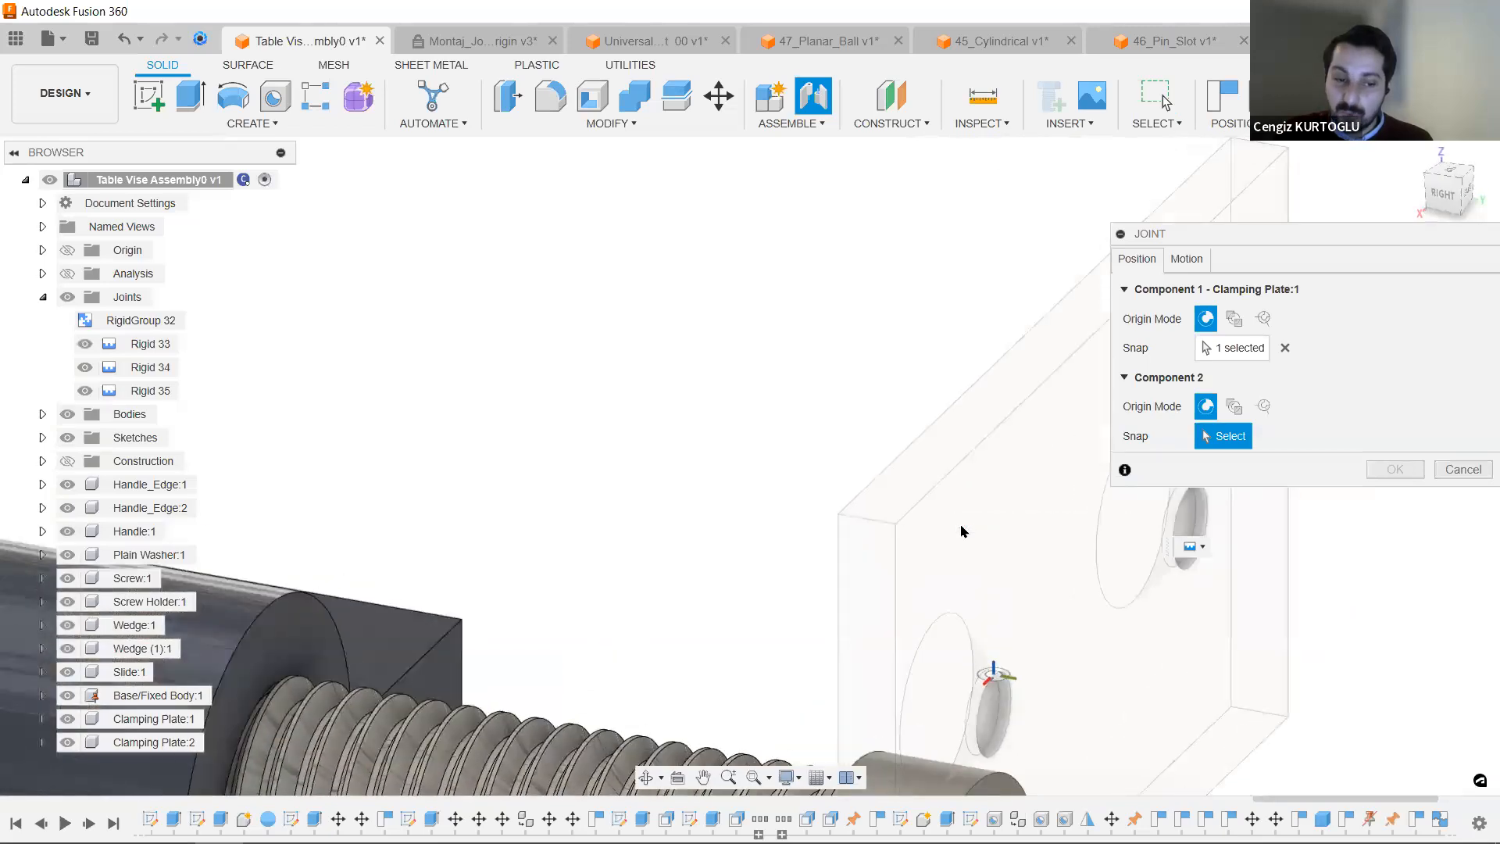
{"action": "scroll", "coordinate": [961, 528], "scroll_direction": "down", "scroll_amount": 2}
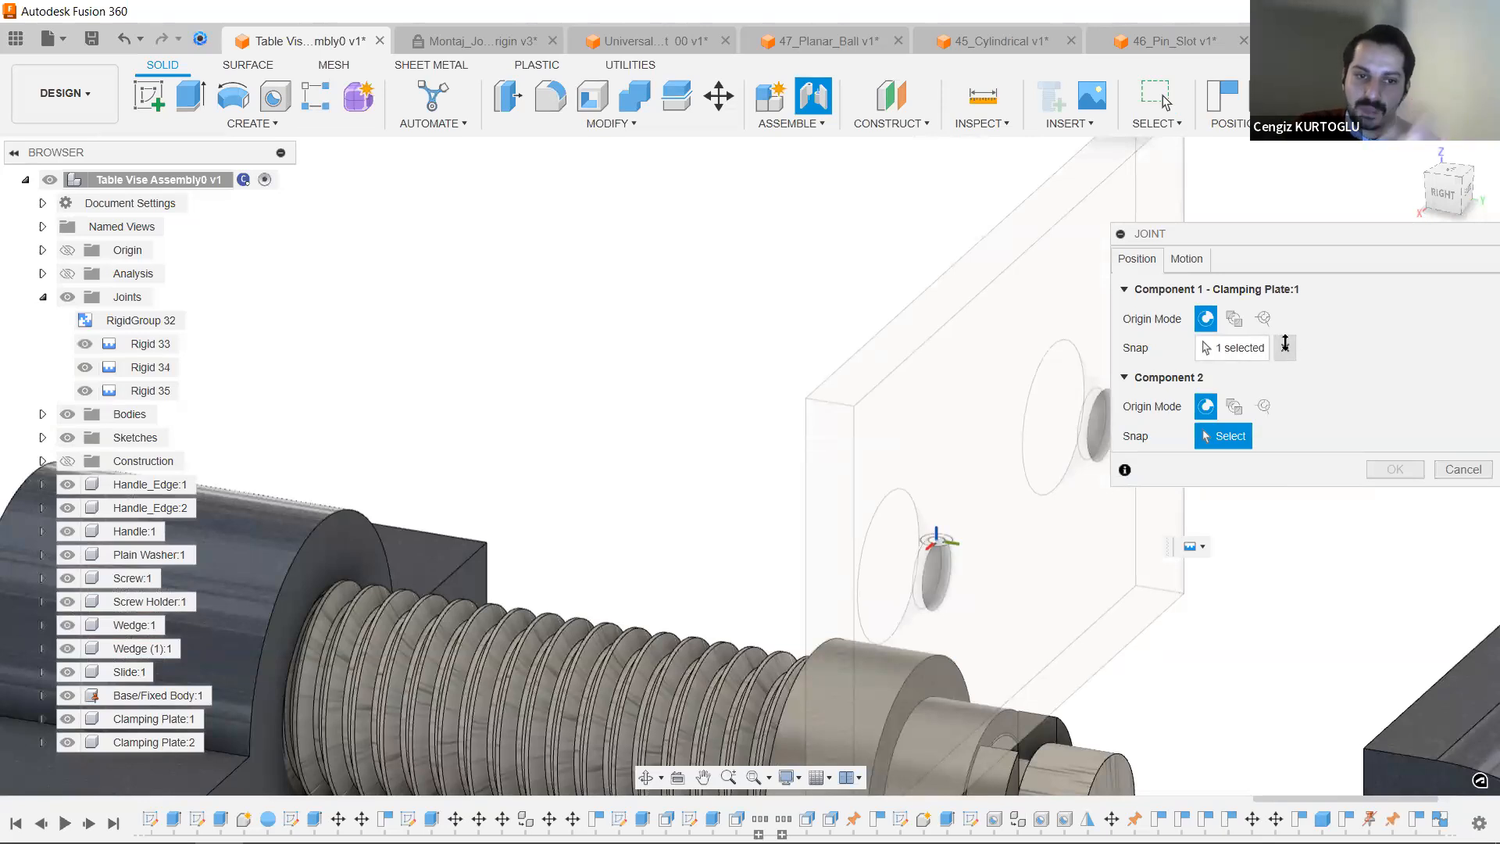
{"action": "left_click", "coordinate": [950, 550]}
Complete a Rigid joint for Clamping Plate:1 by snapping it to the matching screw hole rim on Base/Fixed Body:1, previewing the motion first.
{"action": "middle_click_drag", "start_coordinate": [948, 550], "coordinate": [463, 506], "text": "shift"}
{"action": "scroll", "coordinate": [475, 457], "scroll_direction": "up", "scroll_amount": 2}
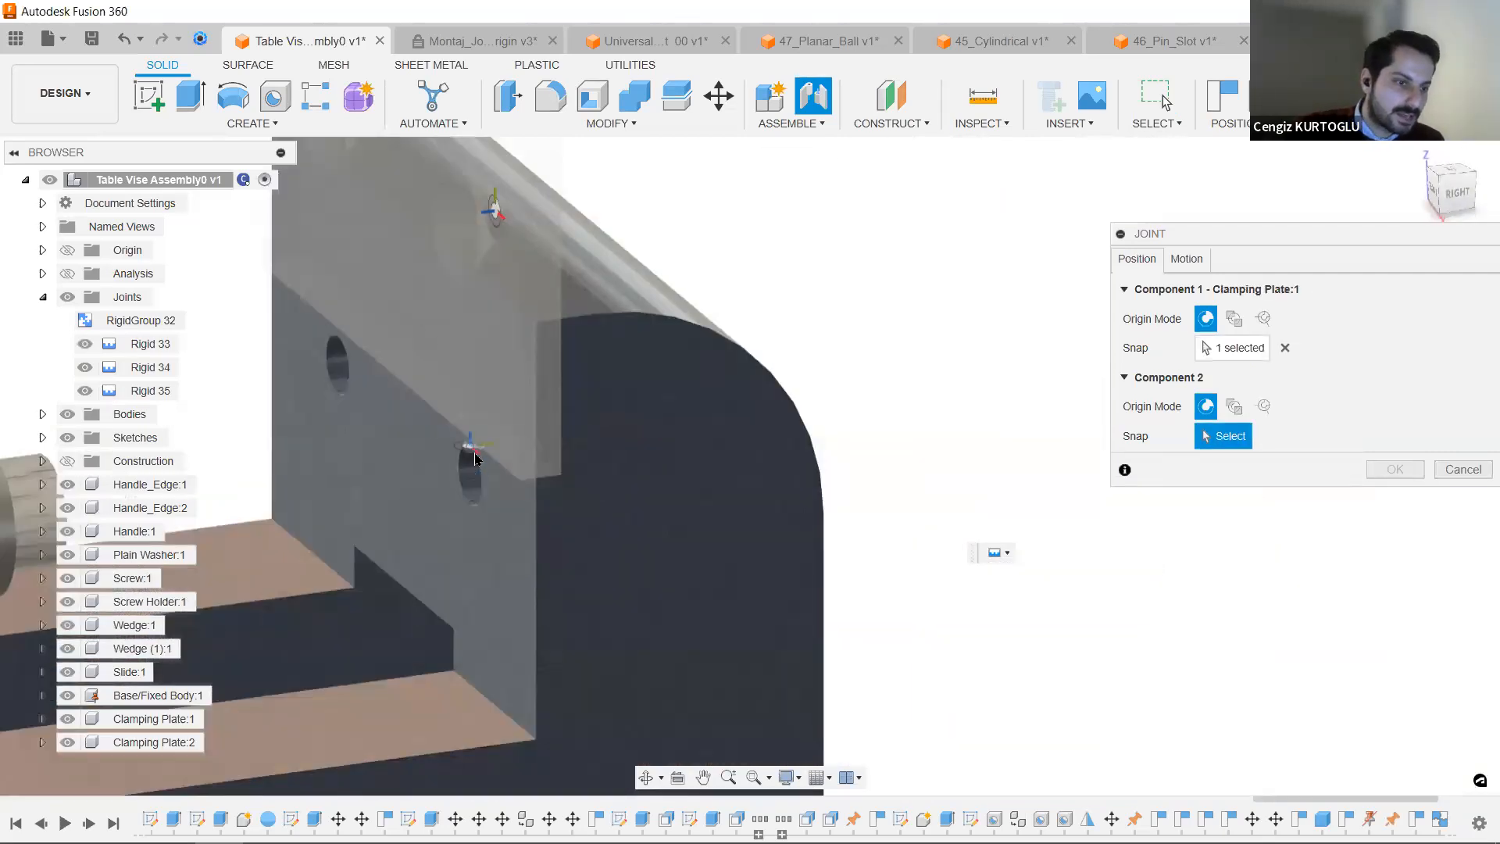
{"action": "scroll", "coordinate": [475, 458], "scroll_direction": "up", "scroll_amount": 4}
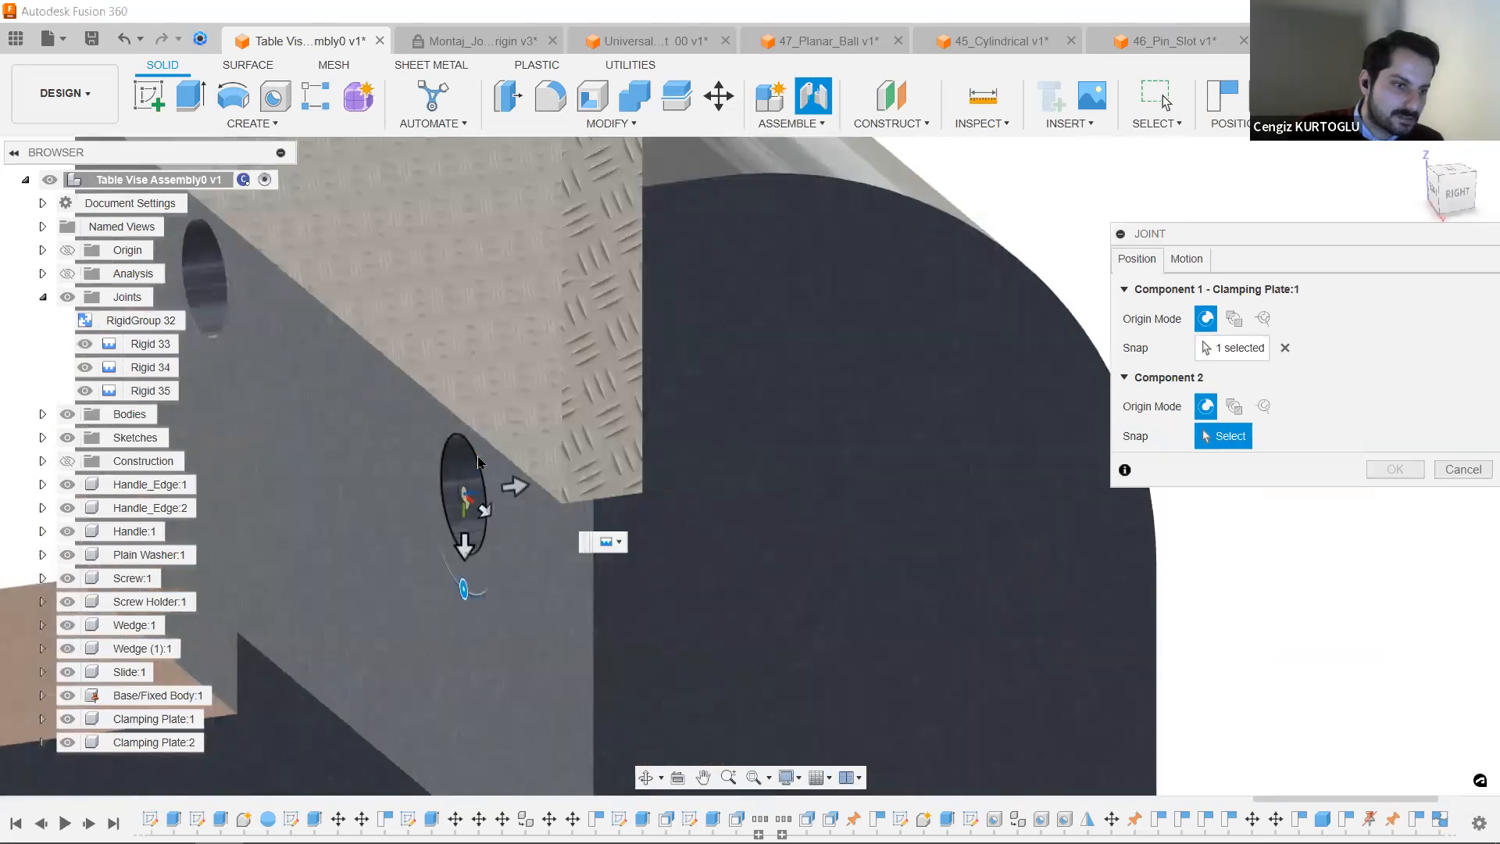
{"action": "left_click", "coordinate": [478, 461]}
{"action": "scroll", "coordinate": [476, 456], "scroll_direction": "down", "scroll_amount": 5}
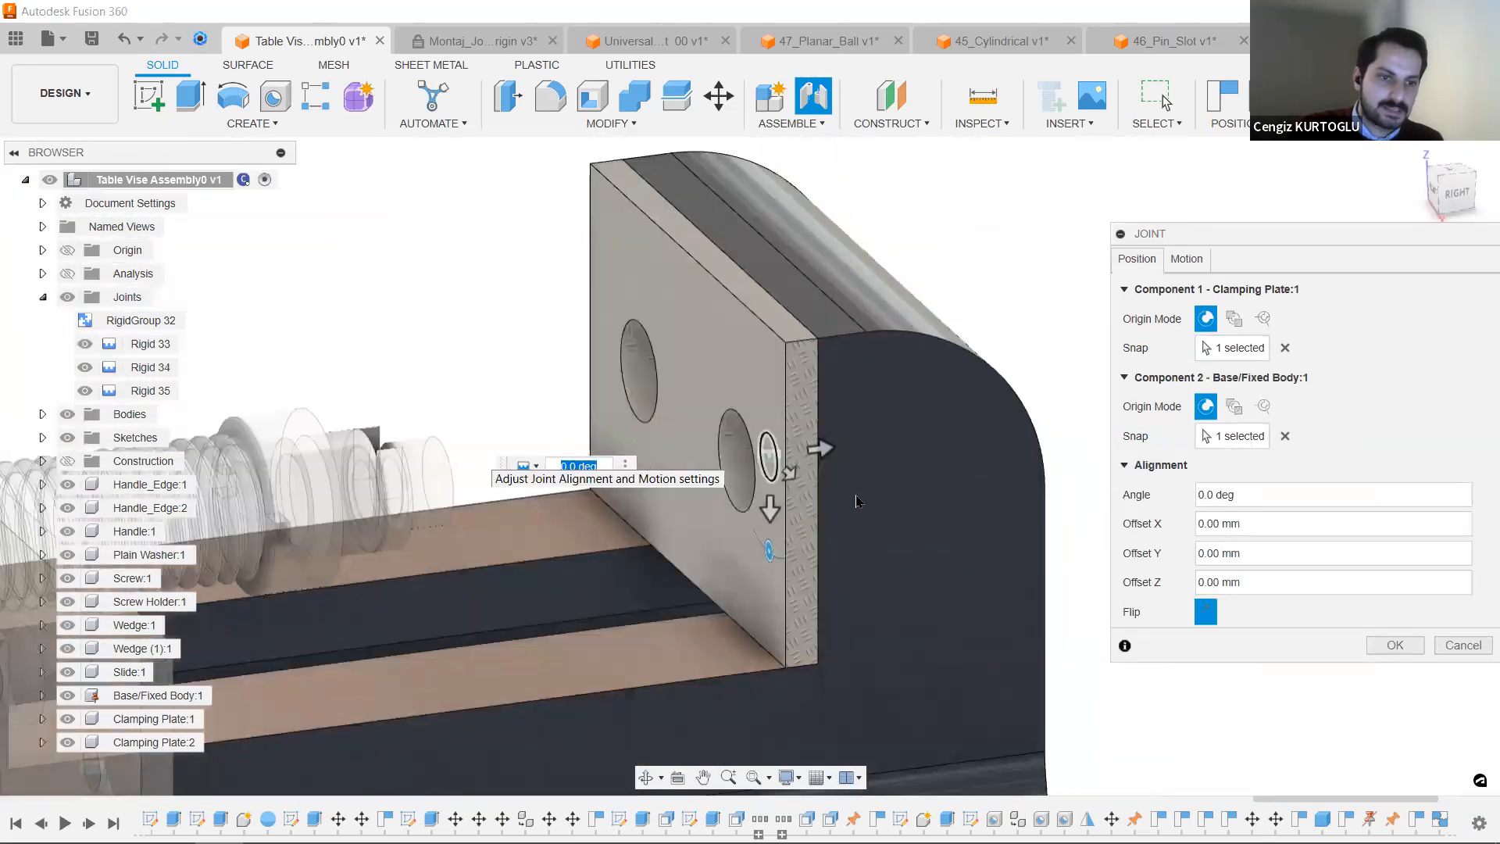
{"action": "left_click", "coordinate": [1187, 260]}
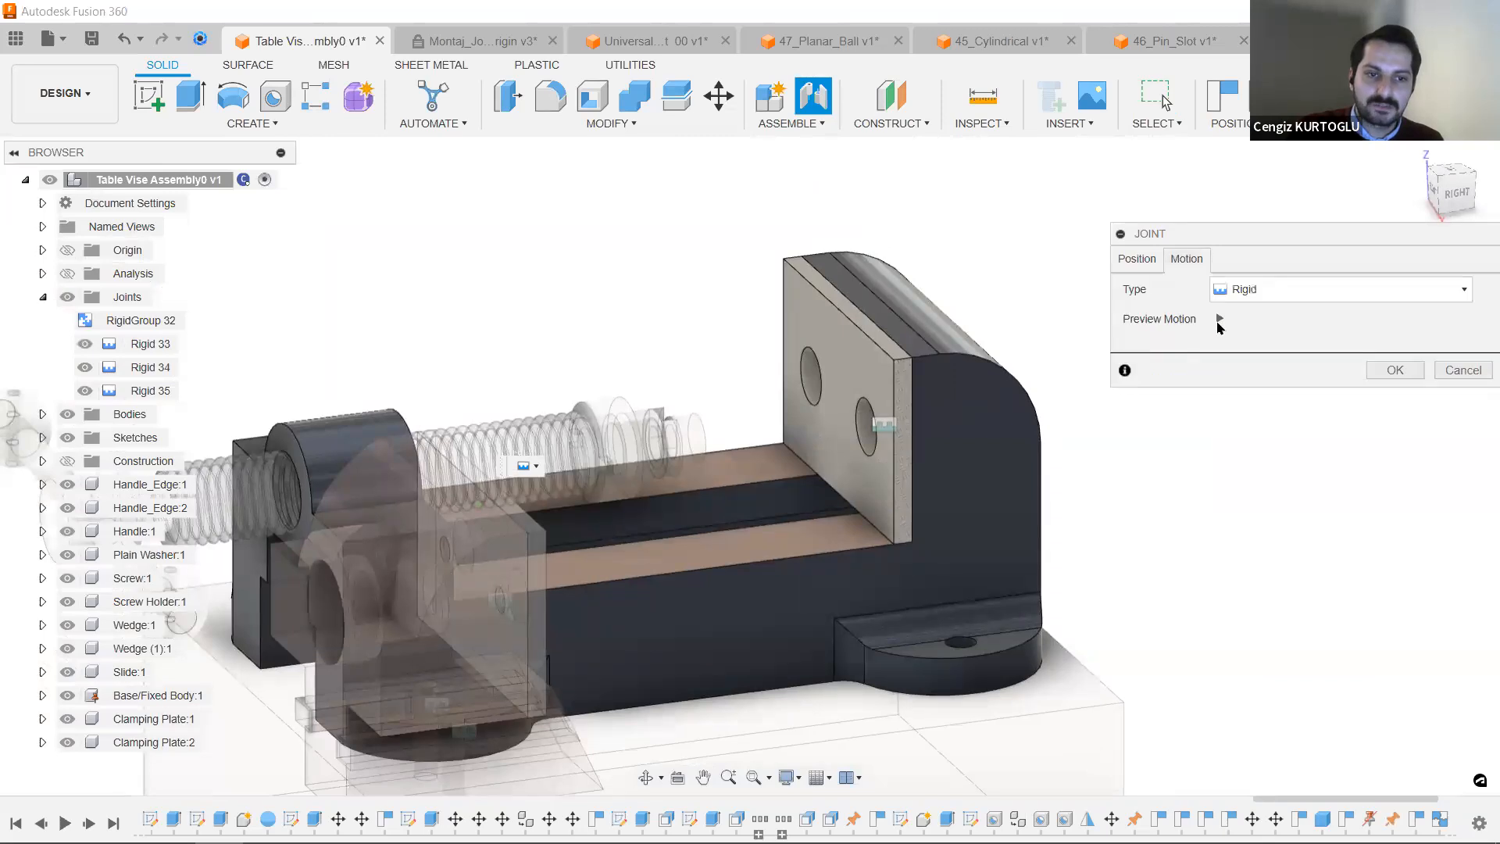
{"action": "left_click", "coordinate": [1220, 321]}
{"action": "left_click", "coordinate": [1394, 373]}
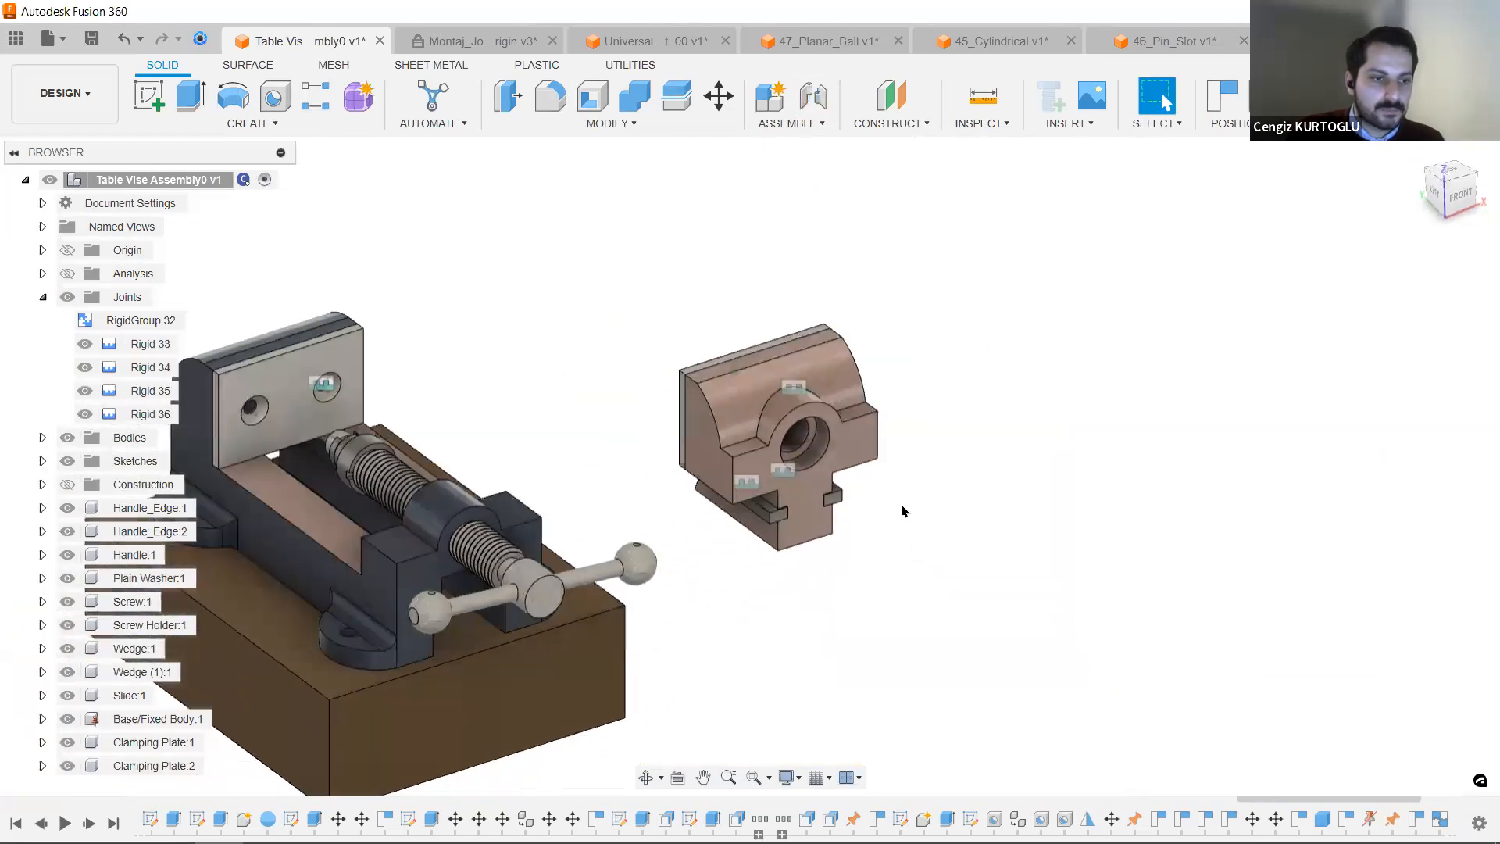
Move the joined slide, wedges and clamping plate together closer to the fixed body.
{"action": "left_click_drag", "start_coordinate": [756, 378], "coordinate": [765, 378]}
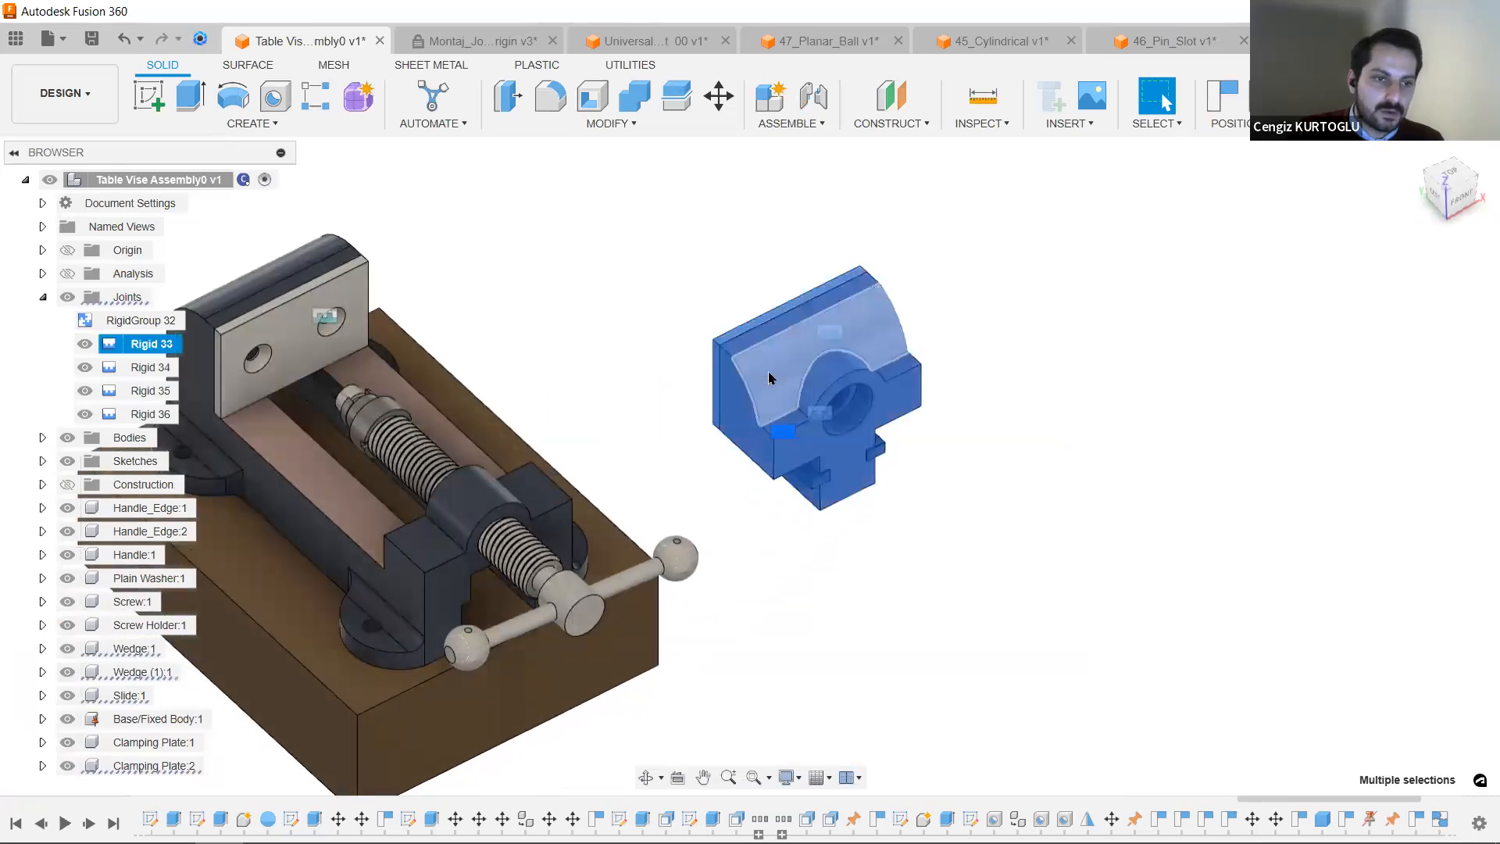
{"action": "left_click_drag", "start_coordinate": [698, 345], "coordinate": [522, 307]}
{"action": "middle_click_drag", "start_coordinate": [522, 307], "coordinate": [559, 460], "text": "shift"}
{"action": "scroll", "coordinate": [596, 549], "scroll_direction": "up", "scroll_amount": 5}
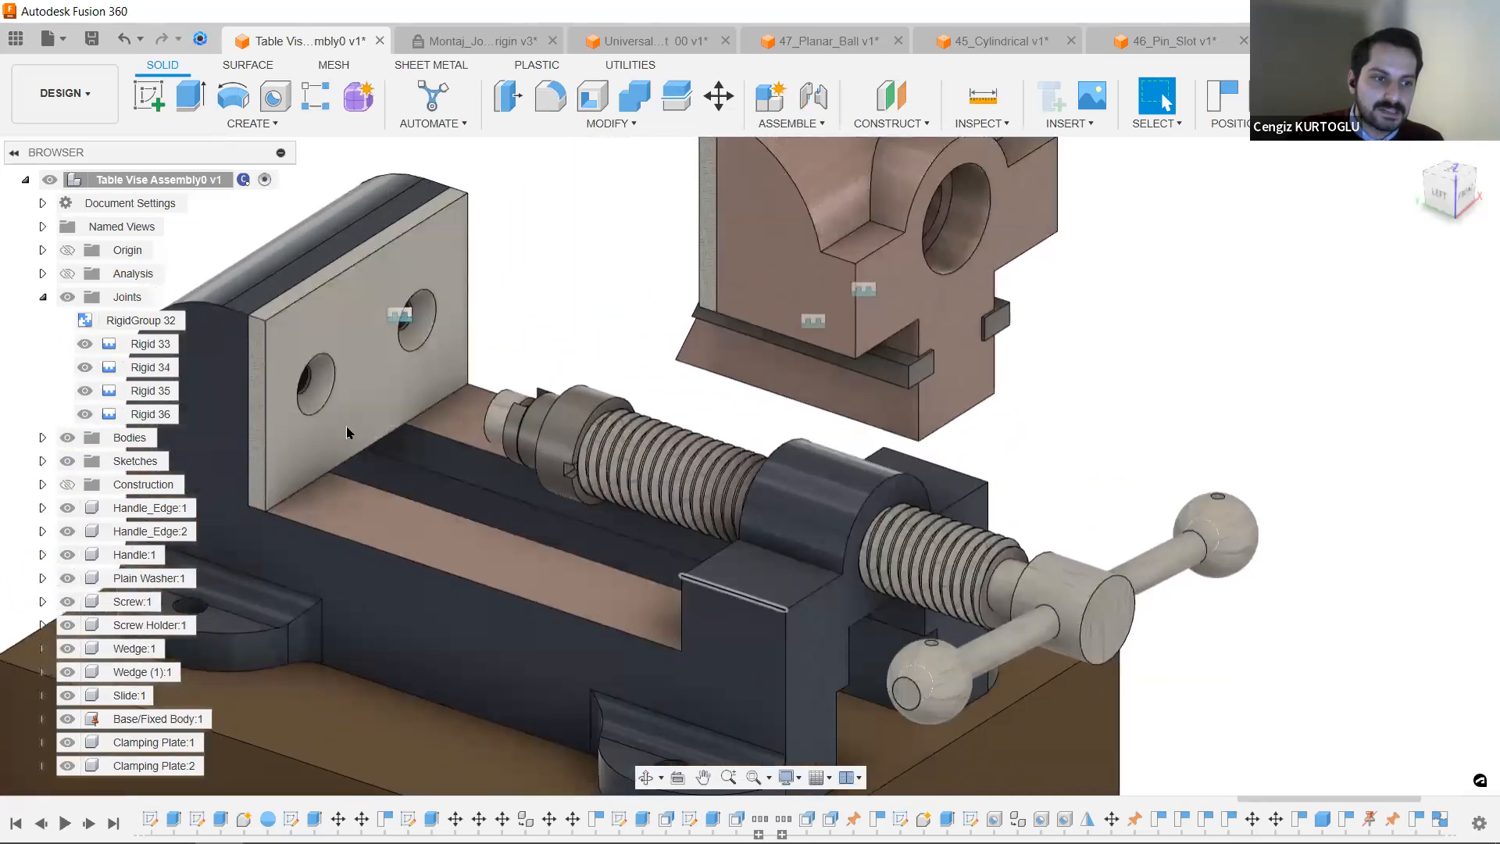
Examine the slide's face above the wedge and the long rail edge of the fixed body as mating geometry.
{"action": "middle_click_drag", "start_coordinate": [777, 589], "coordinate": [895, 600]}
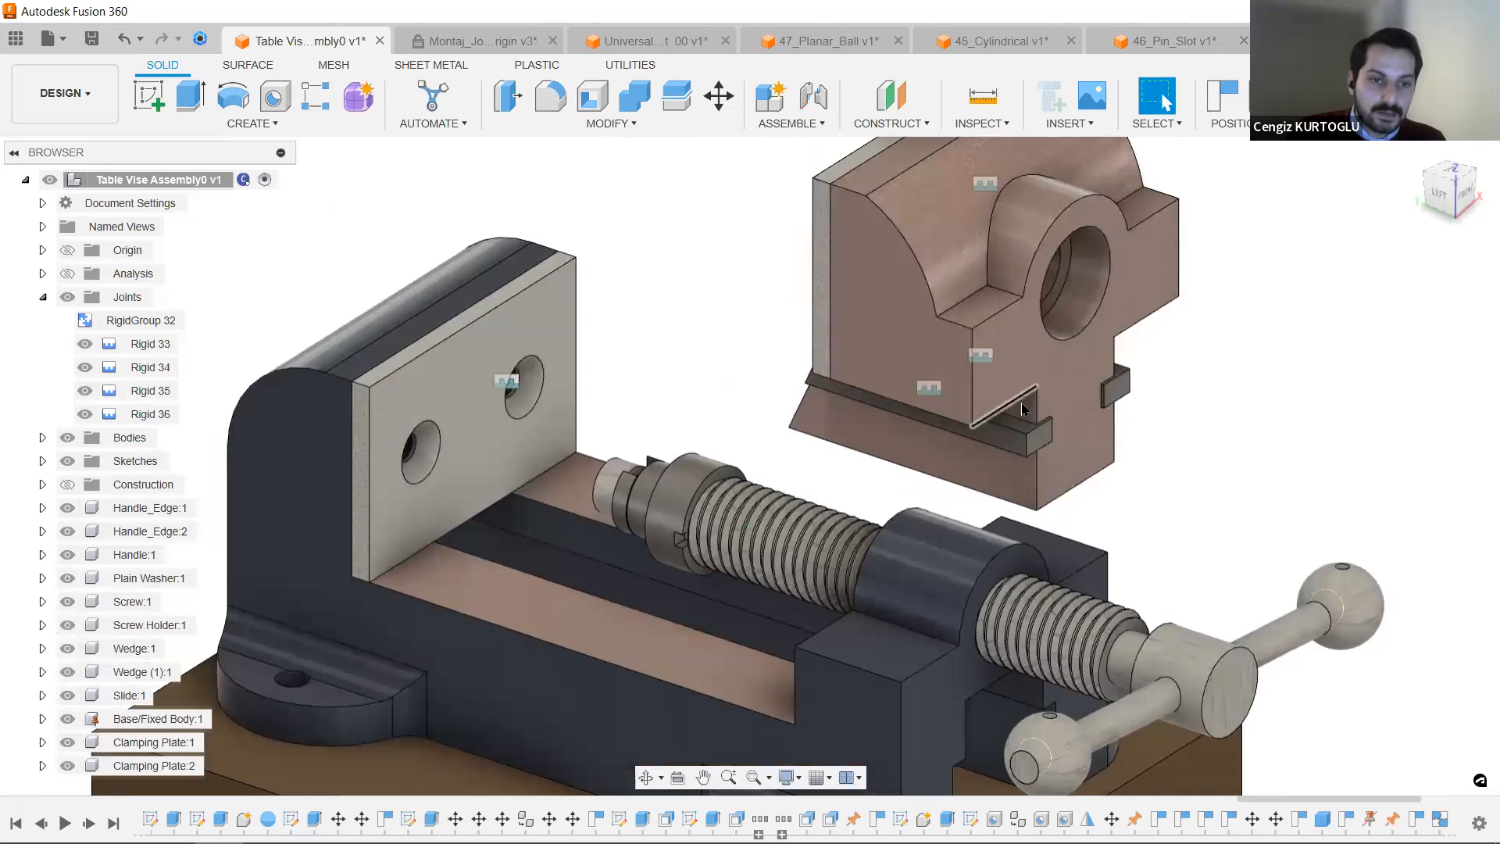
{"action": "middle_click_drag", "start_coordinate": [1025, 402], "coordinate": [992, 406], "text": "shift"}
{"action": "left_click", "coordinate": [1024, 434]}
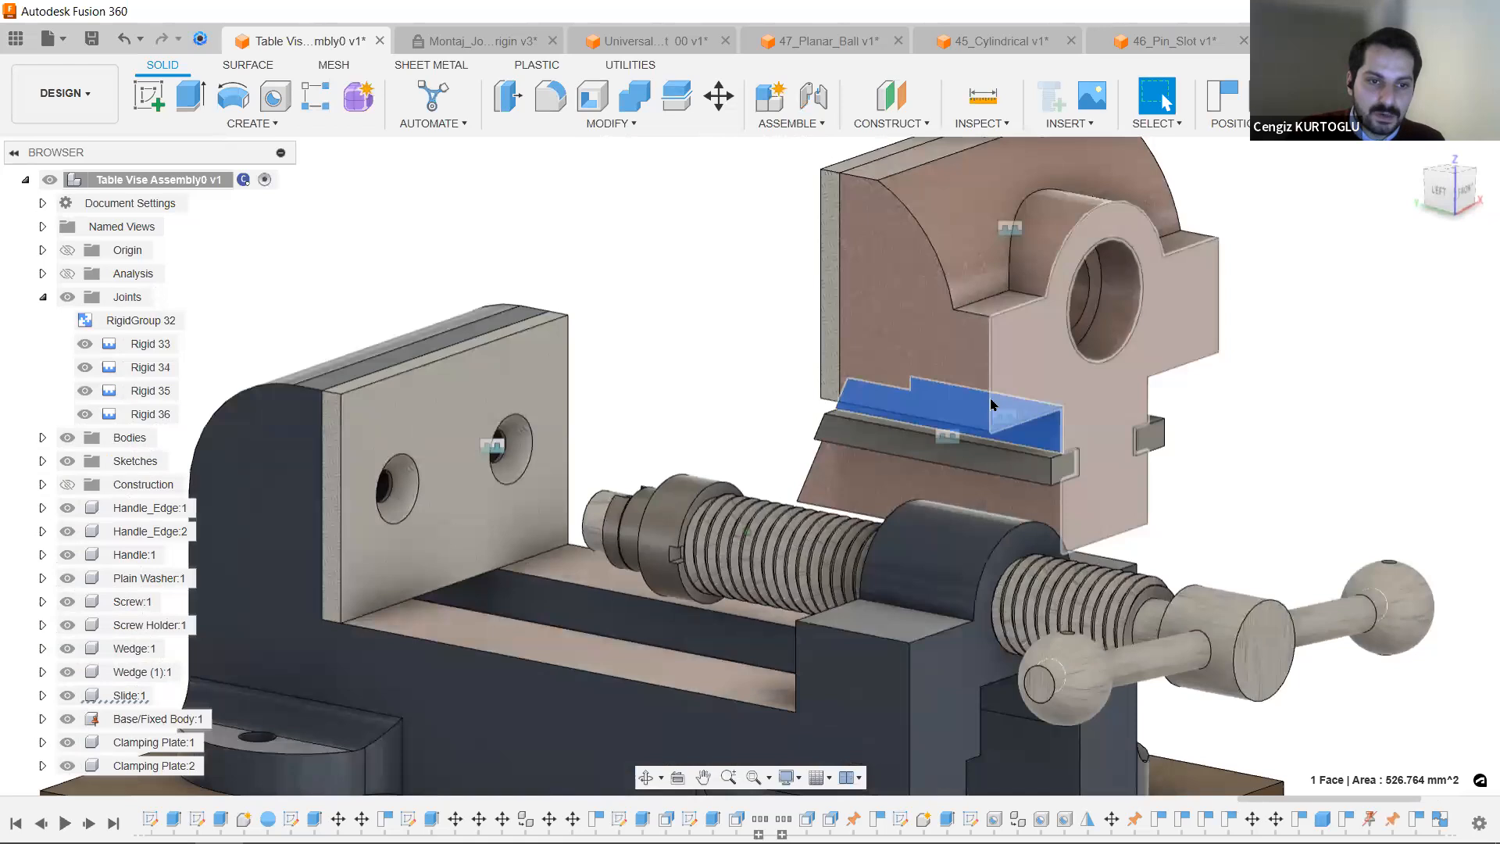
{"action": "middle_click_drag", "start_coordinate": [570, 644], "coordinate": [649, 639], "text": "shift"}
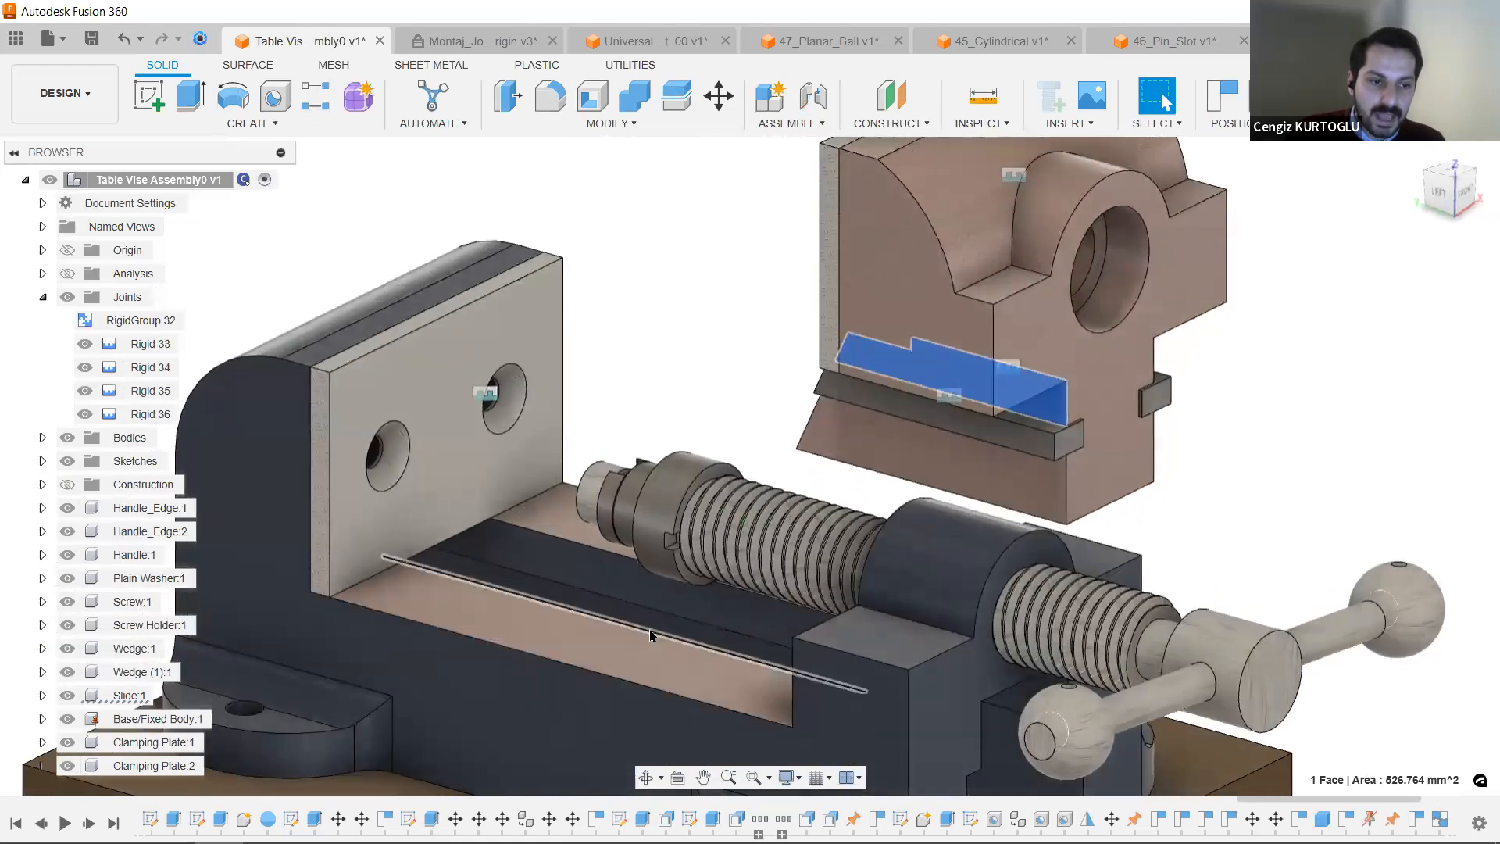
{"action": "left_click", "coordinate": [649, 636]}
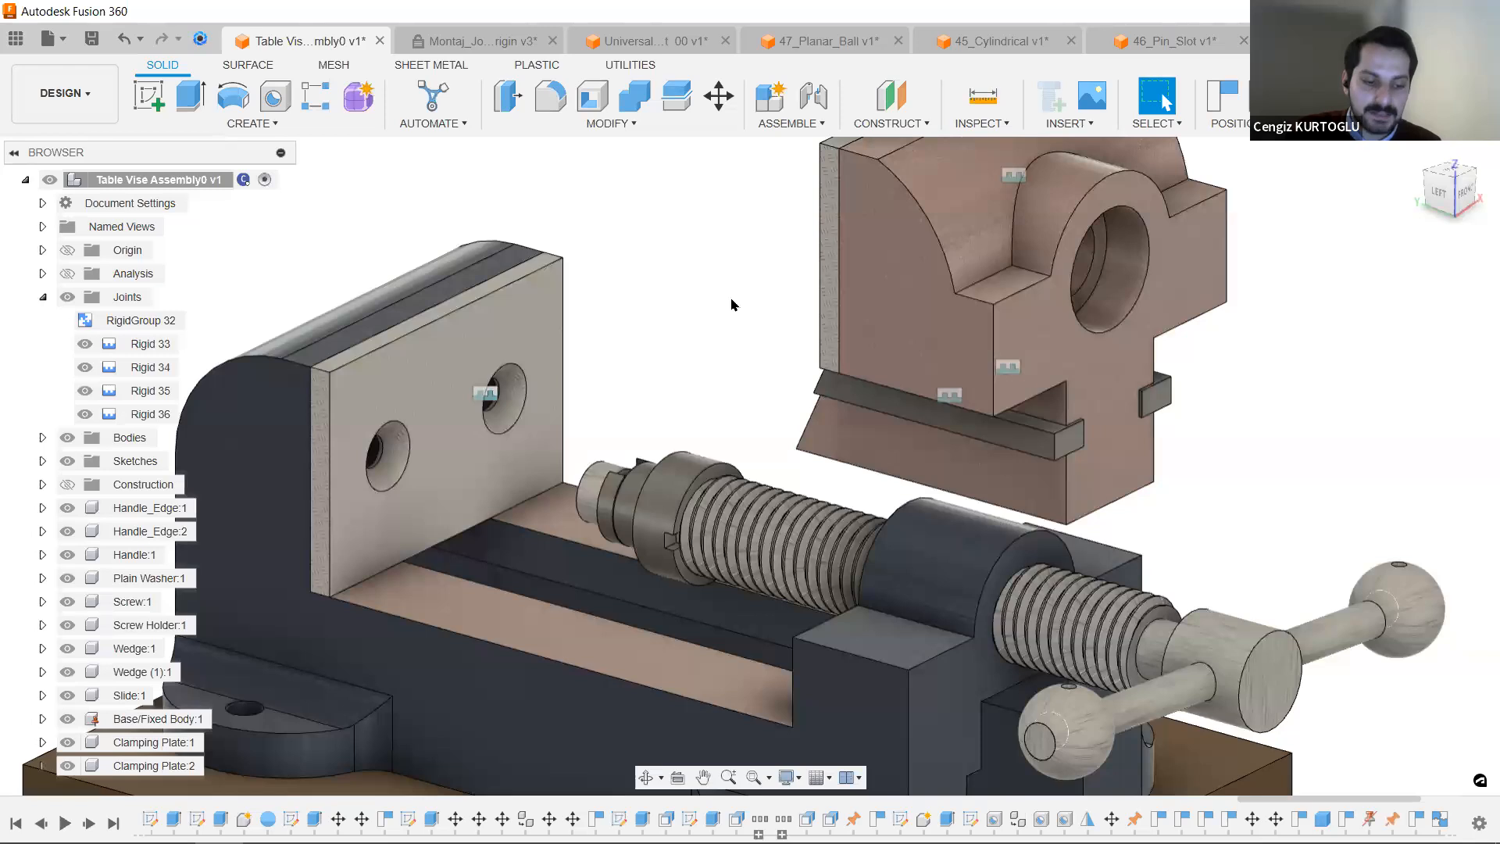
Start a joint for Slide:1, snapping to the midpoint of the short edge beneath its side ledge.
{"action": "key", "text": "j"}
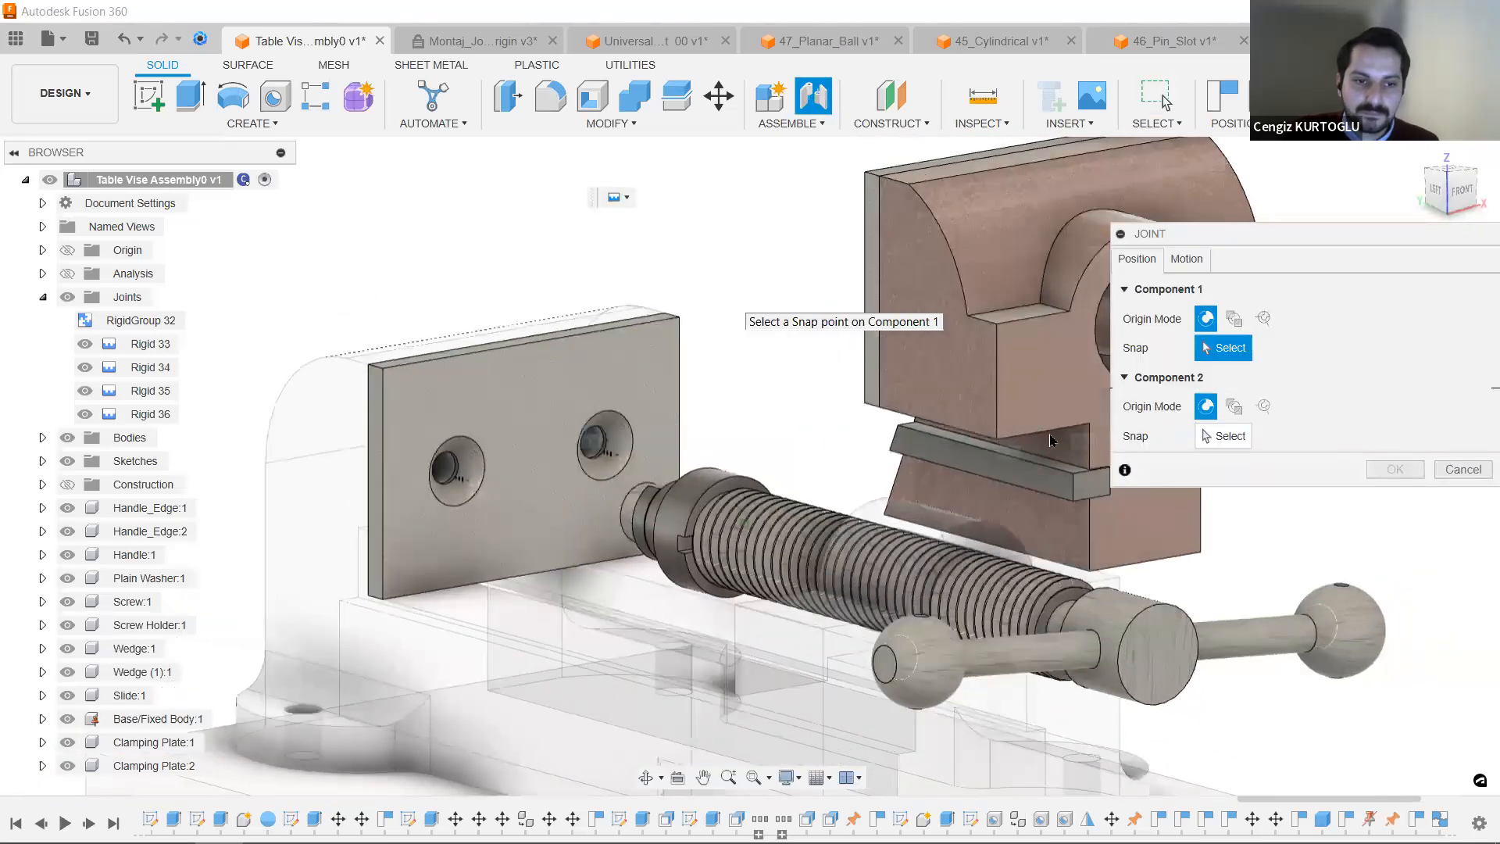
{"action": "scroll", "coordinate": [1057, 438], "scroll_direction": "up", "scroll_amount": 5}
{"action": "middle_click_drag", "start_coordinate": [1056, 457], "coordinate": [894, 431], "text": "shift"}
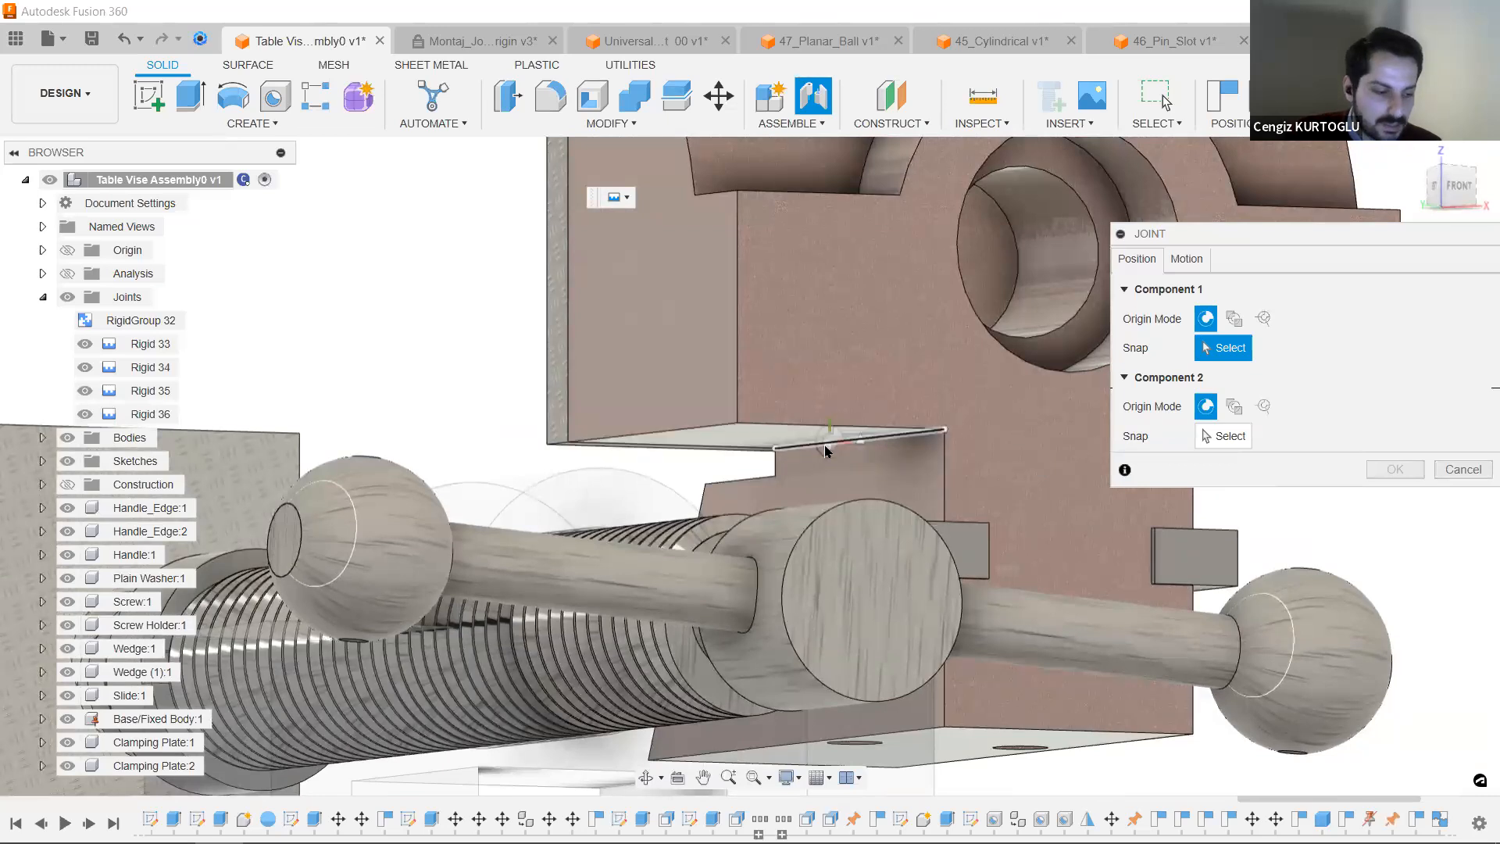
{"action": "scroll", "coordinate": [827, 451], "scroll_direction": "up", "scroll_amount": 3}
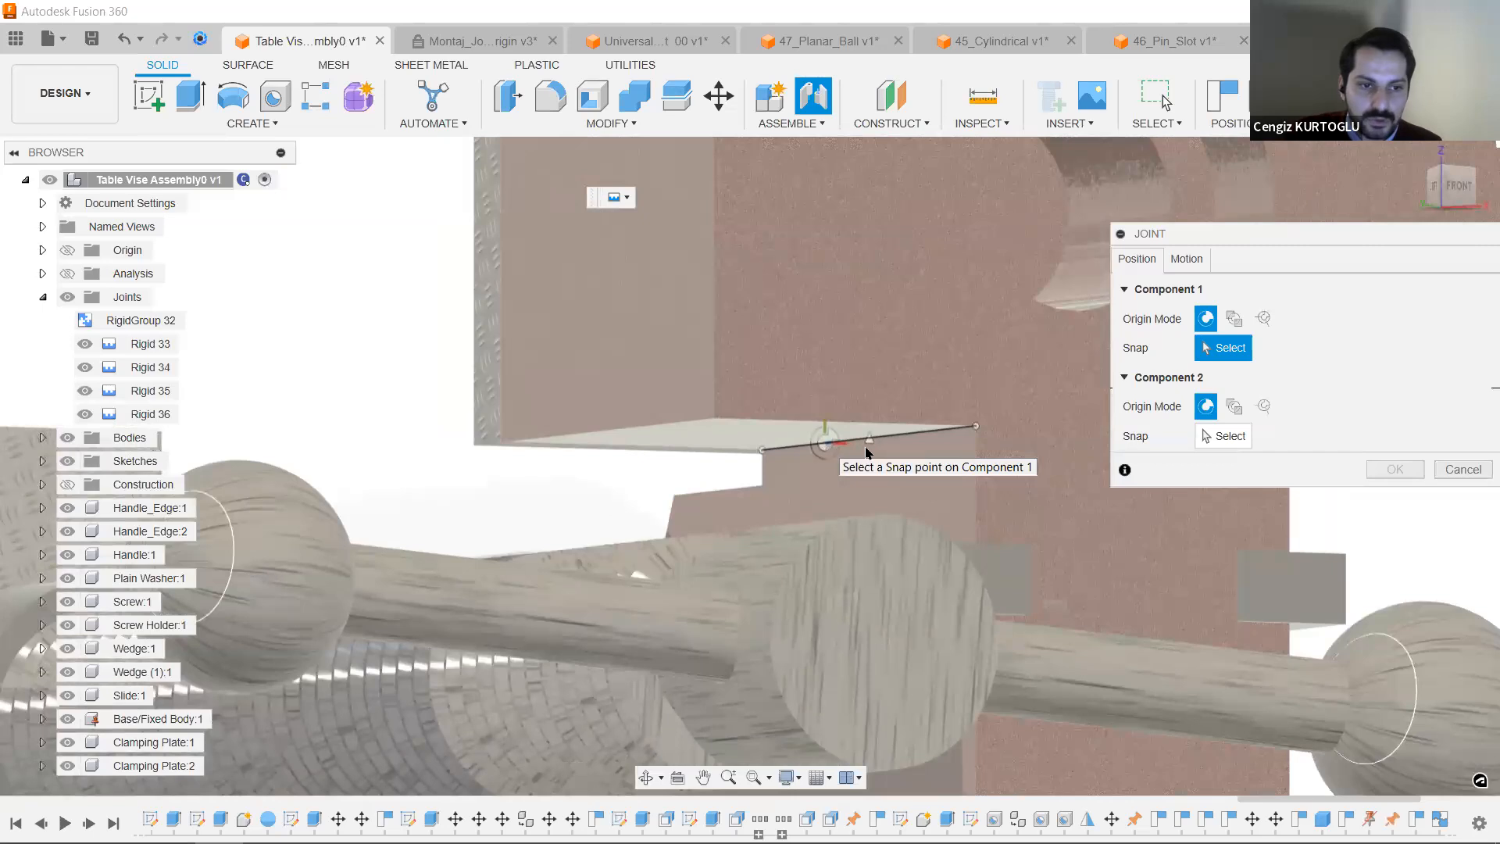
{"action": "left_click", "coordinate": [871, 442]}
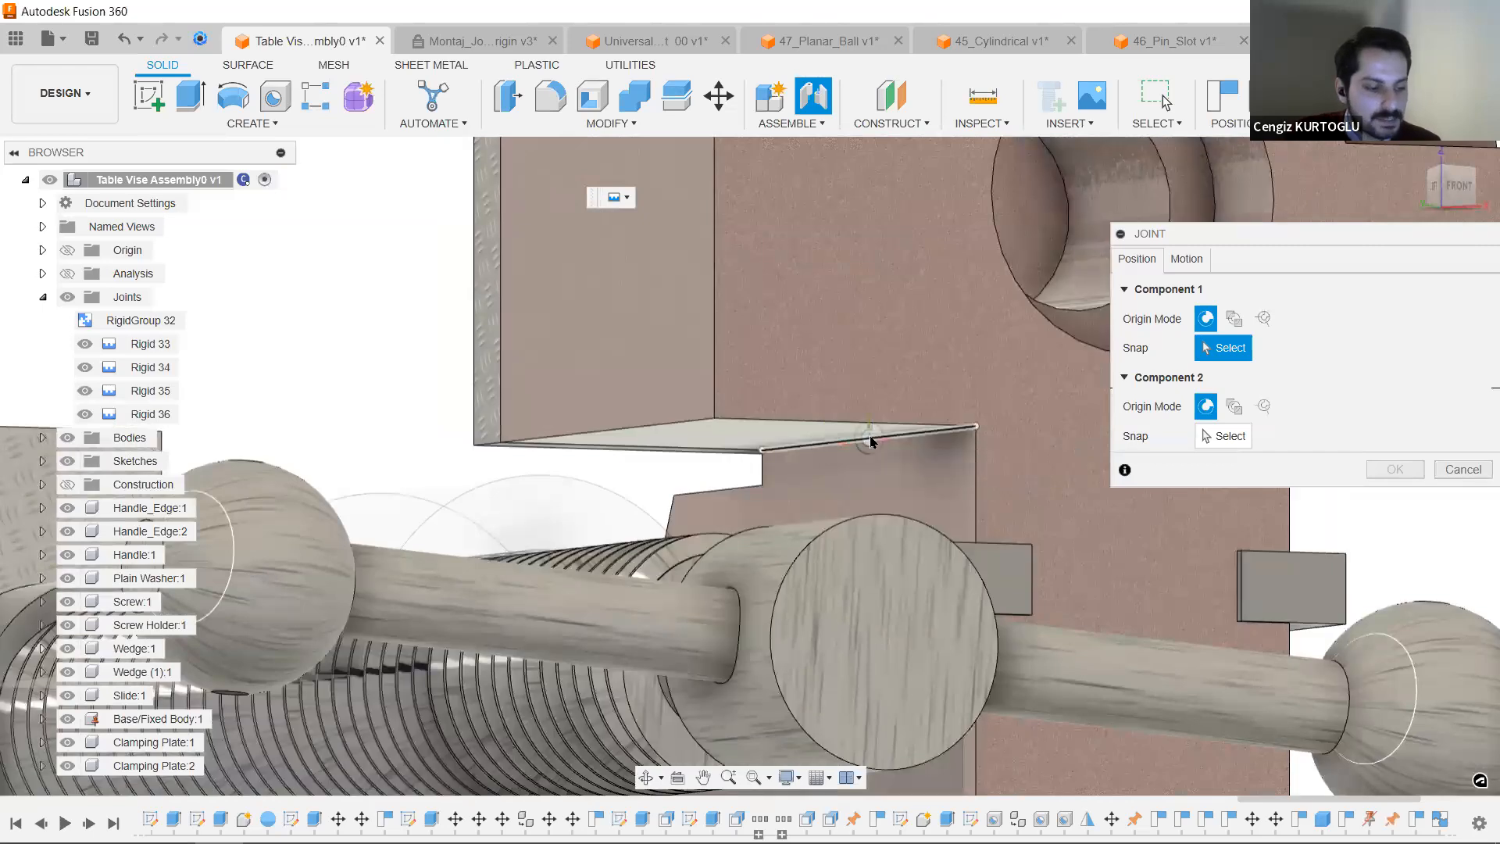
Snap the slide's joint to the midpoint of the long inner rail edge on Base/Fixed Body:1.
{"action": "scroll", "coordinate": [870, 442], "scroll_direction": "down", "scroll_amount": 6}
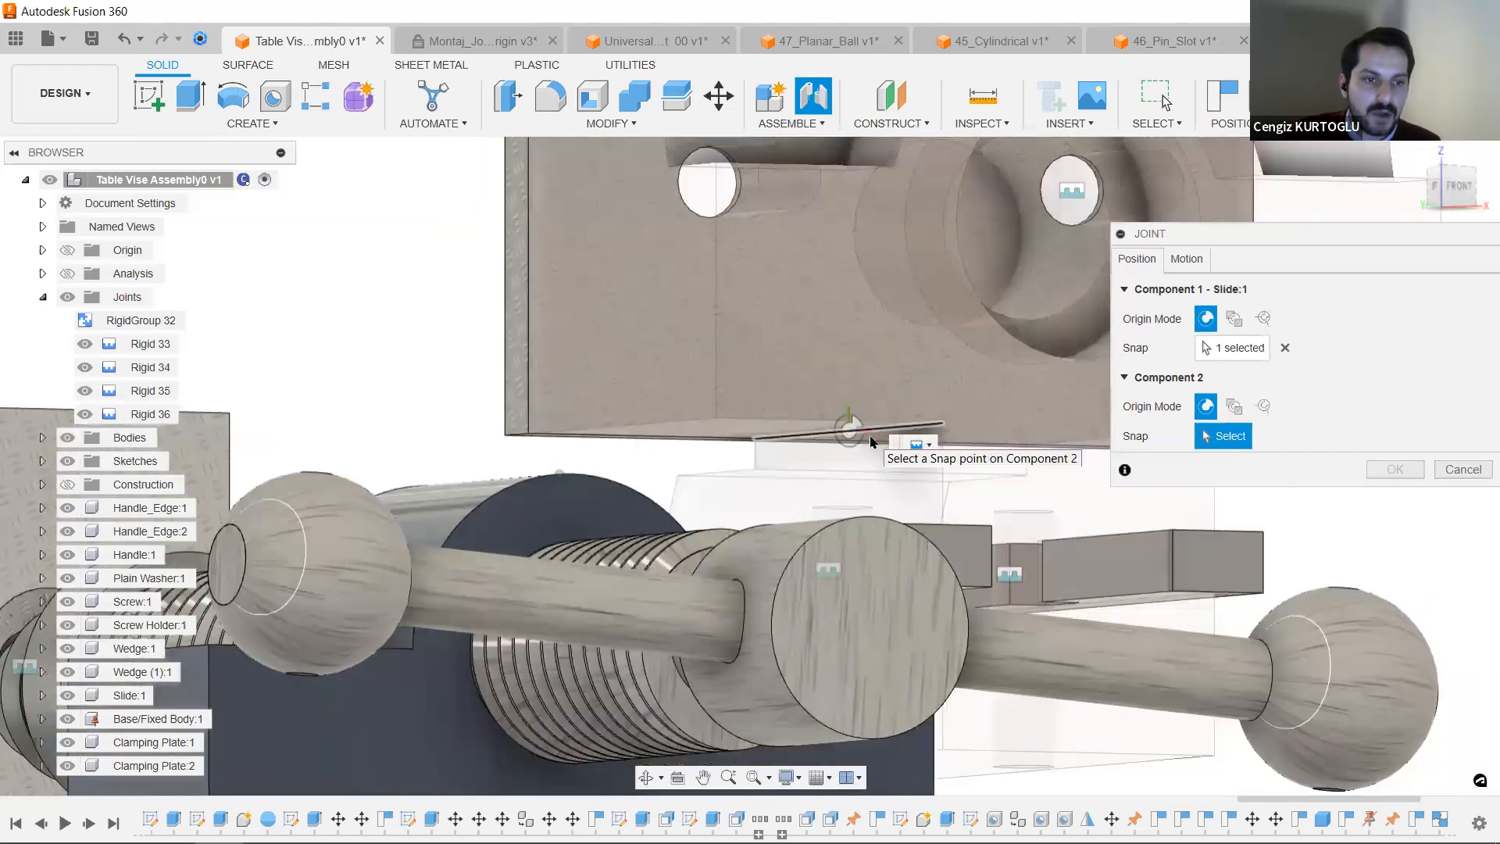
{"action": "scroll", "coordinate": [556, 517], "scroll_direction": "down", "scroll_amount": 3}
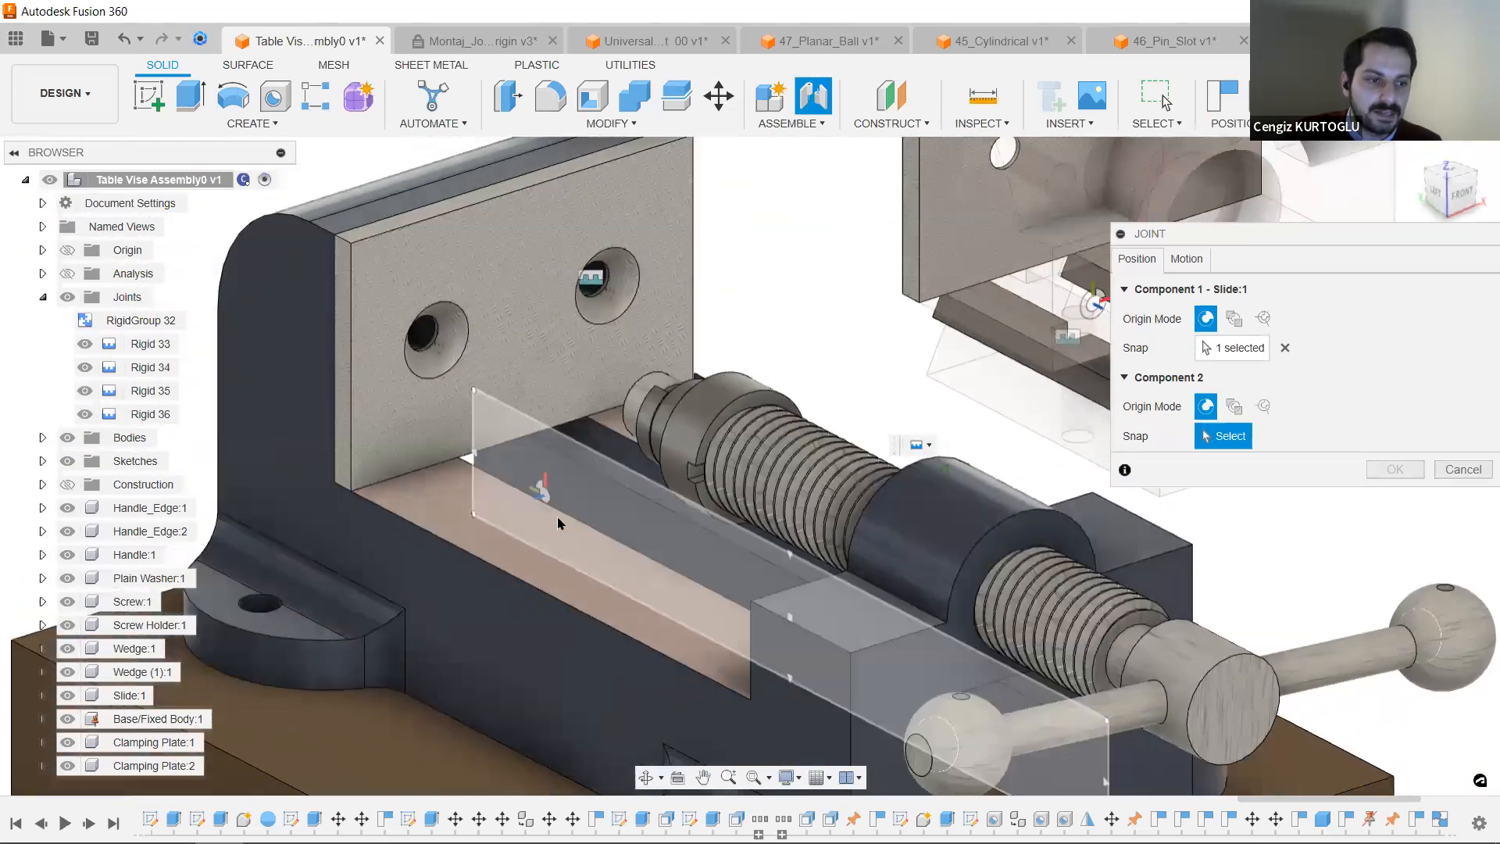
{"action": "scroll", "coordinate": [528, 564], "scroll_direction": "up", "scroll_amount": 6}
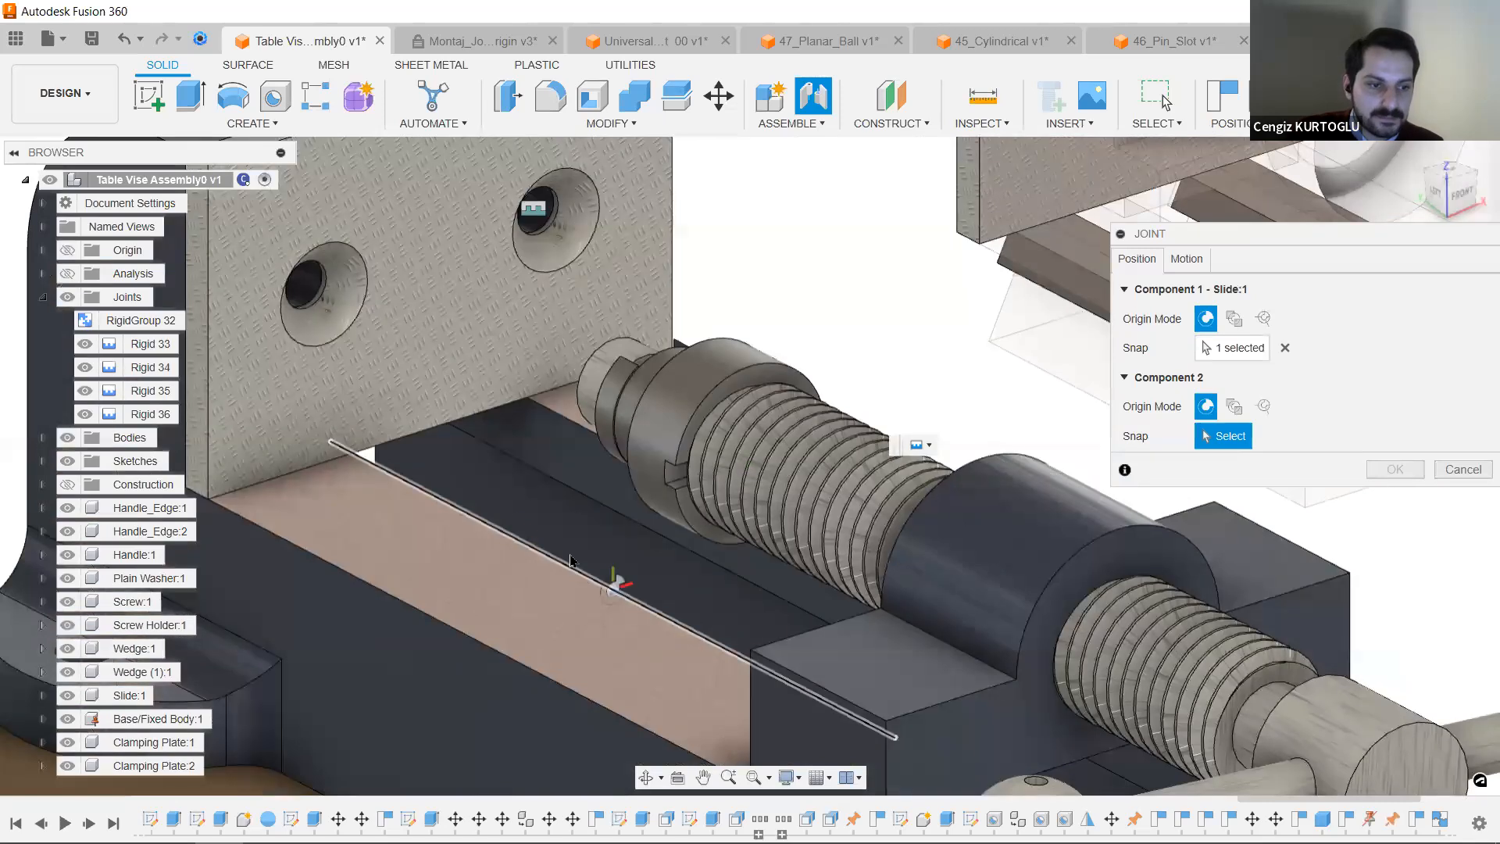
{"action": "left_click", "coordinate": [615, 596]}
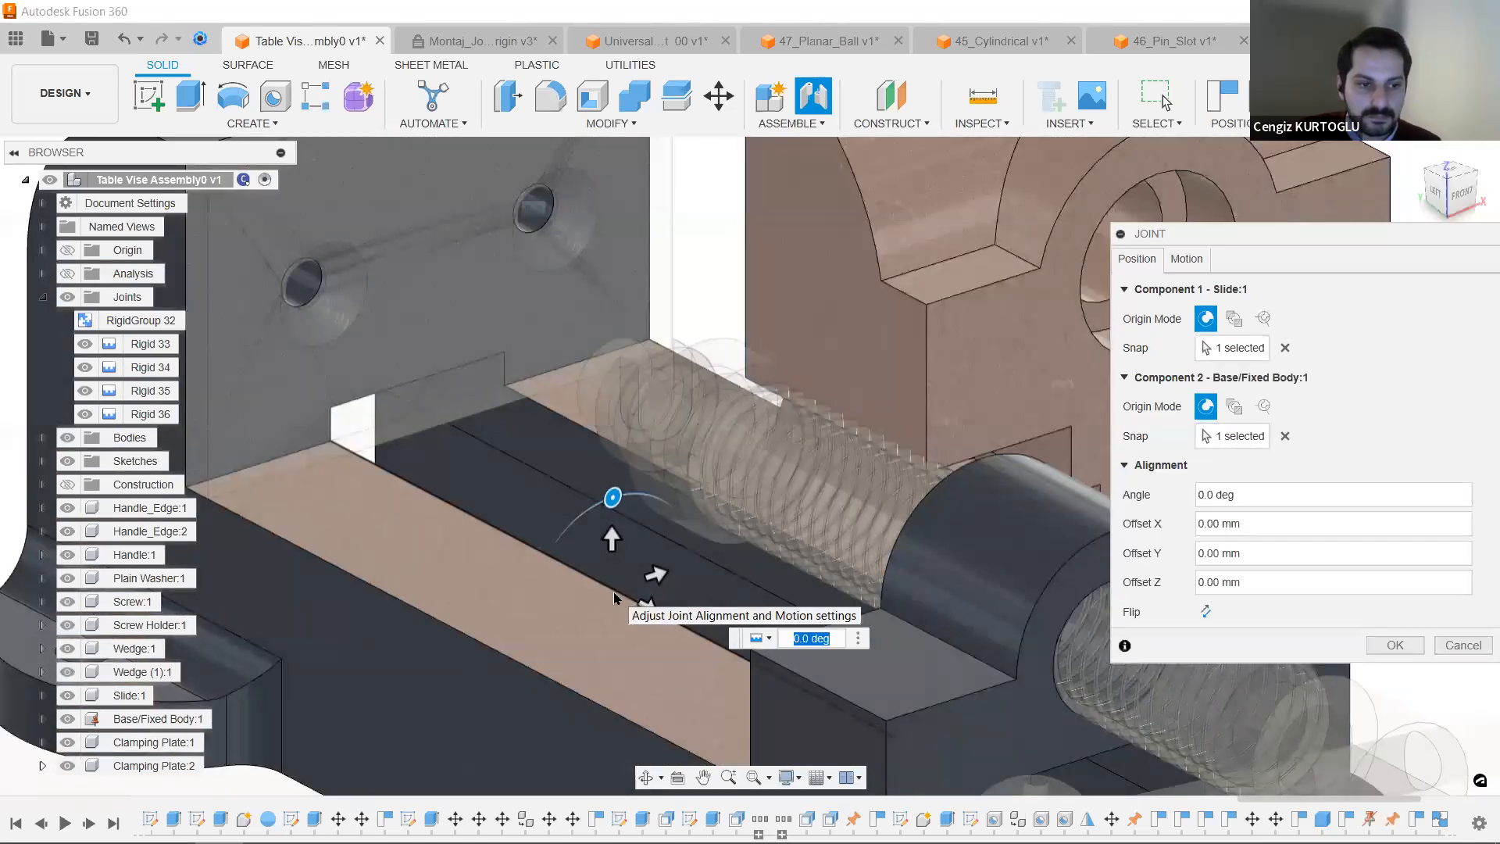
{"action": "scroll", "coordinate": [687, 391], "scroll_direction": "down", "scroll_amount": 3}
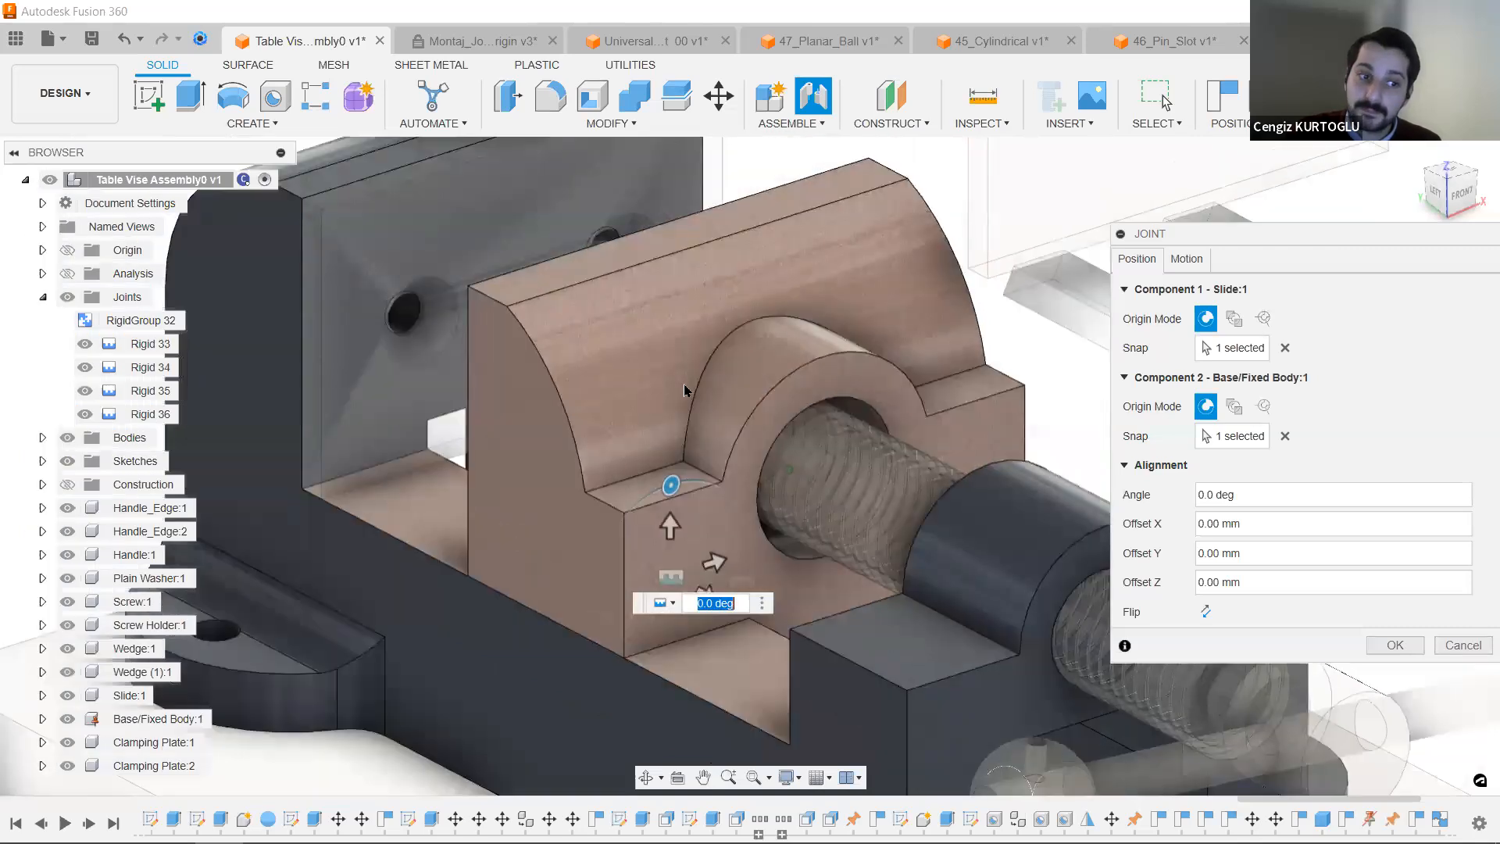
{"action": "middle_click_drag", "start_coordinate": [689, 391], "coordinate": [917, 358], "text": "shift"}
Set the slide joint's motion type to Slider along the Z Axis, preview the motion and create the joint.
{"action": "left_click", "coordinate": [1188, 258]}
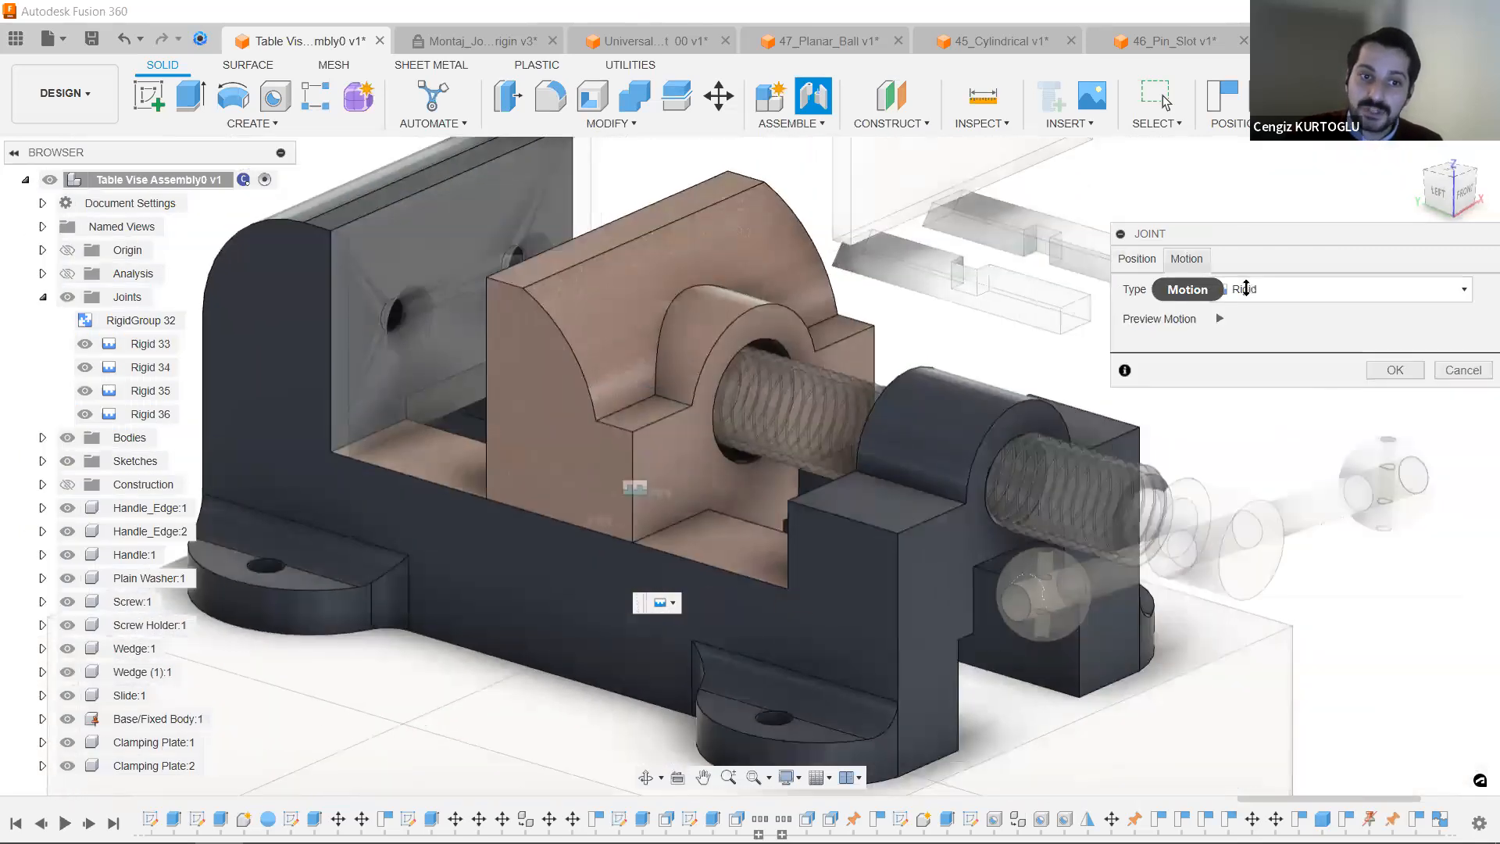
{"action": "left_click", "coordinate": [1339, 289]}
{"action": "left_click", "coordinate": [1250, 308]}
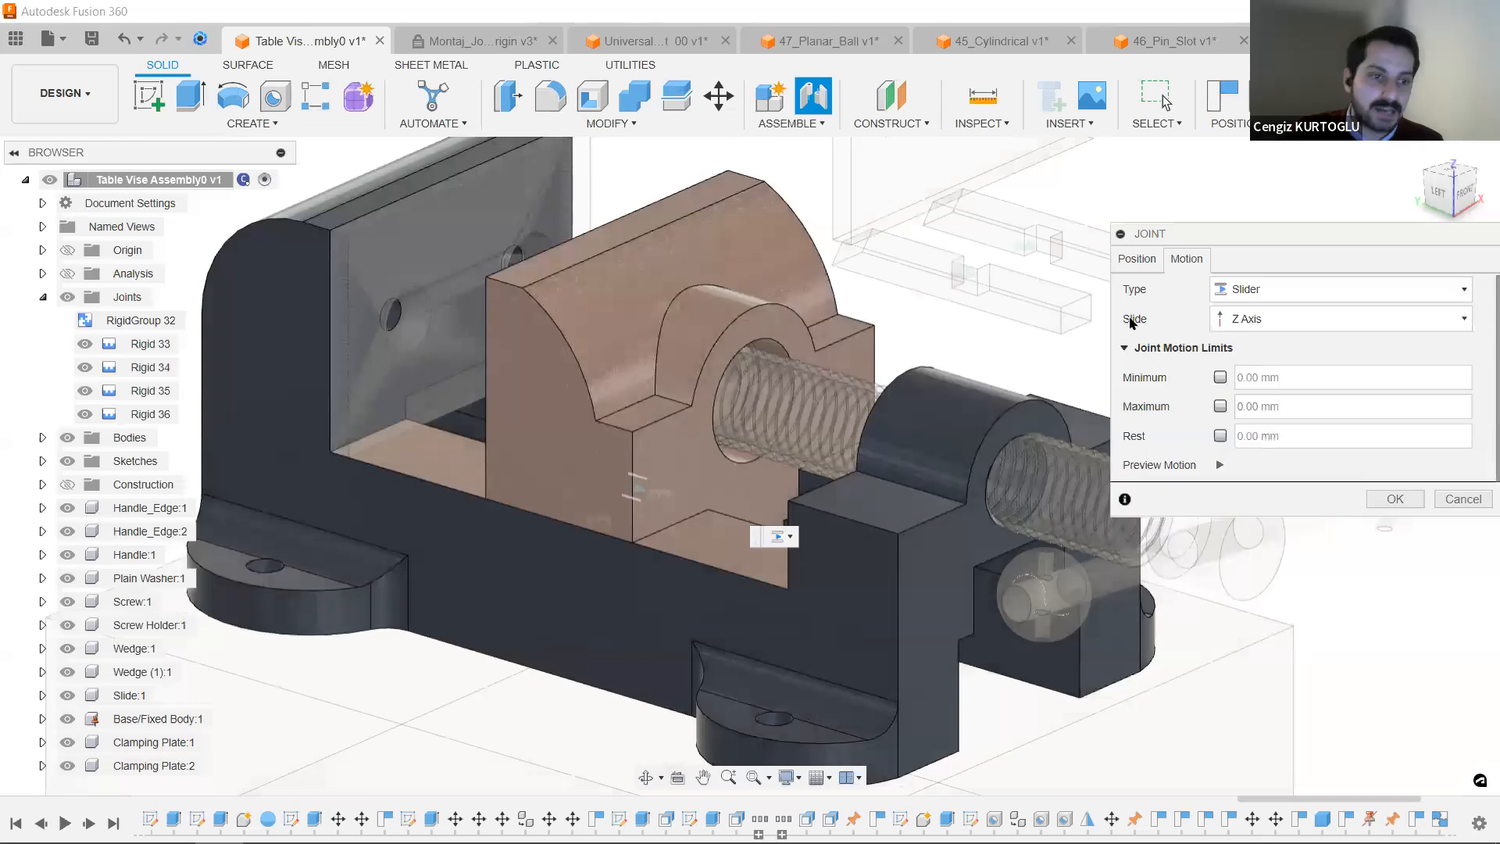
{"action": "middle_click_drag", "start_coordinate": [939, 262], "coordinate": [917, 323]}
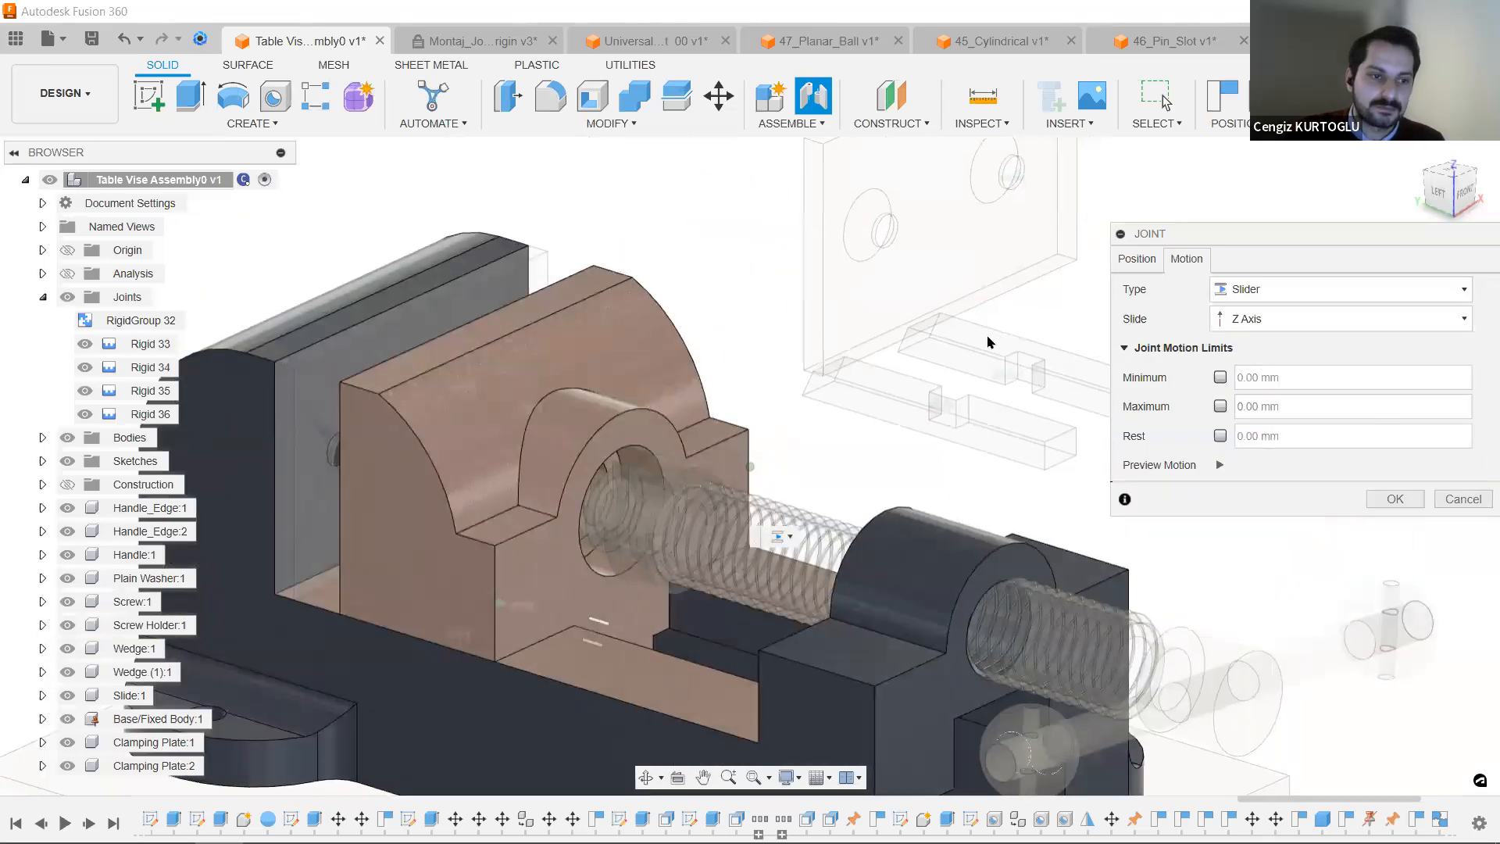
{"action": "left_click", "coordinate": [1219, 465]}
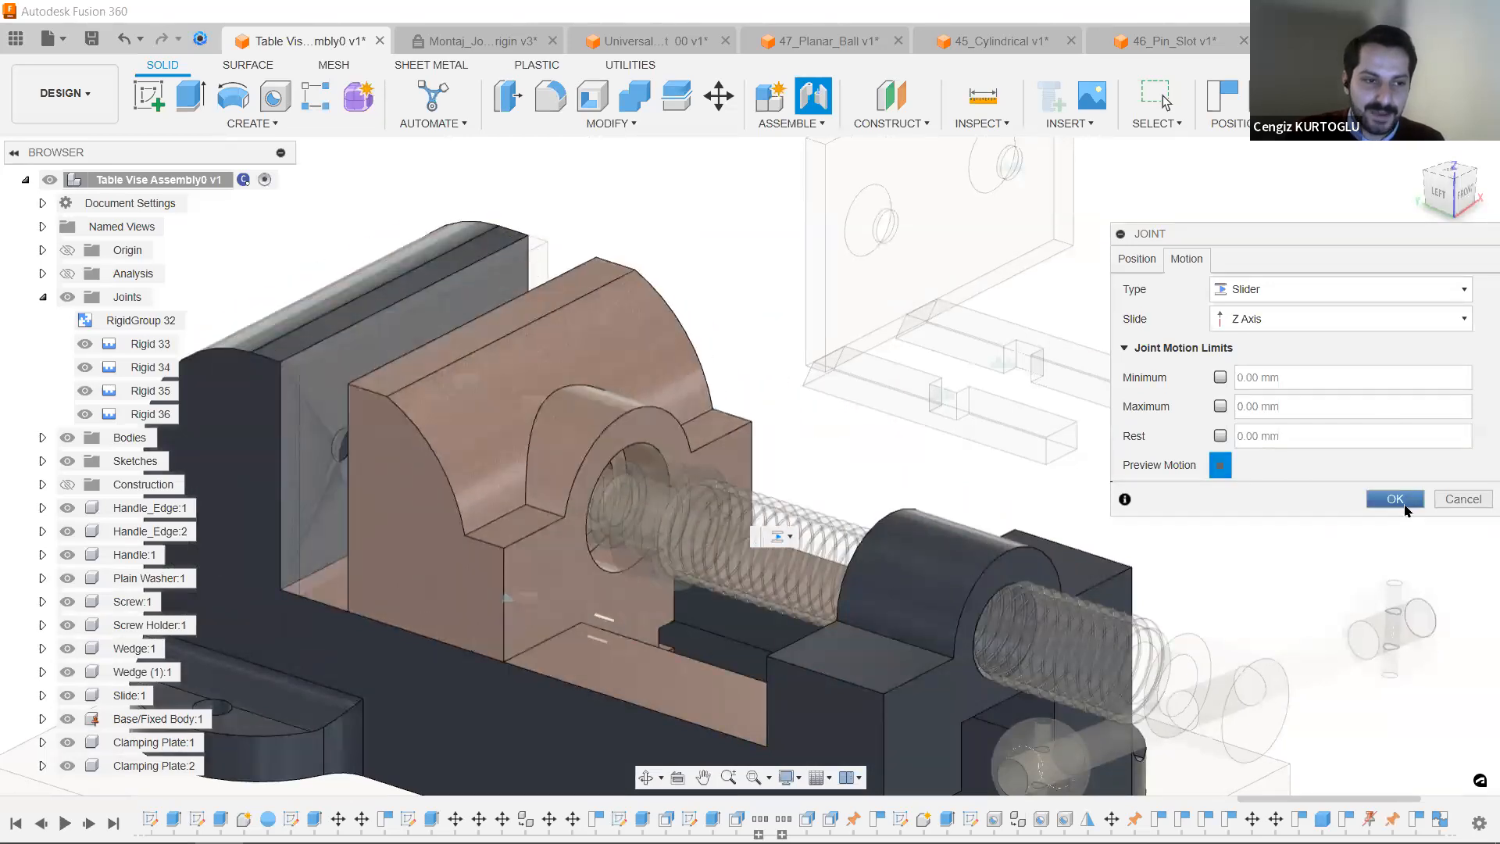
{"action": "left_click", "coordinate": [1402, 506]}
Move the rigidly grouped screw parts out of the fixed body to expose the bores of the slide and body.
{"action": "middle_click_drag", "start_coordinate": [946, 363], "coordinate": [617, 422], "text": "shift"}
{"action": "left_click_drag", "start_coordinate": [542, 438], "coordinate": [859, 342]}
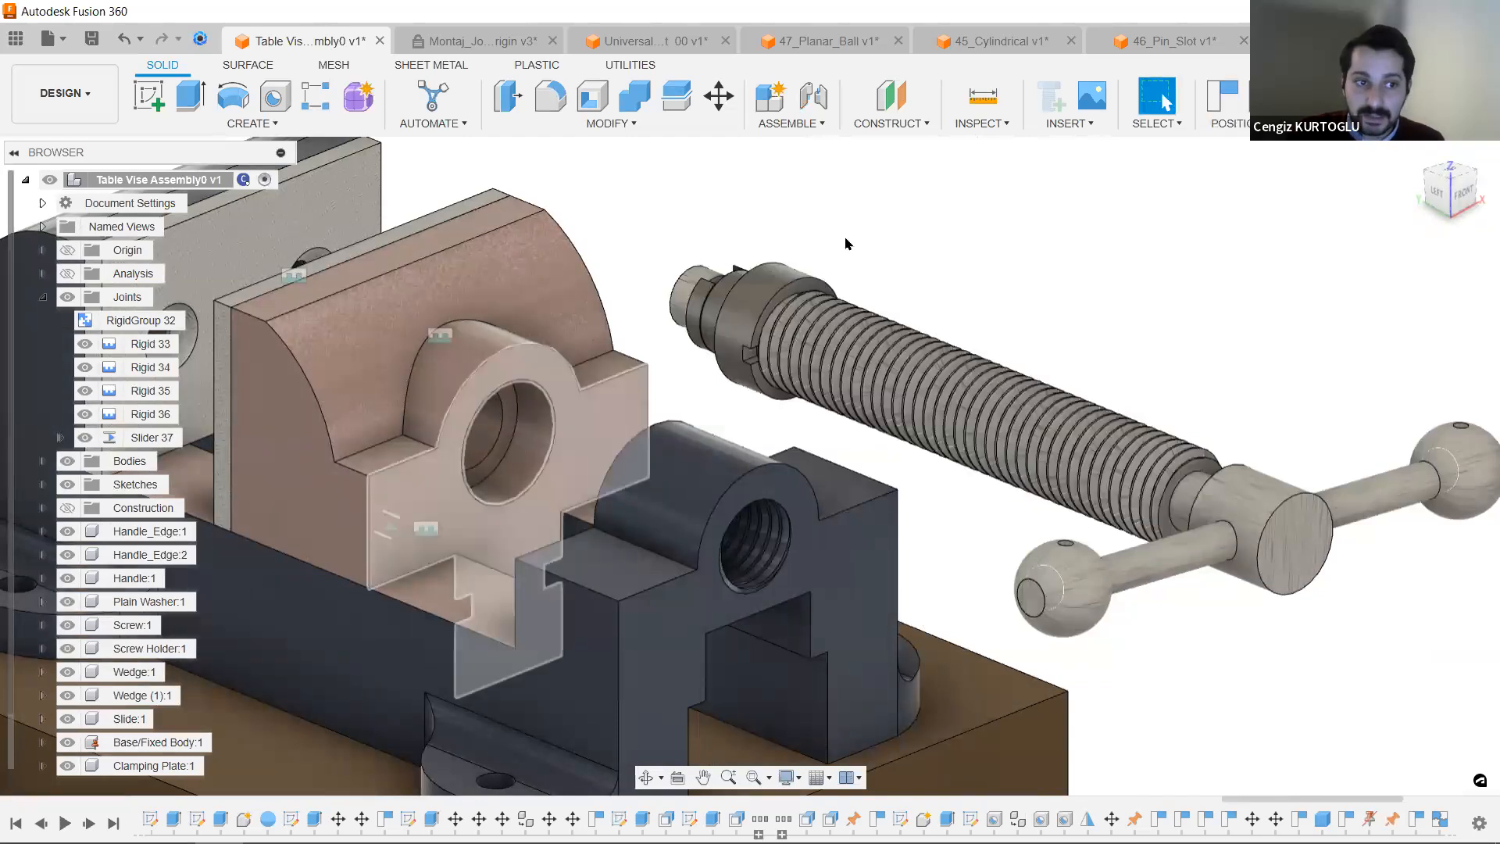
Start a joint that snaps the circular edge of Screw Holder:1 to the round bore in Slide:1.
{"action": "scroll", "coordinate": [849, 215], "scroll_direction": "up", "scroll_amount": 4}
{"action": "middle_click_drag", "start_coordinate": [865, 204], "coordinate": [352, 245], "text": "shift"}
{"action": "scroll", "coordinate": [351, 245], "scroll_direction": "up", "scroll_amount": 3}
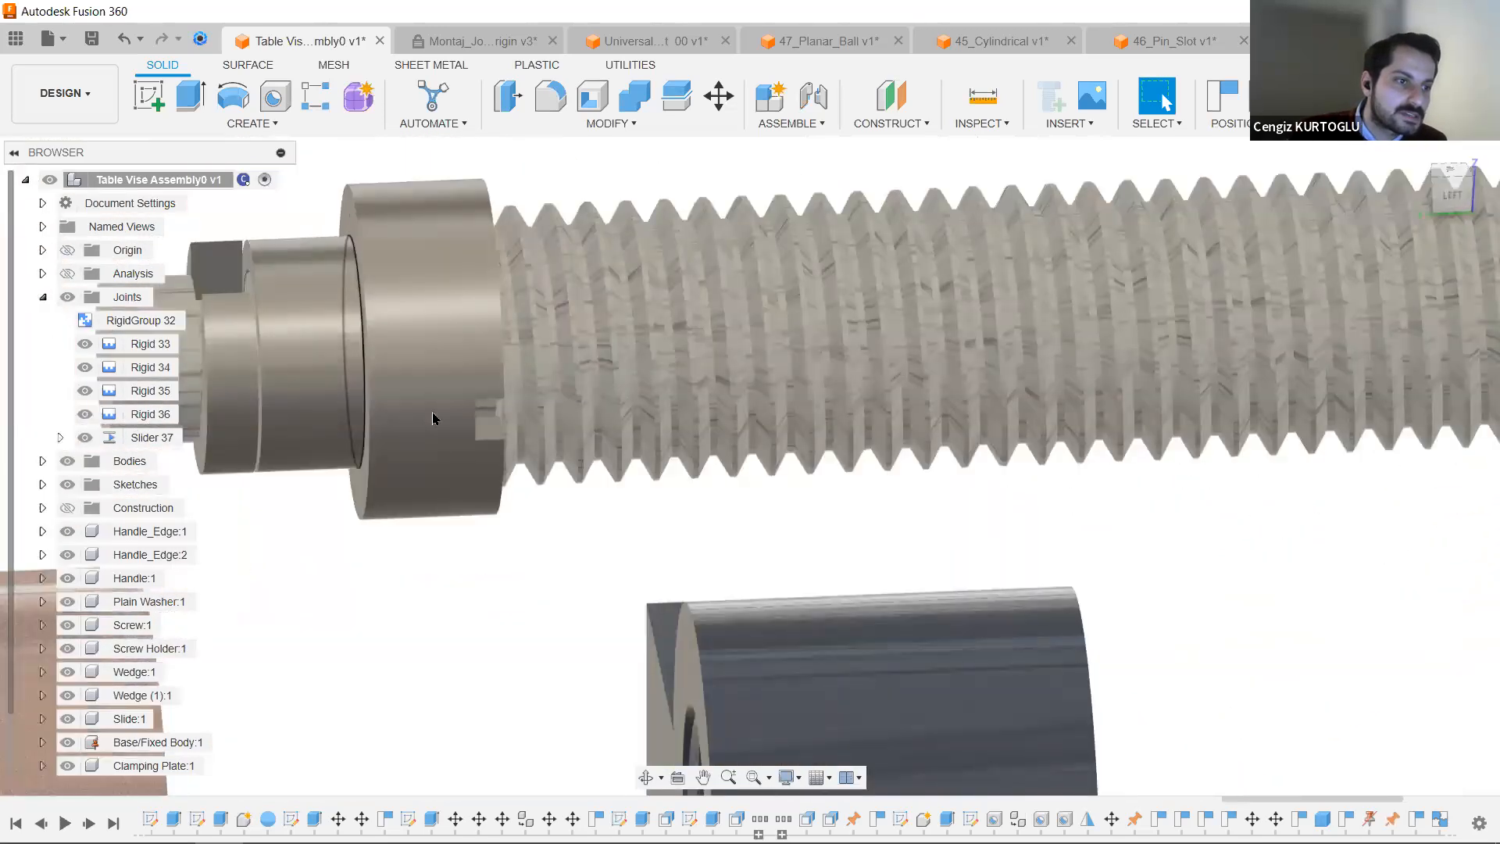
{"action": "middle_click_drag", "start_coordinate": [452, 517], "coordinate": [762, 295], "text": "shift"}
{"action": "key", "text": "j"}
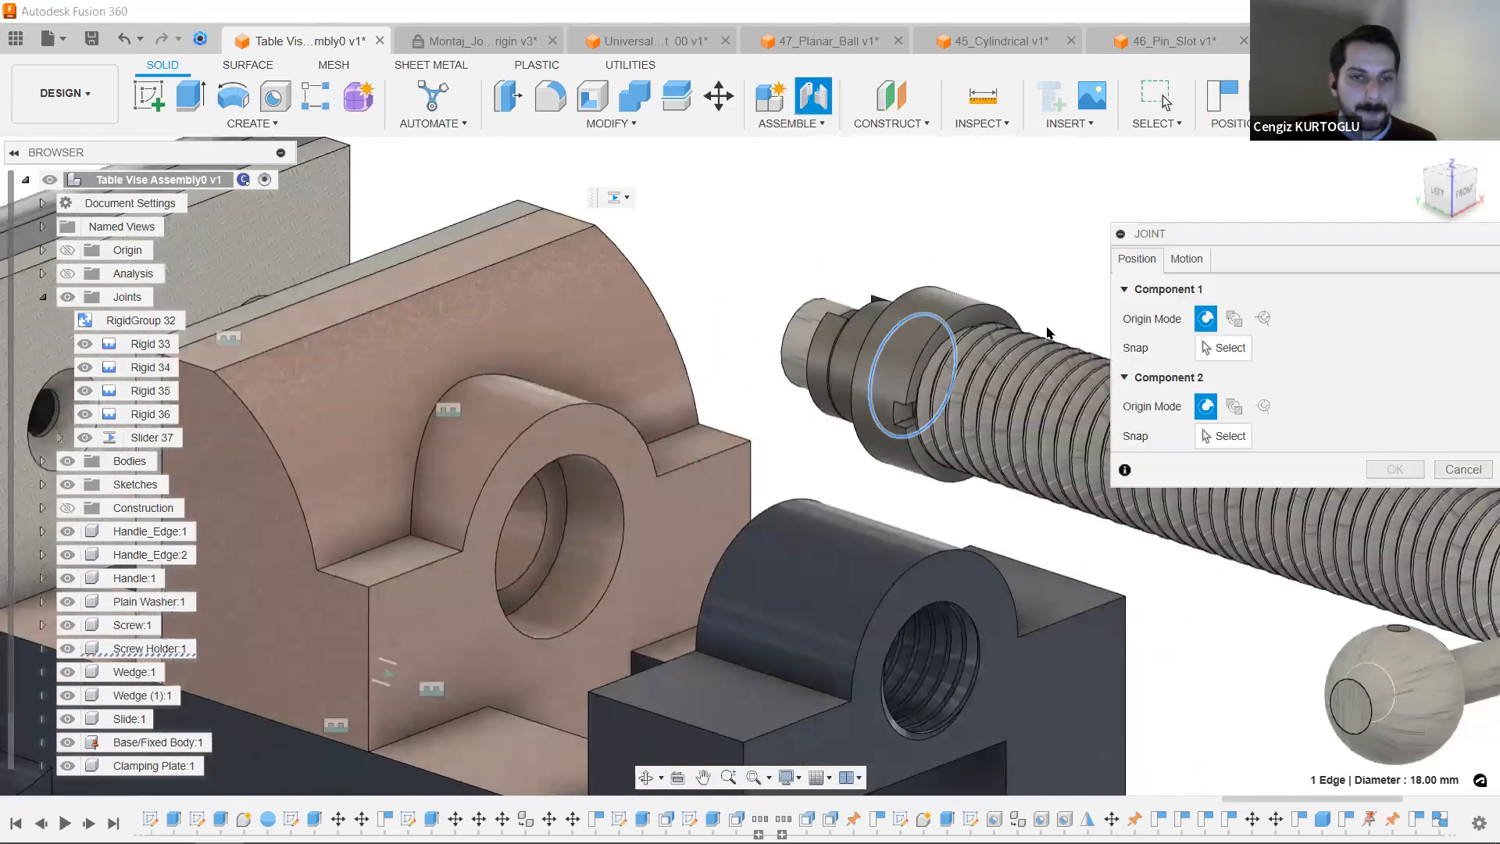
{"action": "left_click", "coordinate": [553, 506]}
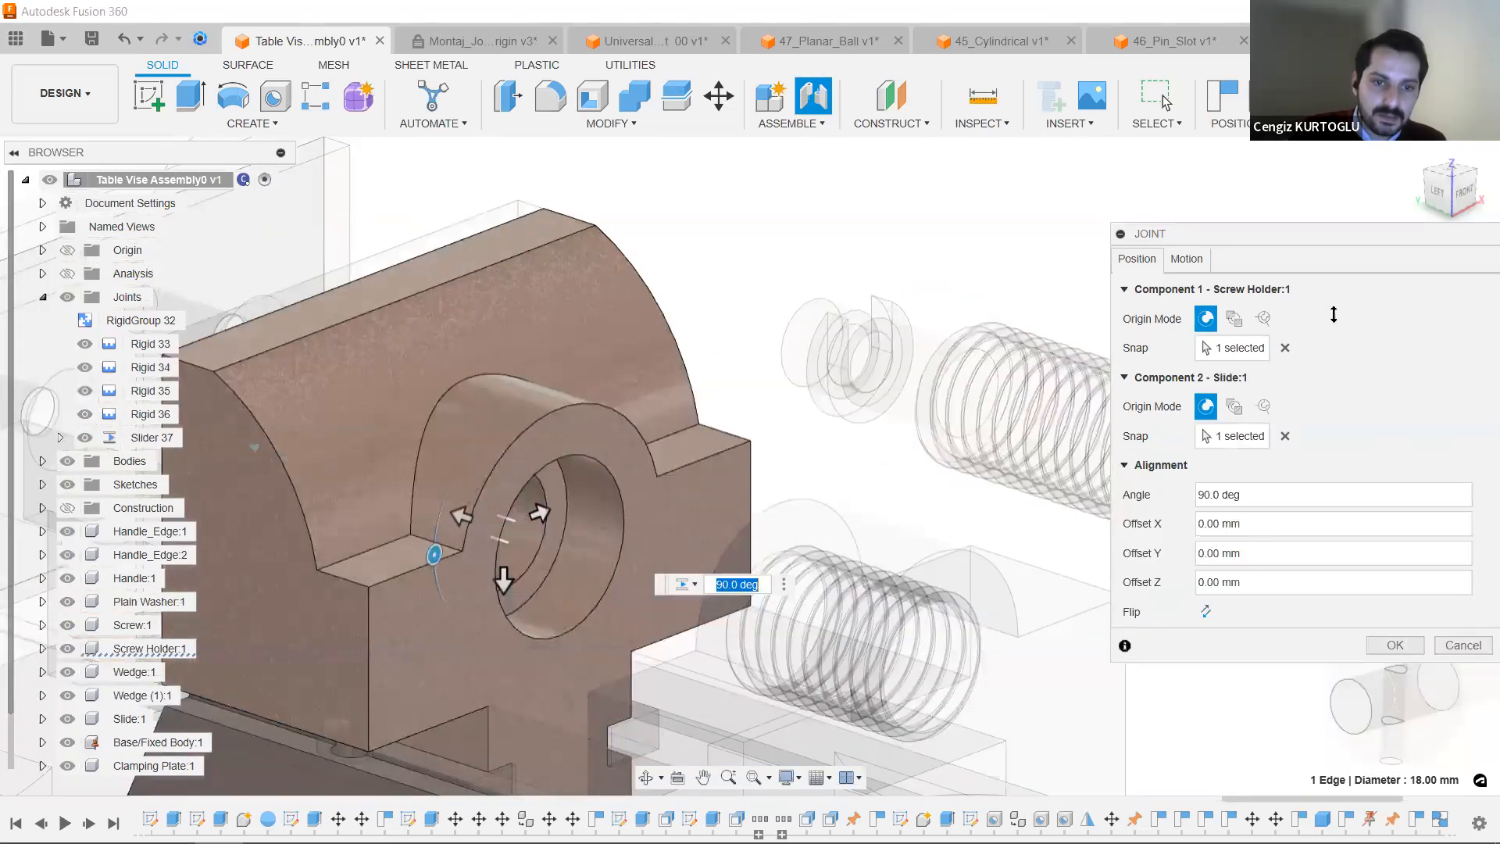
Set the screw holder joint's motion type to Revolute about the Z Axis and create the joint.
{"action": "left_click", "coordinate": [1186, 259]}
{"action": "left_click", "coordinate": [1261, 318]}
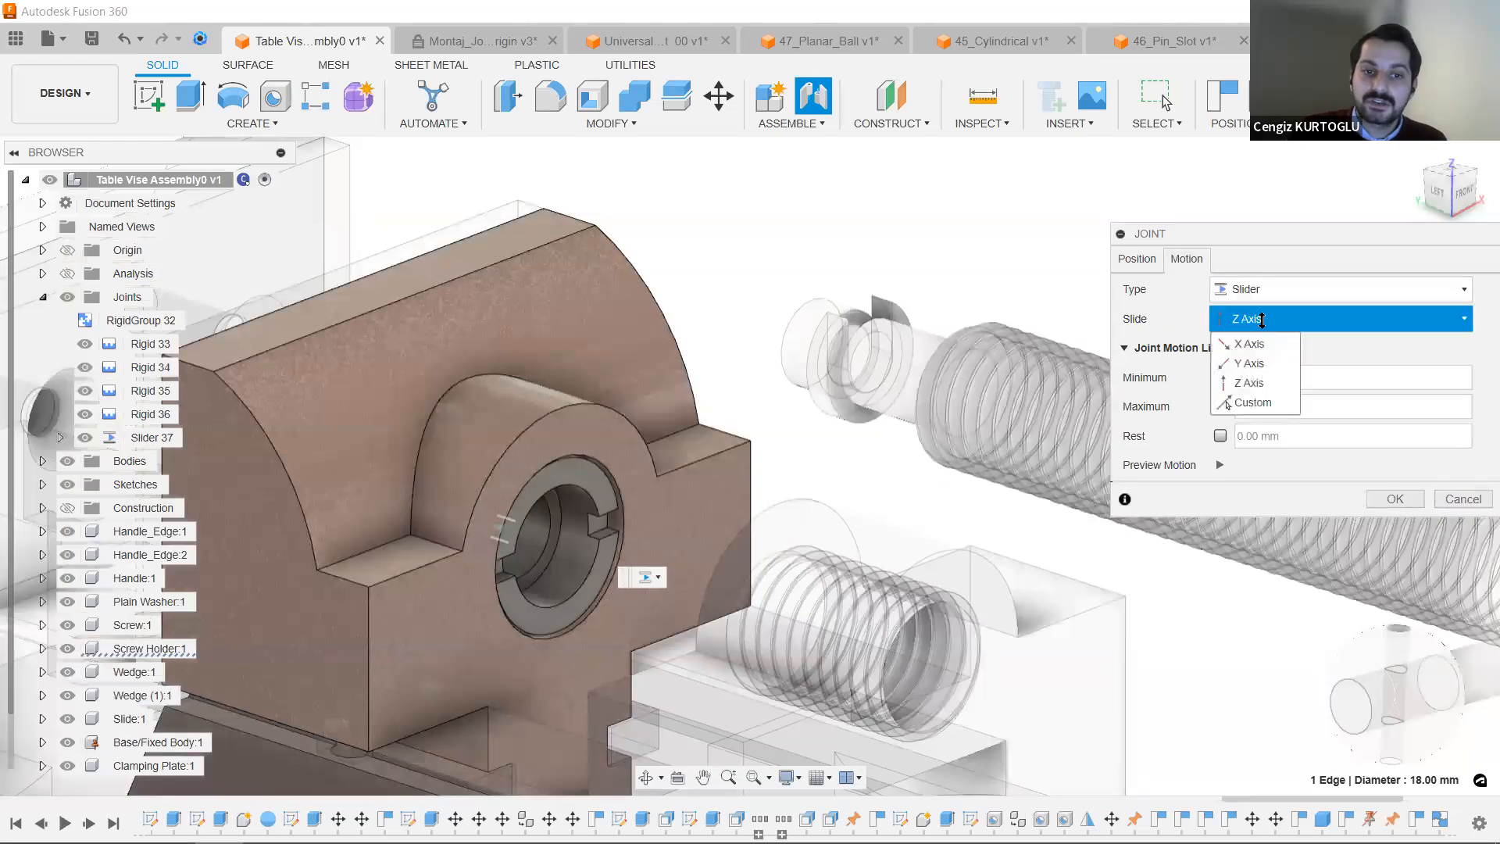
{"action": "left_click", "coordinate": [1257, 290]}
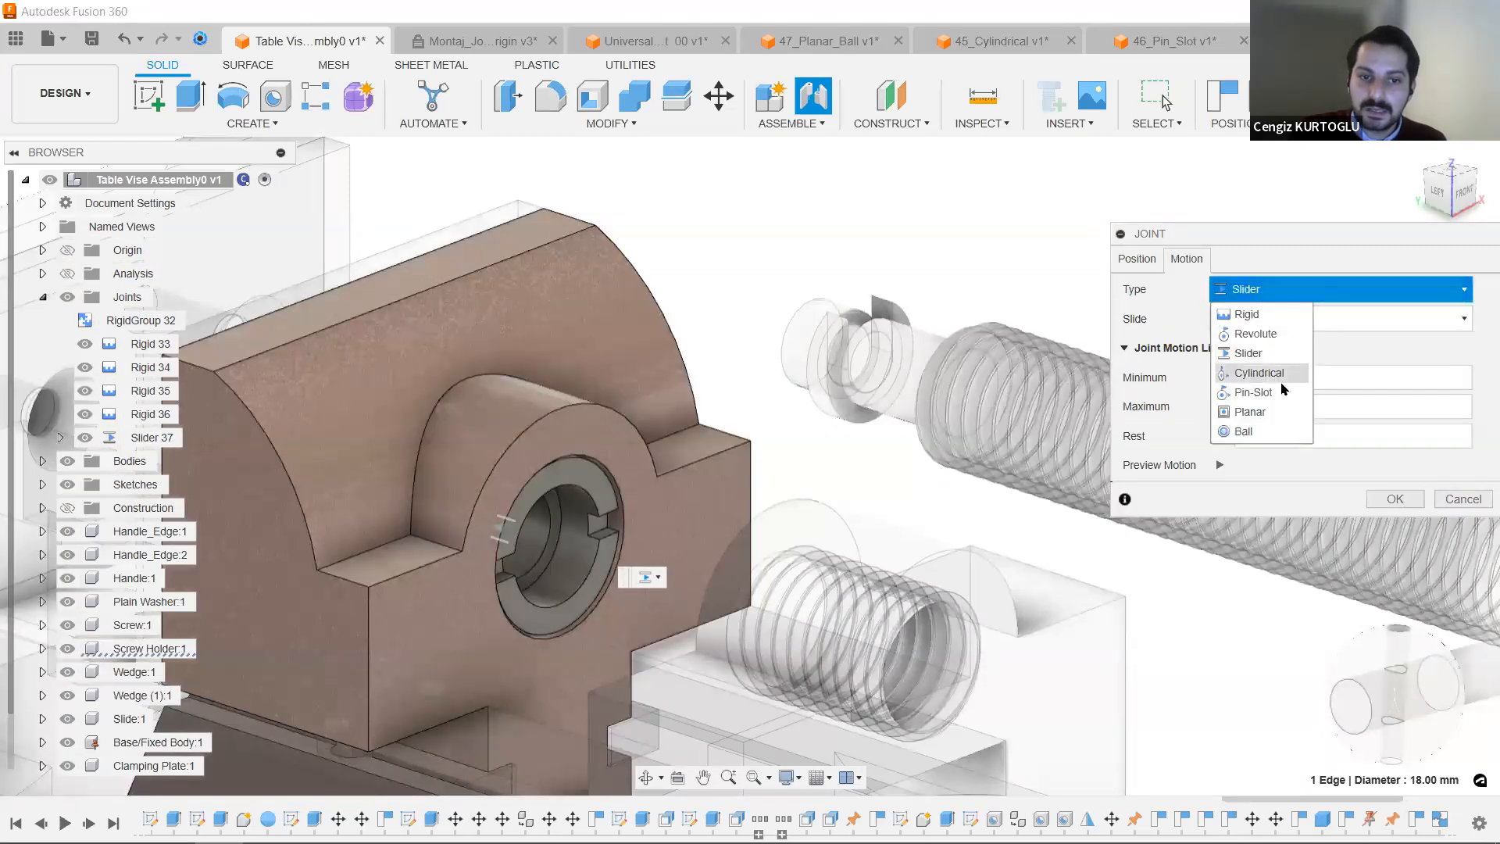
{"action": "left_click", "coordinate": [1255, 333]}
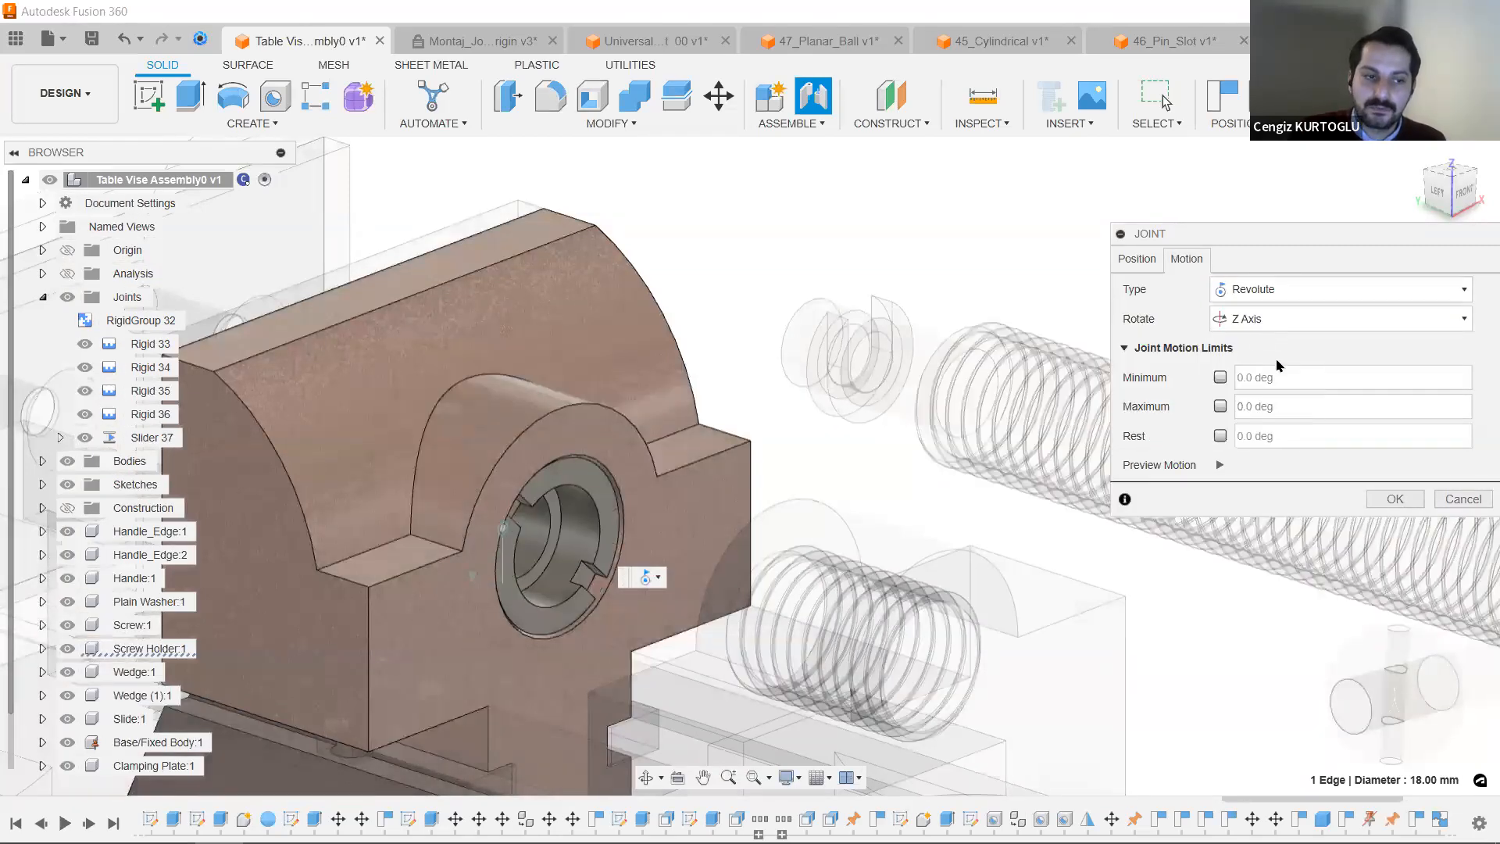
{"action": "left_click", "coordinate": [1392, 499]}
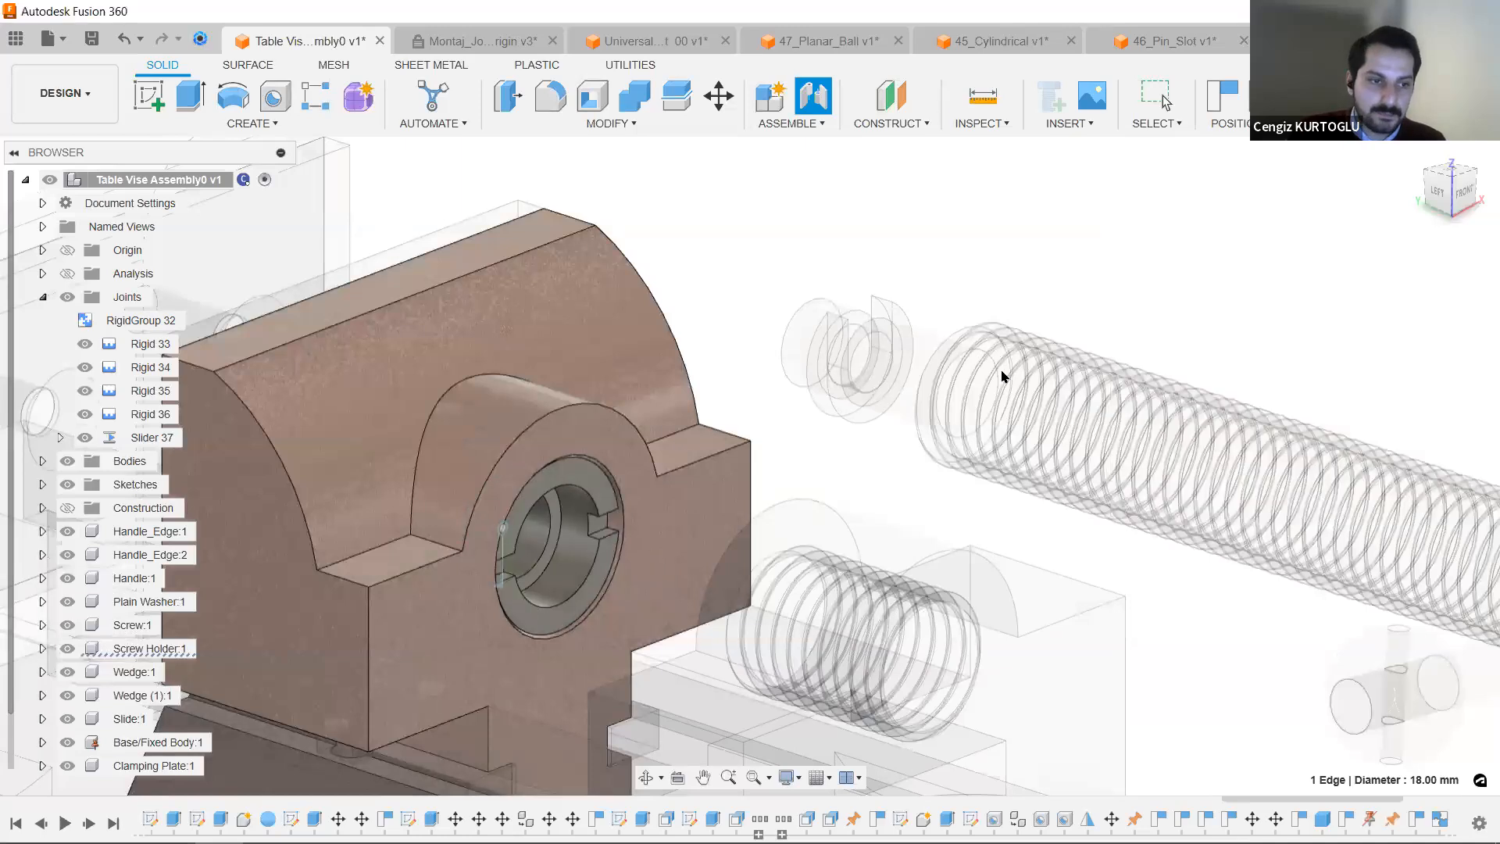
{"action": "scroll", "coordinate": [469, 500], "scroll_direction": "up", "scroll_amount": 2}
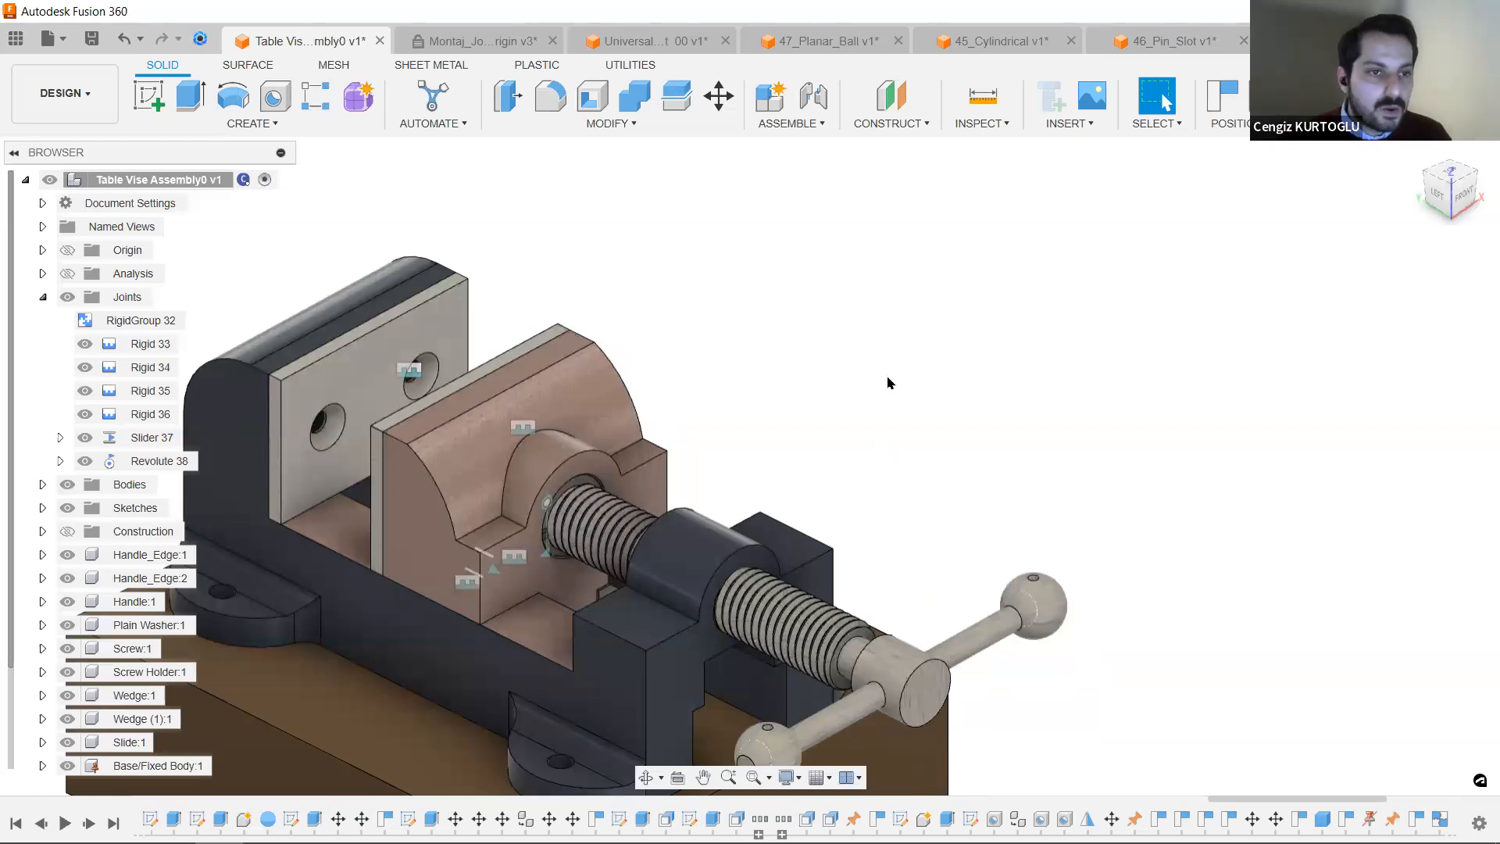
{"action": "left_click", "coordinate": [819, 125]}
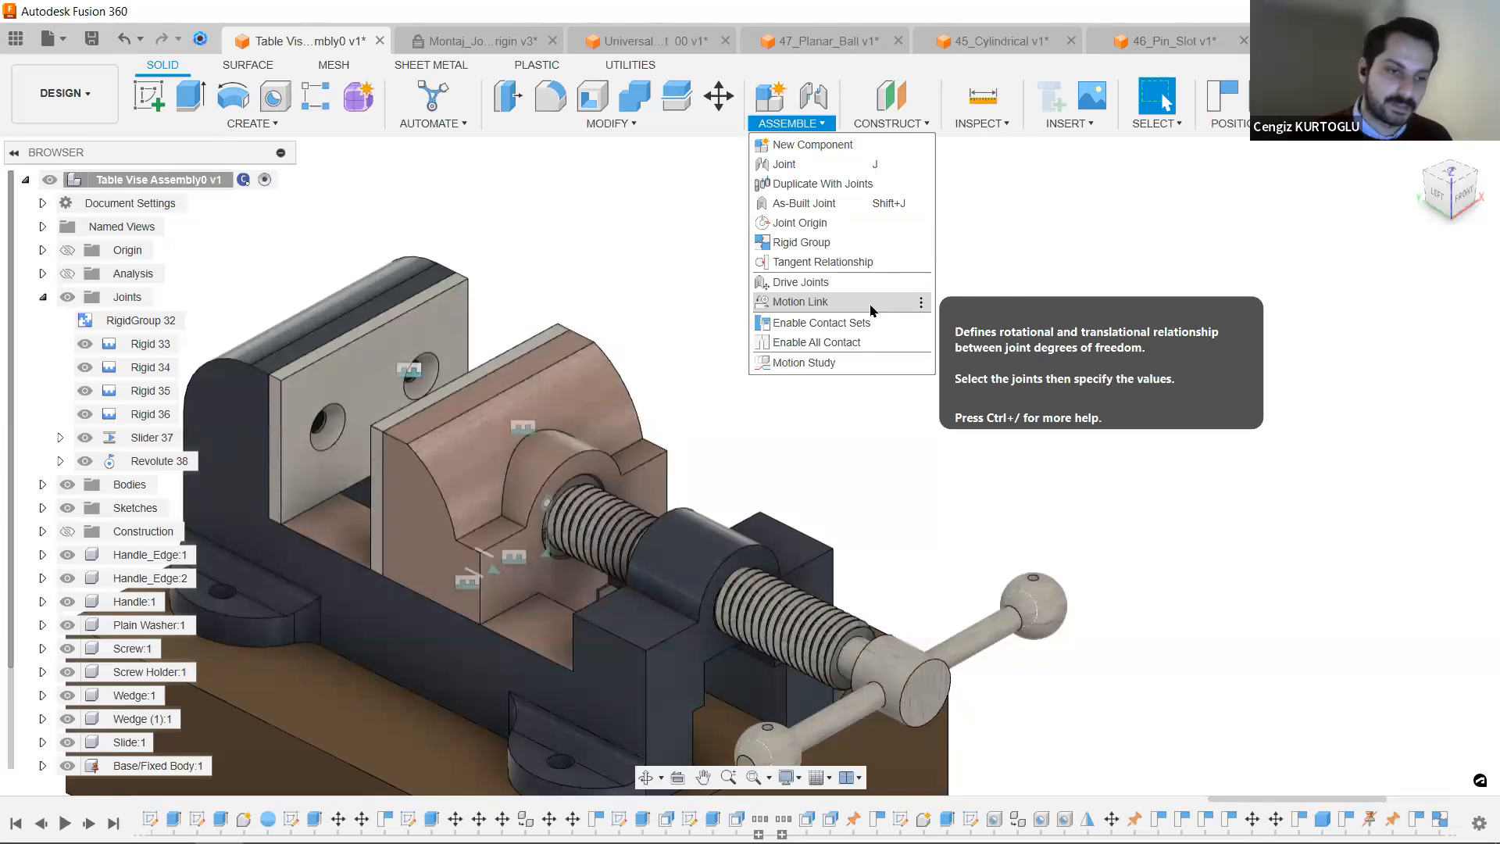
{"action": "left_click", "coordinate": [951, 453]}
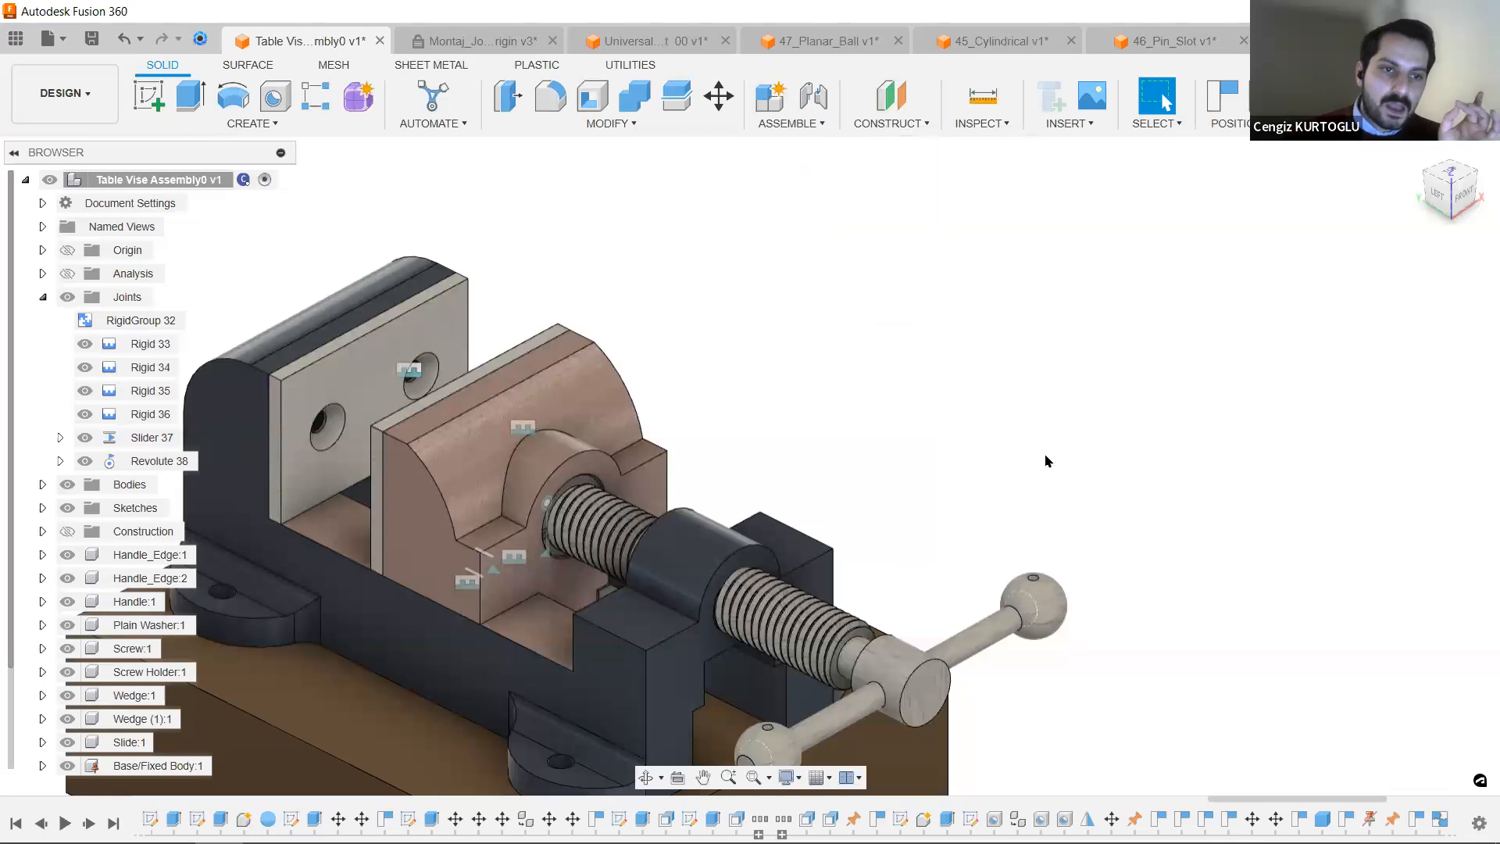
Create a section analysis from the side face of Base/Fixed Body:1, offset -38.428 mm to cut through the screw.
{"action": "left_click", "coordinate": [986, 125]}
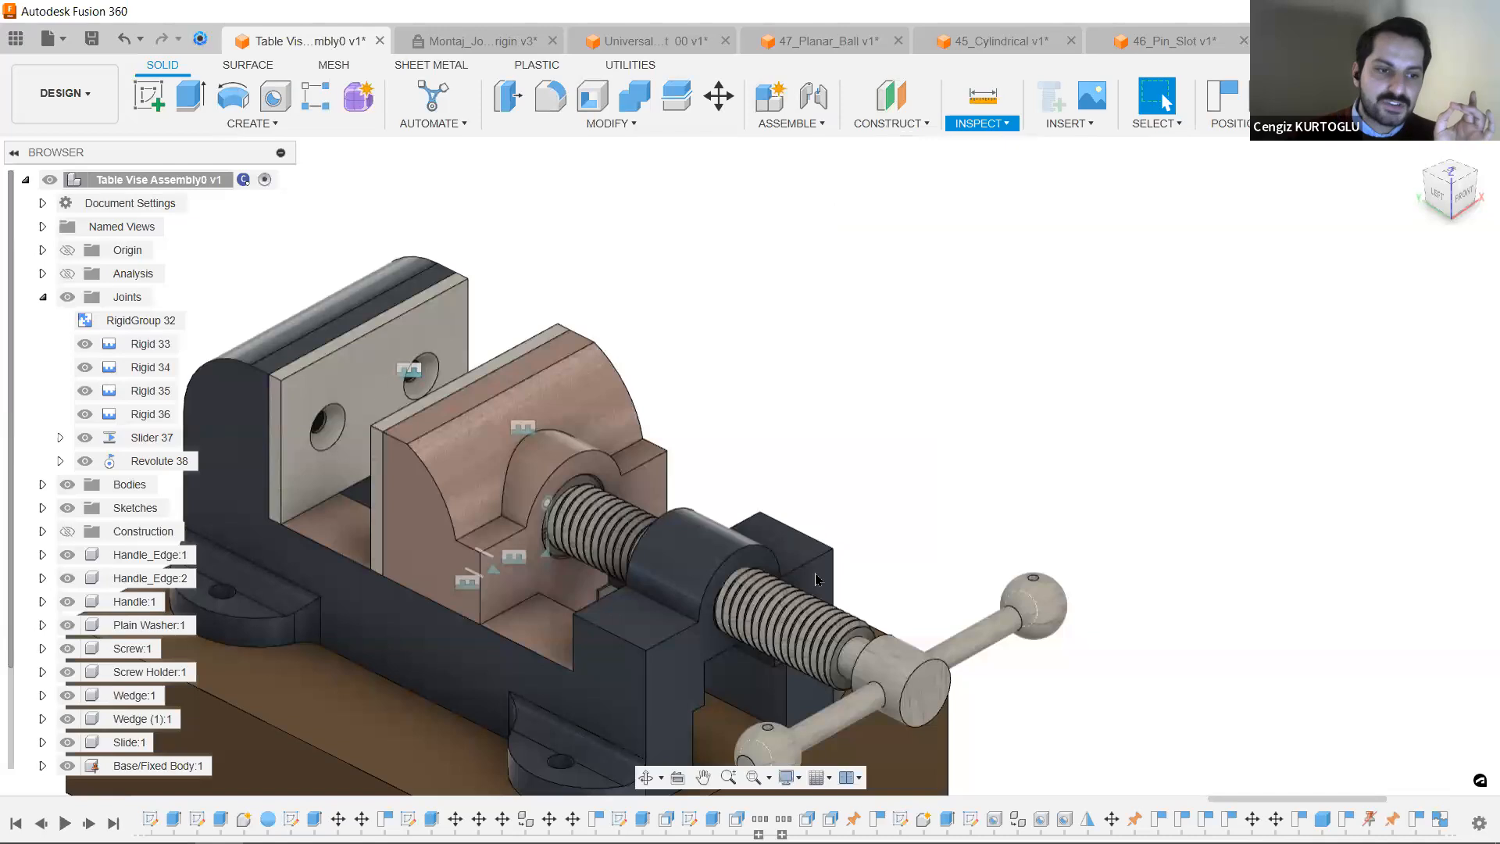
{"action": "left_click", "coordinate": [630, 677]}
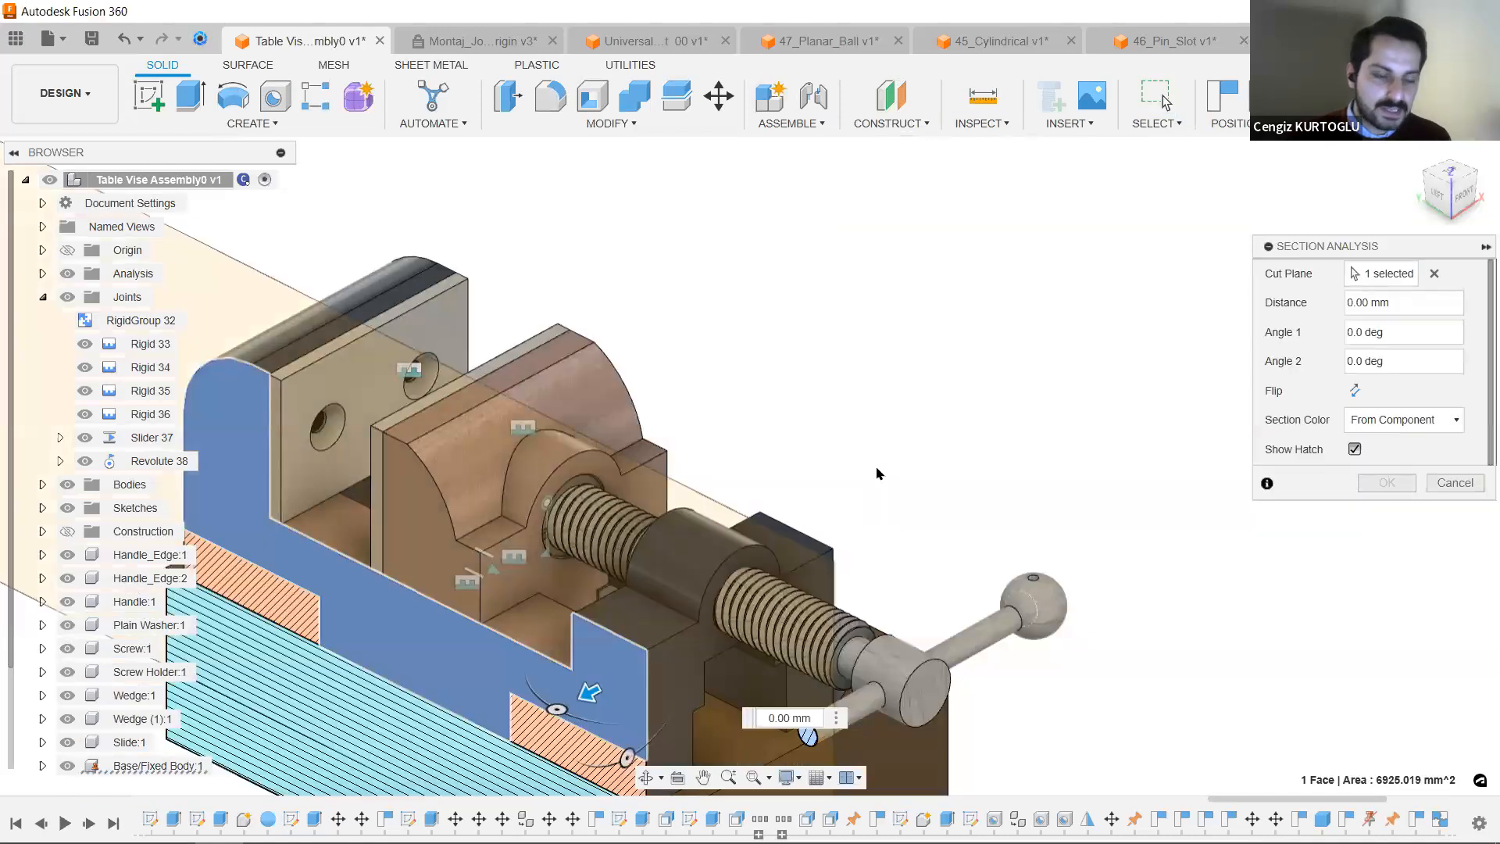
{"action": "left_click_drag", "start_coordinate": [588, 692], "coordinate": [685, 641]}
{"action": "scroll", "coordinate": [964, 437], "scroll_direction": "down", "scroll_amount": 4}
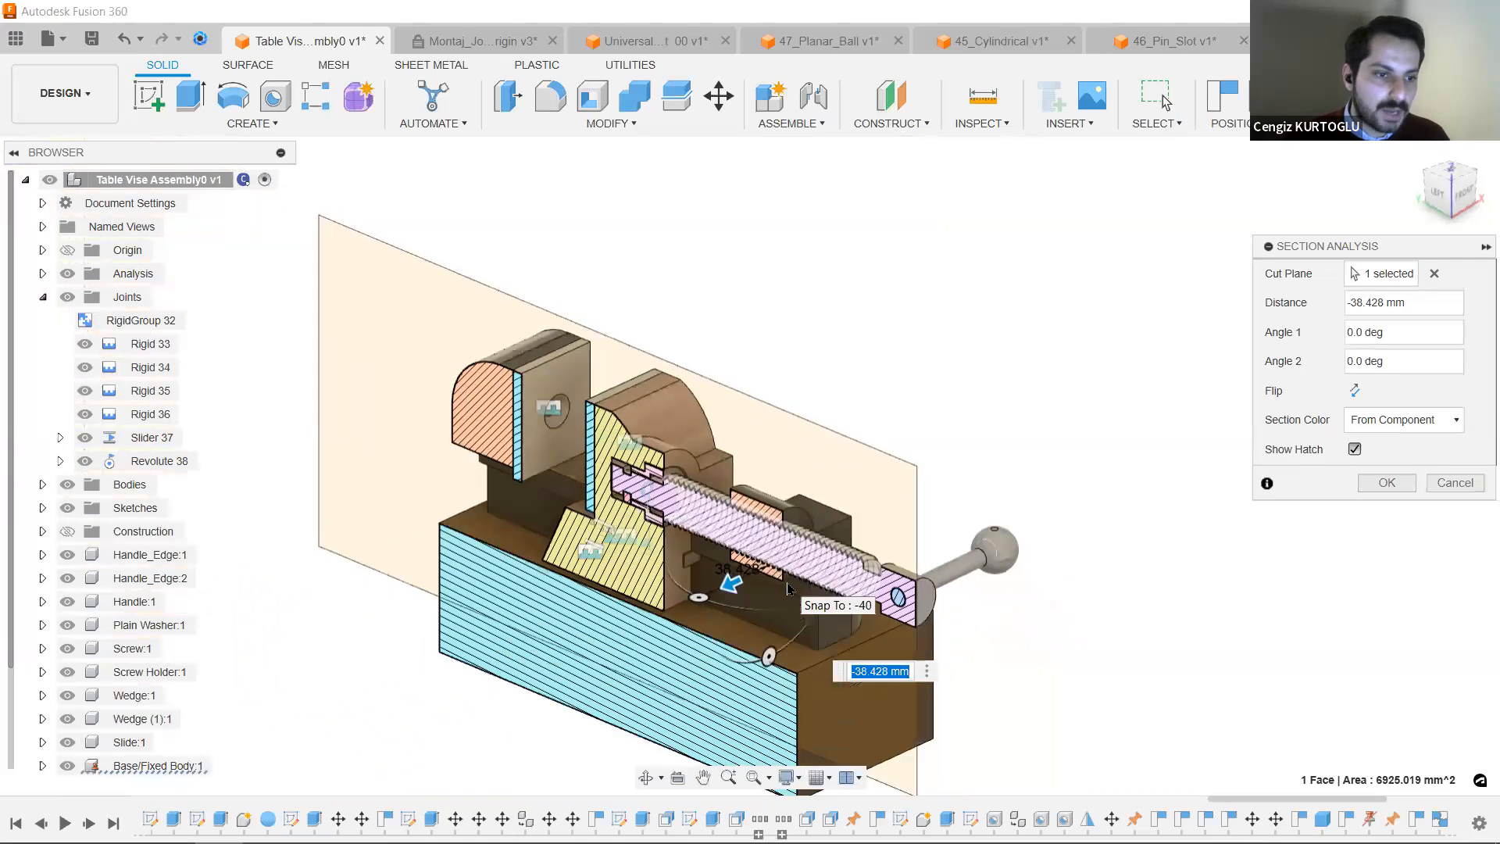
{"action": "scroll", "coordinate": [1361, 281], "scroll_direction": "up", "scroll_amount": 5}
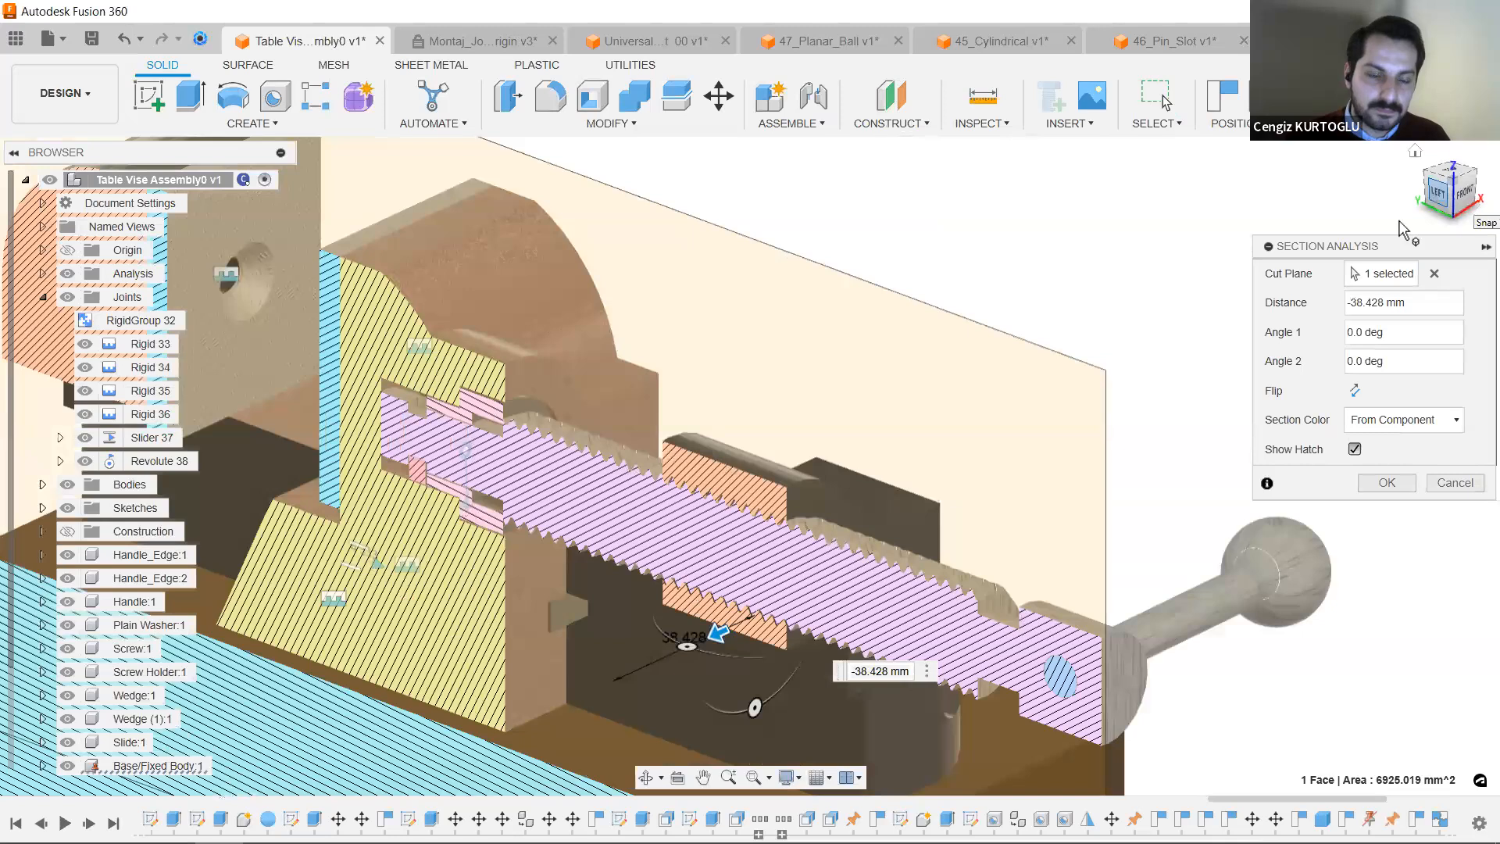
{"action": "left_click", "coordinate": [1437, 193]}
{"action": "scroll", "coordinate": [855, 434], "scroll_direction": "up", "scroll_amount": 4}
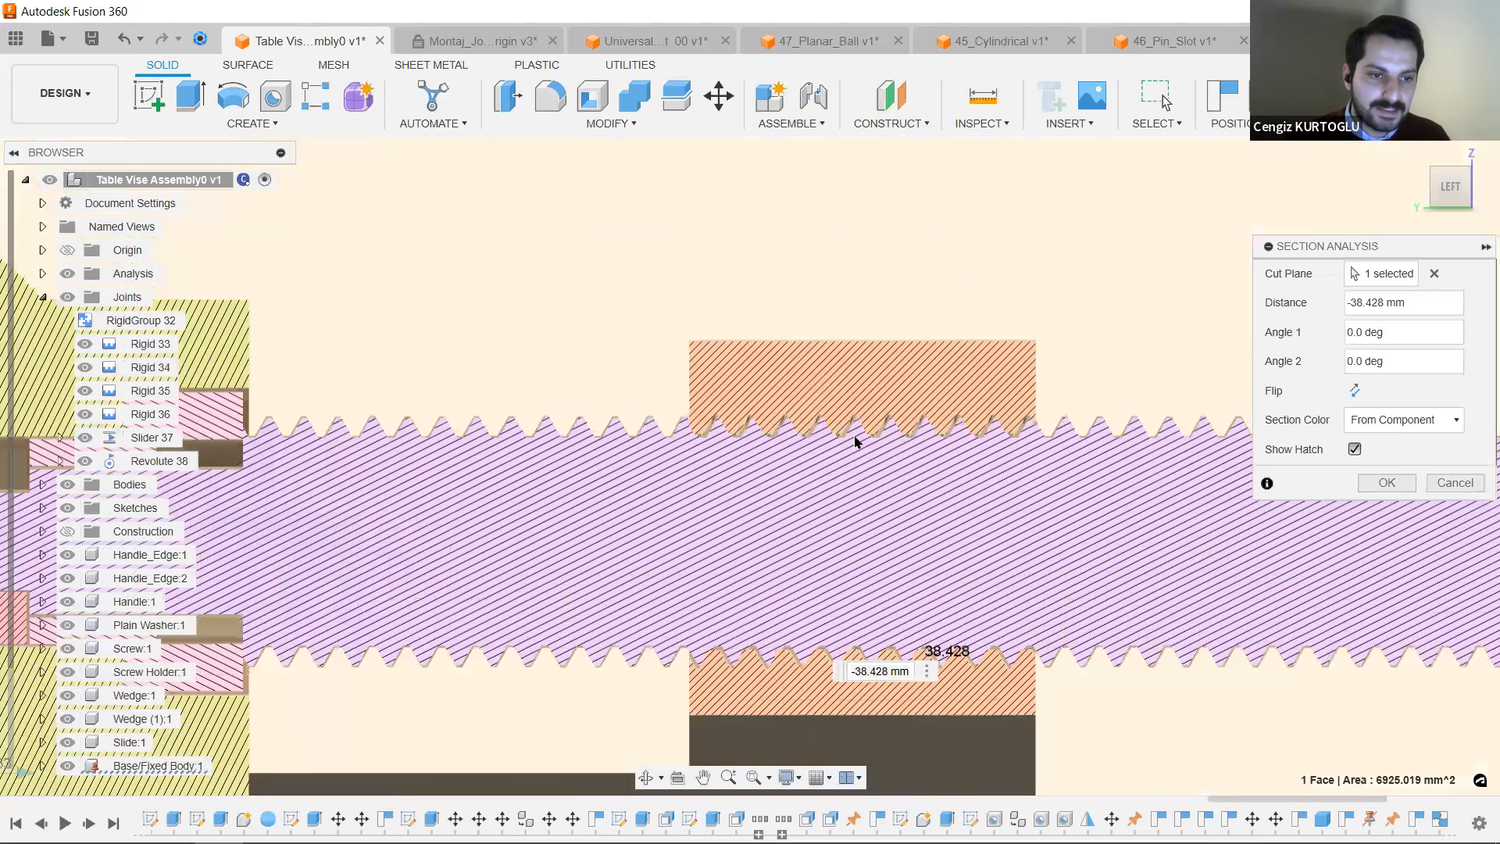
{"action": "scroll", "coordinate": [855, 442], "scroll_direction": "up", "scroll_amount": 5}
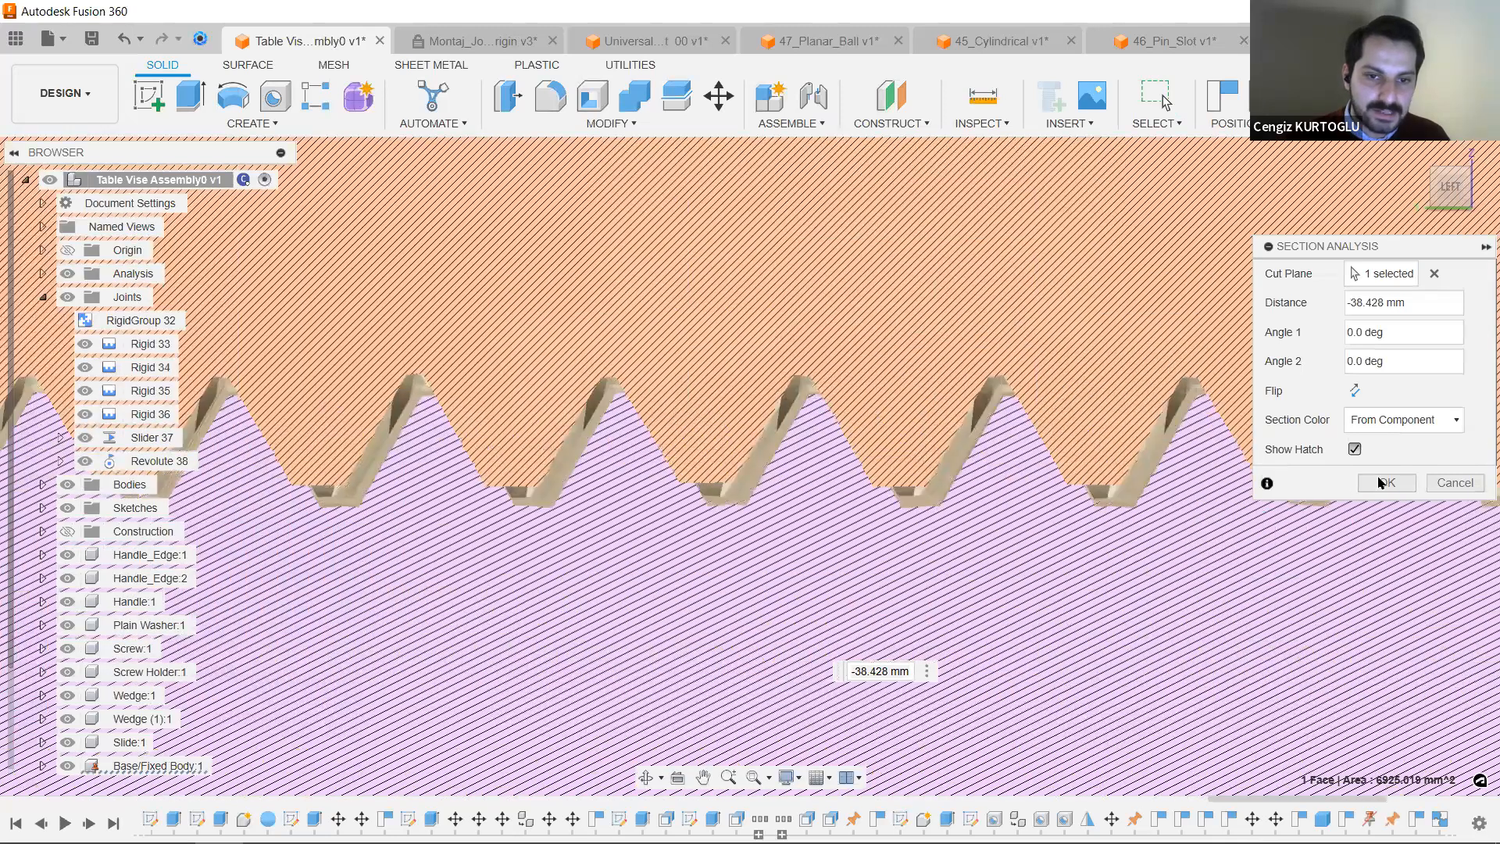
{"action": "left_click", "coordinate": [1386, 483]}
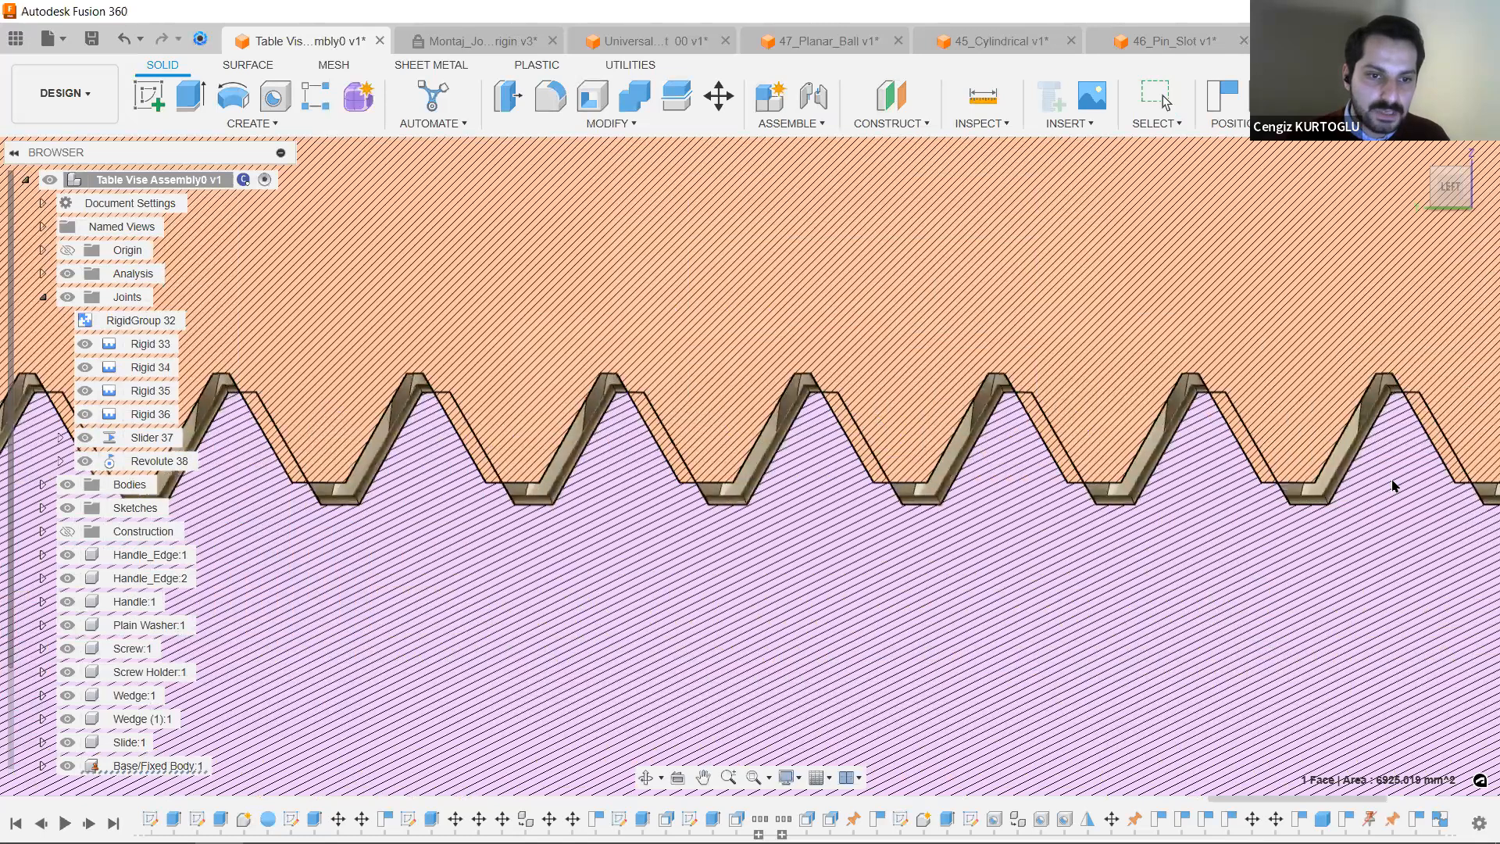
Examine in section how the screw's thread meshes with the fixed body and how its end sits in the slide.
{"action": "scroll", "coordinate": [1250, 497], "scroll_direction": "down", "scroll_amount": 5}
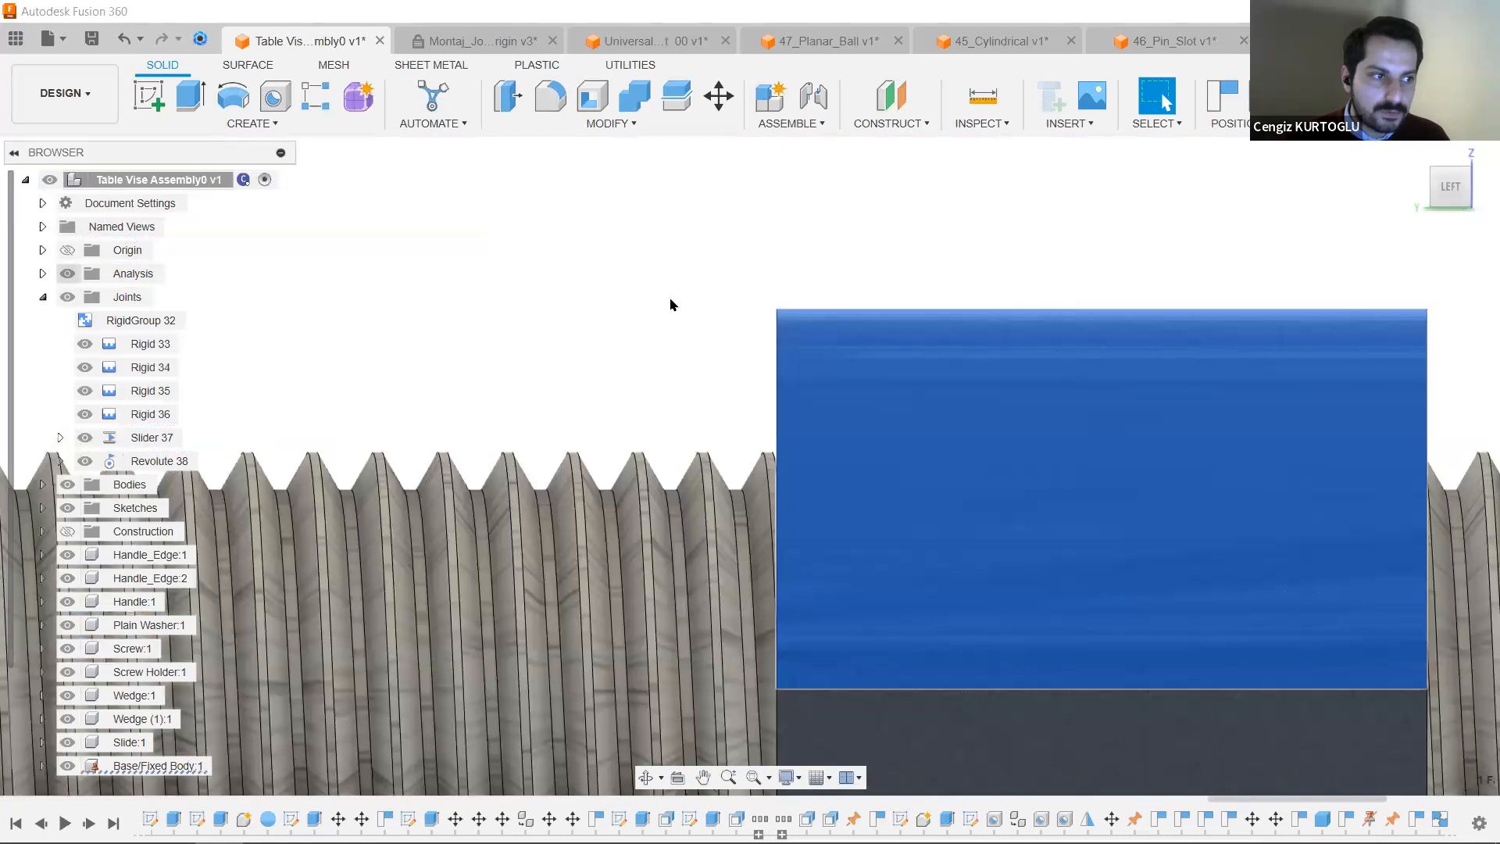
{"action": "scroll", "coordinate": [732, 480], "scroll_direction": "up", "scroll_amount": 5}
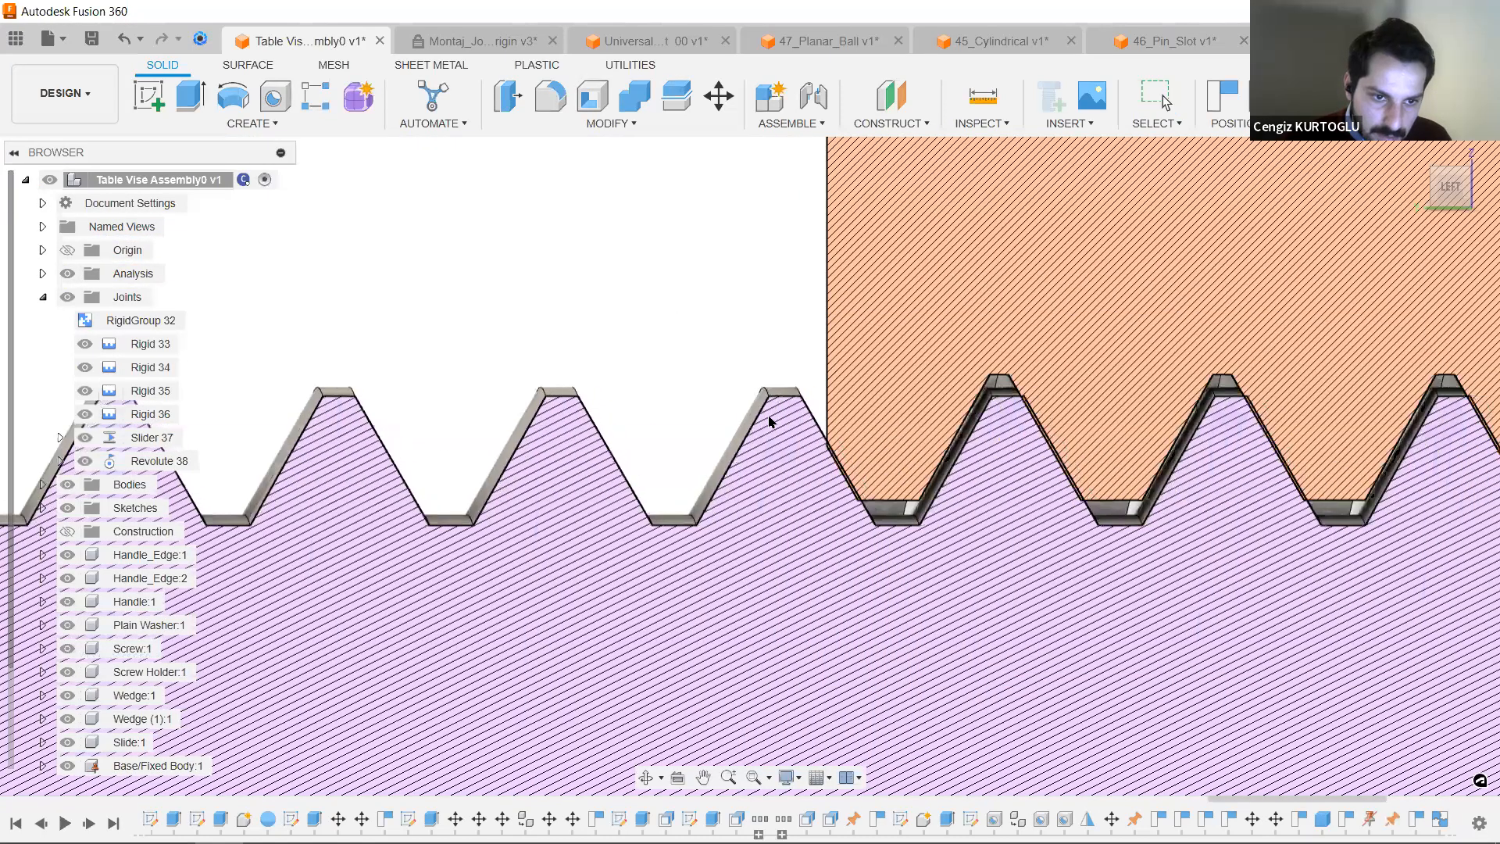
{"action": "scroll", "coordinate": [1063, 480], "scroll_direction": "up", "scroll_amount": 2}
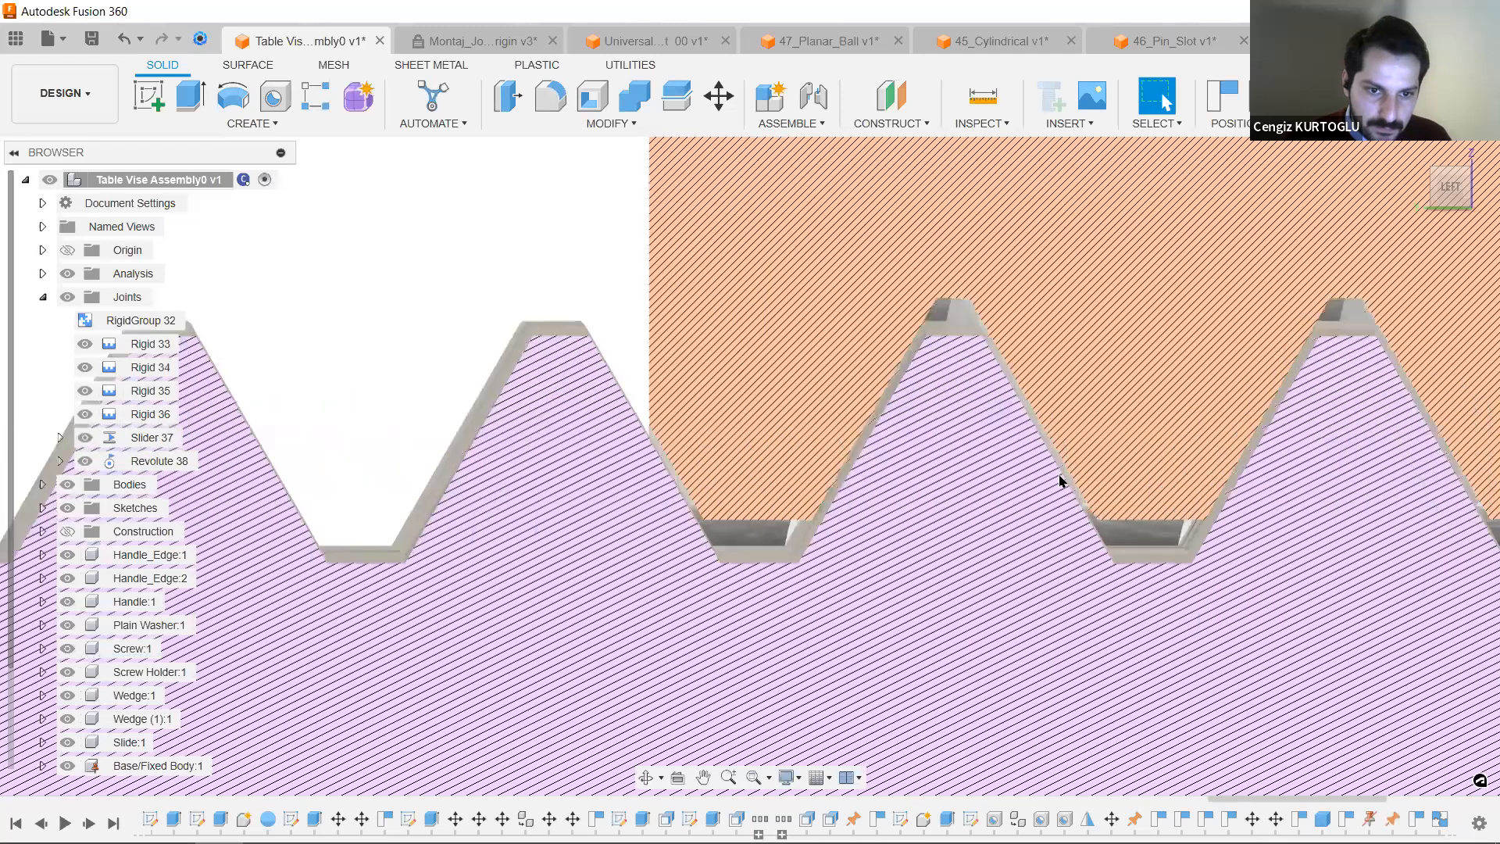
{"action": "scroll", "coordinate": [1064, 485], "scroll_direction": "down", "scroll_amount": 8}
{"action": "scroll", "coordinate": [1067, 491], "scroll_direction": "down", "scroll_amount": 5}
{"action": "middle_click_drag", "start_coordinate": [1390, 495], "coordinate": [1085, 526], "text": "shift"}
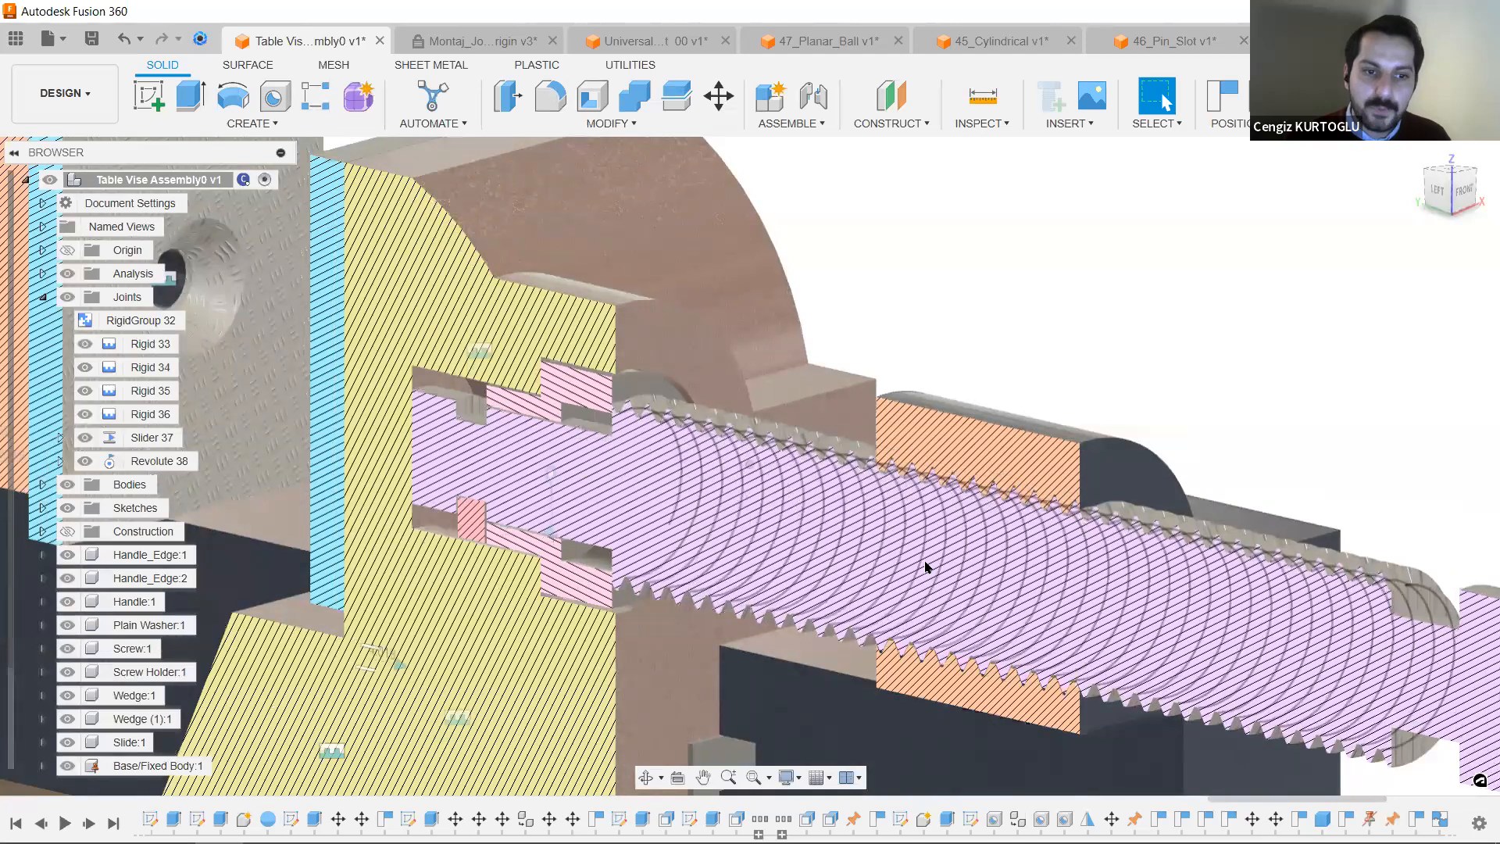
{"action": "middle_click_drag", "start_coordinate": [927, 565], "coordinate": [932, 606], "text": "shift"}
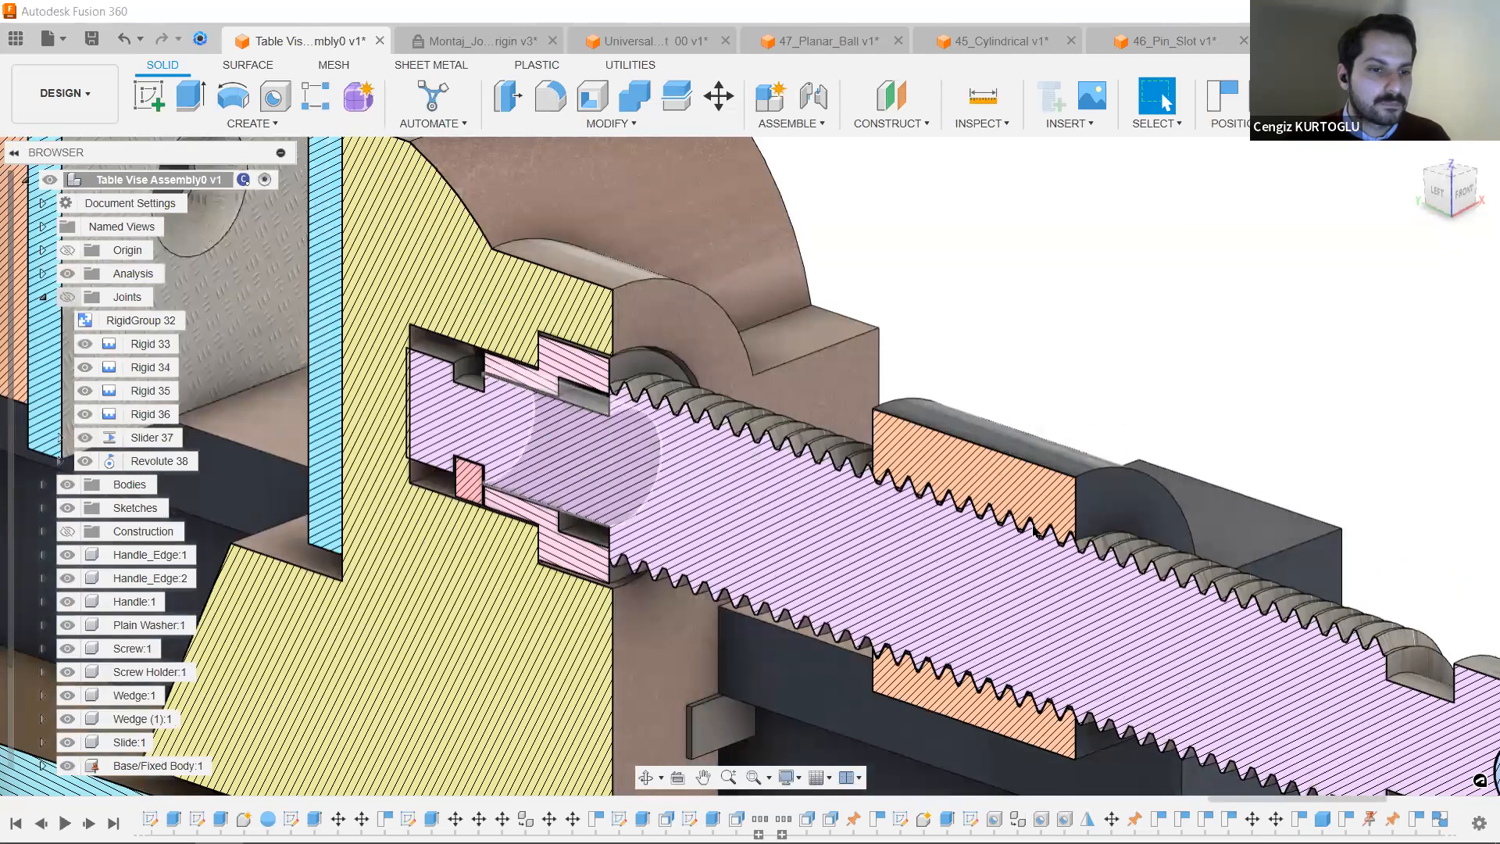
{"action": "middle_click_drag", "start_coordinate": [927, 372], "coordinate": [781, 374], "text": "shift"}
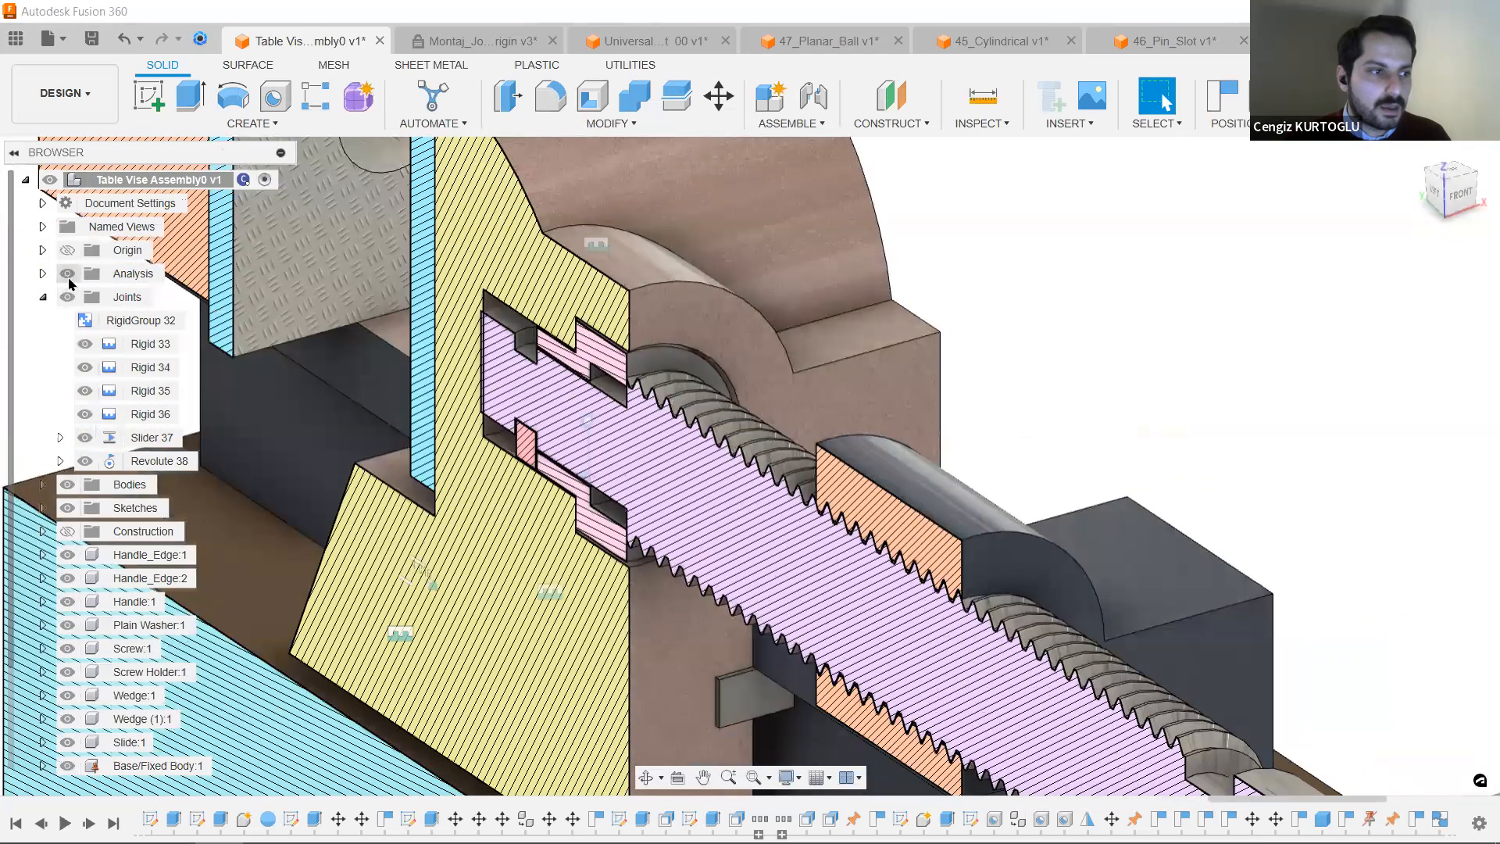
Hide the section analysis to show the whole vise again.
{"action": "left_click", "coordinate": [67, 273]}
{"action": "middle_click_drag", "start_coordinate": [856, 556], "coordinate": [765, 157], "text": "shift"}
{"action": "scroll", "coordinate": [1081, 468], "scroll_direction": "down", "scroll_amount": 2}
Capture the component positions and create a motion link from Revolute 38 to Slider 37, with 360 deg giving 3.00 mm of travel.
{"action": "left_click", "coordinate": [789, 123]}
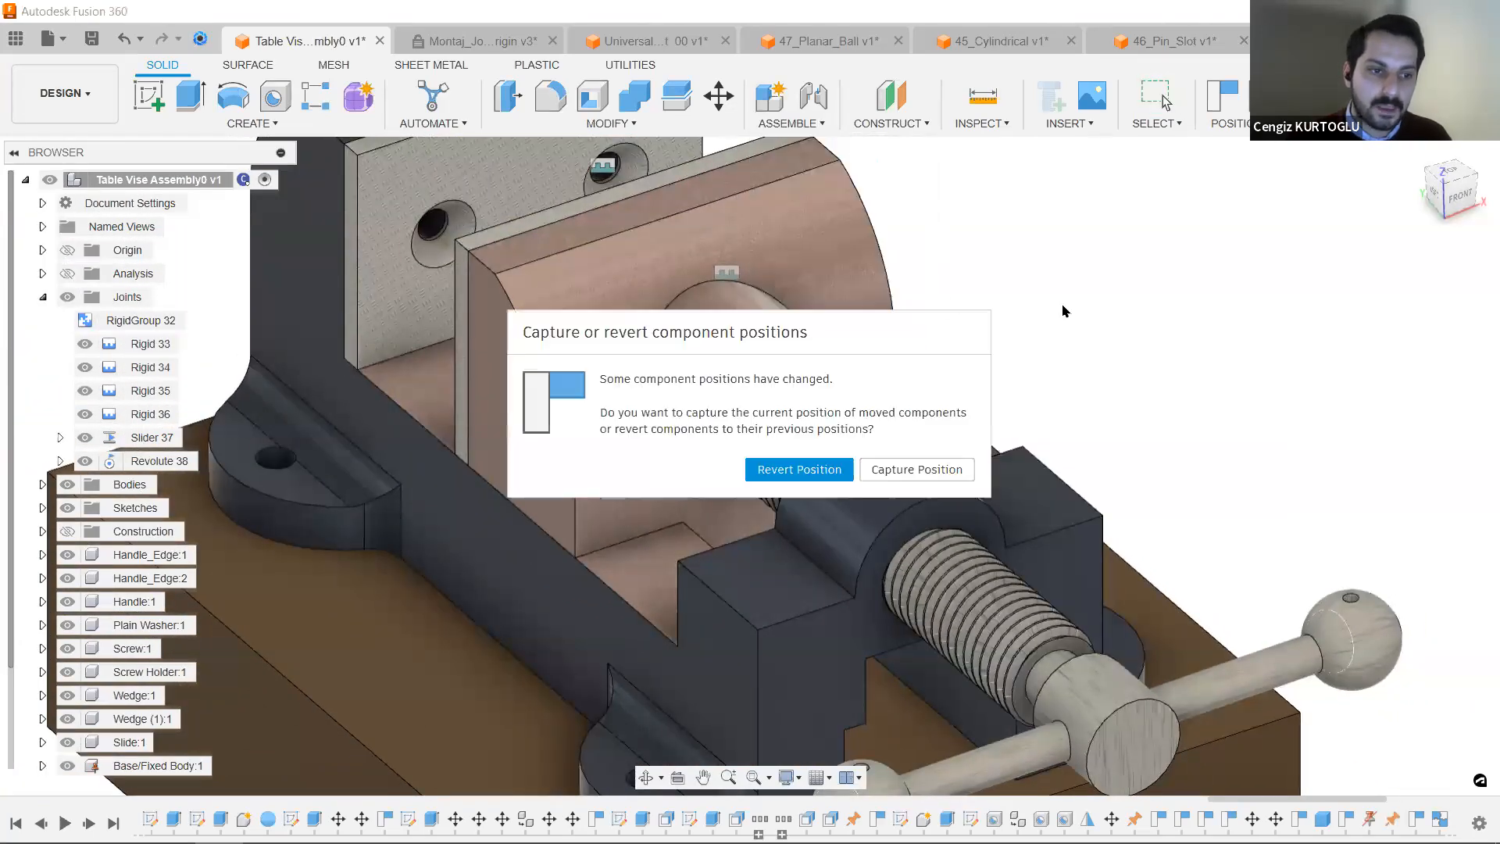
{"action": "left_click", "coordinate": [915, 469]}
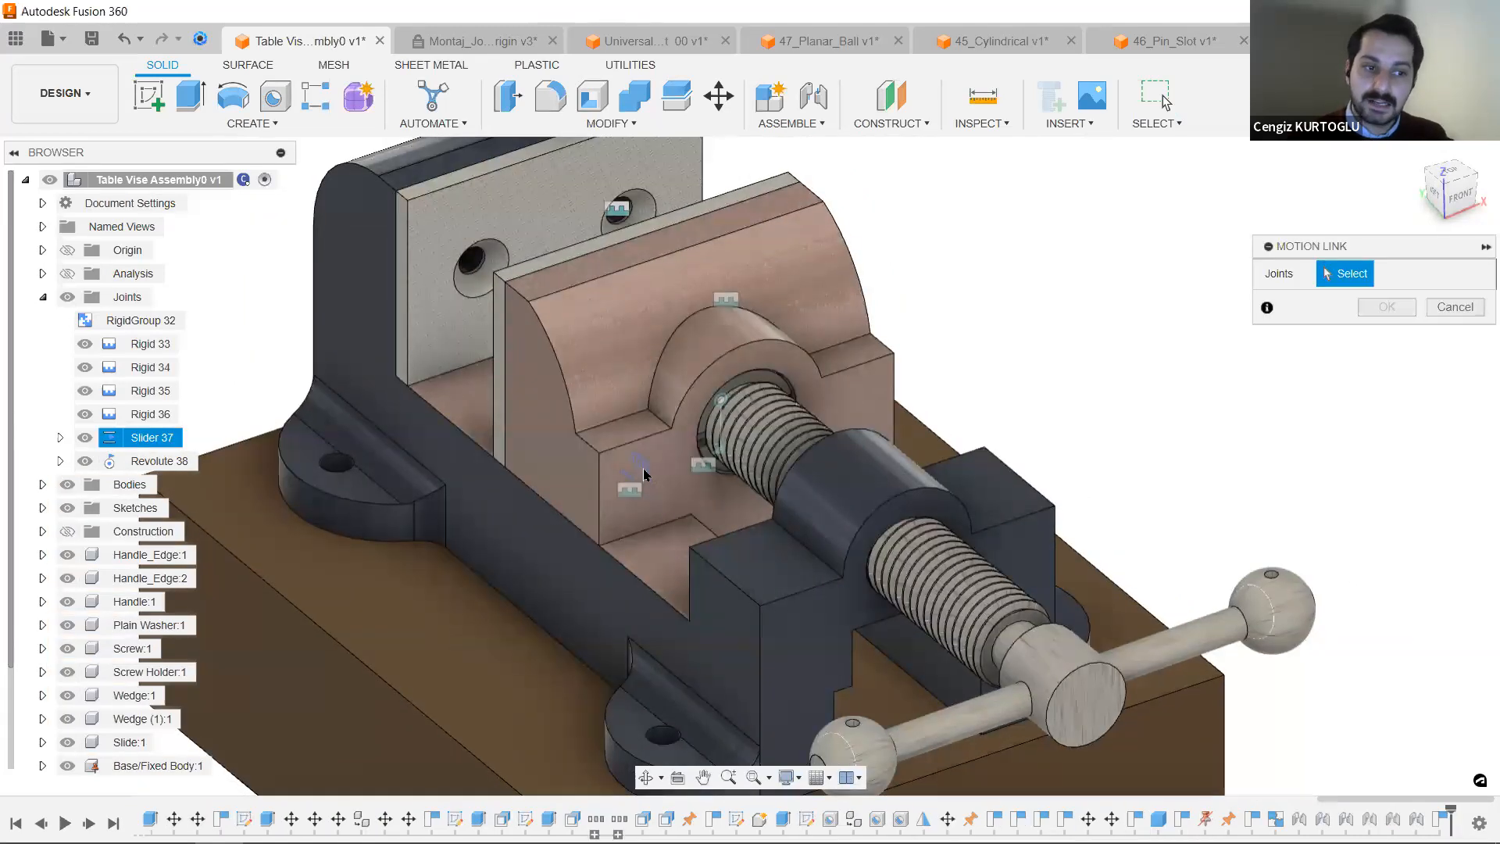
{"action": "left_click", "coordinate": [641, 469]}
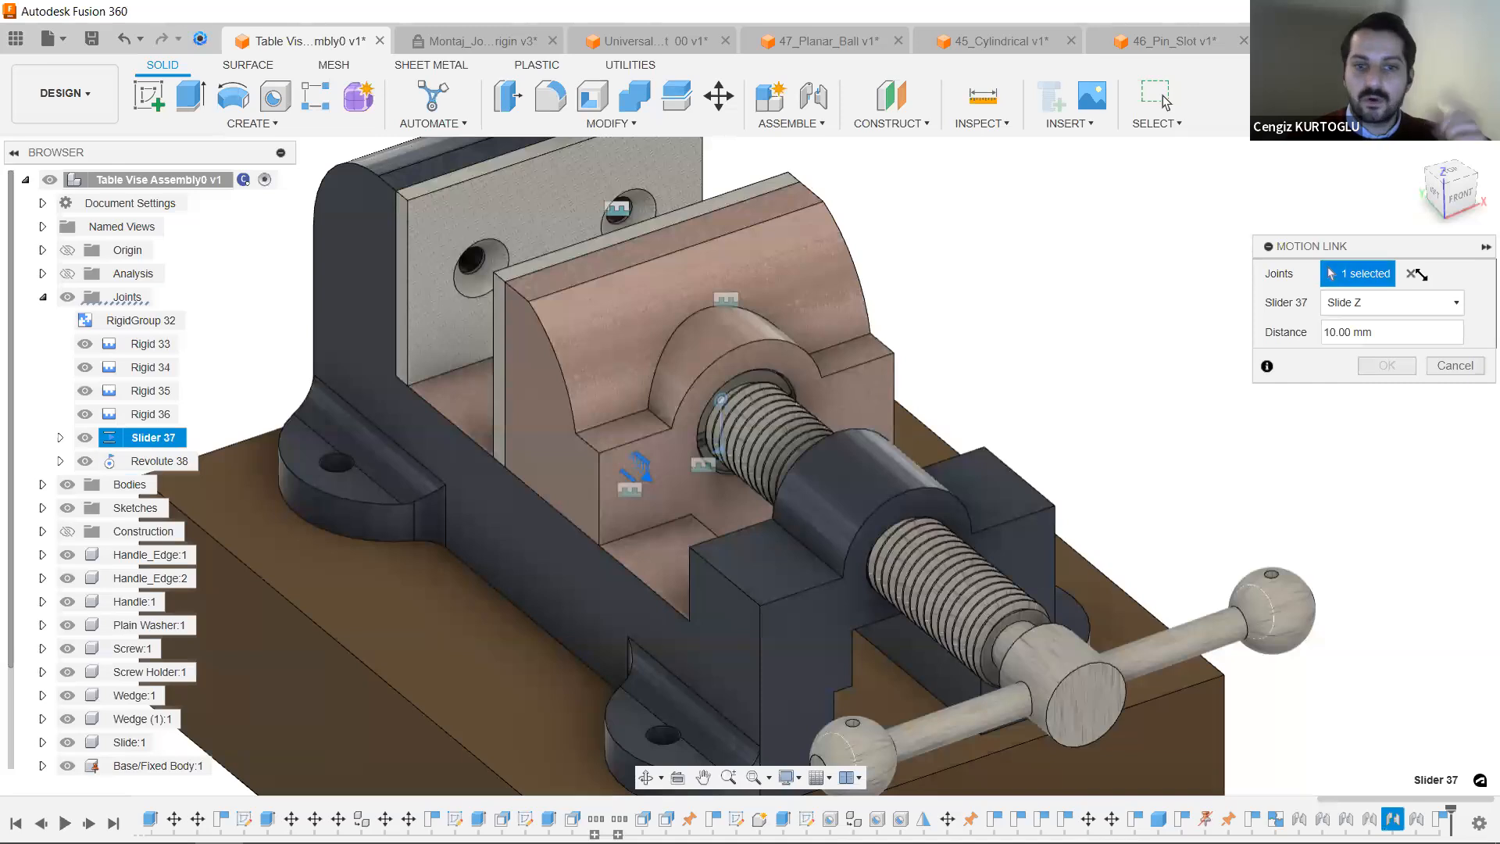
{"action": "left_click", "coordinate": [1415, 273]}
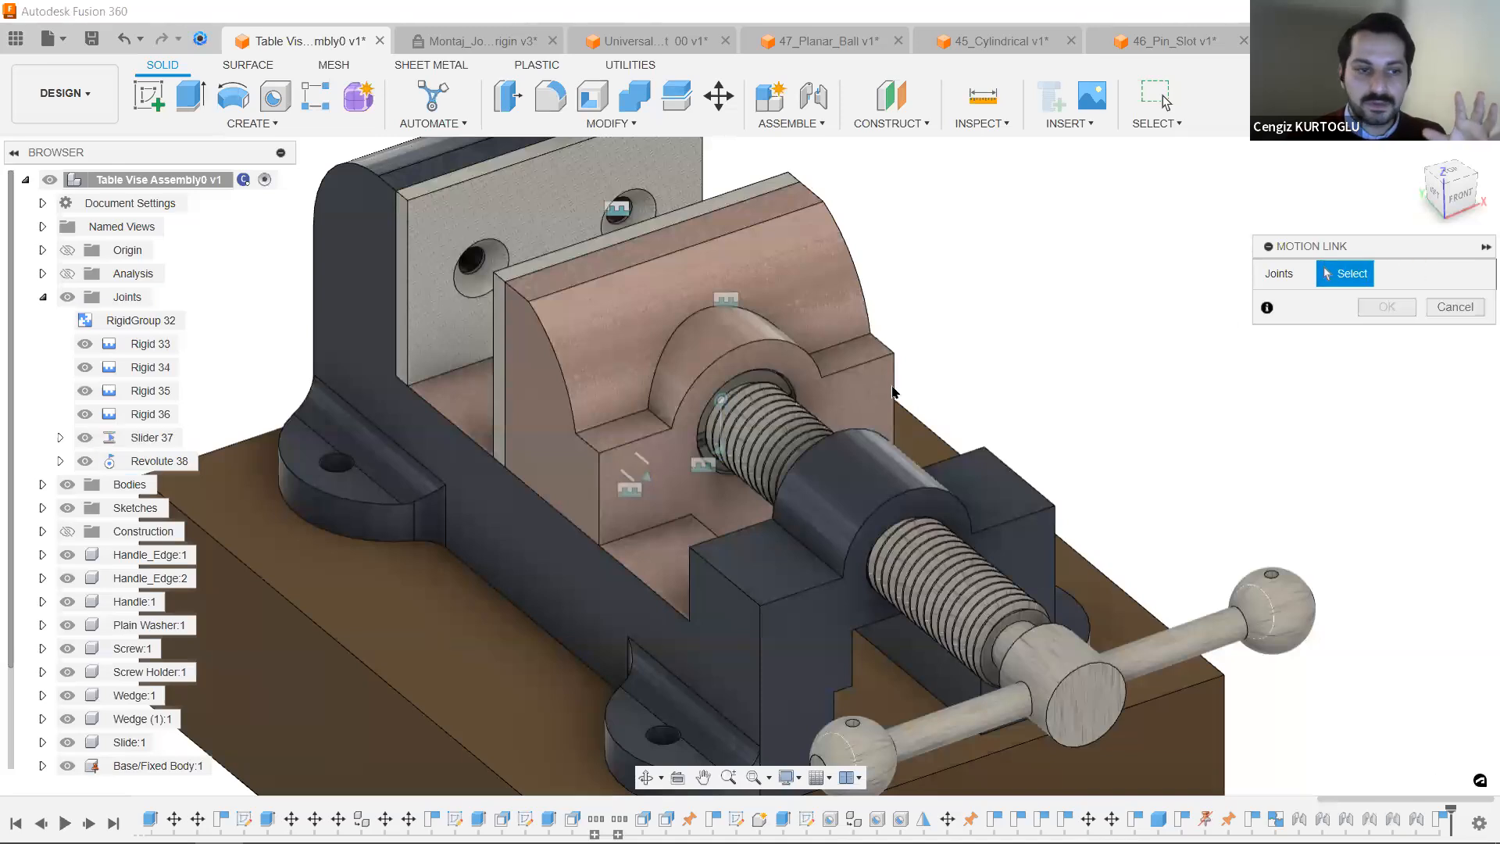
{"action": "left_click", "coordinate": [720, 405]}
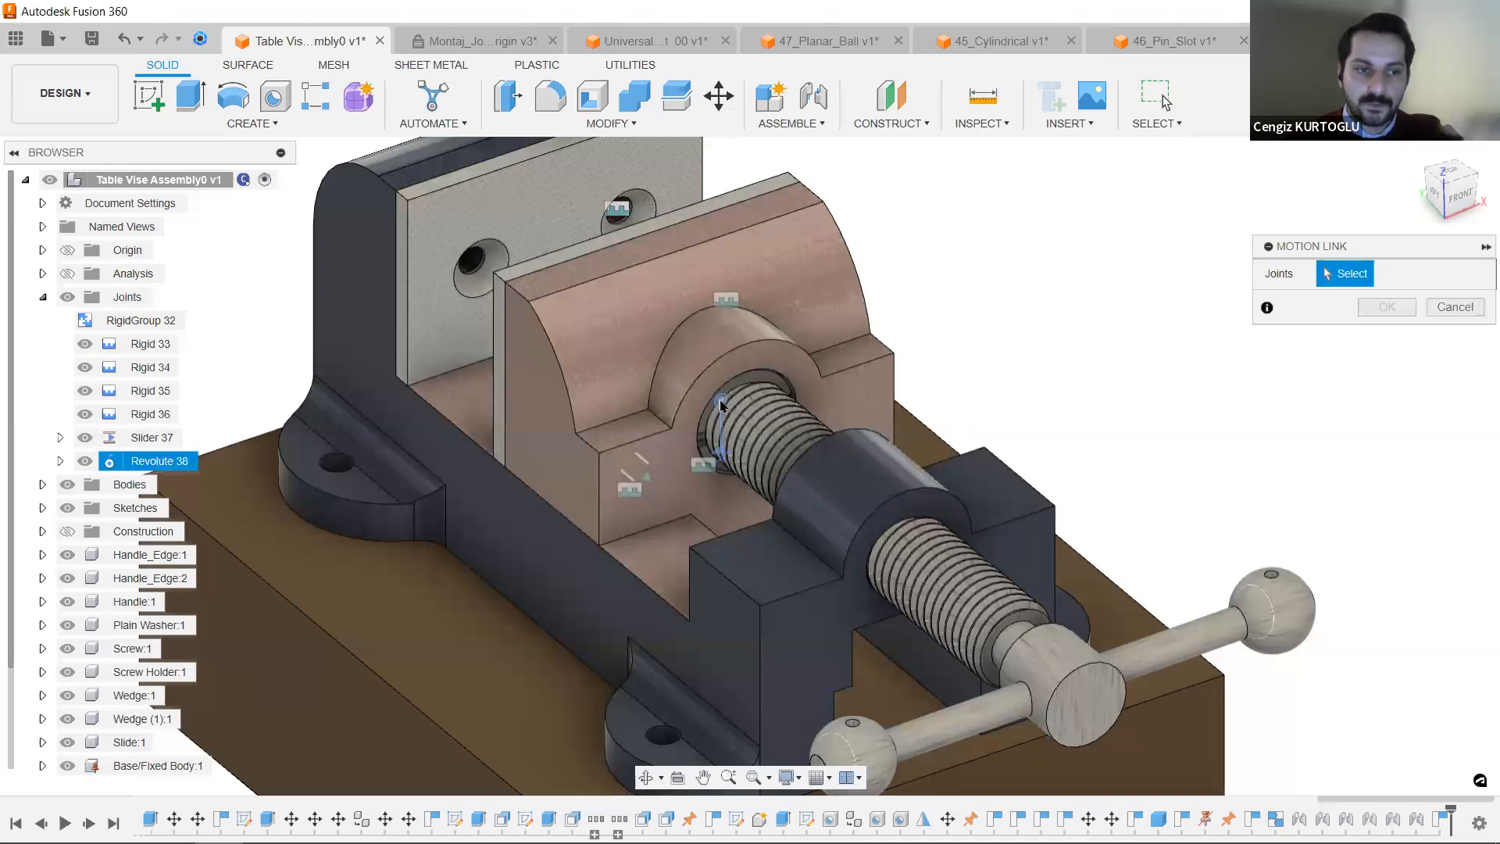
{"action": "left_click", "coordinate": [648, 468]}
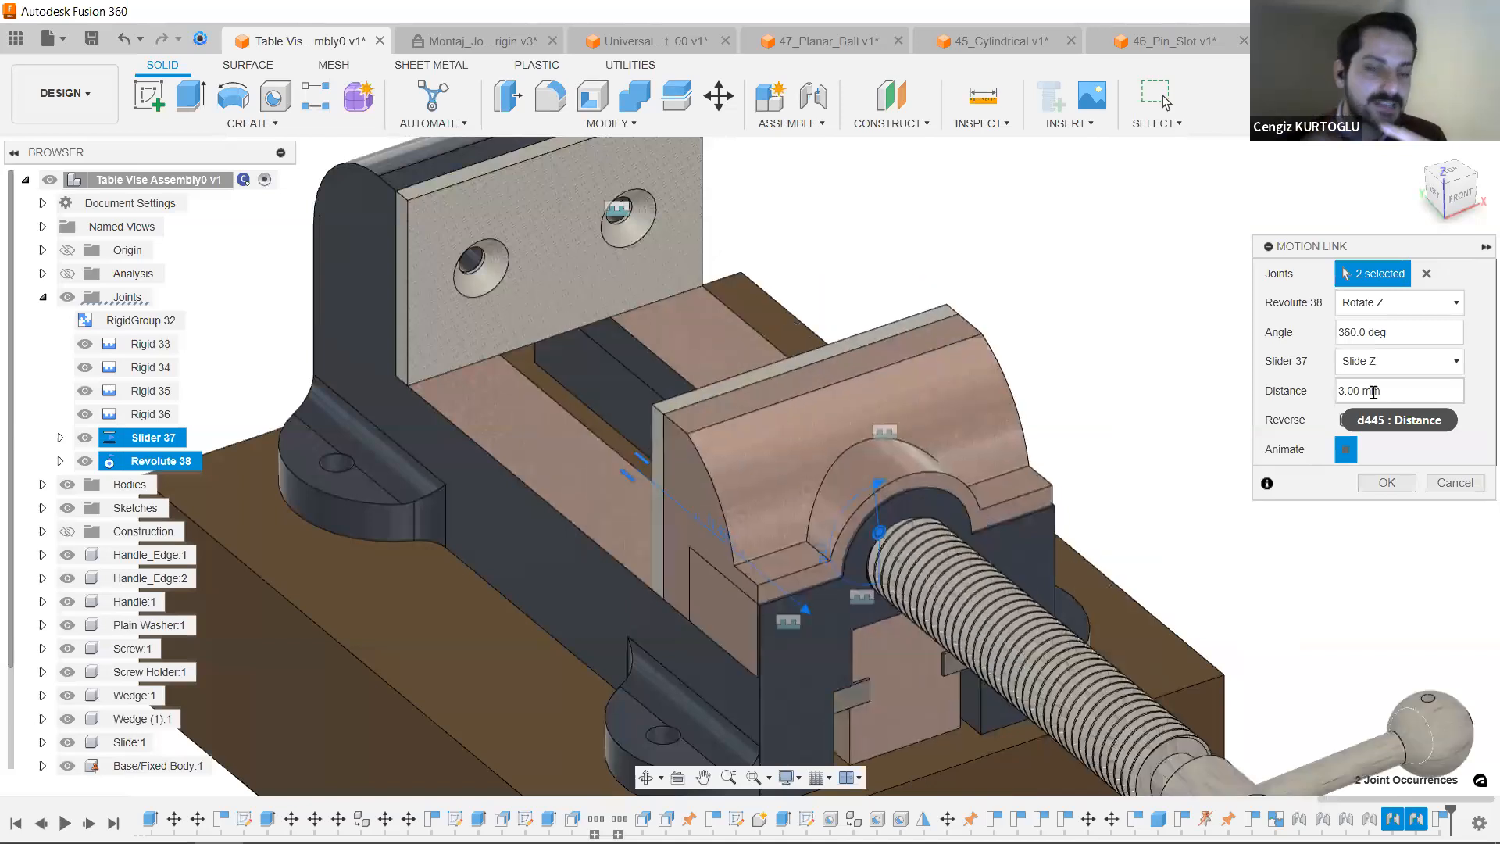
{"action": "left_click", "coordinate": [1387, 482]}
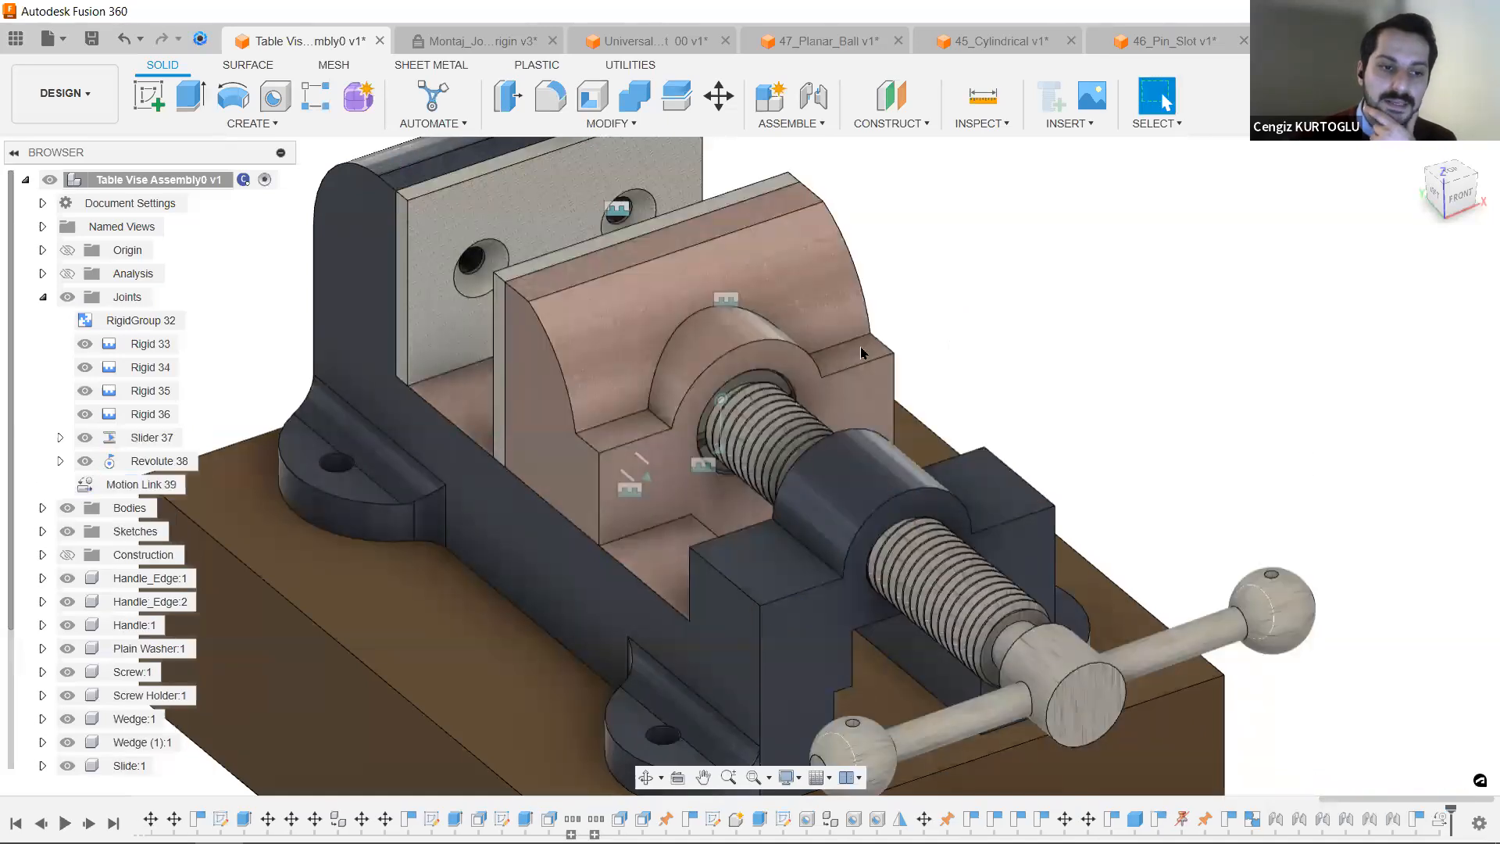
Move the slide along the fixed body and back to test the linked screw rotation.
{"action": "left_click_drag", "start_coordinate": [838, 333], "coordinate": [1157, 642]}
{"action": "left_click_drag", "start_coordinate": [1020, 571], "coordinate": [820, 355]}
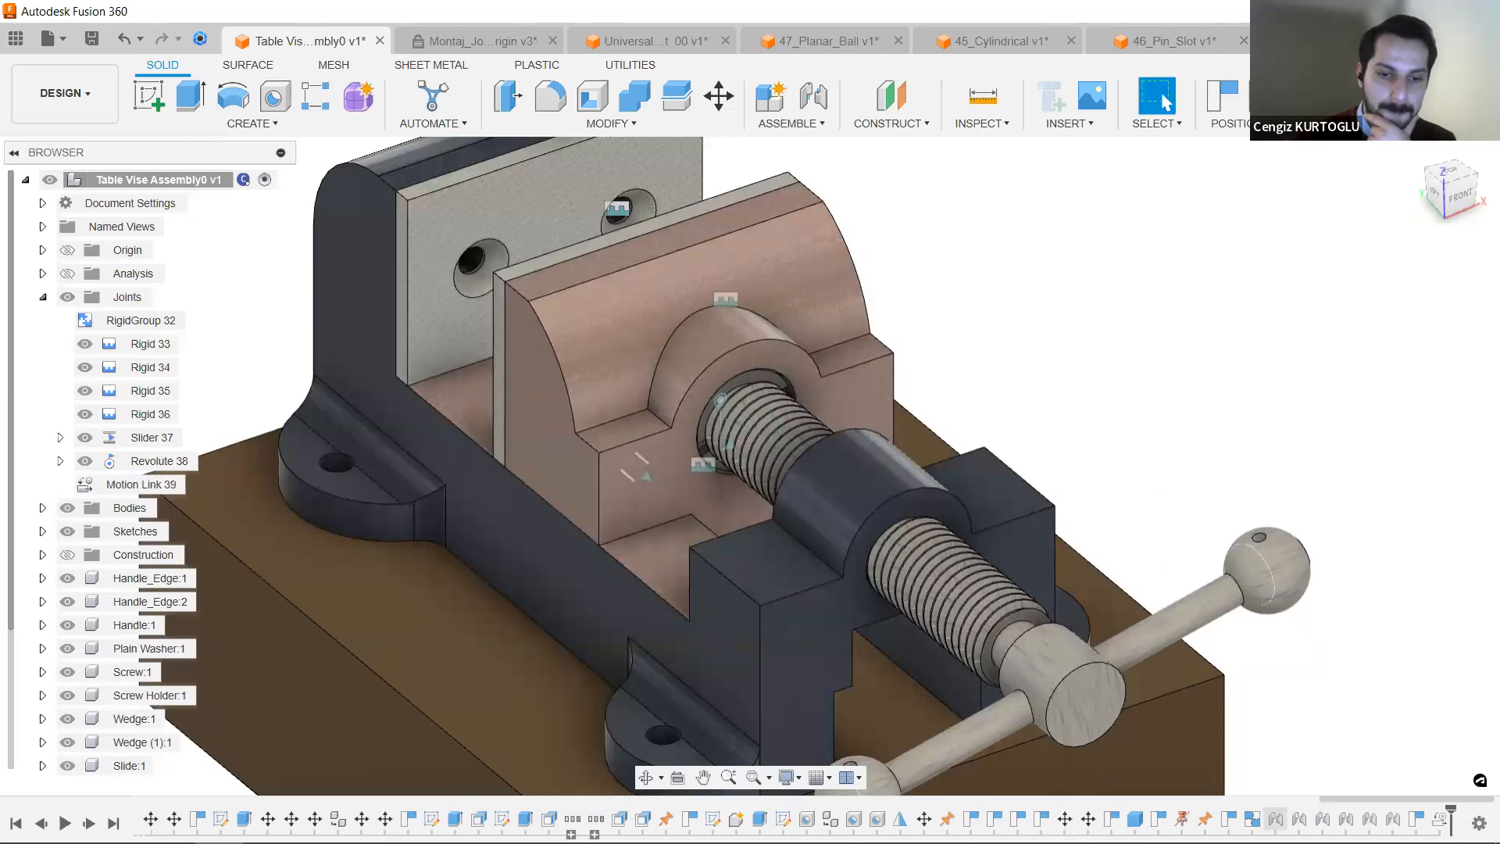
{"action": "scroll", "coordinate": [1345, 817], "scroll_direction": "up", "scroll_amount": 3}
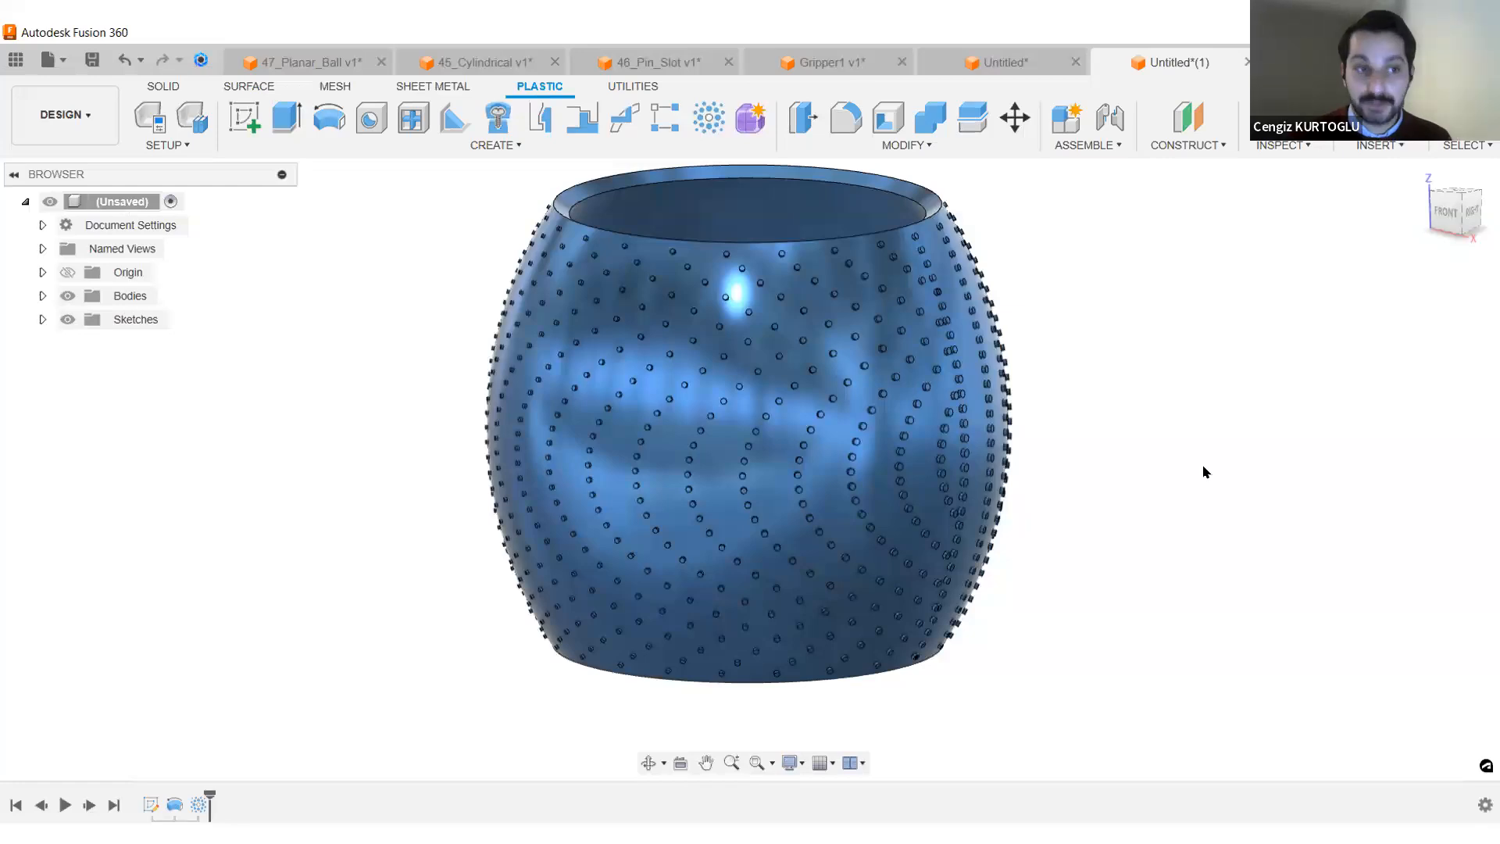
Switch from the PowerPoint slide show back to the table vise assembly in Autodesk Fusion 360.
{"action": "key", "text": "alt+Tab"}
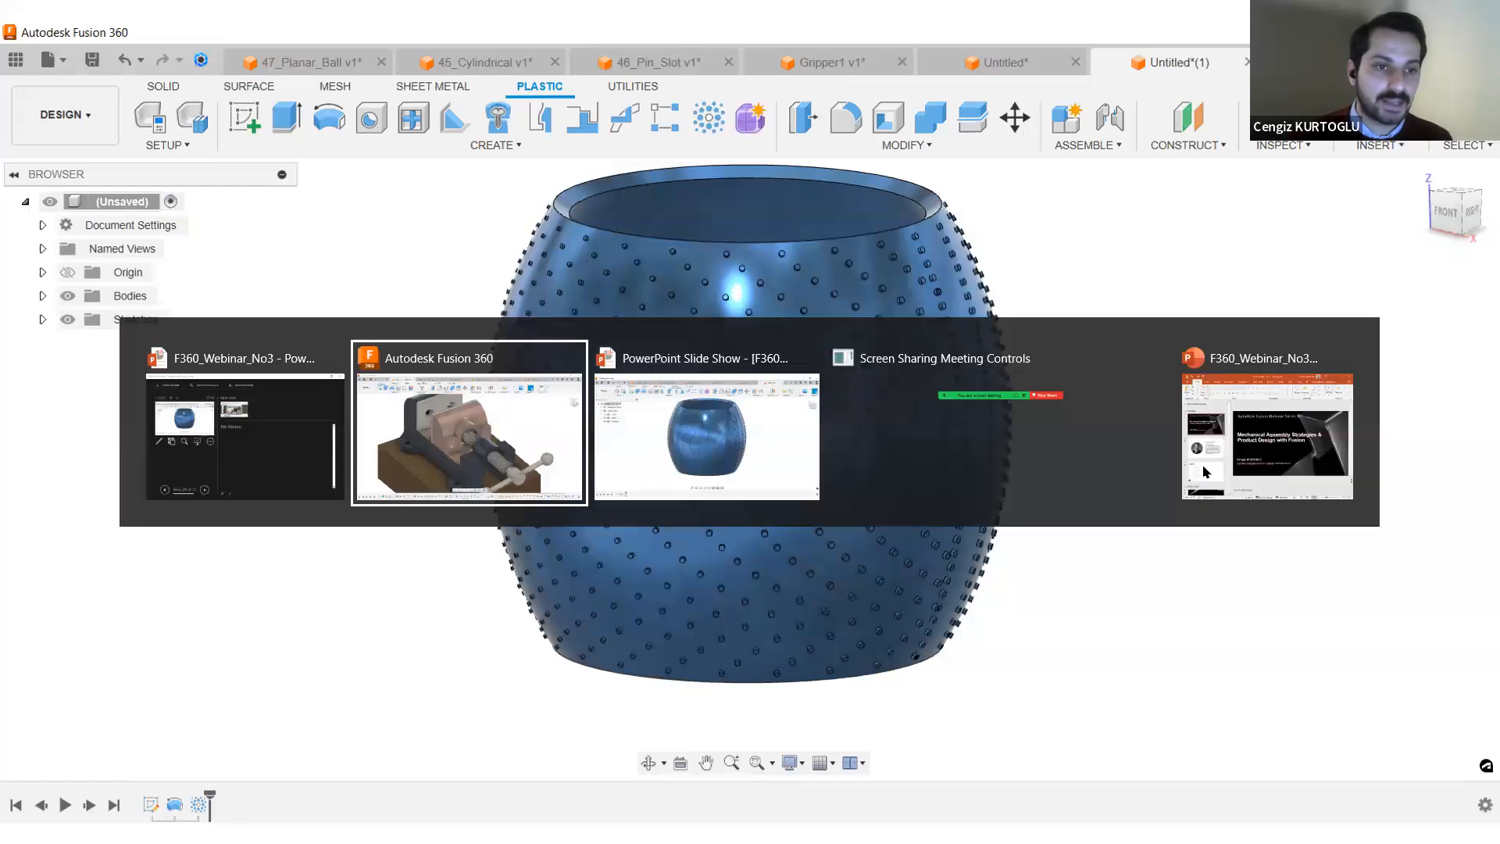
{"action": "key", "text": "alt+Tab"}
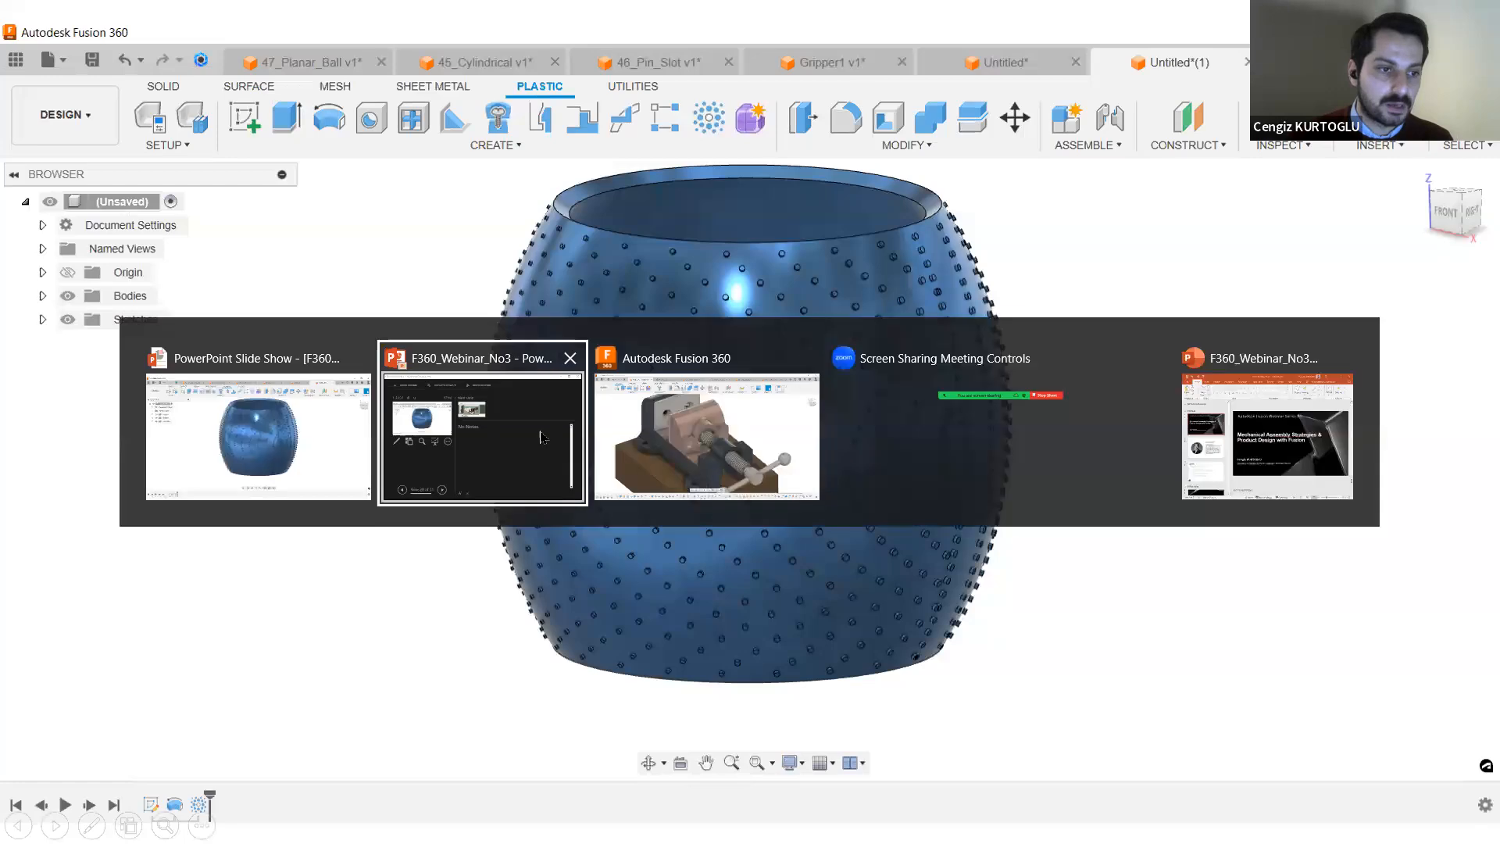
{"action": "key", "text": "alt+Tab"}
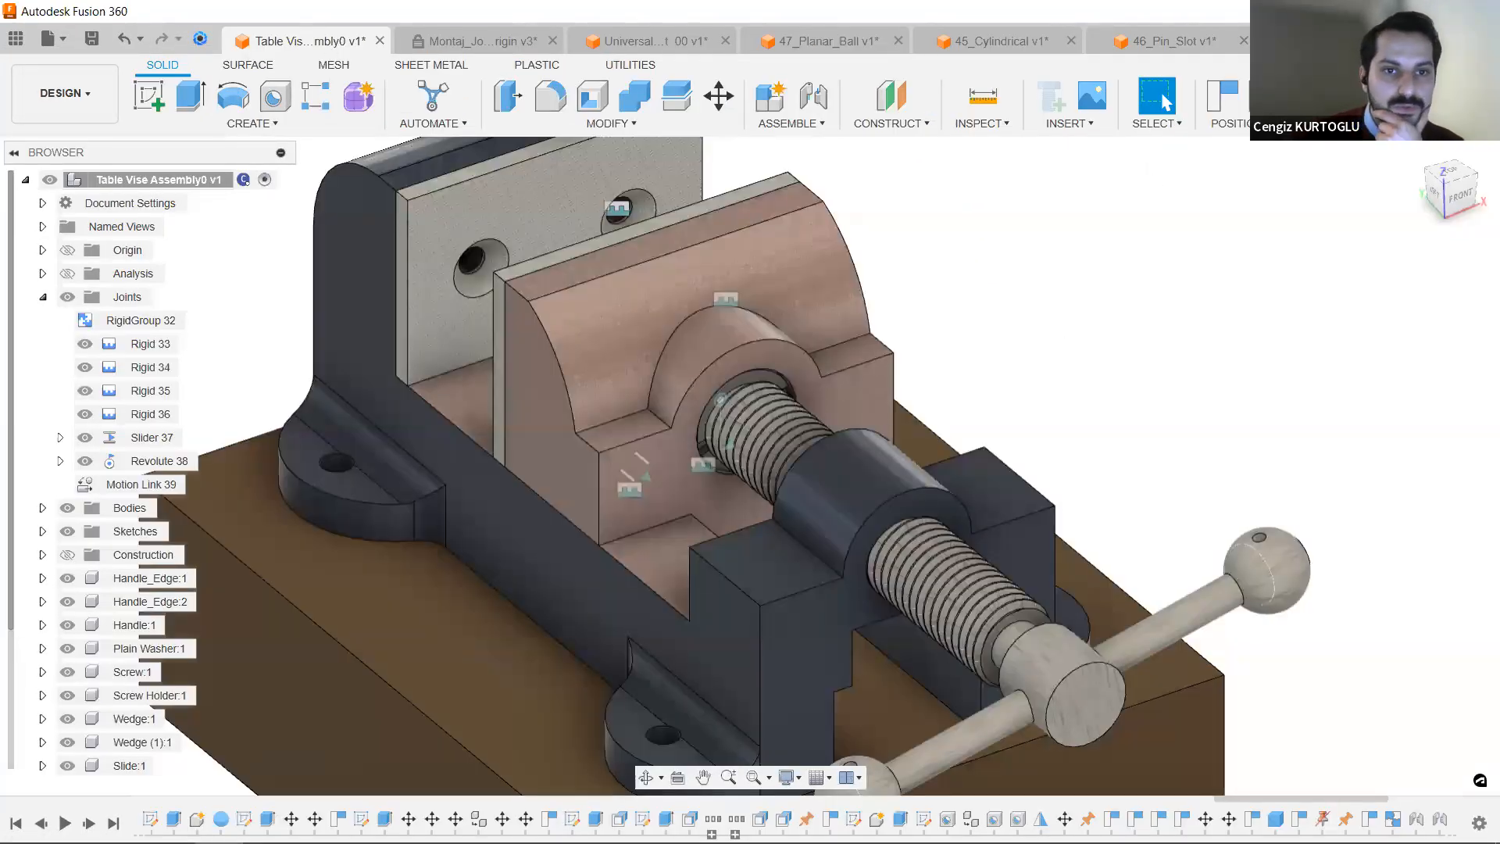
Switch from the vise assembly to the second unsaved design, the vase covered with raised dots.
{"action": "left_click", "coordinate": [1307, 40]}
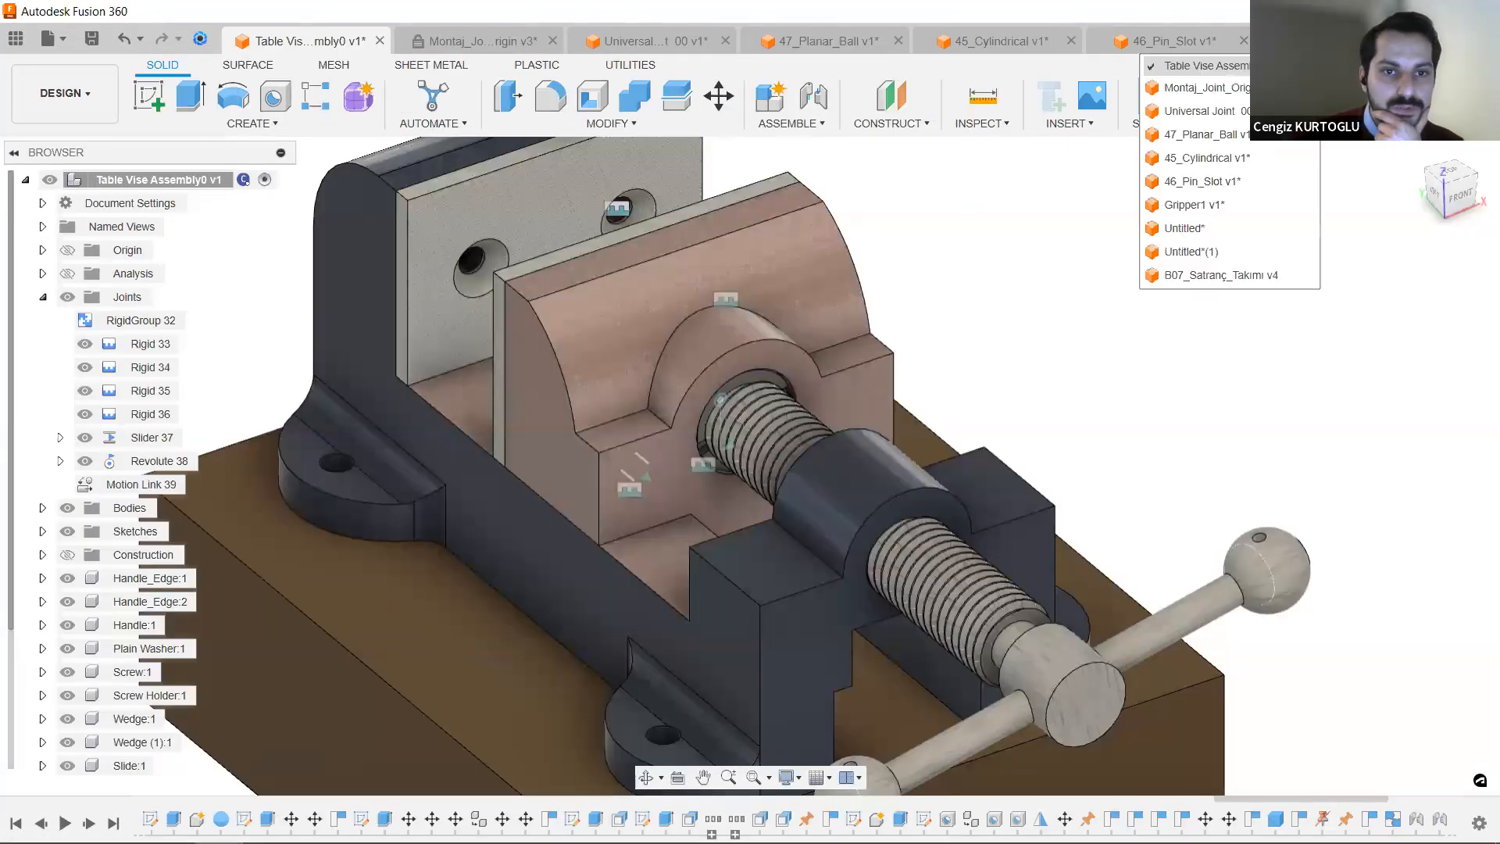
{"action": "left_click", "coordinate": [1236, 232]}
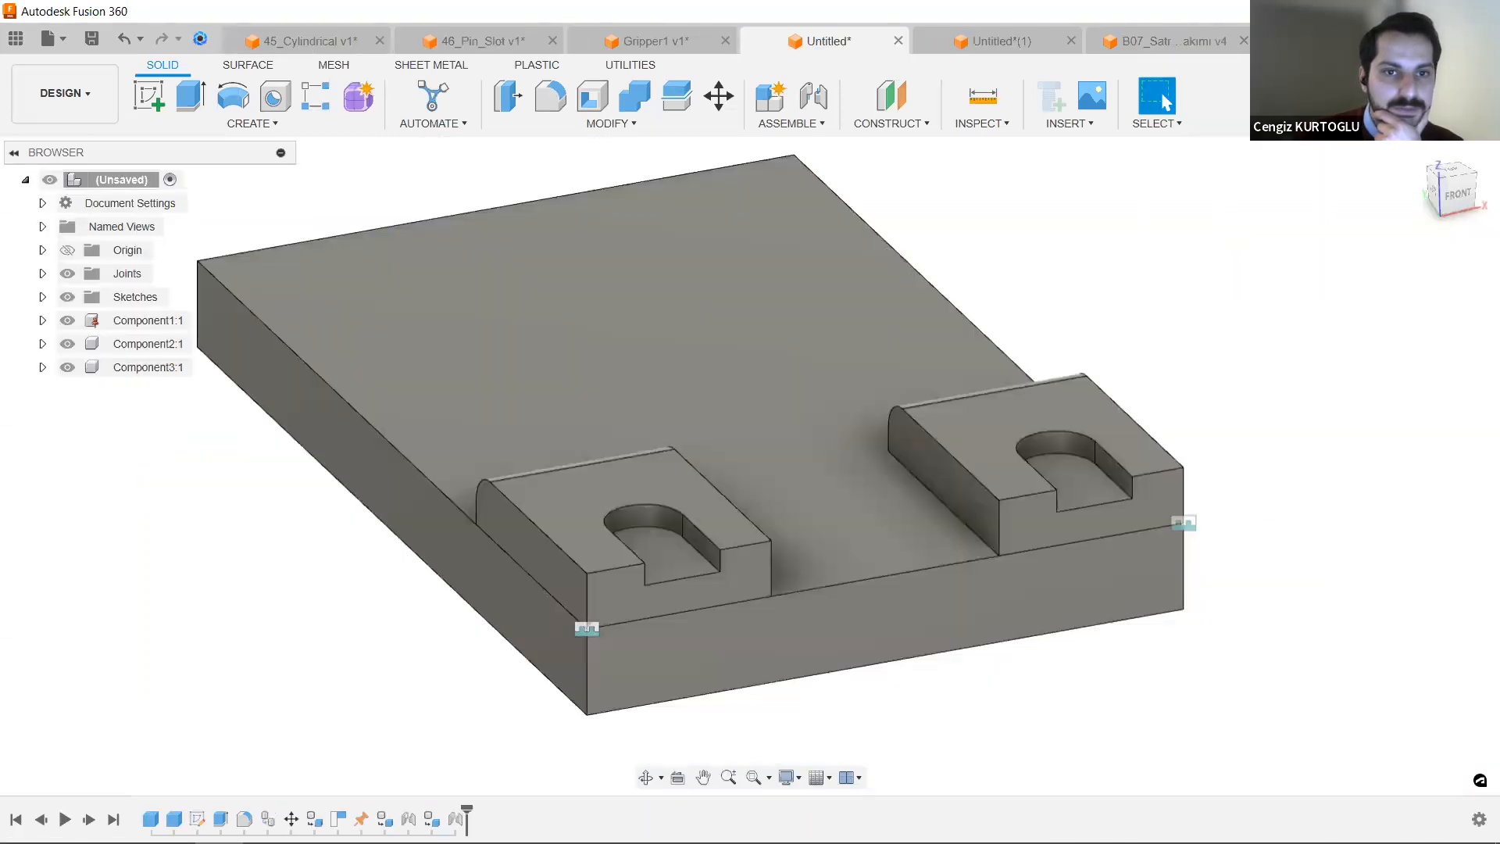
{"action": "left_click", "coordinate": [1308, 40]}
{"action": "left_click", "coordinate": [1230, 253]}
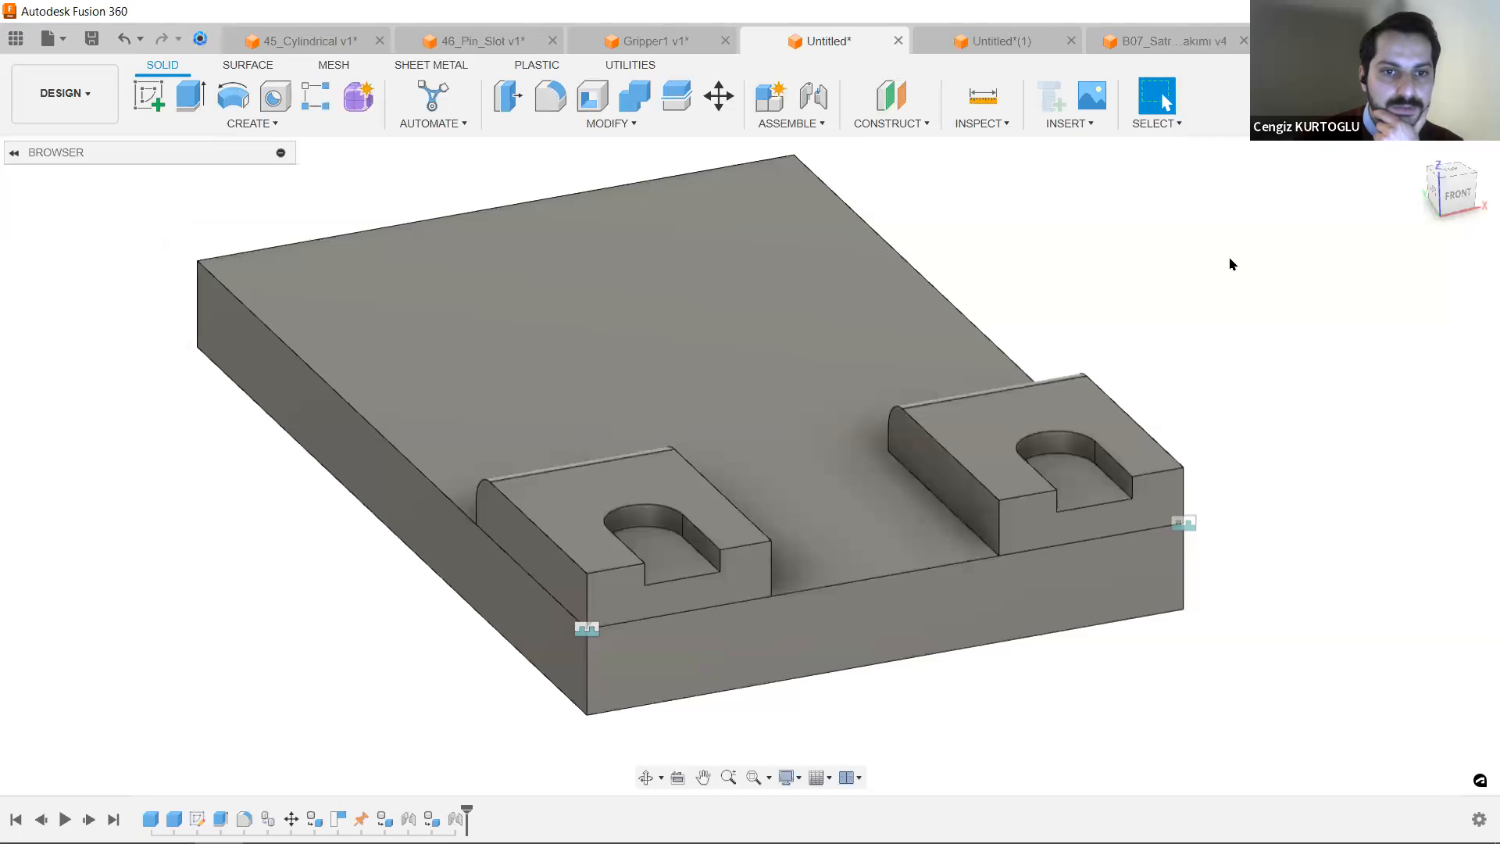
{"action": "middle_click_drag", "start_coordinate": [1244, 452], "coordinate": [1222, 434]}
{"action": "left_click", "coordinate": [455, 126]}
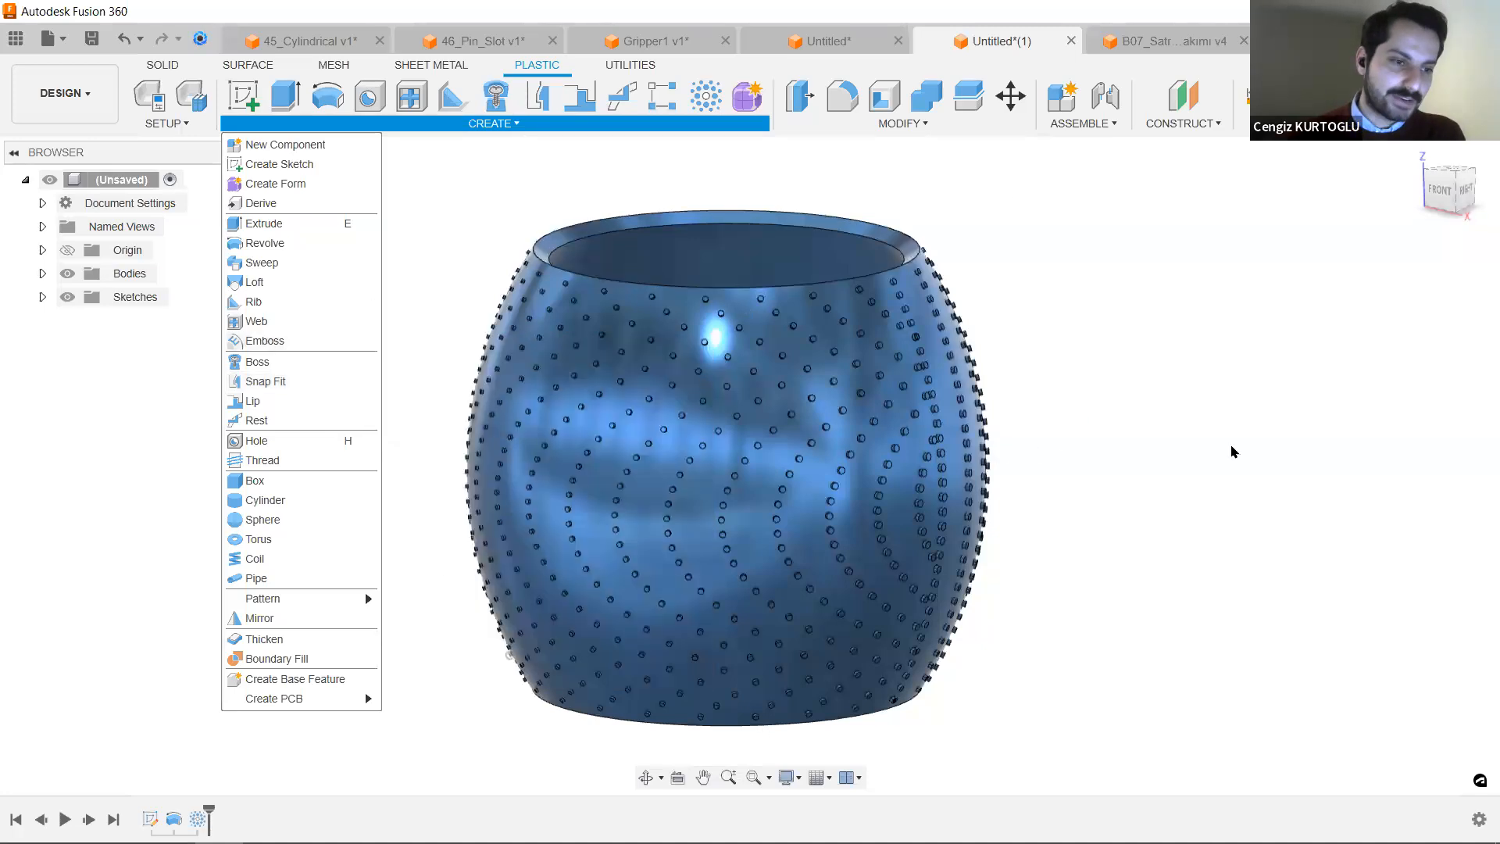
{"action": "left_click", "coordinate": [1110, 398]}
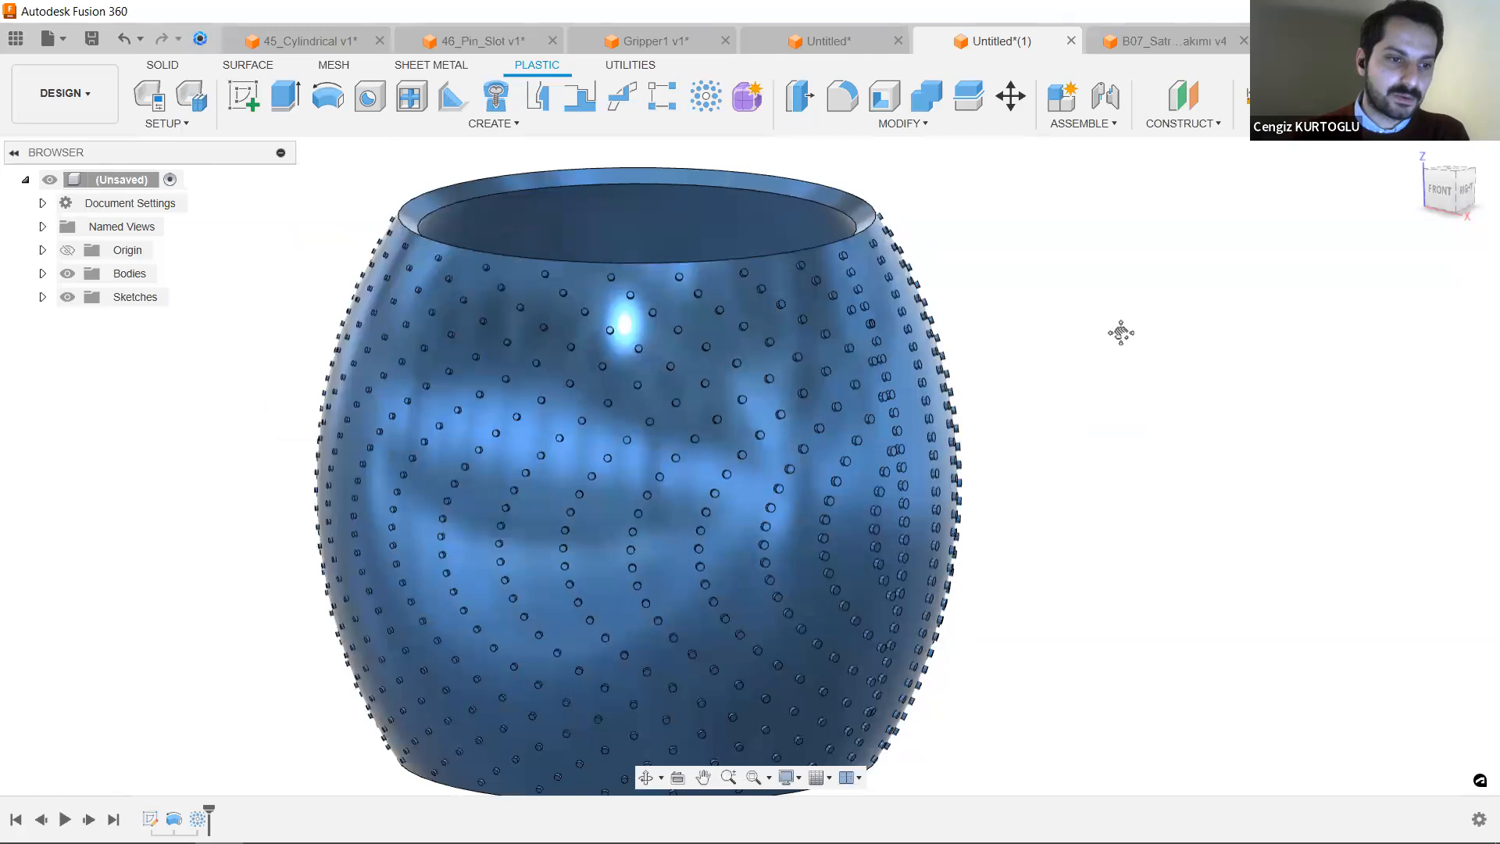
{"action": "scroll", "coordinate": [1123, 331], "scroll_direction": "up", "scroll_amount": 2}
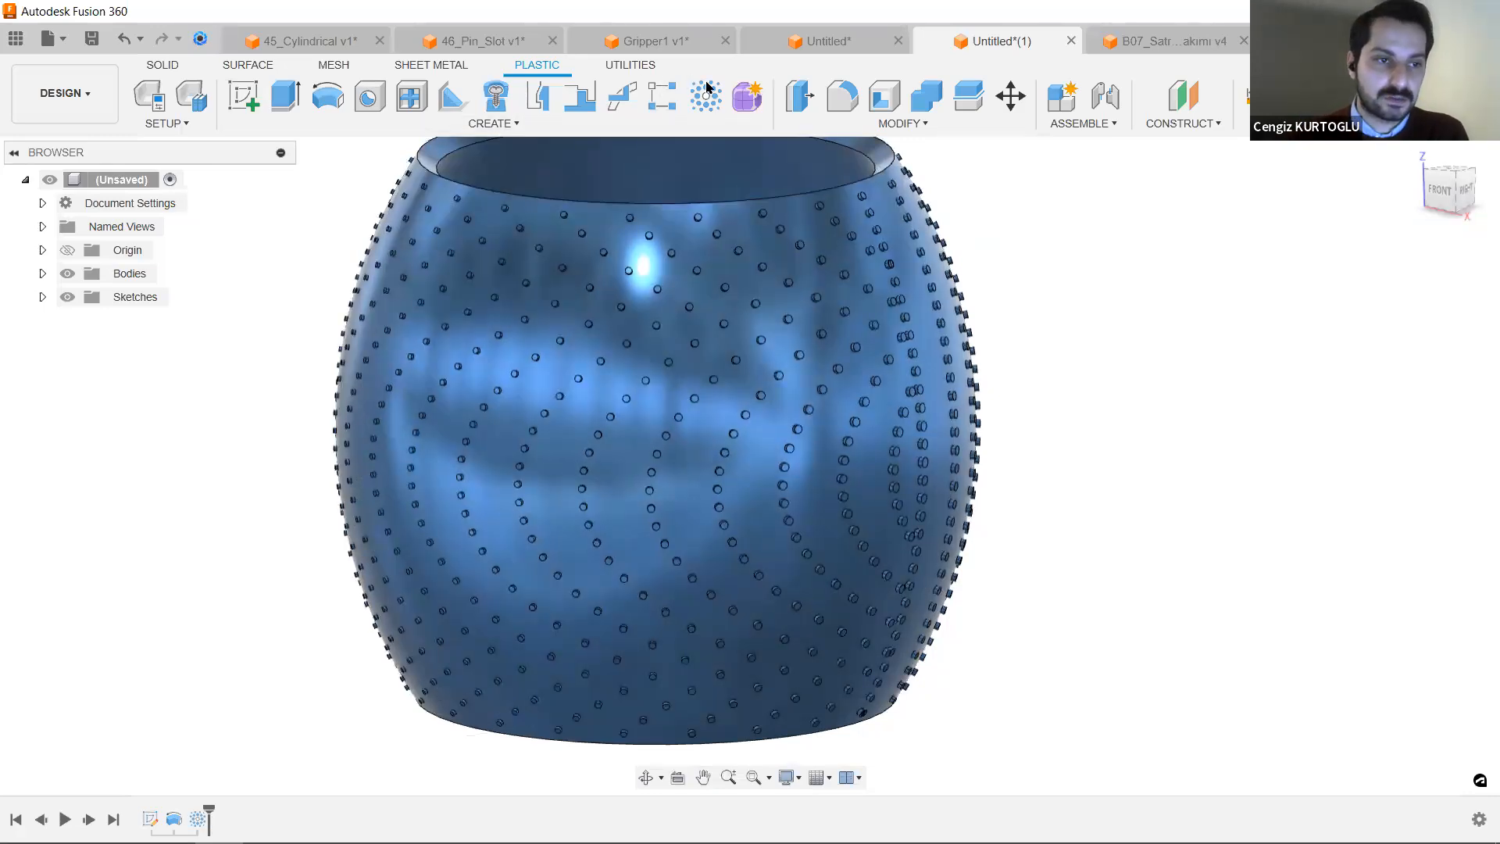
{"action": "mouse_move", "coordinate": [712, 100]}
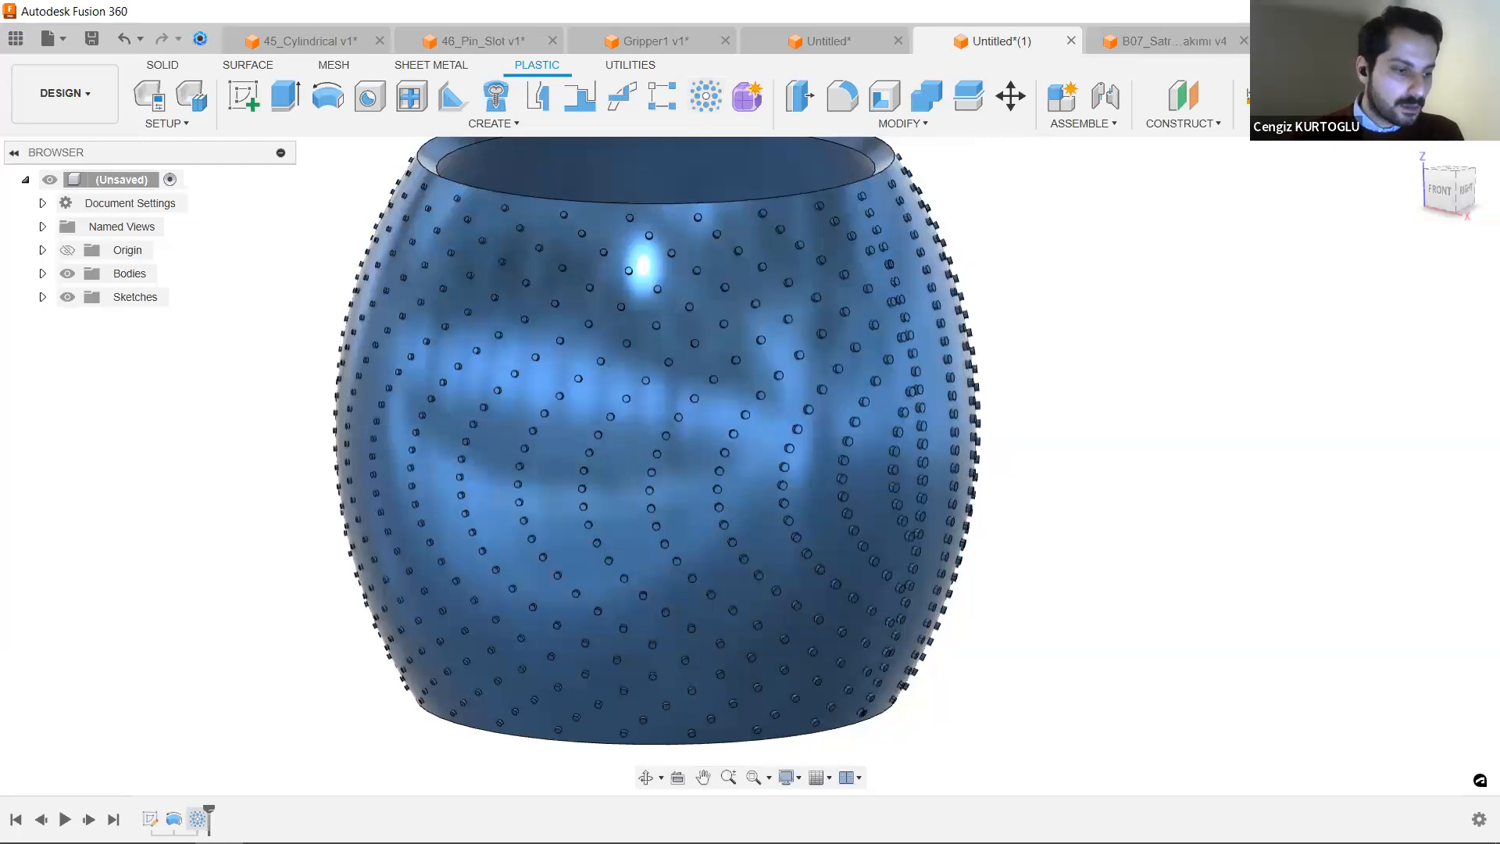
Try the Cut operation in the settings of the vase's geometric pattern and cancel the edit.
{"action": "right_click", "coordinate": [198, 817]}
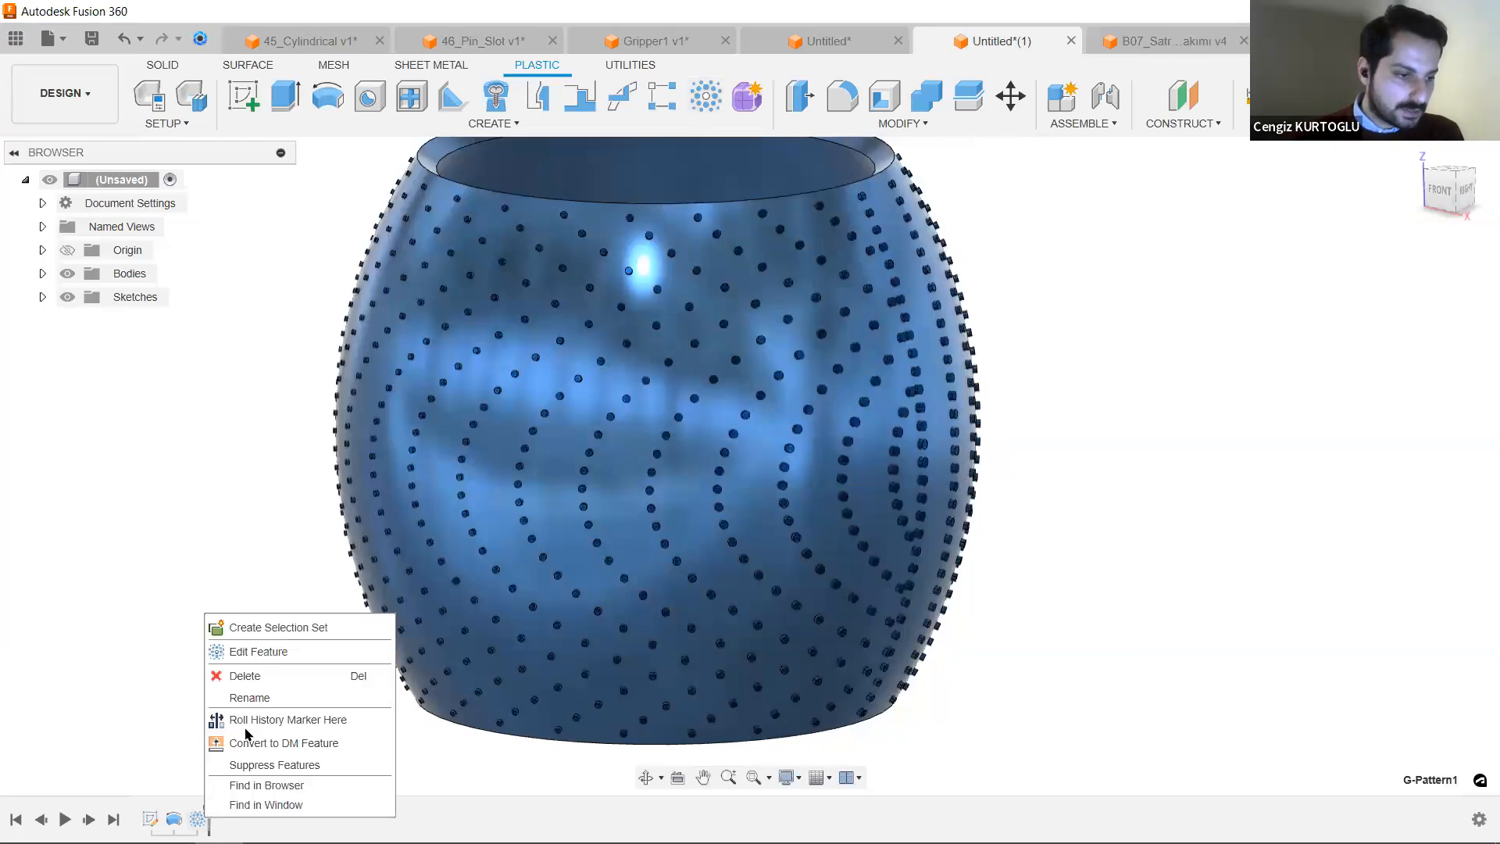
{"action": "left_click", "coordinate": [264, 657]}
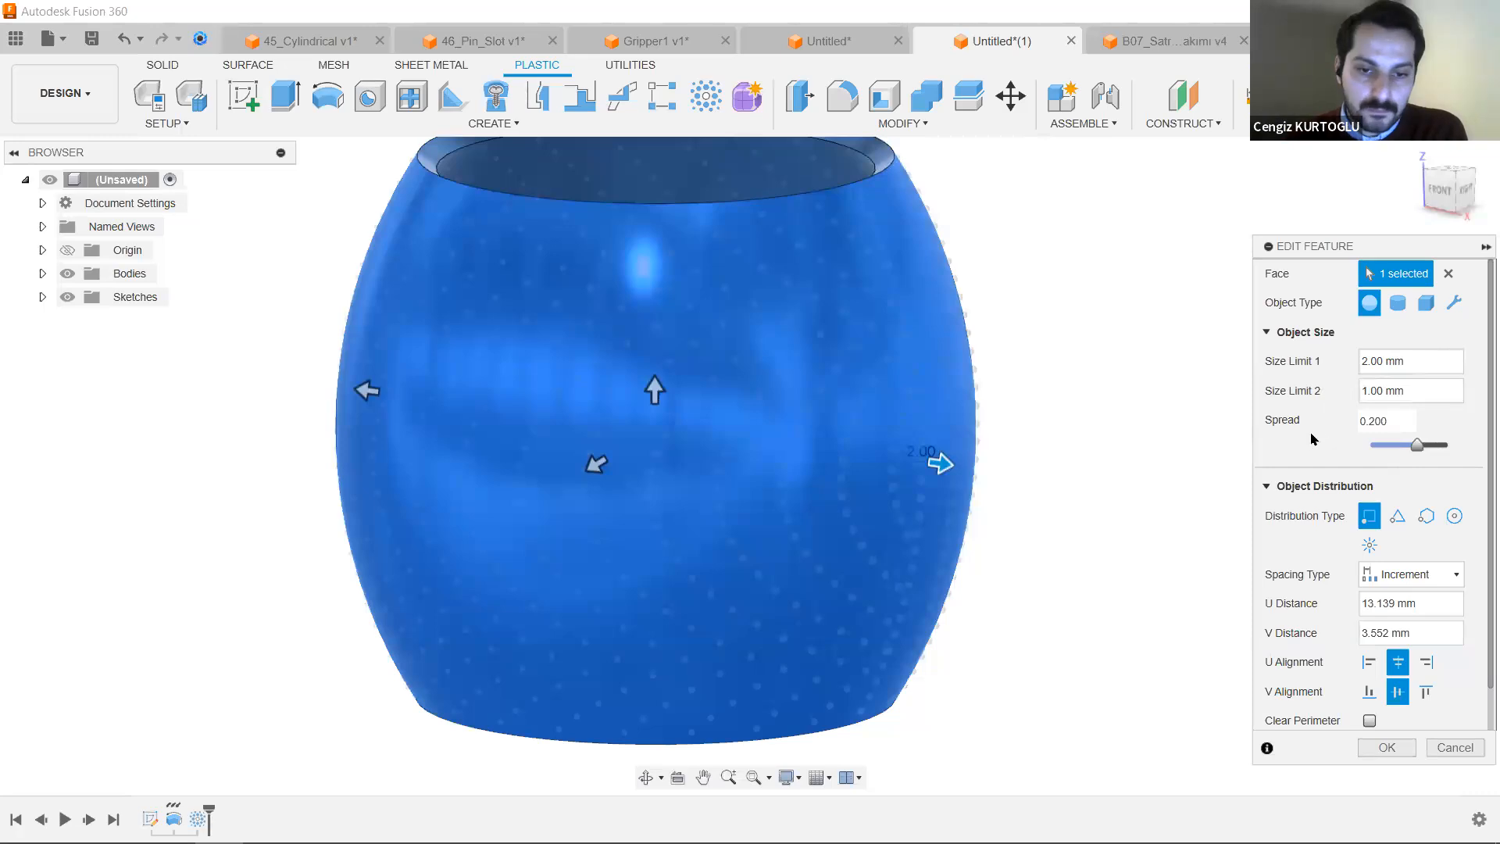
{"action": "scroll", "coordinate": [1306, 506], "scroll_direction": "down", "scroll_amount": 1}
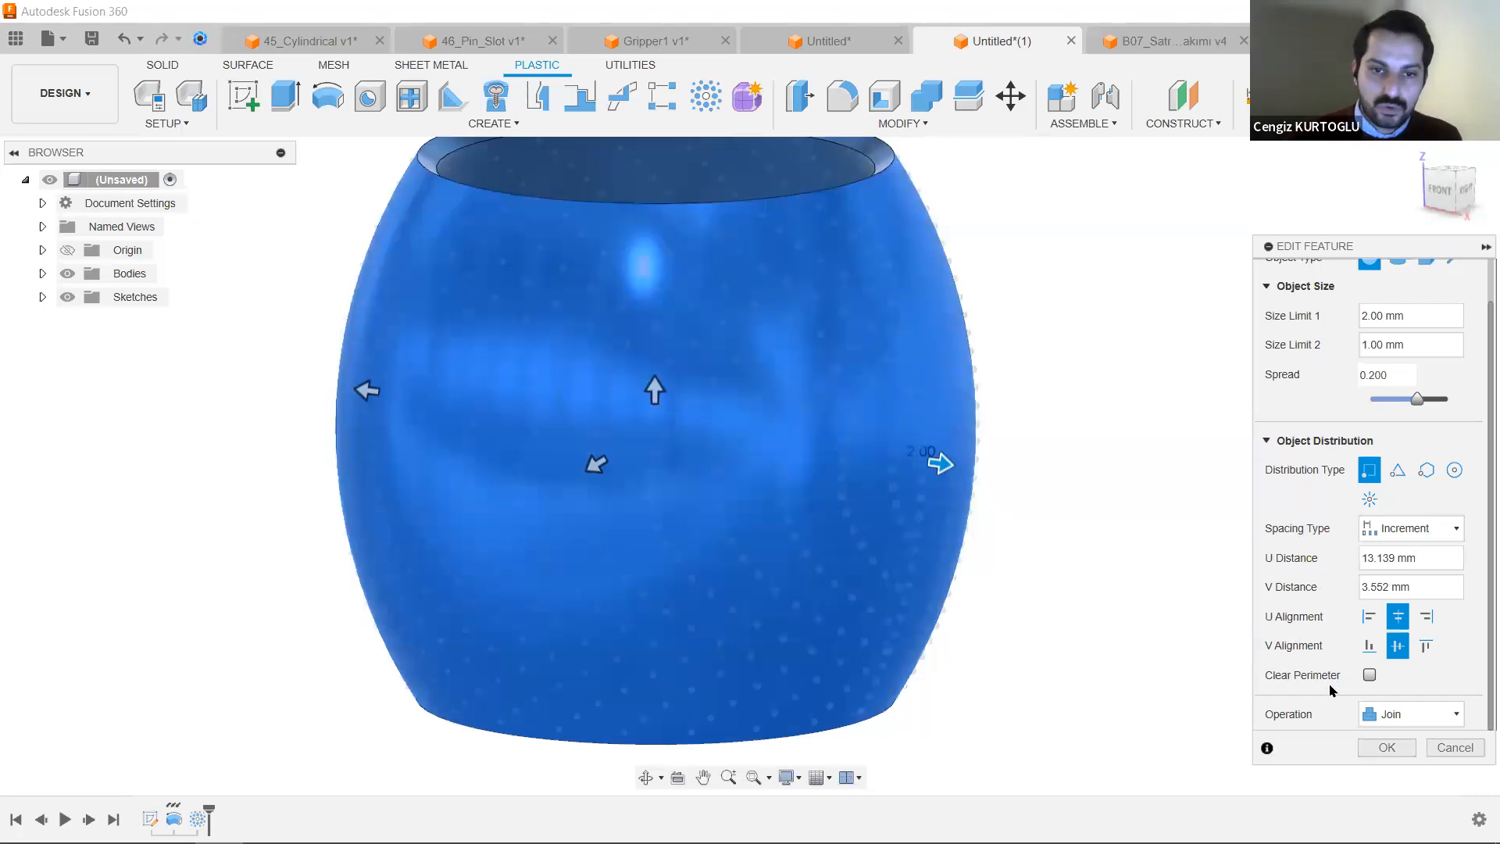
{"action": "left_click", "coordinate": [1403, 714]}
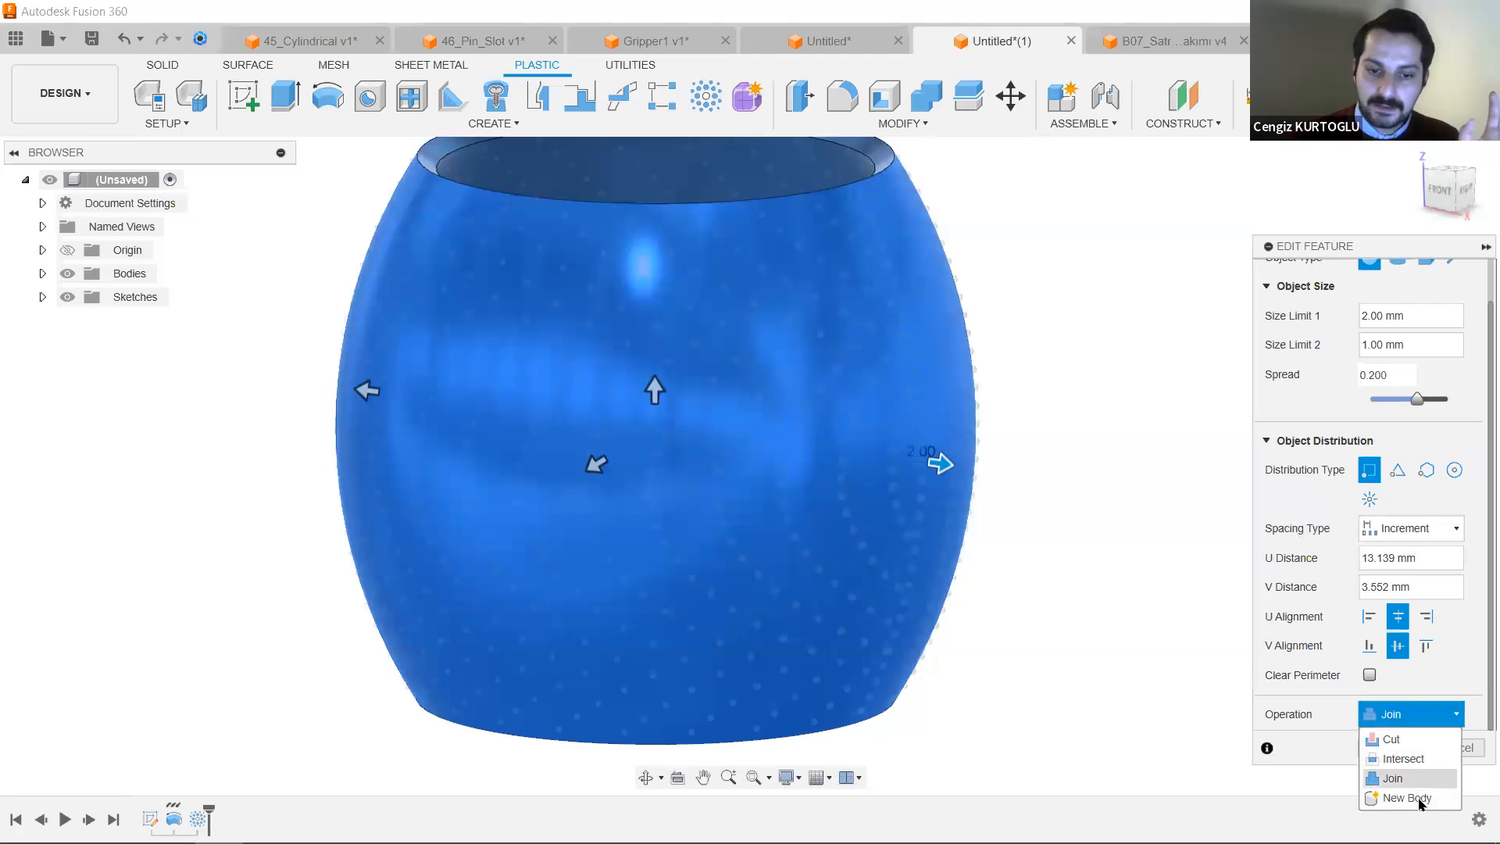
{"action": "left_click", "coordinate": [1387, 717]}
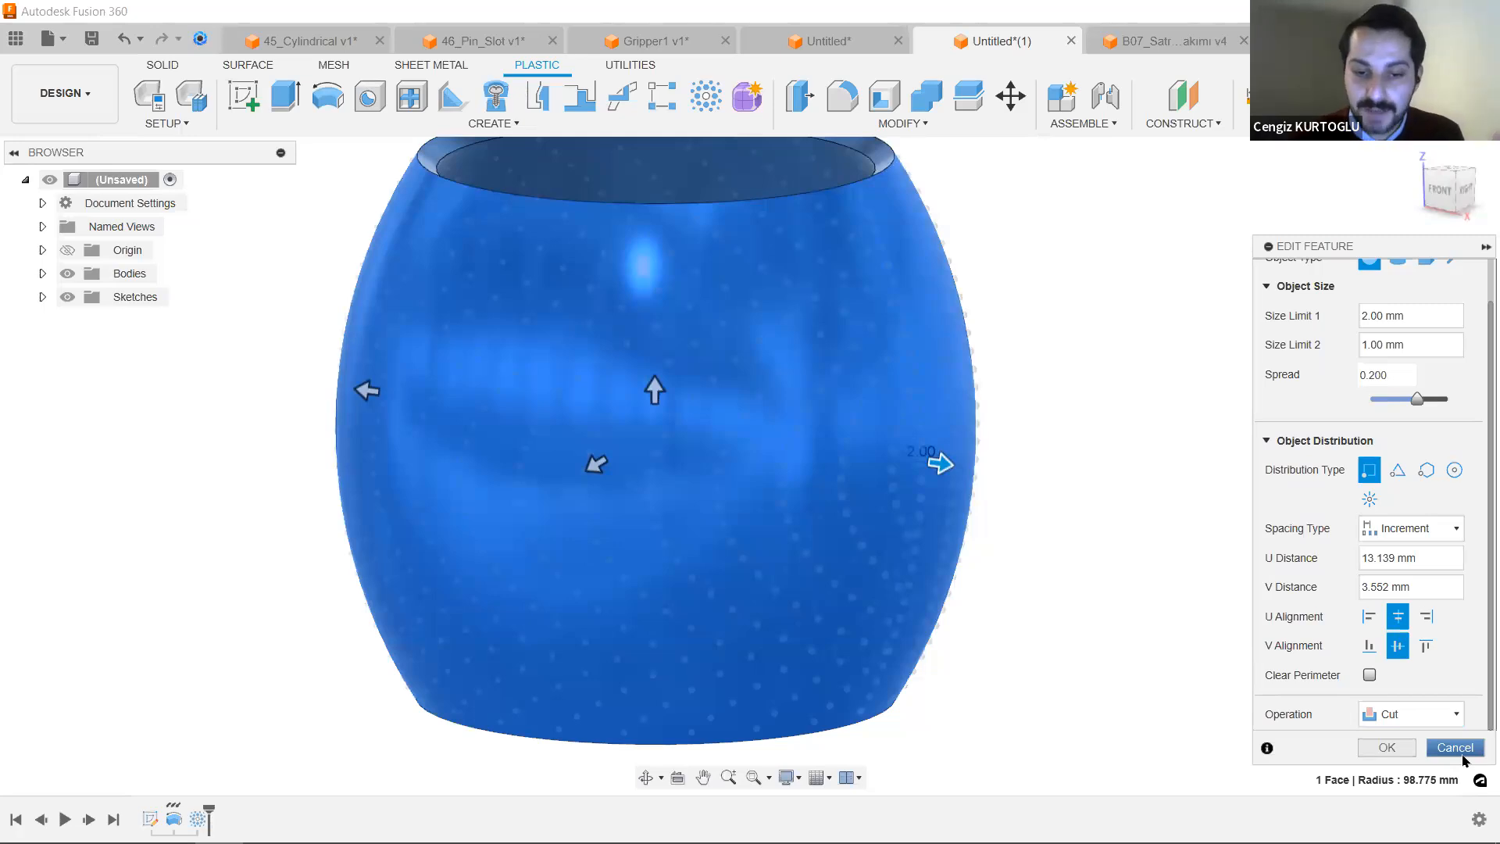
{"action": "left_click", "coordinate": [1461, 755]}
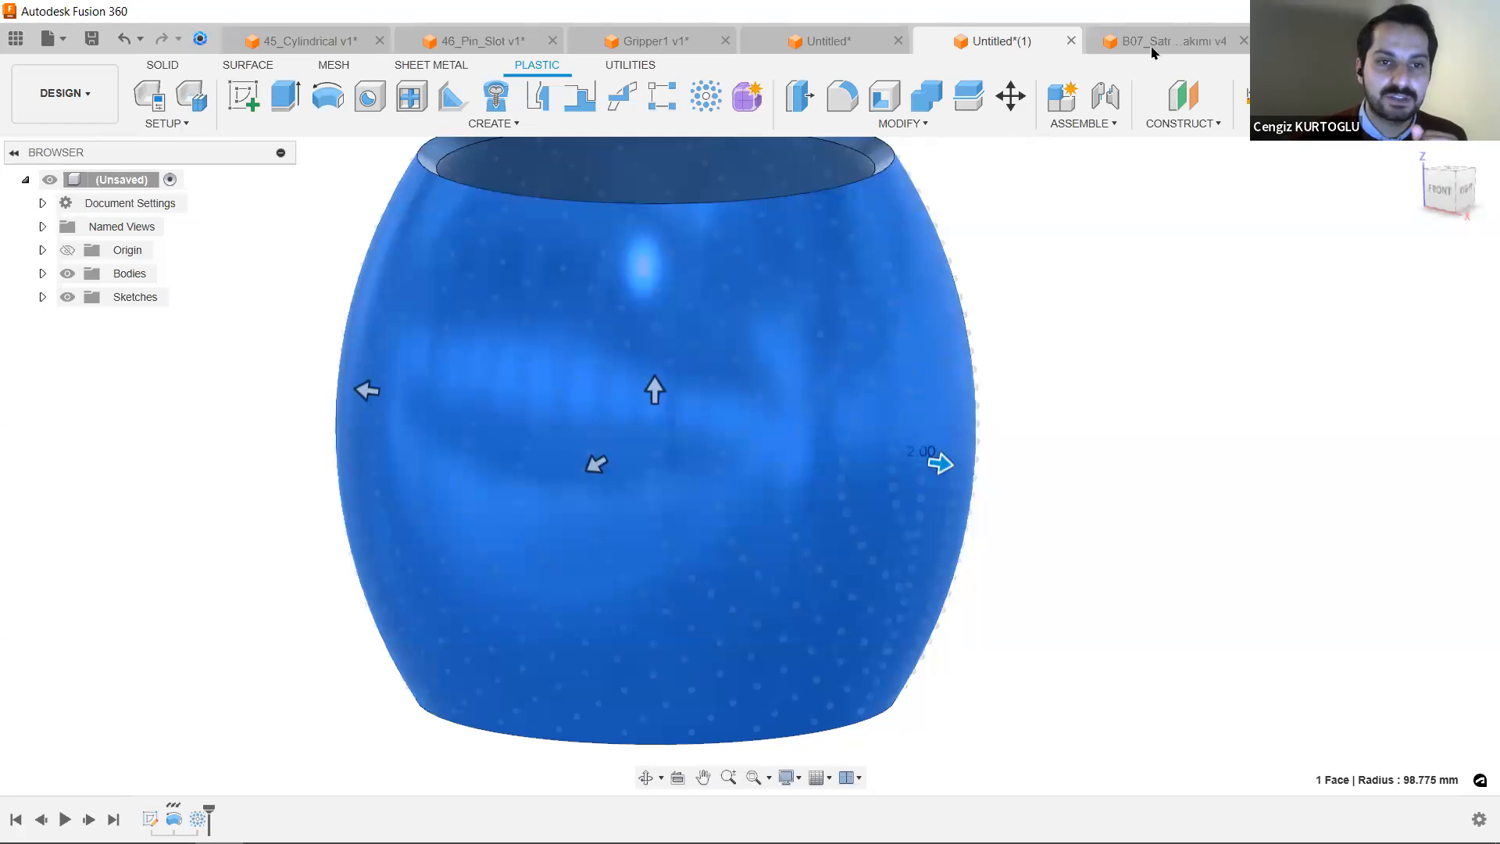
Switch to the B07_Satranç_Takımı v4 chess set design and view the board from the black rook's corner.
{"action": "left_click", "coordinate": [1193, 45]}
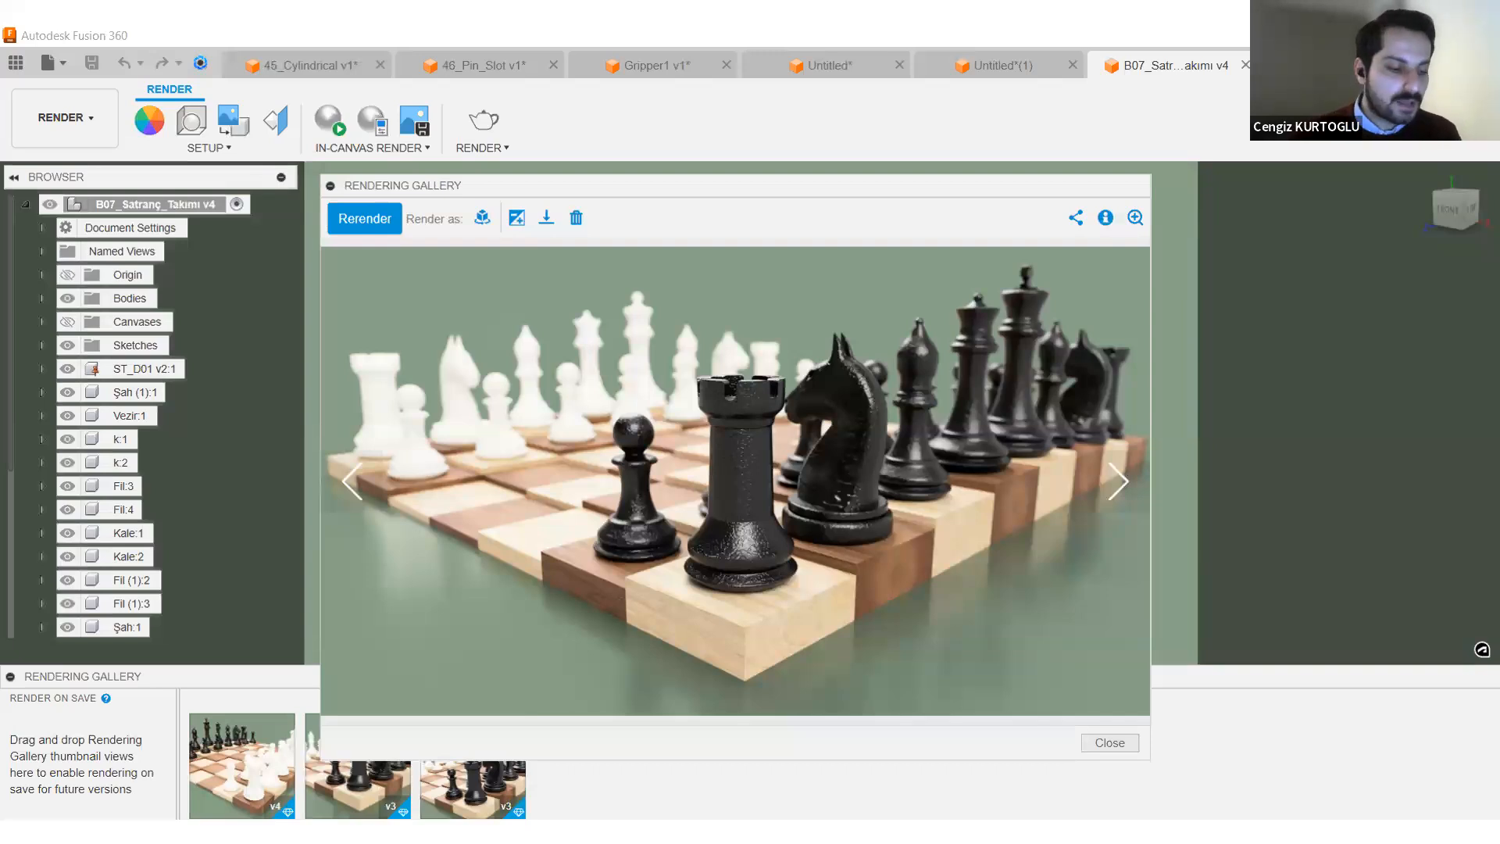
{"action": "key", "text": "alt+Tab"}
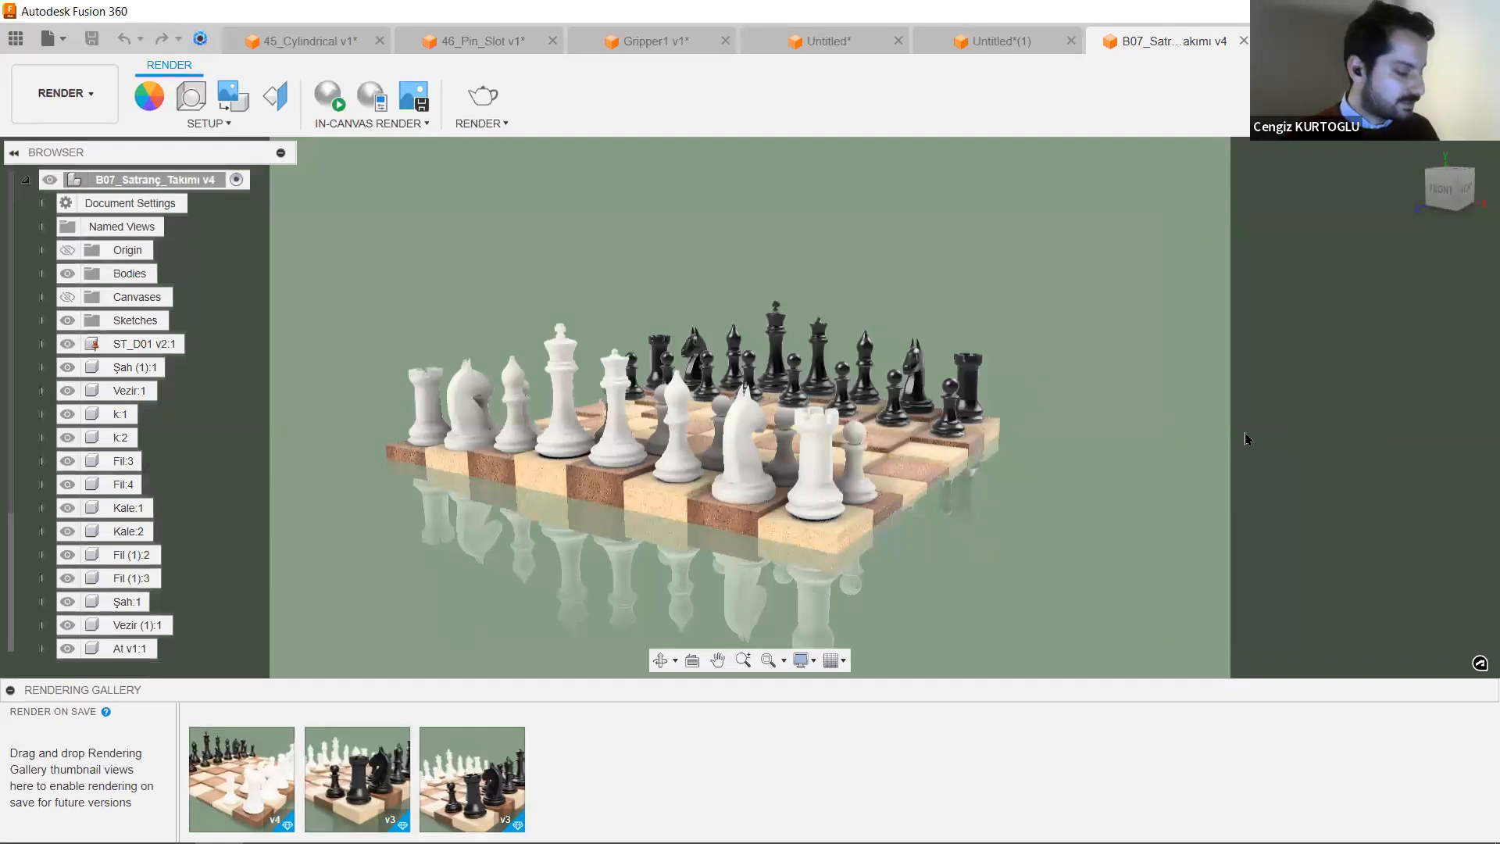
{"action": "middle_click_drag", "start_coordinate": [1094, 357], "coordinate": [1220, 241], "text": "shift"}
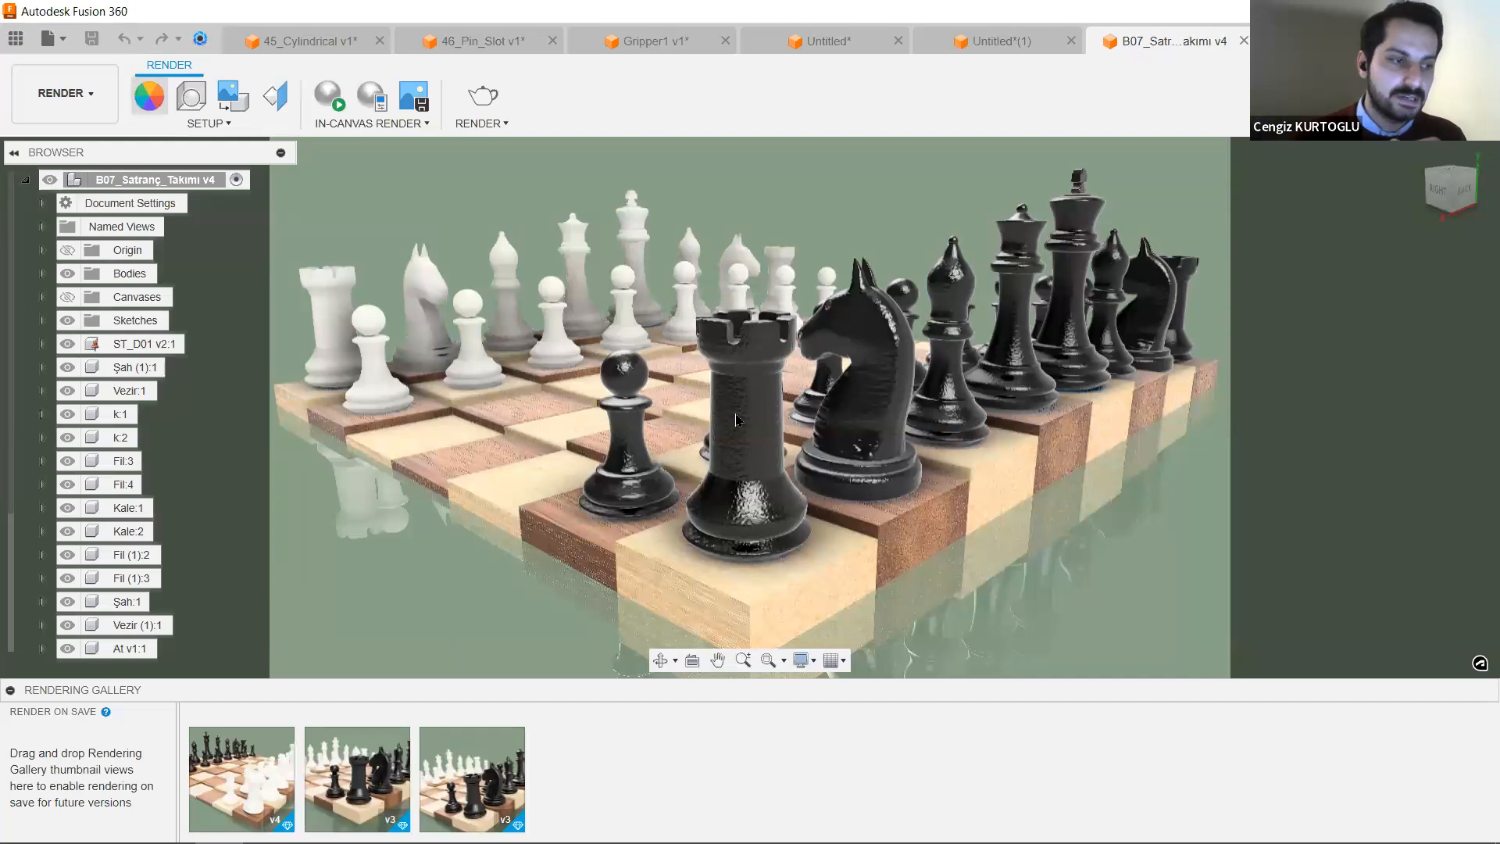
Try to apply the design's dark wood appearance at face level to a side face of the board square under the black rook.
{"action": "left_click", "coordinate": [156, 101]}
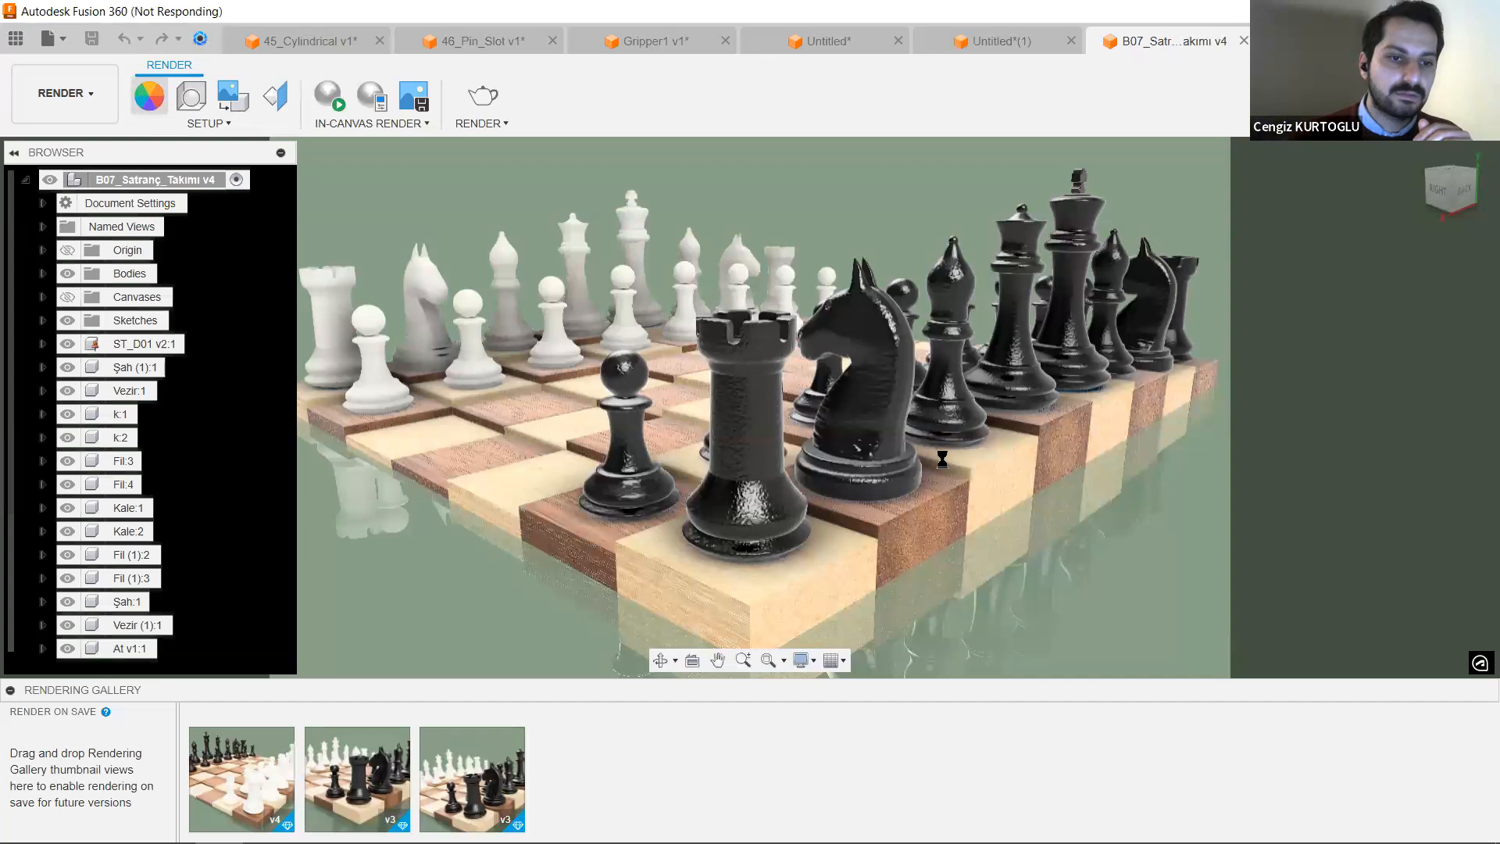
{"action": "left_click_drag", "start_coordinate": [1146, 103], "coordinate": [1187, 78]}
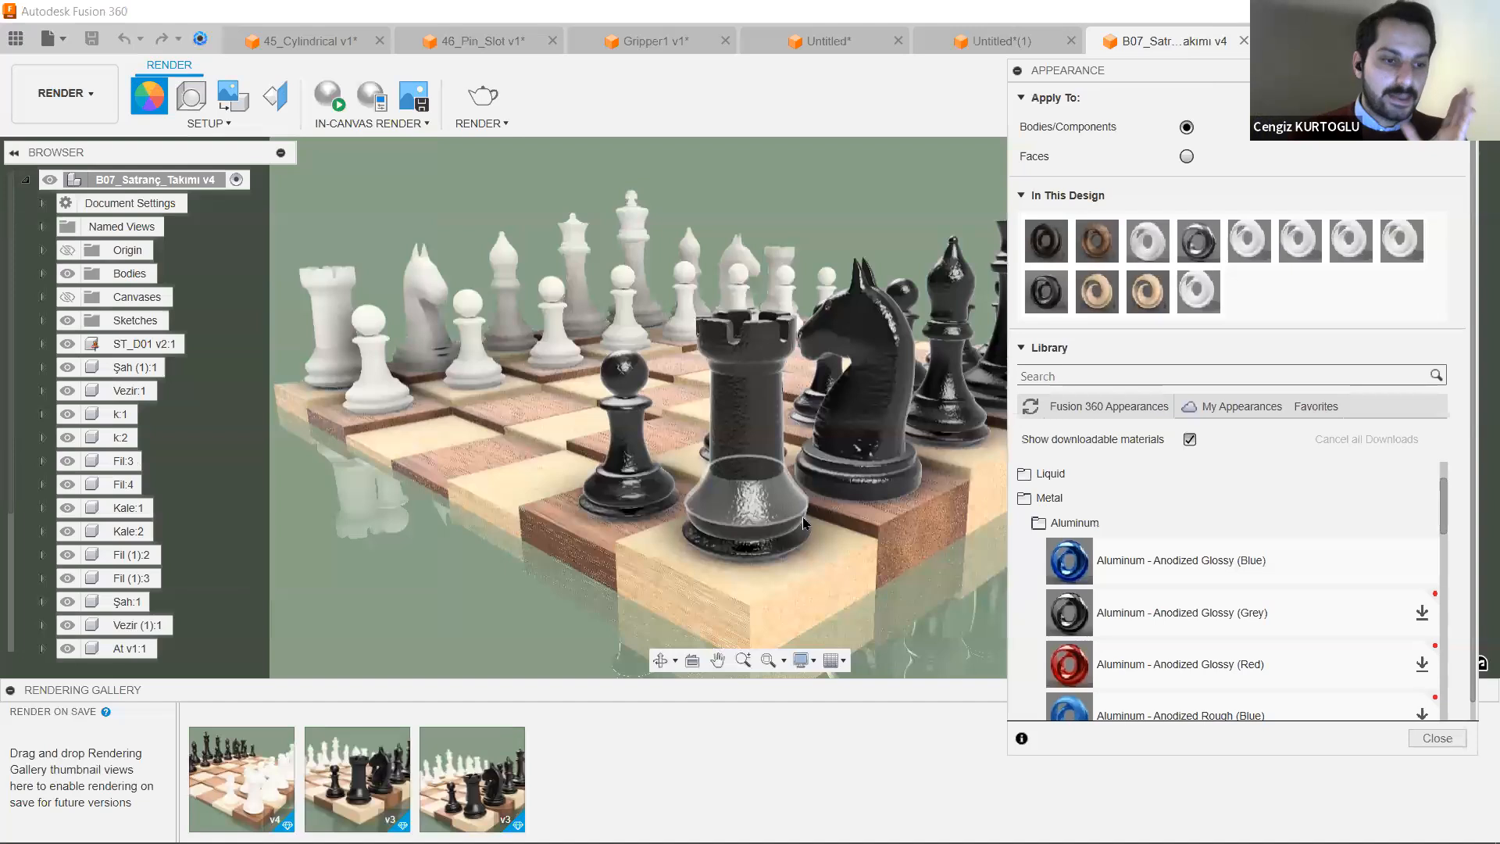
{"action": "scroll", "coordinate": [732, 594], "scroll_direction": "up", "scroll_amount": 3}
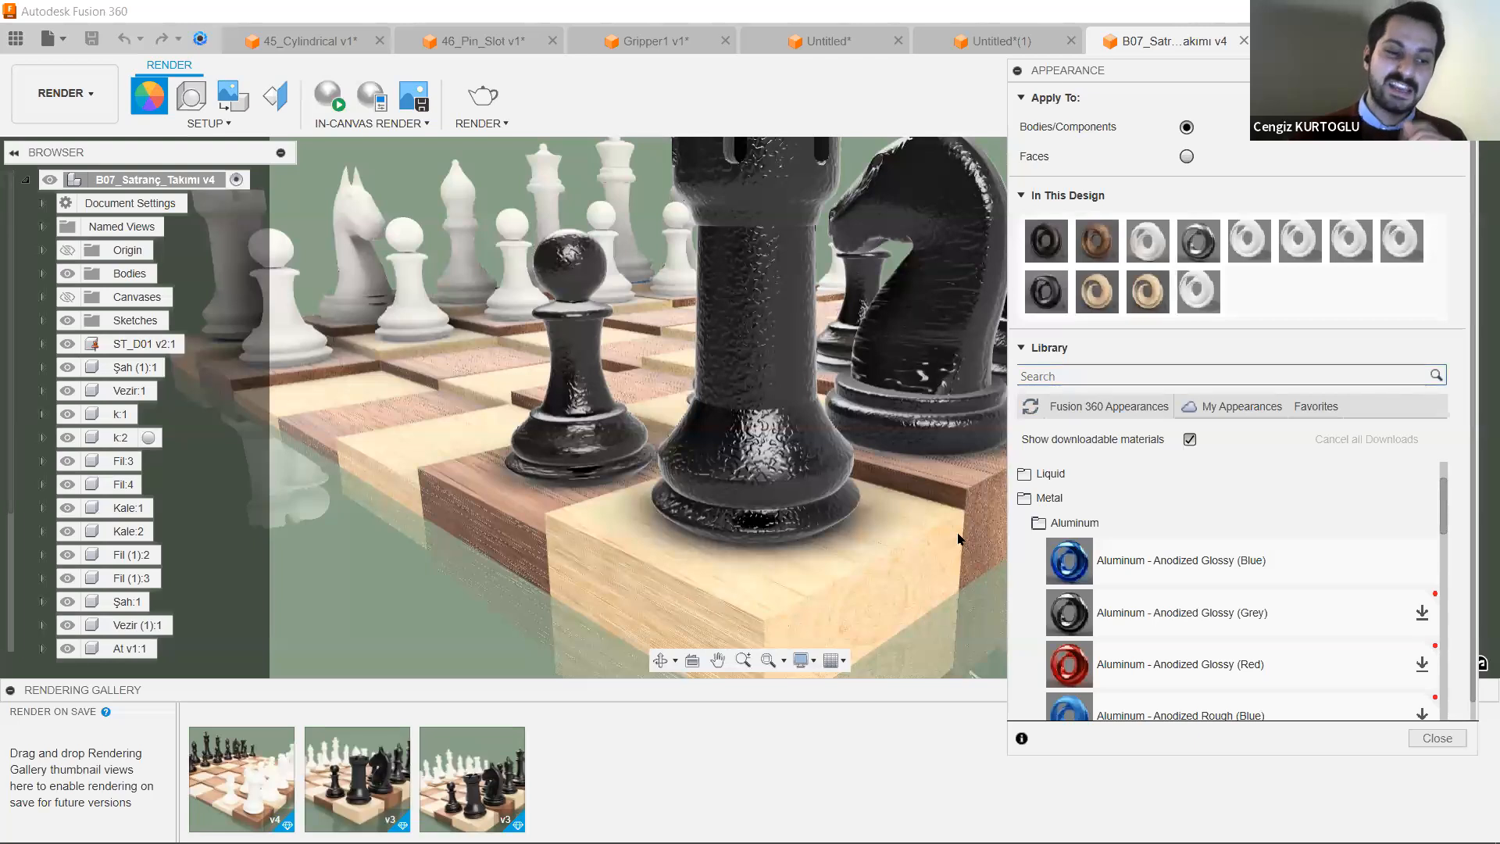
{"action": "left_click", "coordinate": [1186, 156]}
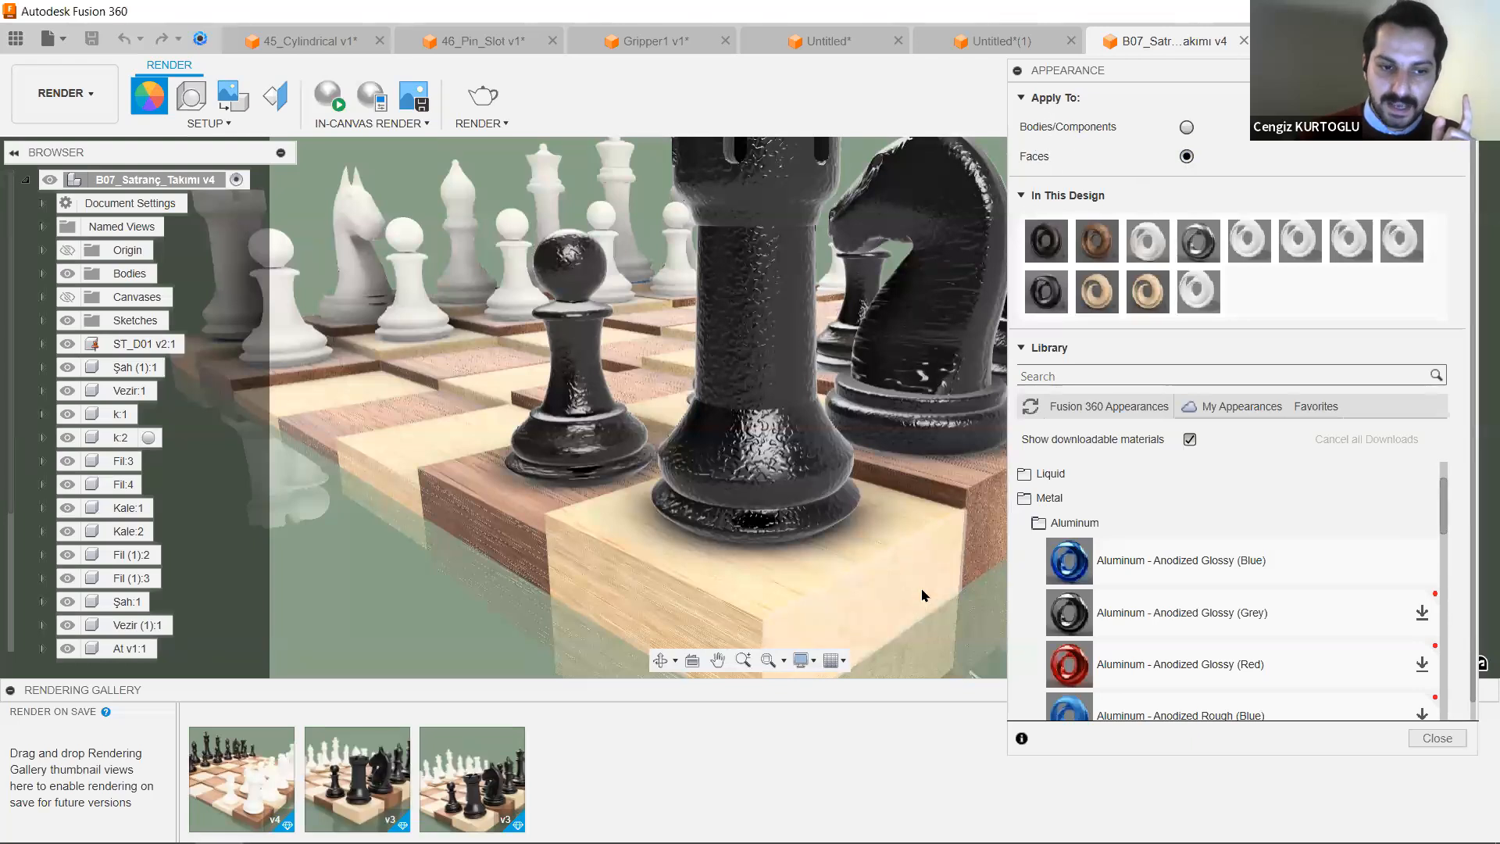
{"action": "left_click", "coordinate": [1068, 625]}
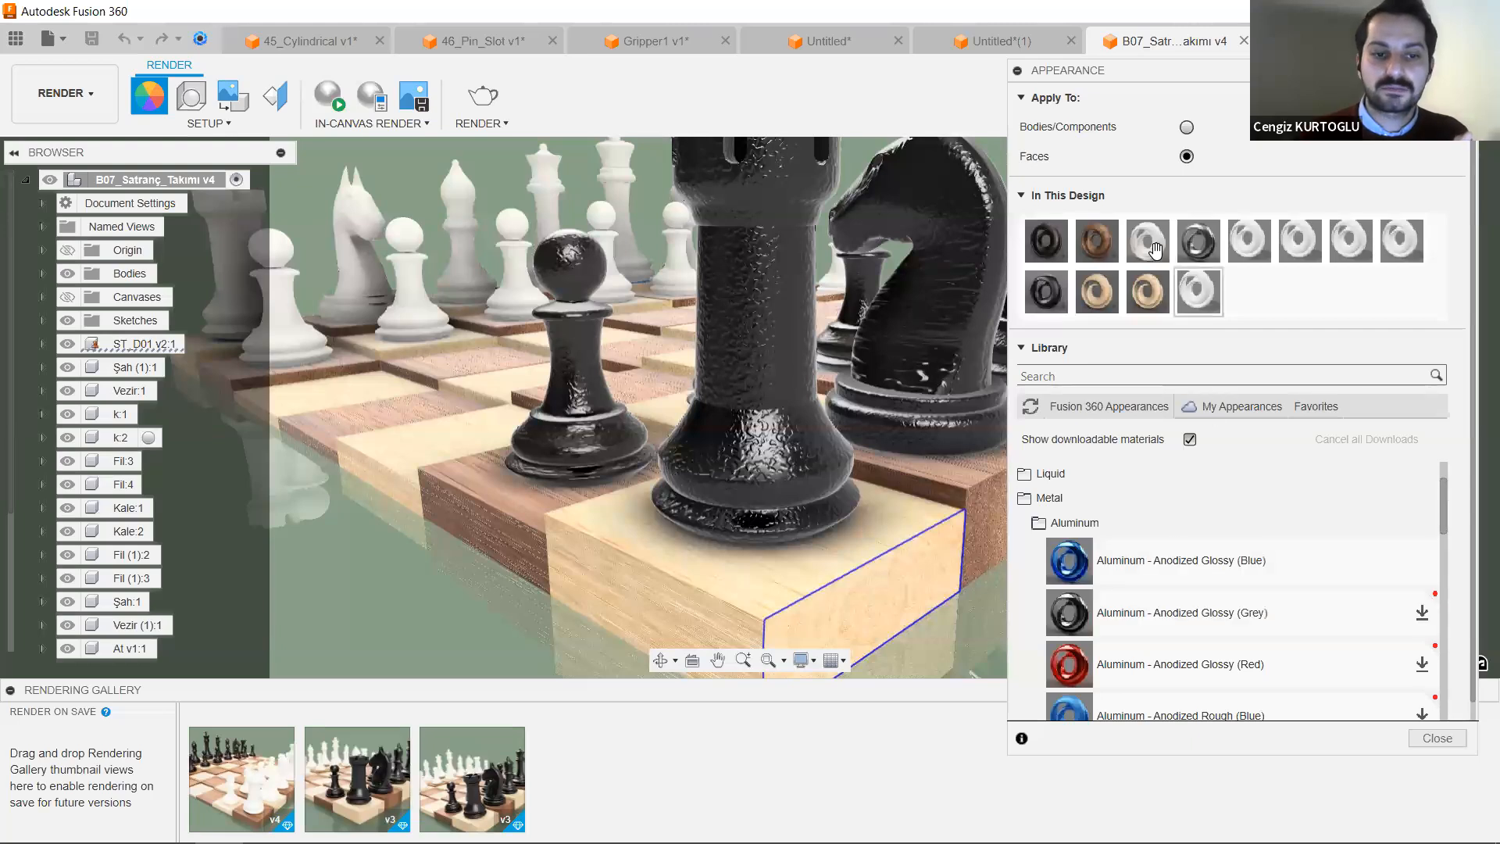
{"action": "left_click_drag", "start_coordinate": [1096, 240], "coordinate": [894, 584]}
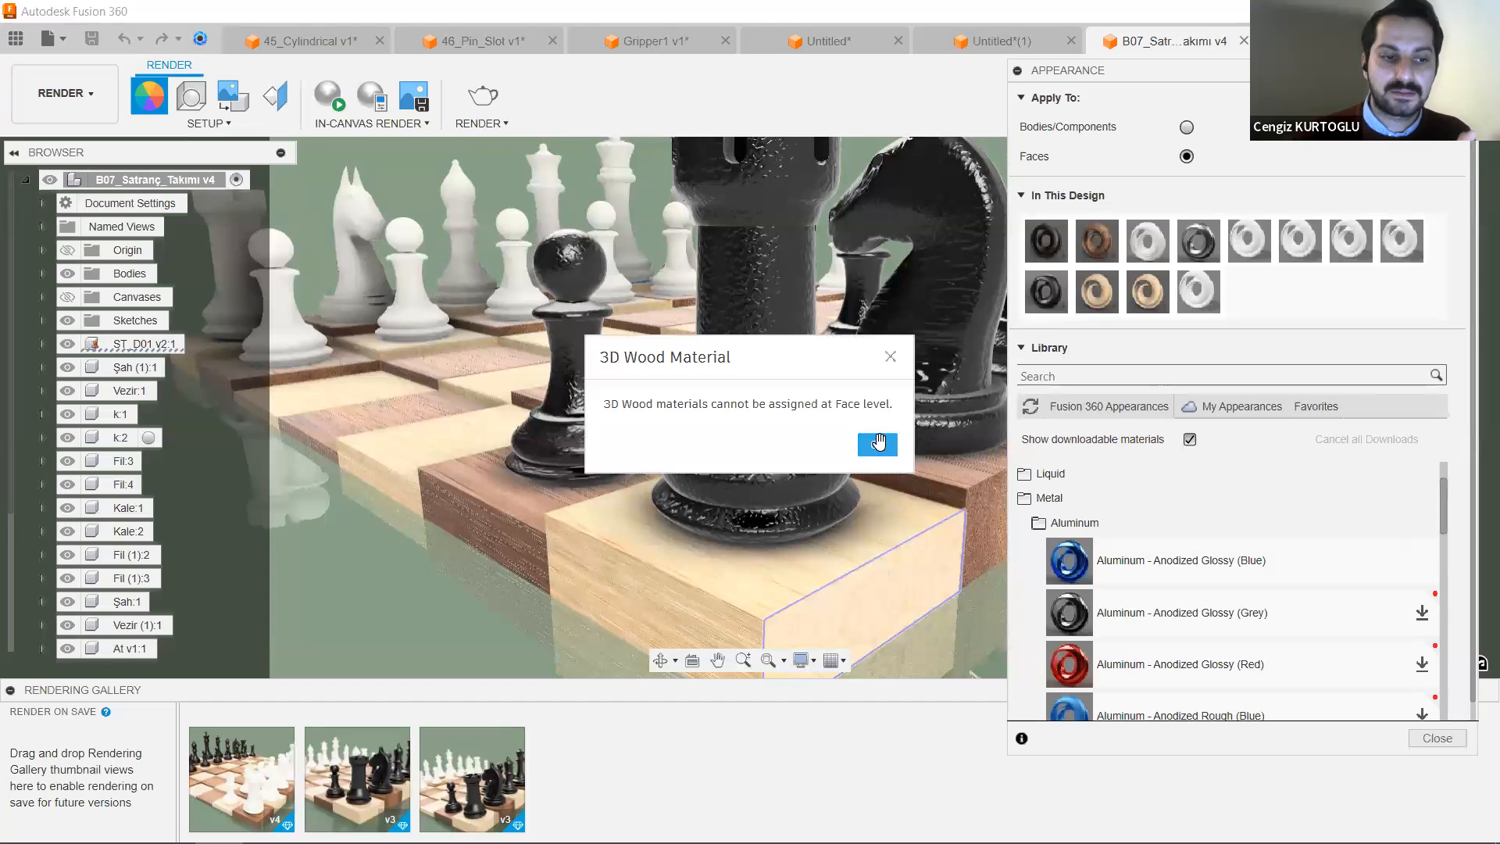
{"action": "left_click", "coordinate": [885, 443]}
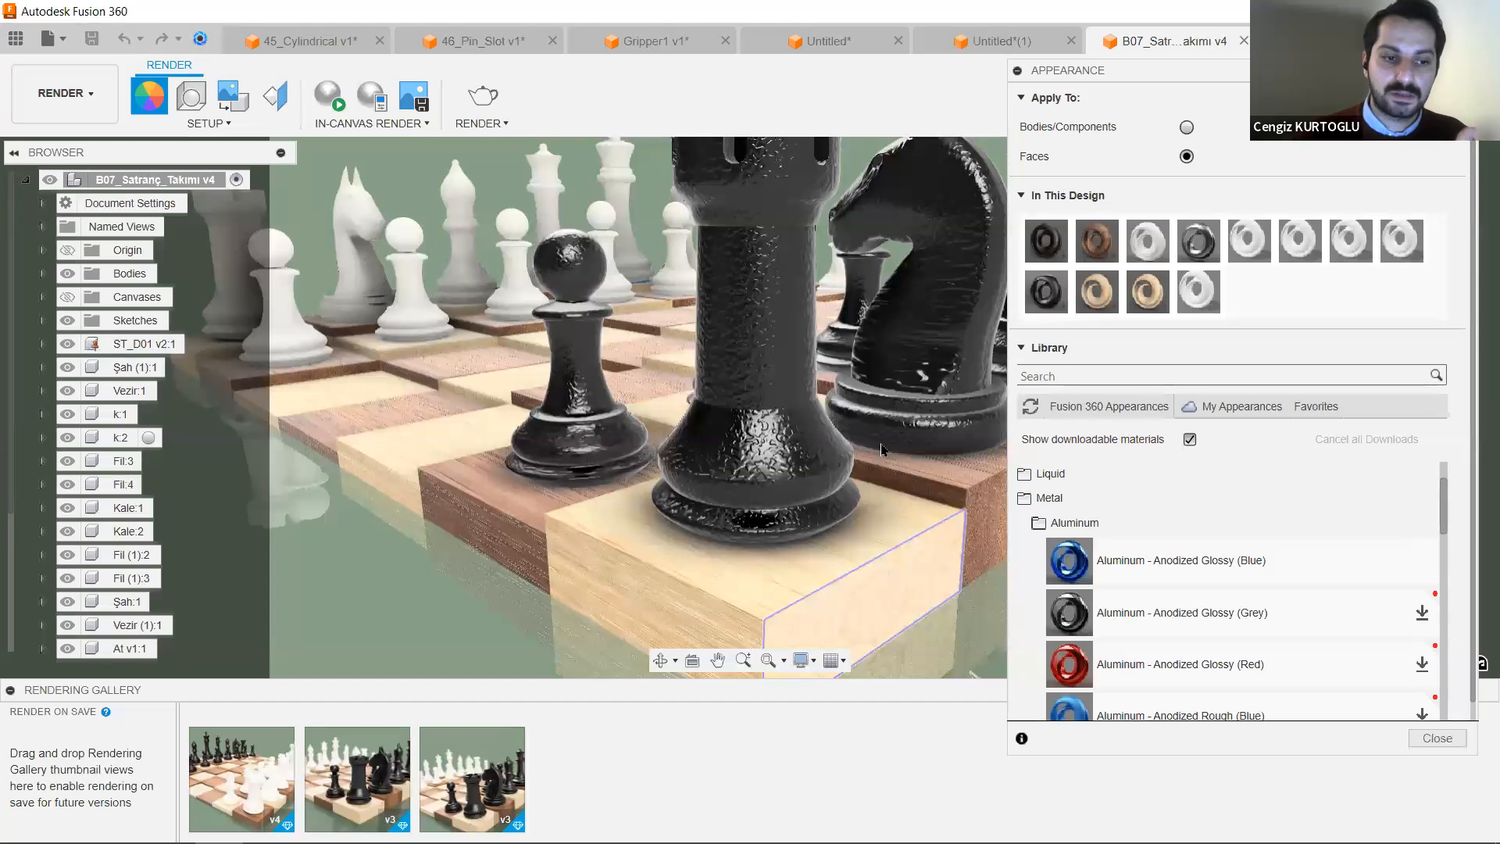
{"action": "left_click", "coordinate": [1437, 737]}
{"action": "scroll", "coordinate": [1181, 373], "scroll_direction": "down", "scroll_amount": 3}
{"action": "middle_click_drag", "start_coordinate": [1178, 373], "coordinate": [922, 473]}
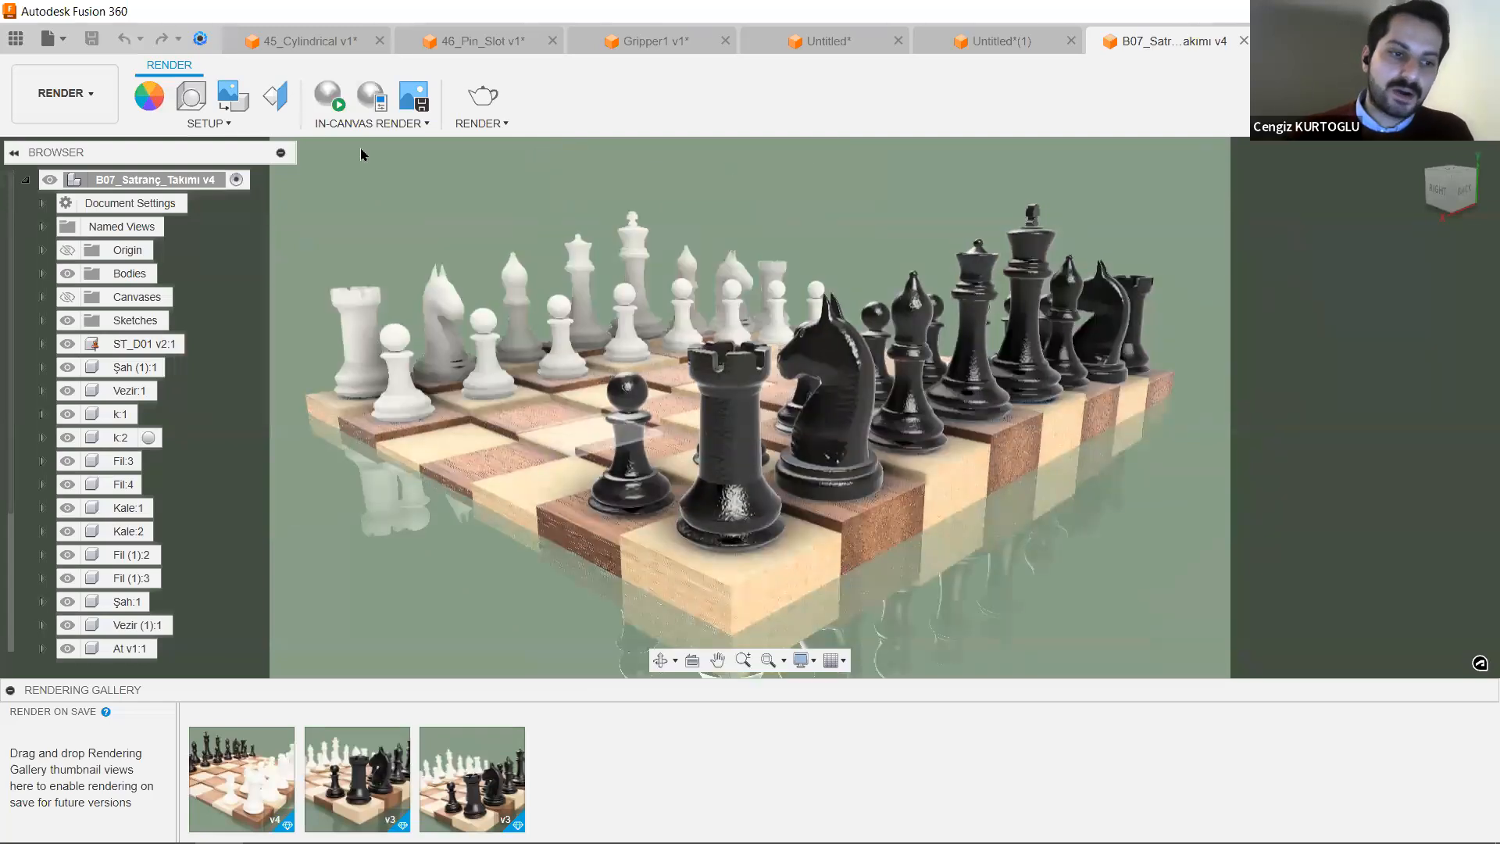
Open the scene settings and enlarge the dialog to show the environment, ground and camera options together.
{"action": "left_click", "coordinate": [193, 96]}
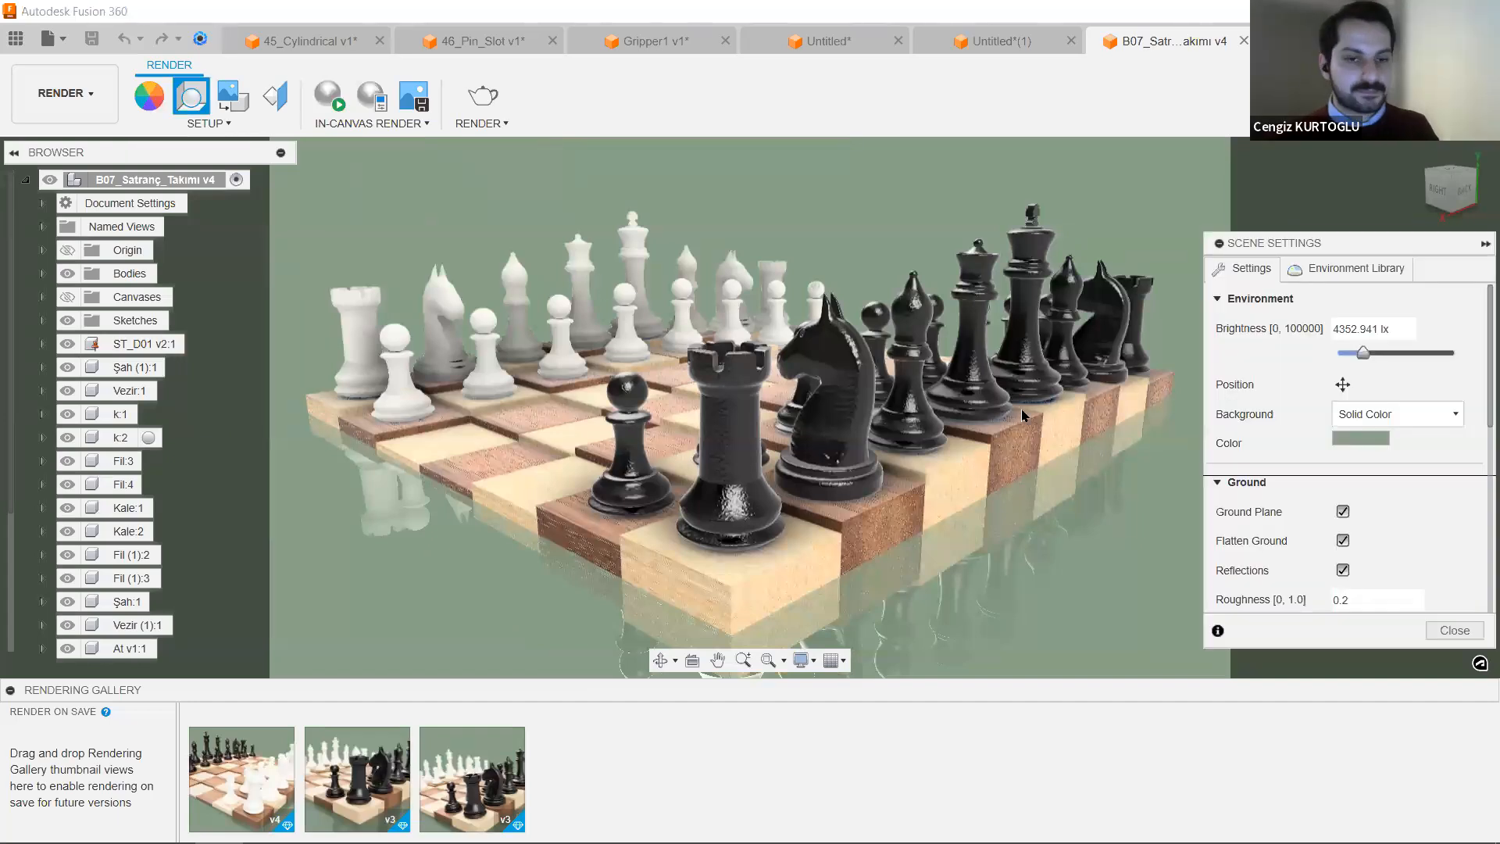
{"action": "left_click_drag", "start_coordinate": [1328, 243], "coordinate": [1288, 90]}
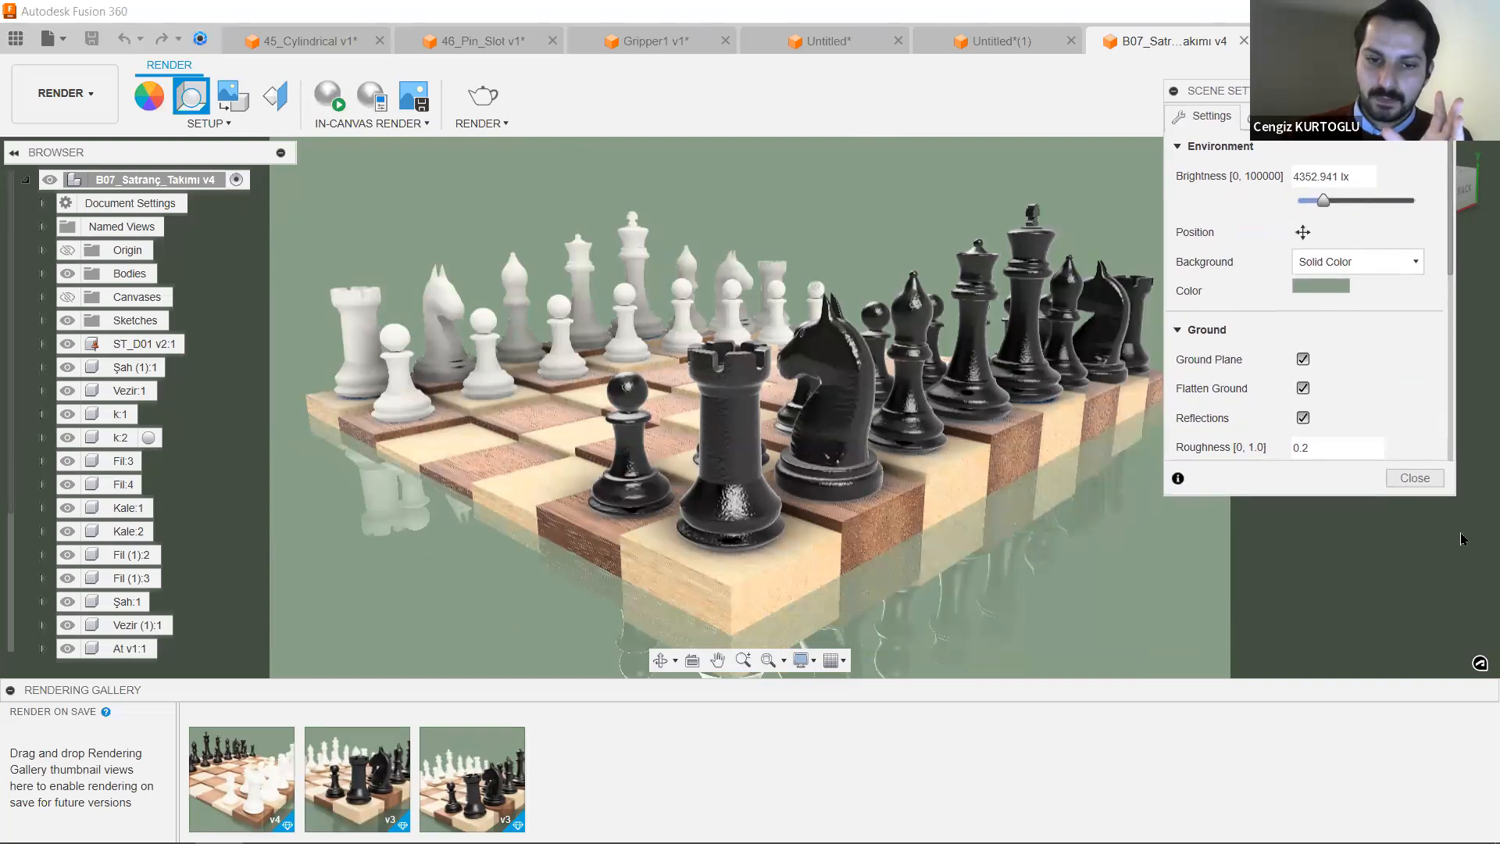
{"action": "left_click_drag", "start_coordinate": [1461, 587], "coordinate": [1472, 672]}
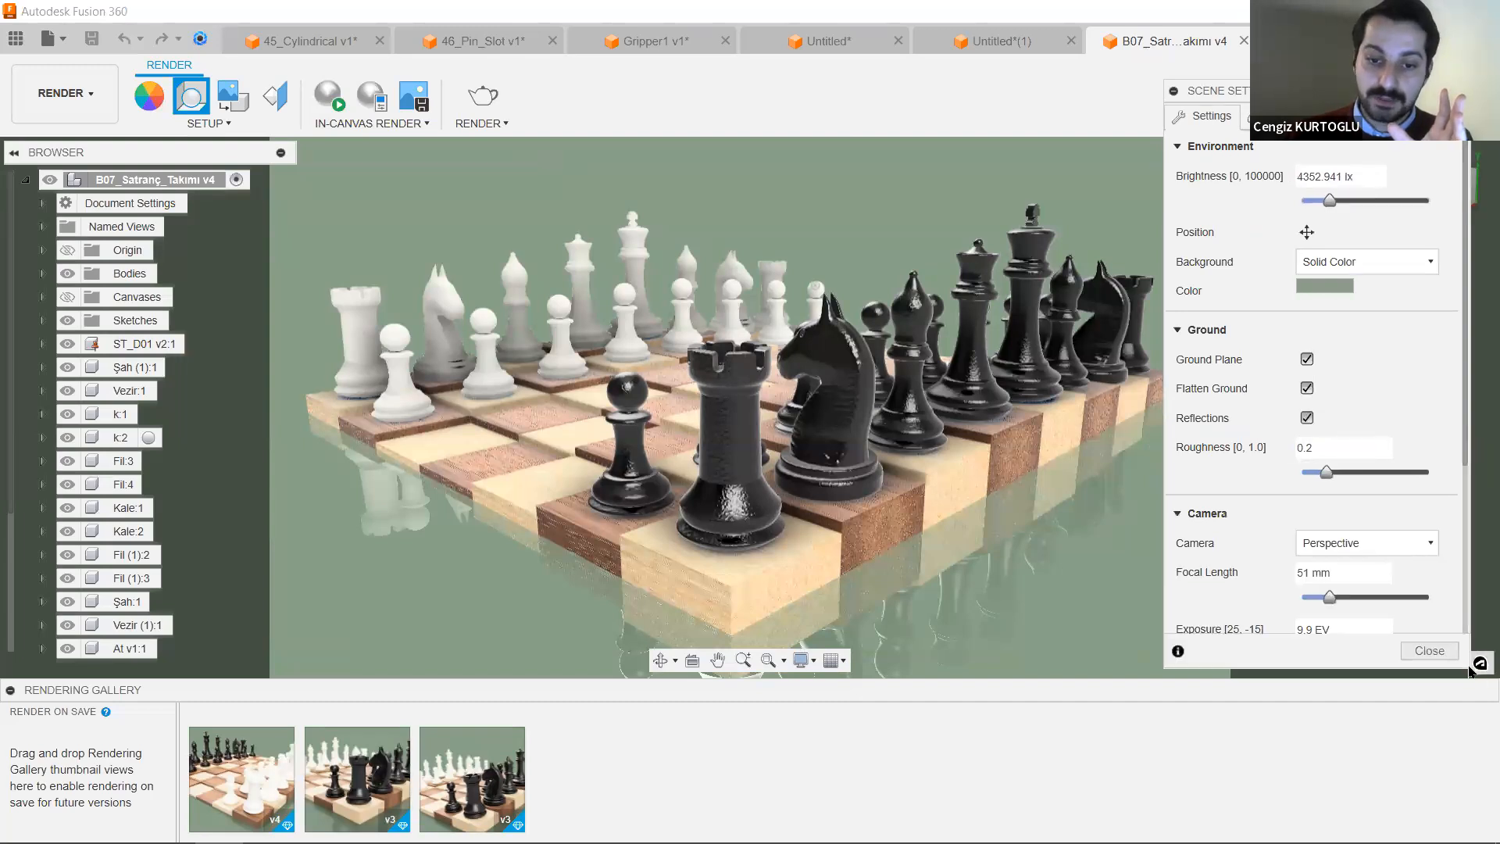
{"action": "left_click_drag", "start_coordinate": [1289, 90], "coordinate": [1245, 152]}
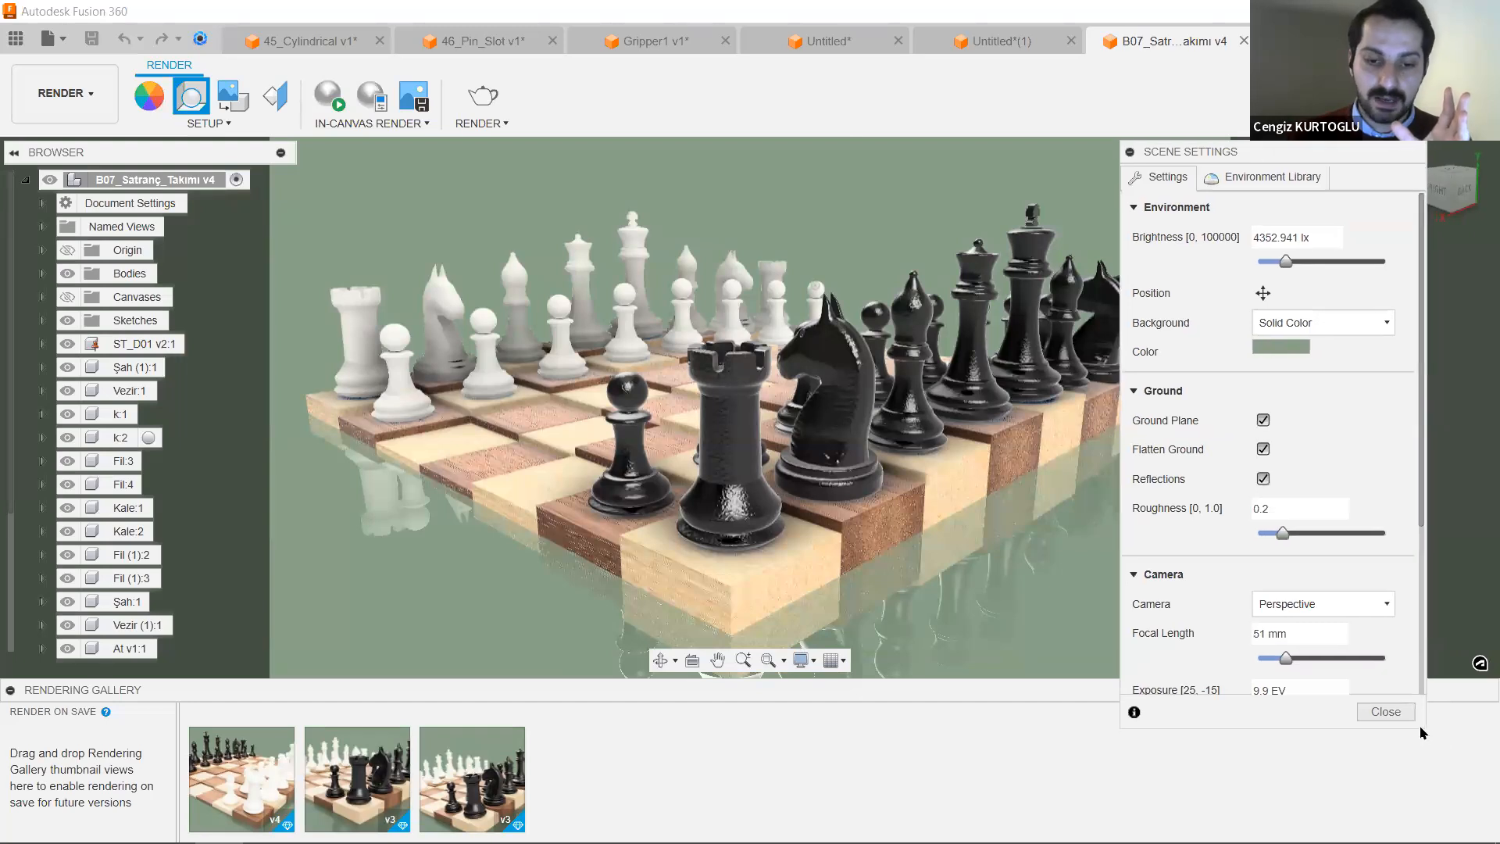
{"action": "left_click_drag", "start_coordinate": [1450, 760], "coordinate": [1463, 768]}
{"action": "left_click_drag", "start_coordinate": [1281, 151], "coordinate": [1300, 139]}
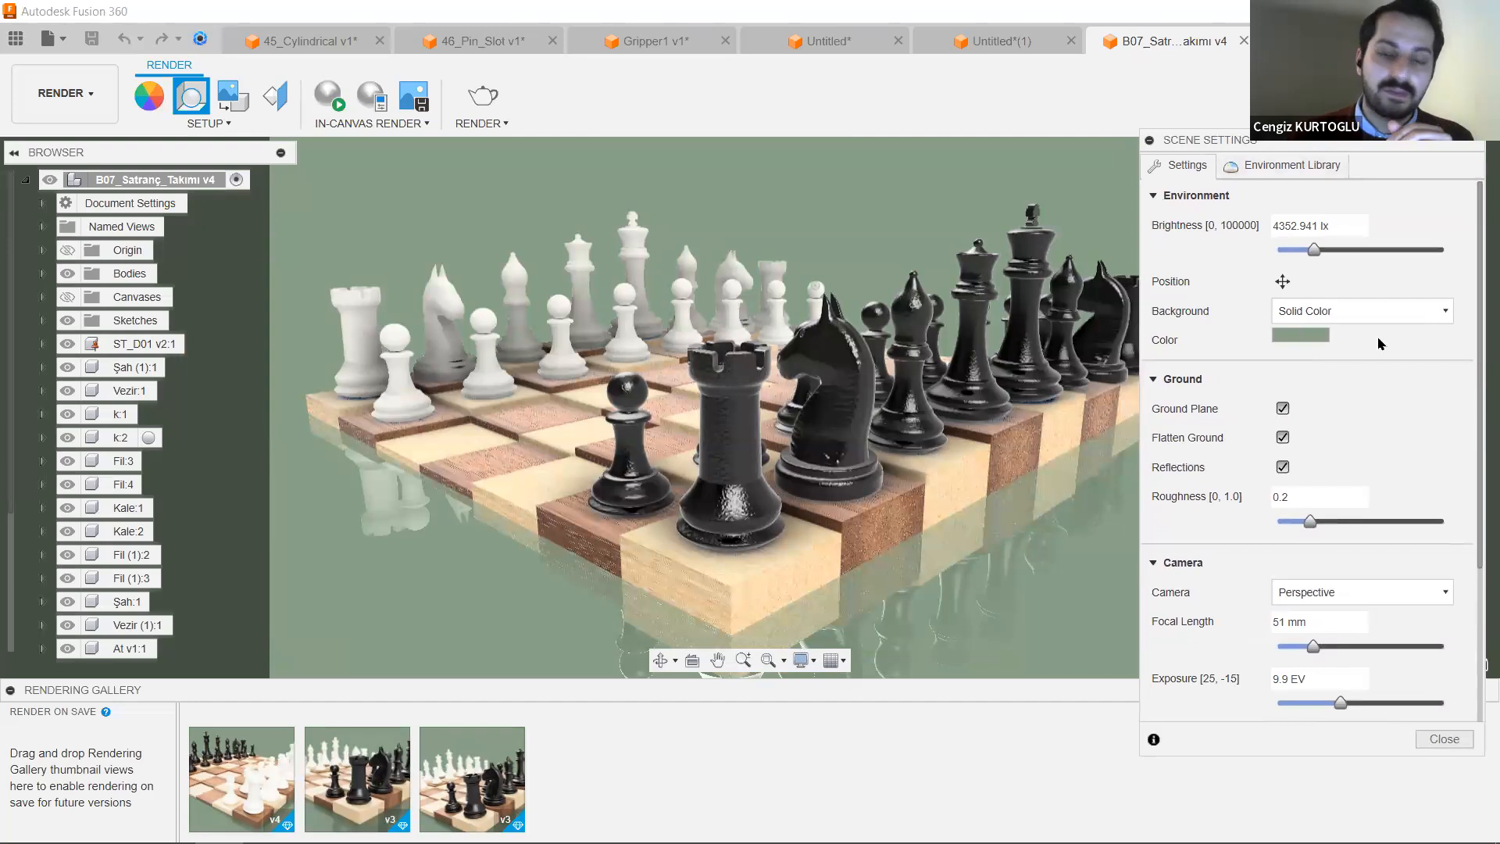
Examine the lighting environments offered in the Fusion 360 environment library for the chess scene.
{"action": "left_click", "coordinate": [1293, 165]}
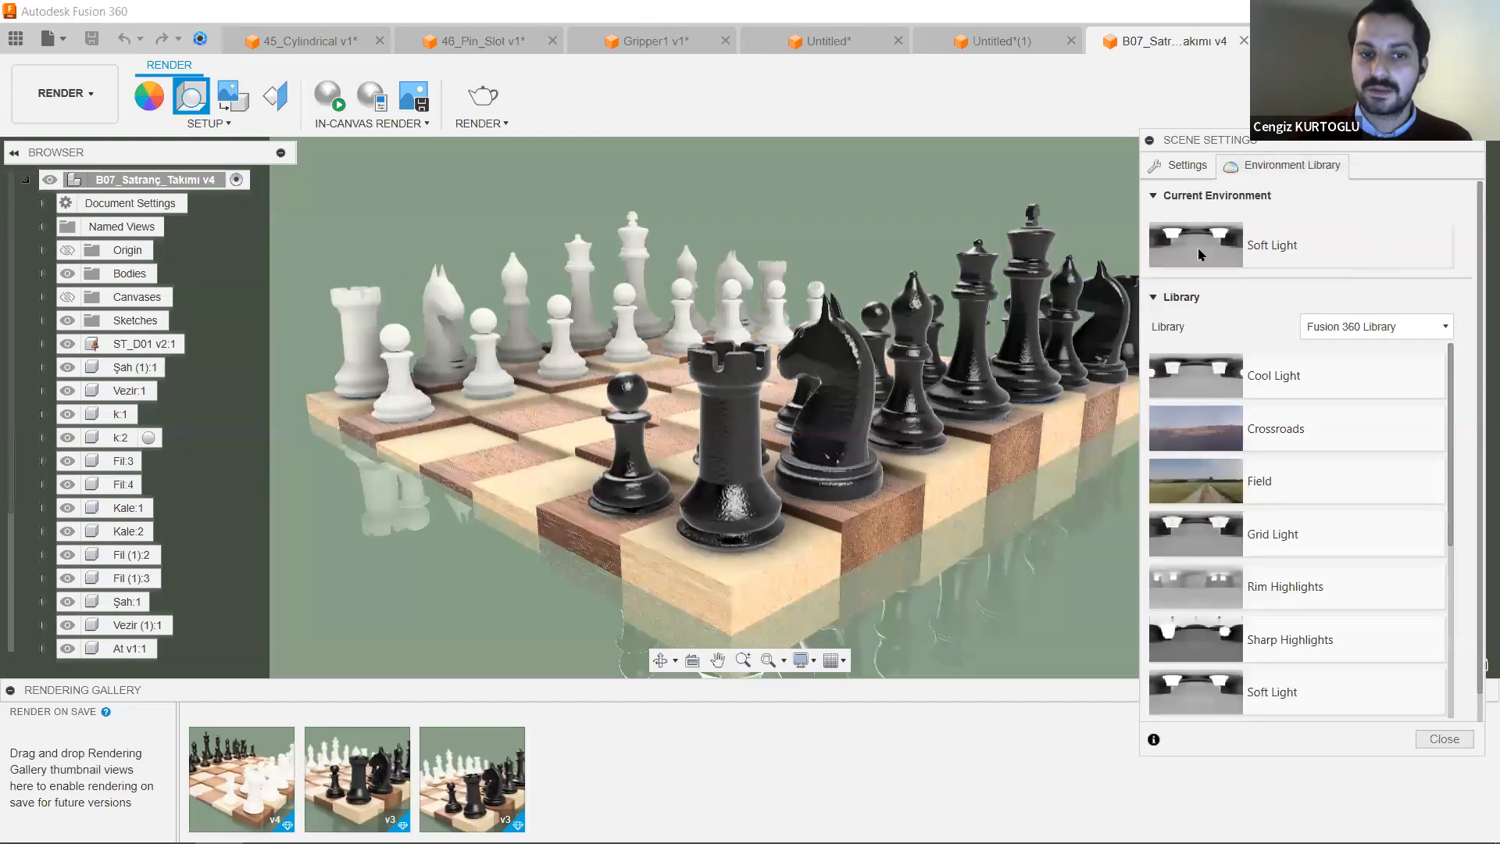
{"action": "scroll", "coordinate": [1313, 571], "scroll_direction": "down", "scroll_amount": 5}
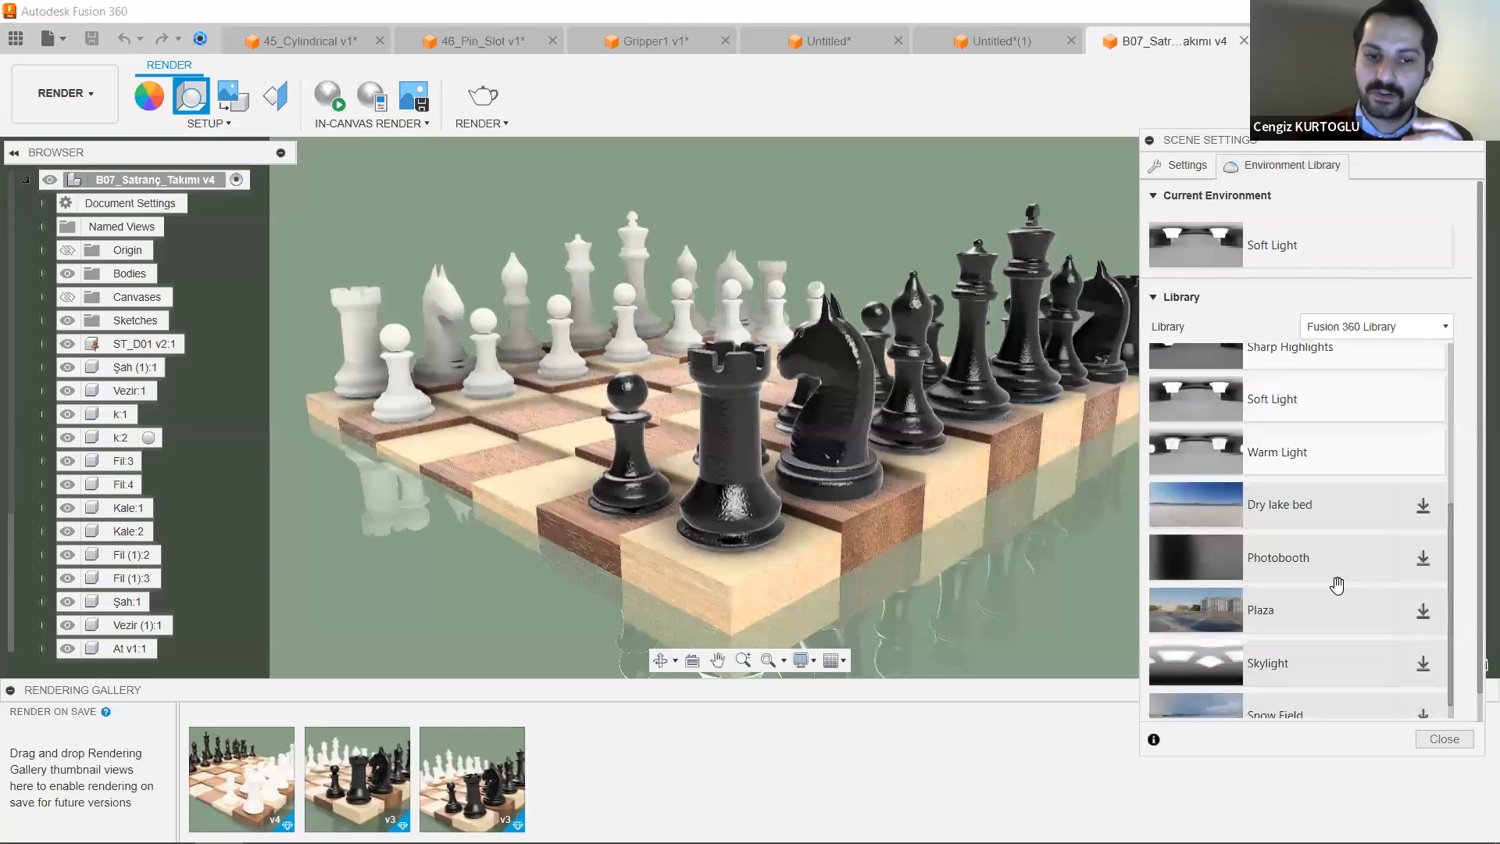
{"action": "scroll", "coordinate": [1336, 484], "scroll_direction": "up", "scroll_amount": 3}
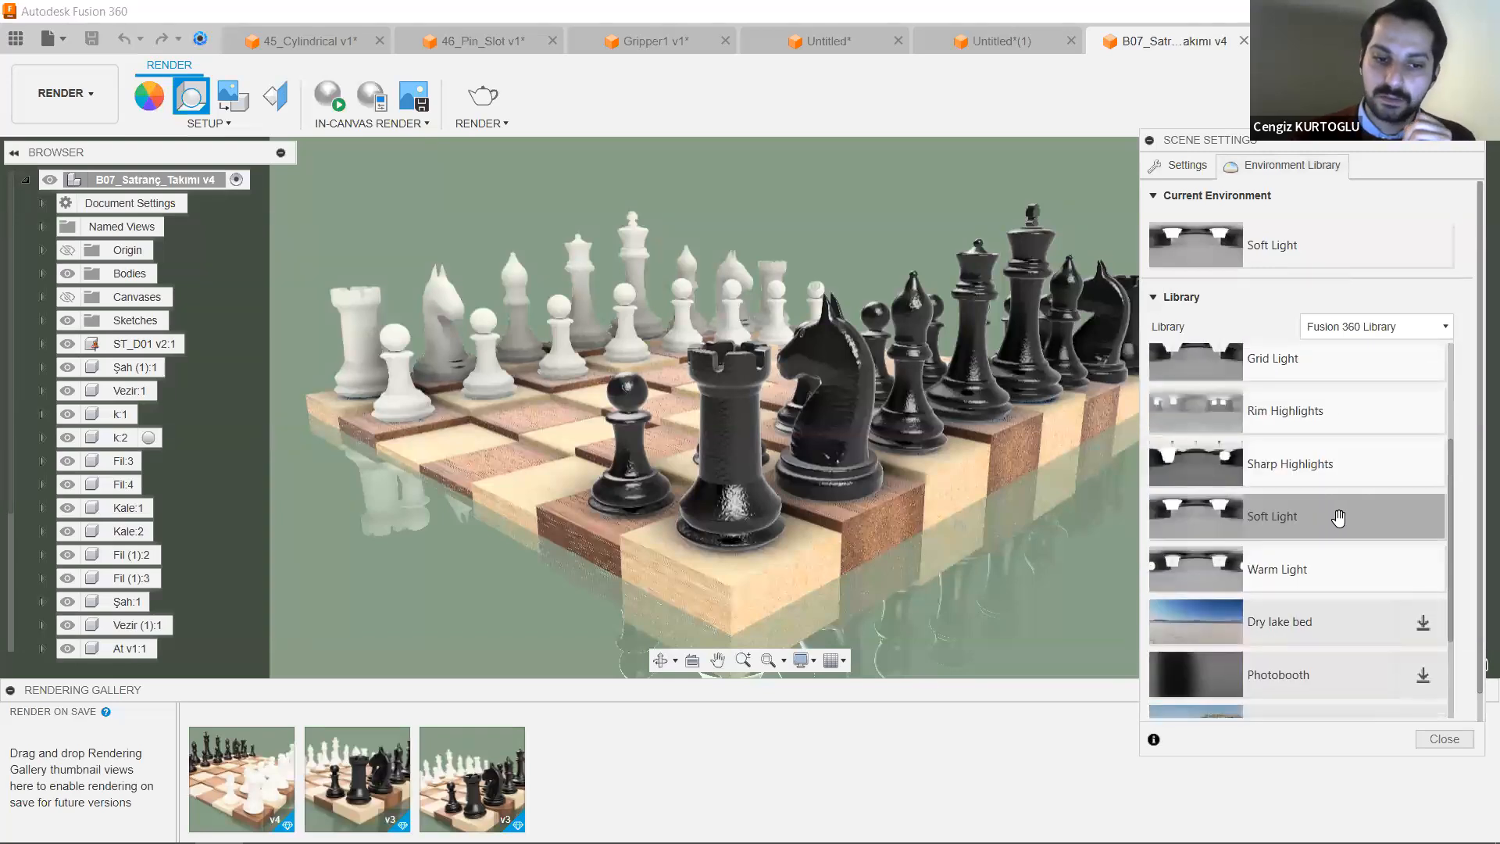
{"action": "scroll", "coordinate": [1338, 517], "scroll_direction": "up", "scroll_amount": 3}
{"action": "scroll", "coordinate": [1343, 495], "scroll_direction": "down", "scroll_amount": 3}
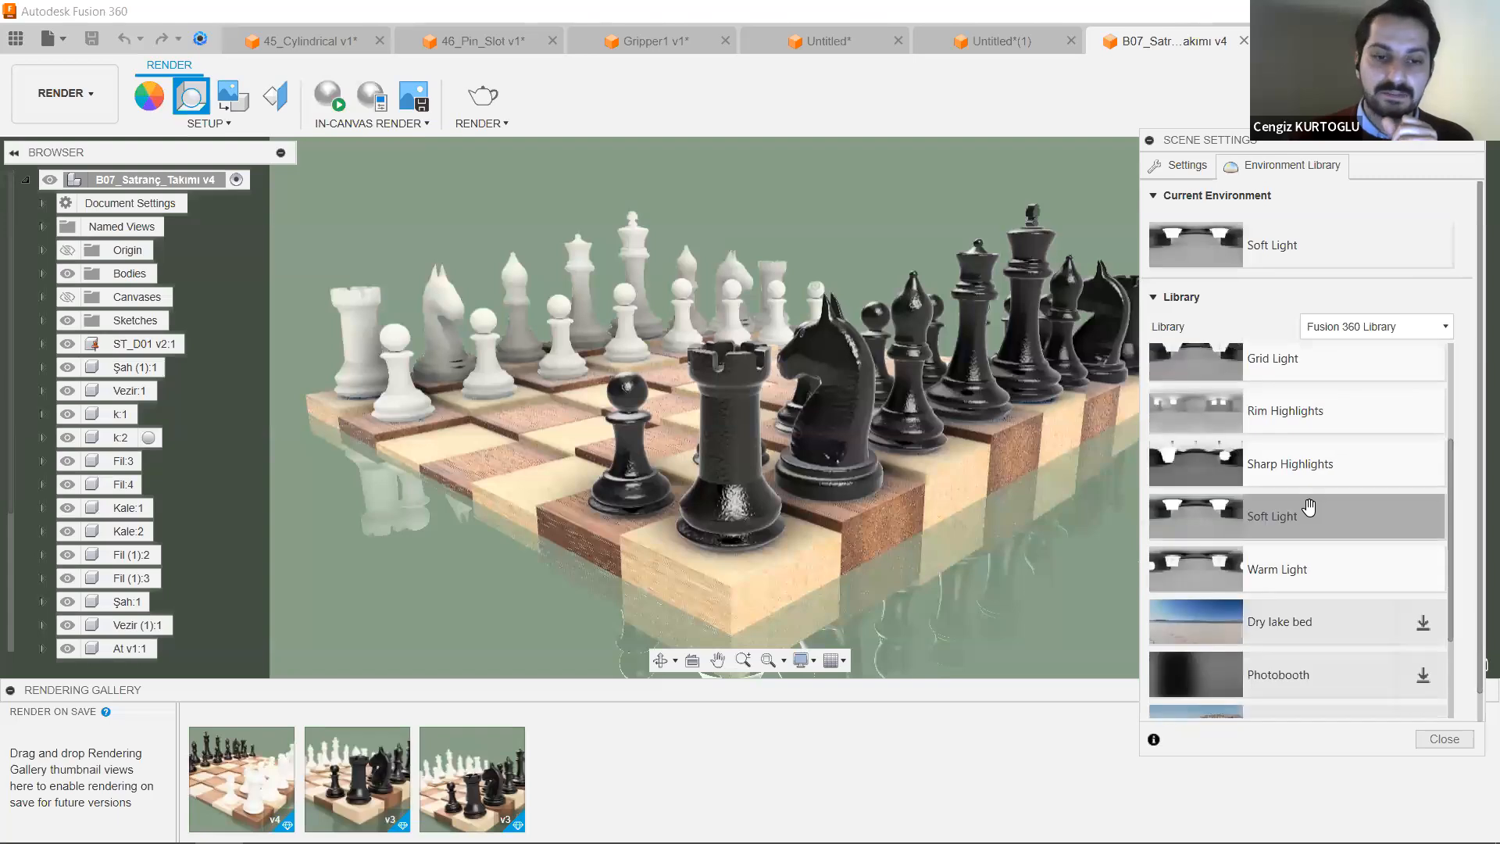
{"action": "scroll", "coordinate": [1310, 508], "scroll_direction": "down", "scroll_amount": 1}
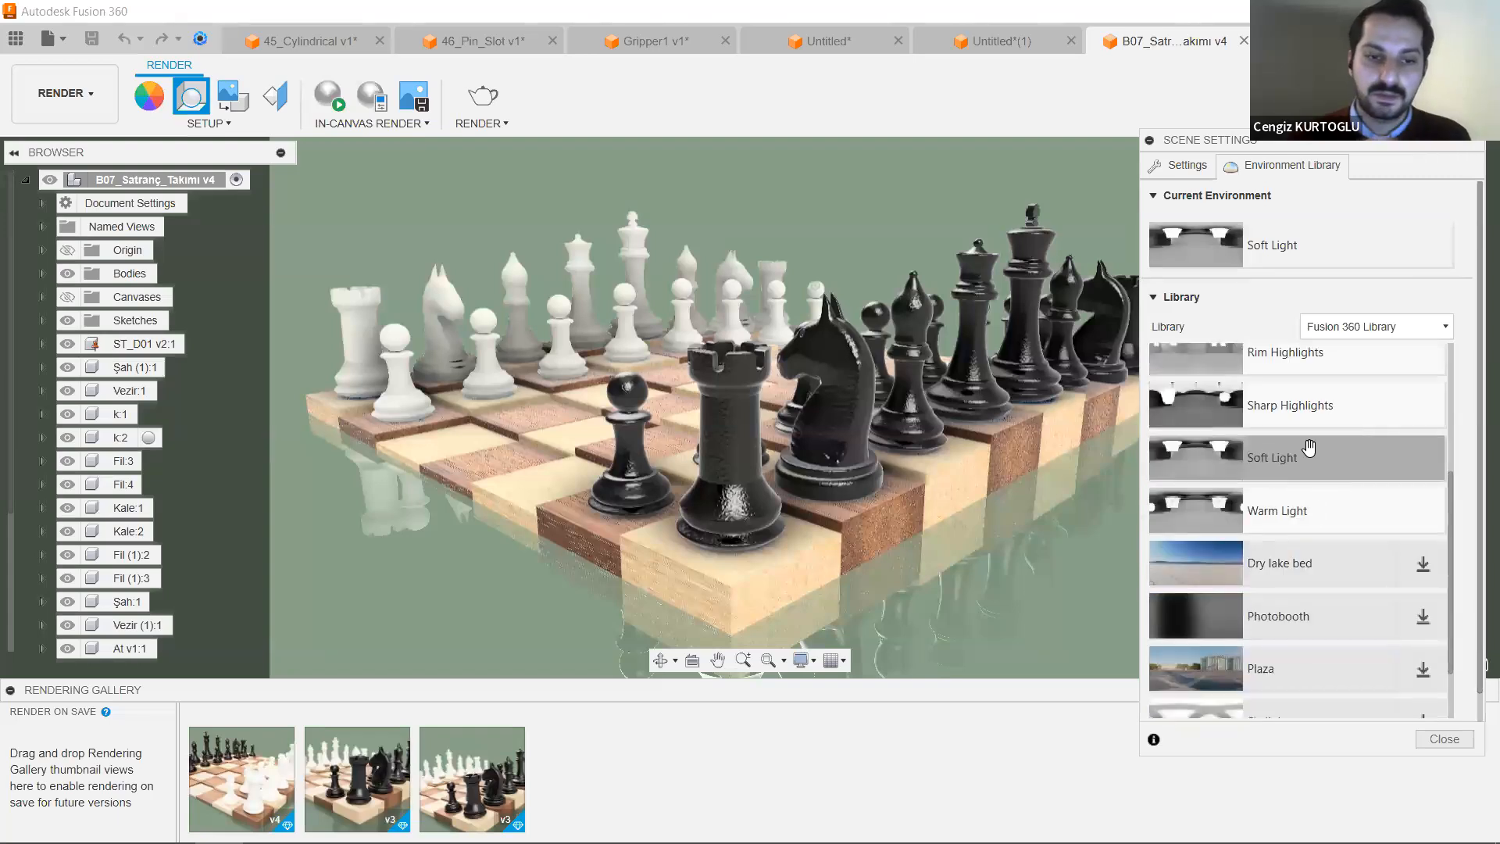
{"action": "scroll", "coordinate": [1352, 515], "scroll_direction": "down", "scroll_amount": 1}
{"action": "scroll", "coordinate": [1344, 519], "scroll_direction": "down", "scroll_amount": 1}
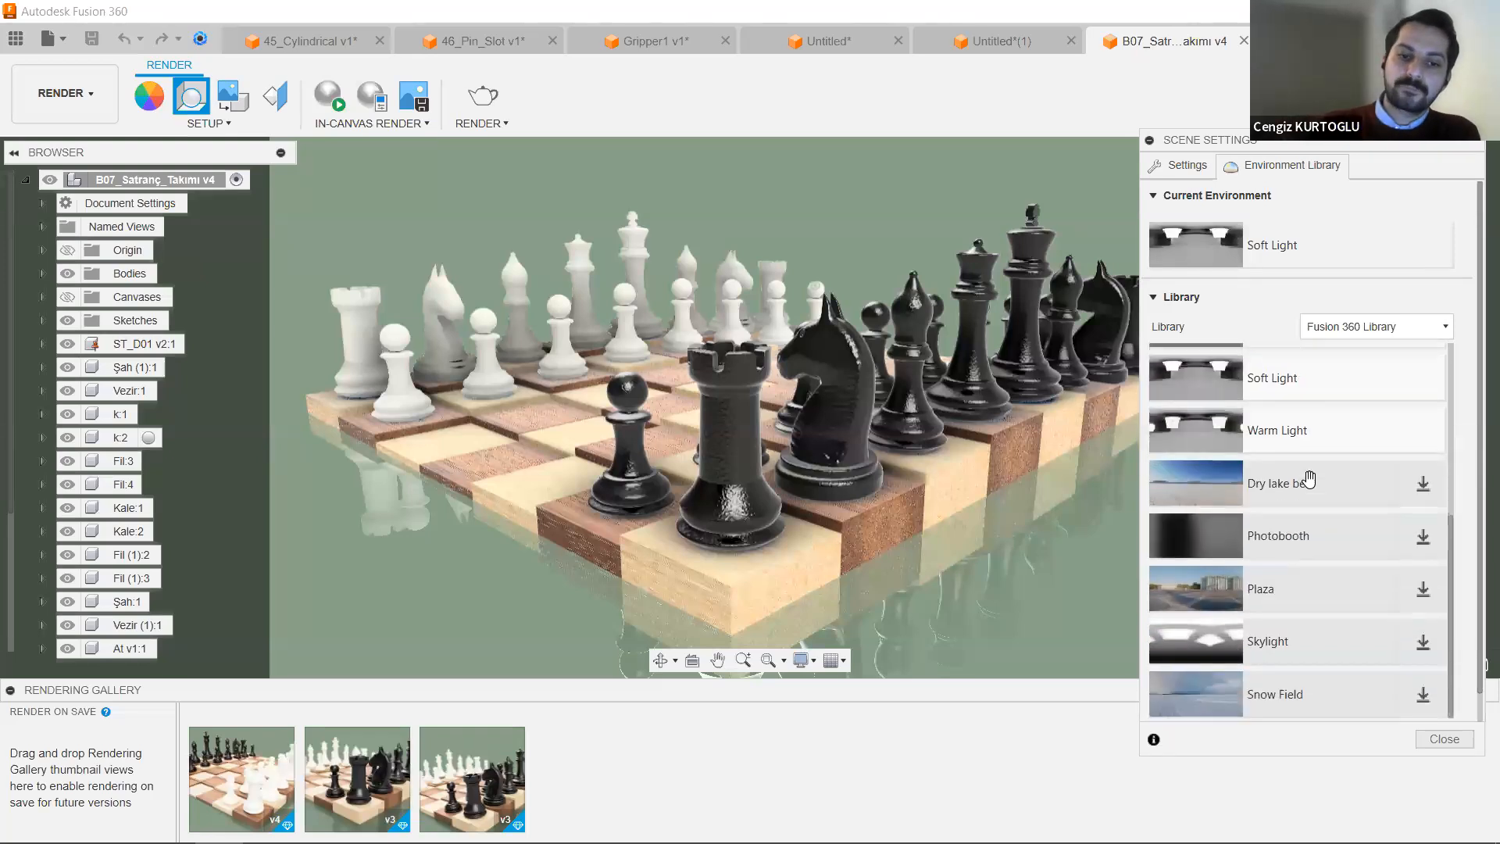
Look through the rest of the environment library down to the custom environment option and return to the general scene settings.
{"action": "scroll", "coordinate": [1304, 468], "scroll_direction": "down", "scroll_amount": 1}
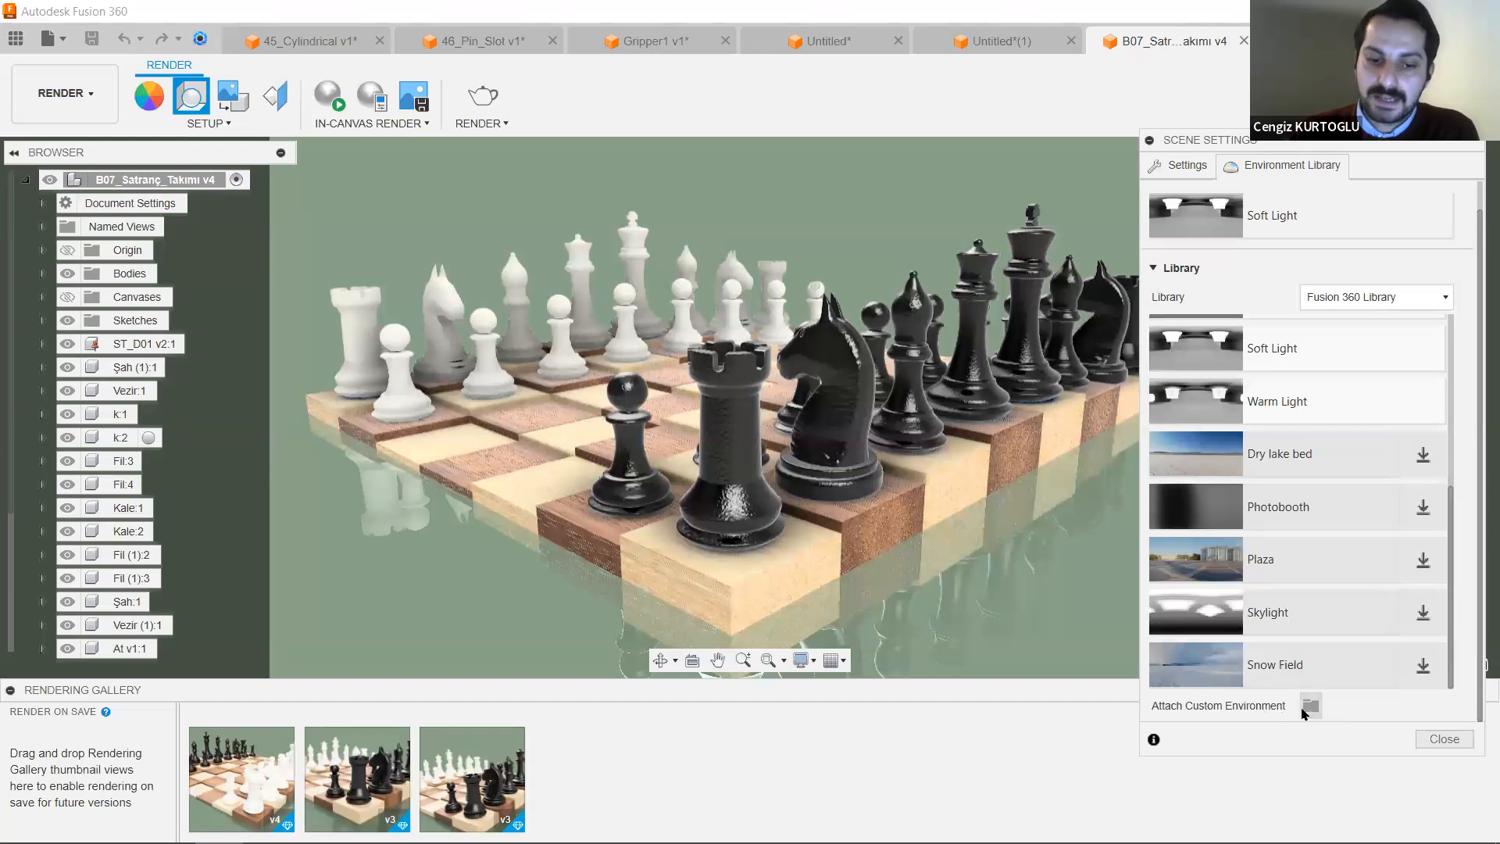
{"action": "scroll", "coordinate": [1322, 609], "scroll_direction": "up", "scroll_amount": 5}
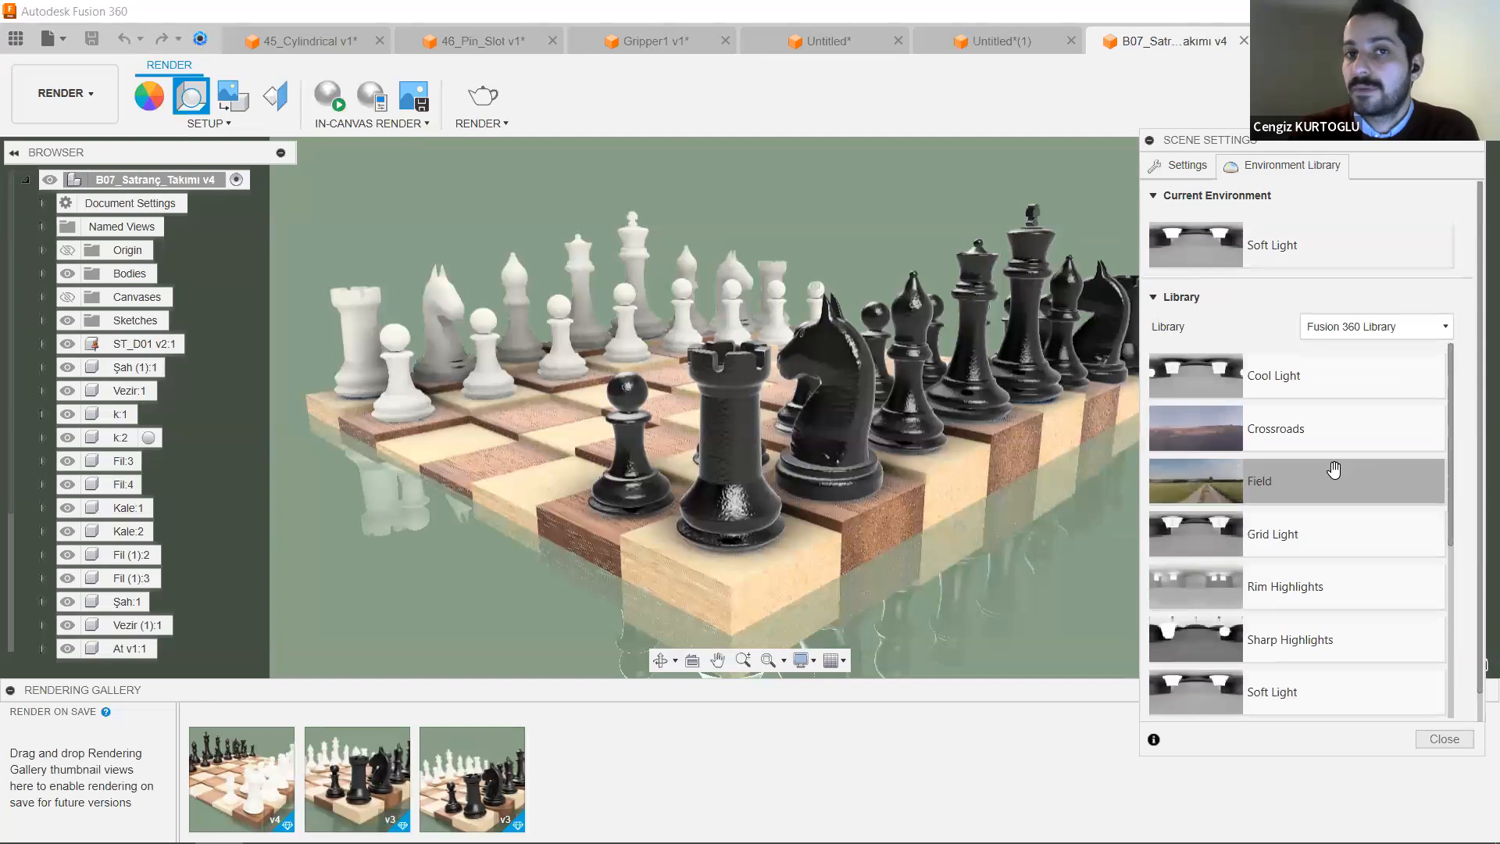
{"action": "scroll", "coordinate": [1333, 469], "scroll_direction": "down", "scroll_amount": 3}
{"action": "scroll", "coordinate": [1333, 468], "scroll_direction": "up", "scroll_amount": 3}
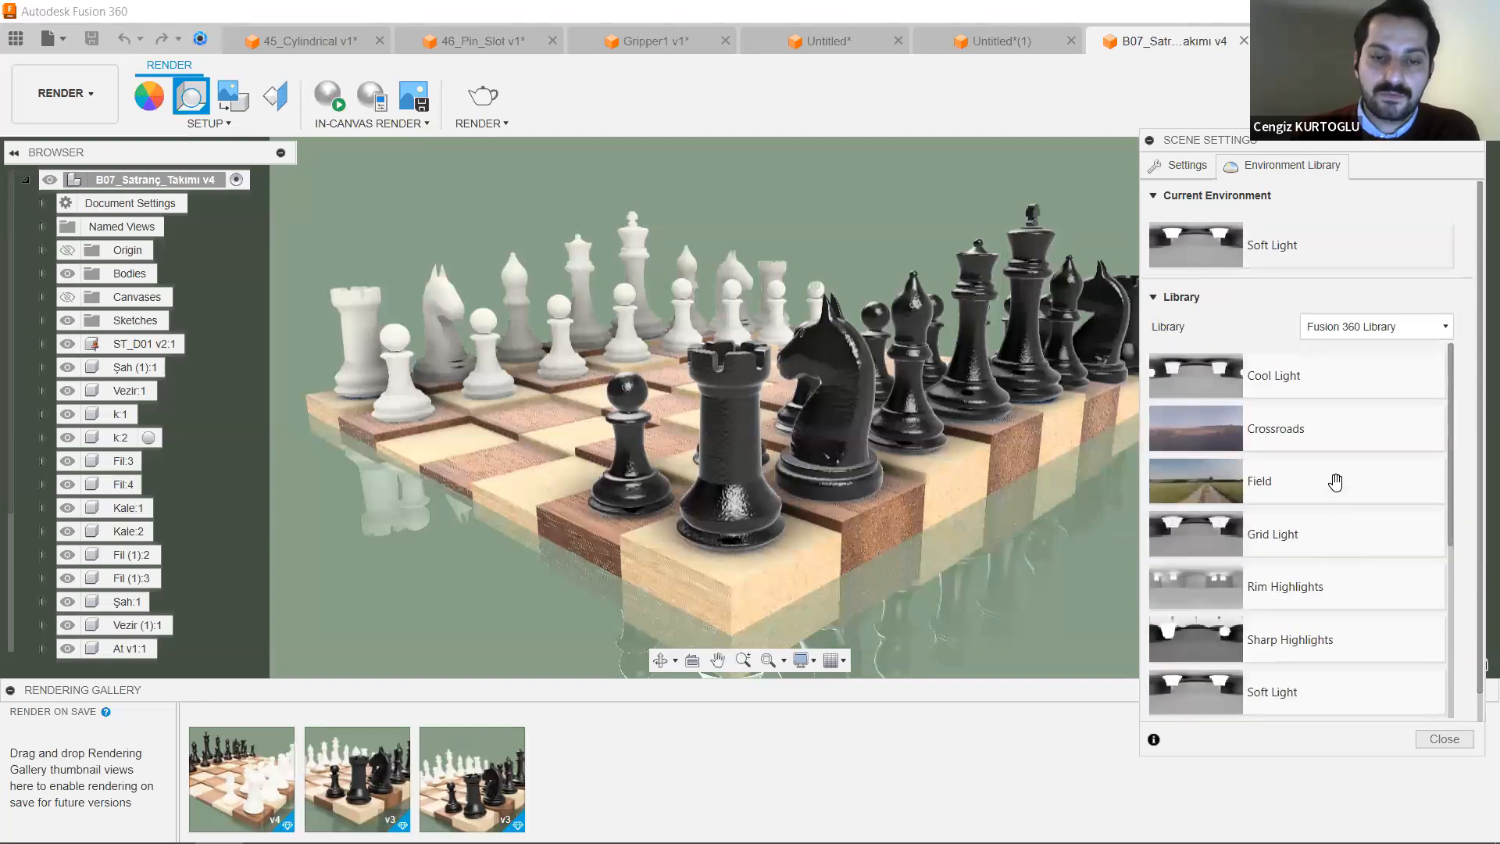
{"action": "left_click", "coordinate": [1169, 170]}
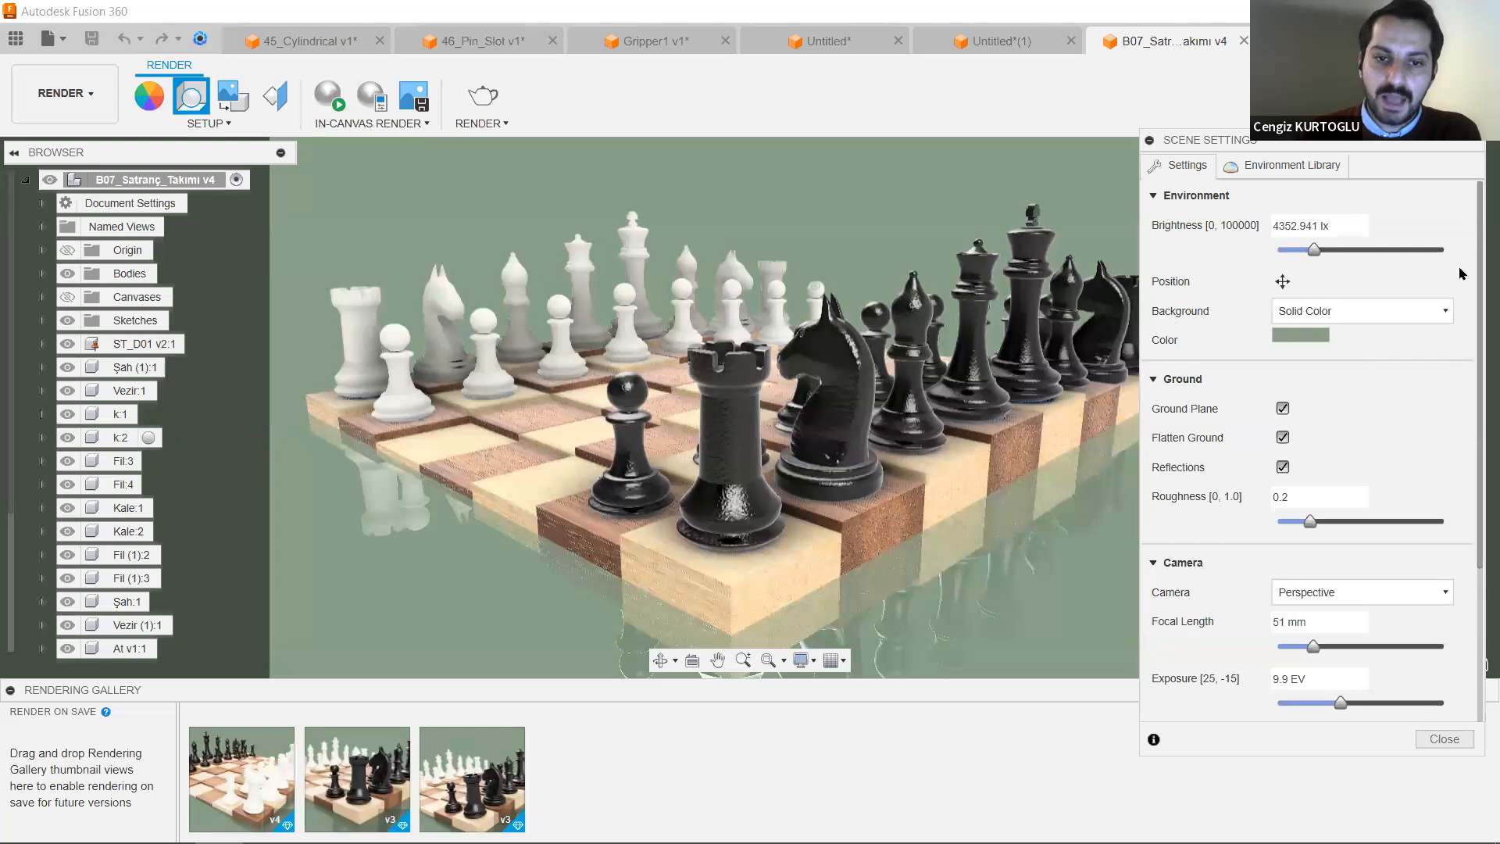
Turn the ground plane off and back on to compare the chess scene with and without floor reflections.
{"action": "left_click_drag", "start_coordinate": [1478, 289], "coordinate": [1475, 382]}
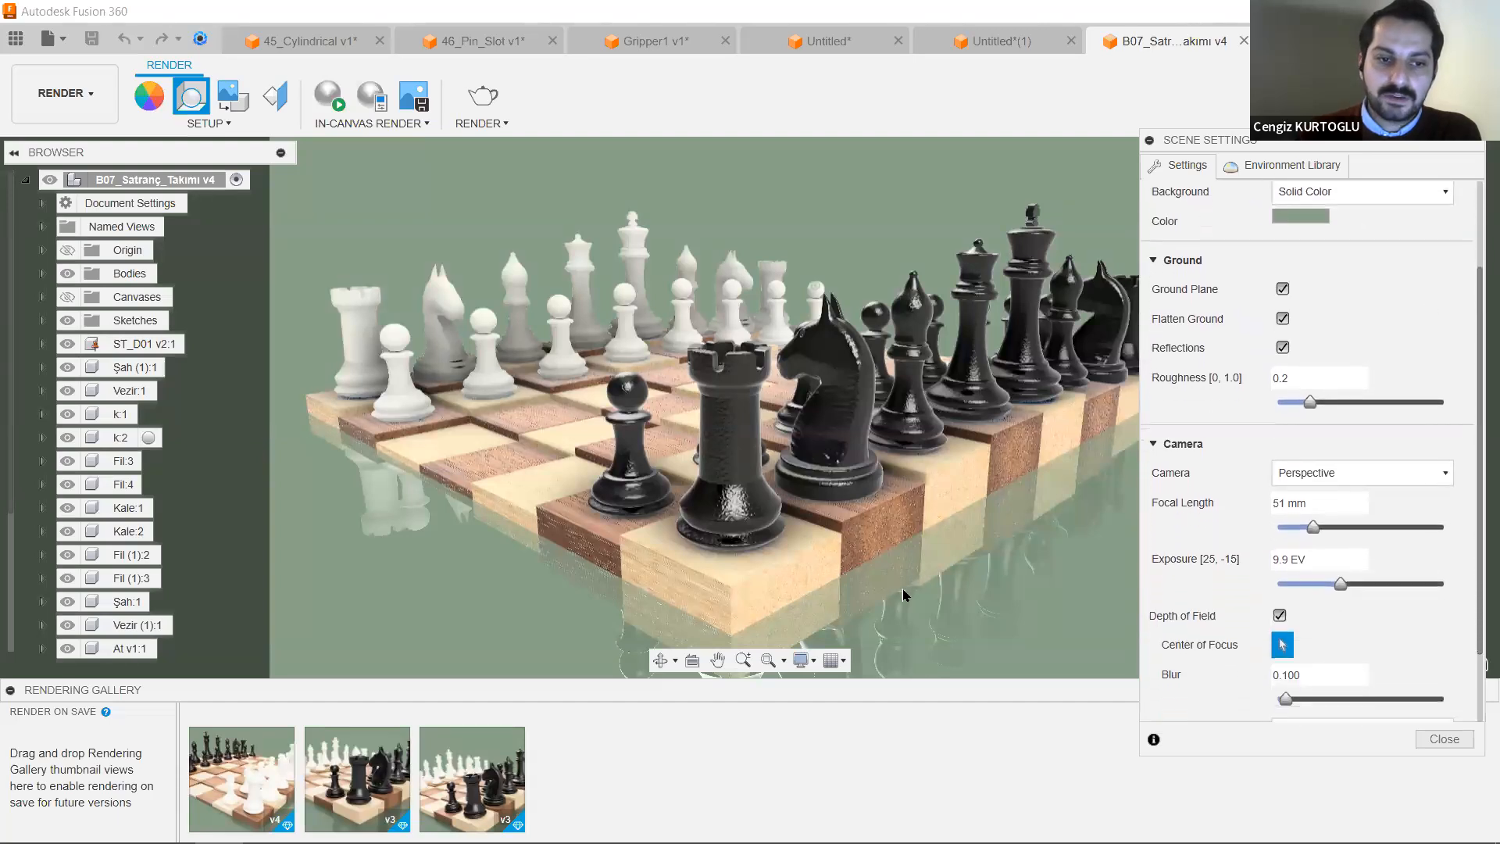
{"action": "middle_click_drag", "start_coordinate": [991, 552], "coordinate": [990, 509]}
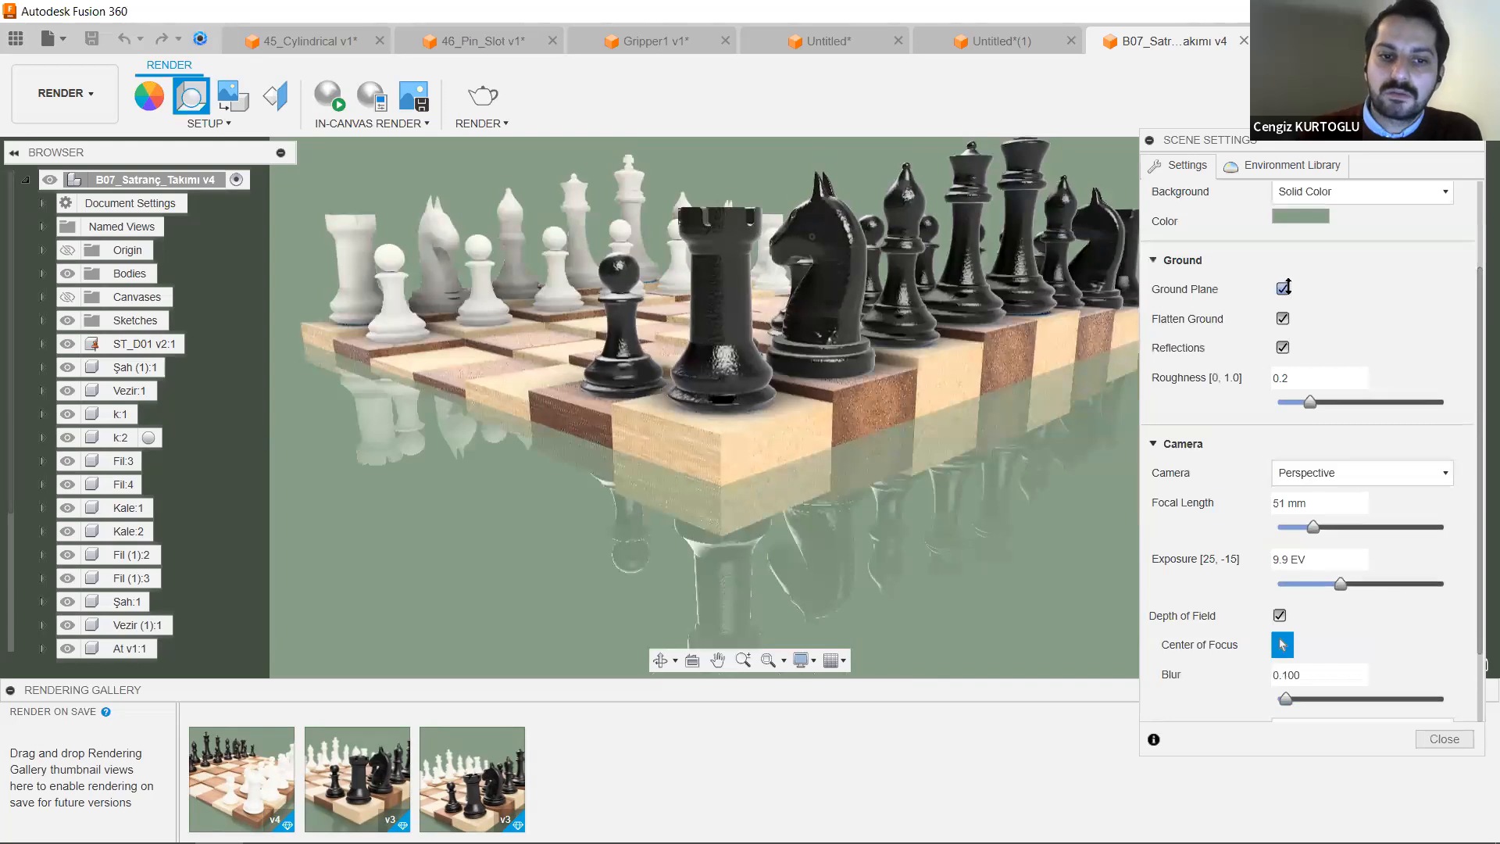
{"action": "left_click", "coordinate": [1282, 288]}
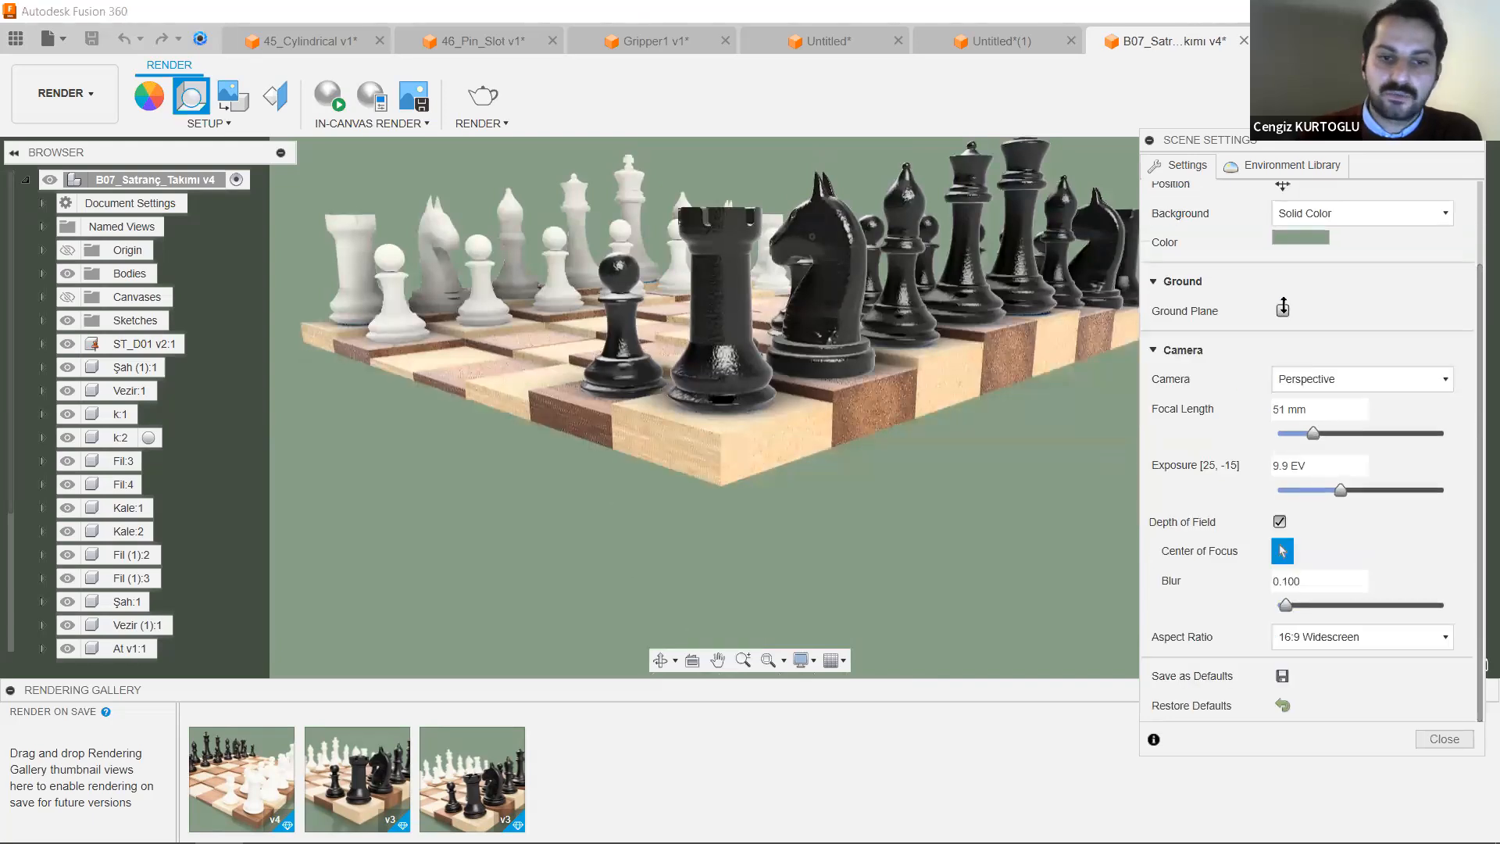
{"action": "left_click", "coordinate": [1283, 309]}
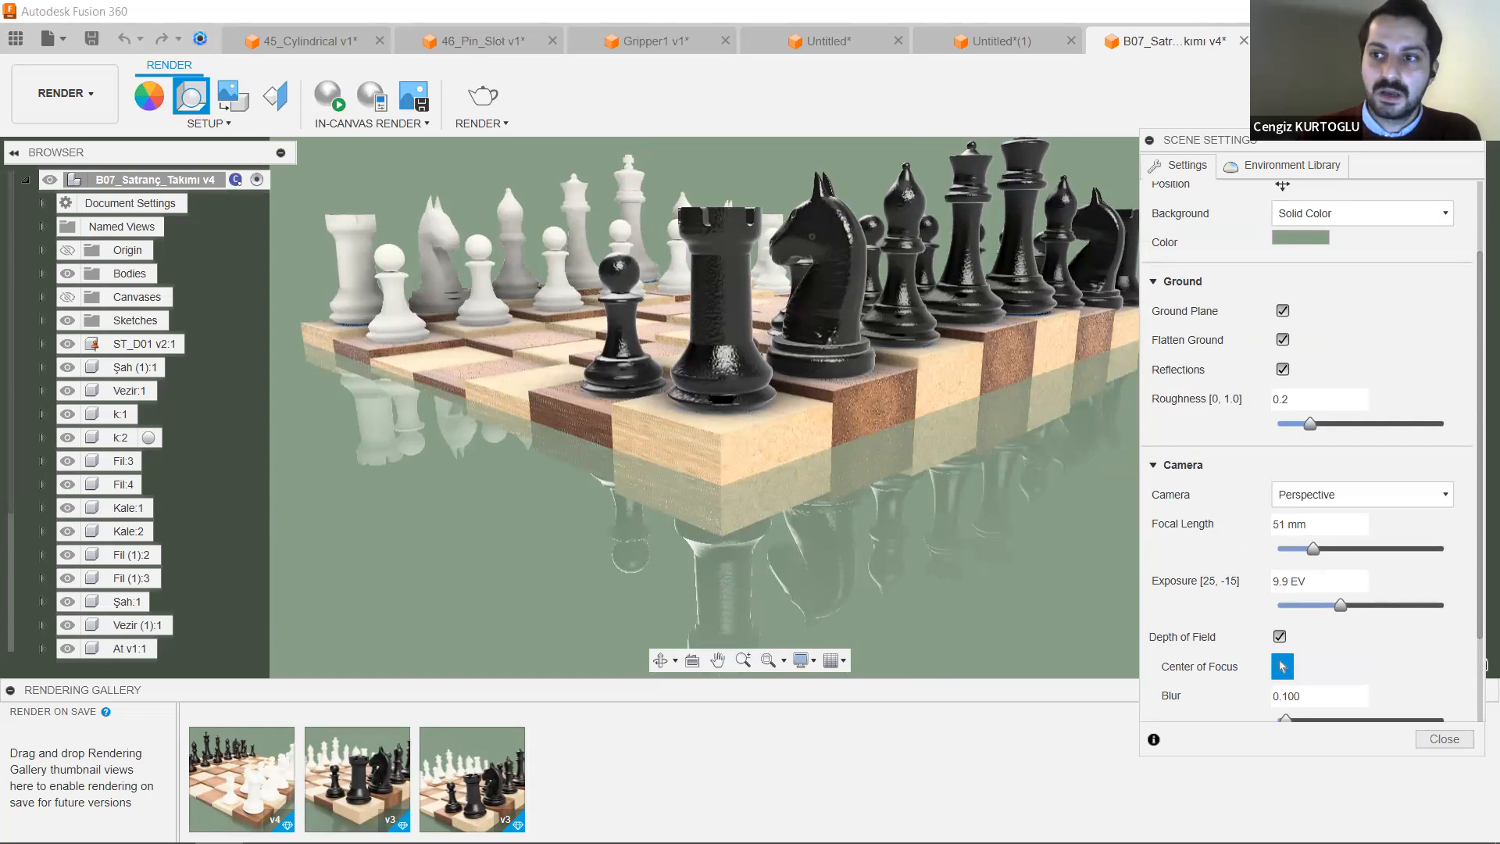
Try a different camera focal length for the chess scene and set it back to 51 mm.
{"action": "scroll", "coordinate": [1289, 413], "scroll_direction": "down", "scroll_amount": 3}
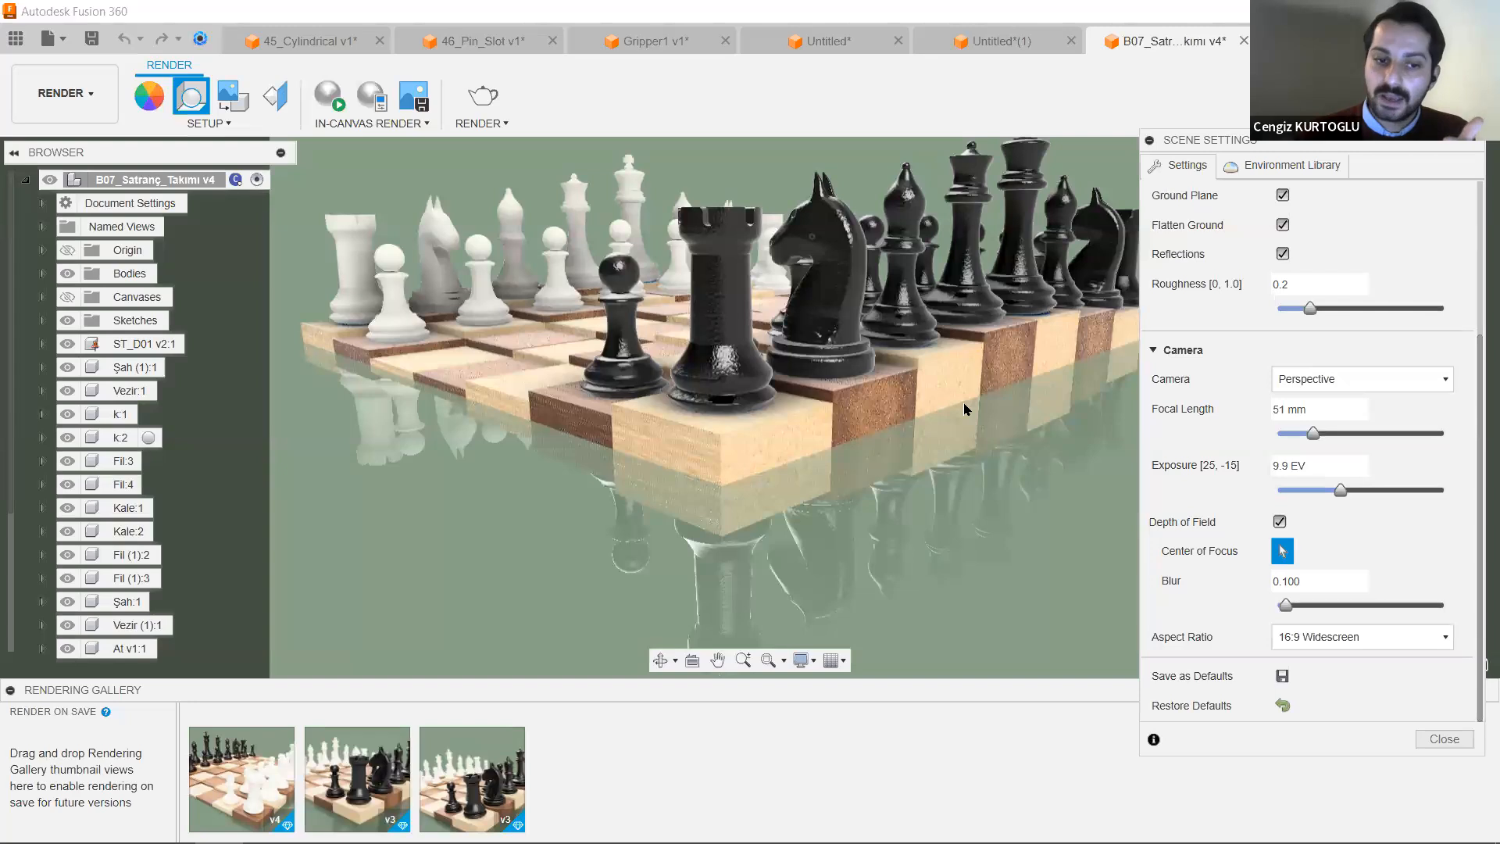
{"action": "middle_click_drag", "start_coordinate": [1025, 437], "coordinate": [931, 493]}
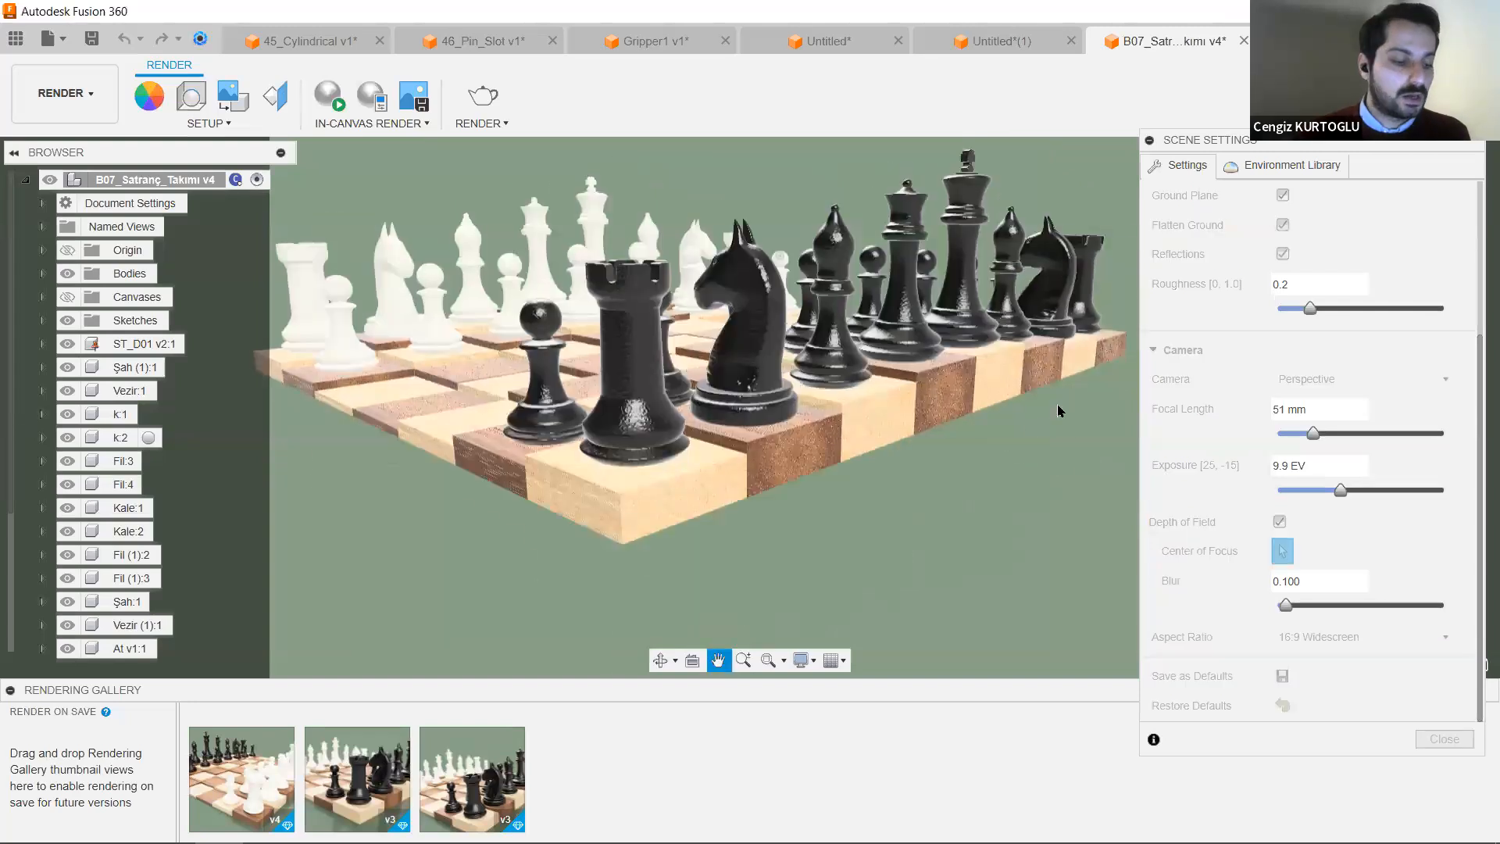
{"action": "middle_click_drag", "start_coordinate": [1064, 371], "coordinate": [1105, 396], "text": "shift"}
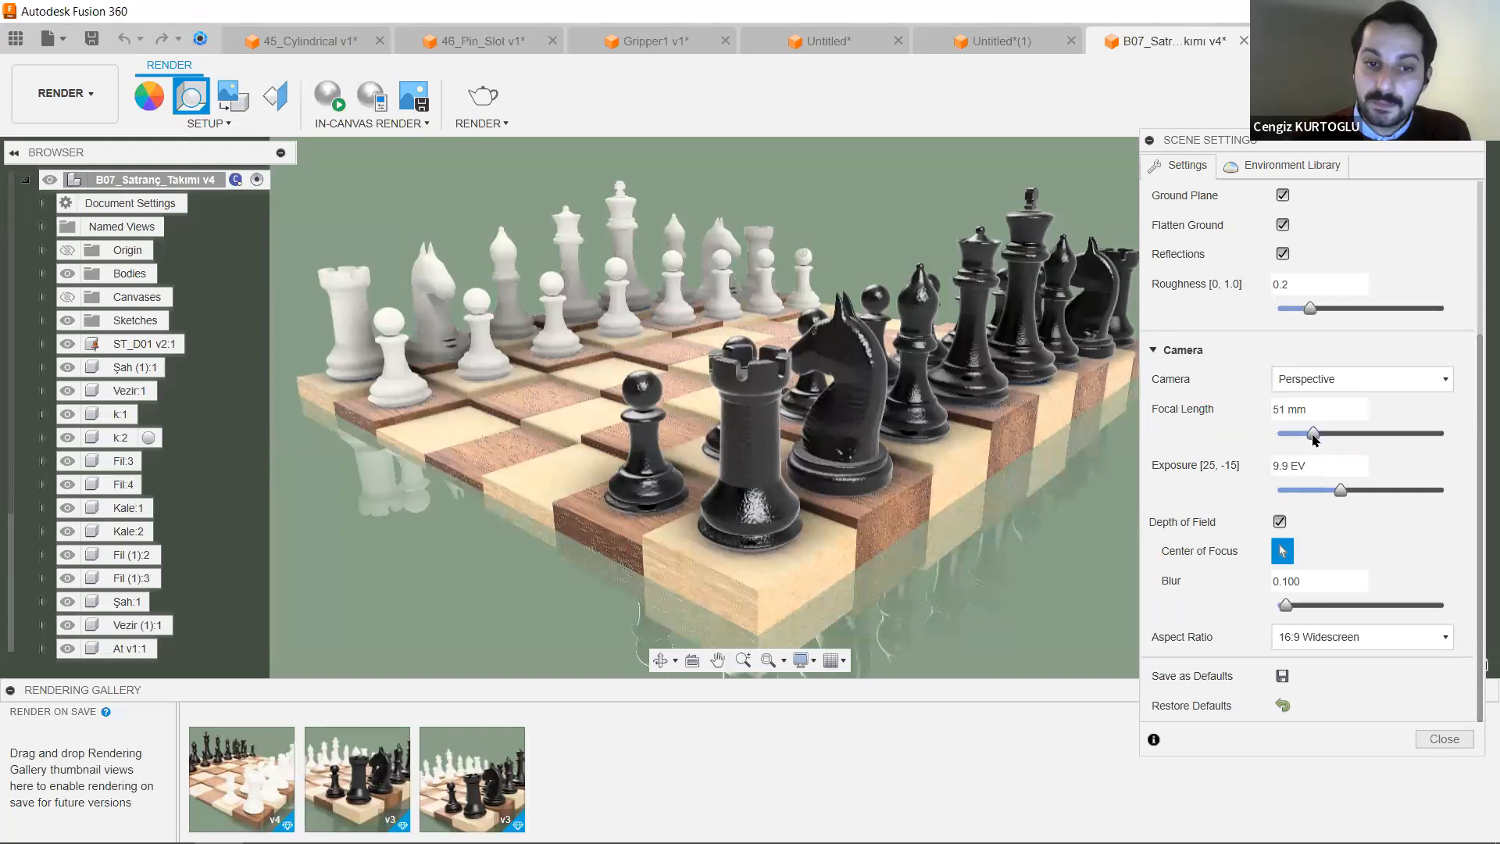
{"action": "left_click_drag", "start_coordinate": [1340, 438], "coordinate": [1326, 439]}
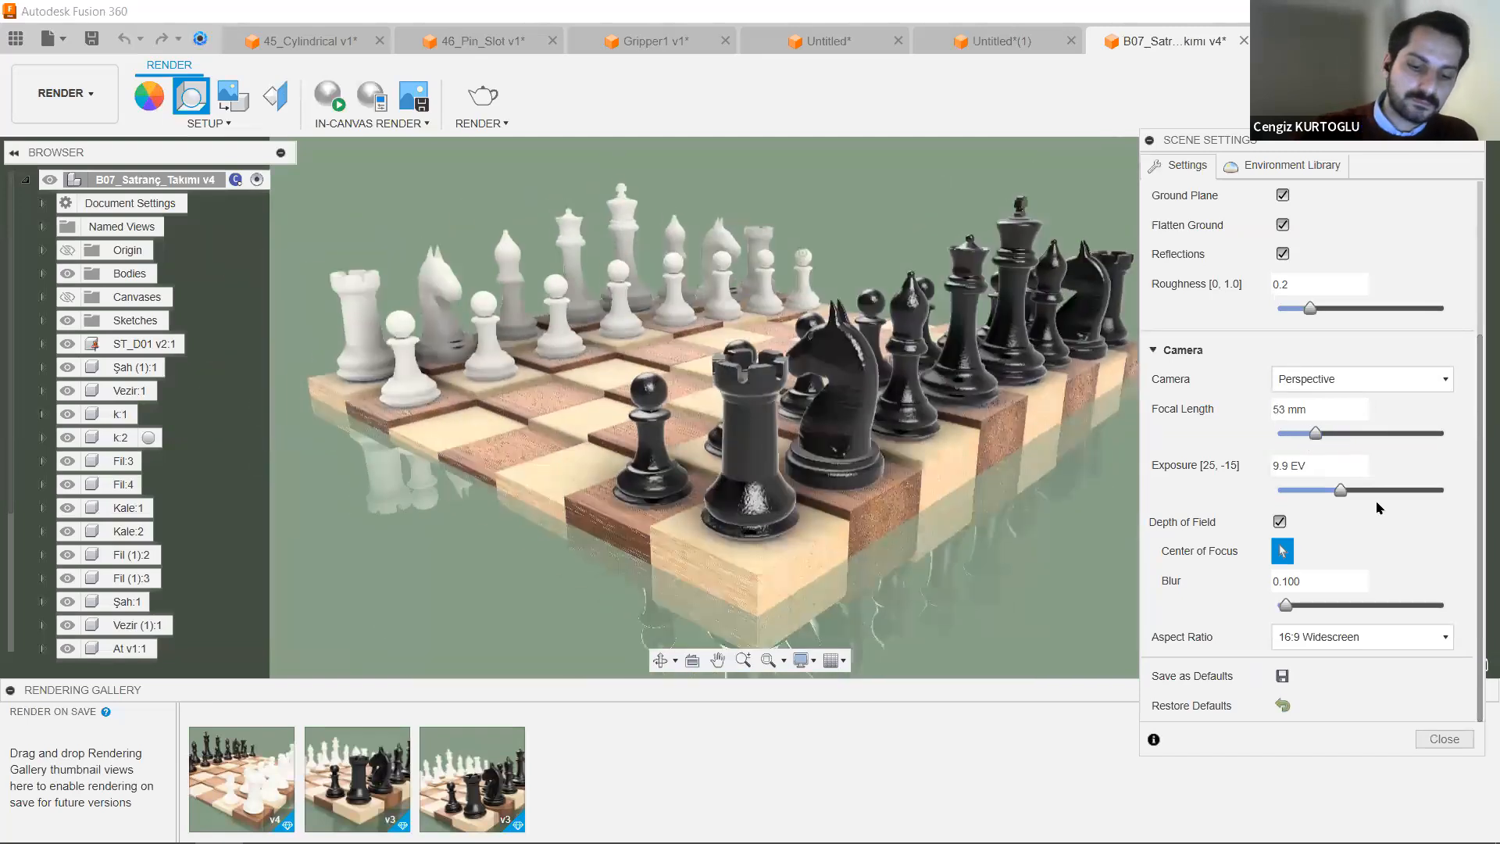
{"action": "key", "text": "Delete"}
{"action": "type", "text": "1"}
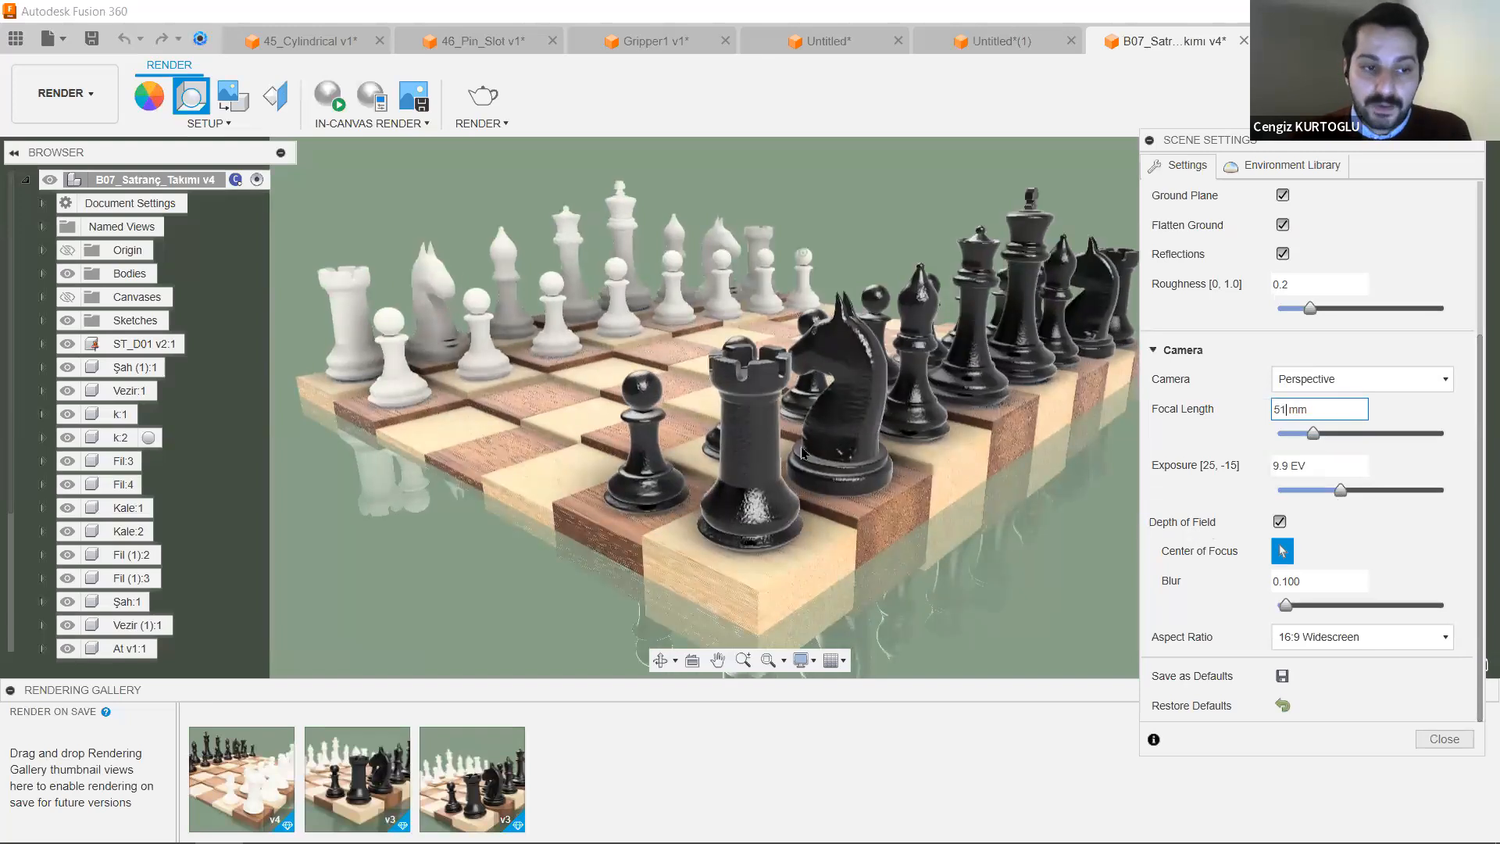
Set the depth of field's center of focus on the front black rook and close the scene settings.
{"action": "left_click", "coordinate": [1282, 551]}
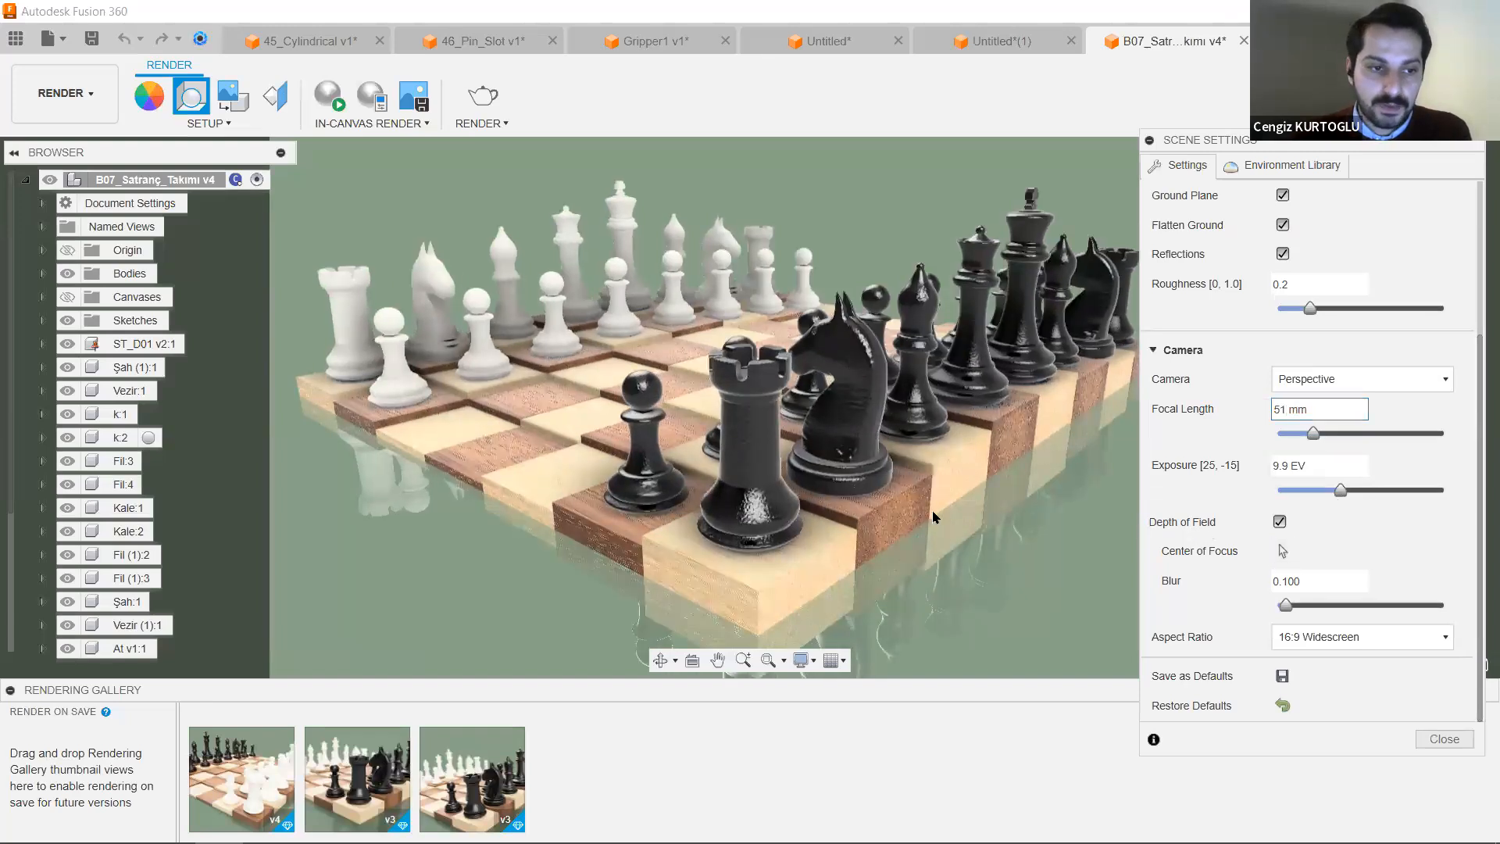
{"action": "left_click", "coordinate": [694, 383]}
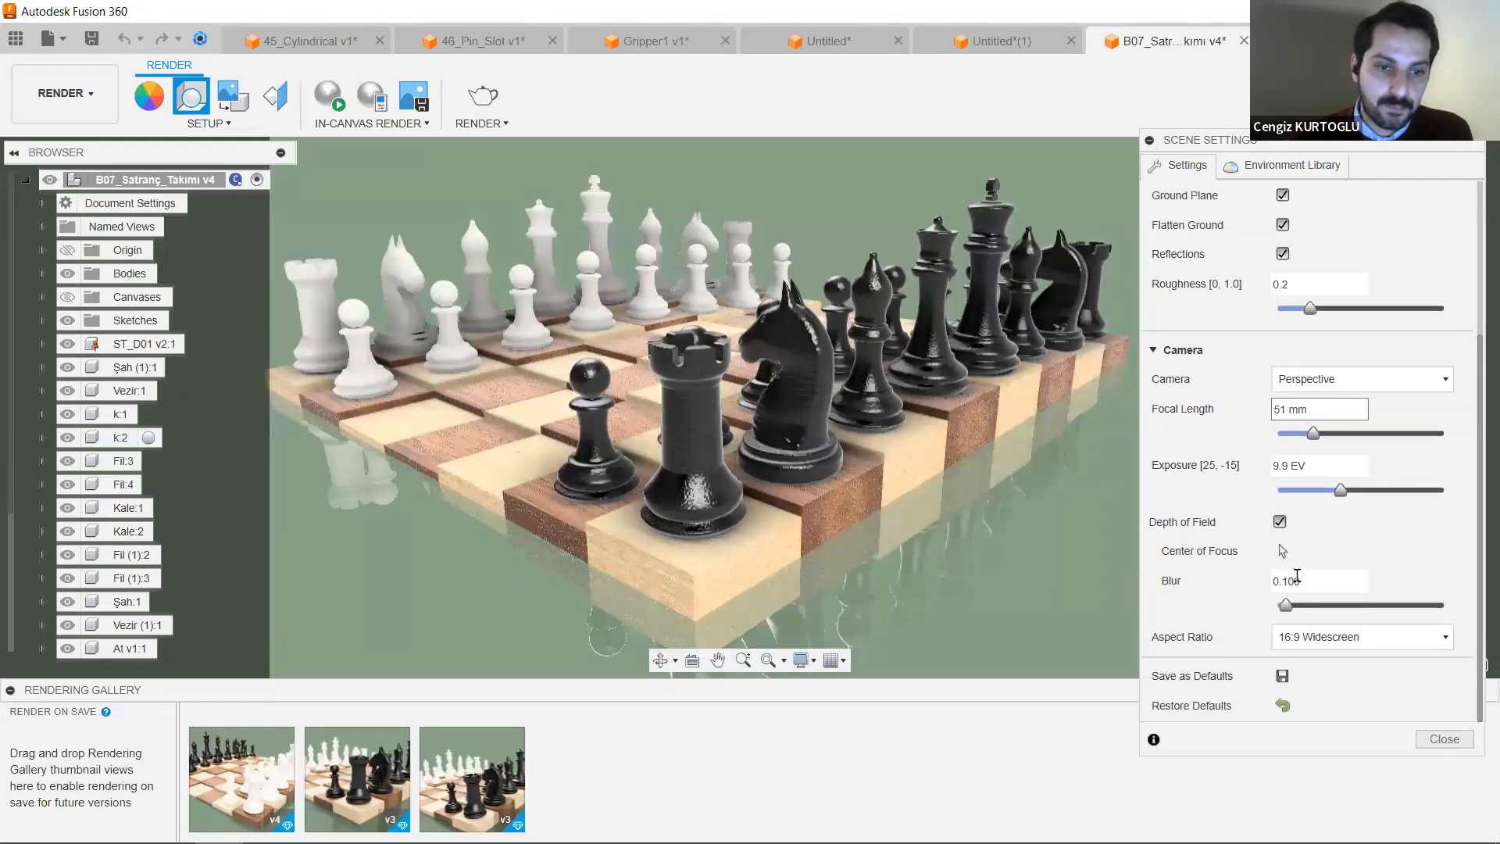
{"action": "left_click", "coordinate": [1281, 551]}
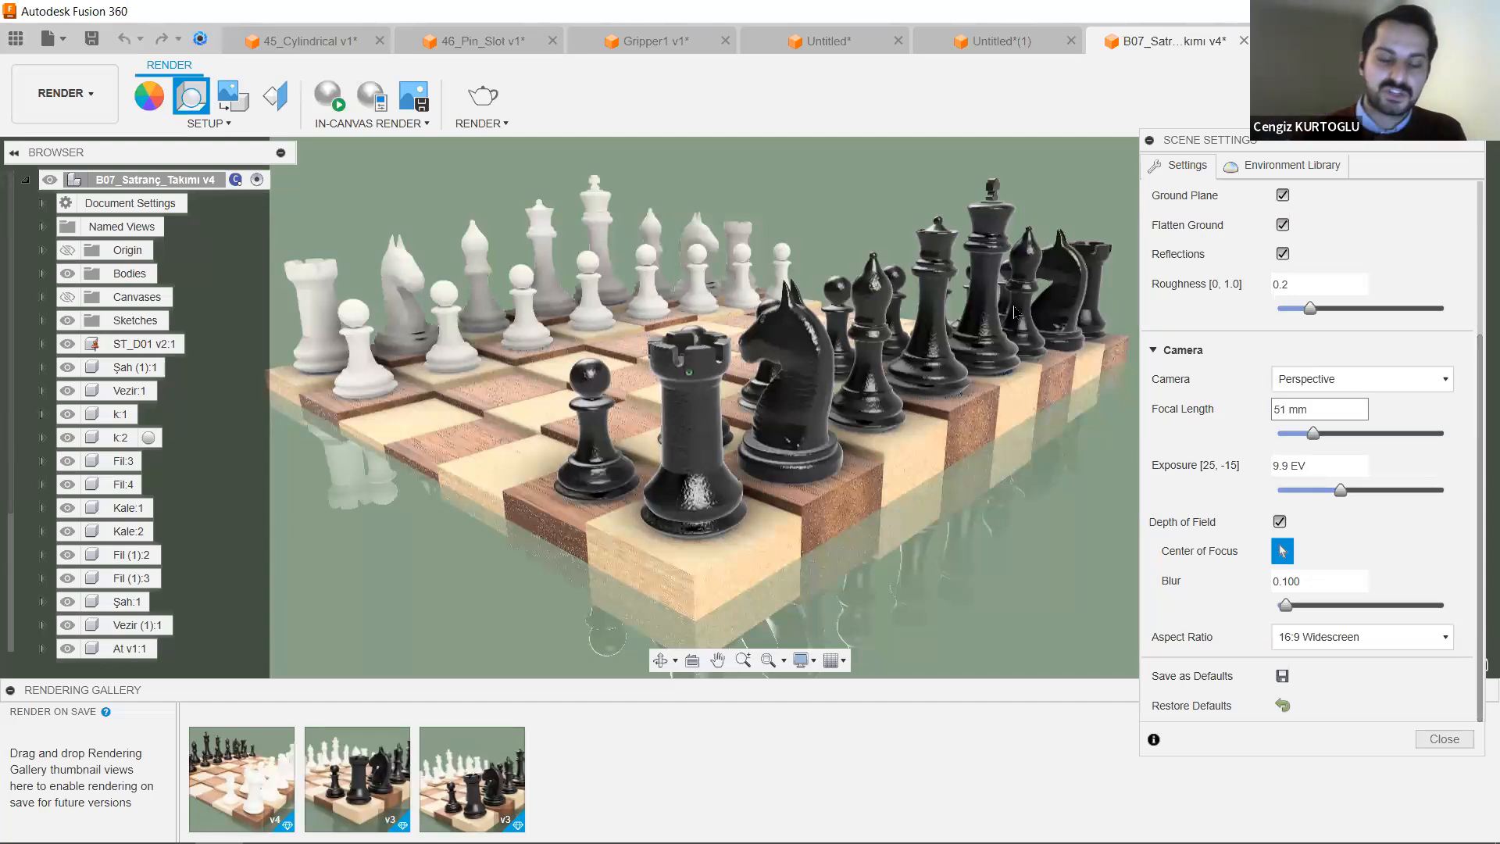
{"action": "left_click", "coordinate": [1281, 636]}
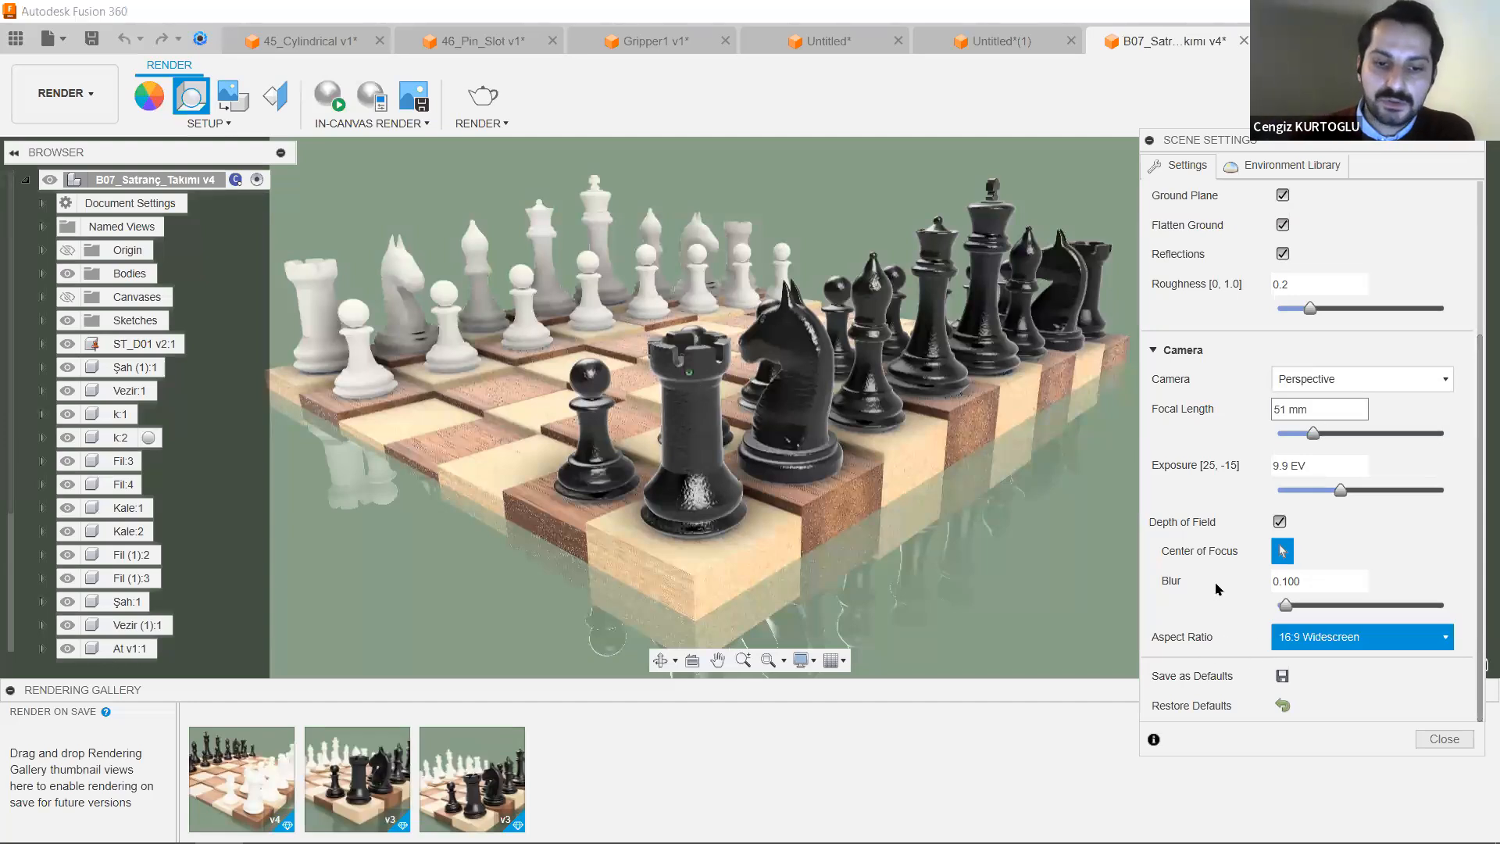
{"action": "left_click", "coordinate": [1223, 634]}
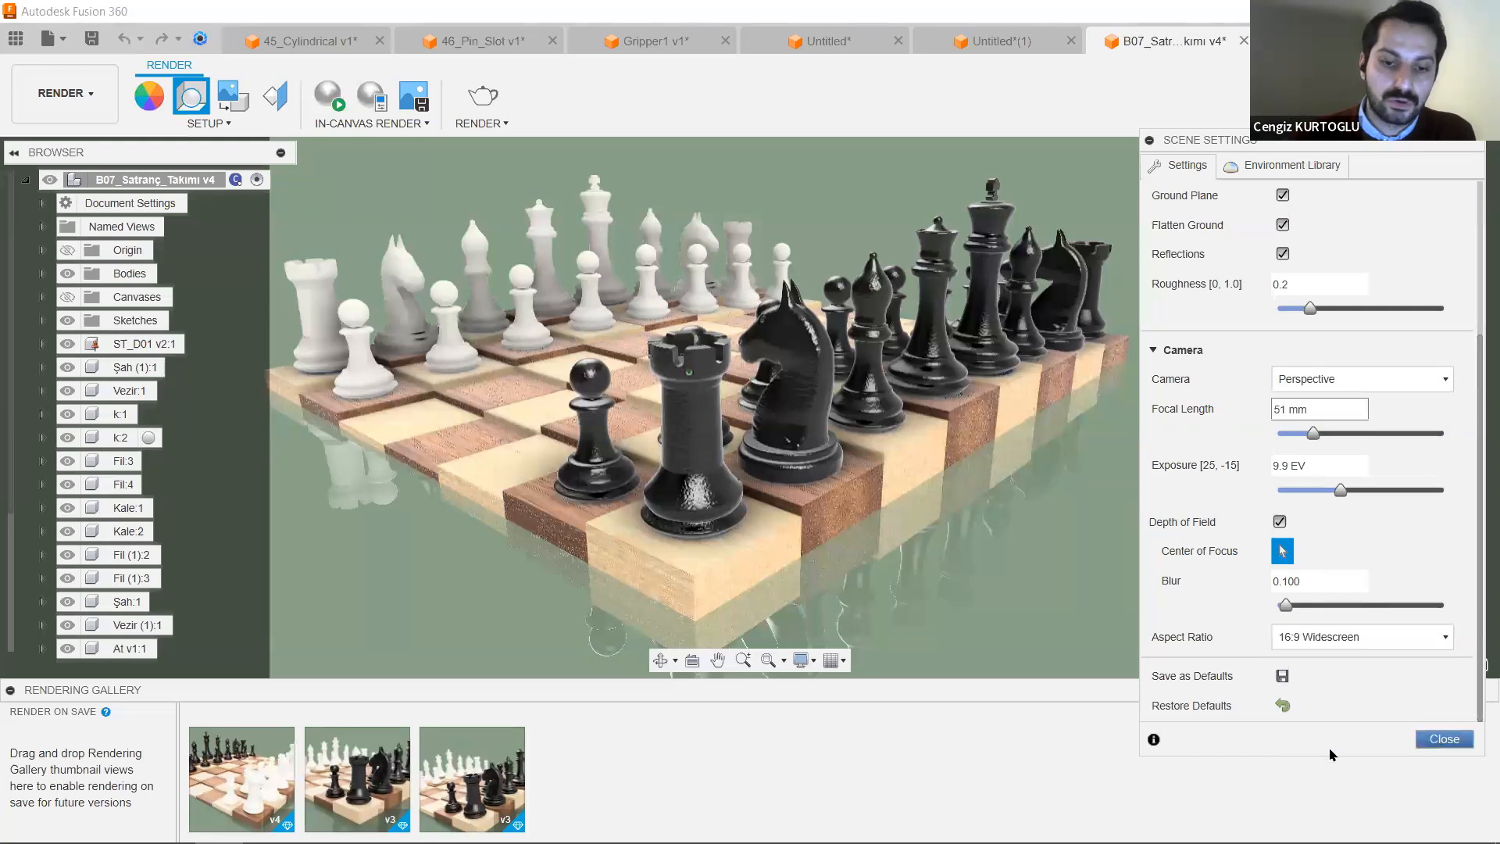
{"action": "key", "text": "Escape"}
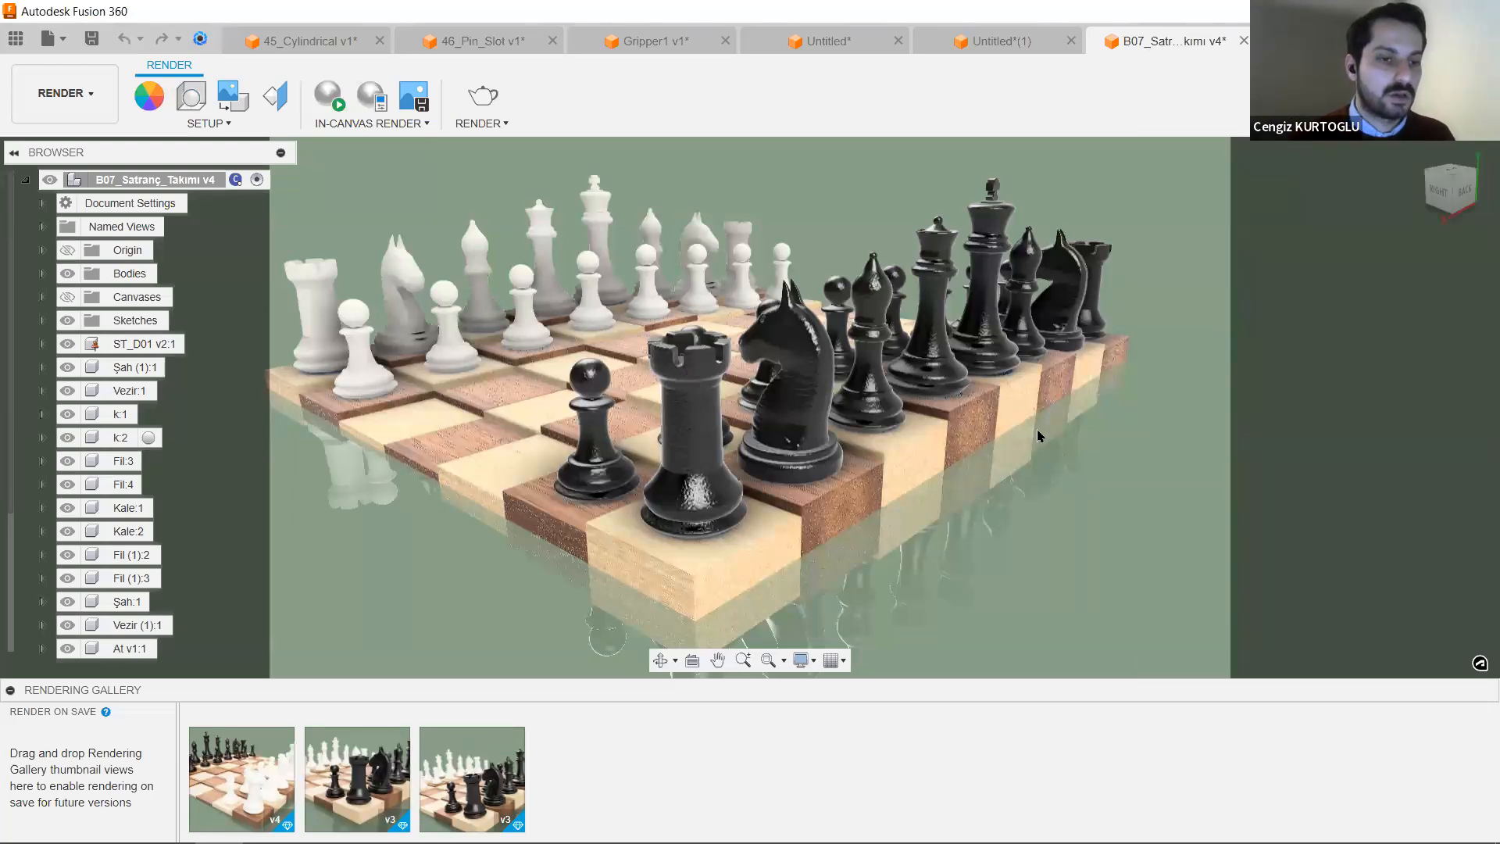
Browse the saved chess renderings through to the last one and enlarge the rendering gallery window.
{"action": "middle_click_drag", "start_coordinate": [1064, 422], "coordinate": [1054, 434]}
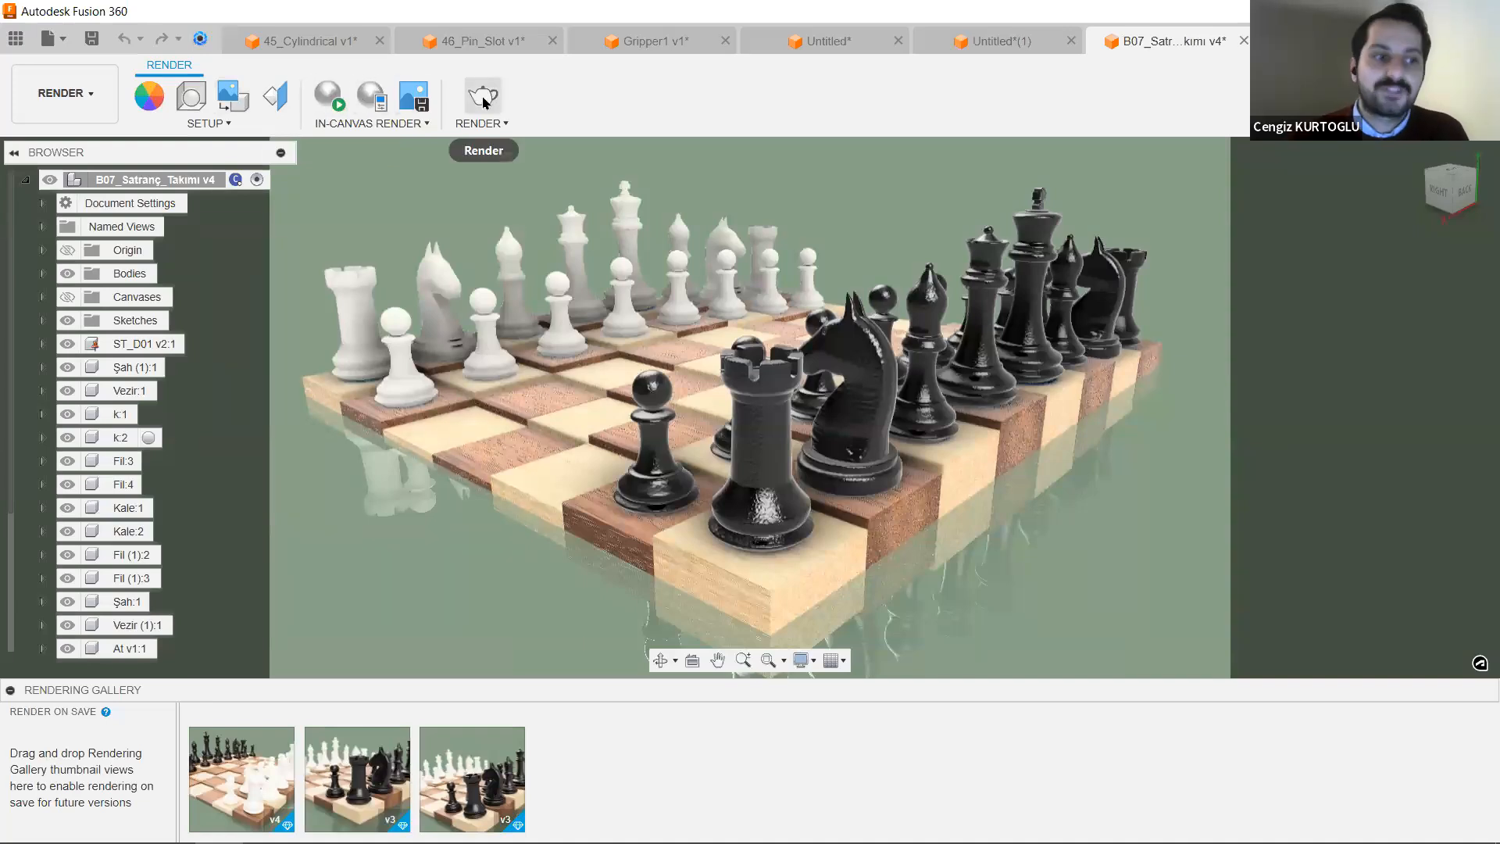
{"action": "left_click", "coordinate": [241, 777]}
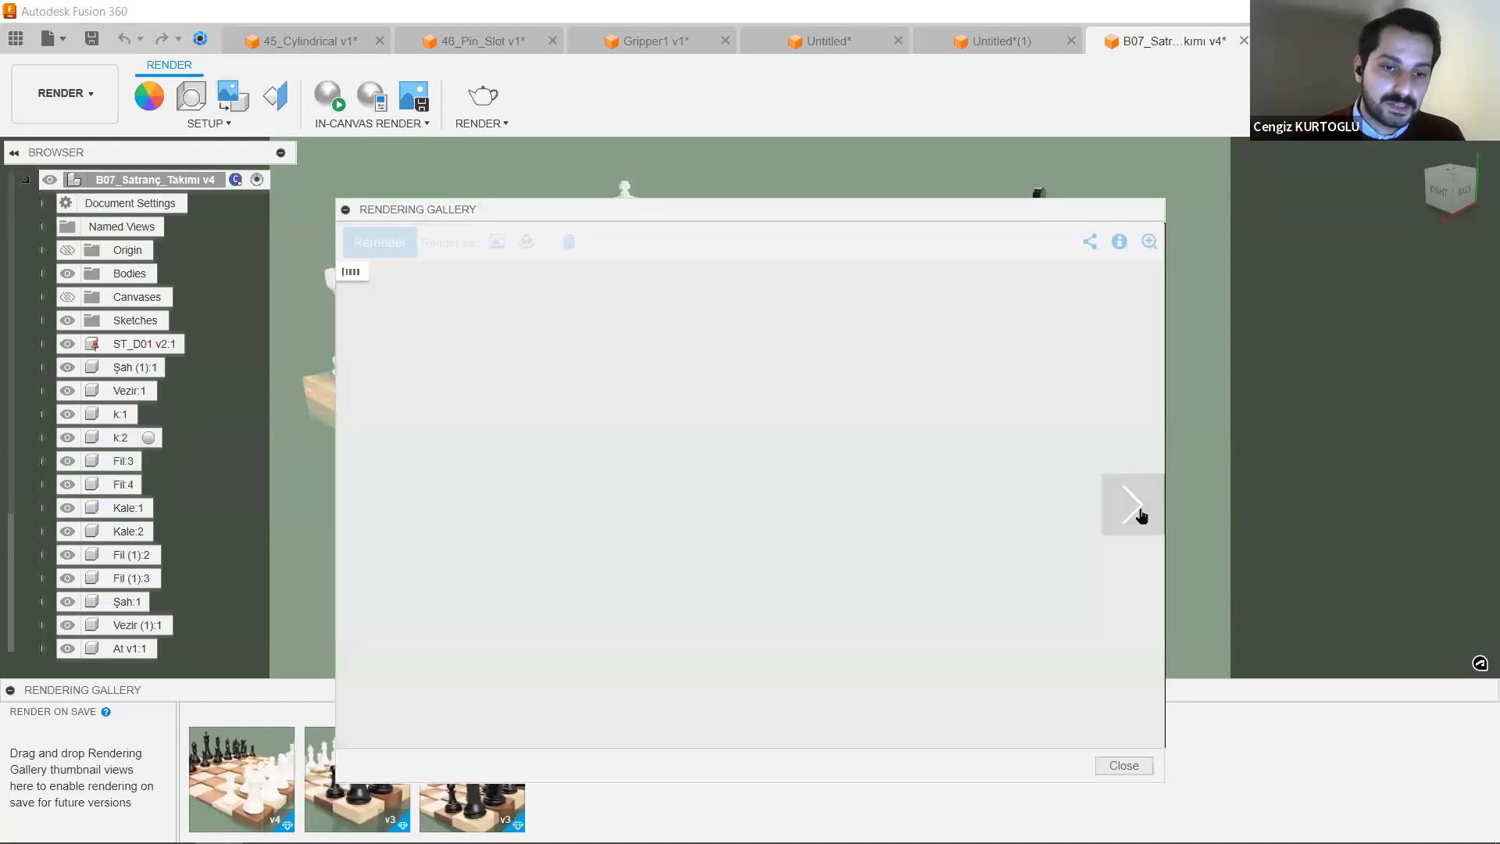
{"action": "left_click", "coordinate": [1140, 511]}
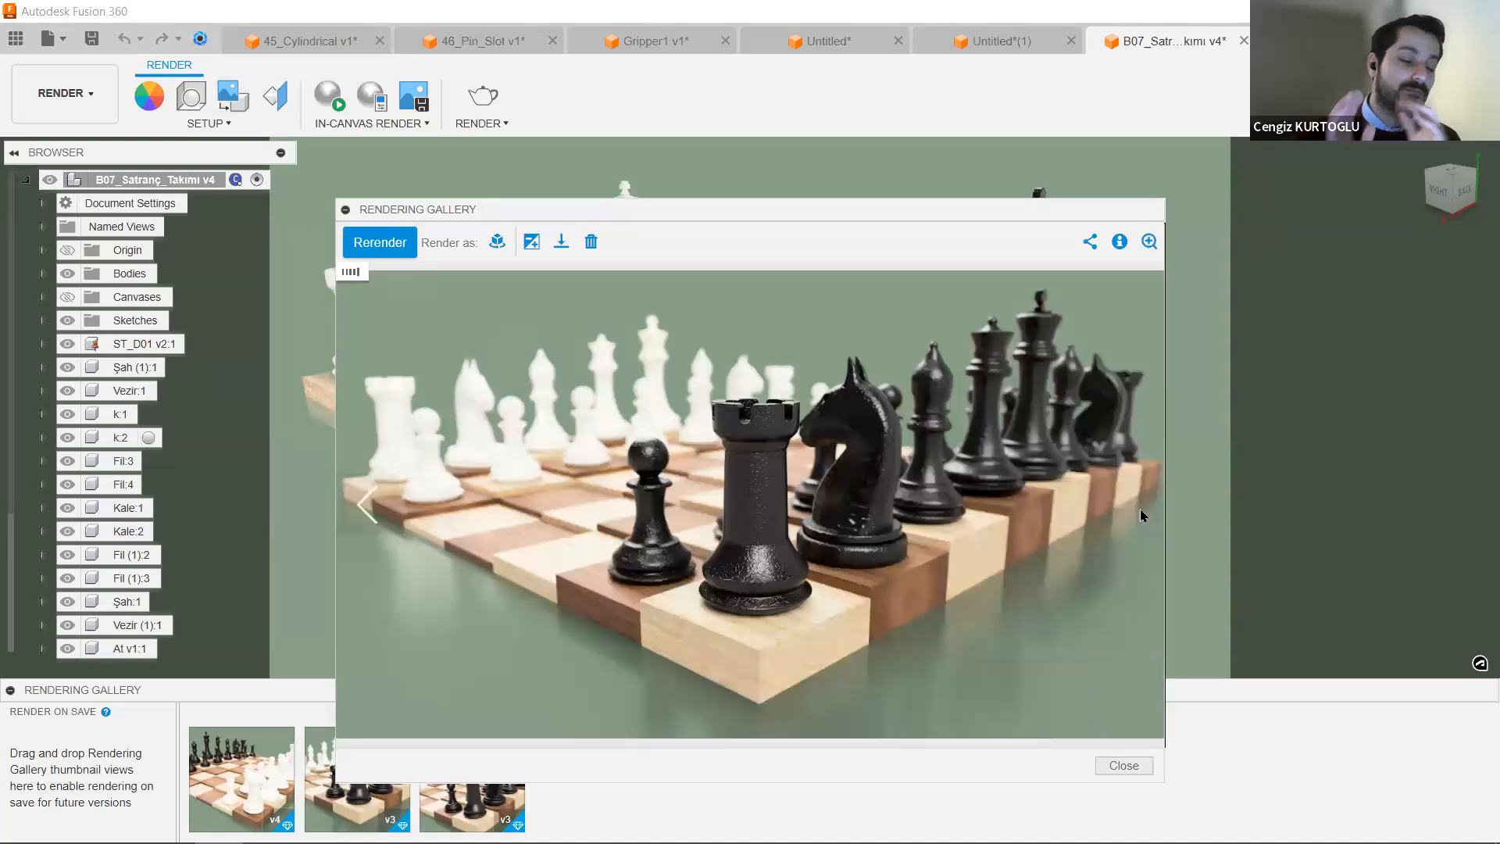
{"action": "left_click", "coordinate": [1140, 516]}
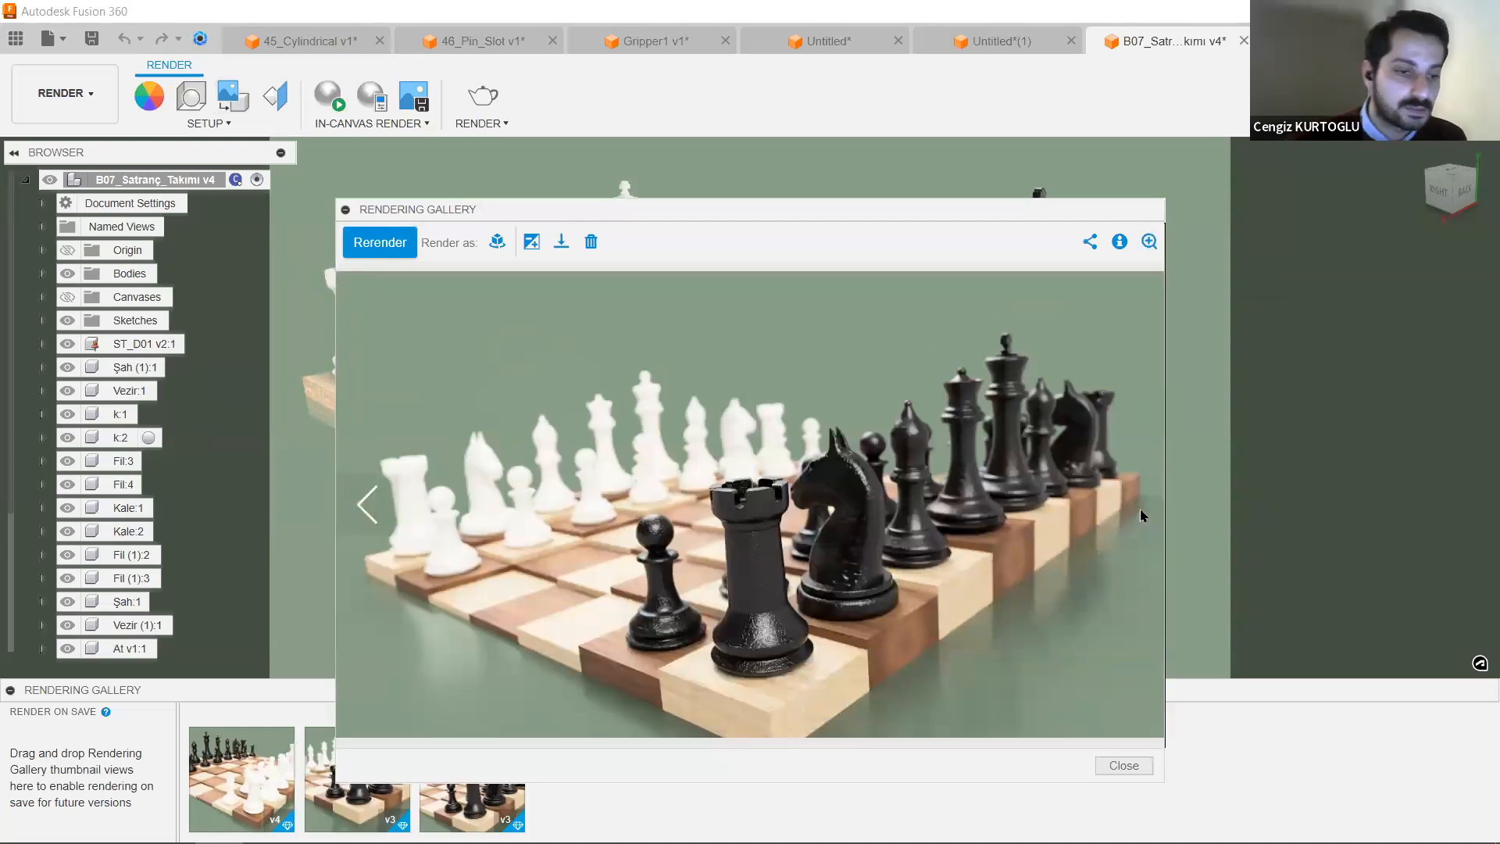
{"action": "left_click_drag", "start_coordinate": [693, 214], "coordinate": [635, 76]}
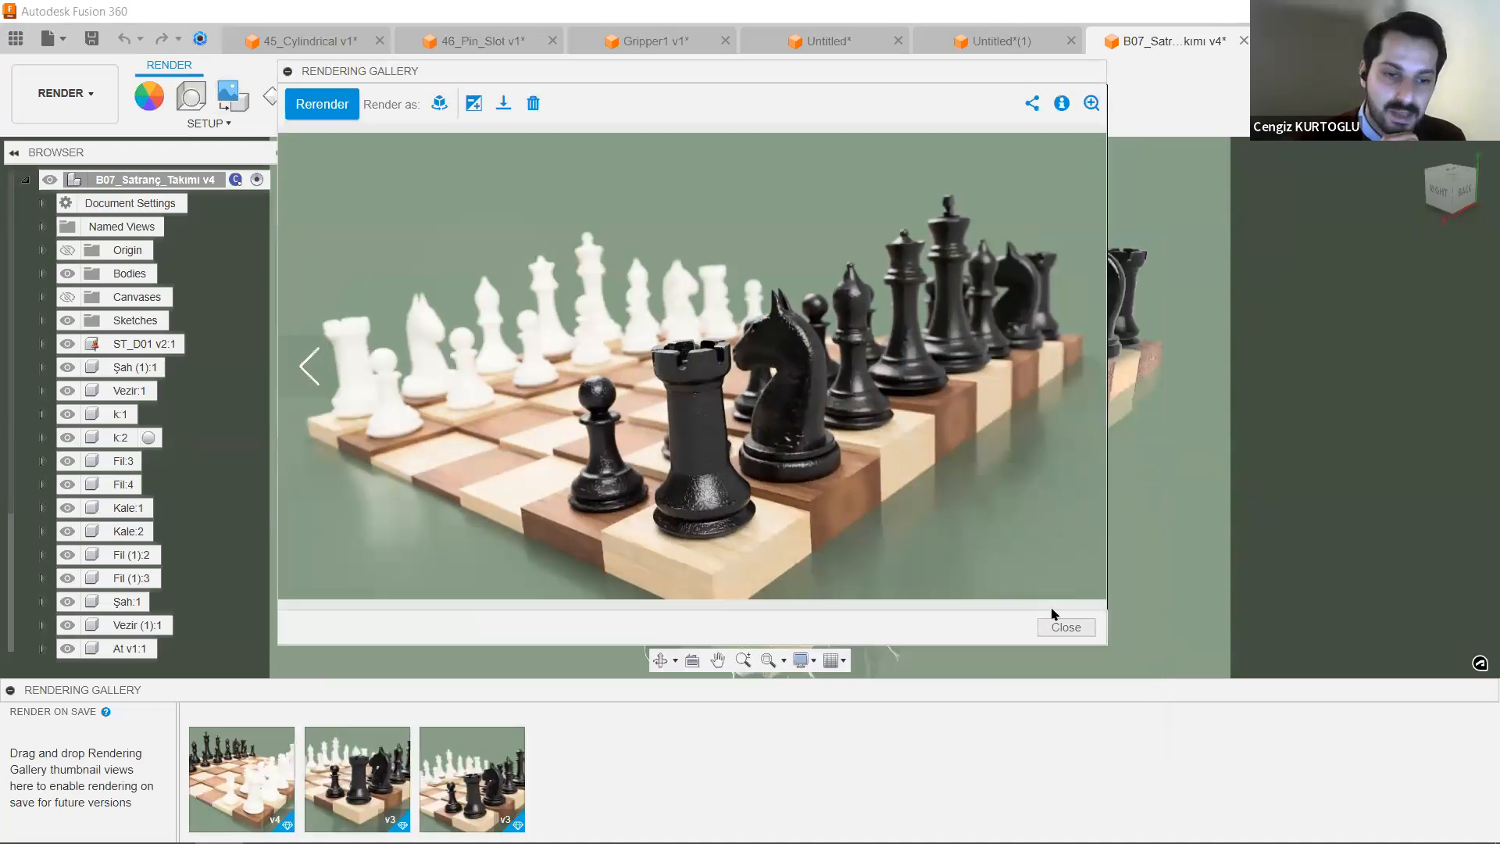
{"action": "left_click_drag", "start_coordinate": [1104, 637], "coordinate": [1249, 772]}
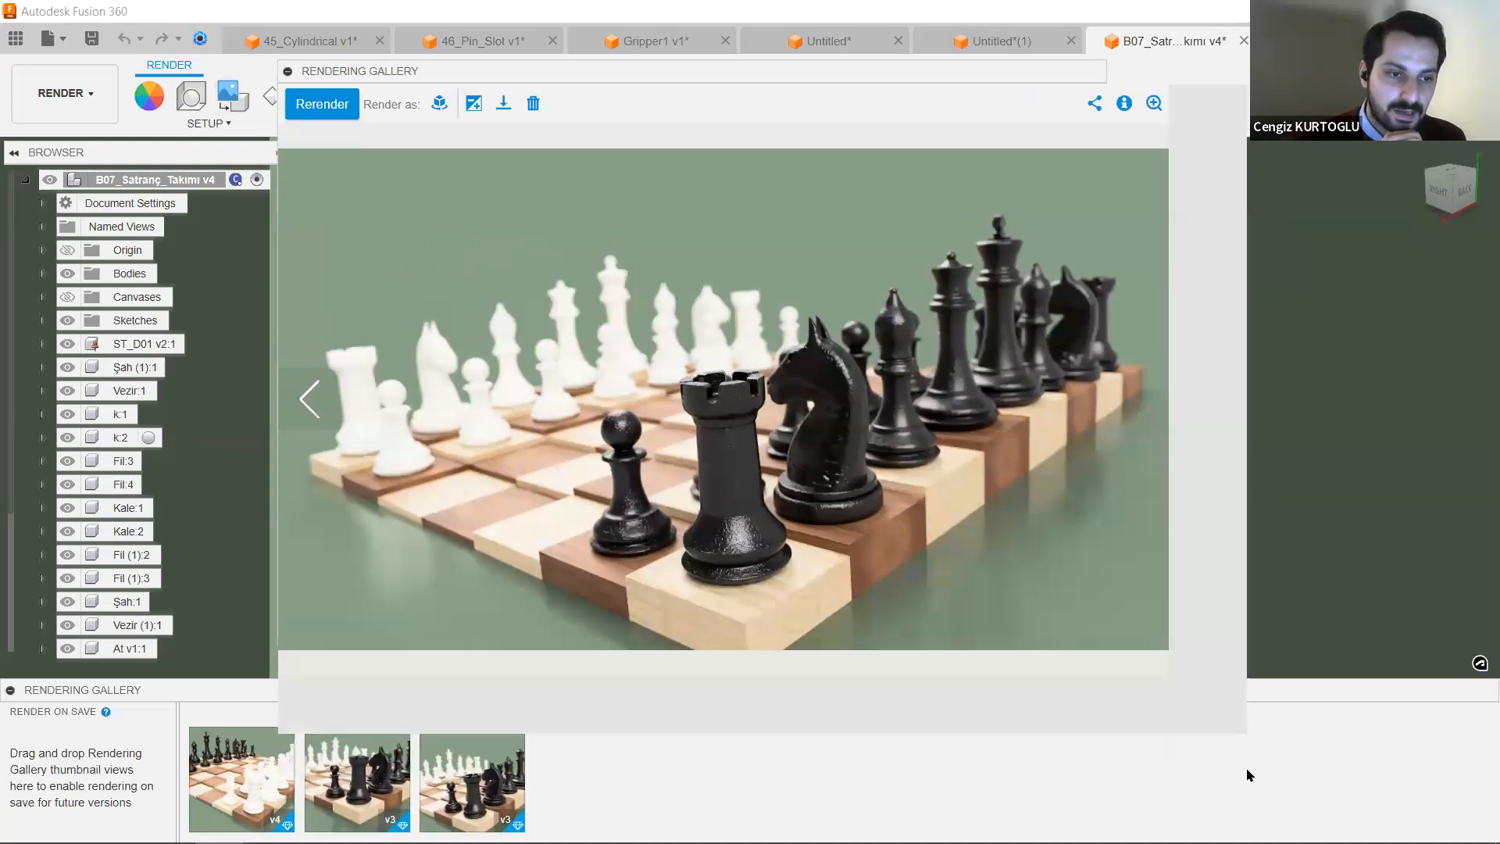